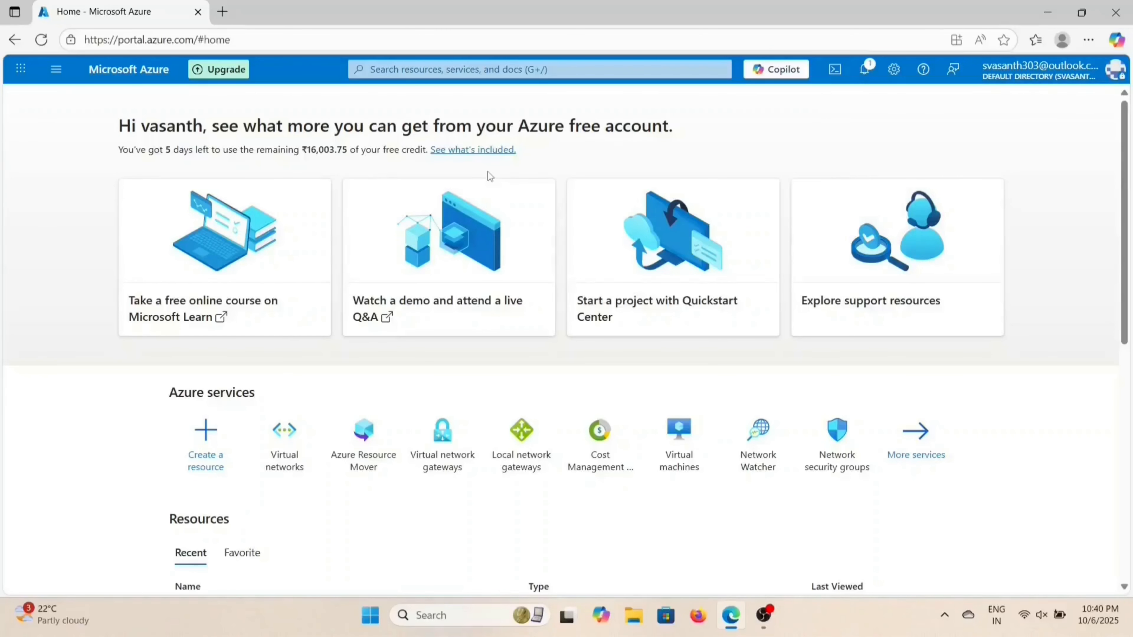
# Step: Start creating a virtual network in Azure subscription 1 and add a new resource group named onpremise-RG for it
pyautogui.click(280, 442)
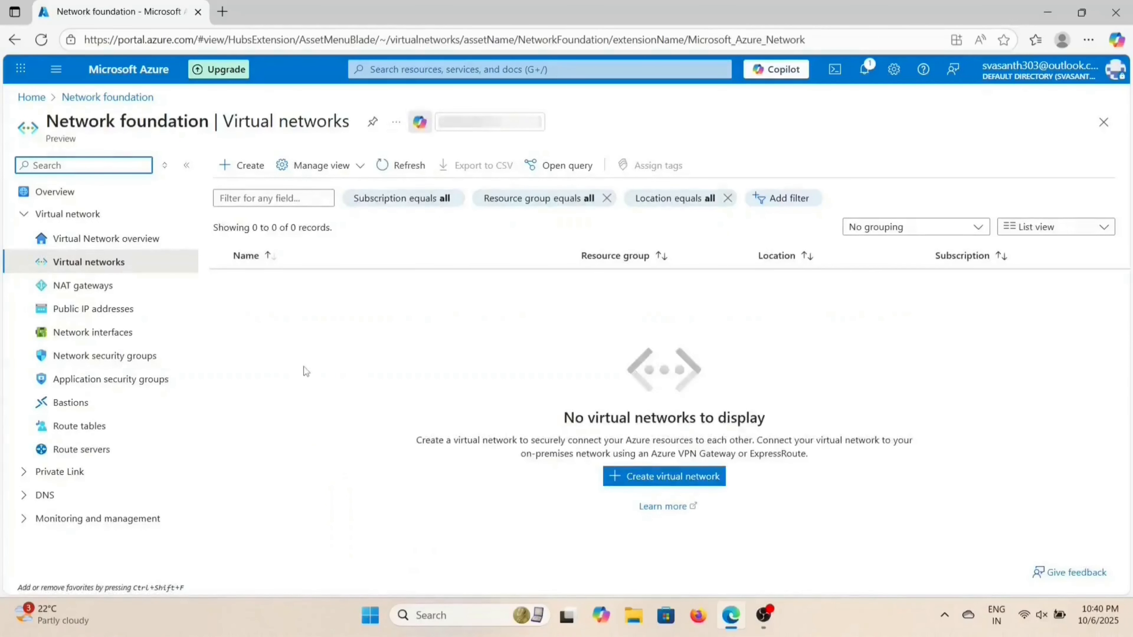
pyautogui.click(244, 176)
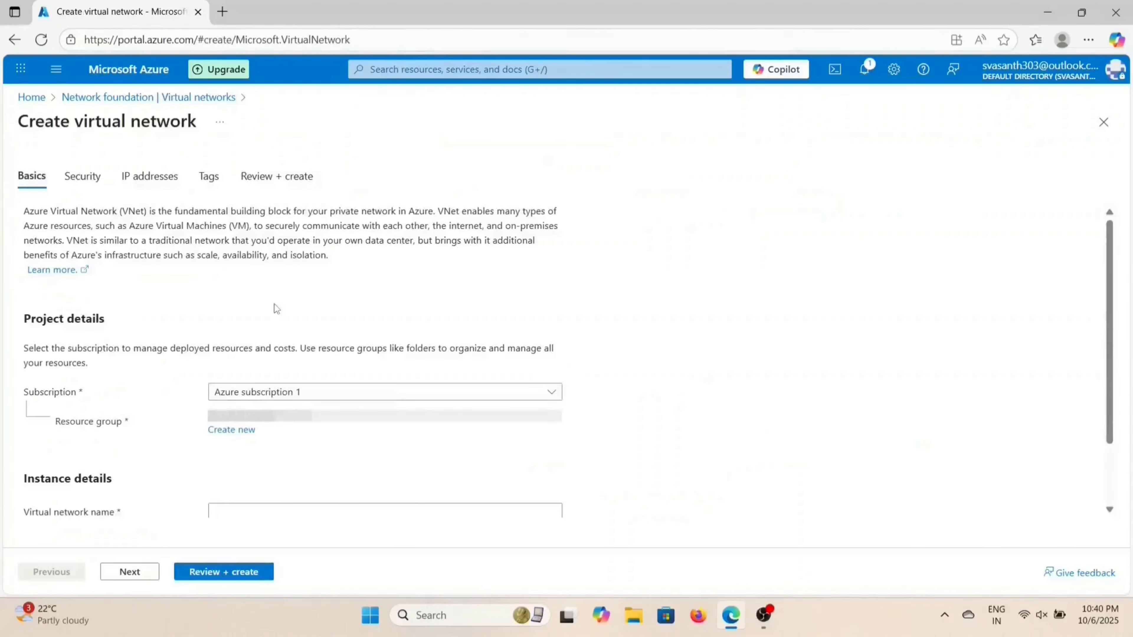
pyautogui.click(242, 436)
pyautogui.write('on')
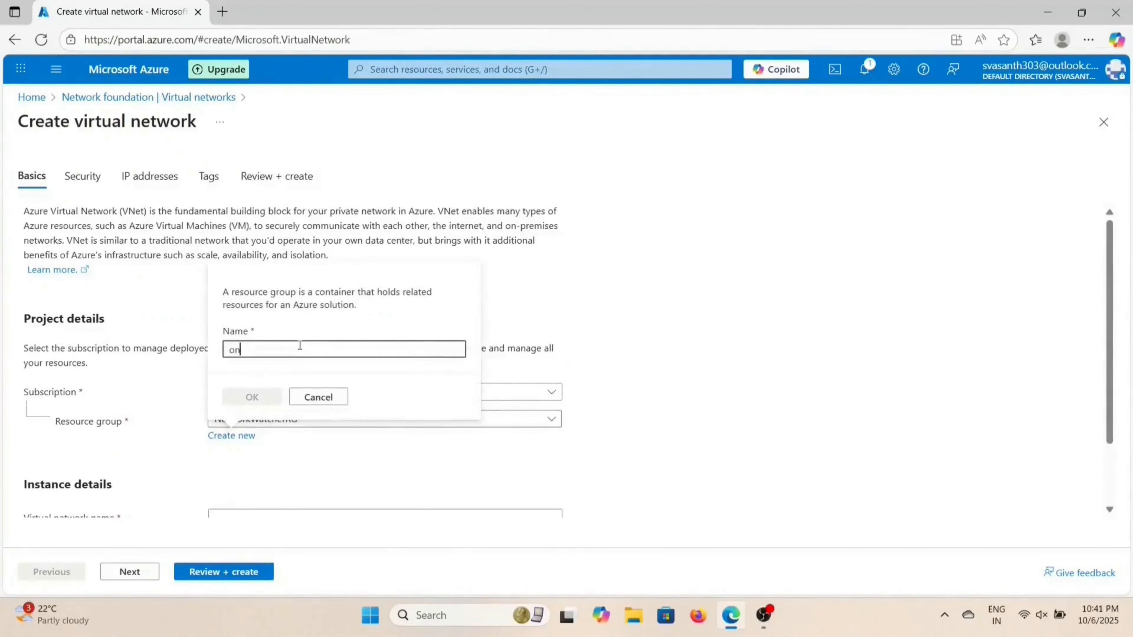
pyautogui.write('premi')
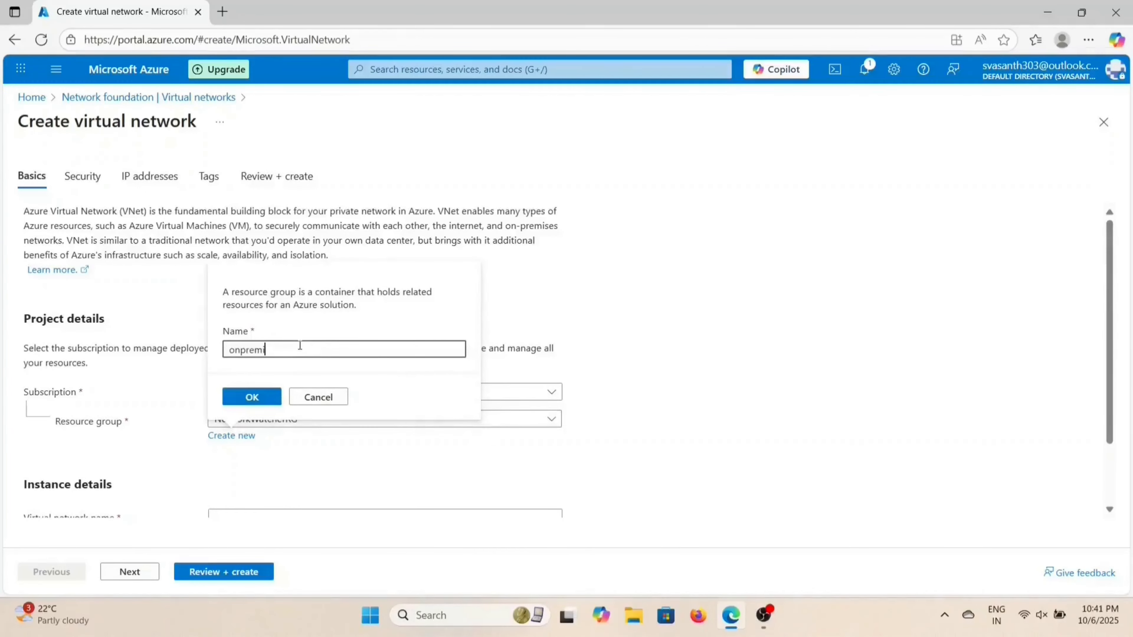
pyautogui.write('ses')
pyautogui.press('BackSpace')
pyautogui.write('-')
pyautogui.press('capslock')
pyautogui.write('RG')
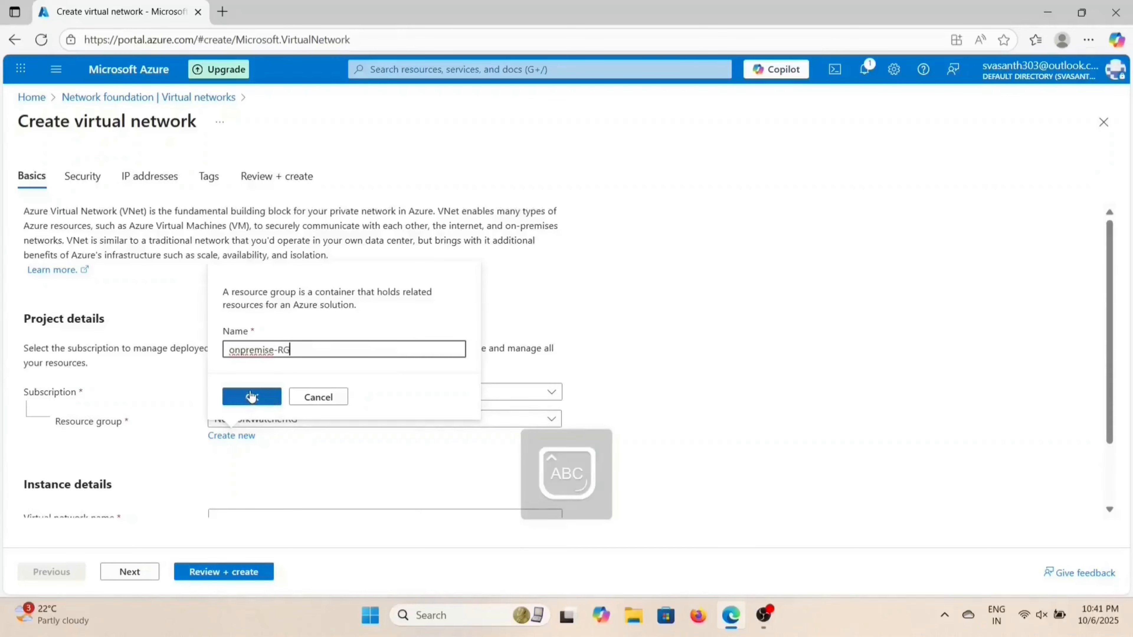
pyautogui.click(251, 396)
# Step: Name the virtual network Onprem-hub-vnet
pyautogui.scroll(-2, 318, 475)
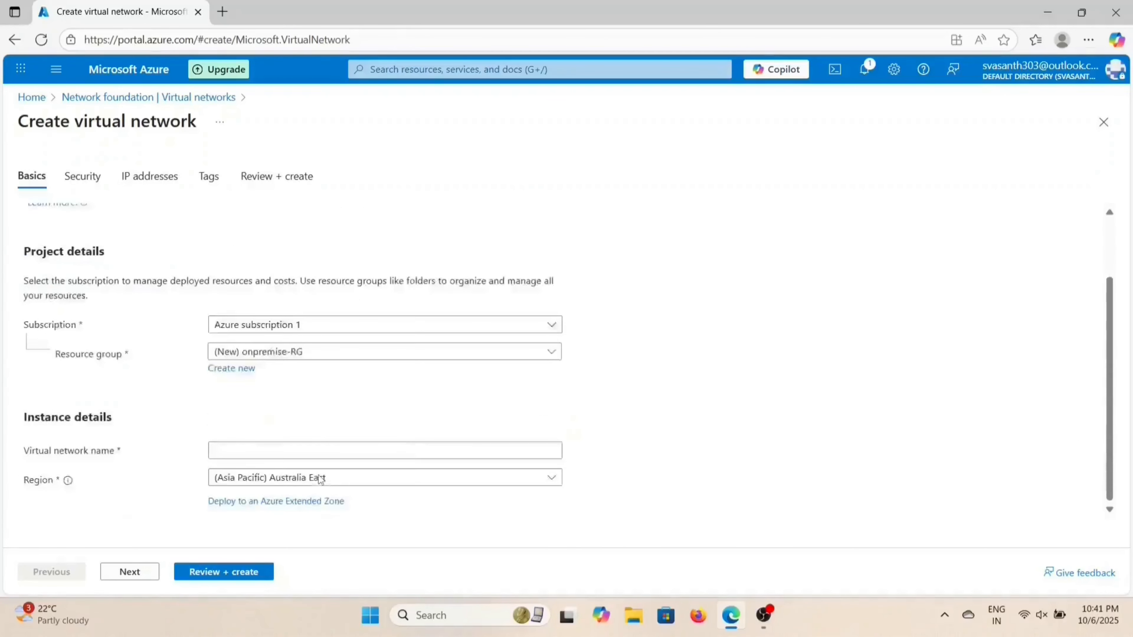
pyautogui.click(299, 442)
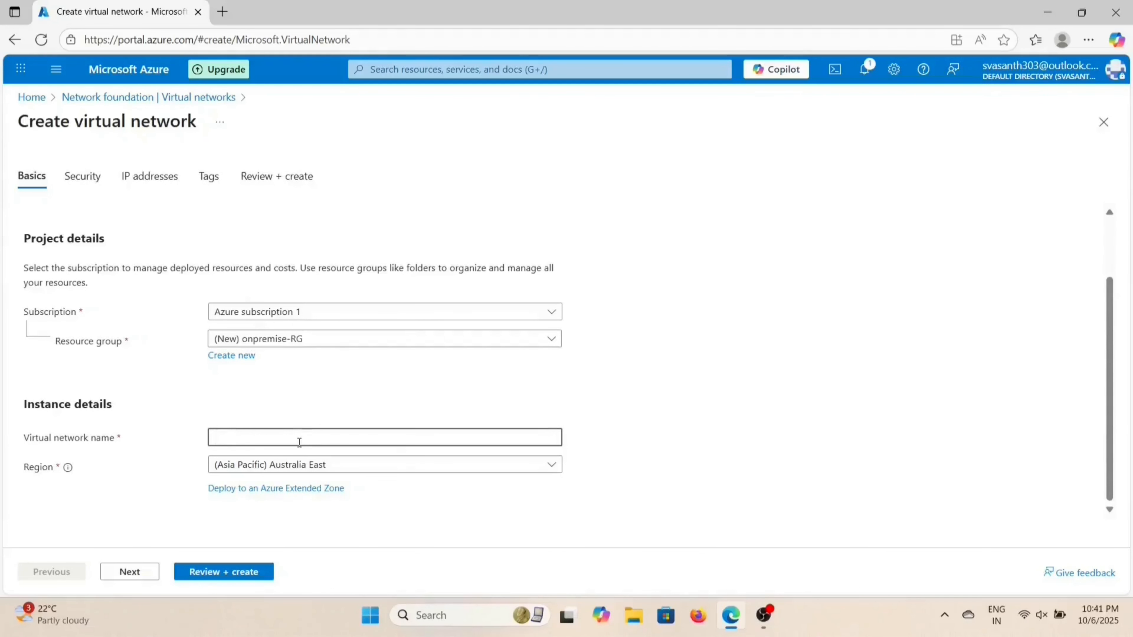
pyautogui.write('ONPRE')
pyautogui.press('BackSpace')
pyautogui.press('BackSpace')
pyautogui.press('BackSpace')
pyautogui.press('BackSpace')
pyautogui.press('capslock')
pyautogui.write('nprem-')
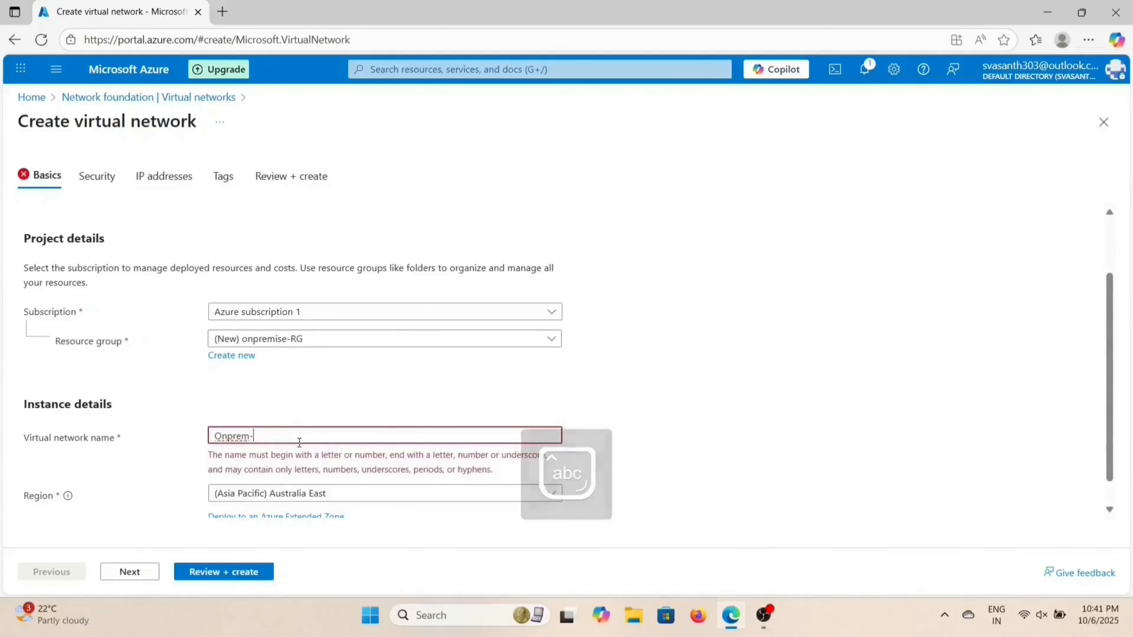
pyautogui.write('hub-vnet')
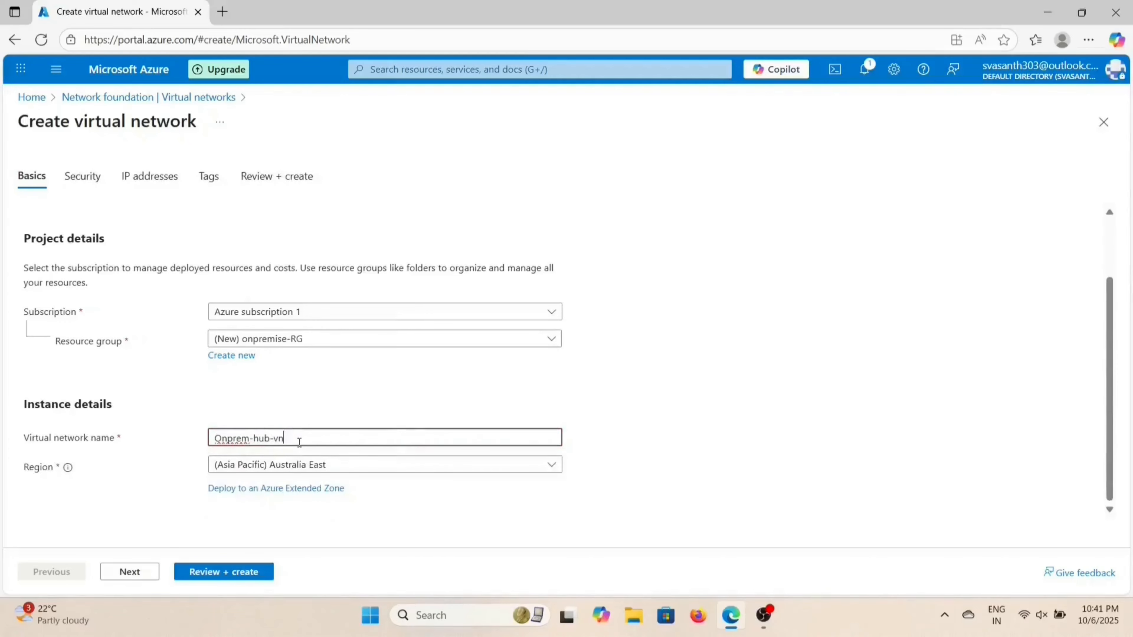
pyautogui.hotkey('shift', 'Left')
pyautogui.hotkey('shift', 'Left')
pyautogui.hotkey('shift', 'Left')
pyautogui.hotkey('shift', 'Left')
pyautogui.hotkey('shift', 'Left')
pyautogui.hotkey('shift', 'Left')
pyautogui.hotkey('shift', 'Left')
pyautogui.hotkey('shift', 'Left')
pyautogui.hotkey('shift', 'Left')
pyautogui.hotkey('shift', 'Left')
pyautogui.hotkey('shift', 'Left')
pyautogui.hotkey('shift', 'Left')
pyautogui.hotkey('shift', 'Left')
pyautogui.hotkey('shift', 'Left')
pyautogui.hotkey('shift', 'Left')
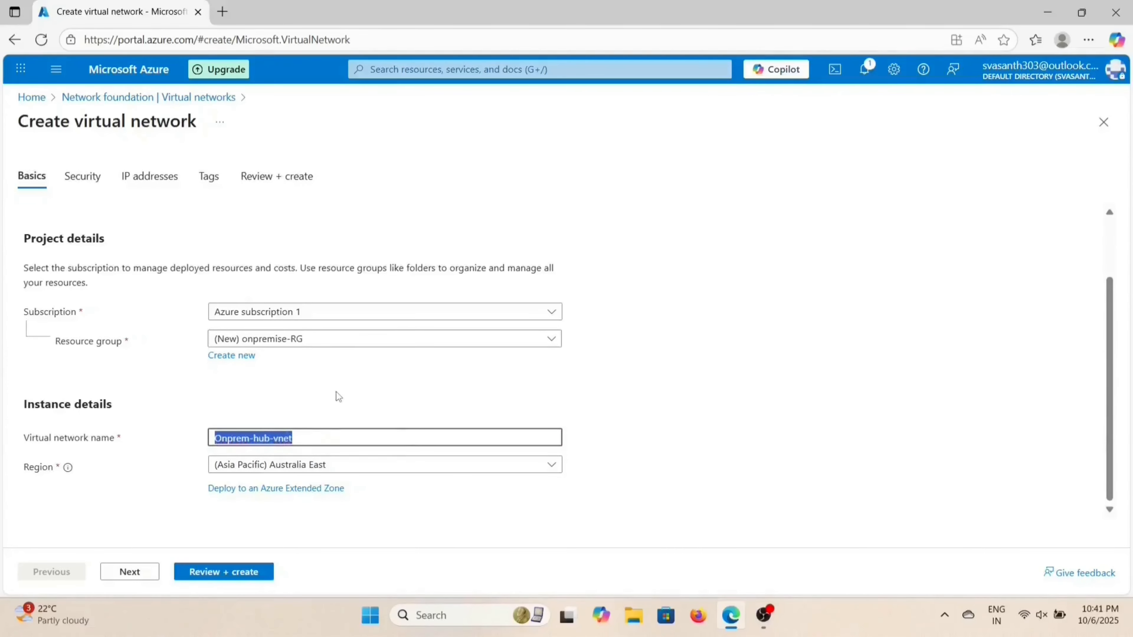
pyautogui.click(307, 388)
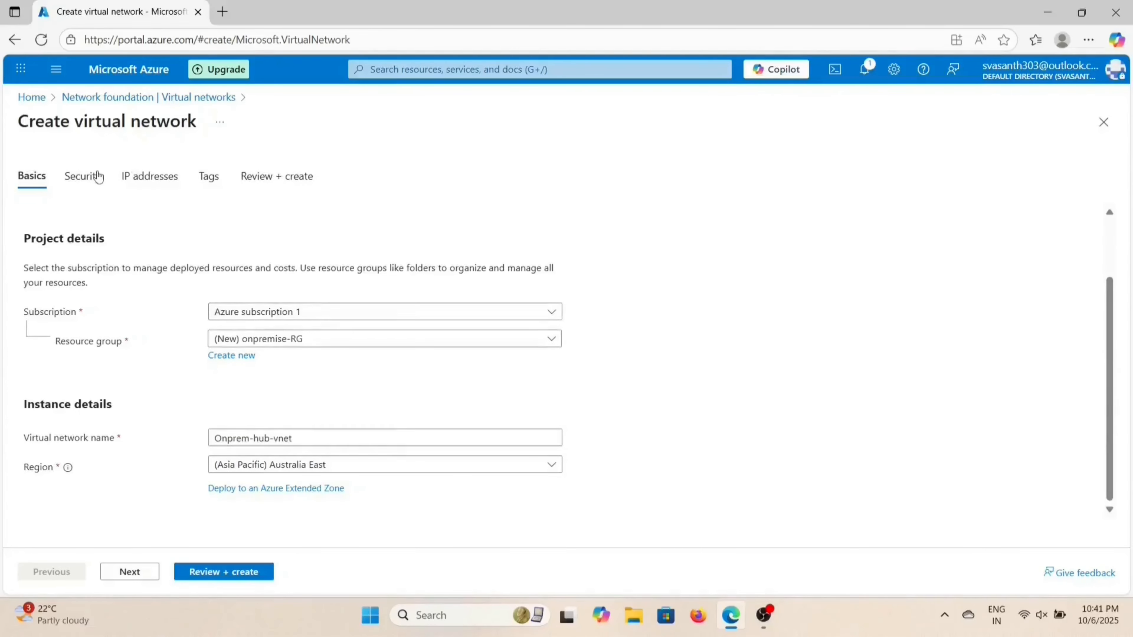
# Step: Set the virtual network's IPv4 address space to start at 172.16.0.0
pyautogui.click(144, 177)
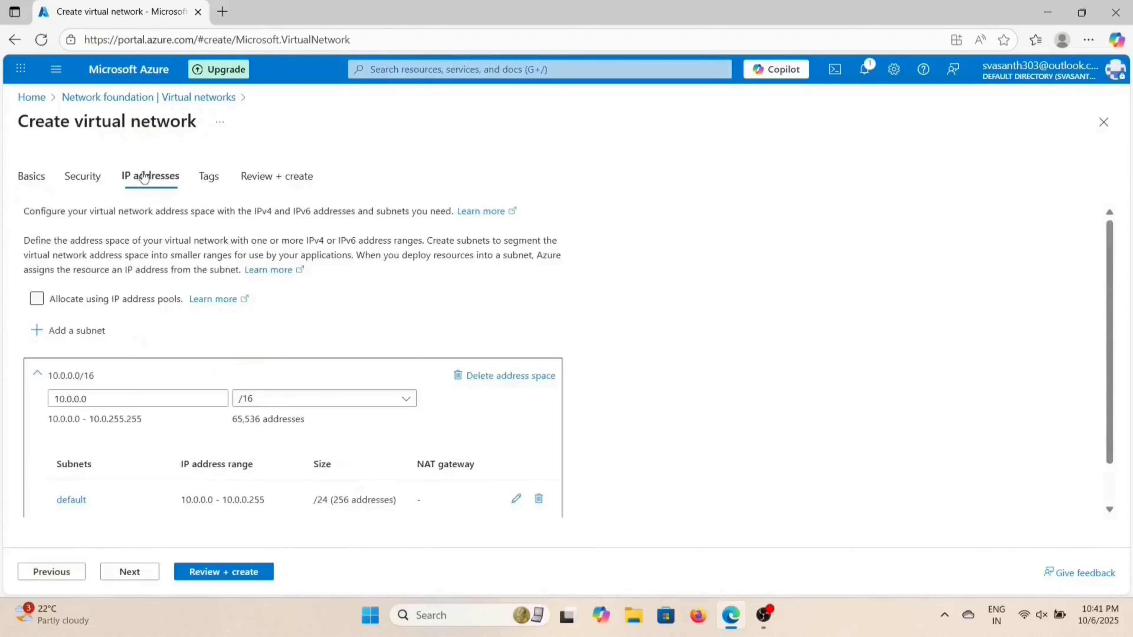
pyautogui.click(81, 186)
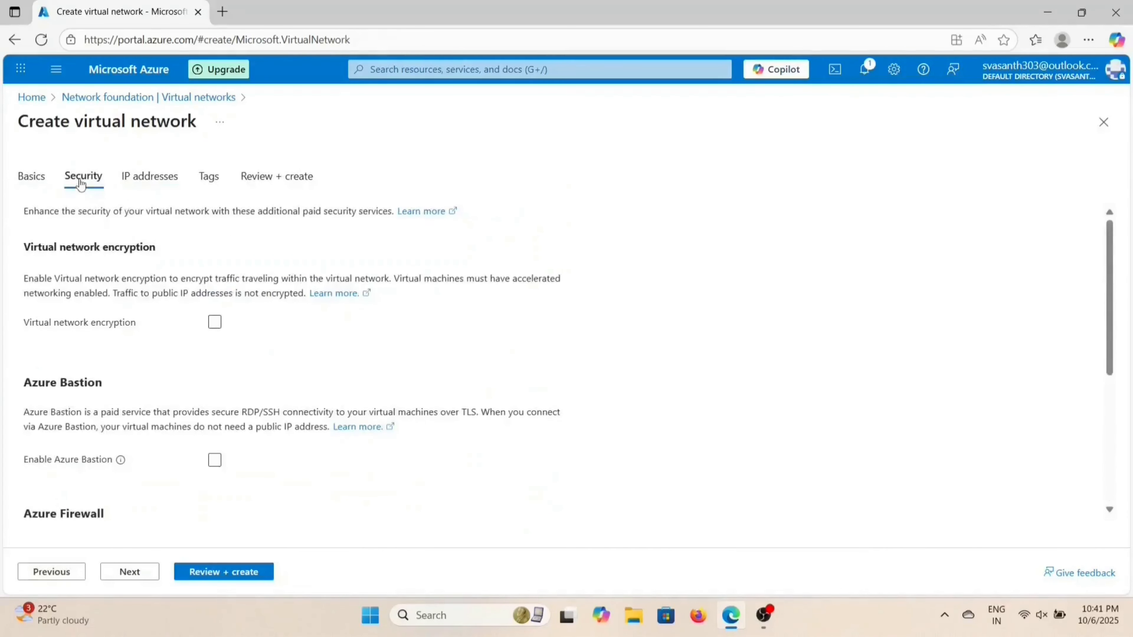
pyautogui.click(131, 183)
pyautogui.scroll(-1, 157, 254)
pyautogui.click(88, 346)
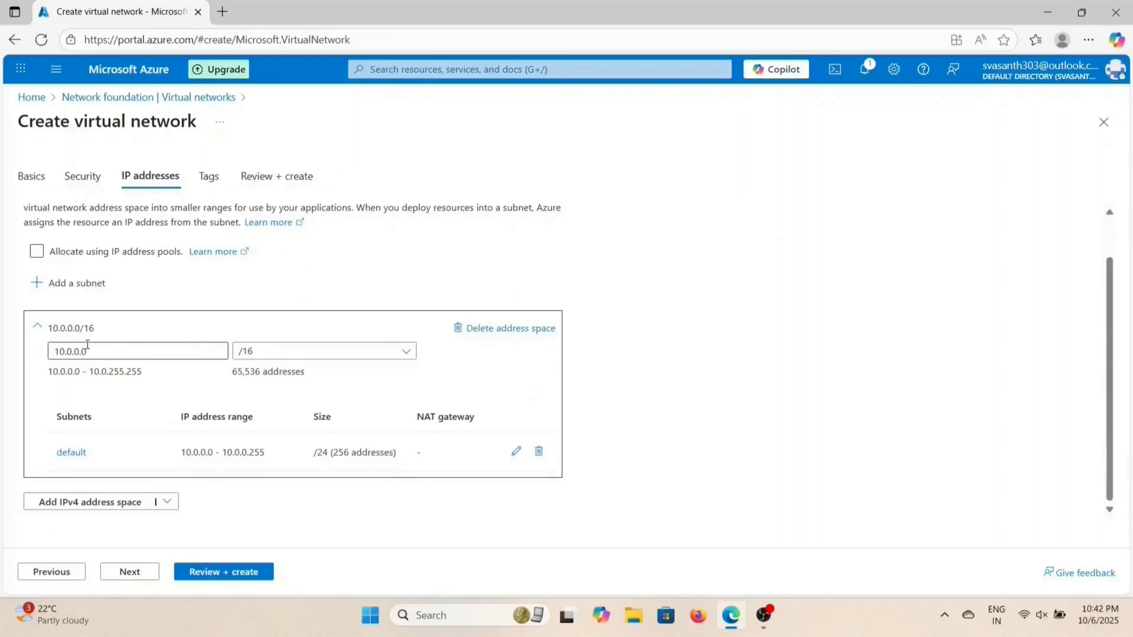
pyautogui.press('BackSpace')
pyautogui.press('BackSpace')
pyautogui.press('BackSpace')
pyautogui.press('BackSpace')
pyautogui.press('BackSpace')
pyautogui.press('BackSpace')
pyautogui.press('BackSpace')
pyautogui.press('BackSpace')
pyautogui.write('172.')
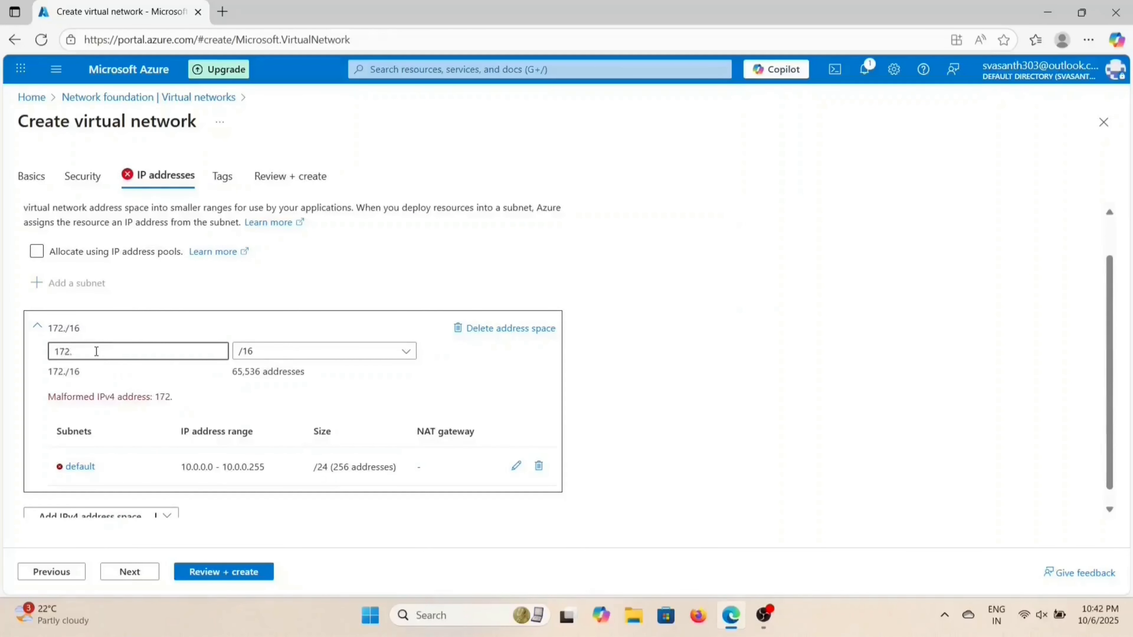
pyautogui.write('16.0.0')
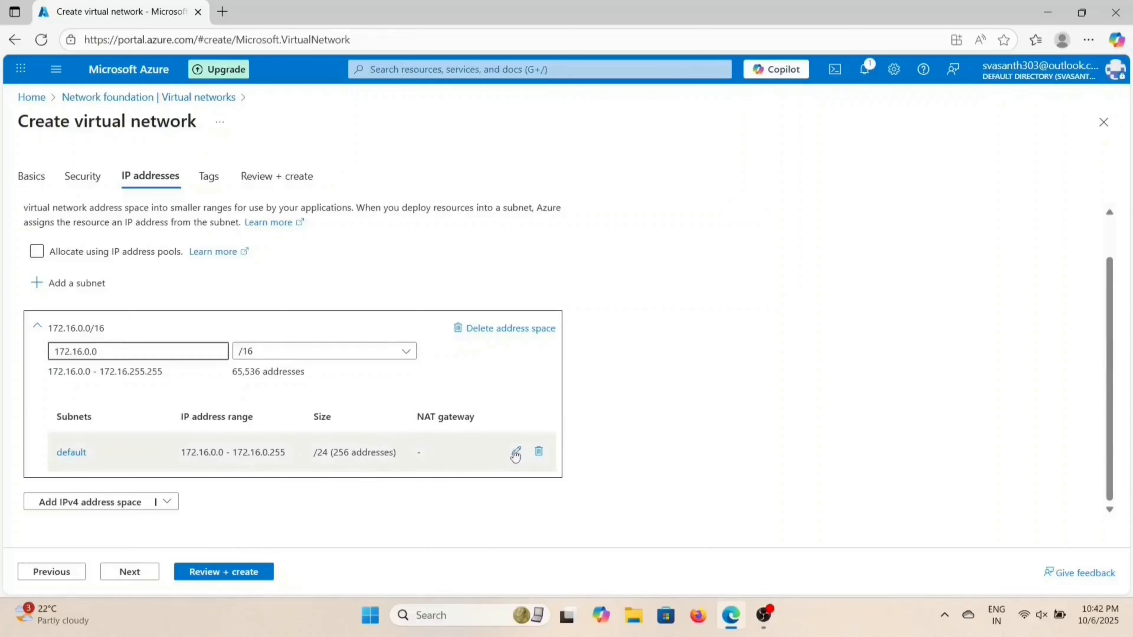
# Step: Change the default subnet's purpose to Virtual Network Gateway and save the subnet
pyautogui.click(515, 452)
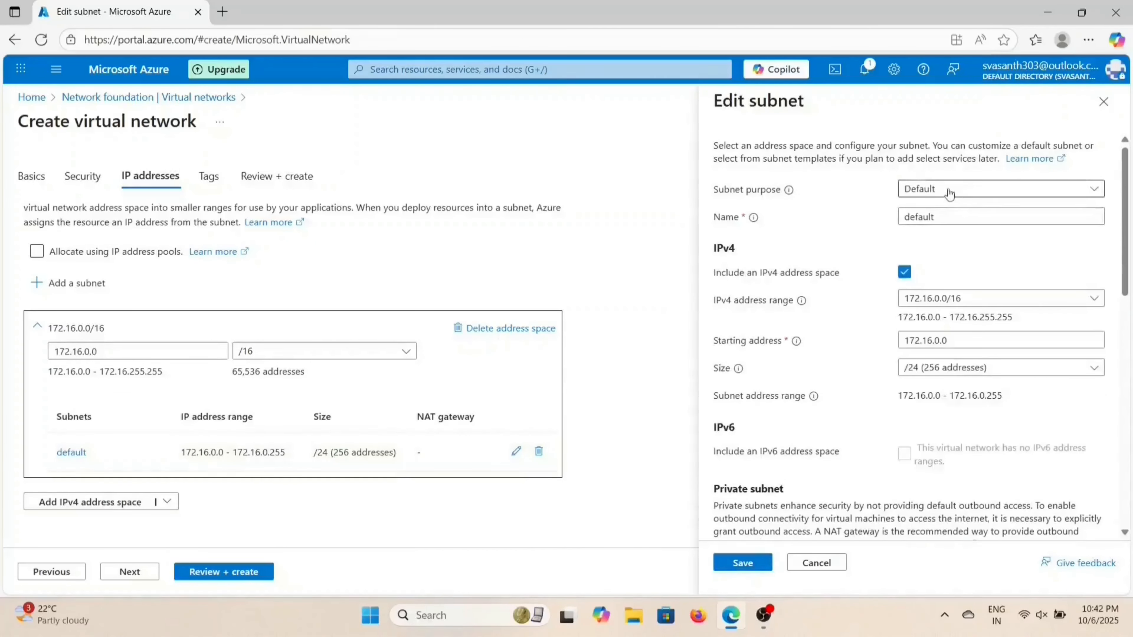
pyautogui.click(949, 191)
pyautogui.click(949, 346)
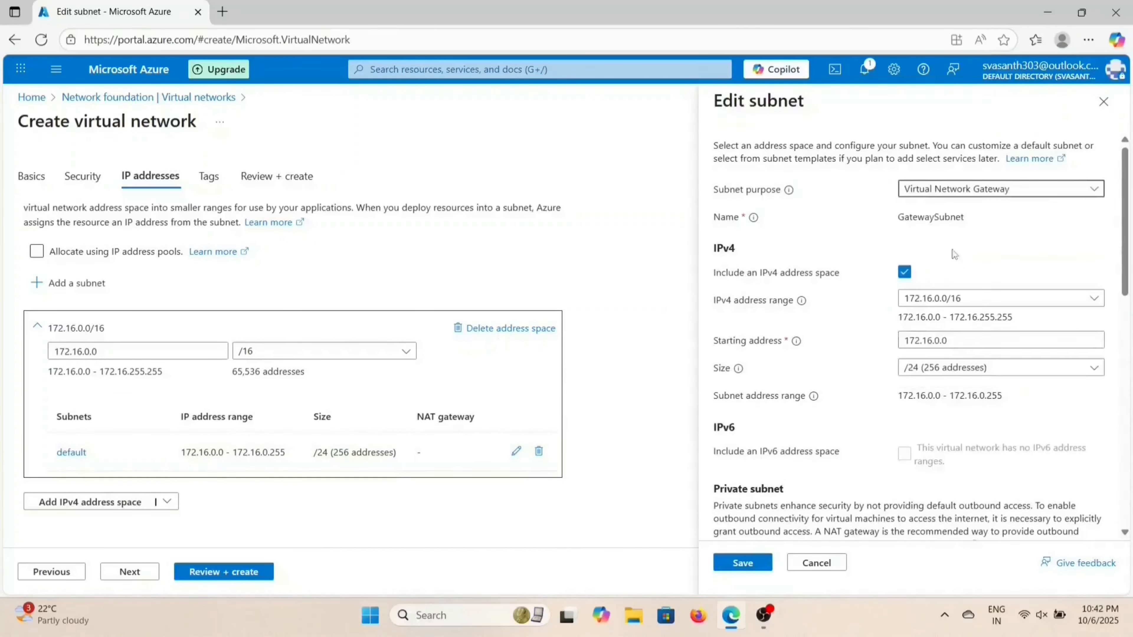
pyautogui.scroll(-2, 949, 253)
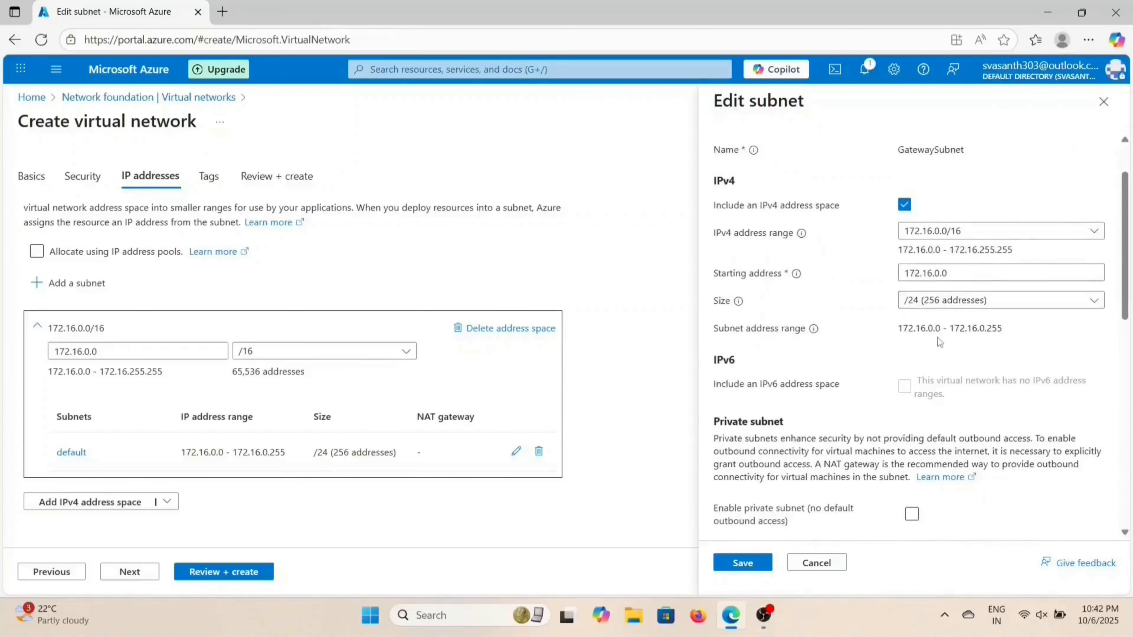
pyautogui.click(939, 249)
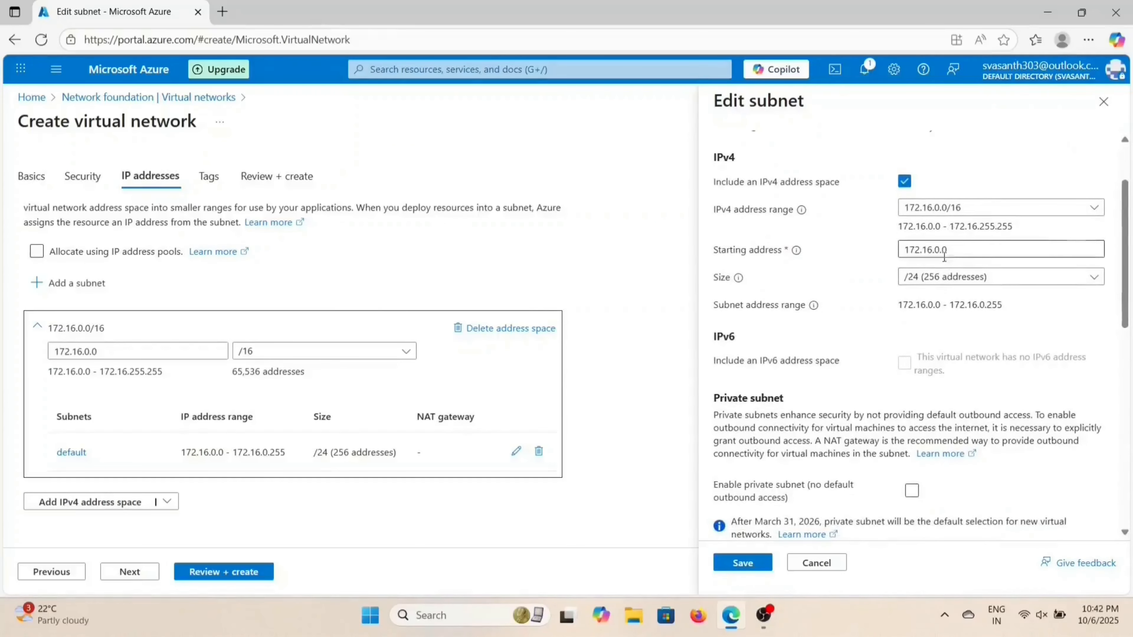
pyautogui.click(939, 249)
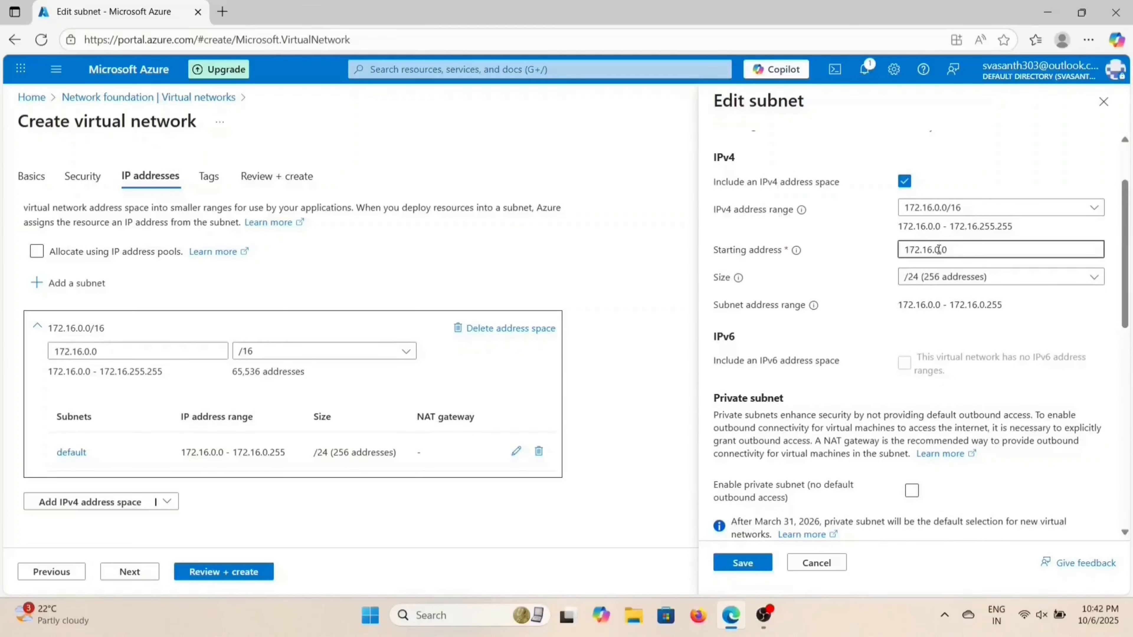
pyautogui.scroll(-1, 957, 370)
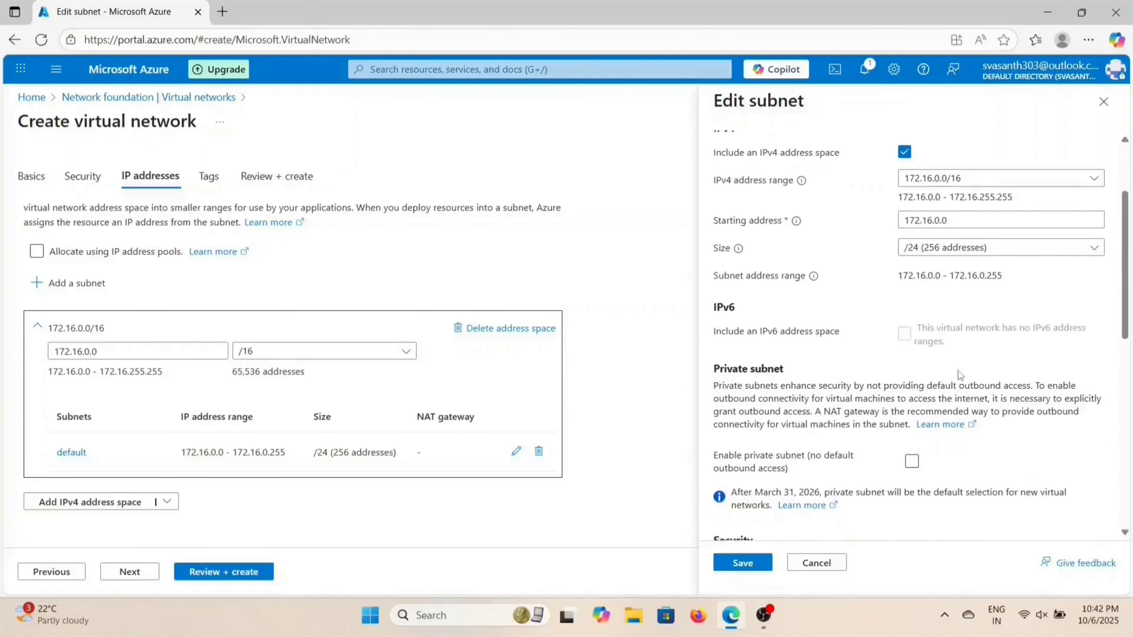
pyautogui.scroll(-4, 959, 374)
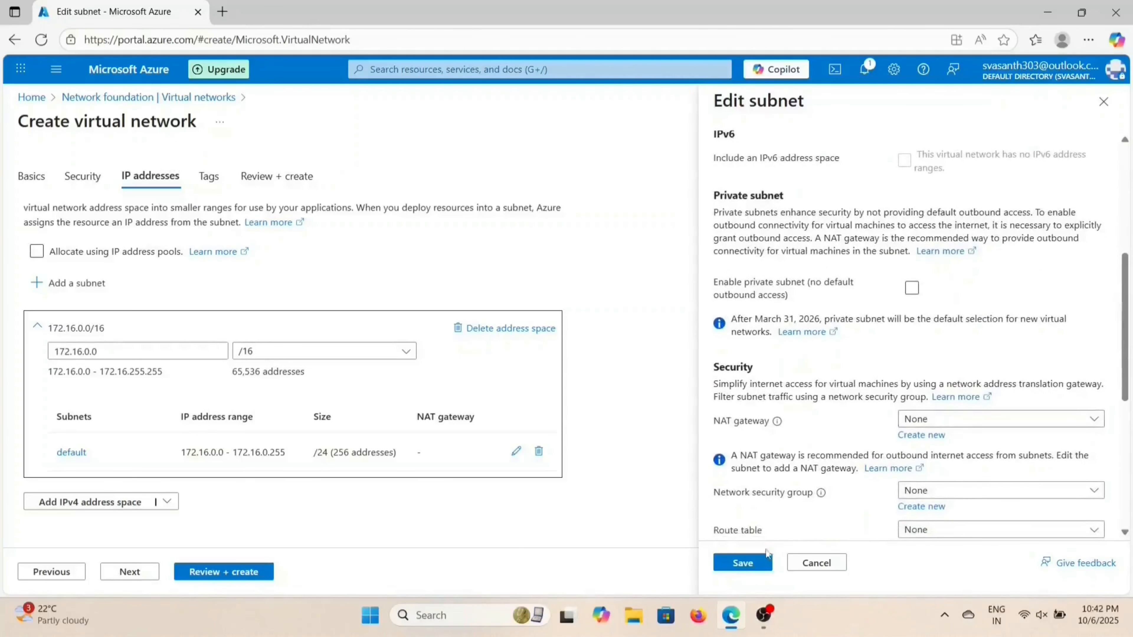
pyautogui.click(754, 559)
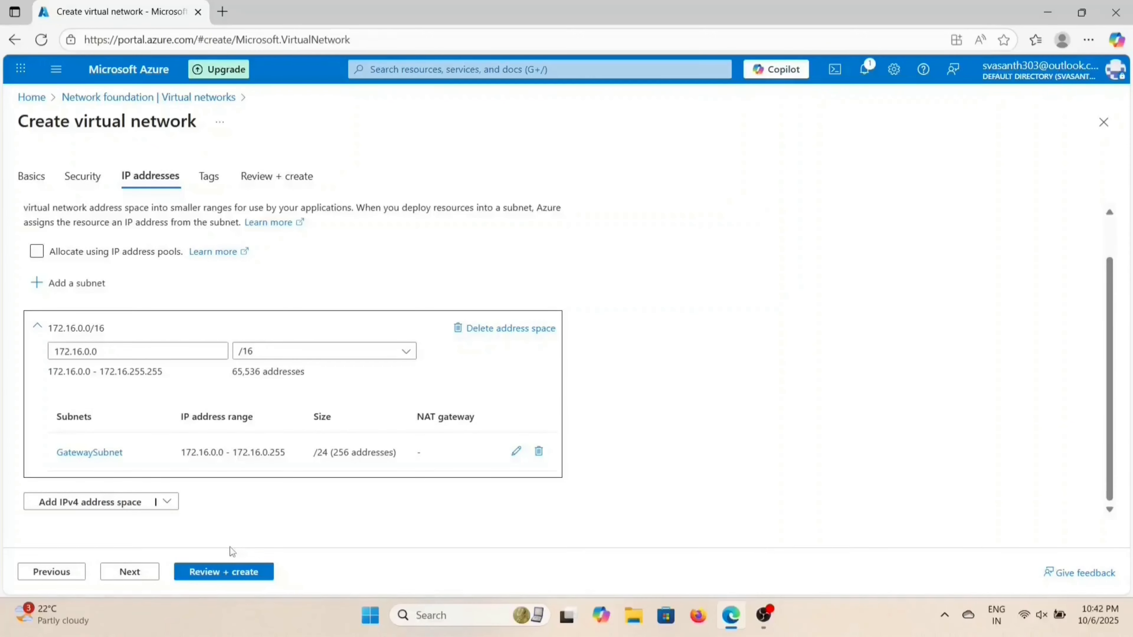
# Step: Validate and deploy the Onprem-hub-vnet virtual network, and start creating another virtual network
pyautogui.click(224, 574)
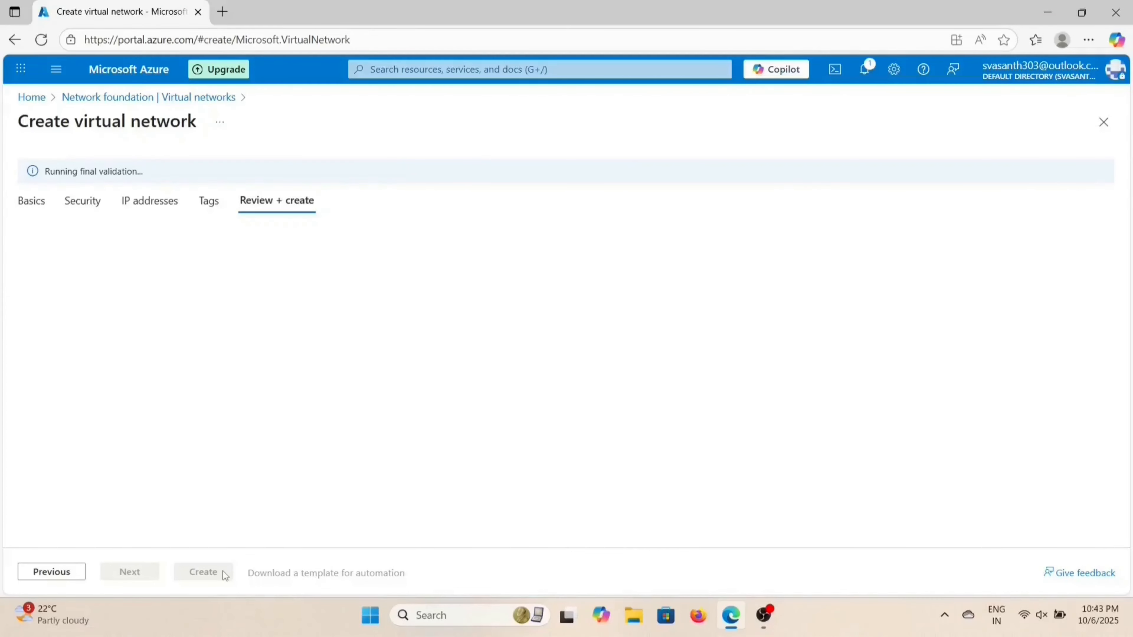
pyautogui.click(205, 573)
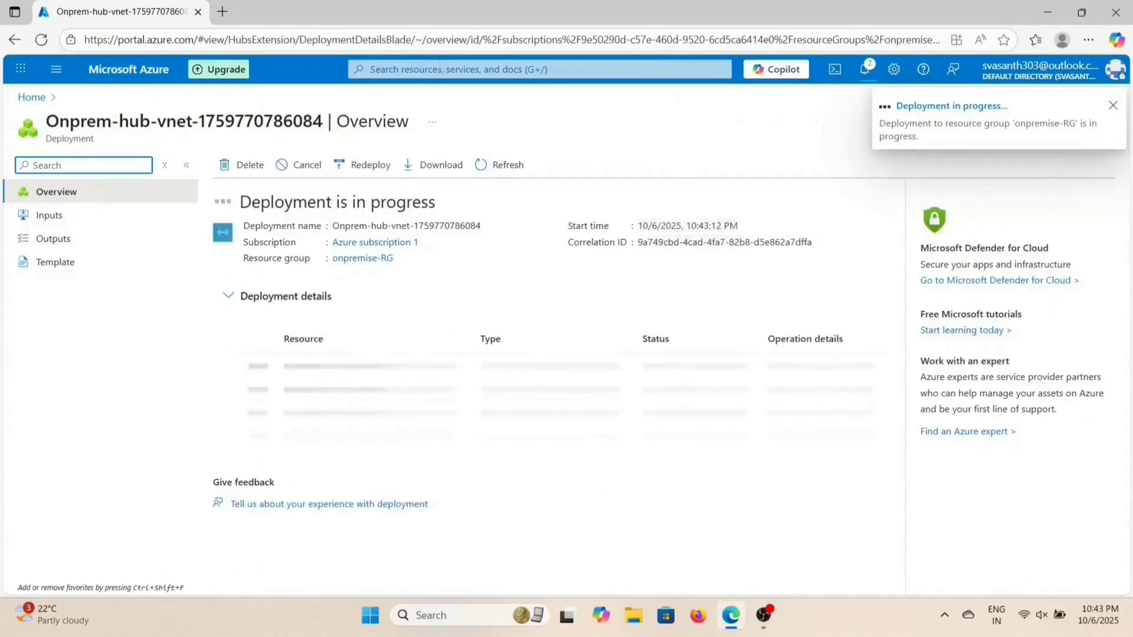
pyautogui.click(439, 68)
pyautogui.click(380, 304)
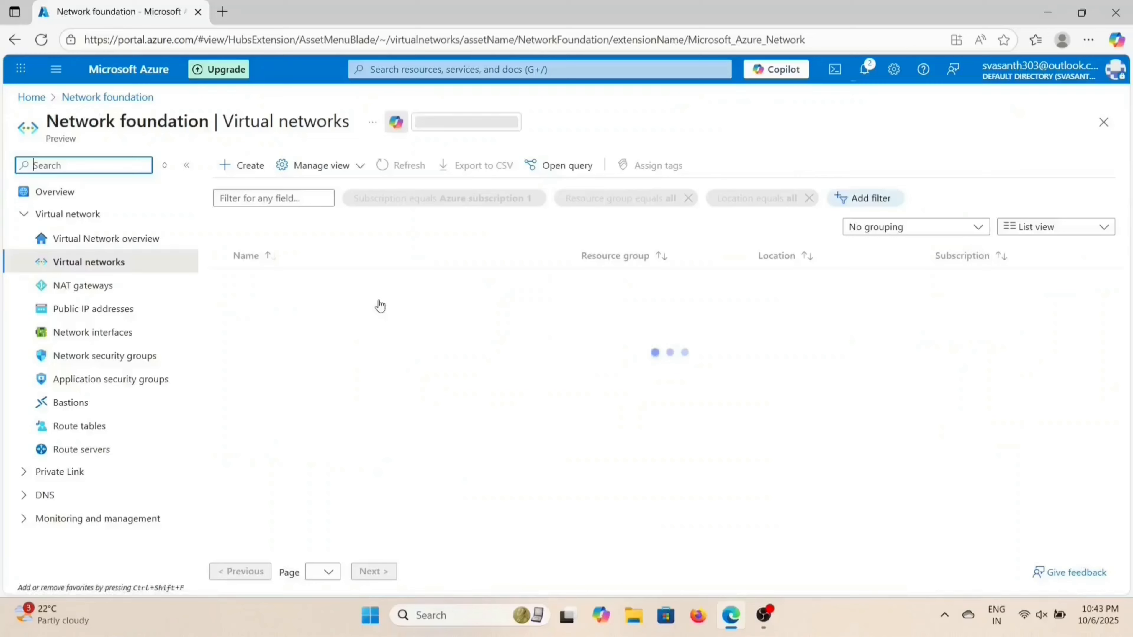
pyautogui.click(249, 172)
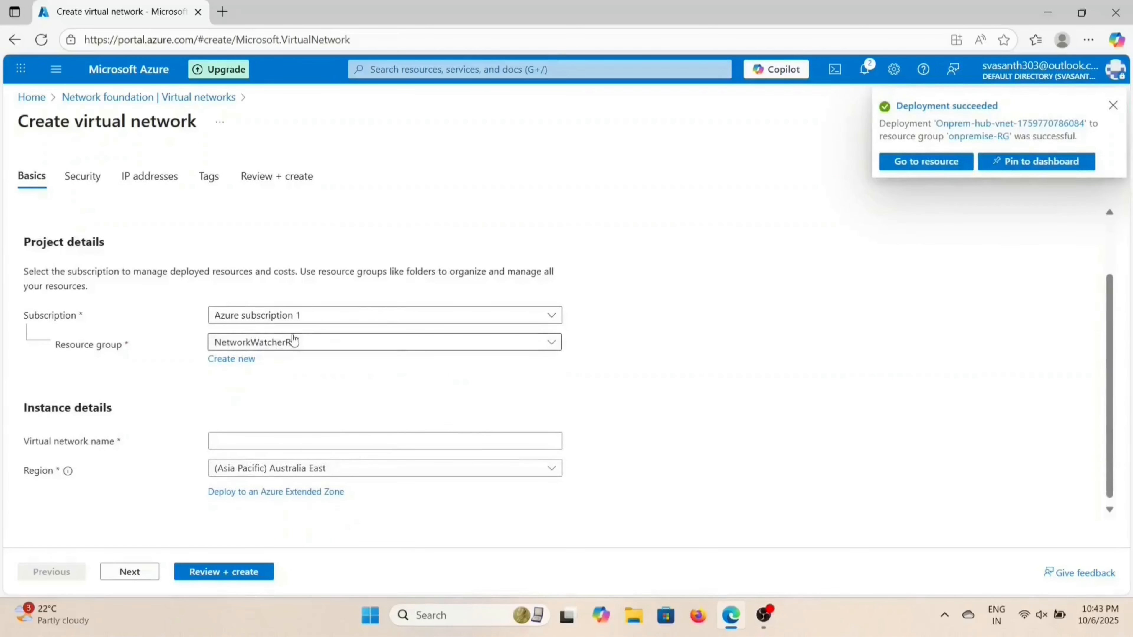
# Step: Assign the new virtual network to the onpremise-RG resource group and name it onprem-computer-vnet
pyautogui.click(272, 344)
pyautogui.click(277, 421)
pyautogui.click(270, 441)
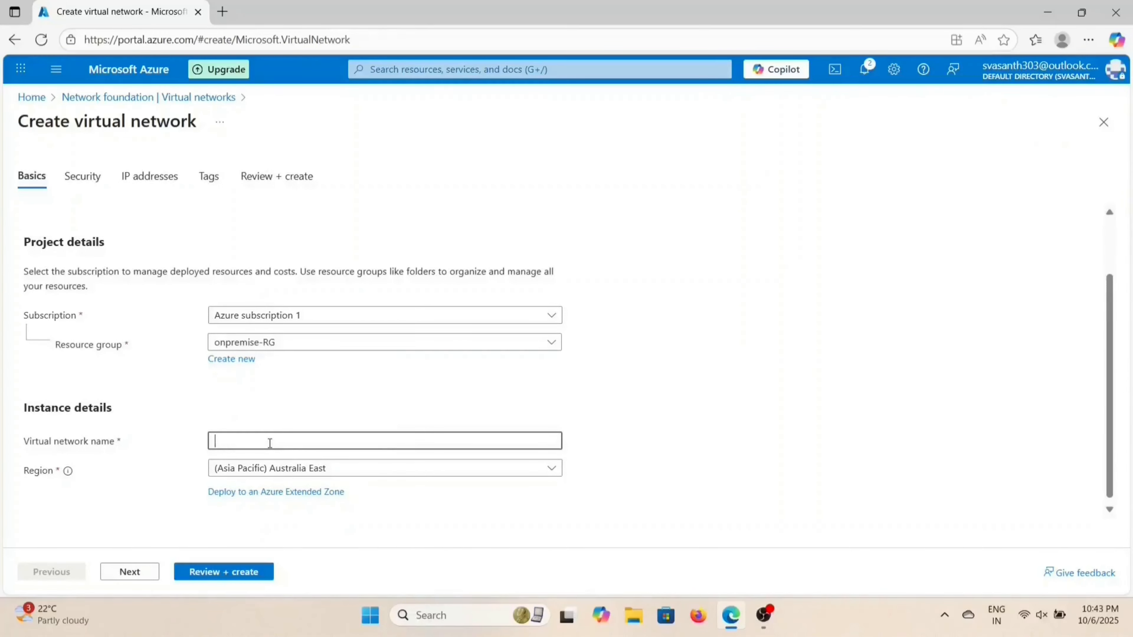
pyautogui.write('onprem-')
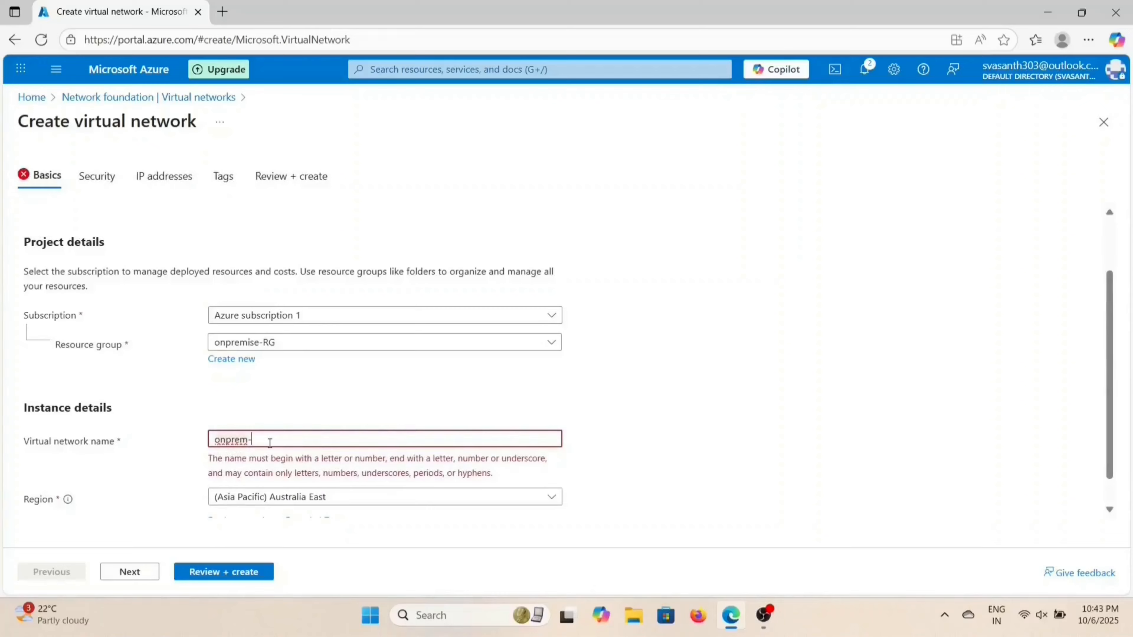
pyautogui.write('c')
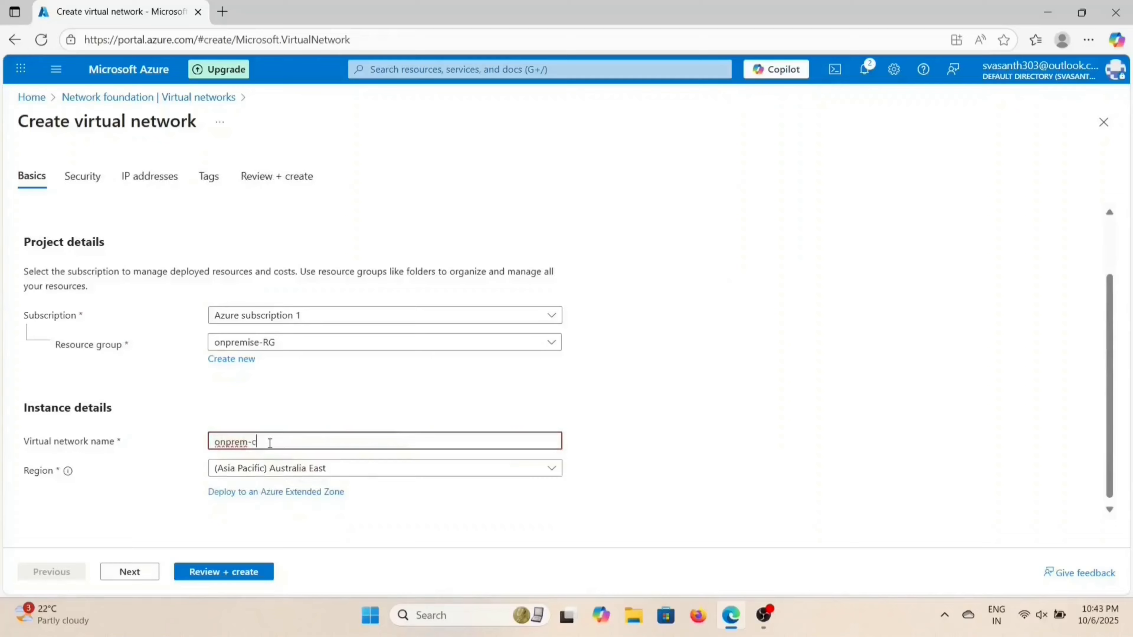
pyautogui.write('omputer-vnet')
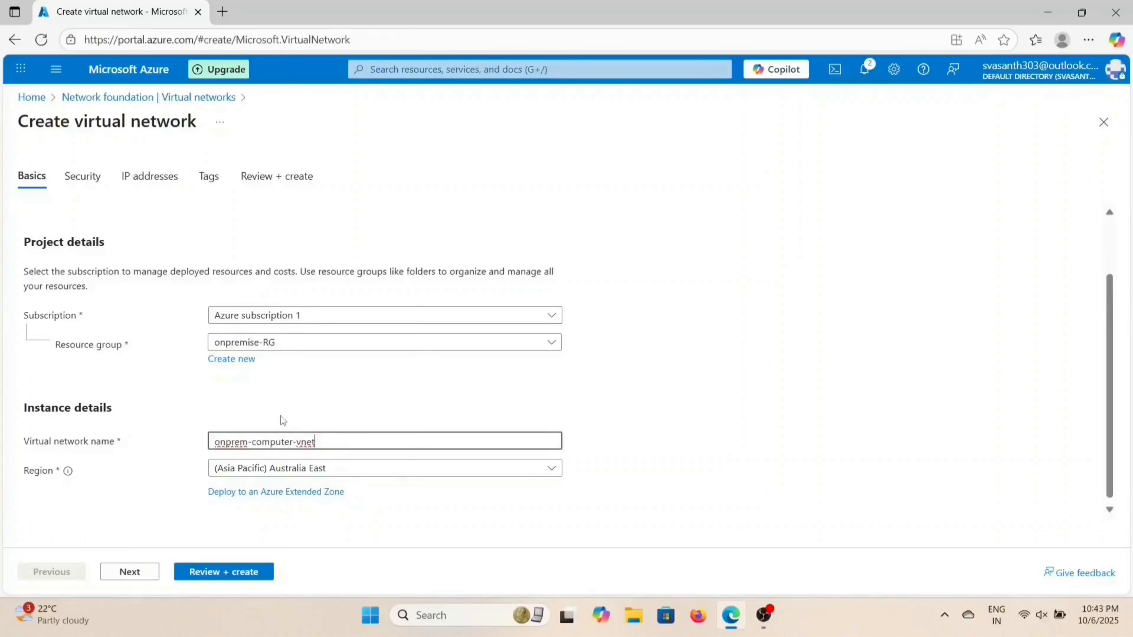
# Step: Set the IPv4 address space of onprem-computer-vnet to start at 10.200.0.0
pyautogui.click(83, 177)
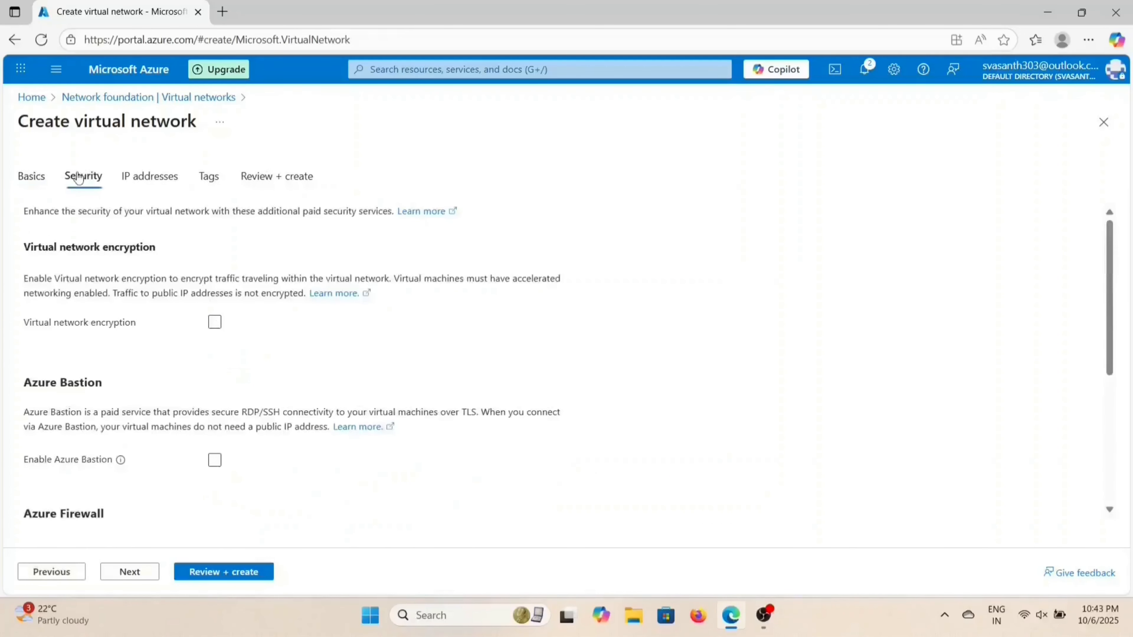
pyautogui.click(142, 174)
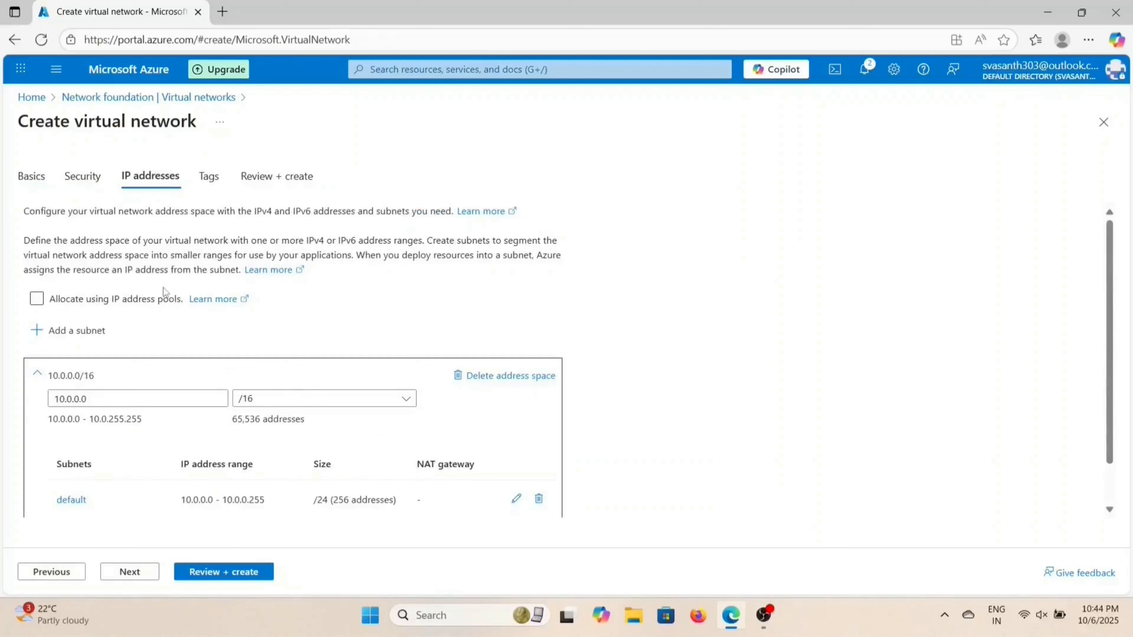
pyautogui.click(71, 399)
pyautogui.press('BackSpace')
pyautogui.write('200')
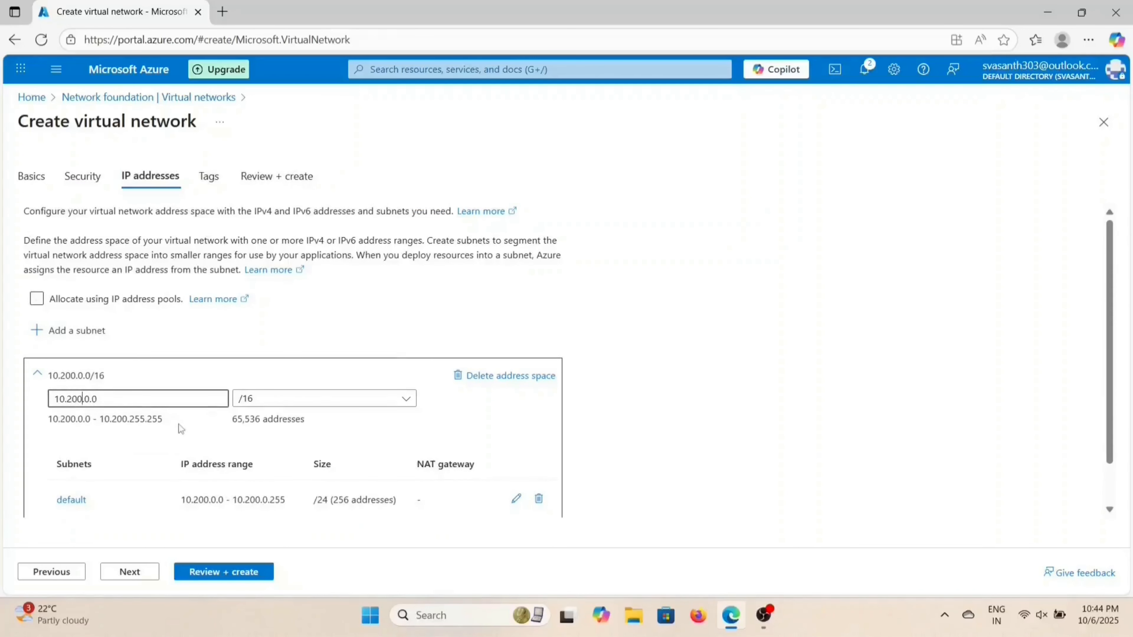
# Step: Rename the default subnet of onprem-computer-vnet to computer-subnet
pyautogui.scroll(-2, 181, 429)
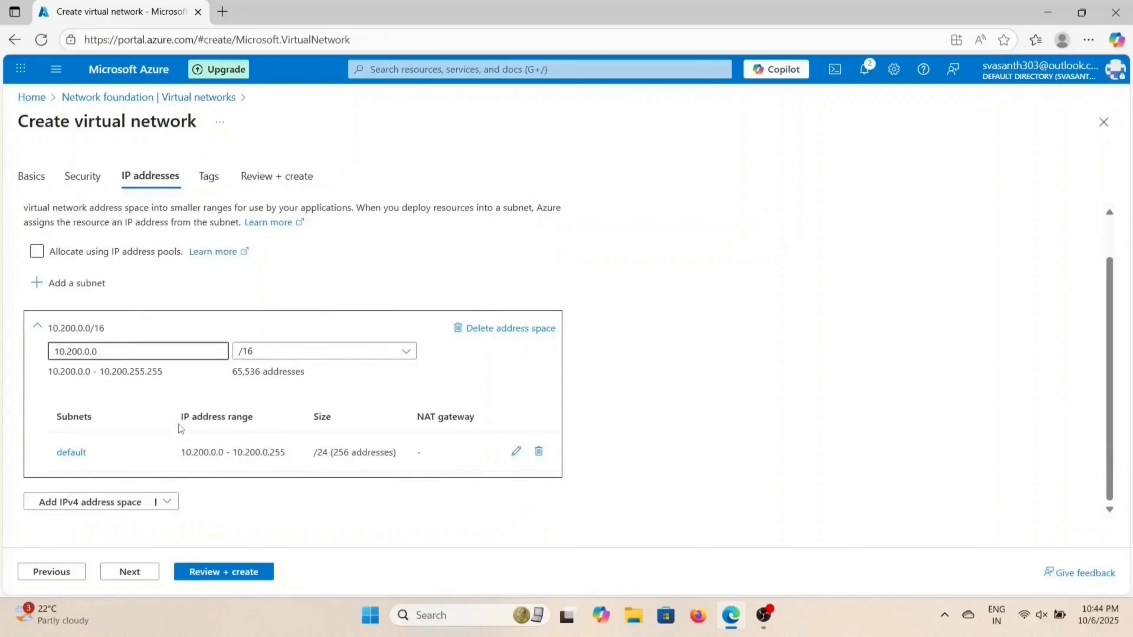
pyautogui.click(517, 451)
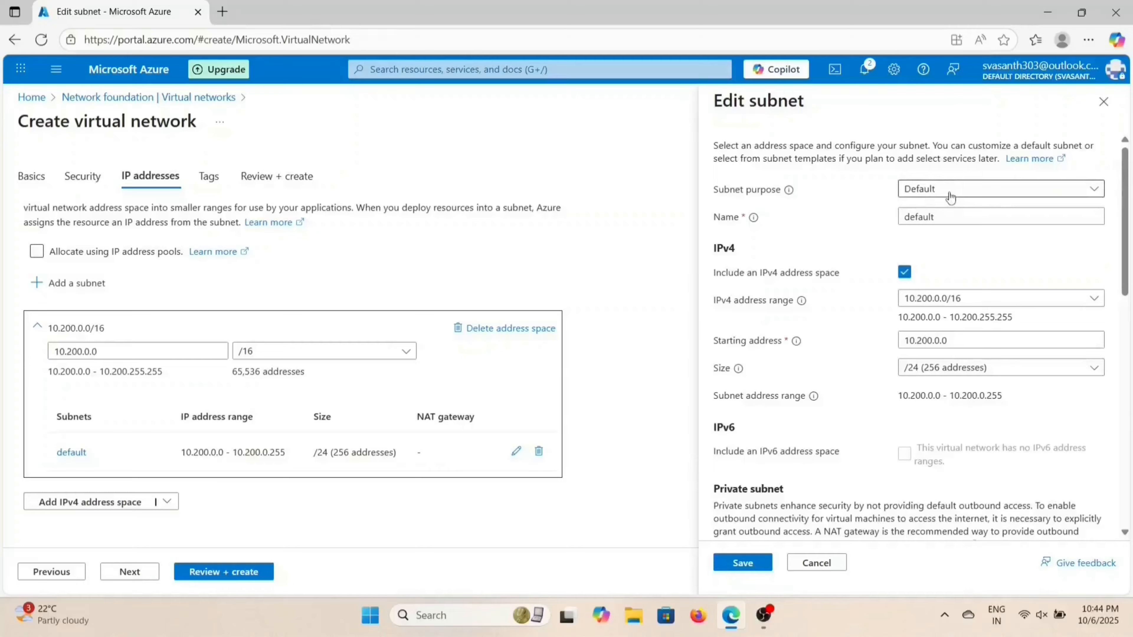
pyautogui.click(951, 215)
pyautogui.press('BackSpace')
pyautogui.press('BackSpace')
pyautogui.press('BackSpace')
pyautogui.press('BackSpace')
pyautogui.press('BackSpace')
pyautogui.press('BackSpace')
pyautogui.press('BackSpace')
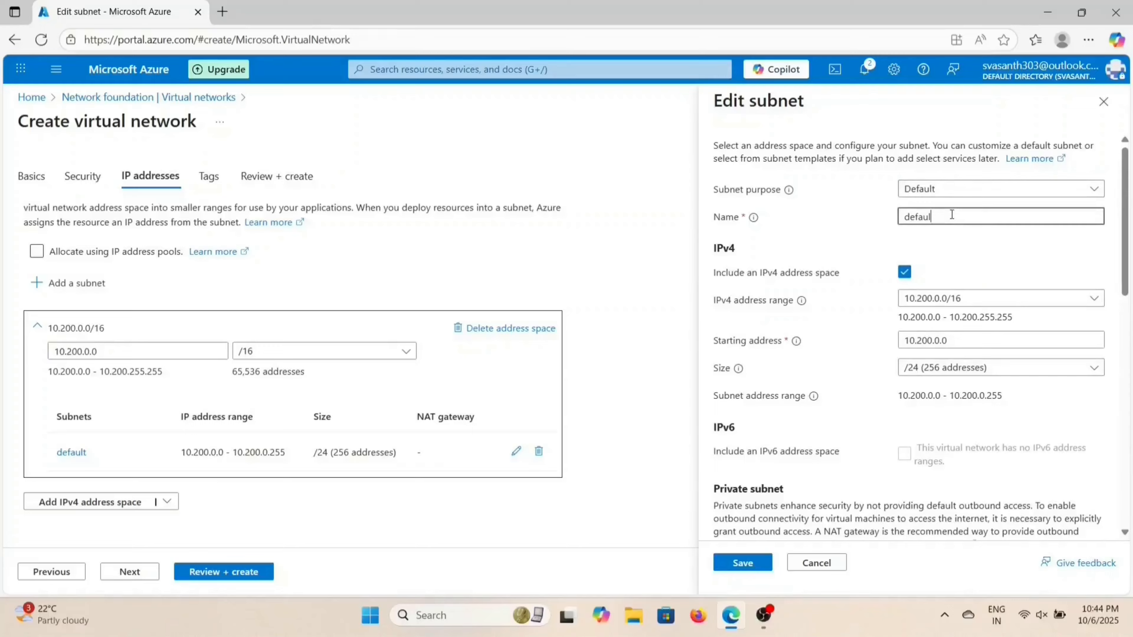
pyautogui.write('computer')
pyautogui.scroll(-2, 947, 257)
pyautogui.scroll(-2, 947, 260)
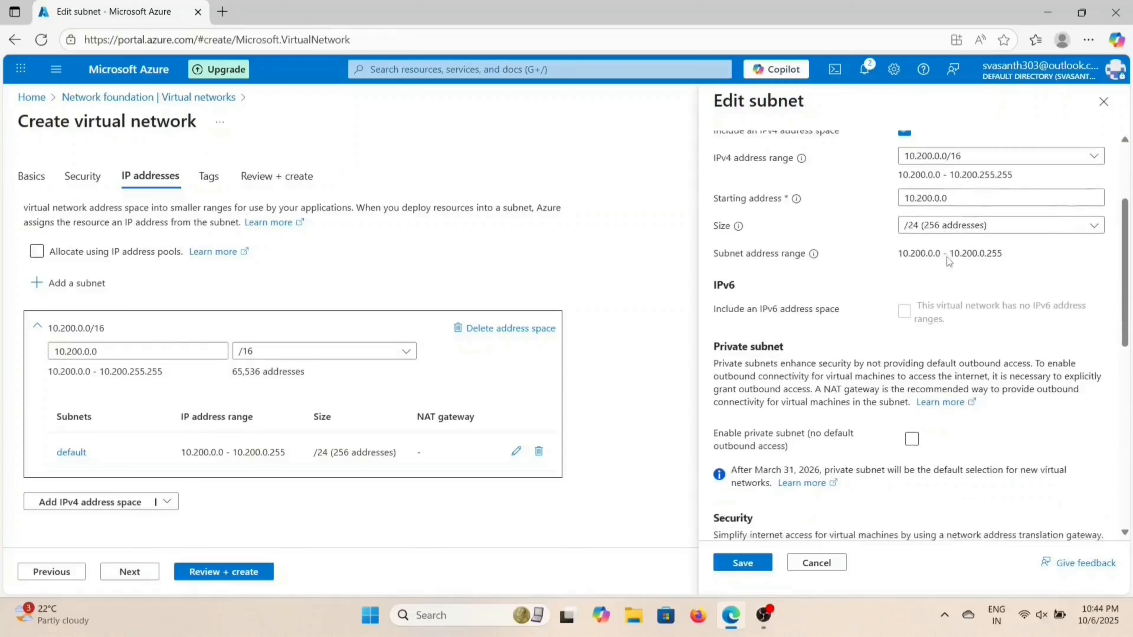
pyautogui.scroll(1, 948, 262)
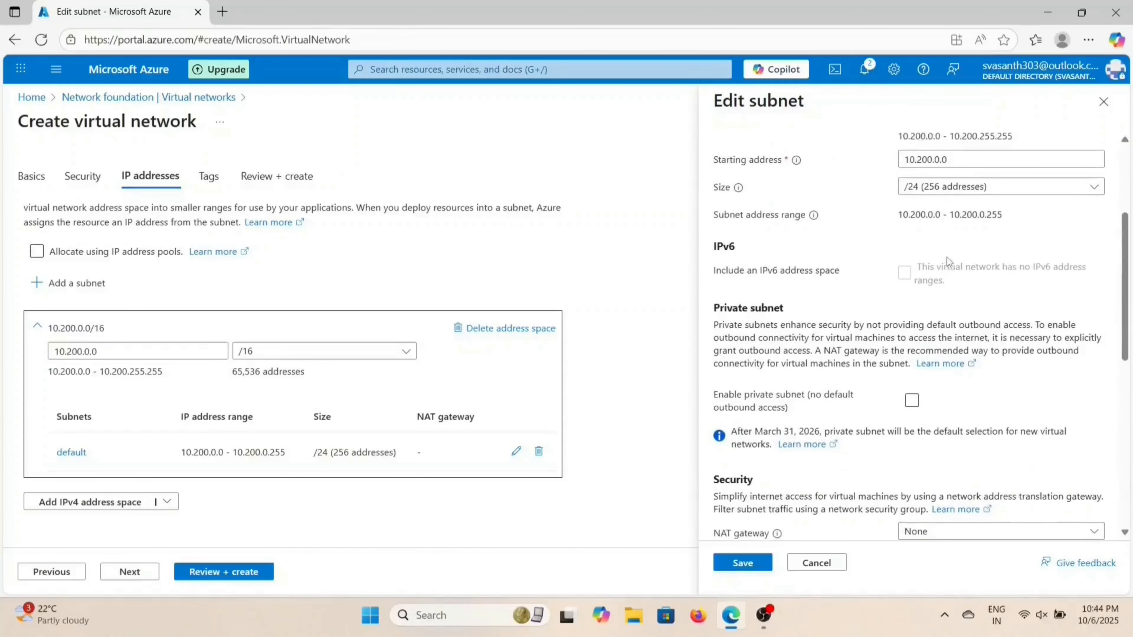
pyautogui.scroll(4, 947, 258)
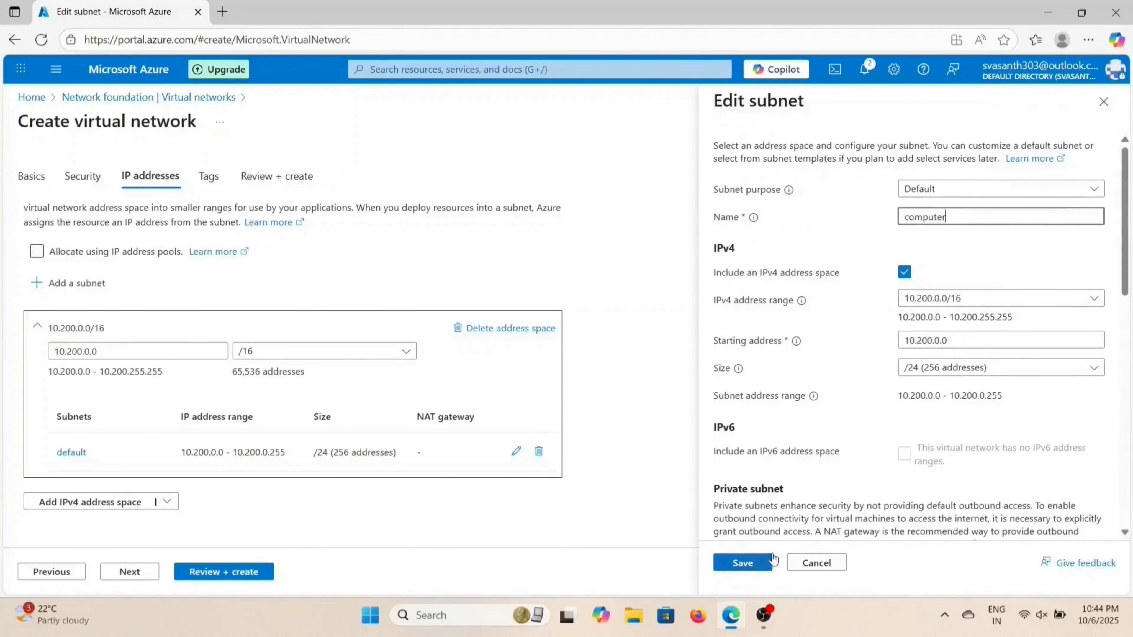
pyautogui.write('-subnet')
# Step: Create a network security group named nsg-computer for computer-subnet and save the subnet
pyautogui.scroll(-10, 874, 518)
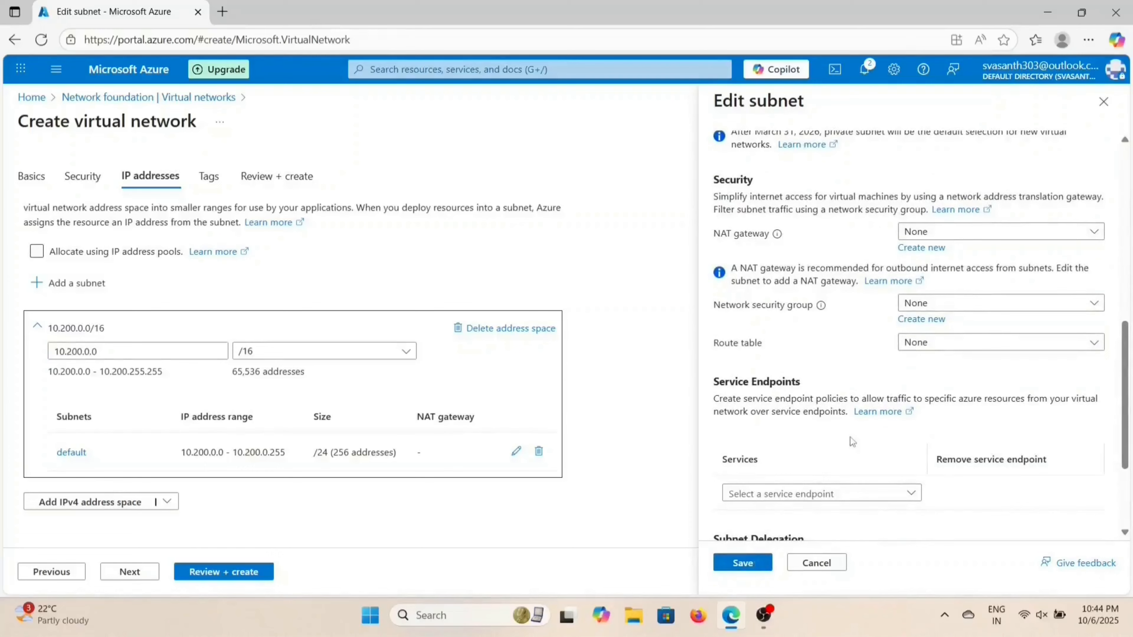
pyautogui.scroll(-1, 850, 436)
pyautogui.scroll(2, 849, 436)
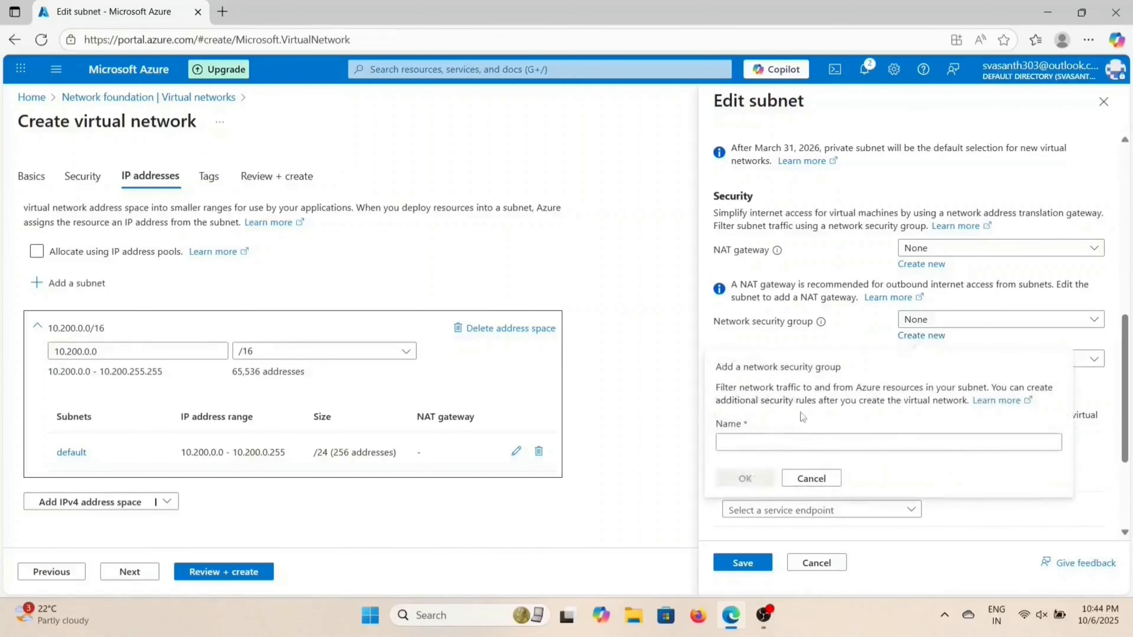
pyautogui.click(806, 438)
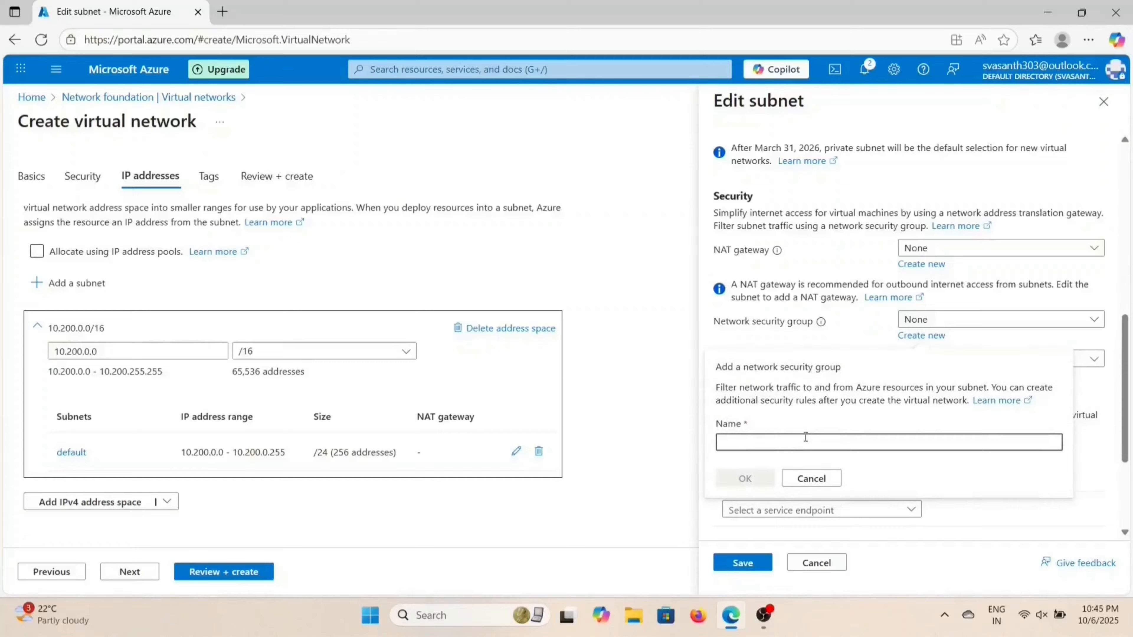
pyautogui.write('nsg-')
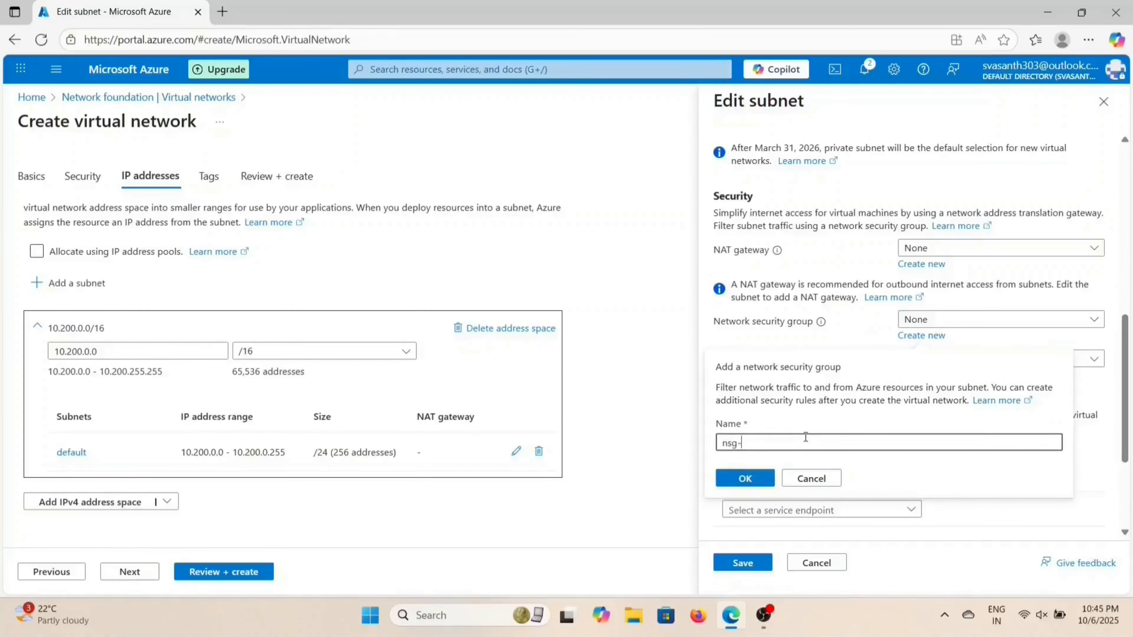
pyautogui.write('computer')
pyautogui.click(742, 478)
pyautogui.scroll(-4, 793, 438)
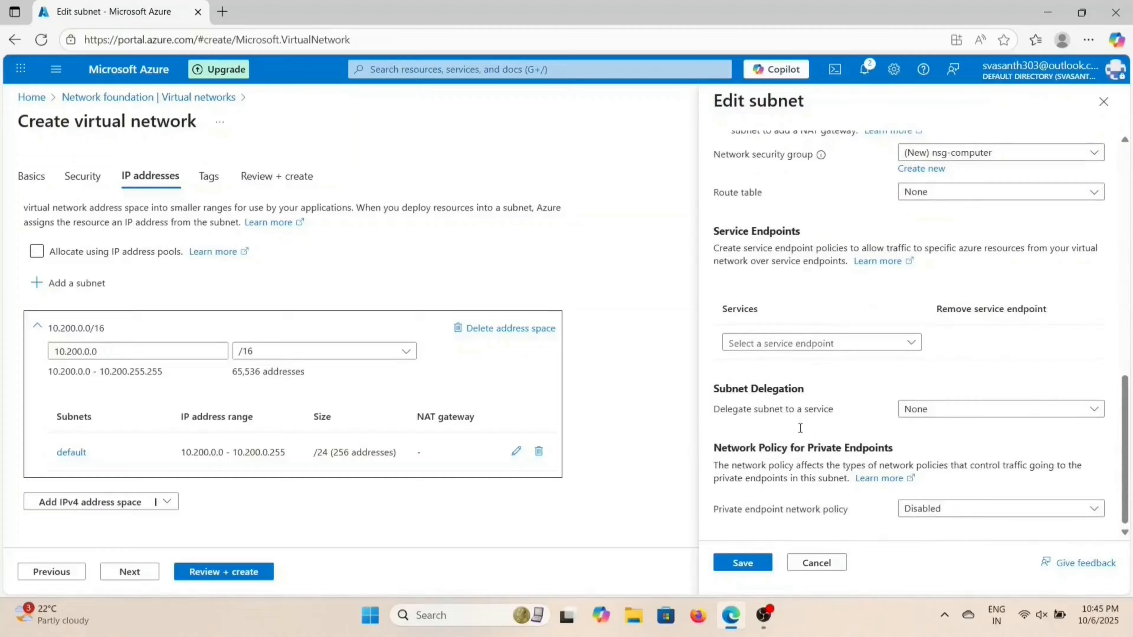
pyautogui.click(742, 573)
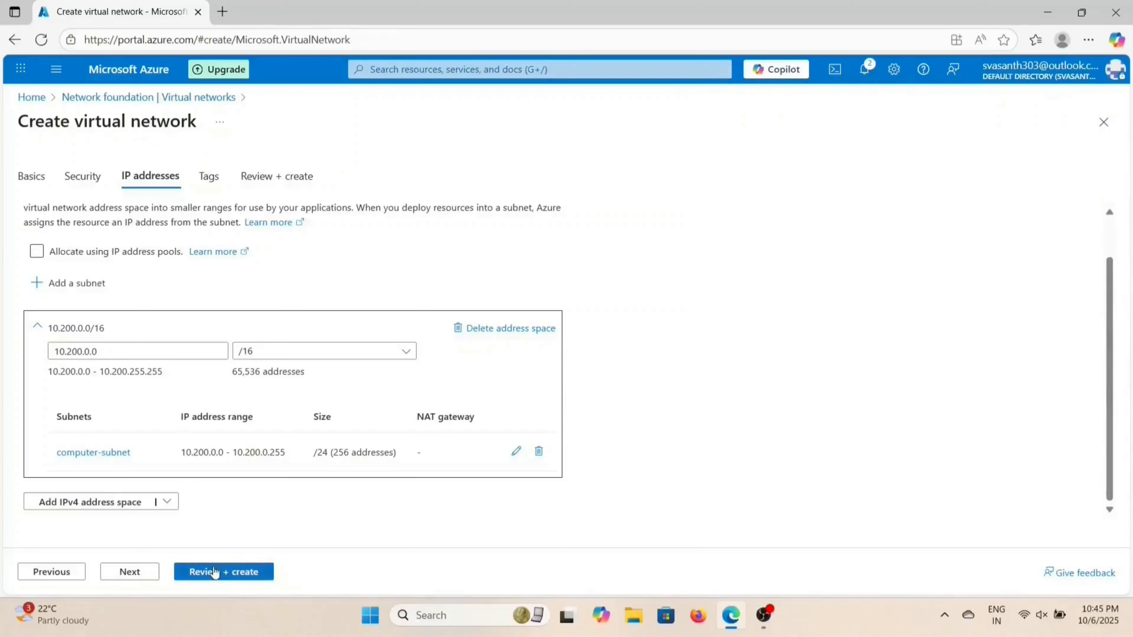
# Step: Review the onprem-computer-vnet configuration and deploy the virtual network
pyautogui.click(215, 573)
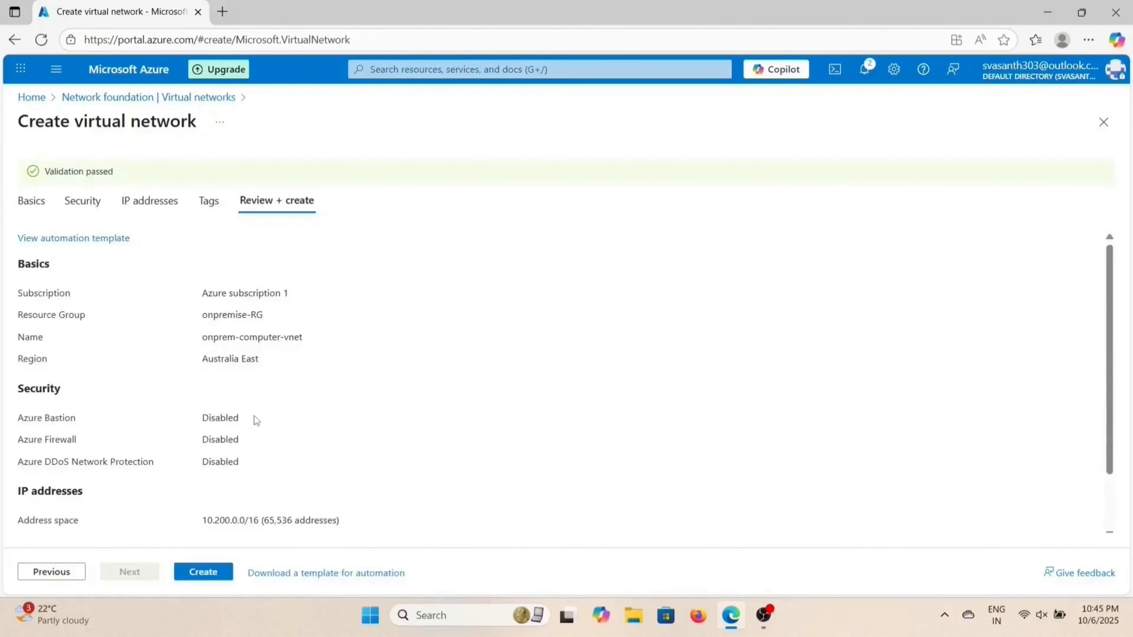
pyautogui.scroll(-2, 257, 420)
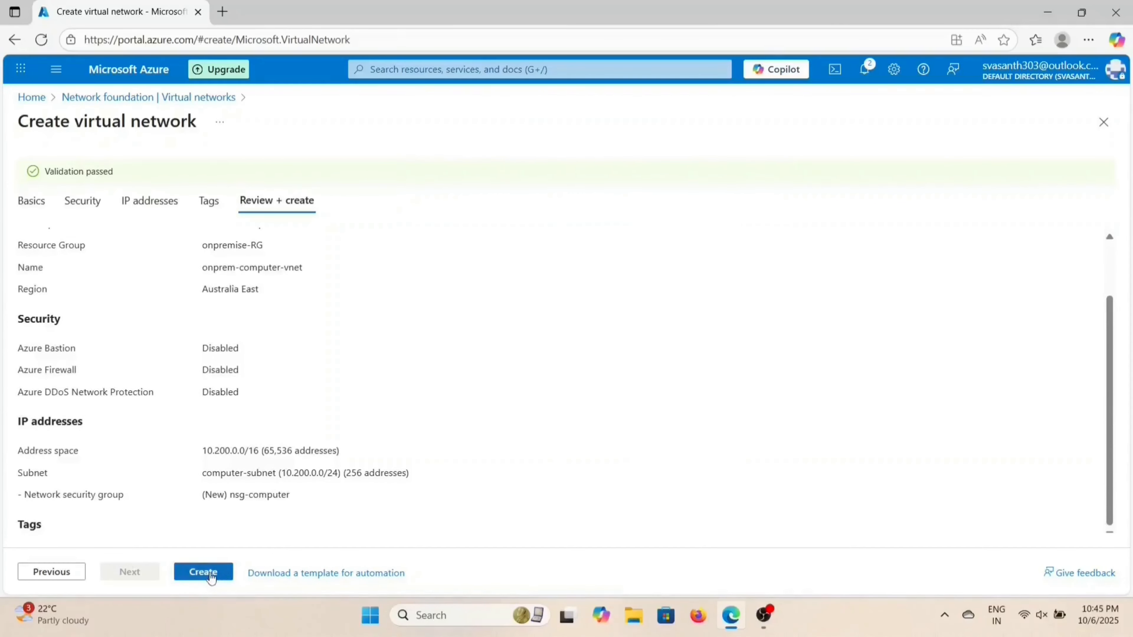
pyautogui.click(203, 572)
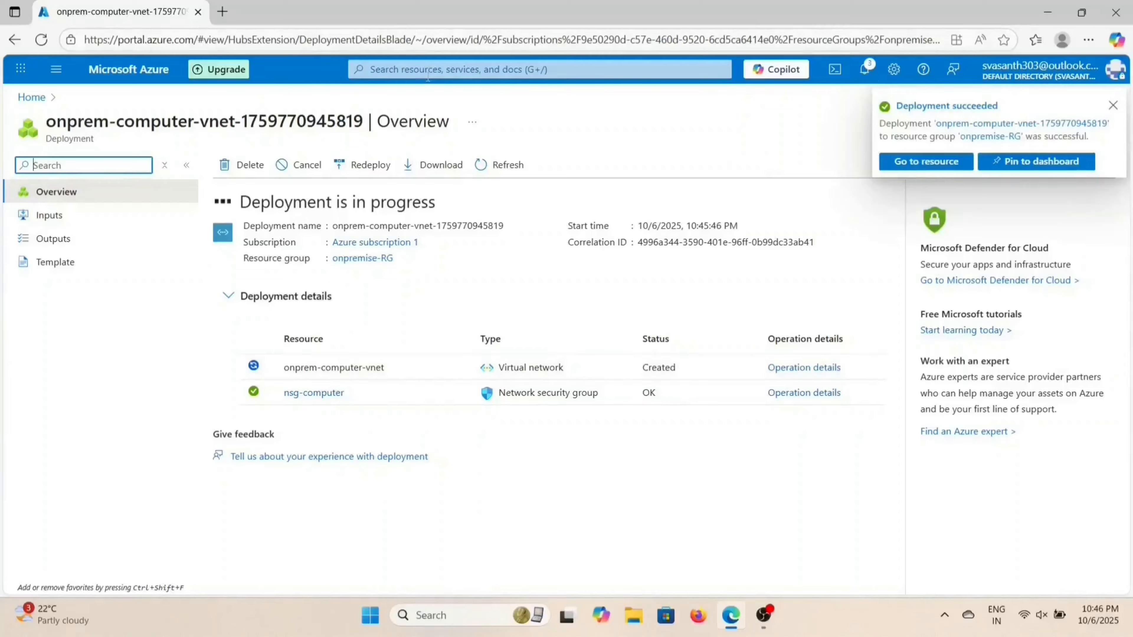
# Step: Open the peerings of Onprem-hub-vnet and start adding a new peering
pyautogui.click(428, 74)
pyautogui.click(394, 295)
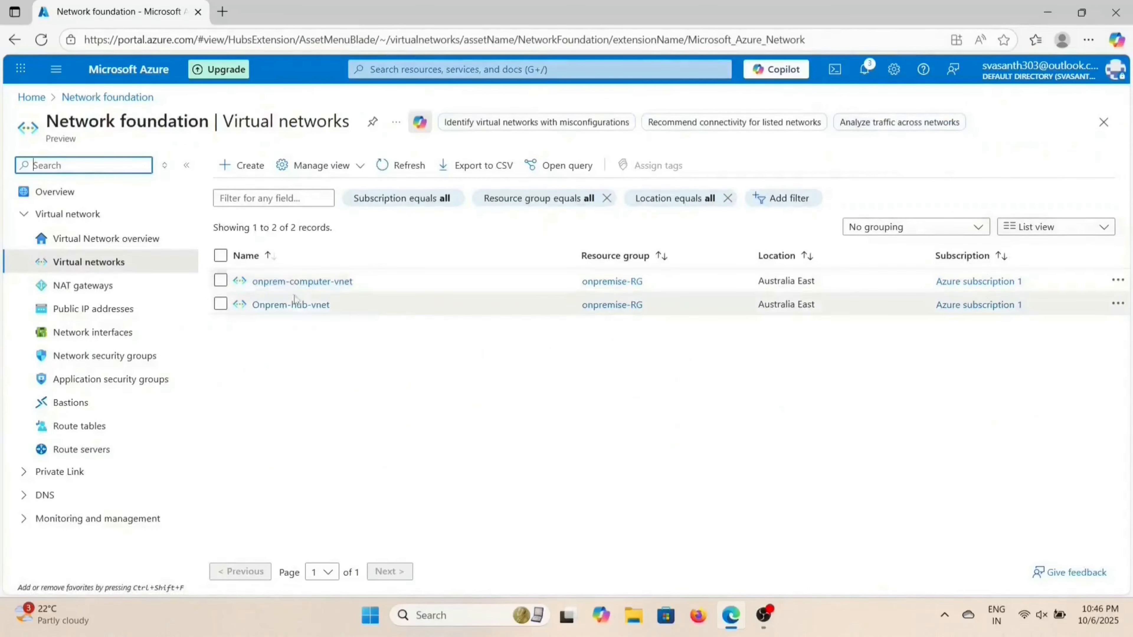
pyautogui.click(292, 305)
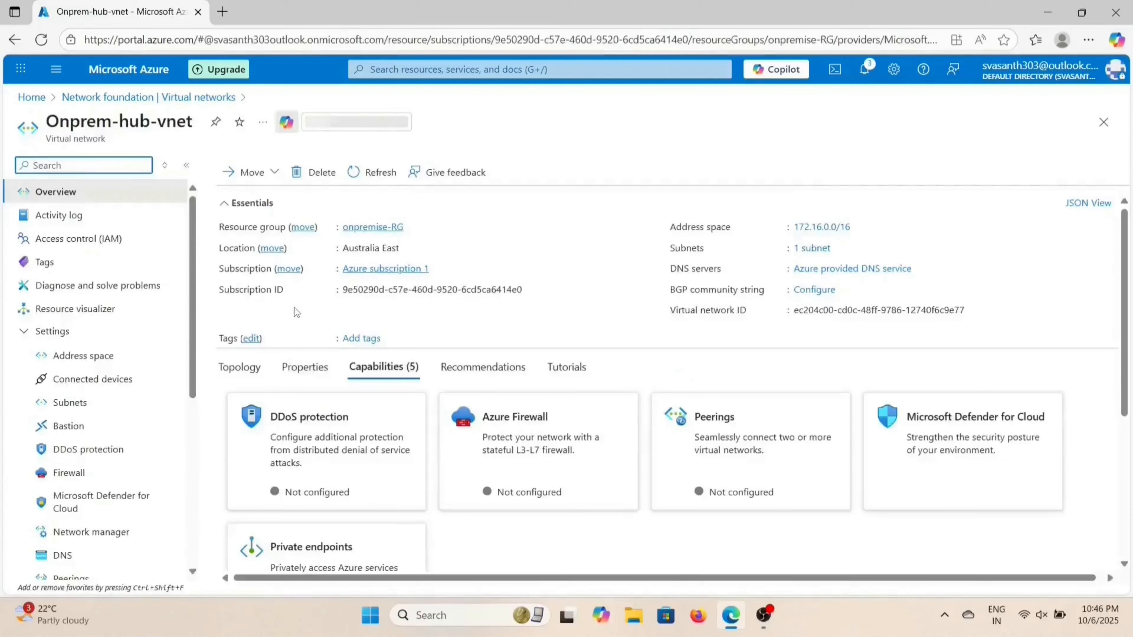
pyautogui.scroll(-5, 107, 402)
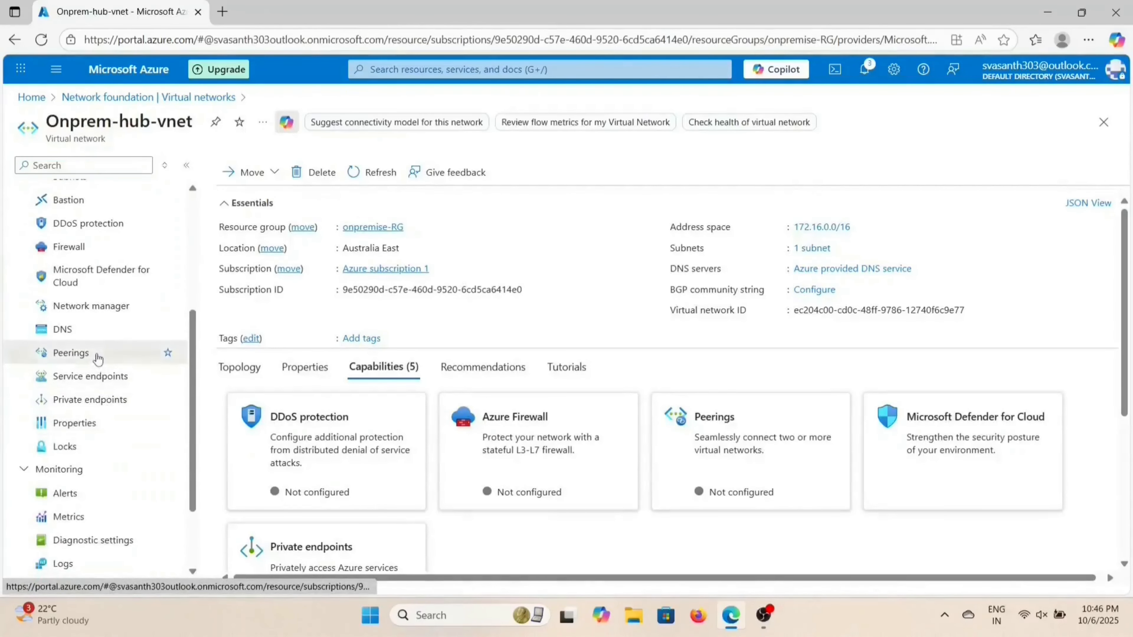
pyautogui.click(96, 355)
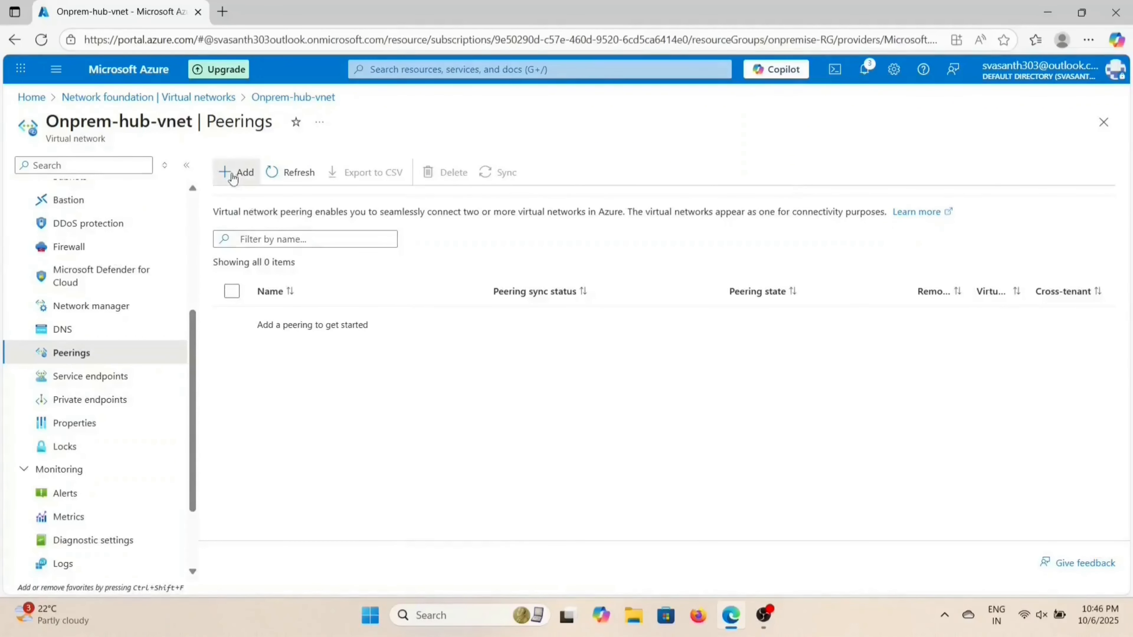
pyautogui.click(235, 172)
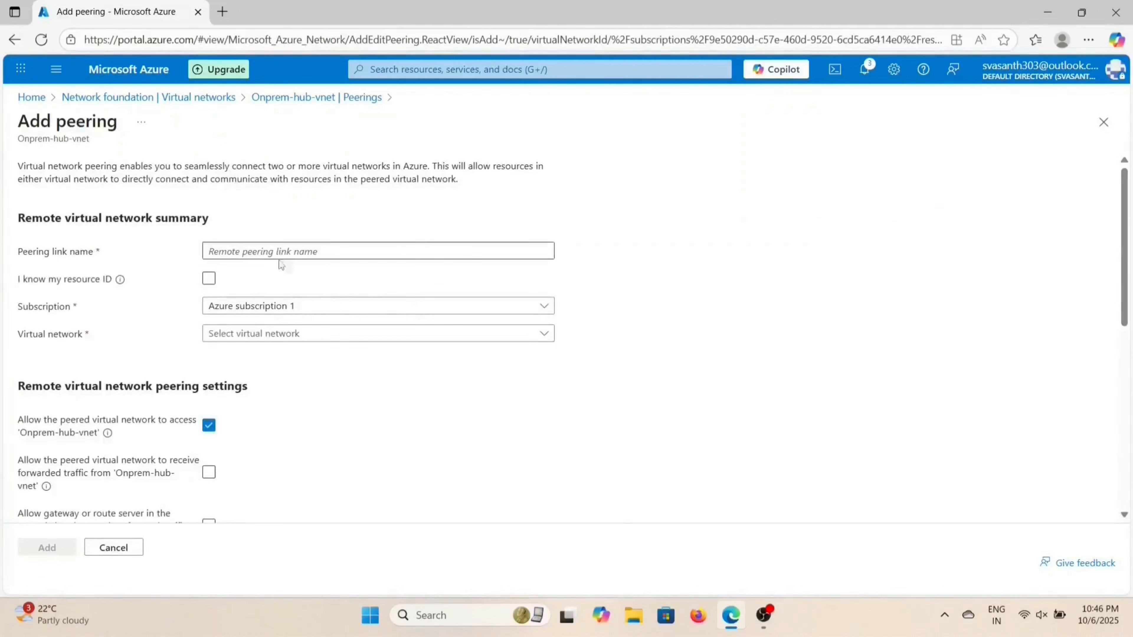
pyautogui.click(276, 251)
pyautogui.write('onprem-')
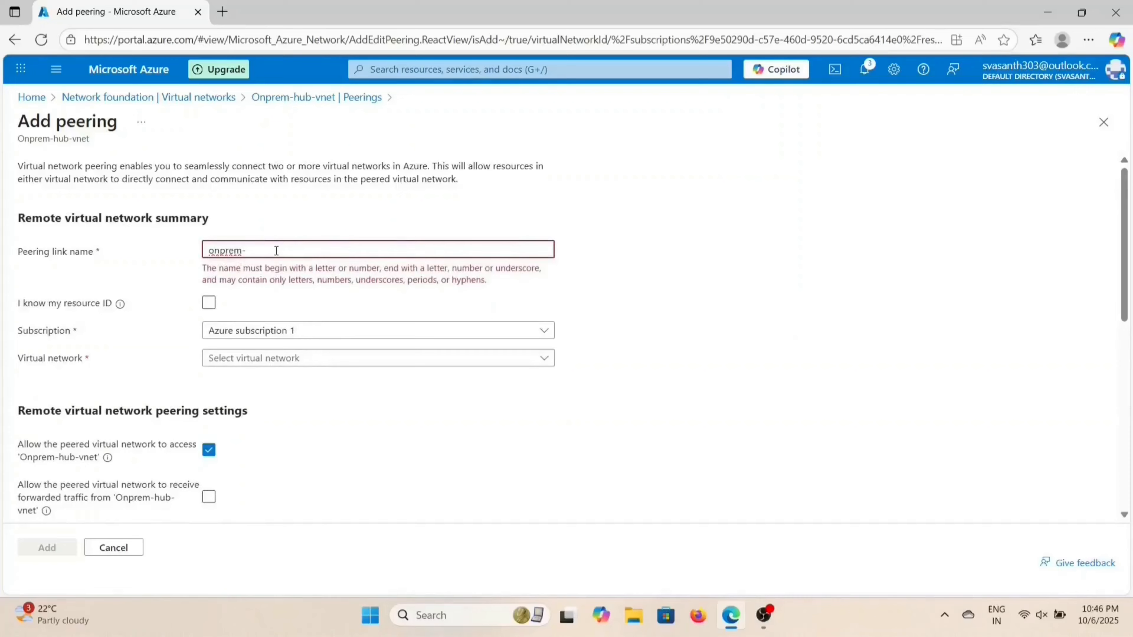
pyautogui.write('computer')
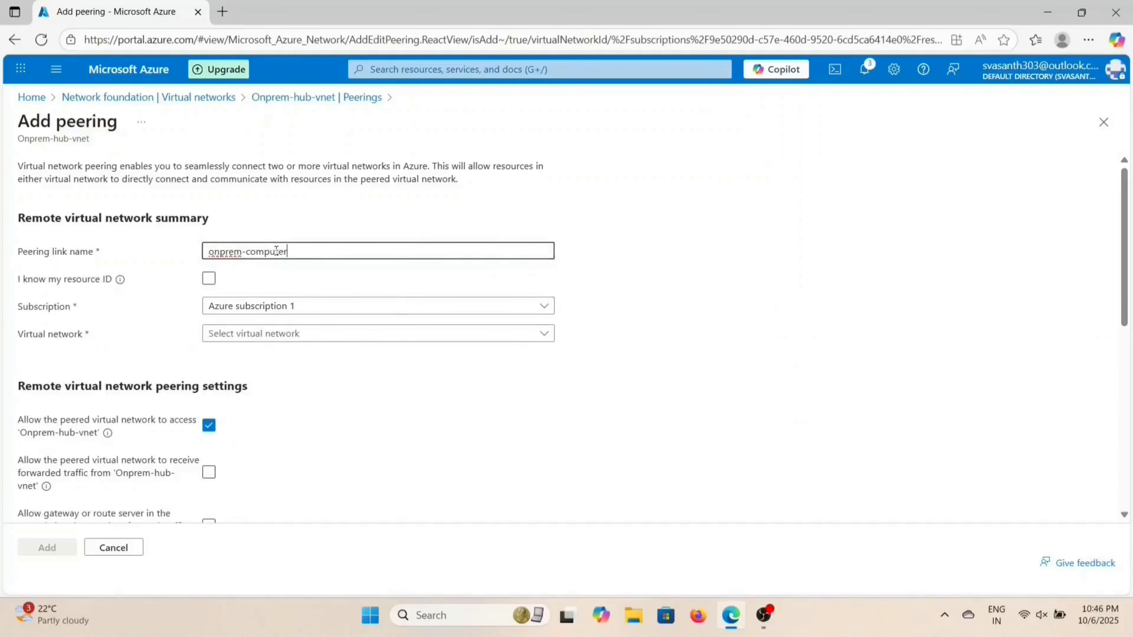
pyautogui.press('BackSpace')
pyautogui.press('BackSpace')
pyautogui.press('BackSpace')
pyautogui.press('BackSpace')
pyautogui.press('BackSpace')
pyautogui.press('BackSpace')
pyautogui.press('BackSpace')
pyautogui.press('BackSpace')
pyautogui.press('BackSpace')
pyautogui.press('BackSpace')
pyautogui.press('BackSpace')
pyautogui.press('BackSpace')
pyautogui.press('BackSpace')
pyautogui.press('BackSpace')
pyautogui.press('BackSpace')
# Step: Set the remote virtual network's peering link name to hub-comp
pyautogui.write('hub-')
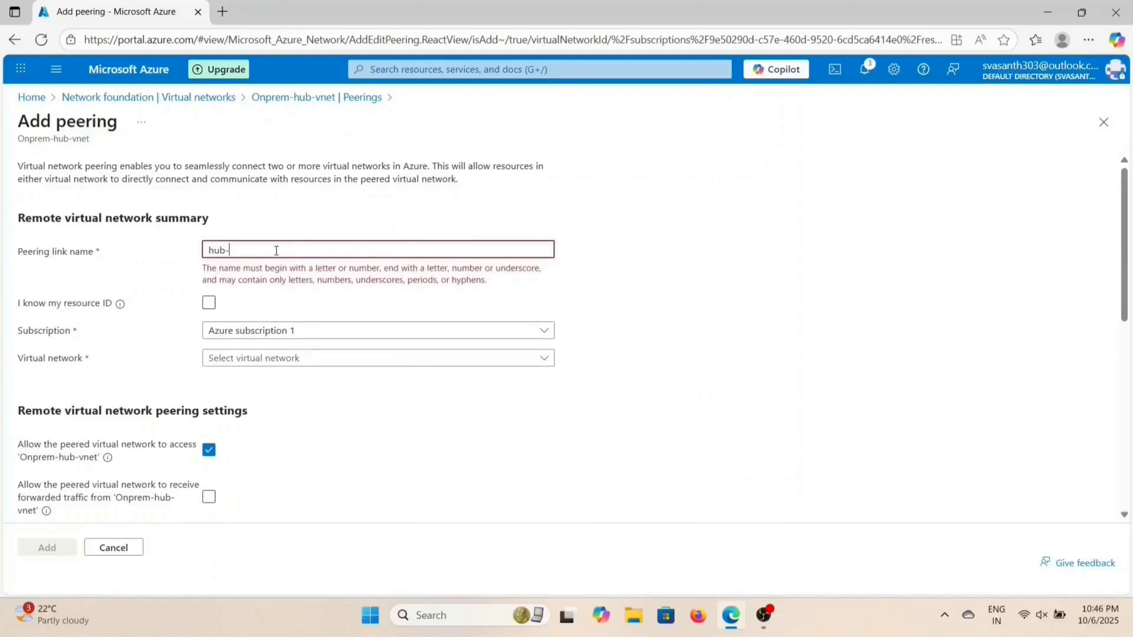
pyautogui.write('comp')
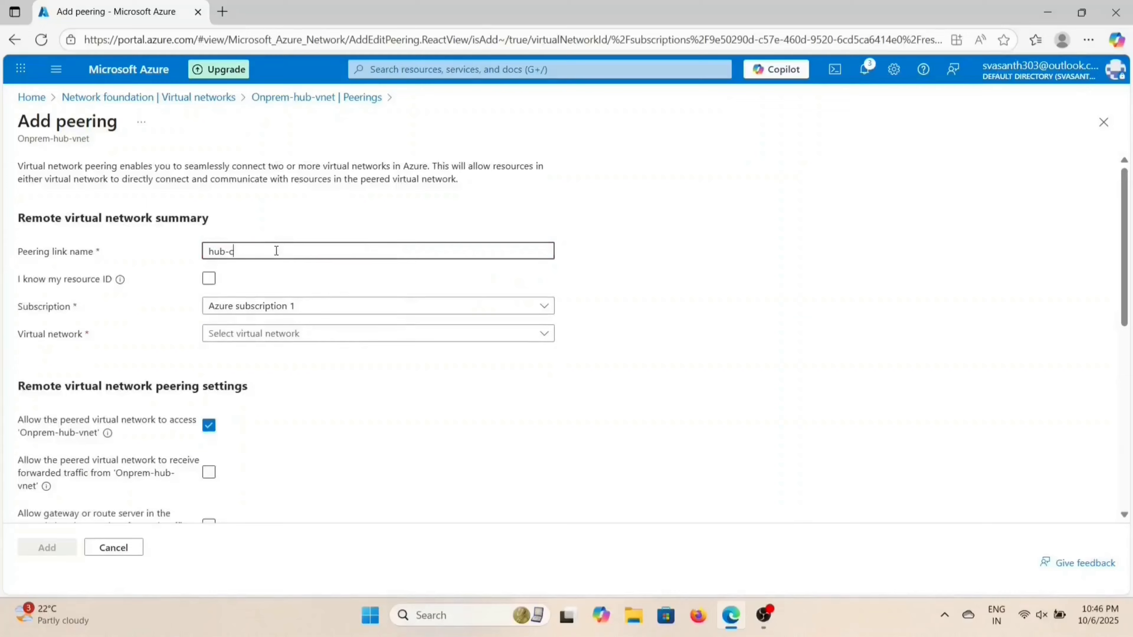
pyautogui.hotkey('shift', 'Left')
pyautogui.hotkey('shift', 'Left')
pyautogui.hotkey('shift', 'Left')
pyautogui.hotkey('shift', 'Left')
pyautogui.hotkey('shift', 'Left')
pyautogui.hotkey('shift', 'Left')
pyautogui.hotkey('shift', 'Left')
pyautogui.hotkey('shift', 'Left')
# Step: Select onprem-computer-vnet as the remote virtual network and allow forwarded traffic between it and Onprem-hub-vnet in both directions
pyautogui.scroll(-1, 272, 287)
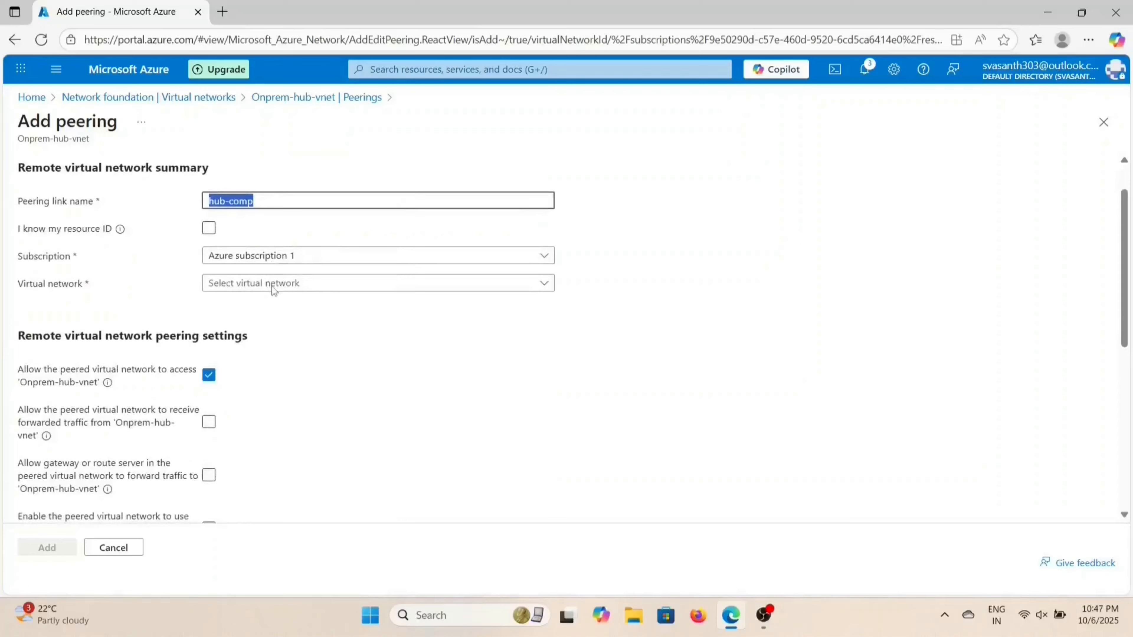
pyautogui.scroll(-1, 273, 290)
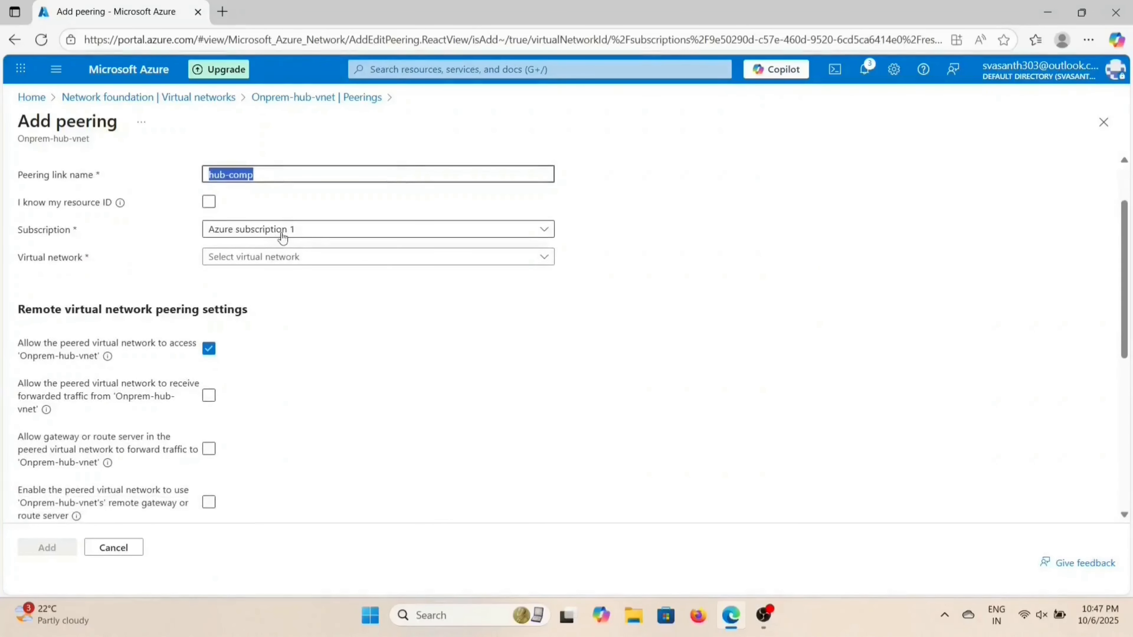
pyautogui.click(283, 258)
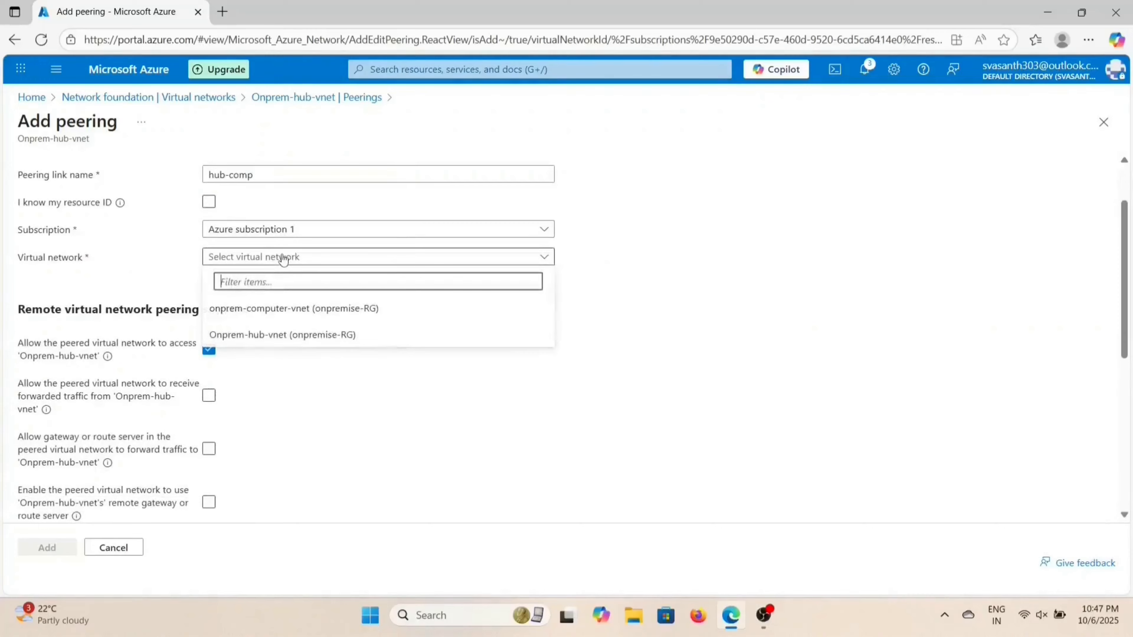
pyautogui.click(283, 309)
pyautogui.scroll(-3, 299, 354)
pyautogui.click(209, 273)
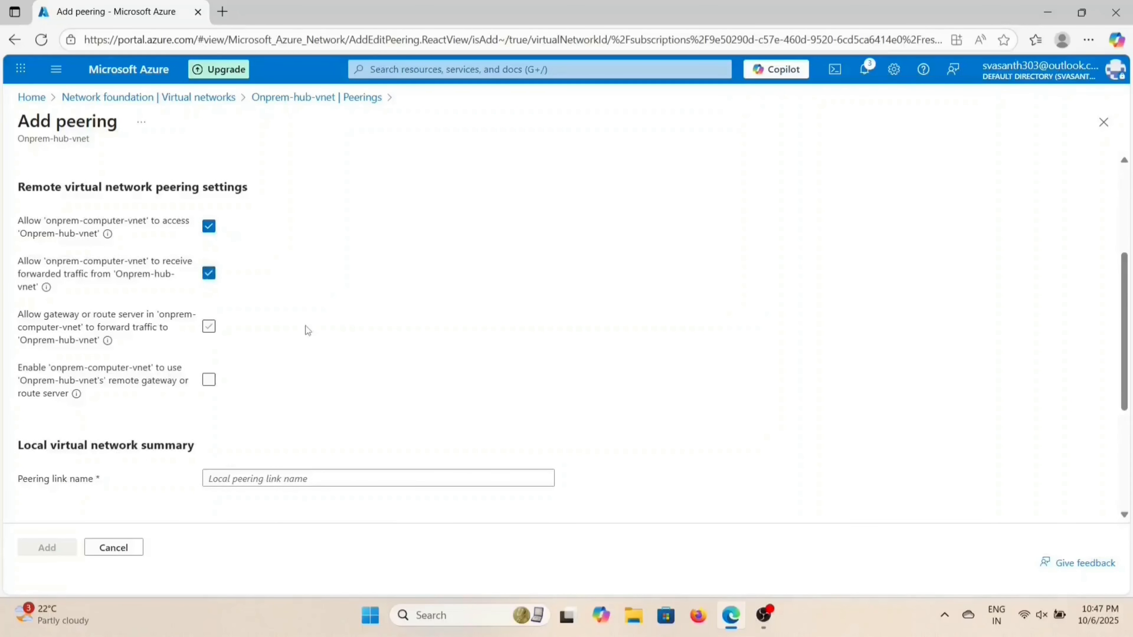
pyautogui.scroll(-5, 306, 330)
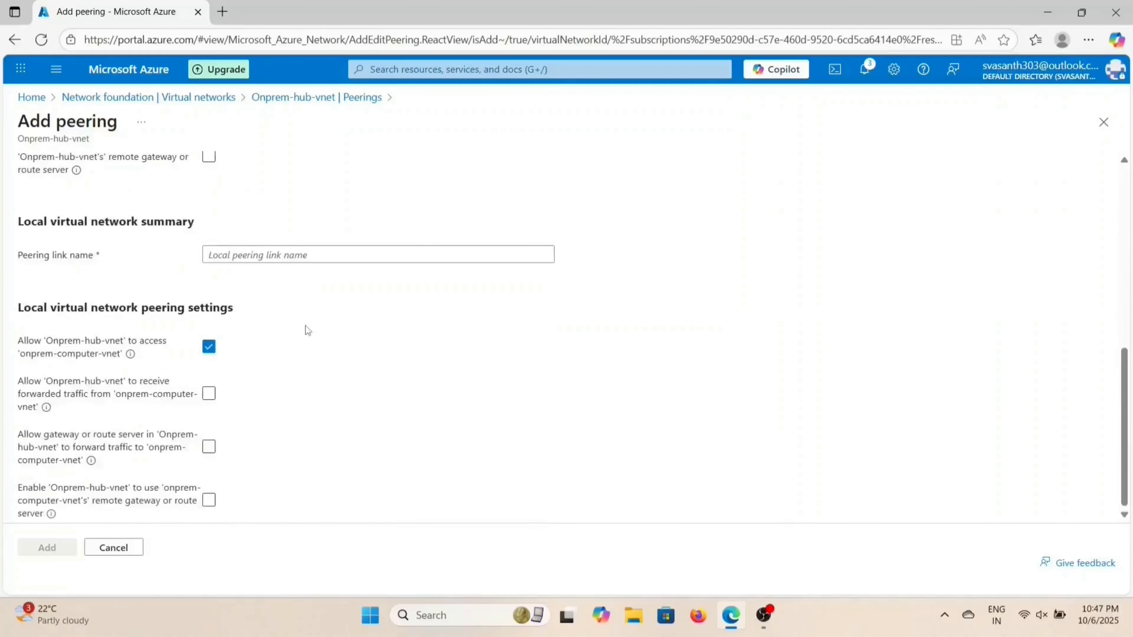
pyautogui.click(210, 395)
pyautogui.click(209, 447)
pyautogui.click(209, 448)
pyautogui.click(210, 501)
pyautogui.scroll(4, 271, 428)
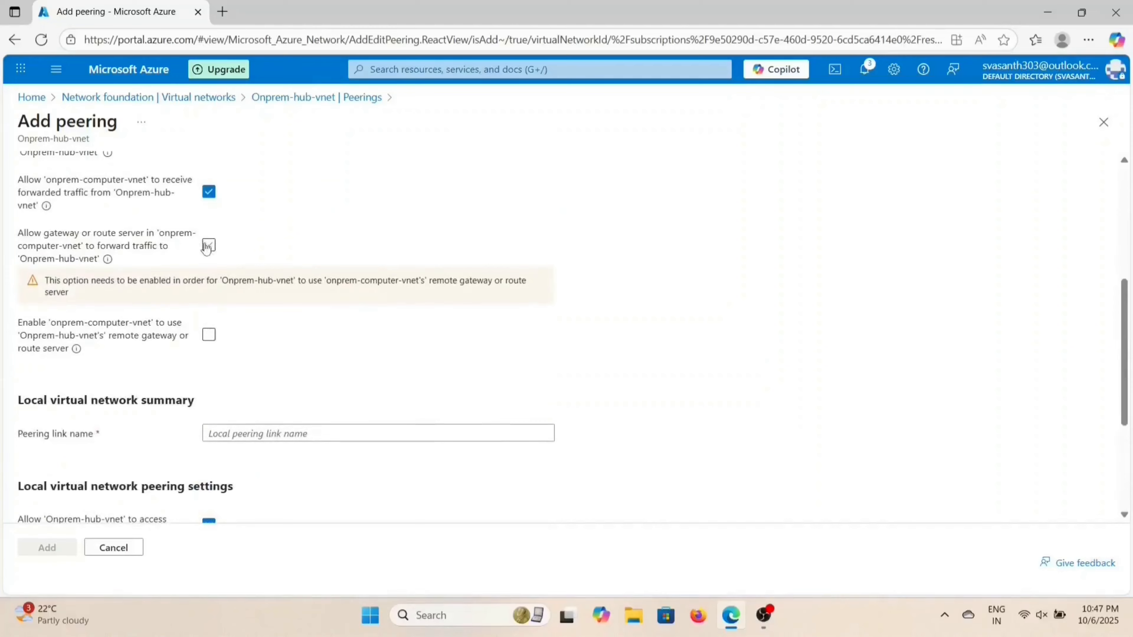
pyautogui.click(208, 247)
pyautogui.scroll(3, 208, 250)
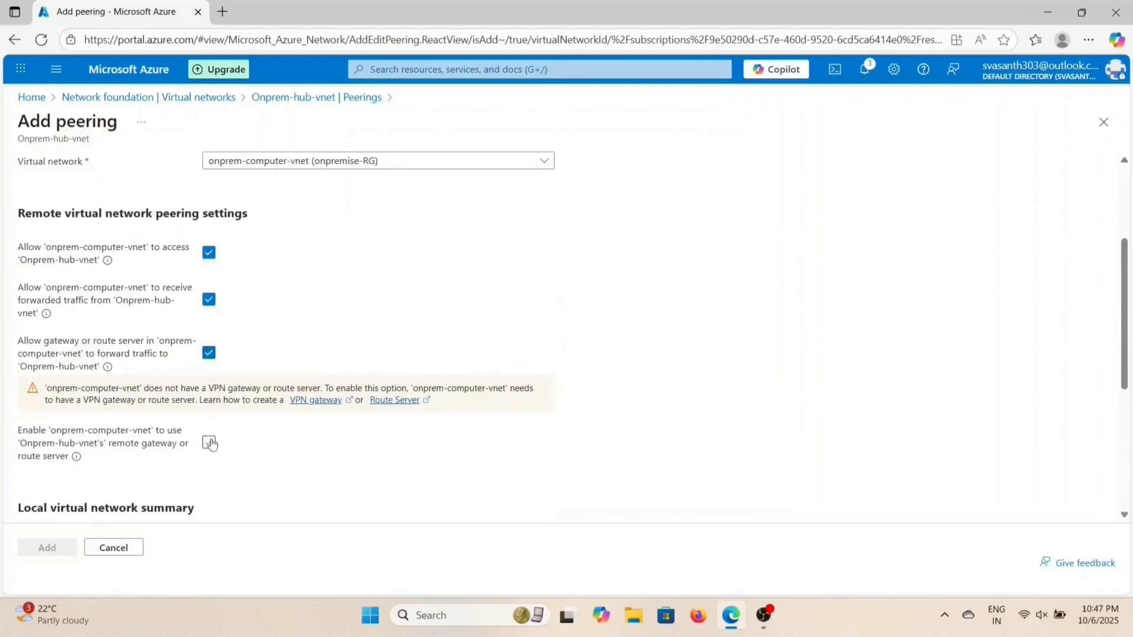
pyautogui.click(210, 443)
pyautogui.click(209, 352)
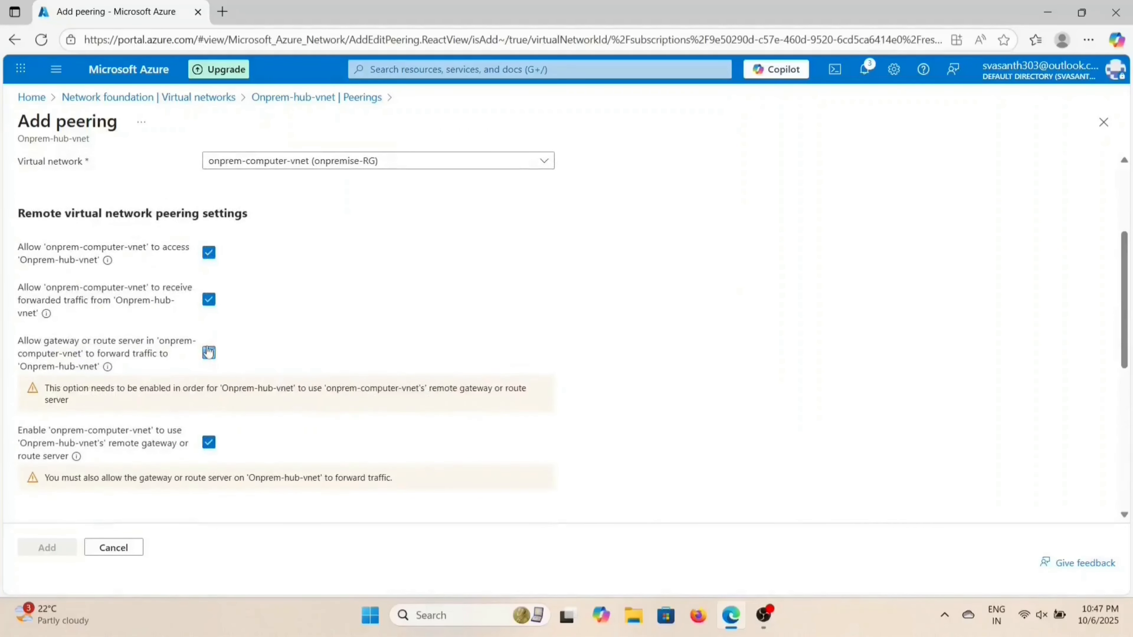
pyautogui.click(210, 443)
pyautogui.click(215, 299)
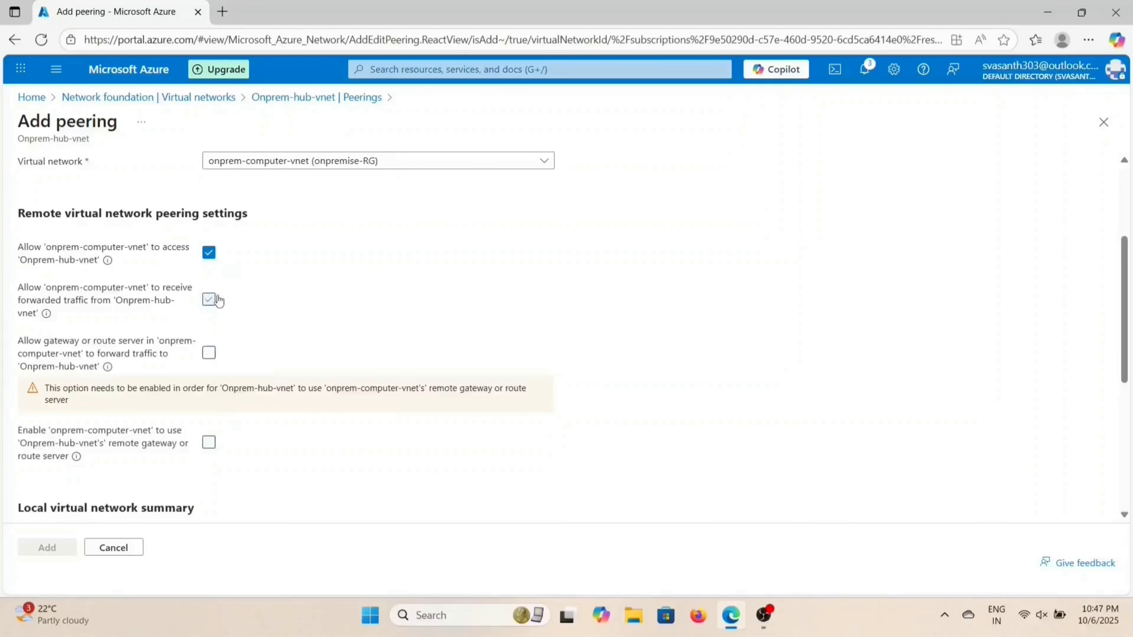
pyautogui.click(217, 301)
pyautogui.scroll(-5, 258, 335)
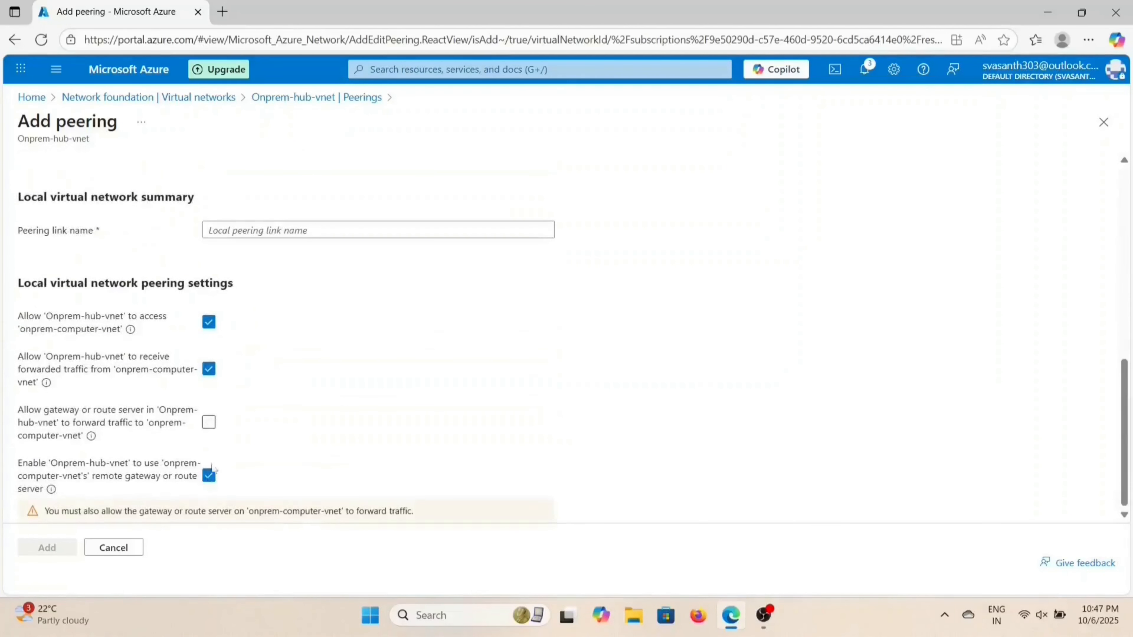
pyautogui.click(209, 476)
pyautogui.scroll(8, 299, 428)
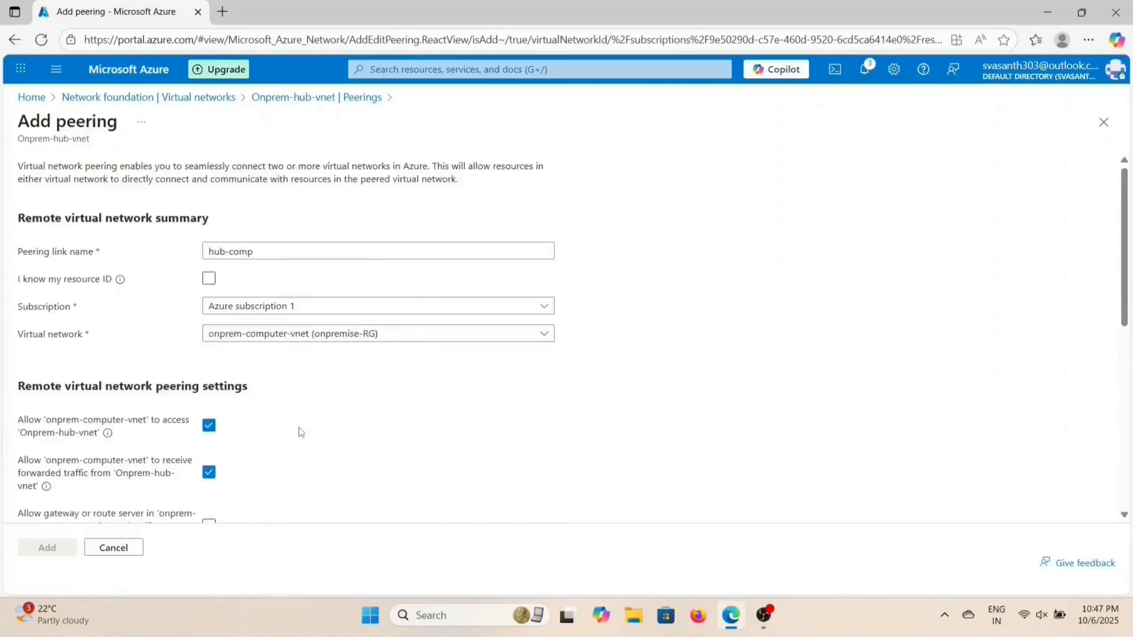
# Step: Name the local peering link comp-hub and add the peering between Onprem-hub-vnet and onprem-computer-vnet
pyautogui.scroll(-8, 299, 428)
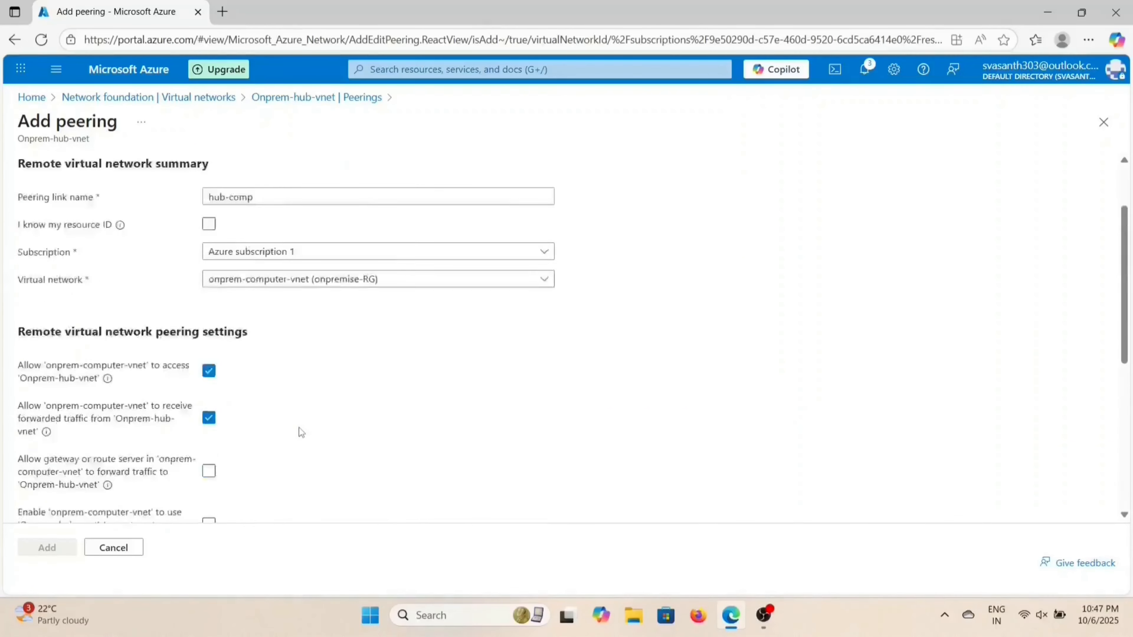
pyautogui.scroll(3, 300, 428)
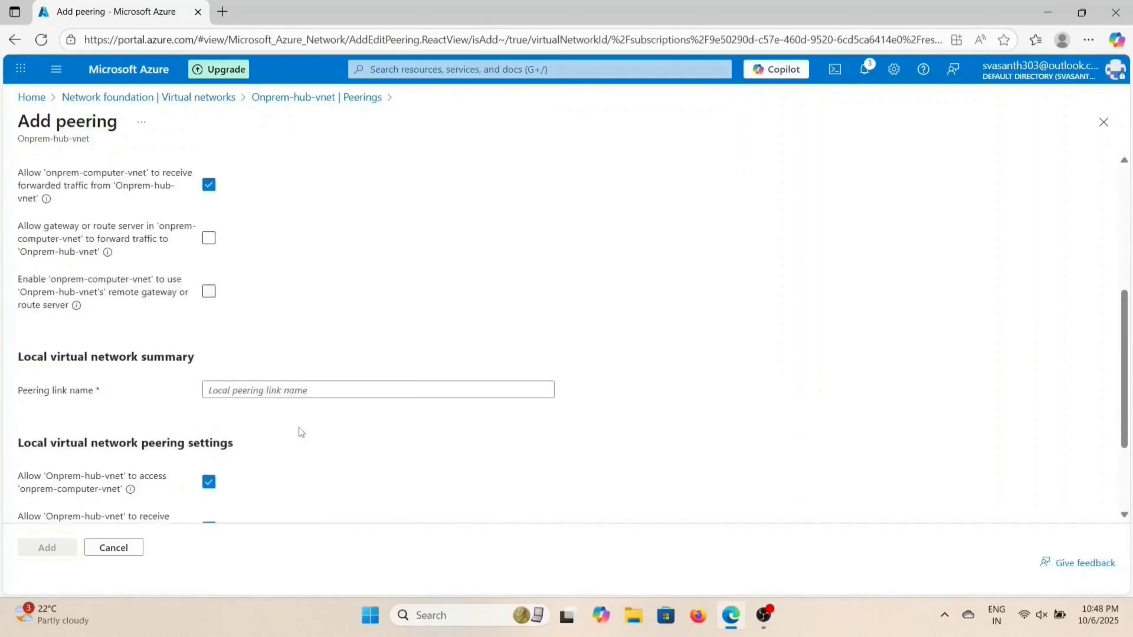
pyautogui.click(275, 389)
pyautogui.write('comp-hub')
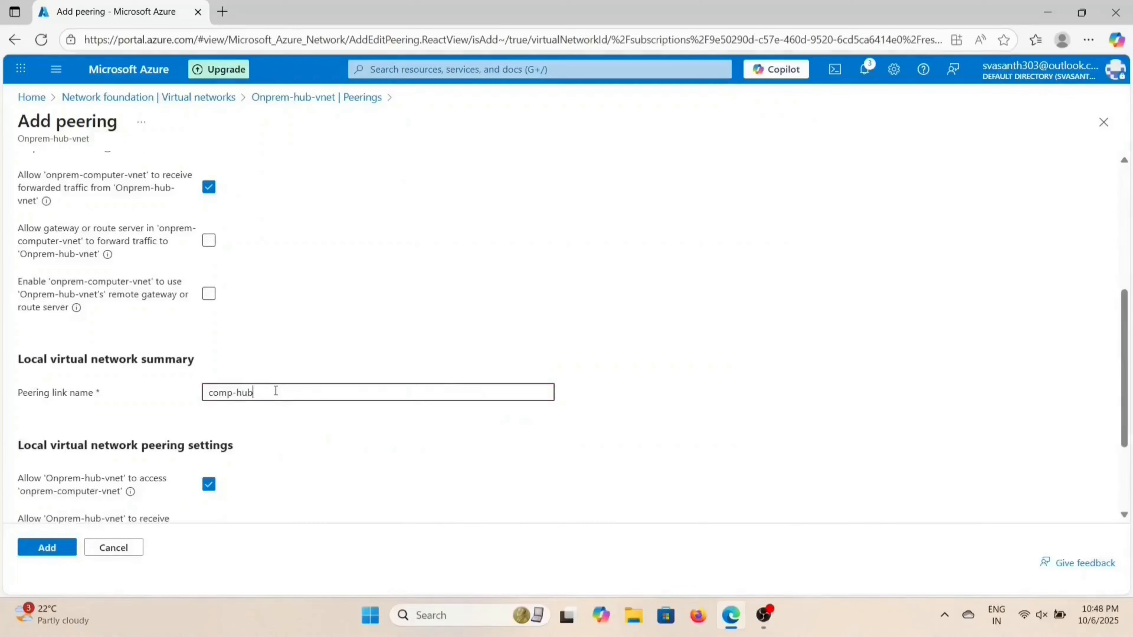
pyautogui.scroll(-3, 316, 433)
pyautogui.scroll(6, 316, 434)
pyautogui.scroll(2, 315, 433)
pyautogui.scroll(-10, 316, 433)
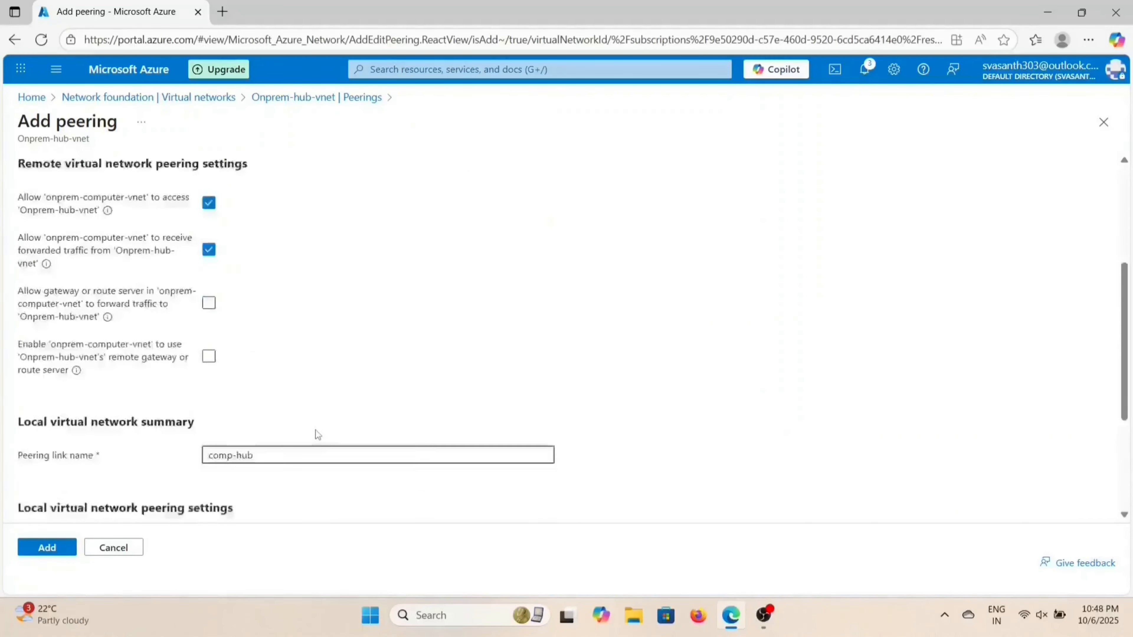
pyautogui.click(49, 547)
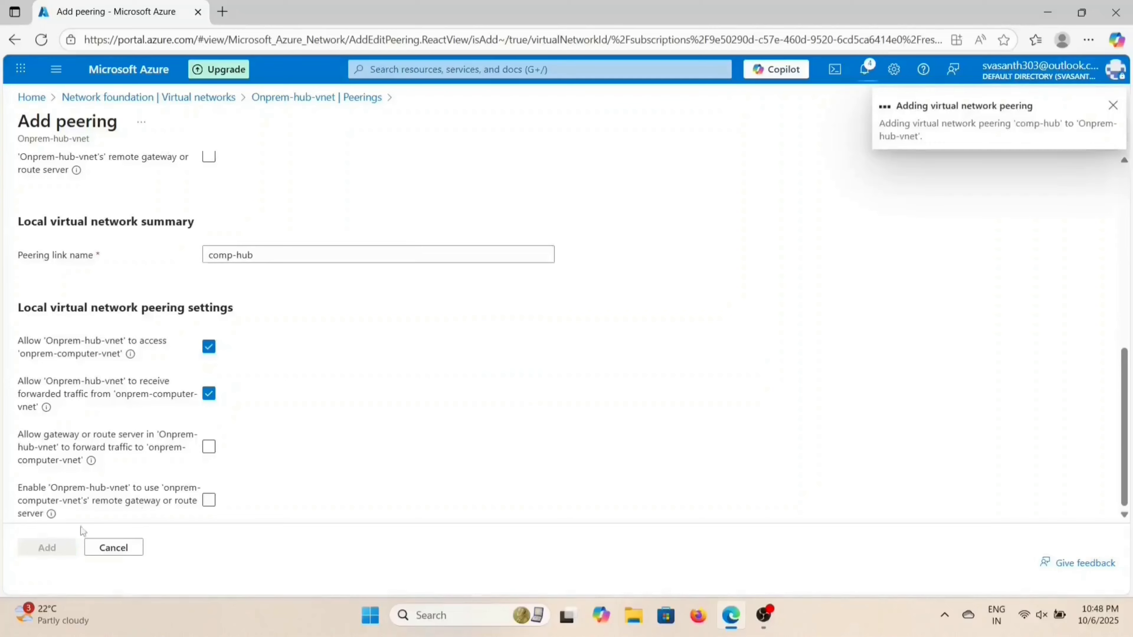
pyautogui.scroll(10, 399, 377)
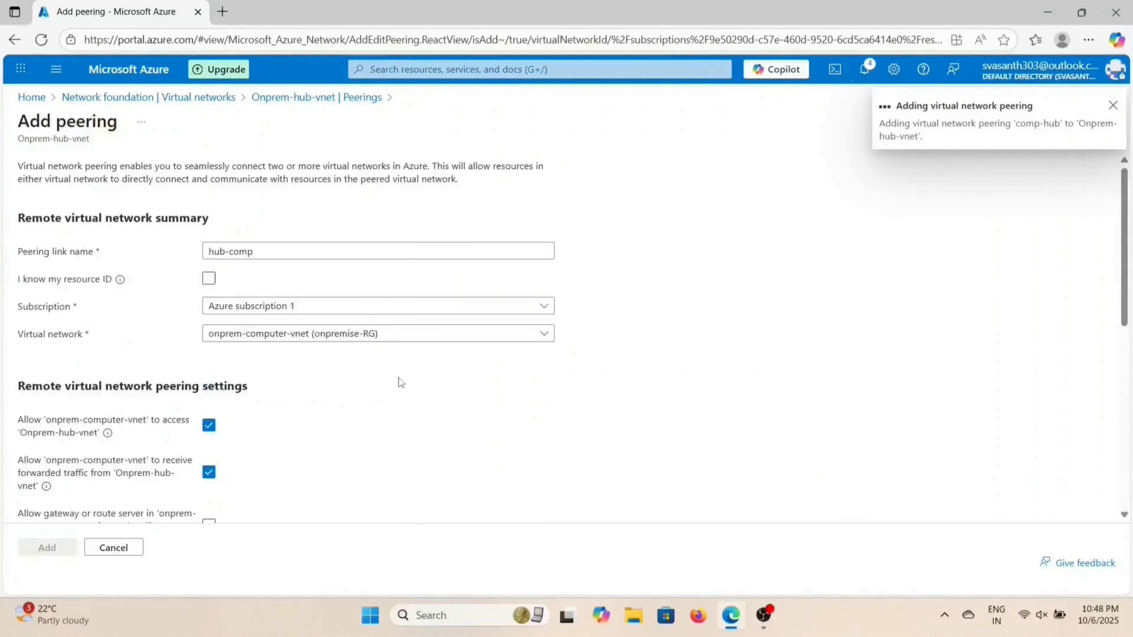
# Step: Leave the peering form, open the VPN gateways list, and start creating a virtual network gateway
pyautogui.click(164, 99)
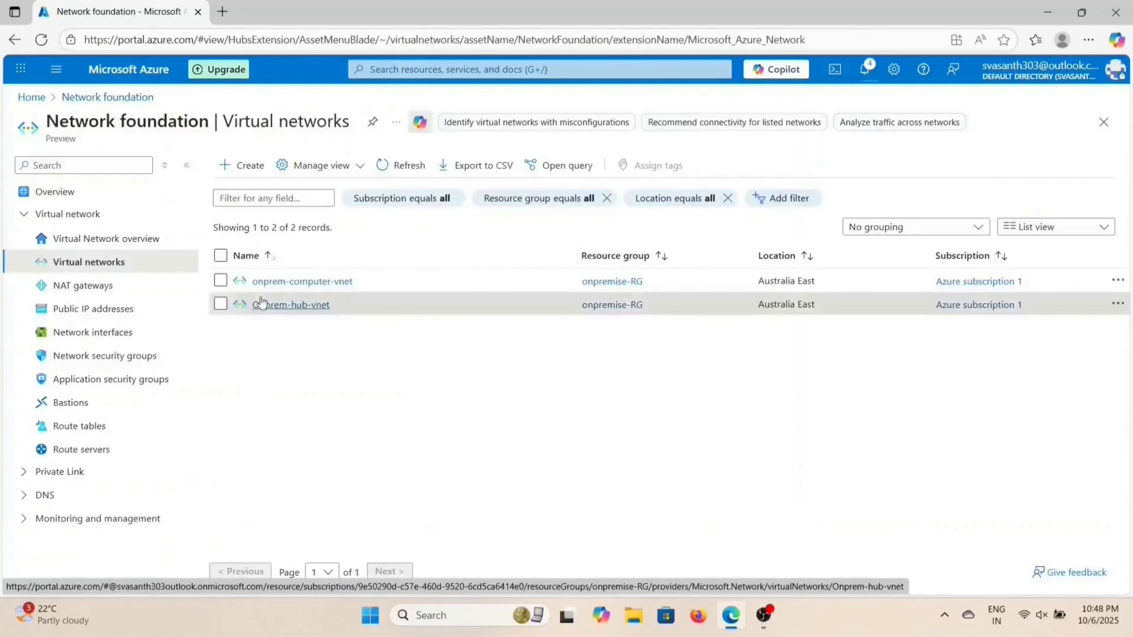
pyautogui.moveTo(290, 305)
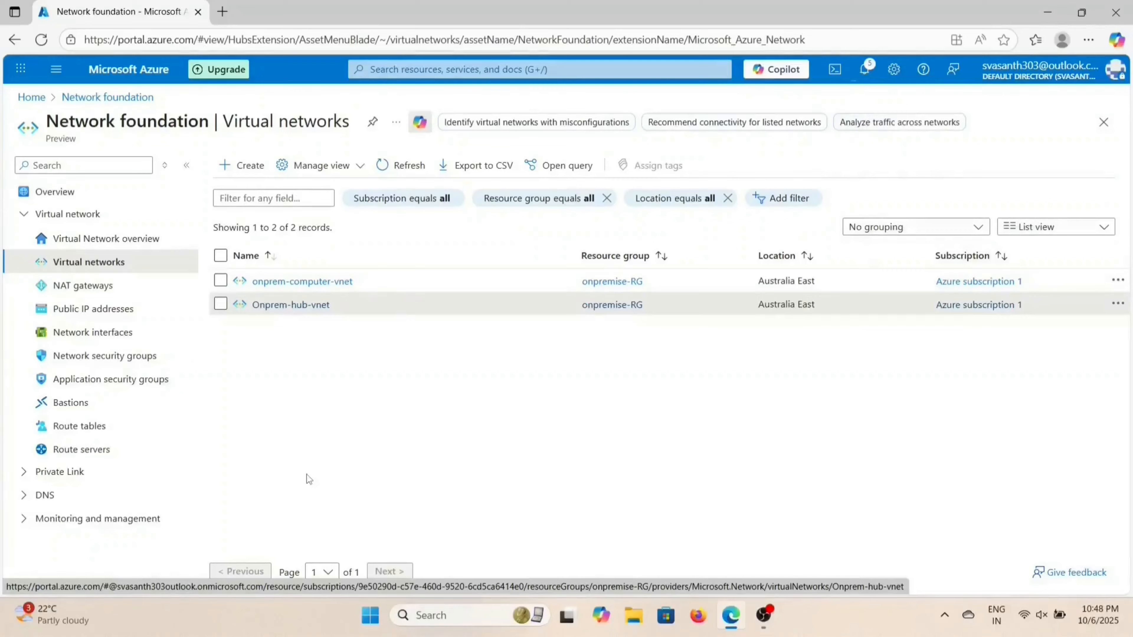
pyautogui.click(427, 72)
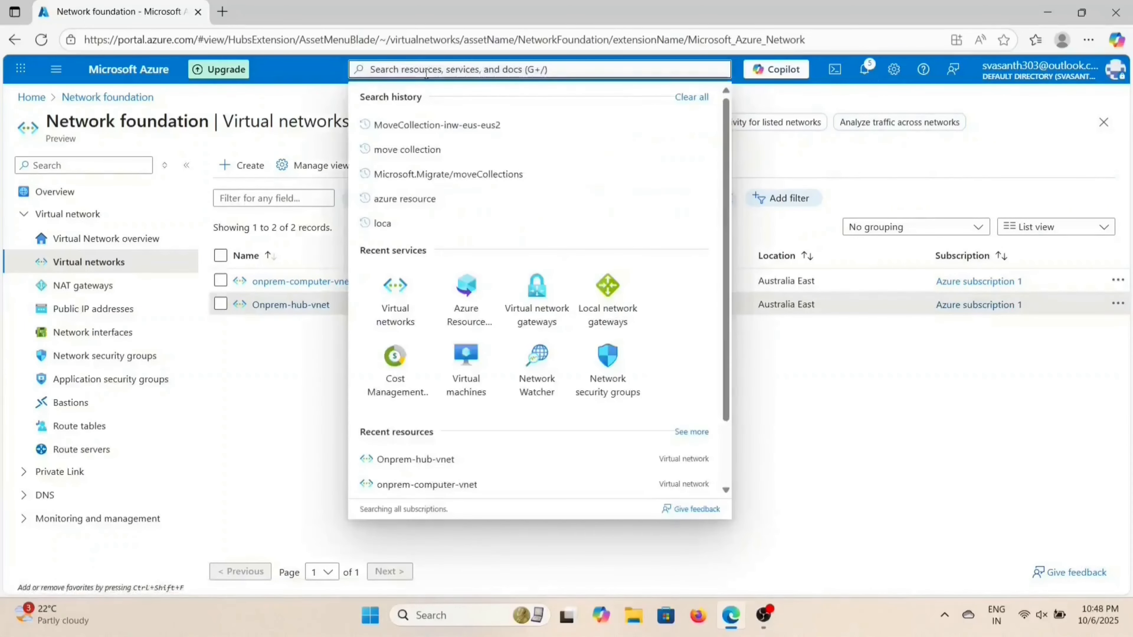
pyautogui.click(523, 305)
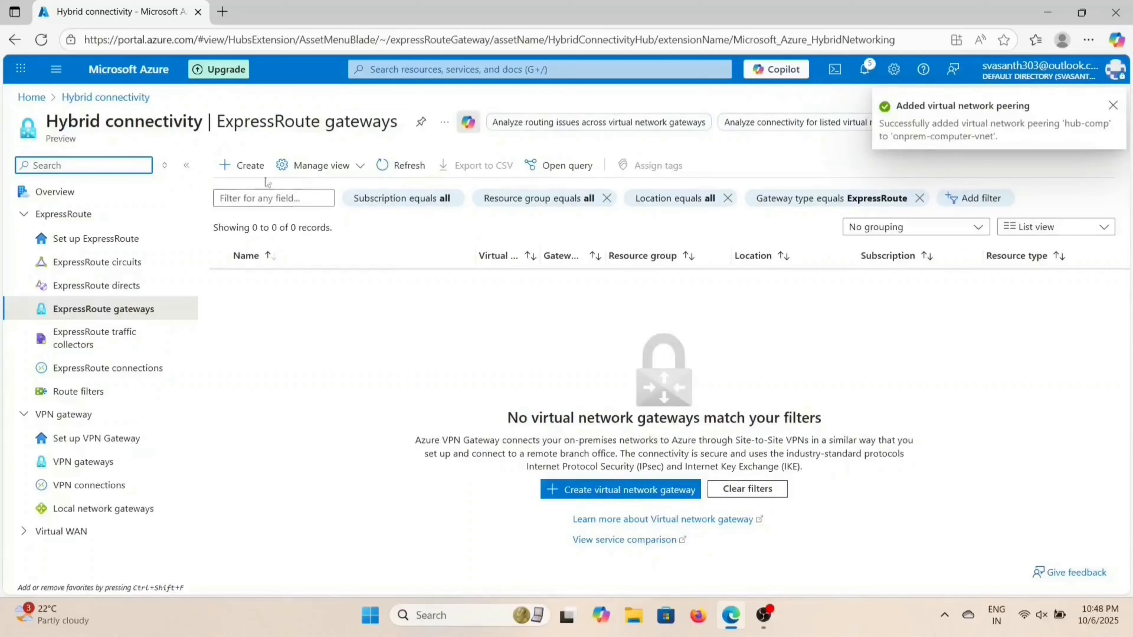
pyautogui.click(115, 474)
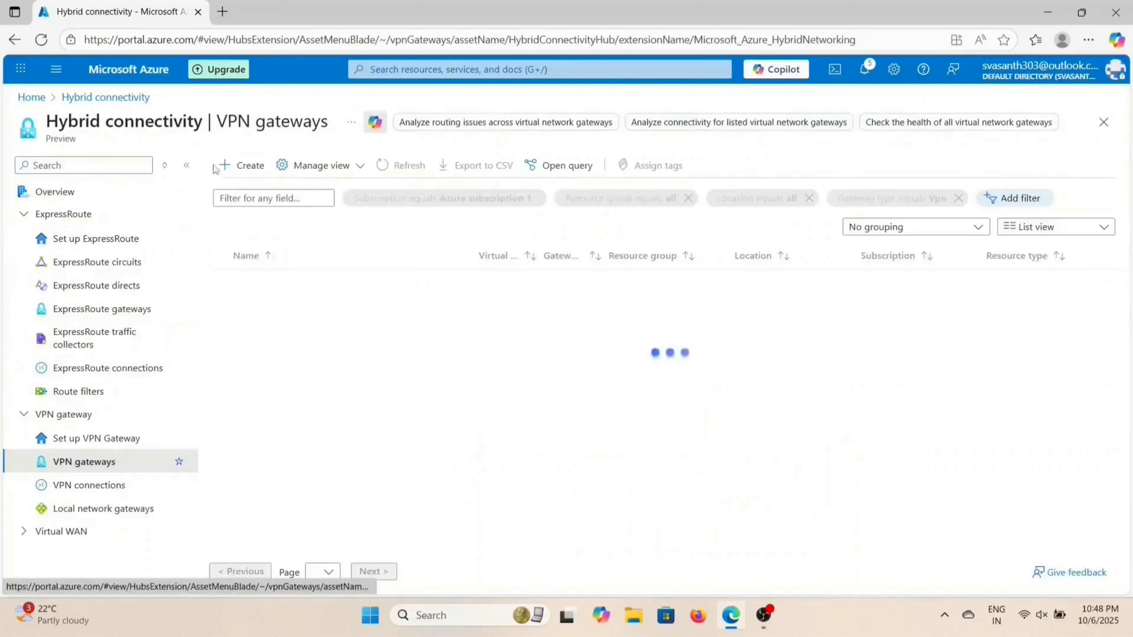
pyautogui.click(239, 163)
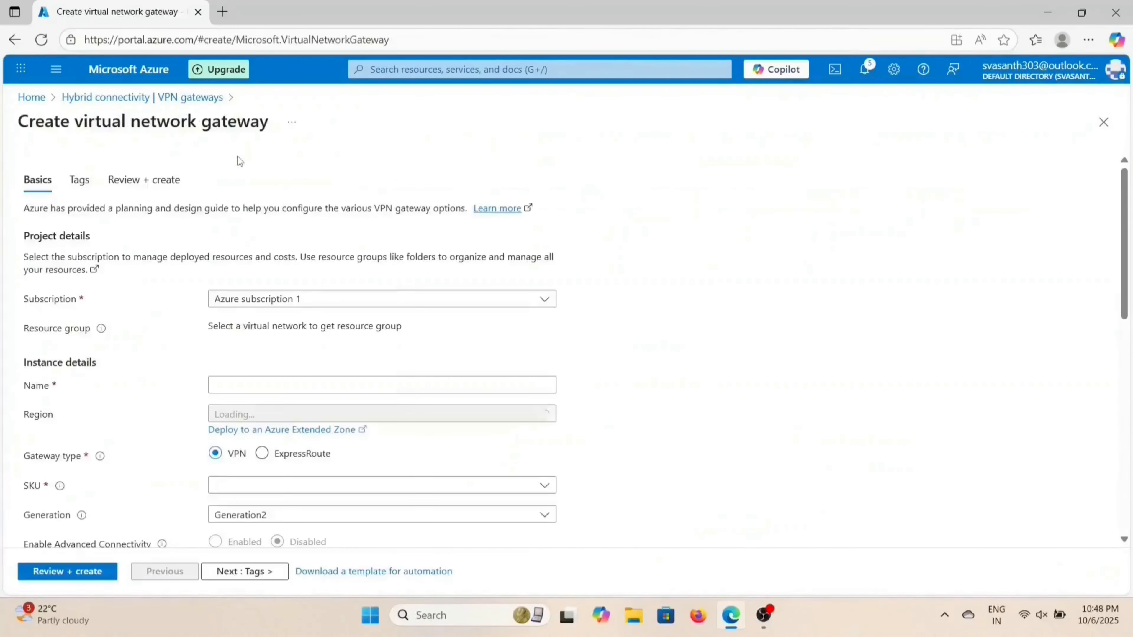
# Step: Name the virtual network gateway onprem-vpngw and copy the name for reuse
pyautogui.scroll(-2, 275, 304)
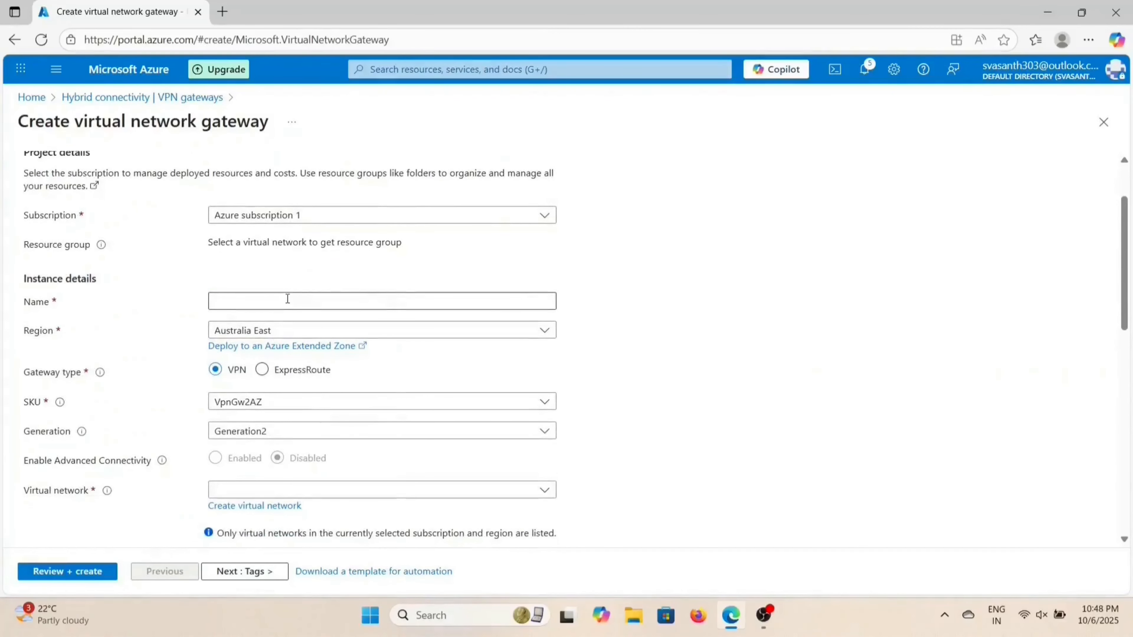
pyautogui.click(288, 299)
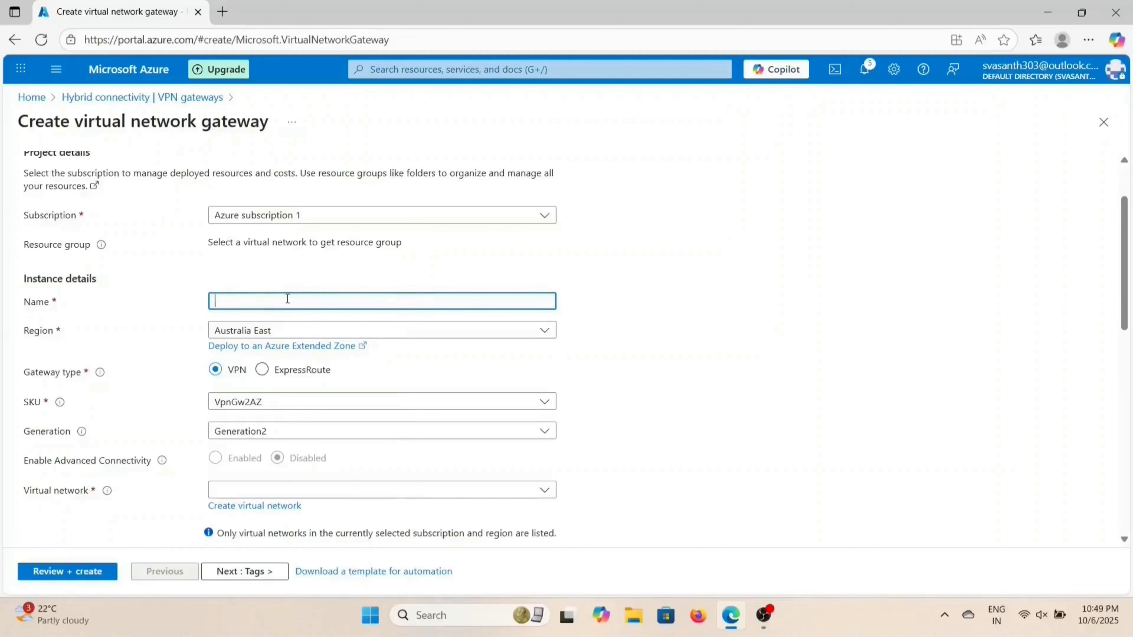
pyautogui.write('onprem-')
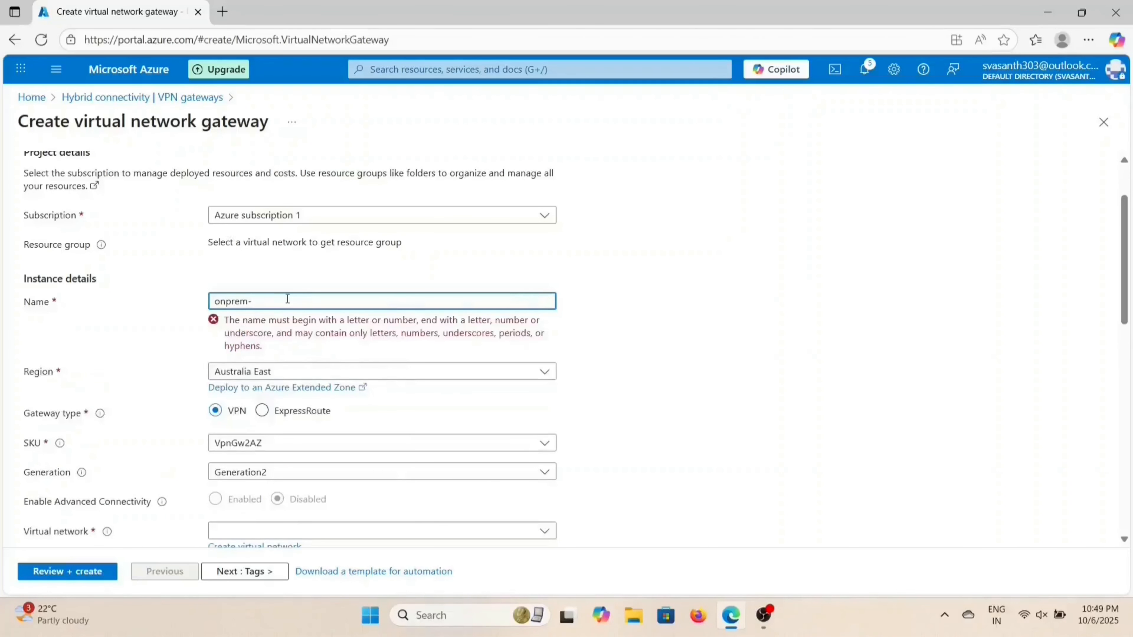
pyautogui.write('com')
pyautogui.press('BackSpace')
pyautogui.press('BackSpace')
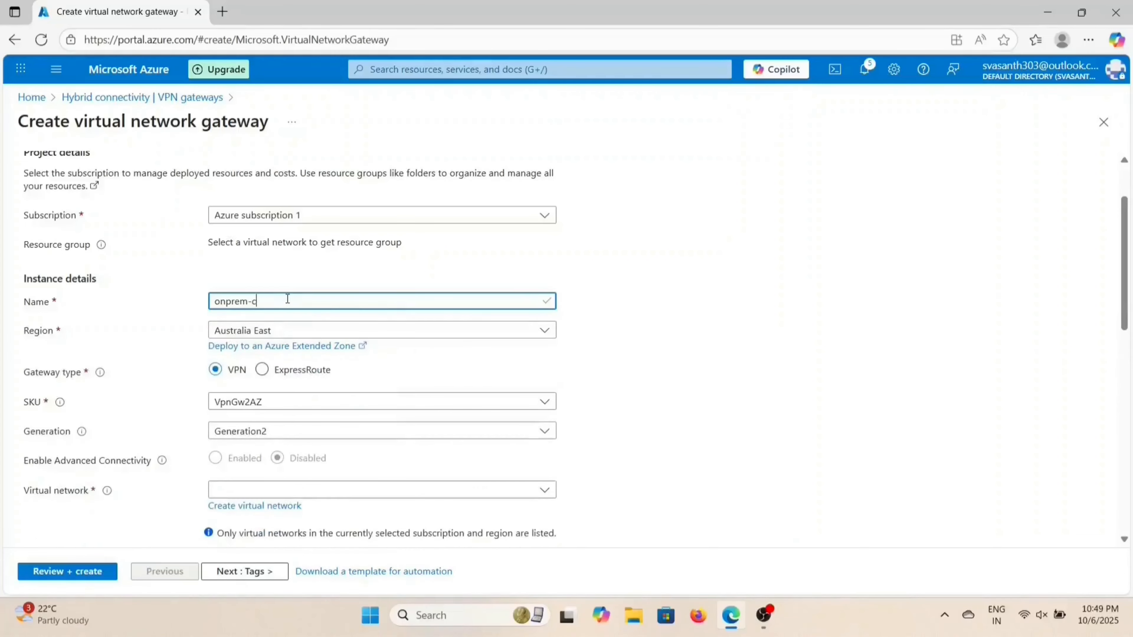
pyautogui.write('vpn-gw')
pyautogui.press('BackSpace')
pyautogui.press('BackSpace')
pyautogui.press('BackSpace')
pyautogui.write('gw')
pyautogui.hotkey('shift', 'Left')
pyautogui.hotkey('shift', 'Left')
pyautogui.hotkey('shift', 'Left')
pyautogui.hotkey('shift', 'Left')
pyautogui.hotkey('shift', 'Left')
pyautogui.hotkey('shift', 'Left')
pyautogui.hotkey('shift', 'Left')
pyautogui.hotkey('shift', 'Left')
pyautogui.hotkey('shift', 'Left')
pyautogui.hotkey('shift', 'Left')
pyautogui.hotkey('shift', 'Left')
pyautogui.hotkey('shift', 'Left')
pyautogui.hotkey('ctrl', 'c')
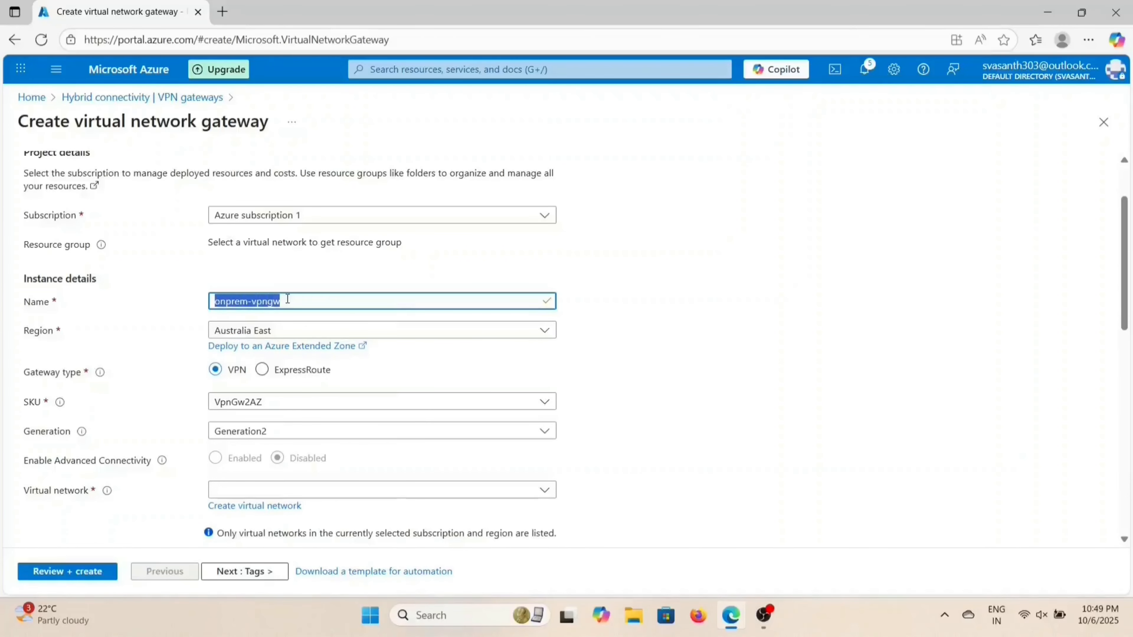
# Step: Switch the gateway SKU to VpnGw1AZ and back to VpnGw2AZ
pyautogui.click(290, 401)
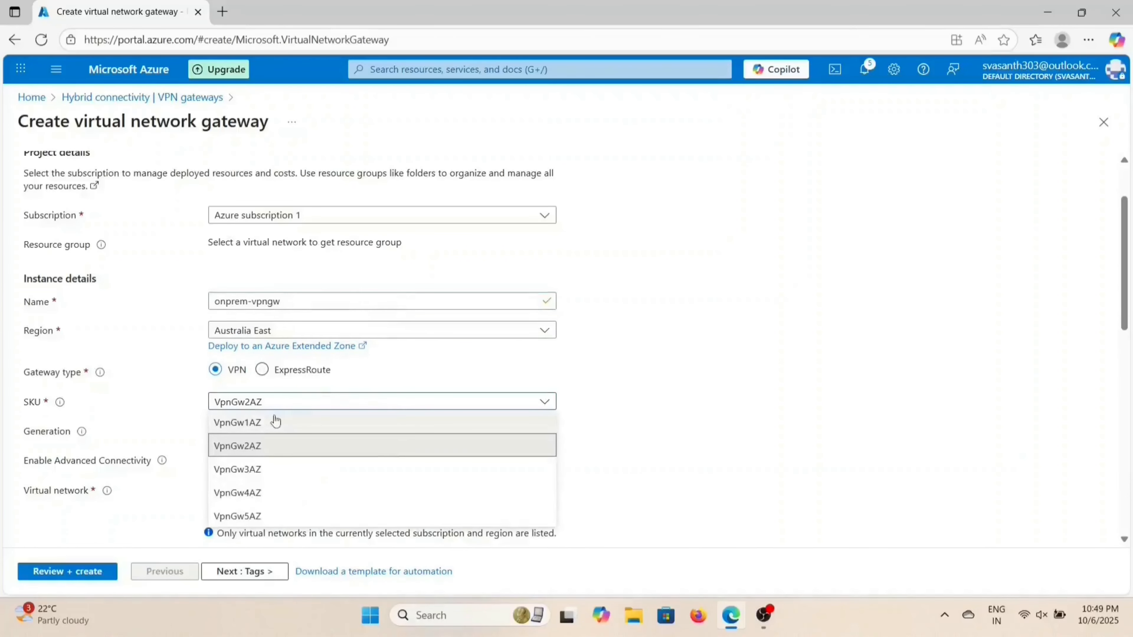
pyautogui.click(275, 422)
pyautogui.scroll(-4, 341, 410)
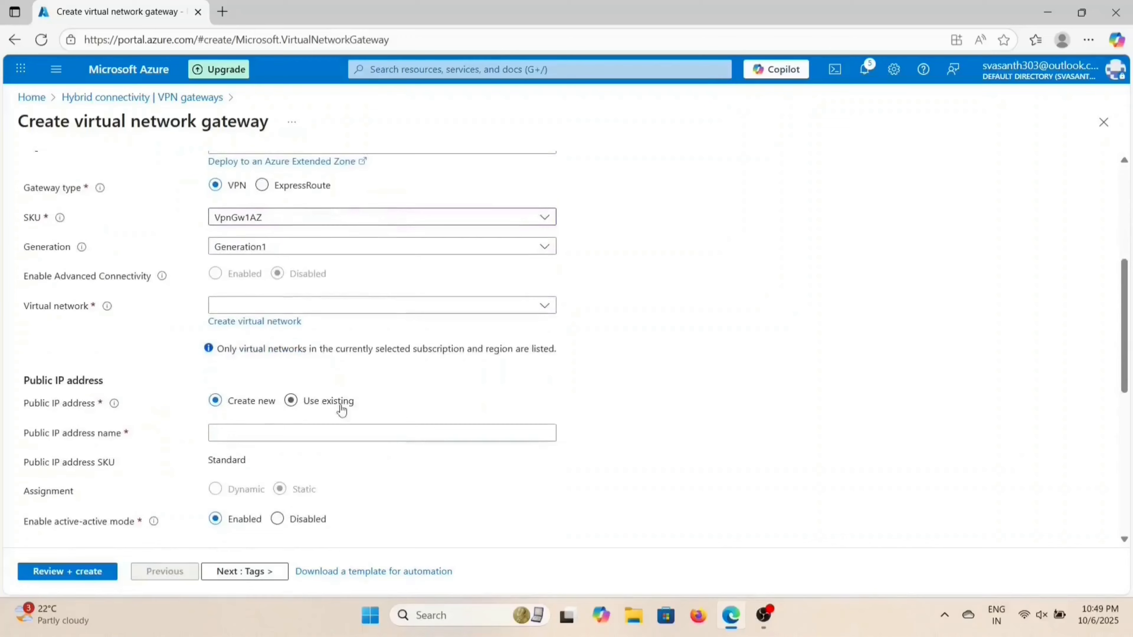
pyautogui.click(381, 223)
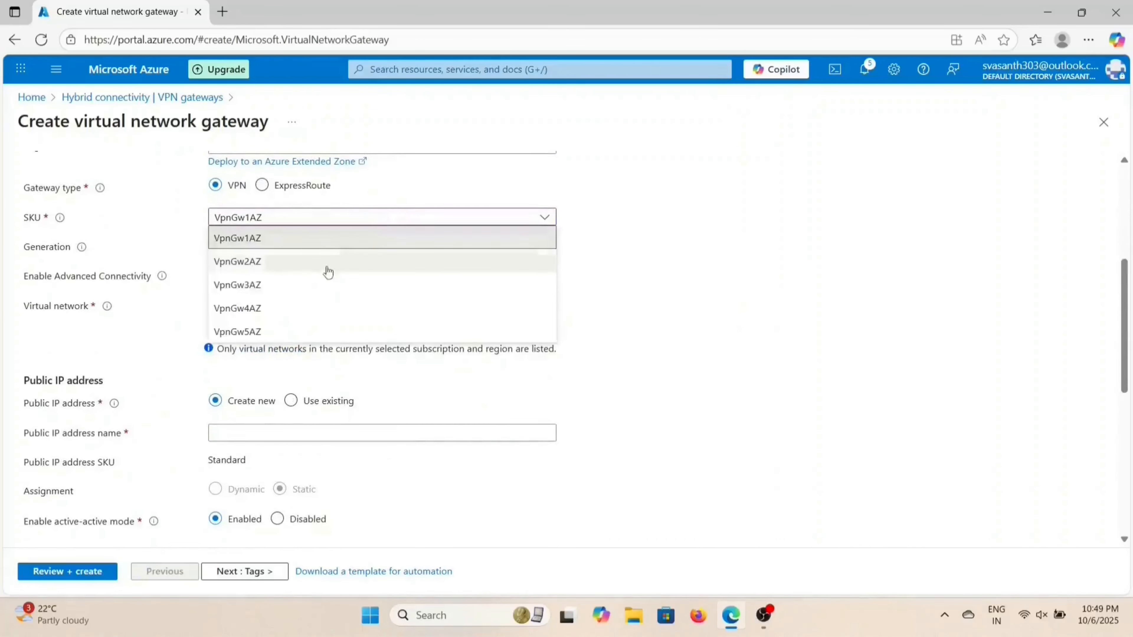
pyautogui.click(322, 262)
# Step: Select Onprem-hub-vnet as the gateway's virtual network
pyautogui.scroll(-1, 340, 314)
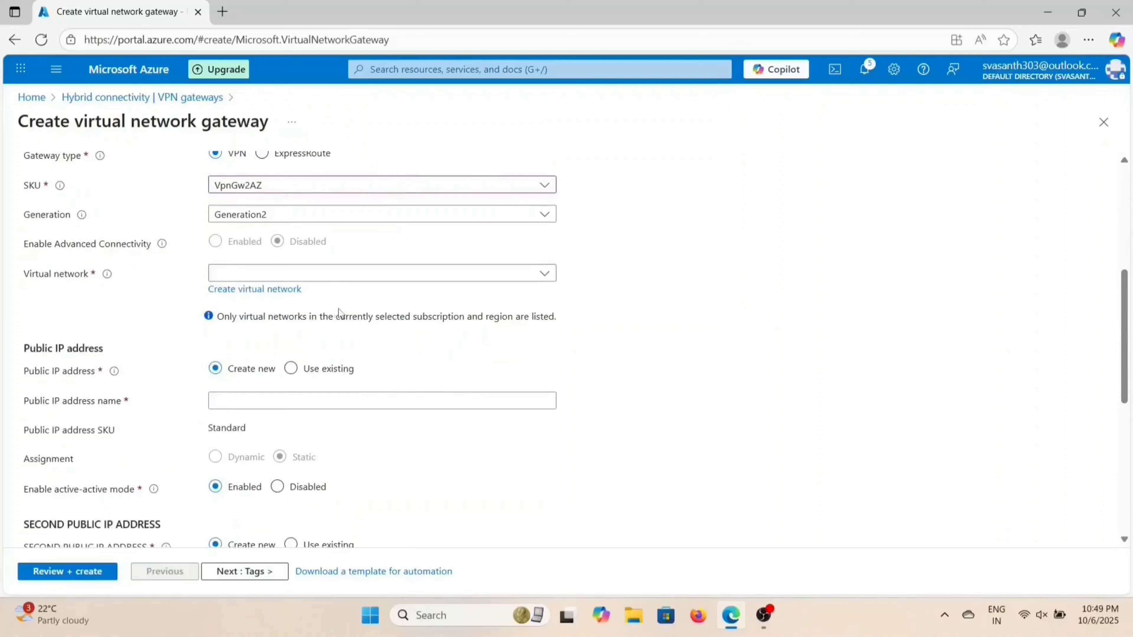
pyautogui.click(298, 277)
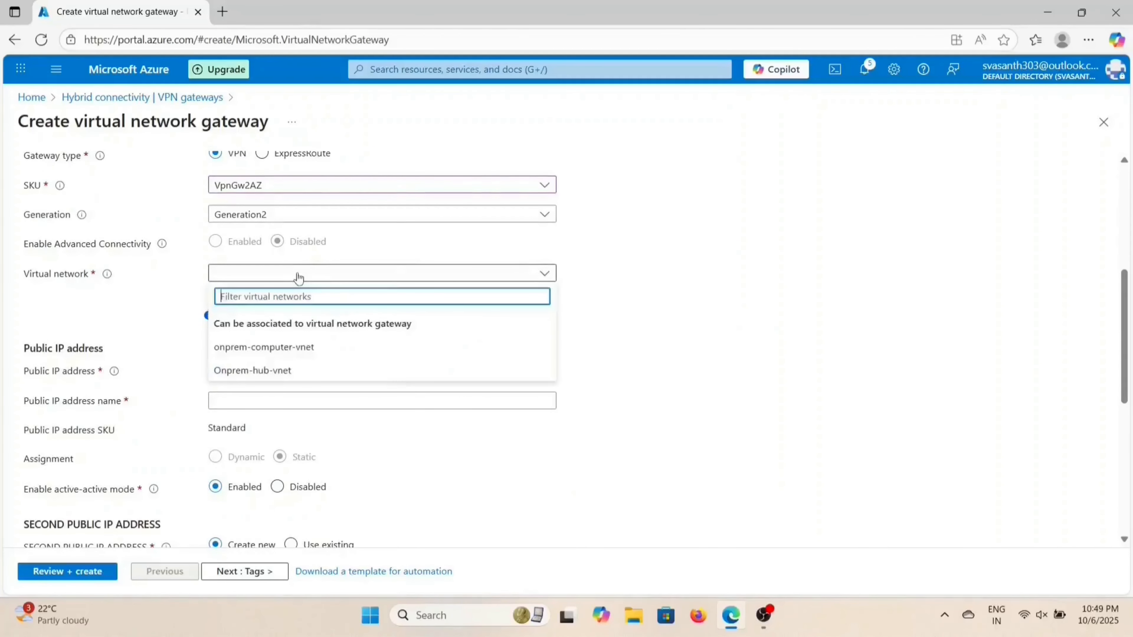
pyautogui.click(289, 371)
# Step: Name the gateway's new first public IP address onprem-vpngw-pip-pri and its second public IP address onprem-vpngw-pip-sec
pyautogui.scroll(-2, 307, 324)
pyautogui.scroll(-2, 305, 307)
pyautogui.click(284, 304)
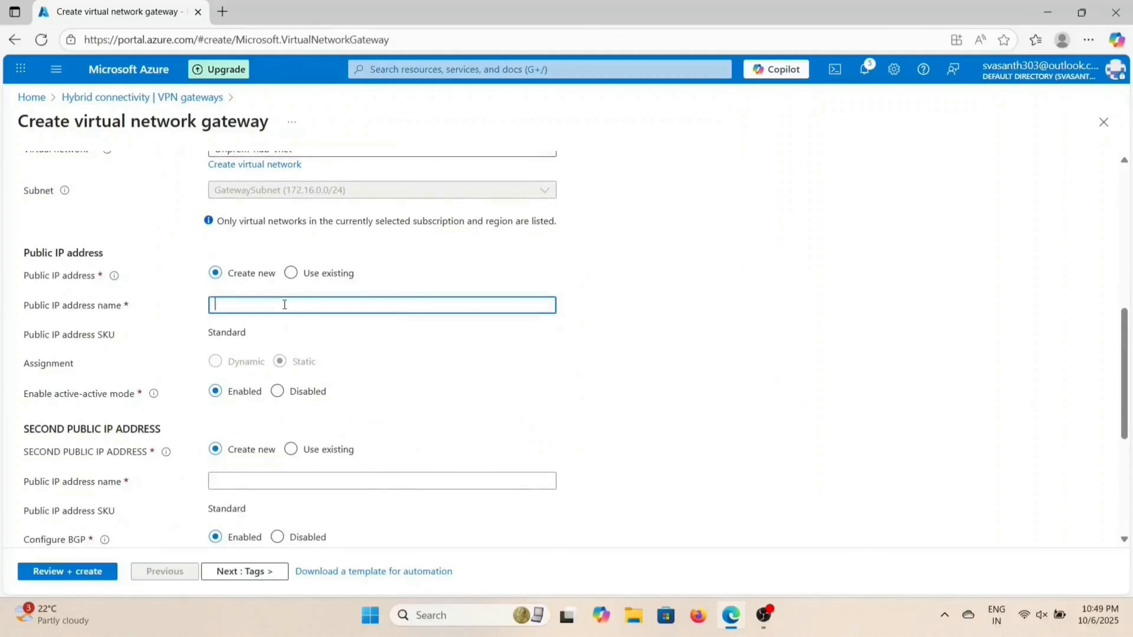
pyautogui.write('onprem-vpngw-pip-pri')
pyautogui.scroll(-3, 352, 375)
pyautogui.click(316, 353)
pyautogui.hotkey('ctrl', 'v')
pyautogui.write('-')
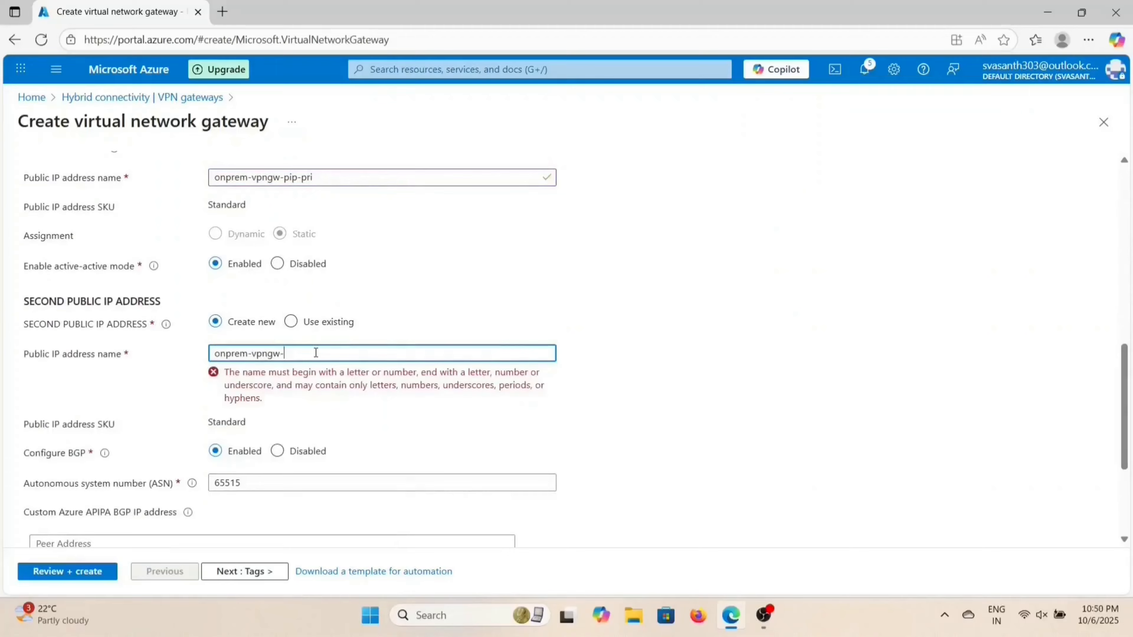
pyautogui.write('pip-sec')
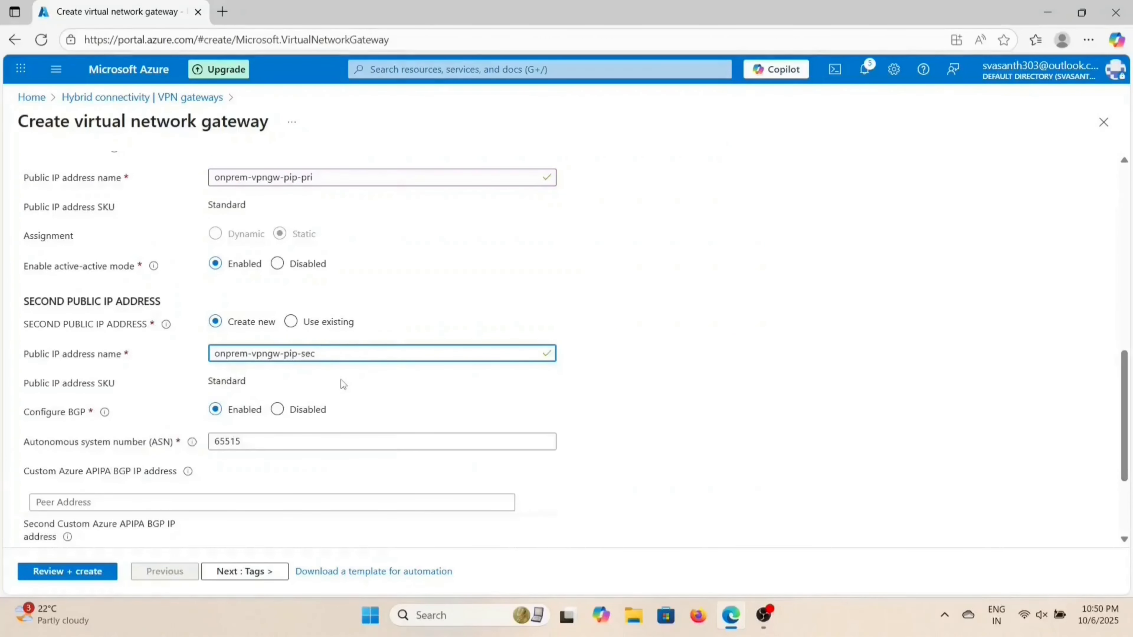
# Step: Set the gateway's BGP autonomous system number to 65514
pyautogui.scroll(-2, 342, 380)
pyautogui.click(292, 338)
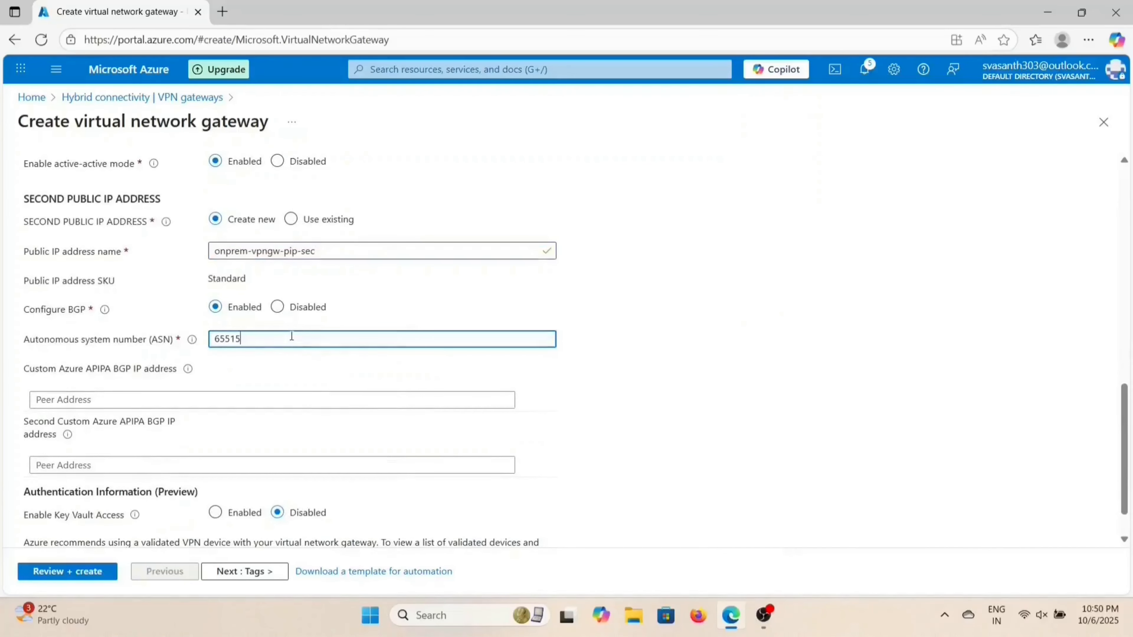
pyautogui.press('BackSpace')
pyautogui.write('4')
# Step: Set the custom Azure APIPA BGP IP address to 169.254.21.3 and the second one to 169.254.21.5
pyautogui.scroll(-1, 292, 336)
pyautogui.click(292, 351)
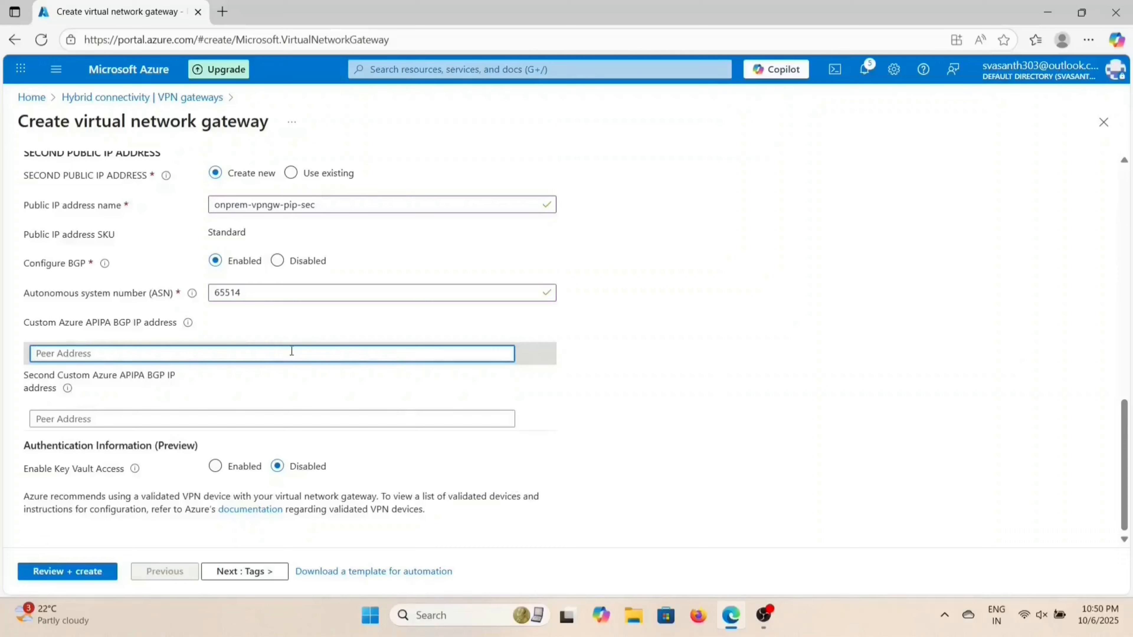
pyautogui.write('169.254')
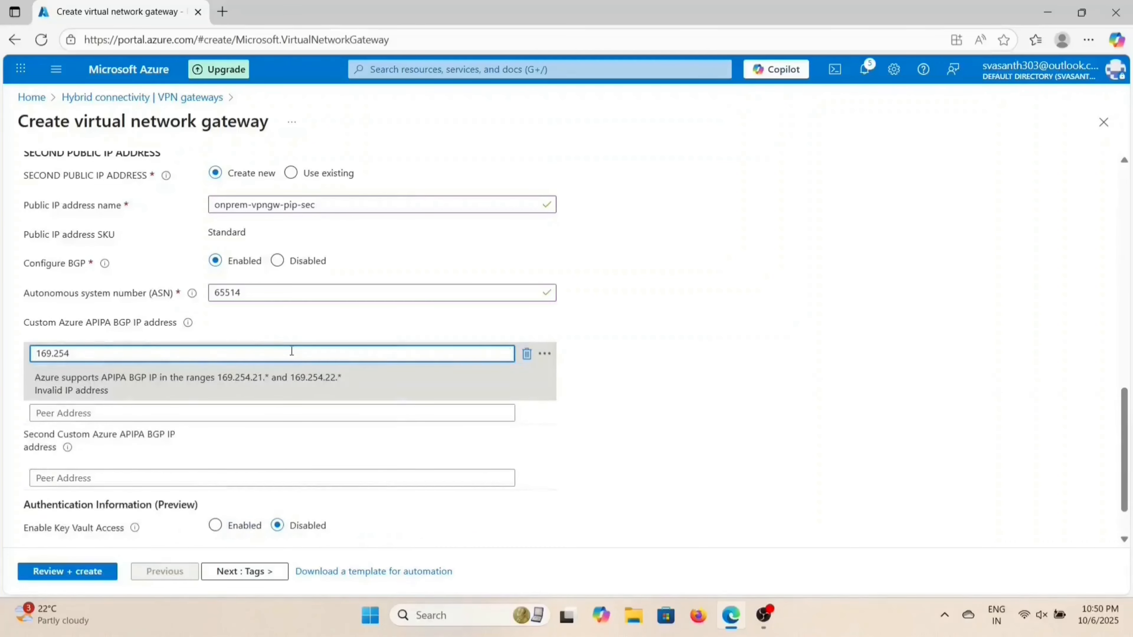
pyautogui.write('.21.3')
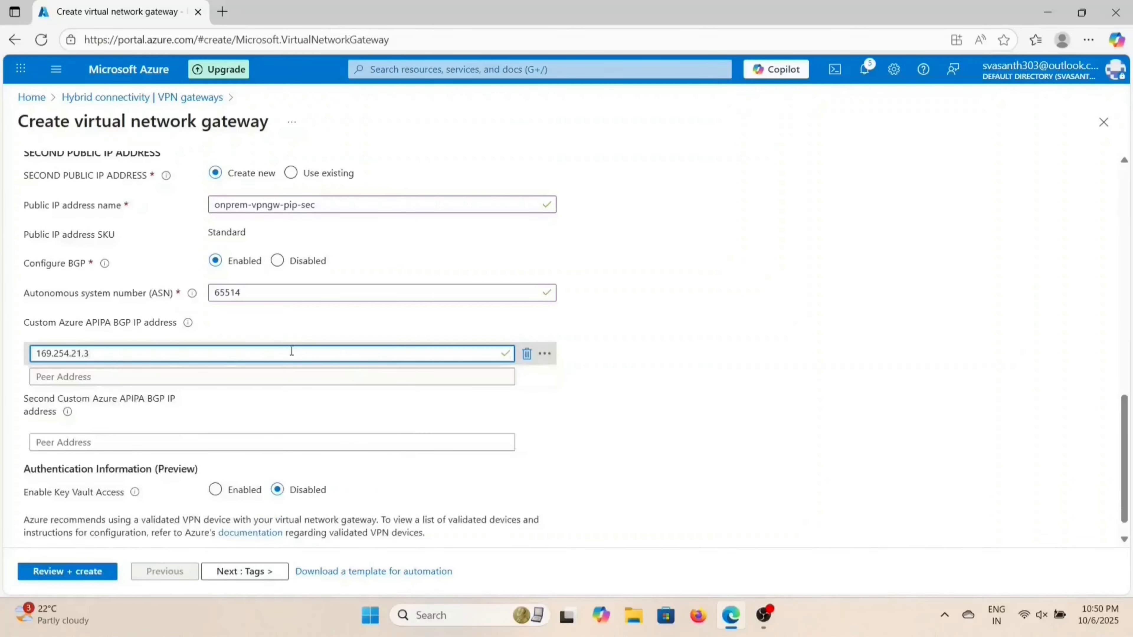
pyautogui.click(264, 441)
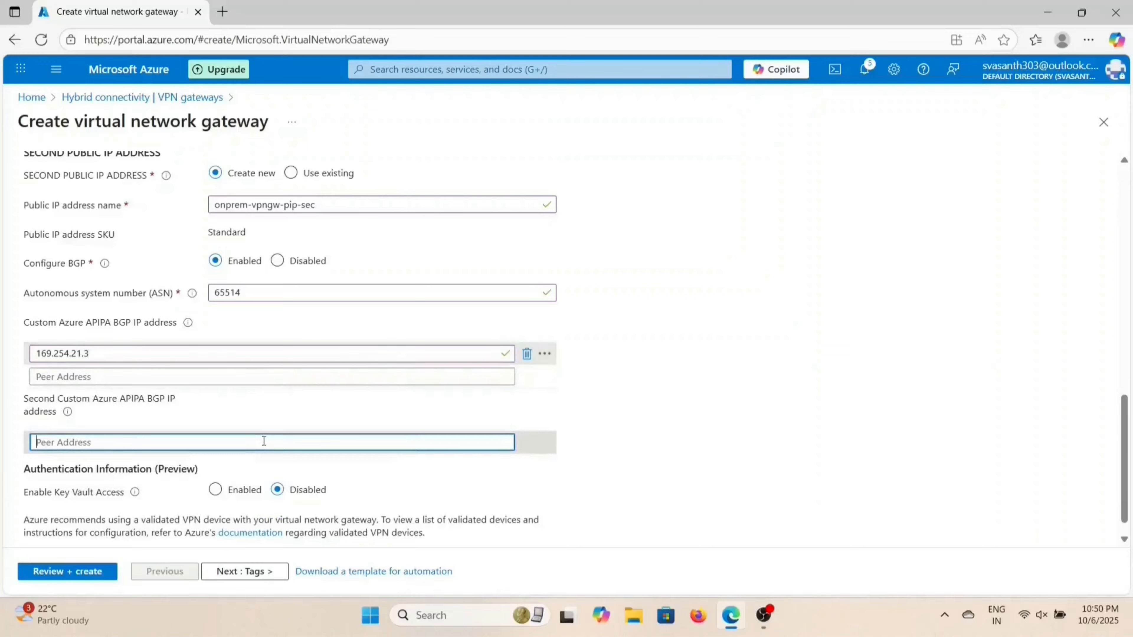
pyautogui.write('169.254.21.5')
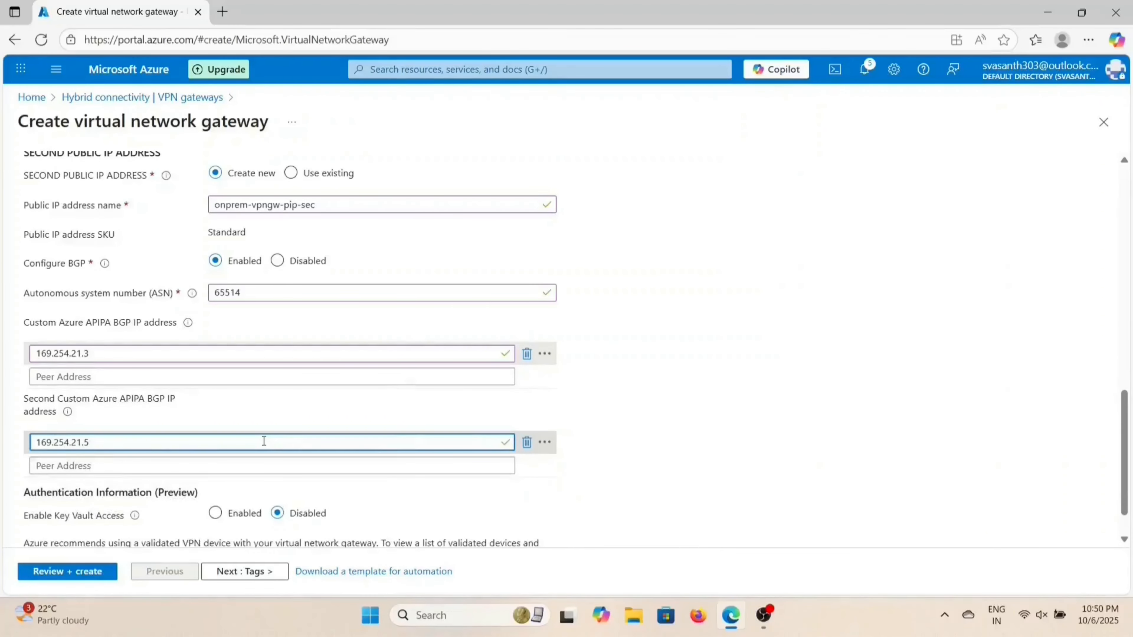
pyautogui.click(240, 412)
# Step: Review the VPN gateway's settings, create the gateway in onpremise-RG, and open the notifications on its deployment
pyautogui.scroll(-2, 239, 412)
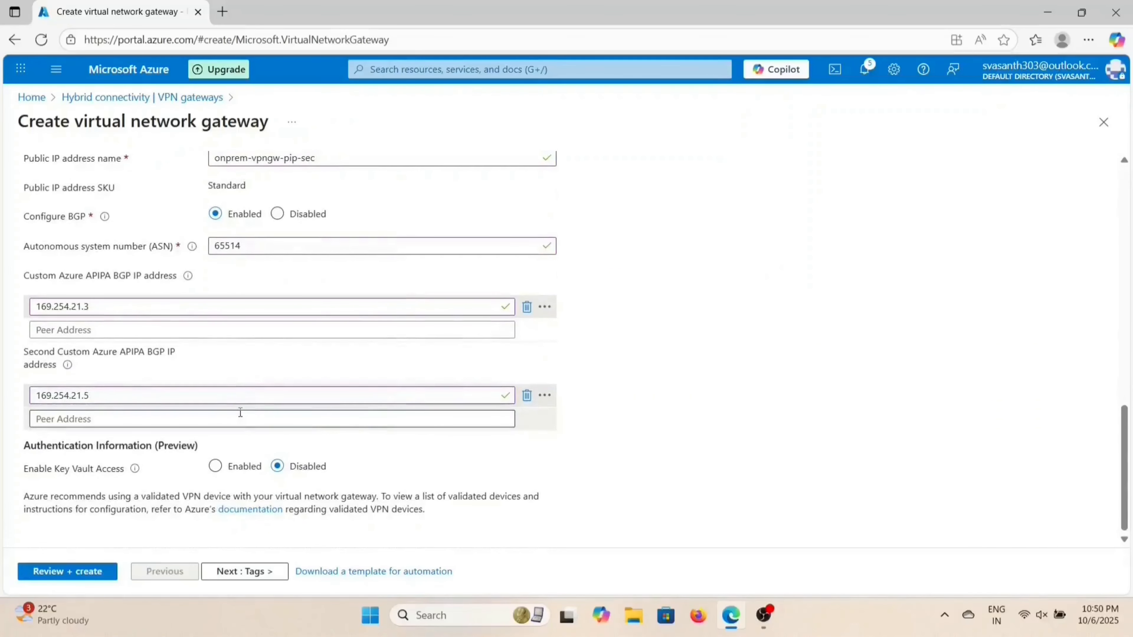
pyautogui.scroll(15, 240, 412)
pyautogui.scroll(-15, 239, 412)
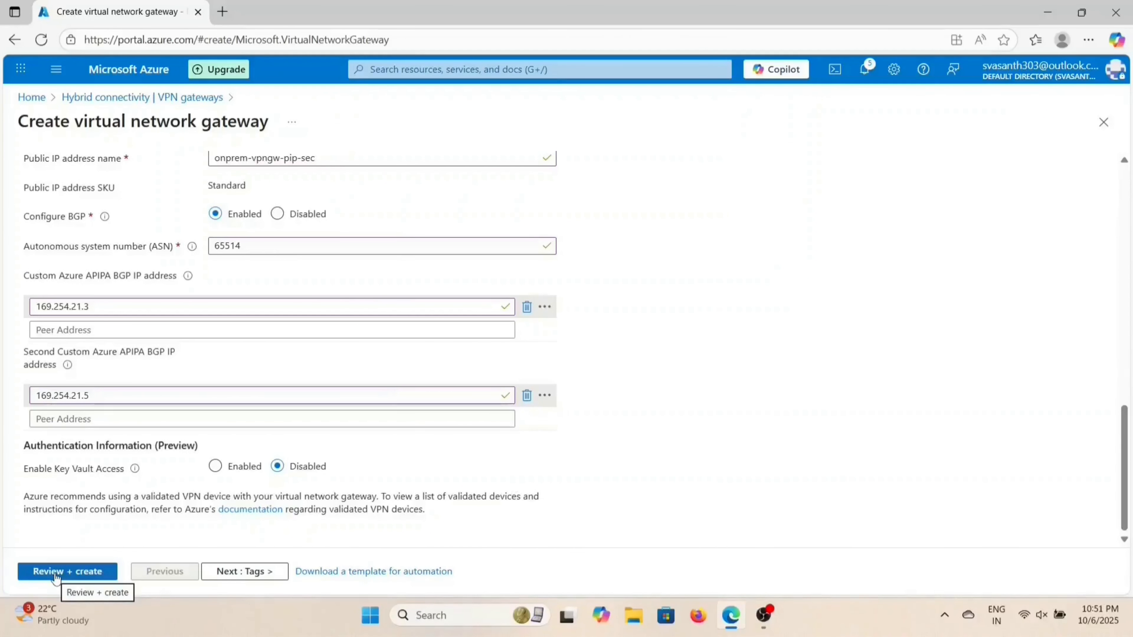
pyautogui.scroll(6, 187, 374)
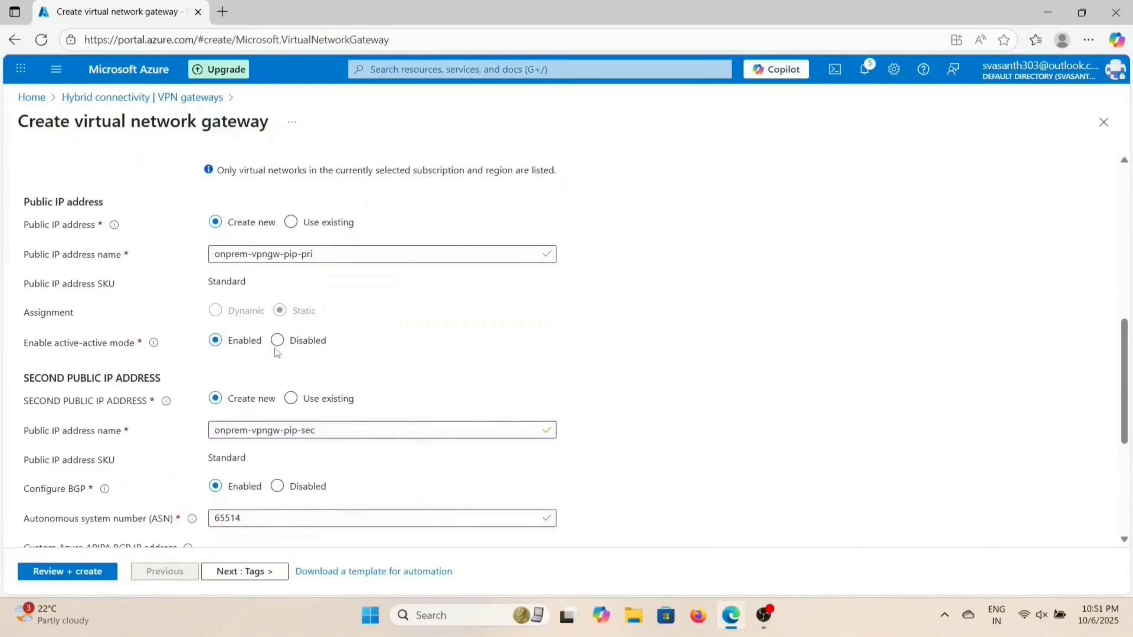
pyautogui.scroll(-3, 261, 398)
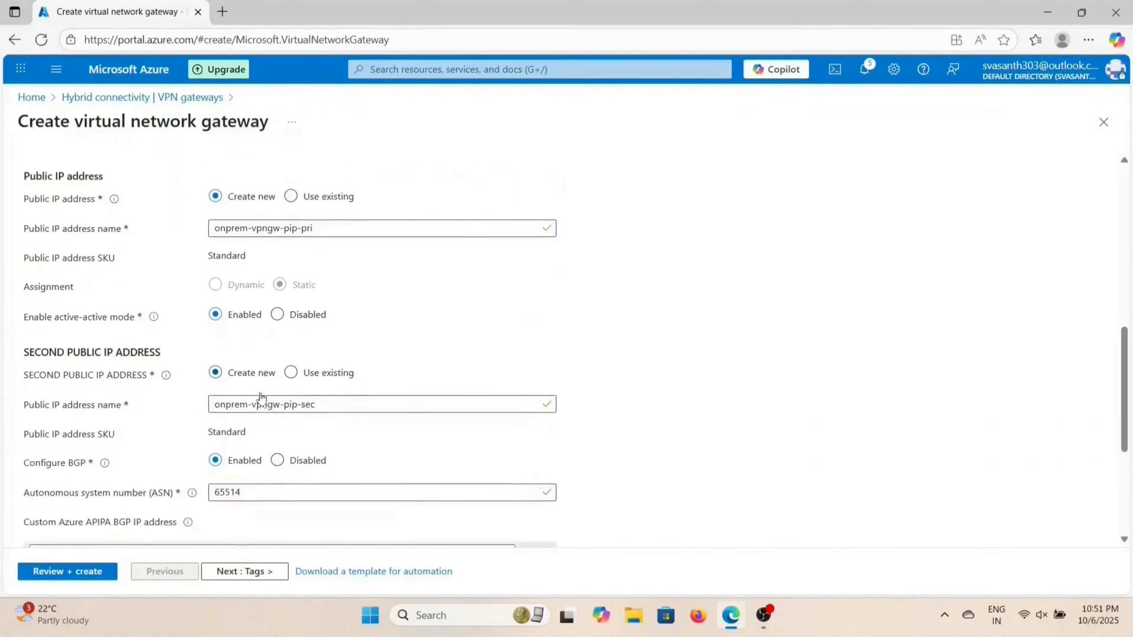
pyautogui.scroll(-3, 262, 397)
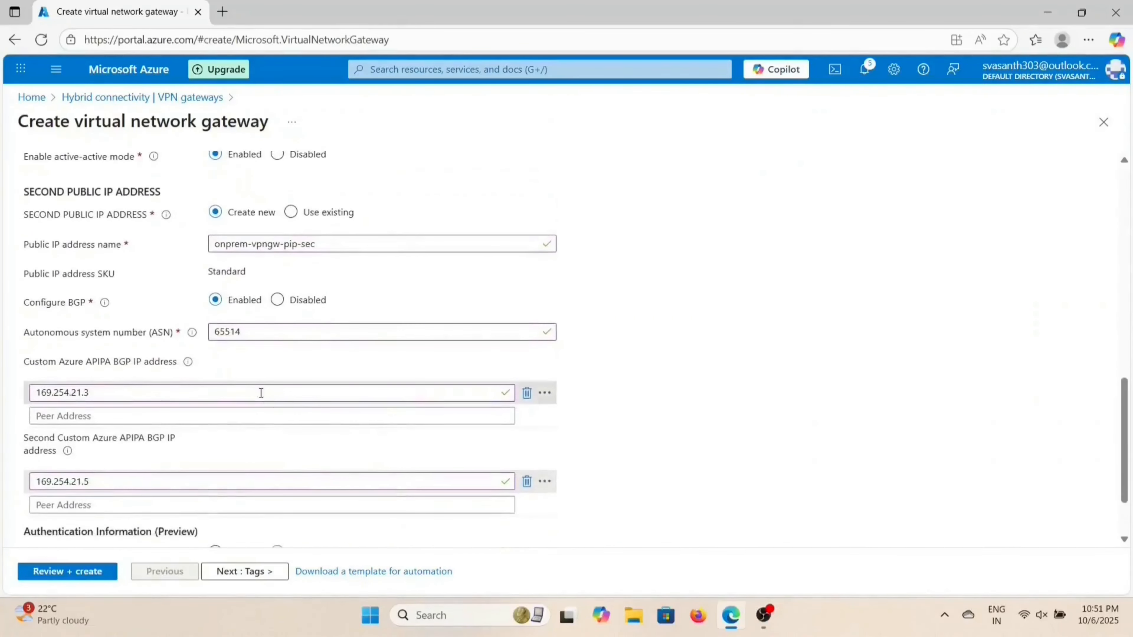
pyautogui.click(88, 571)
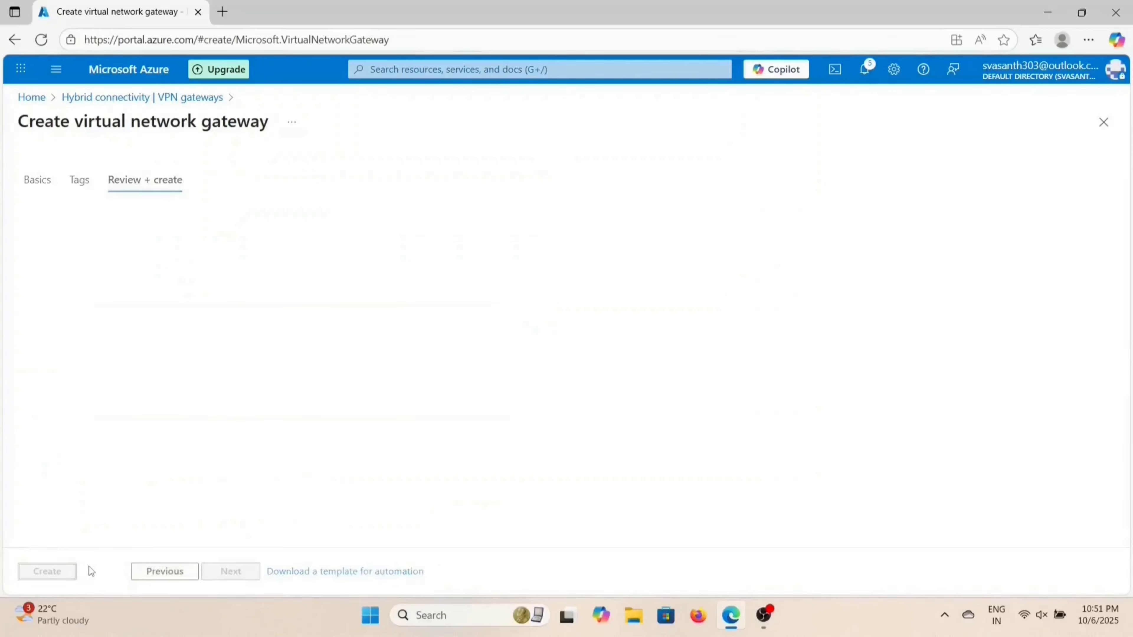
pyautogui.scroll(-3, 103, 483)
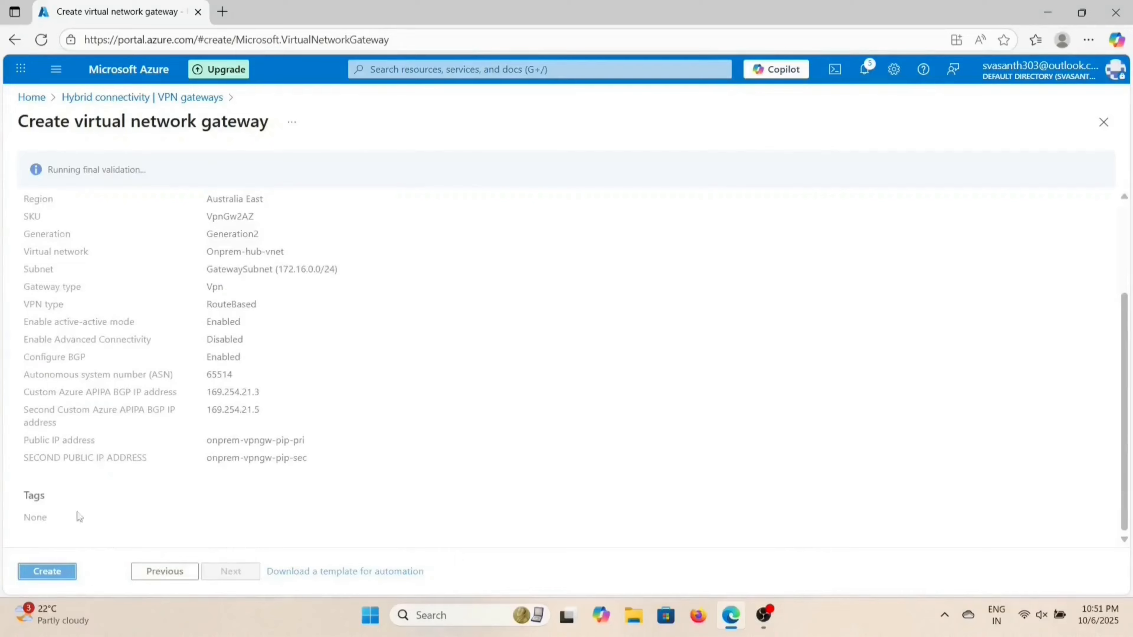
pyautogui.click(42, 571)
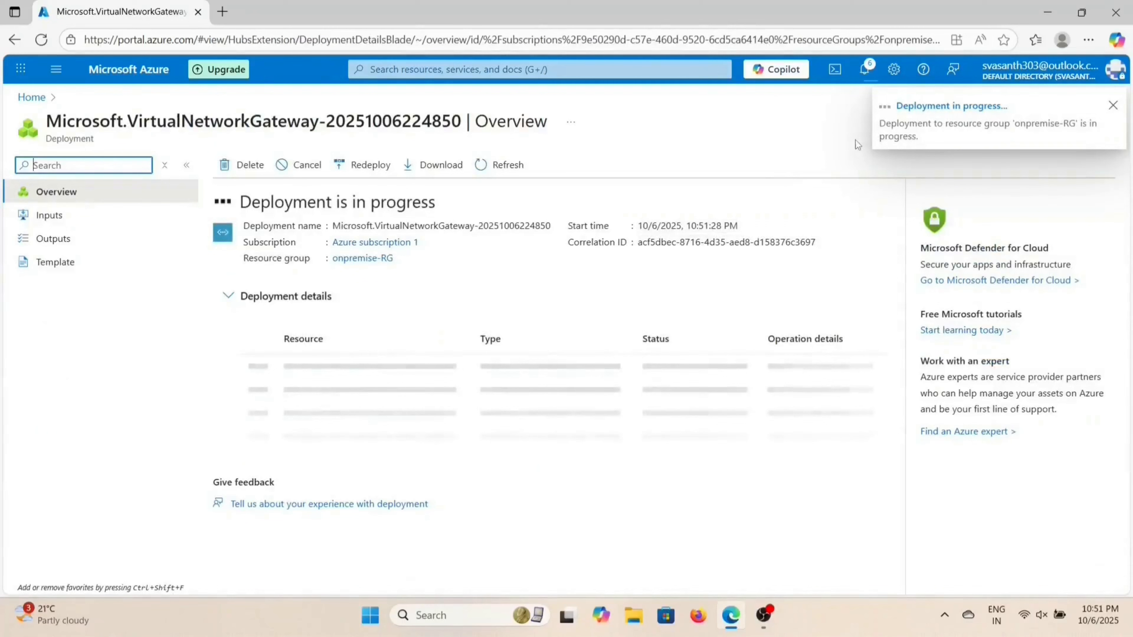
pyautogui.click(864, 79)
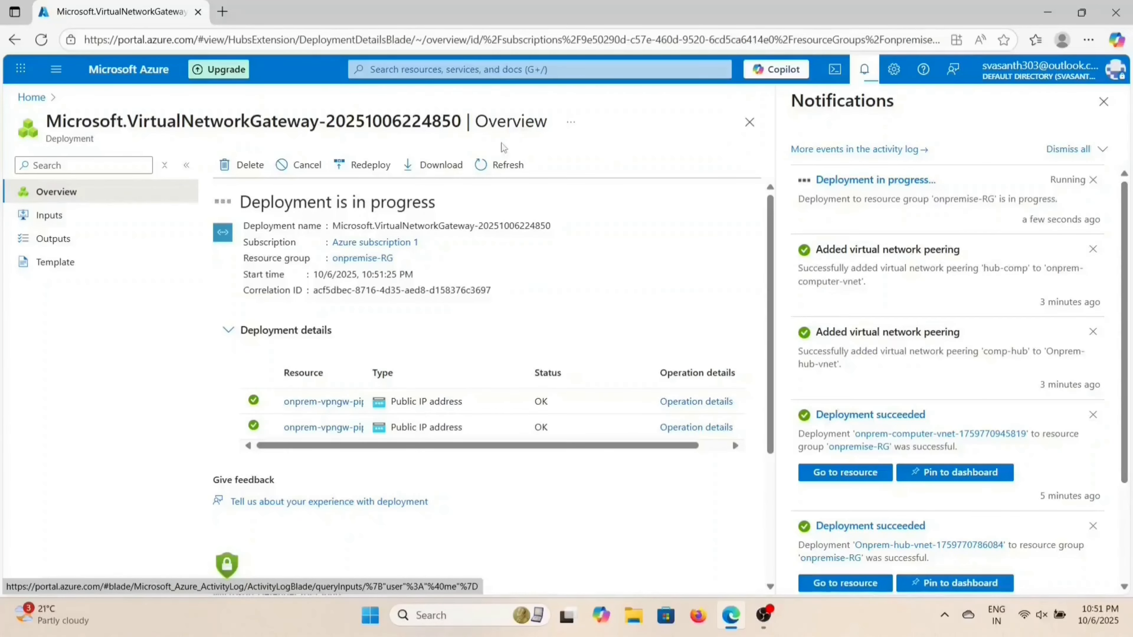
# Step: Switch to Firefox, decline making it the default browser, and open the Microsoft Azure portal from the address suggestions
pyautogui.click(223, 11)
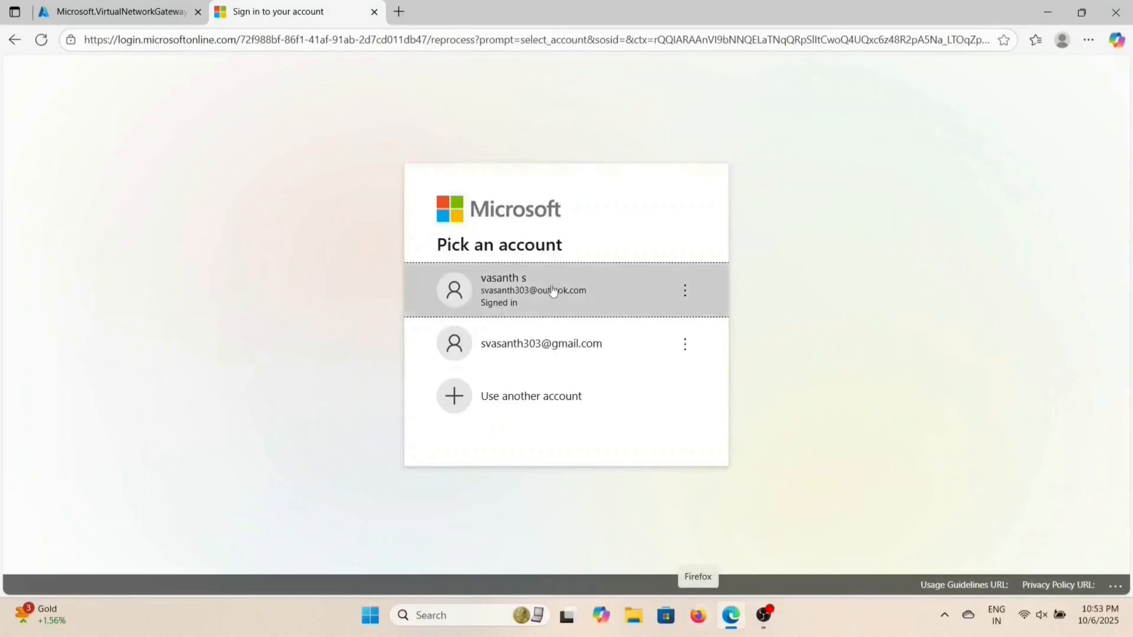
pyautogui.click(374, 12)
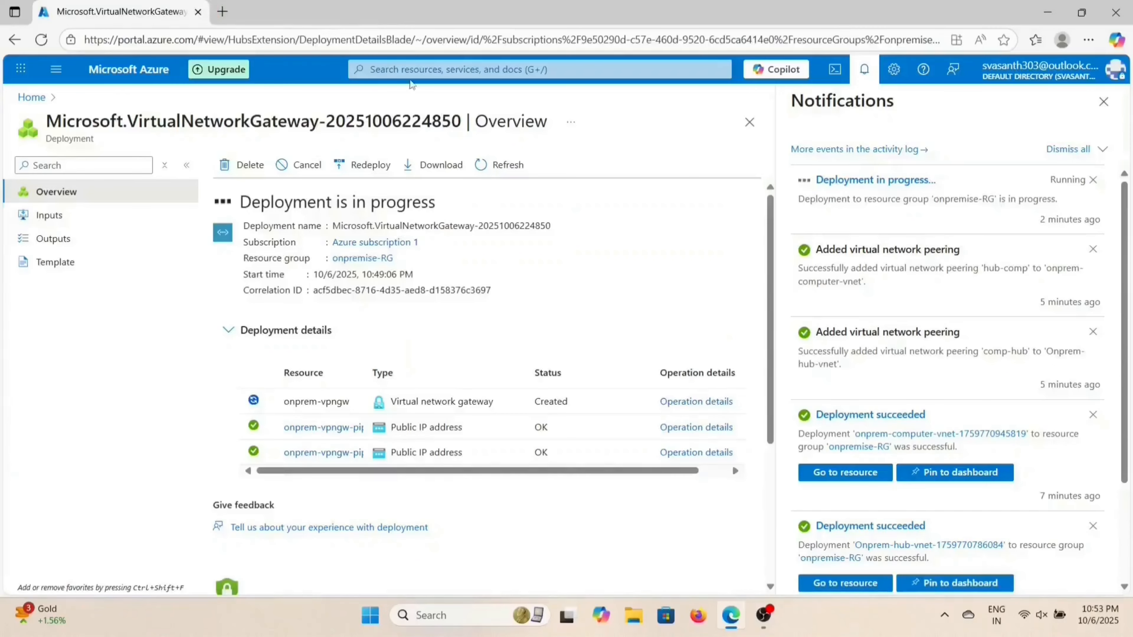
pyautogui.click(705, 625)
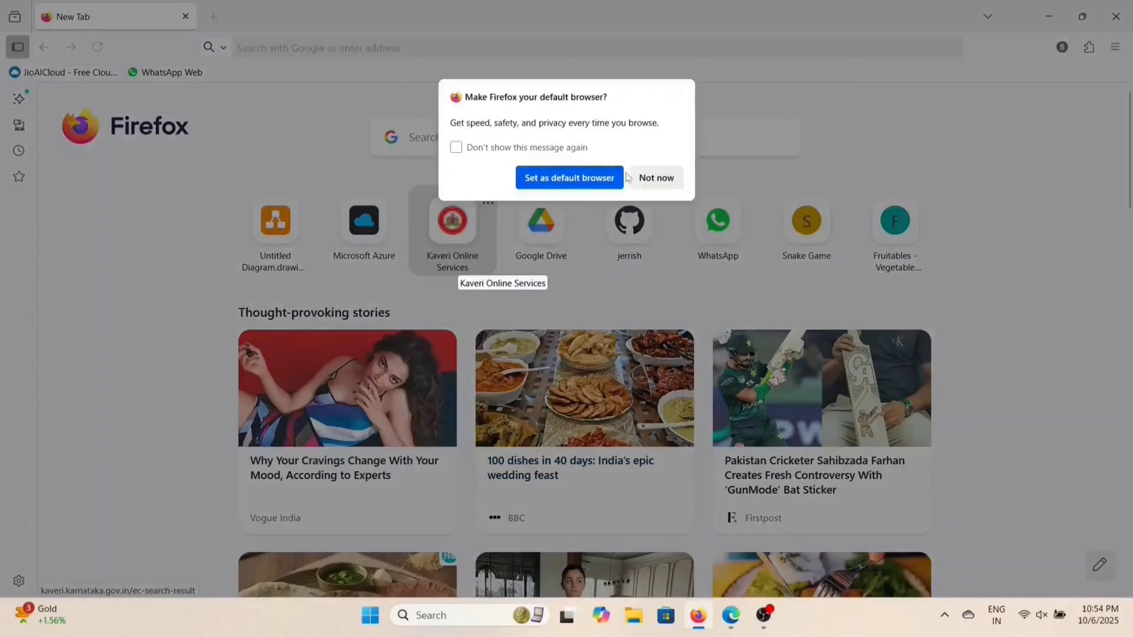
pyautogui.click(643, 178)
pyautogui.click(326, 44)
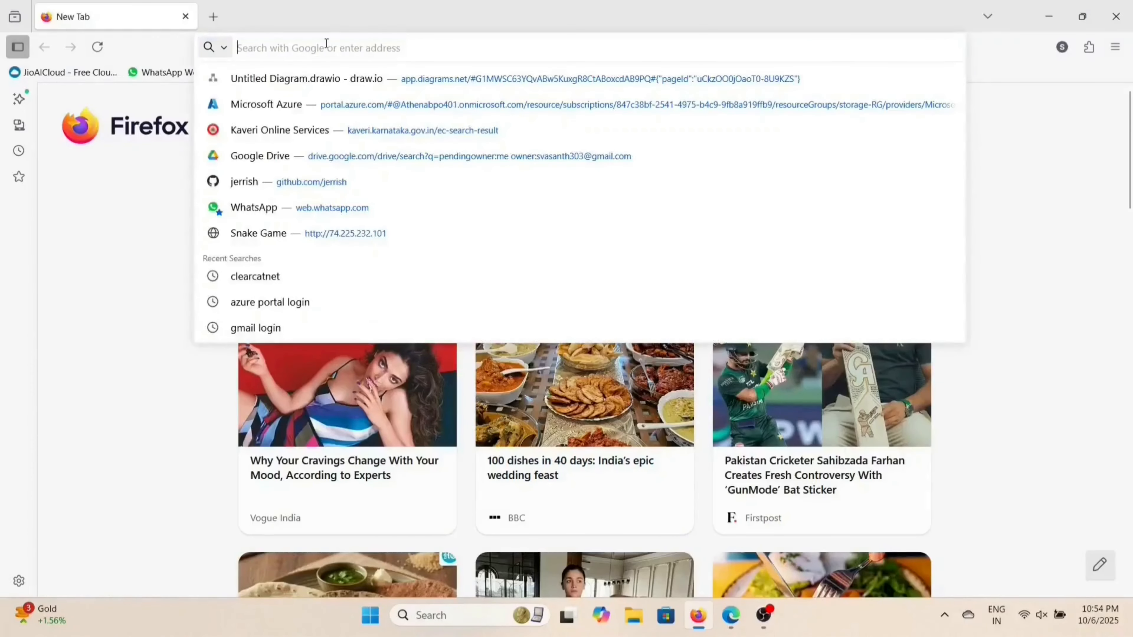
pyautogui.click(288, 97)
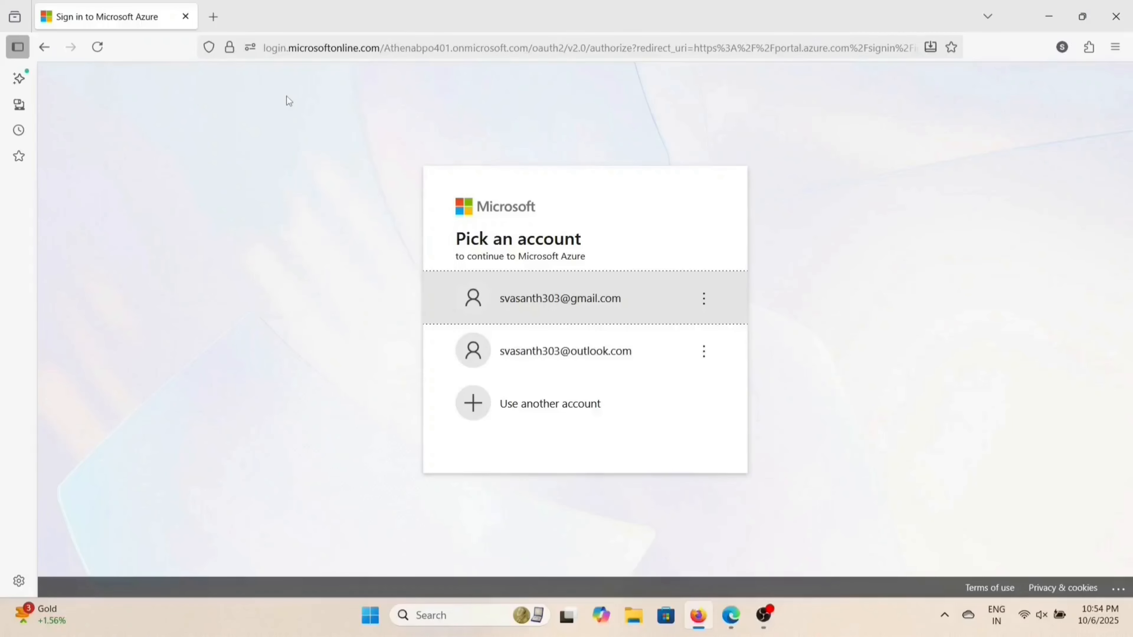
# Step: Sign in to Azure with the Gmail account using a phone passkey with Bluetooth turned on, and stay signed in
pyautogui.click(609, 305)
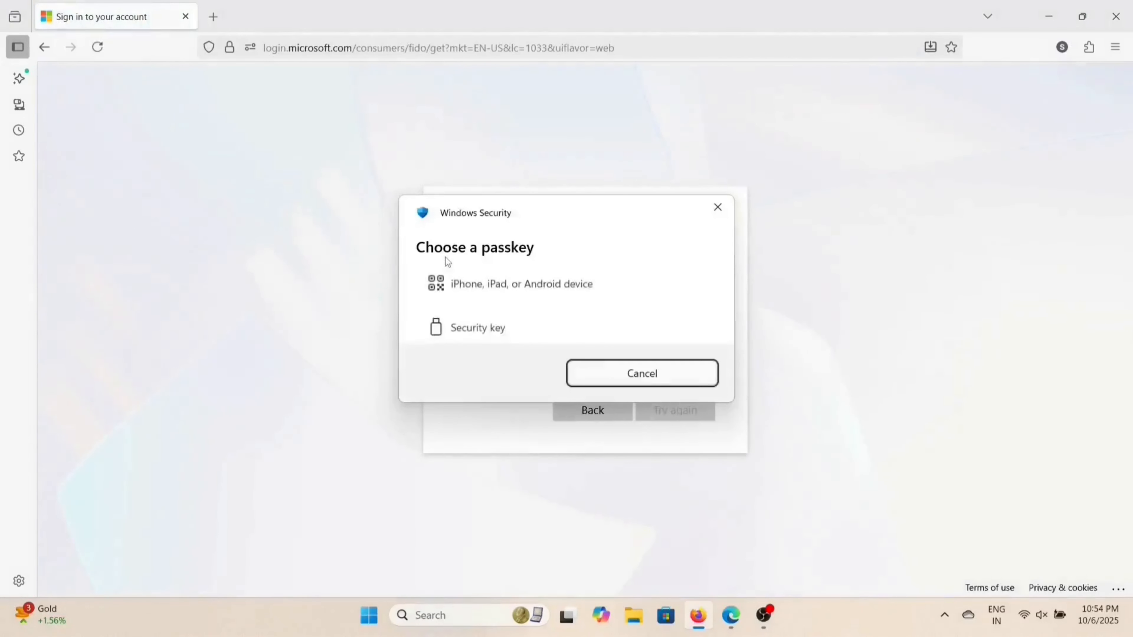
pyautogui.click(521, 283)
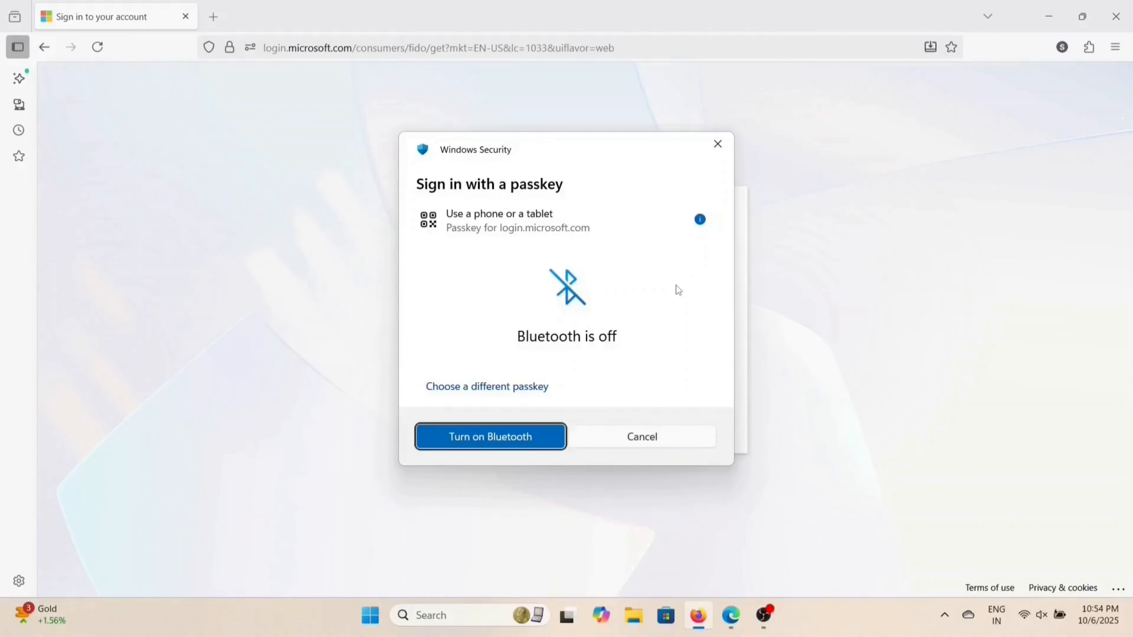
pyautogui.click(545, 435)
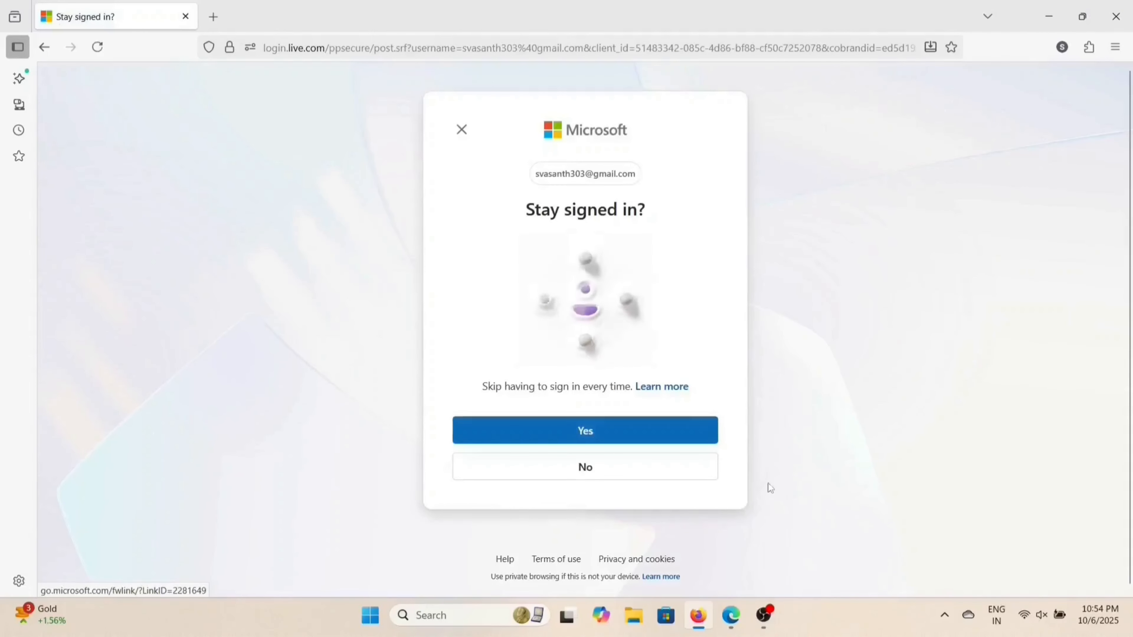
pyautogui.click(616, 432)
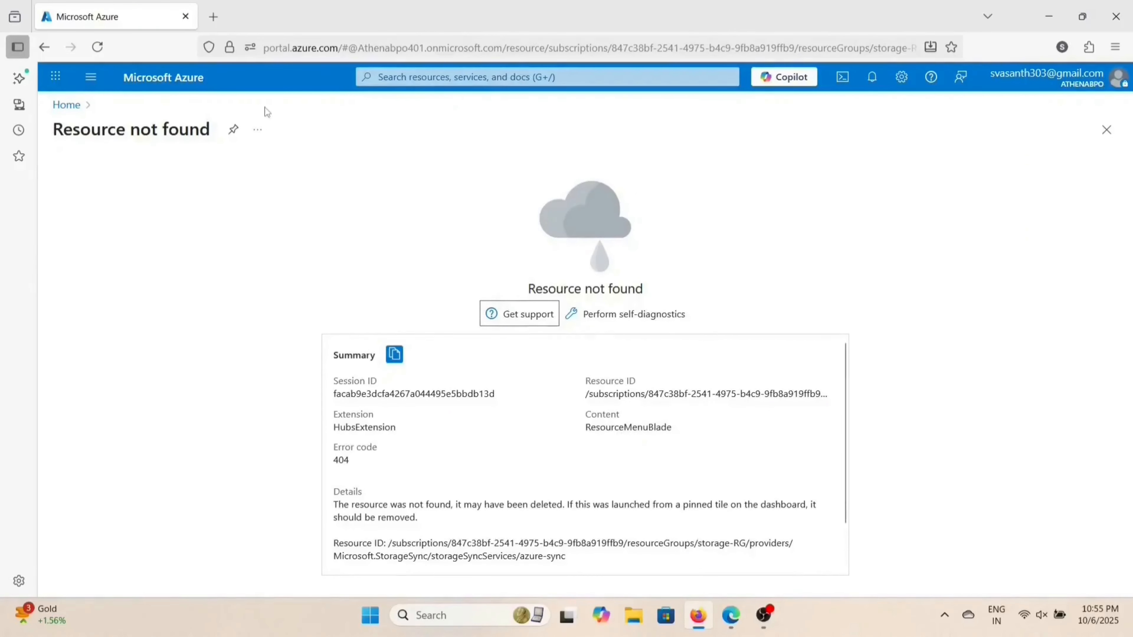
# Step: Go to the portal home page, check the account's existing resource groups, and return home
pyautogui.click(69, 107)
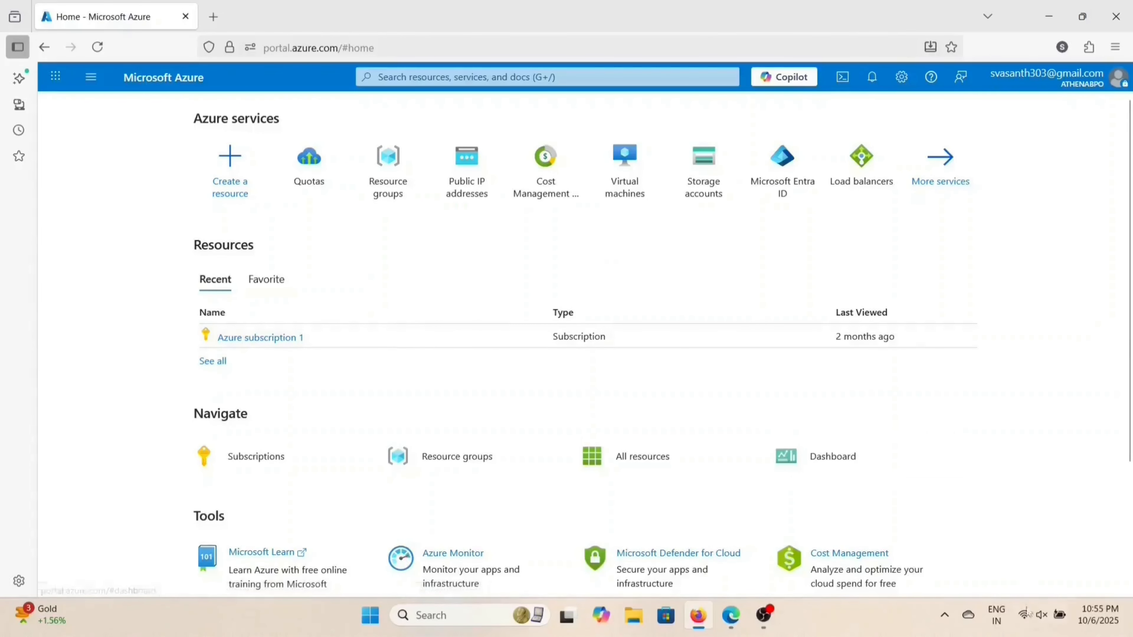
pyautogui.click(1031, 622)
pyautogui.click(986, 252)
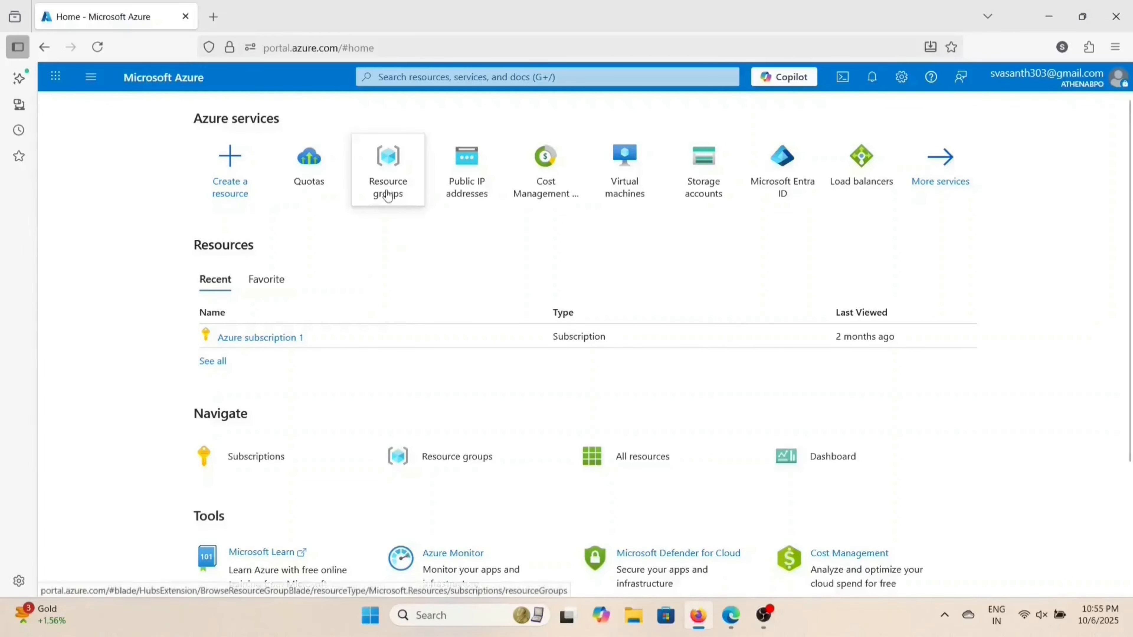
pyautogui.click(388, 171)
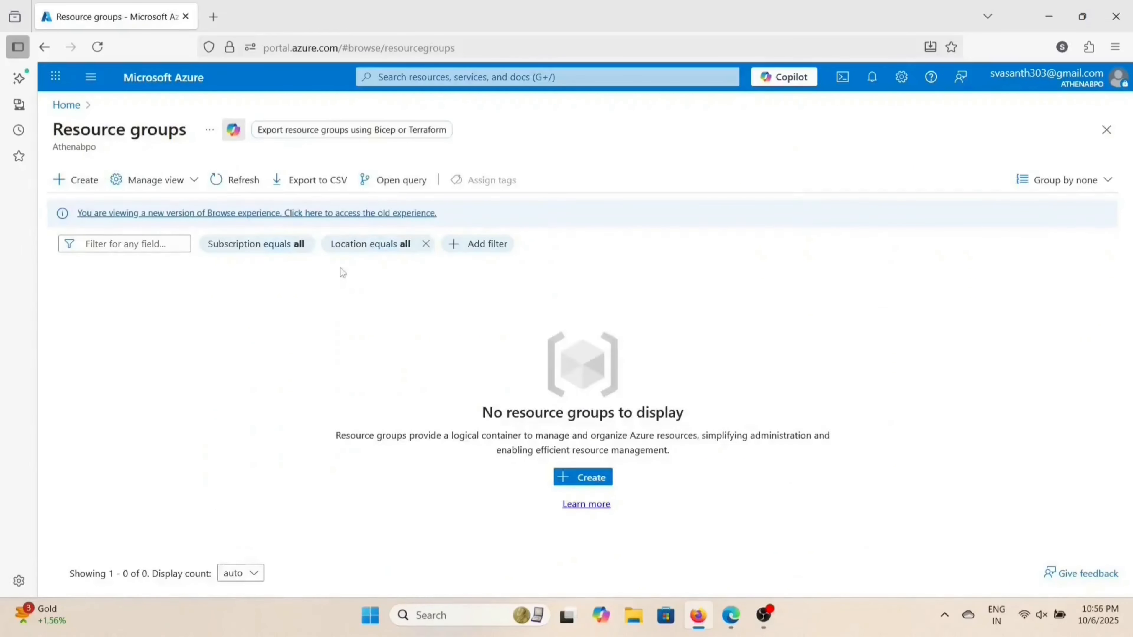
pyautogui.click(65, 105)
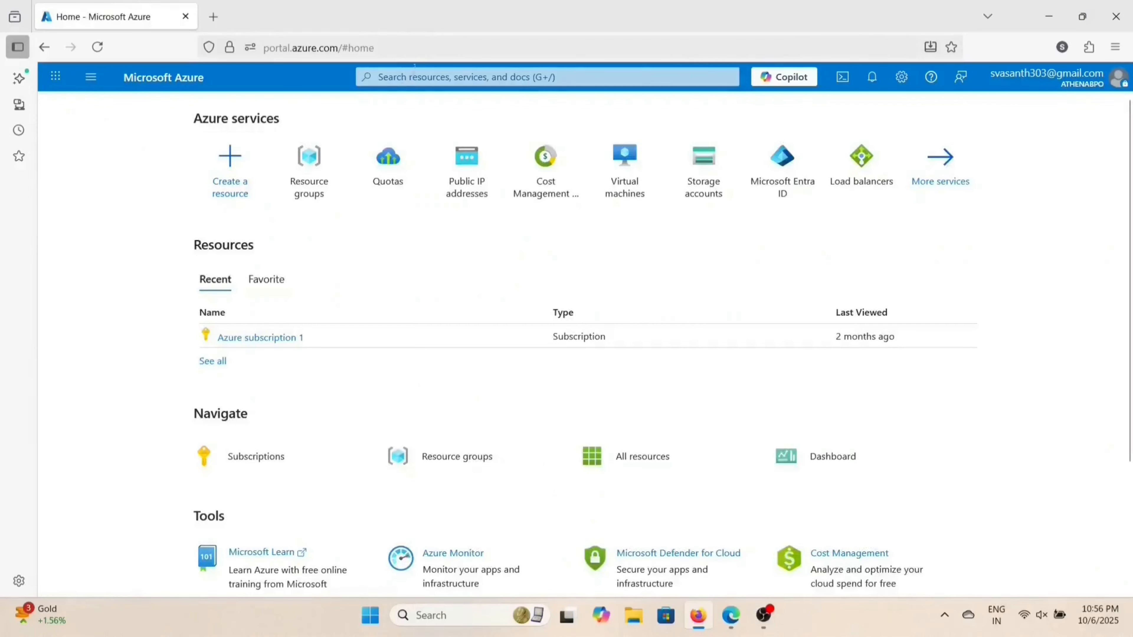
# Step: Open the account's virtual networks and start creating a new virtual network
pyautogui.click(491, 77)
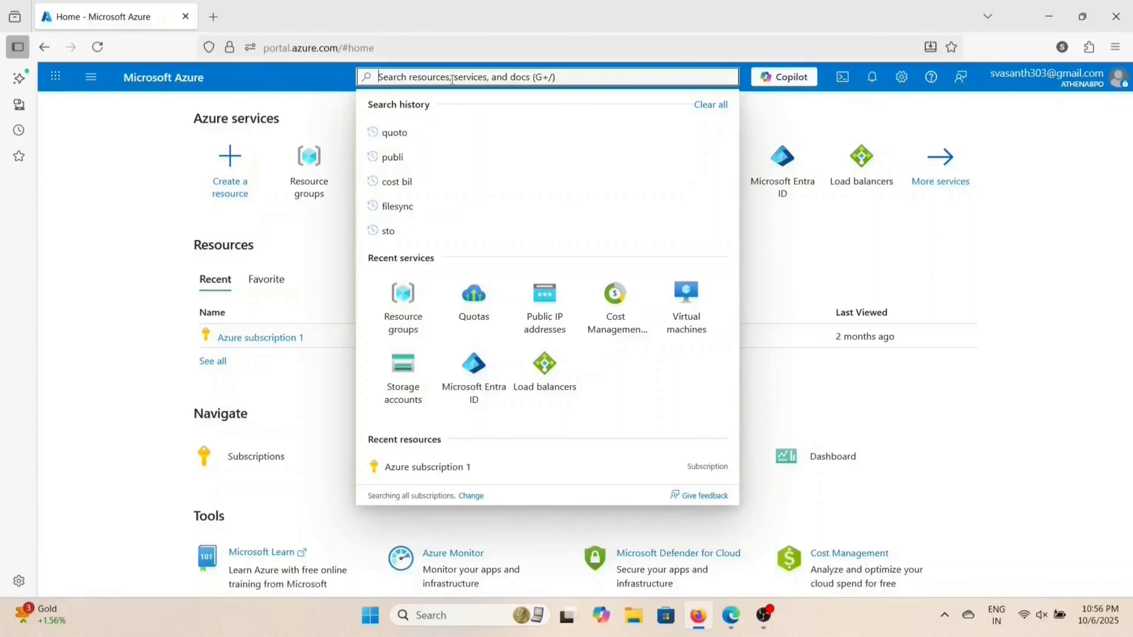
pyautogui.click(91, 77)
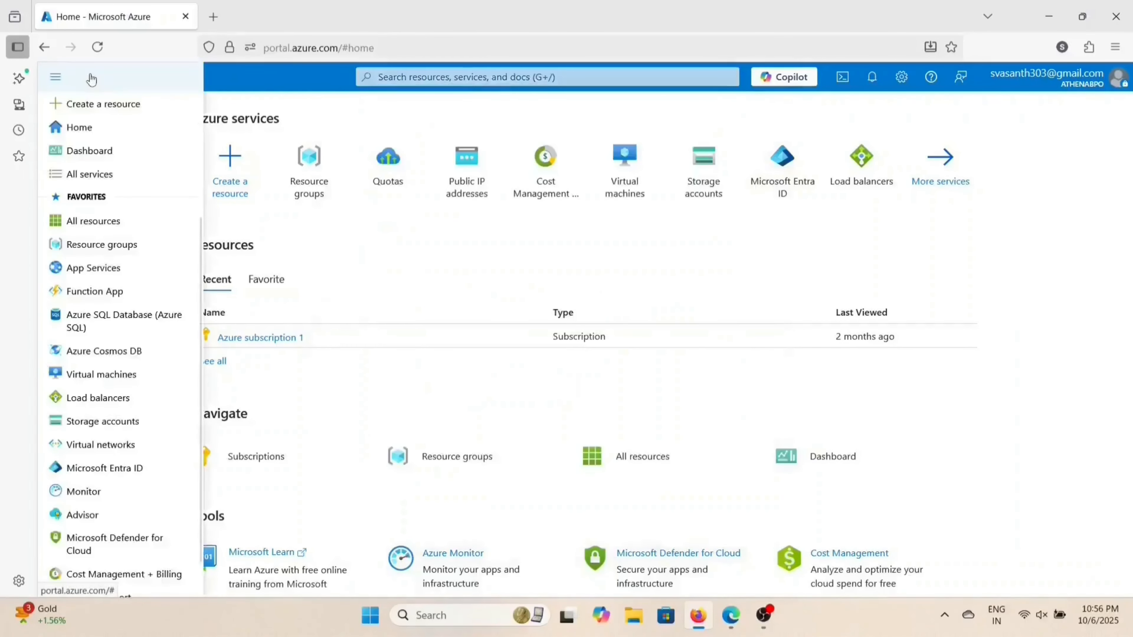
pyautogui.click(112, 445)
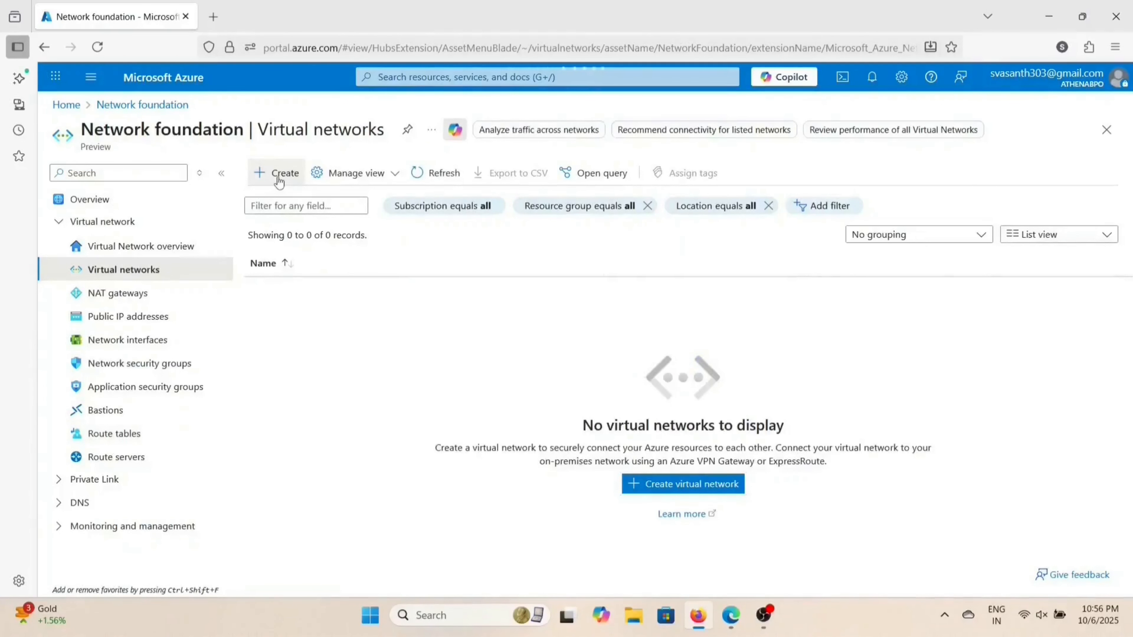
pyautogui.click(280, 182)
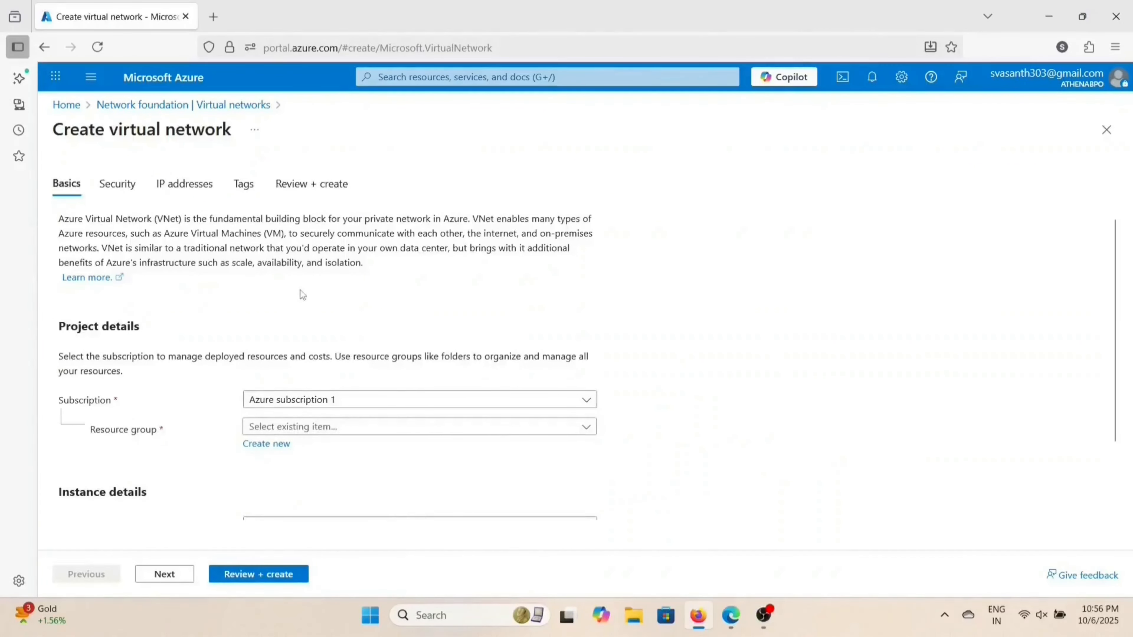
# Step: Create a new resource group named networkmanager-RG for the virtual network under Azure subscription 1
pyautogui.scroll(-2, 301, 295)
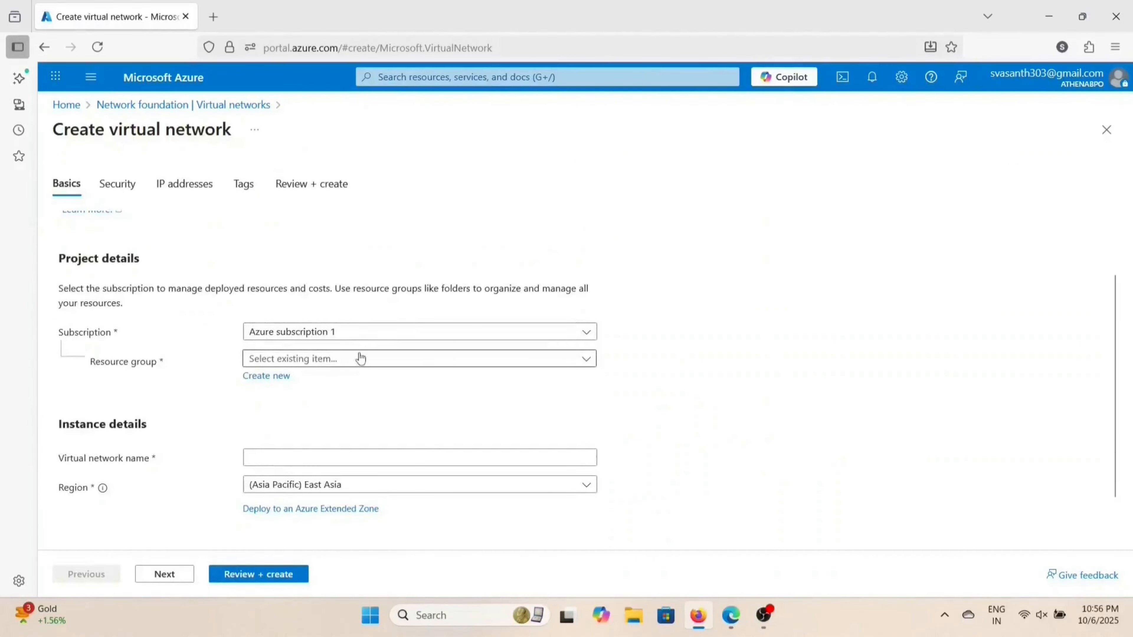
pyautogui.scroll(2, 370, 296)
pyautogui.scroll(-2, 370, 296)
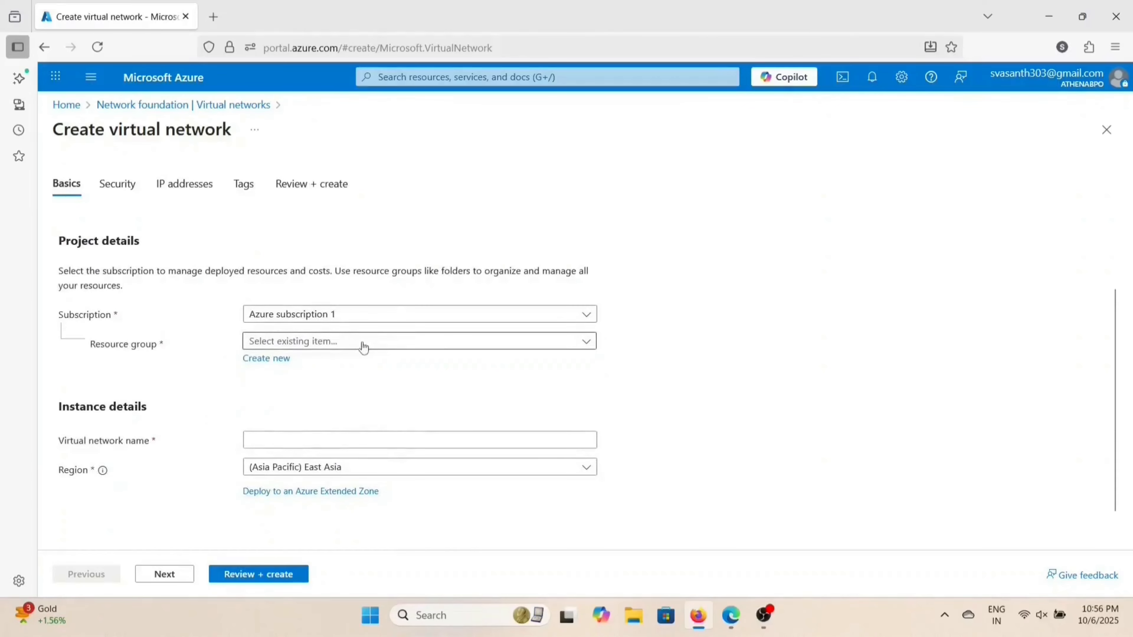
pyautogui.click(274, 358)
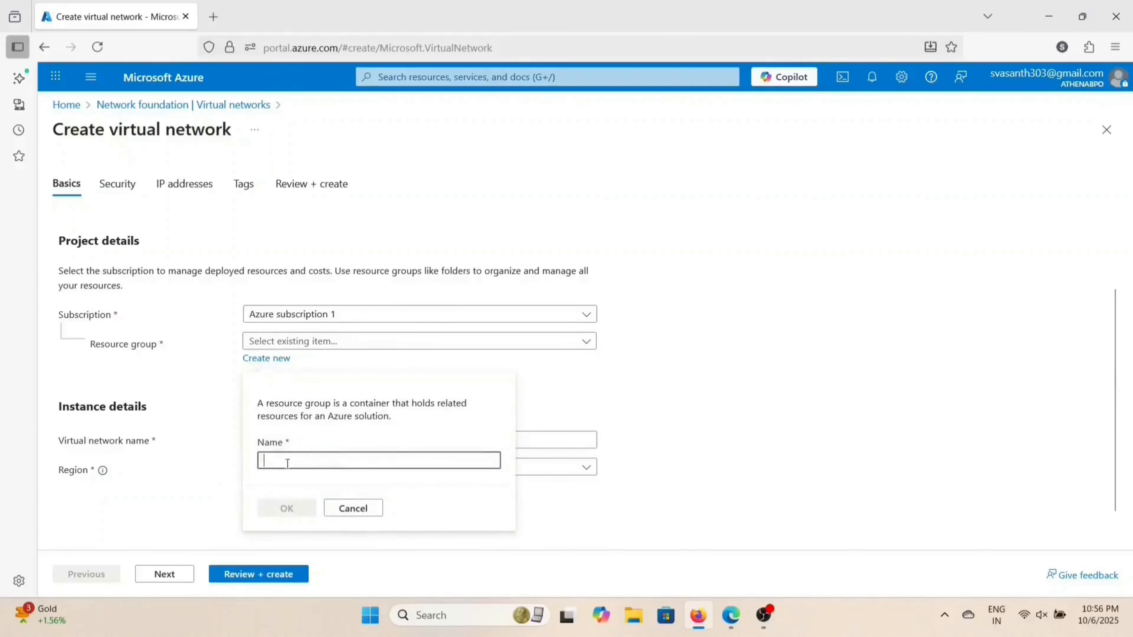
pyautogui.write('core')
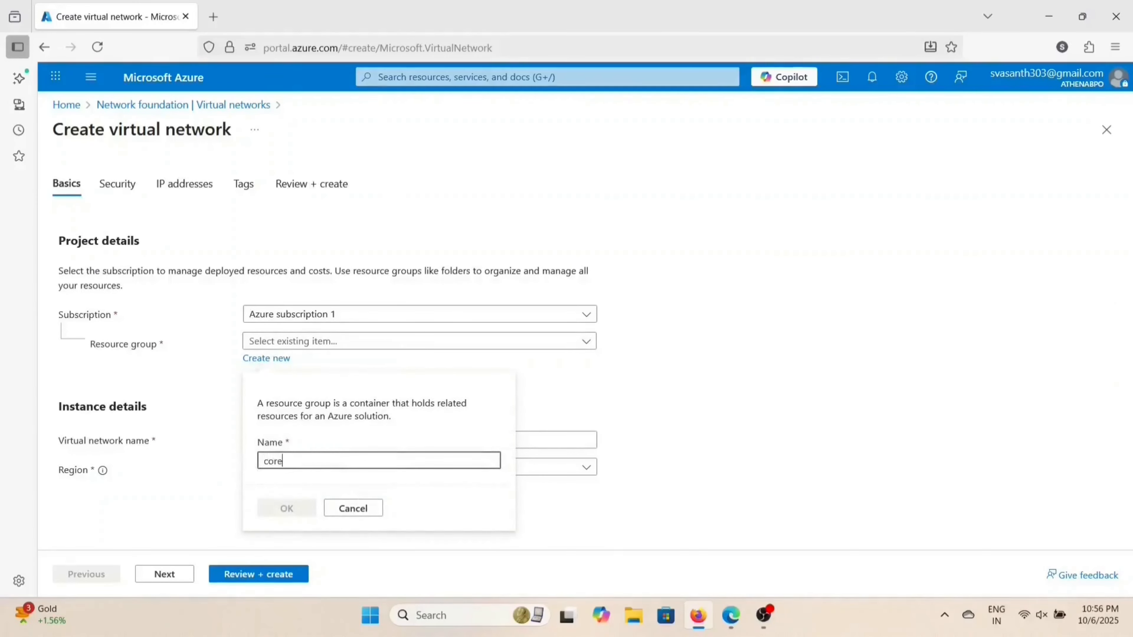
pyautogui.write('-hu')
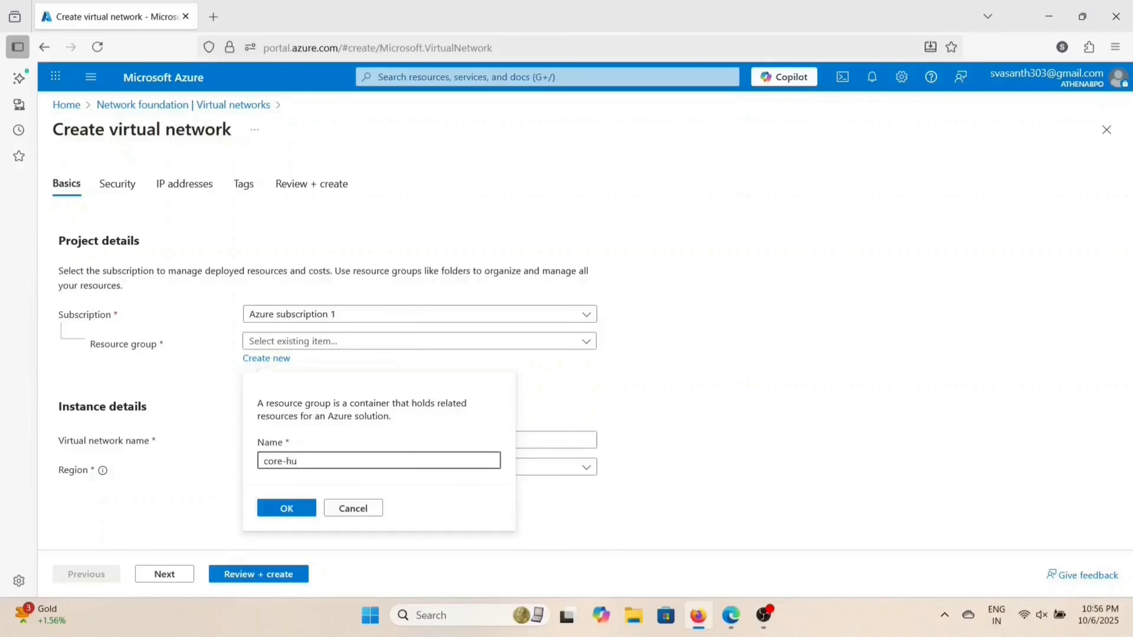
pyautogui.press('BackSpace')
pyautogui.press('BackSpace')
pyautogui.press('BackSpace')
pyautogui.press('BackSpace')
pyautogui.press('BackSpace')
pyautogui.press('BackSpace')
pyautogui.write('networkmanager-')
pyautogui.press('capslock')
pyautogui.write('RG')
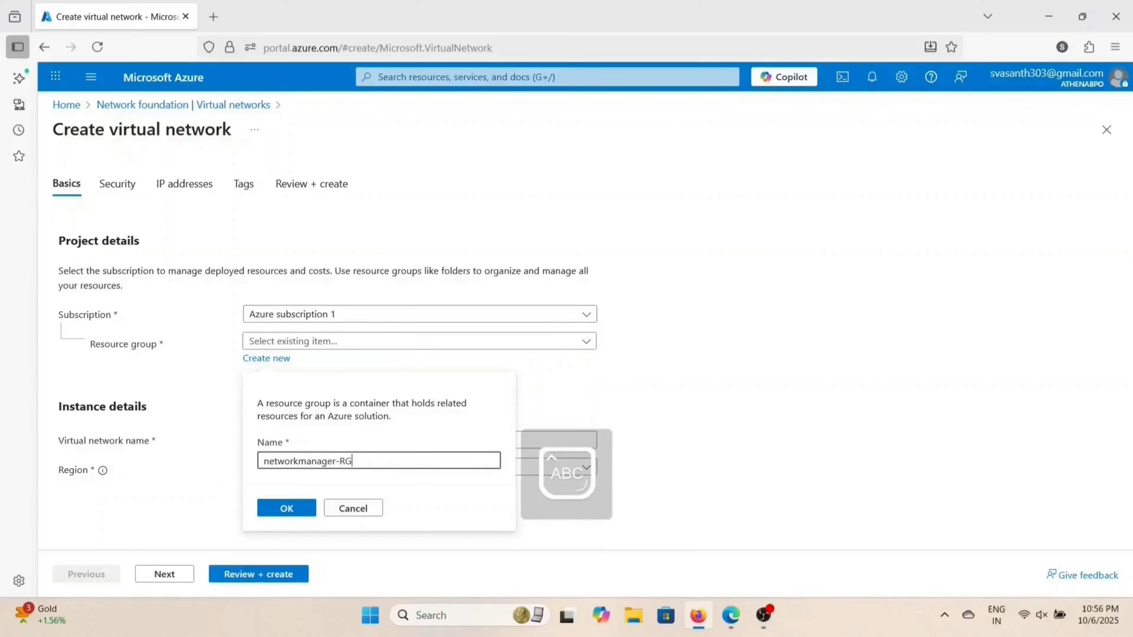
pyautogui.click(286, 509)
# Step: Name the new virtual network Core-hub-vnet
pyautogui.click(307, 441)
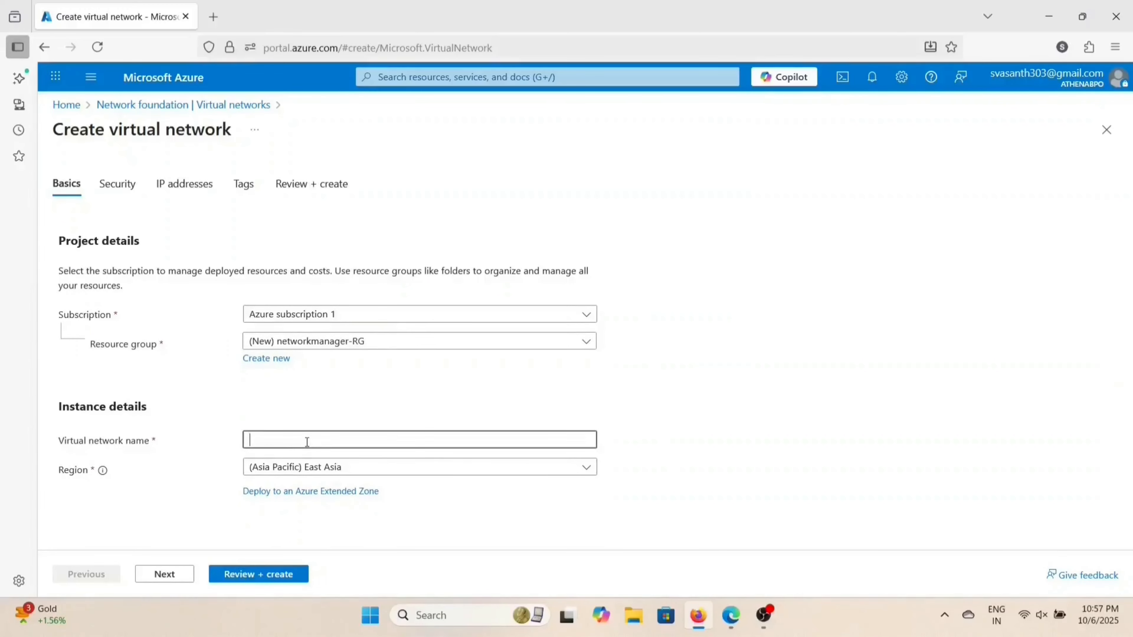
pyautogui.write('CORE')
pyautogui.press('BackSpace')
pyautogui.press('BackSpace')
pyautogui.press('BackSpace')
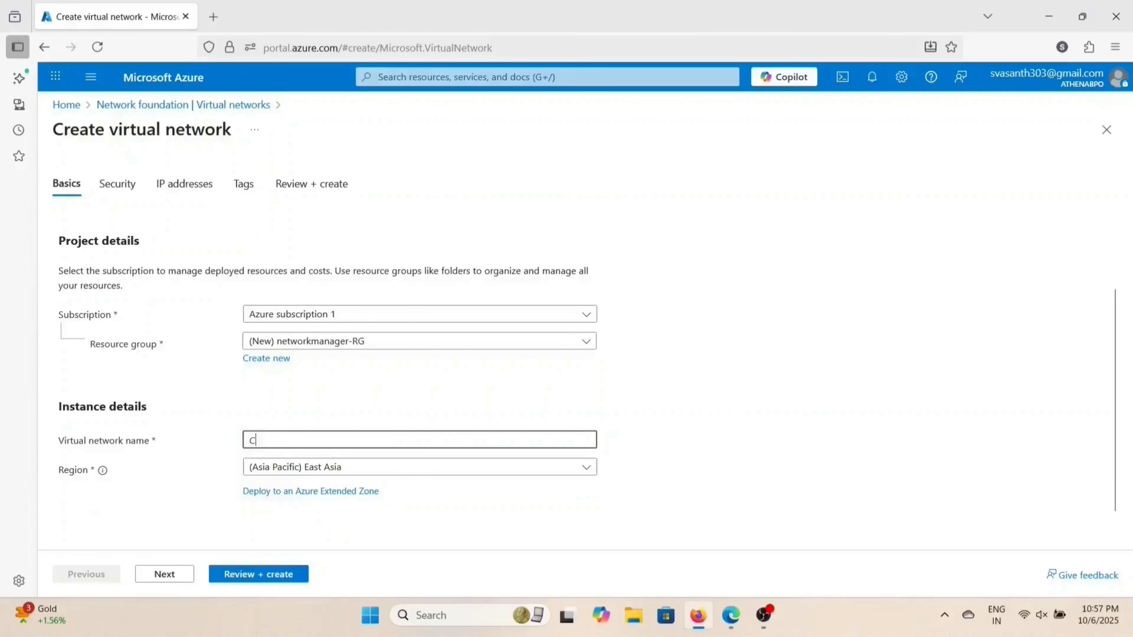
pyautogui.press('capslock')
pyautogui.write('o')
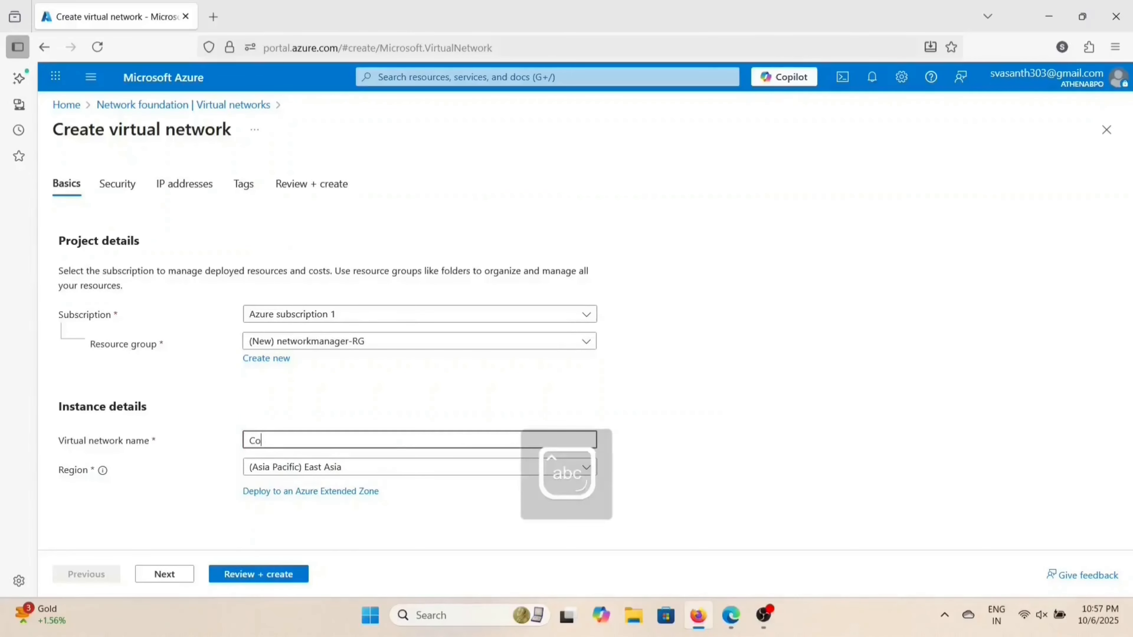
pyautogui.write('re-hu')
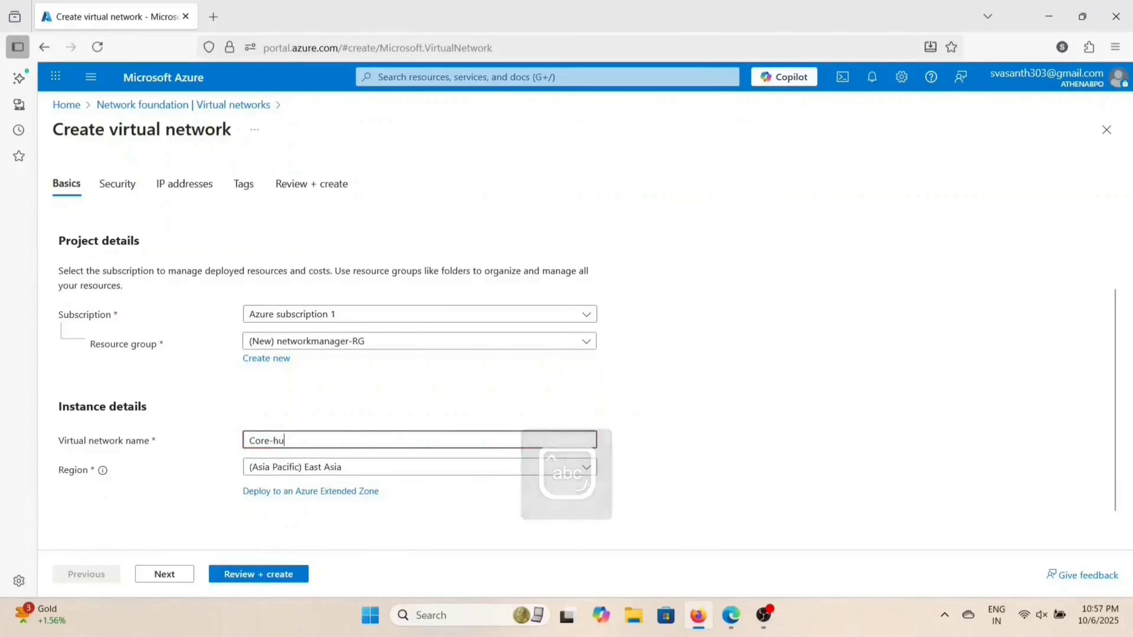
pyautogui.write('b-')
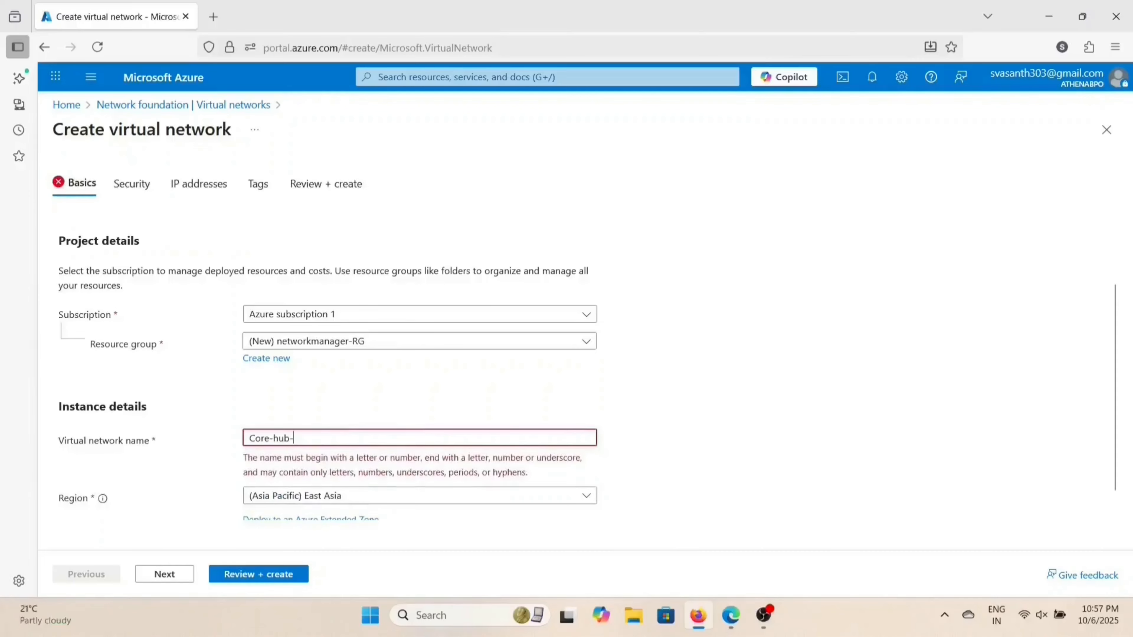
pyautogui.write('vnet')
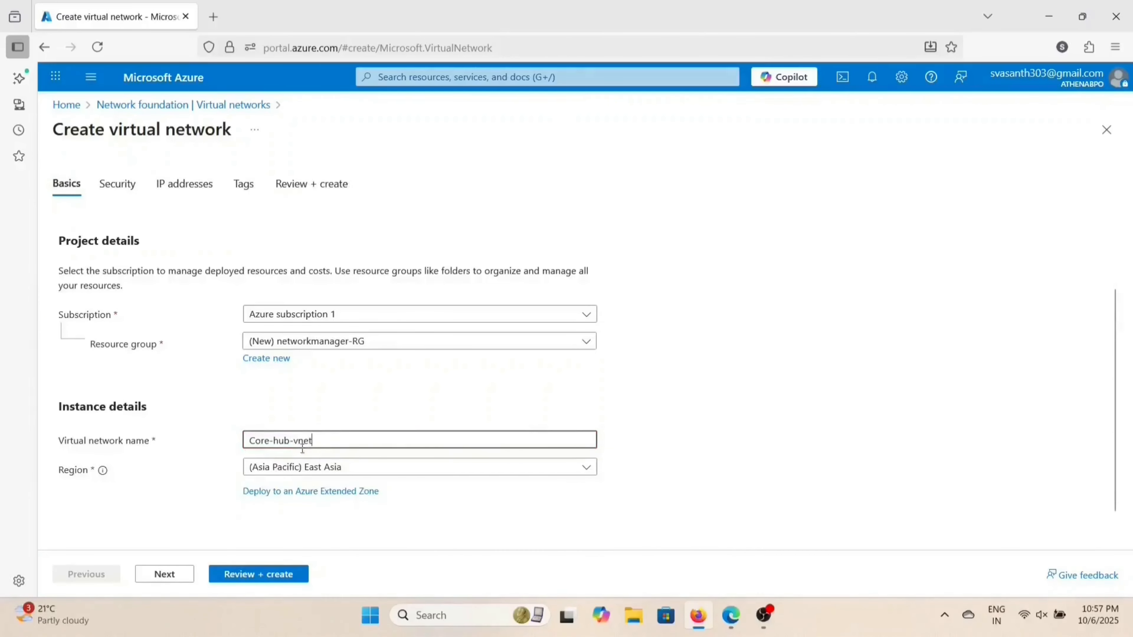
# Step: Set the virtual network's region to (Asia Pacific) Central India
pyautogui.click(404, 466)
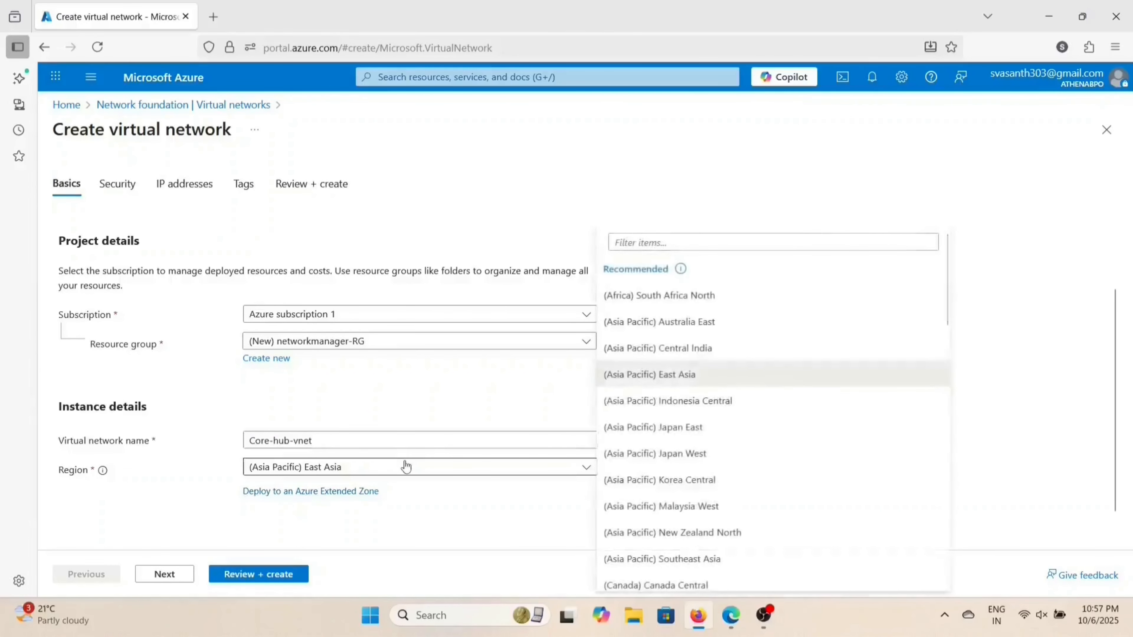
pyautogui.click(697, 349)
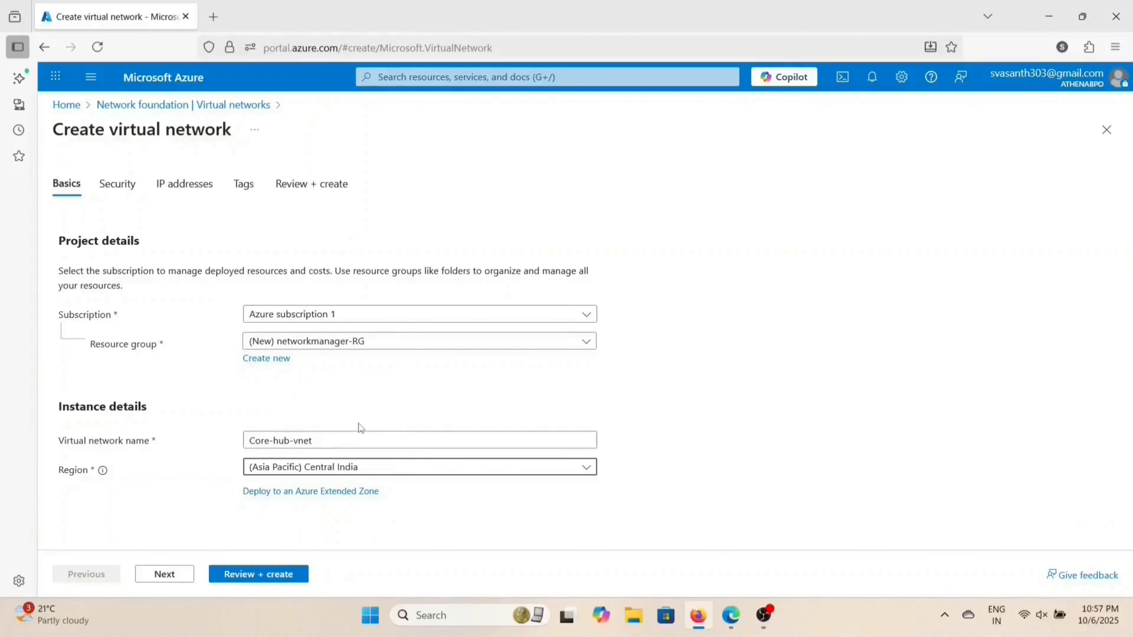
pyautogui.click(373, 472)
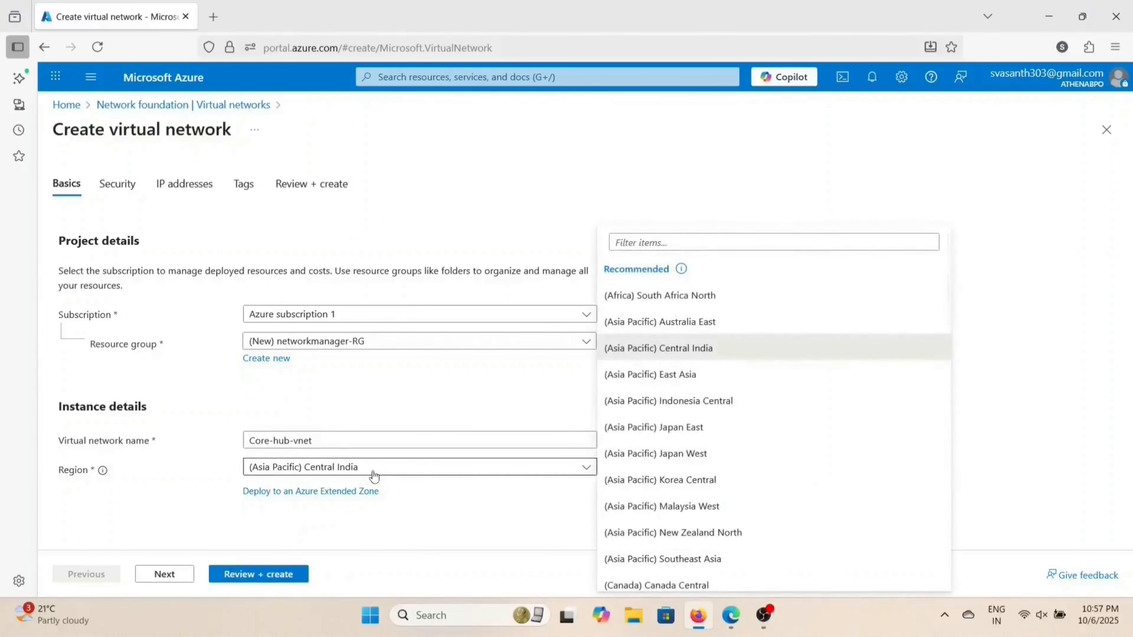
pyautogui.click(414, 513)
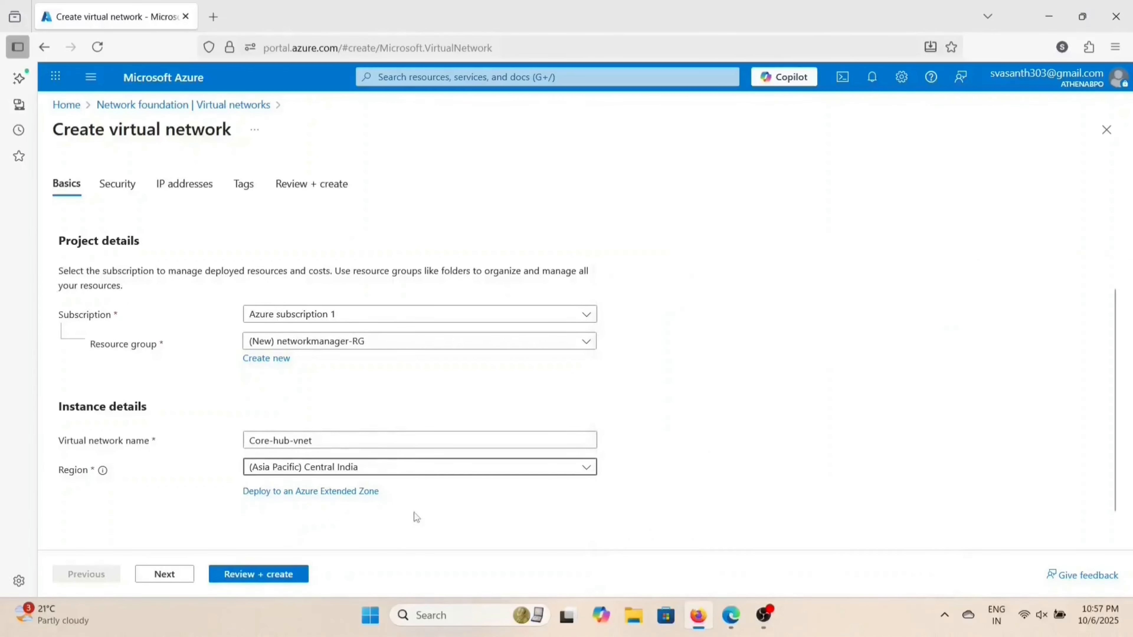
# Step: Leave the security options at their defaults and set the virtual network's IPv4 address space to 192.168.0.0/16
pyautogui.click(127, 187)
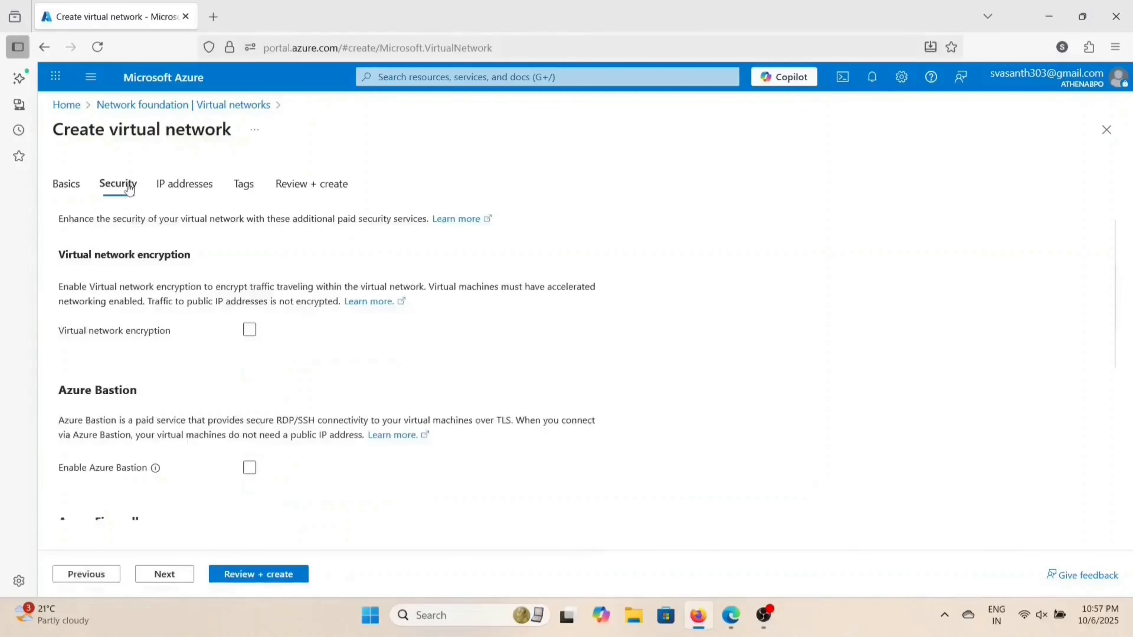
pyautogui.click(192, 188)
pyautogui.scroll(-2, 269, 298)
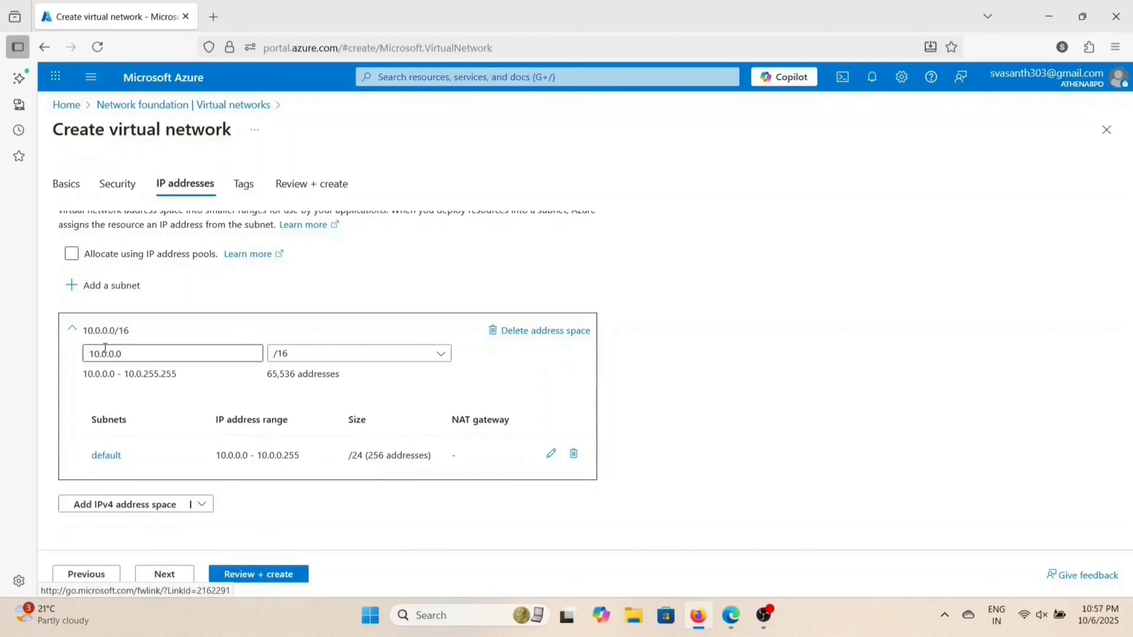
pyautogui.click(134, 353)
pyautogui.press('BackSpace')
pyautogui.press('BackSpace')
pyautogui.press('BackSpace')
pyautogui.press('BackSpace')
pyautogui.press('BackSpace')
pyautogui.press('BackSpace')
pyautogui.press('BackSpace')
pyautogui.press('BackSpace')
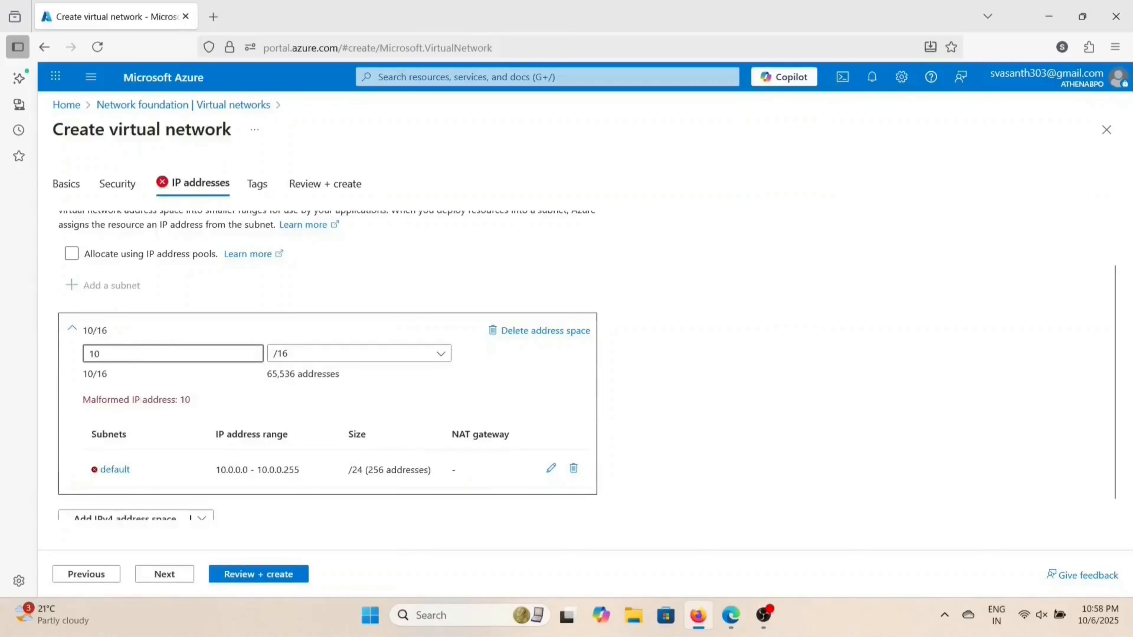
pyautogui.write('192.168')
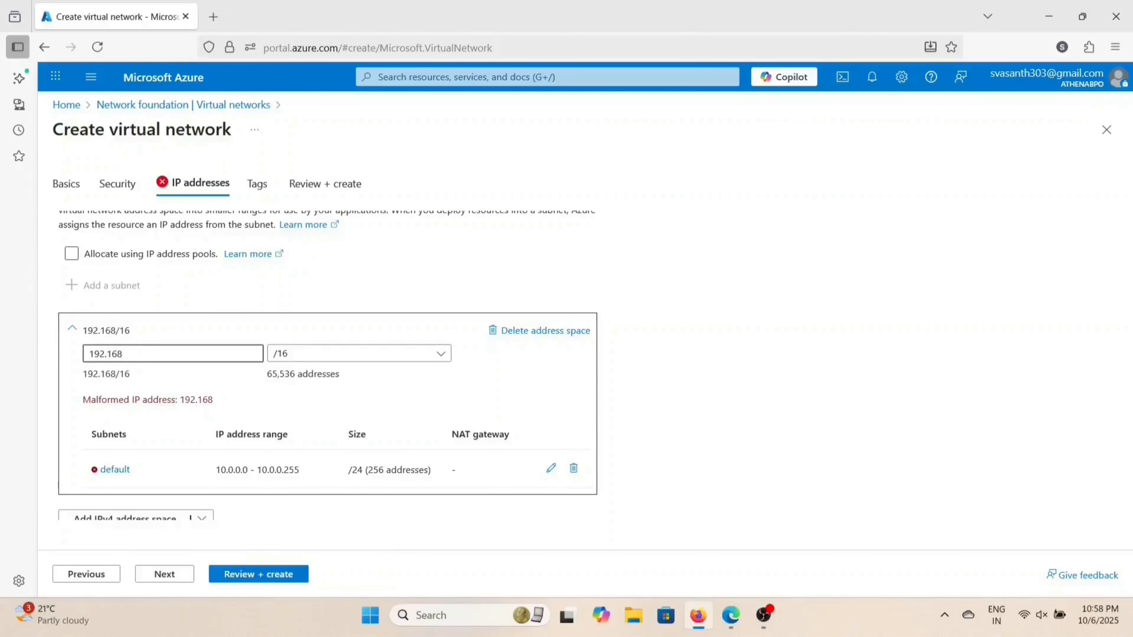
pyautogui.write('.0.0')
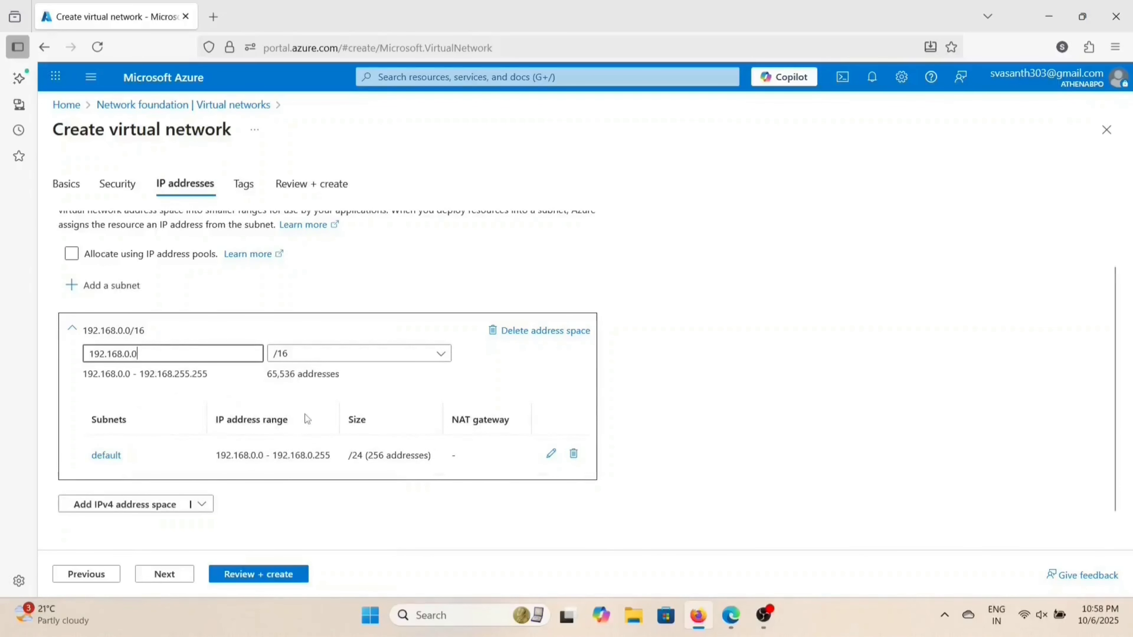
pyautogui.scroll(1, 305, 414)
pyautogui.scroll(-1, 305, 414)
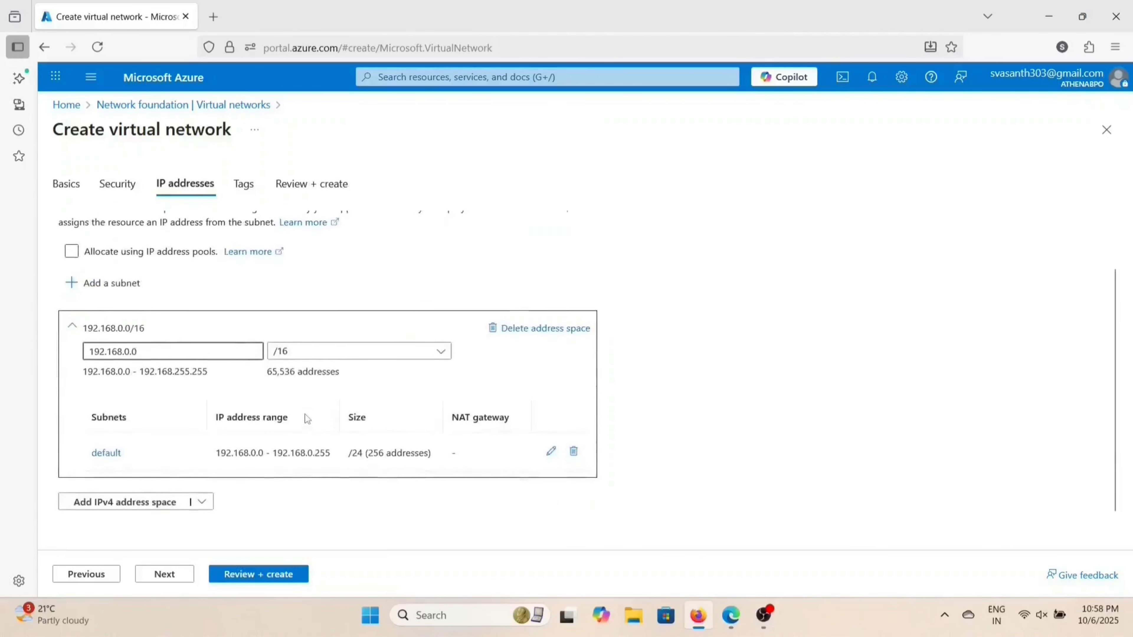
# Step: Change the default subnet's purpose to Azure Firewall with starting address 192.168.1.0, and save it
pyautogui.click(552, 454)
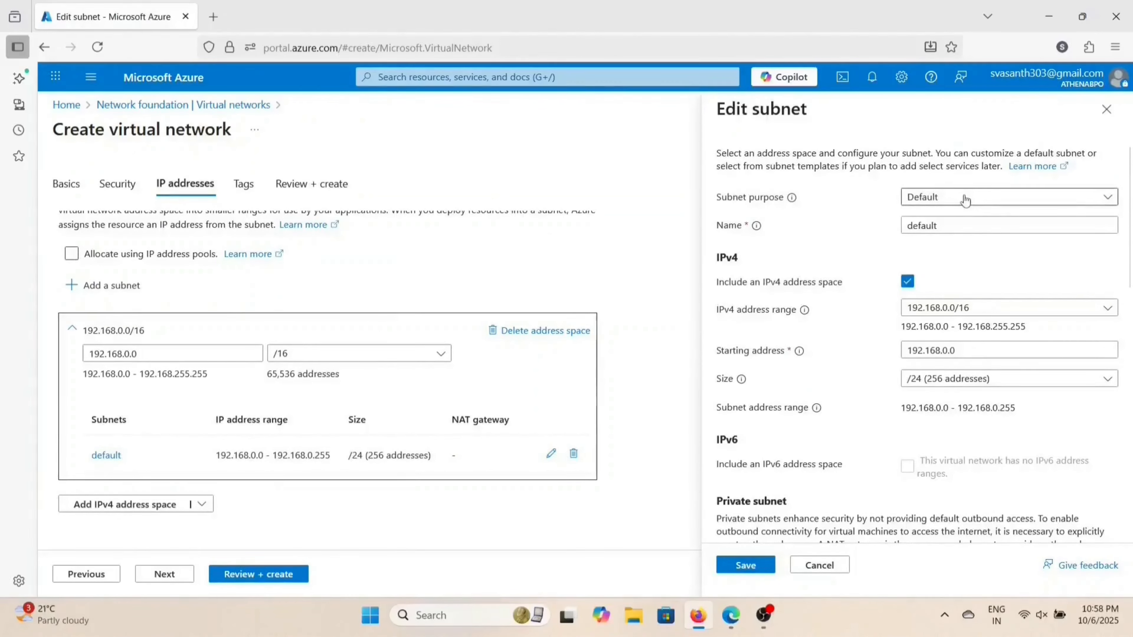
pyautogui.click(965, 201)
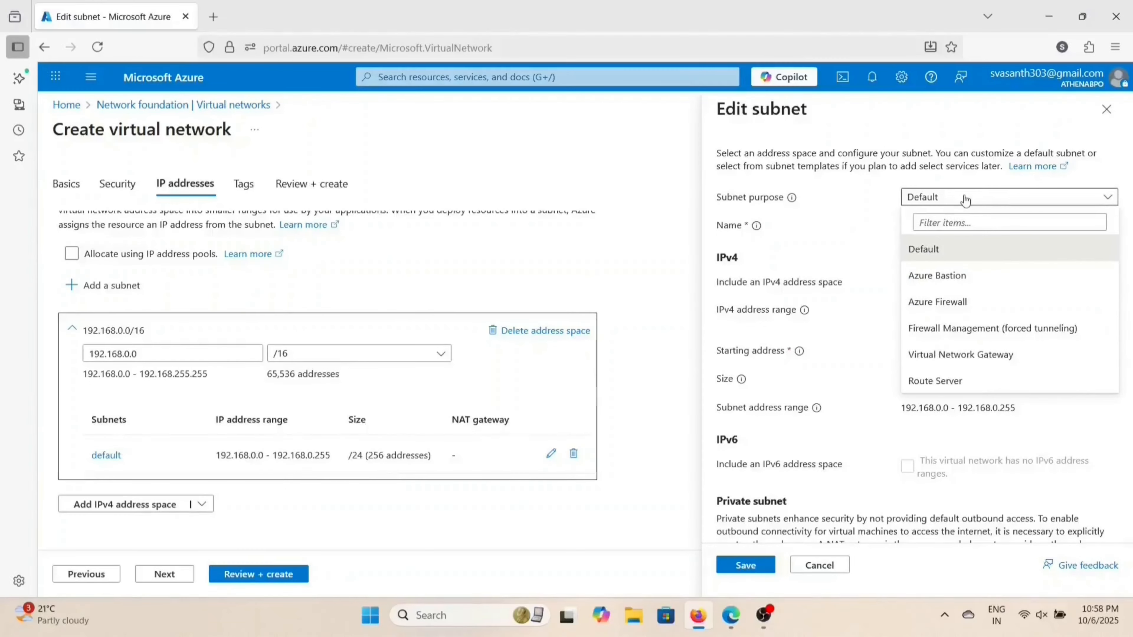
pyautogui.click(950, 300)
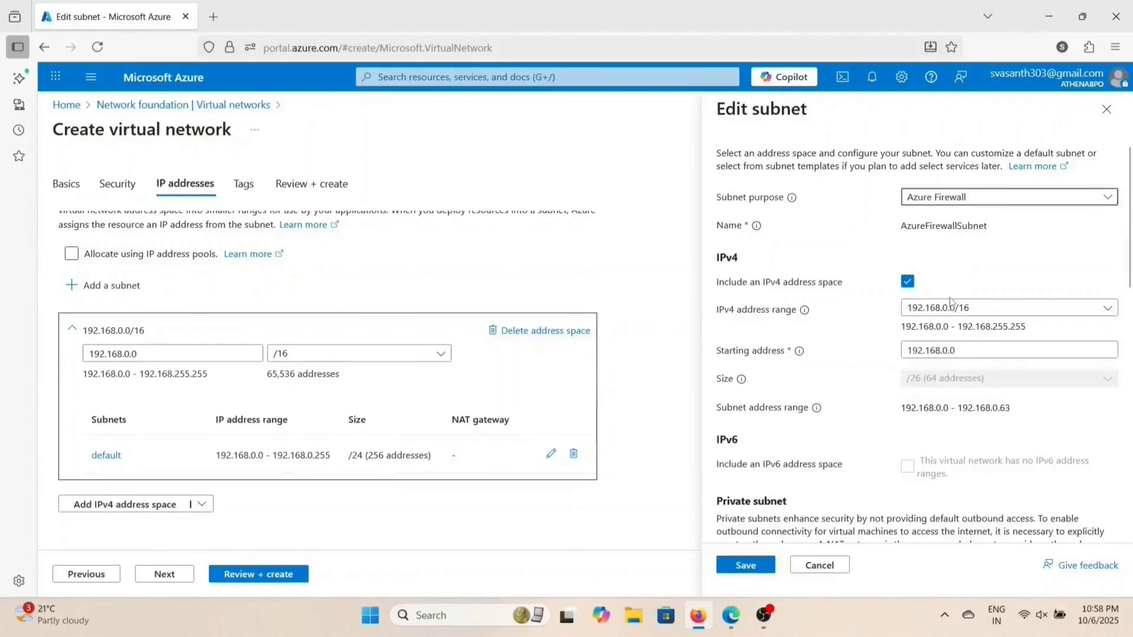
pyautogui.scroll(-1, 963, 289)
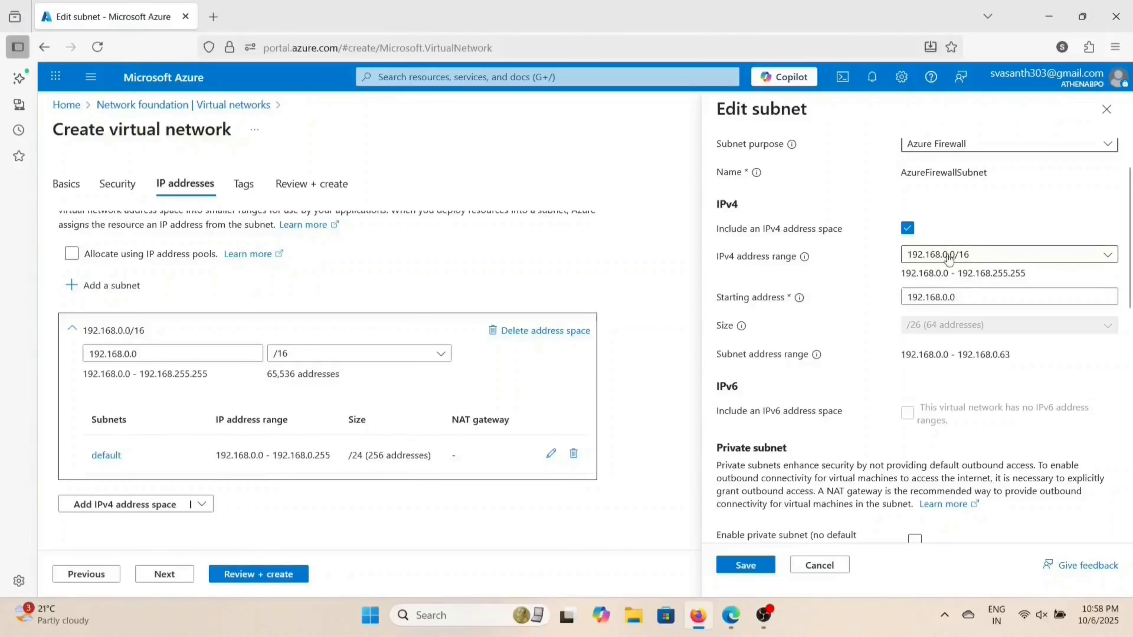
pyautogui.click(948, 298)
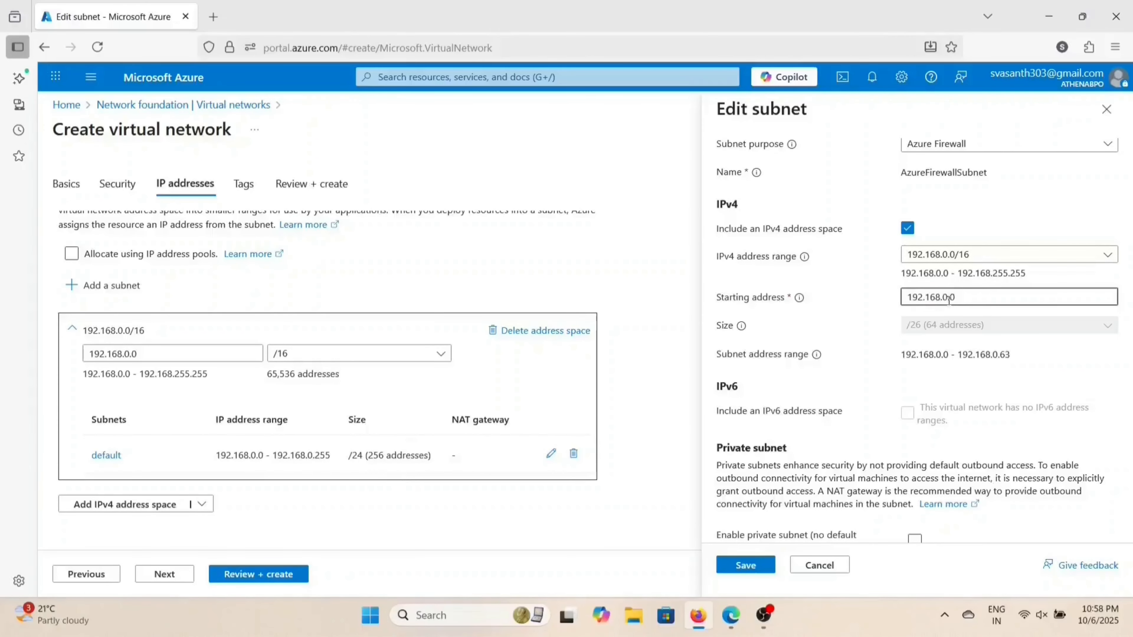
pyautogui.press('BackSpace')
pyautogui.write('1')
pyautogui.scroll(1, 956, 374)
pyautogui.scroll(-3, 956, 374)
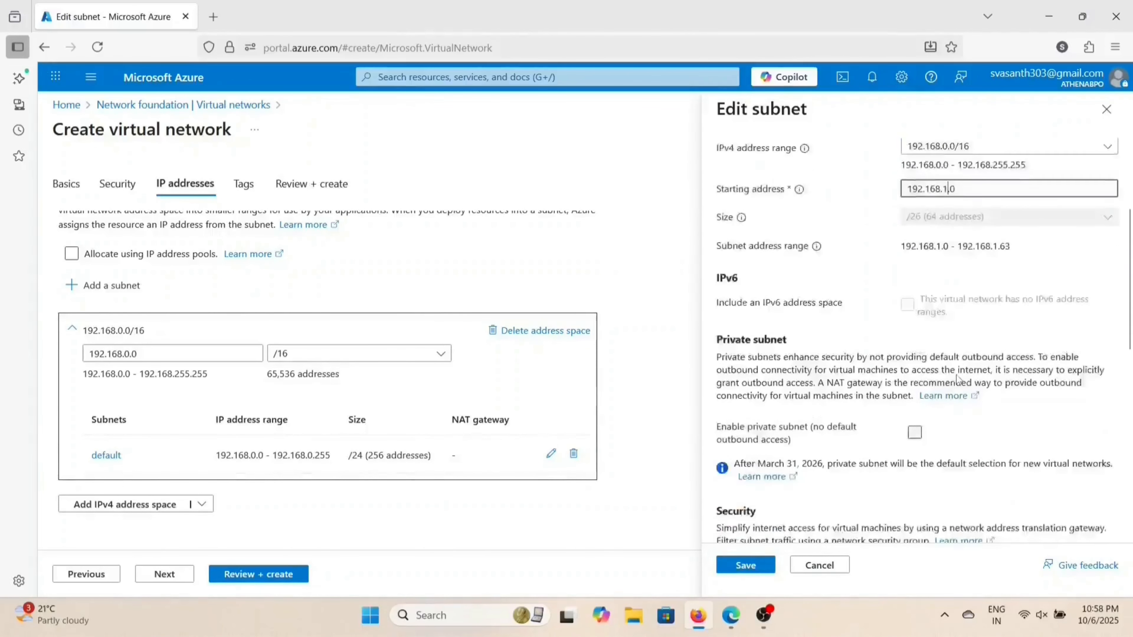
pyautogui.scroll(-3, 957, 374)
pyautogui.click(751, 566)
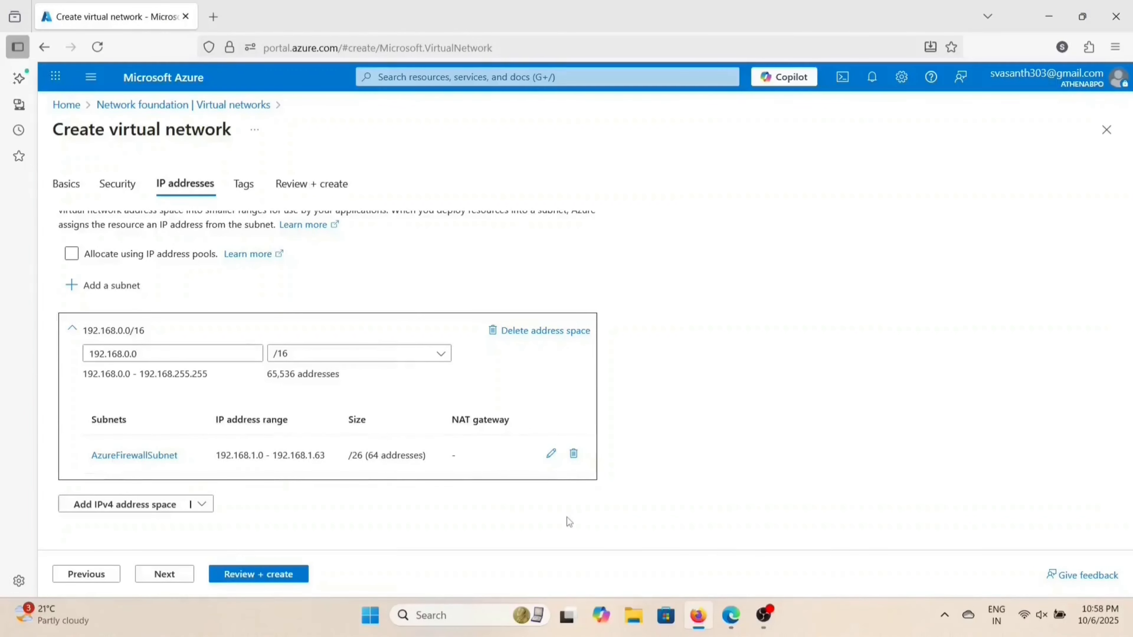
# Step: Add a subnet with the Azure Bastion purpose and starting address 192.168.2.0
pyautogui.click(112, 293)
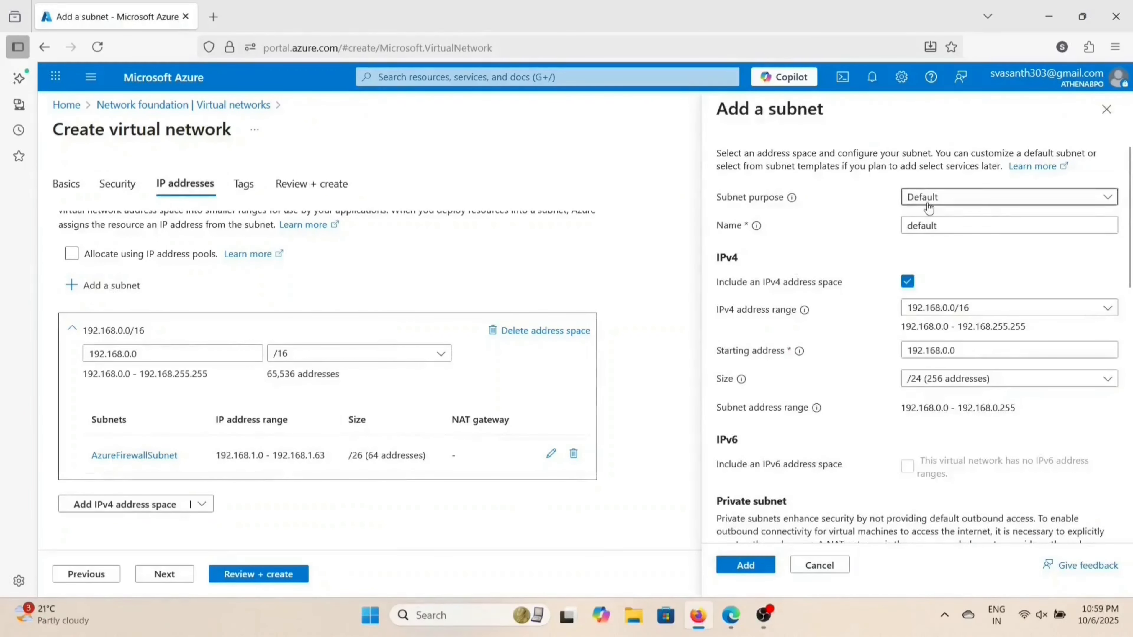
pyautogui.click(929, 208)
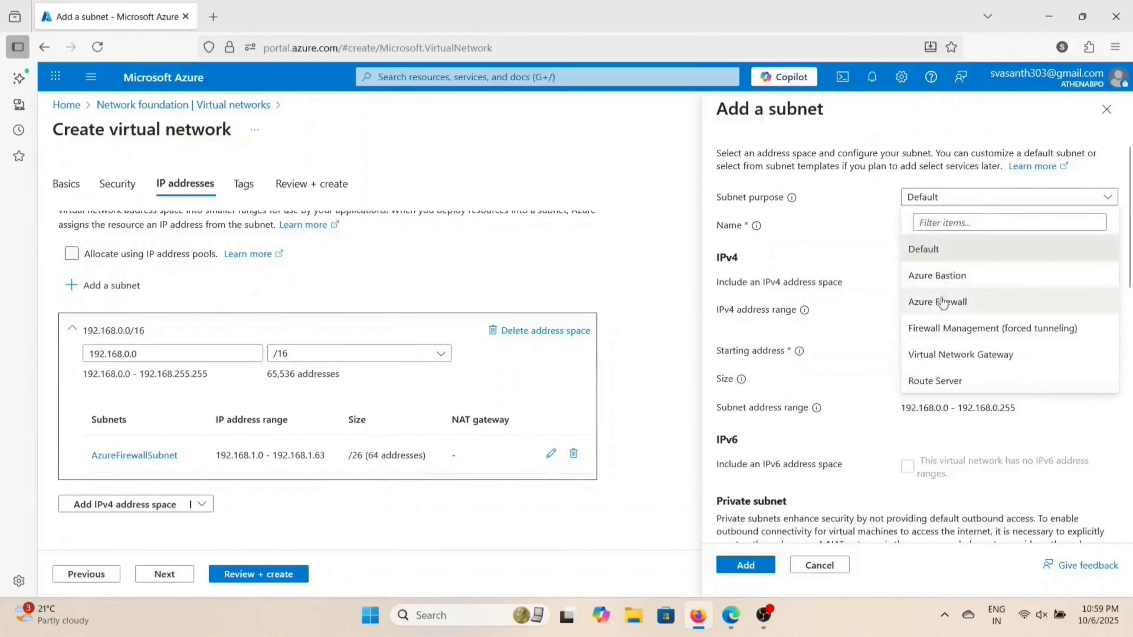
pyautogui.click(941, 276)
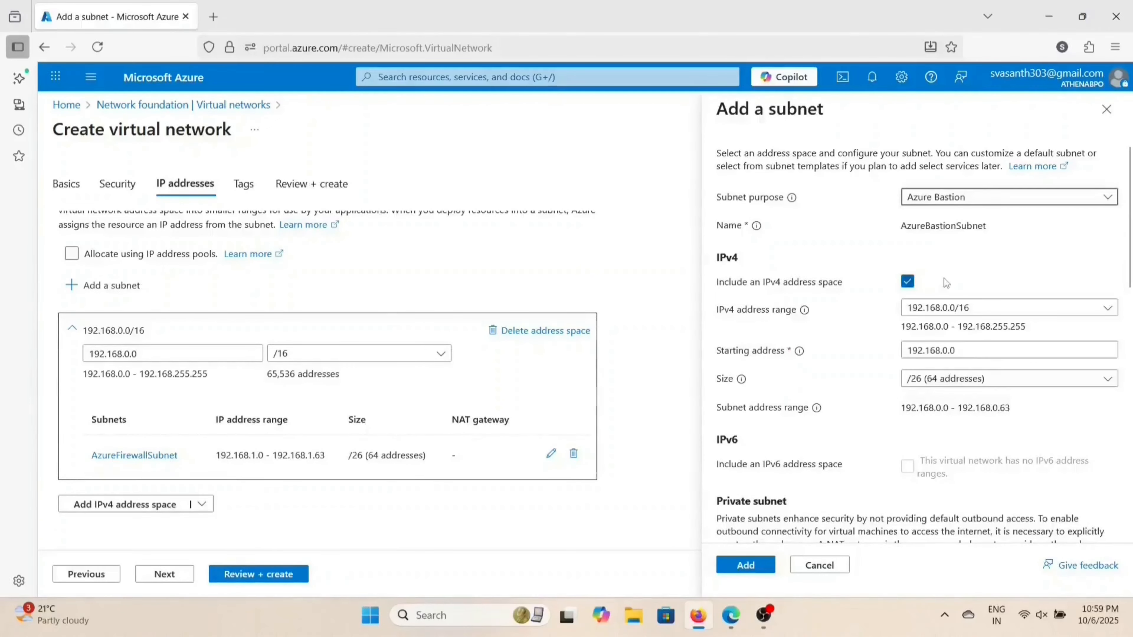
pyautogui.click(949, 350)
pyautogui.press('BackSpace')
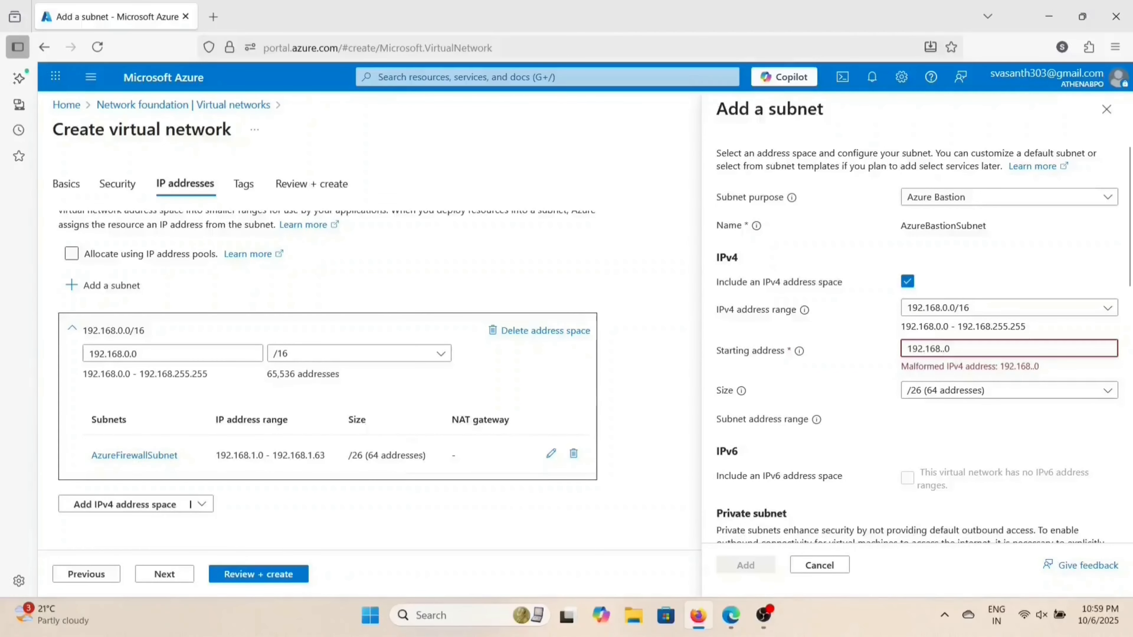
pyautogui.write('2')
pyautogui.scroll(-6, 968, 453)
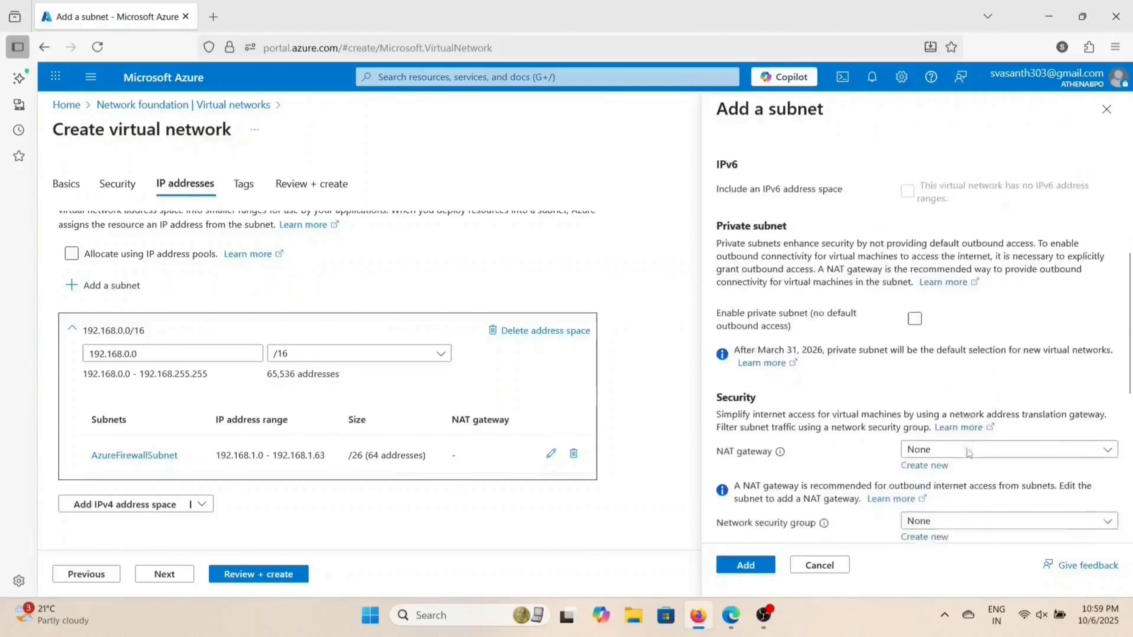
pyautogui.scroll(-5, 790, 522)
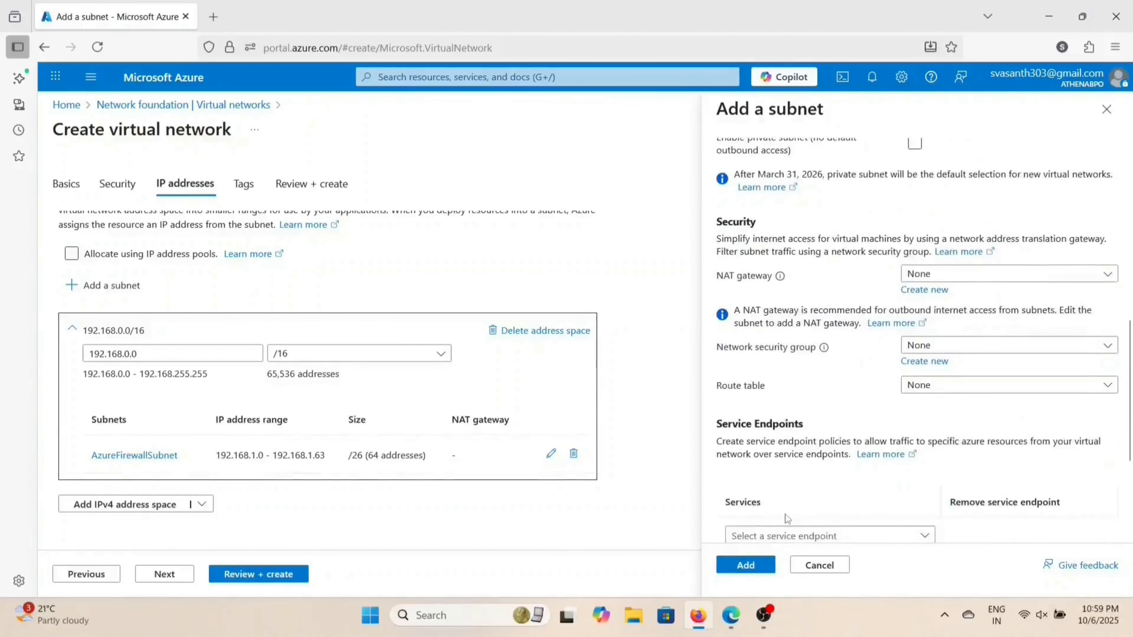
pyautogui.click(751, 567)
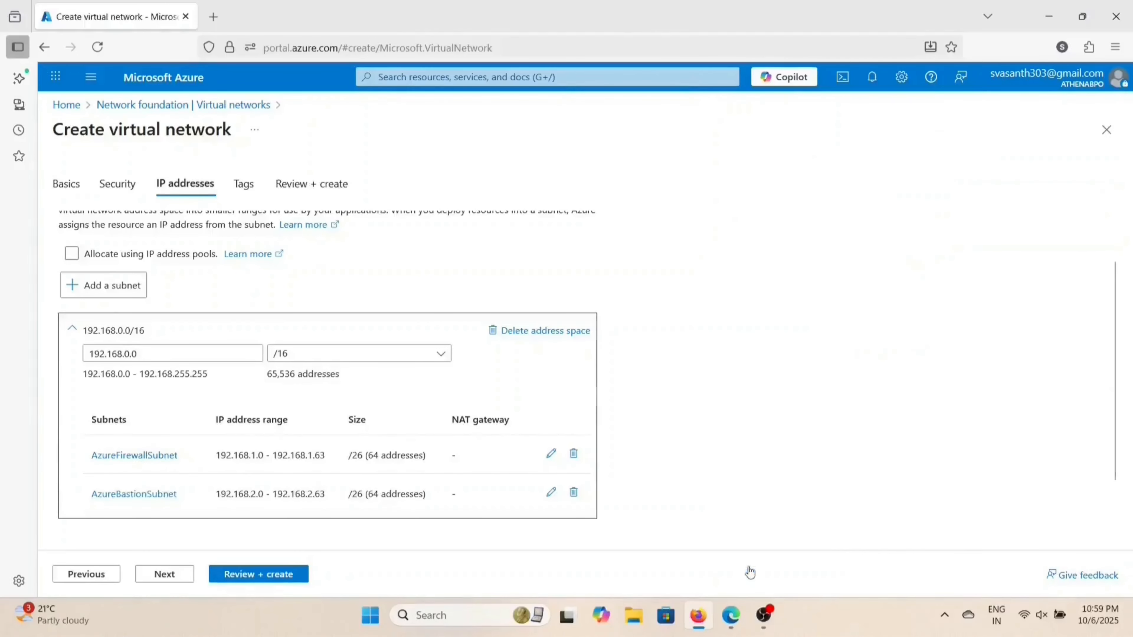
# Step: Add a subnet with the Virtual Network Gateway purpose and starting address 192.168.3.0
pyautogui.click(111, 285)
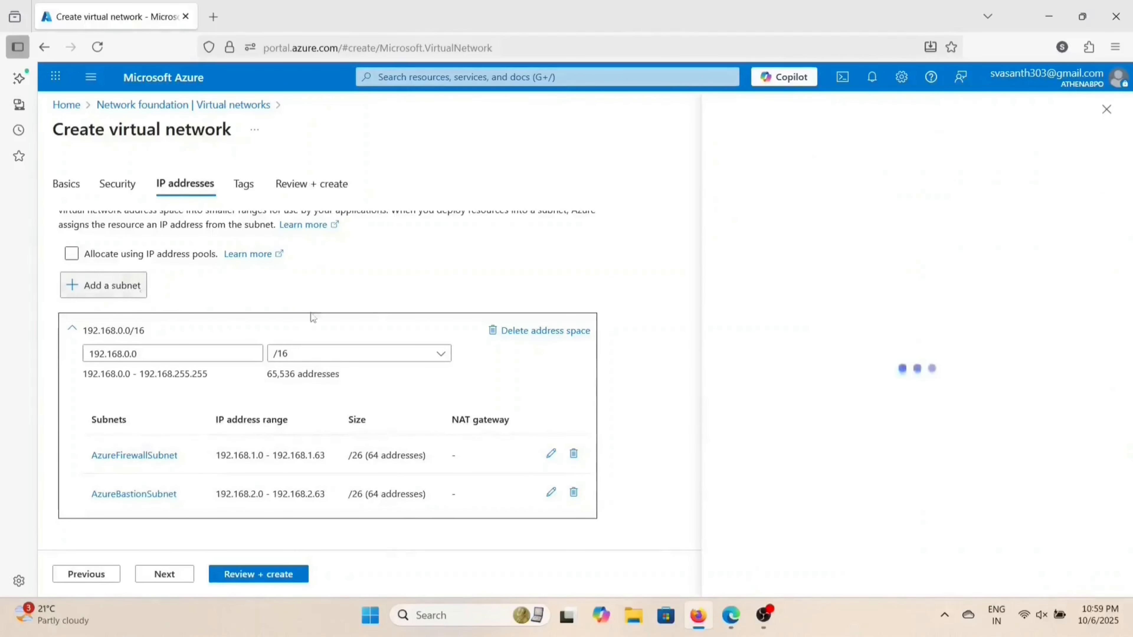
pyautogui.click(945, 199)
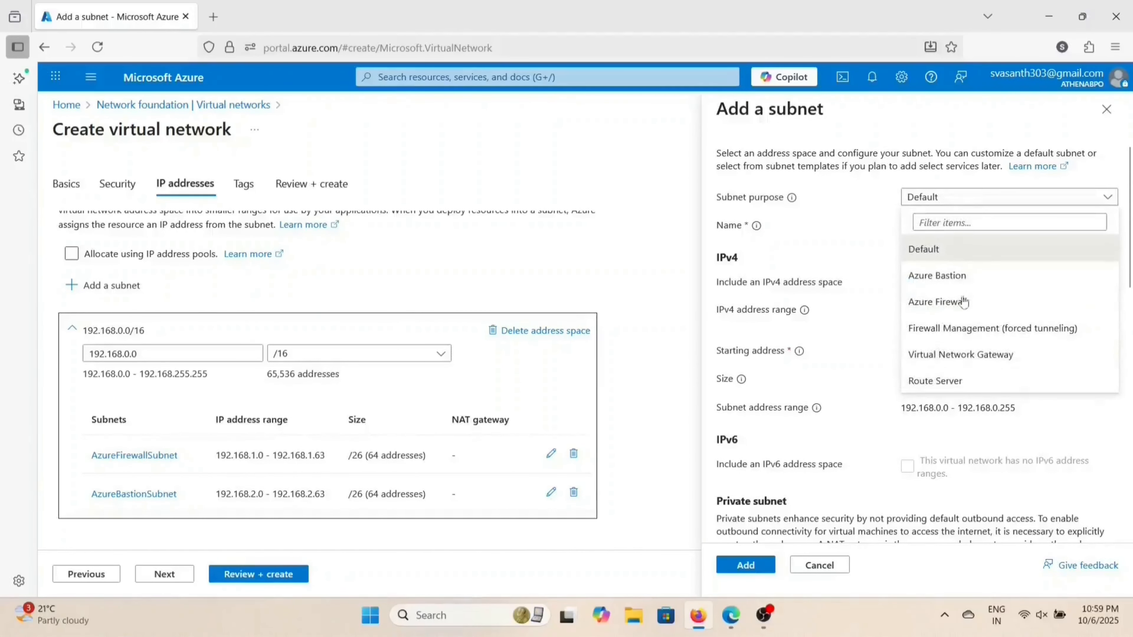
pyautogui.click(964, 353)
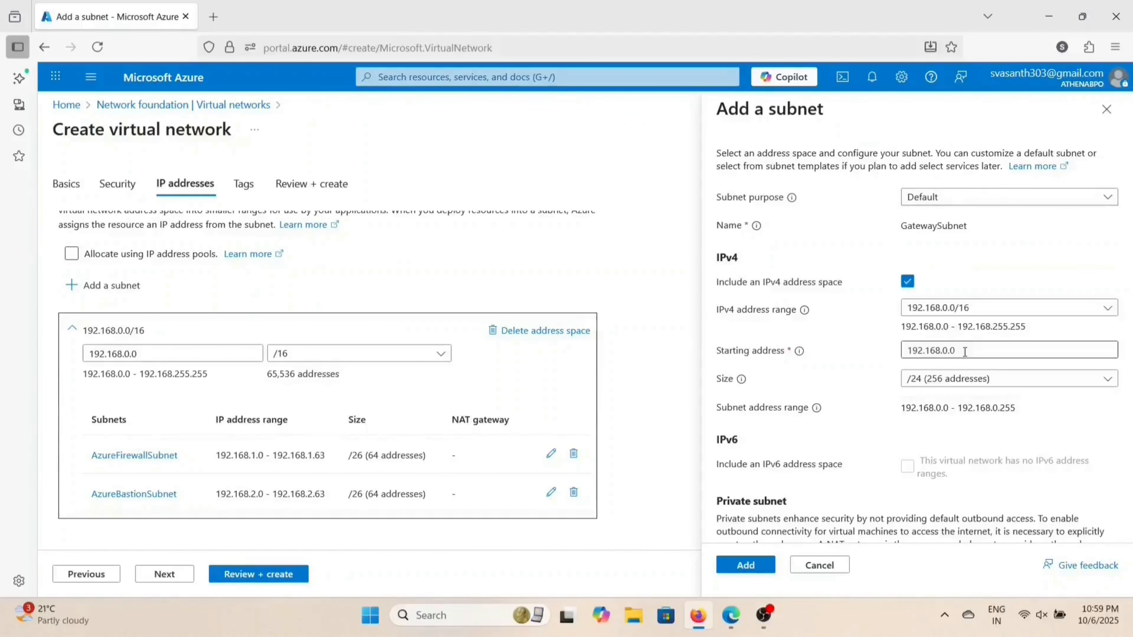
pyautogui.click(950, 350)
pyautogui.press('BackSpace')
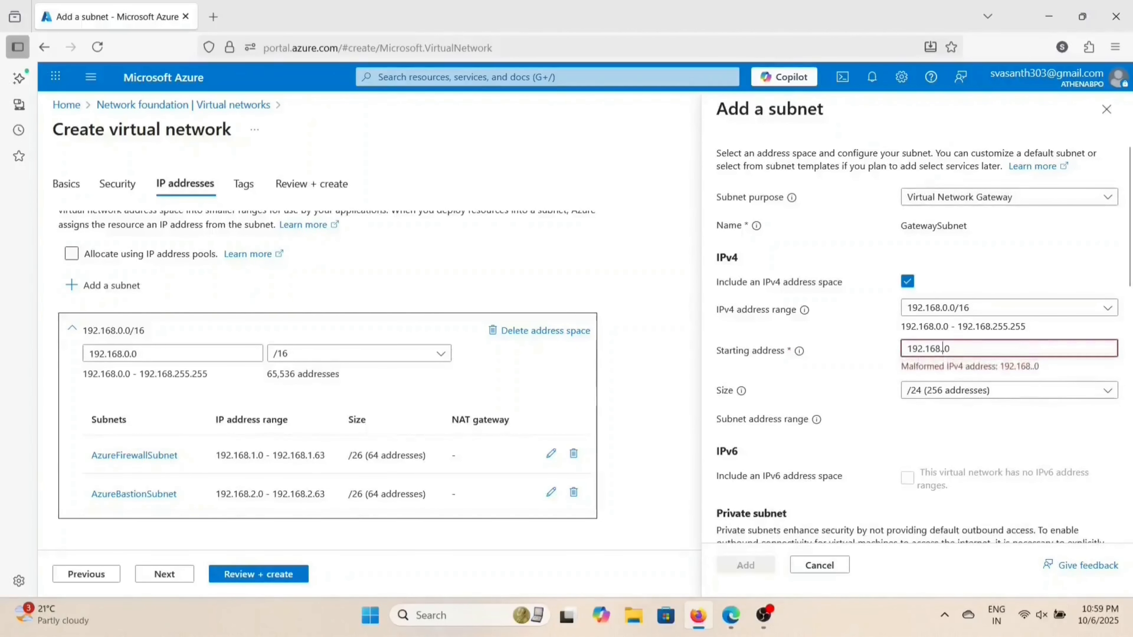
pyautogui.write('3')
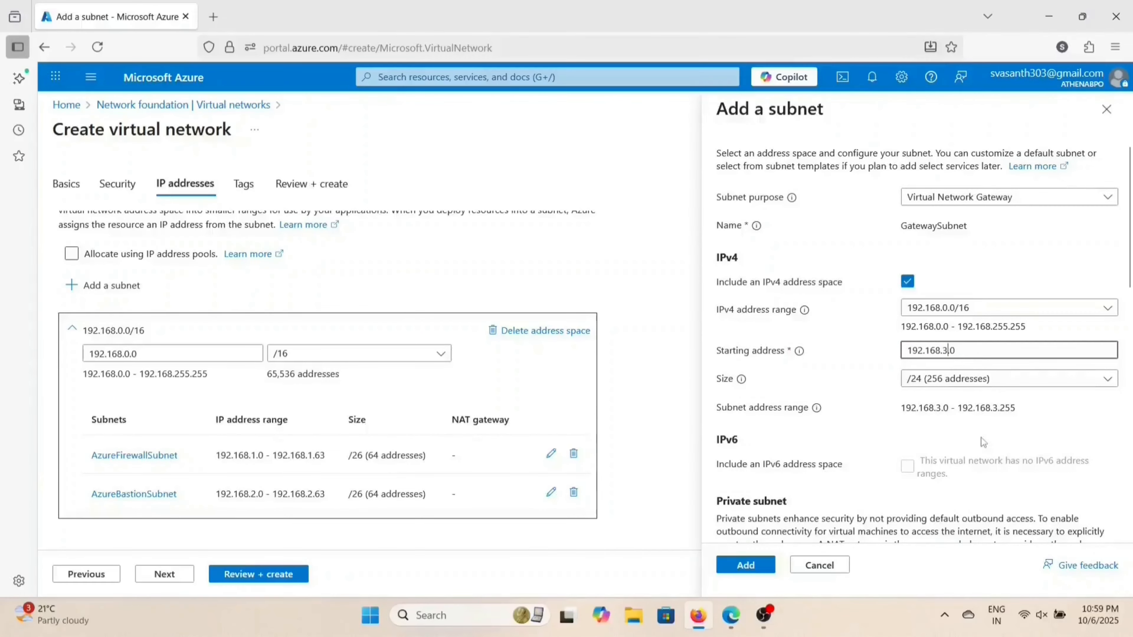
pyautogui.scroll(-4, 984, 443)
pyautogui.click(745, 565)
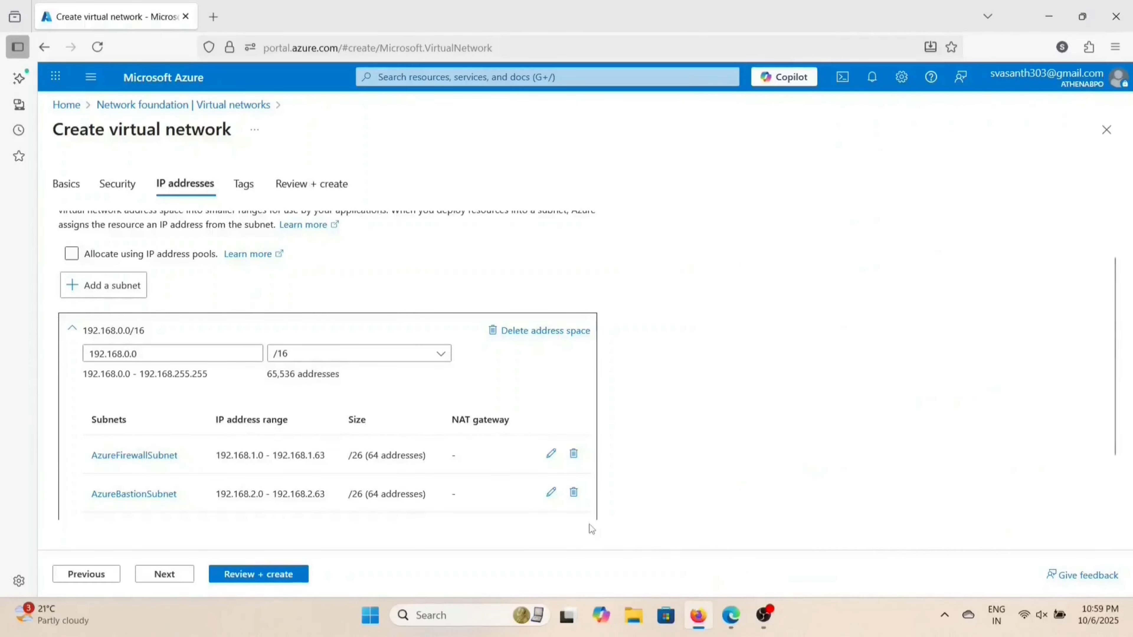
# Step: Add a subnet with the Firewall Management (forced tunneling) purpose and starting address 192.168.4.0
pyautogui.scroll(-2, 379, 432)
pyautogui.scroll(1, 123, 238)
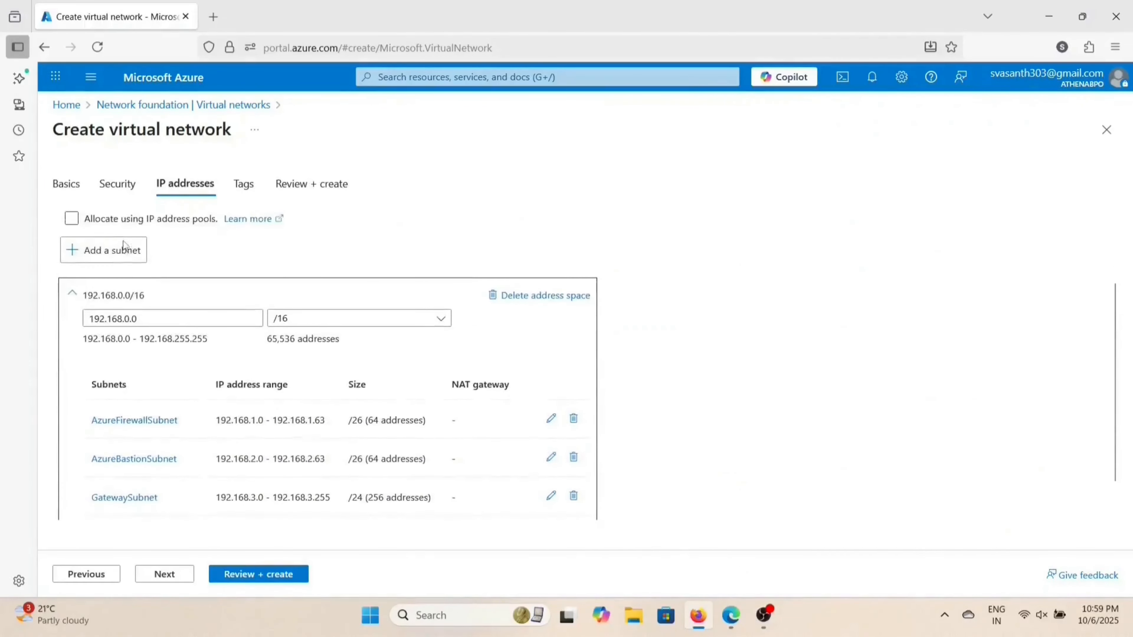
pyautogui.click(120, 249)
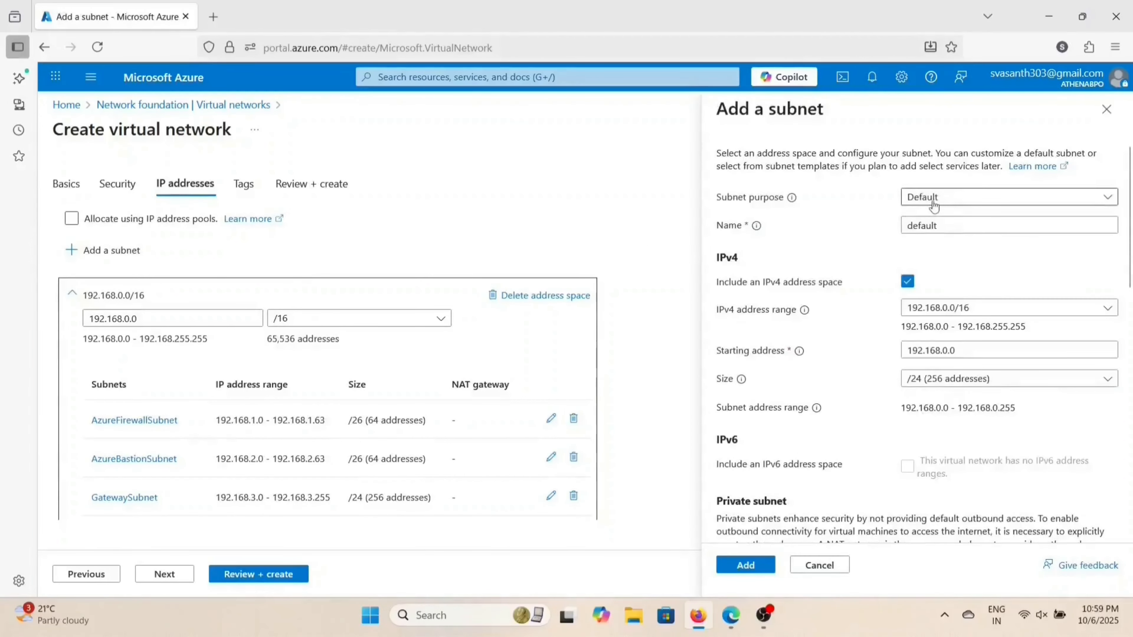
pyautogui.click(928, 198)
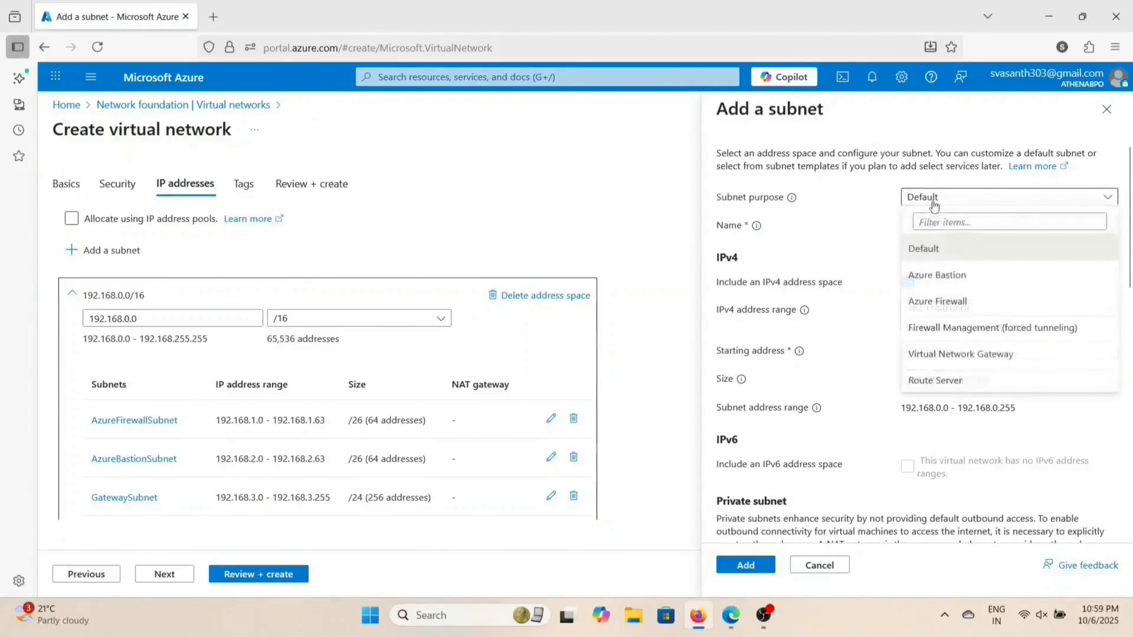
pyautogui.click(959, 329)
pyautogui.click(950, 351)
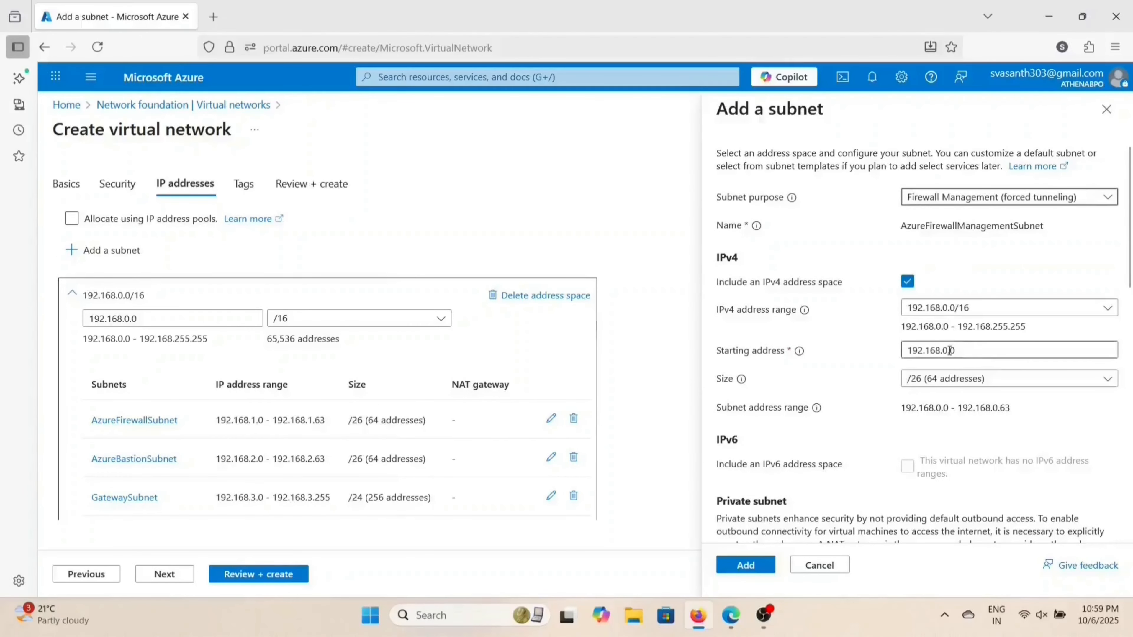
pyautogui.press('BackSpace')
pyautogui.press('BackSpace')
pyautogui.press('BackSpace')
pyautogui.write('4.0')
pyautogui.scroll(-3, 917, 340)
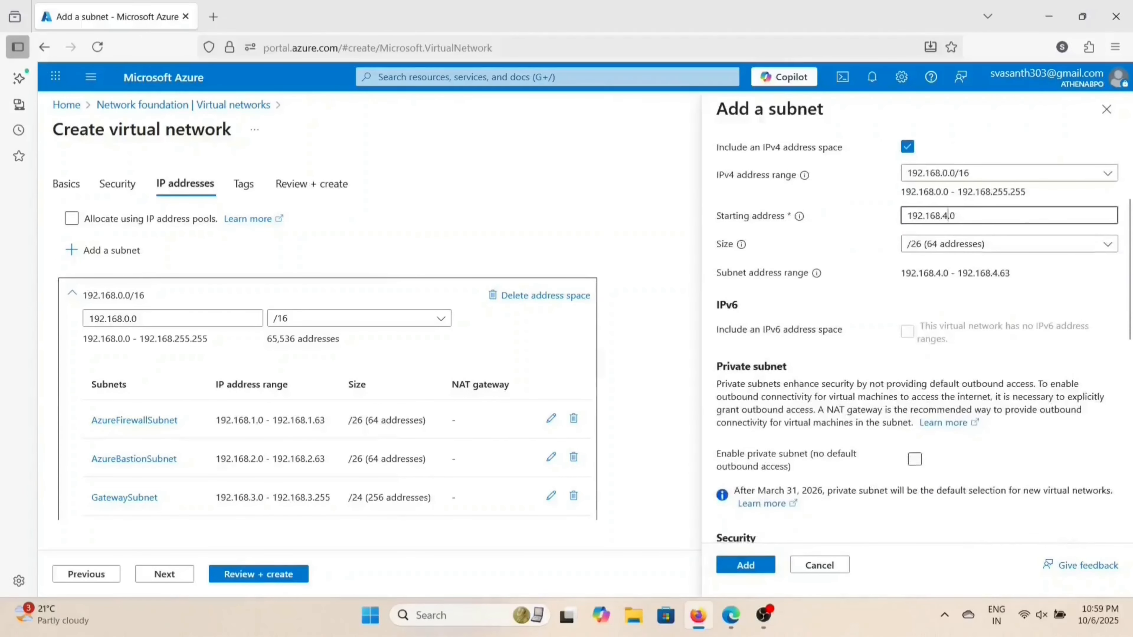
pyautogui.click(753, 565)
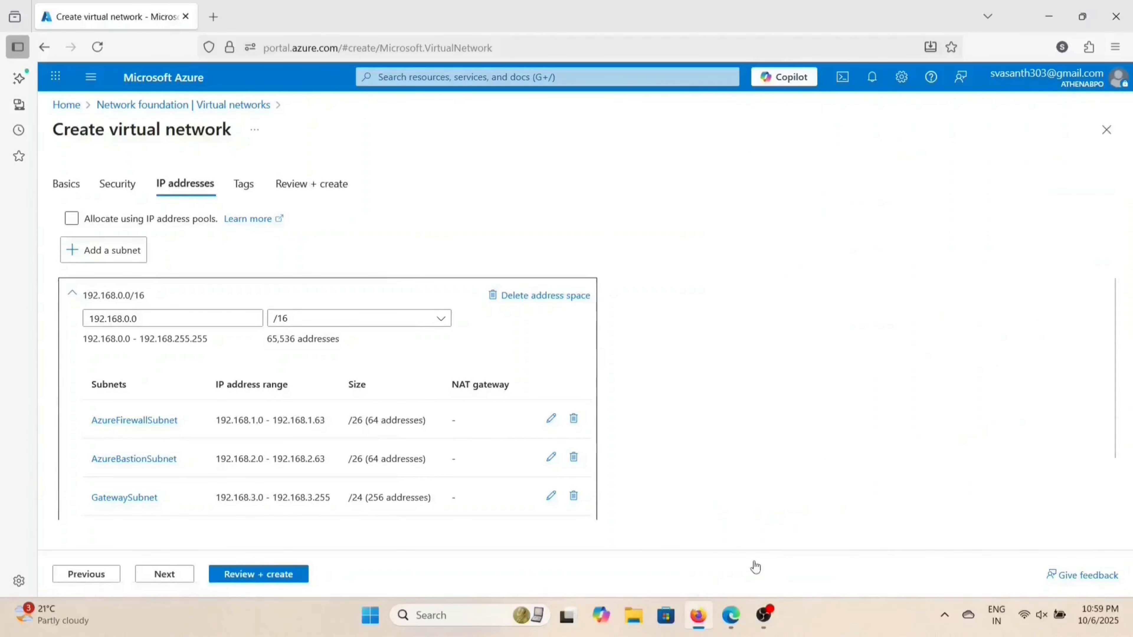
# Step: Check the subnet list and the validated configuration of Core-hub-vnet, and deploy the virtual network
pyautogui.scroll(-2, 733, 441)
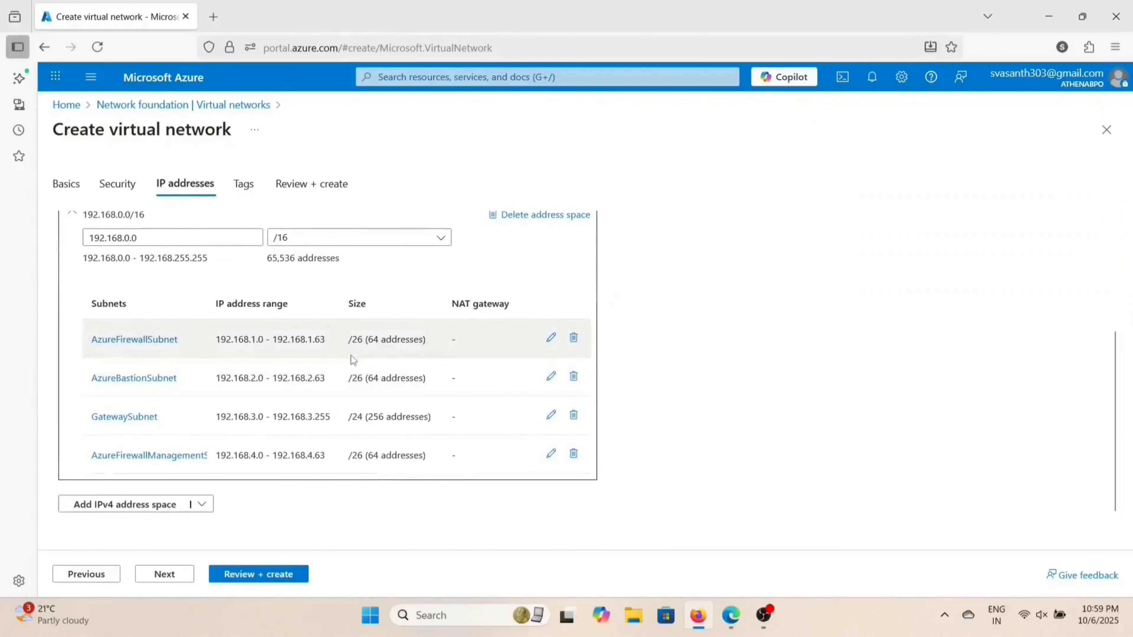
pyautogui.scroll(4, 308, 271)
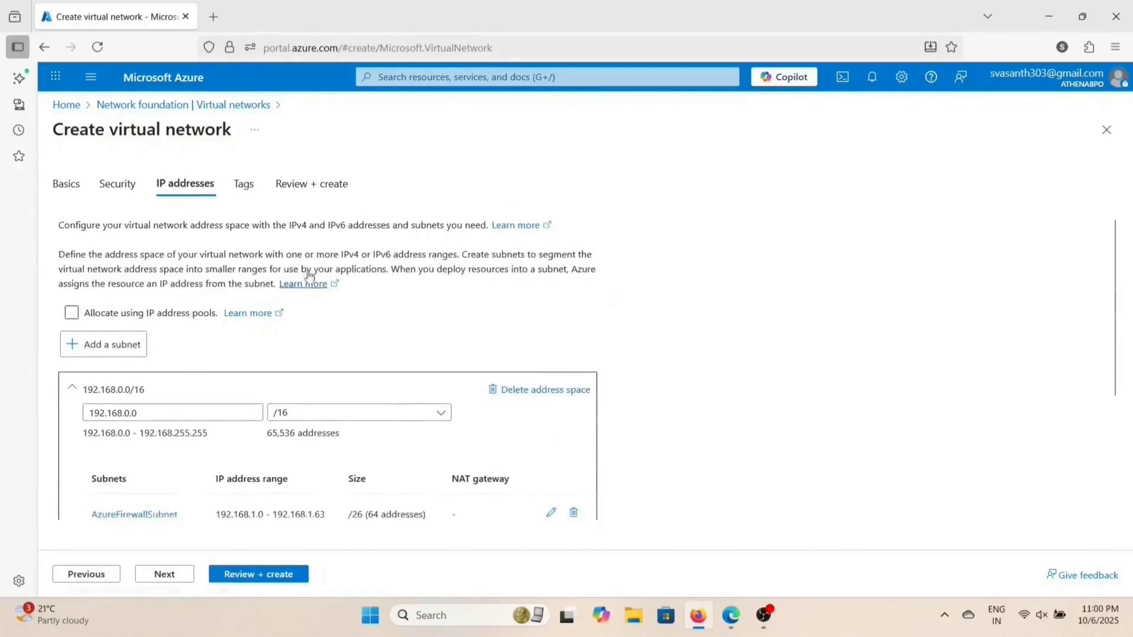
pyautogui.scroll(-4, 309, 275)
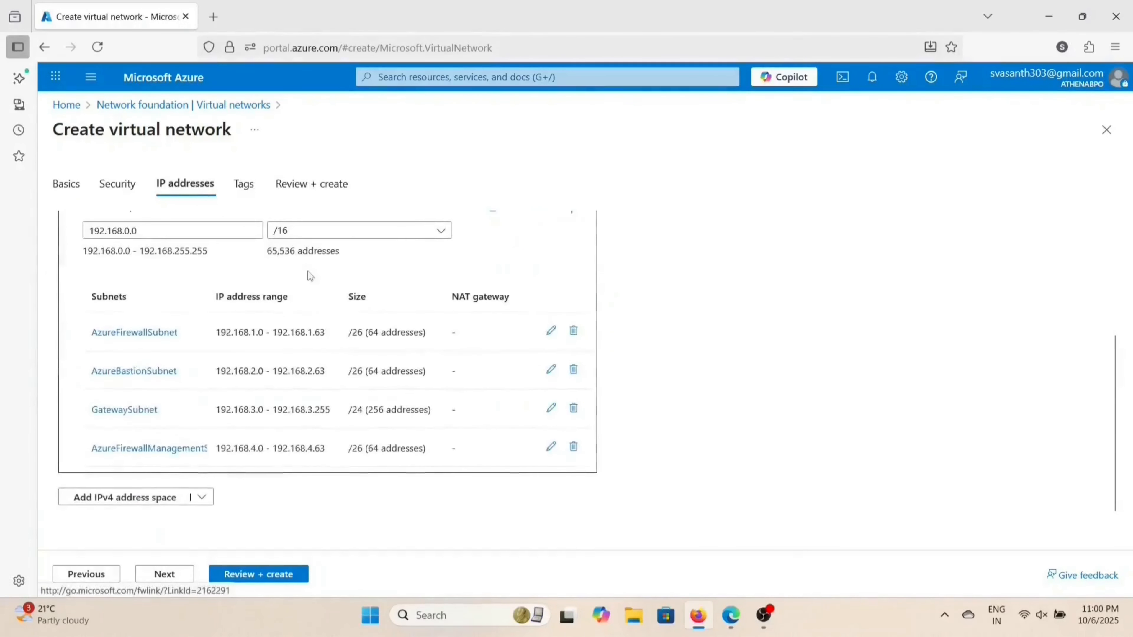
pyautogui.click(257, 574)
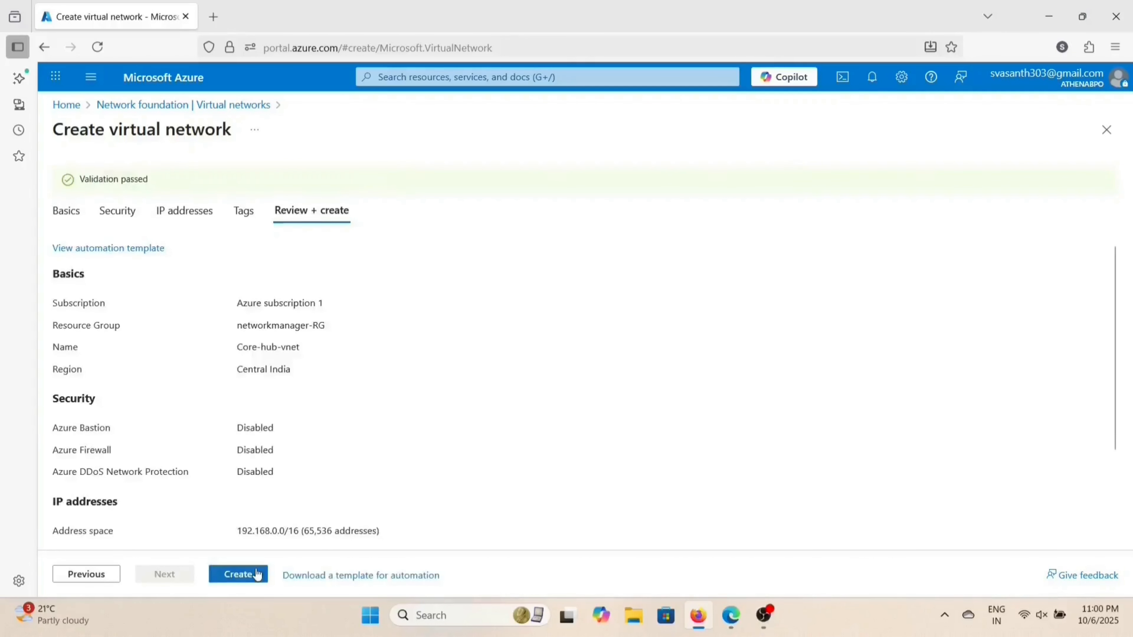
pyautogui.scroll(-3, 348, 447)
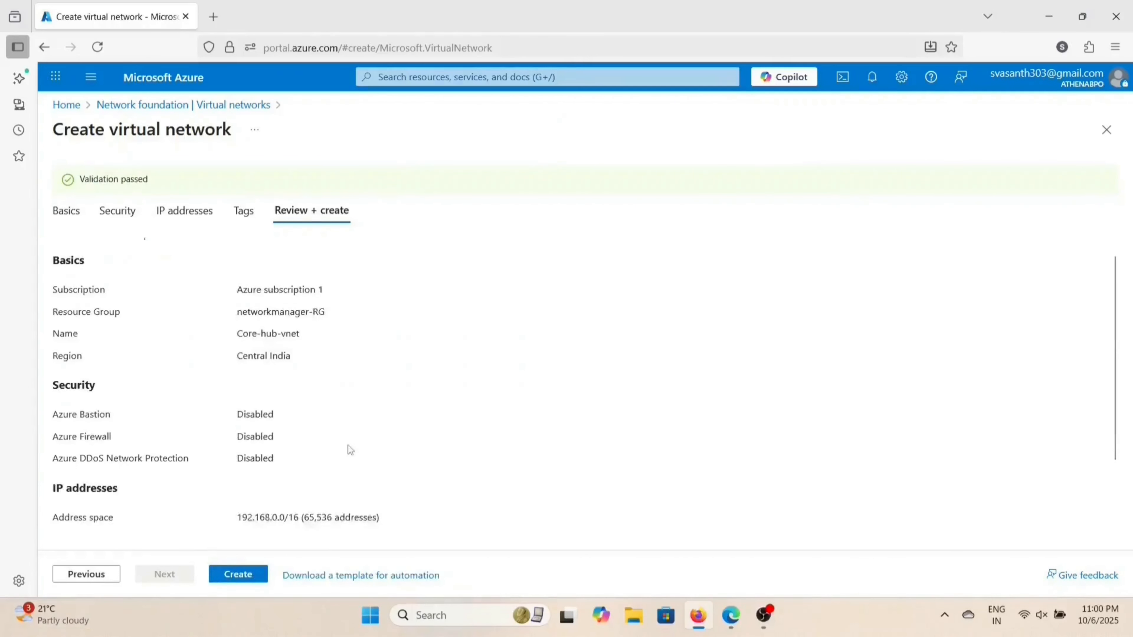
pyautogui.click(236, 579)
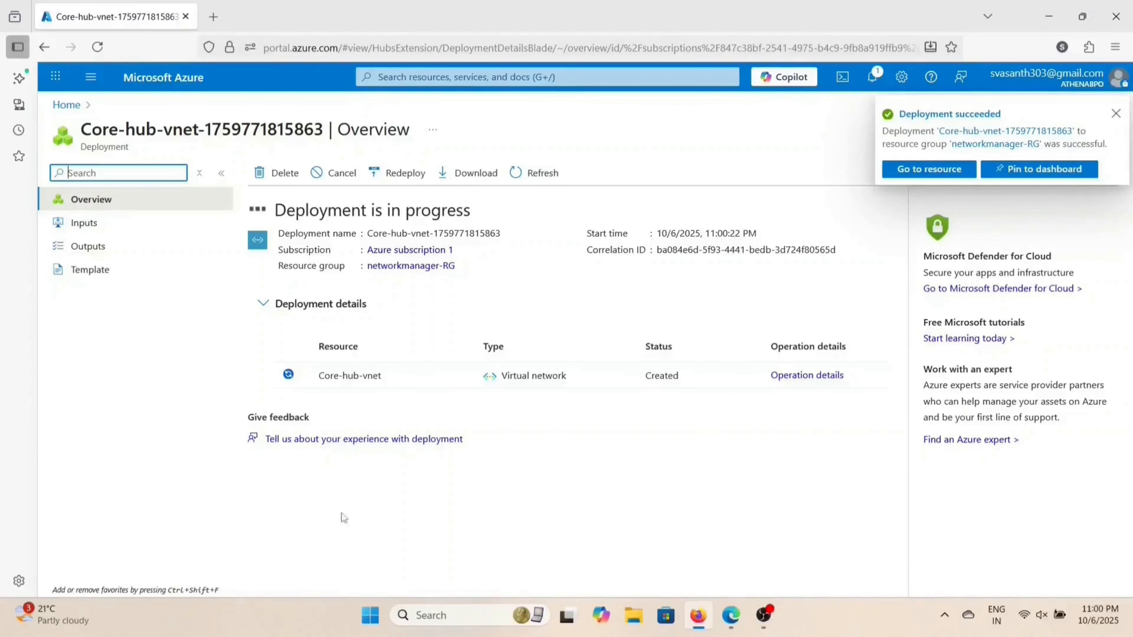
# Step: Start a new virtual network named prod1-spoke-vnet in the (Asia Pacific) Central India region
pyautogui.click(417, 77)
pyautogui.click(405, 312)
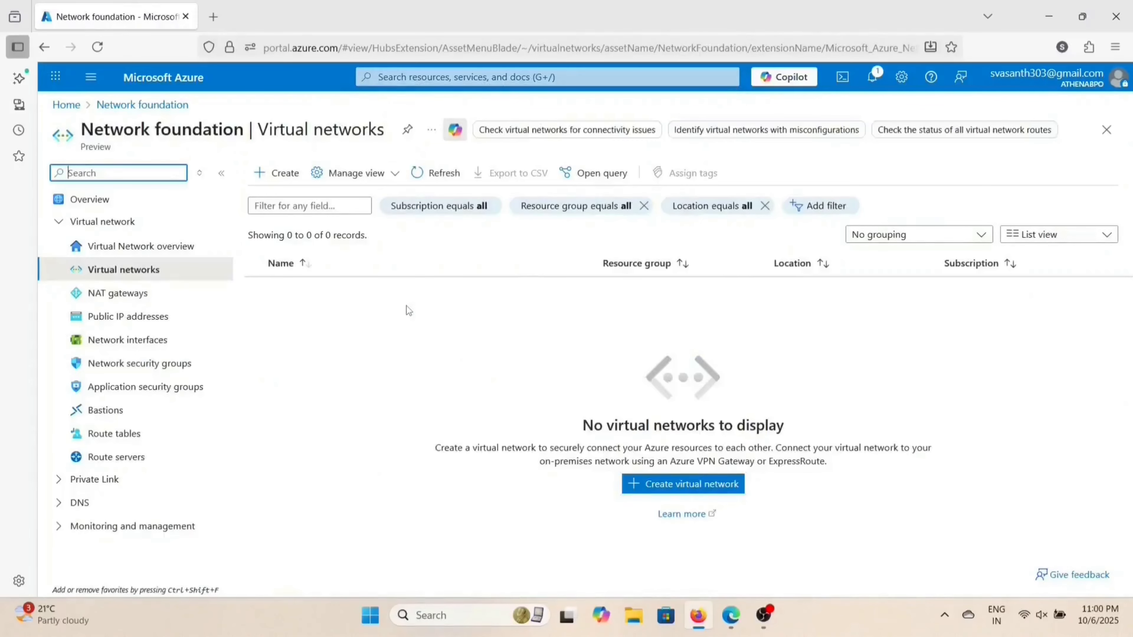
pyautogui.click(274, 173)
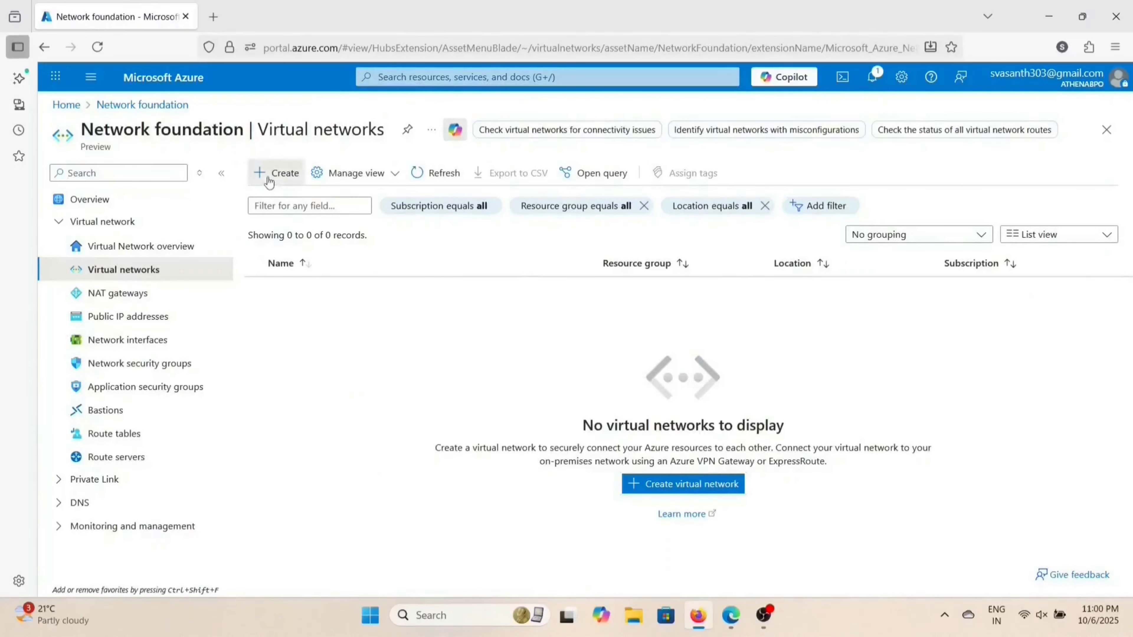
pyautogui.scroll(-1, 390, 377)
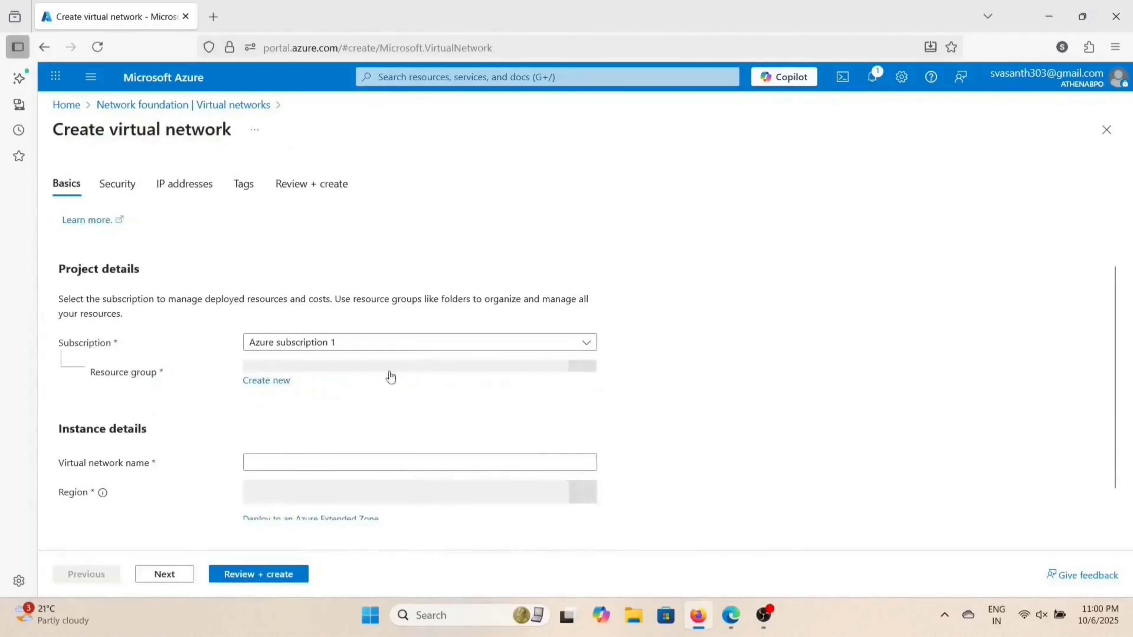
pyautogui.scroll(-1, 403, 379)
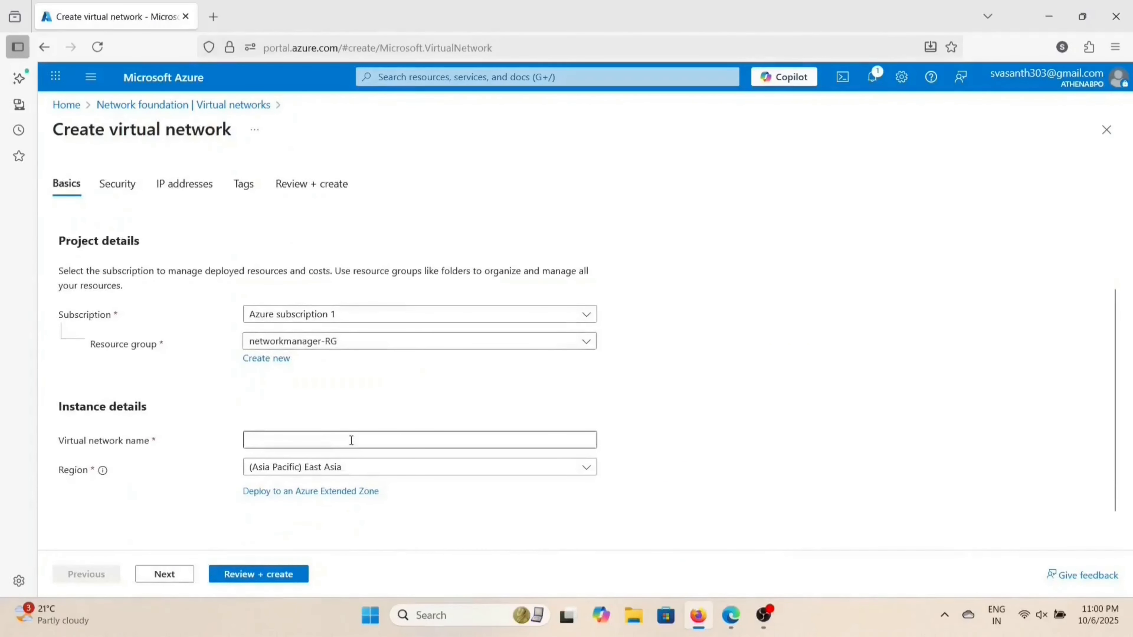
pyautogui.click(370, 469)
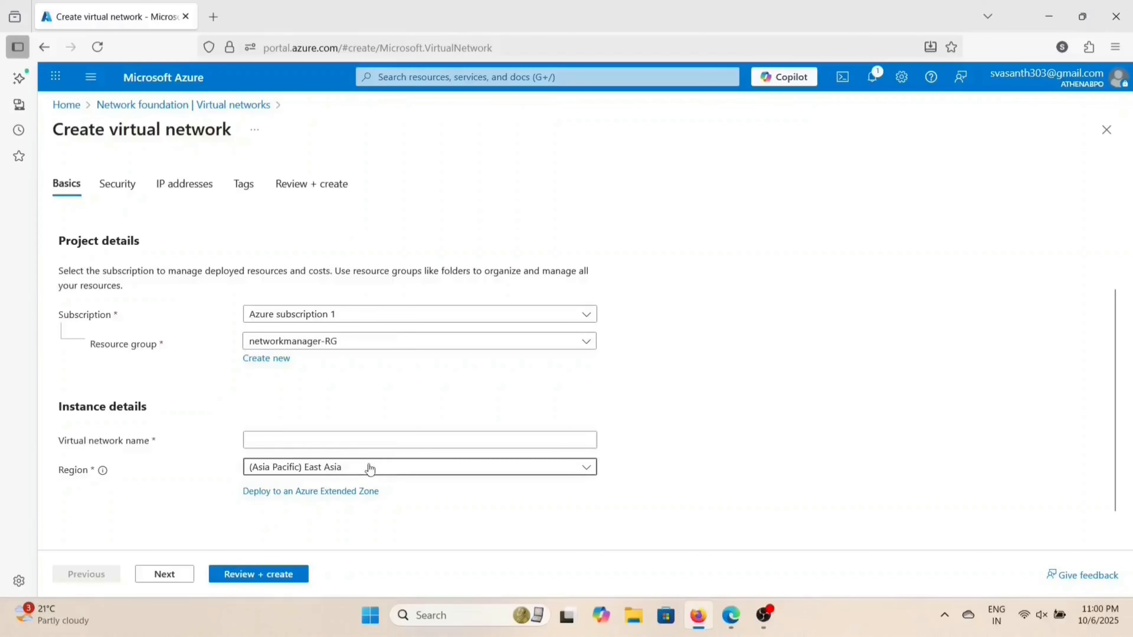
pyautogui.click(685, 349)
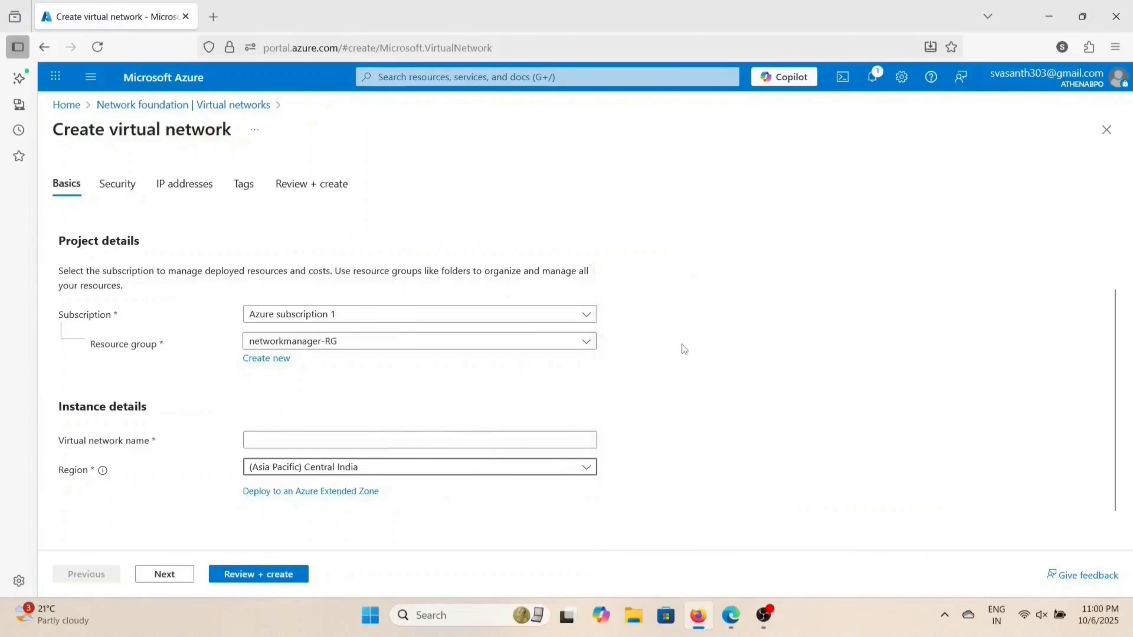
pyautogui.click(404, 438)
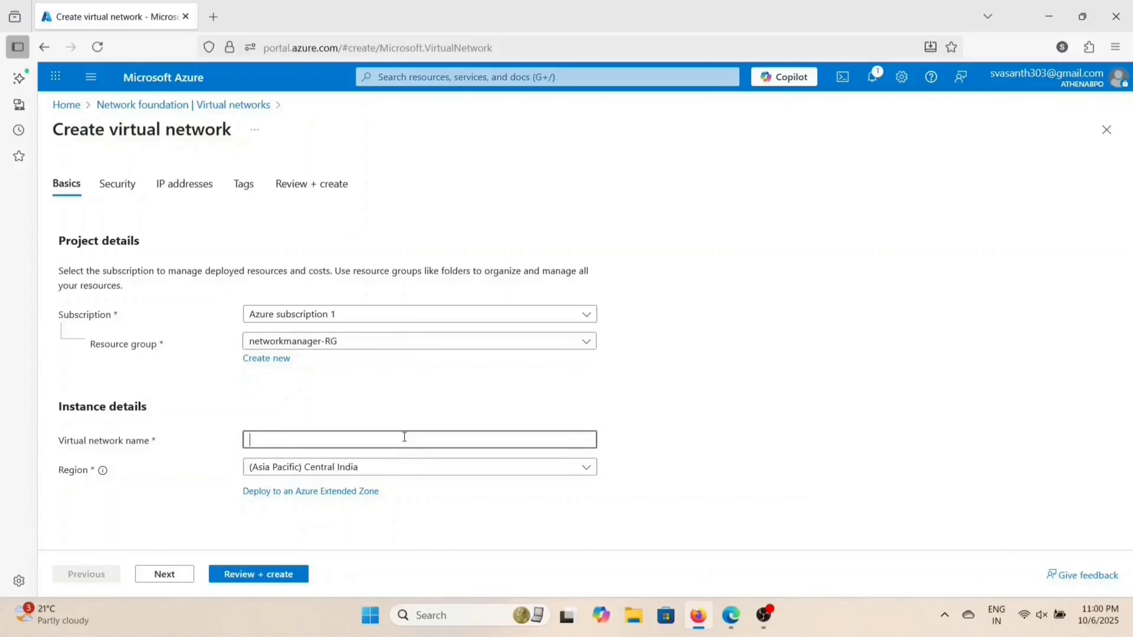
pyautogui.write('prod1-spoke-vnet')
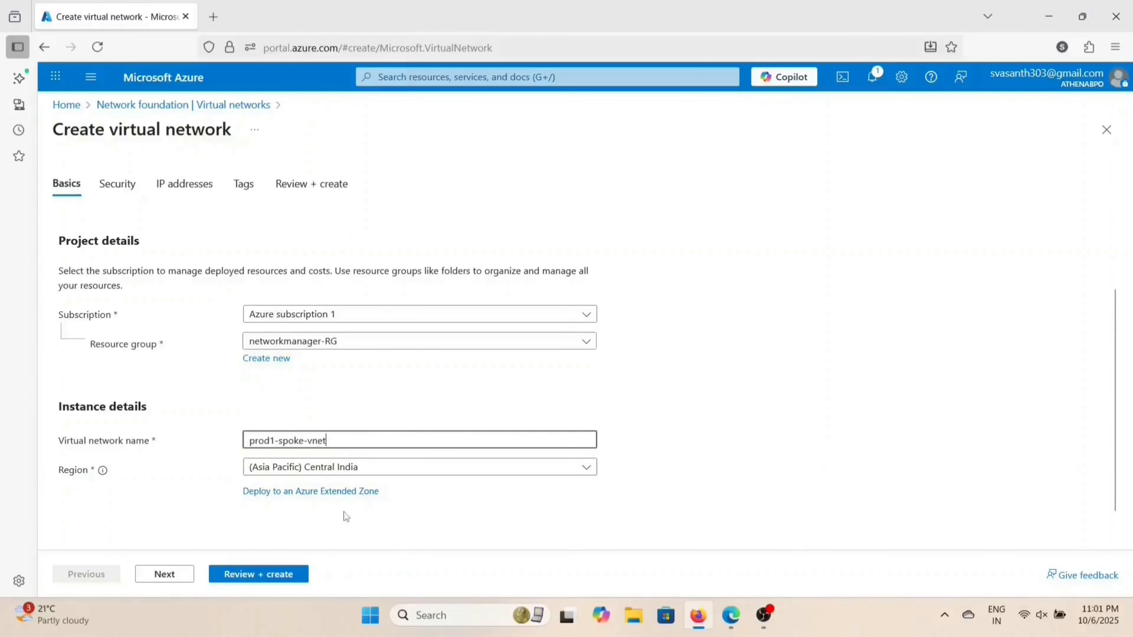
# Step: Set the IPv4 address space of prod1-spoke-vnet to 10.1.0.0/16
pyautogui.click(182, 184)
pyautogui.scroll(-2, 187, 309)
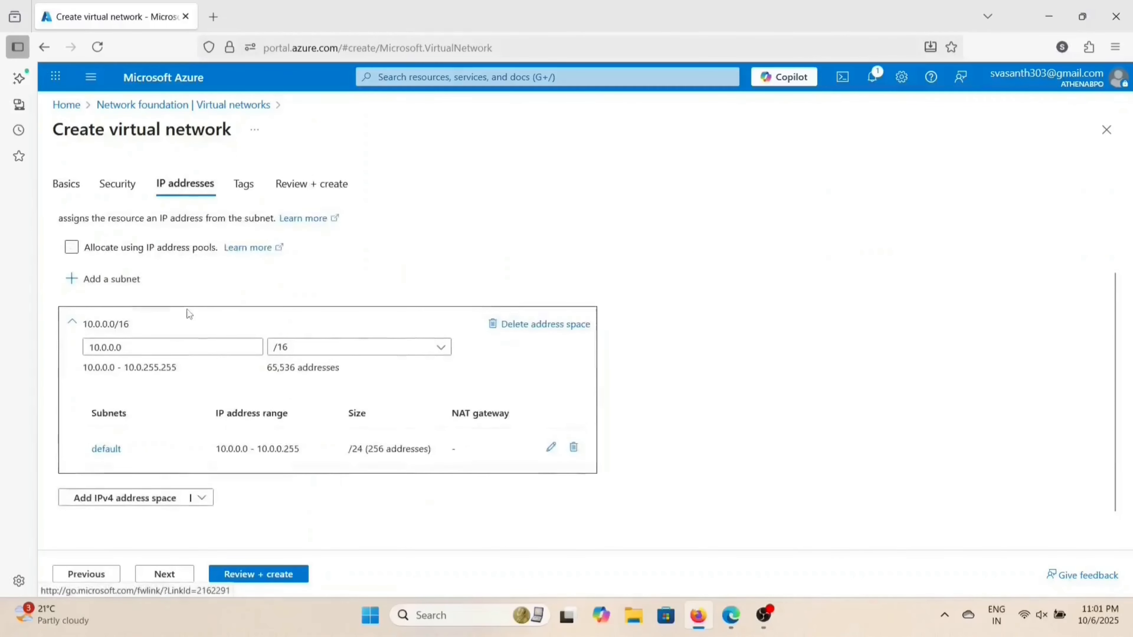
pyautogui.click(107, 353)
pyautogui.press('BackSpace')
pyautogui.write('1')
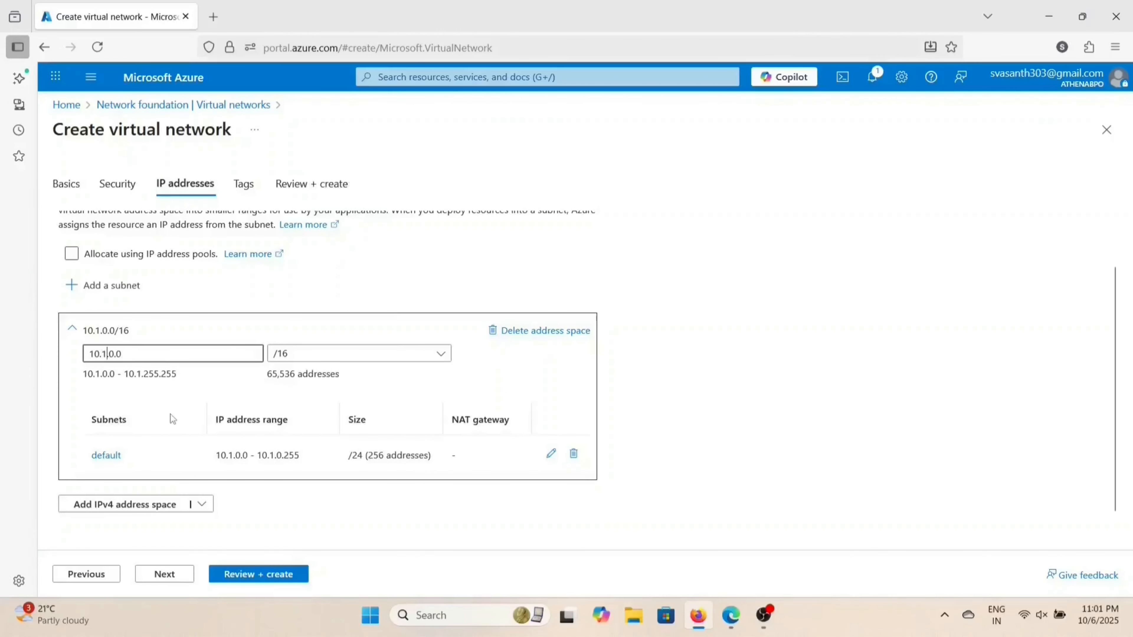
# Step: Rename the default subnet of prod1-spoke-vnet to App-subnet
pyautogui.click(551, 454)
pyautogui.click(947, 224)
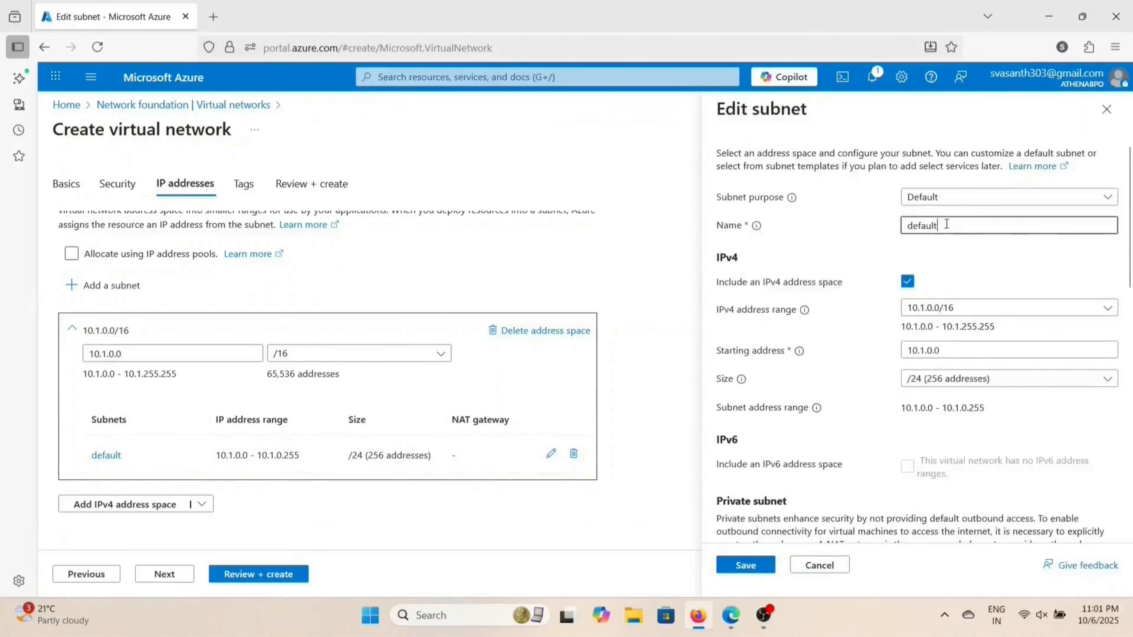
pyautogui.press('BackSpace')
pyautogui.press('BackSpace')
pyautogui.press('BackSpace')
pyautogui.press('BackSpace')
pyautogui.press('BackSpace')
pyautogui.press('BackSpace')
pyautogui.press('BackSpace')
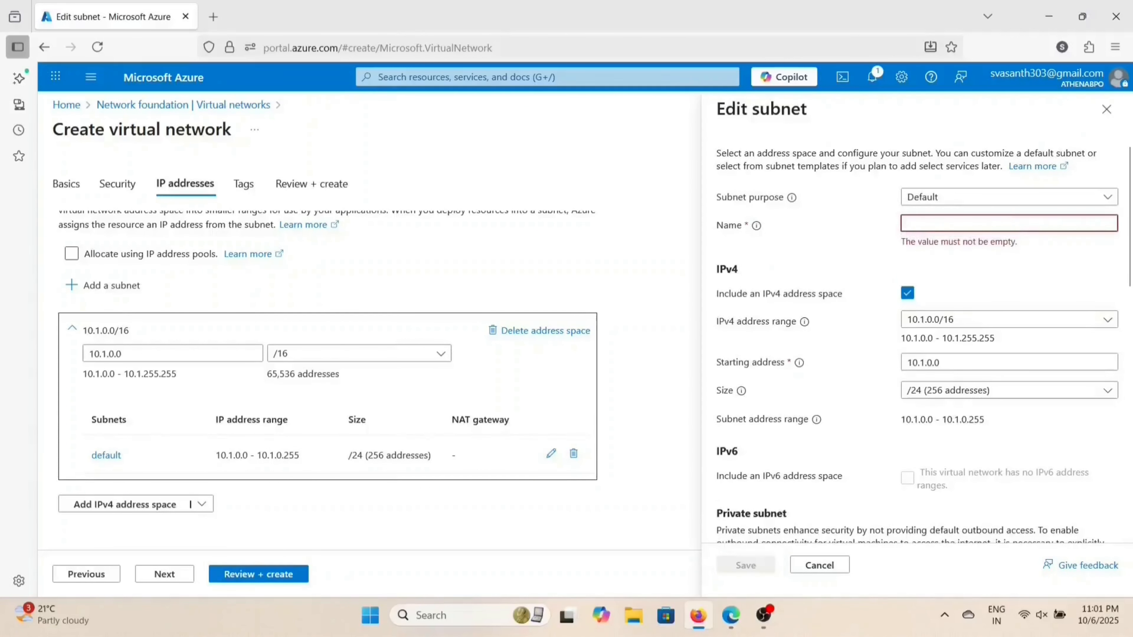
pyautogui.write('App')
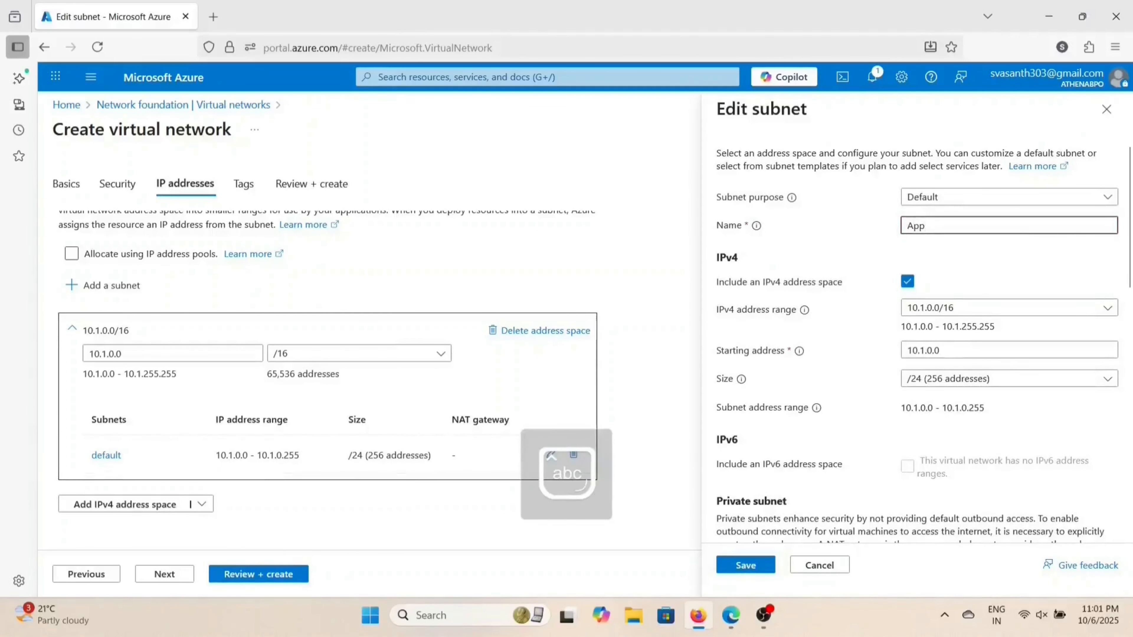
pyautogui.write('-subnet')
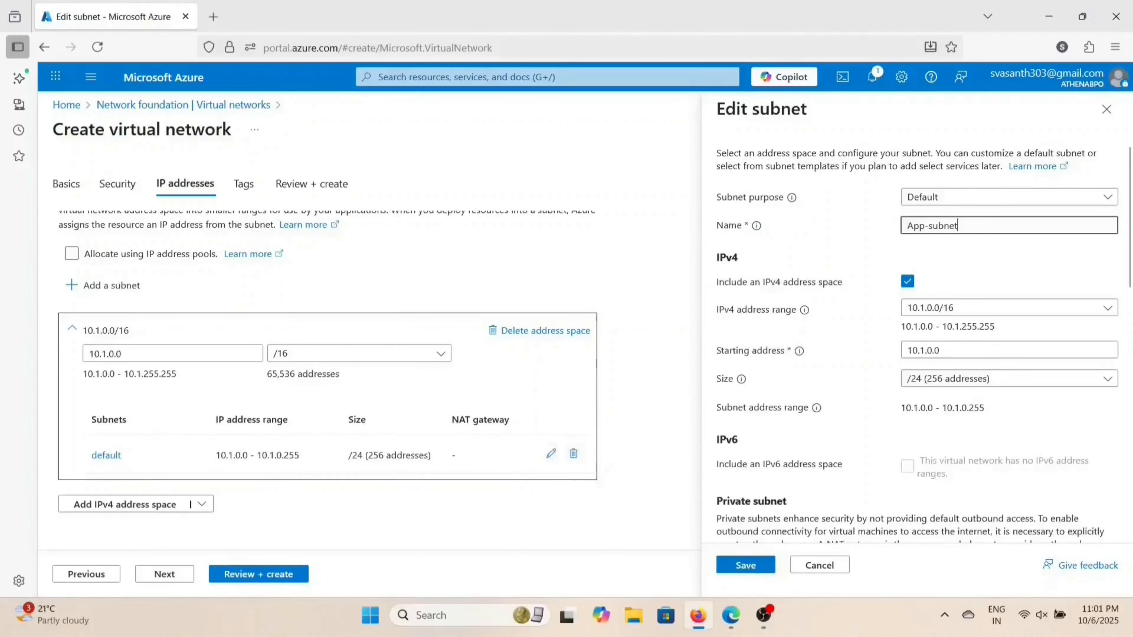
# Step: Create a network security group named nsg-prod1 and assign it to App-subnet
pyautogui.scroll(-3, 983, 393)
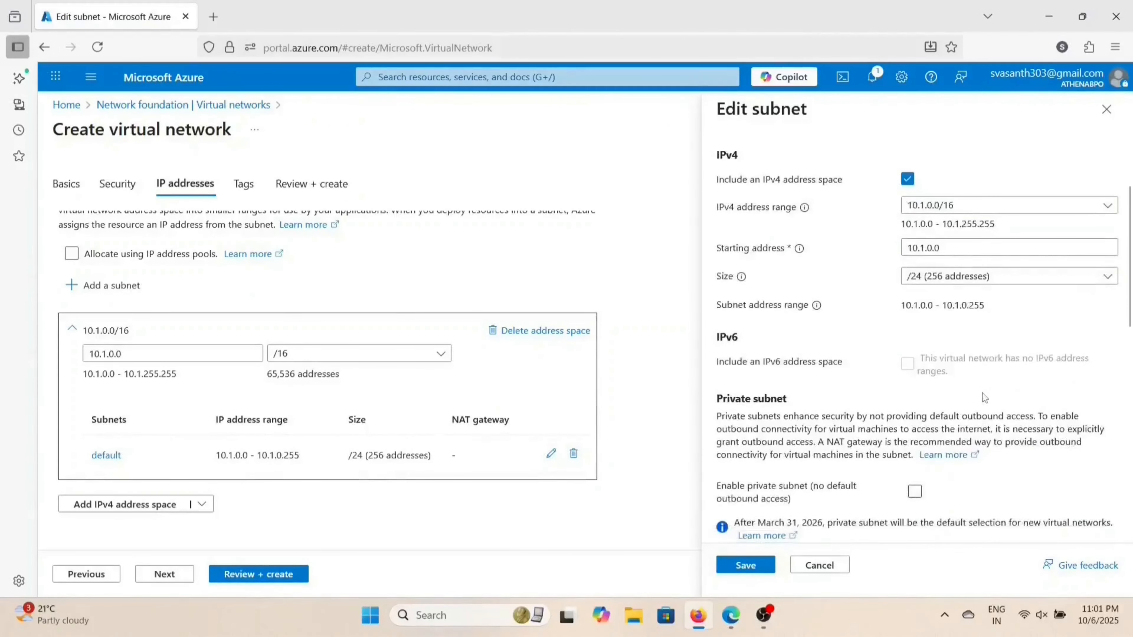
pyautogui.scroll(-6, 983, 393)
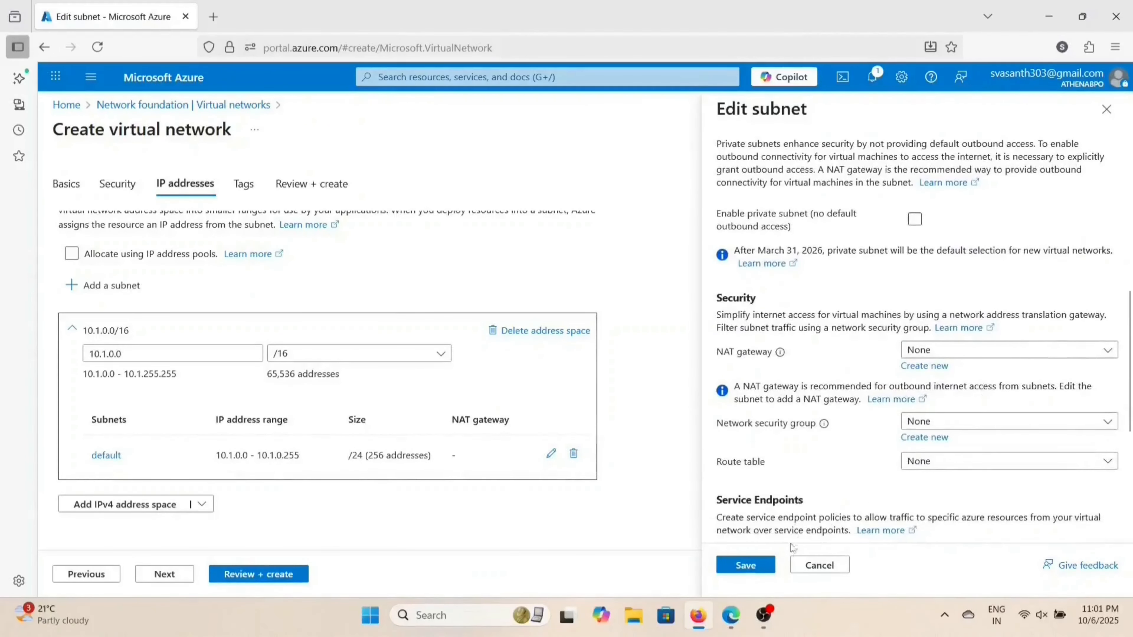
pyautogui.scroll(-1, 841, 461)
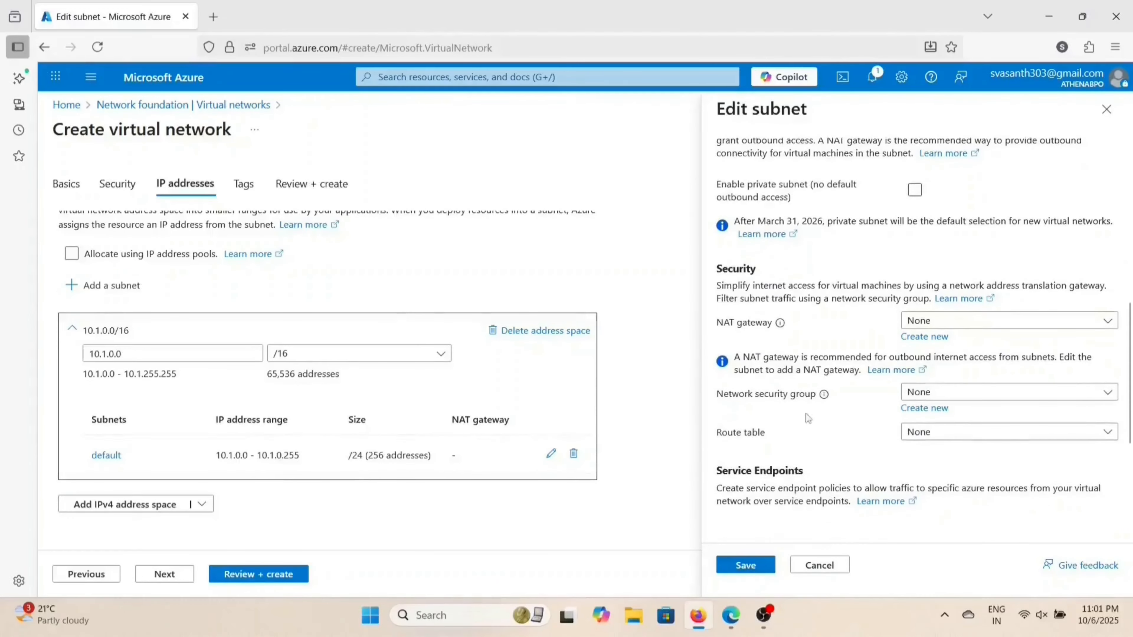
pyautogui.click(936, 410)
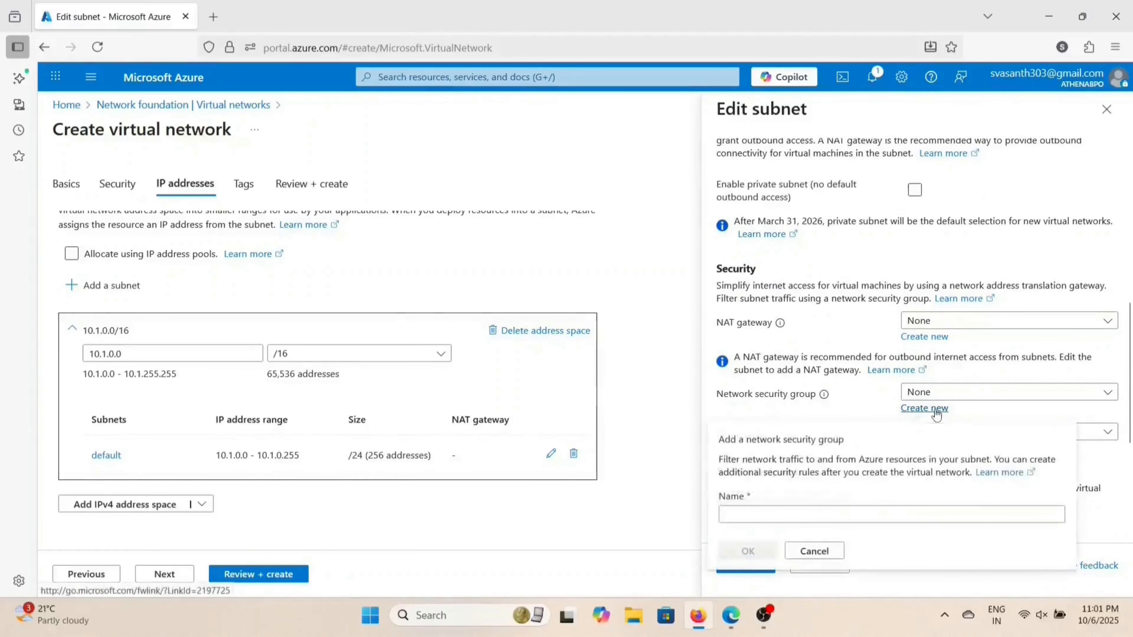
pyautogui.write('nsg-')
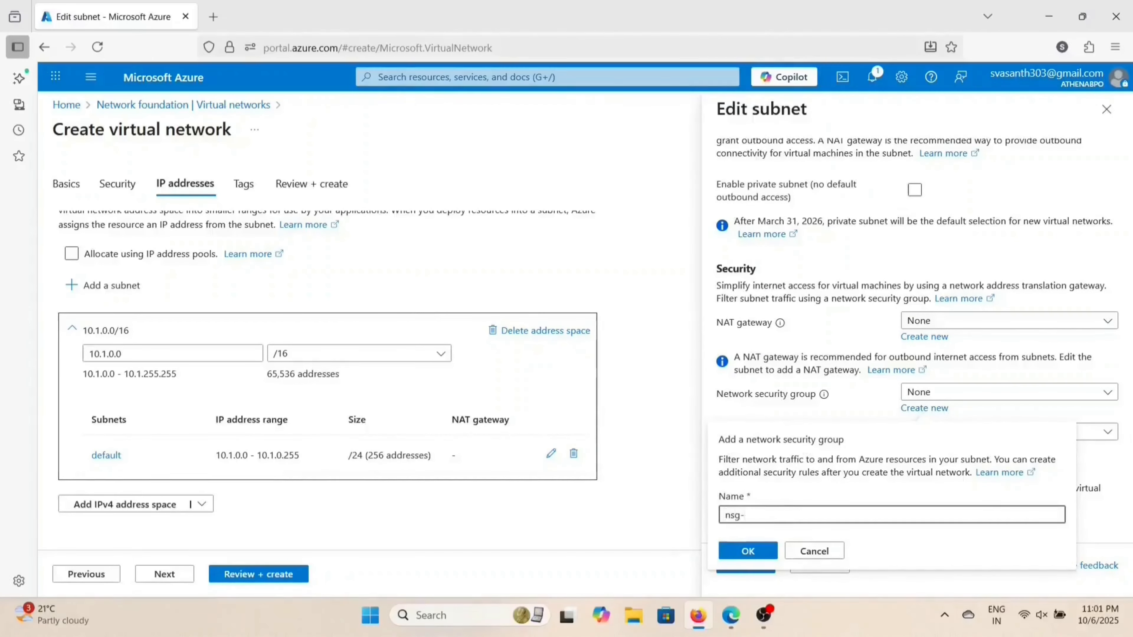
pyautogui.write('prod1')
pyautogui.click(748, 551)
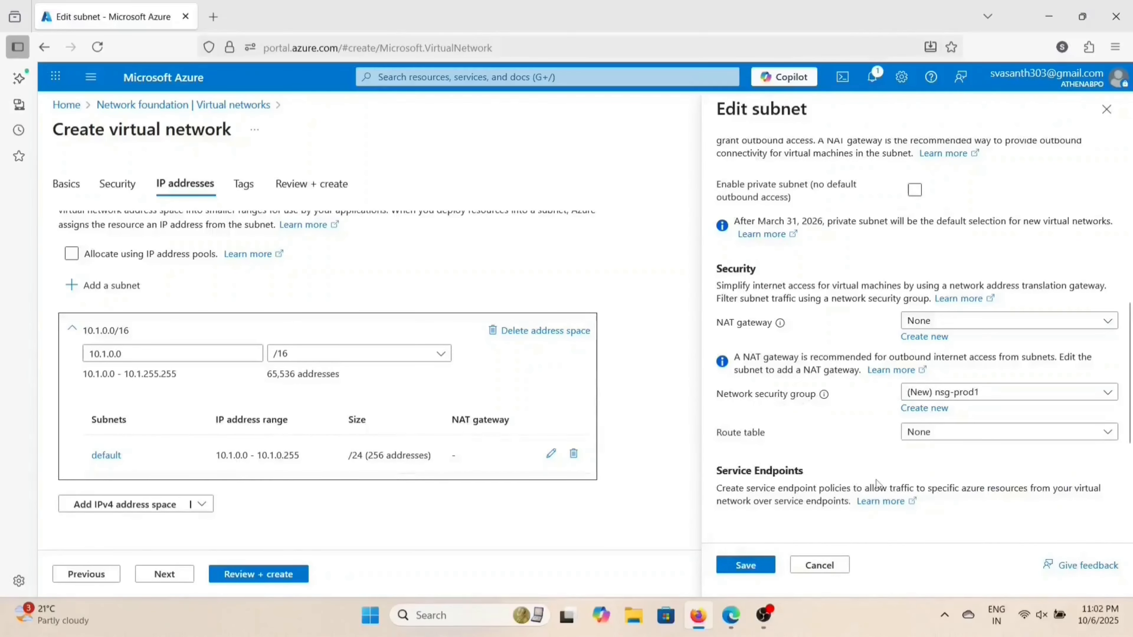
# Step: Save the App-subnet settings, then validate and deploy prod1-spoke-vnet
pyautogui.scroll(-5, 877, 481)
pyautogui.click(745, 564)
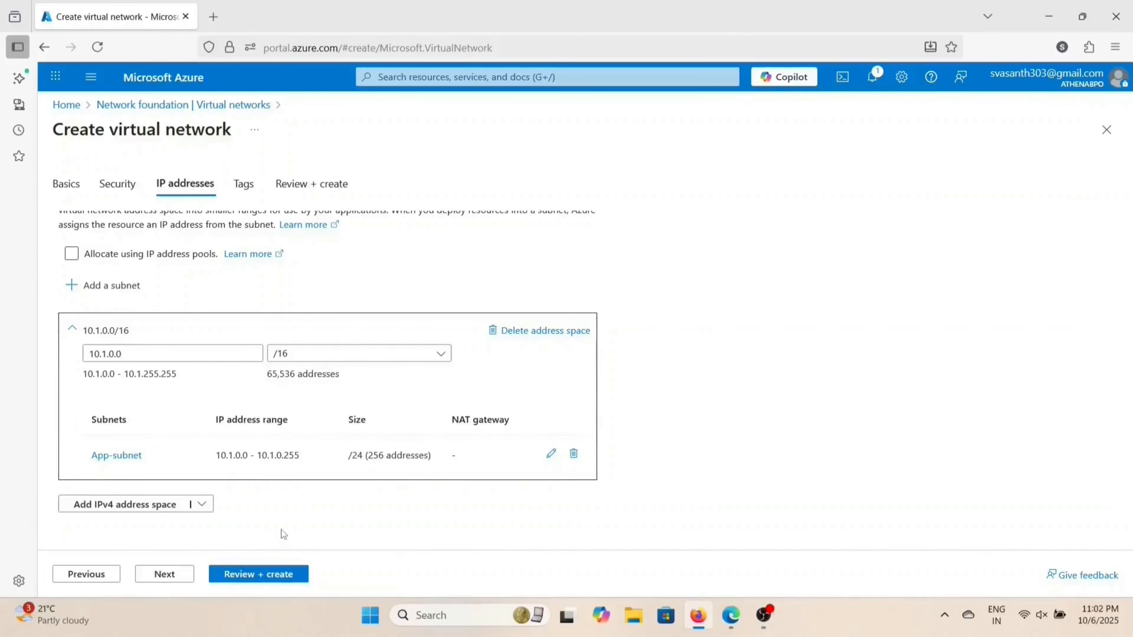
pyautogui.click(269, 577)
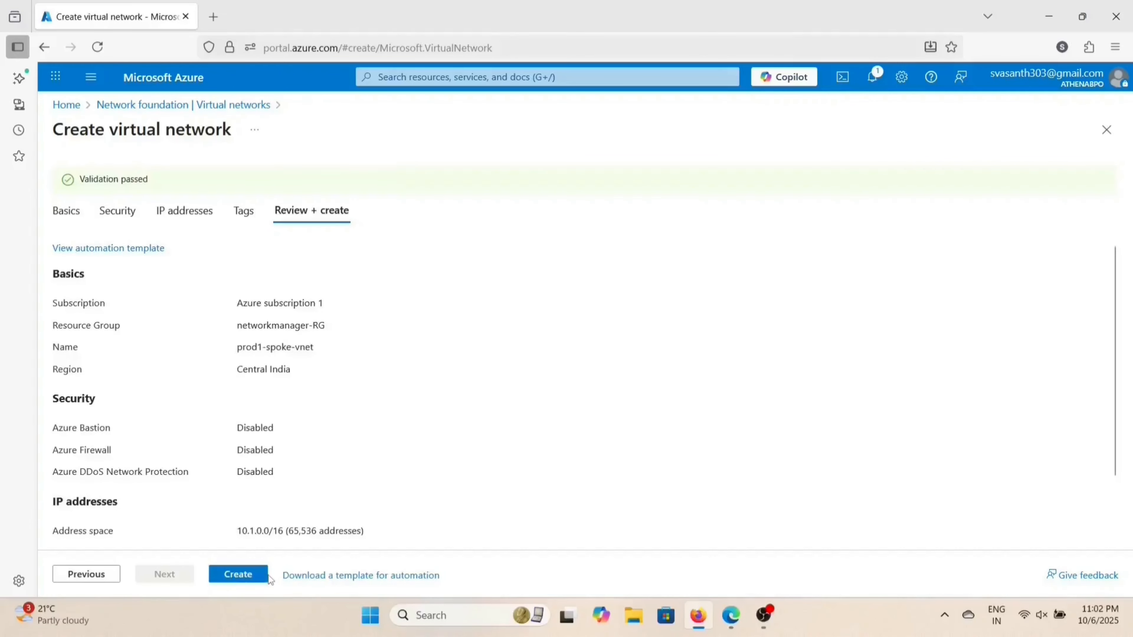
pyautogui.click(242, 573)
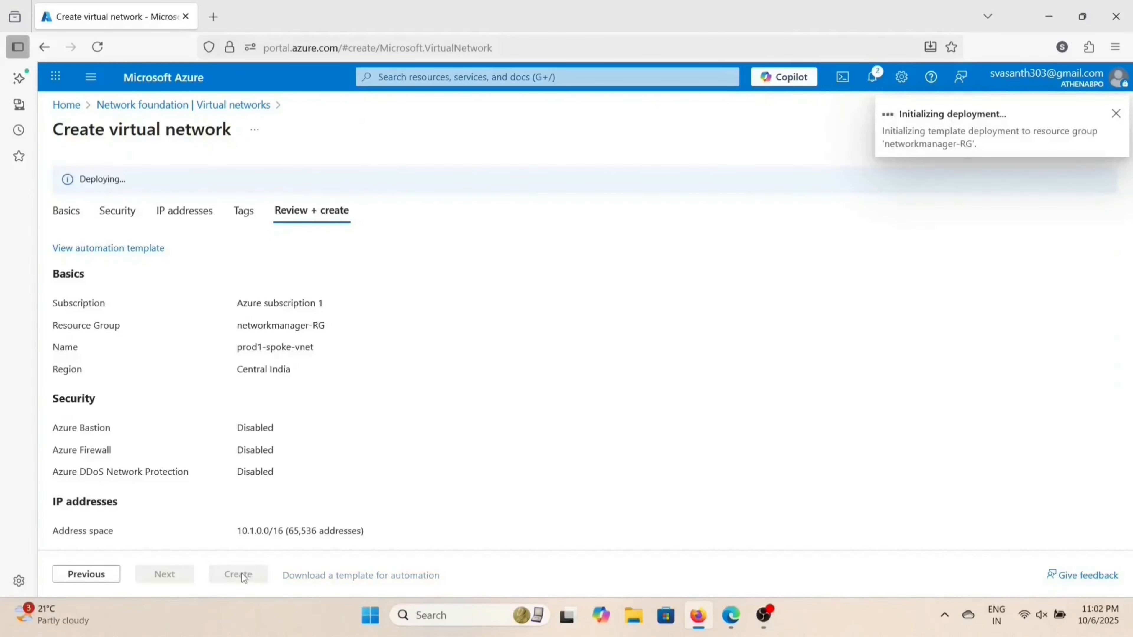
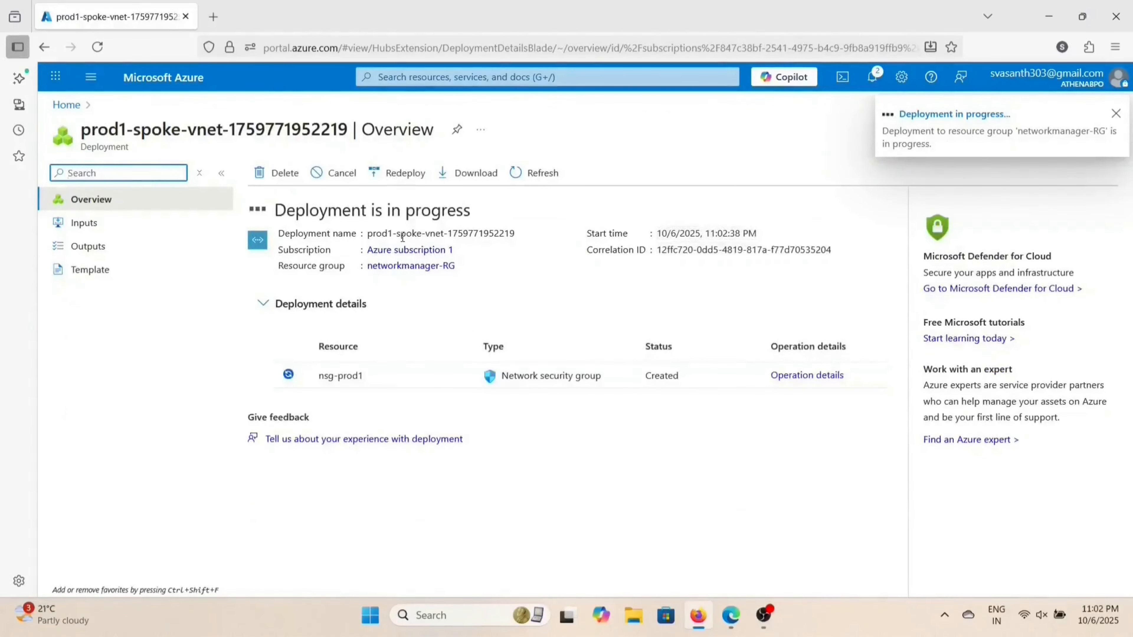
# Step: Start another virtual network named prod2-spoke-vnet in networkmanager-RG
pyautogui.click(426, 77)
pyautogui.click(400, 300)
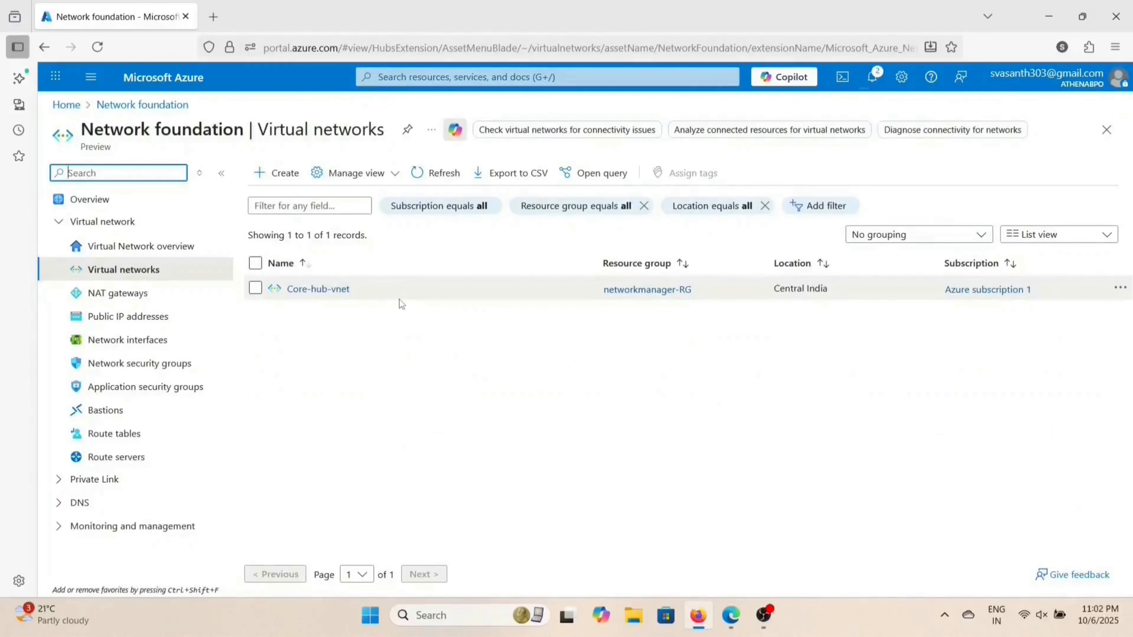
pyautogui.click(286, 177)
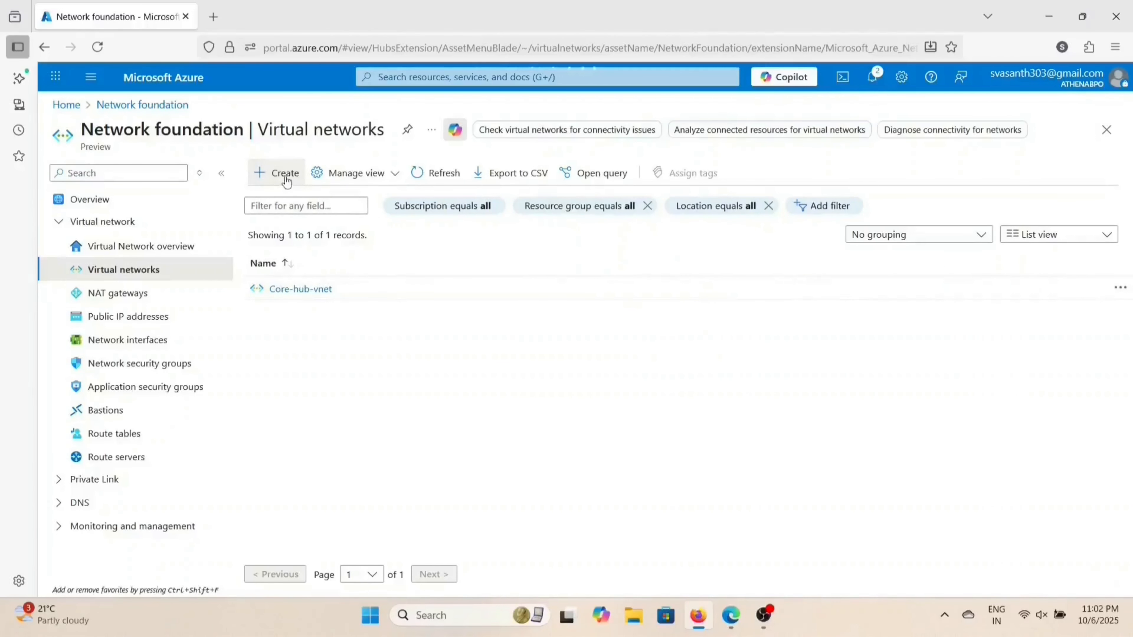
pyautogui.scroll(-2, 308, 469)
pyautogui.click(282, 437)
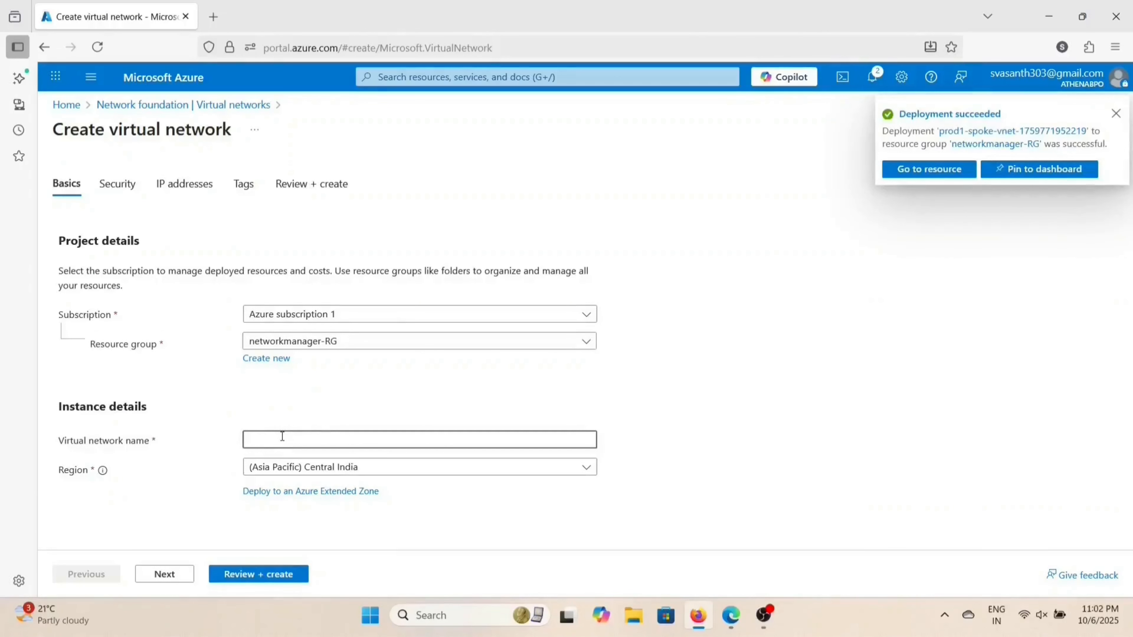
pyautogui.write('prod2-')
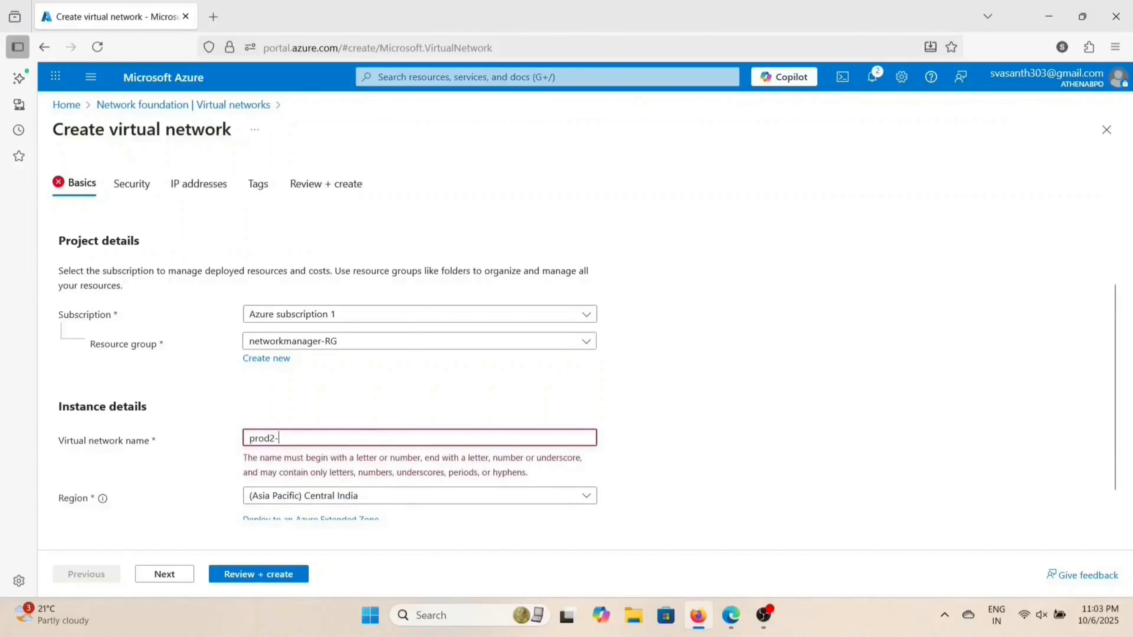
pyautogui.write('spoke-vnet')
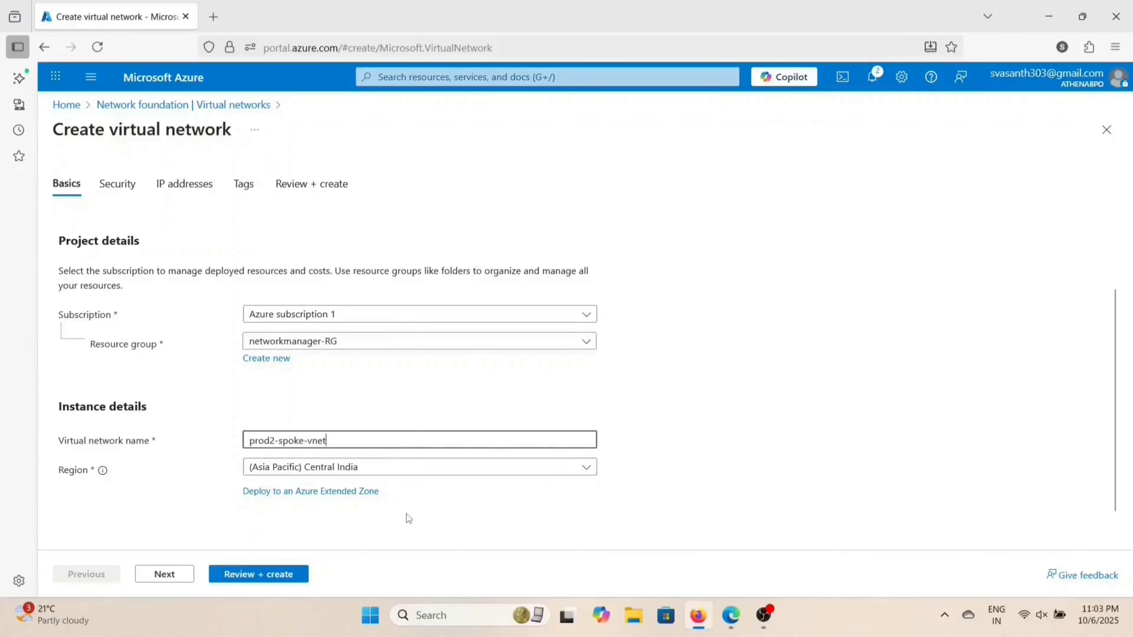
# Step: Set the IPv4 address space of prod2-spoke-vnet to 10.2.0.0/16
pyautogui.click(203, 186)
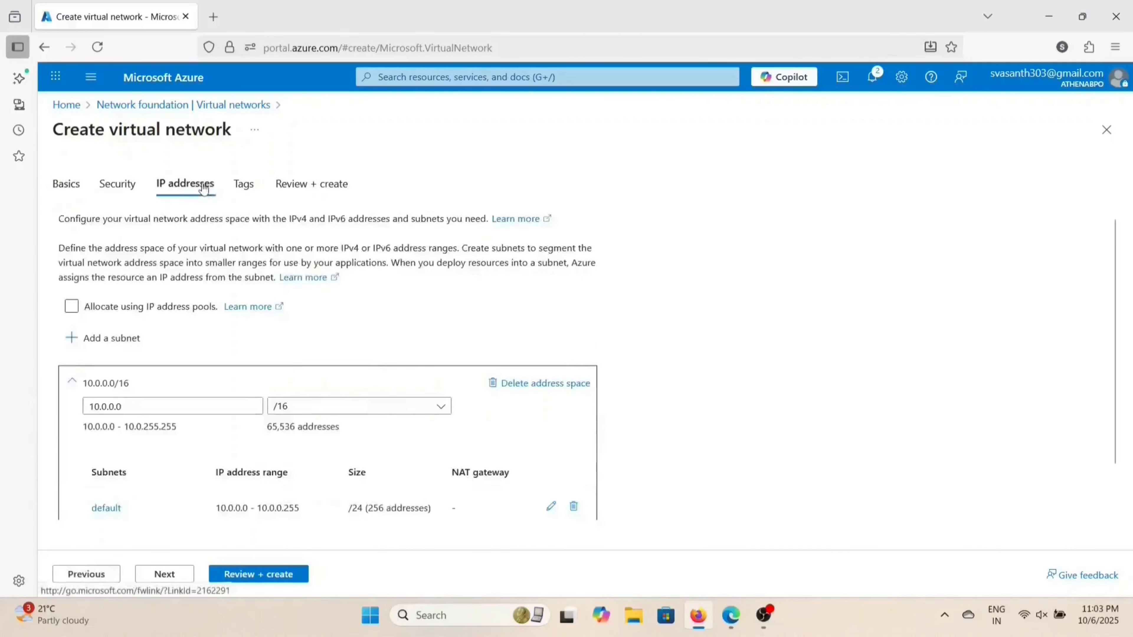
pyautogui.scroll(-1, 270, 302)
pyautogui.click(106, 354)
pyautogui.press('BackSpace')
pyautogui.write('2')
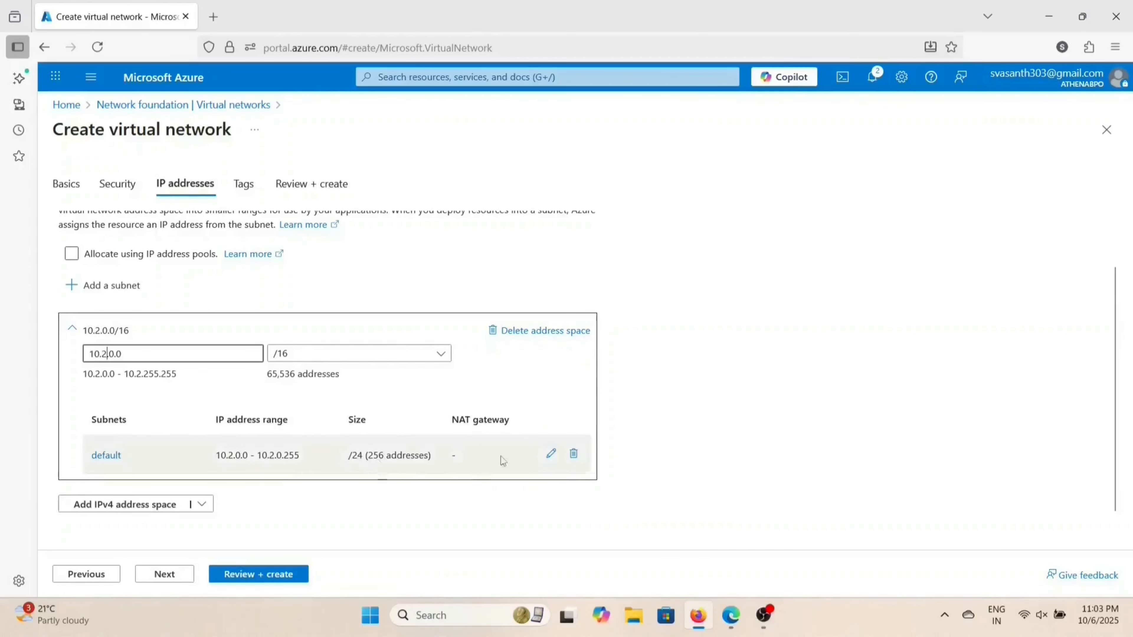
# Step: Rename the default subnet of prod2-spoke-vnet to App-subnet
pyautogui.click(551, 455)
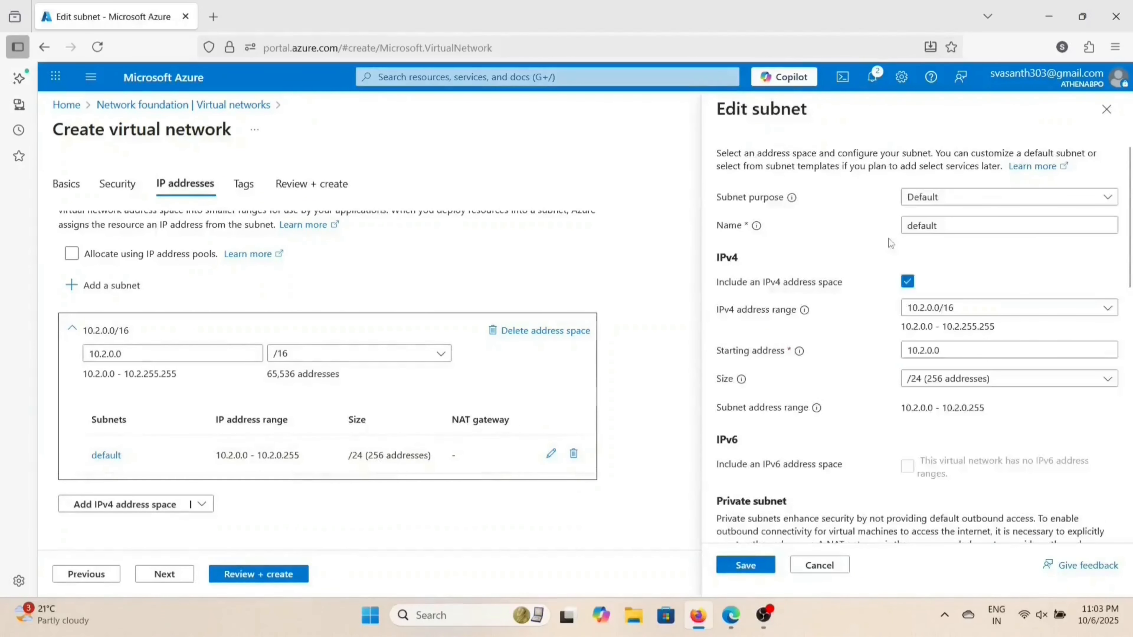
pyautogui.click(958, 224)
pyautogui.press('BackSpace')
pyautogui.press('BackSpace')
pyautogui.press('BackSpace')
pyautogui.press('BackSpace')
pyautogui.press('BackSpace')
pyautogui.press('BackSpace')
pyautogui.press('BackSpace')
pyautogui.write('A')
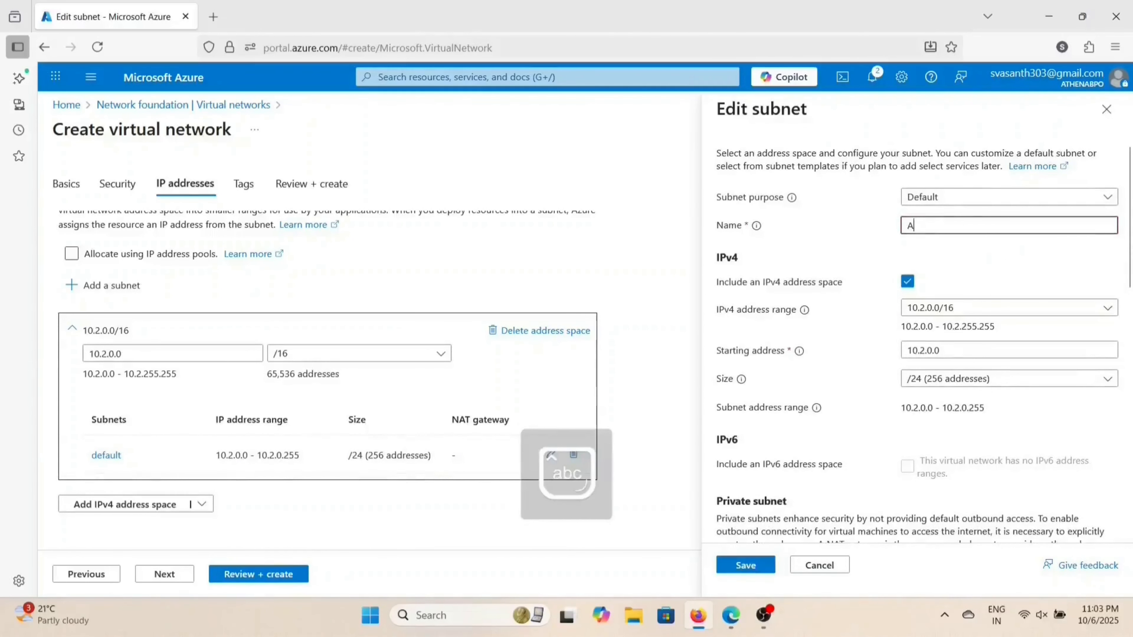
pyautogui.write('pp-subnet')
# Step: Create a network security group named nsg-prod2 for the App-subnet of prod2-spoke-vnet
pyautogui.scroll(-5, 969, 330)
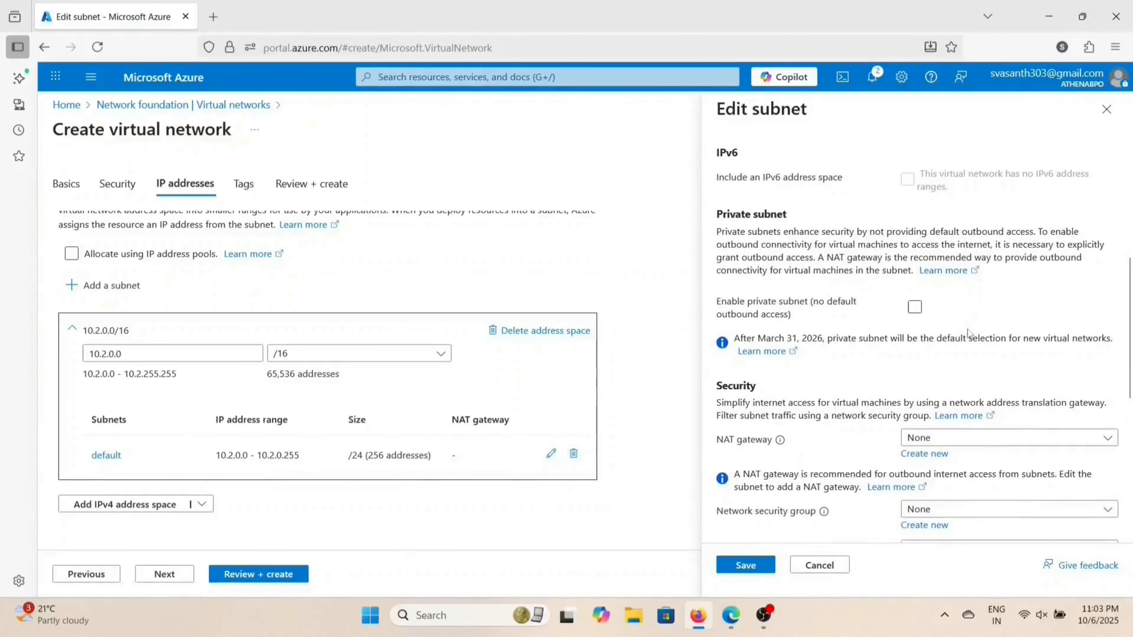
pyautogui.scroll(-4, 968, 332)
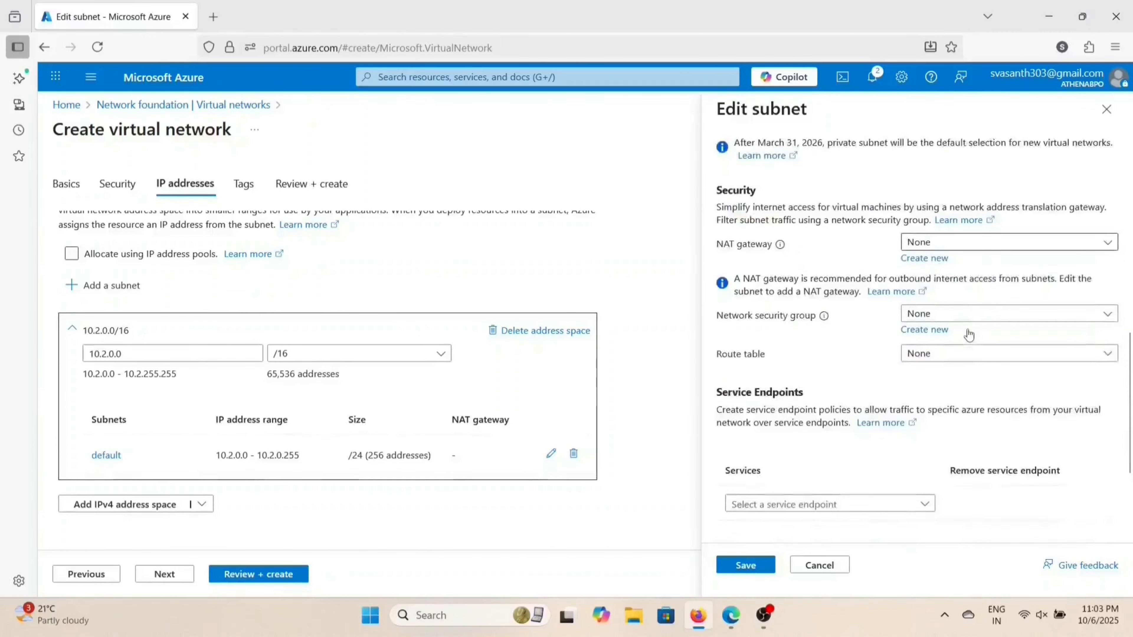
pyautogui.click(934, 324)
pyautogui.click(756, 431)
pyautogui.write('nsg-')
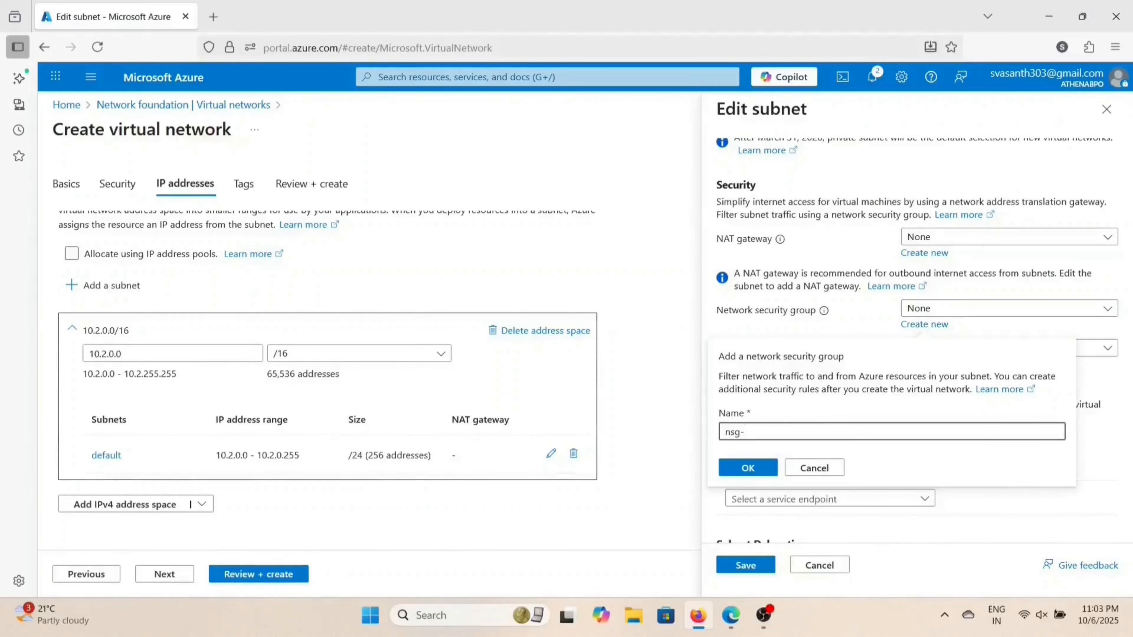
pyautogui.write('pro')
pyautogui.write('2')
pyautogui.click(723, 469)
# Step: Save the subnet settings, then validate and deploy prod2-spoke-vnet
pyautogui.scroll(-5, 759, 446)
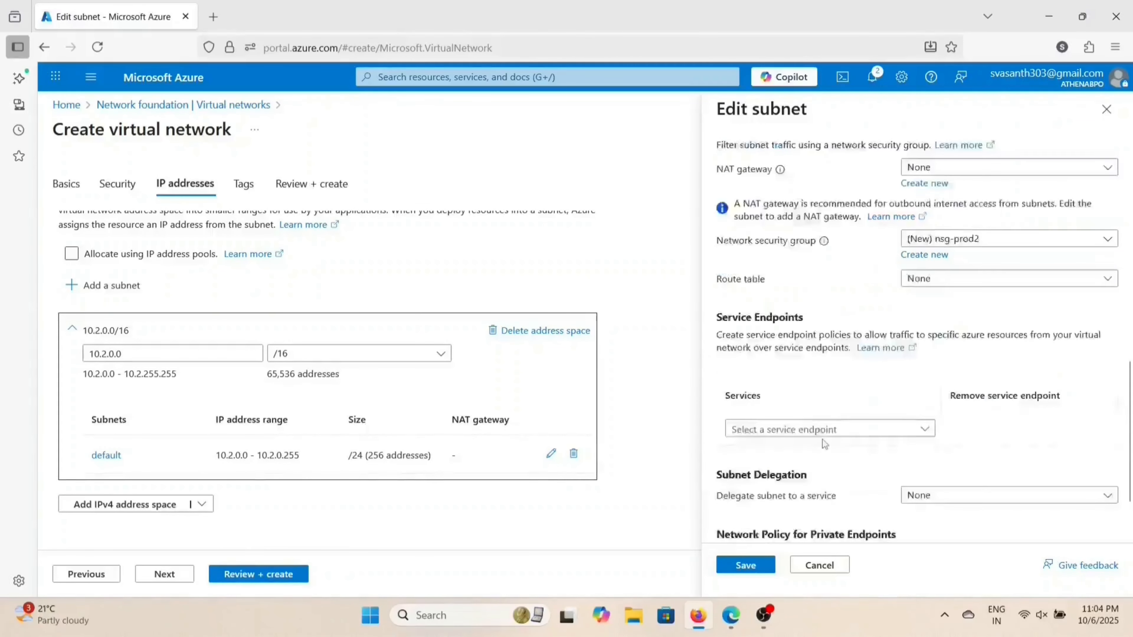
pyautogui.click(745, 565)
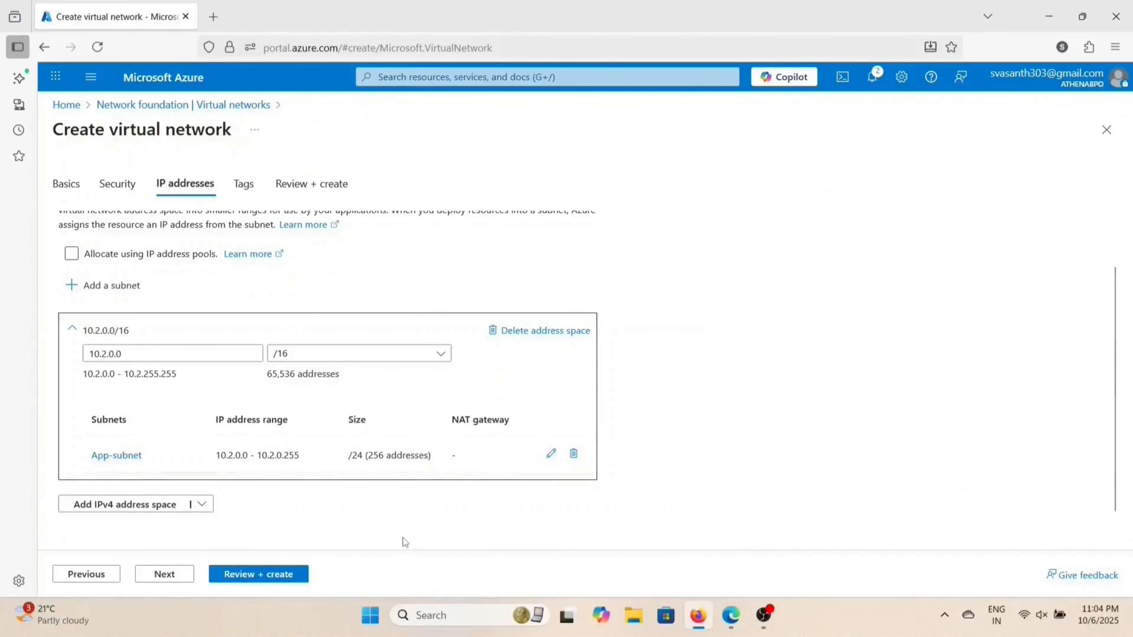
pyautogui.scroll(2, 437, 273)
pyautogui.scroll(-2, 437, 272)
pyautogui.click(250, 578)
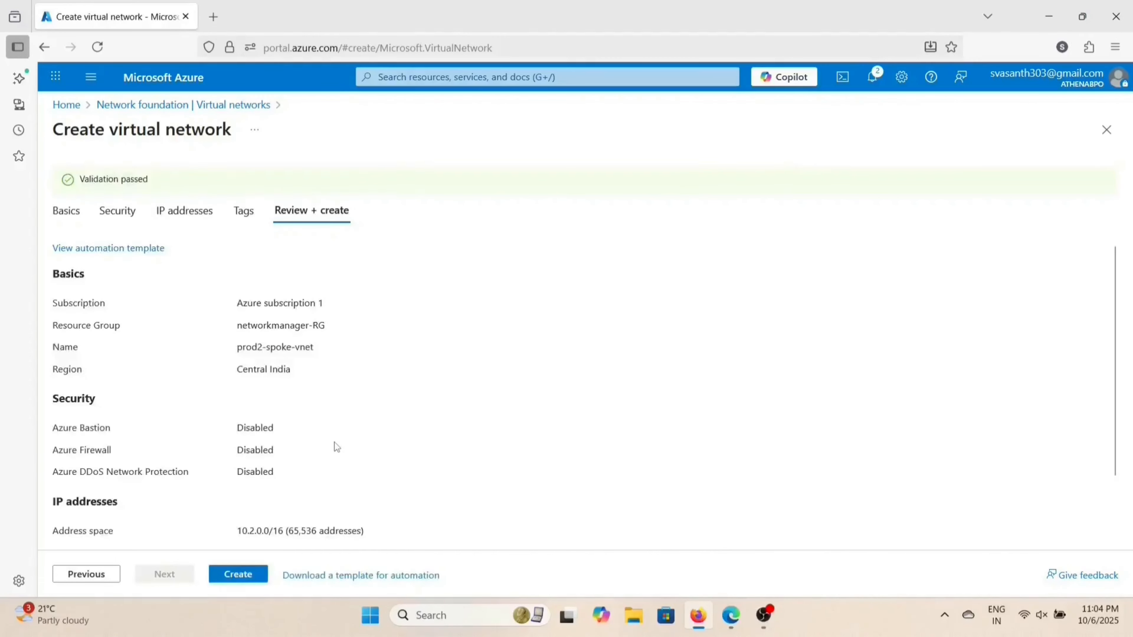
pyautogui.click(238, 575)
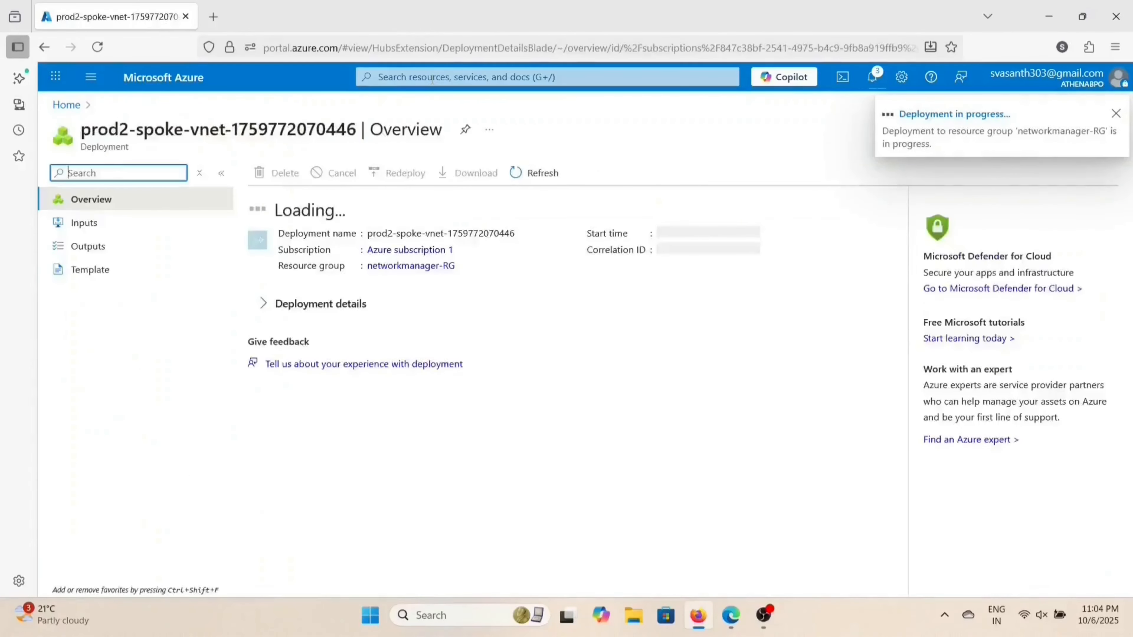
# Step: Start another virtual network named non-prod1-spoke-vnet in networkmanager-RG
pyautogui.click(431, 77)
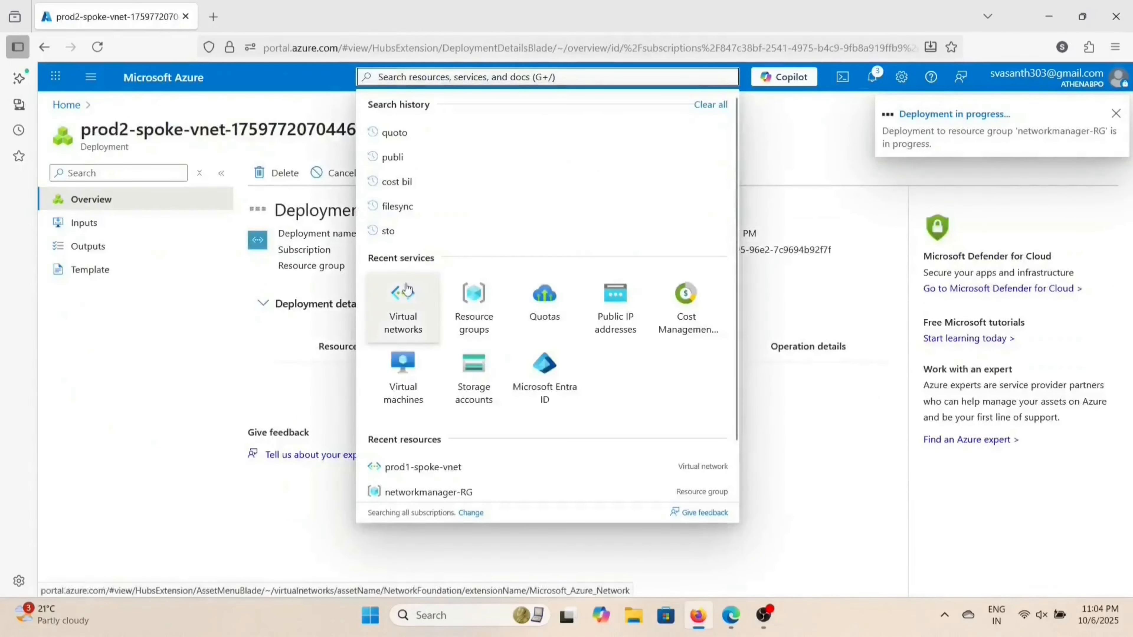
pyautogui.click(403, 297)
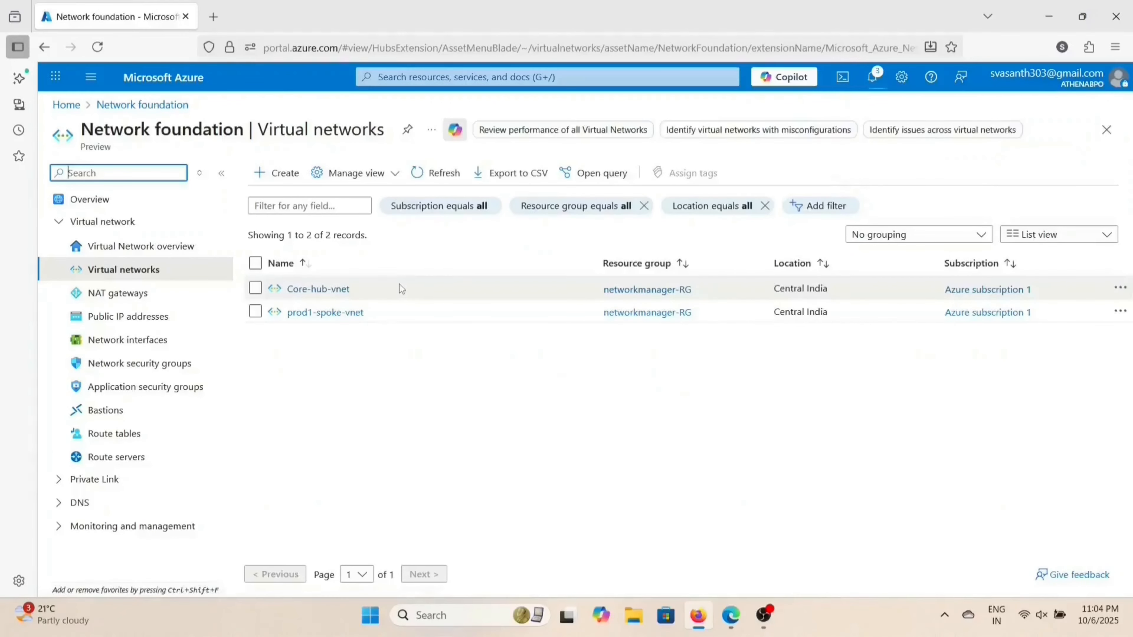
pyautogui.click(282, 178)
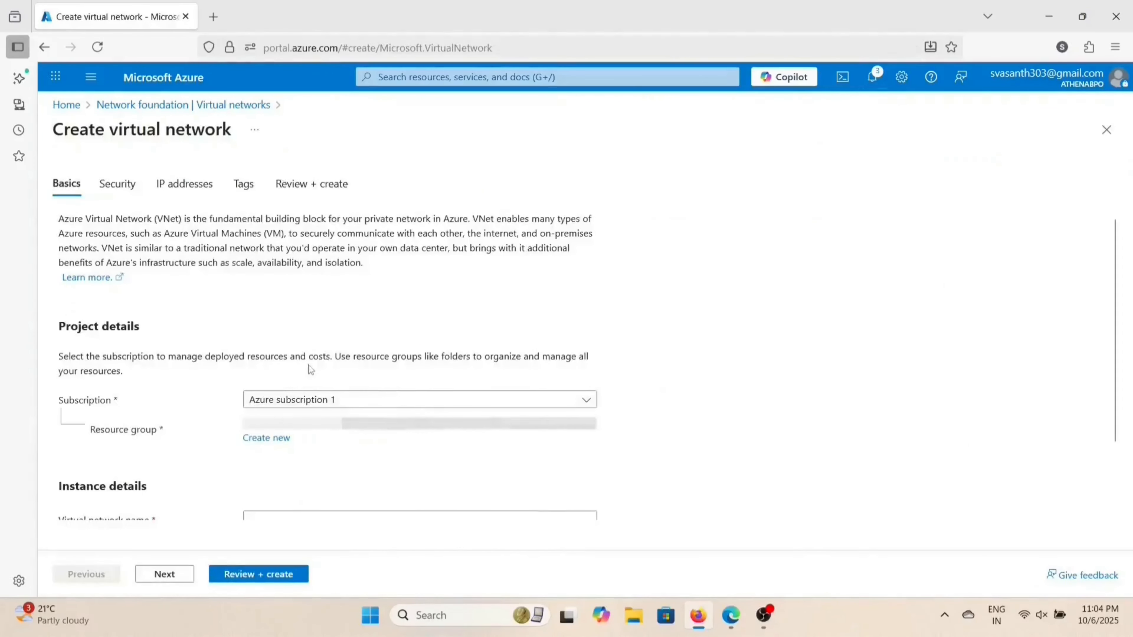
pyautogui.scroll(-2, 308, 367)
pyautogui.click(284, 441)
pyautogui.write('non-prod')
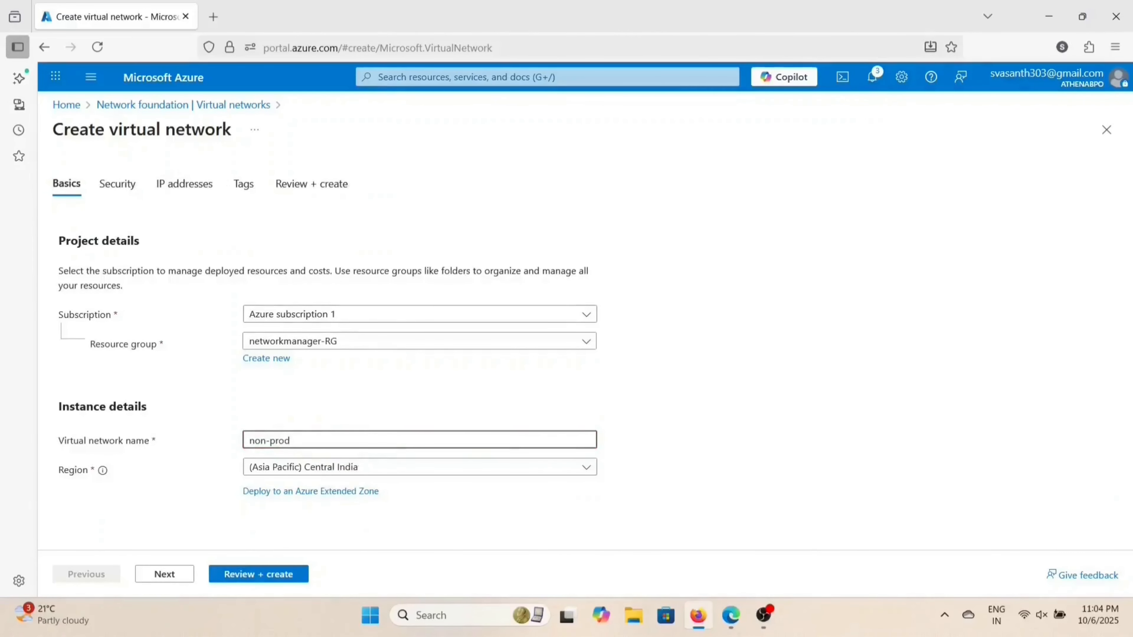
pyautogui.write('1-spoke-vnet')
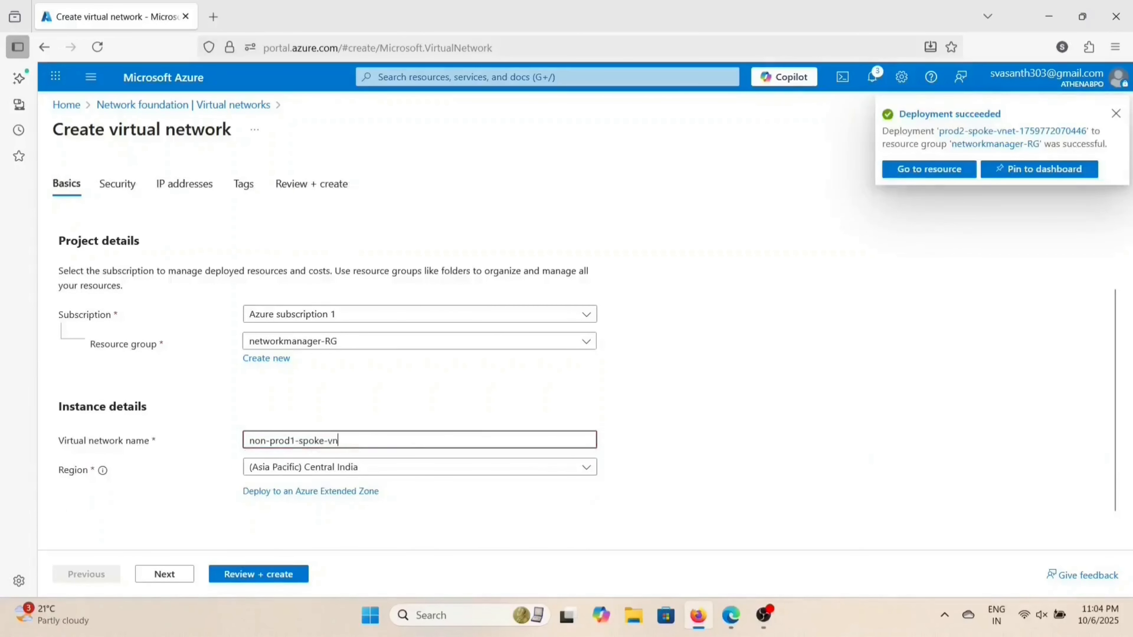
# Step: Copy the virtual network name non-prod1-spoke-vnet for reuse
pyautogui.hotkey('shift', 'Left')
pyautogui.hotkey('shift', 'Left')
pyautogui.hotkey('shift', 'Left')
pyautogui.hotkey('shift', 'Left')
pyautogui.hotkey('shift', 'Left')
pyautogui.hotkey('shift', 'Left')
pyautogui.hotkey('shift', 'Left')
pyautogui.hotkey('shift', 'Left')
pyautogui.hotkey('shift', 'Left')
pyautogui.hotkey('shift', 'Left')
pyautogui.hotkey('shift', 'Left')
pyautogui.hotkey('shift', 'Left')
pyautogui.hotkey('shift', 'Left')
pyautogui.hotkey('shift', 'Left')
pyautogui.hotkey('shift', 'Left')
pyautogui.hotkey('shift', 'Left')
pyautogui.hotkey('shift', 'Left')
pyautogui.hotkey('shift', 'Left')
pyautogui.hotkey('shift', 'Left')
pyautogui.hotkey('ctrl', 'c')
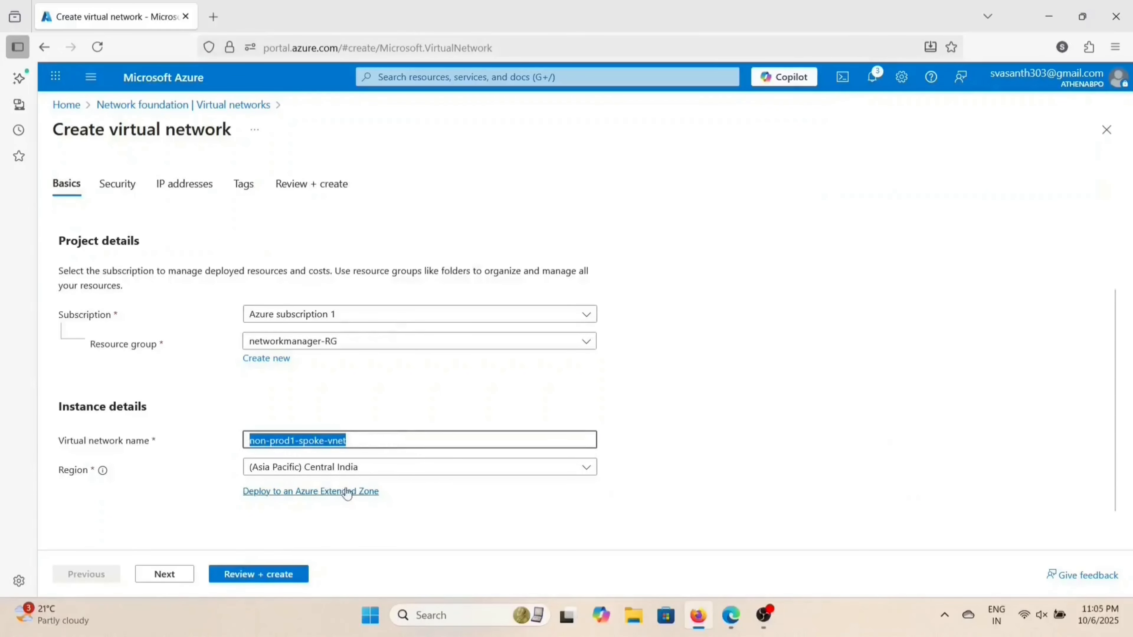
# Step: Set the IPv4 address space of non-prod1-spoke-vnet to 10.100.0.0/16
pyautogui.click(182, 185)
pyautogui.scroll(-2, 201, 343)
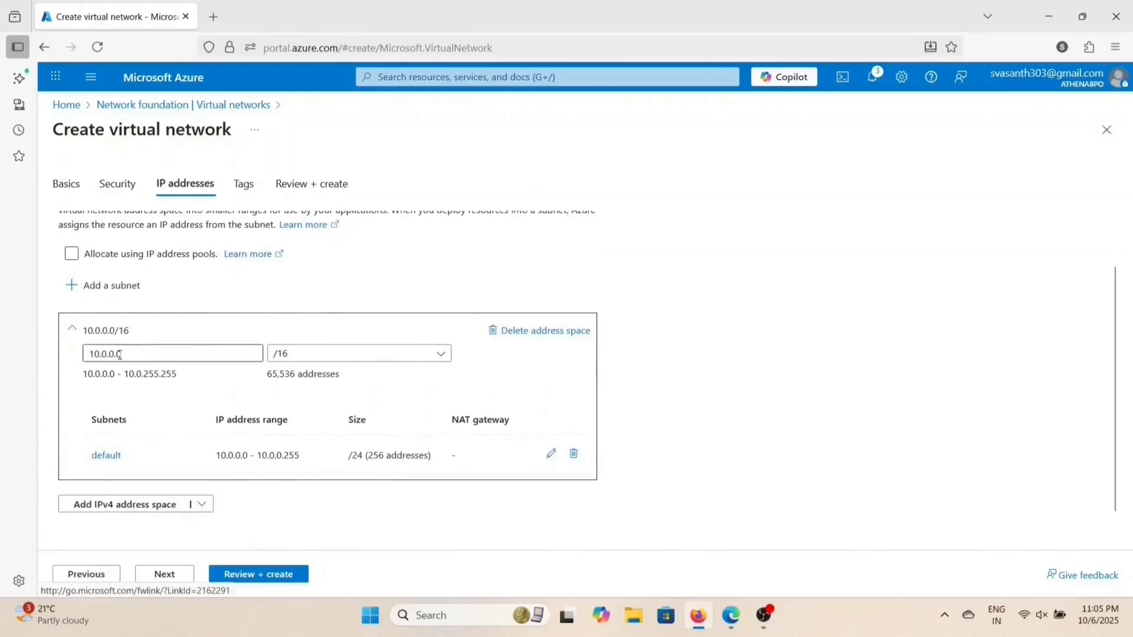
pyautogui.click(108, 355)
pyautogui.press('BackSpace')
pyautogui.write('100')
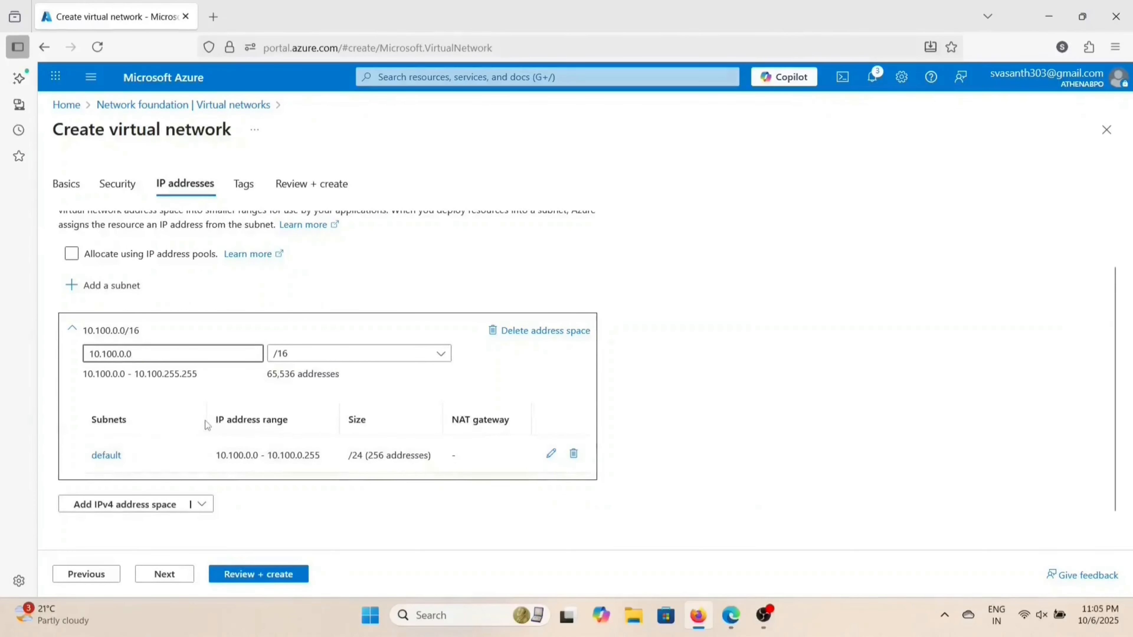
# Step: Open the default subnet of non-prod1-spoke-vnet for editing and name it non-prod-subnet
pyautogui.click(551, 454)
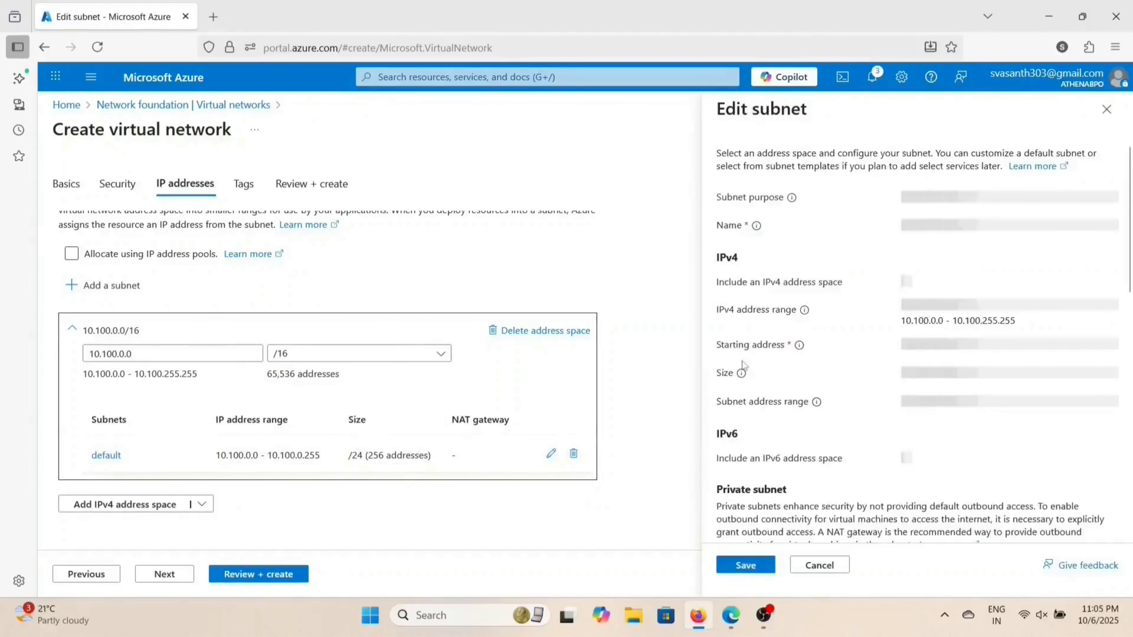
pyautogui.click(942, 226)
pyautogui.press('BackSpace')
pyautogui.press('BackSpace')
pyautogui.press('BackSpace')
pyautogui.press('BackSpace')
pyautogui.press('BackSpace')
pyautogui.press('BackSpace')
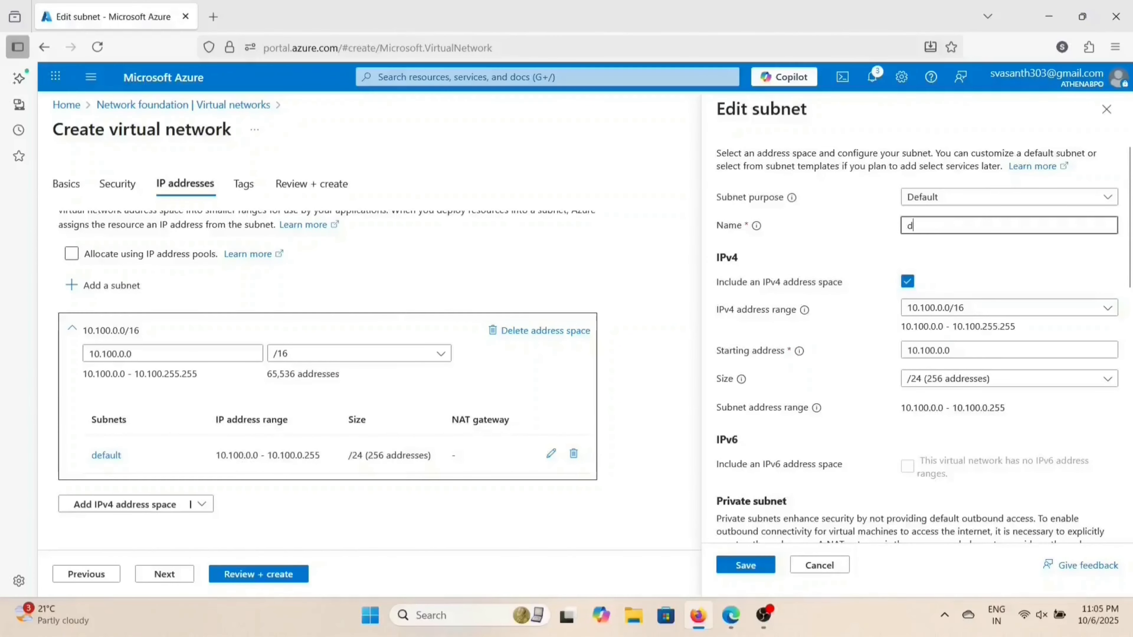
pyautogui.press('BackSpace')
pyautogui.write('non-prod-subnet')
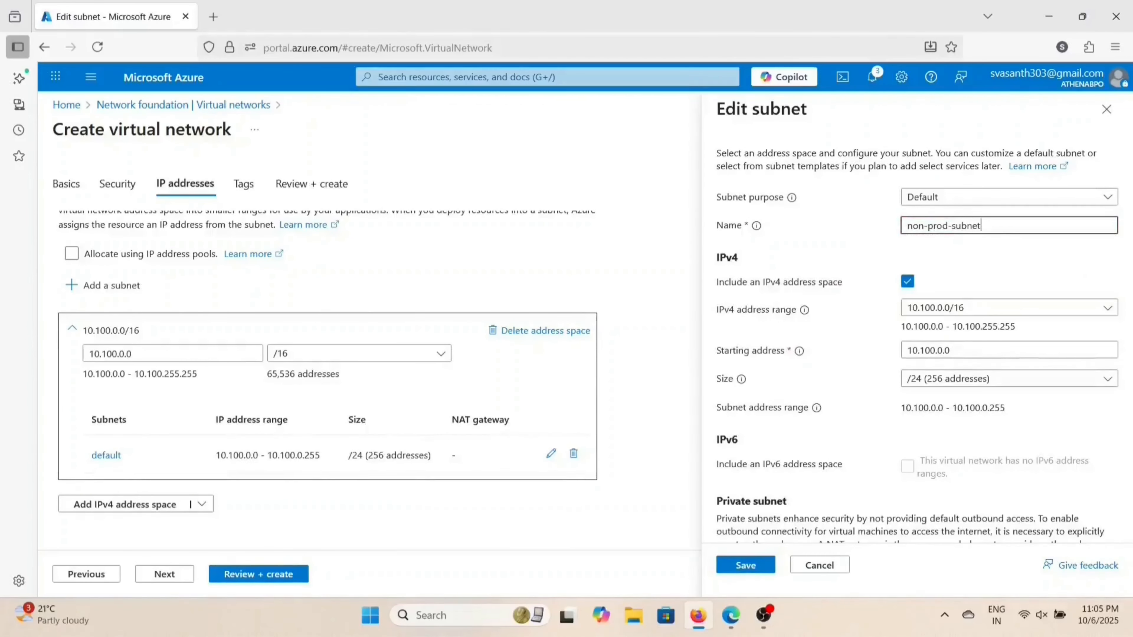
pyautogui.scroll(-10, 985, 395)
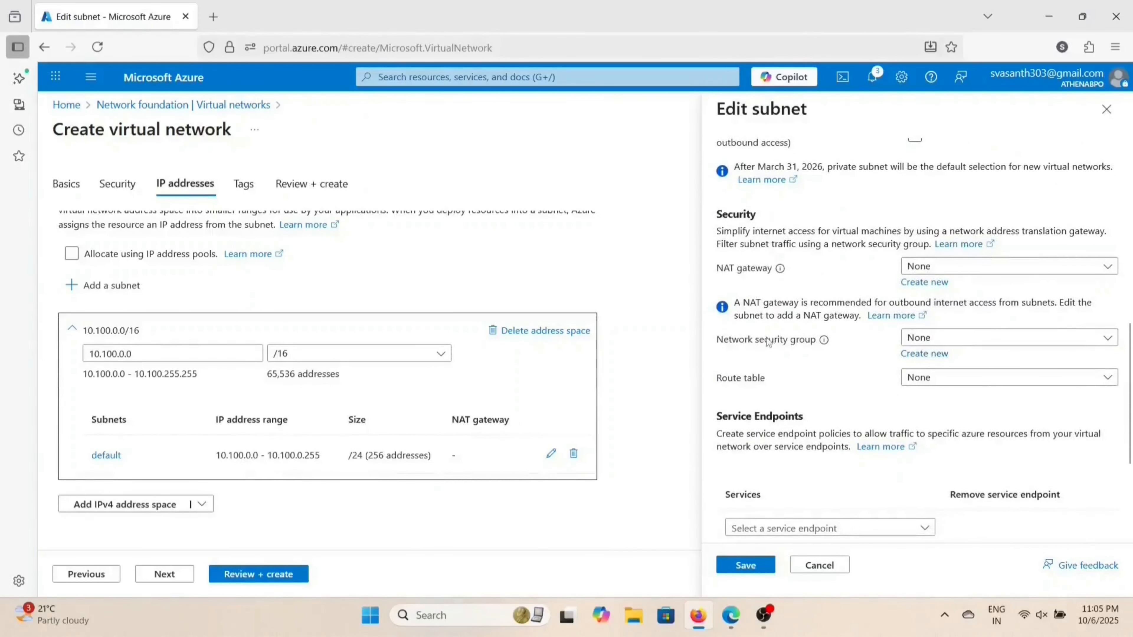
pyautogui.scroll(10, 787, 347)
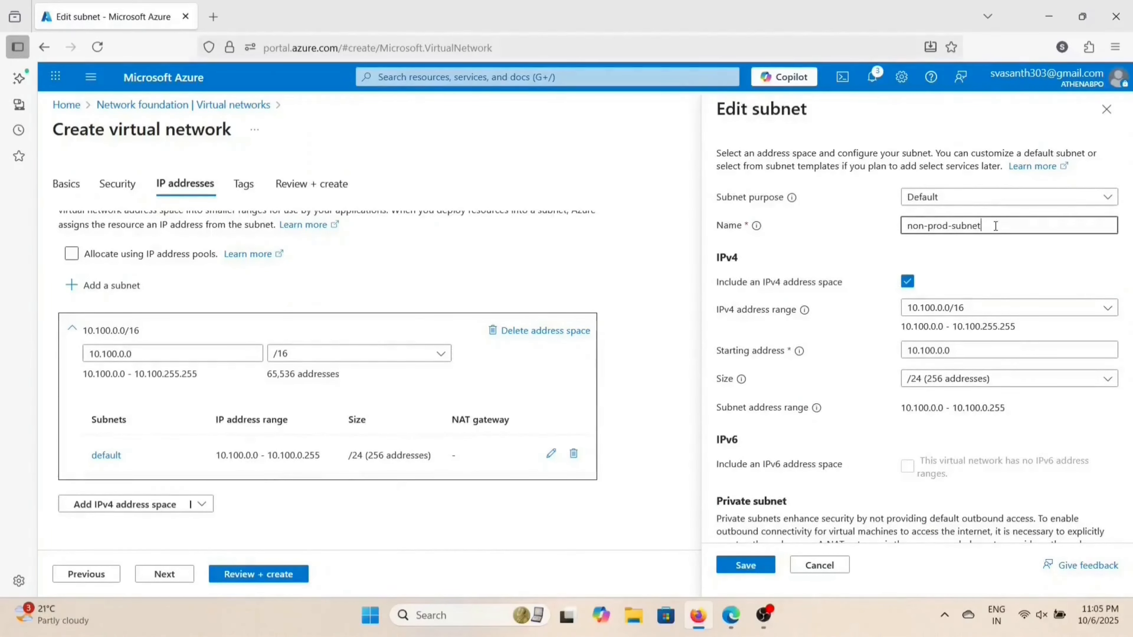
# Step: Change the subnet's name to non-prod-subnet1
pyautogui.press('BackSpace')
pyautogui.press('BackSpace')
pyautogui.press('BackSpace')
pyautogui.press('BackSpace')
pyautogui.press('BackSpace')
pyautogui.press('BackSpace')
pyautogui.press('BackSpace')
pyautogui.press('BackSpace')
pyautogui.press('BackSpace')
pyautogui.press('BackSpace')
pyautogui.press('BackSpace')
pyautogui.press('BackSpace')
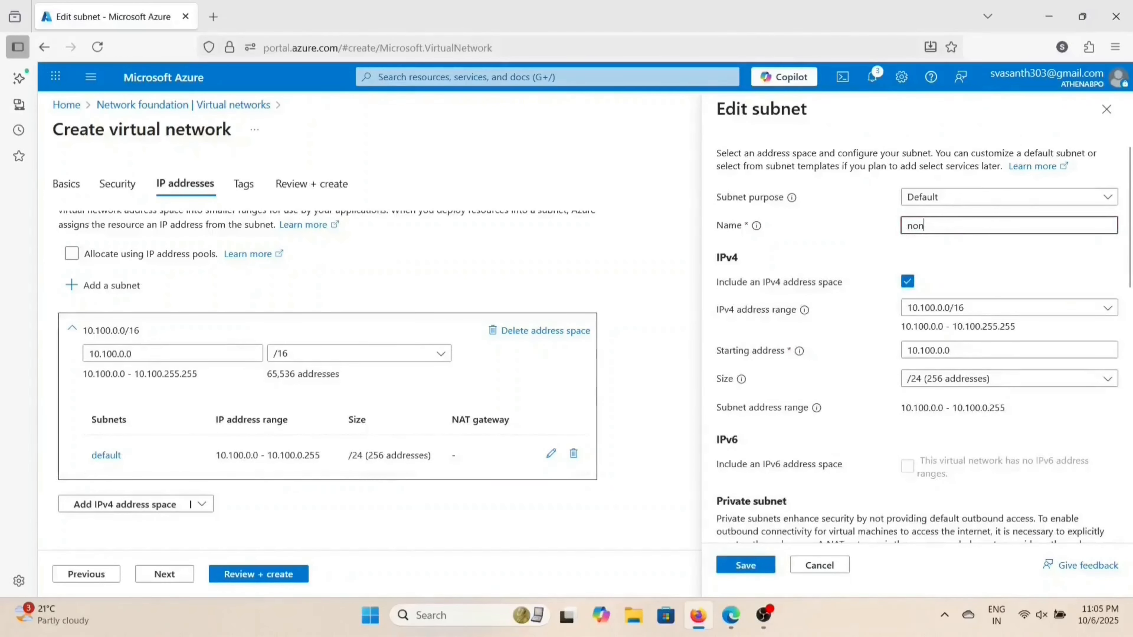
pyautogui.write('-prod')
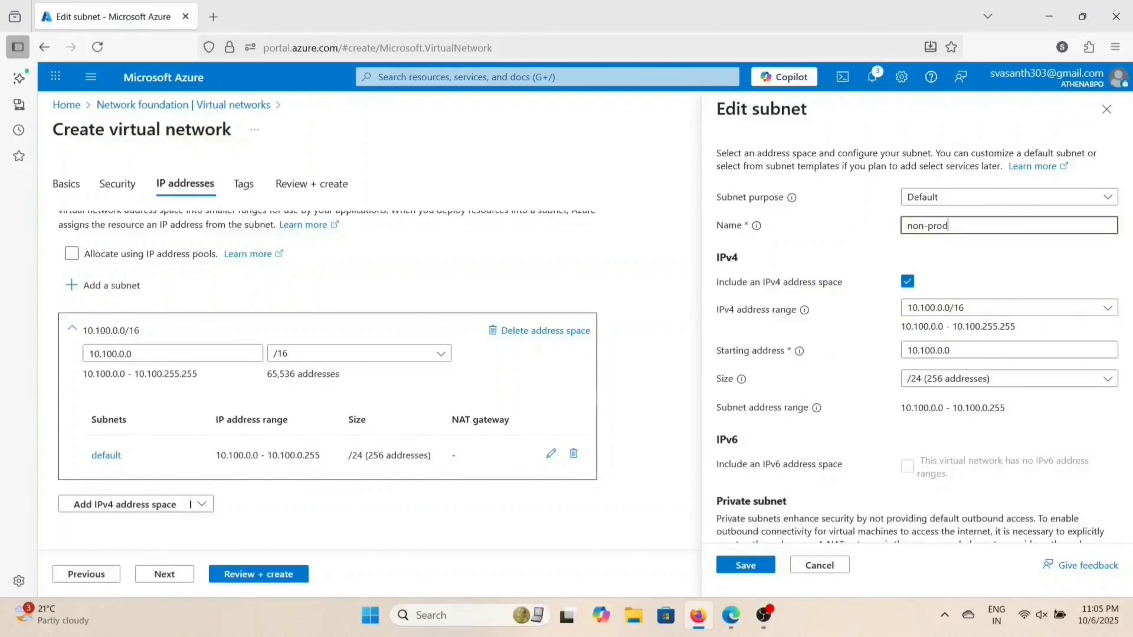
pyautogui.write('-subnet1')
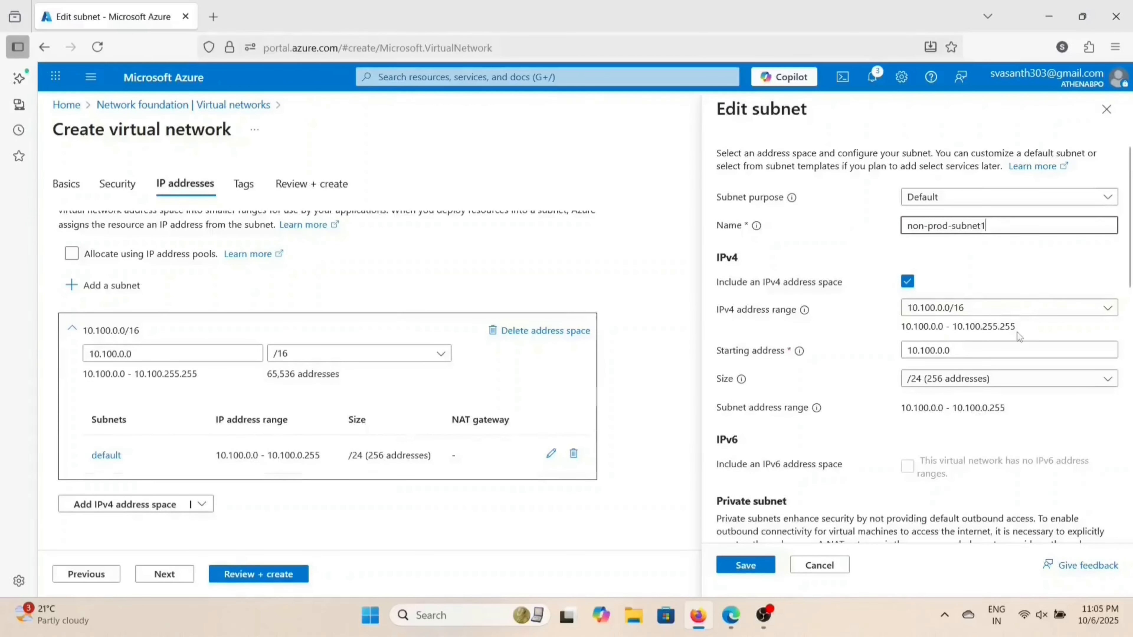
# Step: Create a network security group named nsg-non-prod1-spoke for non-prod-subnet1
pyautogui.scroll(-5, 1017, 332)
pyautogui.scroll(-4, 1019, 337)
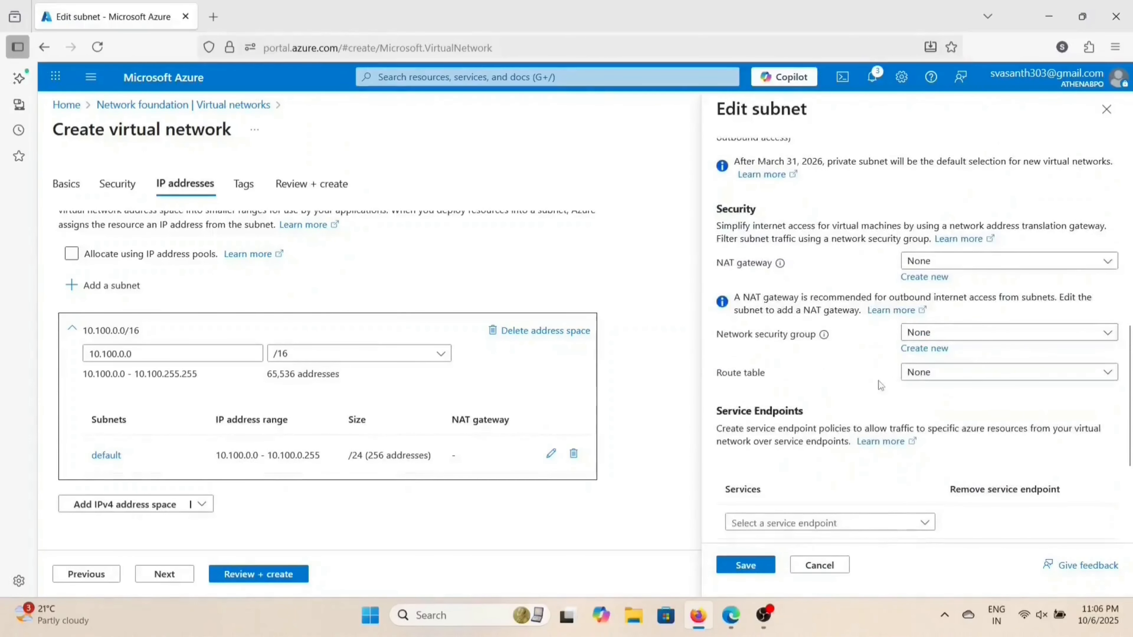
pyautogui.scroll(1, 878, 380)
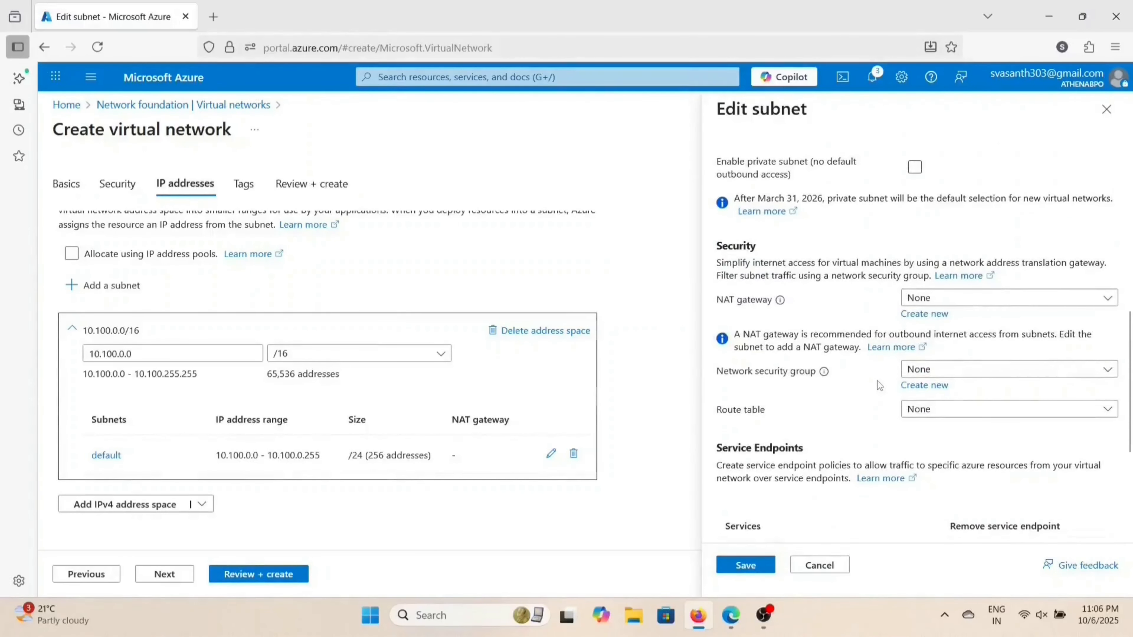
pyautogui.click(943, 389)
pyautogui.click(752, 491)
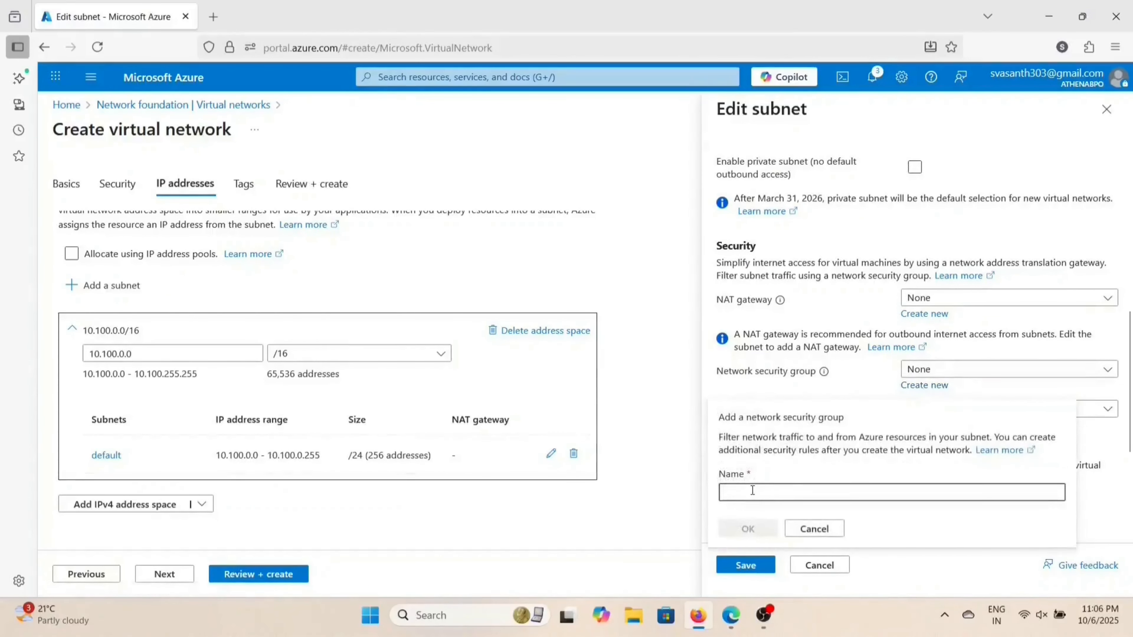
pyautogui.hotkey('ctrl', 'v')
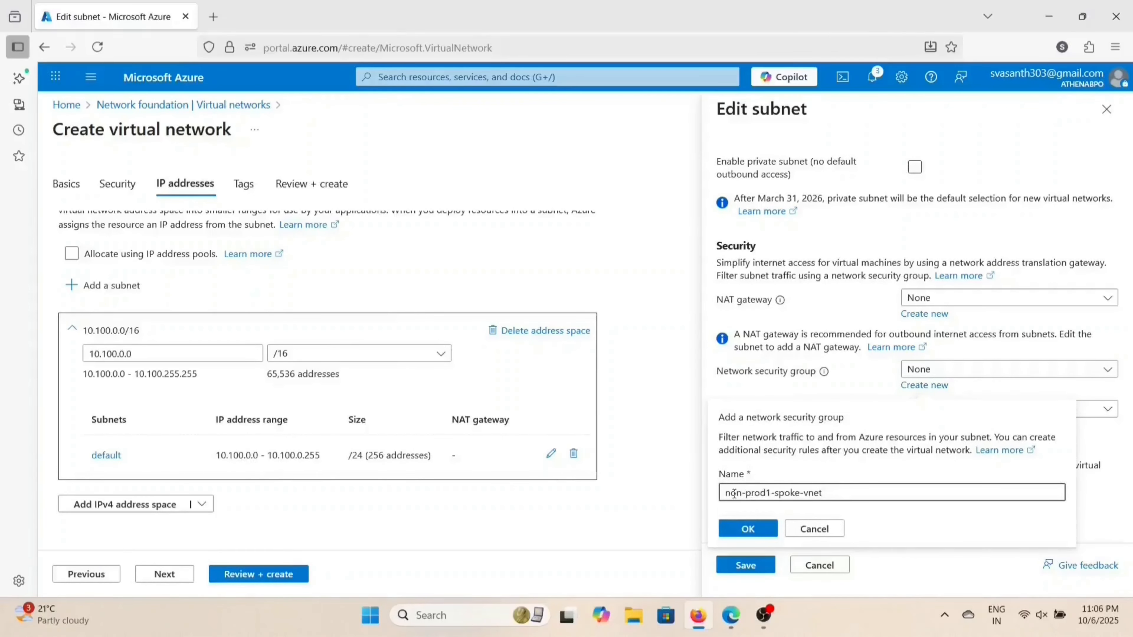
pyautogui.click(725, 494)
pyautogui.write('nsg-')
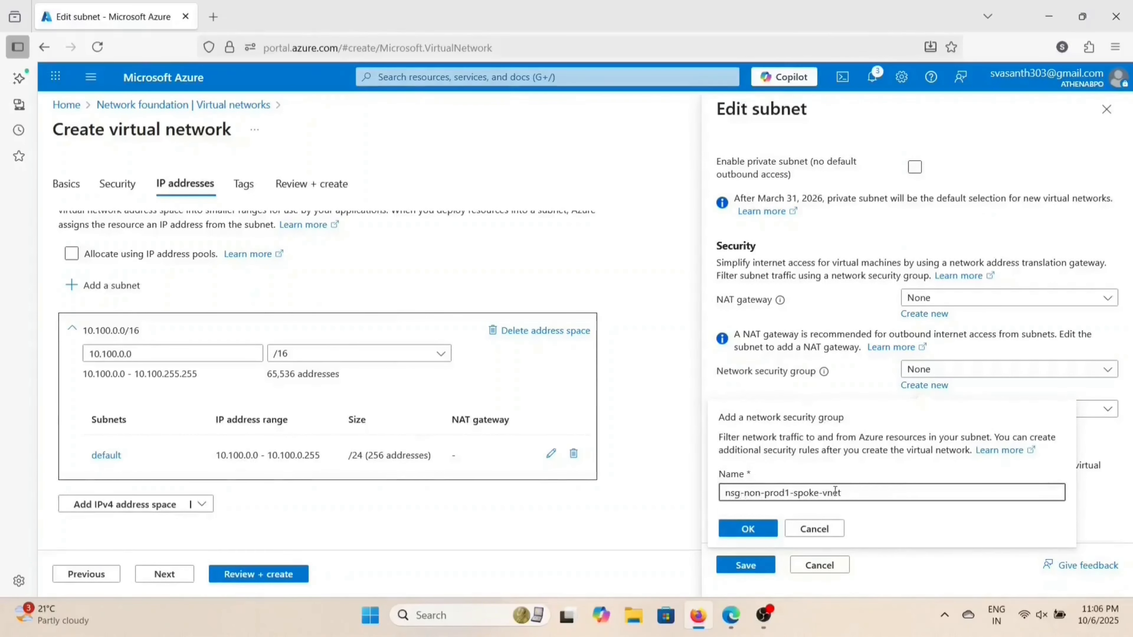
pyautogui.press('BackSpace')
pyautogui.press('BackSpace')
pyautogui.press('BackSpace')
pyautogui.press('BackSpace')
pyautogui.press('BackSpace')
pyautogui.click(755, 528)
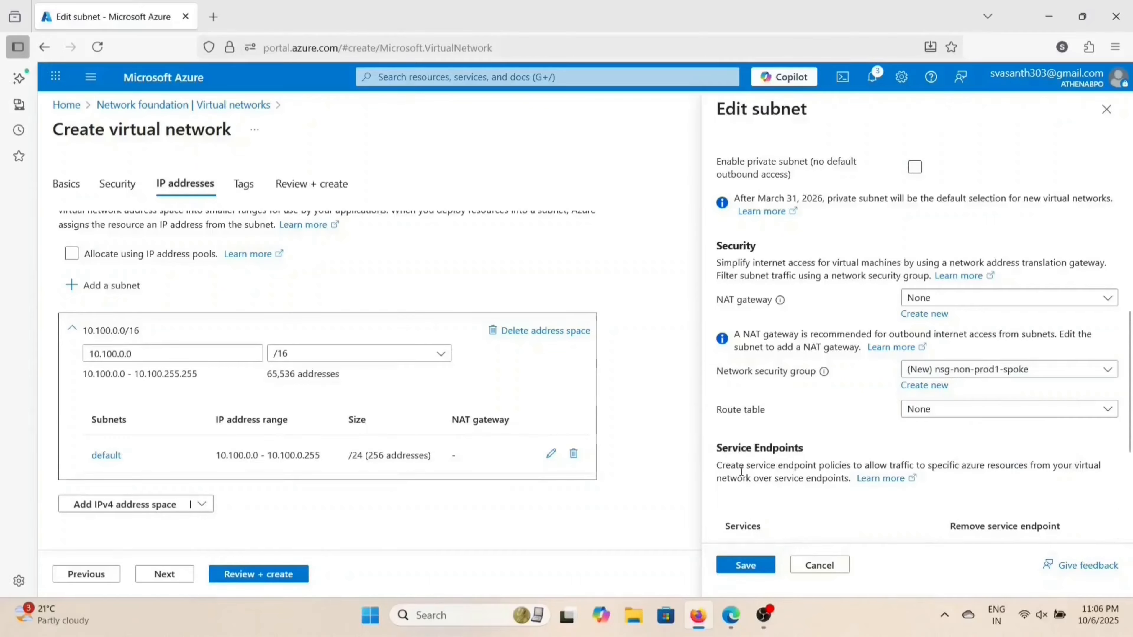
# Step: Save the subnet settings, then validate and deploy non-prod1-spoke-vnet
pyautogui.scroll(-3, 755, 528)
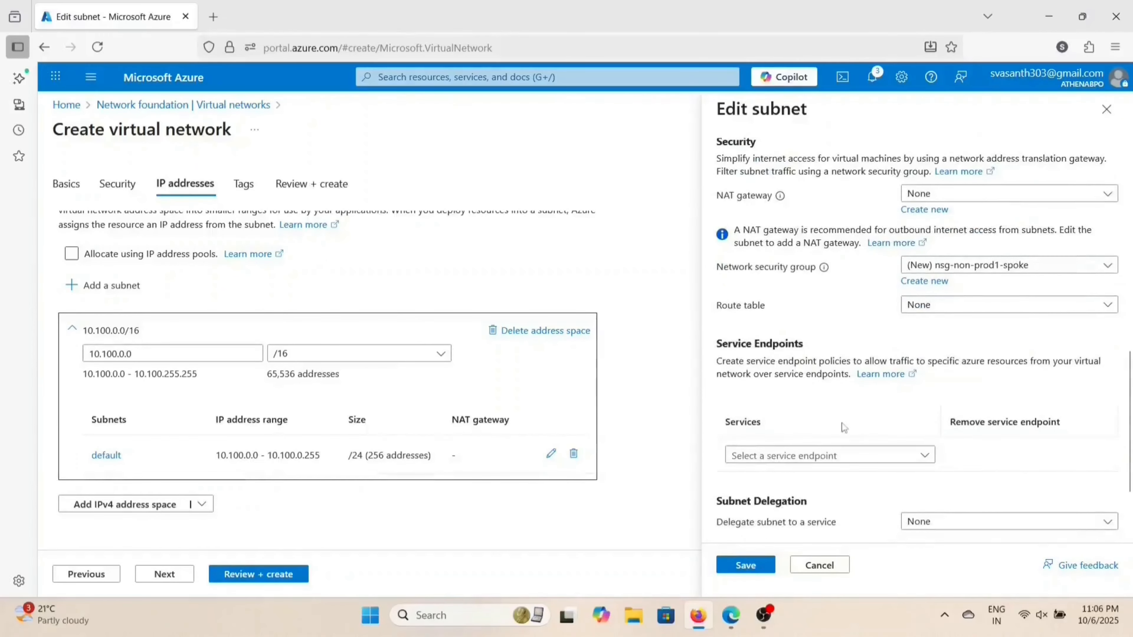
pyautogui.scroll(-3, 842, 427)
pyautogui.click(738, 565)
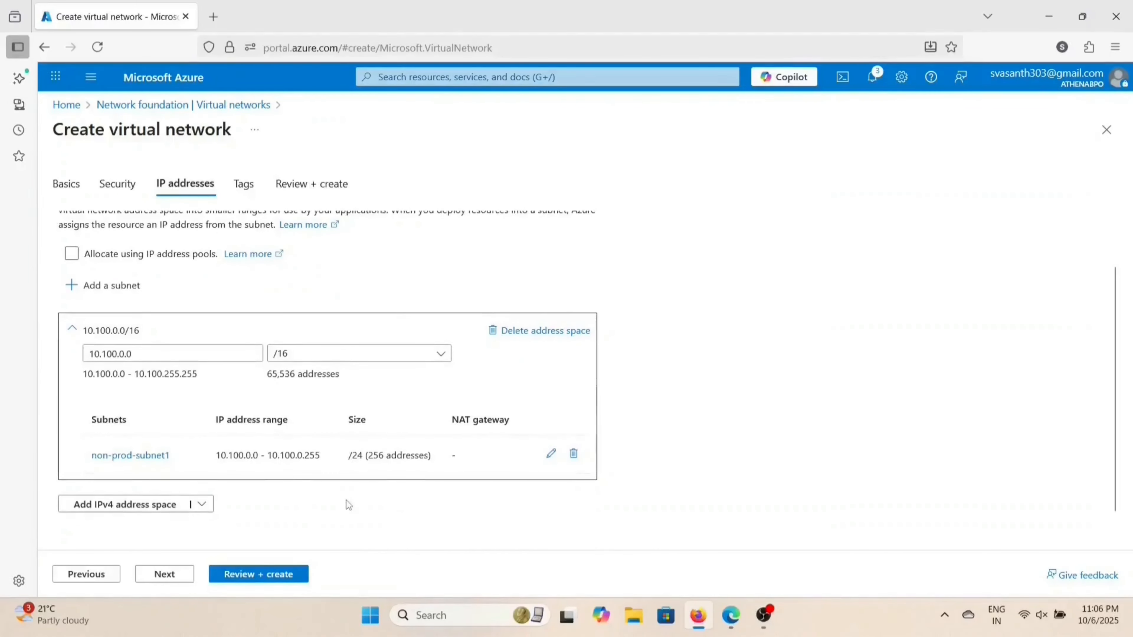
pyautogui.click(286, 573)
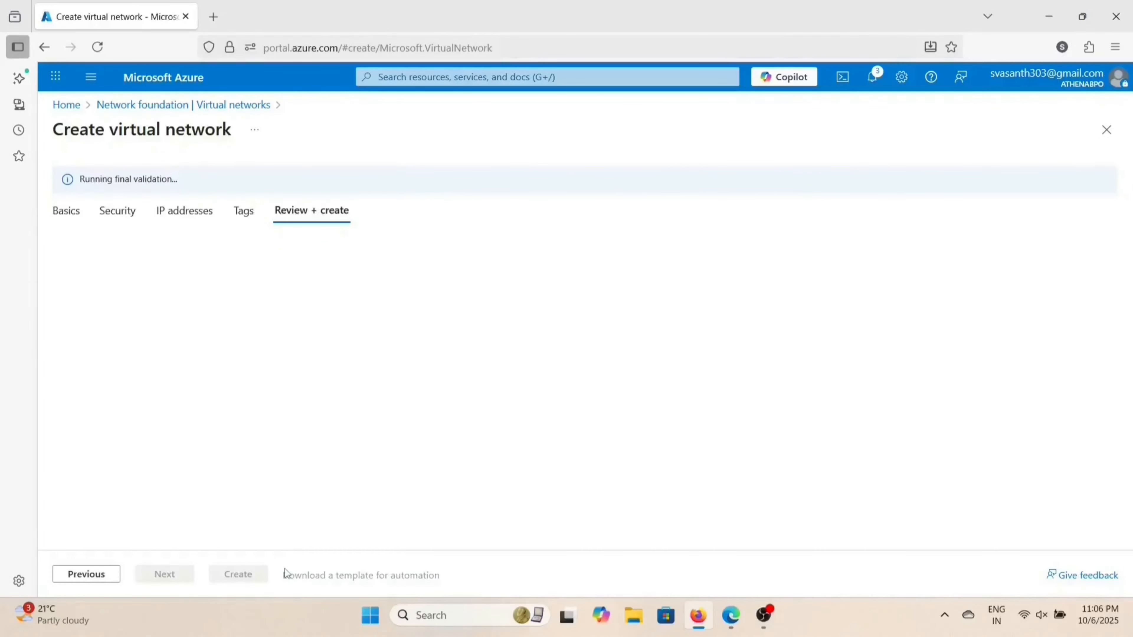
pyautogui.click(230, 574)
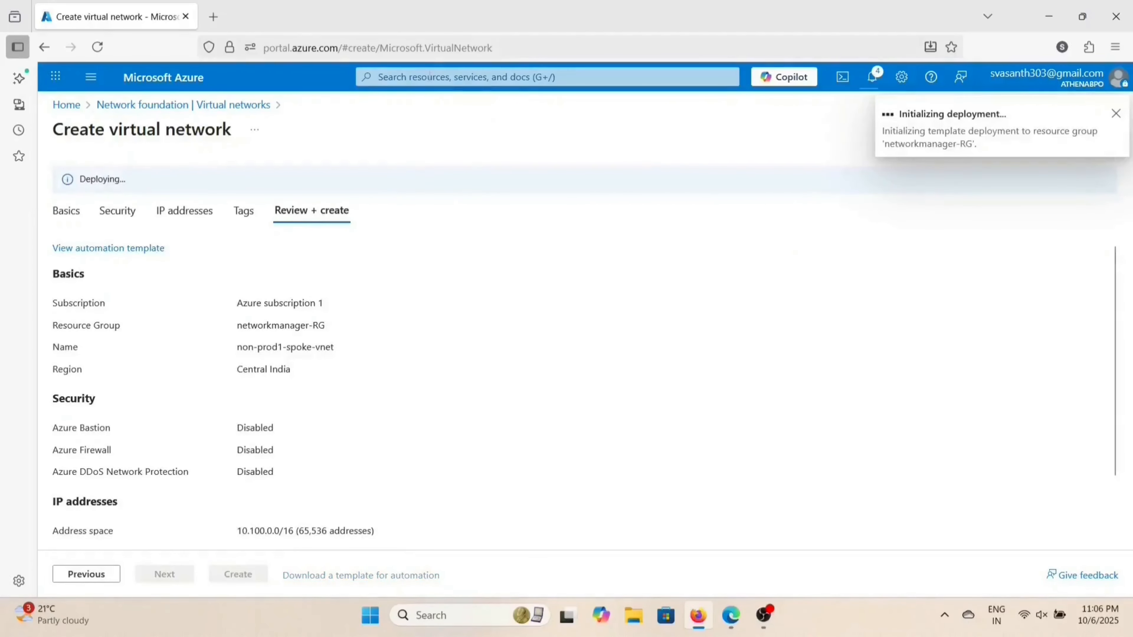
# Step: Start another virtual network in networkmanager-RG and name it non-prod2-spoke-vnet
pyautogui.click(415, 77)
pyautogui.click(393, 312)
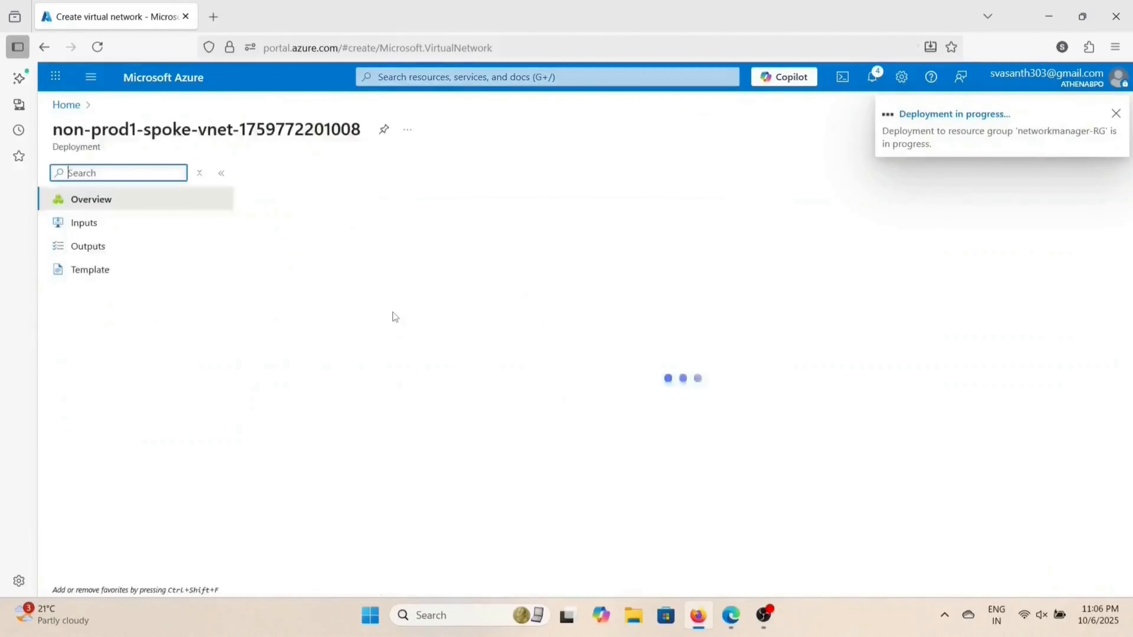
pyautogui.click(438, 79)
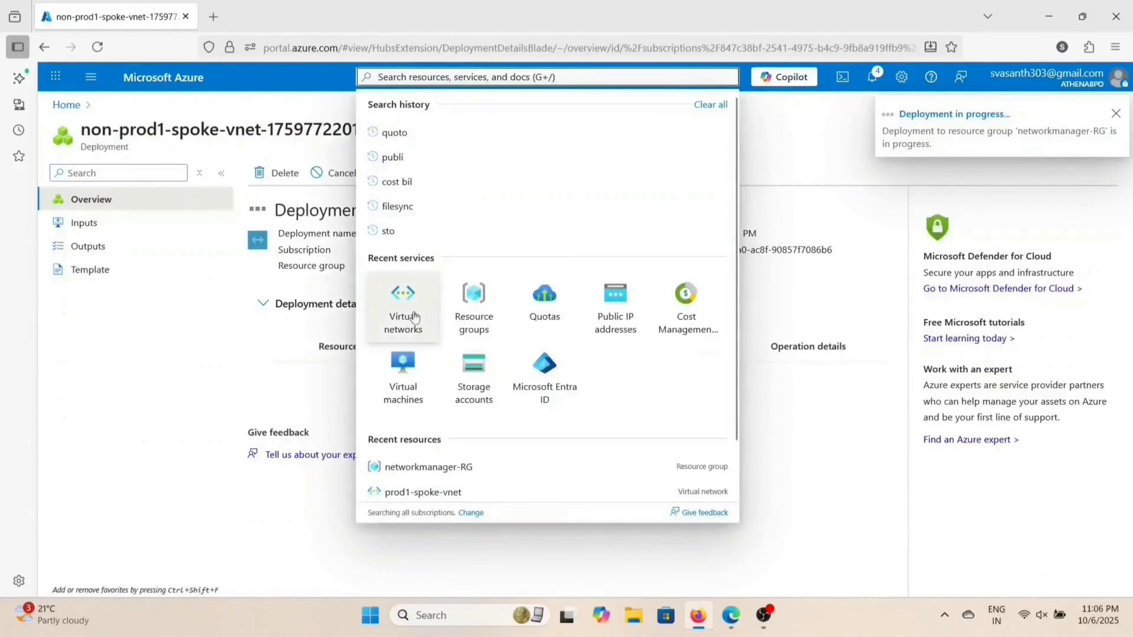
pyautogui.click(406, 310)
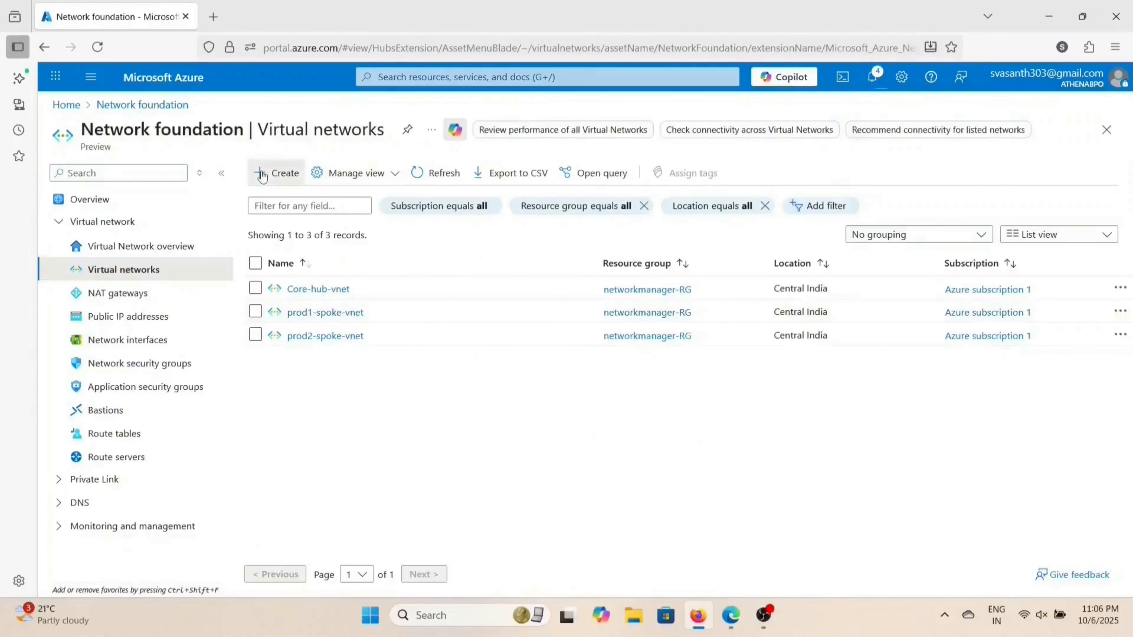
pyautogui.click(277, 172)
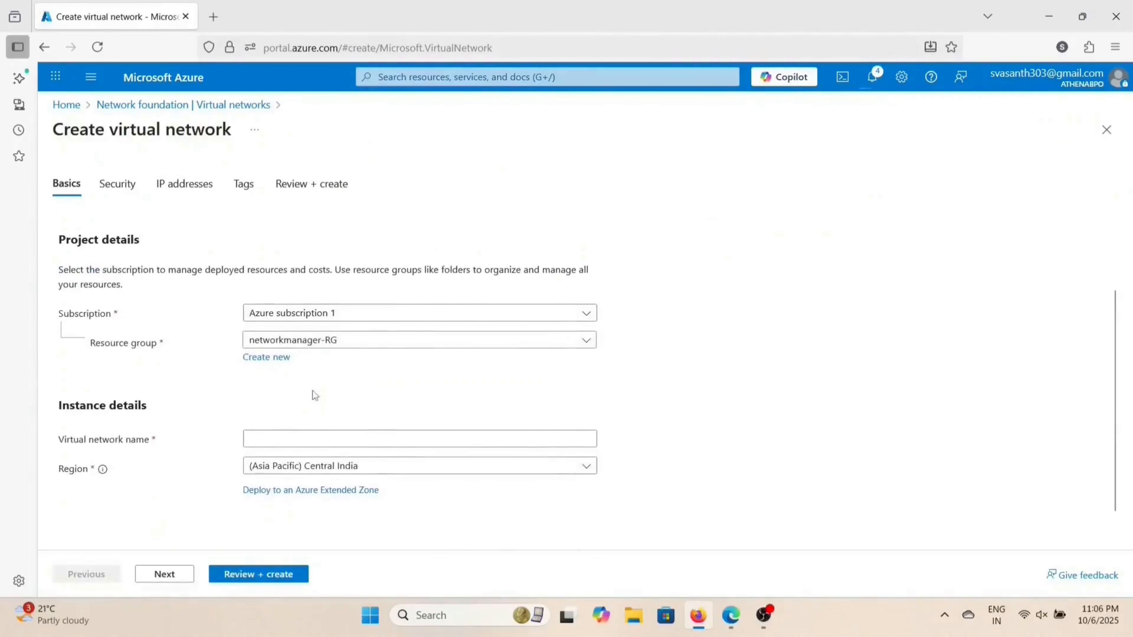
pyautogui.click(288, 443)
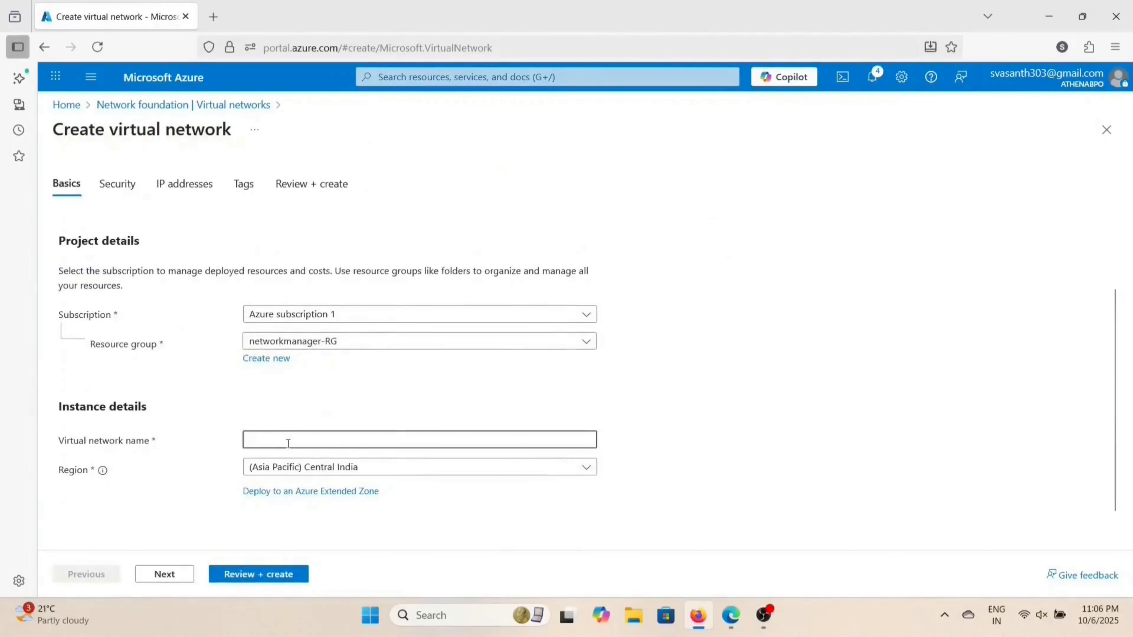
pyautogui.write('non-prod1-spoke-vnet')
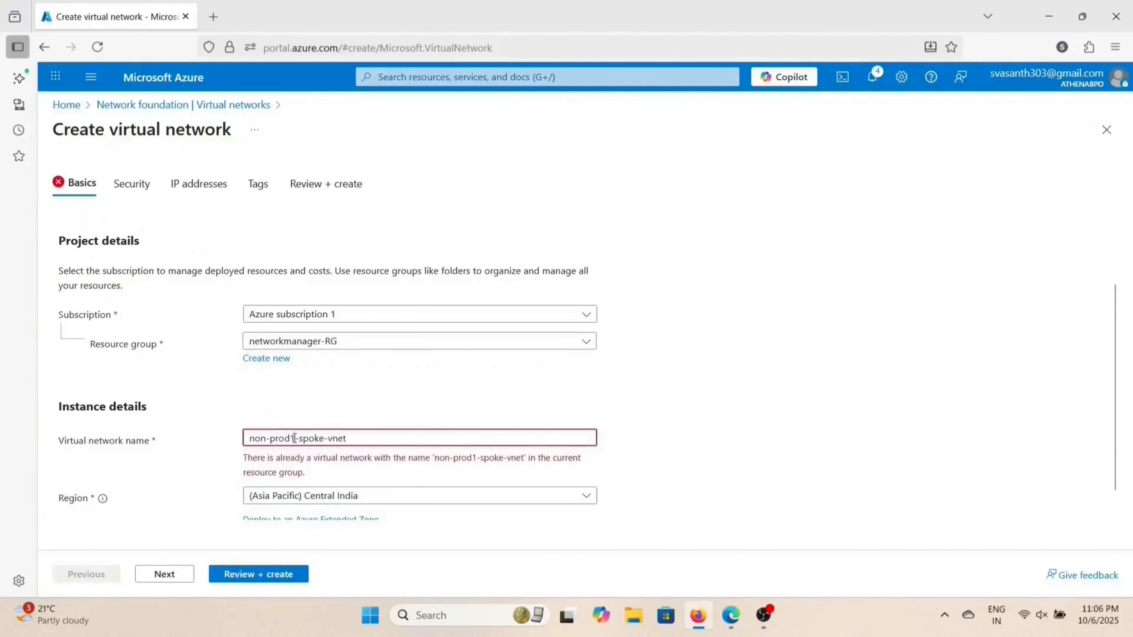
pyautogui.press('BackSpace')
pyautogui.write('2')
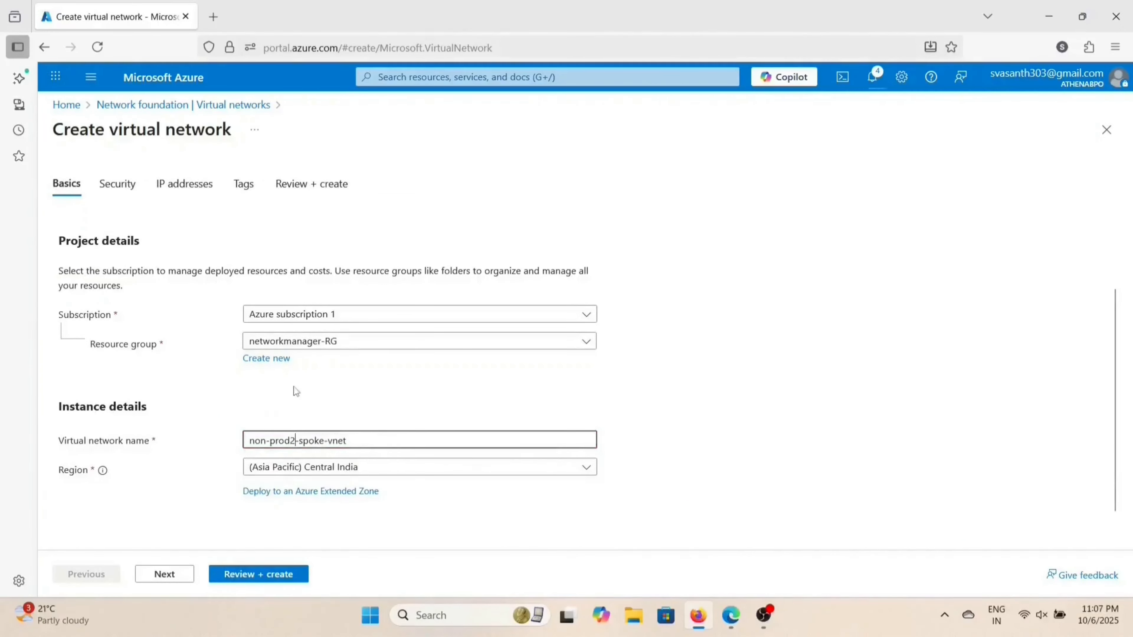
# Step: Set the IPv4 address space of non-prod2-spoke-vnet to 10.101.0.0/16
pyautogui.click(178, 187)
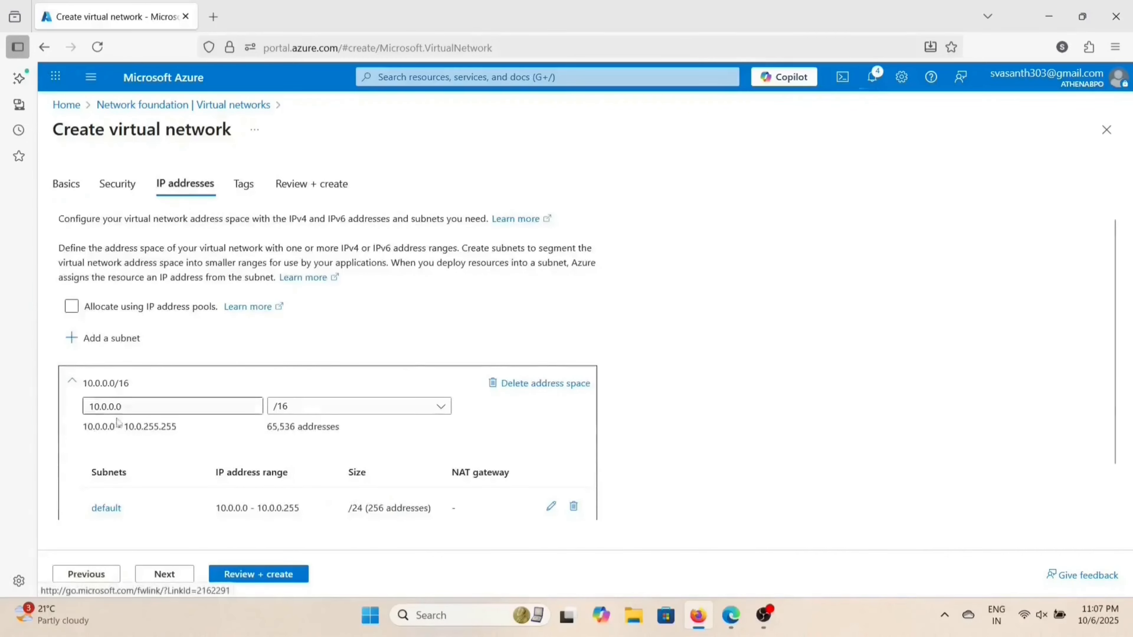
pyautogui.click(106, 409)
pyautogui.press('BackSpace')
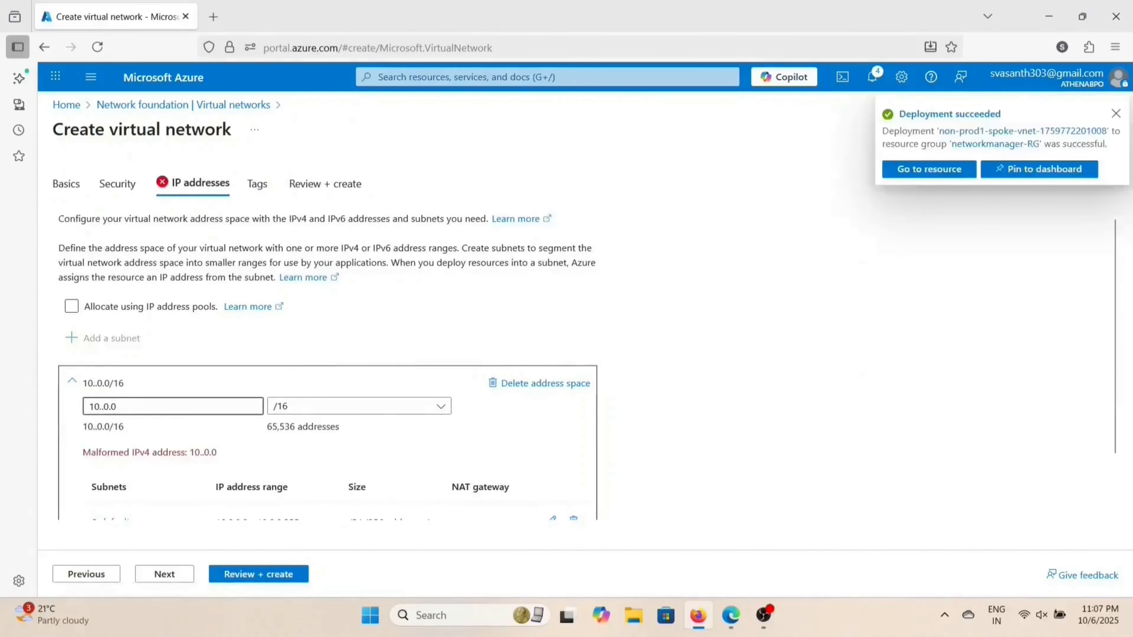
pyautogui.write('101')
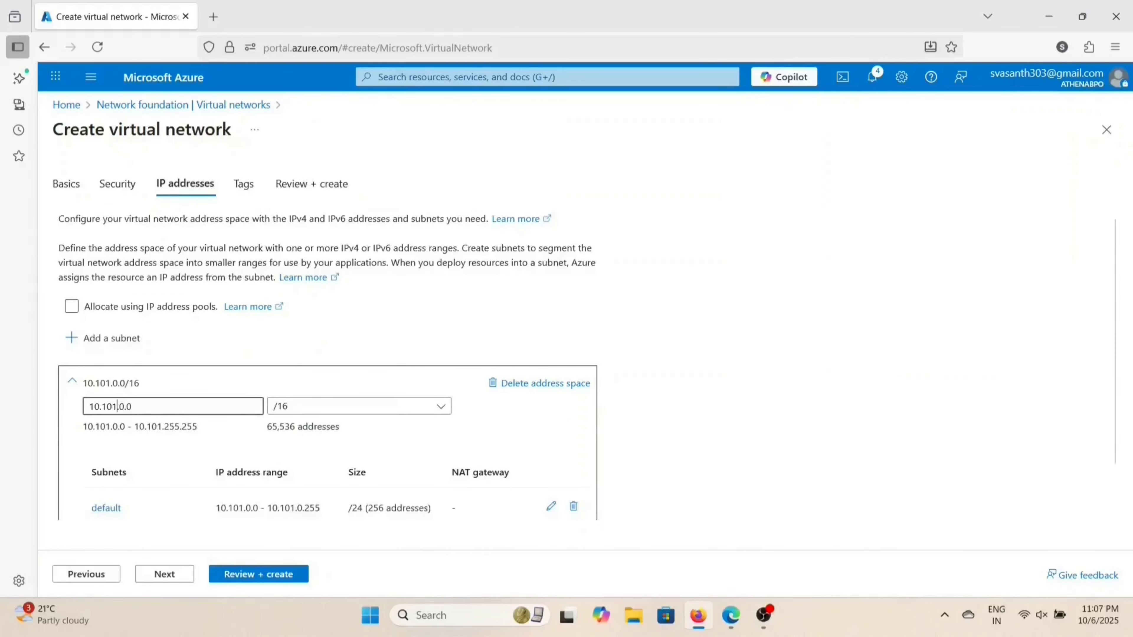
# Step: Rename the default subnet of non-prod2-spoke-vnet to non-prod-subnet-1
pyautogui.scroll(-2, 464, 447)
pyautogui.click(551, 455)
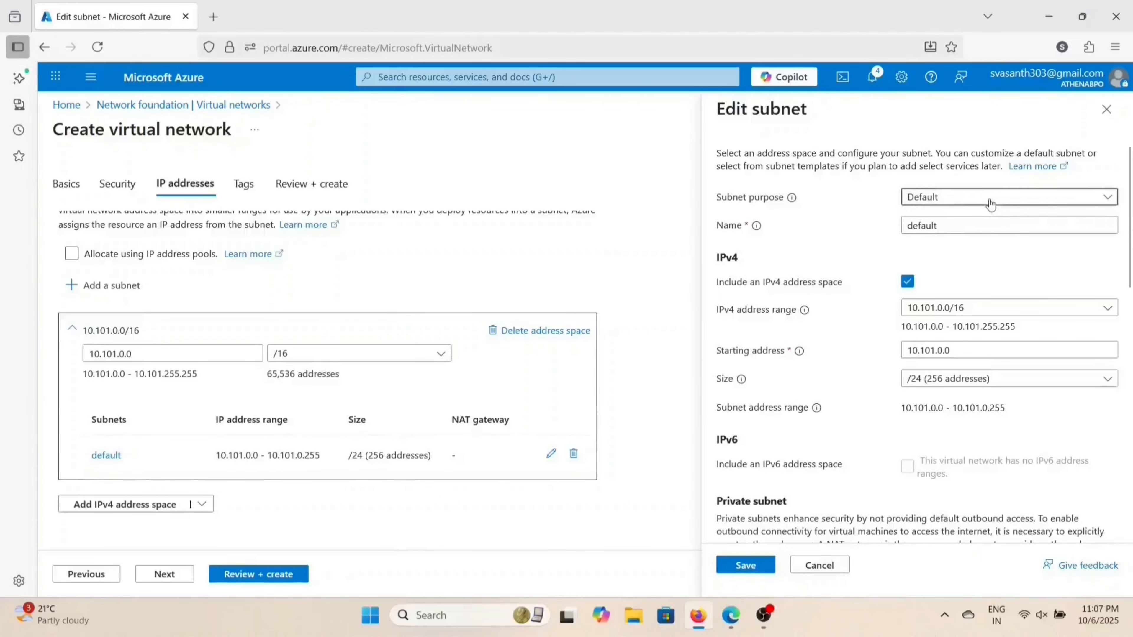
pyautogui.click(986, 200)
pyautogui.click(971, 205)
pyautogui.click(963, 225)
pyautogui.press('BackSpace')
pyautogui.press('BackSpace')
pyautogui.press('BackSpace')
pyautogui.press('BackSpace')
pyautogui.press('BackSpace')
pyautogui.press('BackSpace')
pyautogui.write('non-prod1-spoke-vnet')
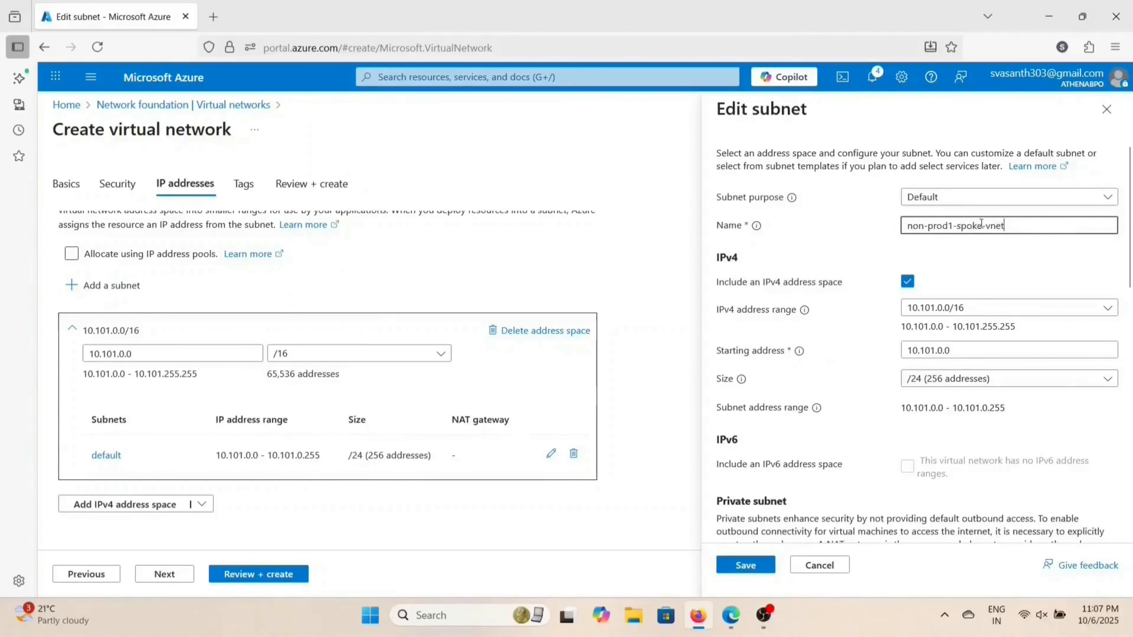
pyautogui.press('BackSpace')
pyautogui.press('BackSpace')
pyautogui.press('BackSpace')
pyautogui.press('BackSpace')
pyautogui.press('BackSpace')
pyautogui.press('BackSpace')
pyautogui.press('BackSpace')
pyautogui.press('BackSpace')
pyautogui.write('ubnet')
pyautogui.press('Left')
pyautogui.press('Left')
pyautogui.press('Left')
pyautogui.press('Left')
pyautogui.press('Left')
pyautogui.press('Left')
pyautogui.press('Left')
pyautogui.press('BackSpace')
pyautogui.write('-')
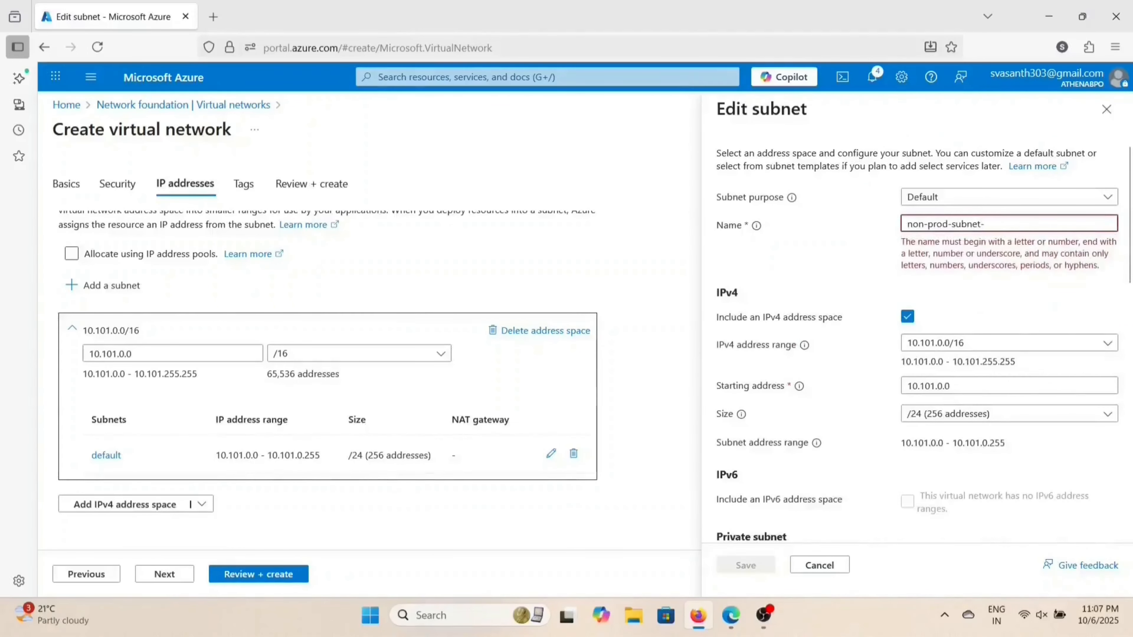
pyautogui.write('1')
pyautogui.scroll(-5, 987, 261)
pyautogui.scroll(-3, 987, 263)
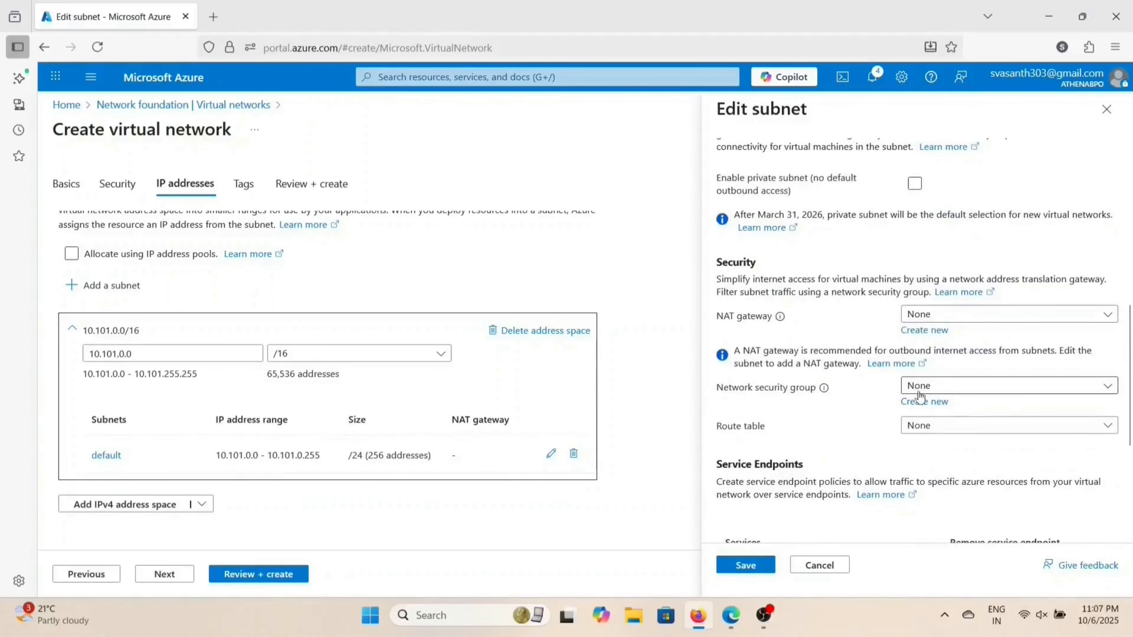
# Step: Create a new network security group named nsg-non-prod1-spoke for the subnet
pyautogui.click(924, 402)
pyautogui.click(741, 508)
pyautogui.write('non-prod1-spoke-vnet')
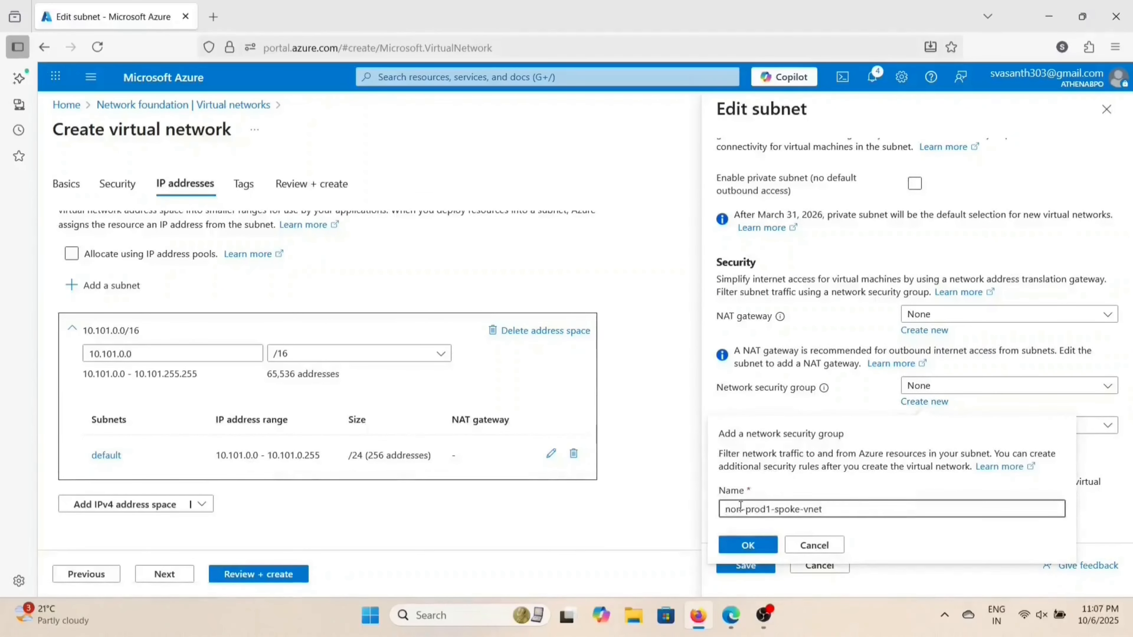
pyautogui.press('BackSpace')
pyautogui.press('BackSpace')
pyautogui.press('BackSpace')
pyautogui.press('BackSpace')
pyautogui.press('BackSpace')
pyautogui.click(745, 509)
pyautogui.write('nsg-')
pyautogui.click(747, 546)
# Step: Save the subnet settings, then validate and deploy non-prod2-spoke-vnet
pyautogui.scroll(-1, 792, 494)
pyautogui.scroll(-2, 791, 494)
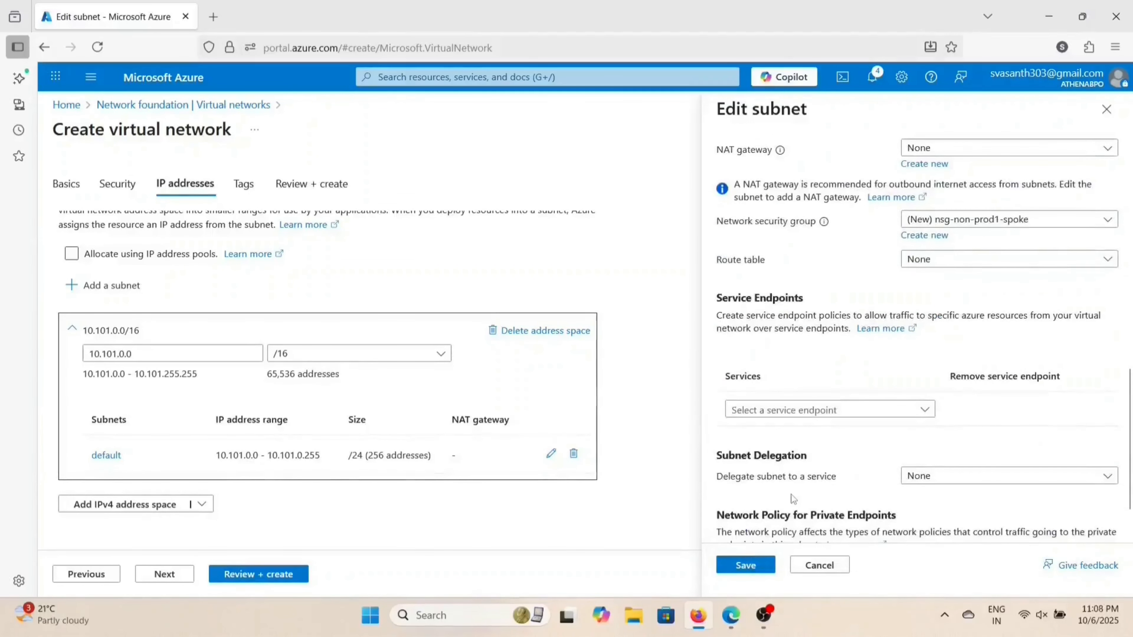
pyautogui.scroll(-1, 791, 494)
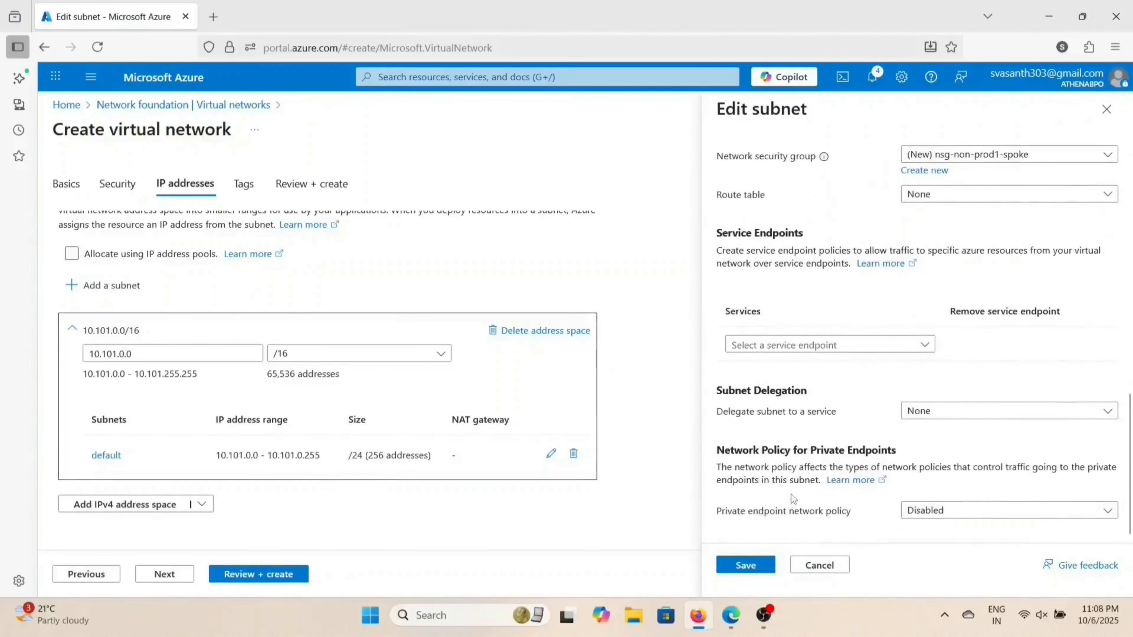
pyautogui.click(757, 566)
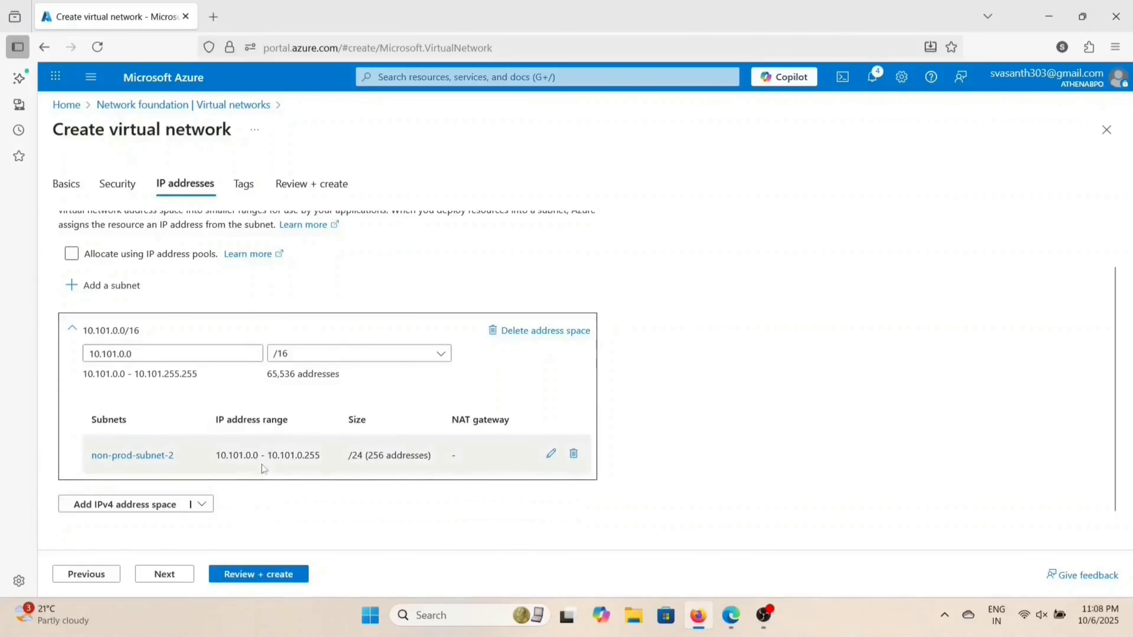
pyautogui.click(257, 576)
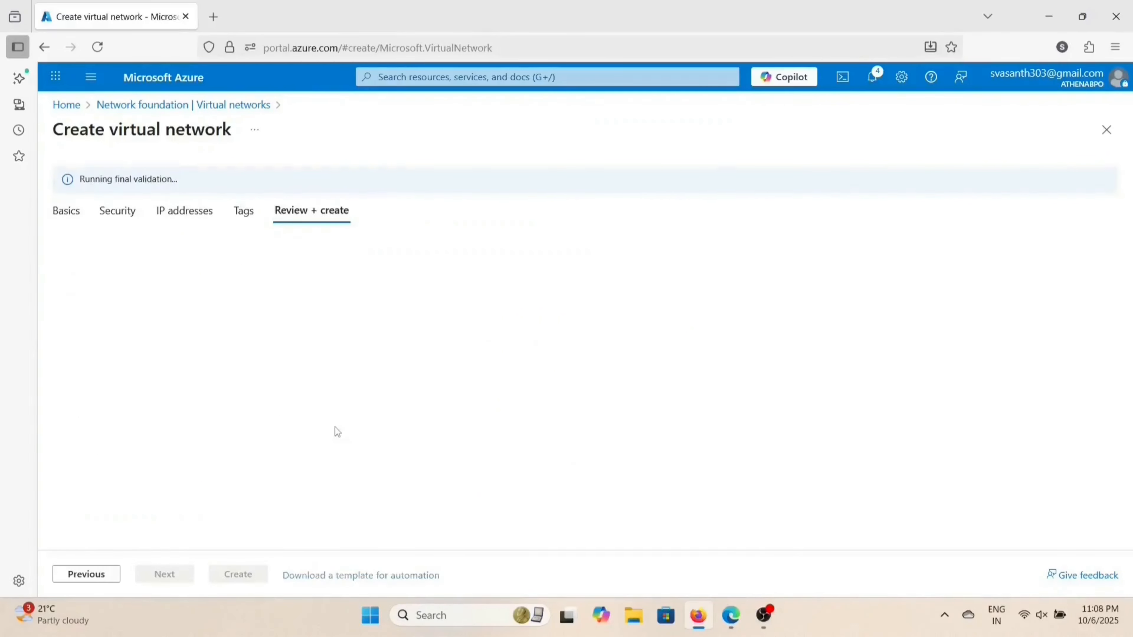
pyautogui.scroll(-2, 334, 429)
pyautogui.click(239, 574)
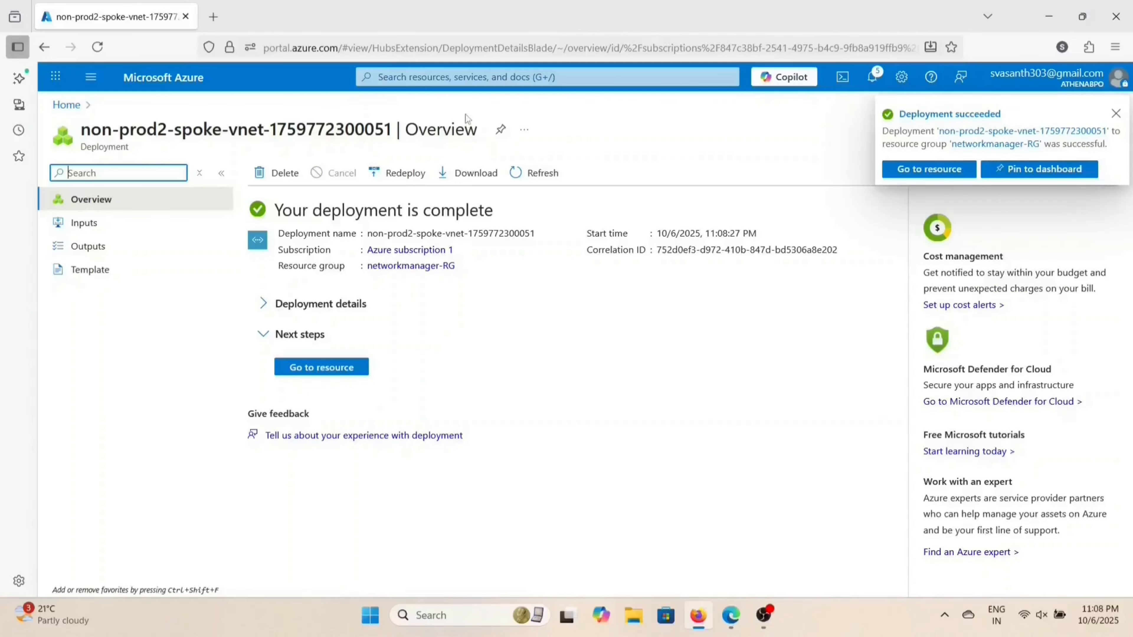
# Step: Find the network security groups service and start a new security group in the networkmanager-RG resource group
pyautogui.click(437, 75)
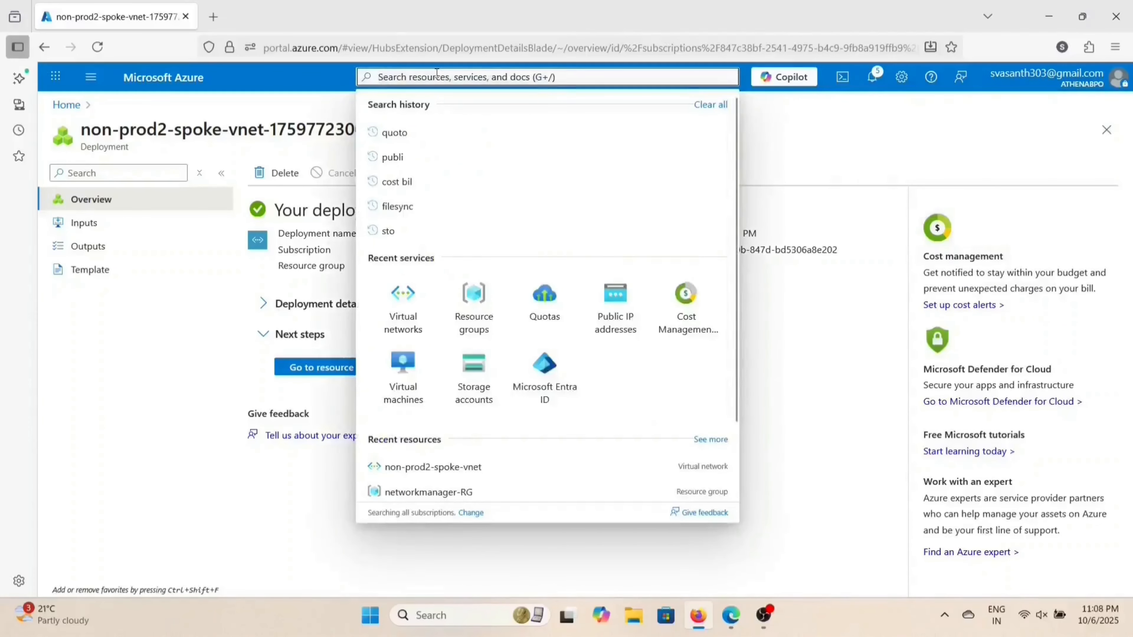
pyautogui.write('nsg')
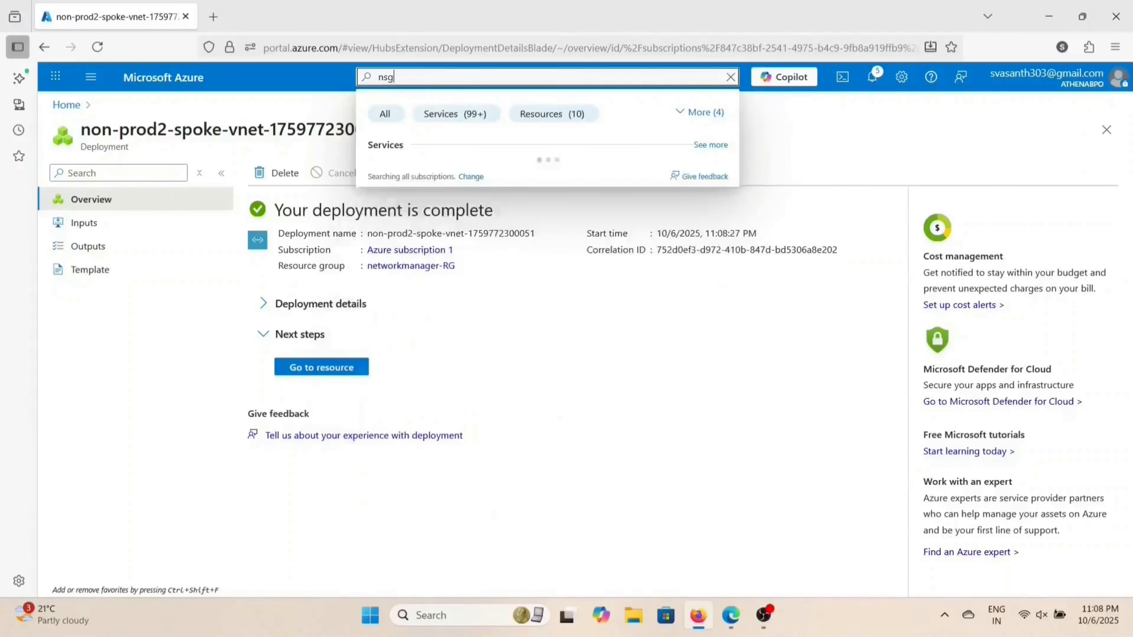
pyautogui.click(436, 178)
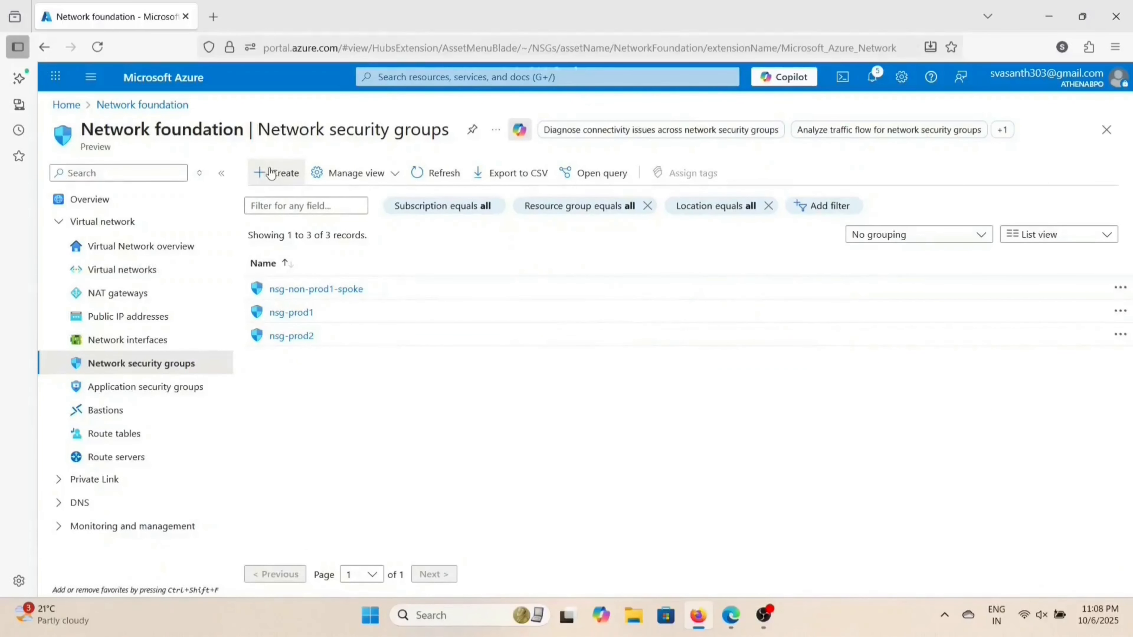
pyautogui.click(271, 173)
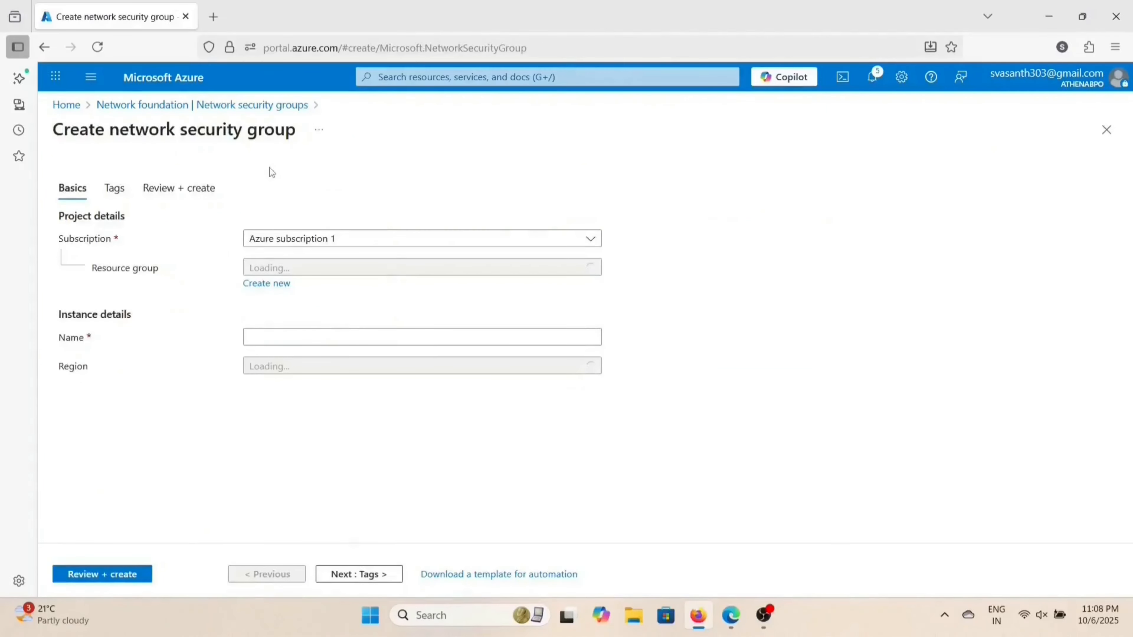
pyautogui.click(280, 268)
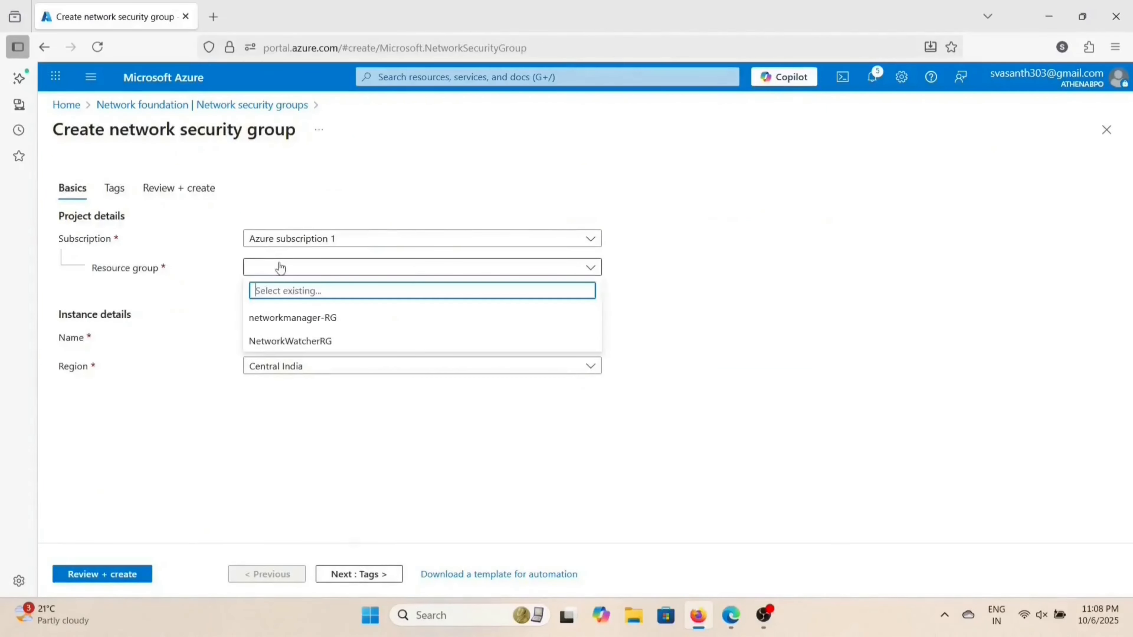
pyautogui.click(299, 321)
# Step: Name the network security group nsg-bastion, then validate and create it
pyautogui.click(313, 336)
pyautogui.click(313, 336)
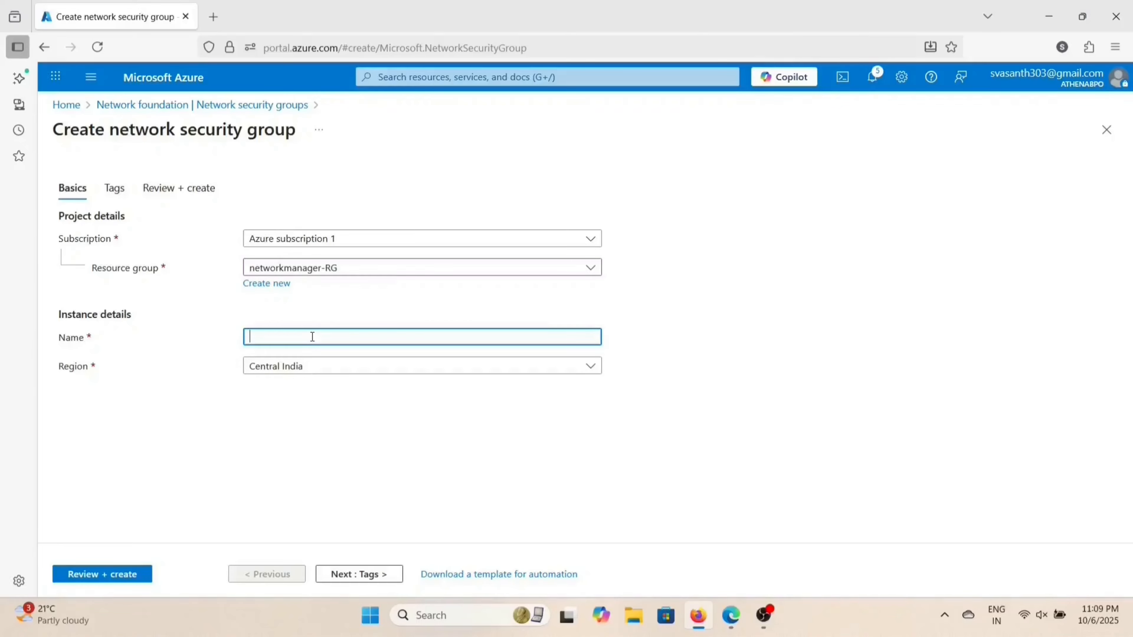
pyautogui.write('nsg-bastion')
pyautogui.click(184, 190)
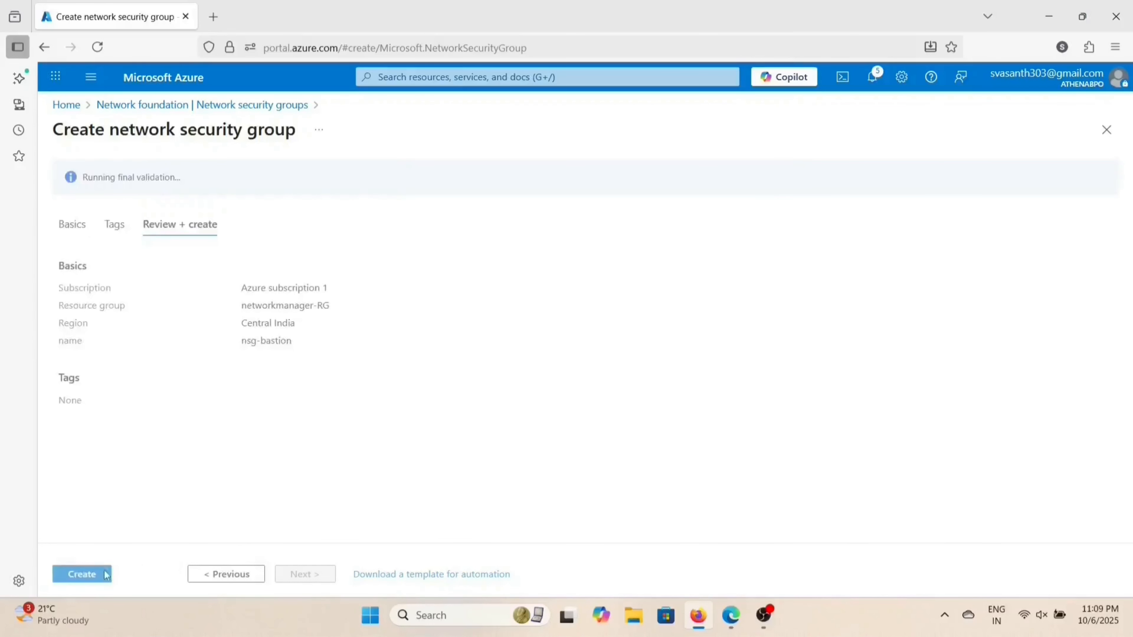
pyautogui.click(82, 574)
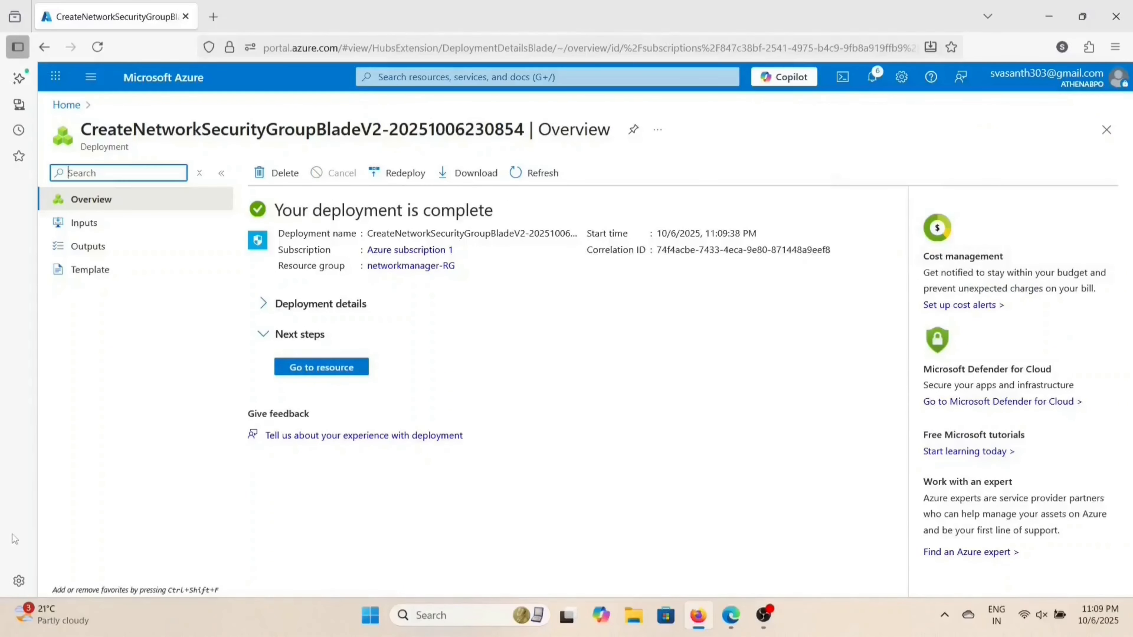
# Step: Open the inbound security rules of nsg-bastion and start a new rule
pyautogui.click(330, 368)
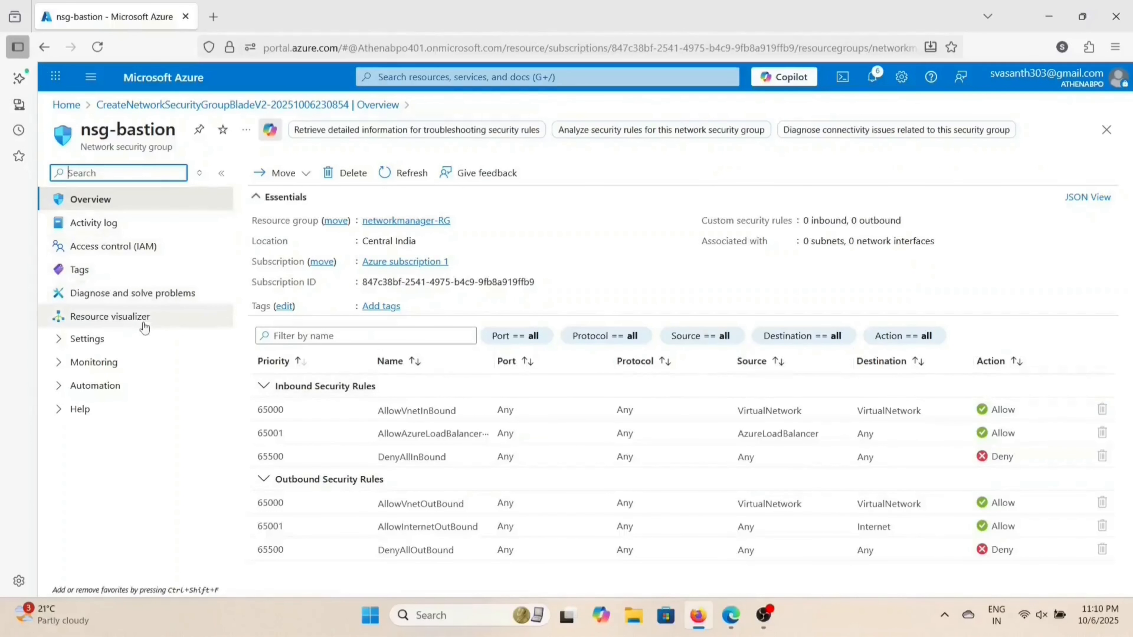
pyautogui.click(134, 338)
pyautogui.click(136, 365)
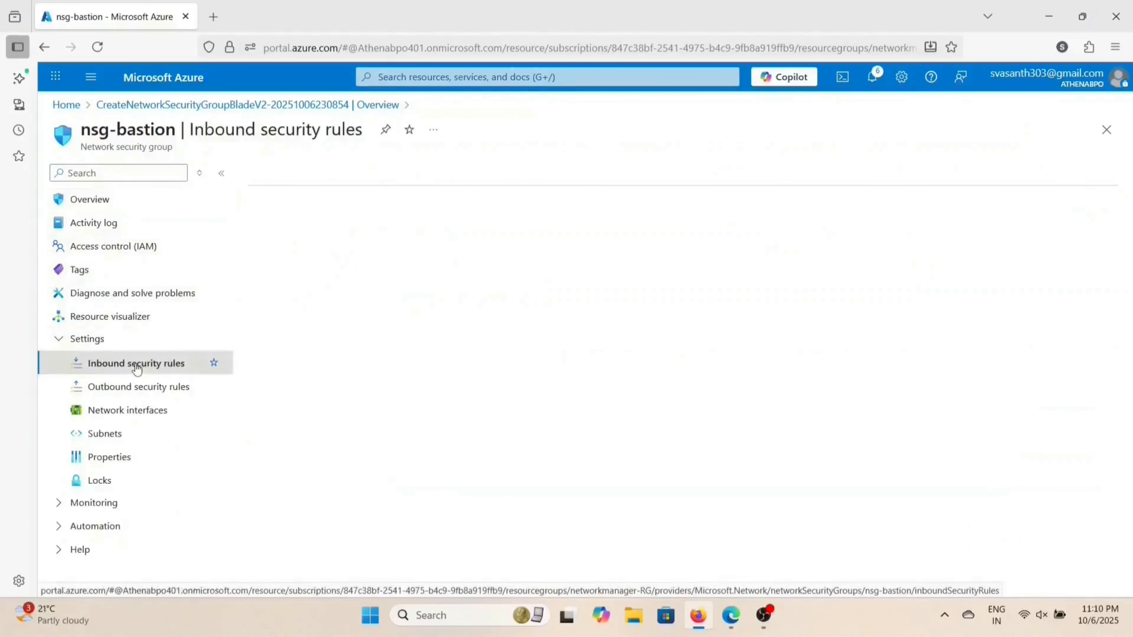
pyautogui.click(279, 167)
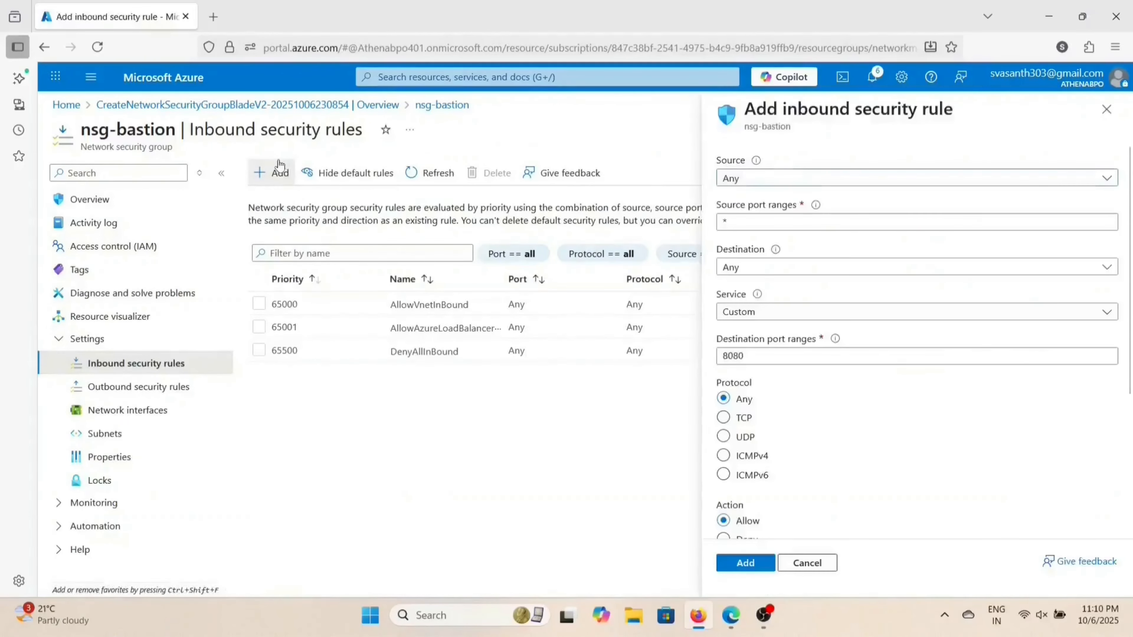
# Step: Set the inbound rule's source to the GatewayManager service tag and its service to HTTPS
pyautogui.click(785, 188)
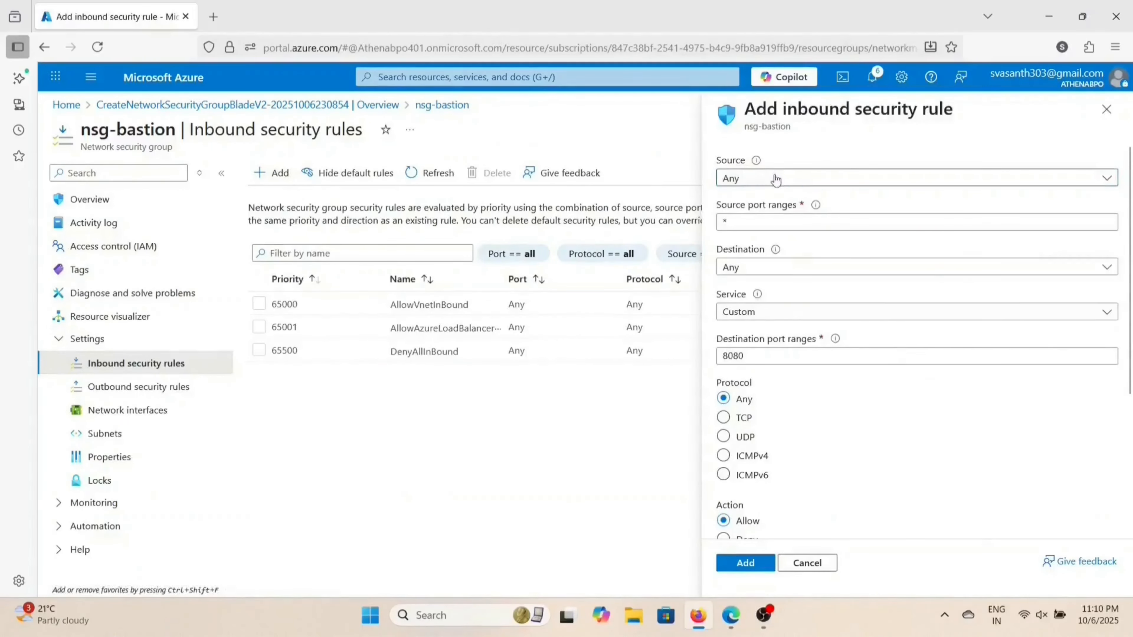
pyautogui.click(767, 269)
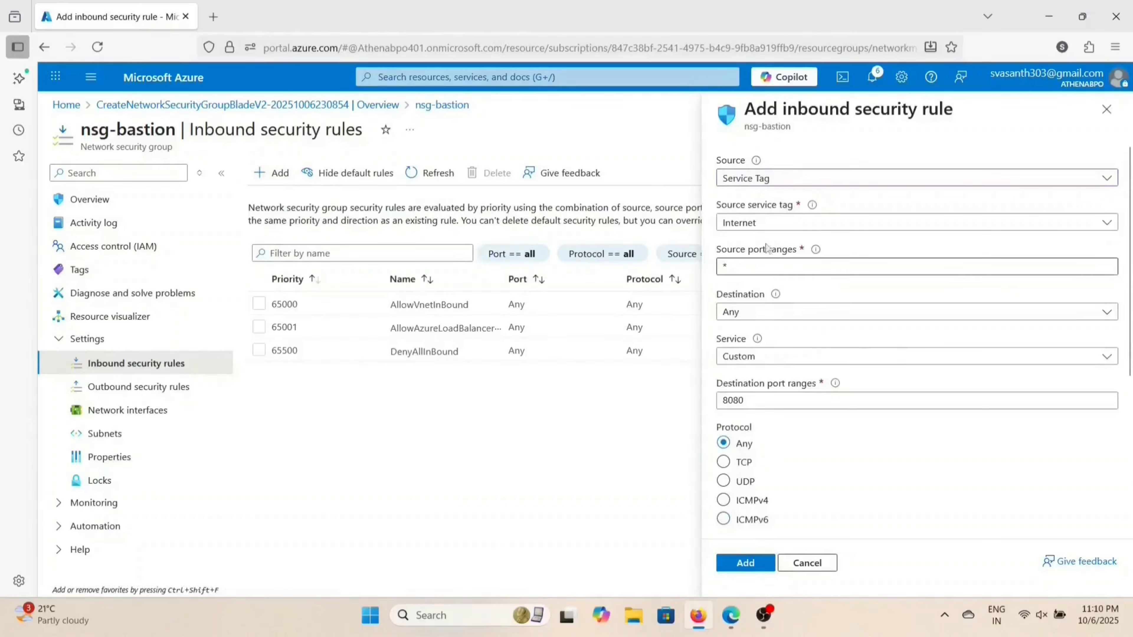
pyautogui.click(778, 228)
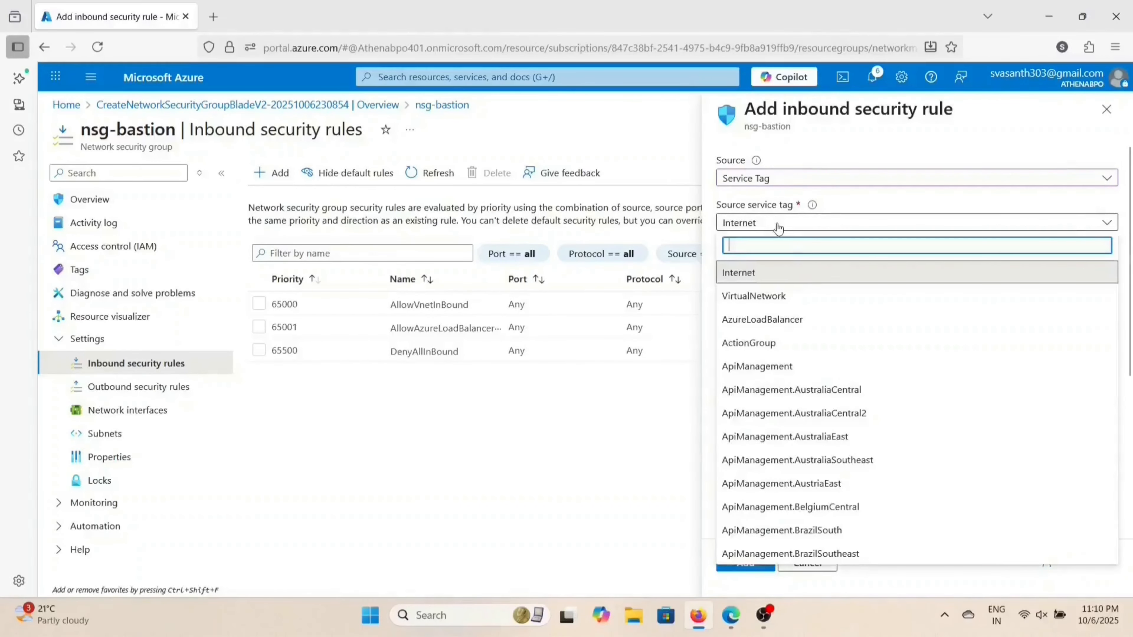
pyautogui.write('gat')
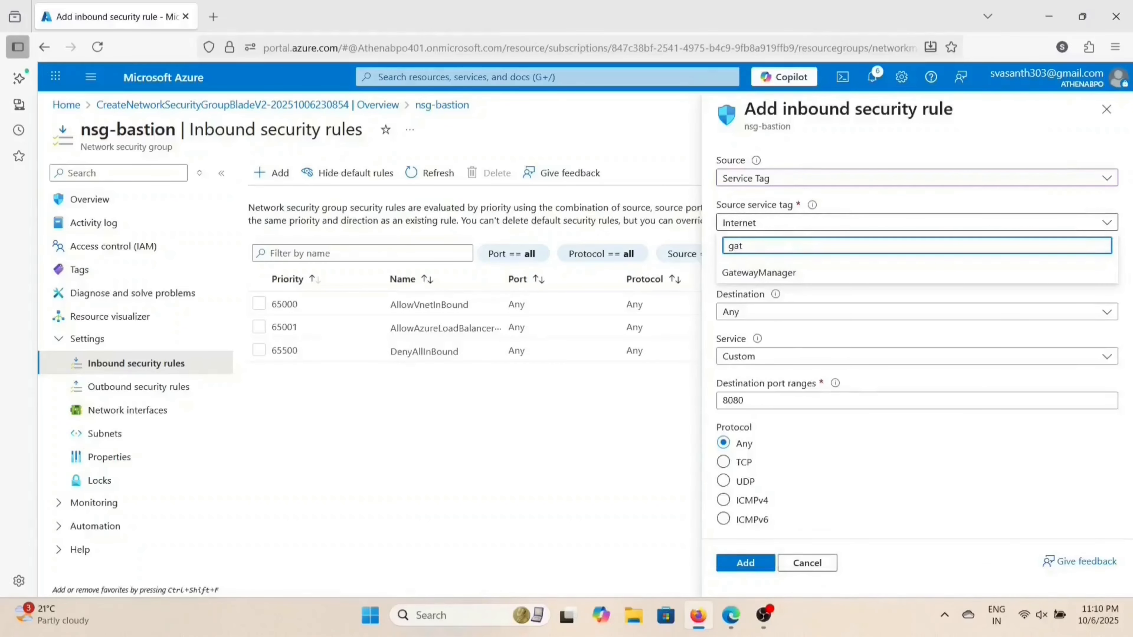
pyautogui.click(798, 274)
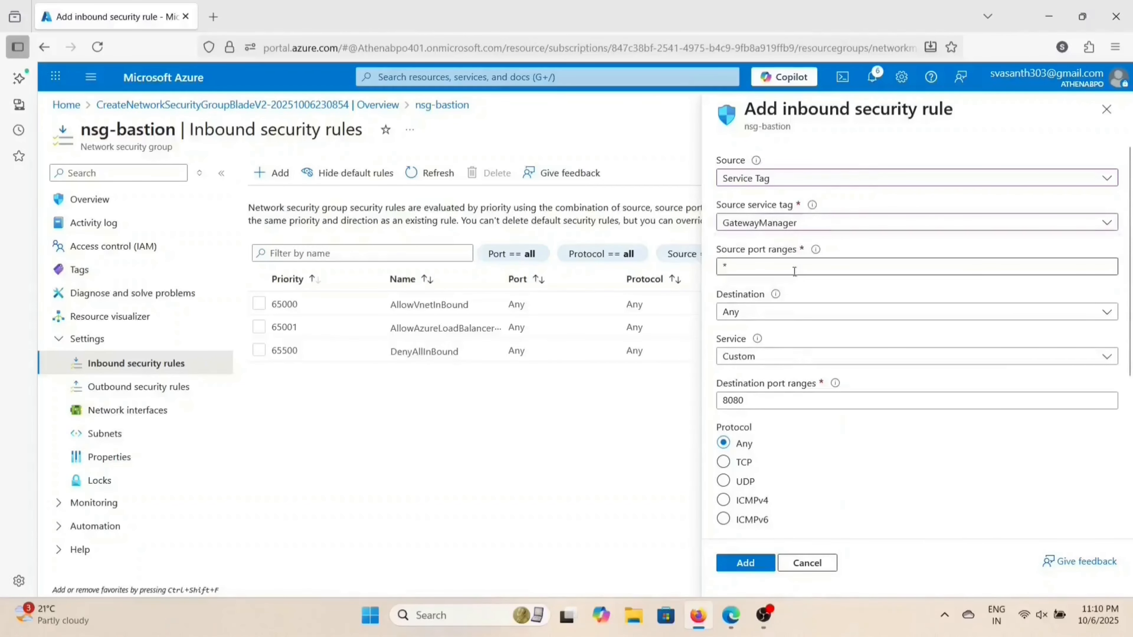
pyautogui.click(781, 365)
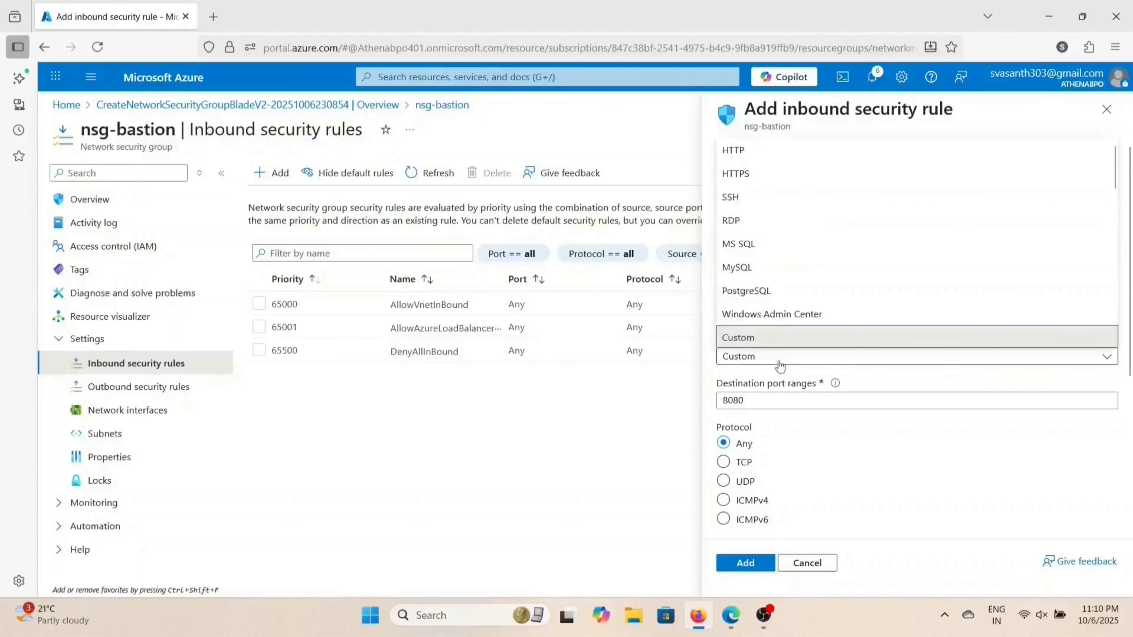
pyautogui.click(772, 174)
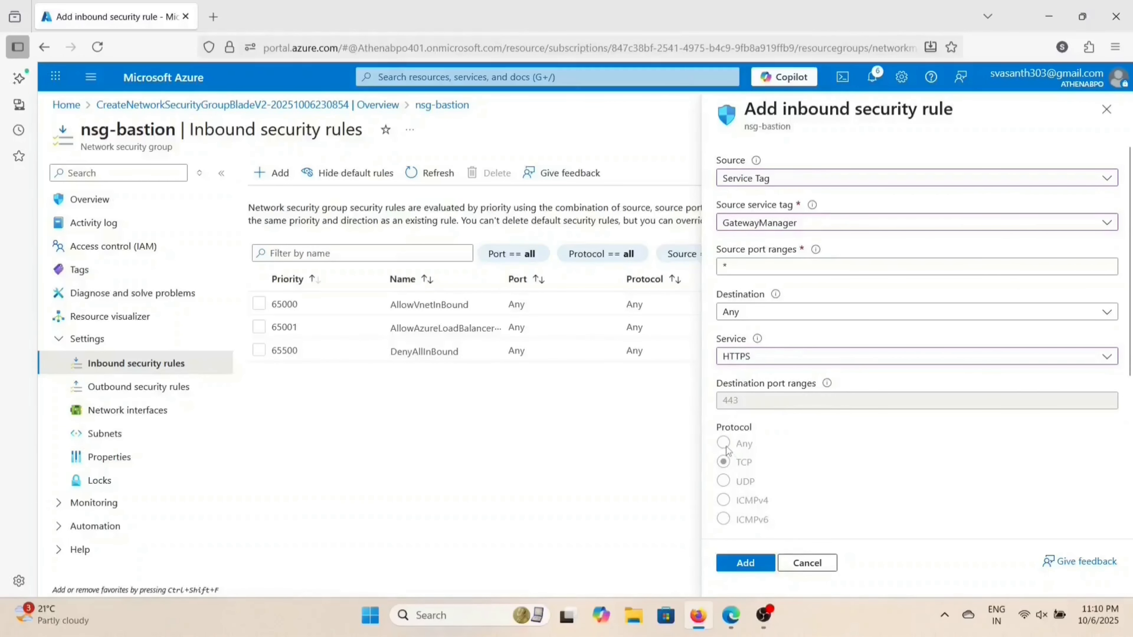
# Step: Name the inbound rule AllowGatewayMangerInbound and add it to nsg-bastion with priority 100
pyautogui.scroll(-2, 727, 453)
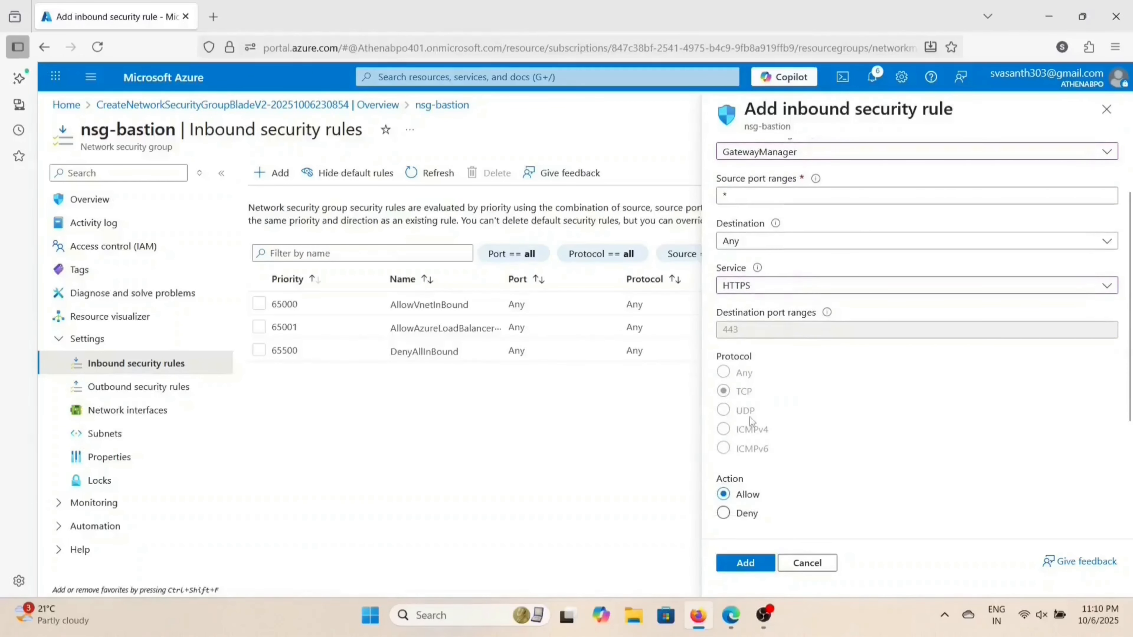
pyautogui.scroll(-1, 751, 421)
pyautogui.scroll(-3, 752, 421)
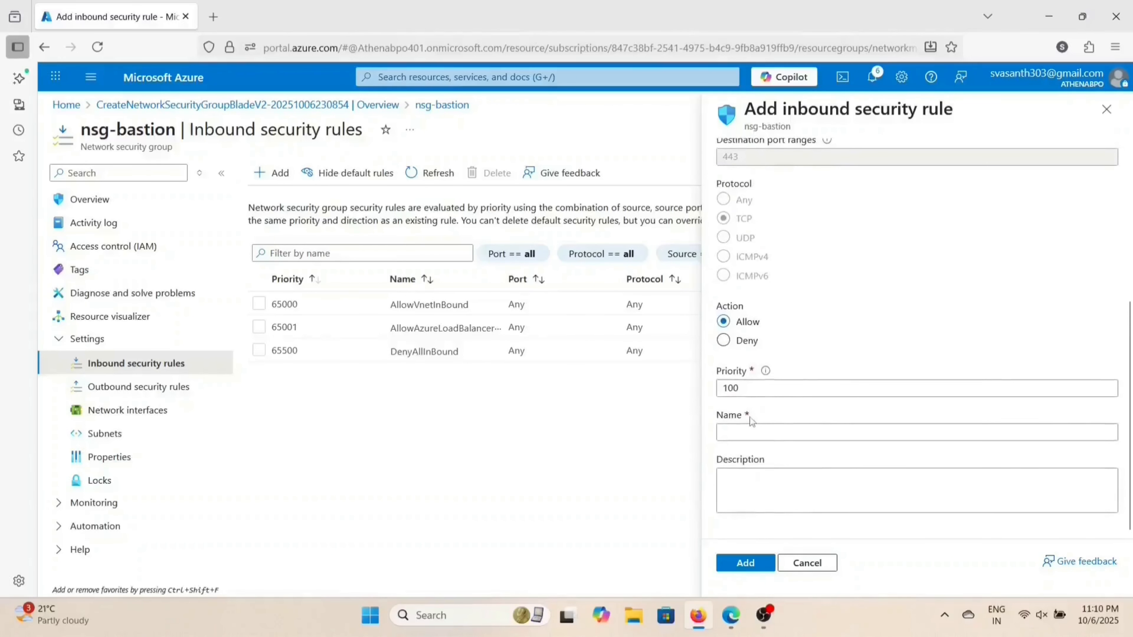
pyautogui.click(748, 389)
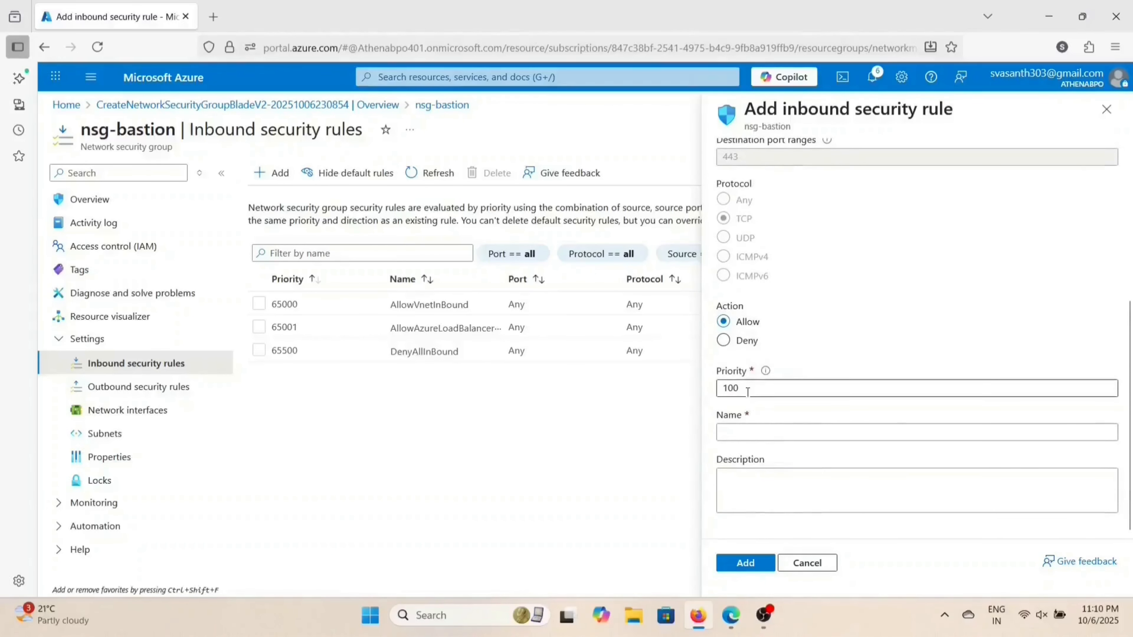
pyautogui.click(748, 392)
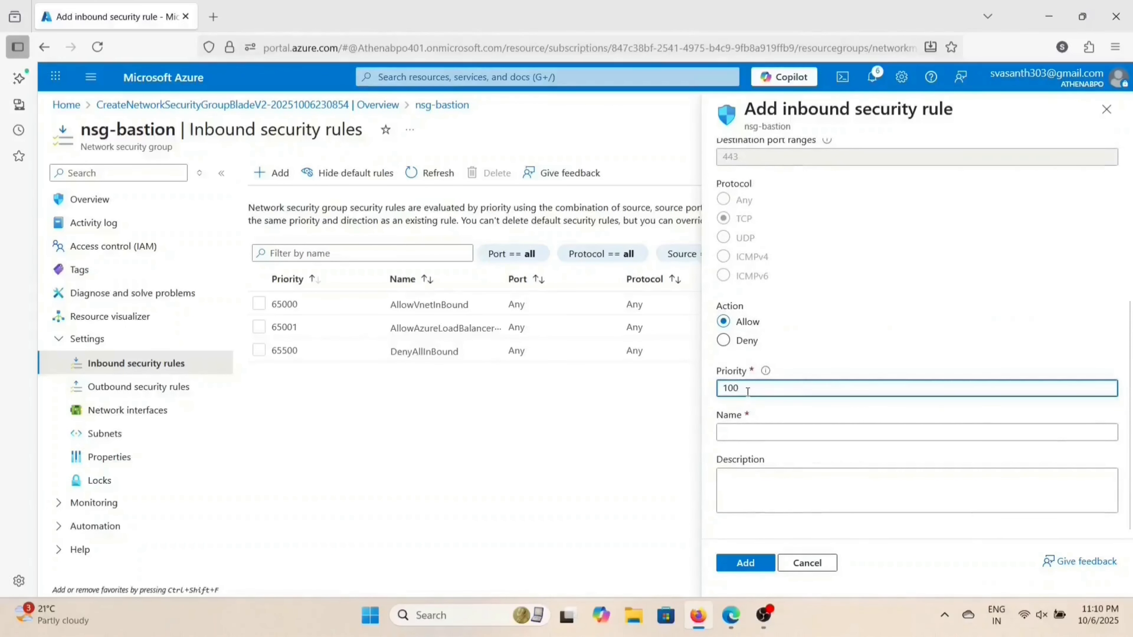
pyautogui.click(826, 339)
pyautogui.click(748, 436)
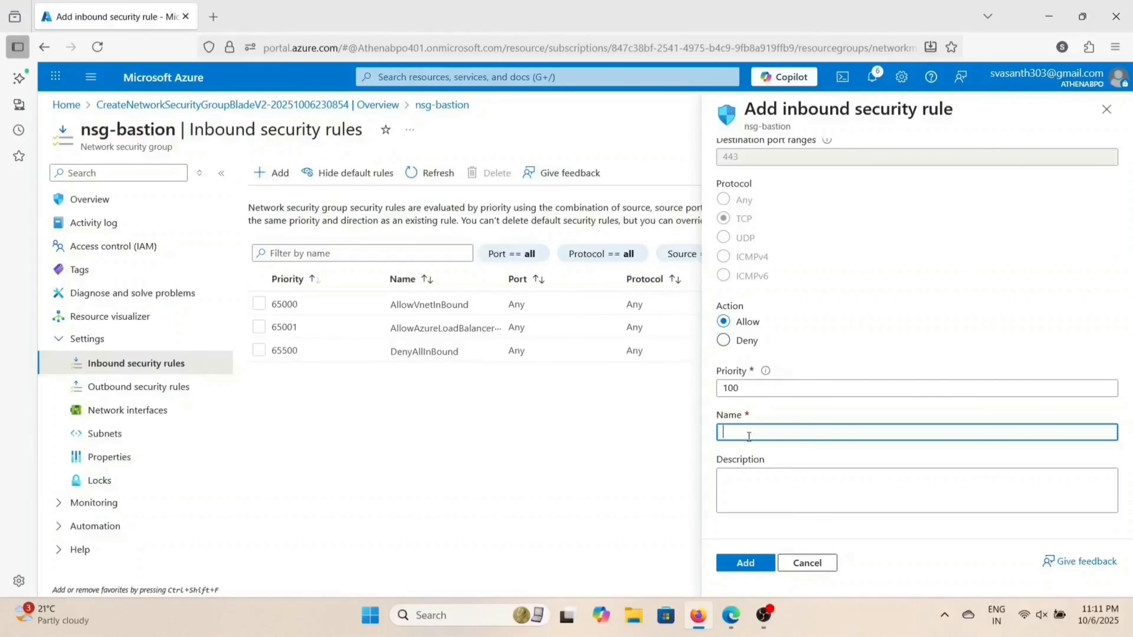
pyautogui.press('capslock')
pyautogui.write('A')
pyautogui.press('capslock')
pyautogui.write('llow')
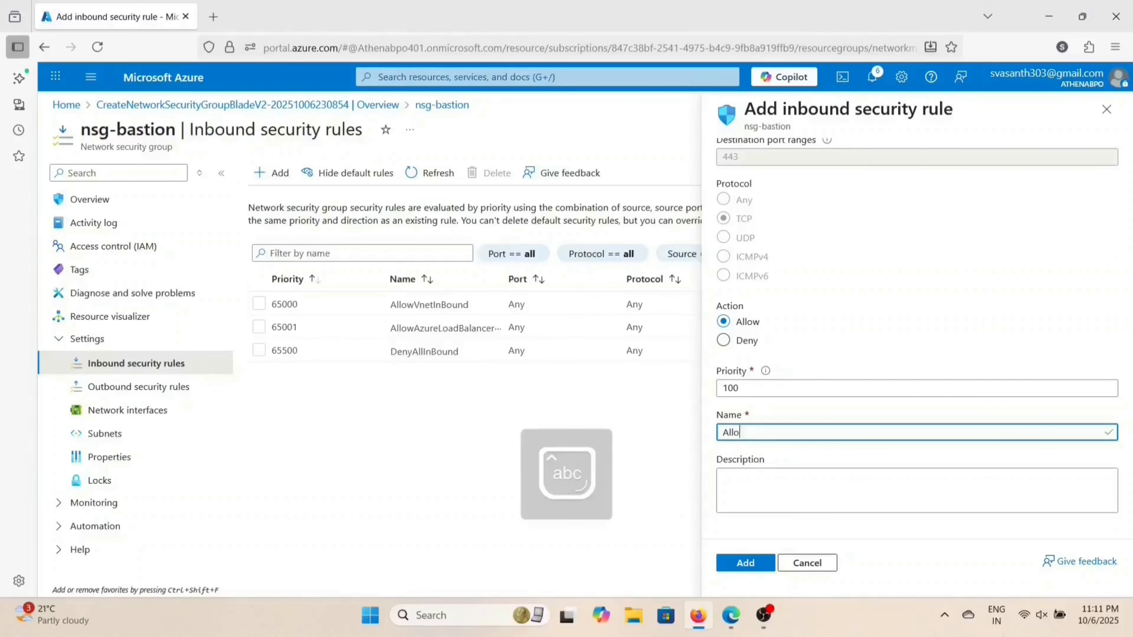
pyautogui.press('capslock')
pyautogui.write('G')
pyautogui.press('capslock')
pyautogui.write('ateway')
pyautogui.press('capslock')
pyautogui.write('M')
pyautogui.press('capslock')
pyautogui.write('anger')
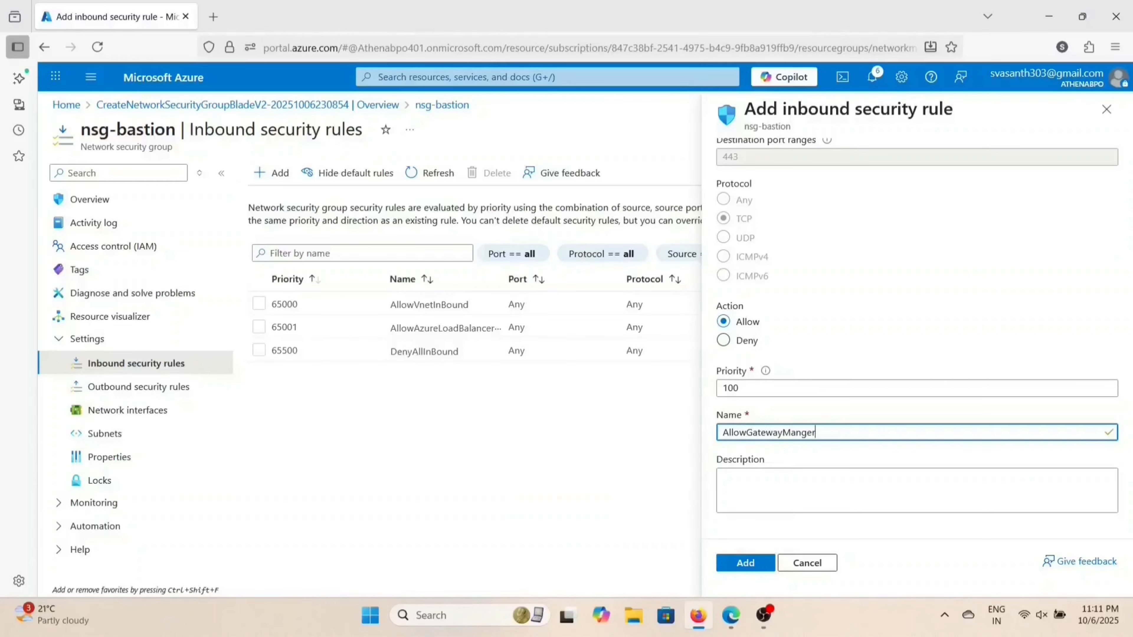
pyautogui.press('capslock')
pyautogui.write('I')
pyautogui.press('capslock')
pyautogui.write('nbound')
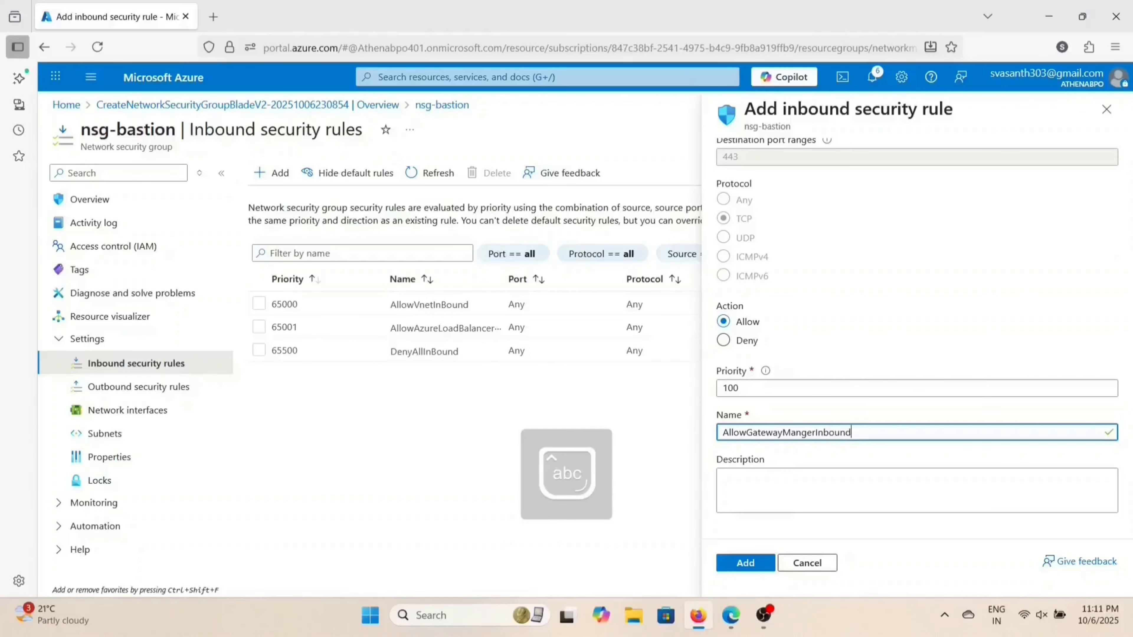
pyautogui.click(739, 566)
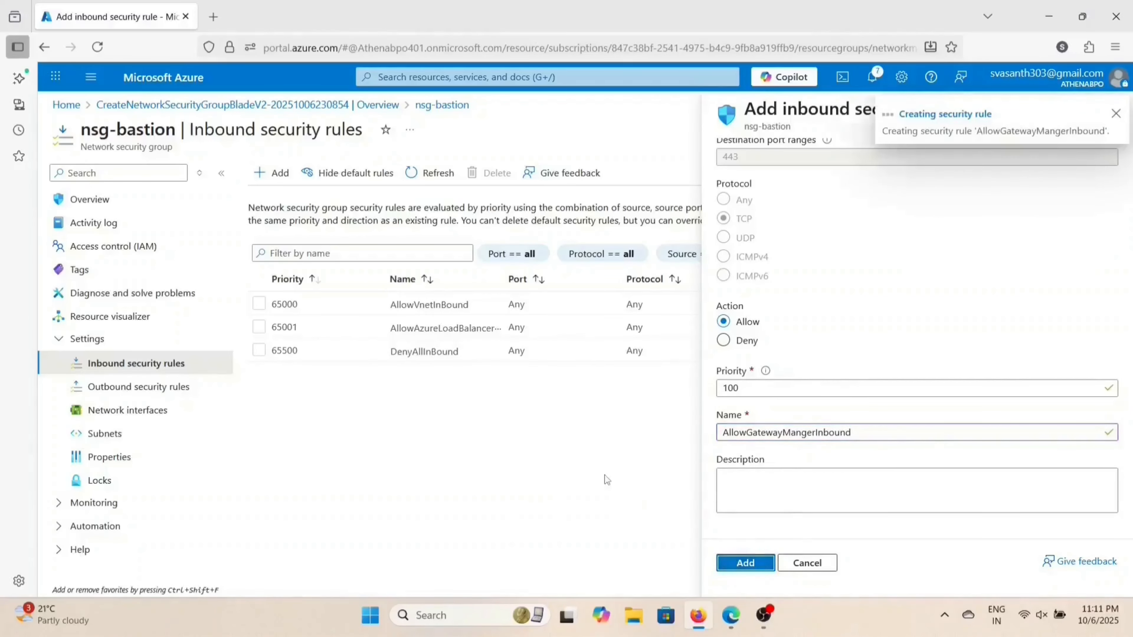
# Step: Start another inbound rule for nsg-bastion and set its service to HTTPS
pyautogui.click(275, 177)
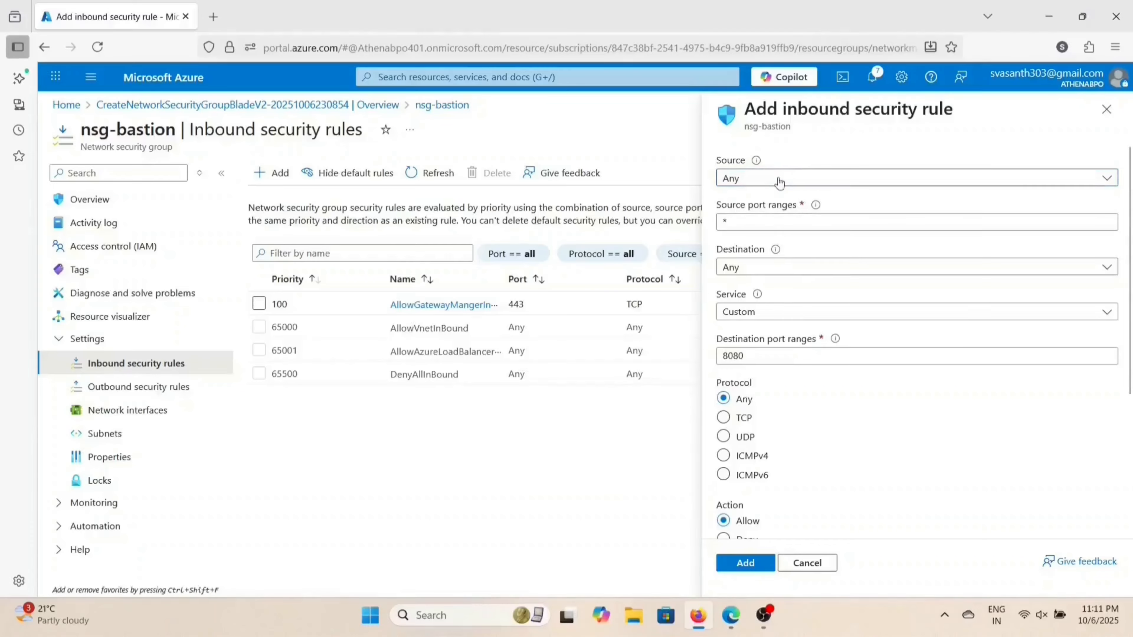
pyautogui.click(776, 314)
pyautogui.click(754, 357)
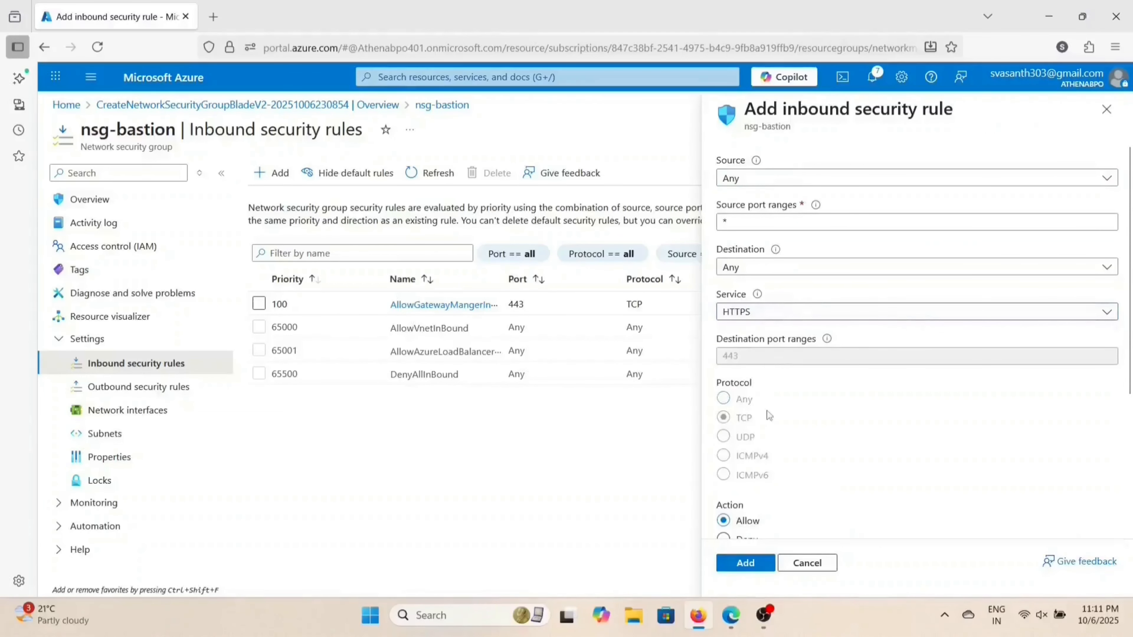
# Step: Name the inbound rule AllowAnyHTTPSInbound and add it to nsg-bastion with priority 110
pyautogui.scroll(-5, 775, 456)
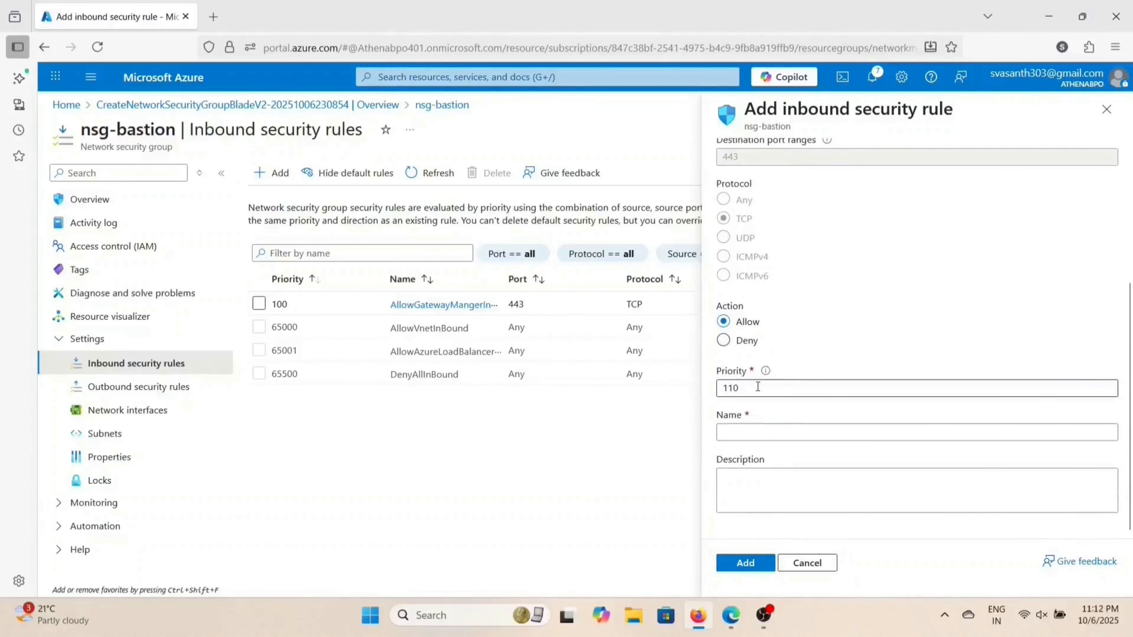
pyautogui.click(754, 436)
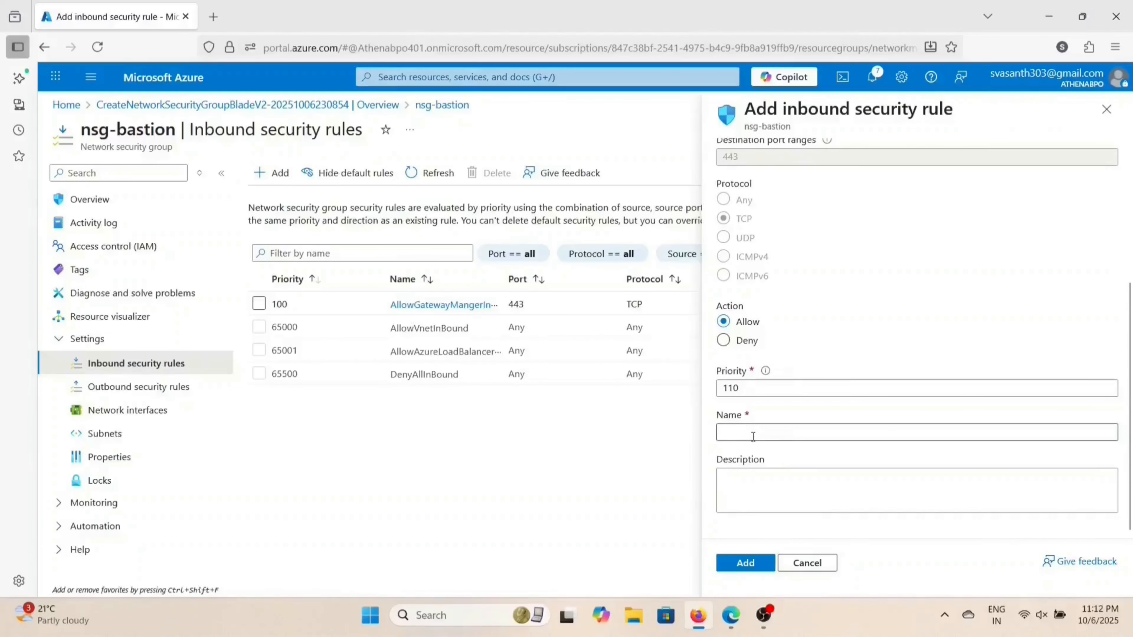
pyautogui.click(753, 437)
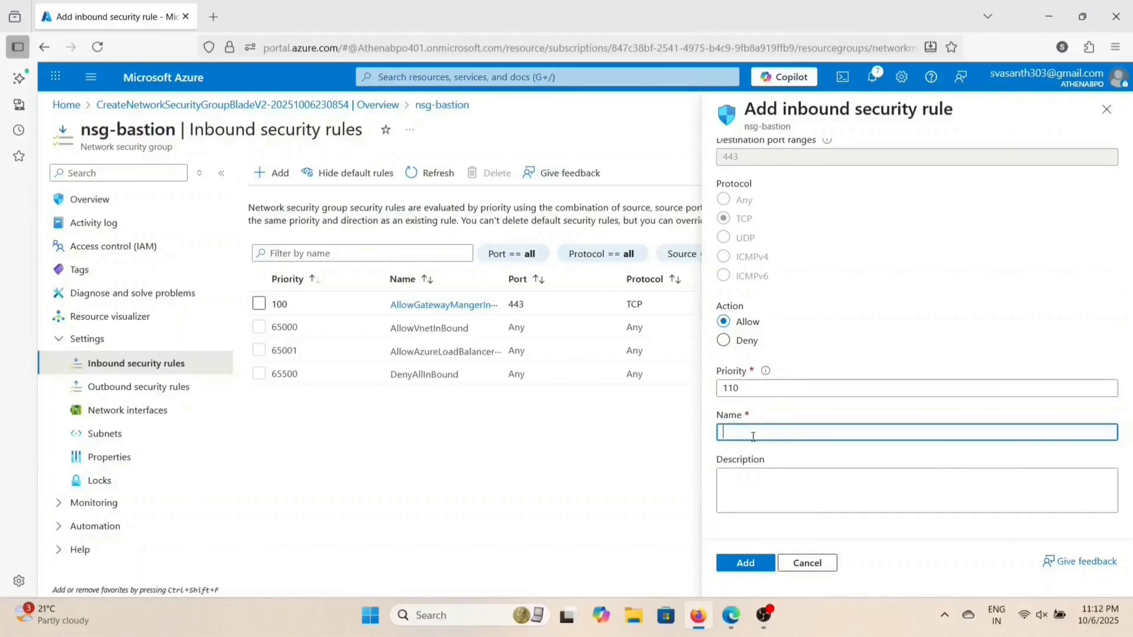
pyautogui.write('Allow')
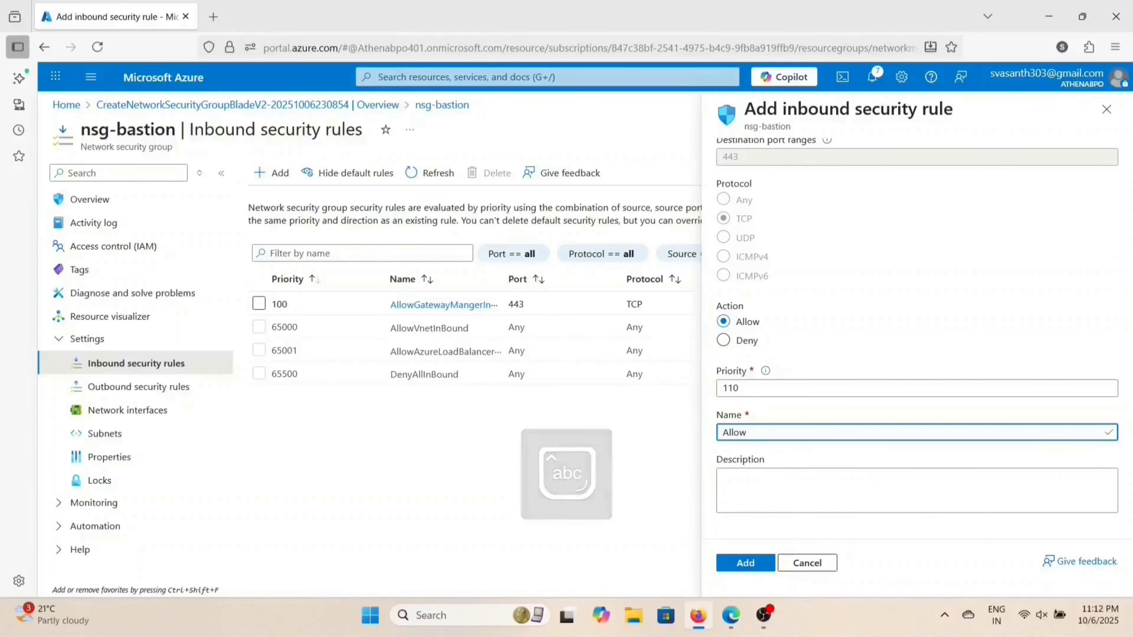
pyautogui.write('Any')
pyautogui.press('capslock')
pyautogui.write('HTTP')
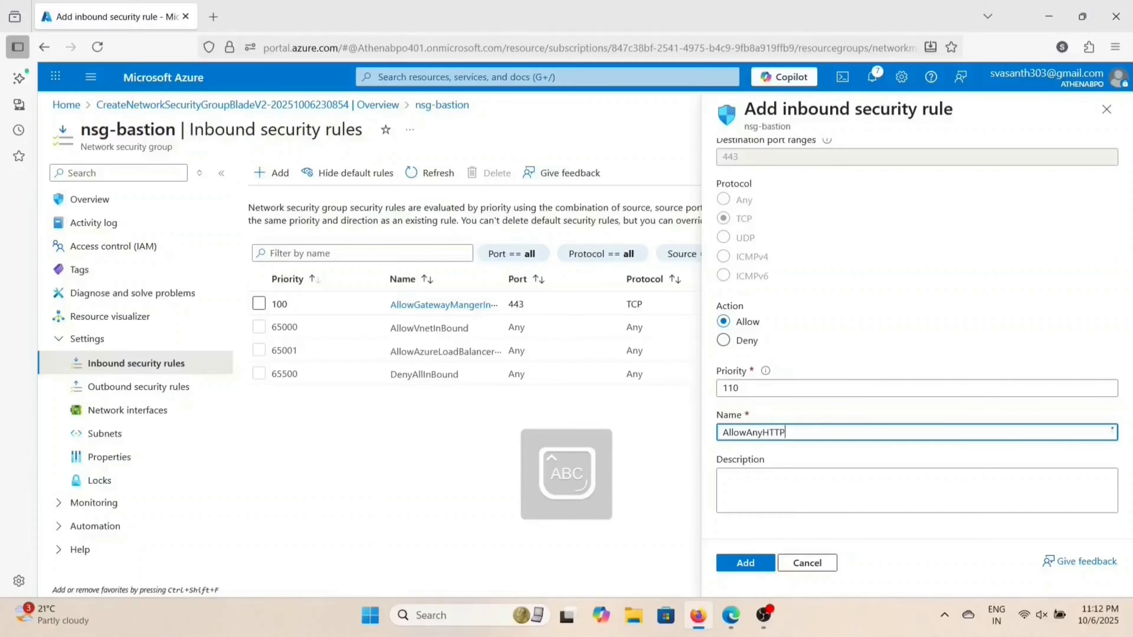
pyautogui.write('SI')
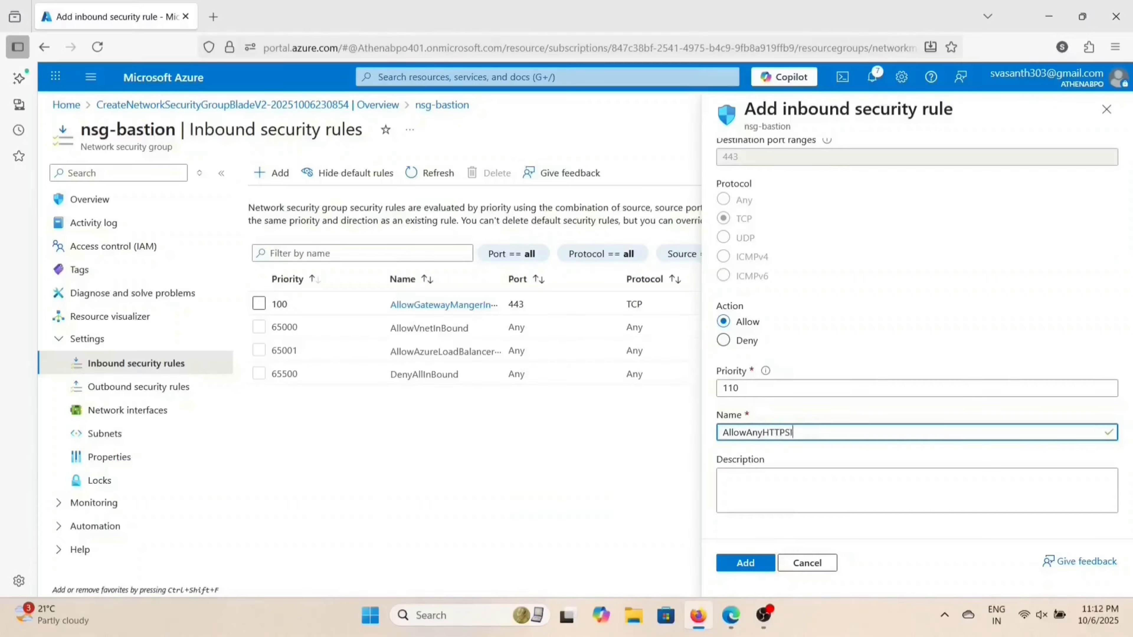
pyautogui.press('capslock')
pyautogui.write('nbound')
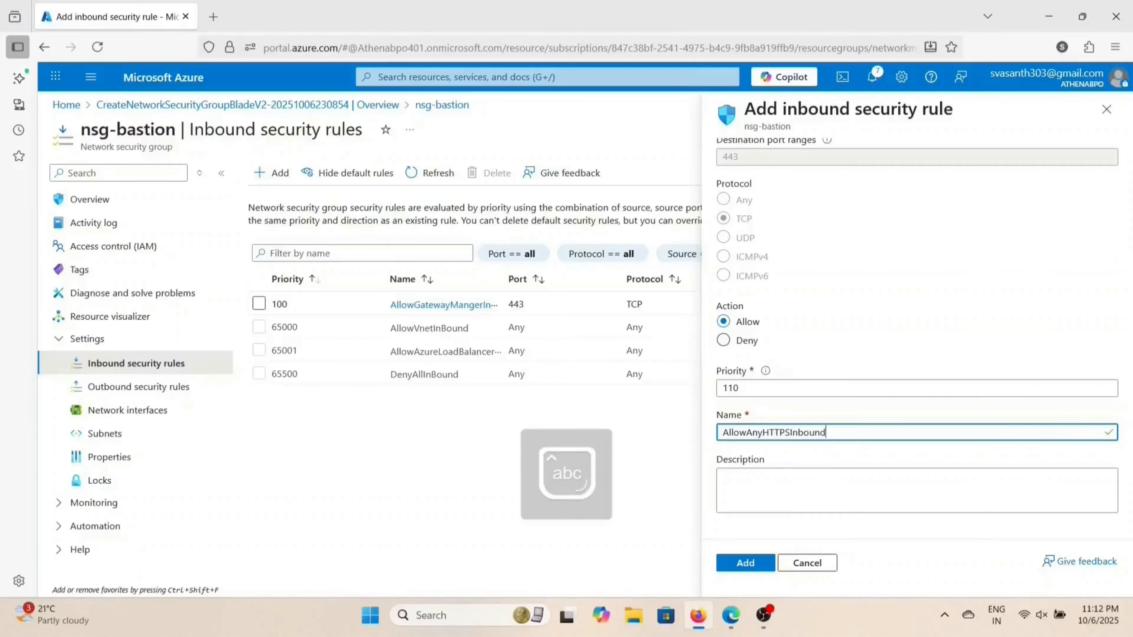
pyautogui.click(743, 564)
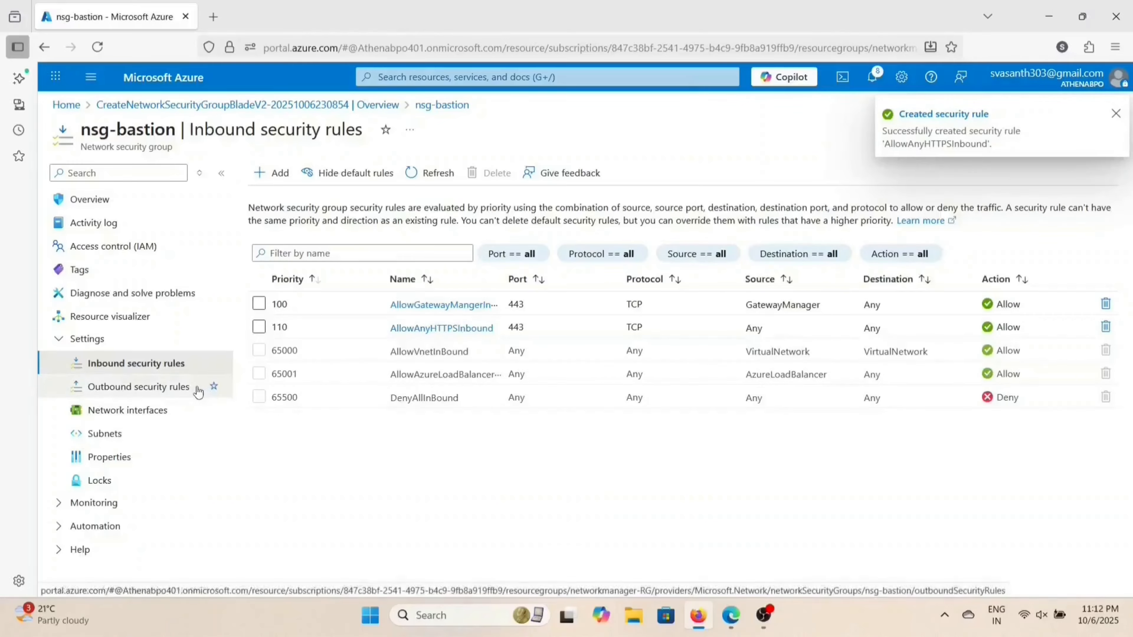
# Step: Start an outbound security rule for nsg-bastion and set its destination to the AzureCloud service tag
pyautogui.click(178, 389)
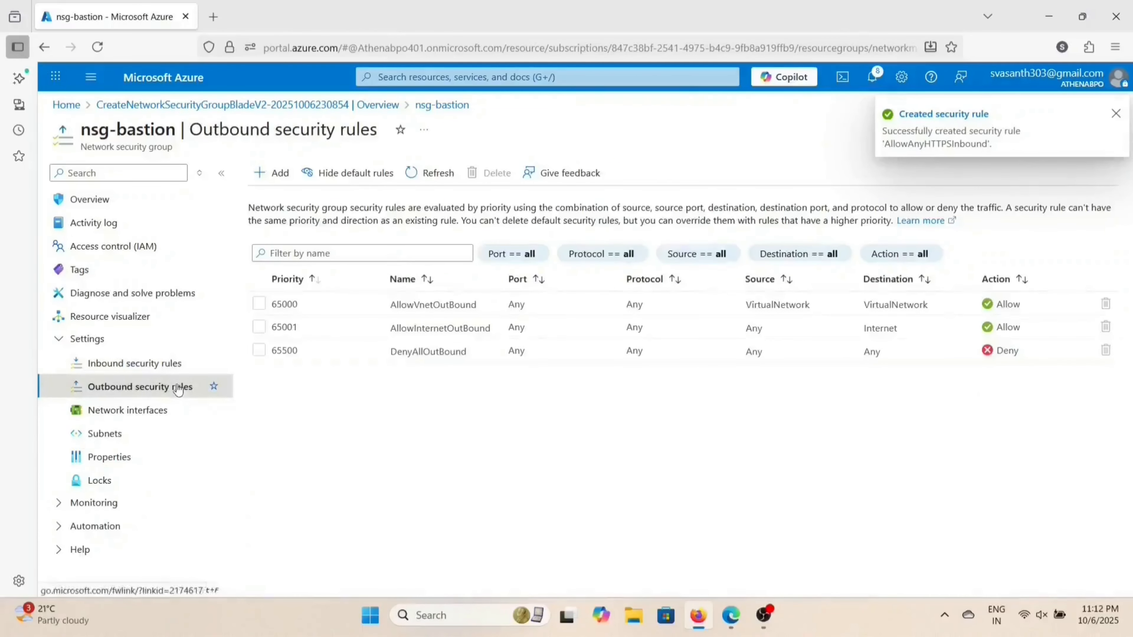
pyautogui.click(277, 170)
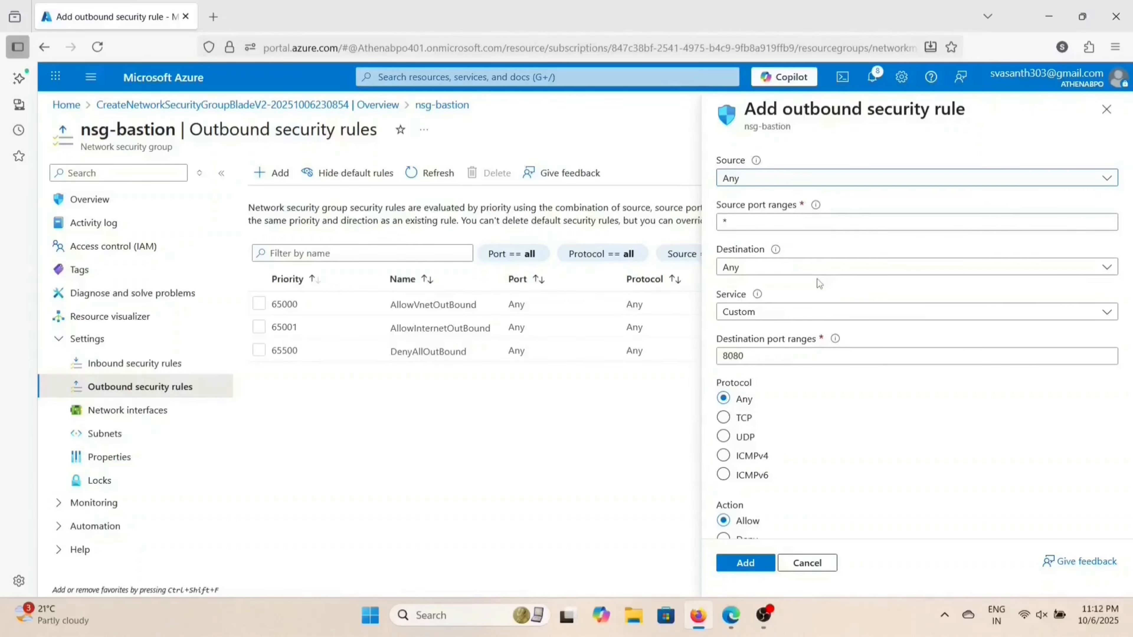
pyautogui.click(800, 267)
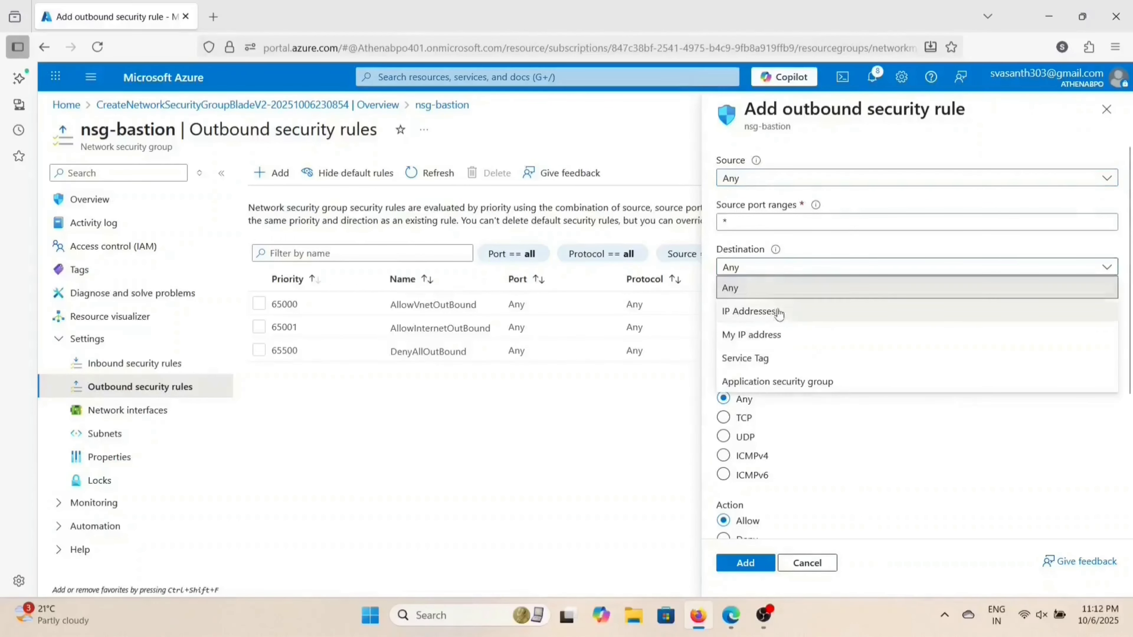
pyautogui.click(794, 357)
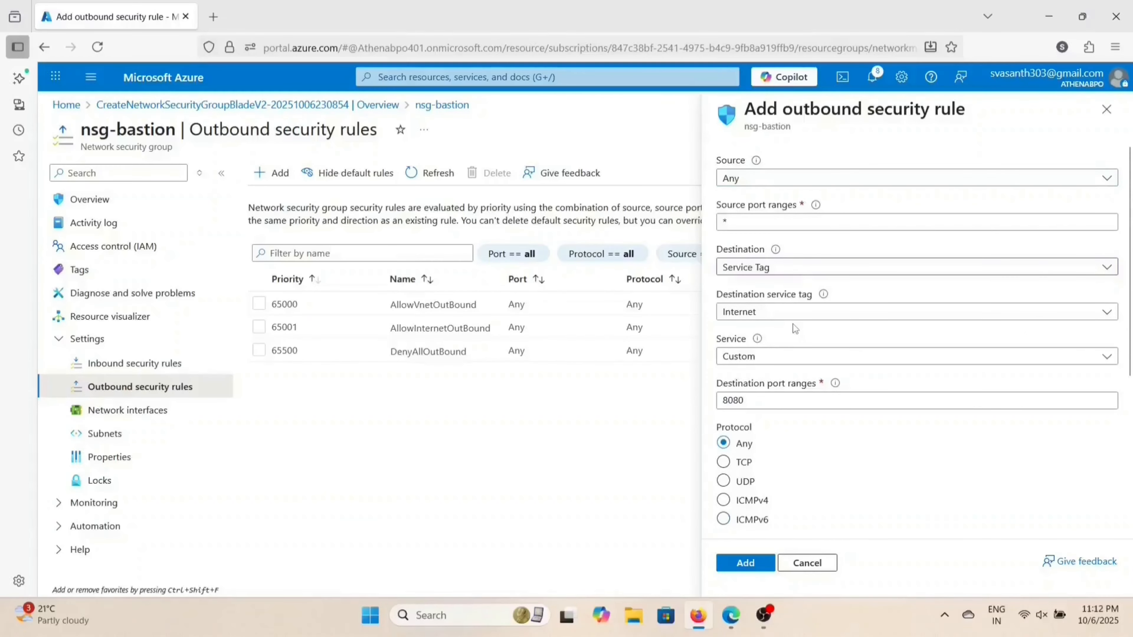
pyautogui.click(794, 313)
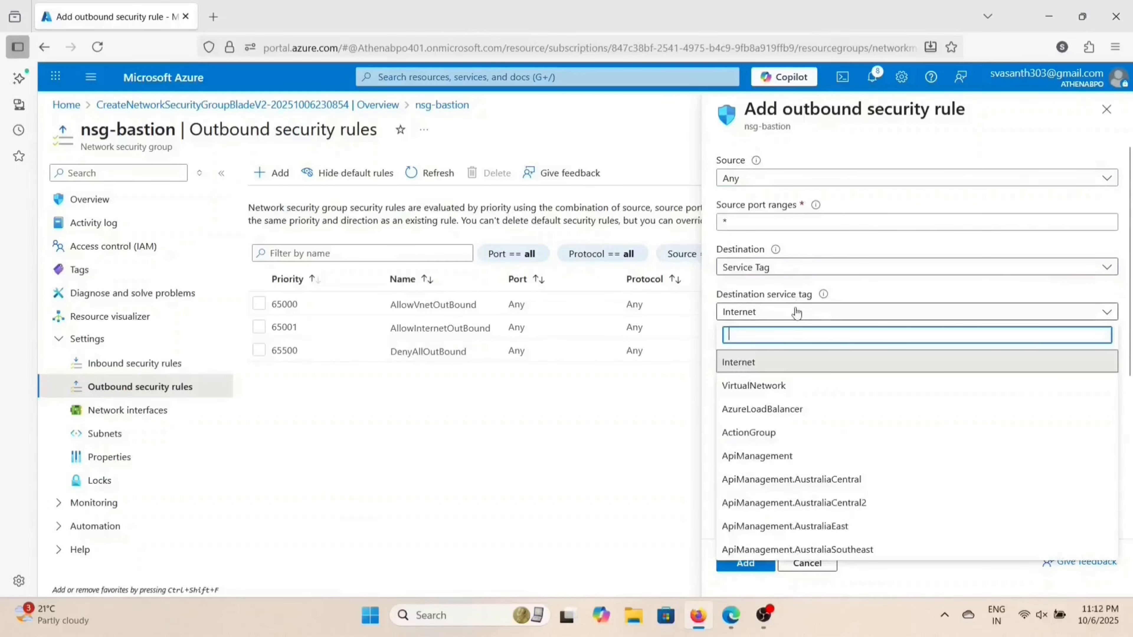
pyautogui.click(763, 431)
pyautogui.click(765, 311)
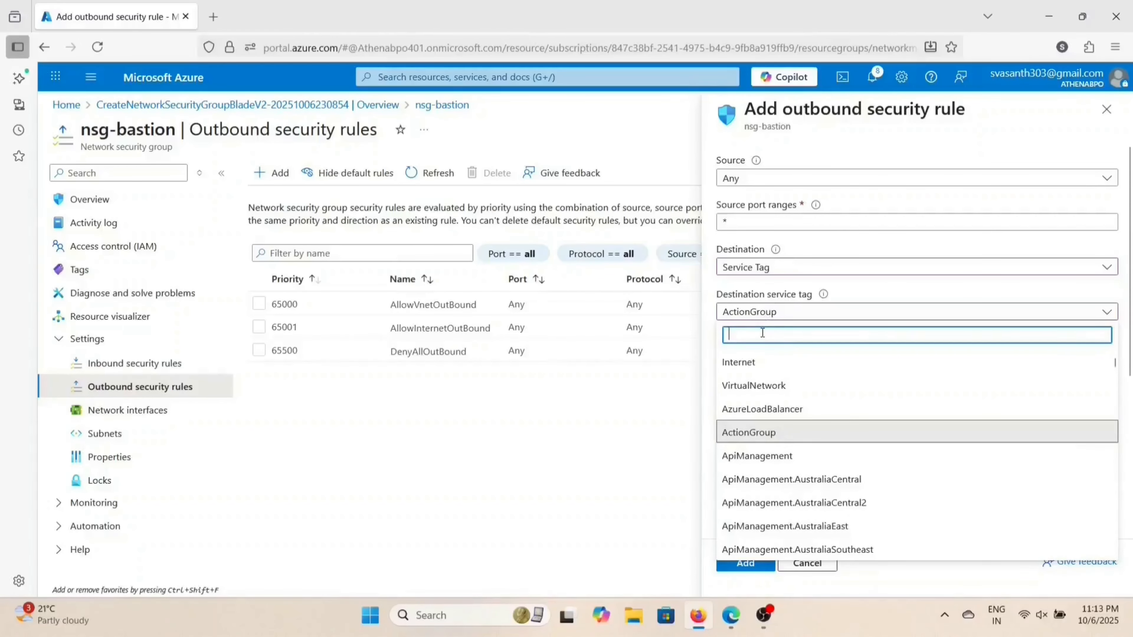
pyautogui.write('azurec')
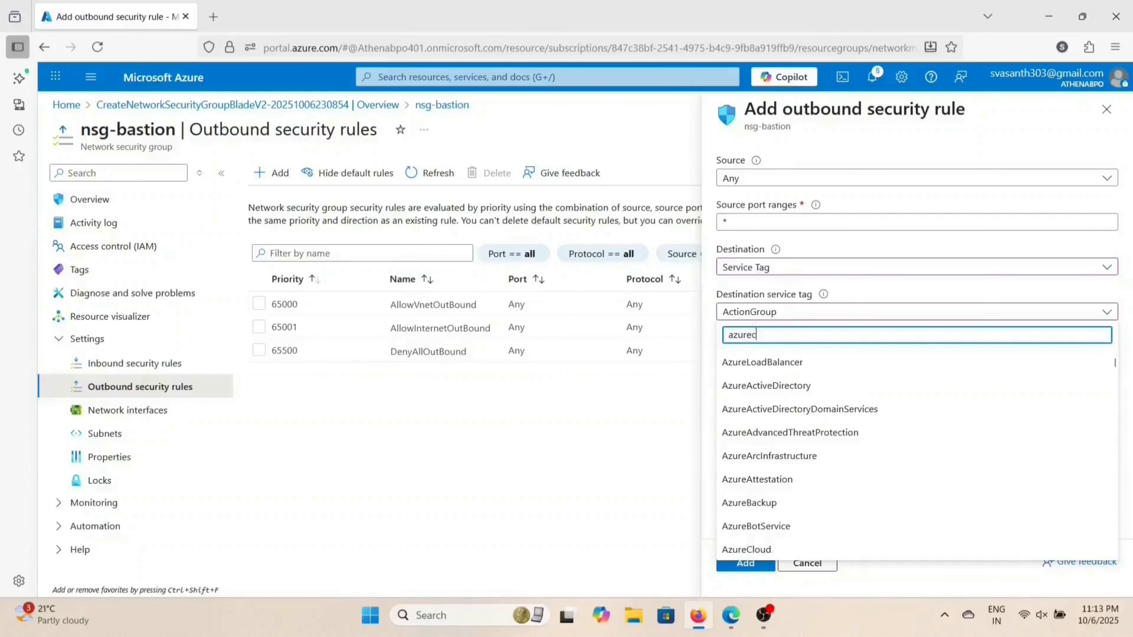
pyautogui.click(776, 364)
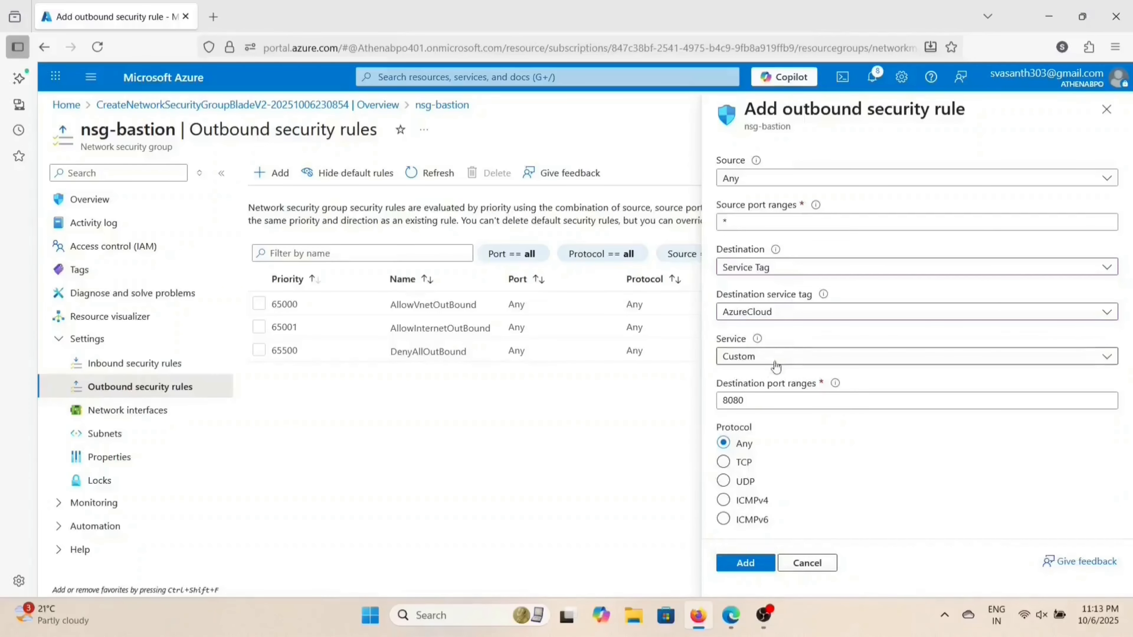
# Step: Set the outbound rule's service to HTTPS and its priority to 100
pyautogui.click(770, 361)
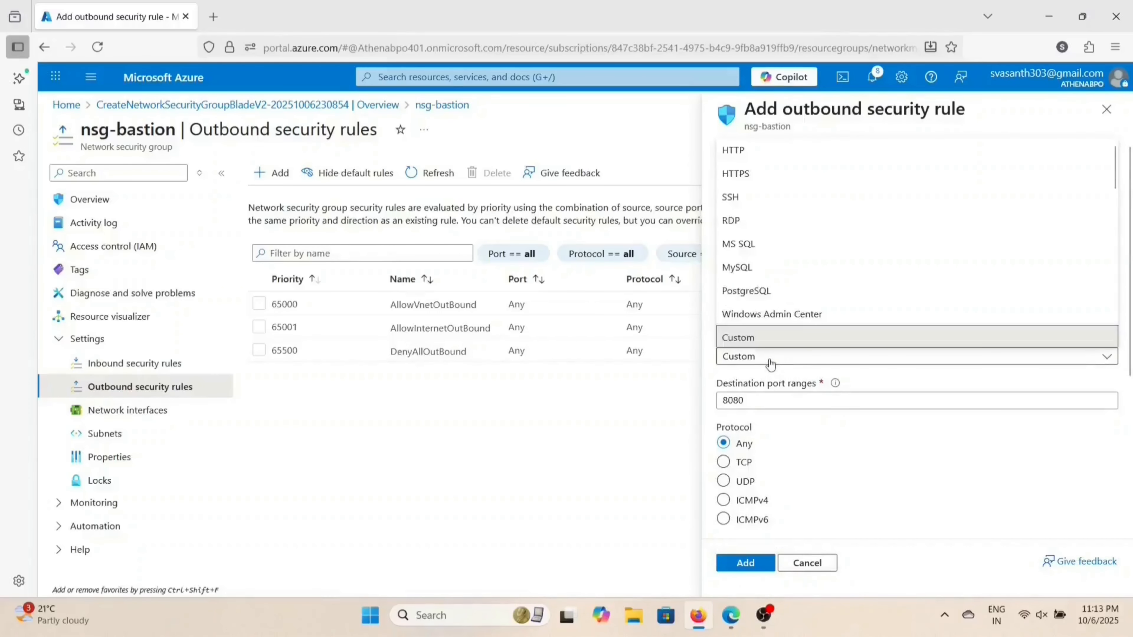
pyautogui.click(761, 176)
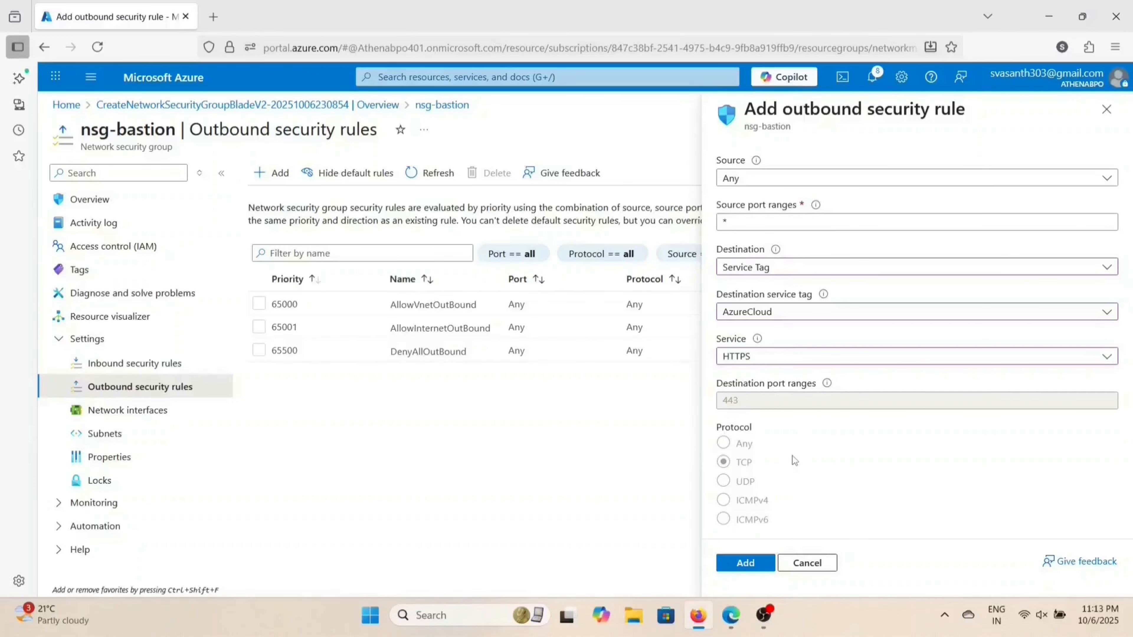
pyautogui.scroll(-5, 792, 456)
pyautogui.click(743, 431)
pyautogui.click(744, 392)
pyautogui.press('BackSpace')
pyautogui.press('BackSpace')
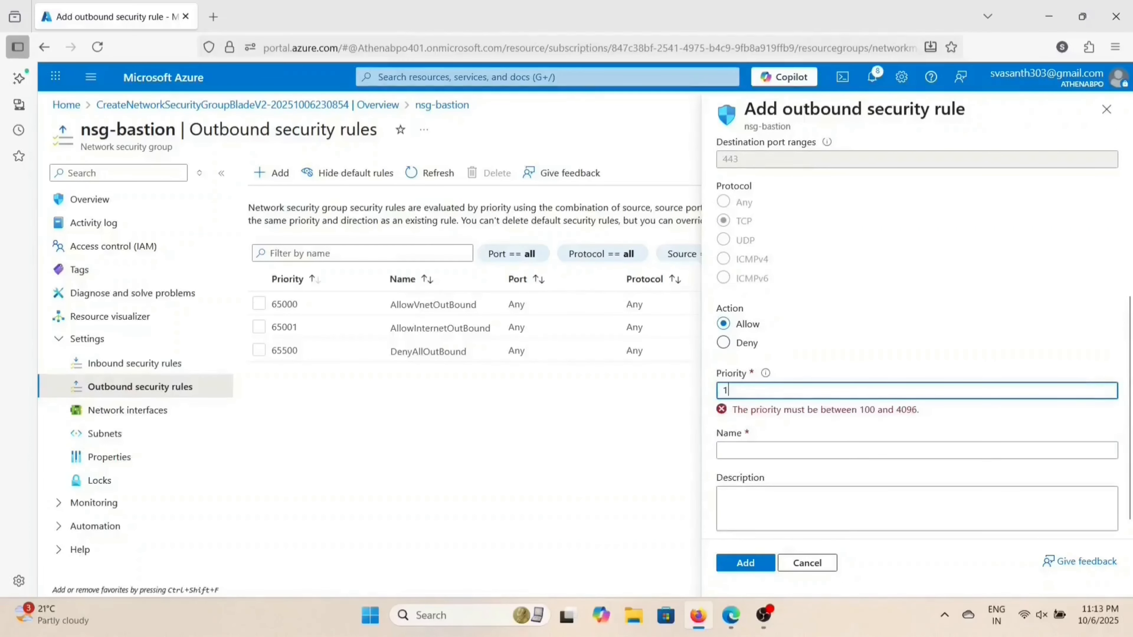
pyautogui.write('00')
# Step: Name the outbound rule AllowHTTPSOutbound
pyautogui.click(749, 431)
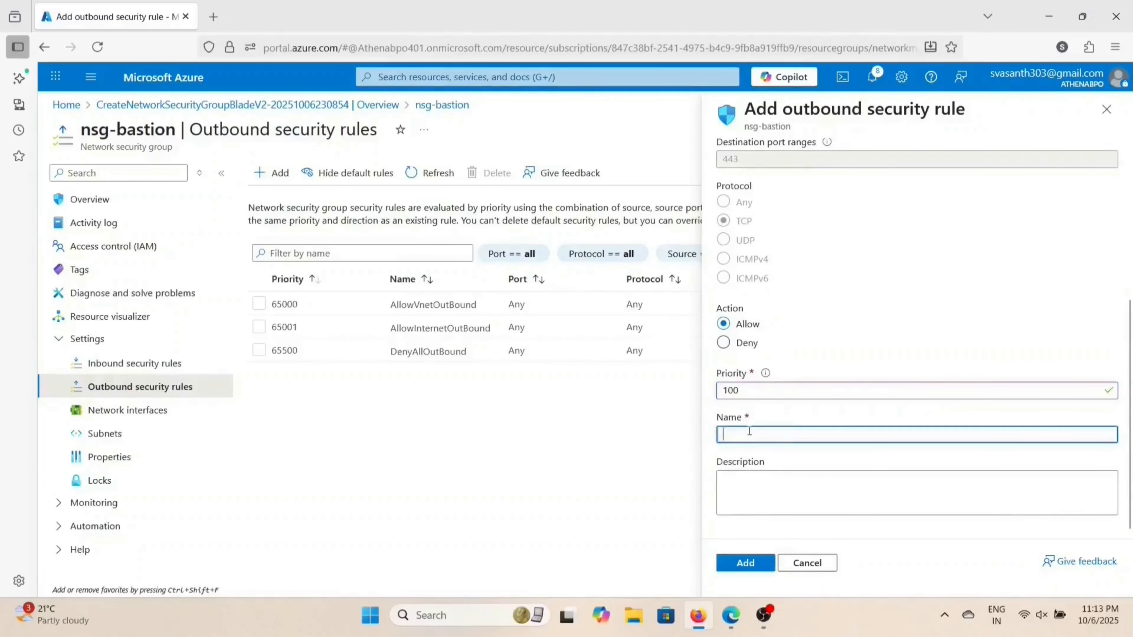
pyautogui.write('Allow')
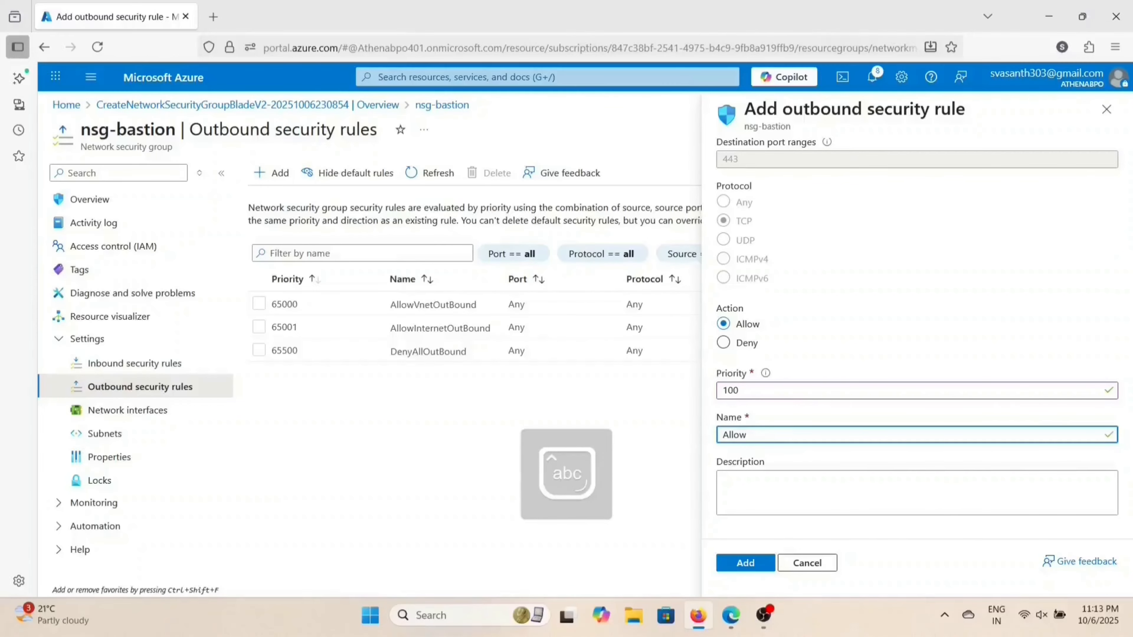
pyautogui.press('capslock')
pyautogui.write('H')
pyautogui.press('BackSpace')
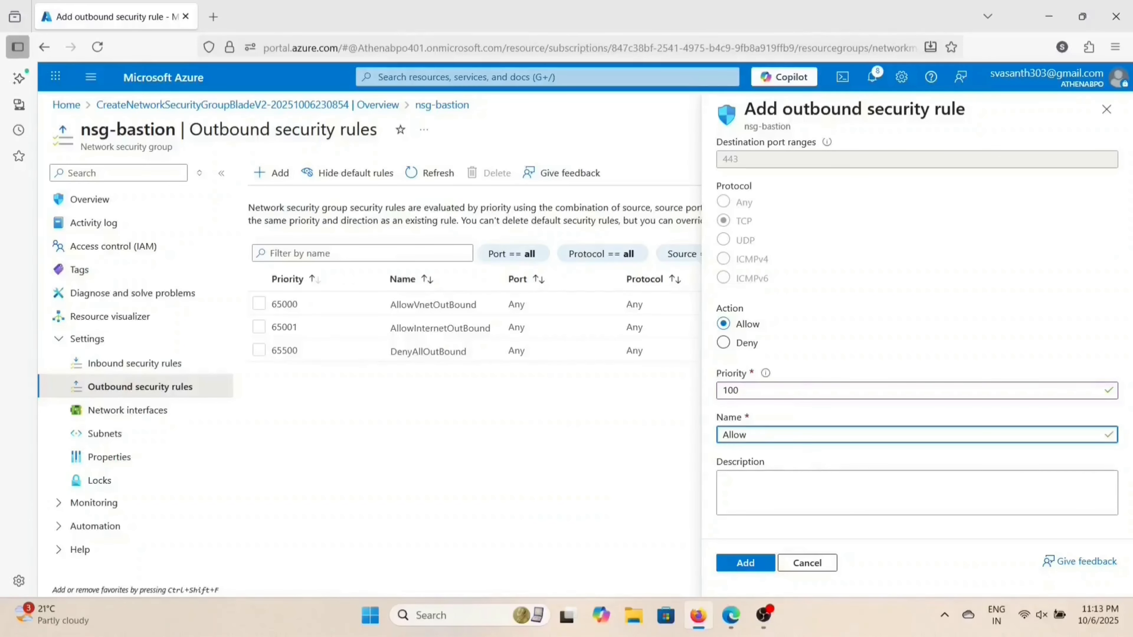
pyautogui.press('capslock')
pyautogui.write('HTTPS')
pyautogui.press('capslock')
pyautogui.write('Outbound')
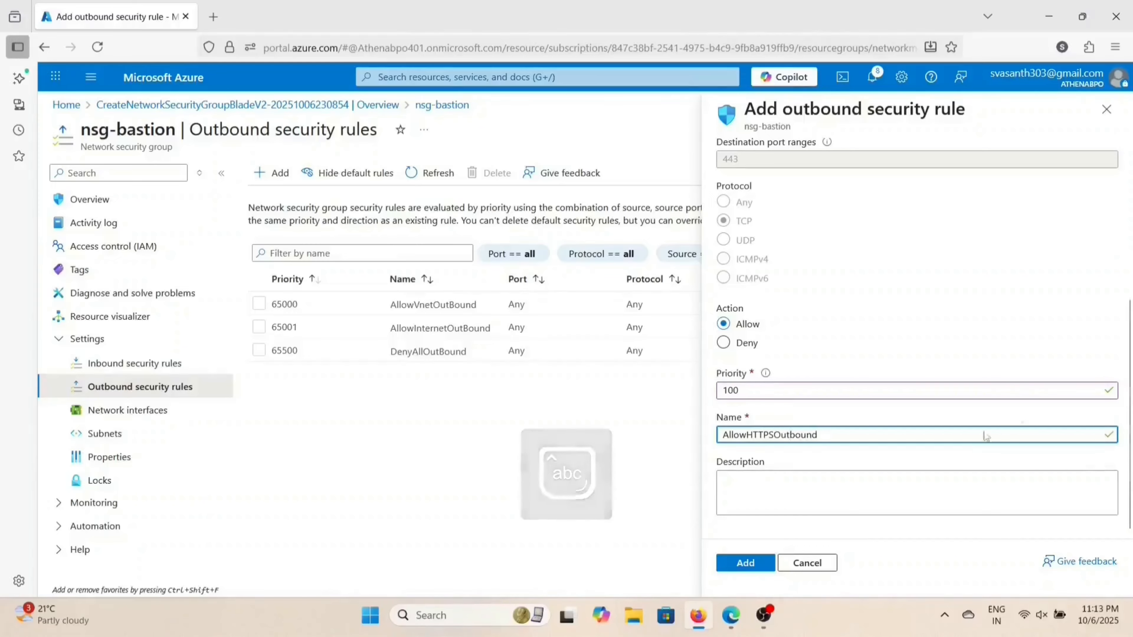
# Step: Review the outbound rule's settings, rename it AllowAZcloudHTTPSOutbound and add it to nsg-bastion
pyautogui.scroll(5, 954, 443)
pyautogui.scroll(-3, 954, 443)
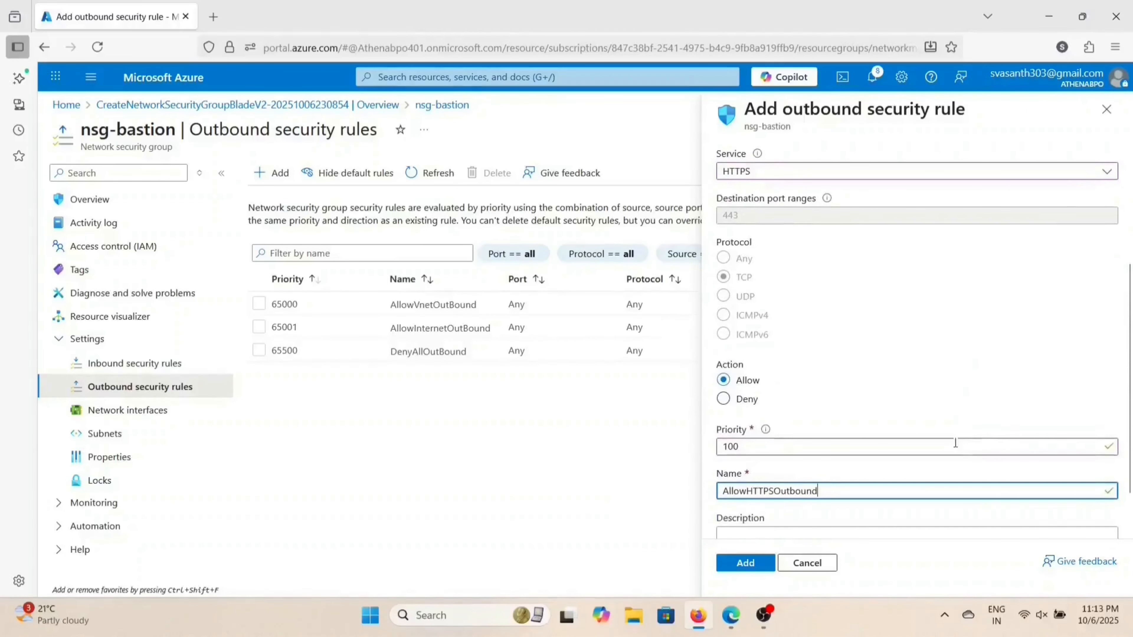
pyautogui.scroll(3, 955, 443)
pyautogui.scroll(-4, 955, 443)
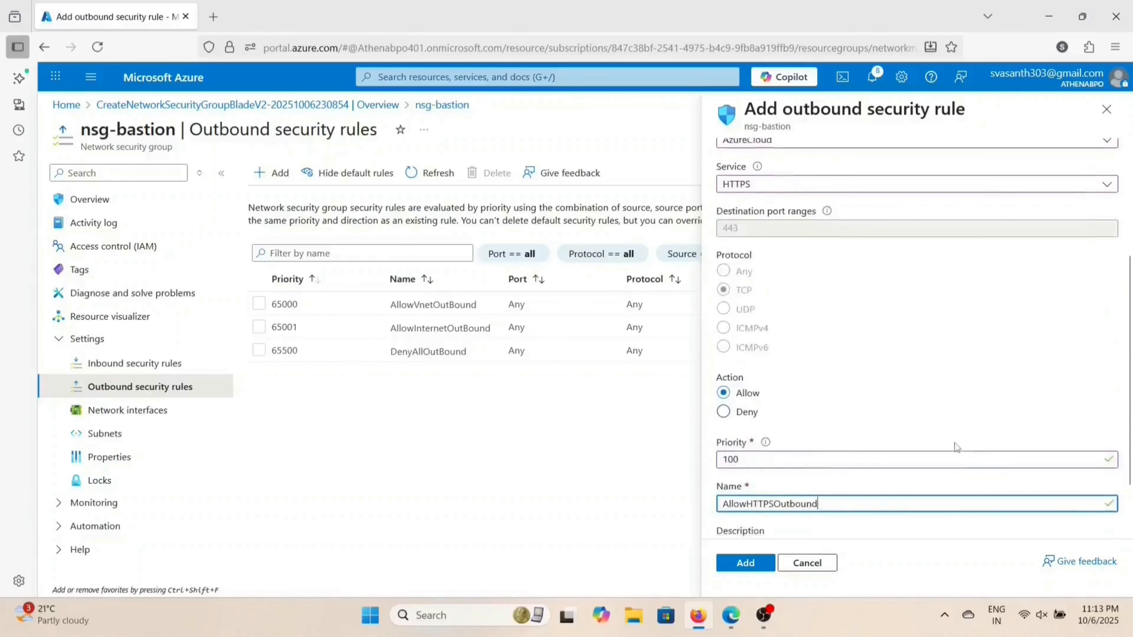
pyautogui.click(748, 433)
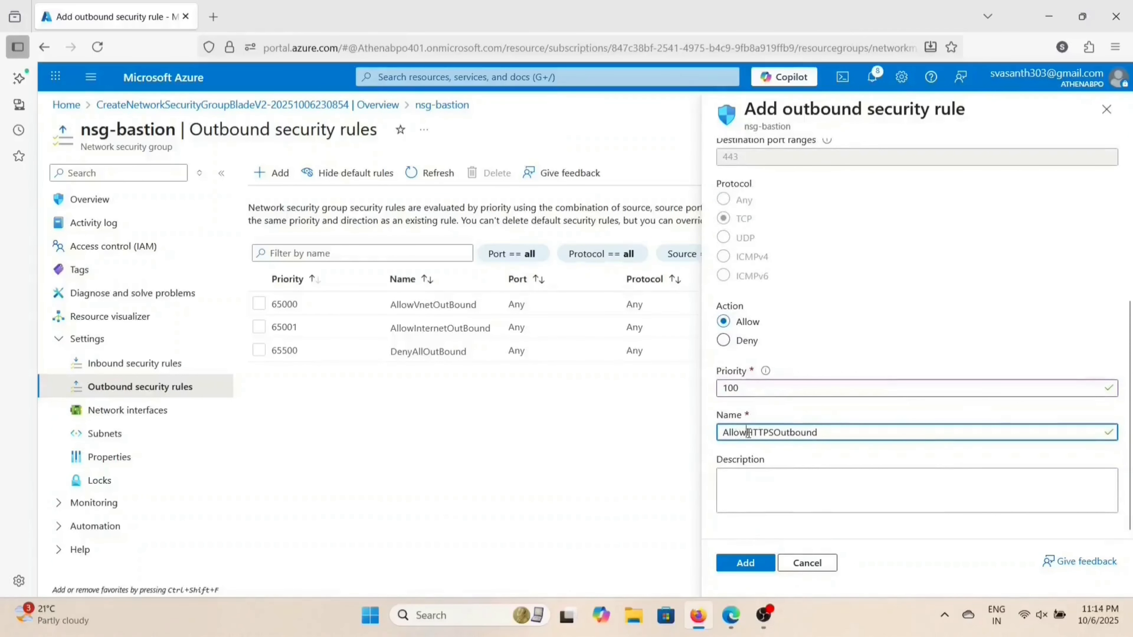
pyautogui.write('az')
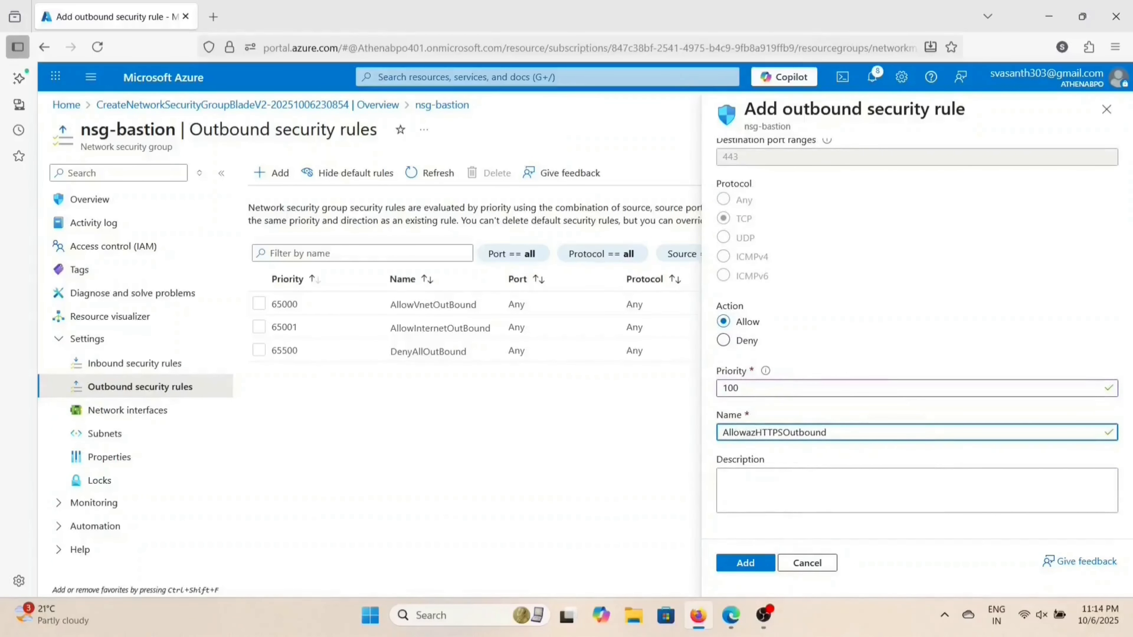
pyautogui.write('cl')
pyautogui.press('BackSpace')
pyautogui.press('BackSpace')
pyautogui.press('BackSpace')
pyautogui.press('BackSpace')
pyautogui.press('capslock')
pyautogui.write('AZ')
pyautogui.press('capslock')
pyautogui.write('cloud')
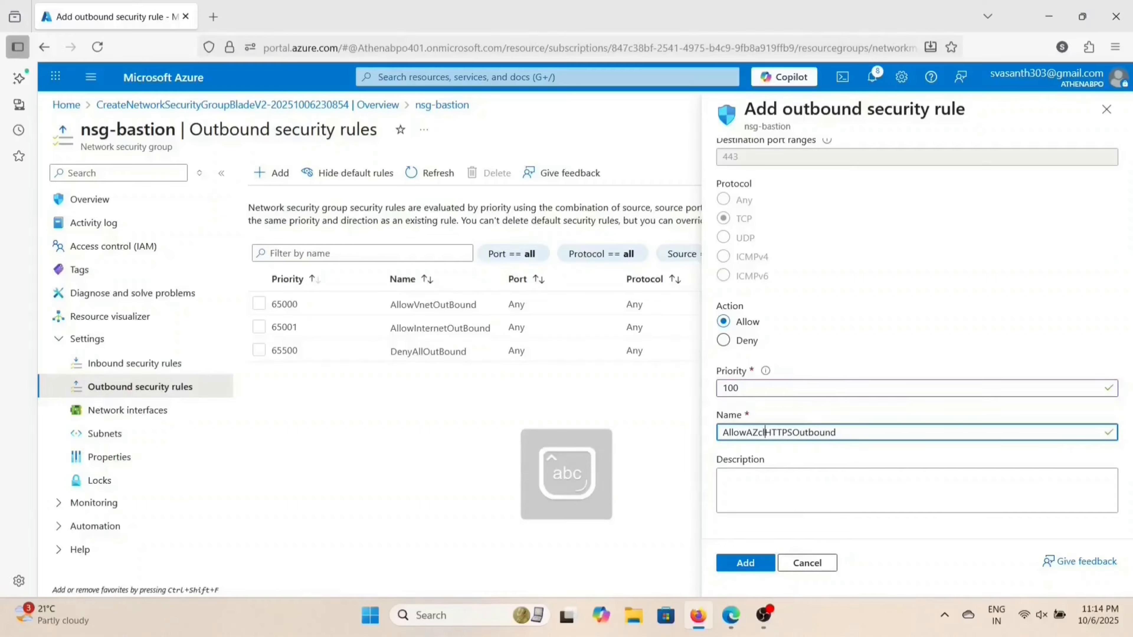
pyautogui.click(742, 563)
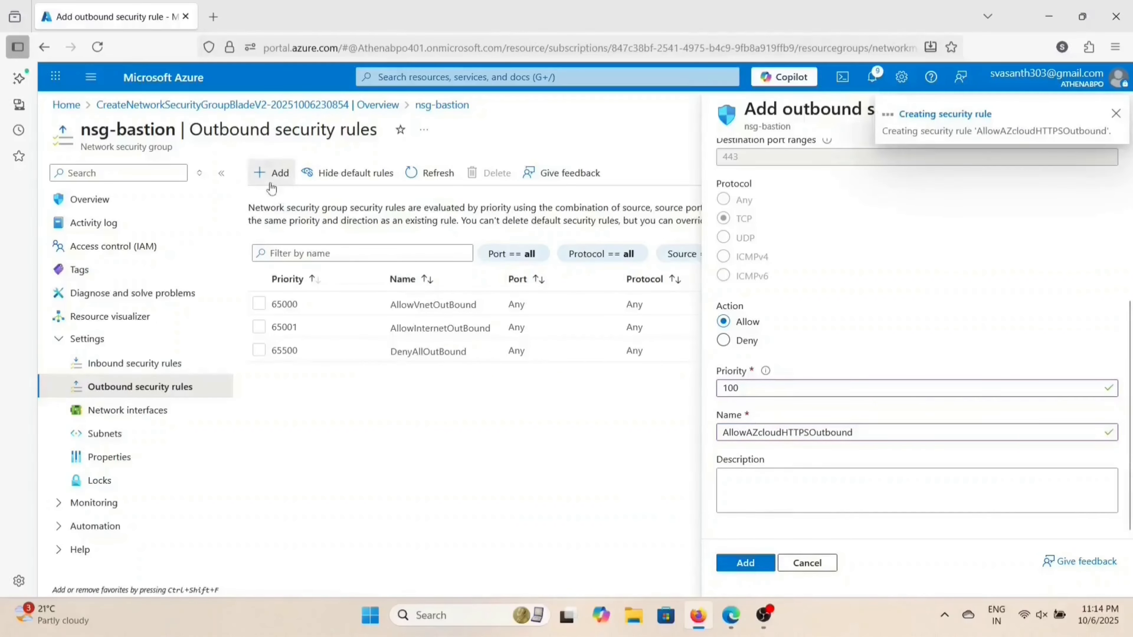
# Step: Start another outbound security rule for nsg-bastion
pyautogui.click(263, 172)
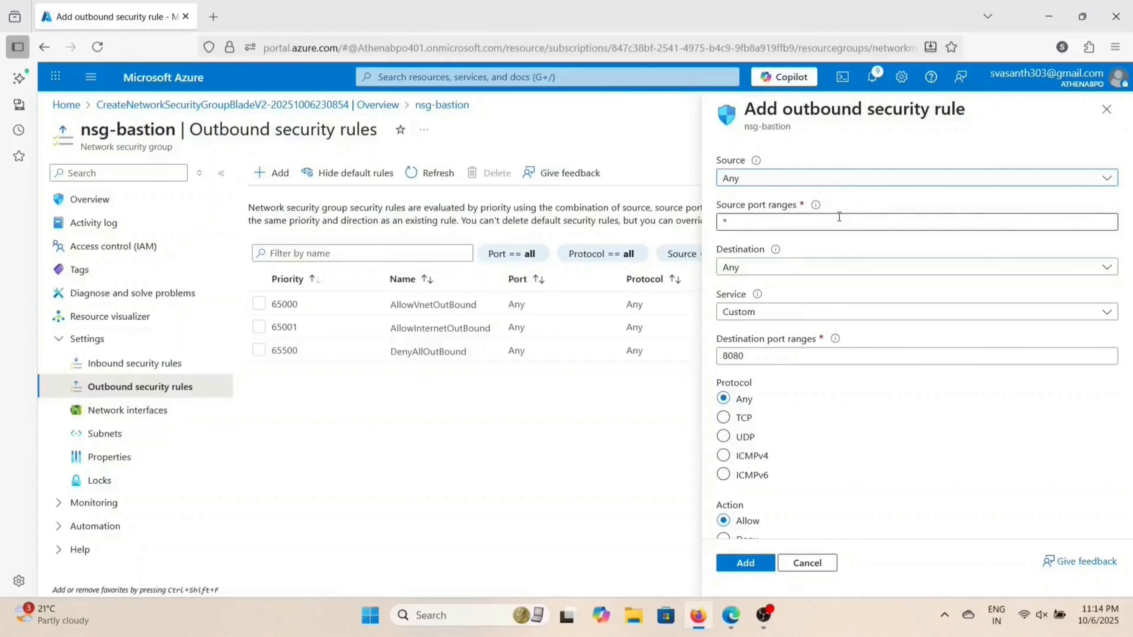
# Step: Set the outbound rule's destination to a Service Tag and choose VirtualNetwork as the destination service tag
pyautogui.click(821, 267)
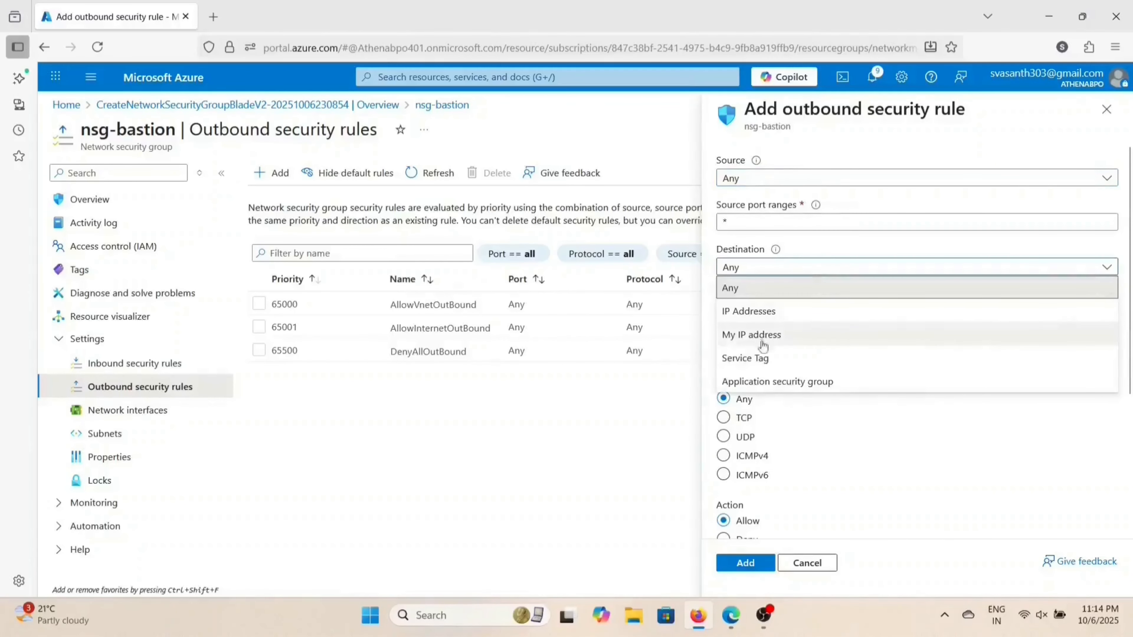
pyautogui.click(759, 358)
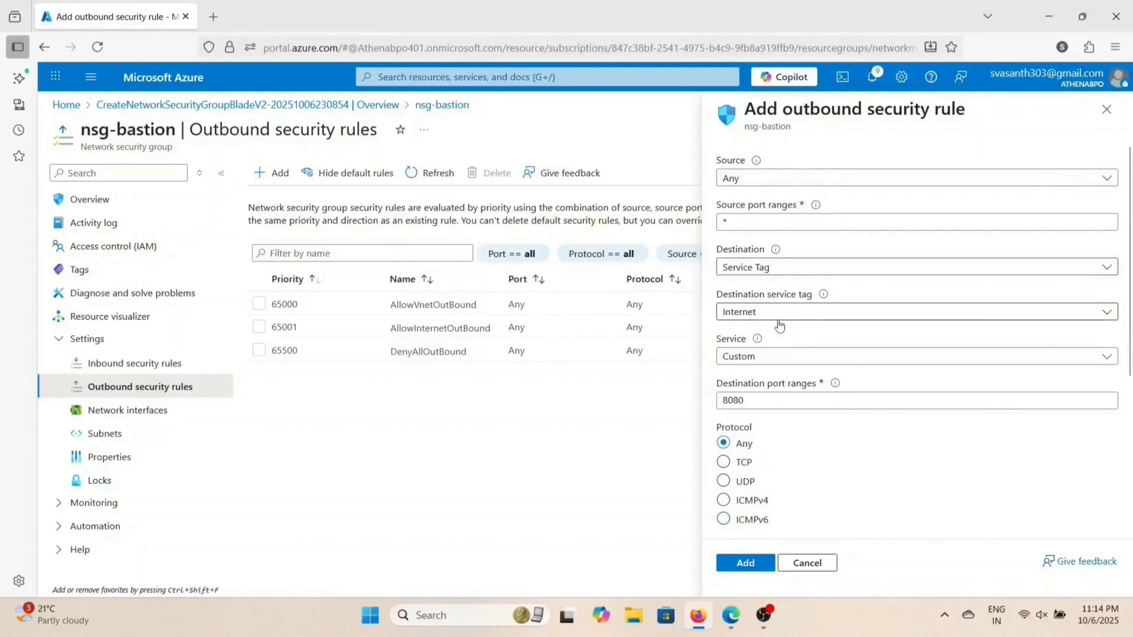
pyautogui.click(782, 317)
pyautogui.click(774, 383)
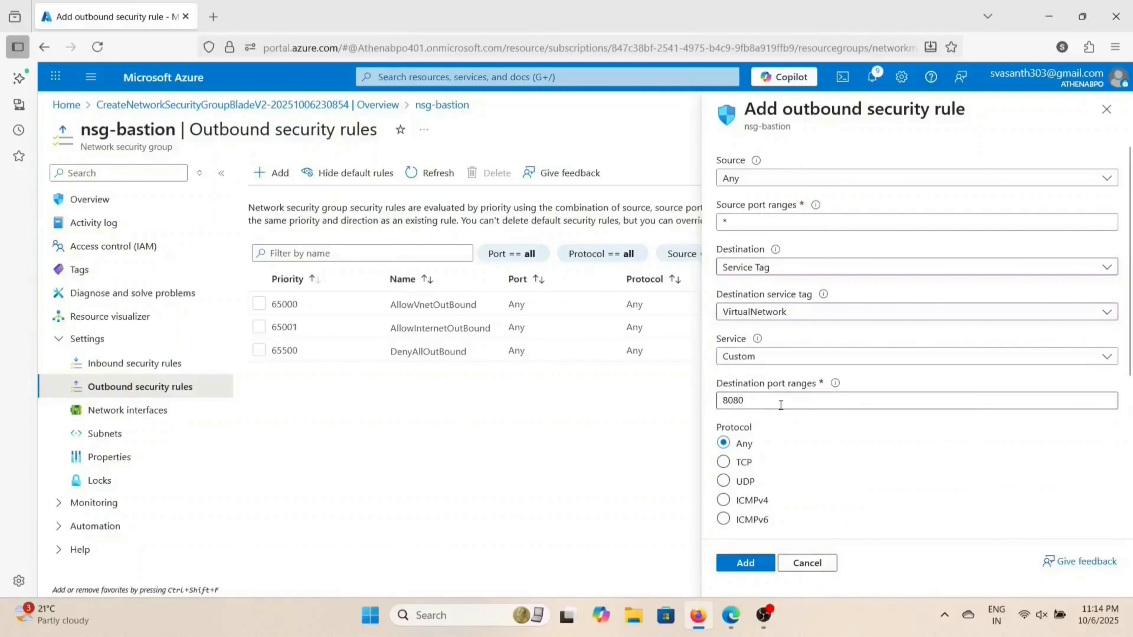
# Step: Set the outbound rule's destination port ranges to 3389,22
pyautogui.click(780, 403)
pyautogui.press('BackSpace')
pyautogui.press('BackSpace')
pyautogui.press('BackSpace')
pyautogui.press('BackSpace')
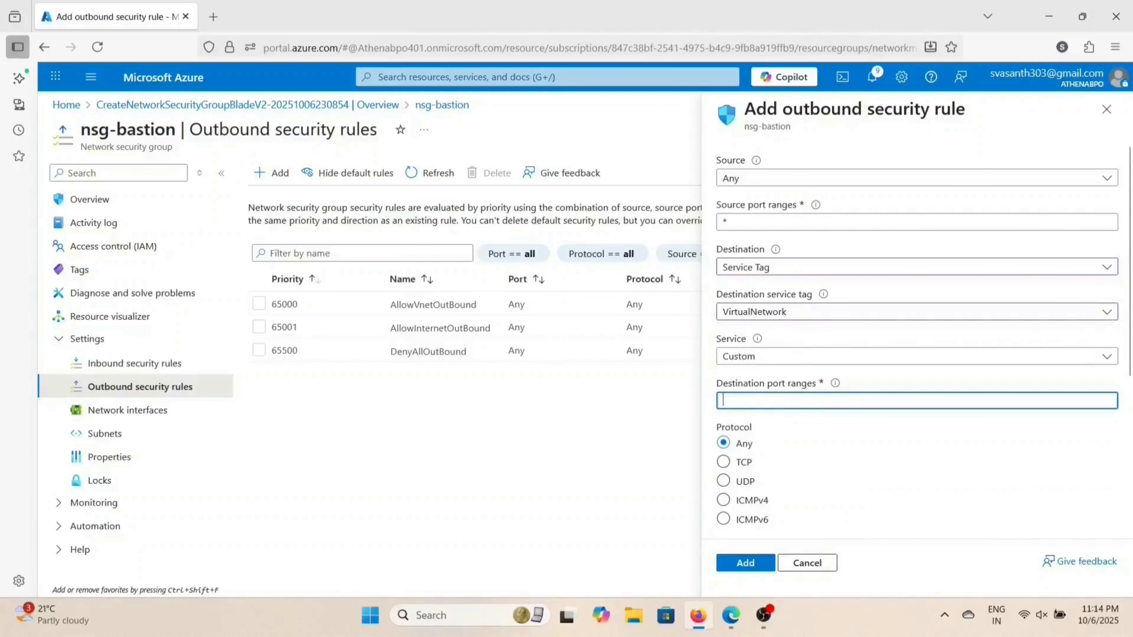
pyautogui.write('3389')
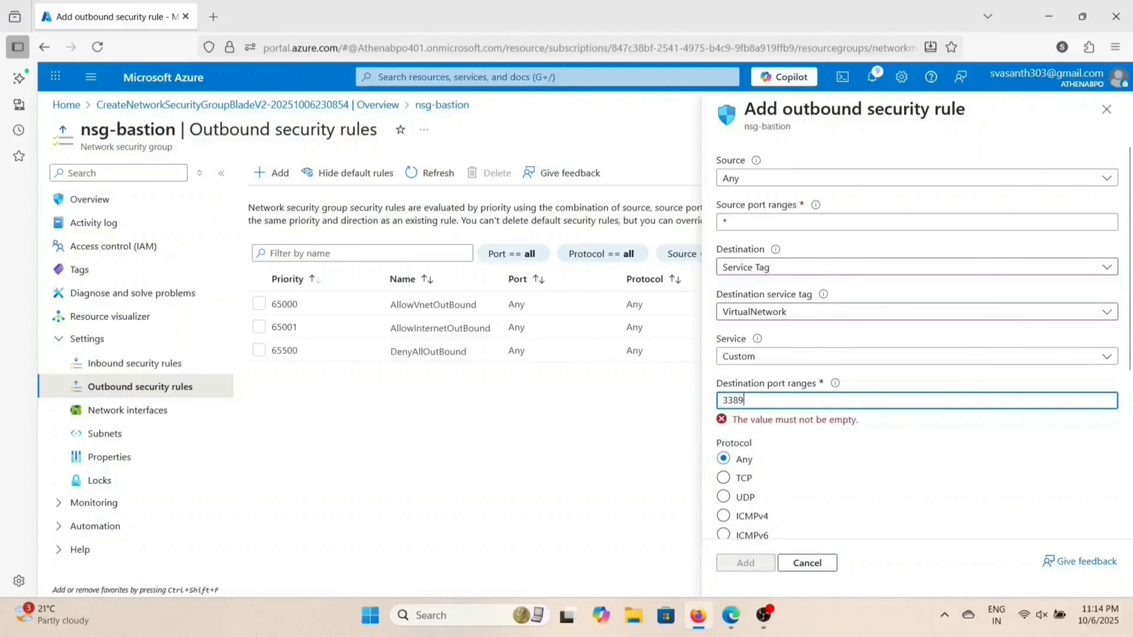
pyautogui.write(',22')
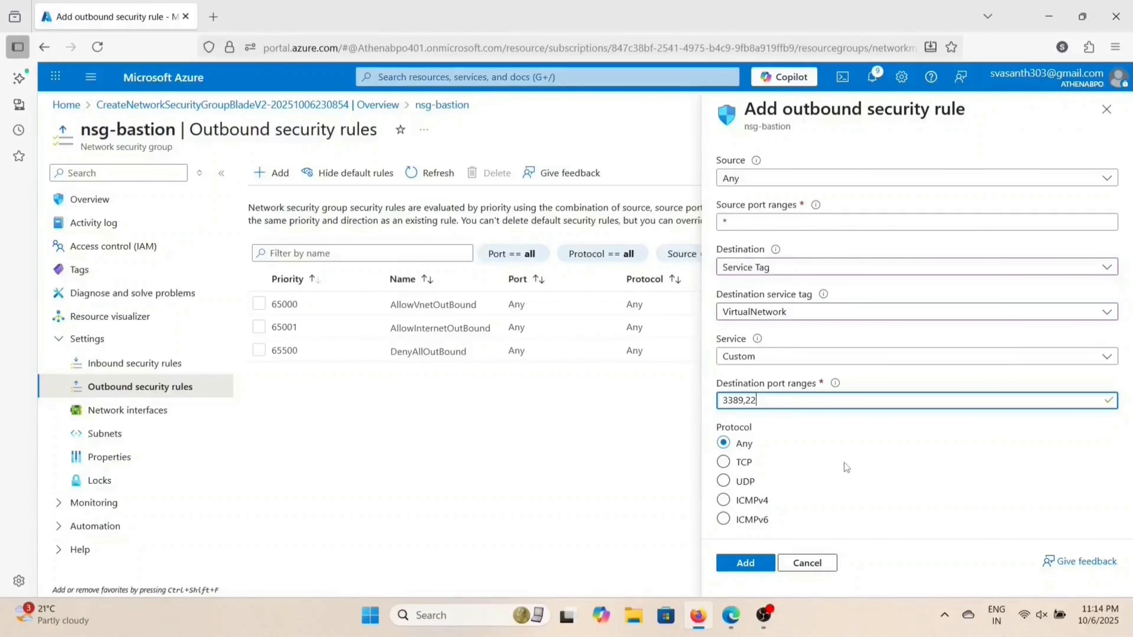
# Step: Name the outbound rule AllowRDPSSHOutbound and add it to the nsg-bastion security group
pyautogui.scroll(-5, 844, 463)
pyautogui.click(756, 431)
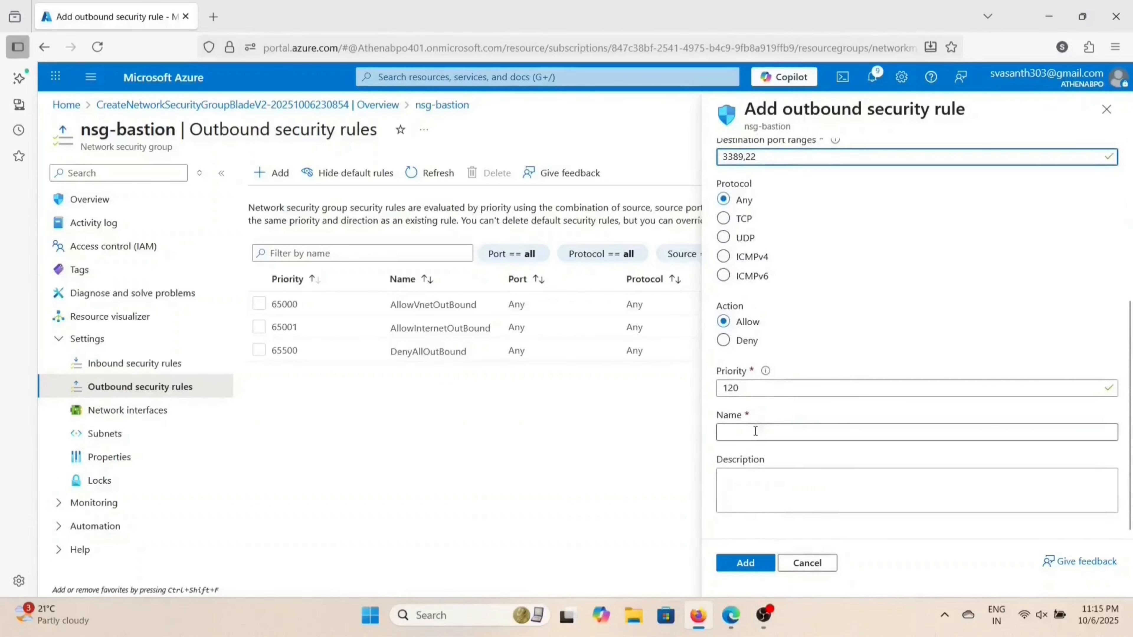
pyautogui.click(756, 431)
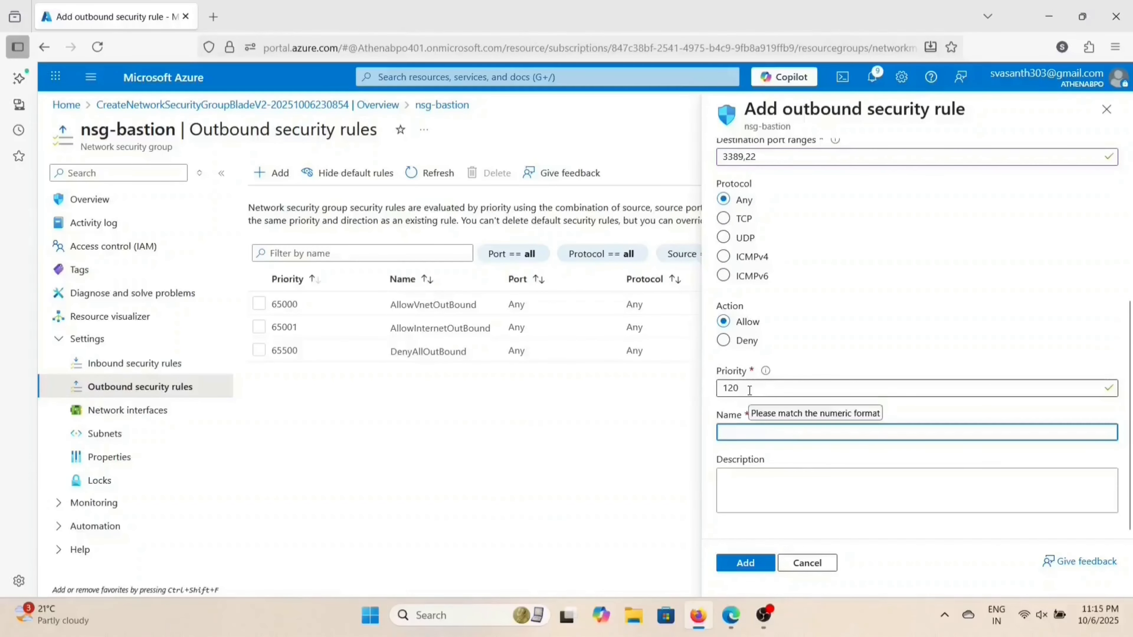
pyautogui.write('Allow')
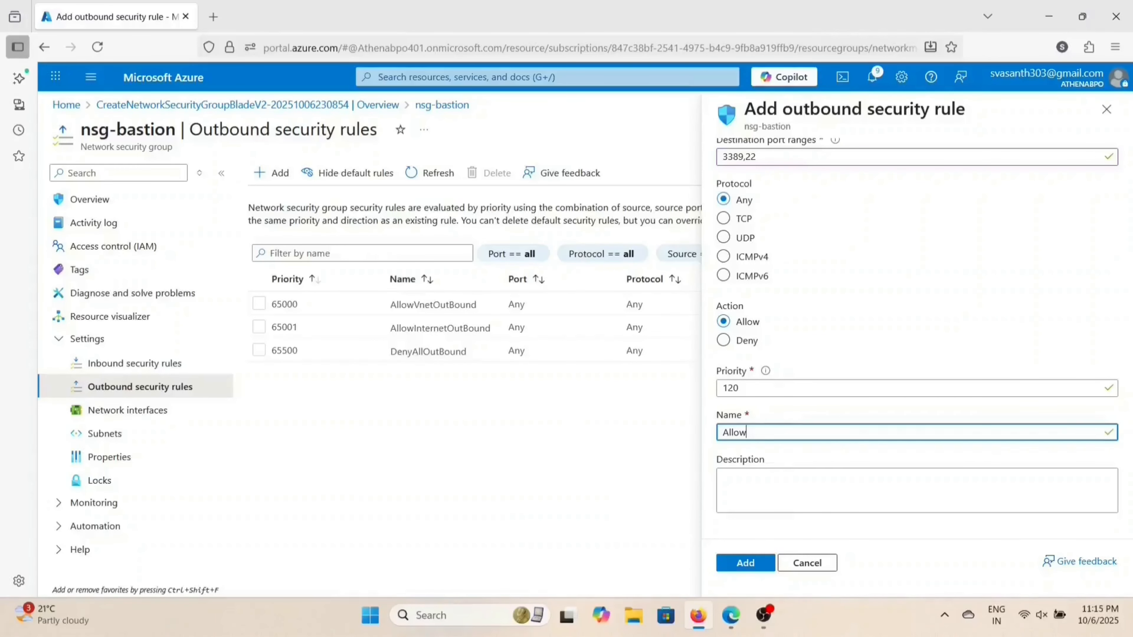
pyautogui.press('capslock')
pyautogui.write('RDP')
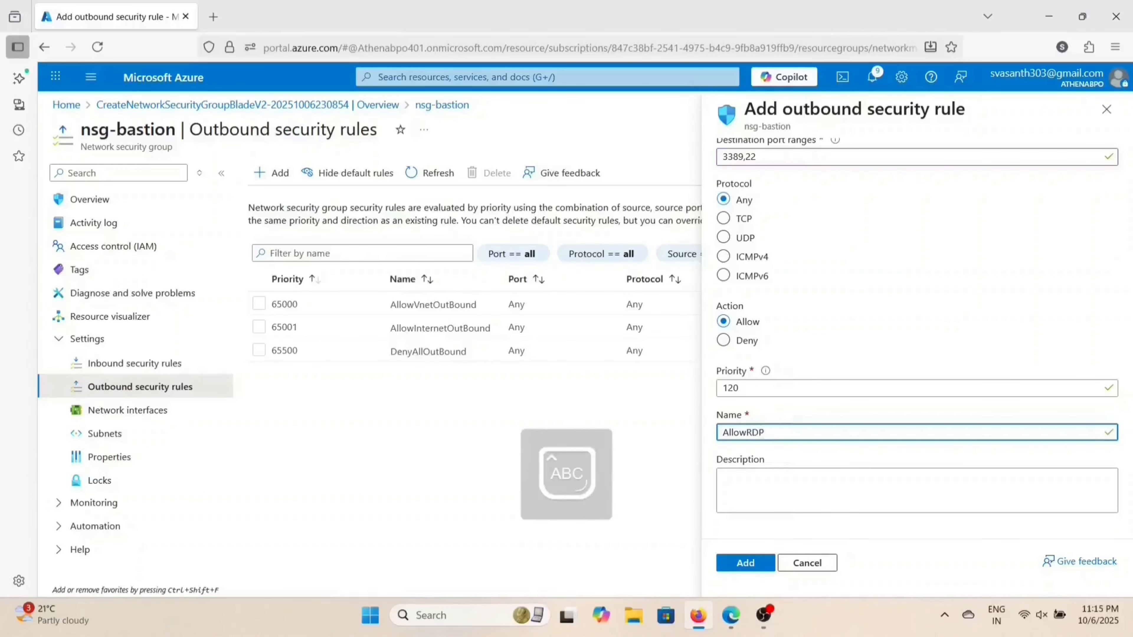
pyautogui.write('SSH')
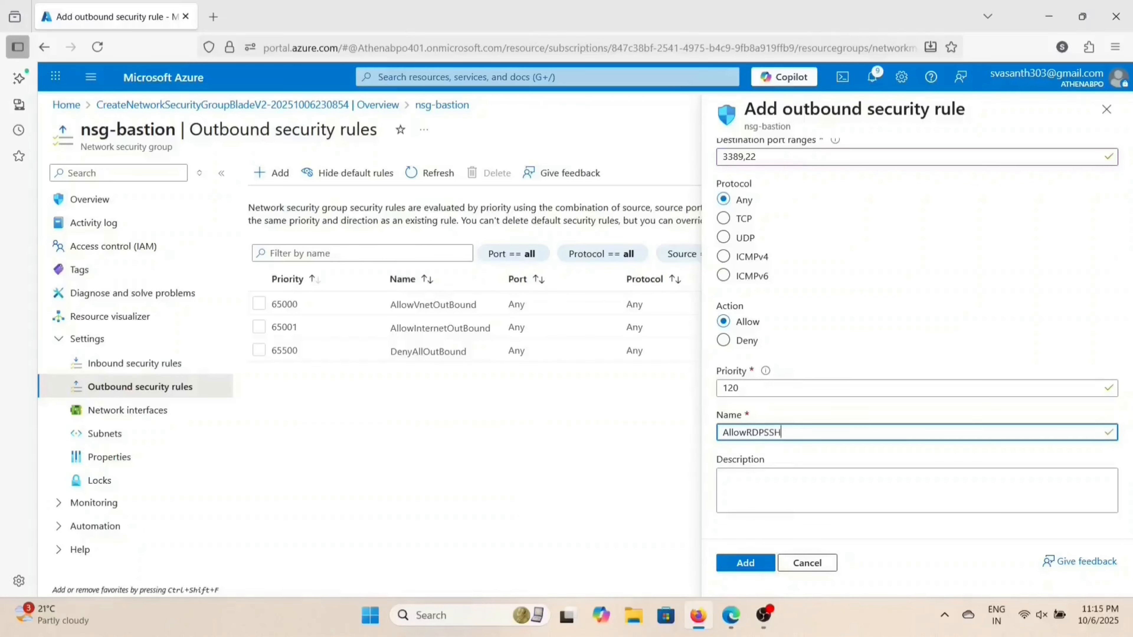
pyautogui.write('O')
pyautogui.press('capslock')
pyautogui.write('utbound')
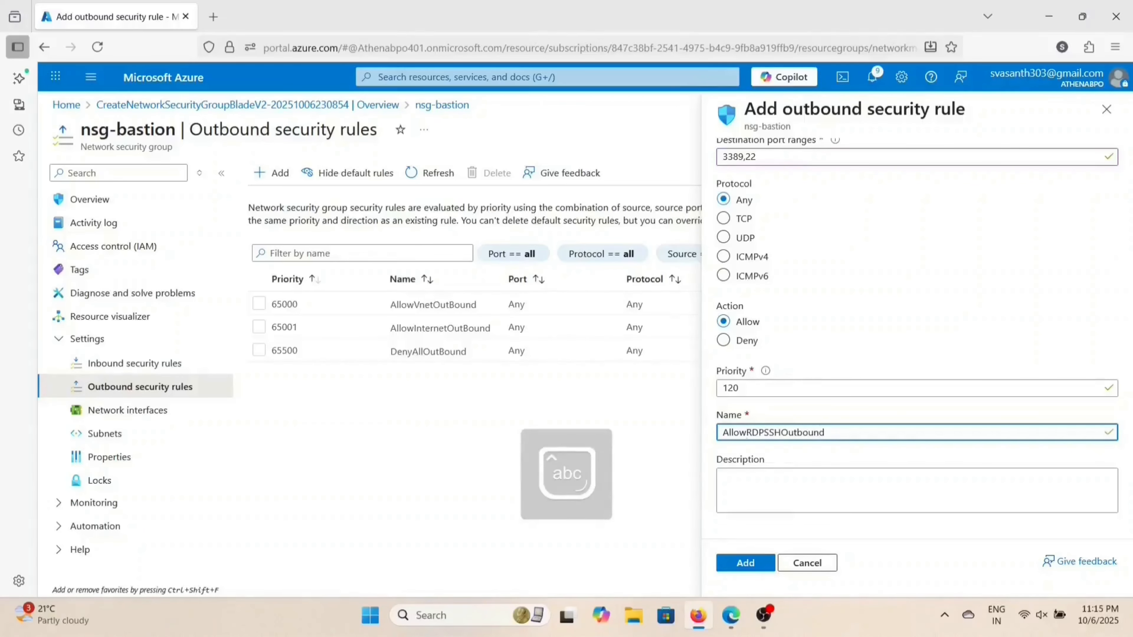
pyautogui.click(734, 561)
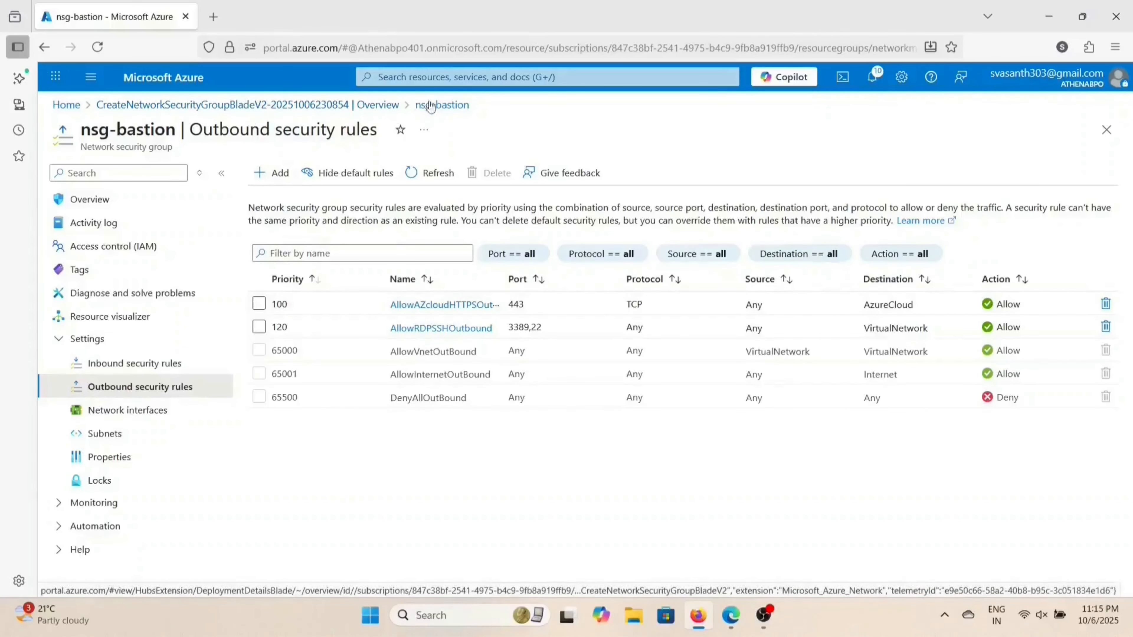
# Step: Associate nsg-bastion with the AzureBastionSubnet subnet of the Core-hub-vnet (networkmanager-RG) virtual network
pyautogui.click(103, 432)
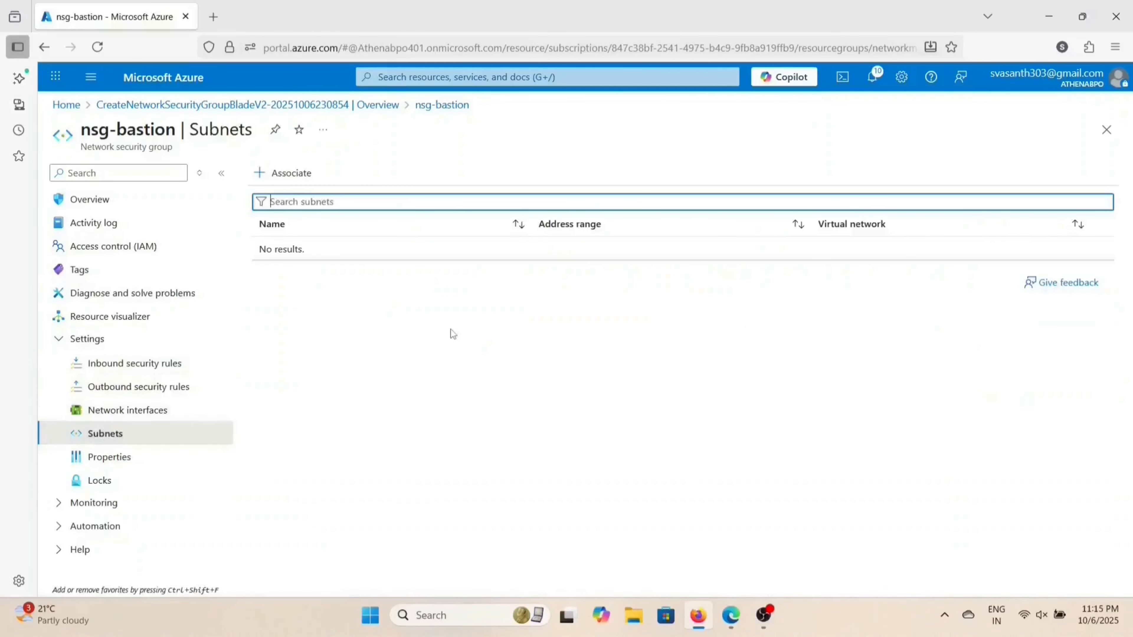
pyautogui.click(291, 174)
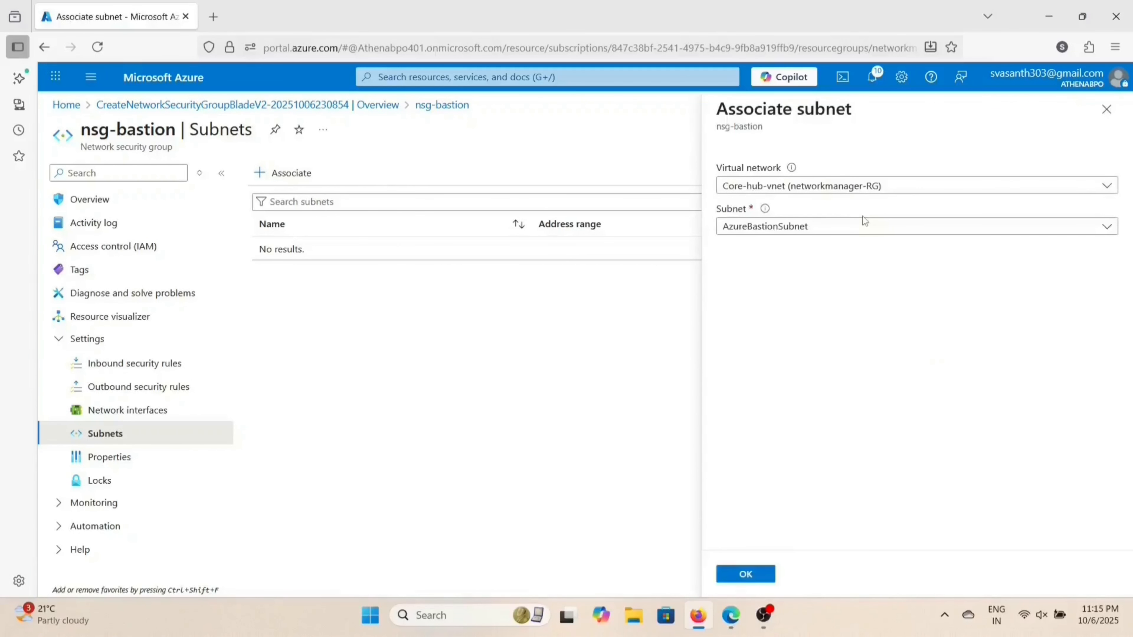
pyautogui.click(852, 184)
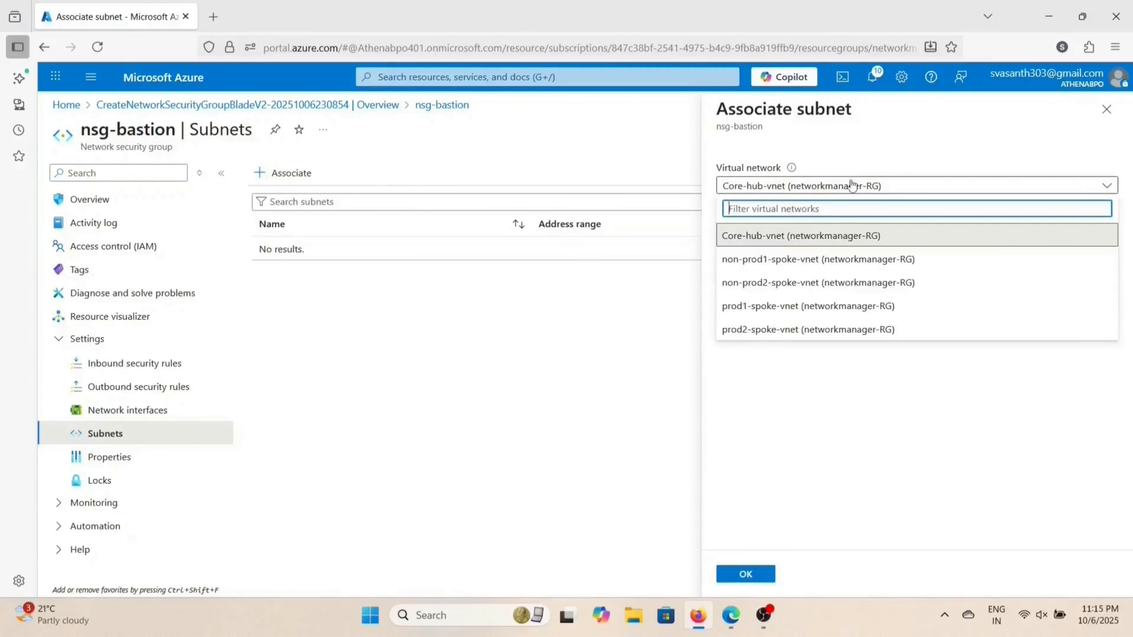
pyautogui.click(841, 236)
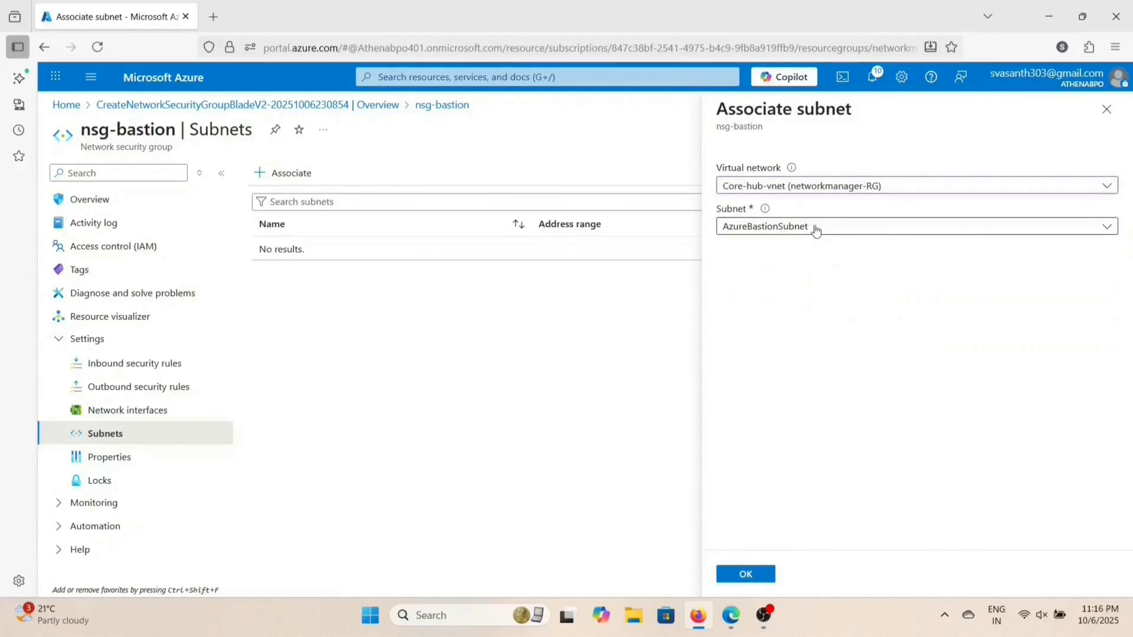
pyautogui.click(816, 228)
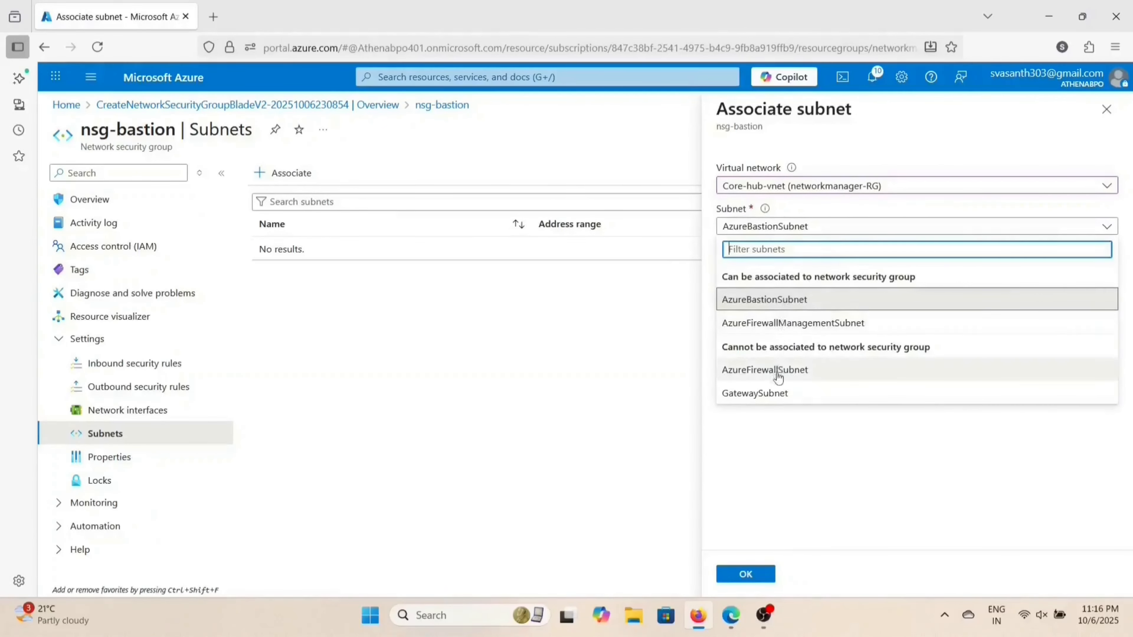
pyautogui.click(772, 301)
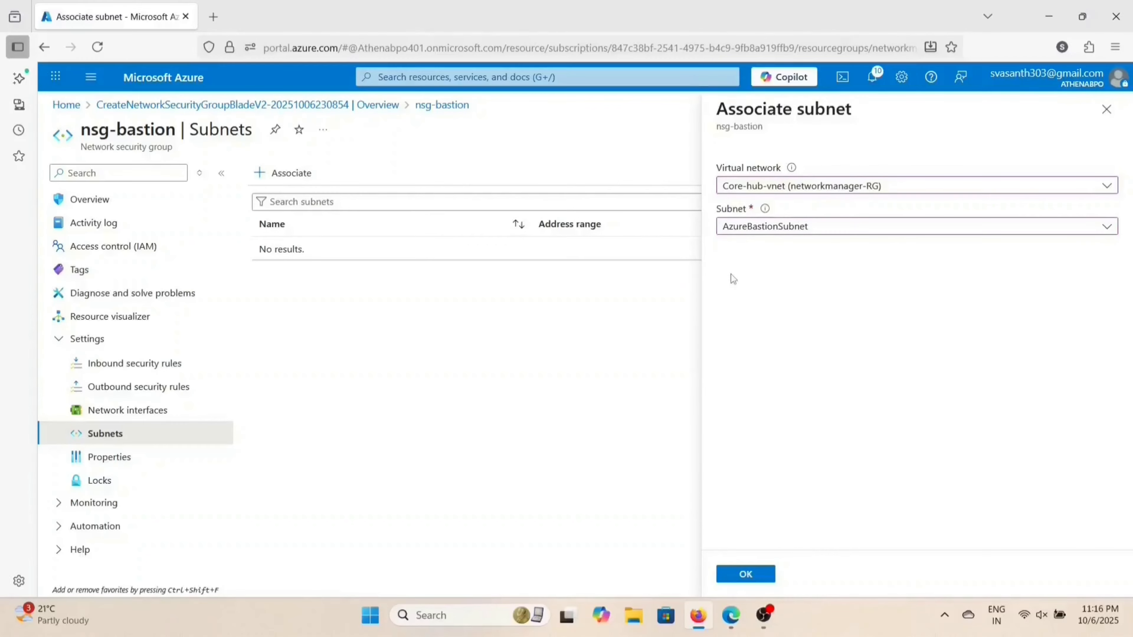
pyautogui.click(746, 575)
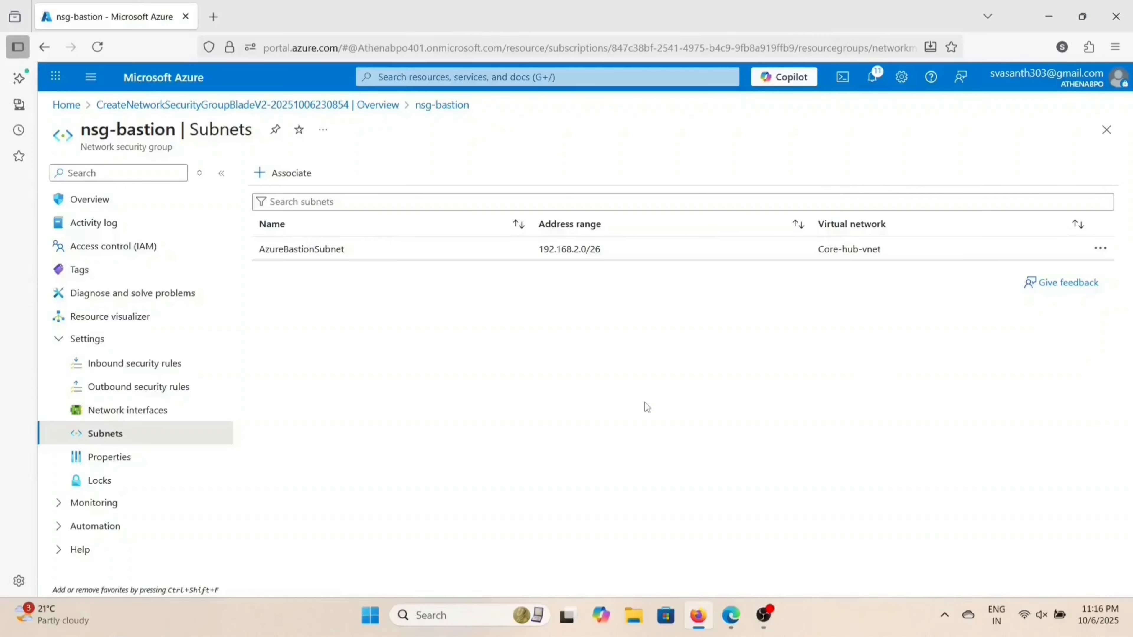
# Step: Check the nsg-bastion overview, then open and refresh the list of all network security groups
pyautogui.click(99, 200)
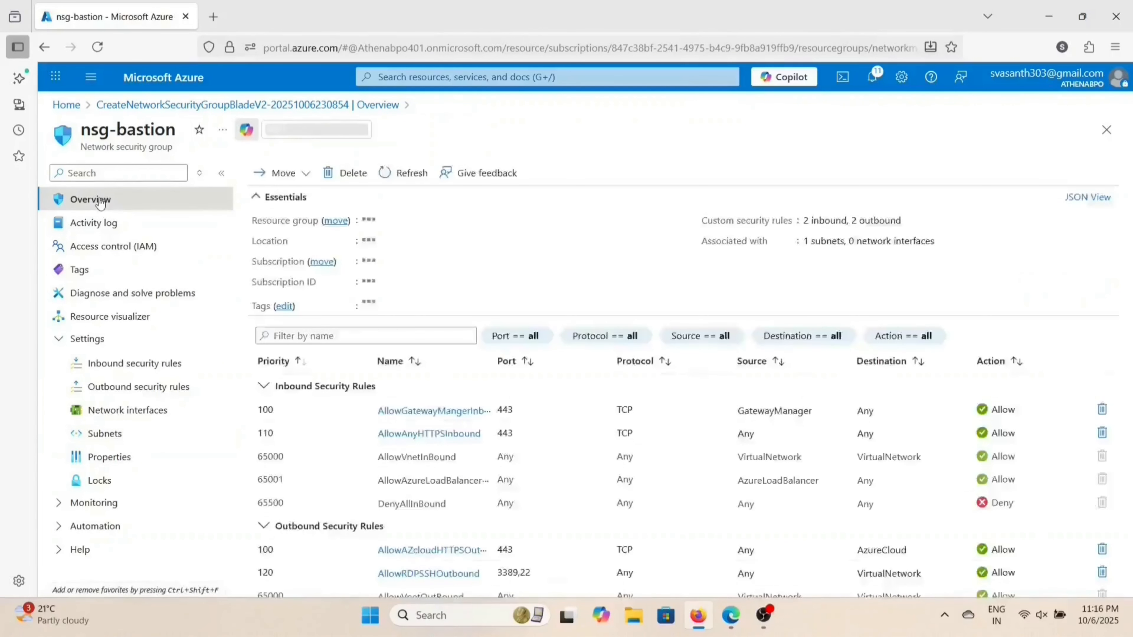
pyautogui.click(182, 102)
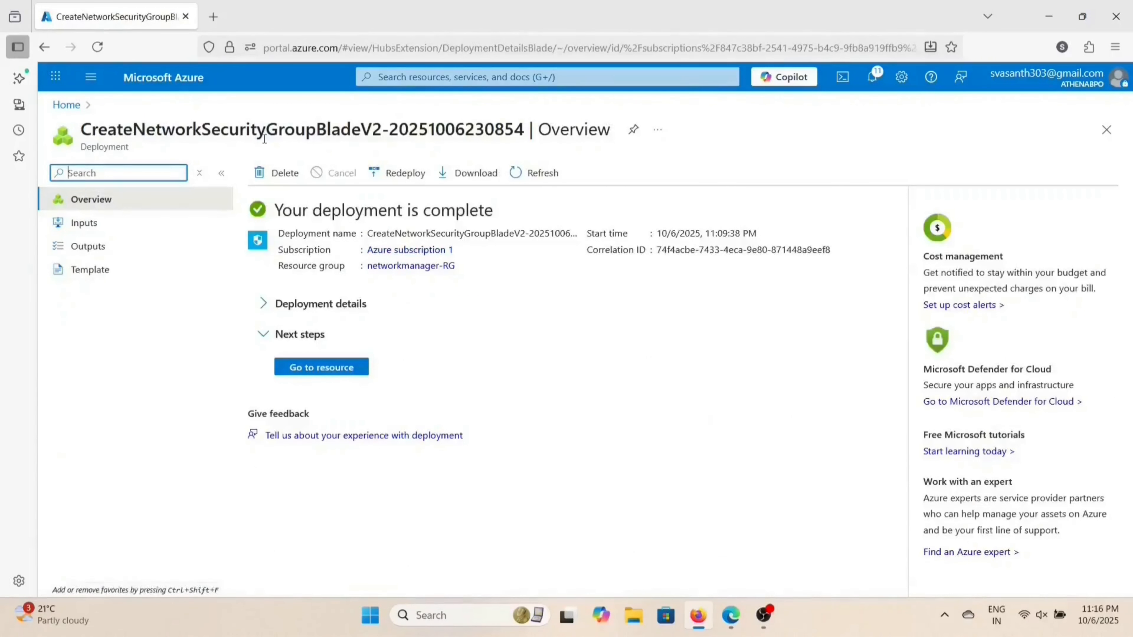
pyautogui.click(390, 78)
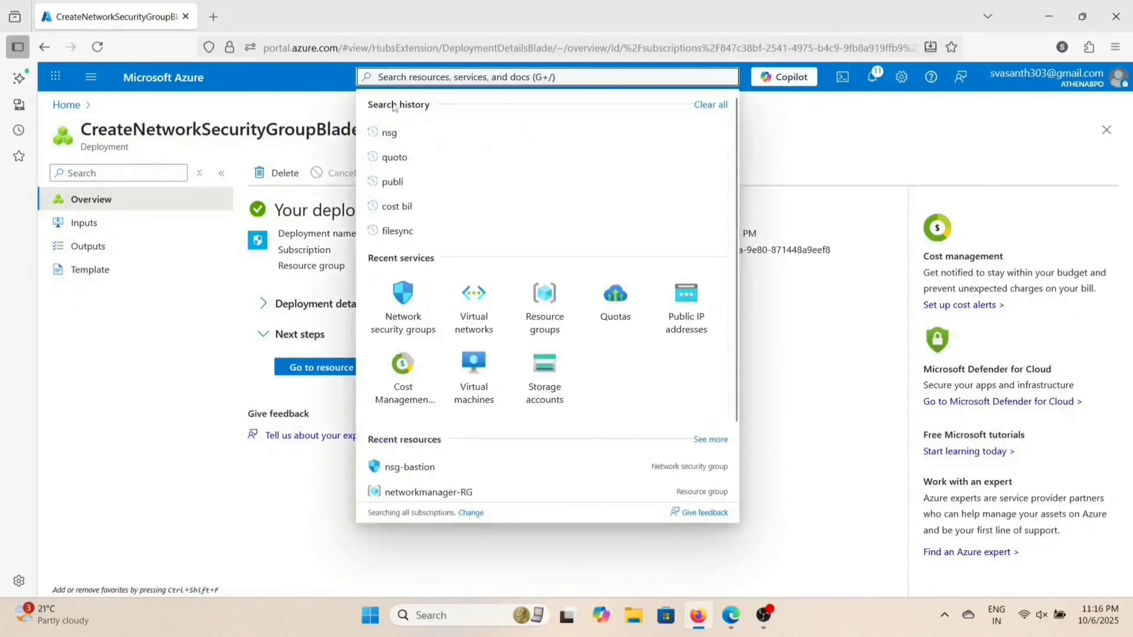
pyautogui.click(408, 302)
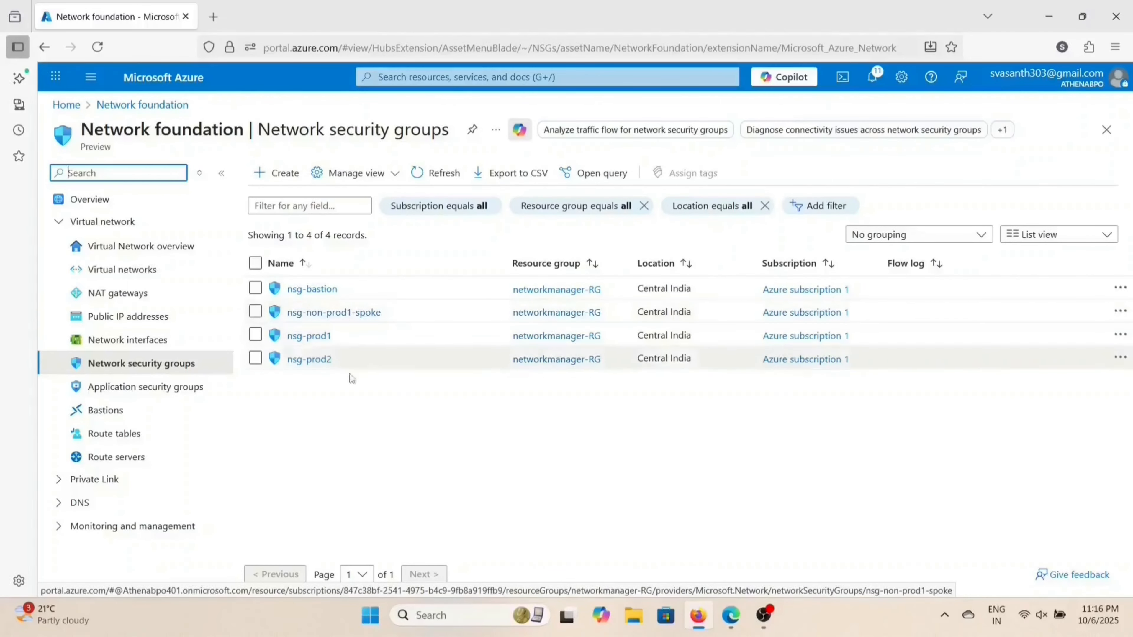
pyautogui.click(418, 173)
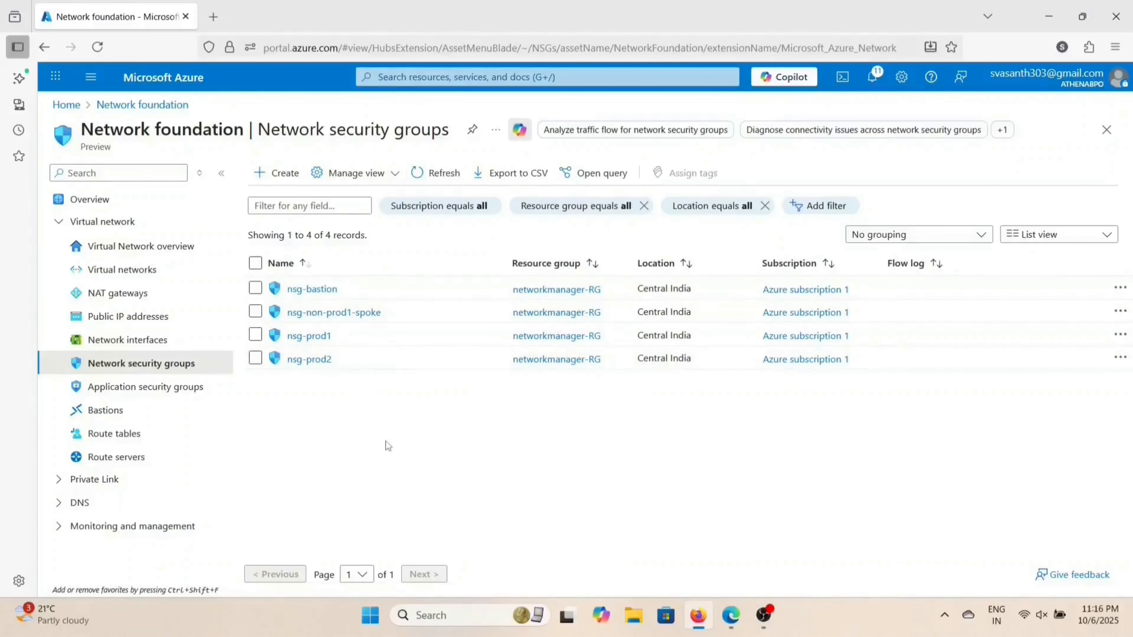
pyautogui.click(276, 173)
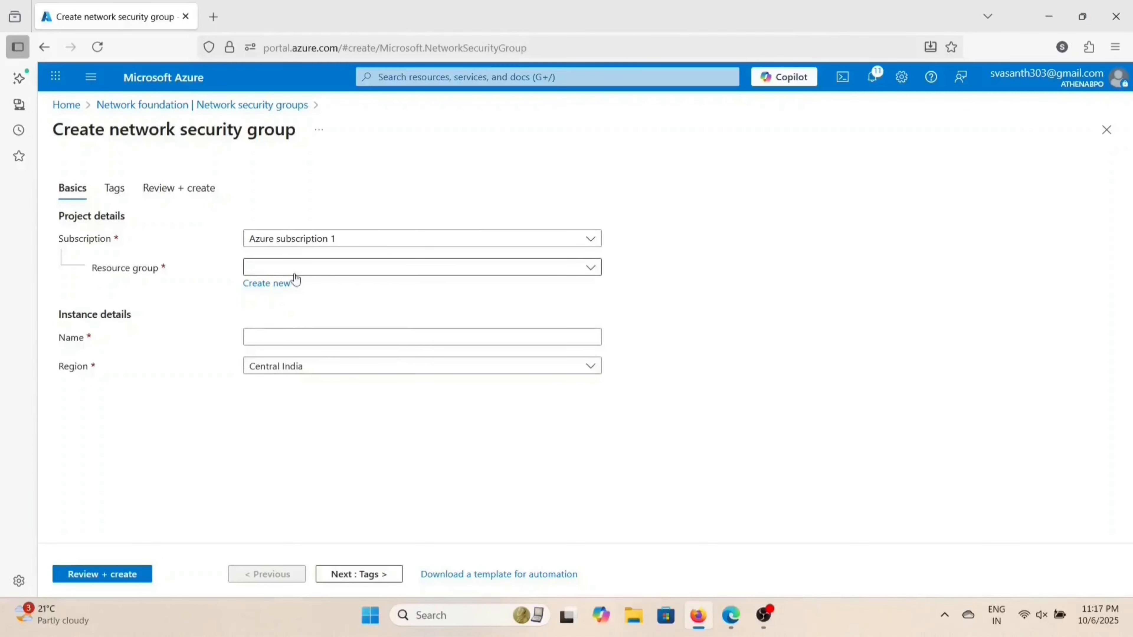
pyautogui.click(295, 272)
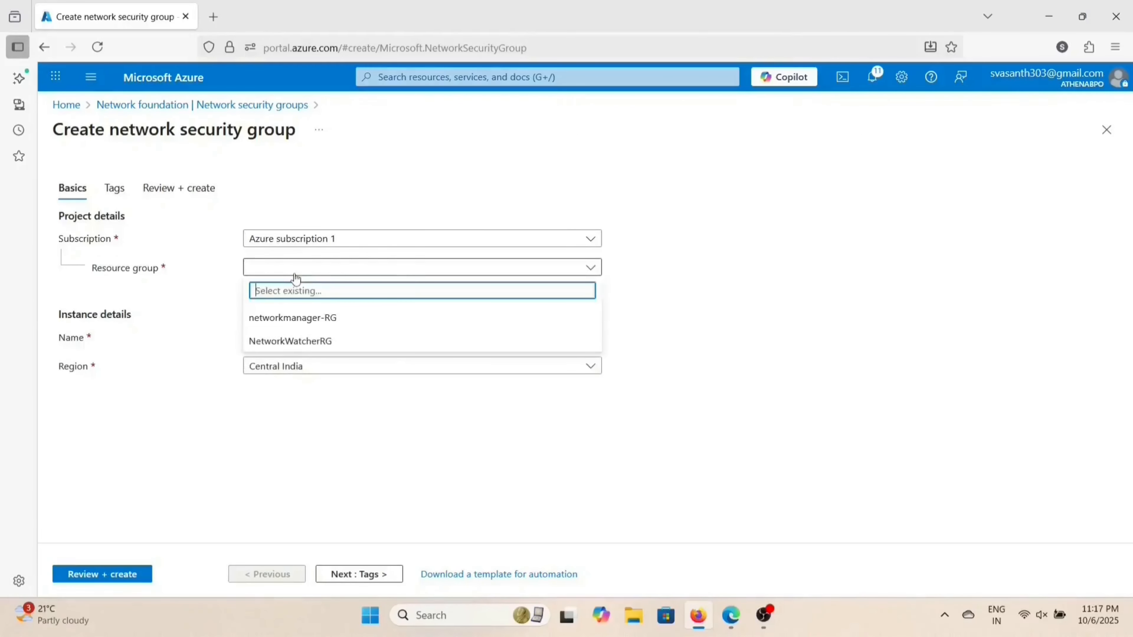
pyautogui.click(298, 322)
pyautogui.click(294, 337)
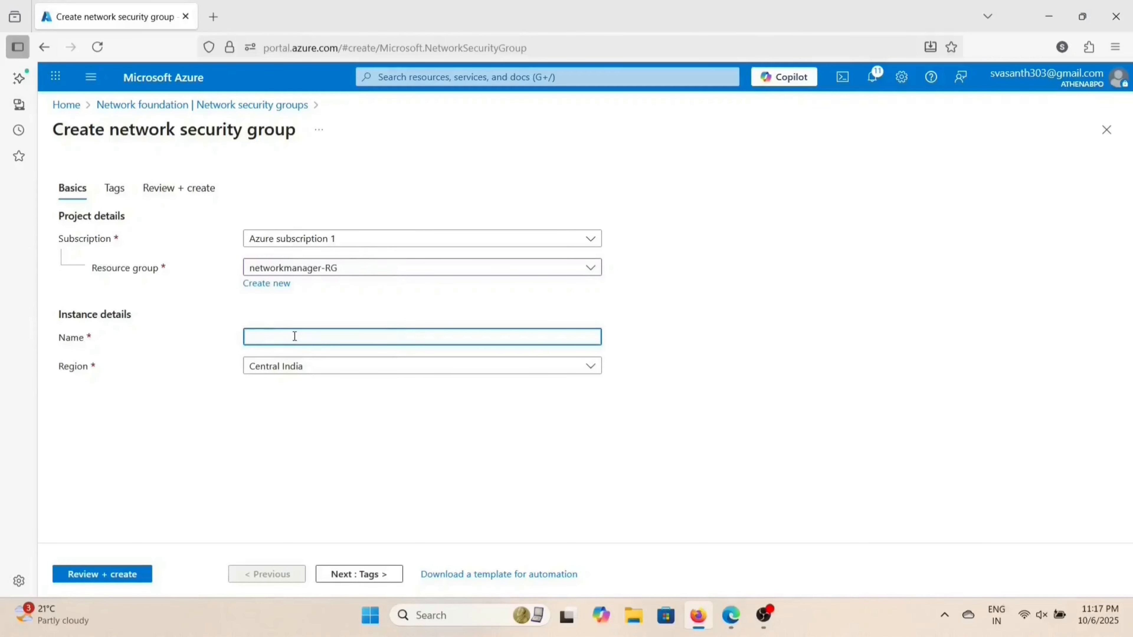
pyautogui.write('nsg-non-')
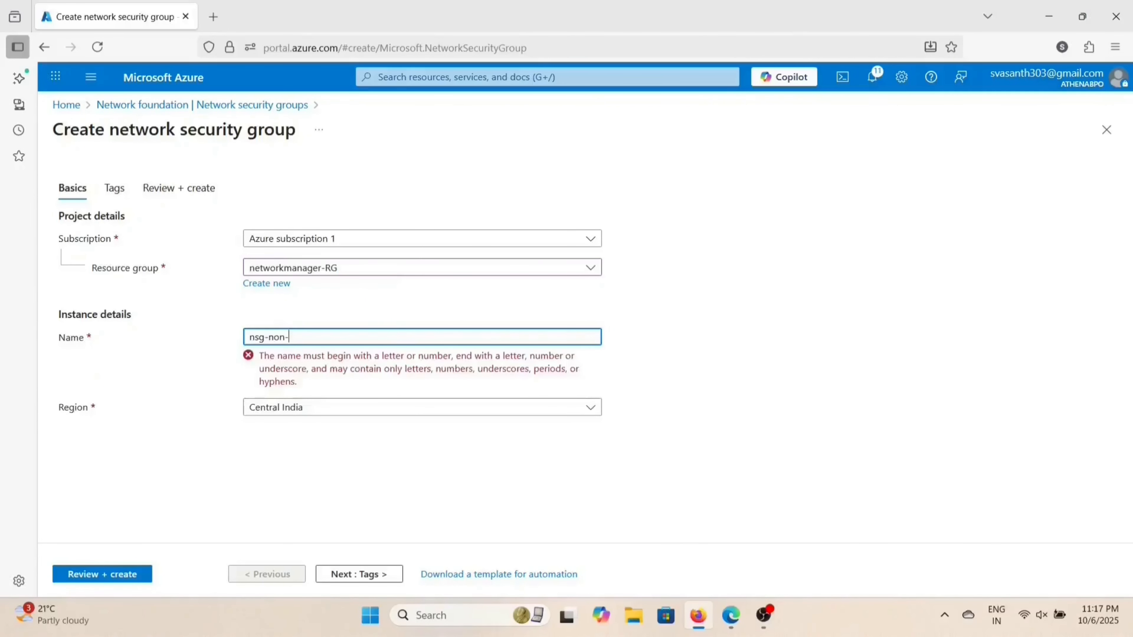
pyautogui.write('prod2')
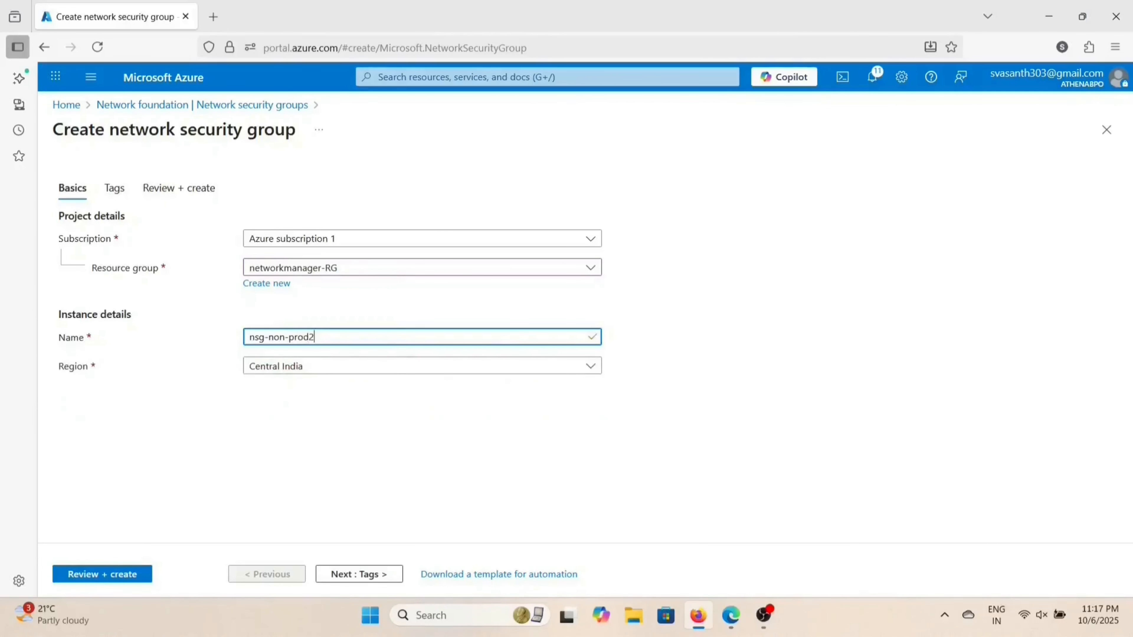
pyautogui.write('-spok')
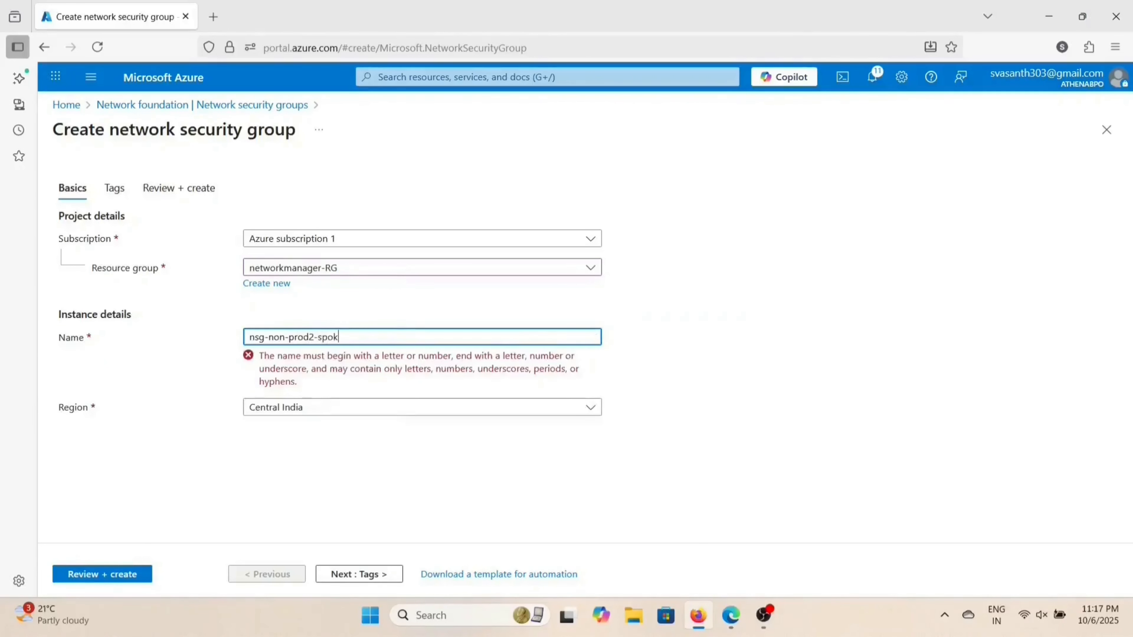
pyautogui.write('e')
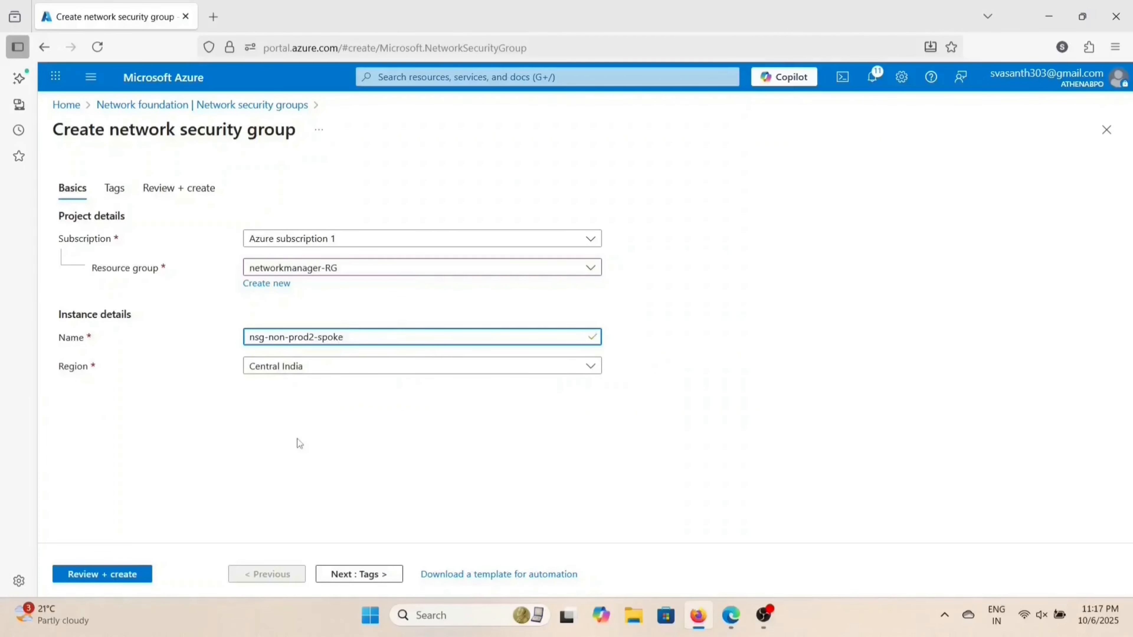
pyautogui.click(142, 107)
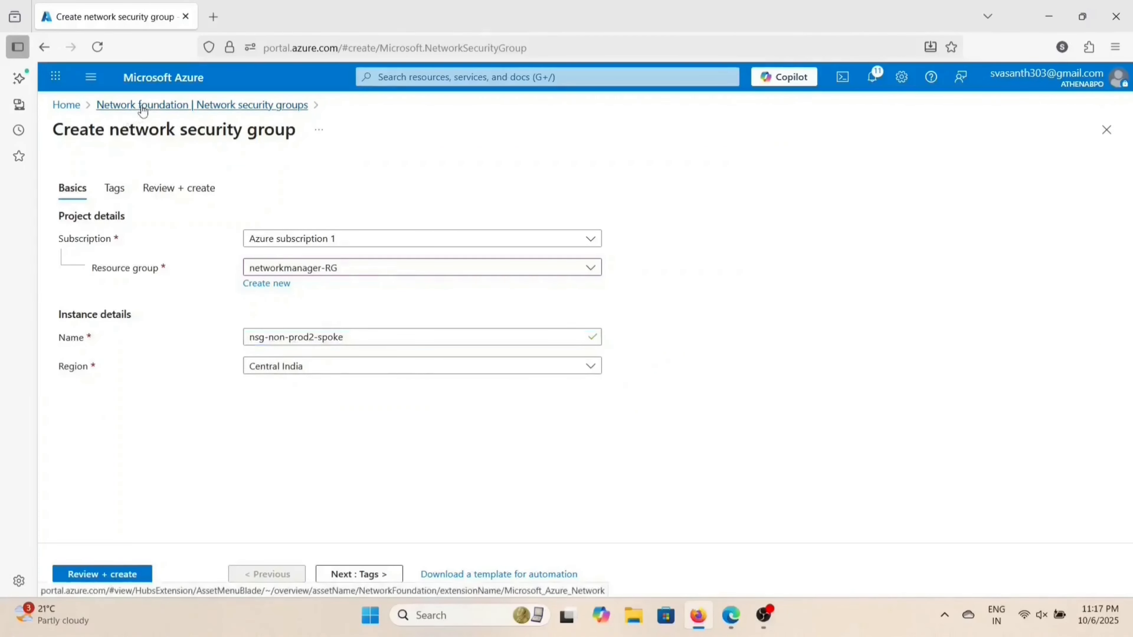
pyautogui.click(638, 356)
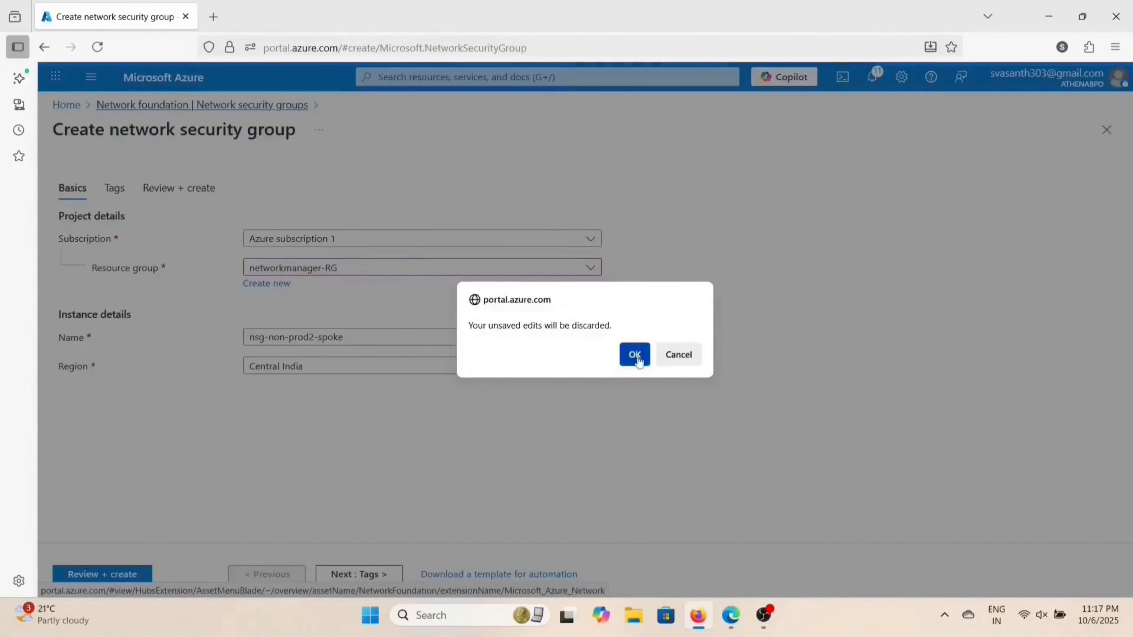
pyautogui.click(433, 173)
pyautogui.moveTo(379, 316)
pyautogui.mouseDown()
pyautogui.moveTo(355, 312)
pyautogui.moveTo(374, 316)
pyautogui.mouseUp()
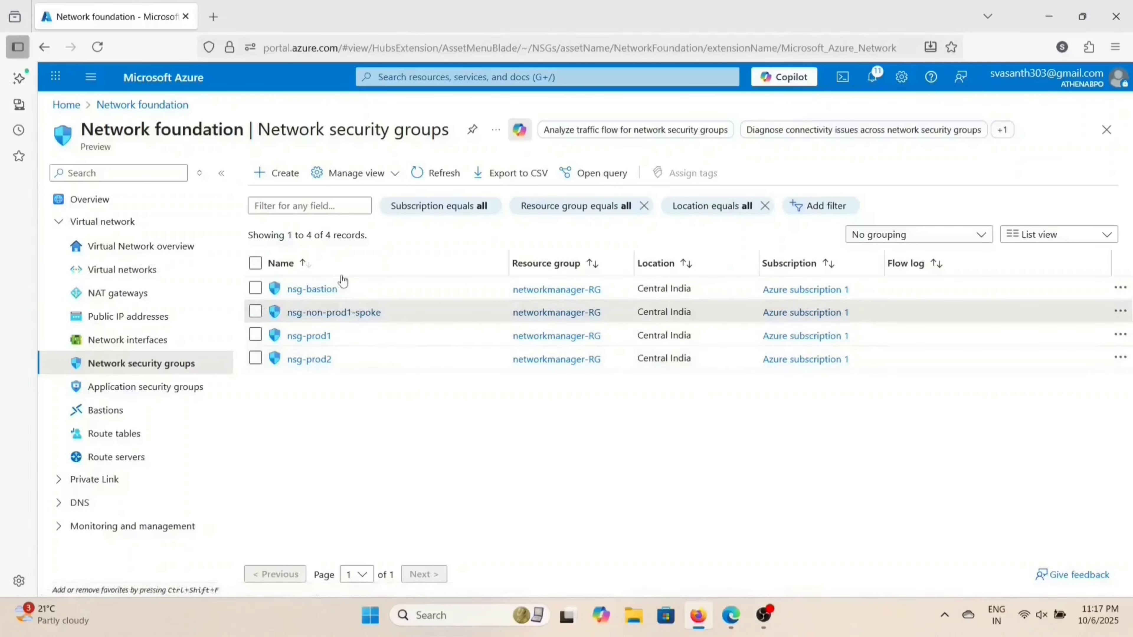
# Step: Start a new network security group in the networkmanager-RG resource group
pyautogui.click(283, 173)
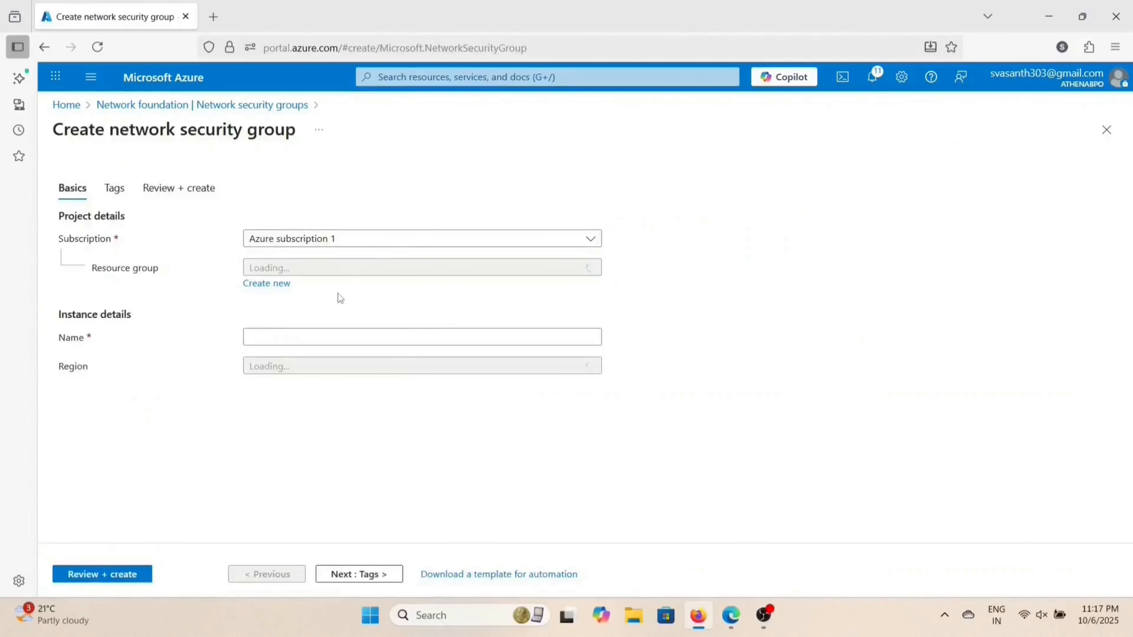
pyautogui.click(339, 270)
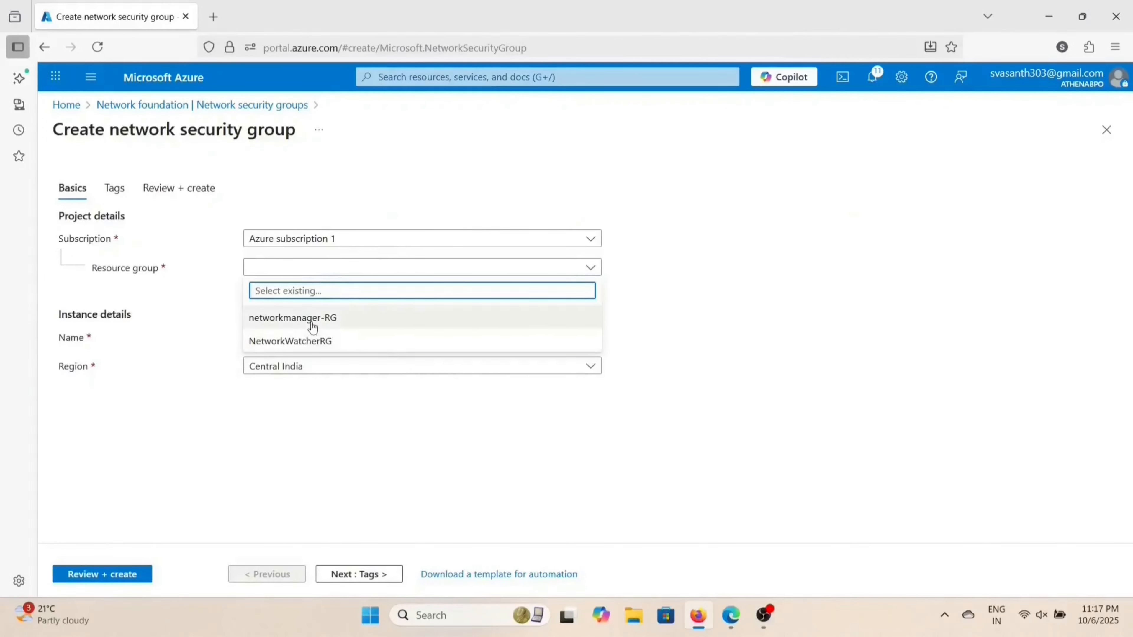
pyautogui.click(314, 323)
# Step: Name the network security group nsg-non-prod2-spoke, then validate and create it
pyautogui.click(313, 334)
pyautogui.write('non-prod1-spoke-vnet')
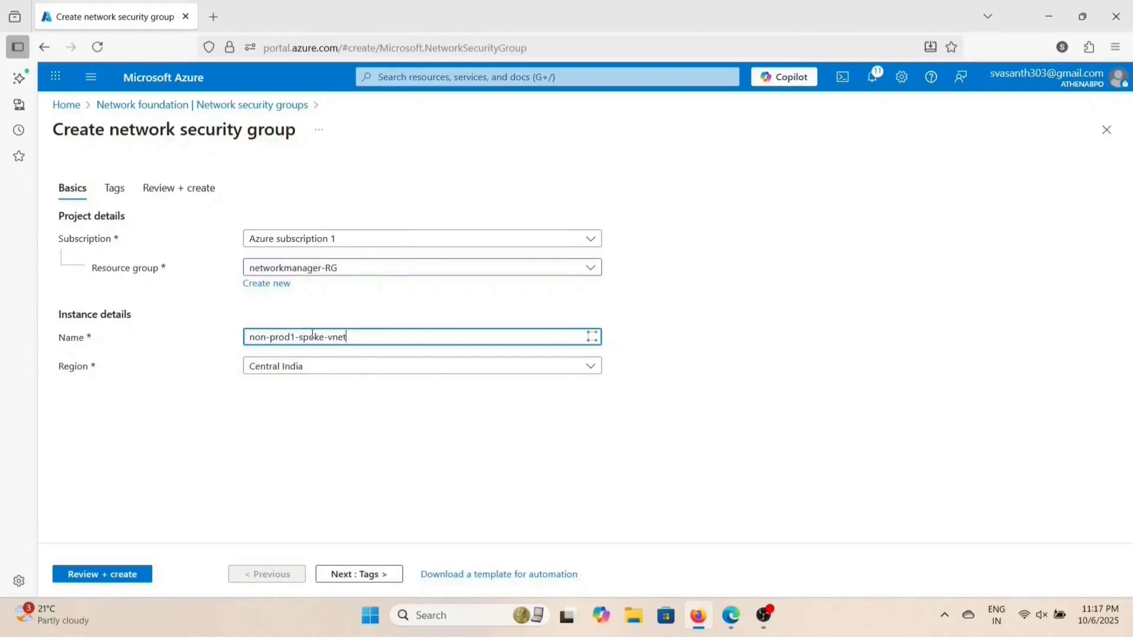
pyautogui.press('BackSpace')
pyautogui.press('BackSpace')
pyautogui.press('BackSpace')
pyautogui.press('BackSpace')
pyautogui.press('BackSpace')
pyautogui.write('nsg')
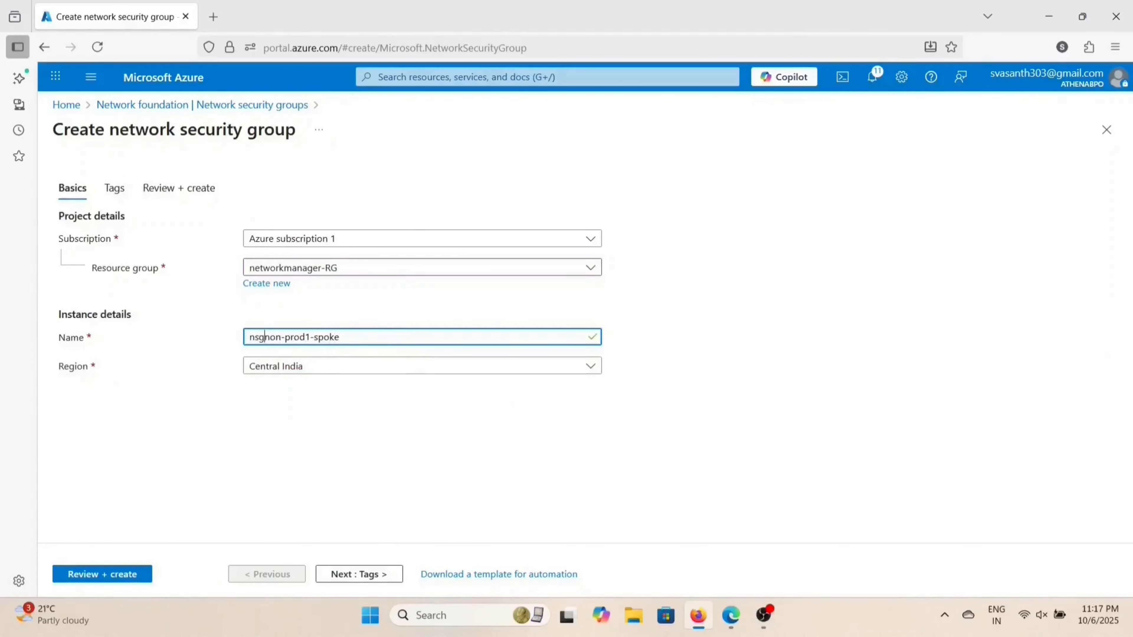
pyautogui.write('-')
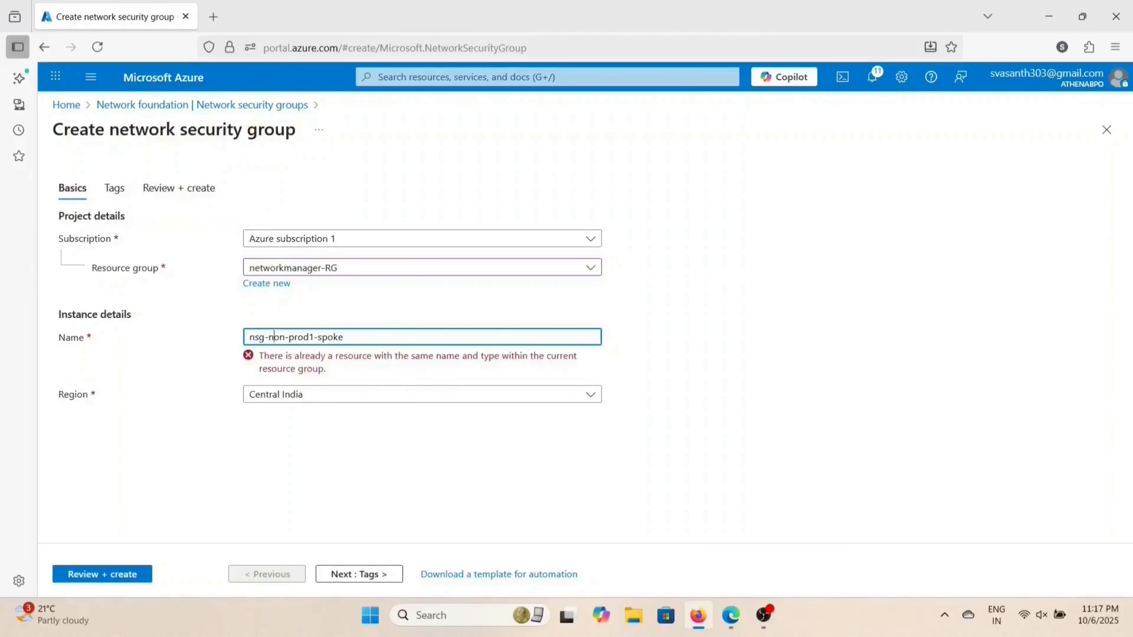
pyautogui.press('BackSpace')
pyautogui.write('2')
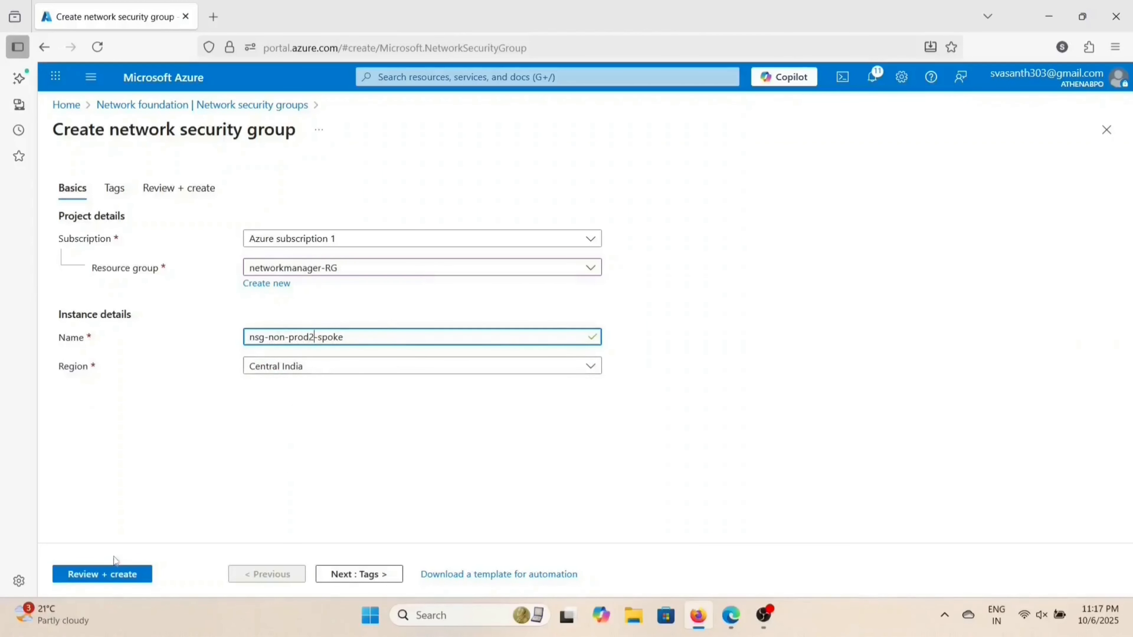
pyautogui.click(117, 574)
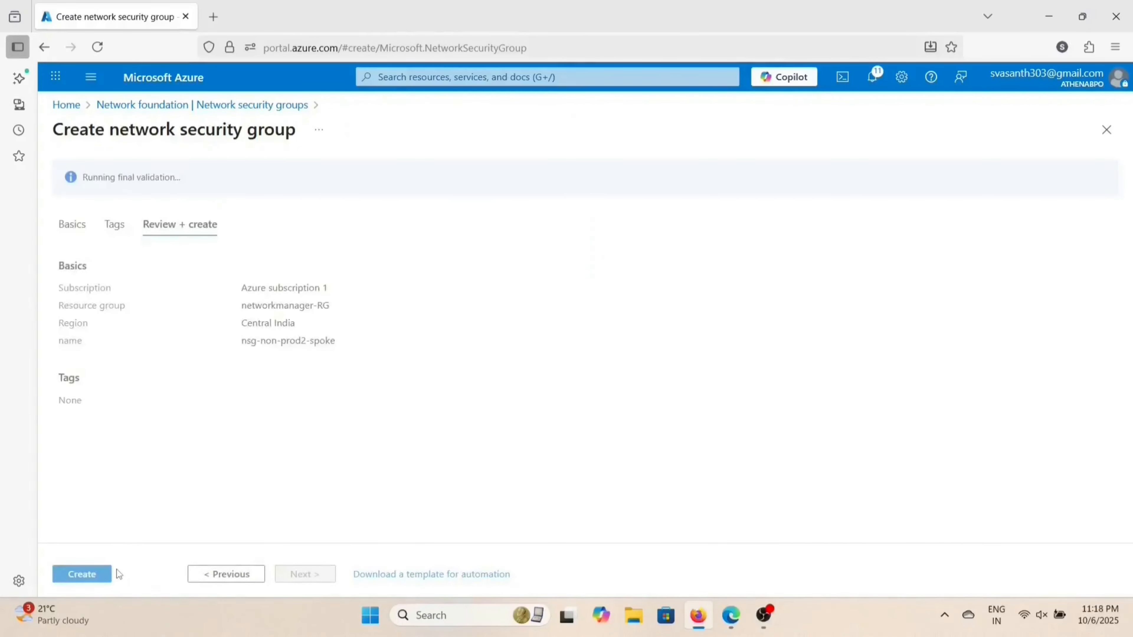
pyautogui.click(82, 574)
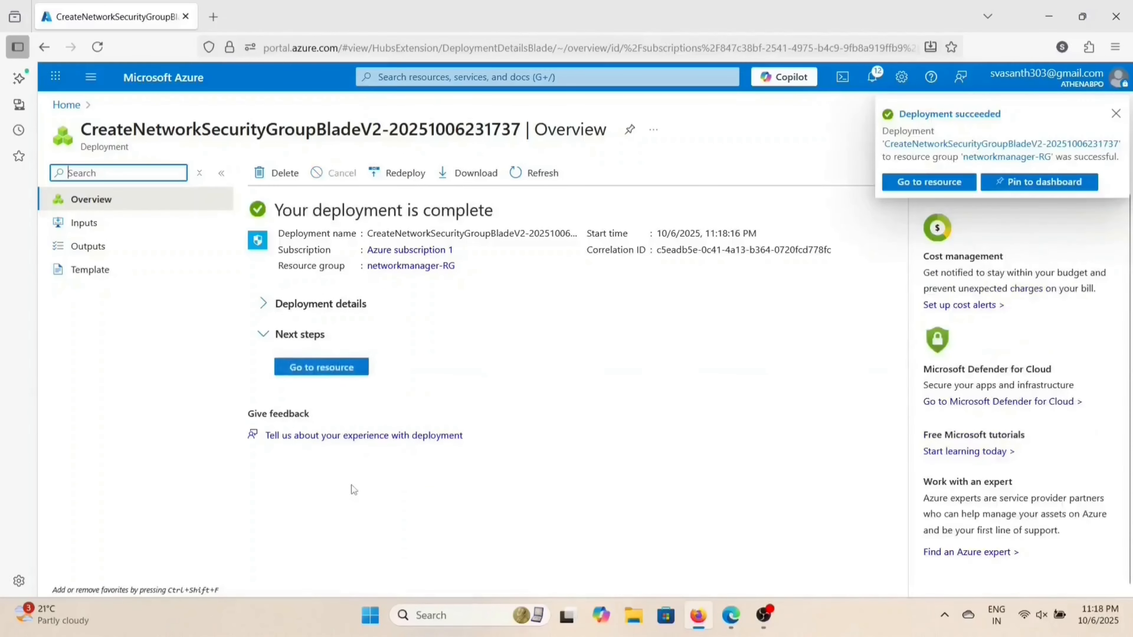
# Step: Associate nsg-non-prod2-spoke with the non-prod-subnet-2 subnet of the non-prod2-spoke-vnet (networkmanager-RG) virtual network
pyautogui.click(324, 370)
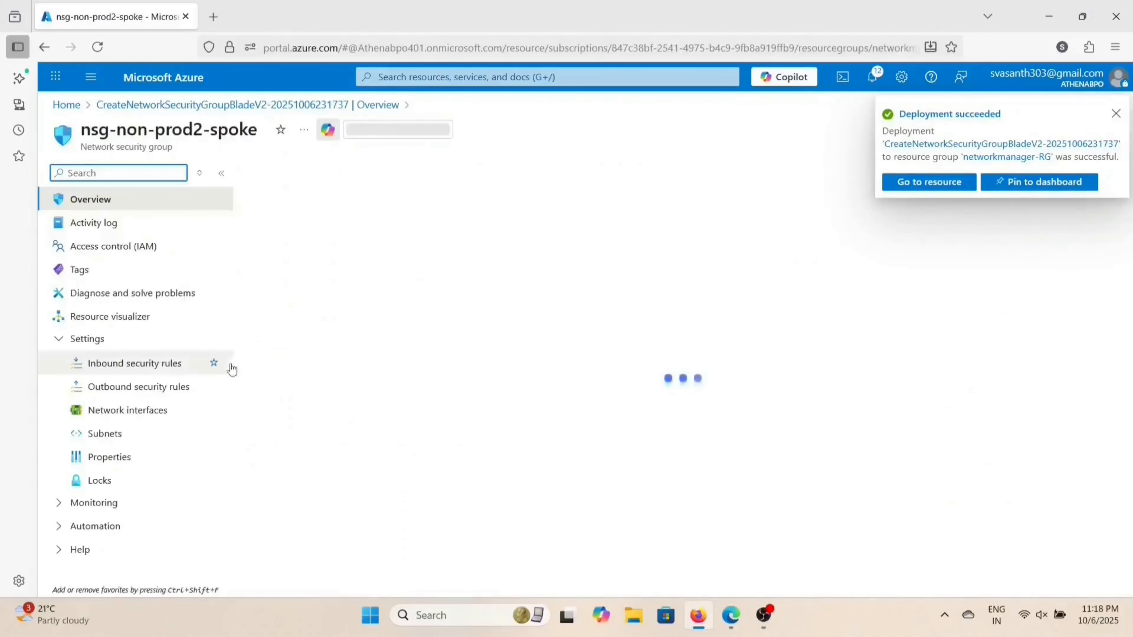
pyautogui.click(141, 433)
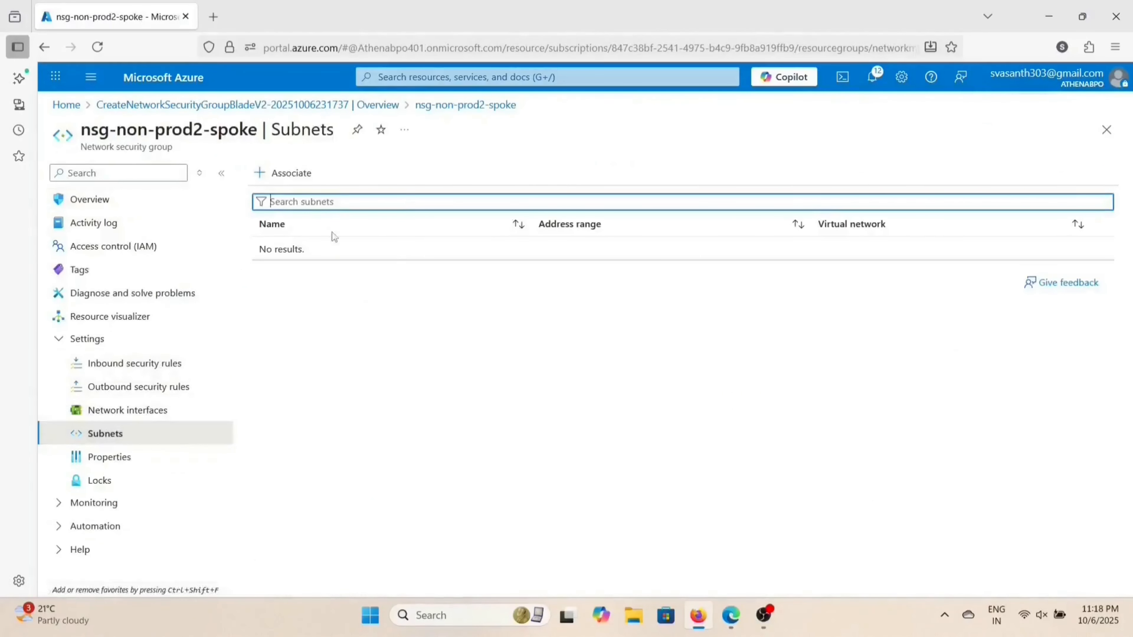
pyautogui.click(286, 173)
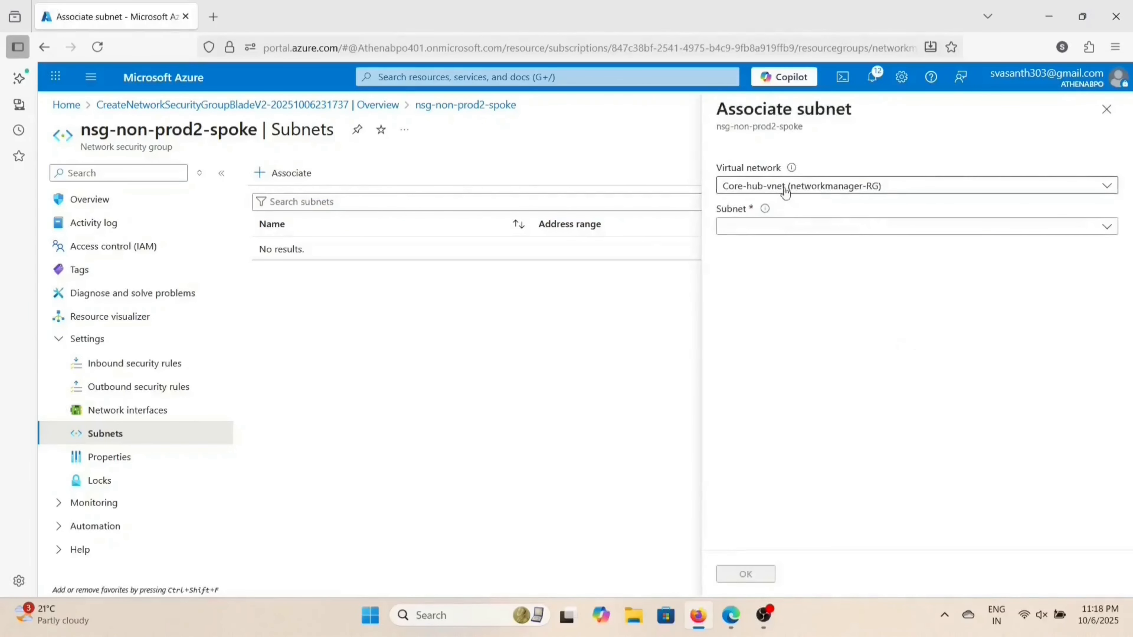
pyautogui.click(785, 188)
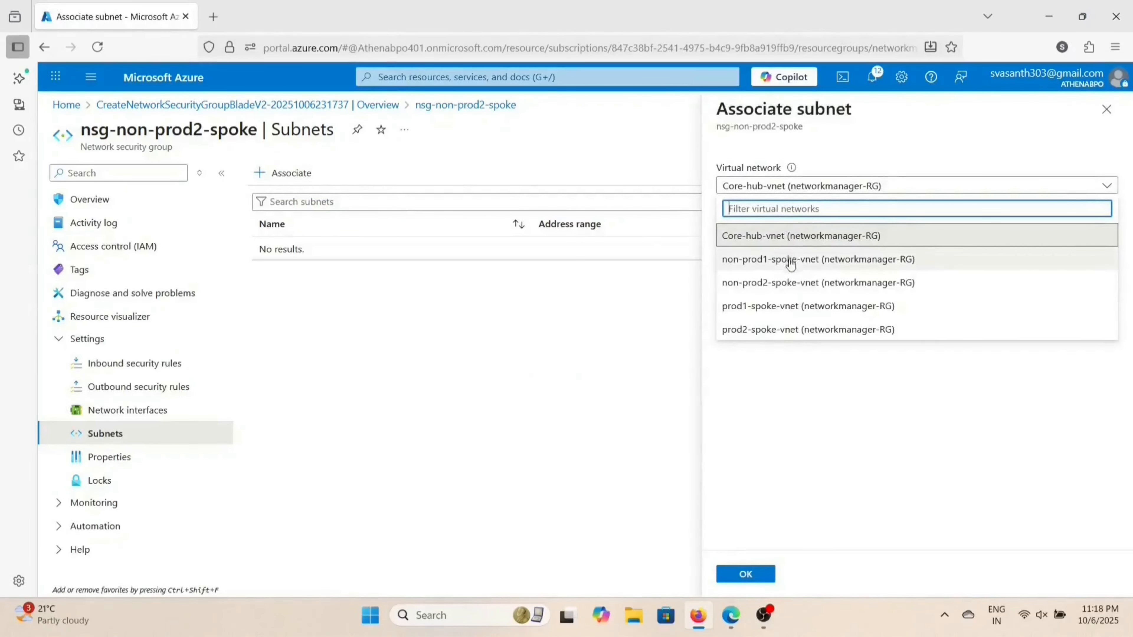
pyautogui.click(790, 283)
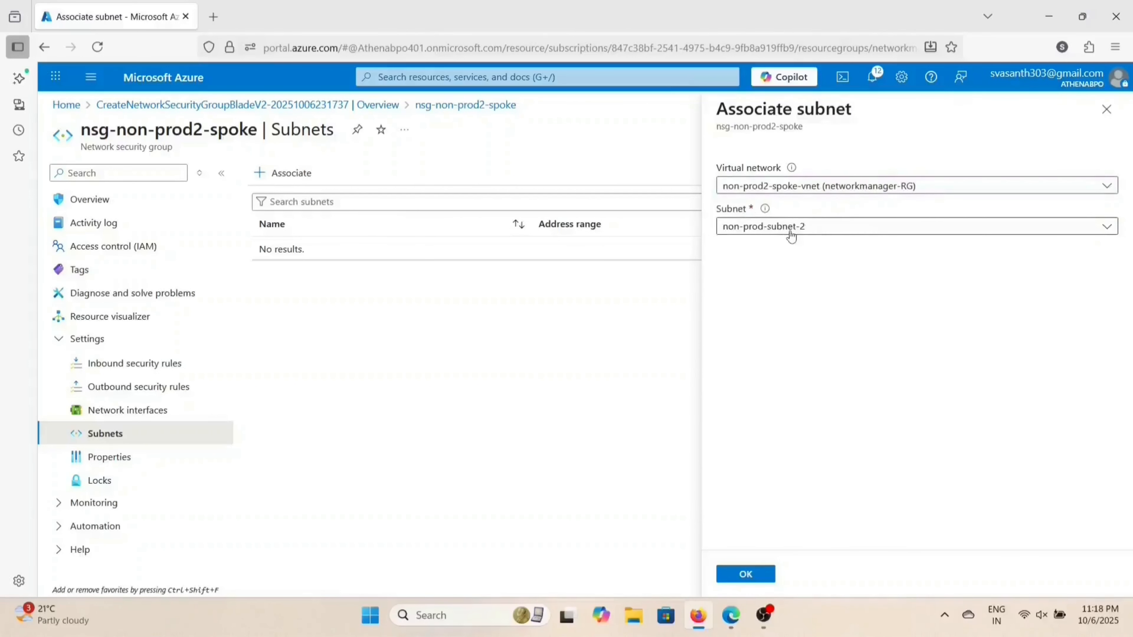
pyautogui.click(791, 227)
pyautogui.click(789, 294)
pyautogui.click(750, 575)
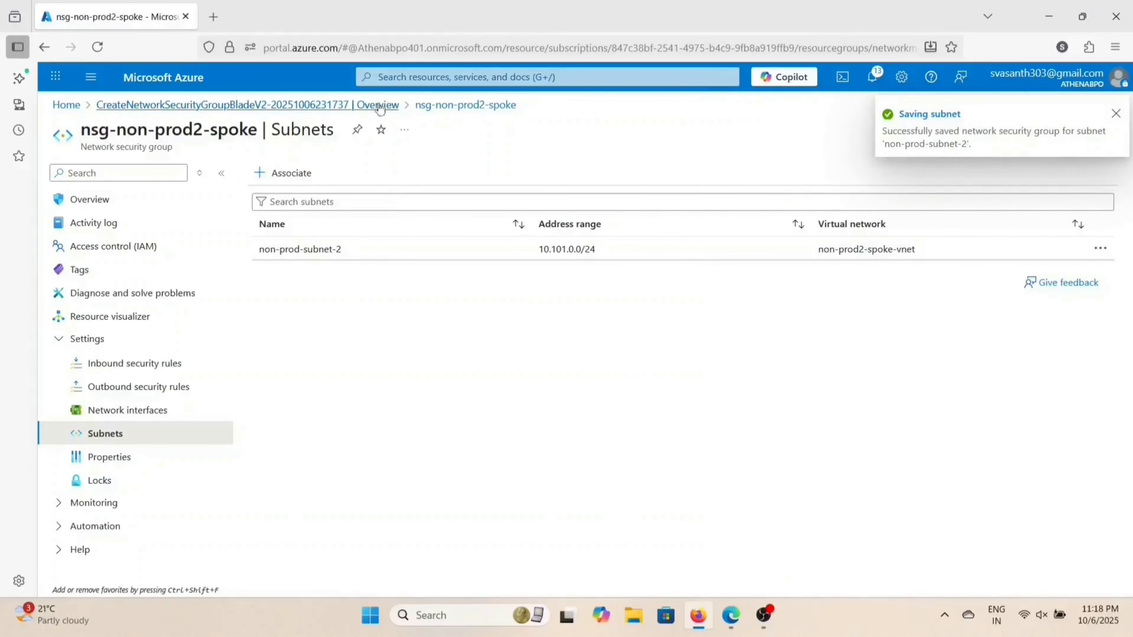
# Step: Return to the list of network security groups and check the subnet associations of nsg-prod1
pyautogui.click(402, 77)
pyautogui.click(415, 300)
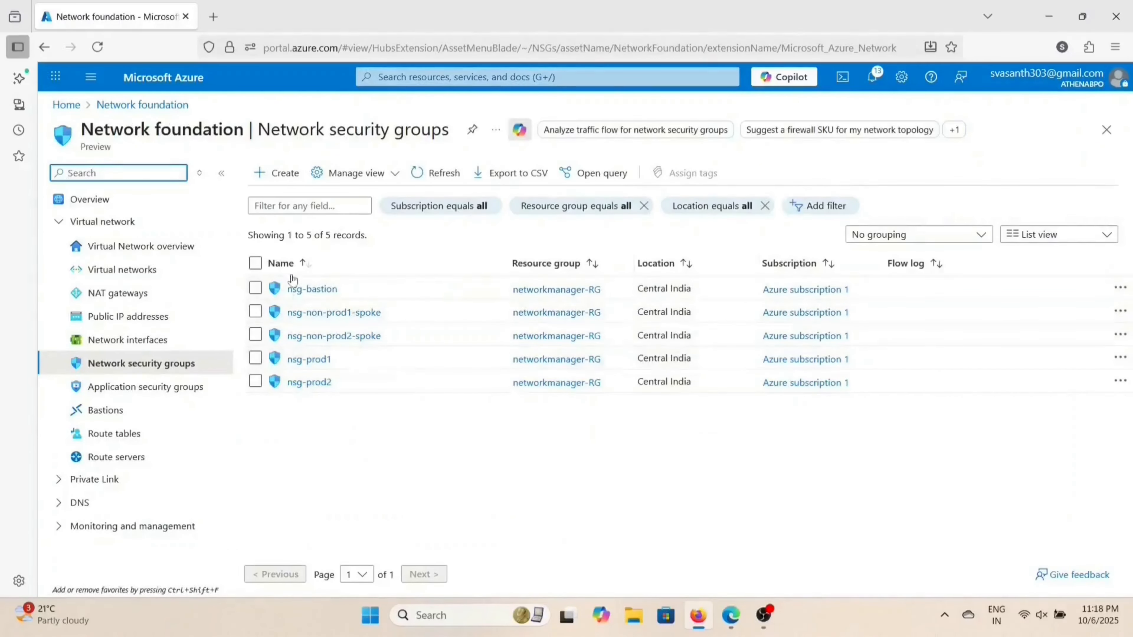
pyautogui.click(320, 362)
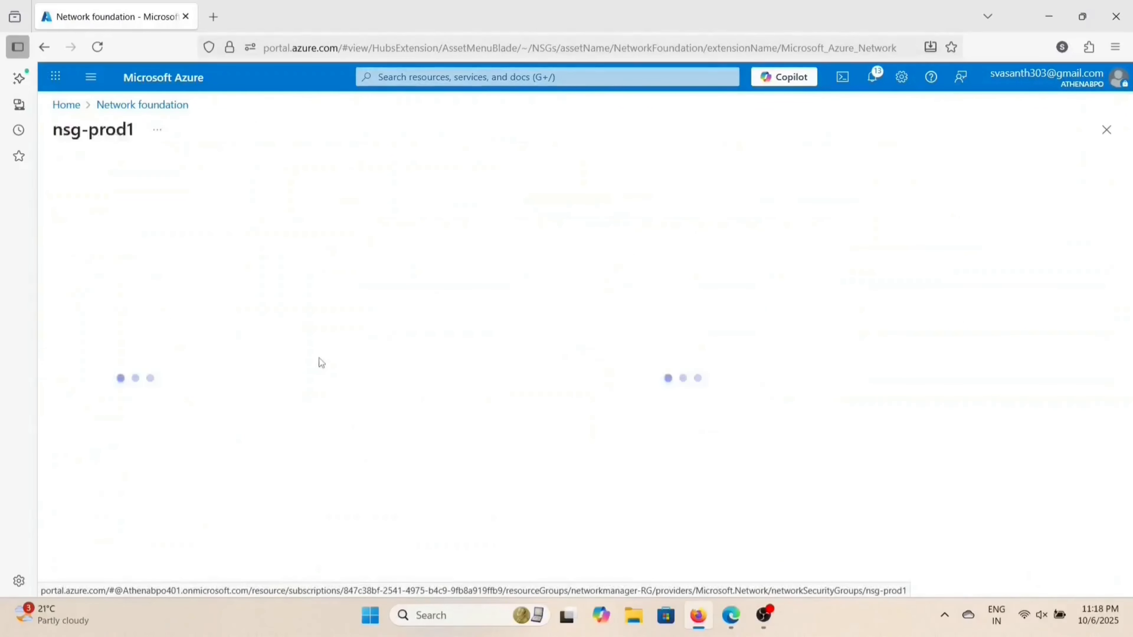
pyautogui.click(140, 433)
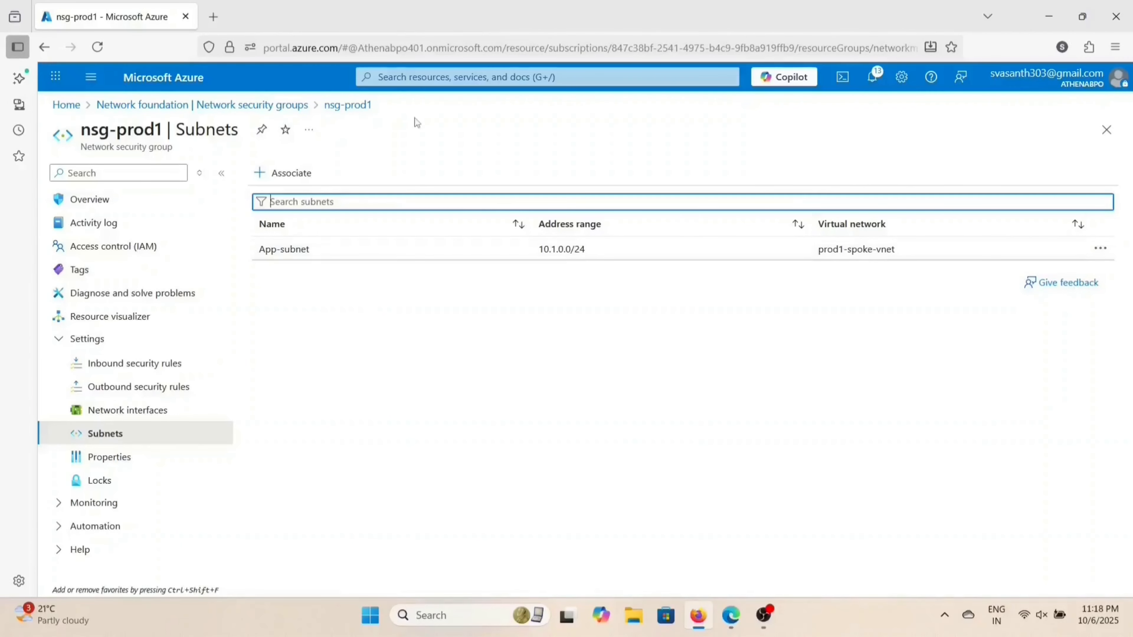
# Step: Search the portal for the Firewalls service and open the list of Azure Firewalls
pyautogui.click(428, 72)
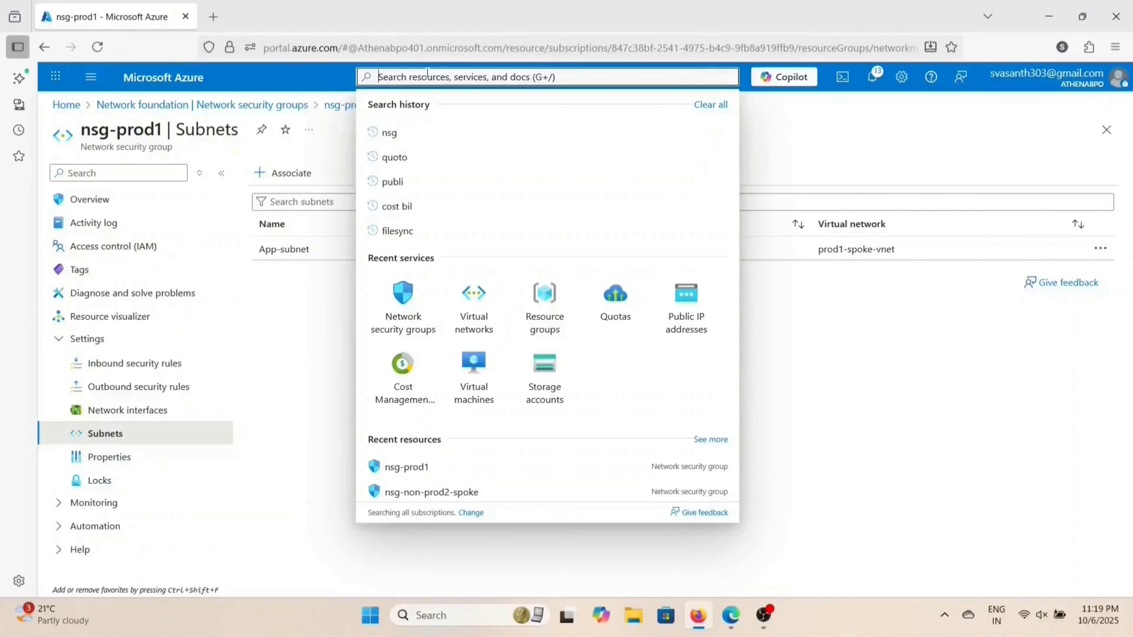
pyautogui.write('f')
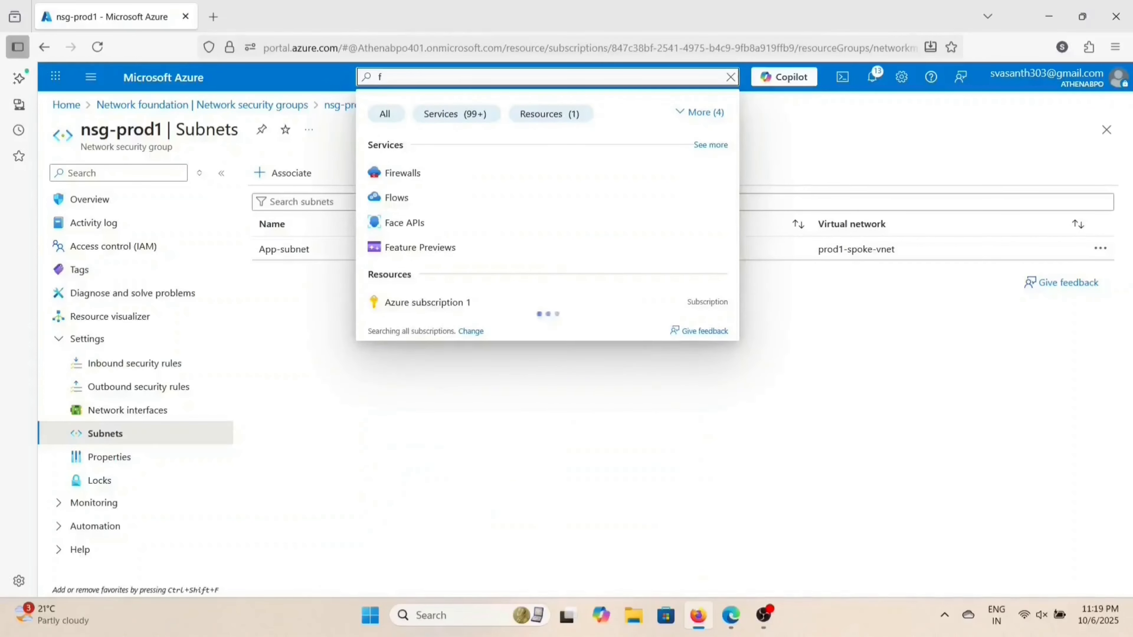
pyautogui.press('BackSpace')
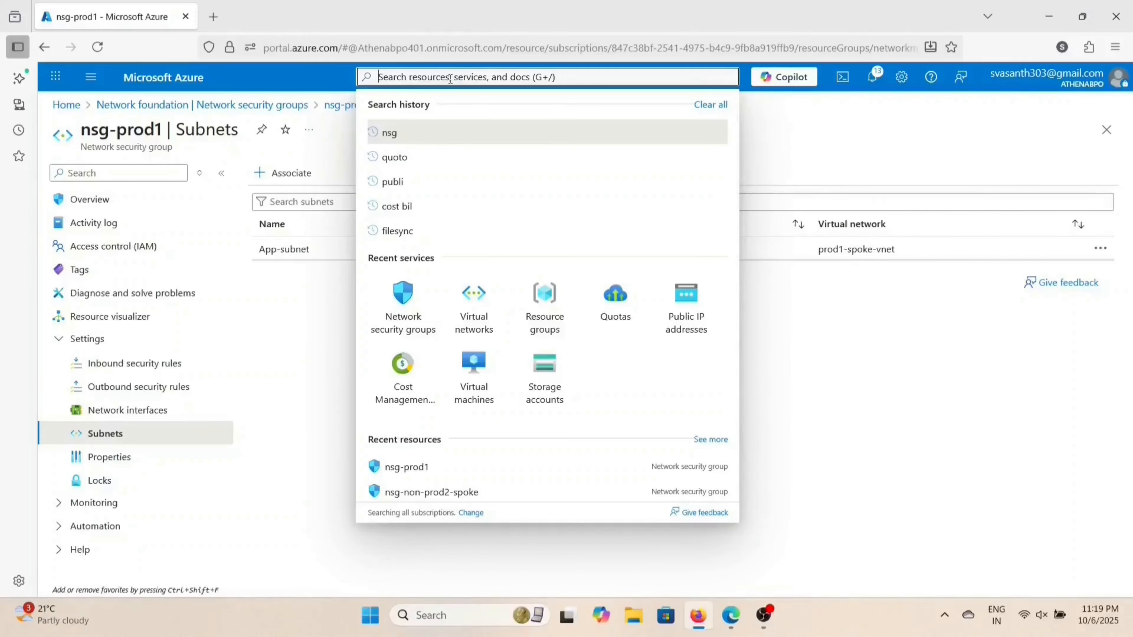
pyautogui.write('firew')
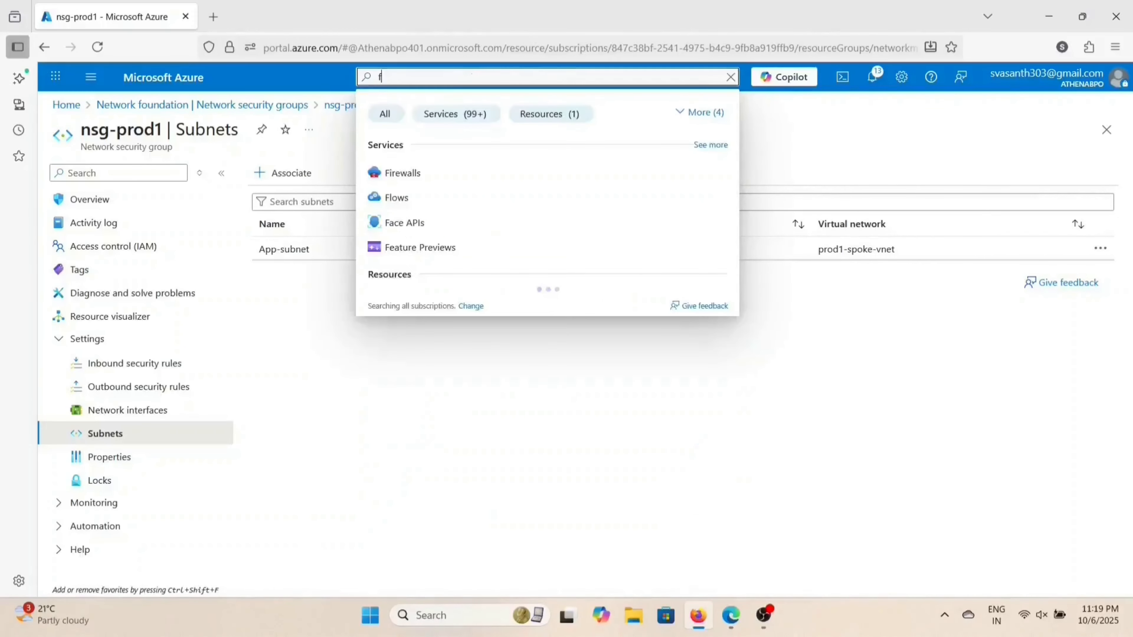
pyautogui.click(447, 165)
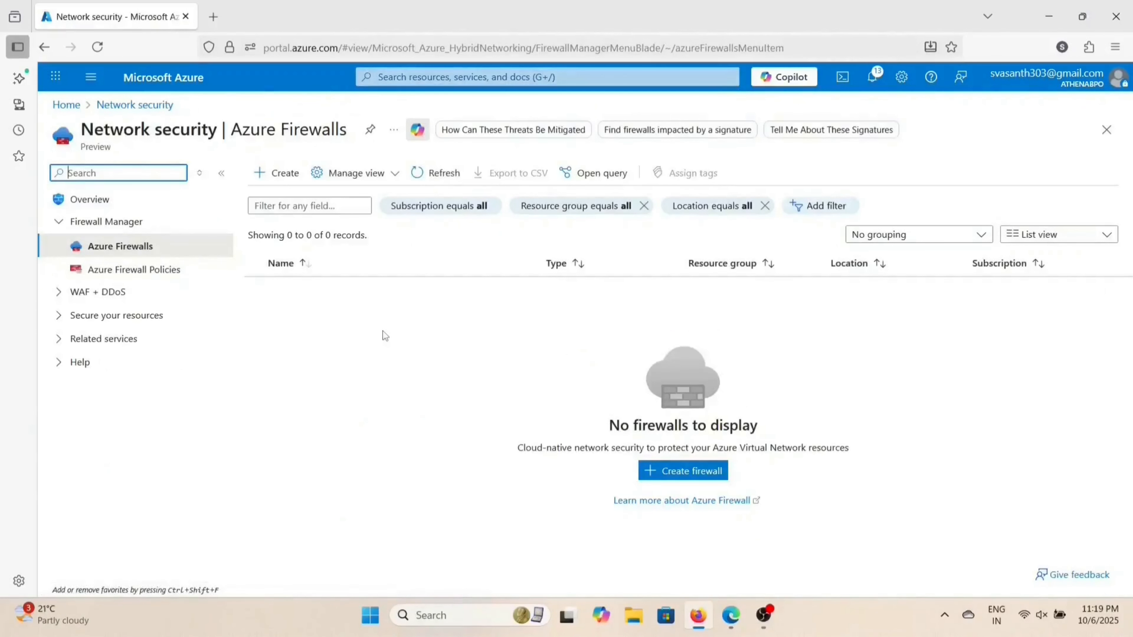
# Step: Find the Bastions service in the portal and start creating a new Bastion
pyautogui.click(424, 76)
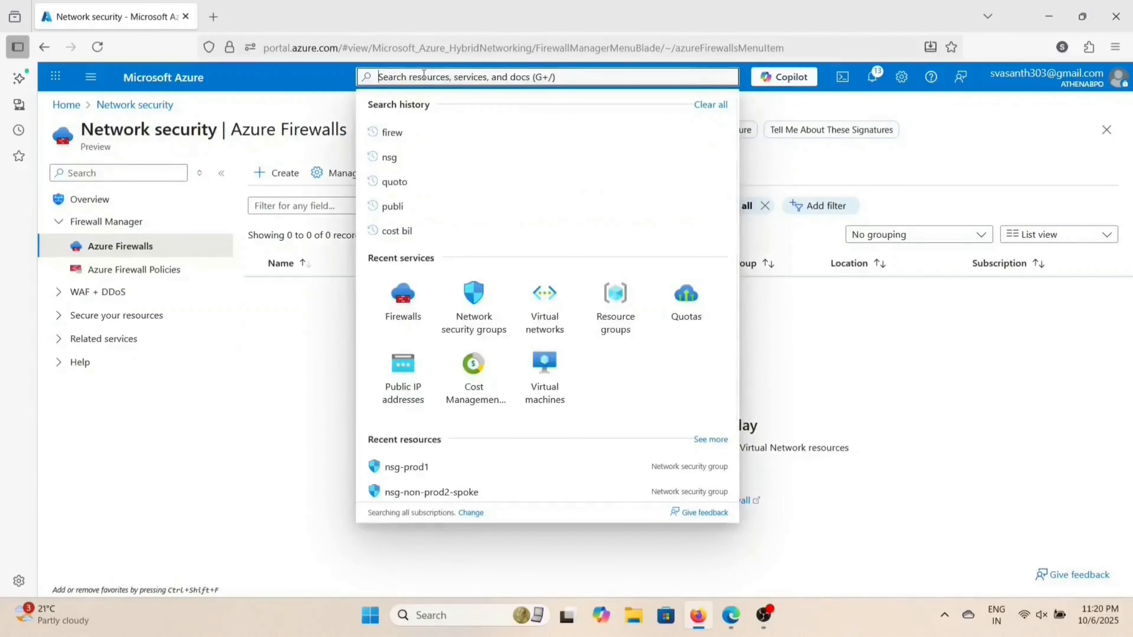
pyautogui.write('bastio')
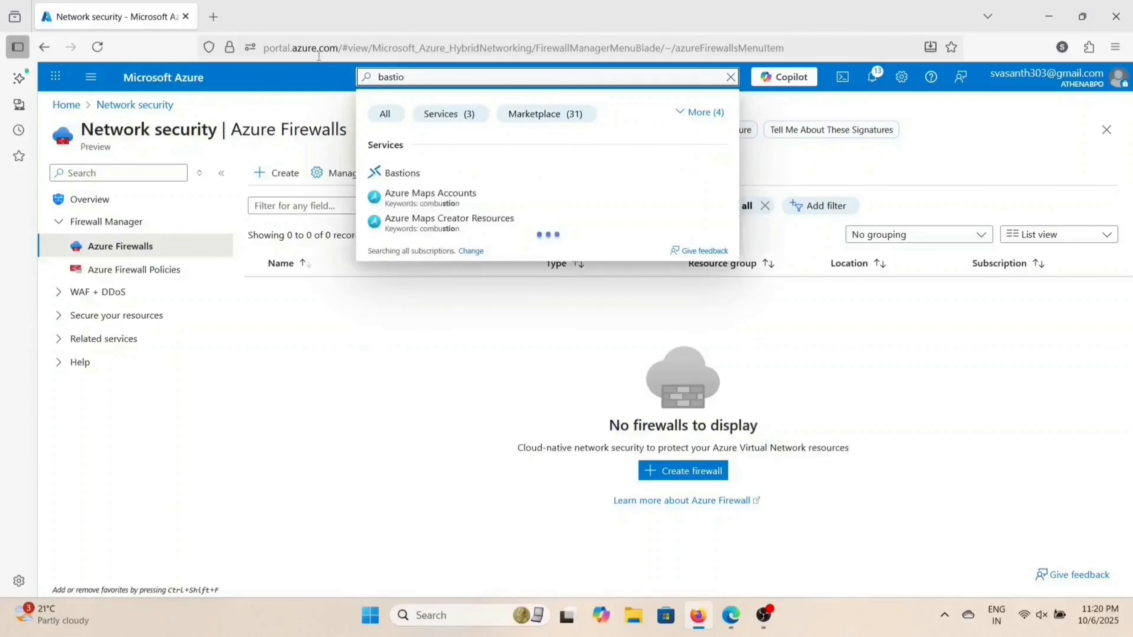
pyautogui.click(410, 171)
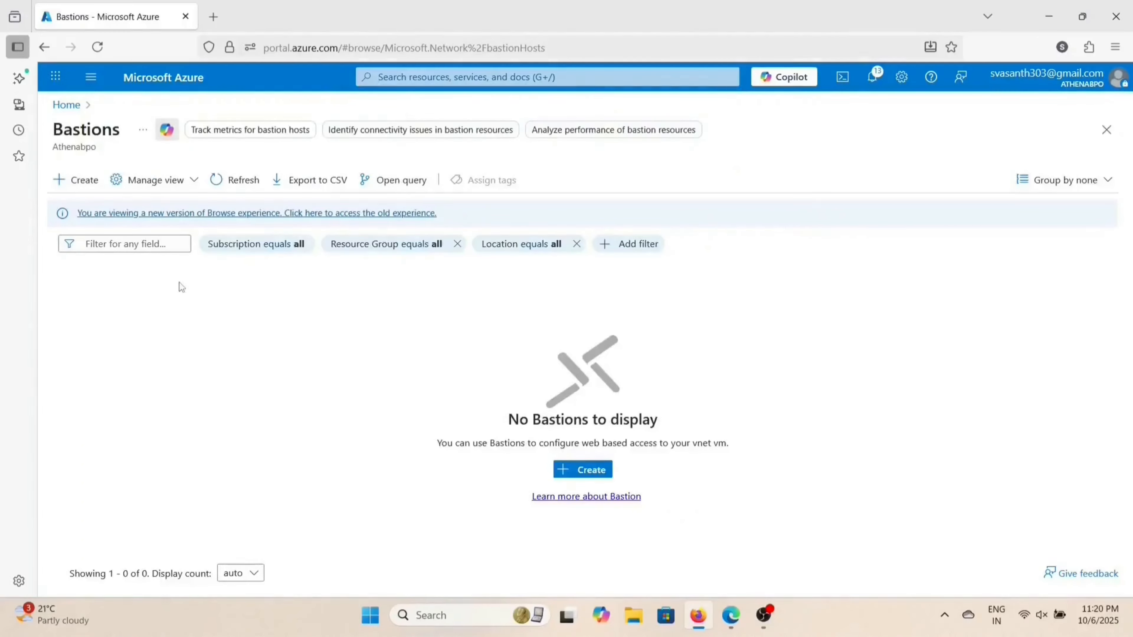
pyautogui.click(73, 180)
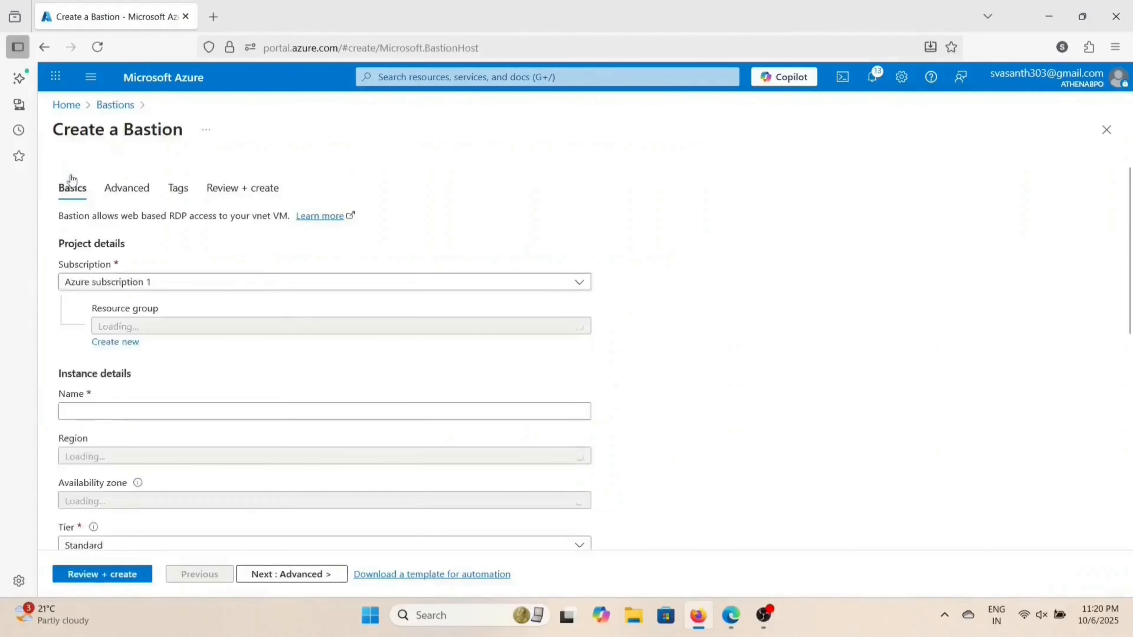
# Step: Assign the Bastion to the networkmanager-RG resource group and name it core-bastion
pyautogui.click(322, 295)
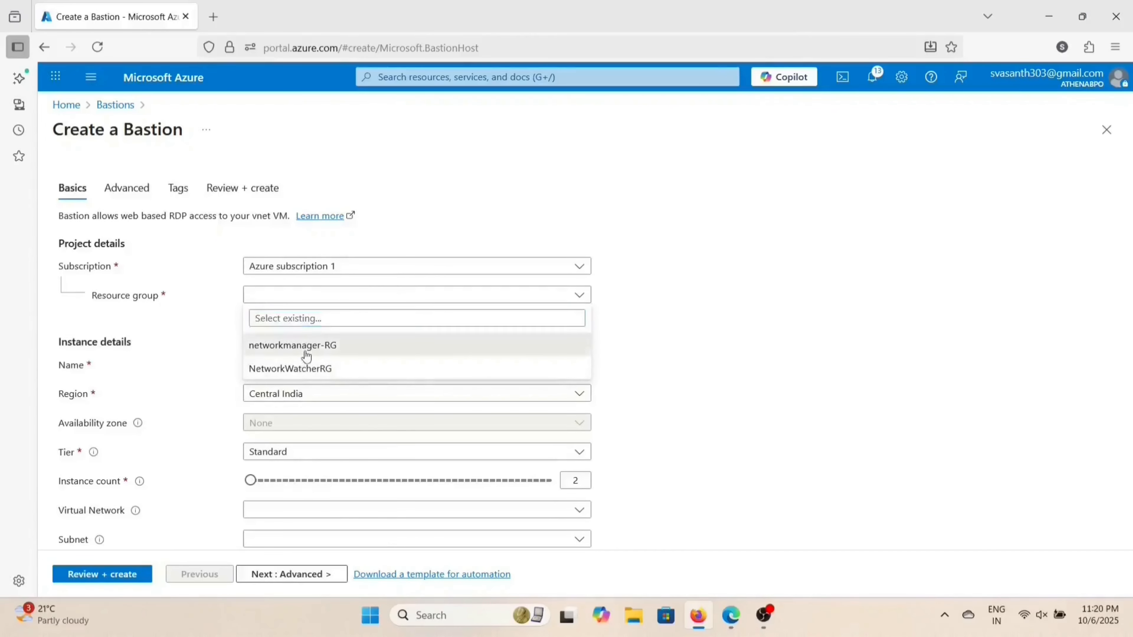
pyautogui.click(306, 345)
pyautogui.scroll(-2, 313, 346)
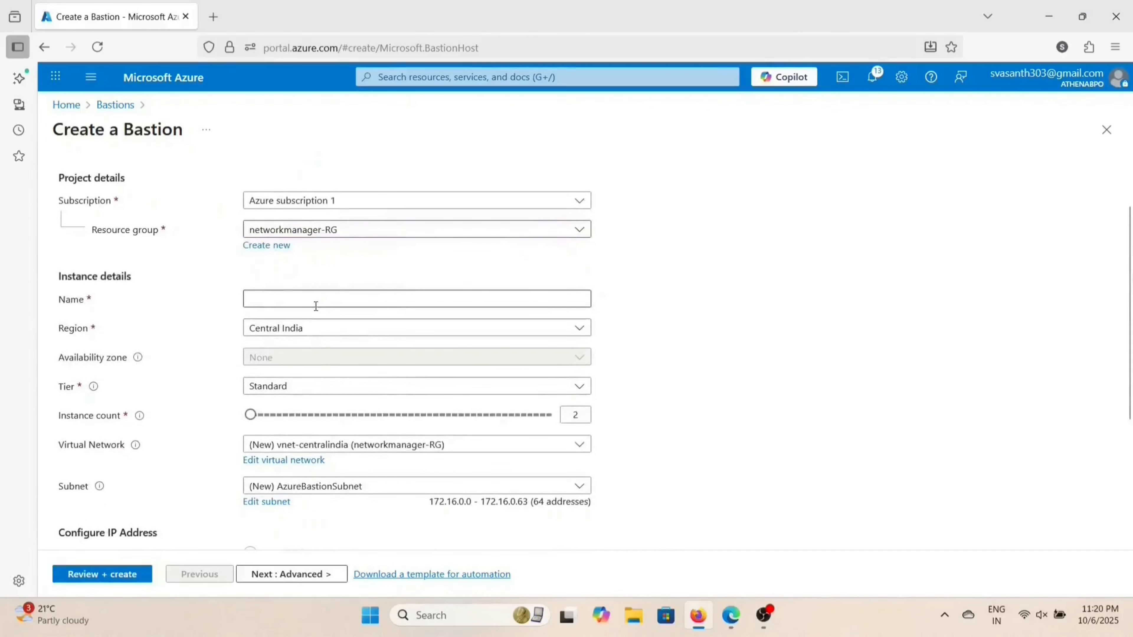
pyautogui.click(312, 297)
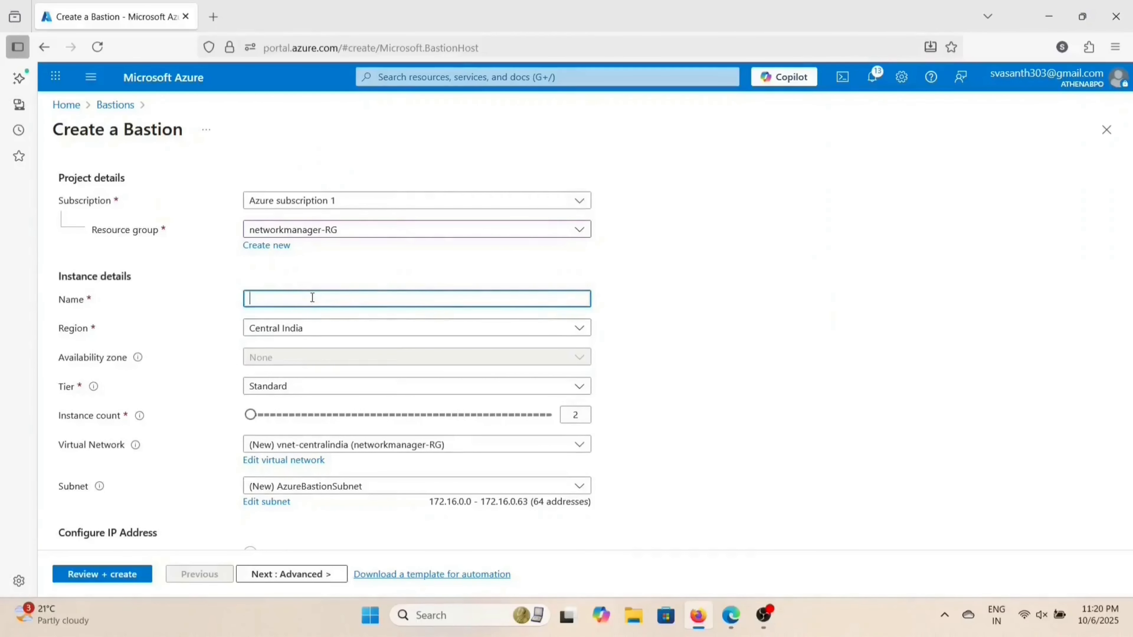
pyautogui.write('core-bastion')
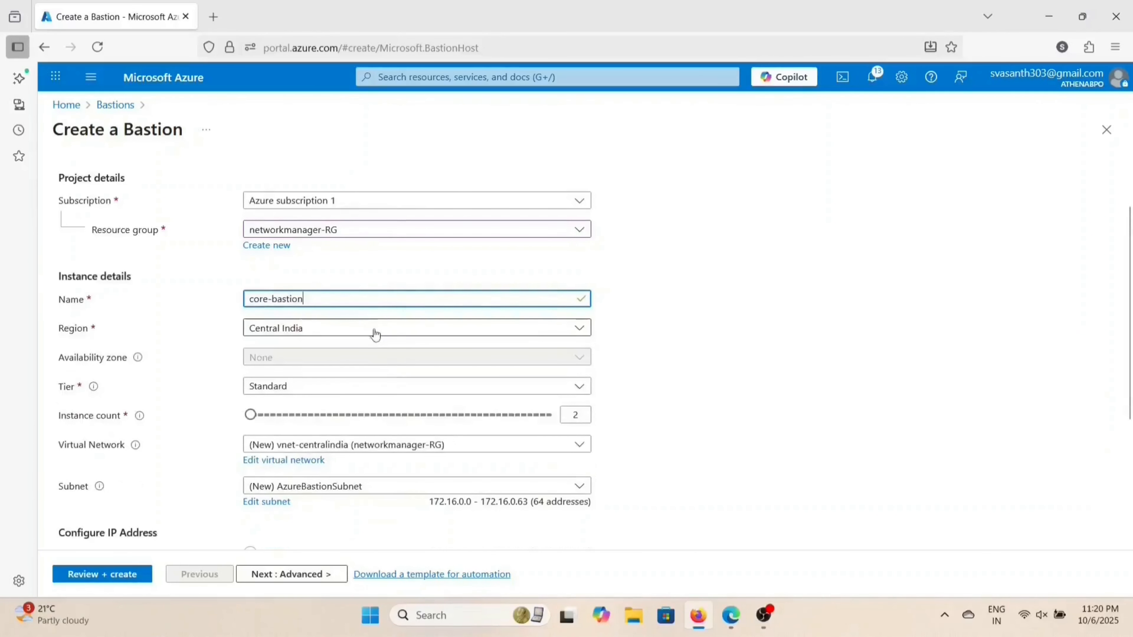
# Step: Set the Bastion's virtual network to Core-hub-vnet (networkmanager-RG) and review its subnet, public IP and basic settings
pyautogui.scroll(-4, 375, 334)
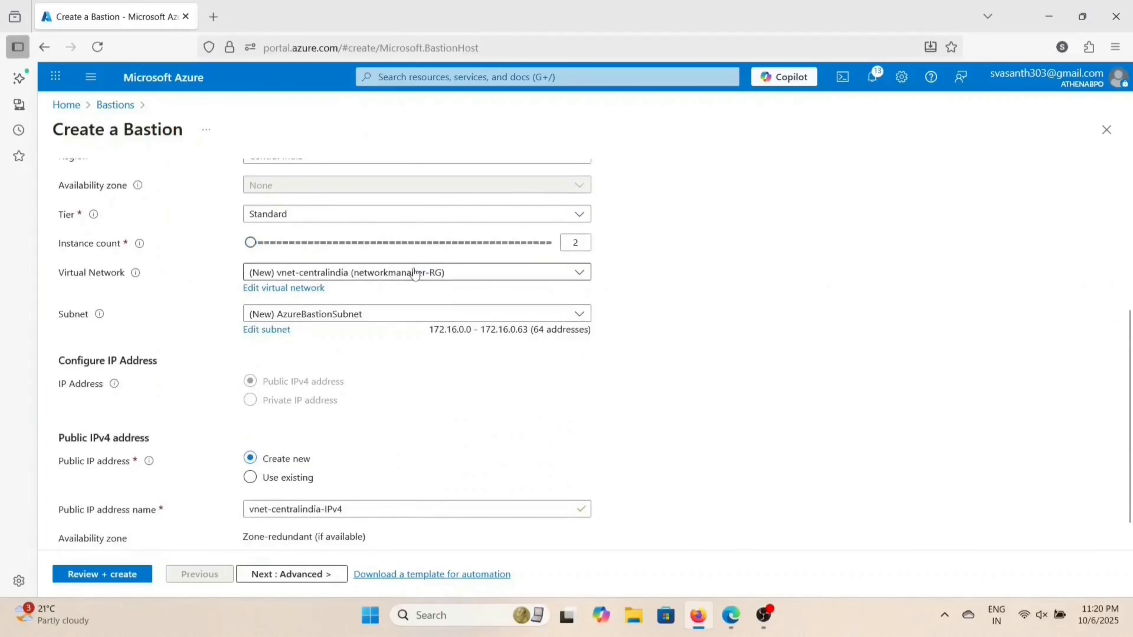
pyautogui.click(415, 274)
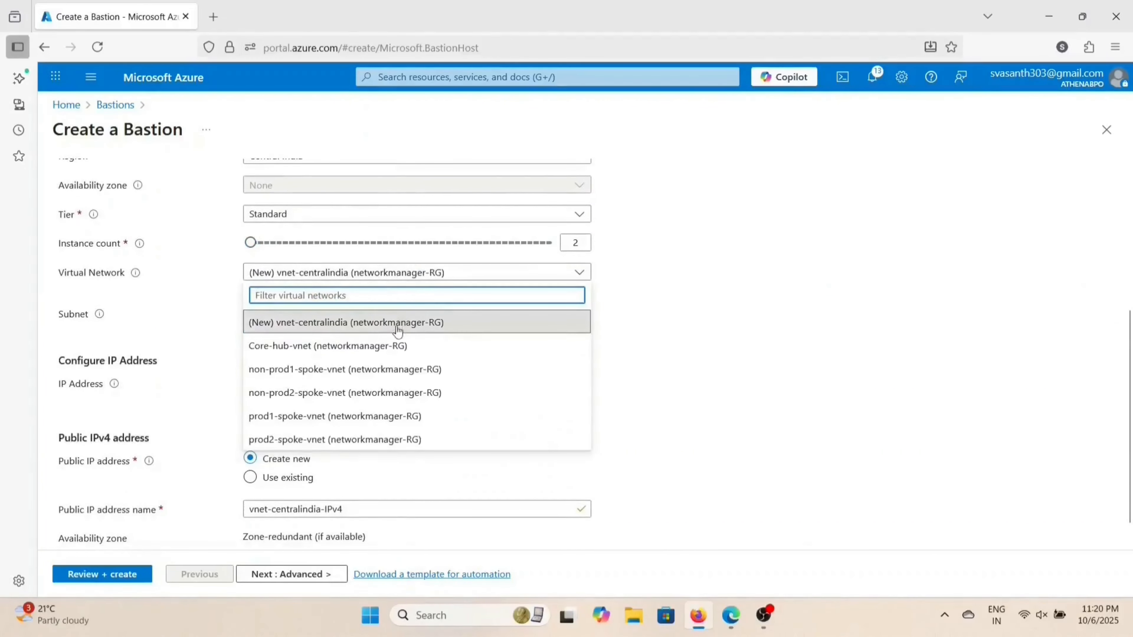
pyautogui.click(388, 349)
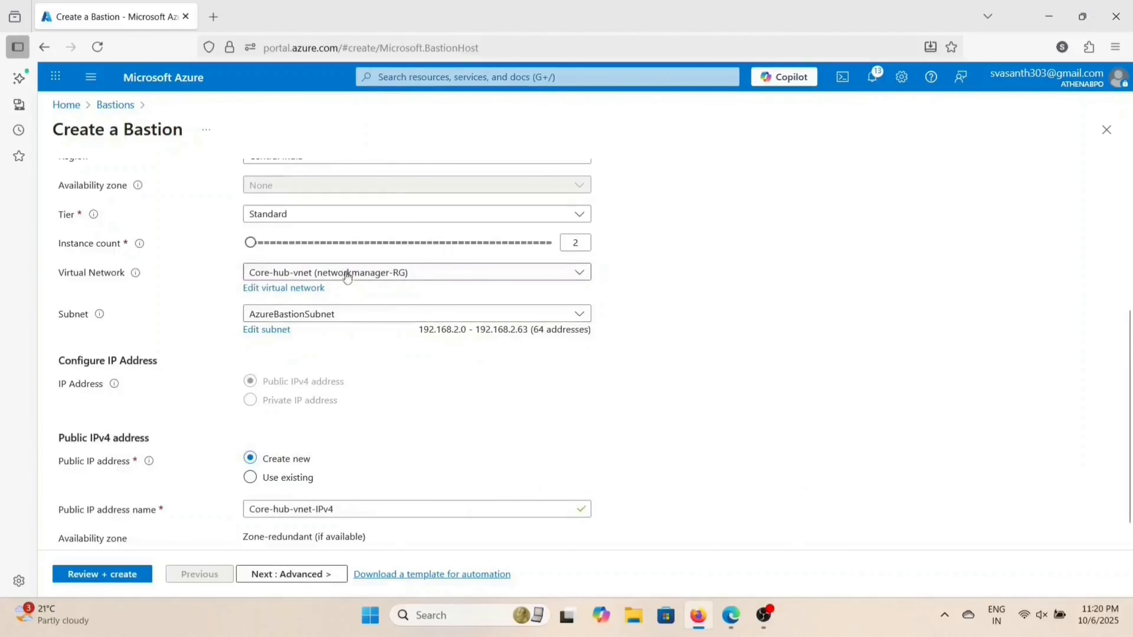
pyautogui.scroll(-1, 376, 380)
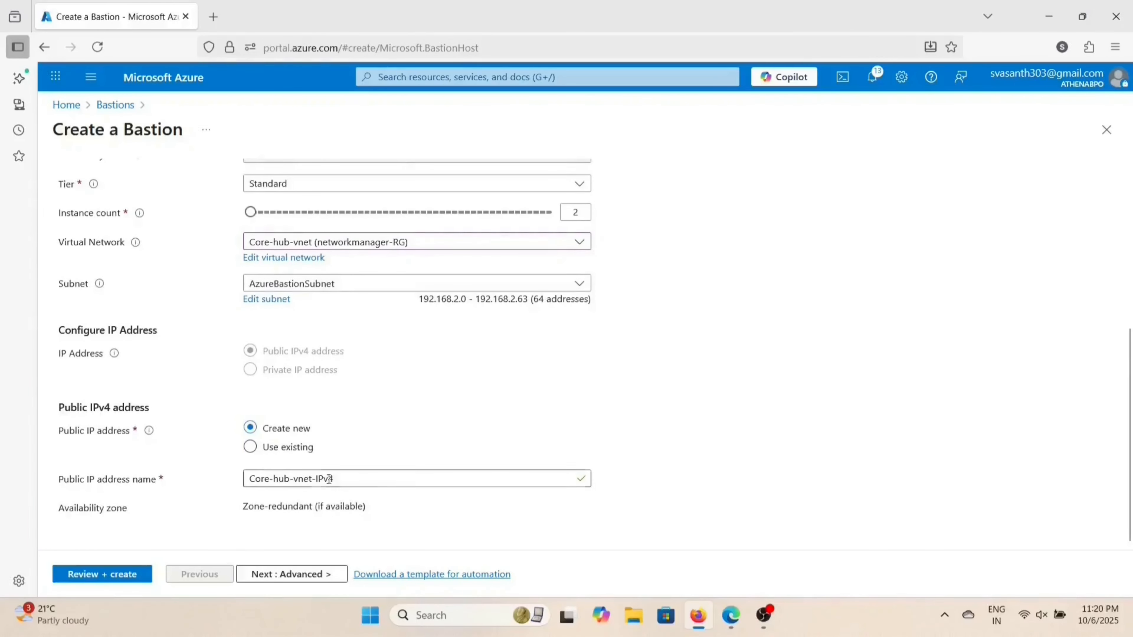
pyautogui.scroll(3, 372, 517)
pyautogui.scroll(2, 372, 517)
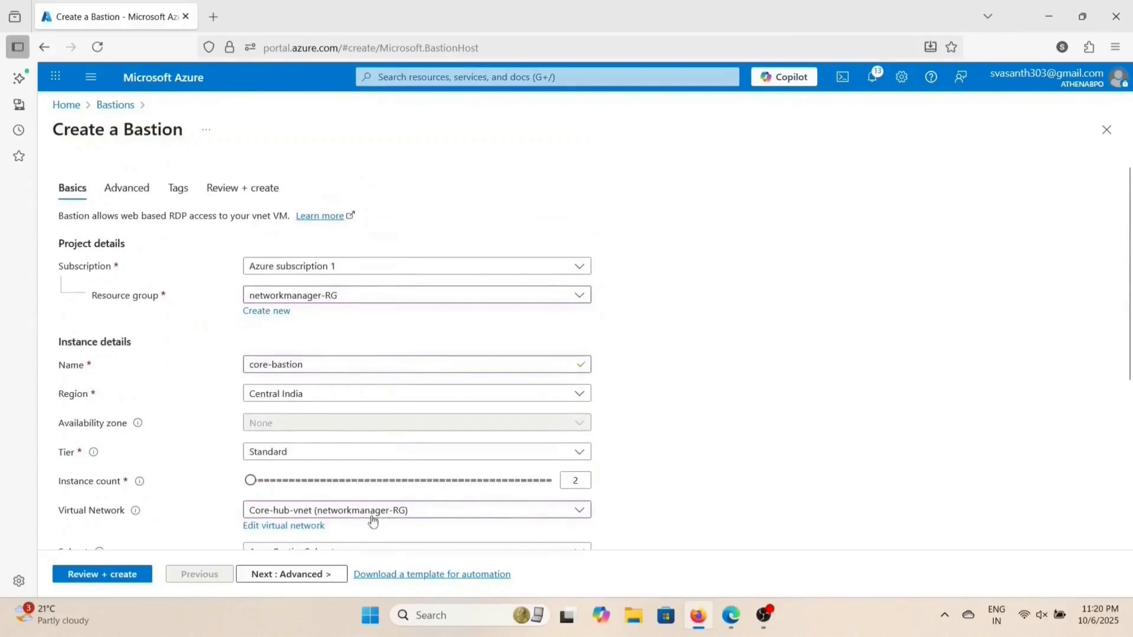
# Step: Check the Bastion's advanced features, keeping only copy and paste enabled, and create core-bastion
pyautogui.scroll(-1, 371, 519)
pyautogui.scroll(1, 371, 519)
pyautogui.click(127, 190)
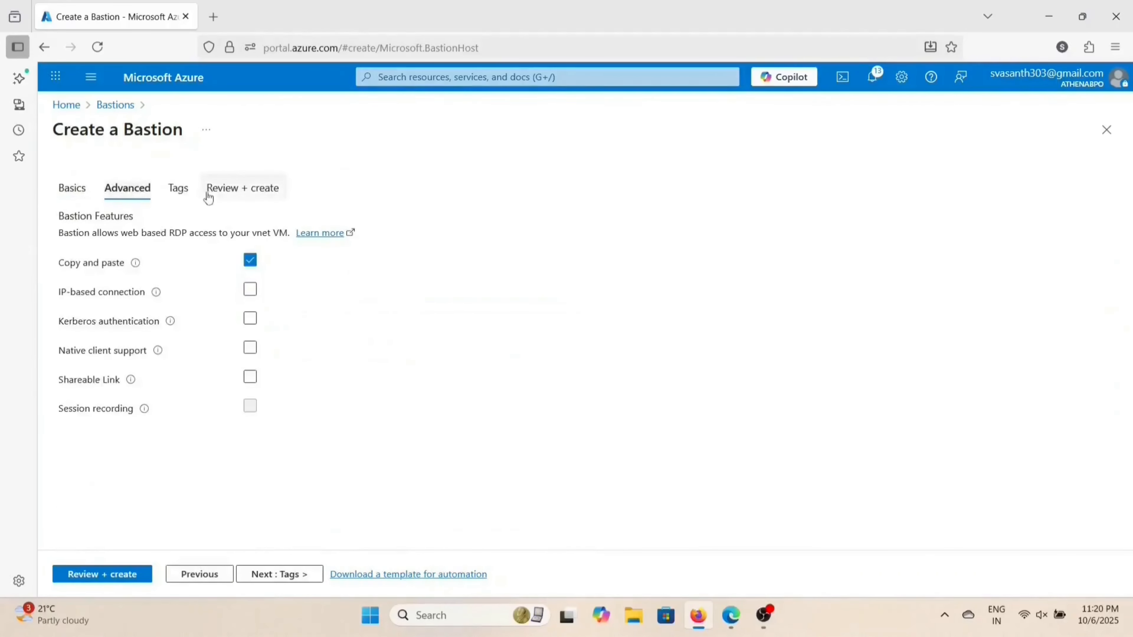
pyautogui.click(227, 189)
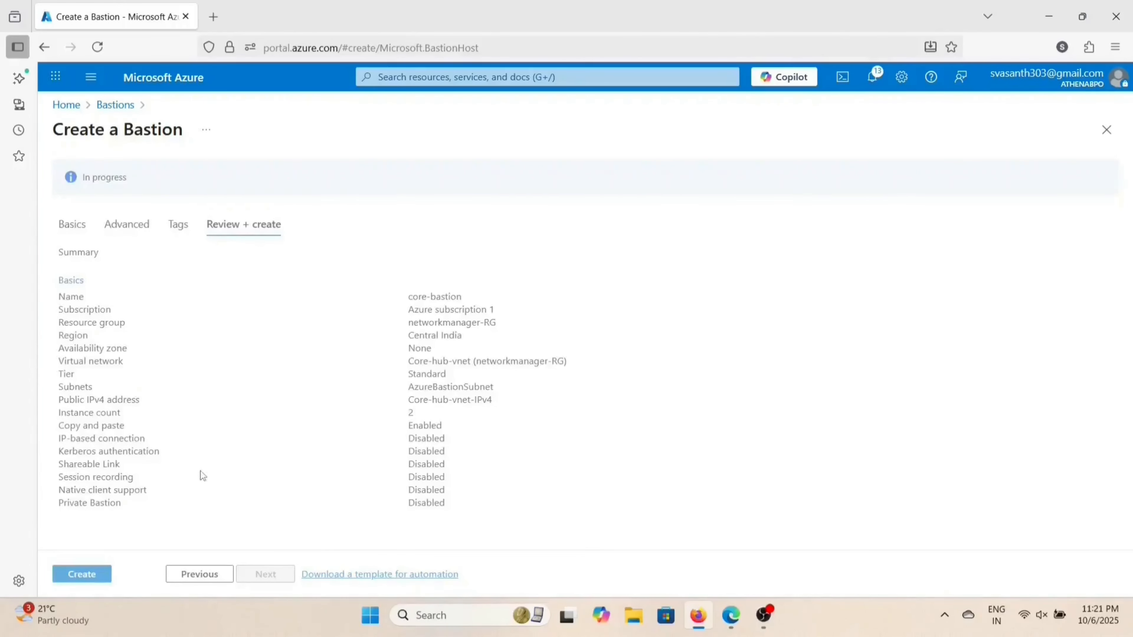
pyautogui.click(88, 576)
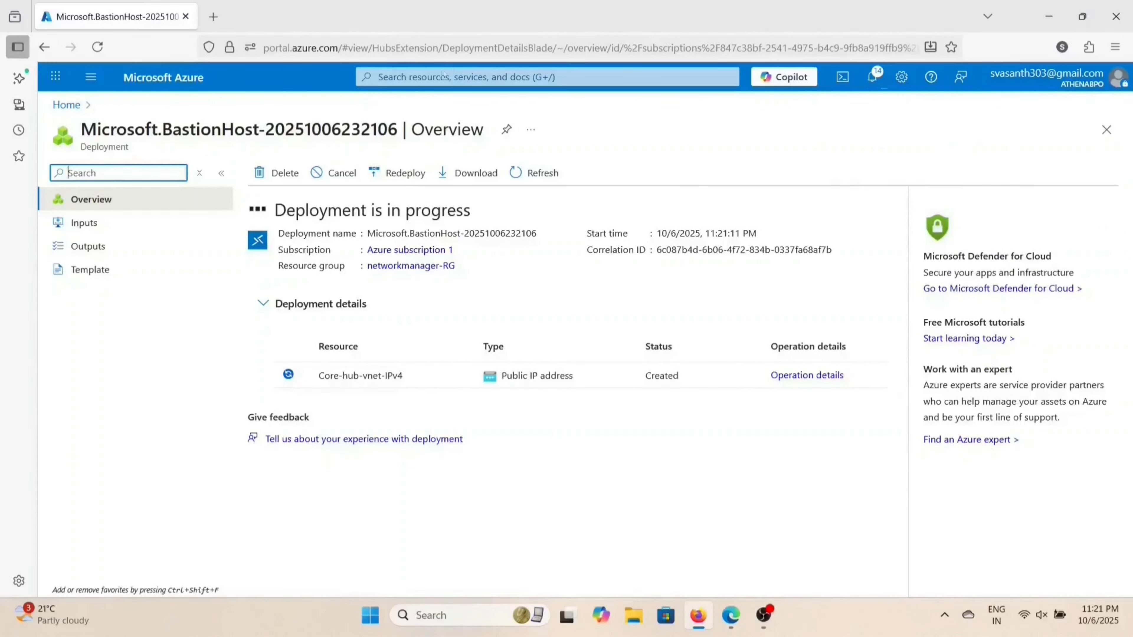
# Step: Go to the portal's Firewalls service and start creating a new Azure Firewall
pyautogui.click(434, 79)
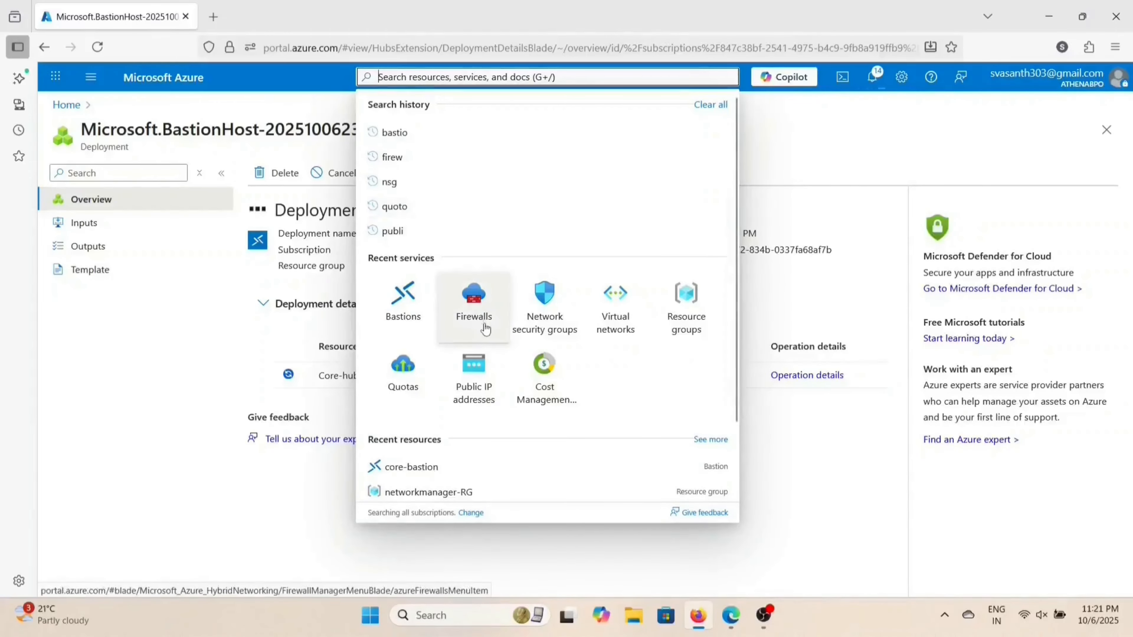
pyautogui.click(480, 314)
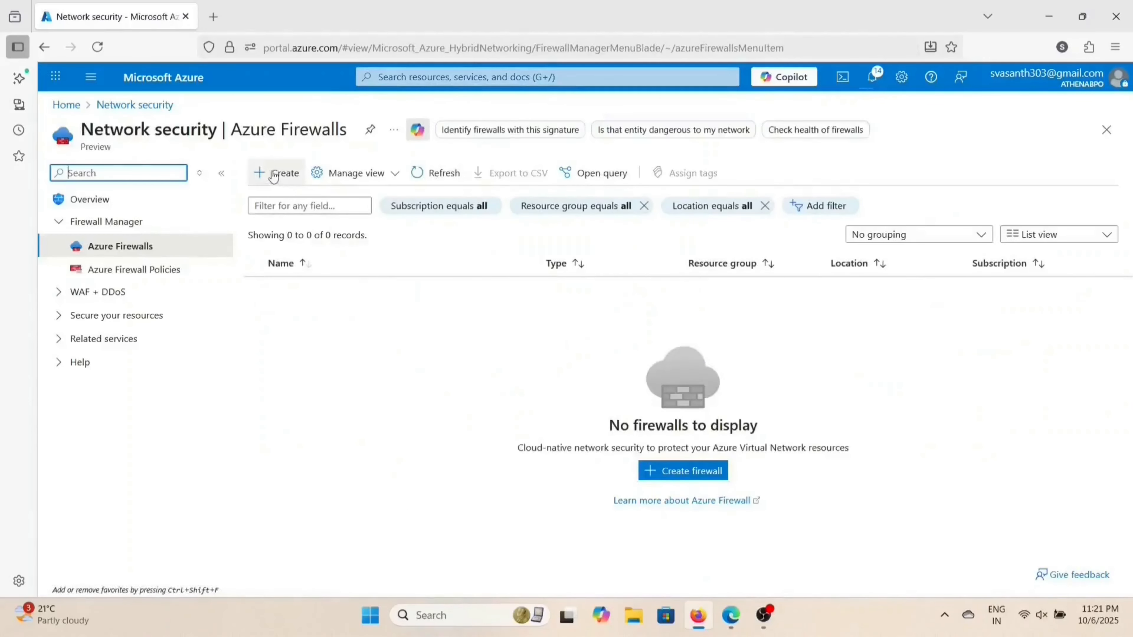
pyautogui.click(273, 174)
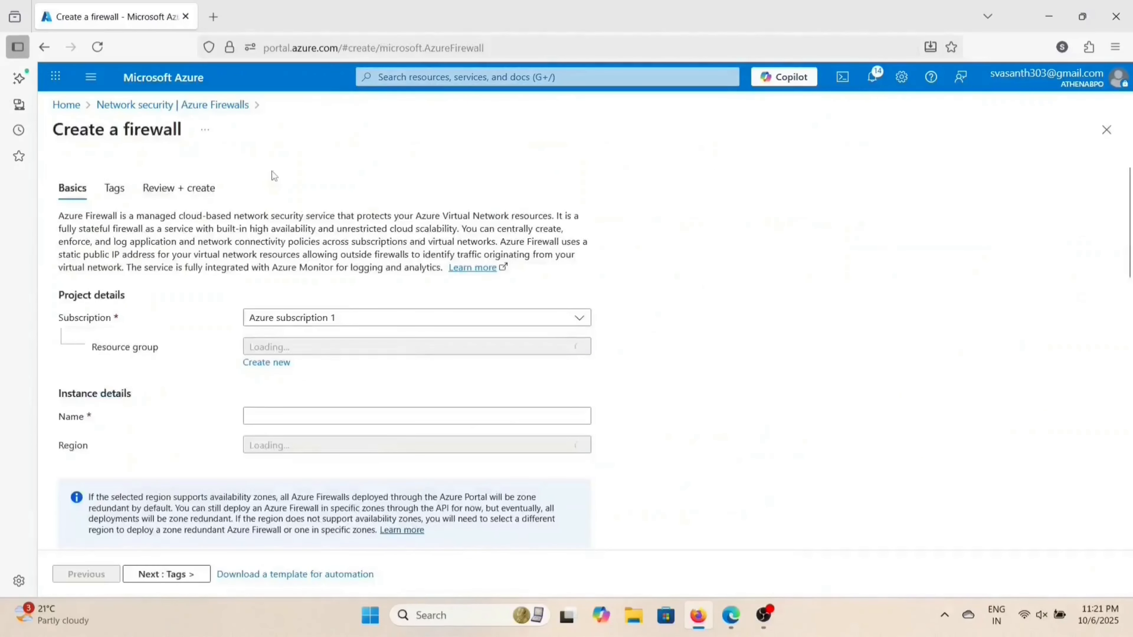
# Step: Assign the firewall to the networkmanager-RG resource group and name it core-firewall
pyautogui.scroll(-2, 275, 224)
pyautogui.scroll(-1, 274, 224)
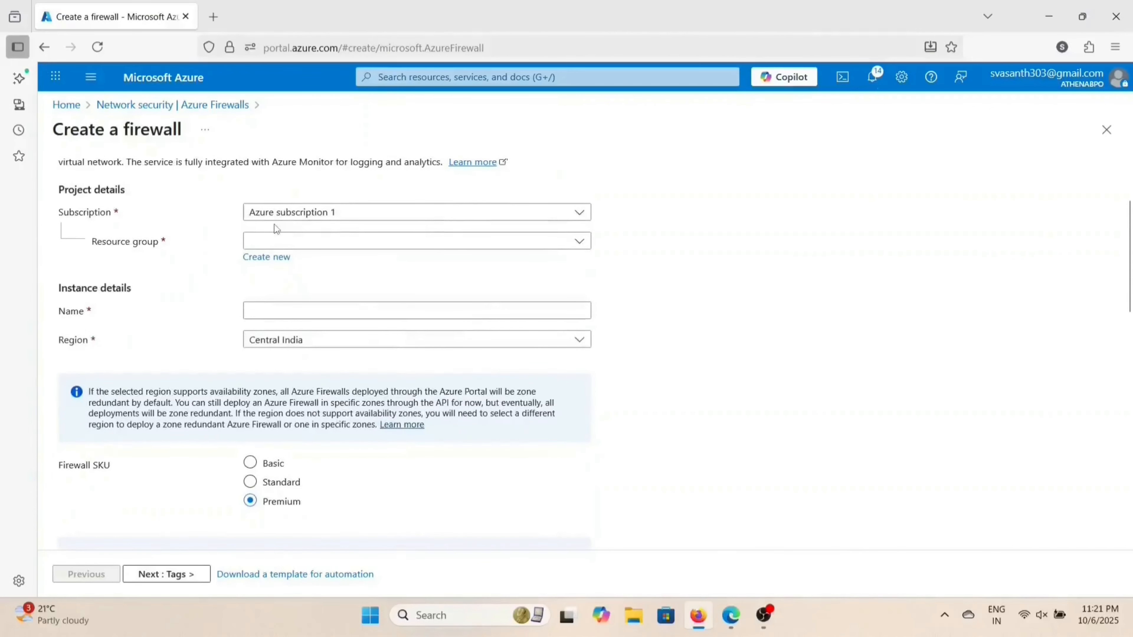
pyautogui.click(318, 239)
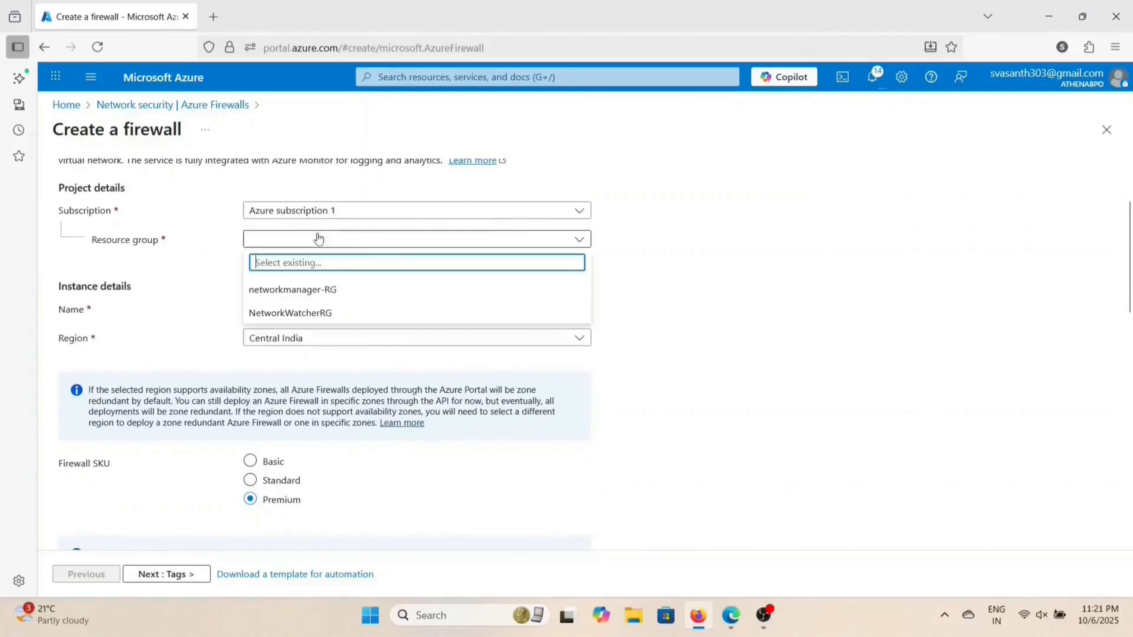
pyautogui.click(311, 290)
pyautogui.scroll(-1, 311, 290)
pyautogui.click(311, 287)
pyautogui.write('core-firewall')
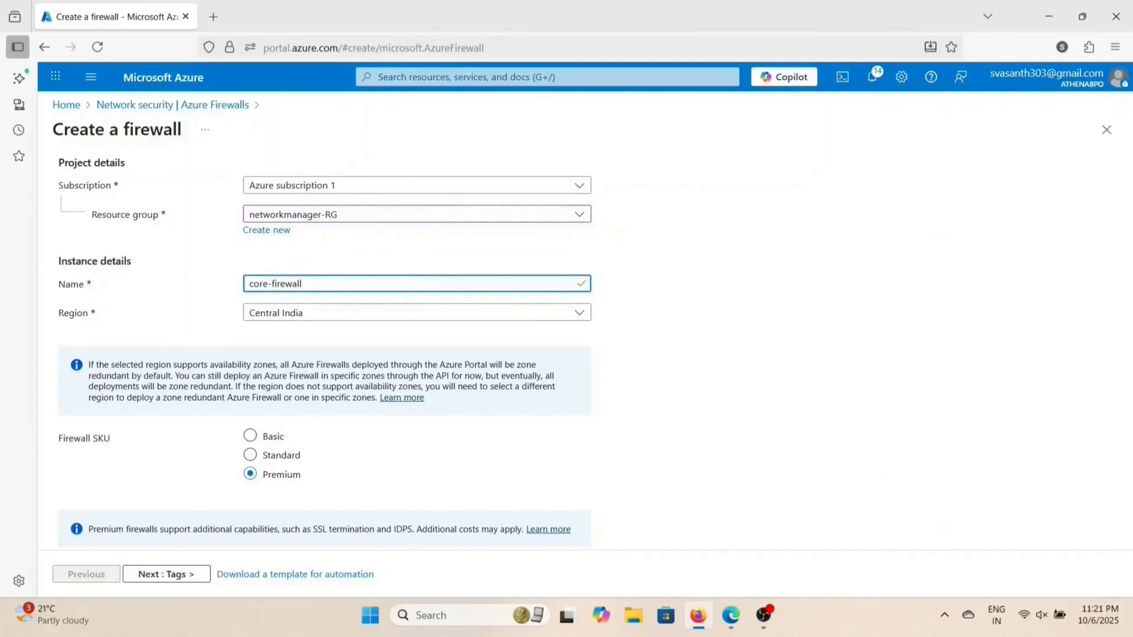
# Step: Set the firewall SKU to Standard and check which existing firewall policies are offered
pyautogui.scroll(-3, 361, 350)
pyautogui.click(280, 304)
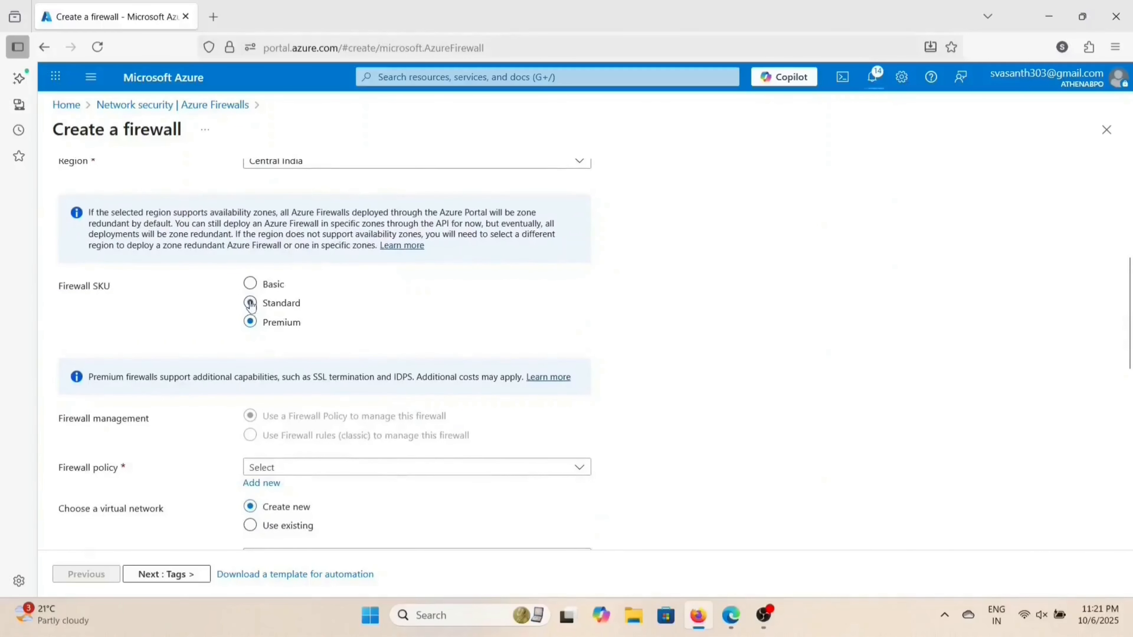
pyautogui.click(324, 351)
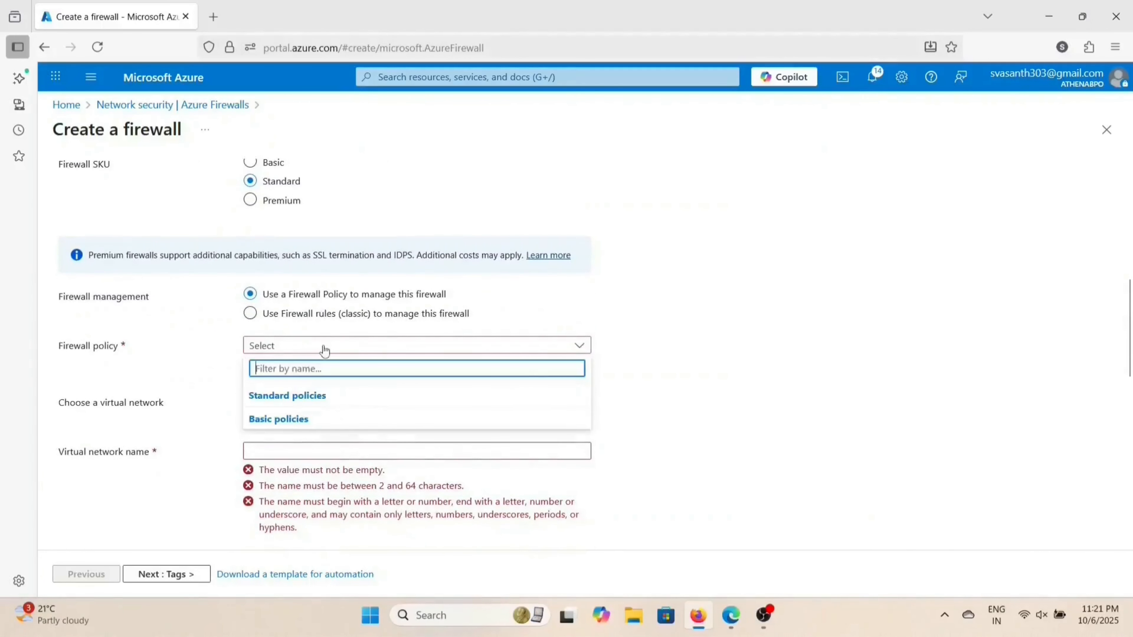
pyautogui.click(308, 345)
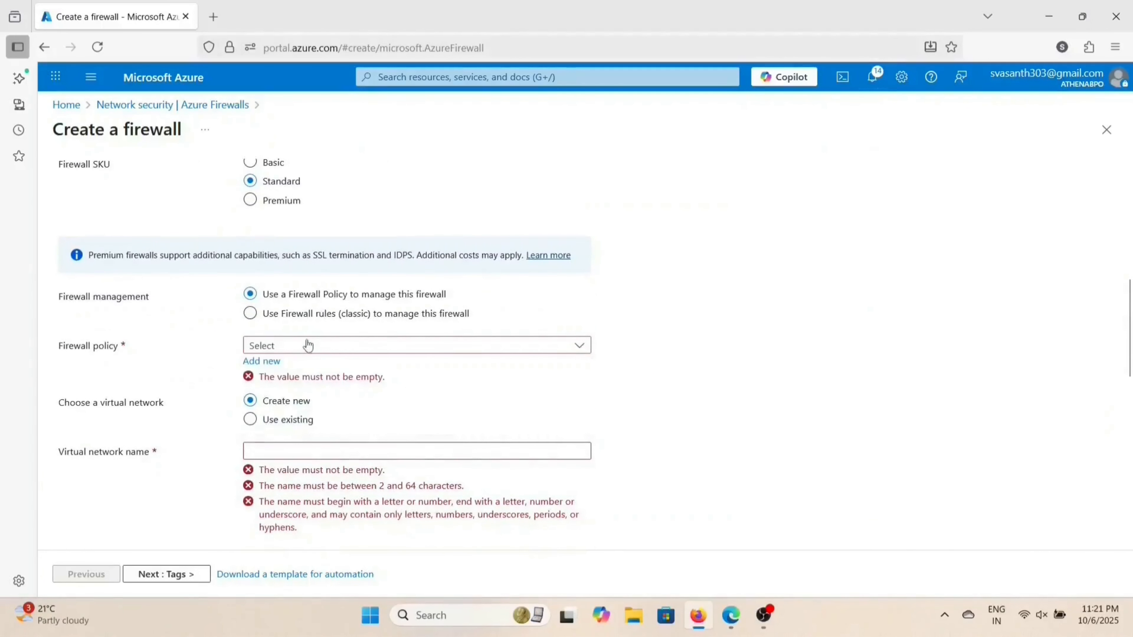
# Step: Add a new Standard-tier firewall policy named core-firewall-policy in Central India, copying its name for reuse
pyautogui.click(261, 360)
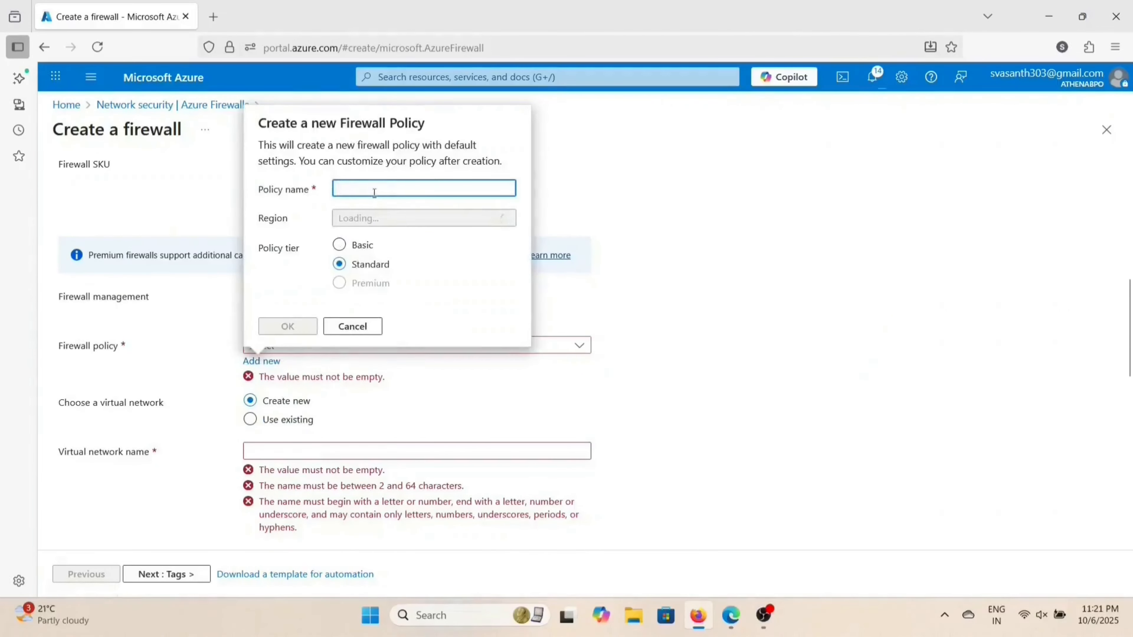
pyautogui.write('core-')
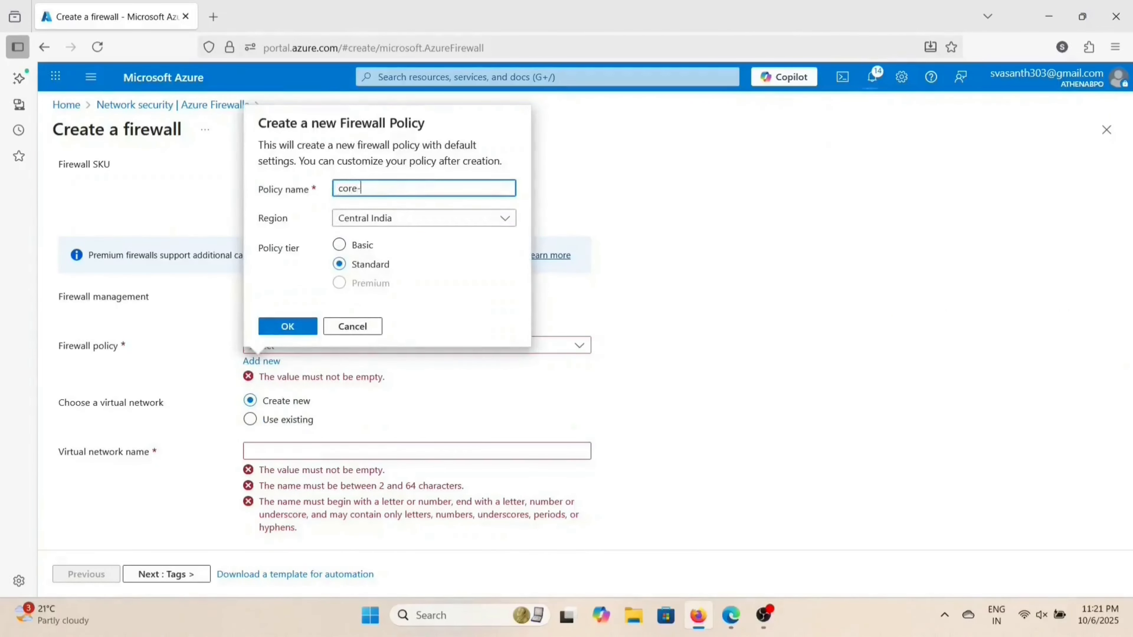
pyautogui.write('firewall-poi')
pyautogui.write('icy')
pyautogui.hotkey('shift', 'Left')
pyautogui.hotkey('shift', 'Left')
pyautogui.hotkey('shift', 'Left')
pyautogui.hotkey('shift', 'Left')
pyautogui.hotkey('shift', 'Left')
pyautogui.hotkey('shift', 'Left')
pyautogui.hotkey('shift', 'Left')
pyautogui.hotkey('shift', 'Left')
pyautogui.hotkey('shift', 'Left')
pyautogui.hotkey('shift', 'Left')
pyautogui.hotkey('shift', 'Left')
pyautogui.hotkey('shift', 'Left')
pyautogui.hotkey('shift', 'Left')
pyautogui.hotkey('shift', 'Left')
pyautogui.hotkey('shift', 'Left')
pyautogui.hotkey('shift', 'Left')
pyautogui.hotkey('shift', 'Left')
pyautogui.hotkey('shift', 'Left')
pyautogui.hotkey('shift', 'Left')
pyautogui.hotkey('shift', 'Left')
pyautogui.hotkey('ctrl', 'c')
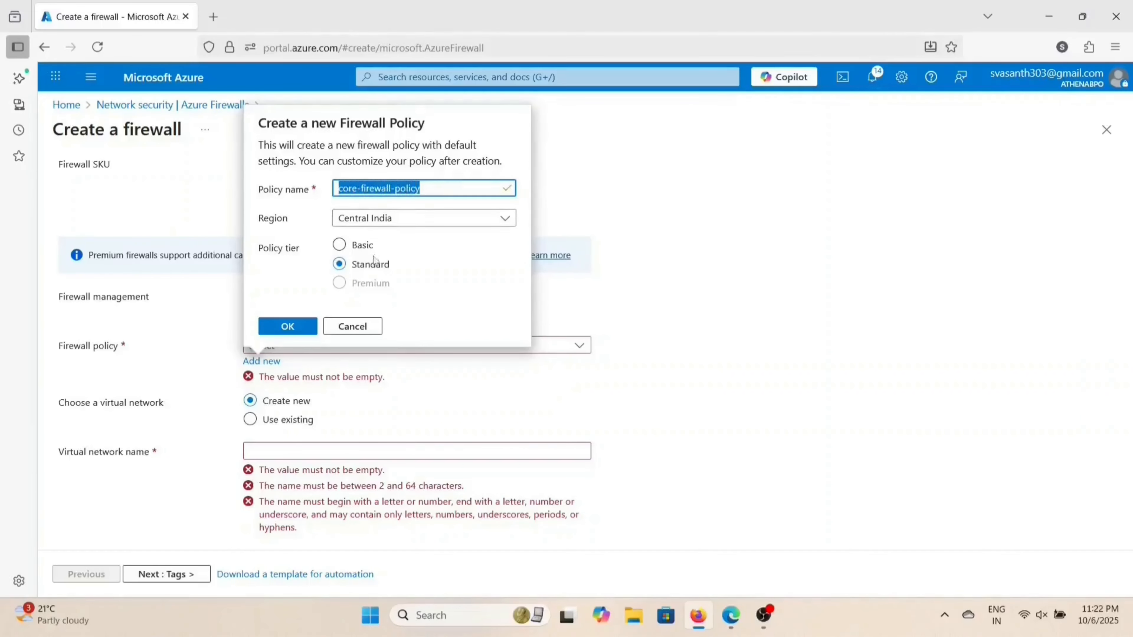
pyautogui.click(298, 326)
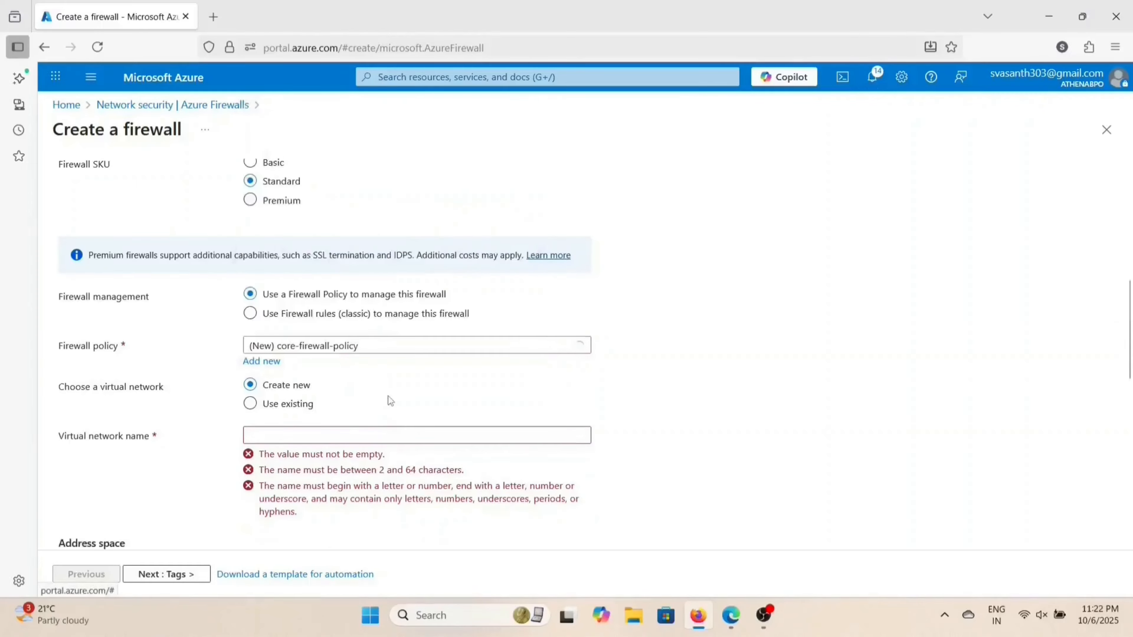
# Step: Use the existing virtual network Core-hub-vnet (networkmanager-RG) for the firewall and check the available public IP addresses
pyautogui.scroll(-2, 393, 398)
pyautogui.scroll(-1, 377, 348)
pyautogui.click(273, 285)
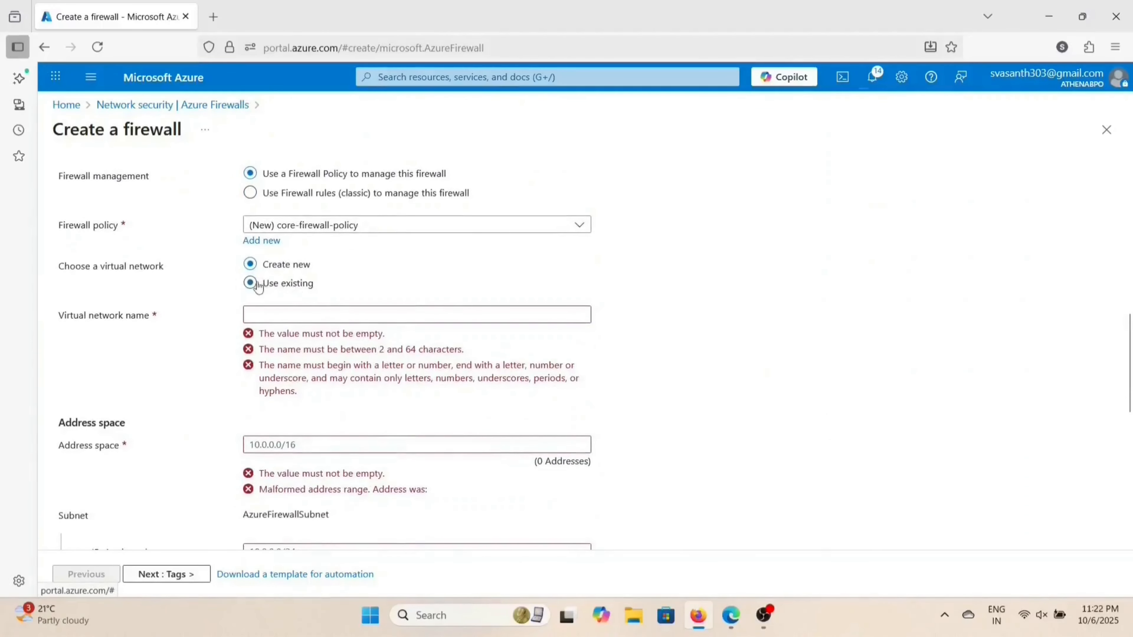
pyautogui.click(346, 315)
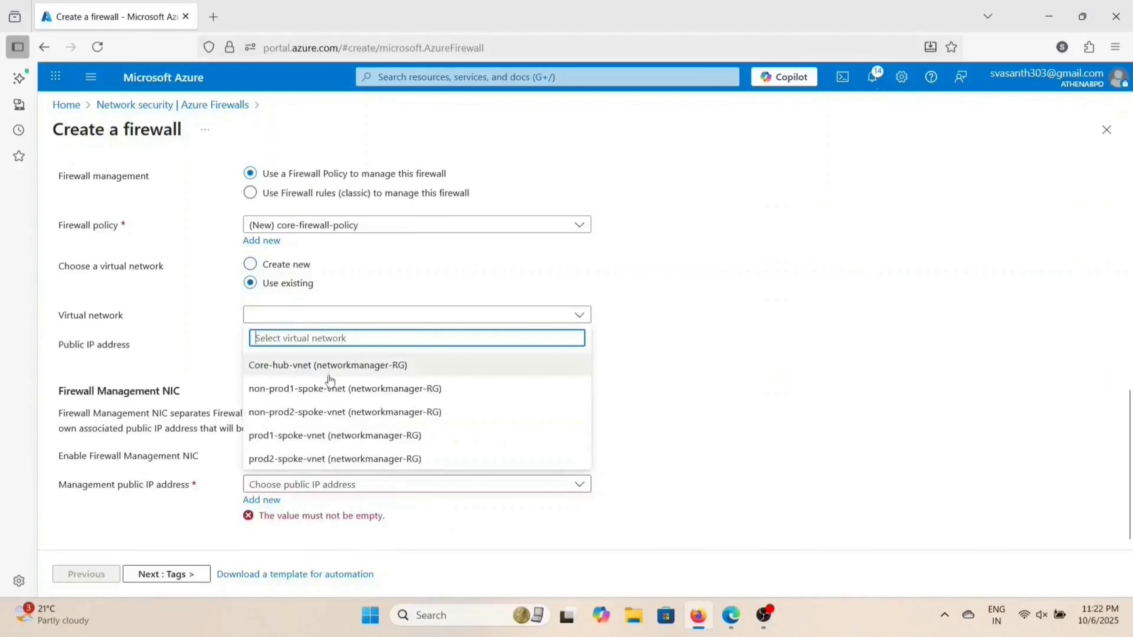
pyautogui.click(322, 366)
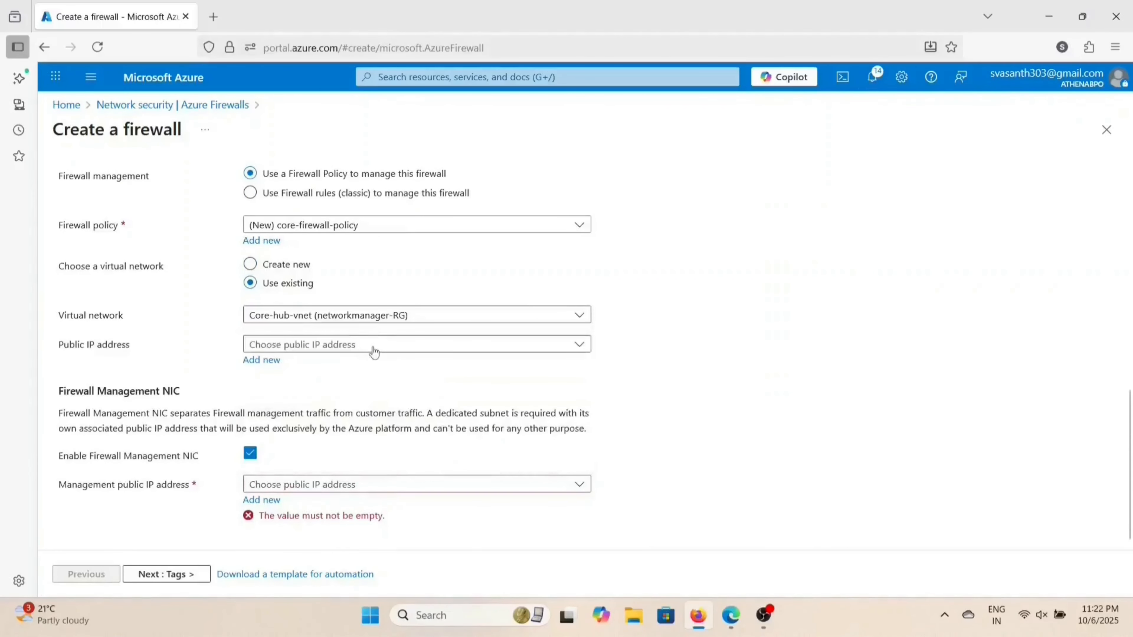
pyautogui.click(374, 350)
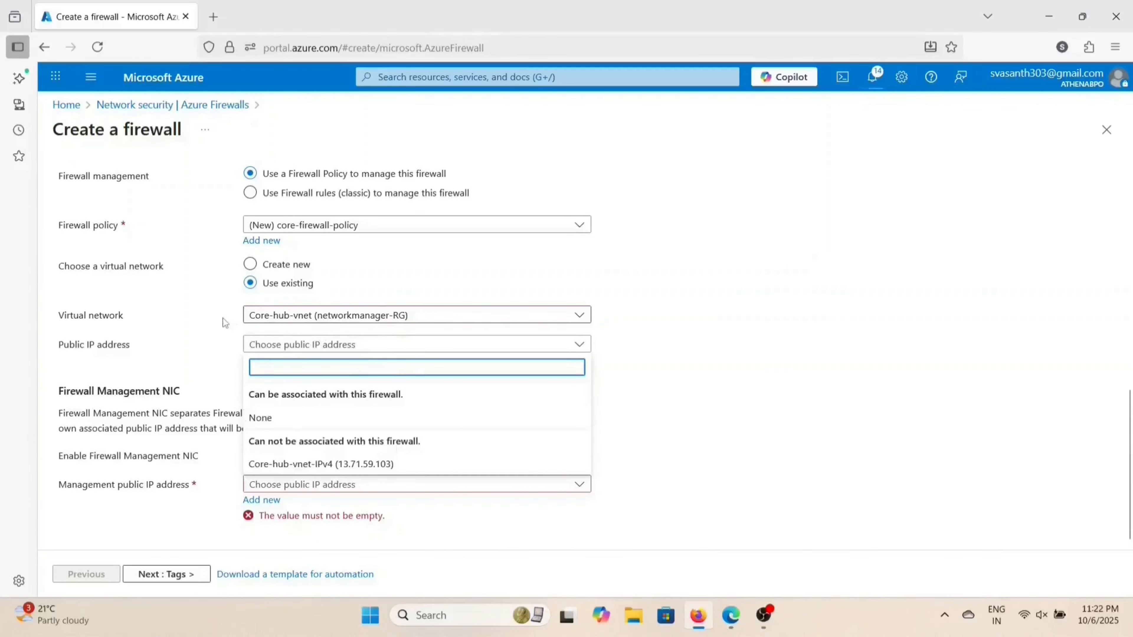
pyautogui.click(295, 317)
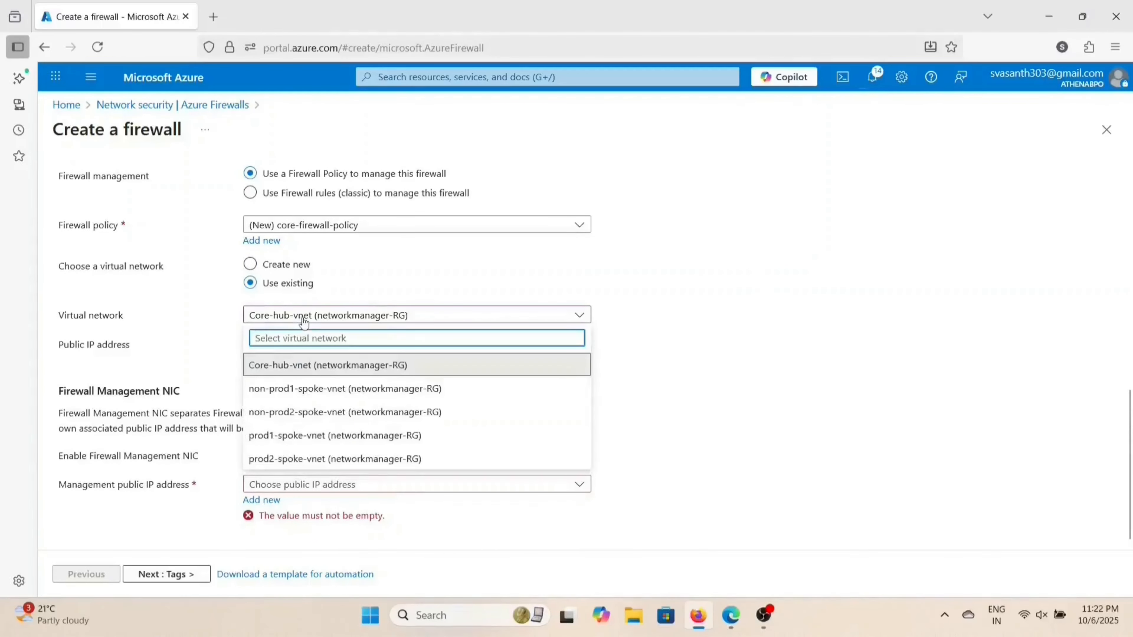
pyautogui.click(338, 365)
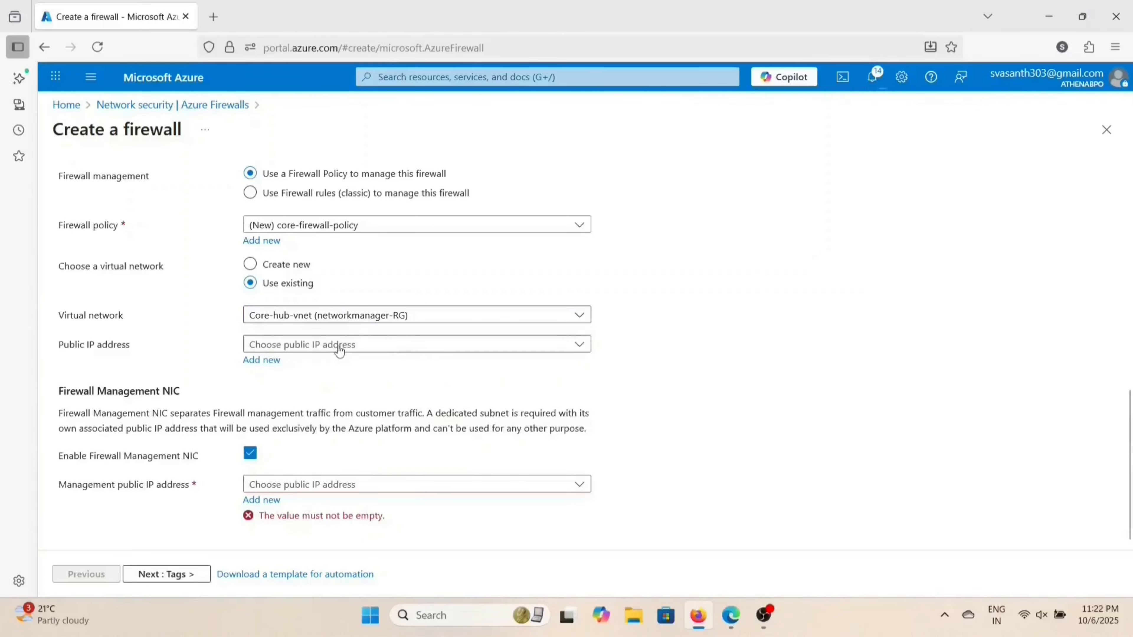
# Step: Add a new public IP address named core-firewall-pip for the firewall
pyautogui.click(259, 360)
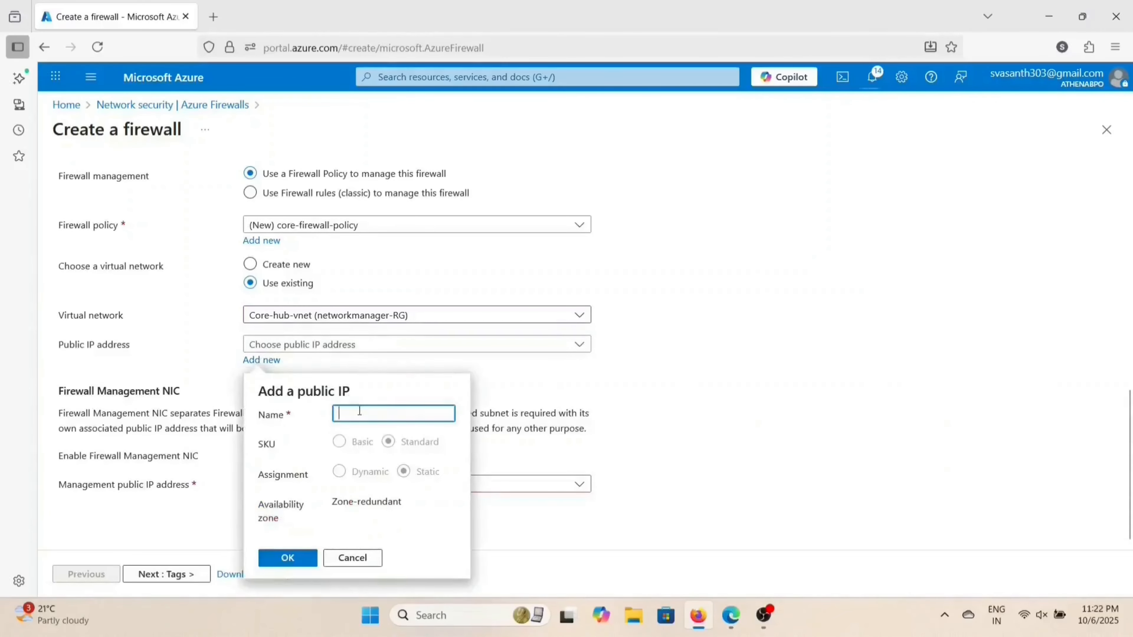
pyautogui.hotkey('ctrl', 'v')
pyautogui.press('BackSpace')
pyautogui.press('BackSpace')
pyautogui.press('BackSpace')
pyautogui.press('BackSpace')
pyautogui.press('BackSpace')
pyautogui.write('ip')
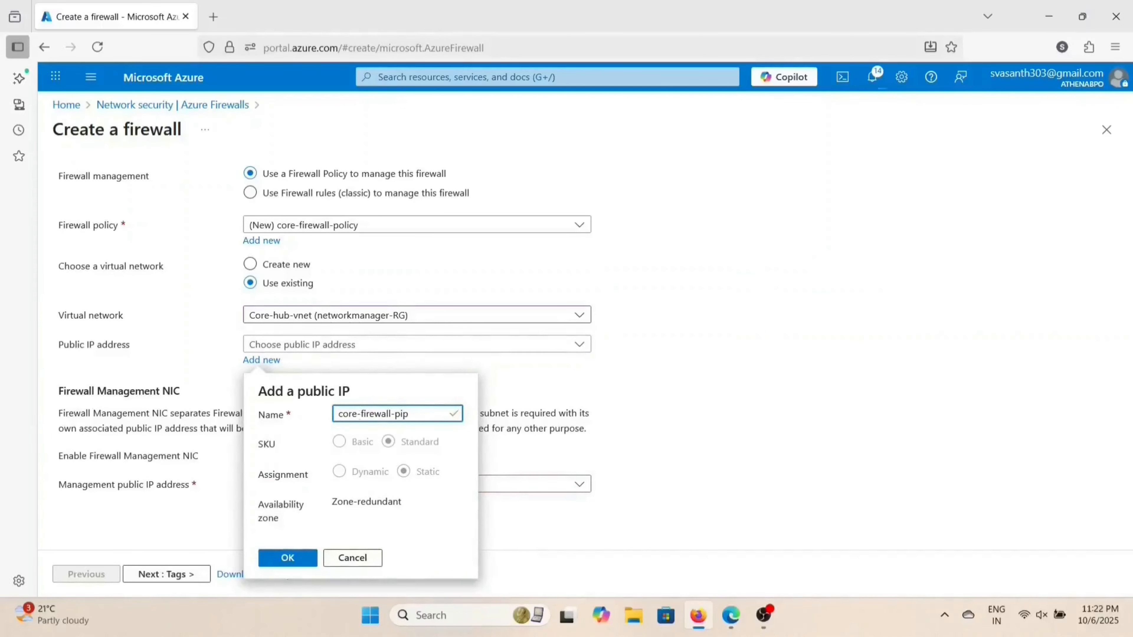
pyautogui.click(286, 557)
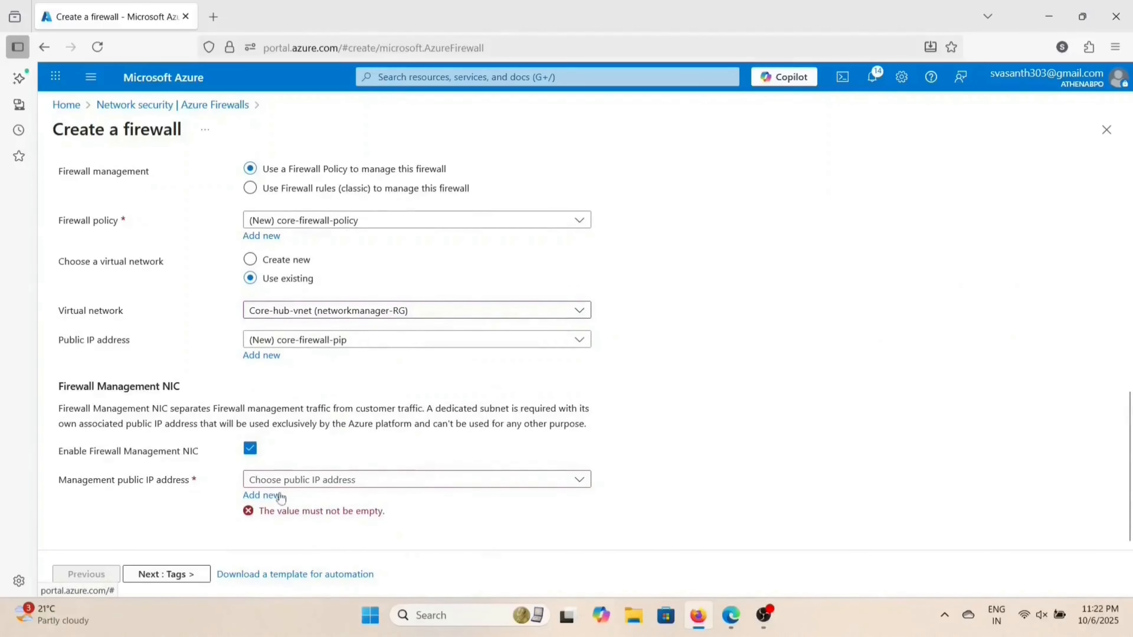
# Step: Add a new management public IP address named core-firewall-pip-mgmt for the Firewall Management NIC
pyautogui.click(268, 496)
pyautogui.hotkey('ctrl', 'v')
pyautogui.press('BackSpace')
pyautogui.press('BackSpace')
pyautogui.press('BackSpace')
pyautogui.press('BackSpace')
pyautogui.press('BackSpace')
pyautogui.write('ip-')
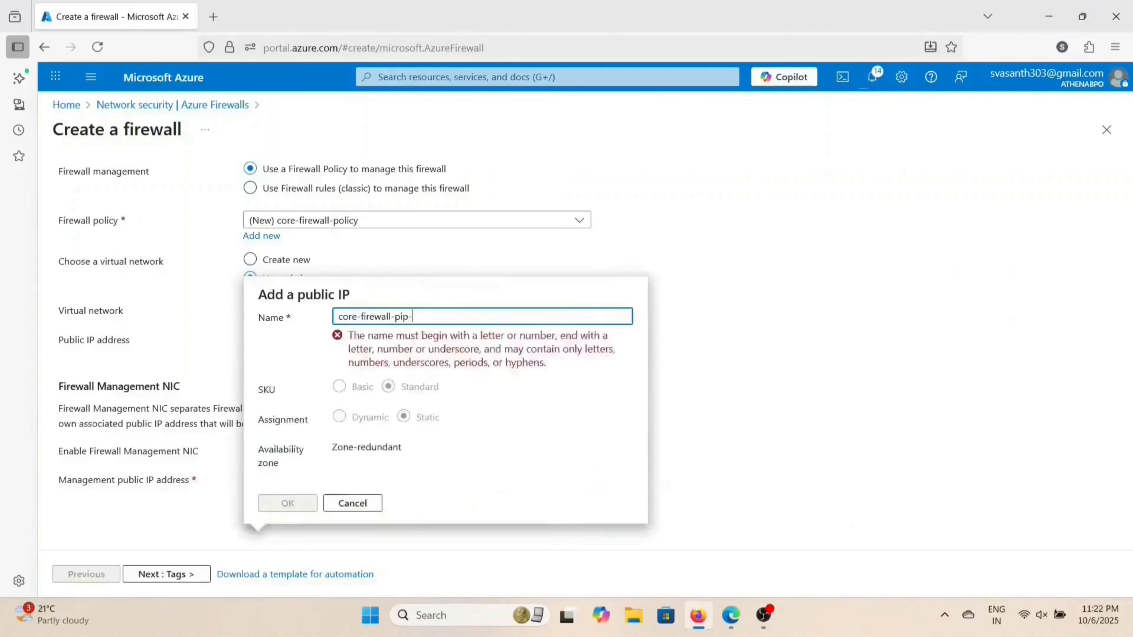
pyautogui.write('mgmt')
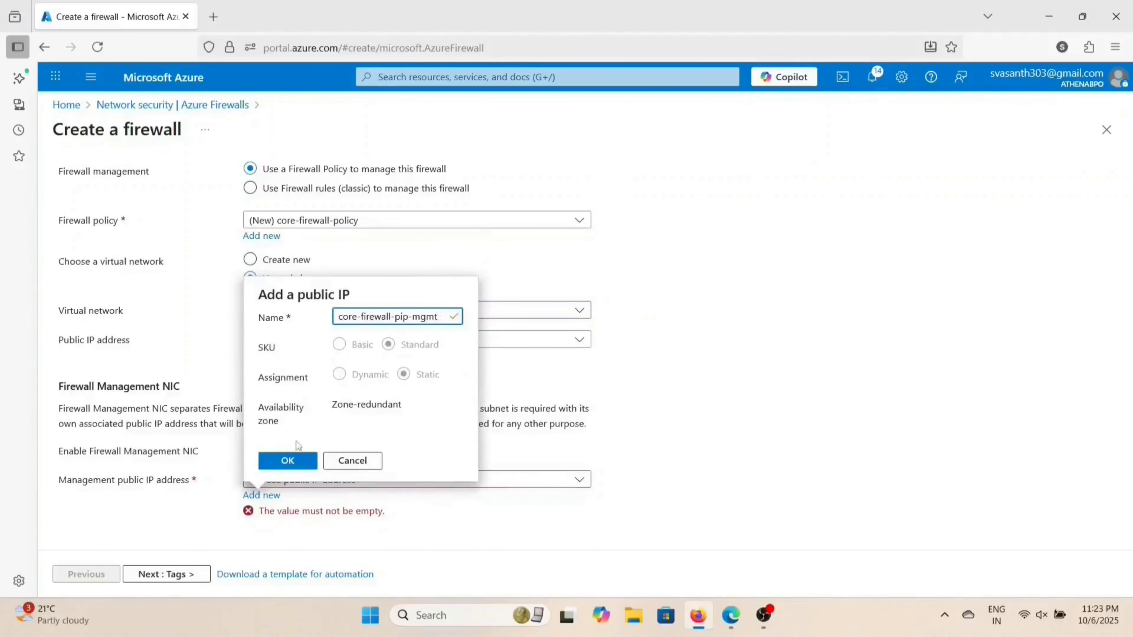
pyautogui.click(288, 460)
# Step: Review the firewall's basic settings, skip the tags and submit core-firewall for creation
pyautogui.scroll(5, 467, 417)
pyautogui.scroll(-4, 466, 417)
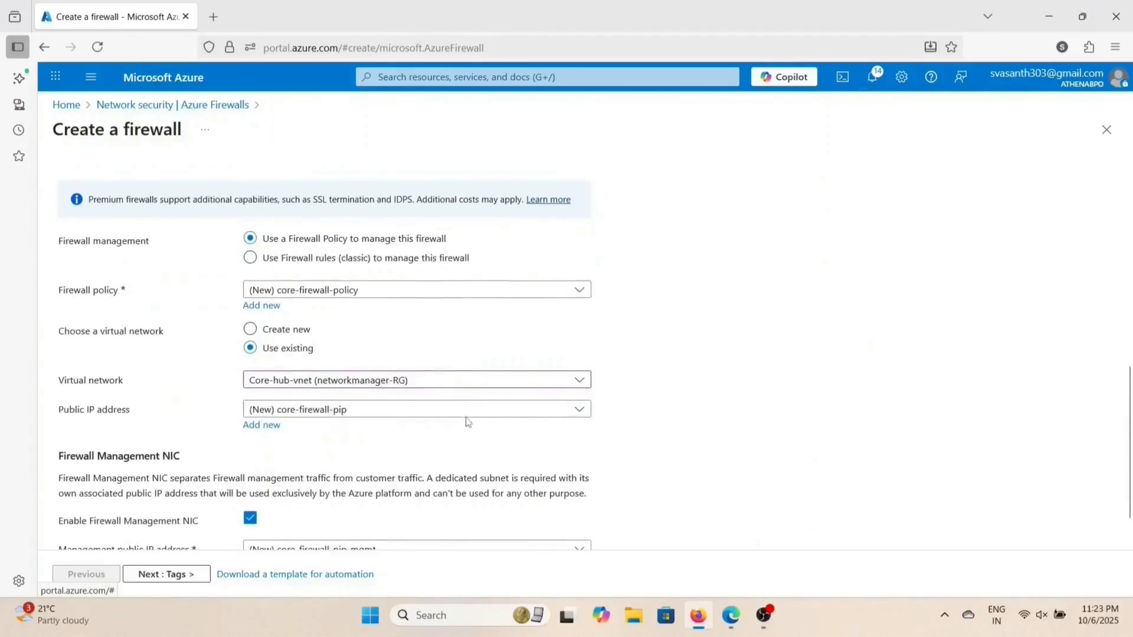
pyautogui.scroll(-1, 467, 417)
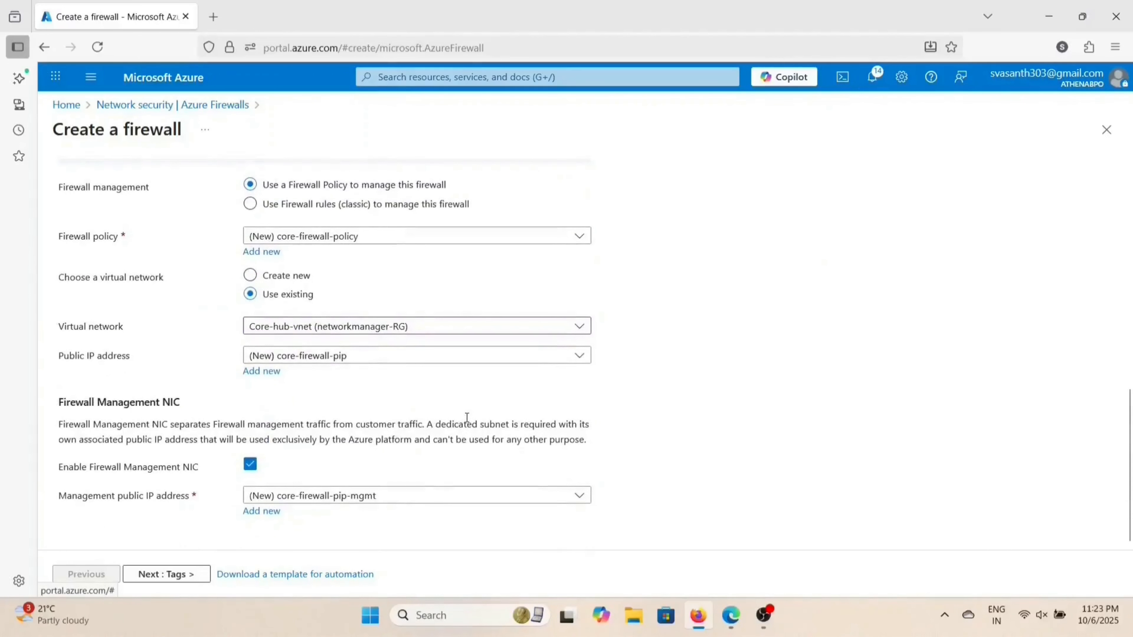
pyautogui.scroll(3, 466, 417)
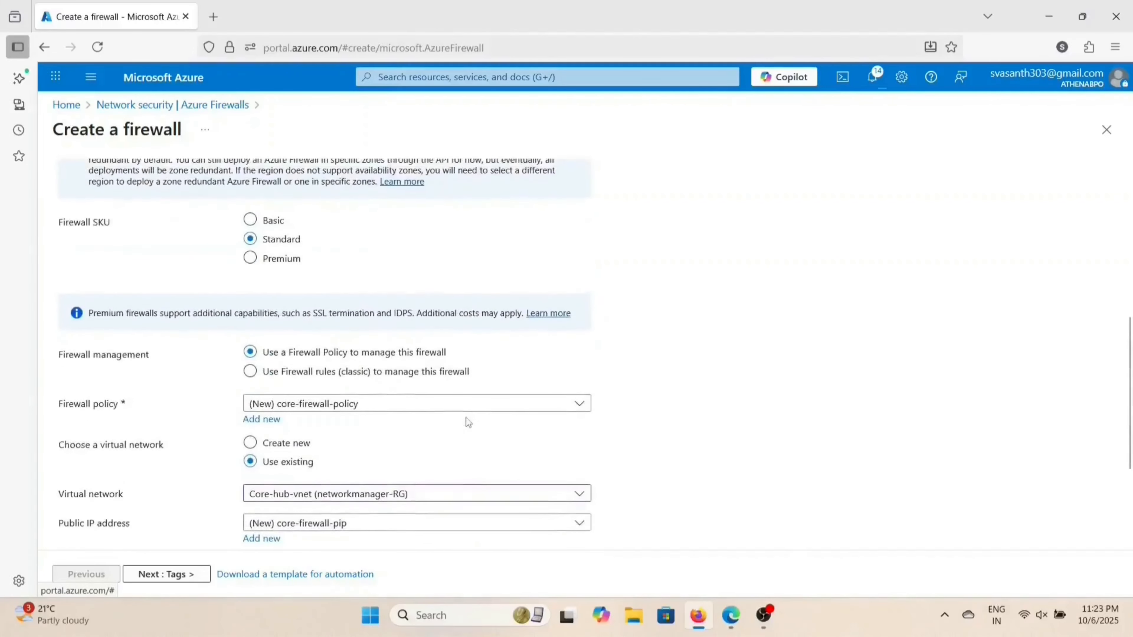
pyautogui.scroll(5, 466, 418)
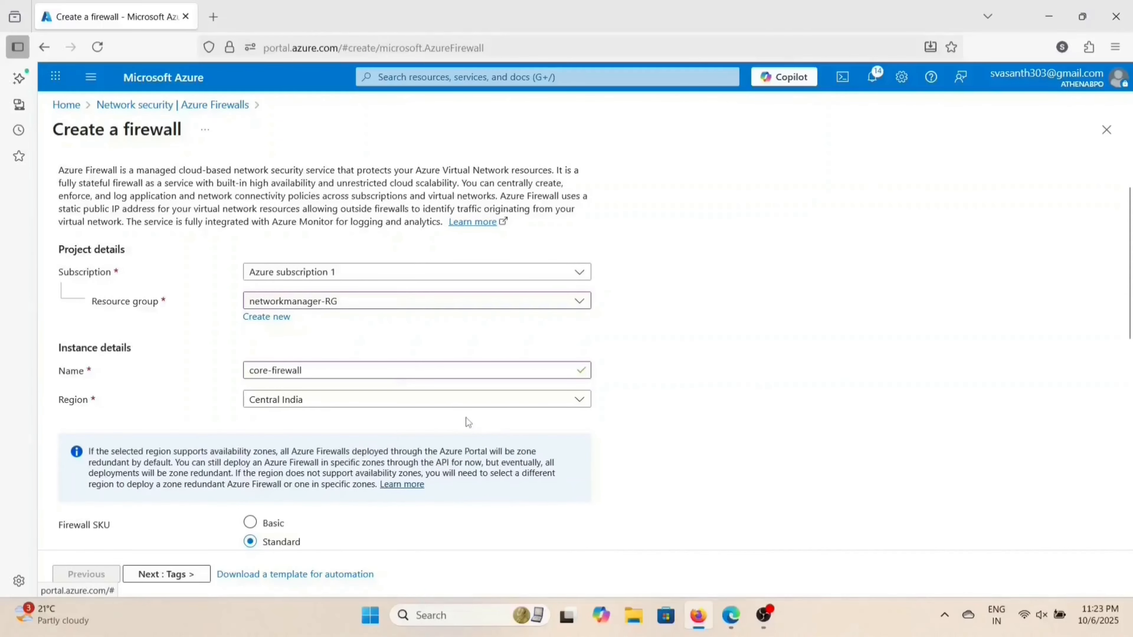
pyautogui.scroll(-8, 466, 420)
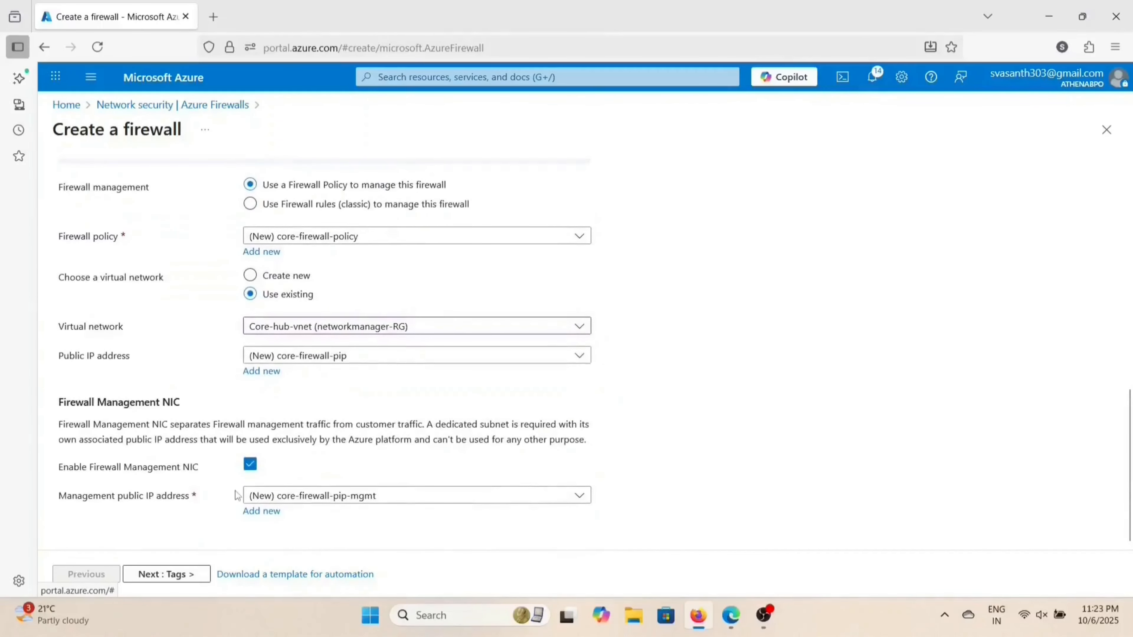
pyautogui.click(168, 580)
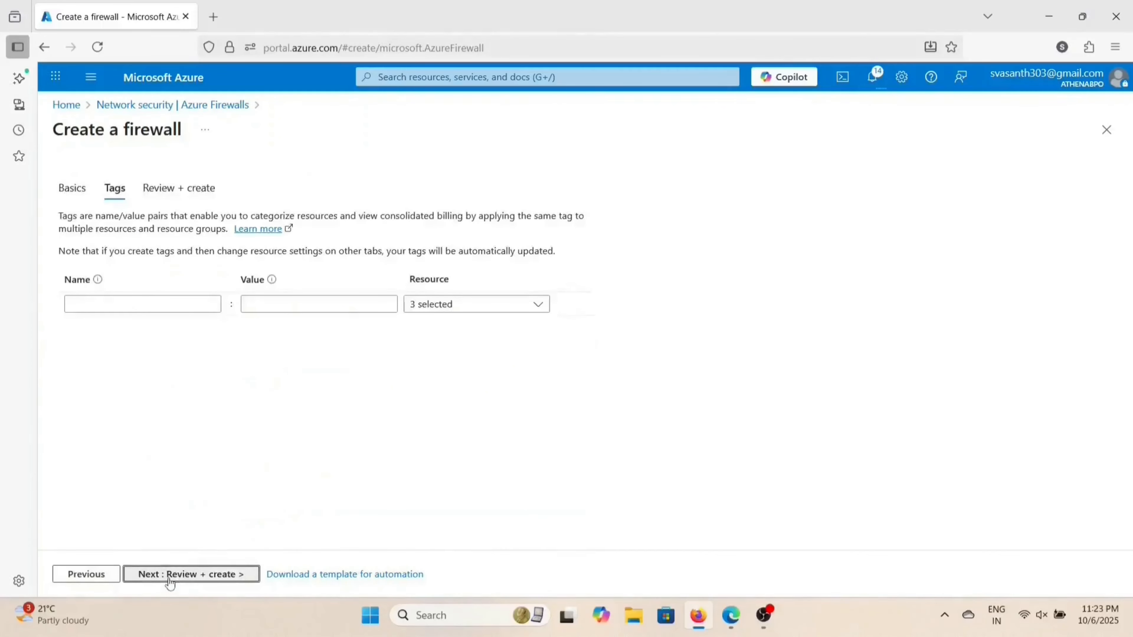
pyautogui.click(169, 578)
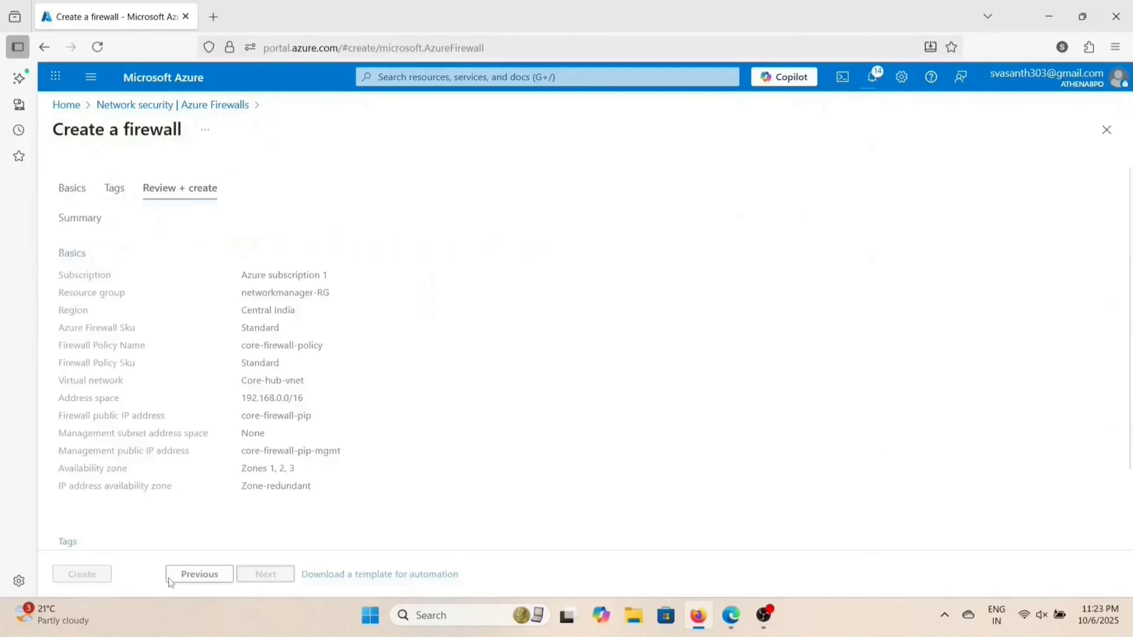
pyautogui.click(89, 576)
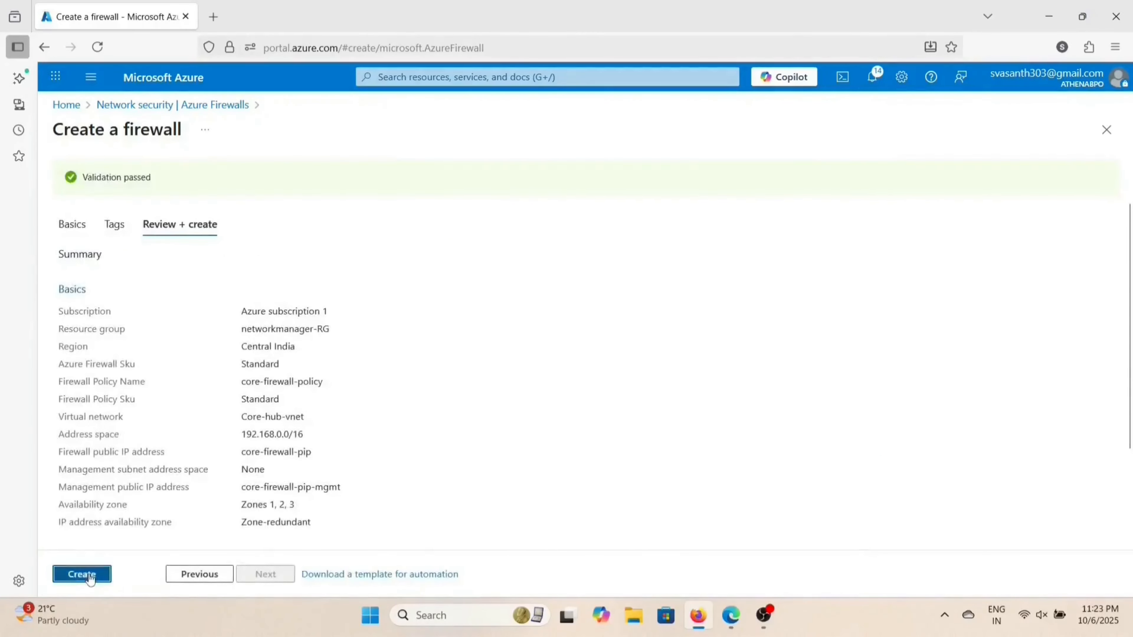
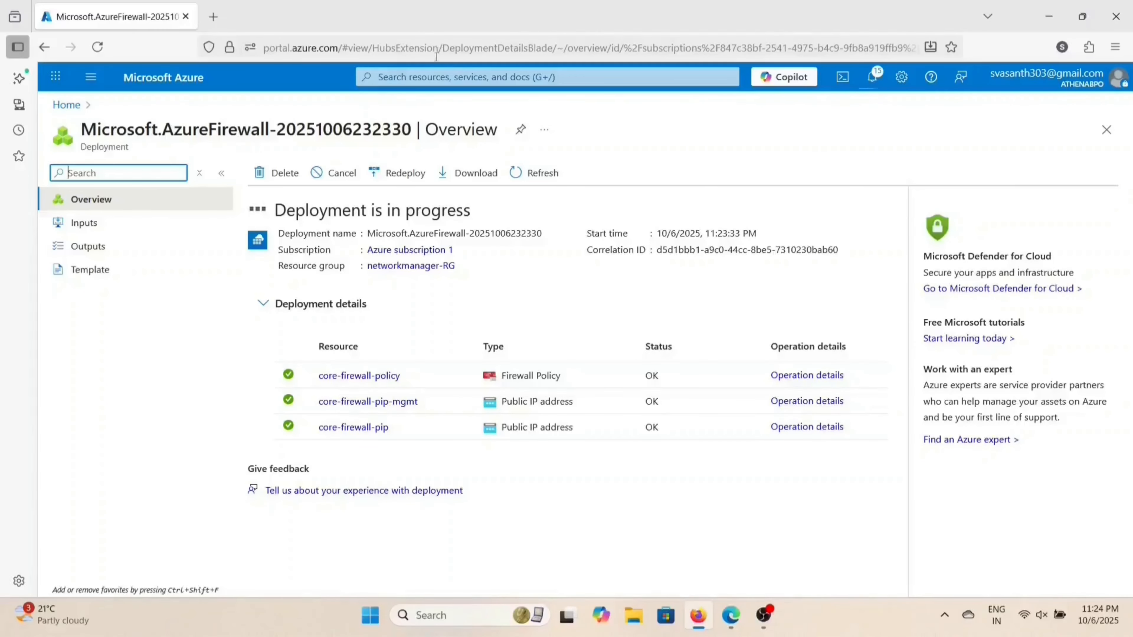
# Step: Open the peerings of the Core-hub-vnet virtual network
pyautogui.click(433, 75)
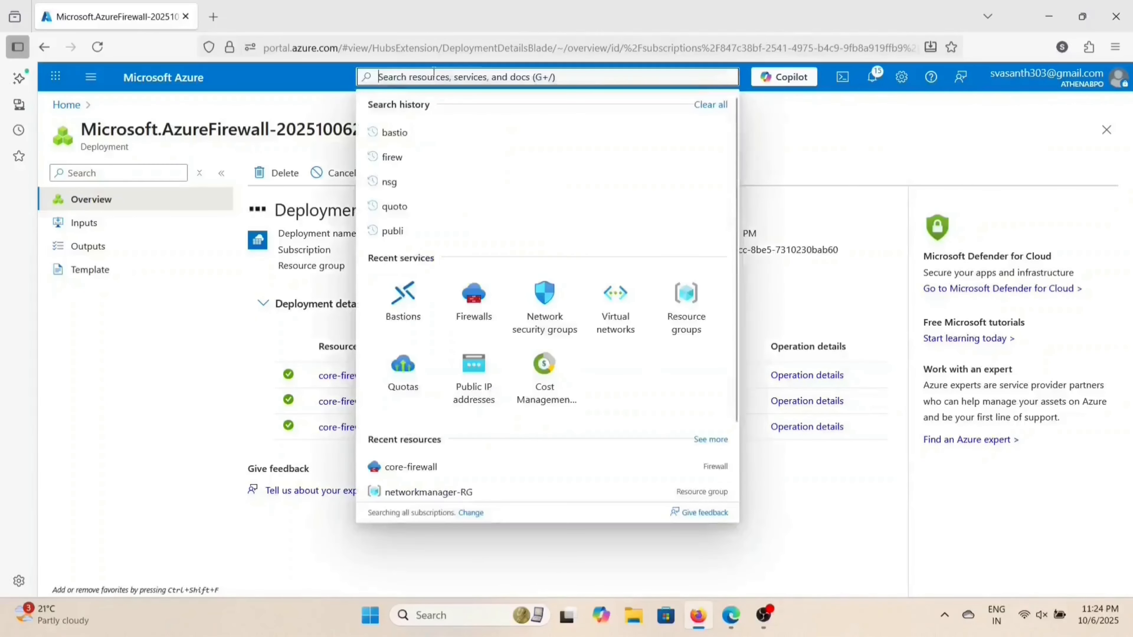
pyautogui.click(609, 317)
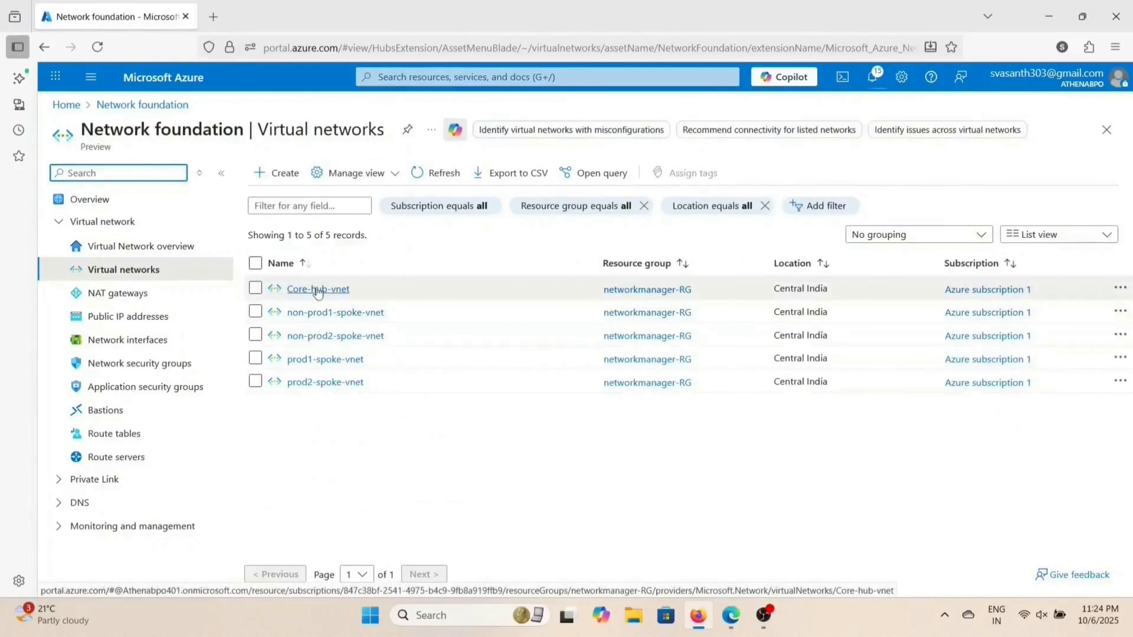
pyautogui.click(318, 289)
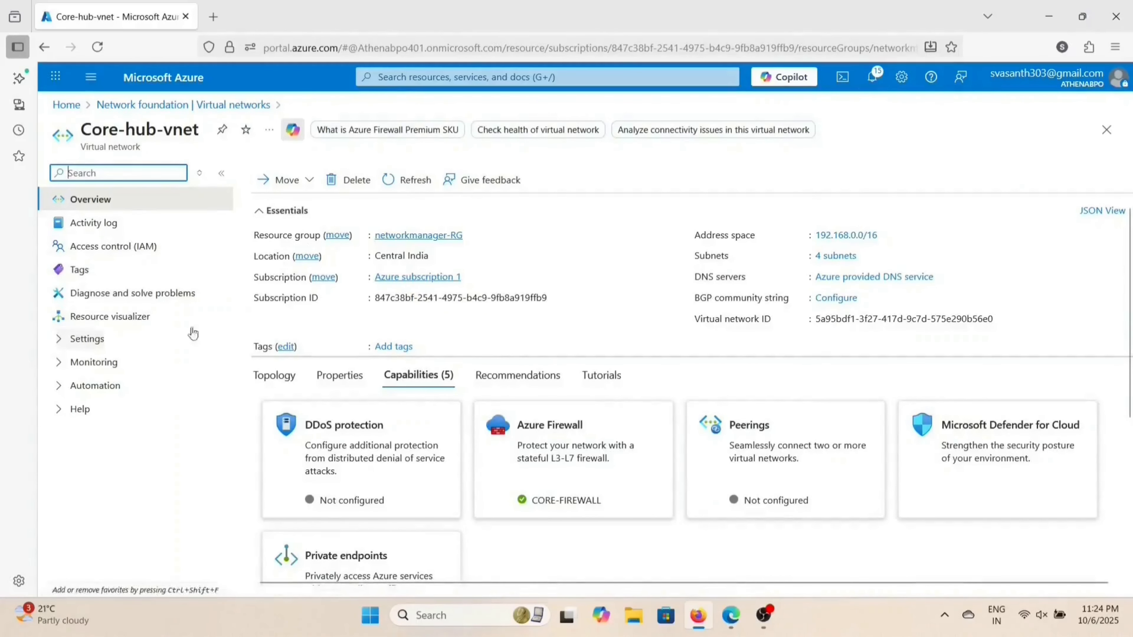
pyautogui.click(105, 340)
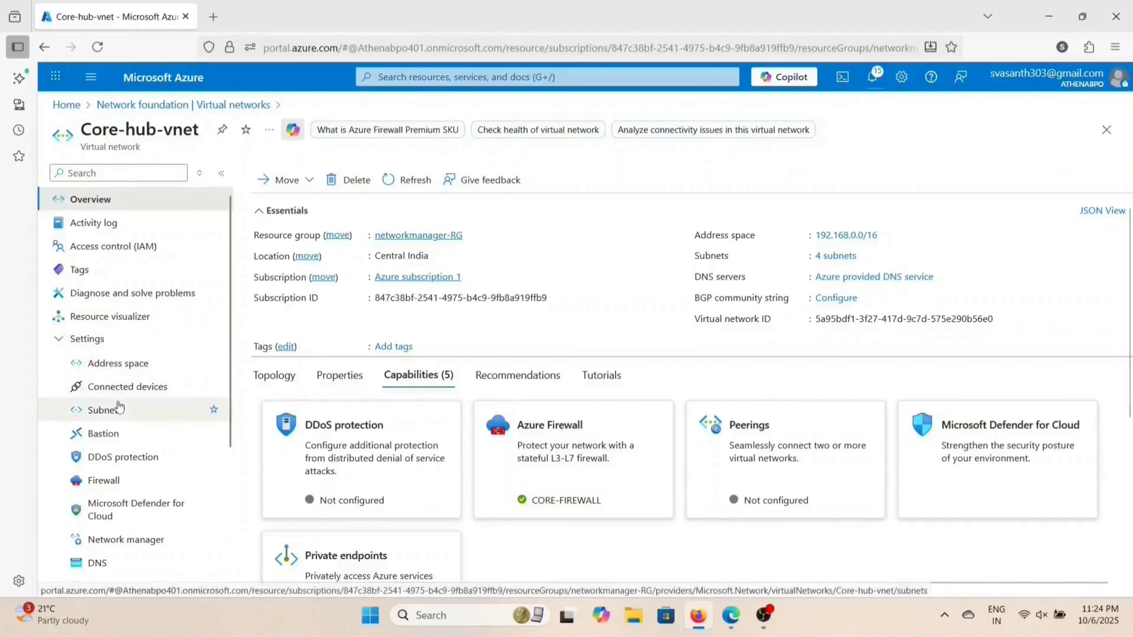
pyautogui.scroll(-4, 116, 401)
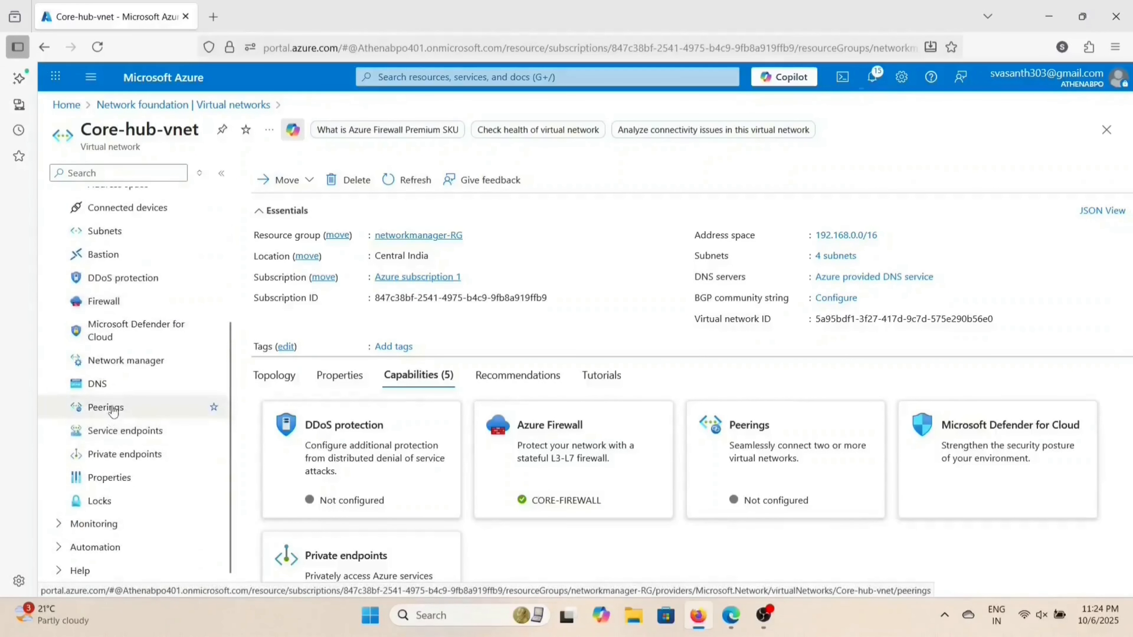
pyautogui.click(111, 408)
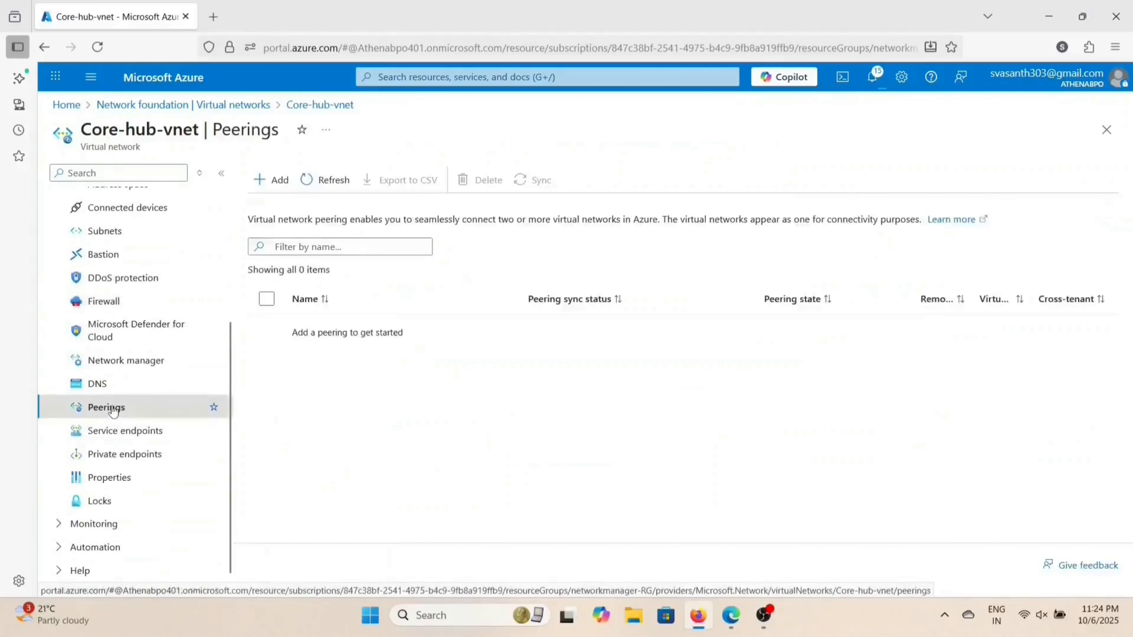
# Step: Start a new peering with the remote link name hub-prod1 and prod1-spoke-vnet (networkmanager-RG) as the remote virtual network
pyautogui.click(270, 181)
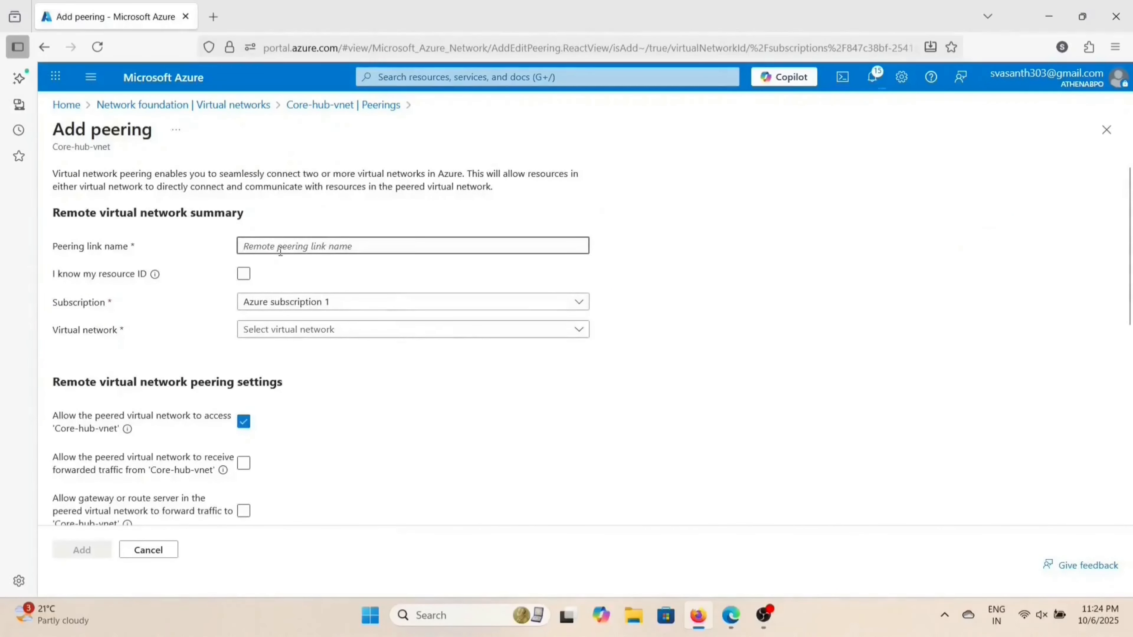
pyautogui.click(280, 250)
pyautogui.write('hub-')
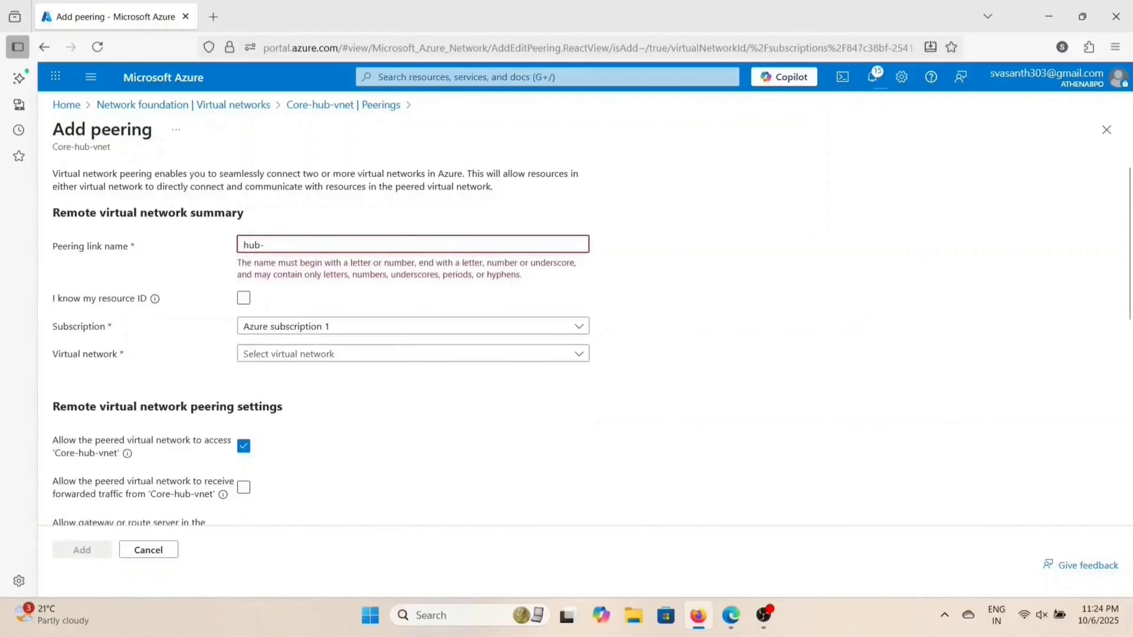
pyautogui.write('pro')
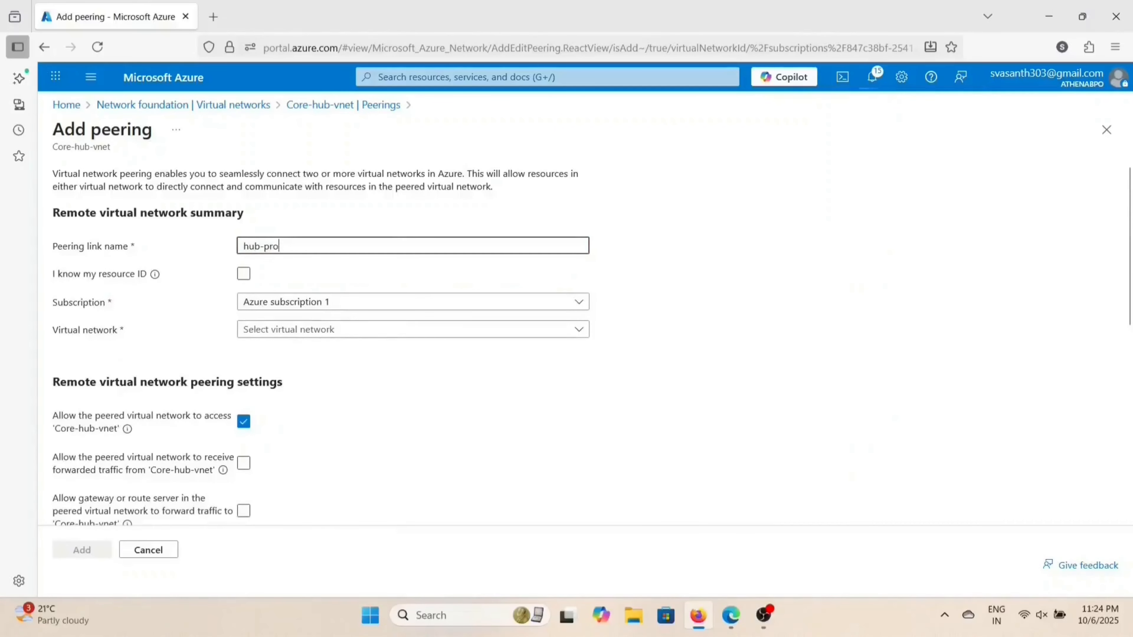
pyautogui.write('d1')
pyautogui.scroll(-3, 383, 368)
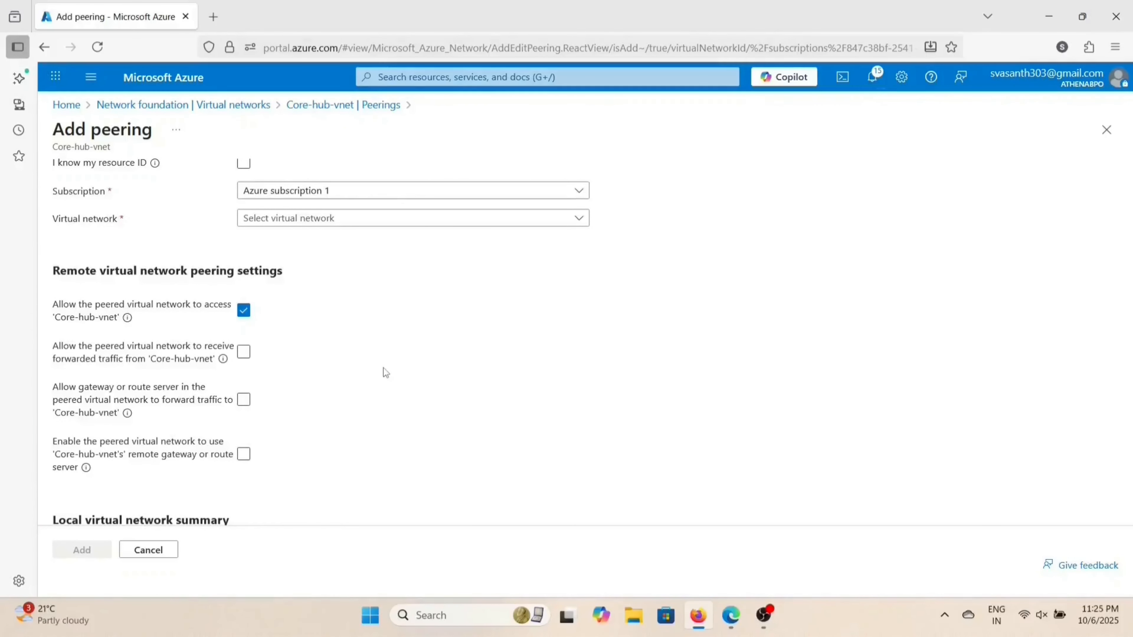
pyautogui.scroll(3, 384, 368)
pyautogui.scroll(-1, 383, 368)
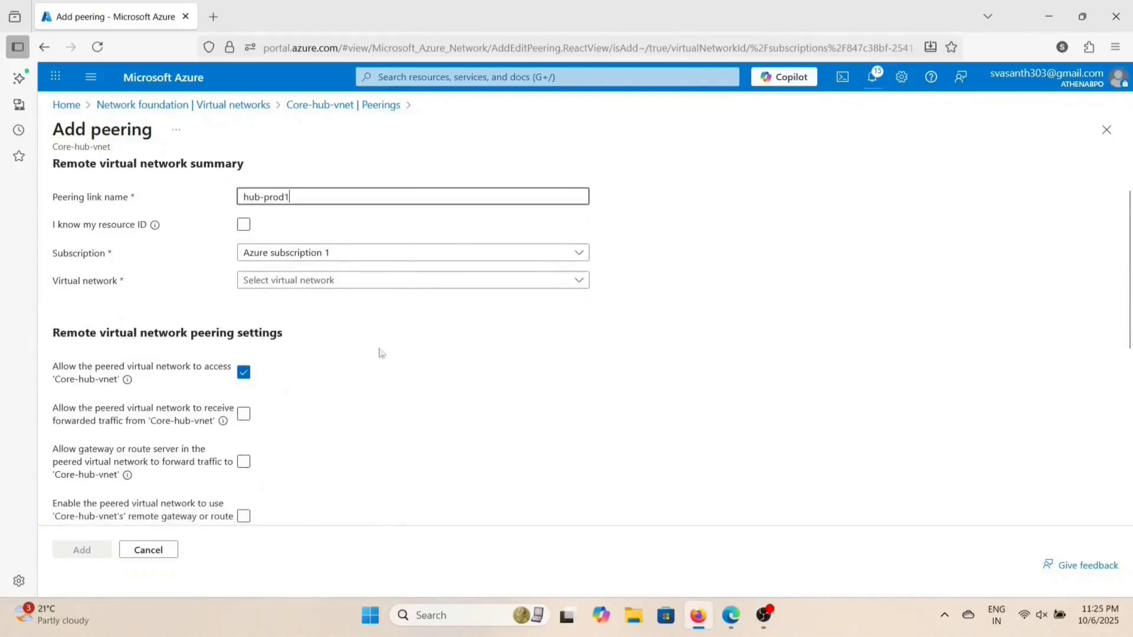
pyautogui.click(386, 282)
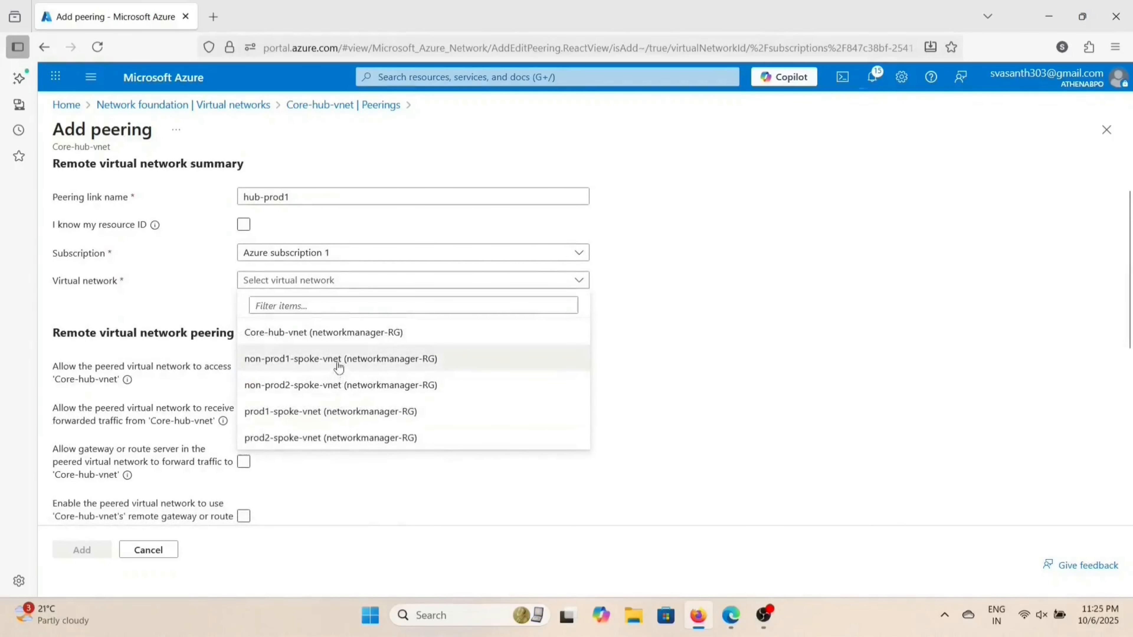
pyautogui.click(331, 411)
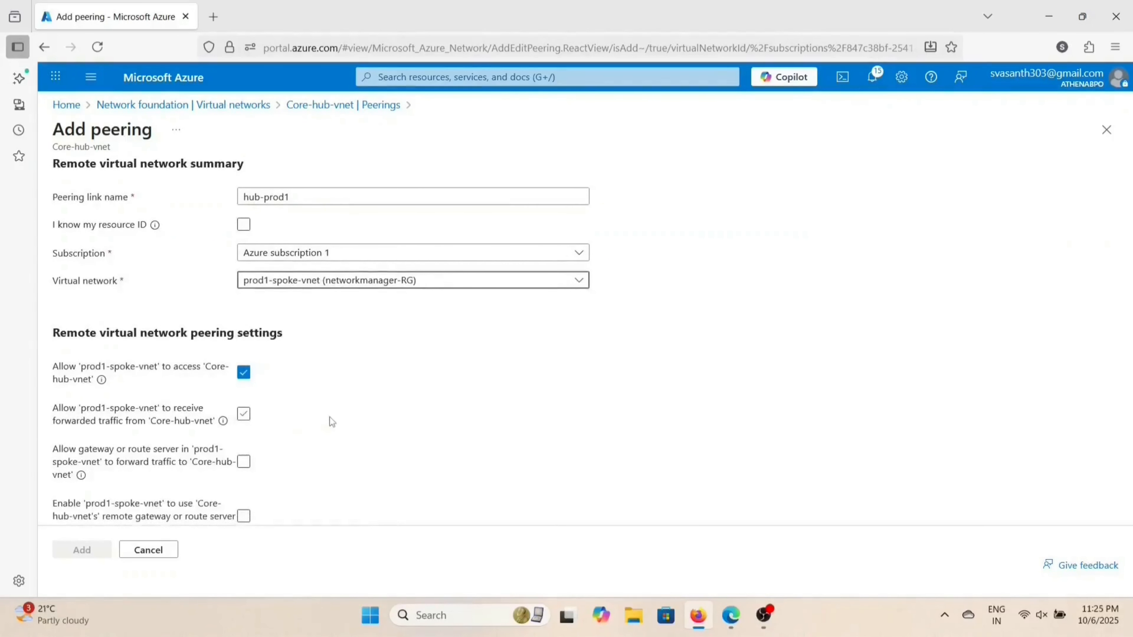
# Step: Review the remote and local peering settings and name the local peering link prod1-hub
pyautogui.scroll(-1, 330, 420)
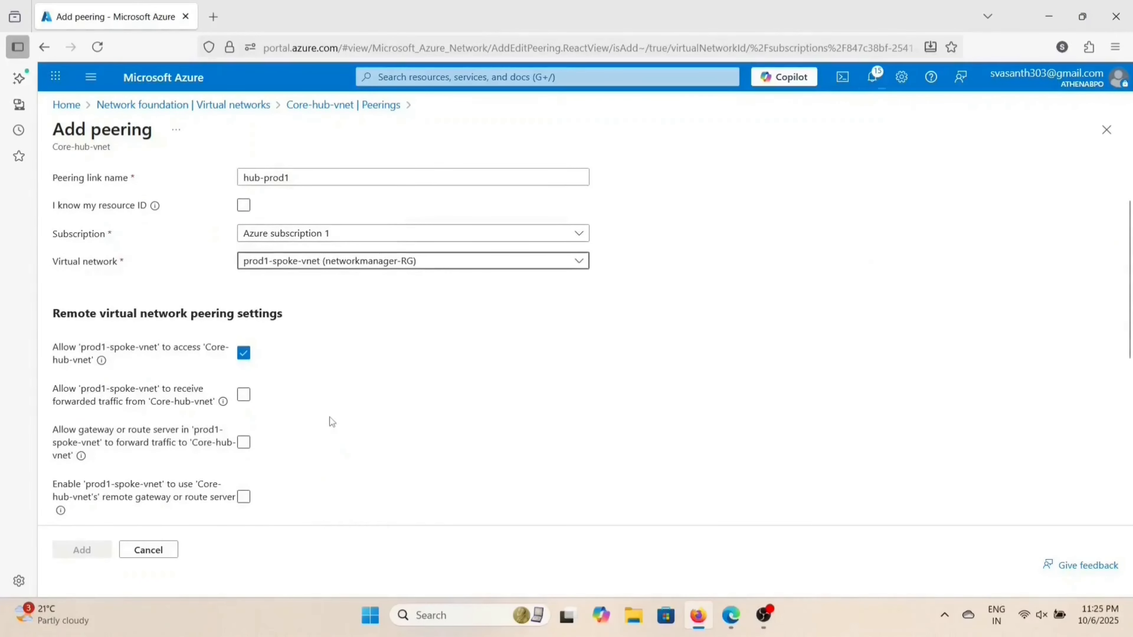
pyautogui.scroll(-3, 329, 421)
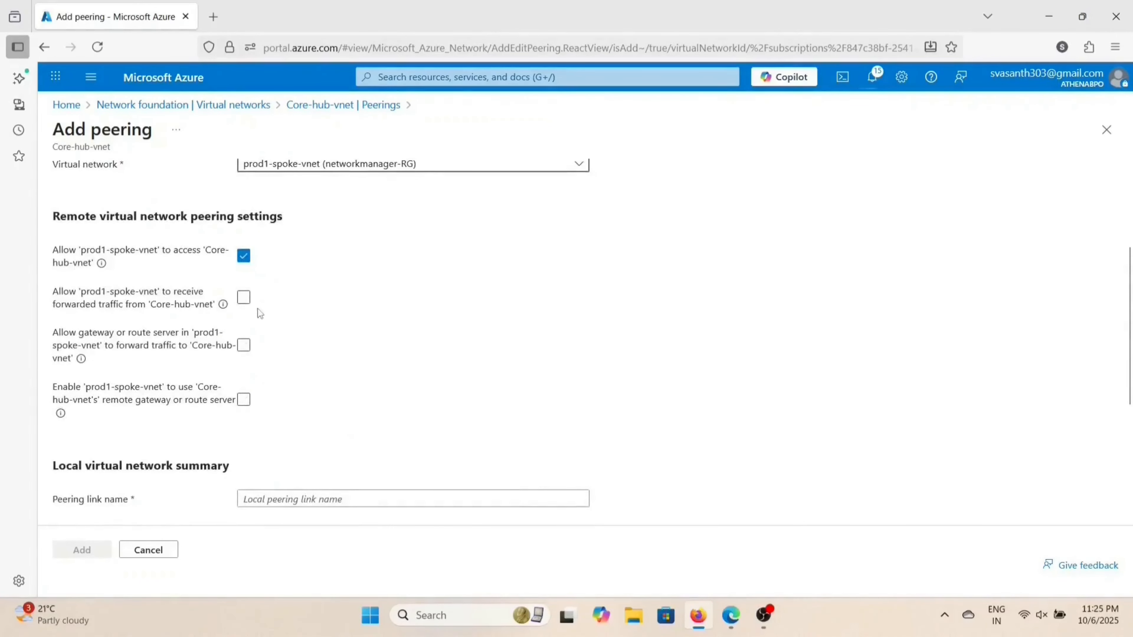
pyautogui.scroll(2, 298, 331)
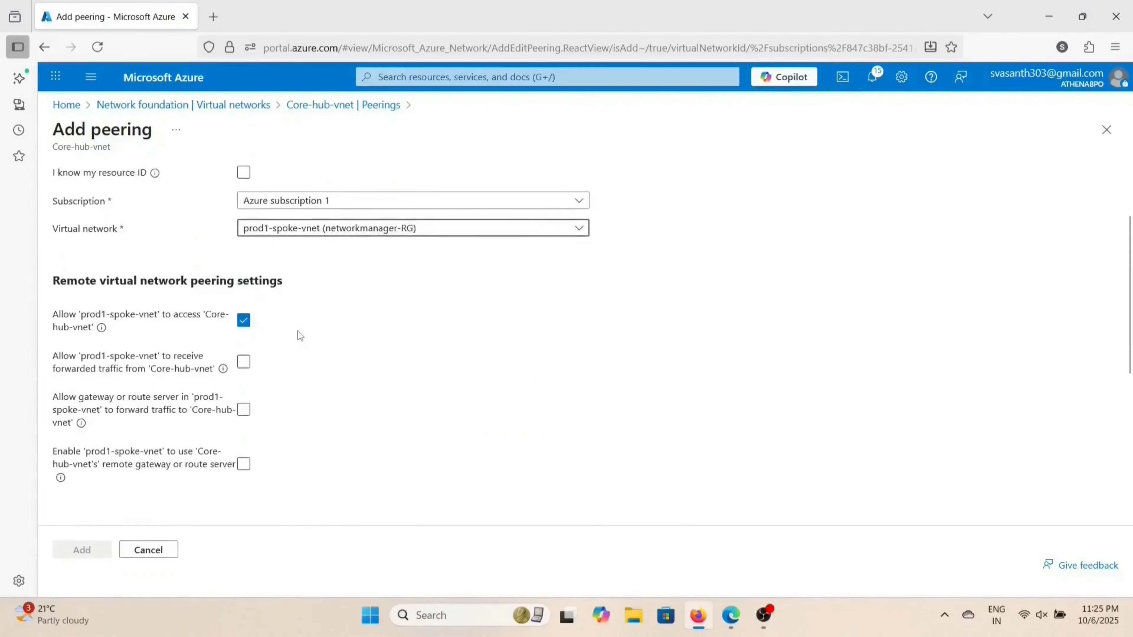
pyautogui.scroll(-6, 297, 330)
pyautogui.scroll(-4, 298, 331)
pyautogui.scroll(6, 298, 331)
pyautogui.scroll(1, 299, 335)
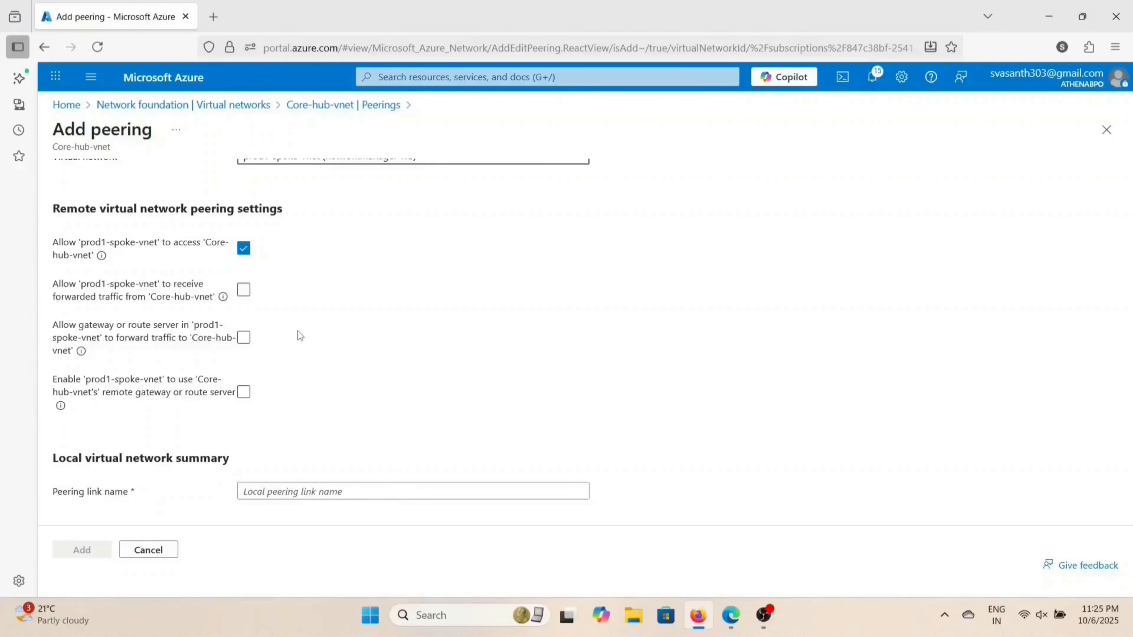
pyautogui.scroll(-3, 298, 331)
pyautogui.click(291, 381)
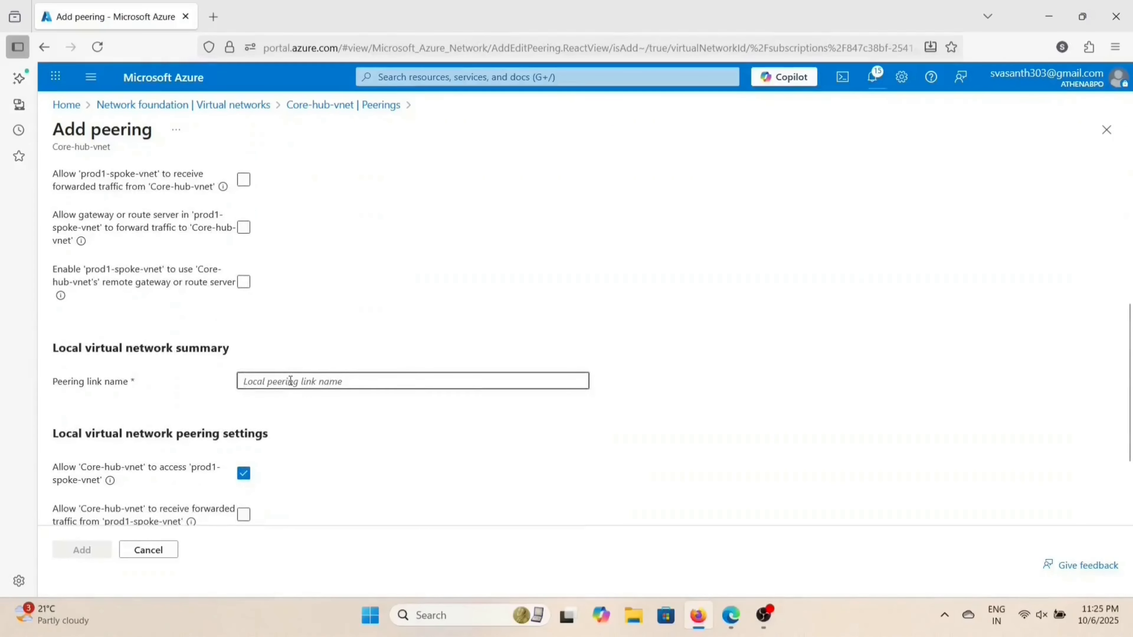
pyautogui.write('prod1-hub')
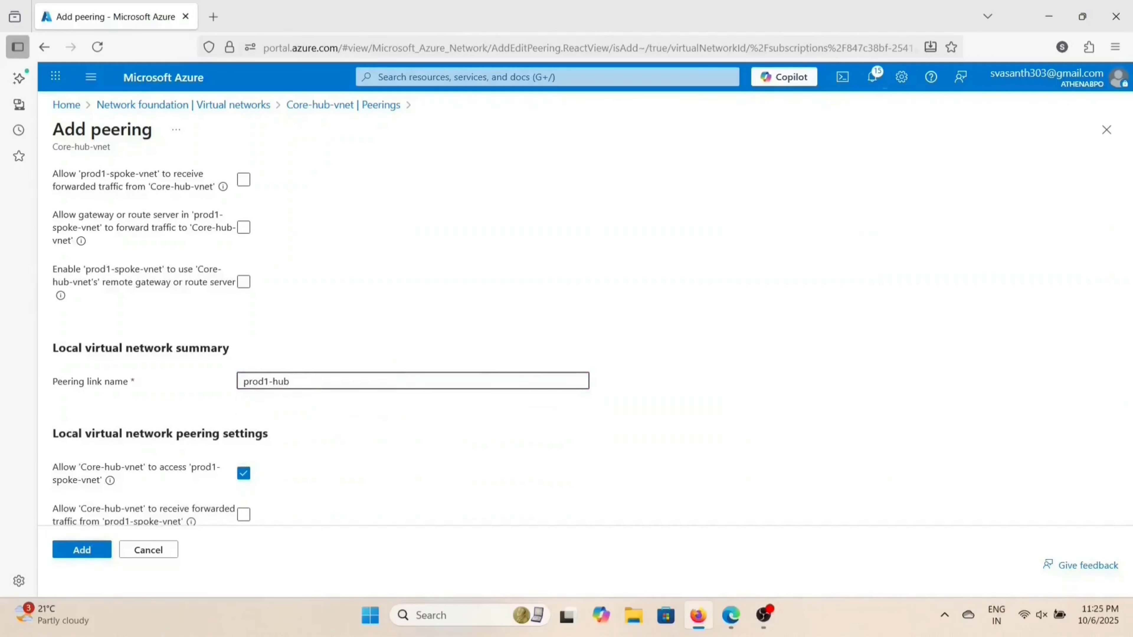
# Step: Allow Core-hub-vnet to receive forwarded traffic from prod1-spoke-vnet, leaving its gateway or route server forwarding option off
pyautogui.scroll(-2, 329, 435)
pyautogui.click(243, 399)
pyautogui.click(247, 452)
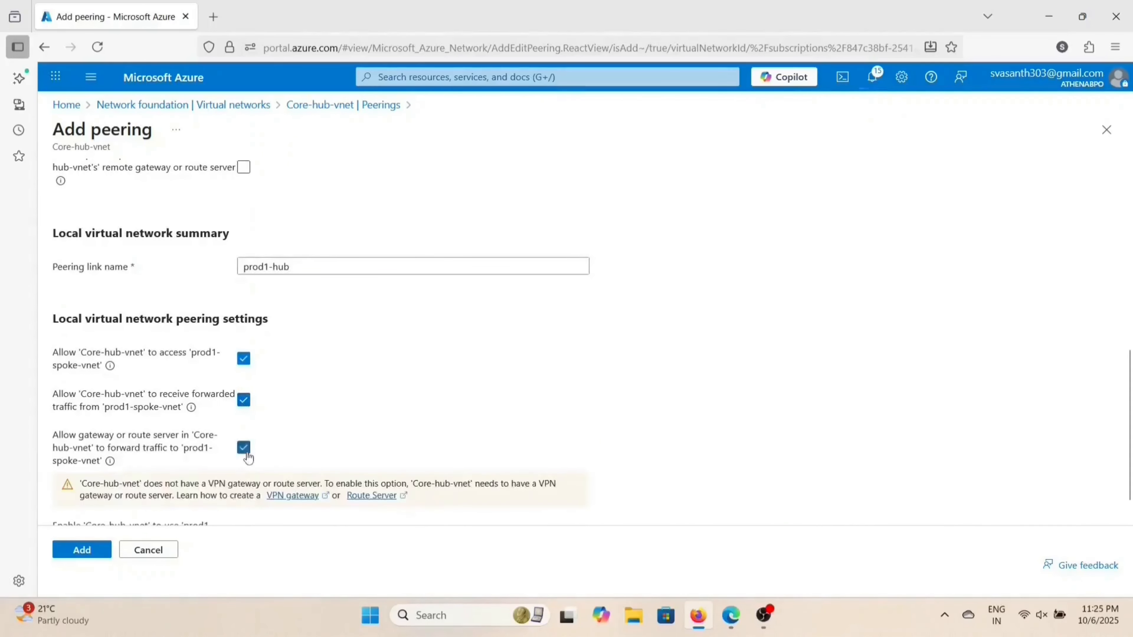
pyautogui.scroll(-1, 311, 428)
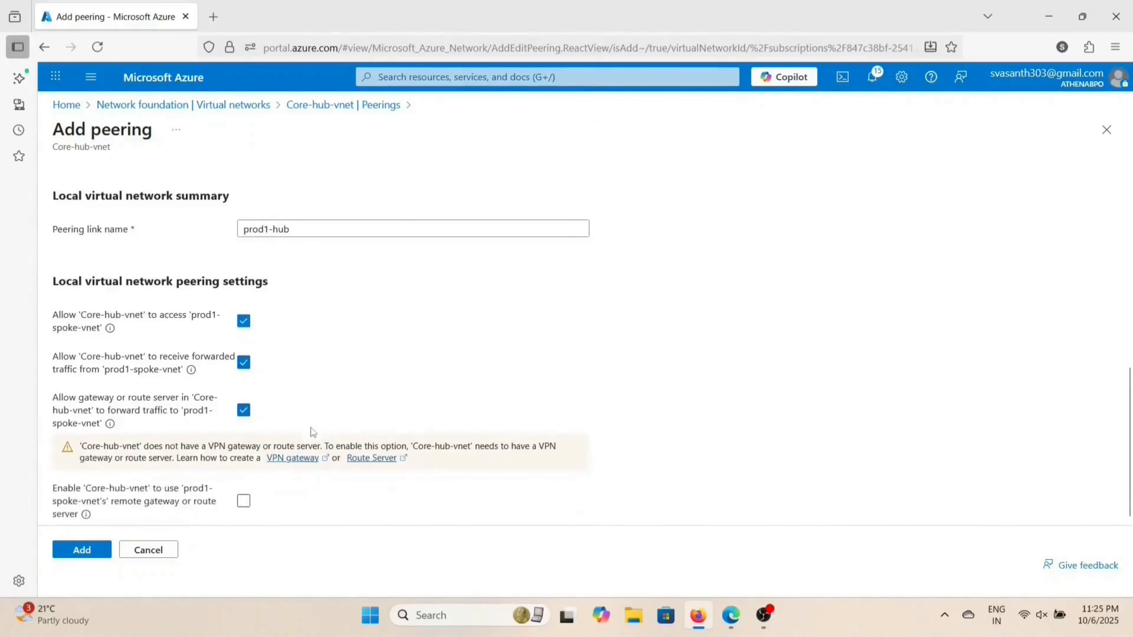
pyautogui.click(244, 412)
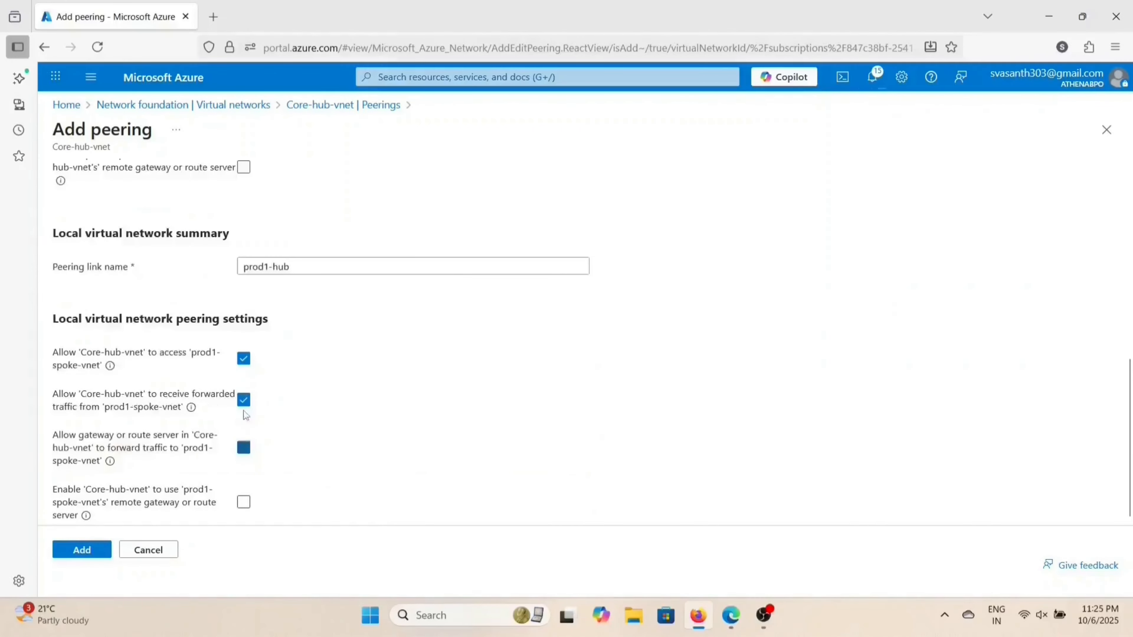
# Step: Allow prod1-spoke-vnet to receive forwarded traffic from Core-hub-vnet, leaving use of the hub's remote gateway or route server off
pyautogui.scroll(5, 286, 405)
pyautogui.scroll(1, 283, 403)
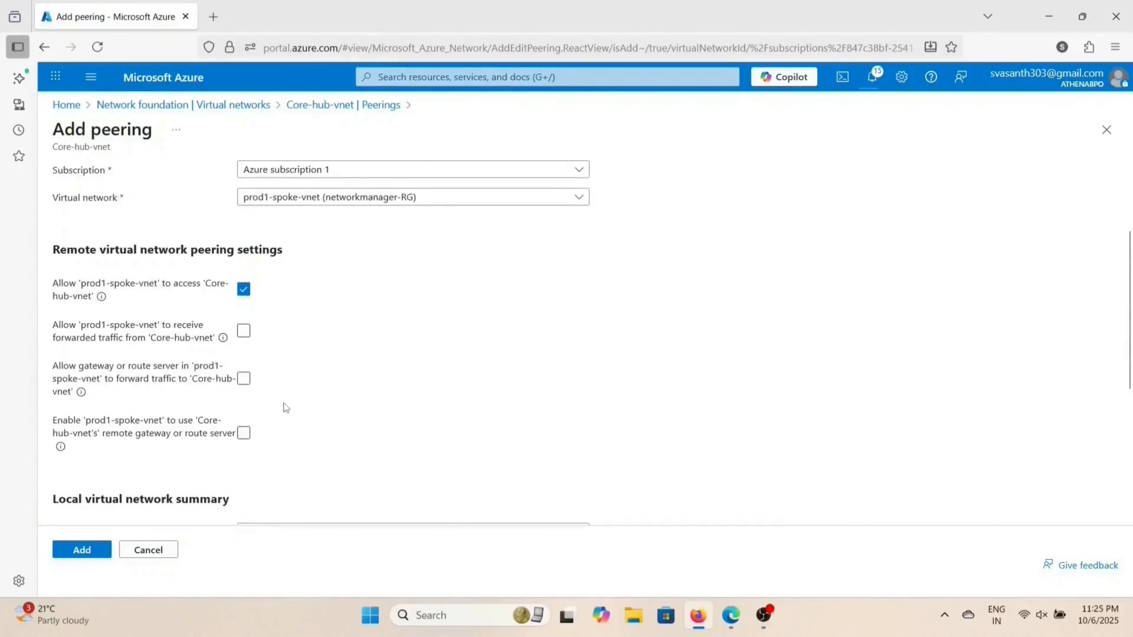
pyautogui.click(244, 330)
pyautogui.click(243, 433)
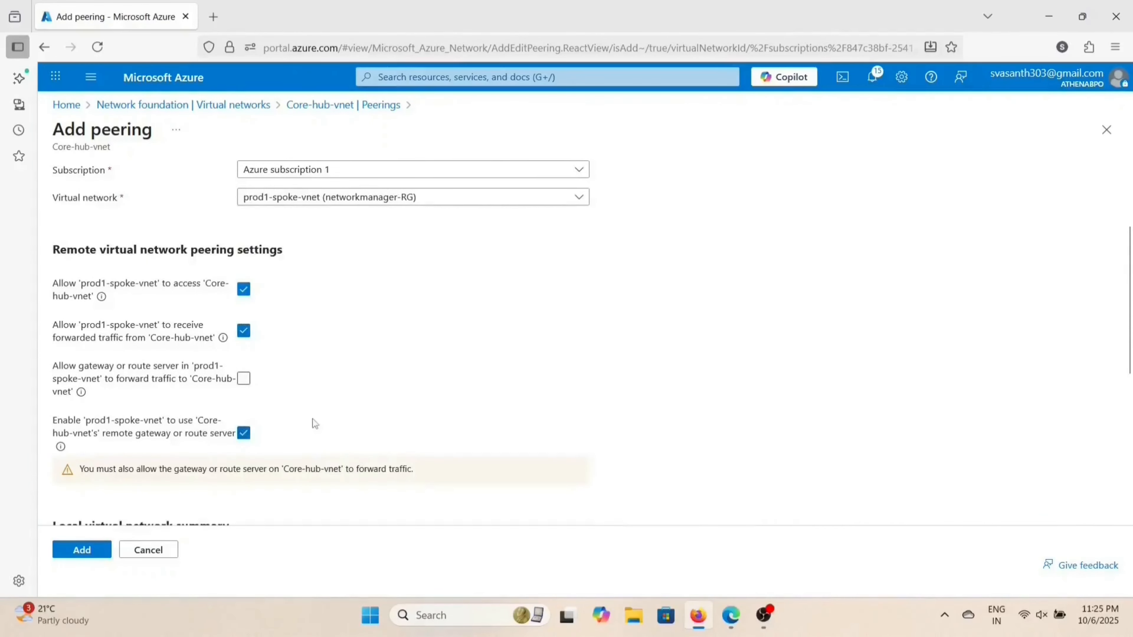
pyautogui.click(244, 433)
# Step: Review the remote and local settings and add the peering between Core-hub-vnet and prod1-spoke-vnet
pyautogui.scroll(-2, 322, 405)
pyautogui.scroll(2, 321, 405)
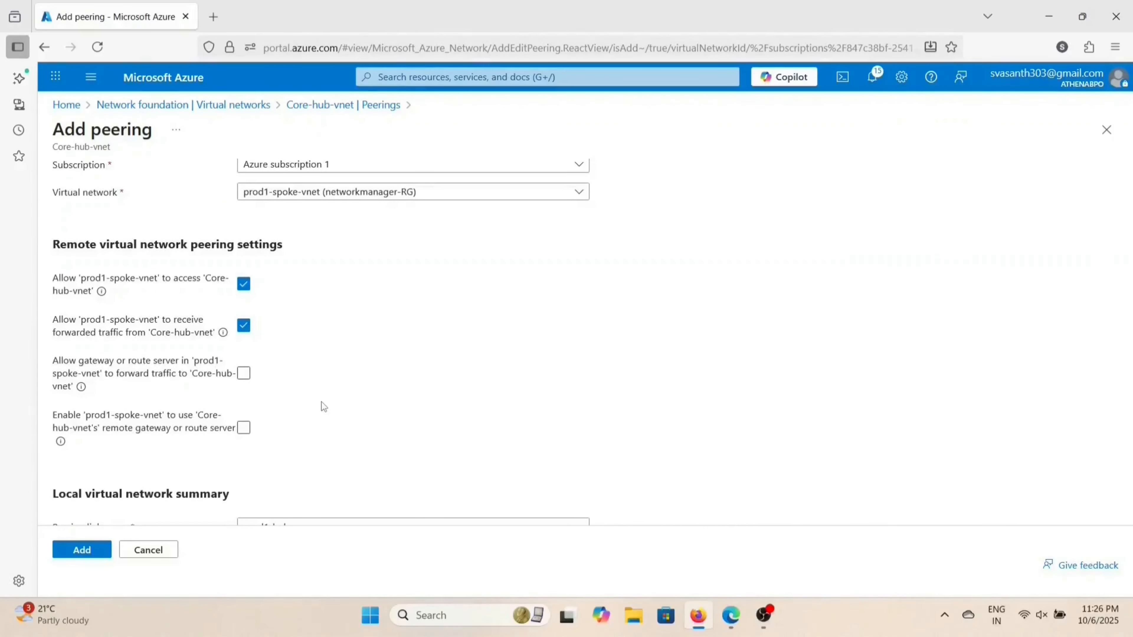
pyautogui.scroll(-1, 321, 402)
pyautogui.scroll(3, 321, 403)
pyautogui.scroll(-5, 322, 405)
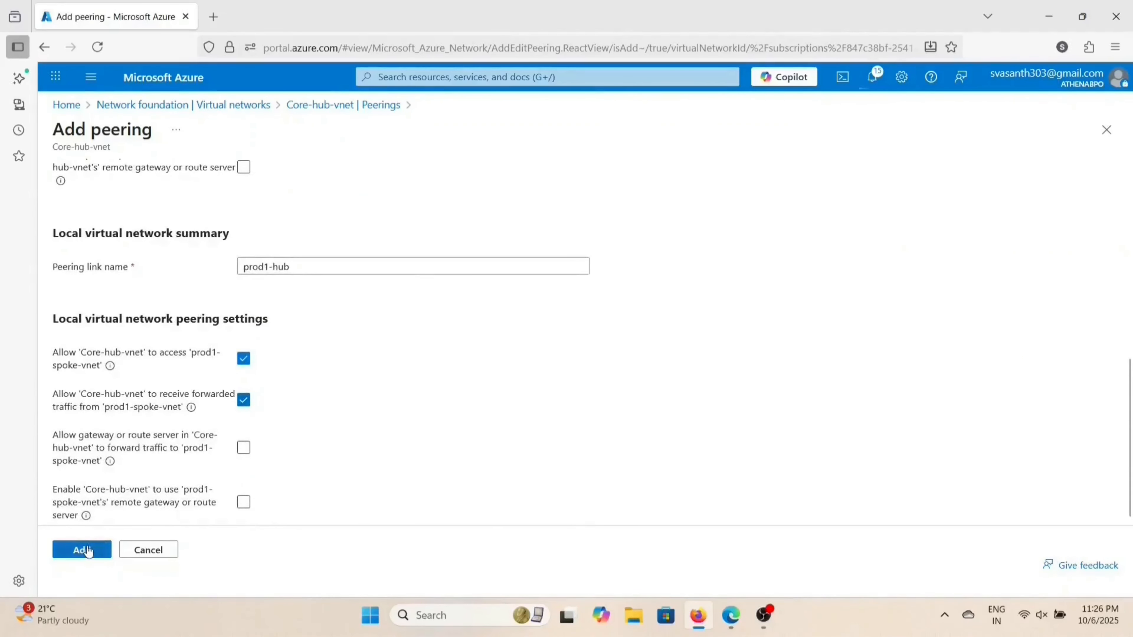
pyautogui.click(83, 550)
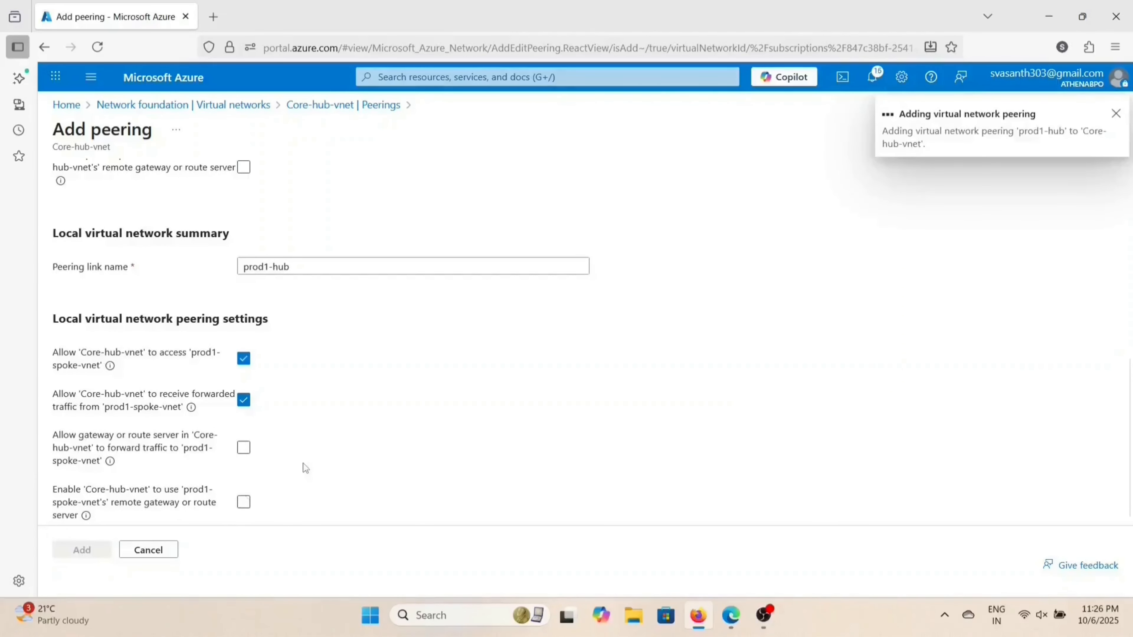
# Step: Return to the virtual networks list and reopen the peerings of Core-hub-vnet to check the prod1-hub peering
pyautogui.scroll(5, 359, 428)
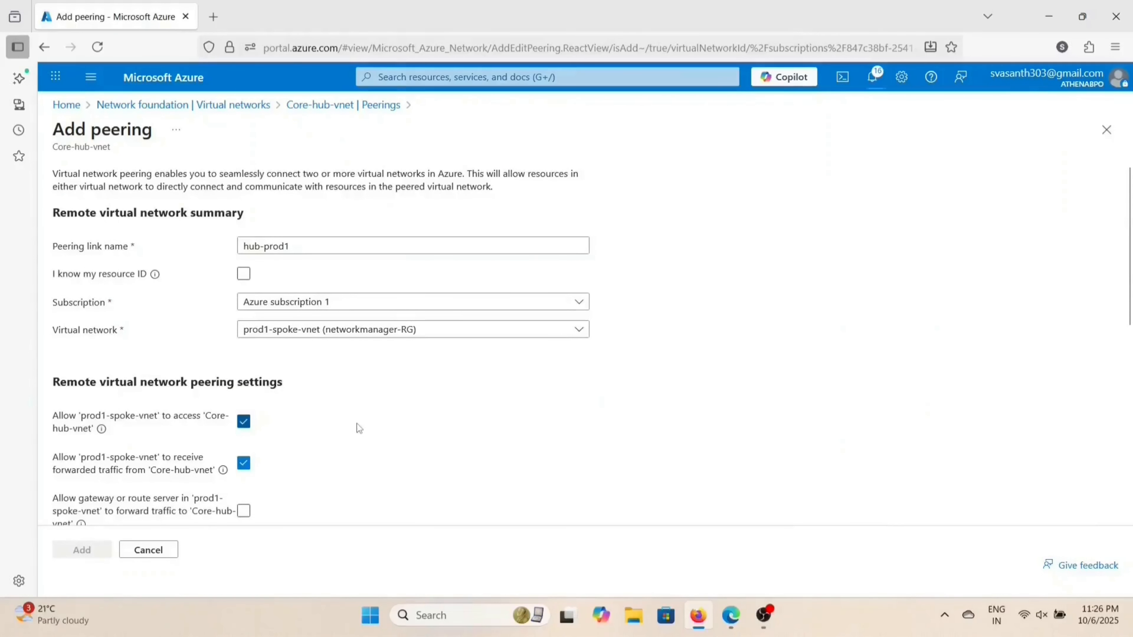
pyautogui.click(210, 108)
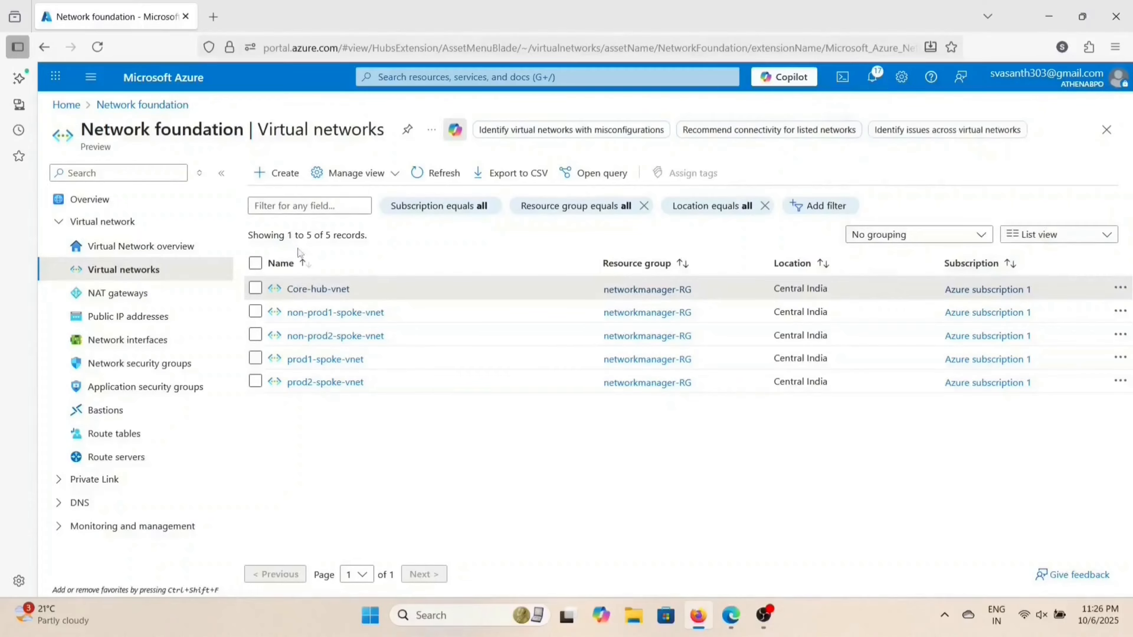
pyautogui.click(301, 289)
pyautogui.scroll(-4, 123, 480)
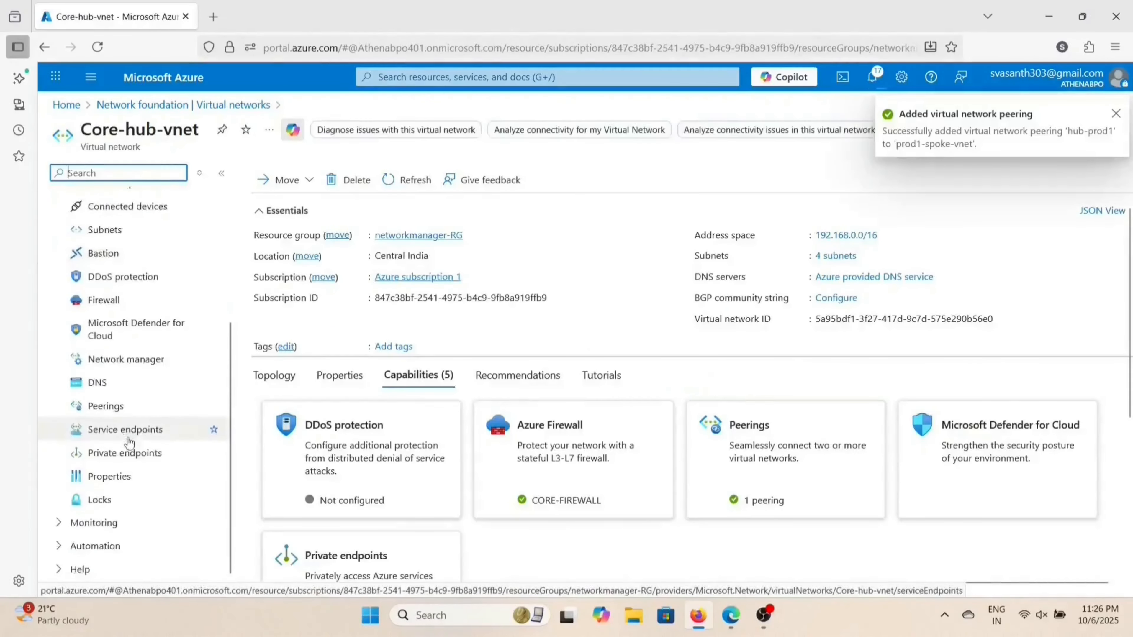
pyautogui.click(118, 406)
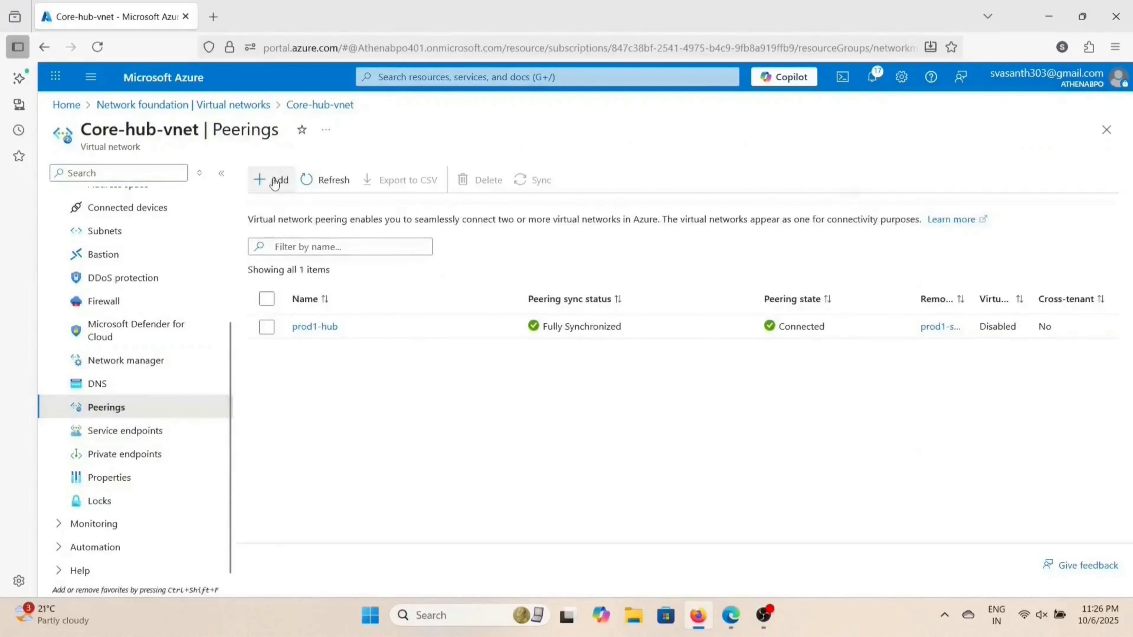
# Step: Start a new peering on Core-hub-vnet with remote link name hub-prod2 and prod2-spoke-vnet as the remote virtual network
pyautogui.click(272, 180)
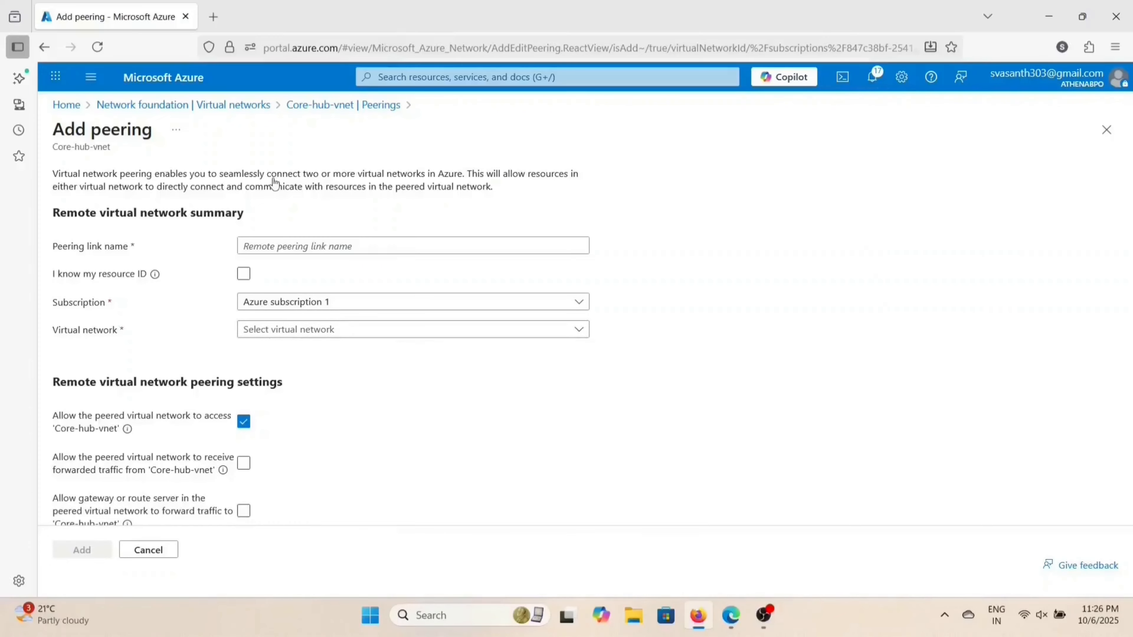
pyautogui.click(276, 247)
pyautogui.write('hu')
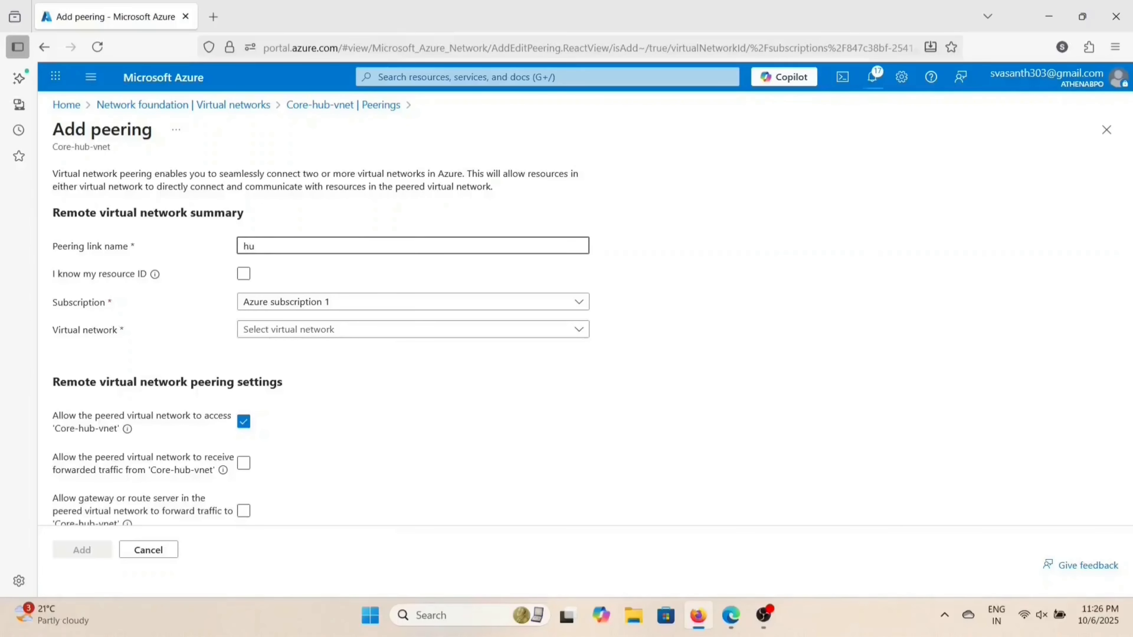
pyautogui.write('b-')
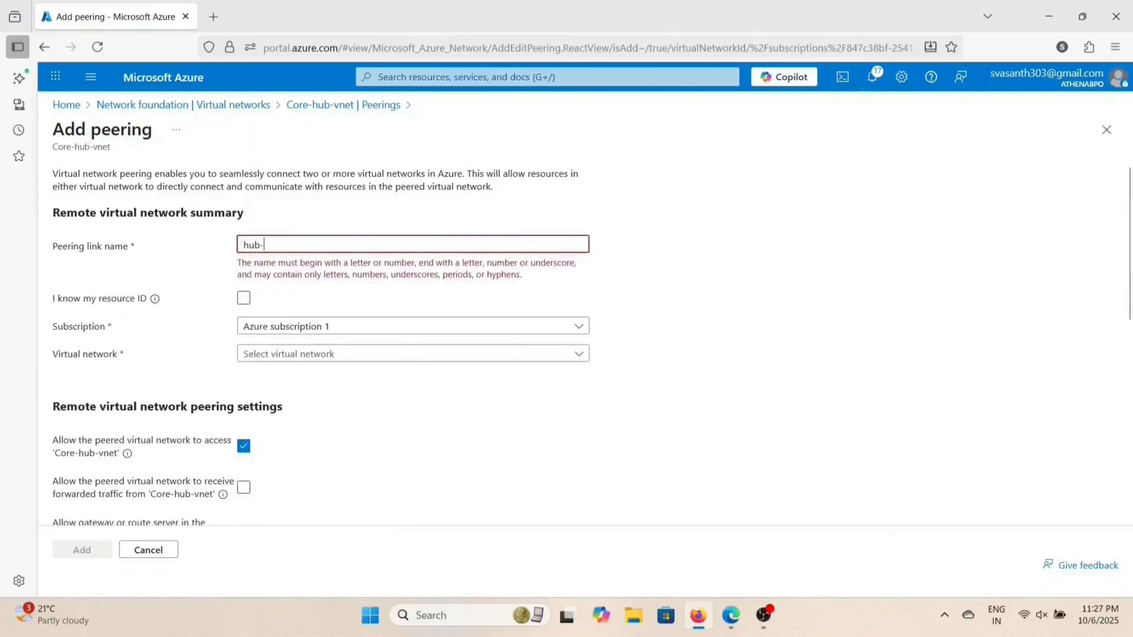
pyautogui.write('pro')
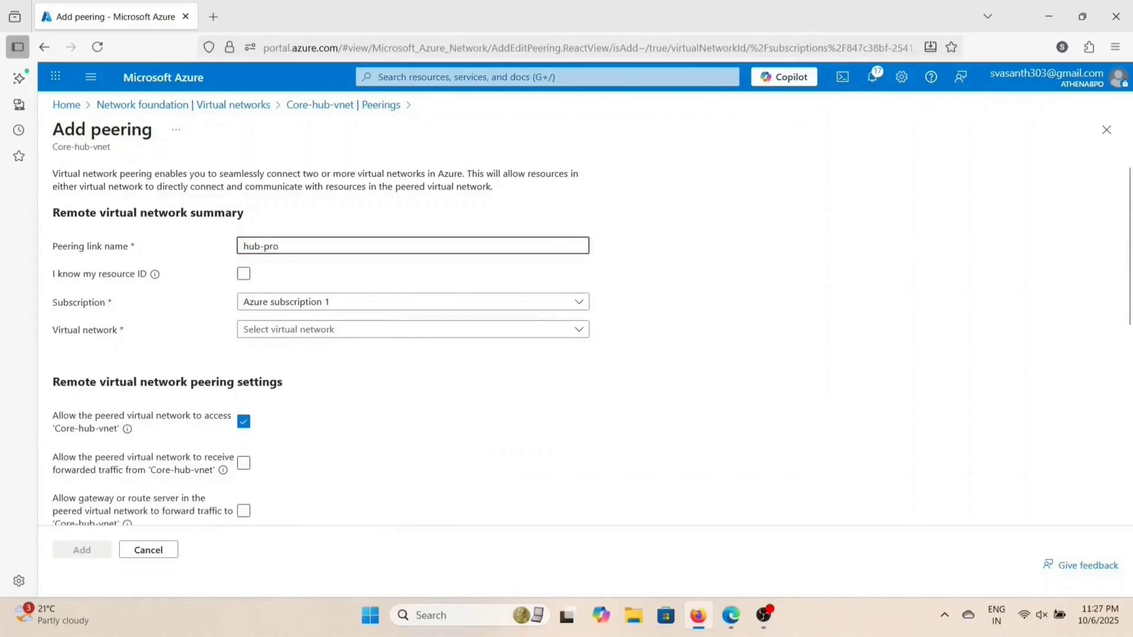
pyautogui.write('d2')
pyautogui.click(336, 332)
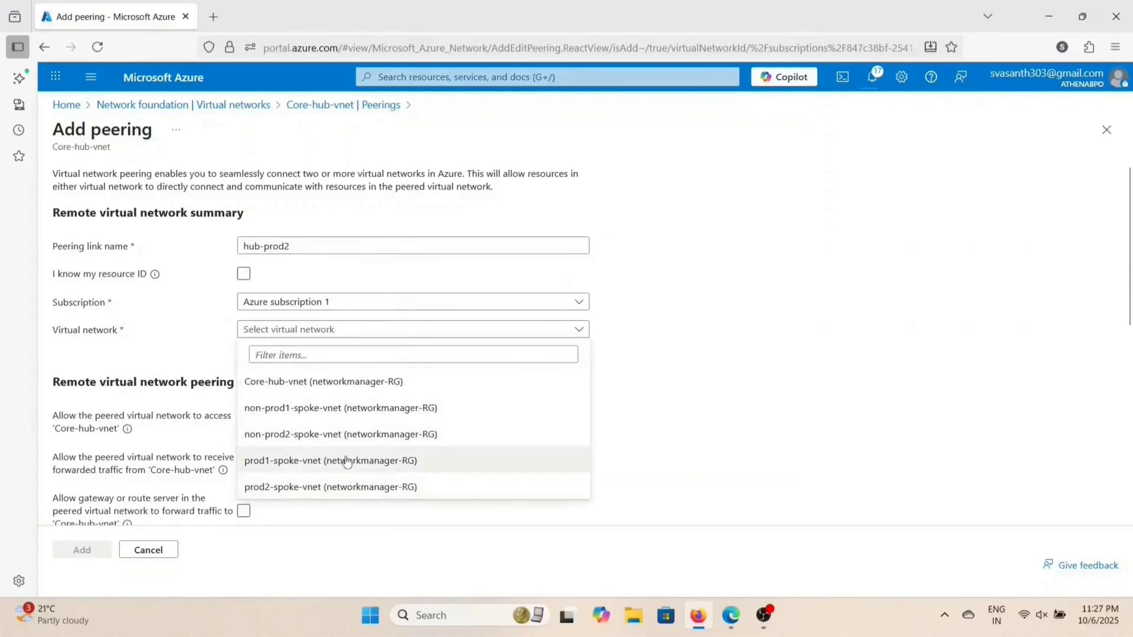
pyautogui.click(340, 486)
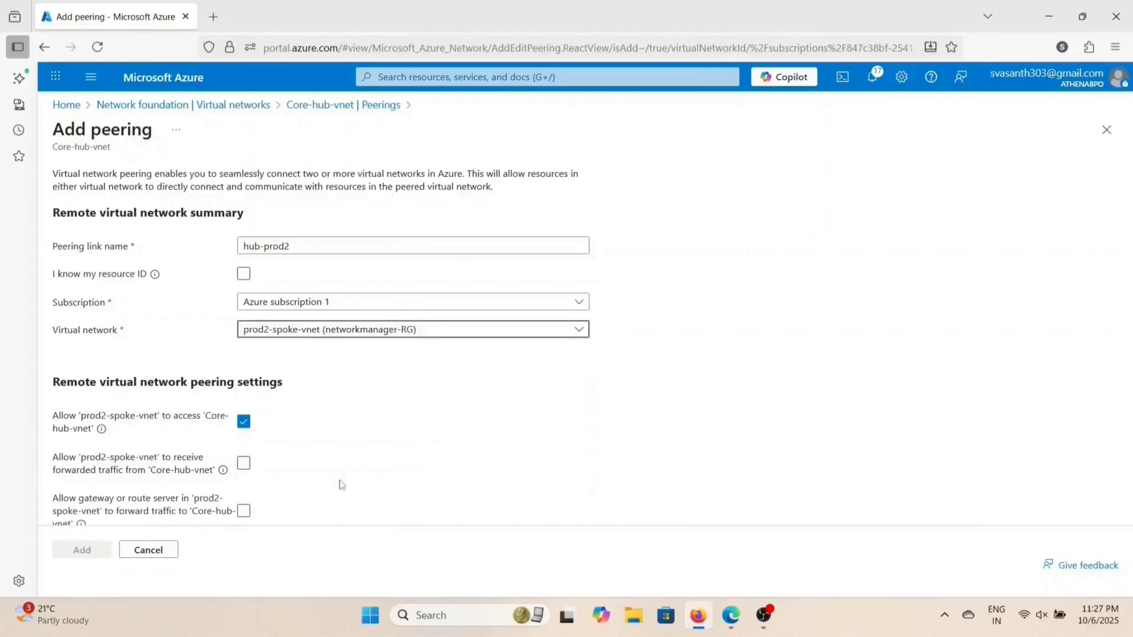
# Step: Name the local peering link prod2-hub and allow forwarded traffic in both directions between Core-hub-vnet and prod2-spoke-vnet
pyautogui.scroll(-5, 400, 424)
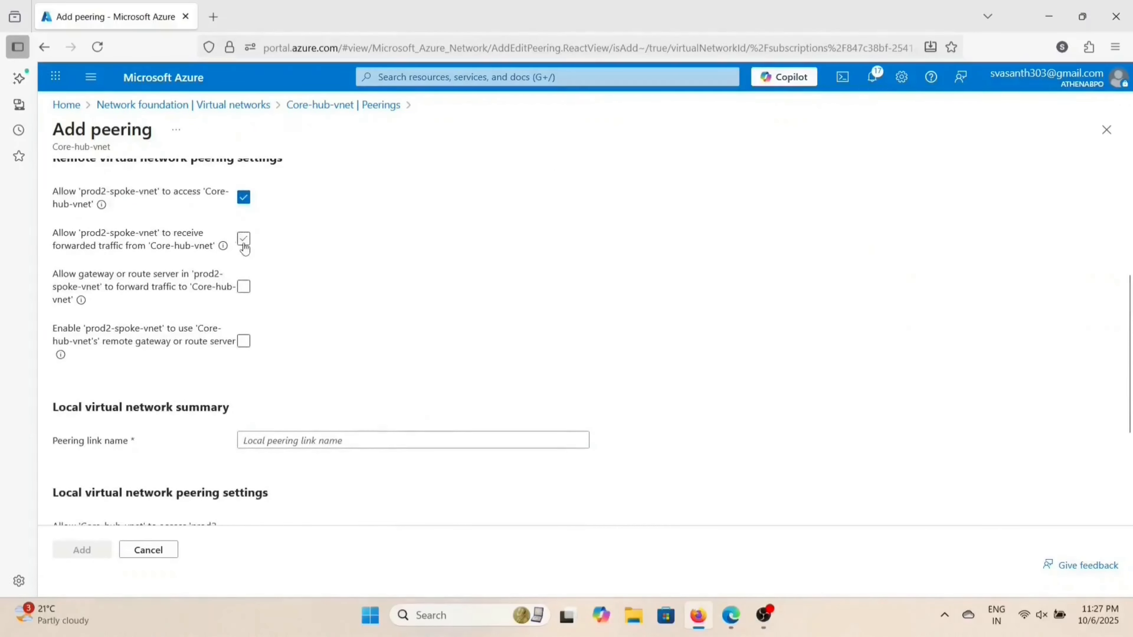
pyautogui.scroll(-3, 322, 297)
pyautogui.click(305, 291)
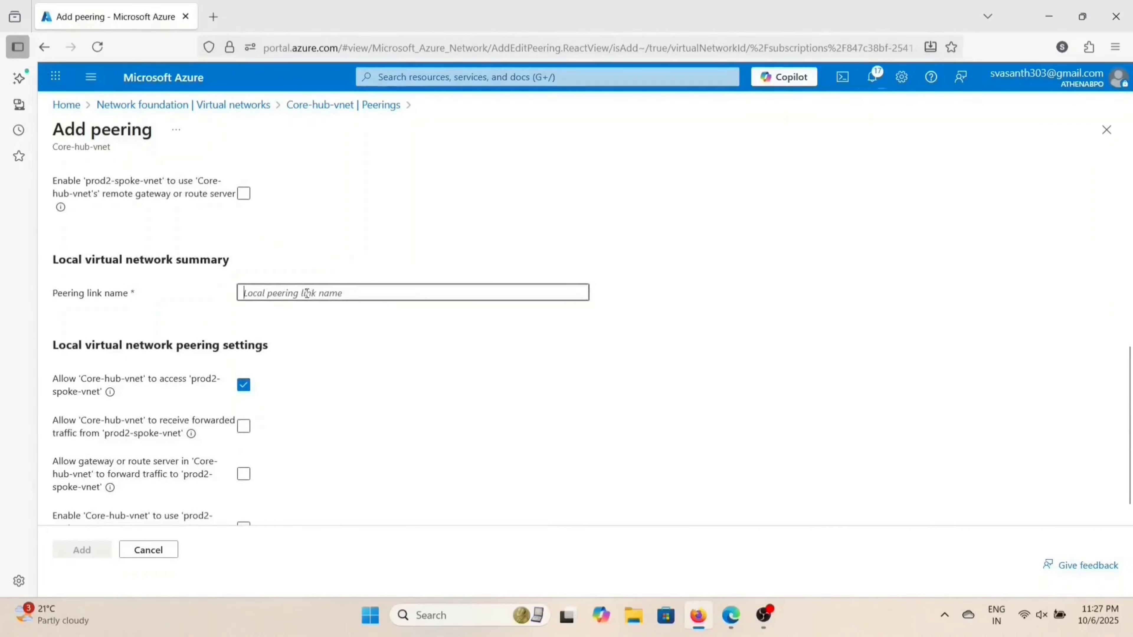
pyautogui.write('pro')
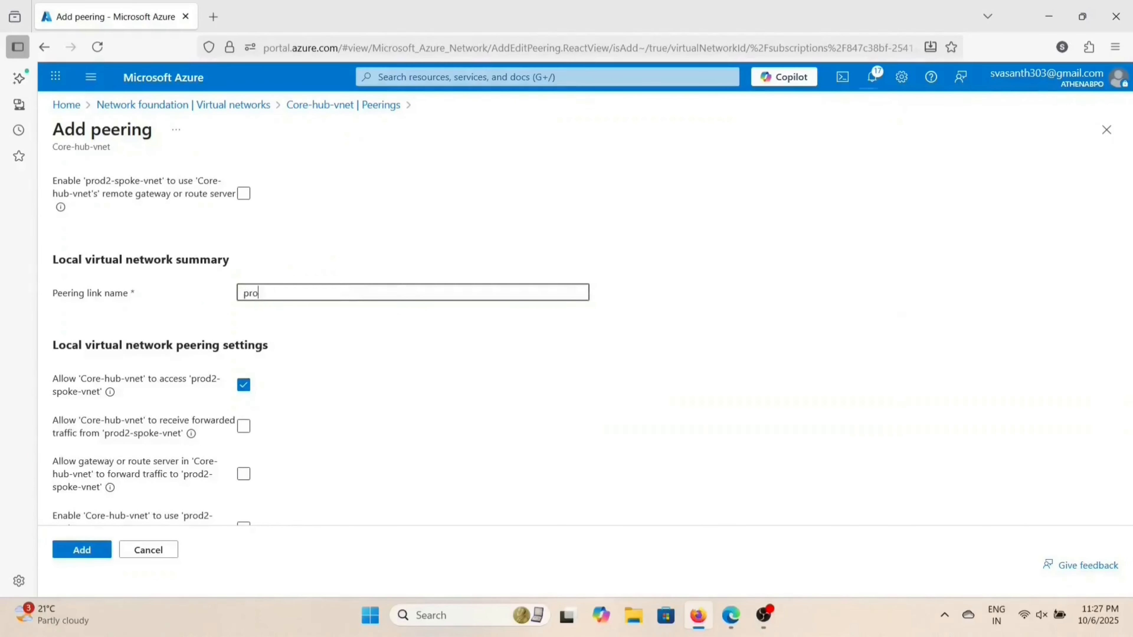
pyautogui.write('d2-hub')
pyautogui.click(243, 426)
pyautogui.scroll(-1, 317, 440)
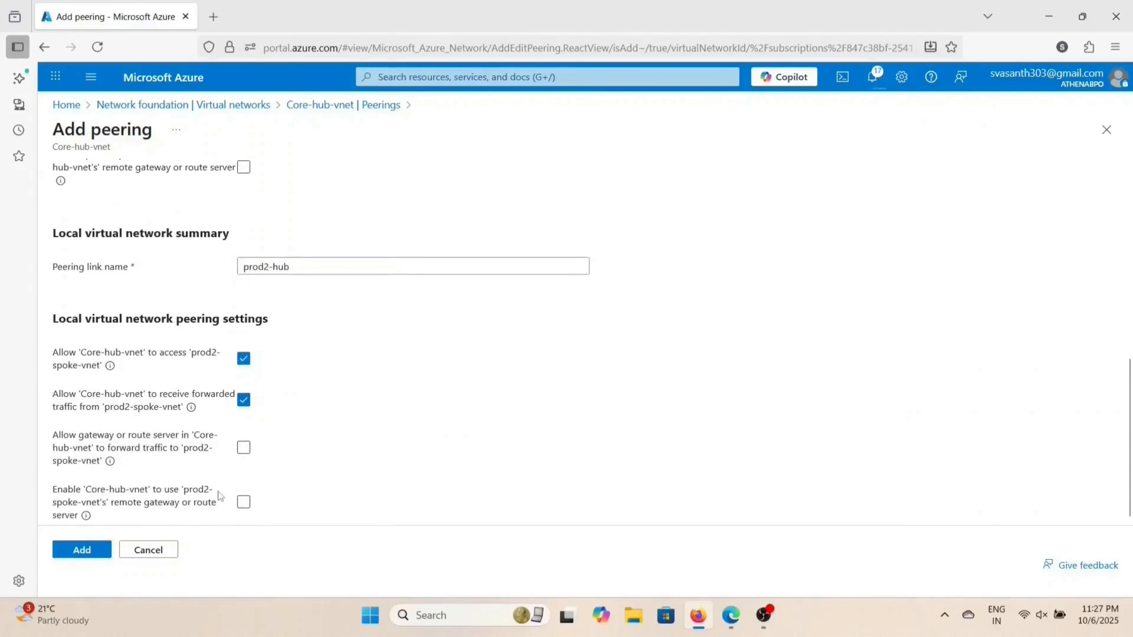
# Step: Review the settings, add the peering between Core-hub-vnet and prod2-spoke-vnet, and return to the hub's peerings list
pyautogui.scroll(9, 395, 410)
pyautogui.scroll(-6, 395, 410)
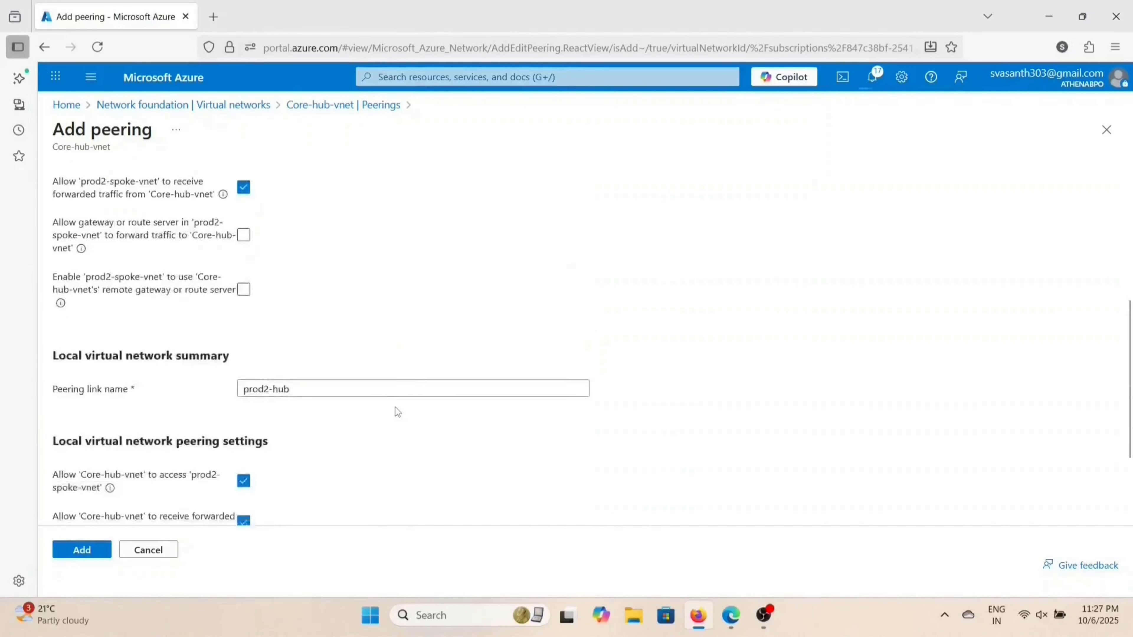
pyautogui.scroll(-3, 395, 407)
pyautogui.click(84, 552)
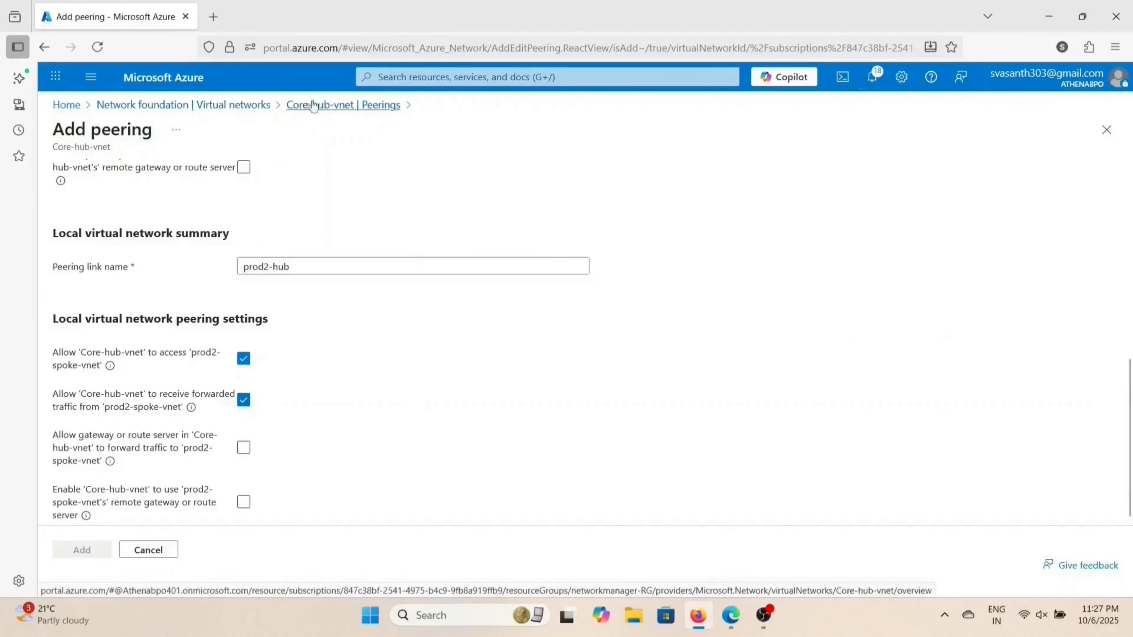
pyautogui.click(322, 105)
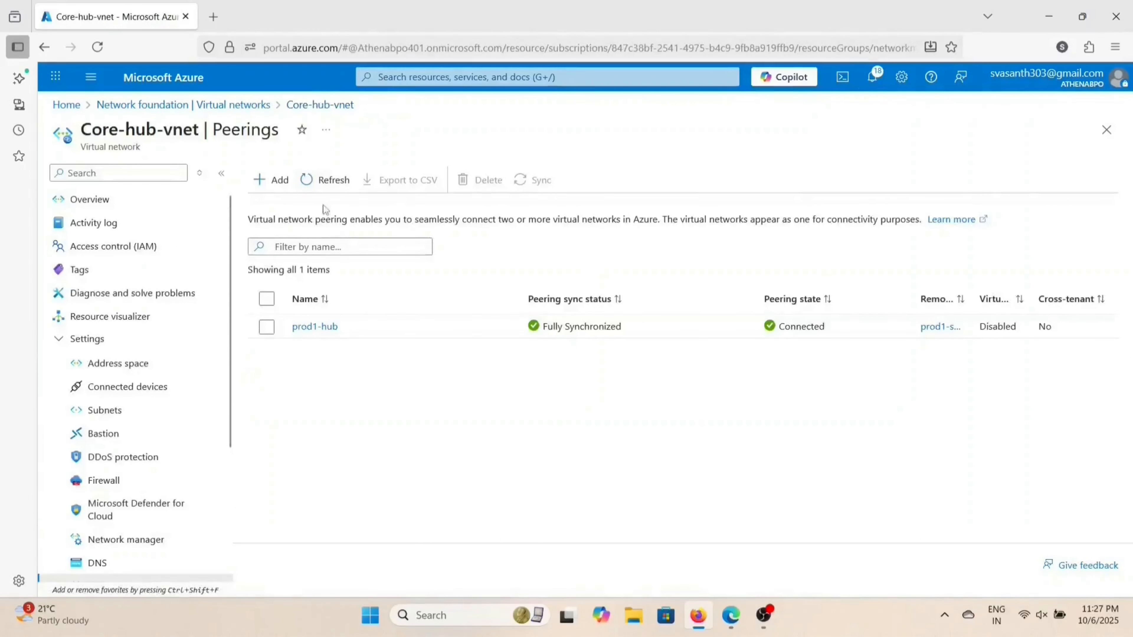
# Step: Start another peering on Core-hub-vnet with remote link name hub-non-prod1 and non-prod1-spoke-vnet as the remote virtual network
pyautogui.click(278, 181)
pyautogui.click(290, 252)
pyautogui.write('hub')
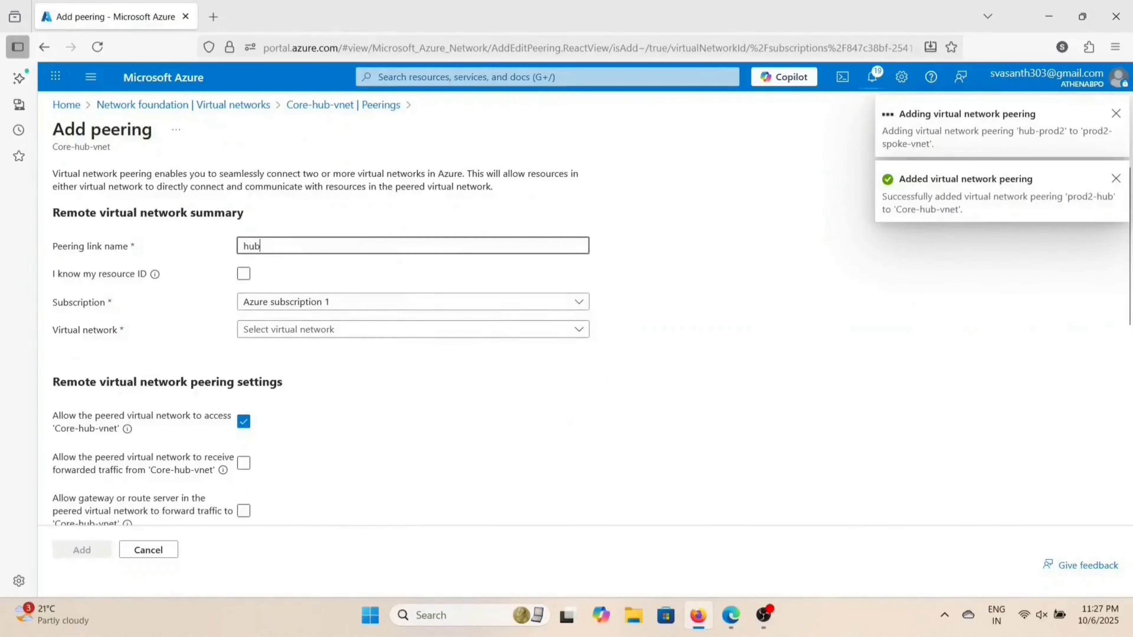
pyautogui.write('-non-prod1')
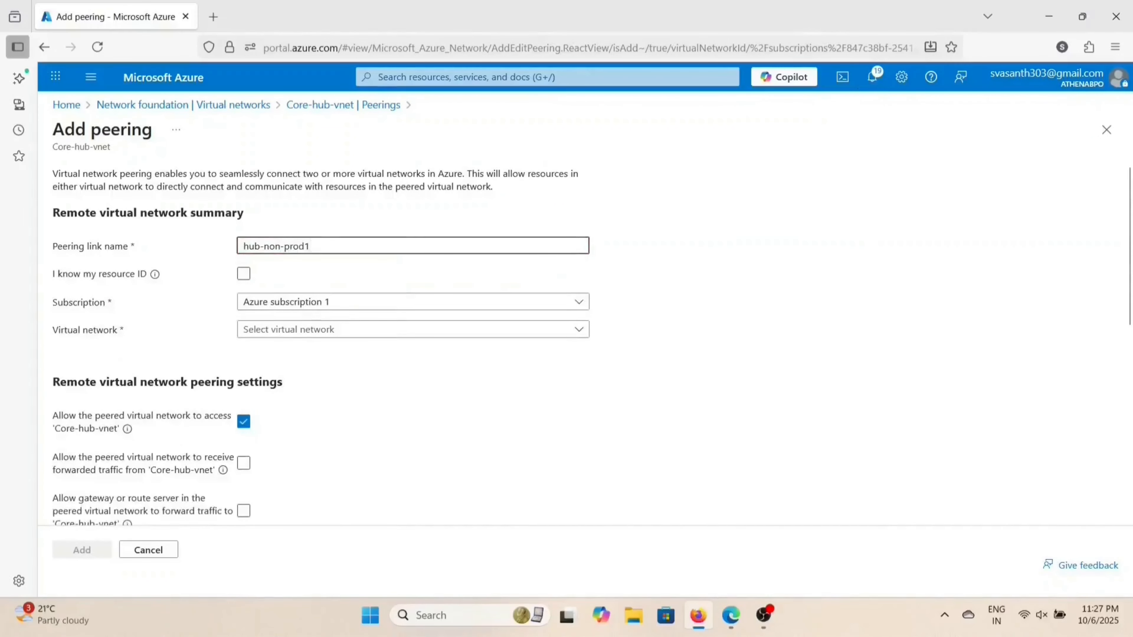
pyautogui.click(291, 330)
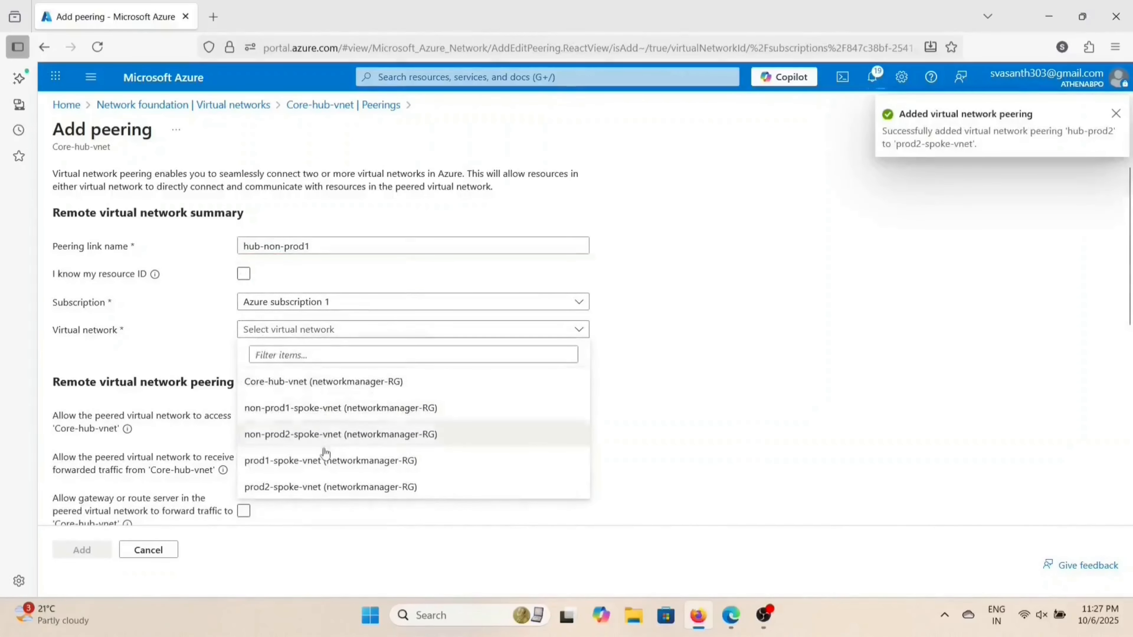
pyautogui.click(324, 407)
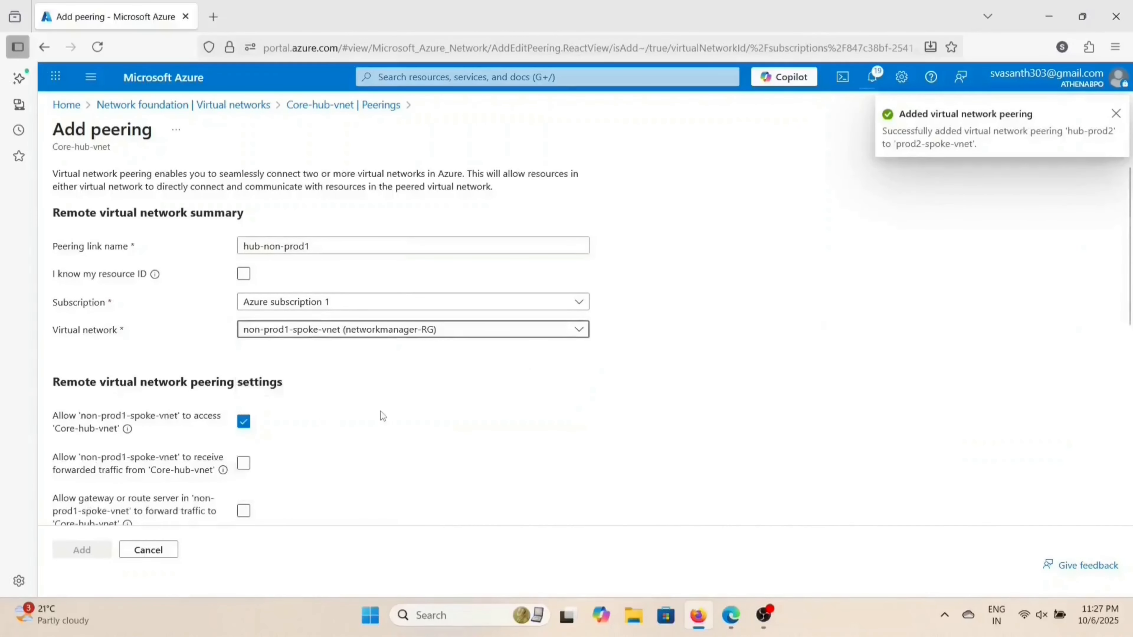
# Step: Allow non-prod1-spoke-vnet and Core-hub-vnet to receive forwarded traffic from each other, leaving the gateway and route server options off
pyautogui.scroll(-3, 381, 411)
pyautogui.scroll(-3, 282, 327)
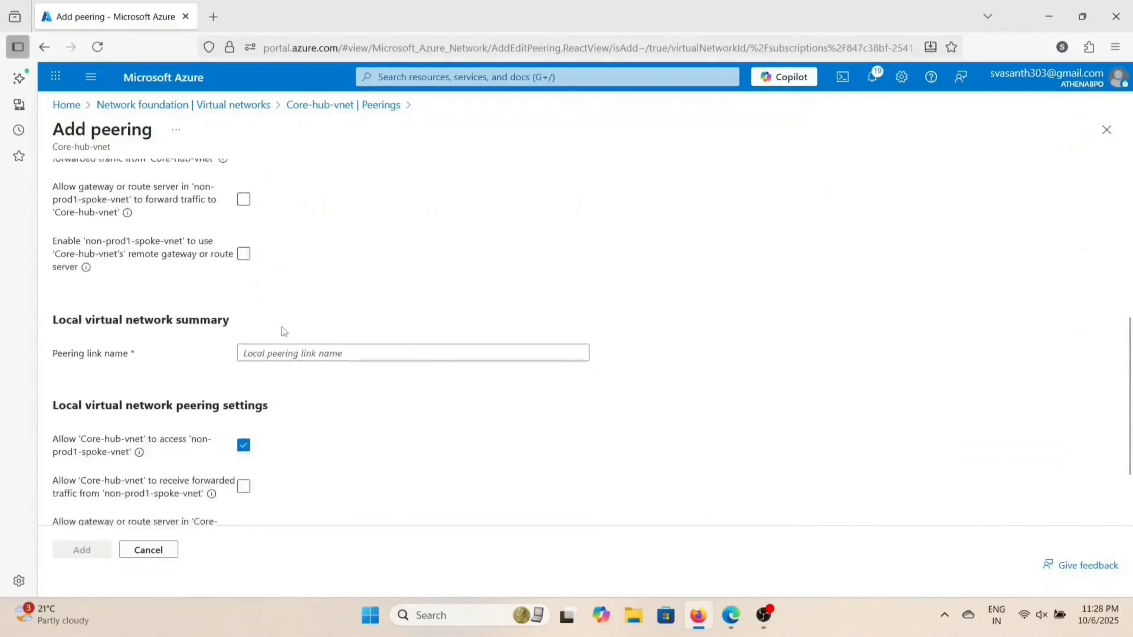
pyautogui.scroll(-2, 281, 327)
pyautogui.click(243, 400)
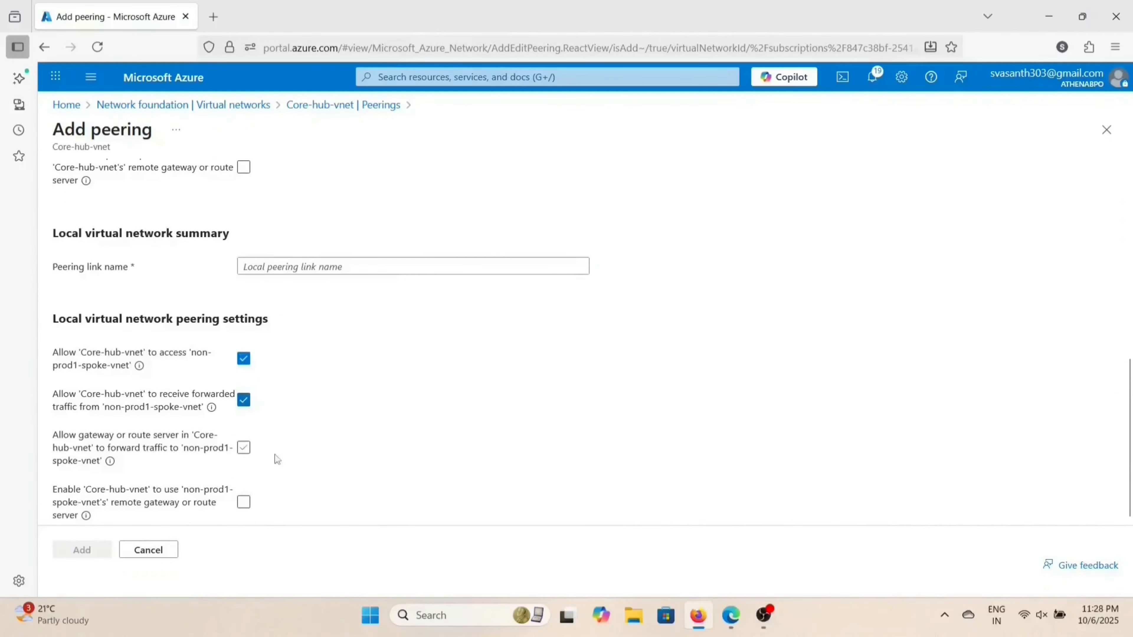
# Step: Name the local peering link non-prod1-hub
pyautogui.scroll(3, 276, 460)
pyautogui.click(295, 402)
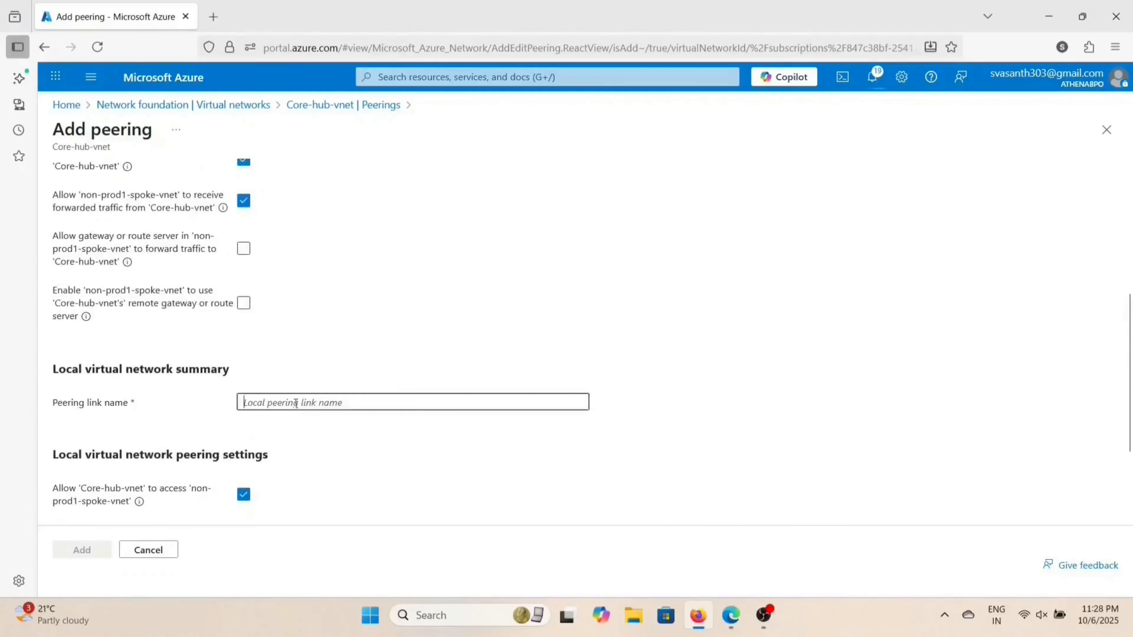
pyautogui.write('p')
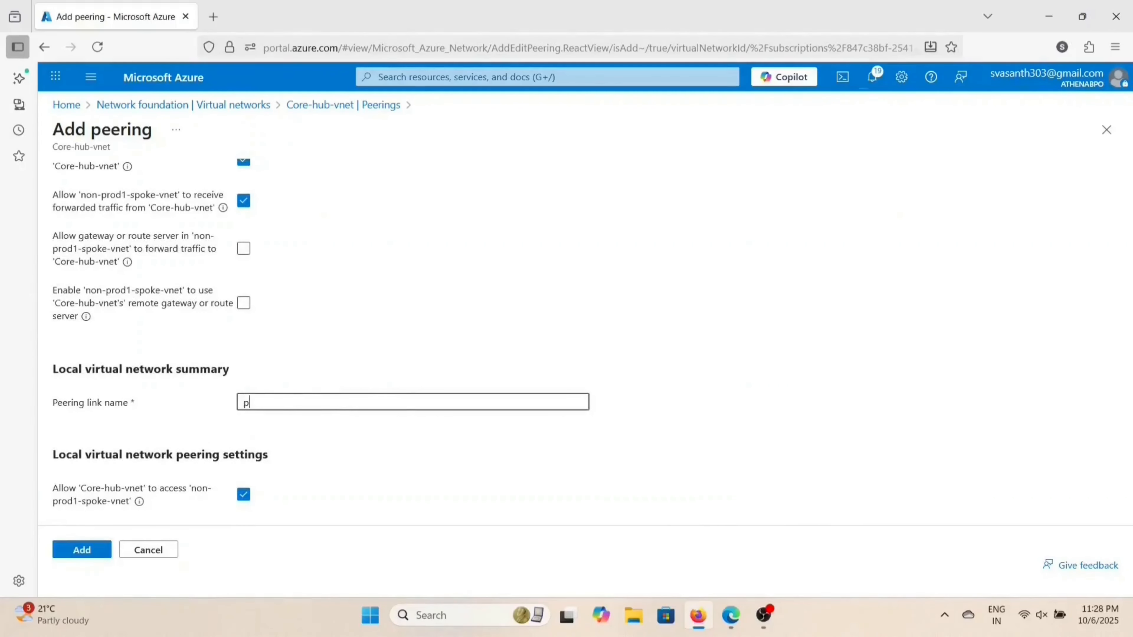
pyautogui.press('BackSpace')
pyautogui.write('pro')
pyautogui.press('BackSpace')
pyautogui.press('BackSpace')
pyautogui.press('BackSpace')
pyautogui.write('non-pro')
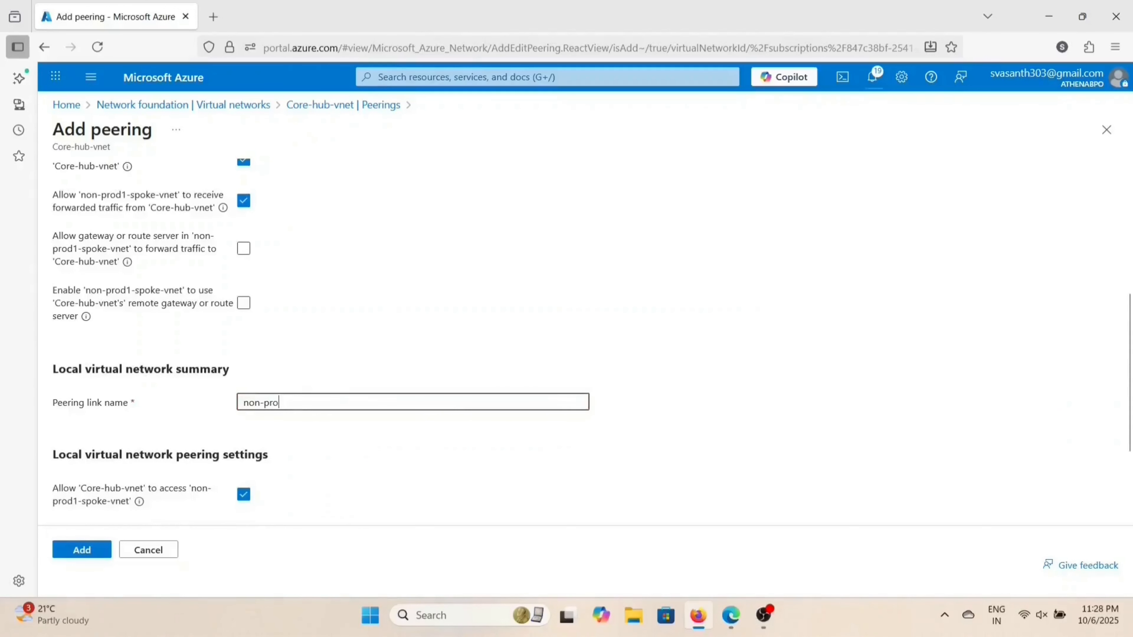
pyautogui.write('d1-hub')
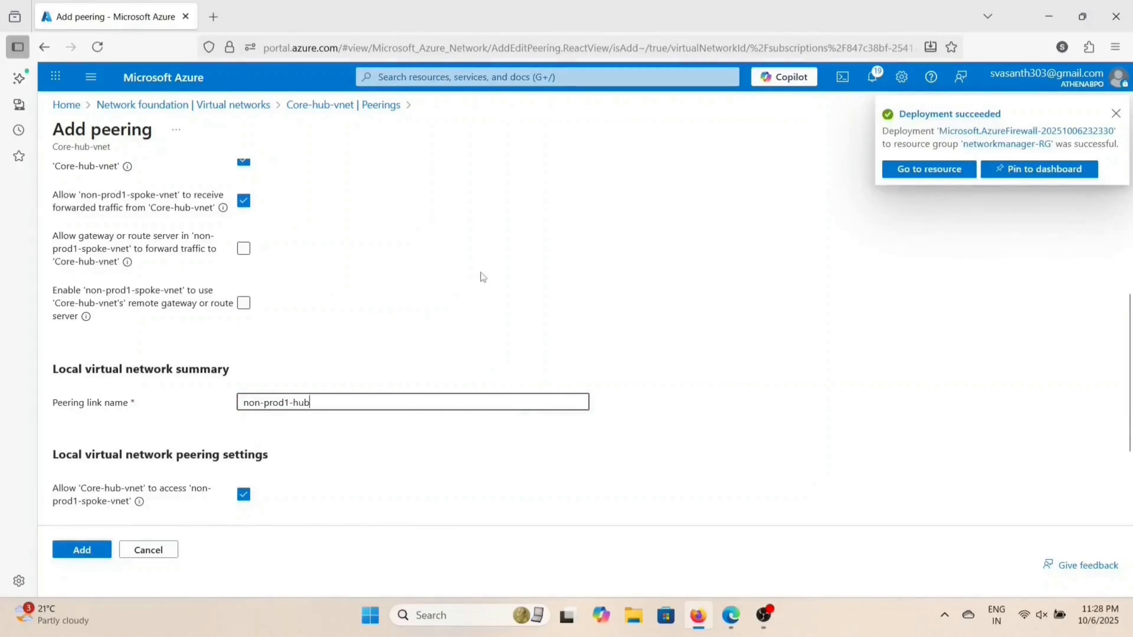
# Step: Check the remote and local settings, add the peering between Core-hub-vnet and non-prod1-spoke-vnet, and return to the hub's peerings list
pyautogui.scroll(-2, 484, 276)
pyautogui.scroll(10, 483, 277)
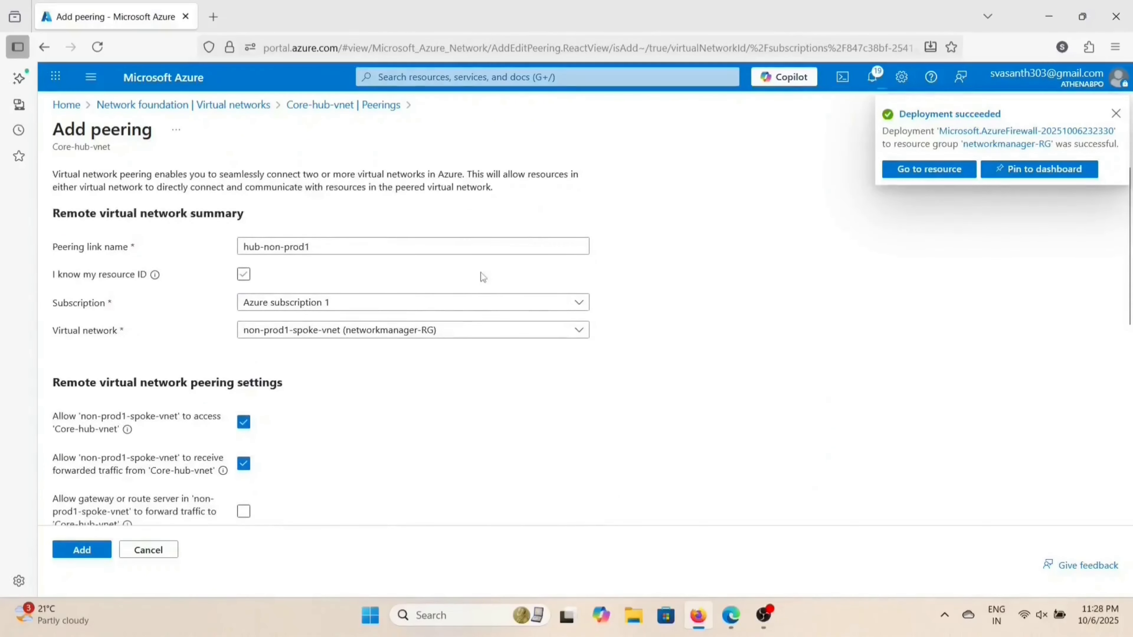
pyautogui.scroll(-9, 461, 430)
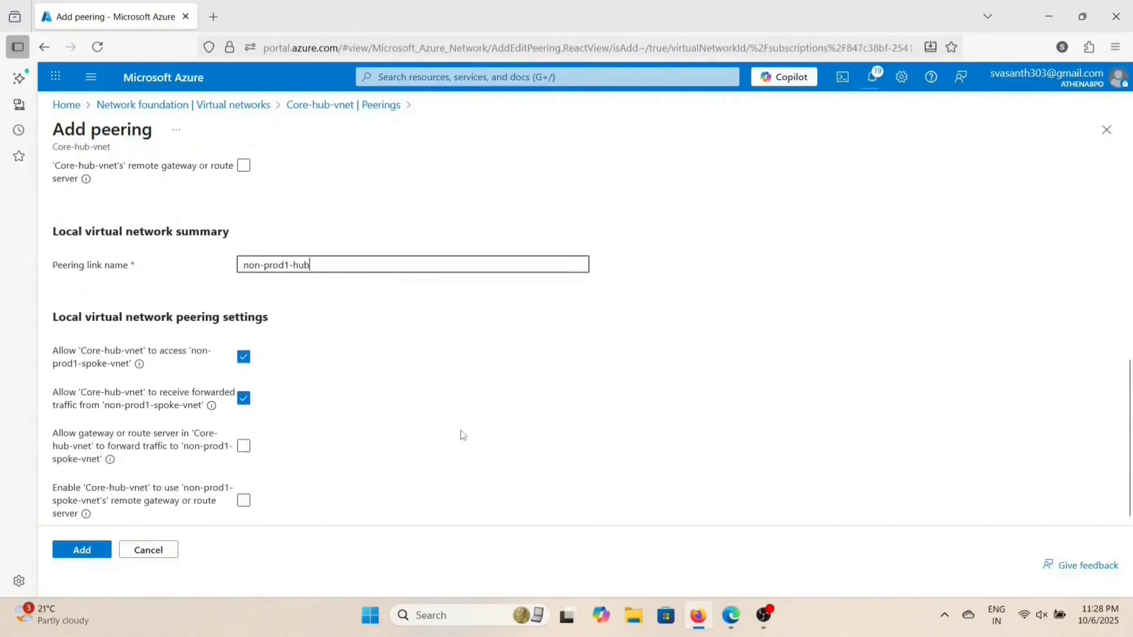
pyautogui.click(85, 550)
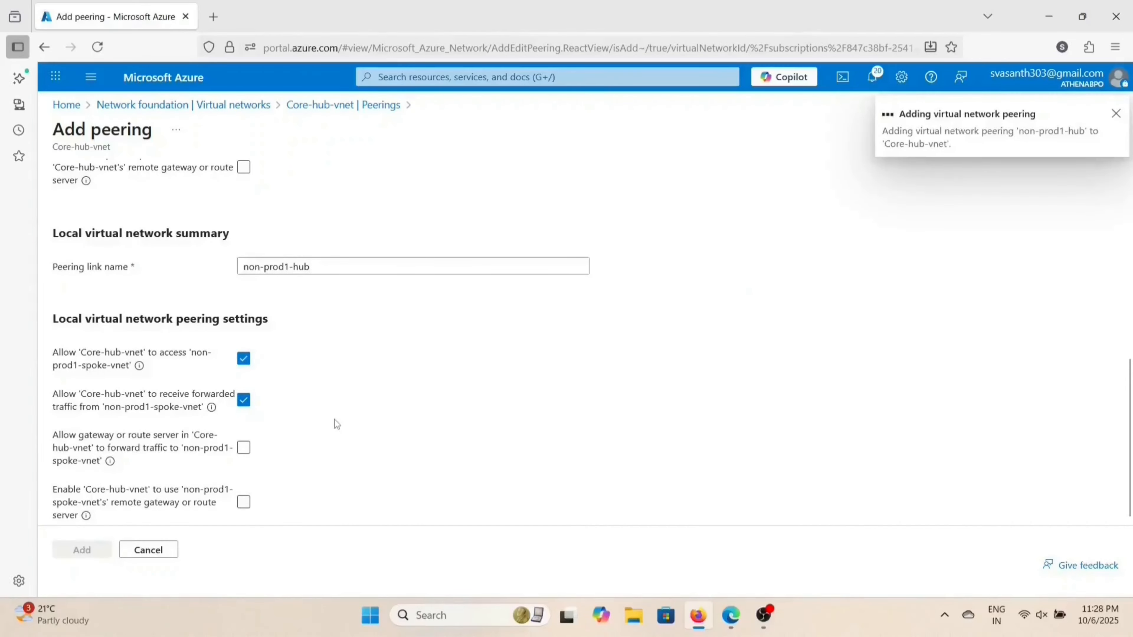
pyautogui.scroll(6, 348, 393)
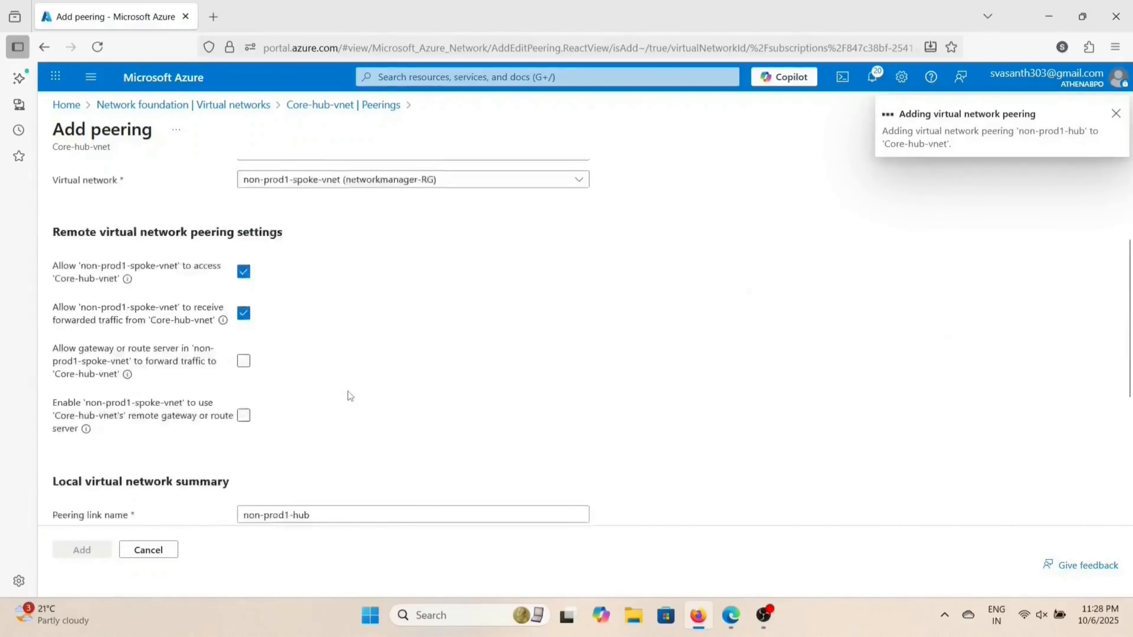
pyautogui.click(321, 104)
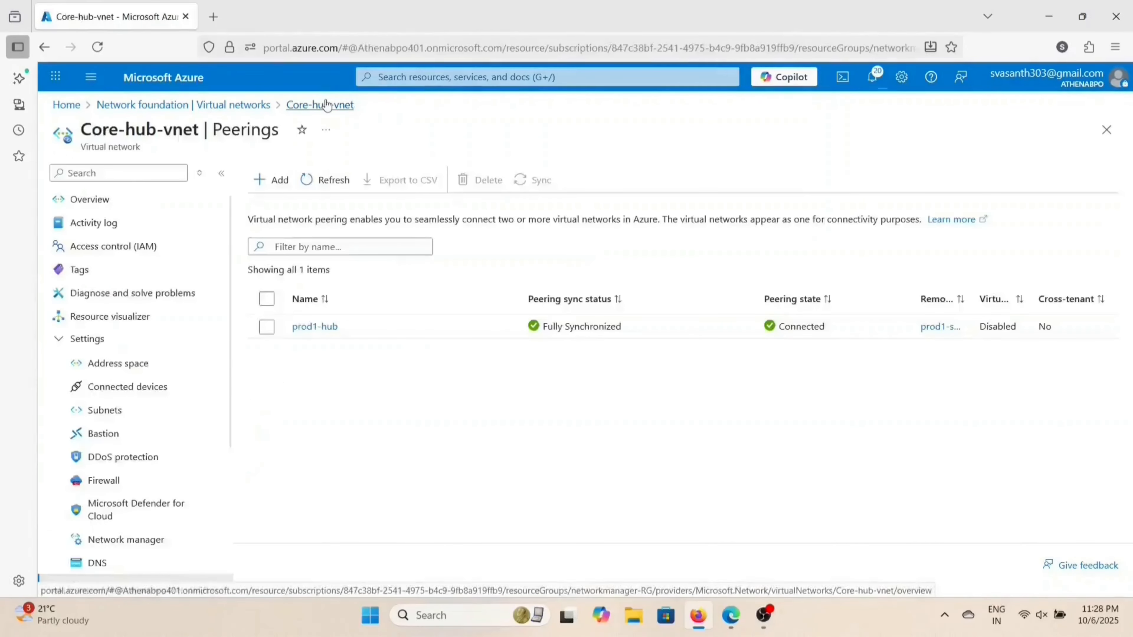
# Step: Start a further peering on Core-hub-vnet with remote link name hub-non-prod2 and non-prod2-spoke-vnet as the remote virtual network
pyautogui.click(276, 183)
pyautogui.click(305, 245)
pyautogui.write('hub-')
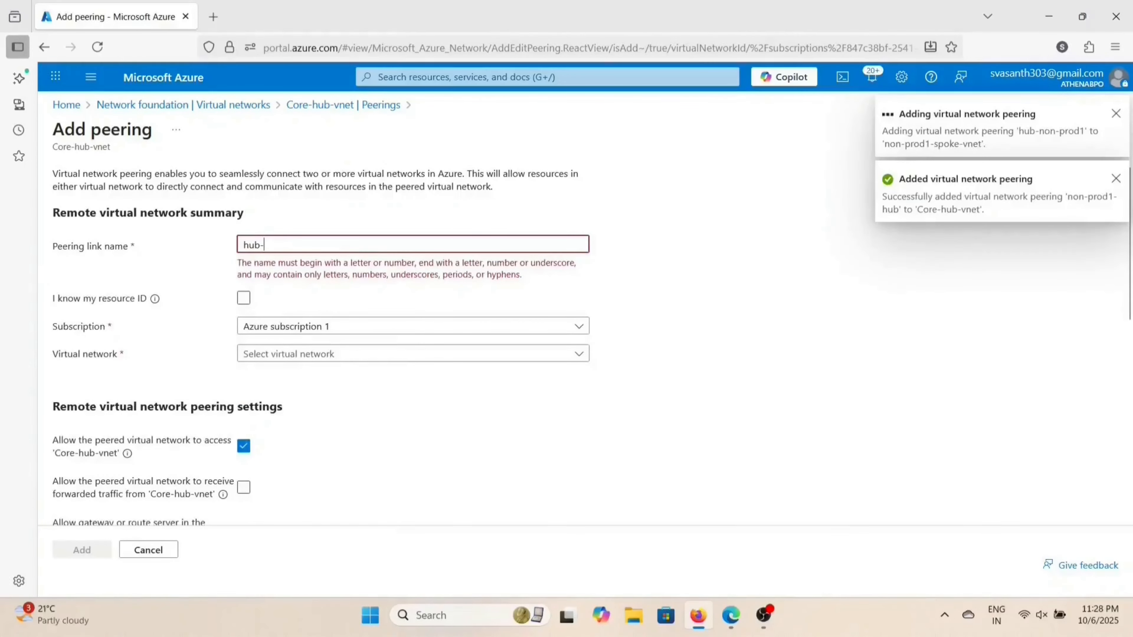
pyautogui.write('non-')
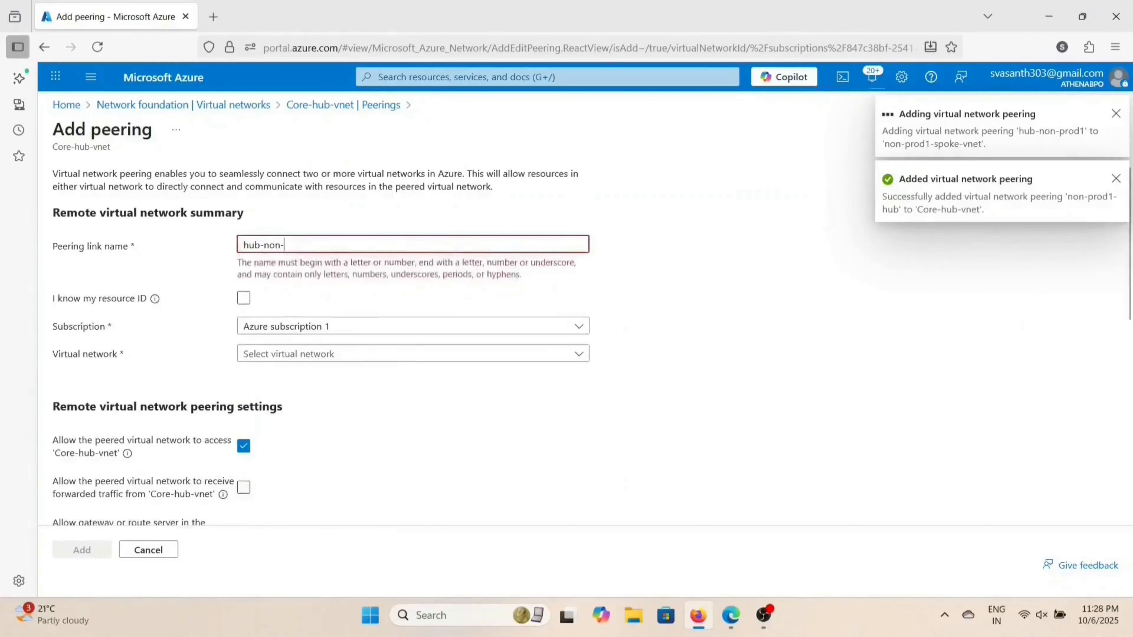
pyautogui.write('prod2')
pyautogui.click(348, 329)
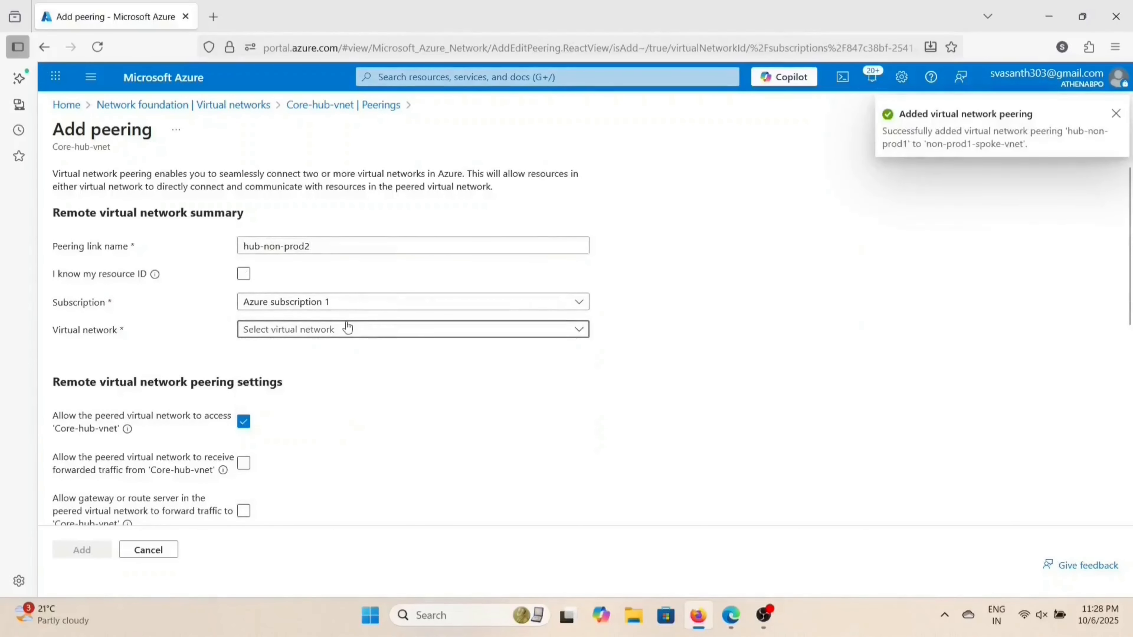
pyautogui.click(347, 329)
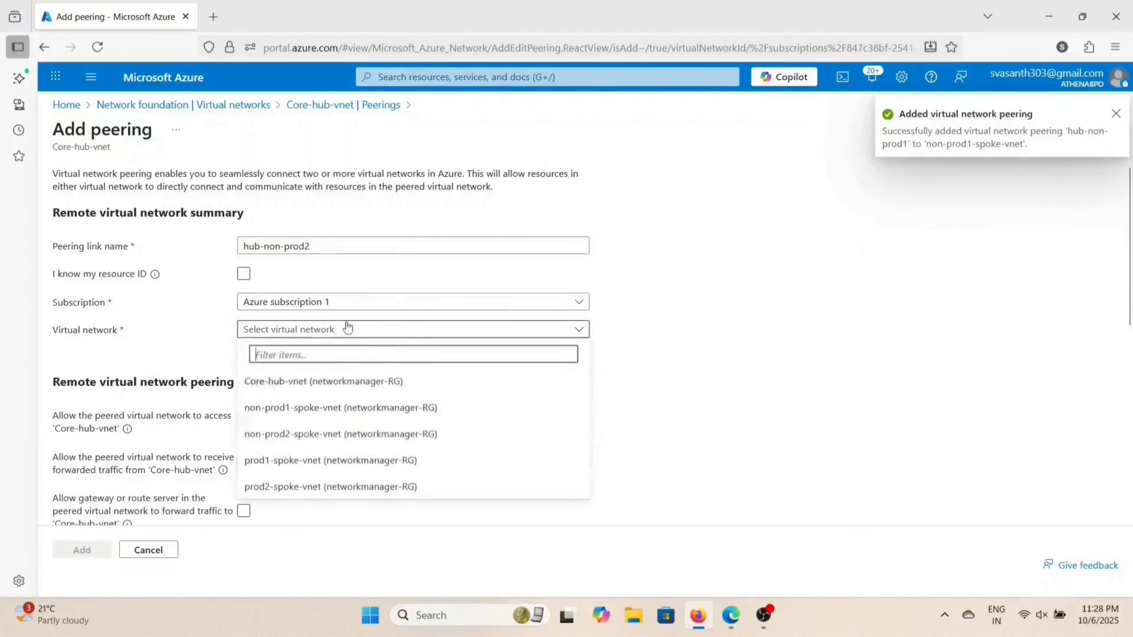
pyautogui.click(310, 438)
# Step: Allow non-prod2-spoke-vnet and Core-hub-vnet to receive forwarded traffic from each other, leaving the gateway and route server options off
pyautogui.scroll(-4, 383, 422)
pyautogui.click(244, 298)
pyautogui.scroll(-5, 281, 331)
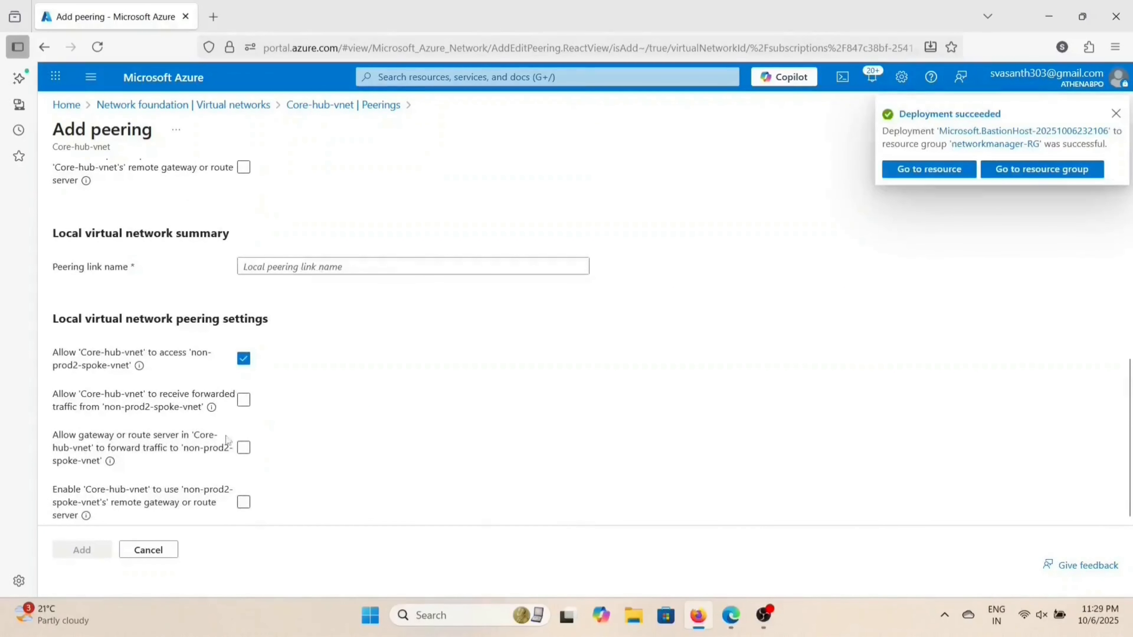
pyautogui.click(244, 398)
# Step: Name the local peering link non-prod2-hub
pyautogui.click(332, 268)
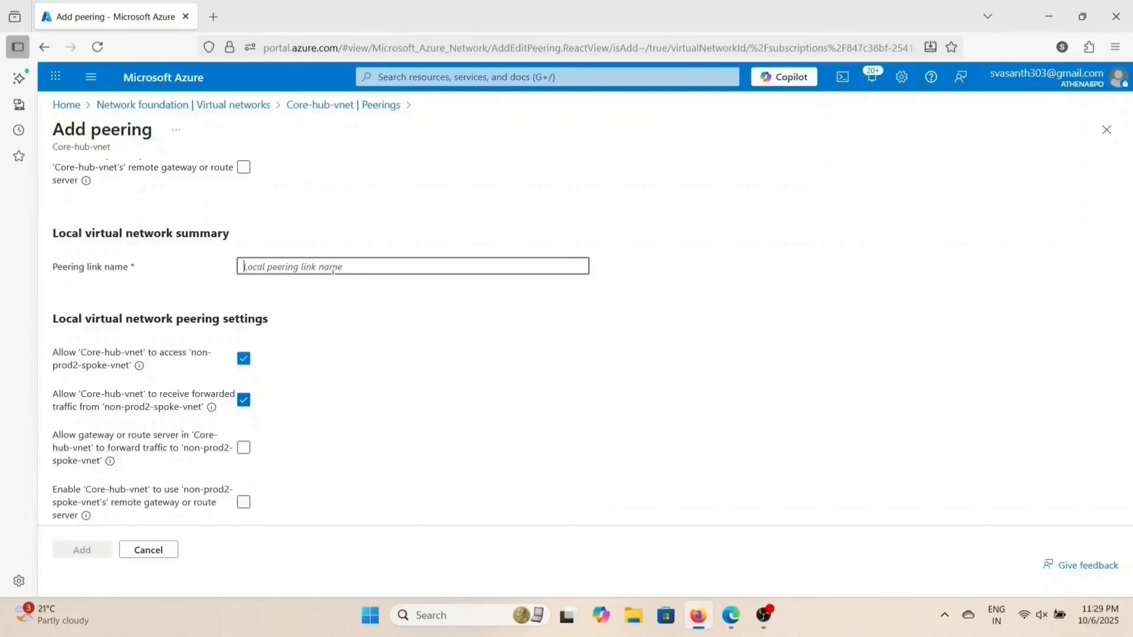
pyautogui.write('non-pr')
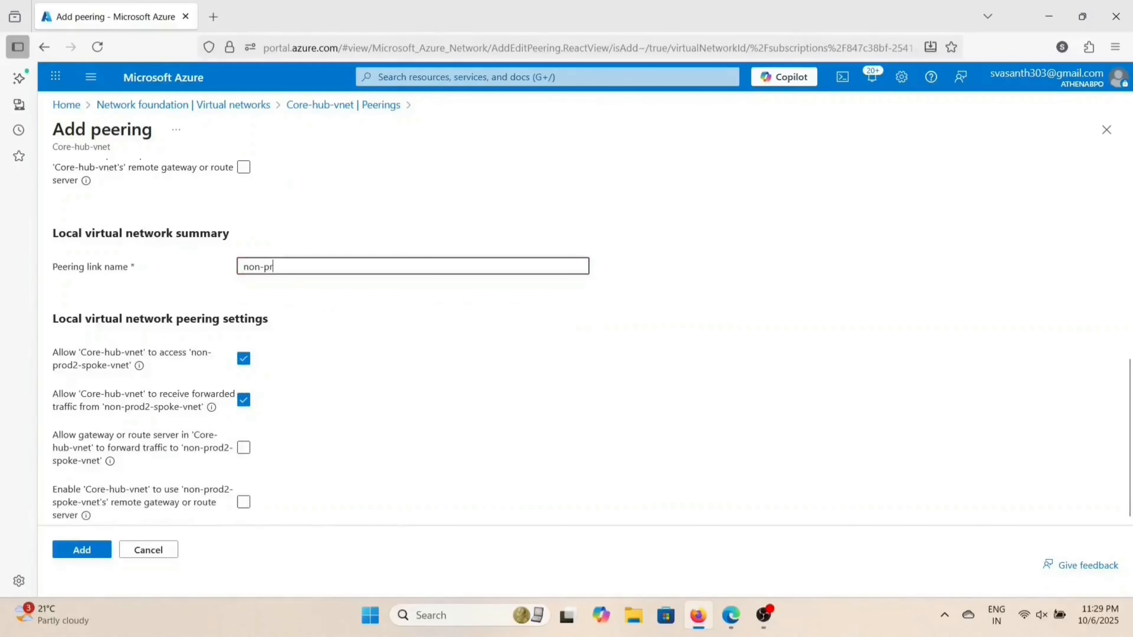
pyautogui.write('od-')
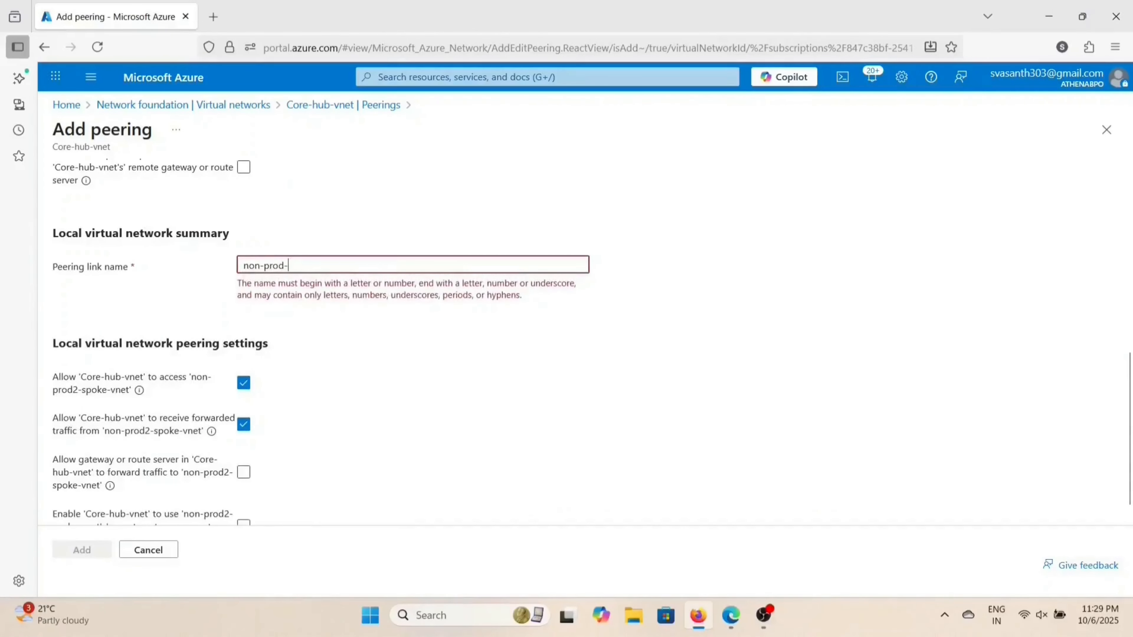
pyautogui.press('BackSpace')
pyautogui.write('2-hub')
pyautogui.click(492, 352)
# Step: Check the remote and local settings, and add the peering between Core-hub-vnet and non-prod2-spoke-vnet
pyautogui.scroll(10, 493, 352)
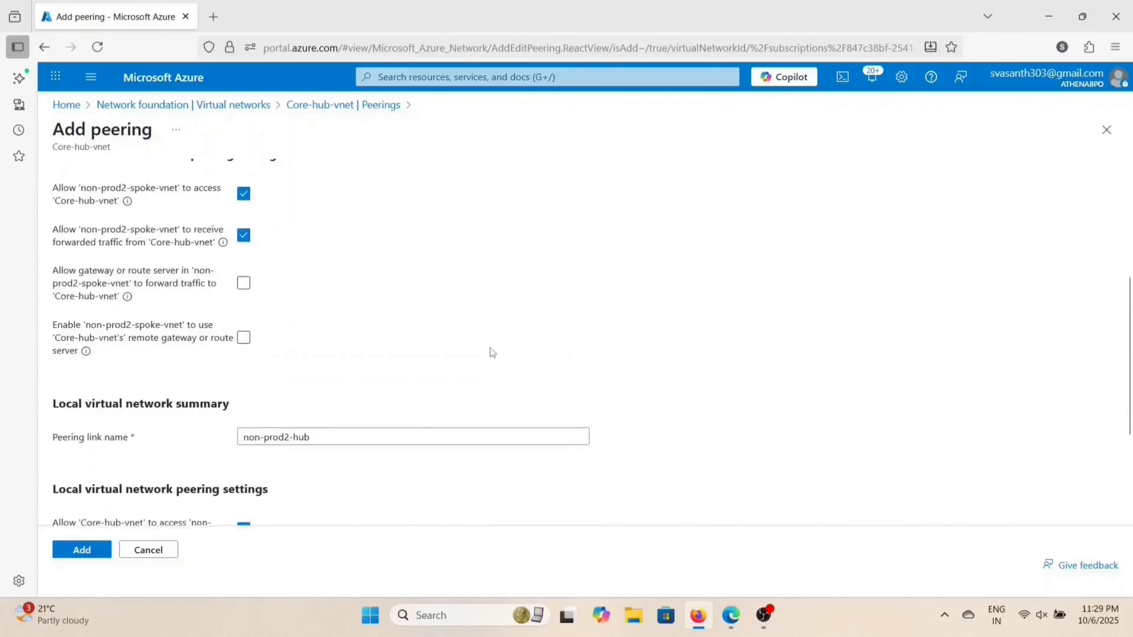
pyautogui.scroll(-8, 492, 353)
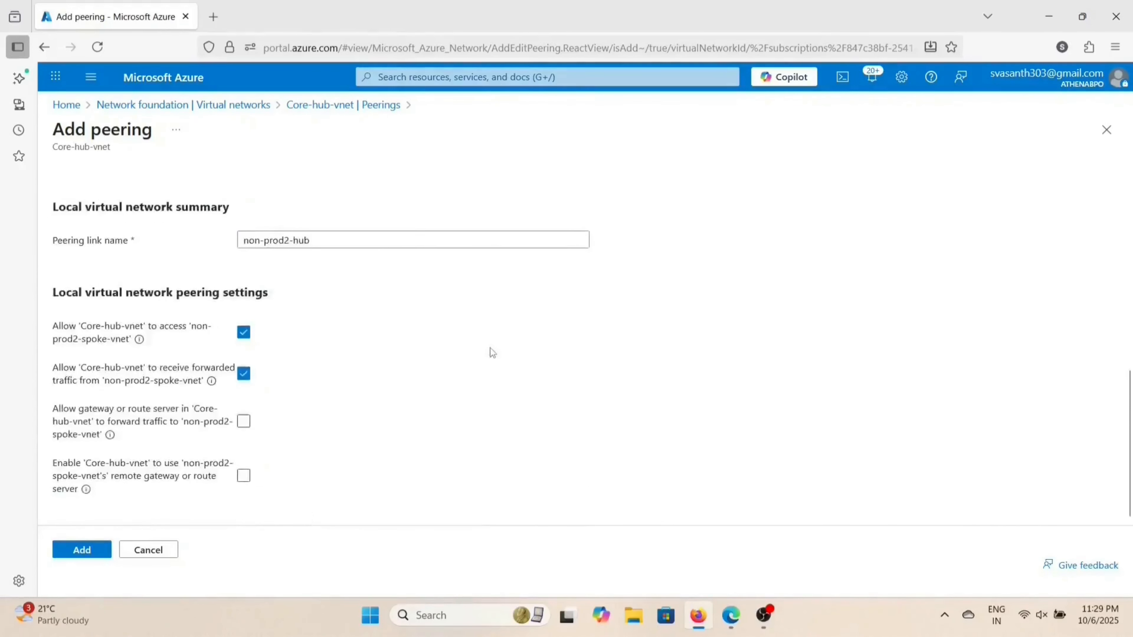
pyautogui.click(82, 550)
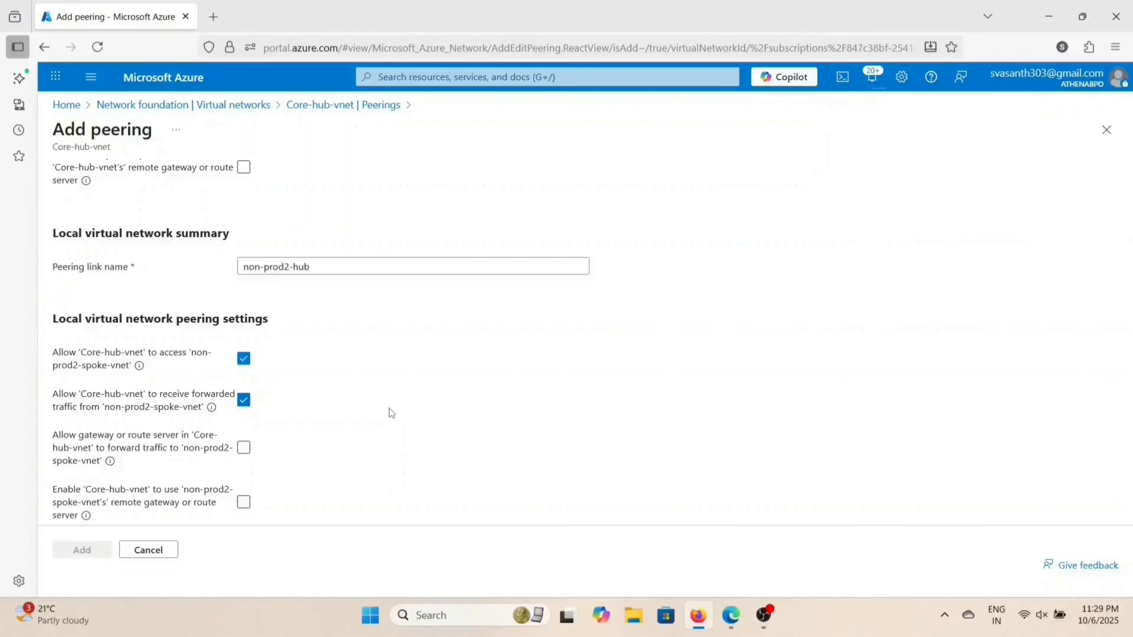
pyautogui.click(467, 77)
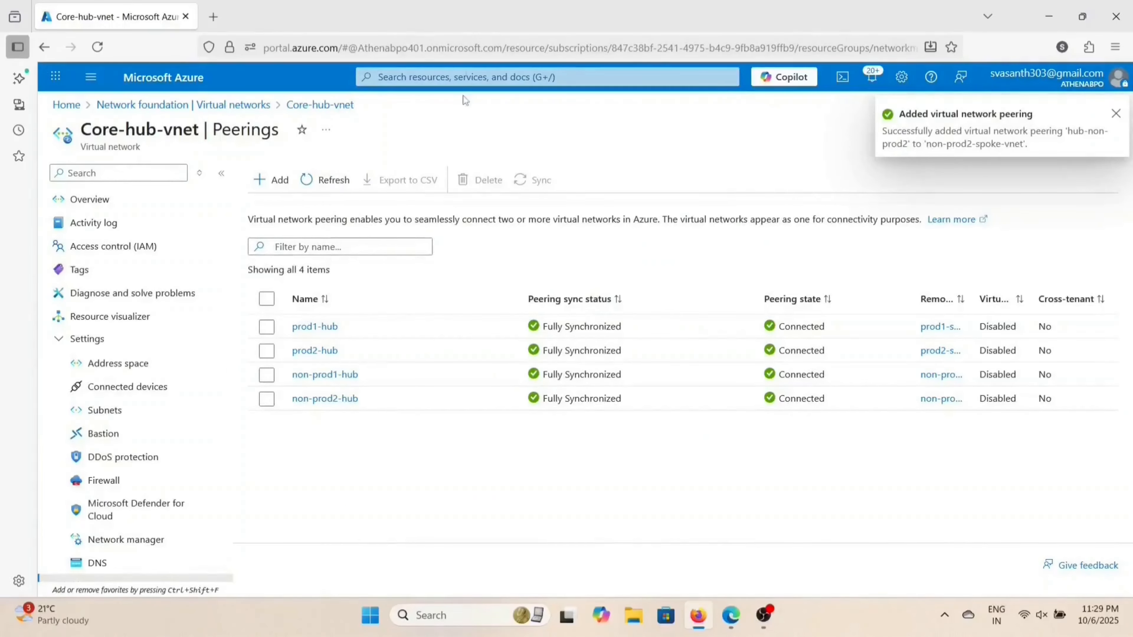
pyautogui.click(467, 77)
pyautogui.write('r')
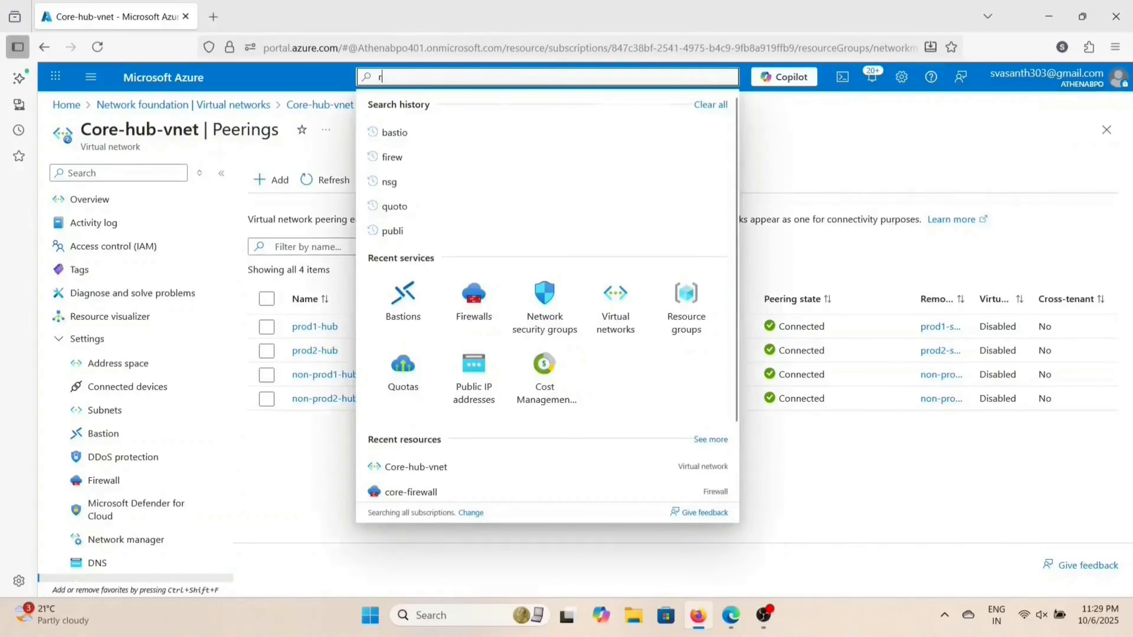
pyautogui.write('o')
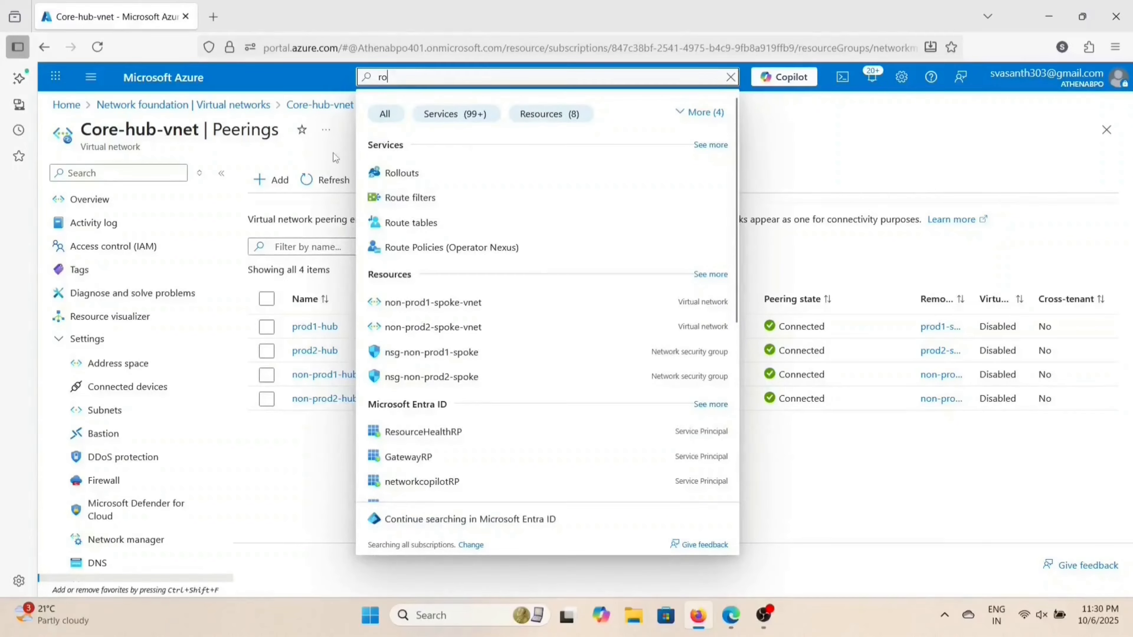
pyautogui.press('BackSpace')
pyautogui.press('BackSpace')
pyautogui.write('gatew')
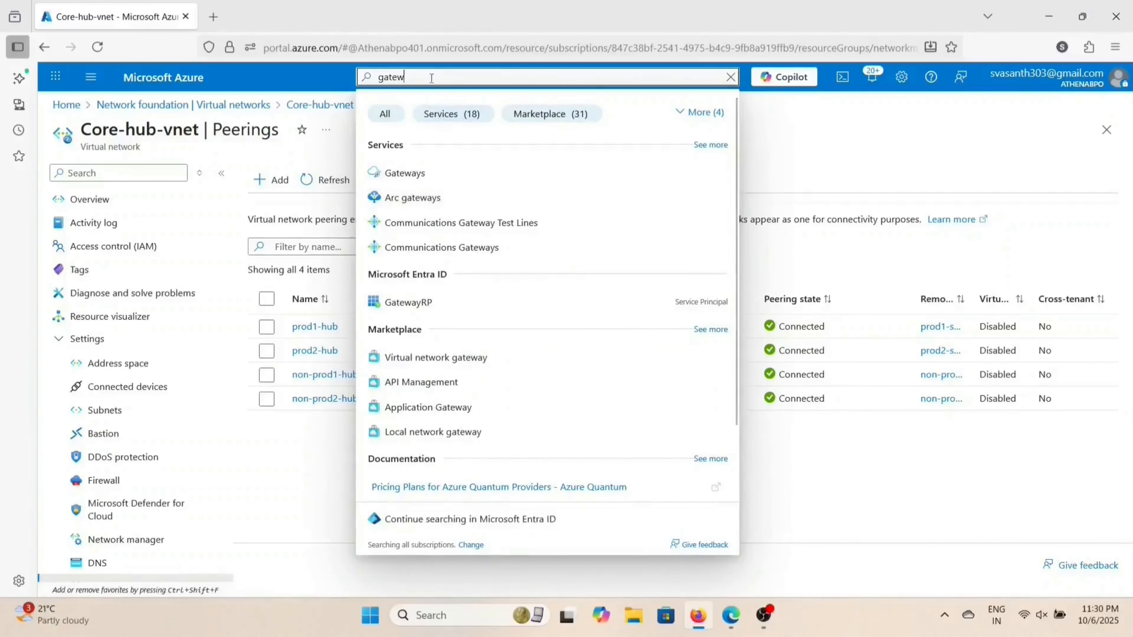
pyautogui.press('BackSpace')
pyautogui.press('BackSpace')
pyautogui.press('BackSpace')
pyautogui.press('BackSpace')
pyautogui.press('BackSpace')
# Step: Search the portal for "network gat", open the virtual network gateways service and show its VPN gateways list
pyautogui.write('network ')
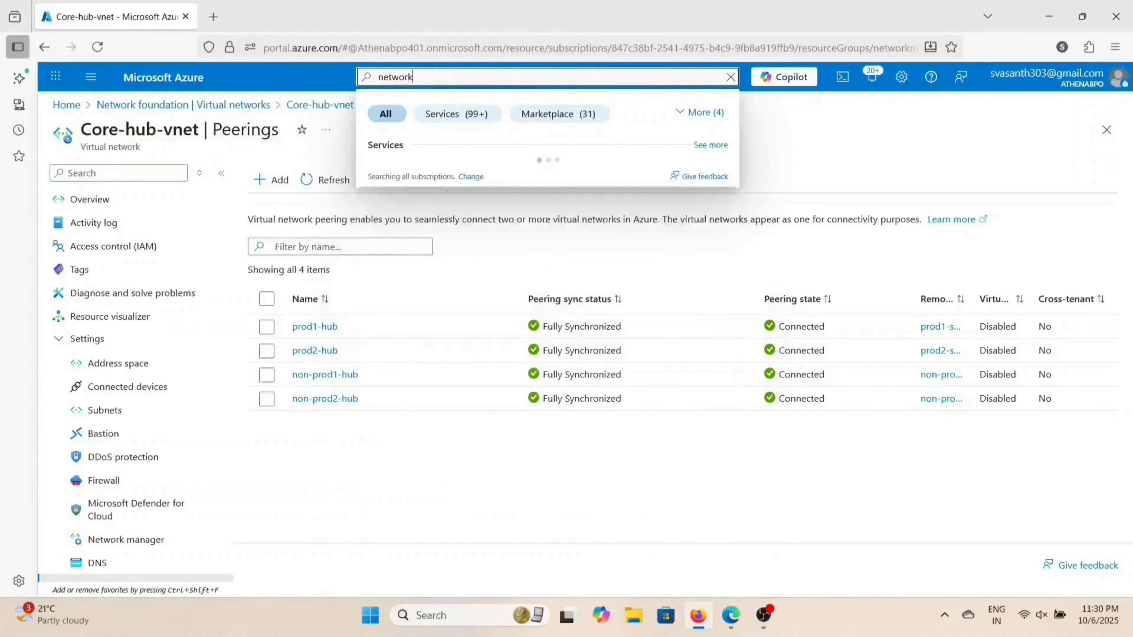
pyautogui.write('gat')
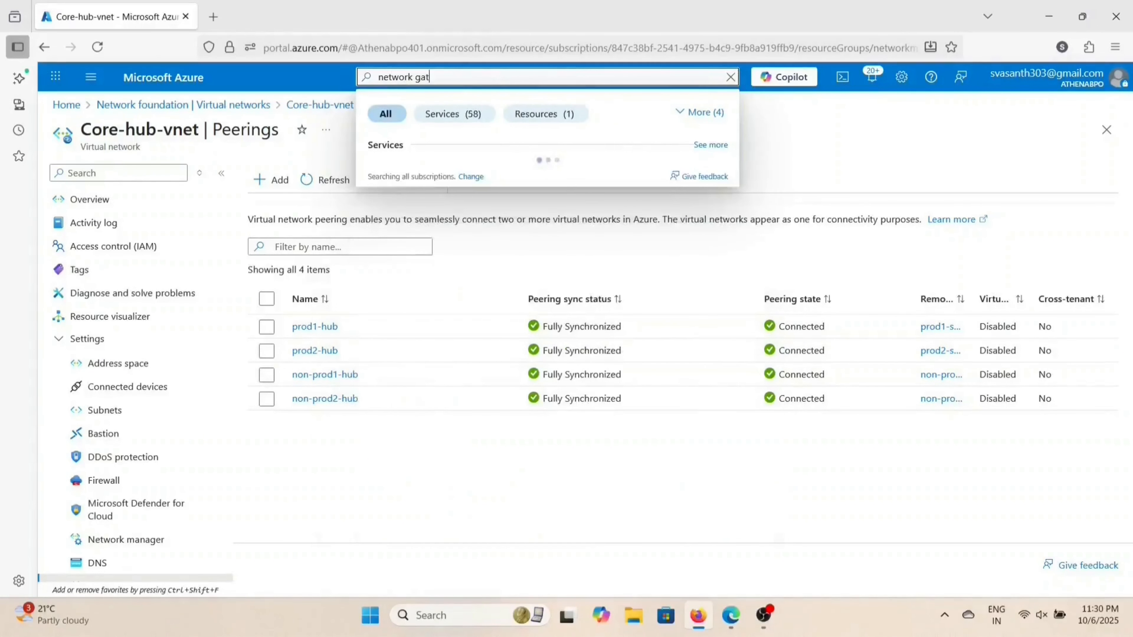
pyautogui.click(436, 198)
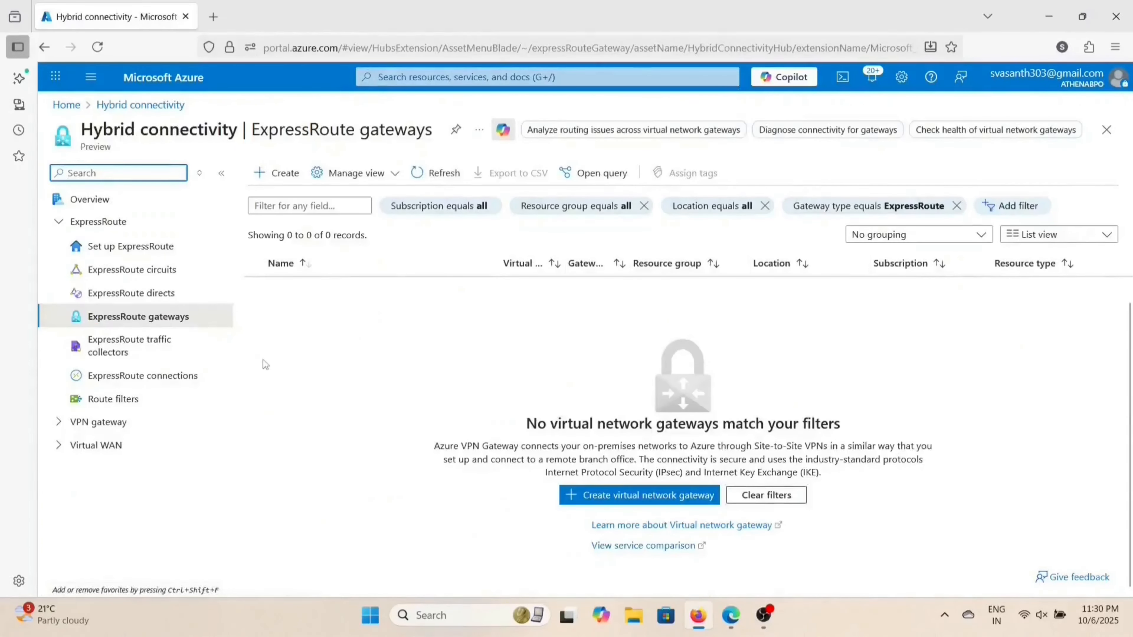
pyautogui.click(130, 420)
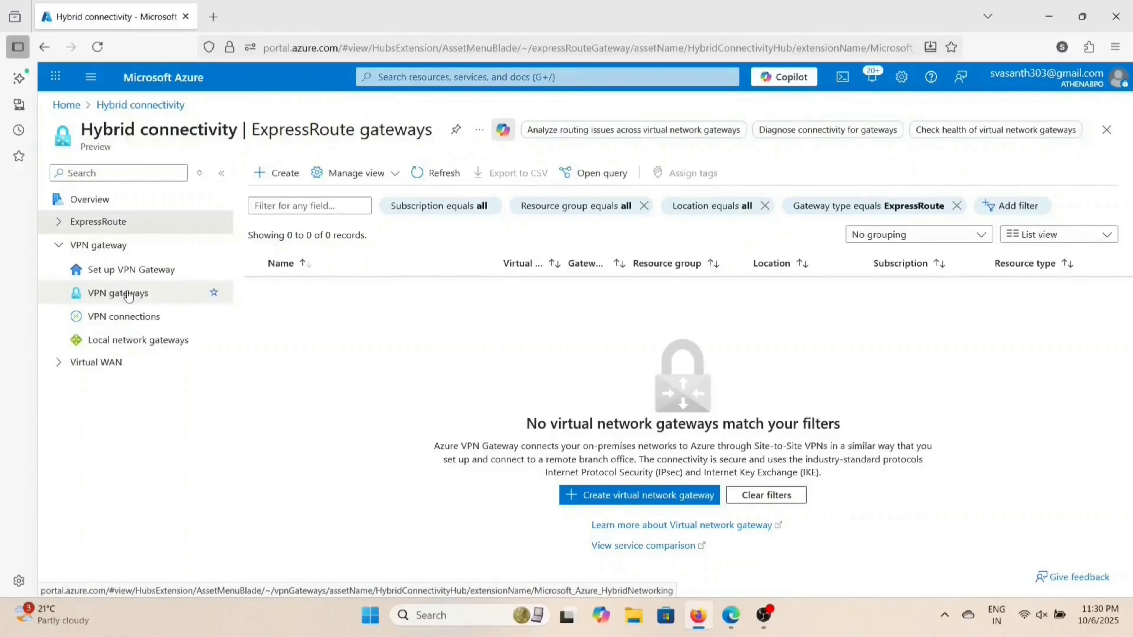
pyautogui.click(129, 295)
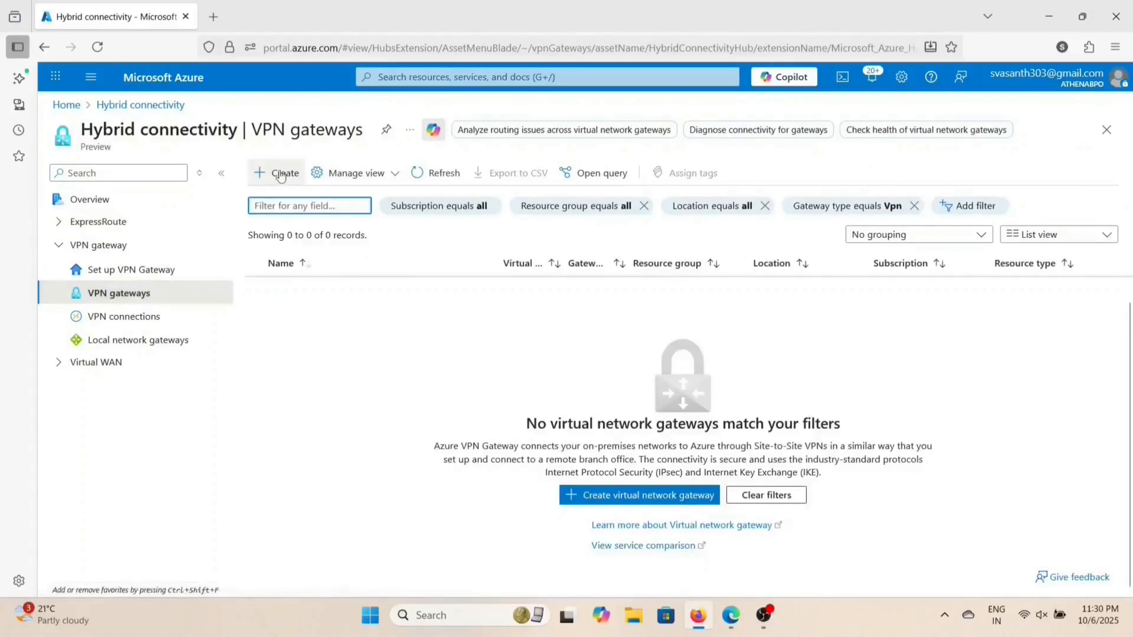
# Step: Start creating a virtual network gateway named core-vpngw
pyautogui.click(280, 174)
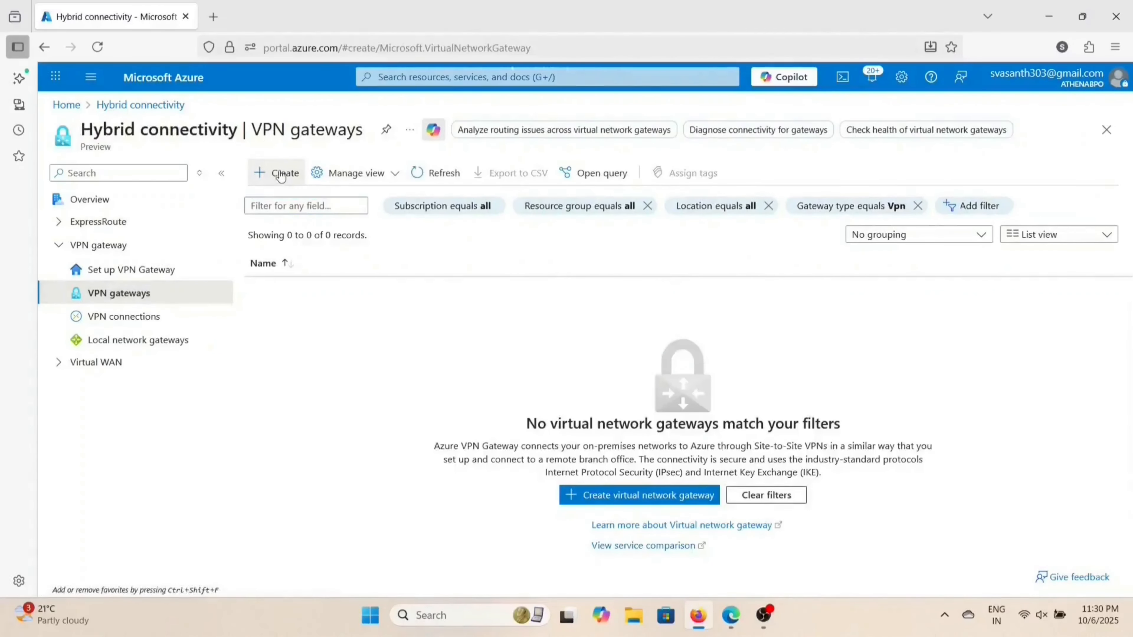
pyautogui.click(312, 270)
pyautogui.write('core-')
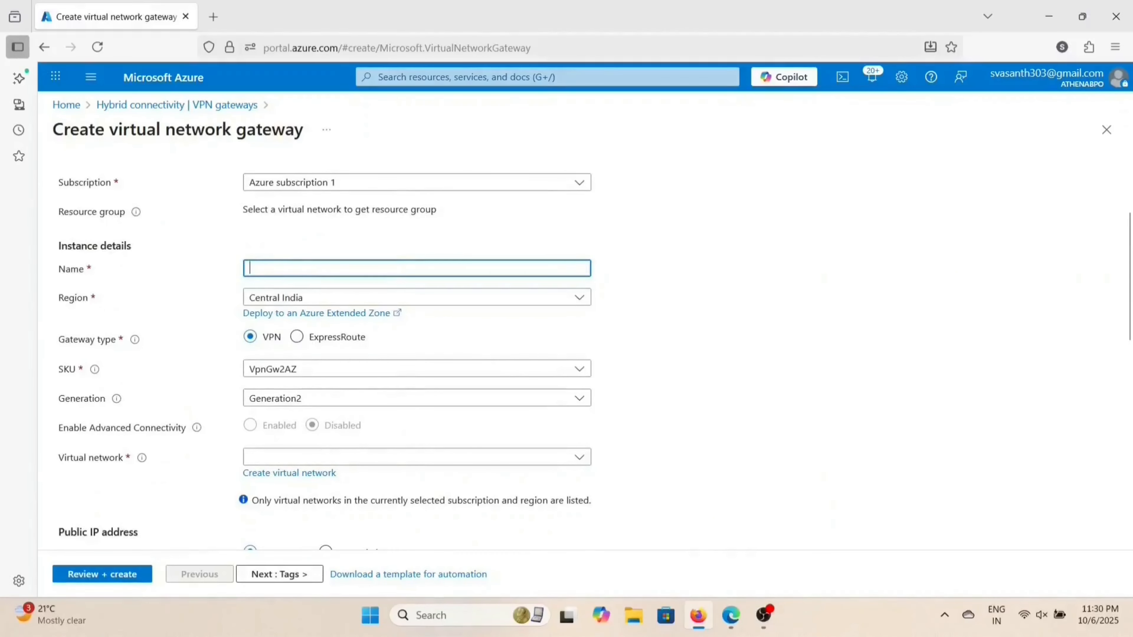
pyautogui.write('vpngw')
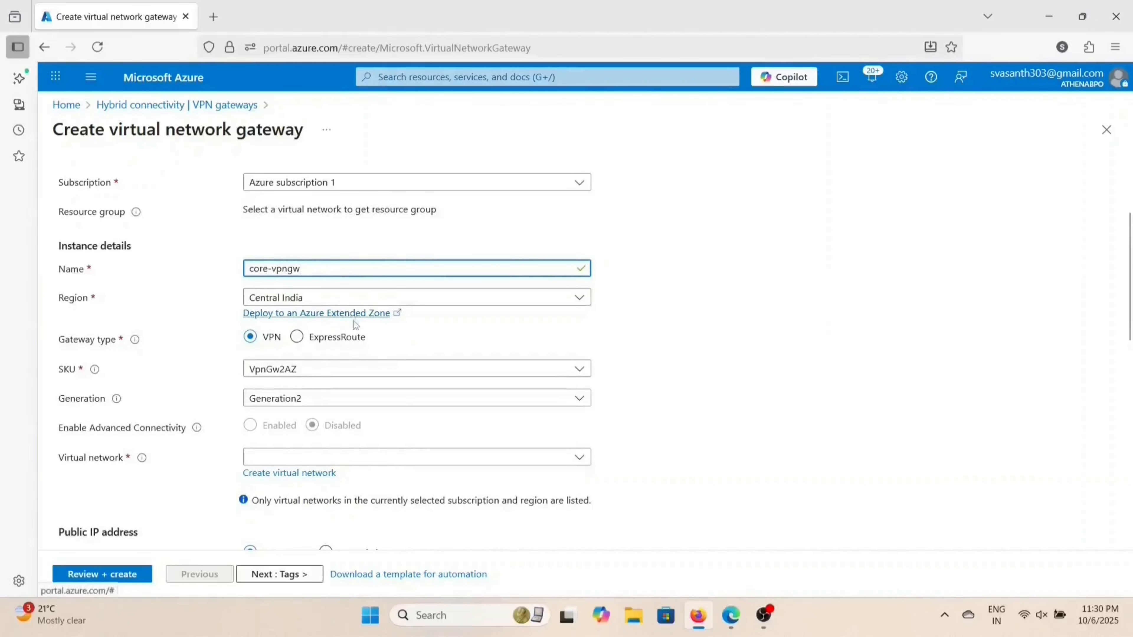
# Step: Keep the VPN type, VpnGw2AZ SKU and Generation2, and select Core-hub-vnet as the gateway's virtual network
pyautogui.scroll(-1, 372, 356)
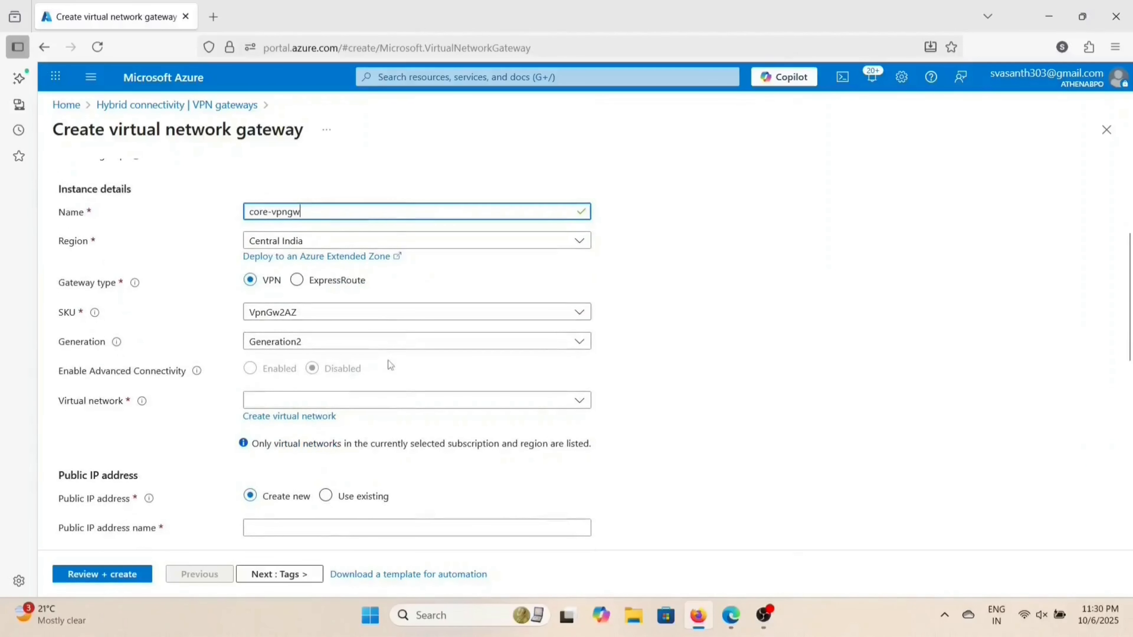
pyautogui.scroll(-1, 388, 363)
pyautogui.scroll(-1, 388, 360)
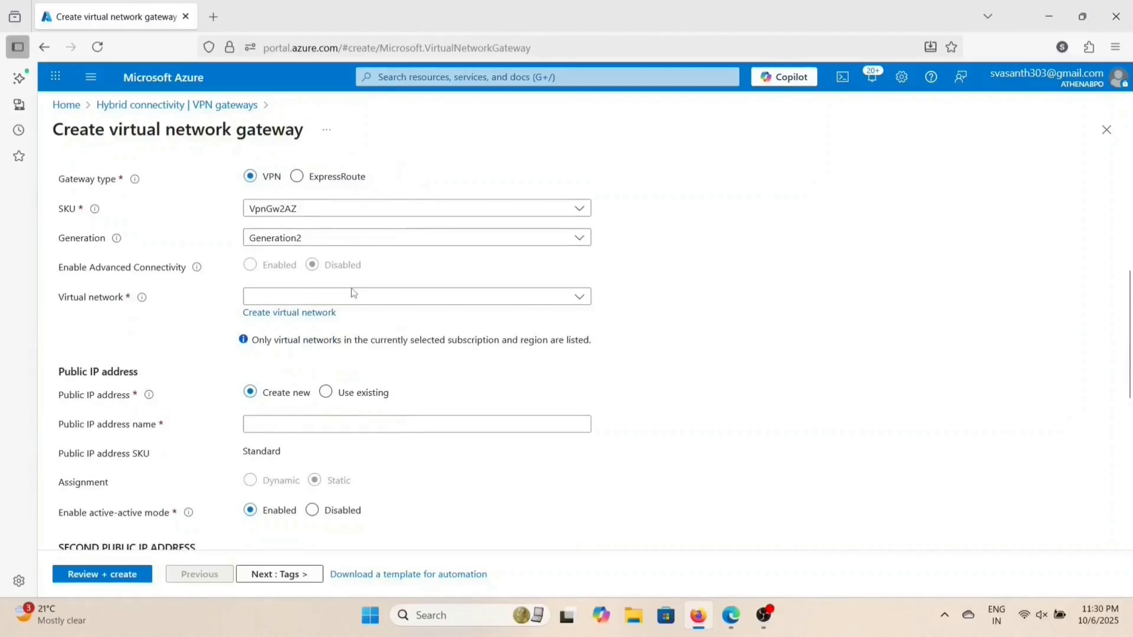
pyautogui.click(355, 298)
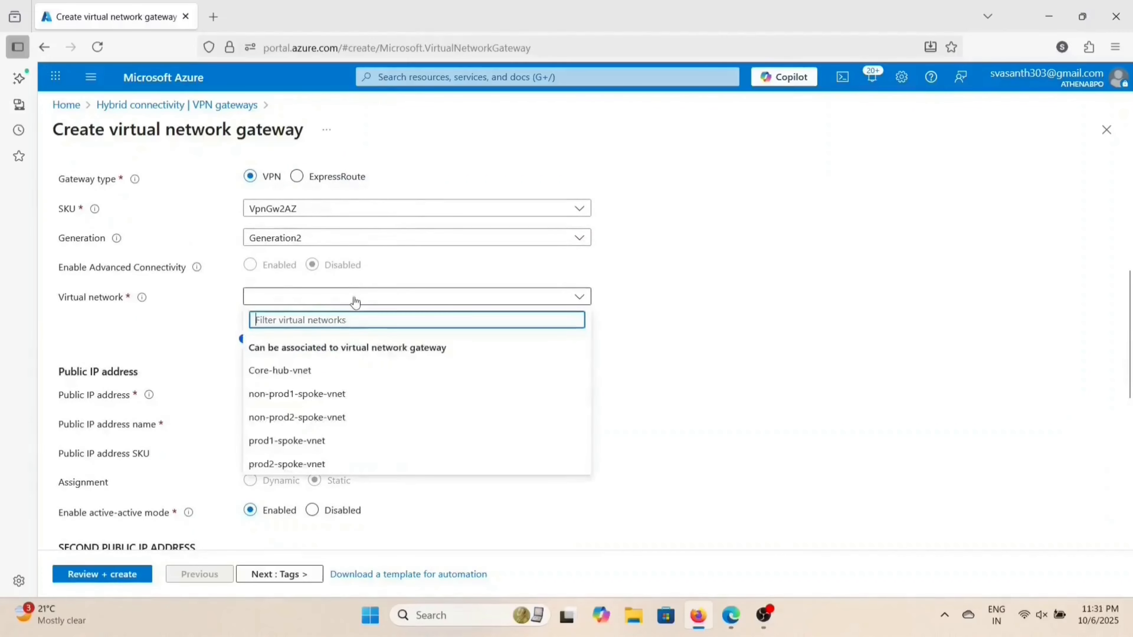
pyautogui.click(280, 377)
# Step: Create a new first public IP address for the gateway named core-vpngw-pip-pri
pyautogui.scroll(-2, 322, 384)
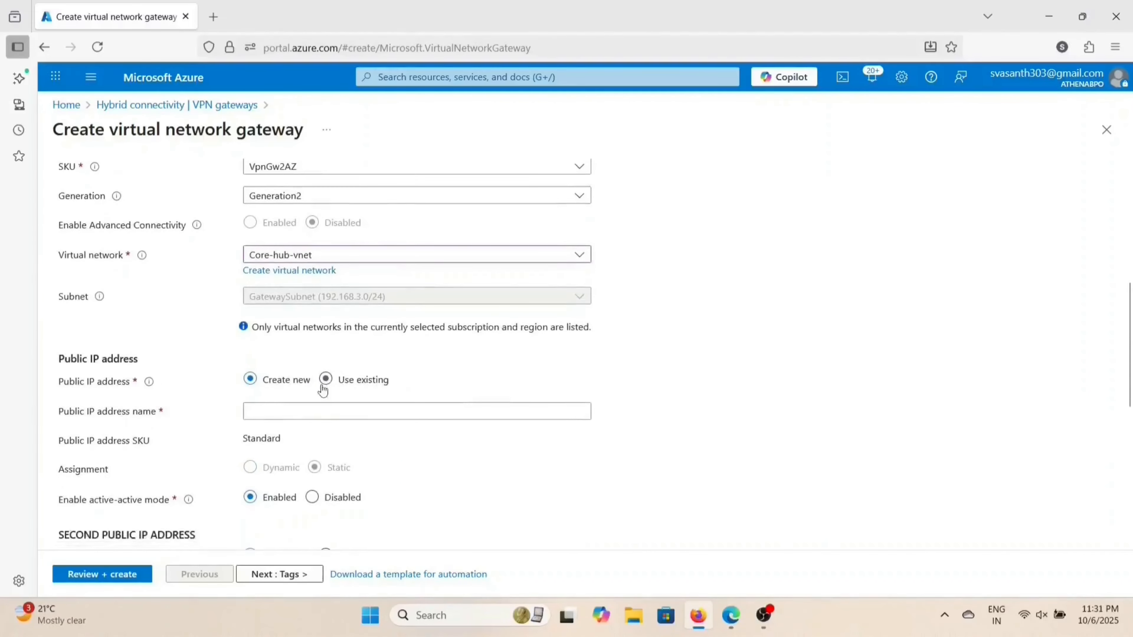
pyautogui.click(285, 356)
pyautogui.click(285, 356)
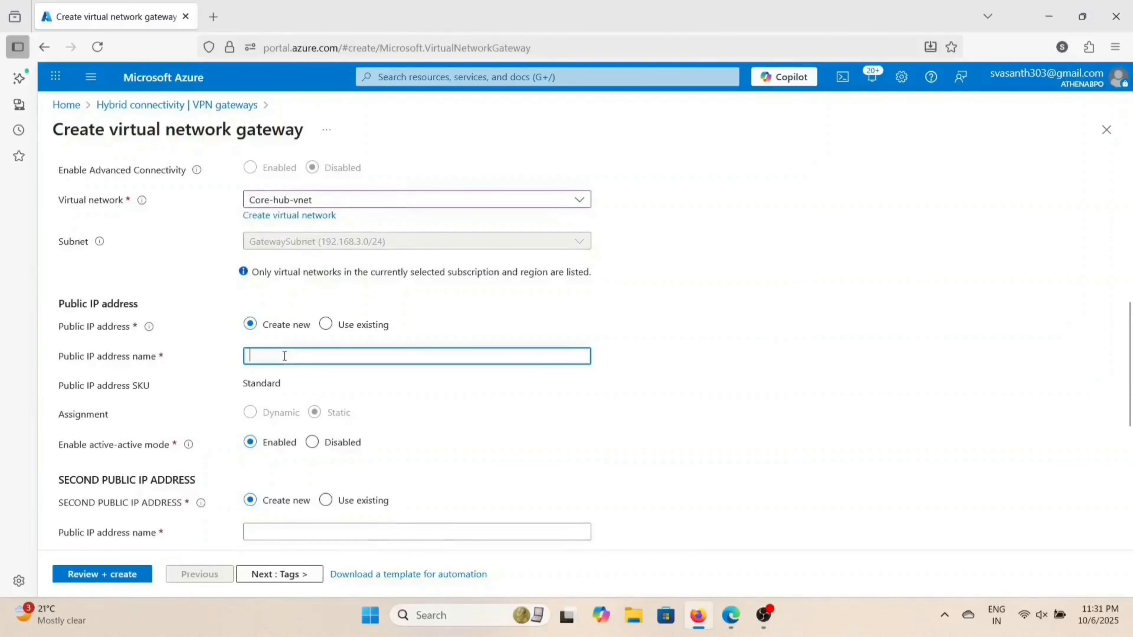
pyautogui.write('core-vpngw-pip-')
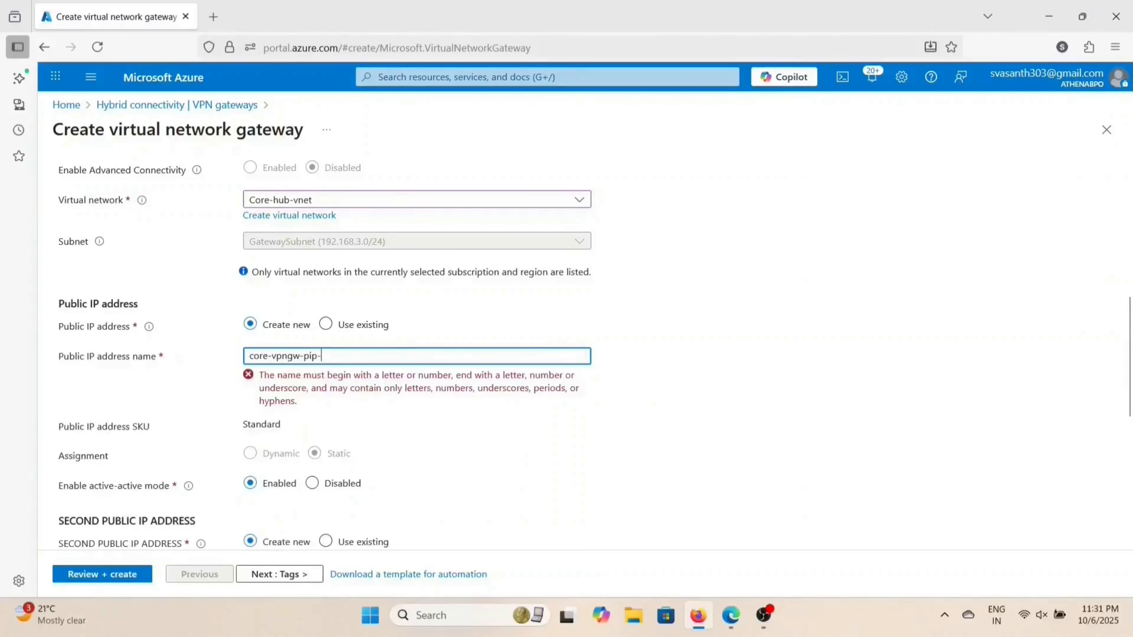
pyautogui.write('pr')
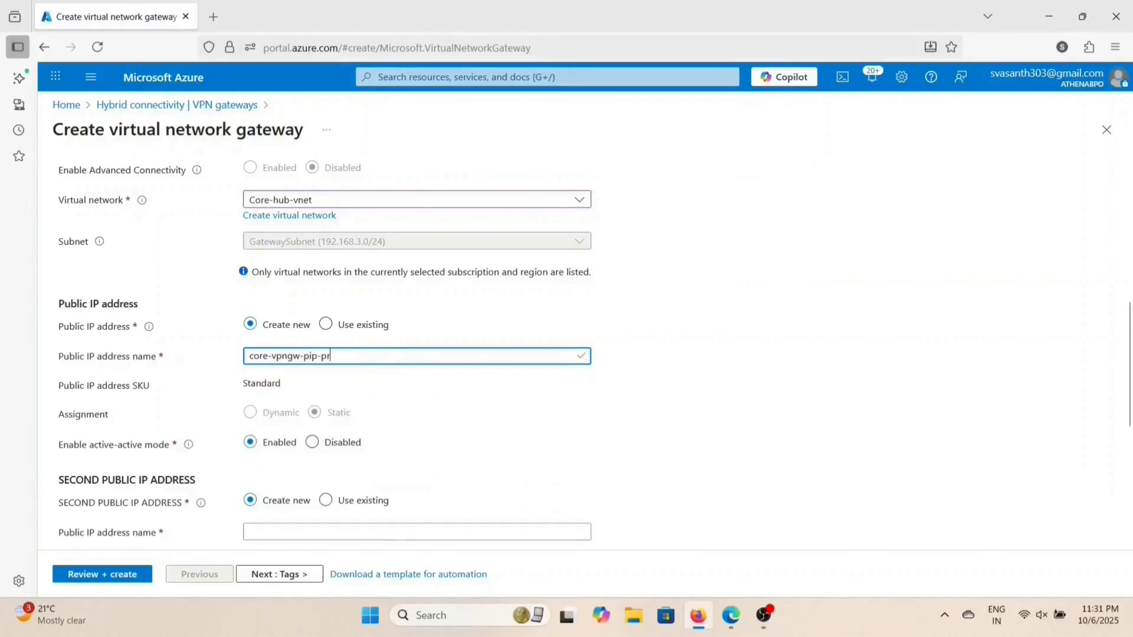
pyautogui.write('i')
# Step: Reuse the first public IP name for the second public IP address, changing its ending to make core-vpngw-pip-sec
pyautogui.moveTo(332, 356); pyautogui.dragTo(249, 356)
pyautogui.hotkey('ctrl', 'c')
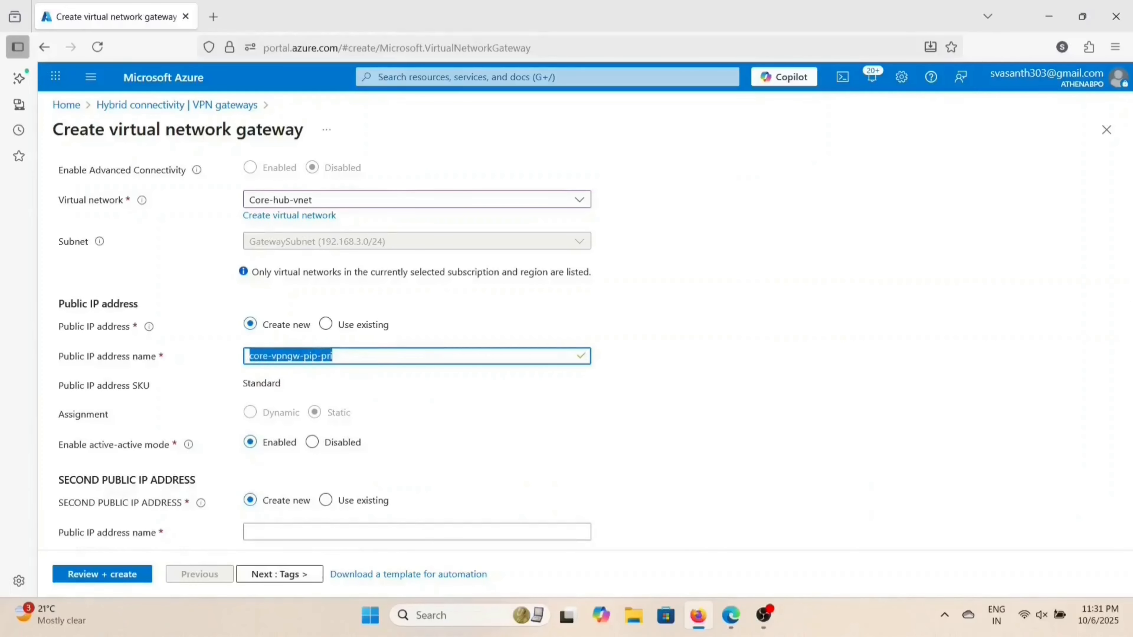
pyautogui.scroll(-2, 392, 444)
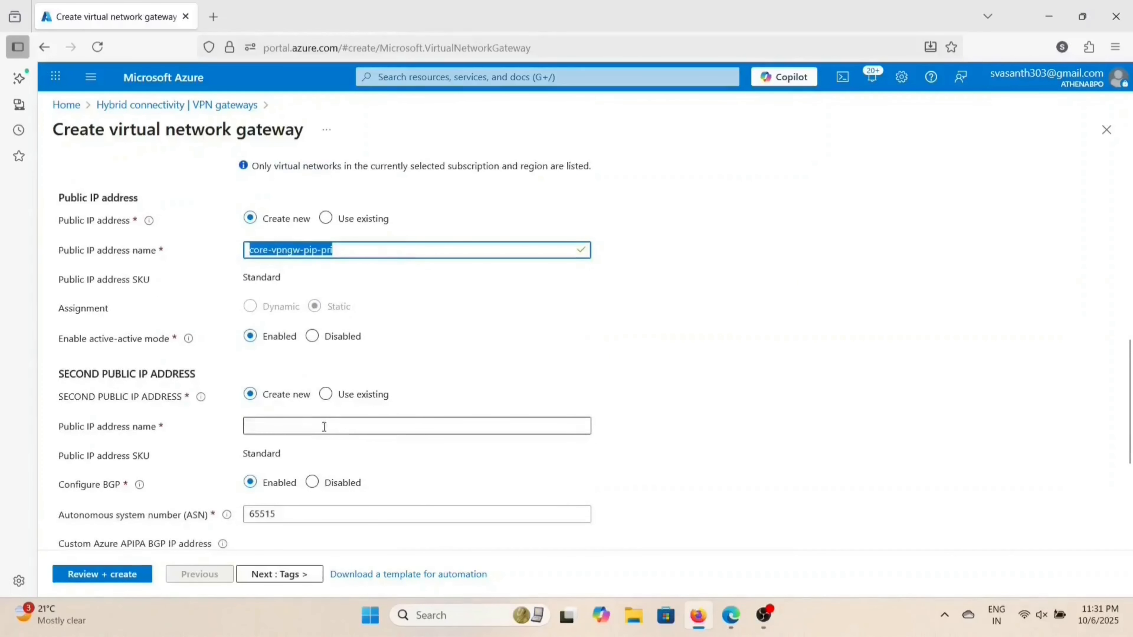
pyautogui.click(322, 429)
pyautogui.hotkey('ctrl', 'v')
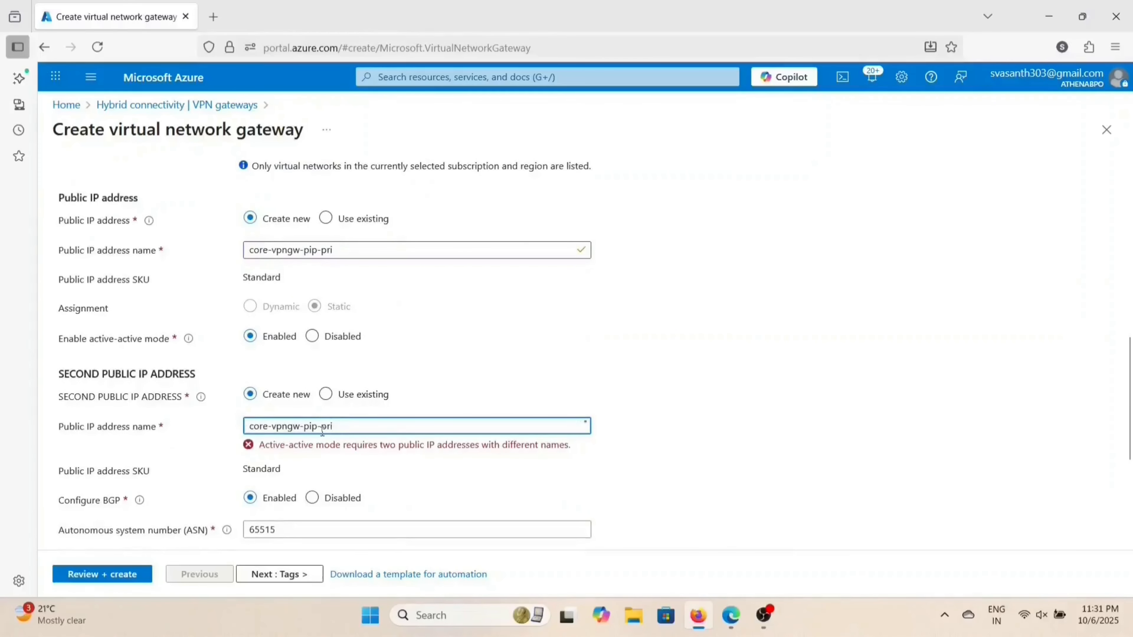
pyautogui.press('BackSpace')
pyautogui.press('BackSpace')
pyautogui.press('BackSpace')
pyautogui.write('sec')
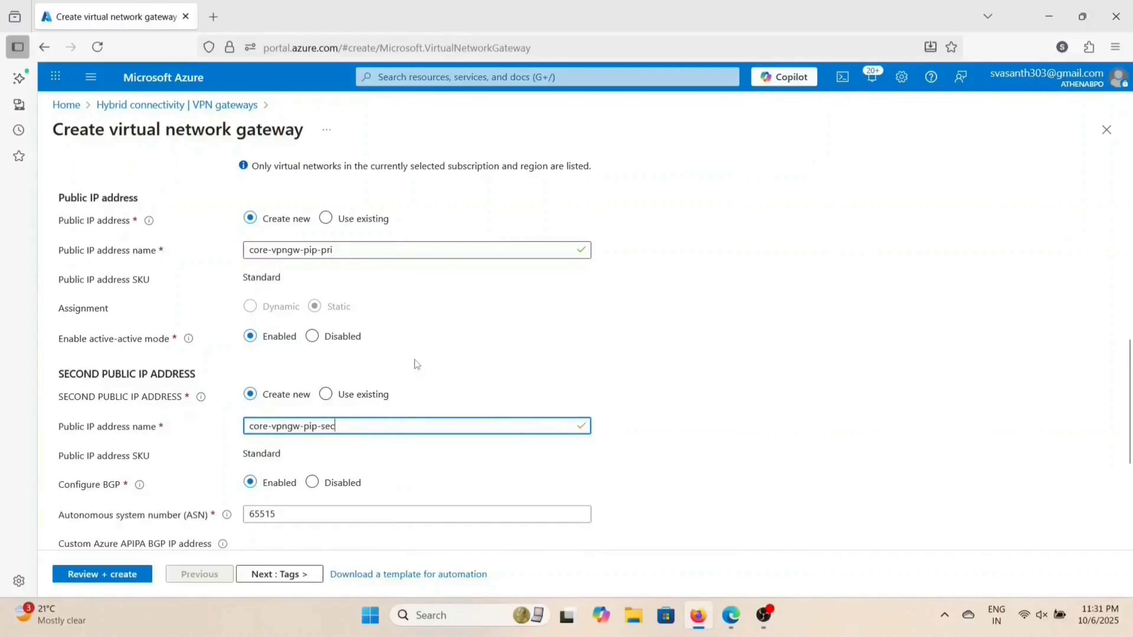
# Step: Keep active-active mode and BGP enabled, and set the autonomous system number to 65516
pyautogui.scroll(-2, 416, 364)
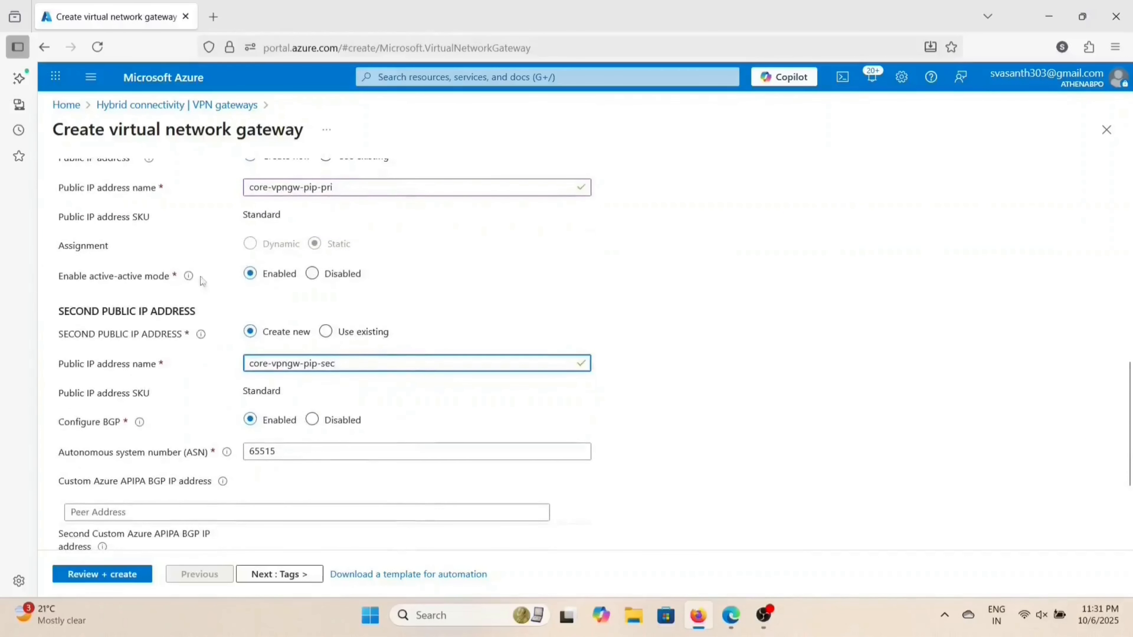
pyautogui.scroll(-2, 335, 405)
pyautogui.click(288, 378)
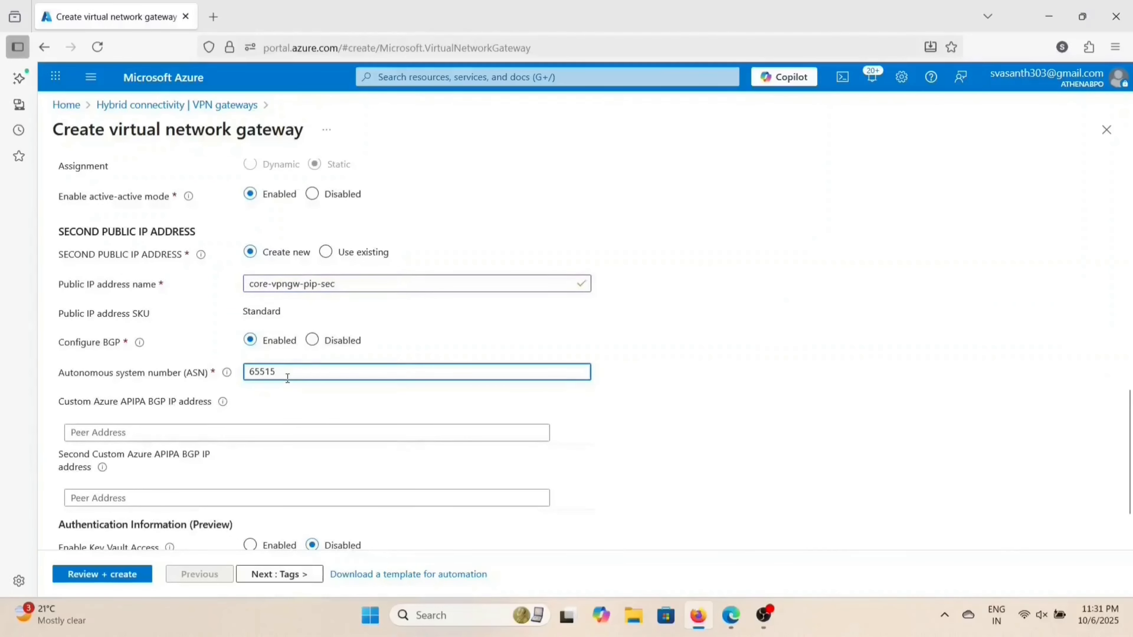
pyautogui.press('BackSpace')
pyautogui.write('6')
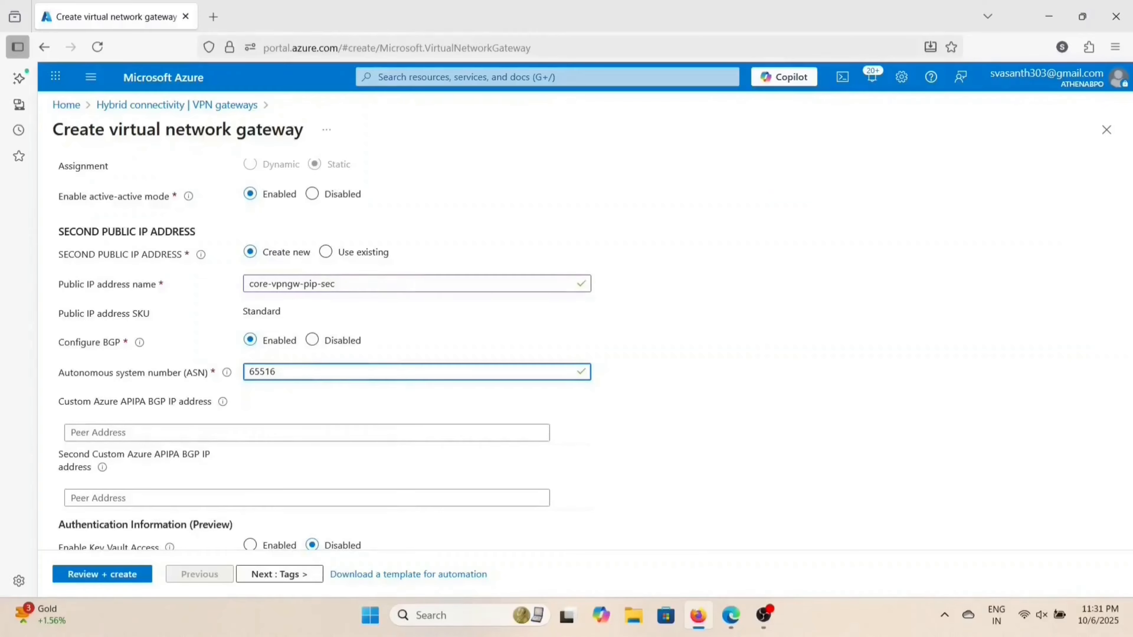
# Step: Set the custom Azure APIPA BGP IP address to 169.254.21.4 and the second one to 169.254.21.6
pyautogui.click(258, 433)
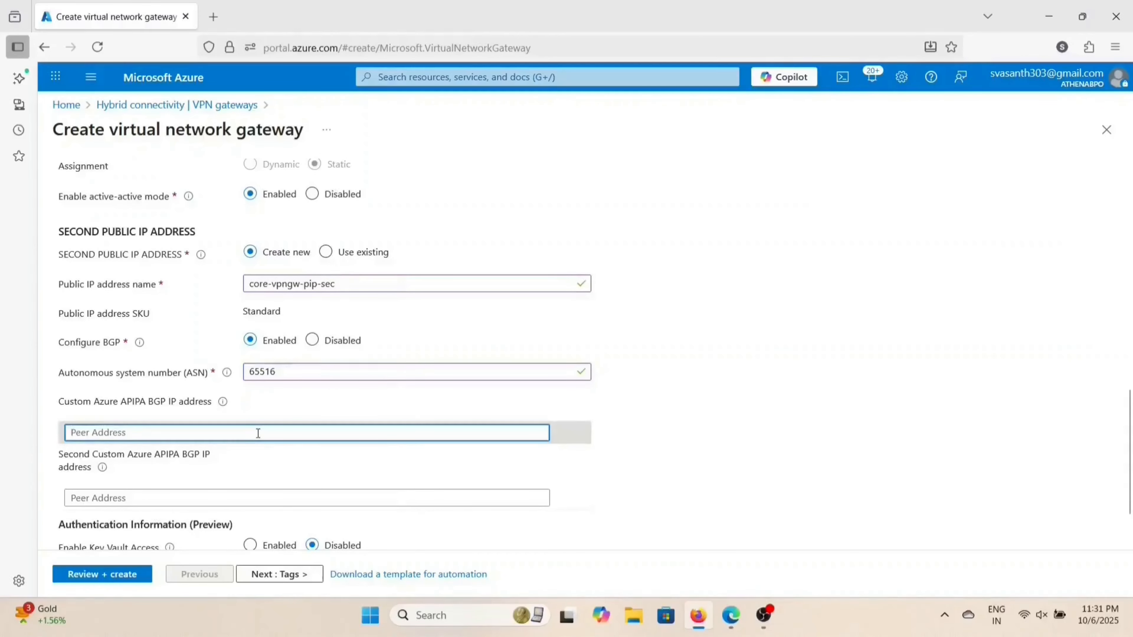
pyautogui.write('169')
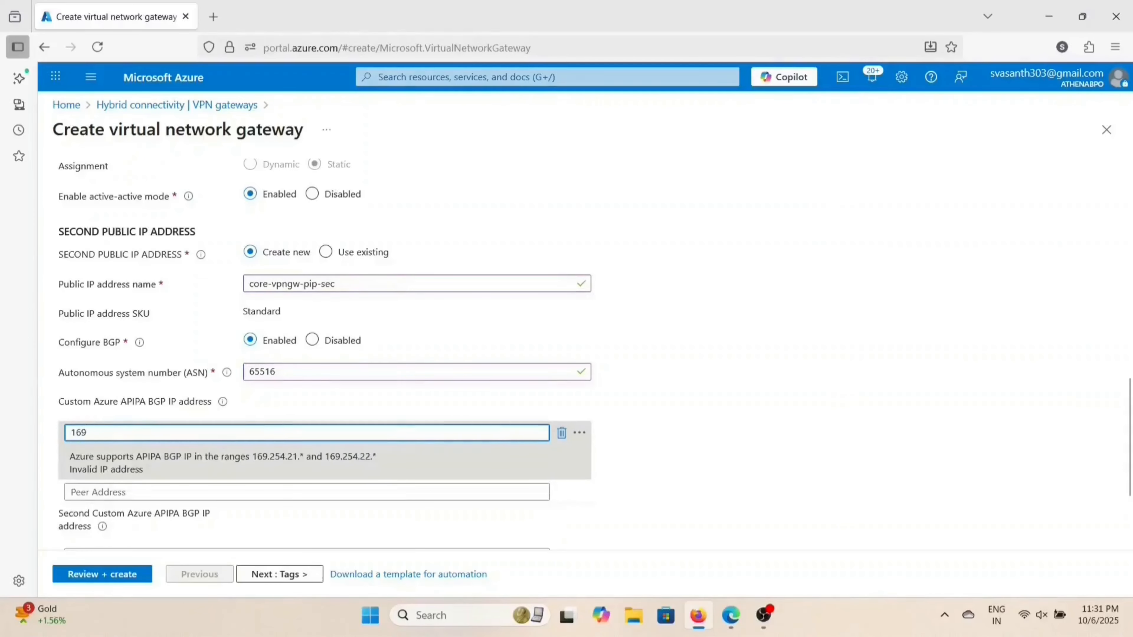
pyautogui.write('.254.21.4')
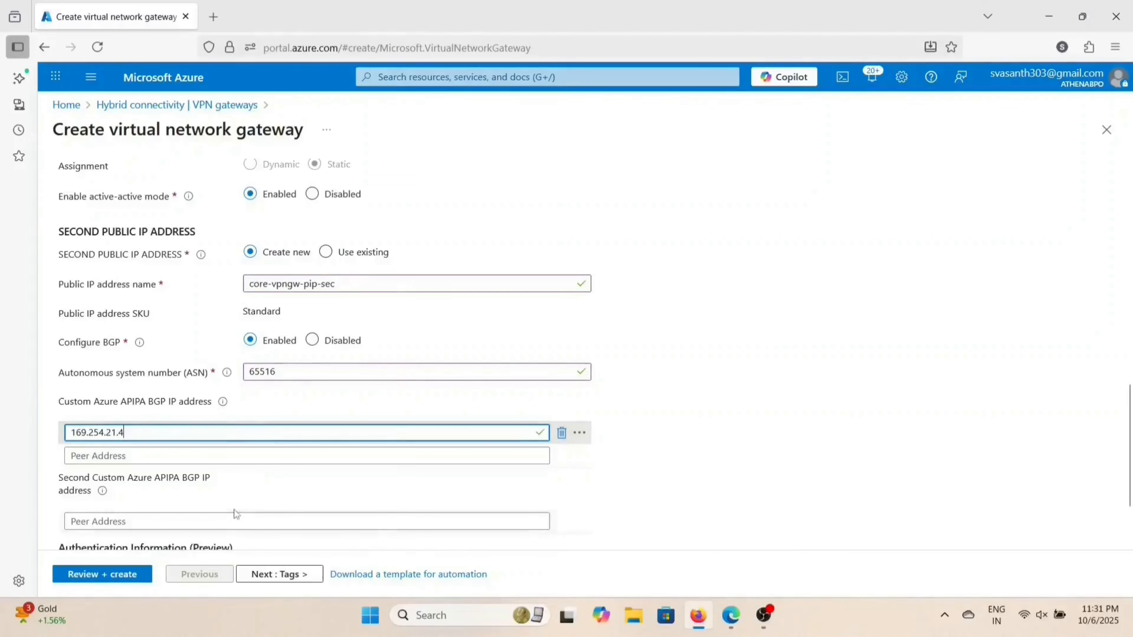
pyautogui.click(206, 519)
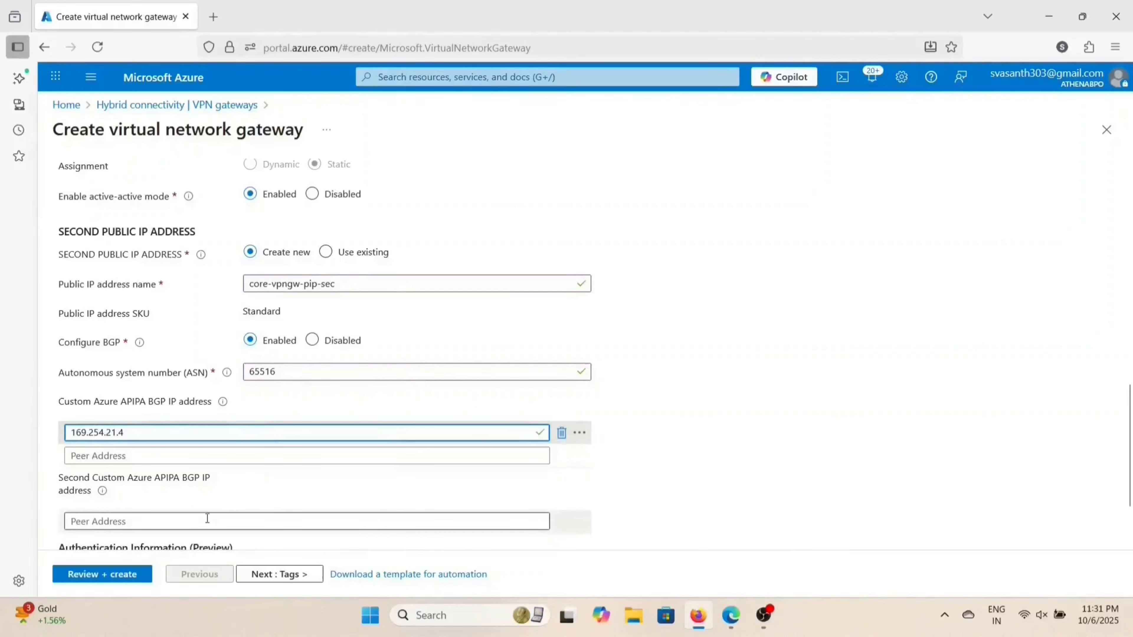
pyautogui.write('16')
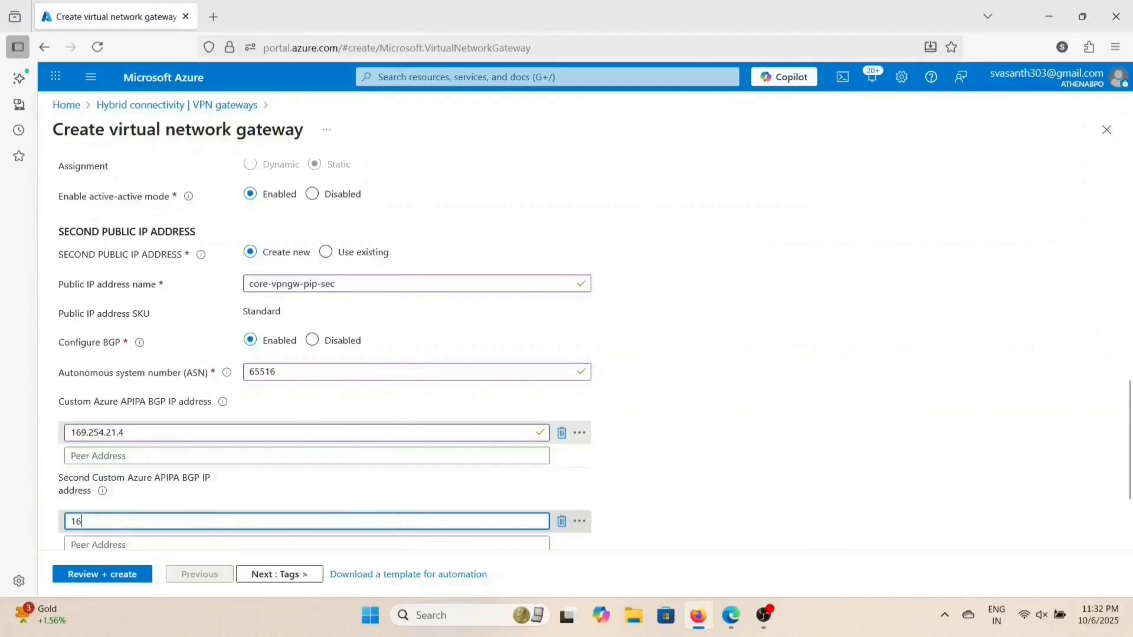
pyautogui.write('9.254')
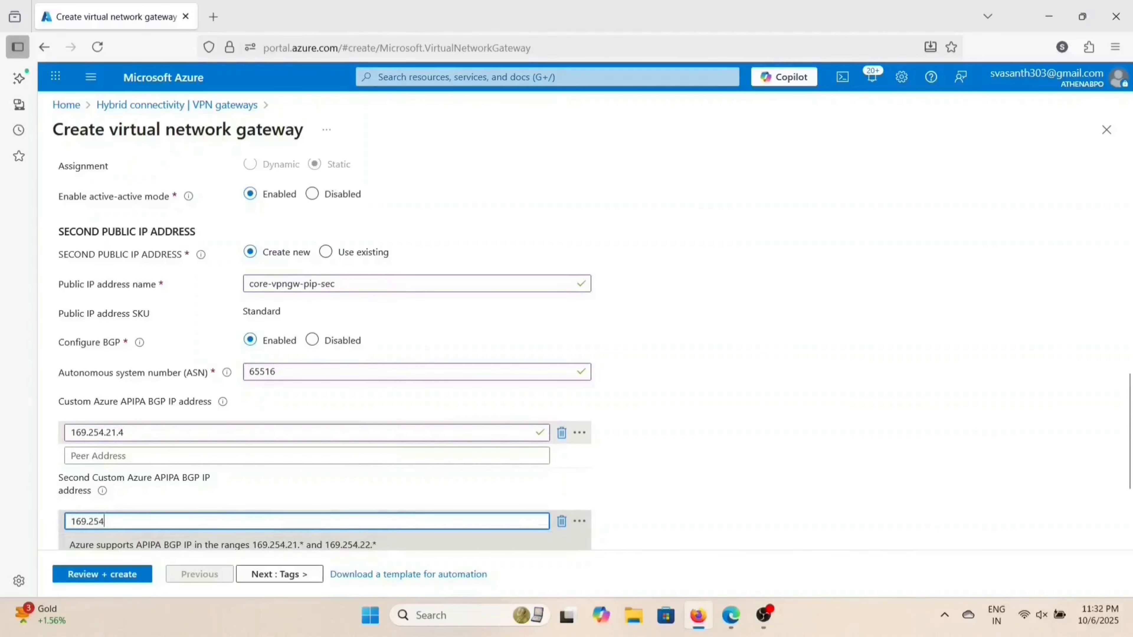
pyautogui.write('.21.6')
pyautogui.click(774, 425)
# Step: Check the gateway configuration from start to end, validate it and create the core-vpngw virtual network gateway
pyautogui.scroll(-3, 773, 425)
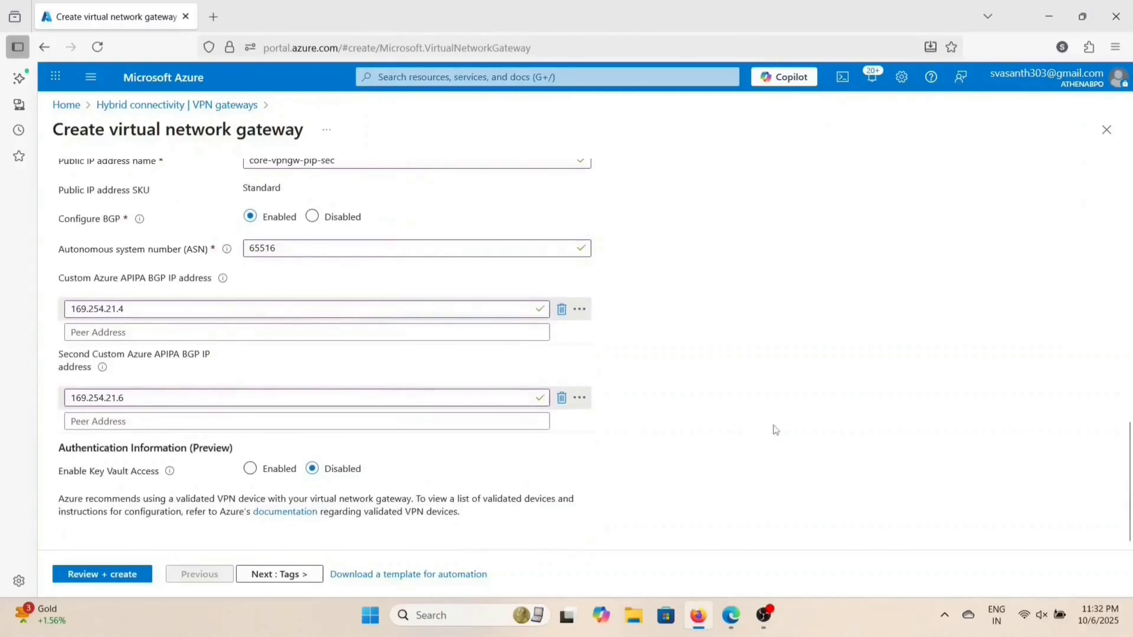
pyautogui.scroll(20, 624, 496)
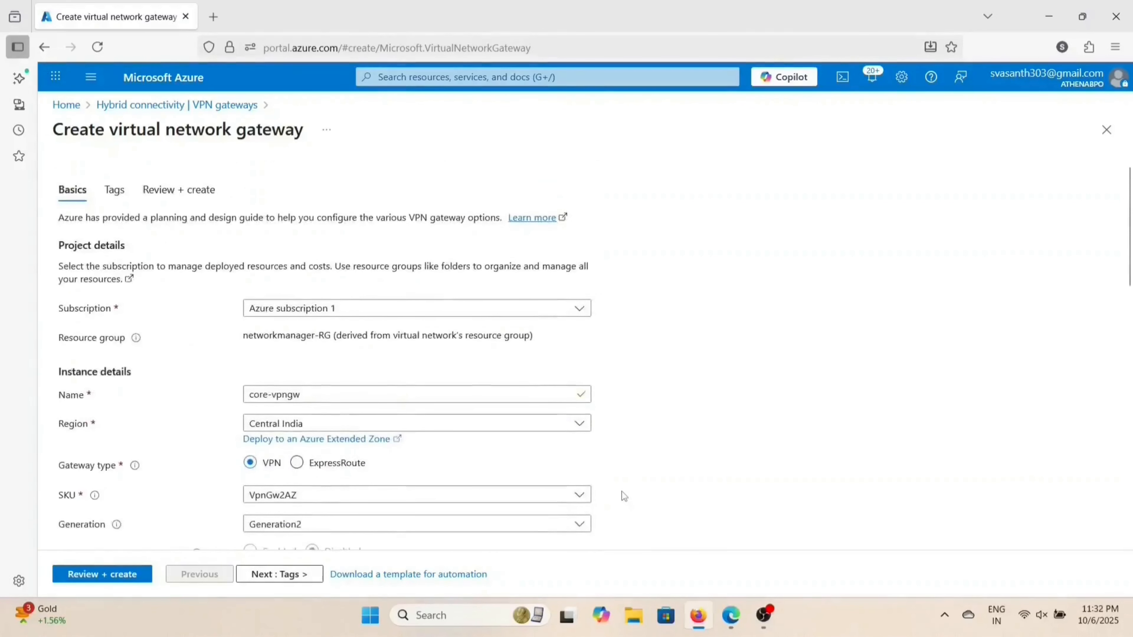
pyautogui.scroll(-1, 624, 496)
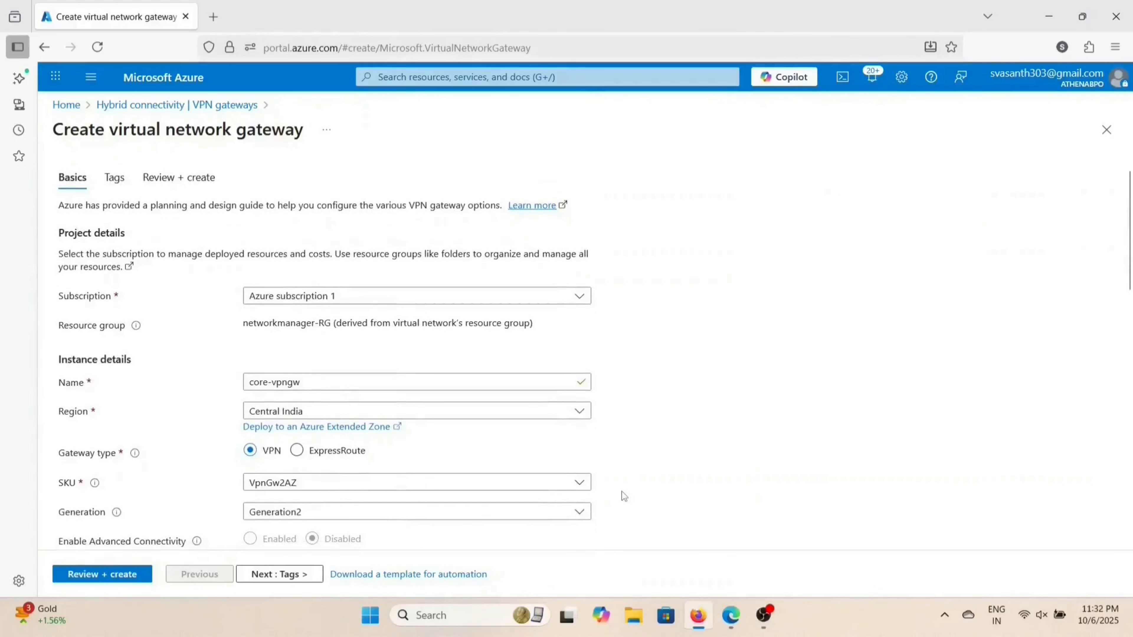
pyautogui.scroll(-15, 621, 491)
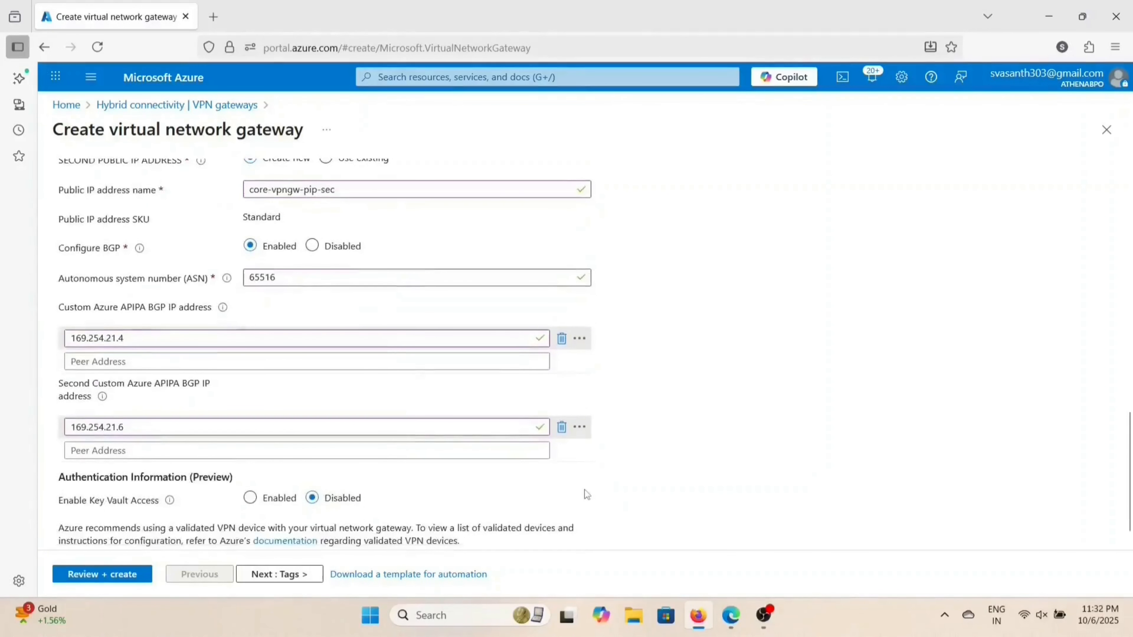
pyautogui.click(127, 575)
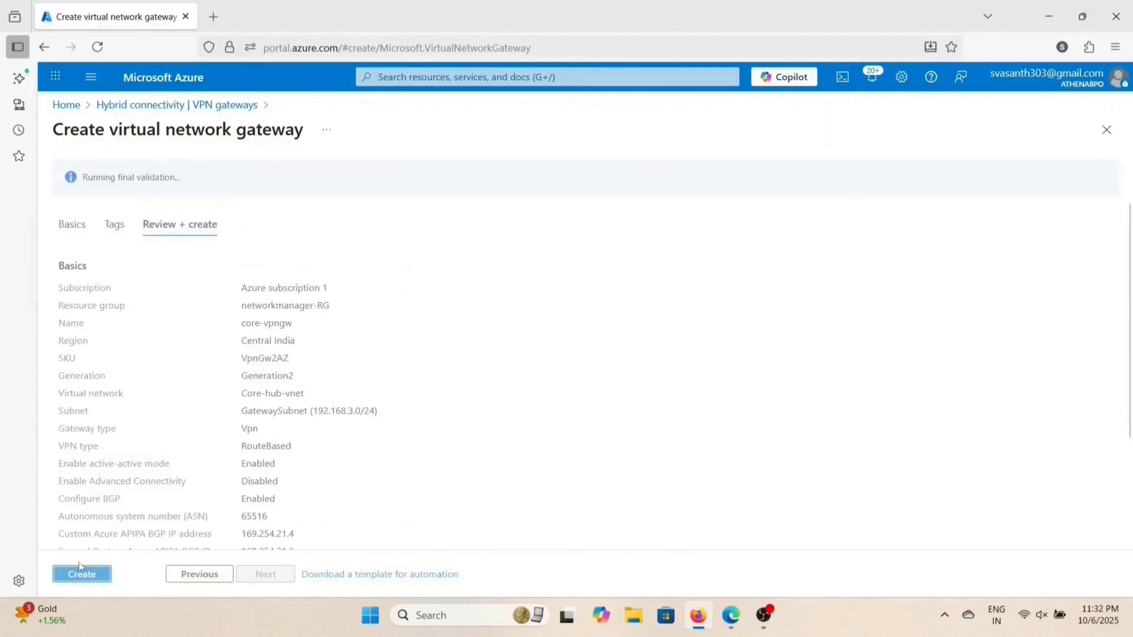
pyautogui.scroll(-3, 138, 507)
pyautogui.click(75, 577)
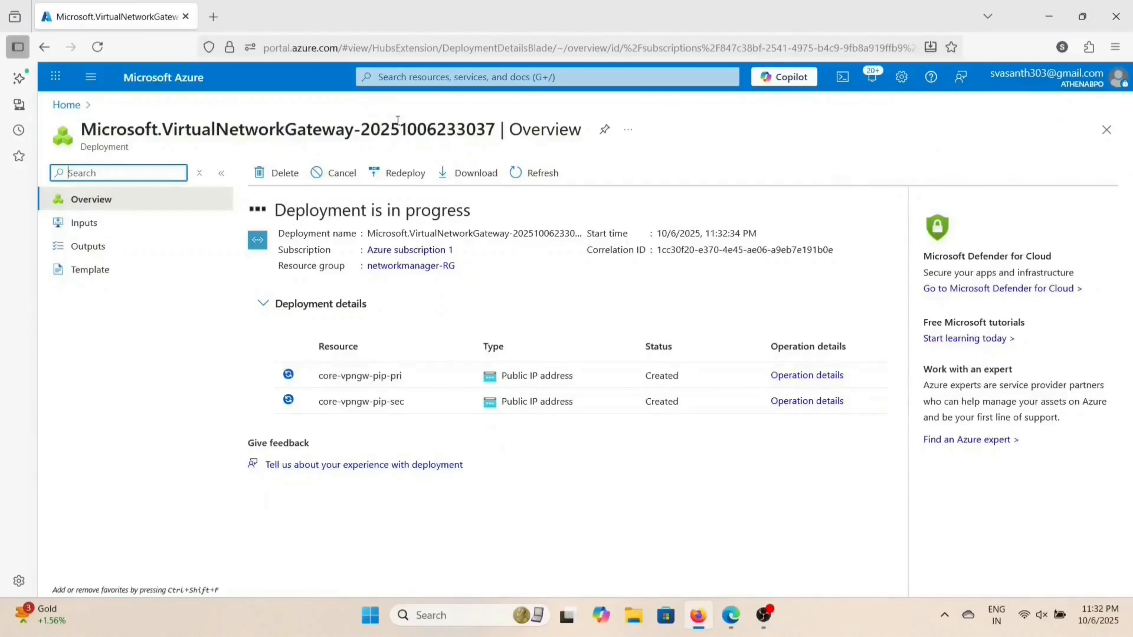
# Step: Find the Route tables service and start creating a new route table, closing the notifications
pyautogui.click(463, 78)
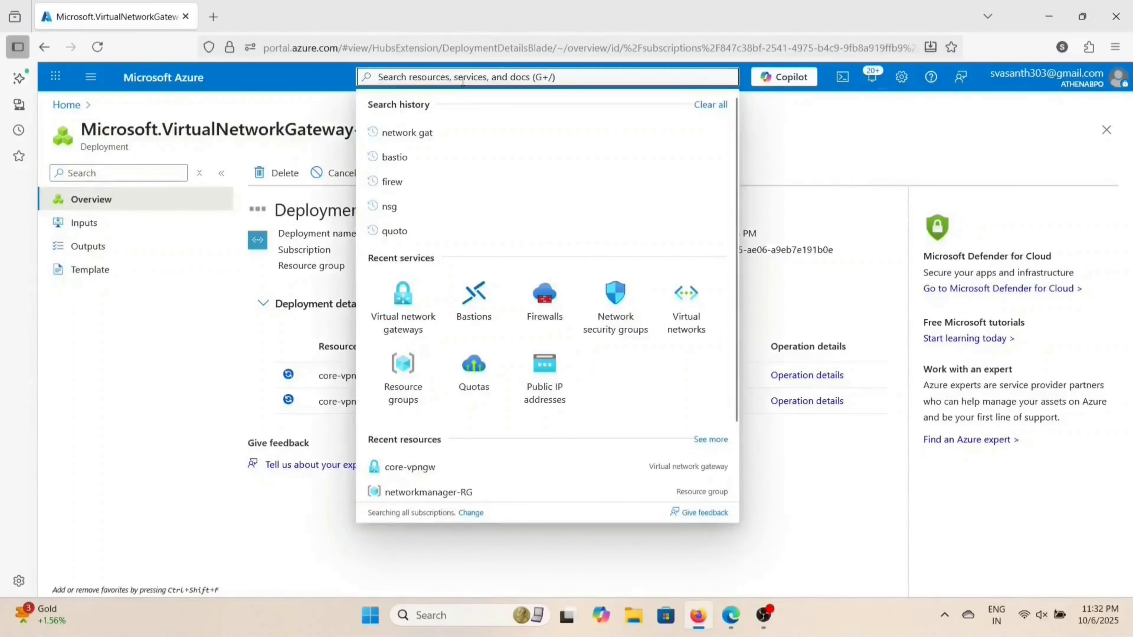
pyautogui.write('ro')
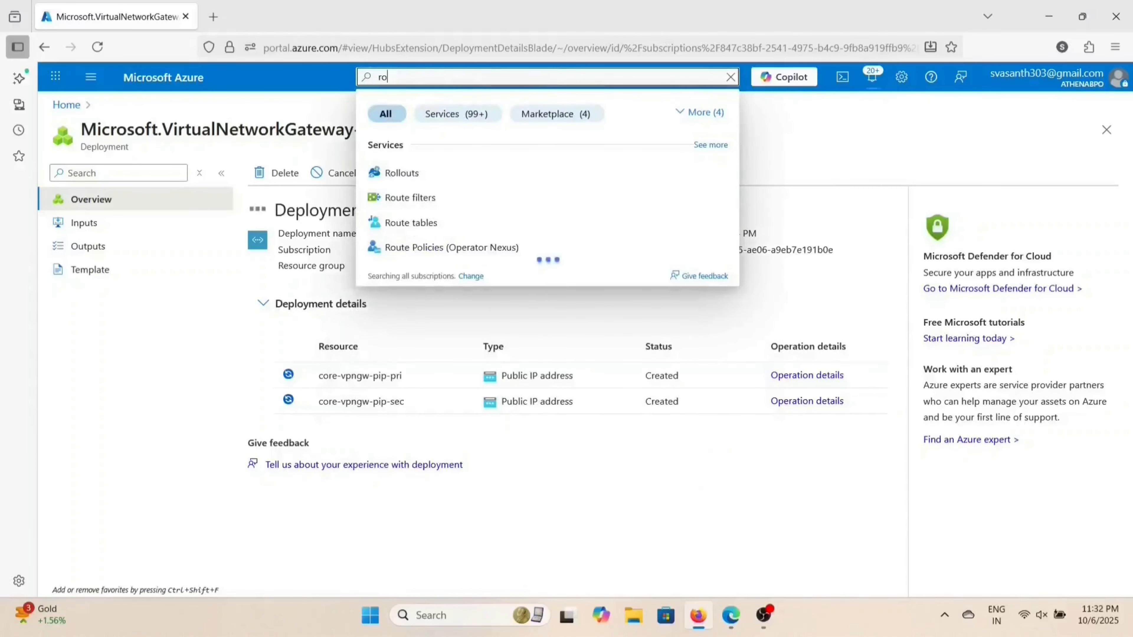
pyautogui.write('ite')
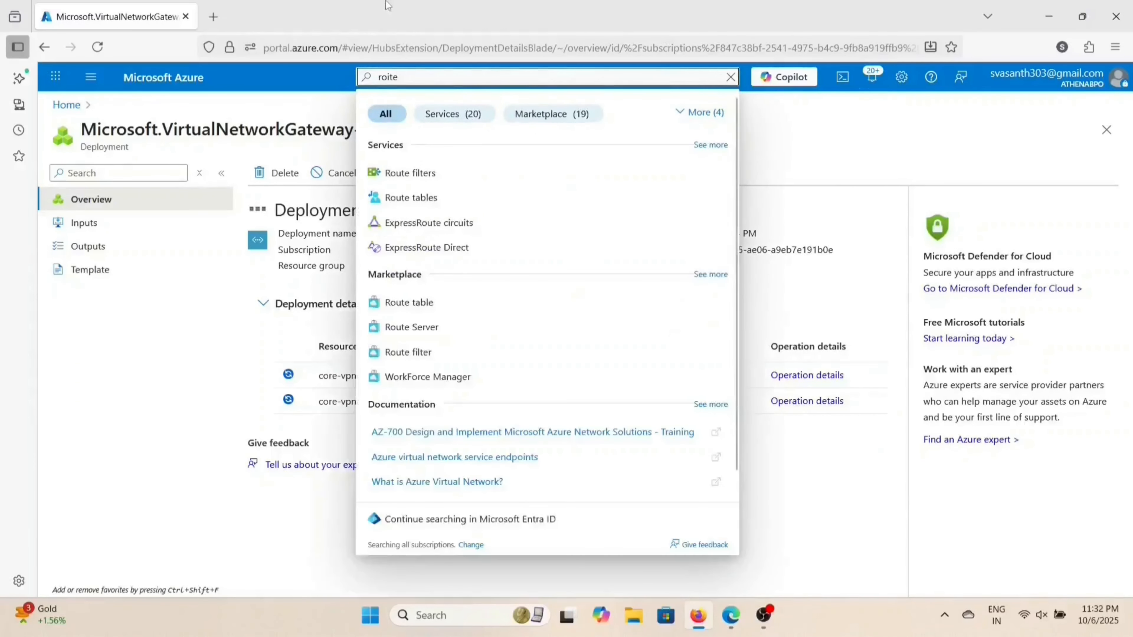
pyautogui.click(439, 199)
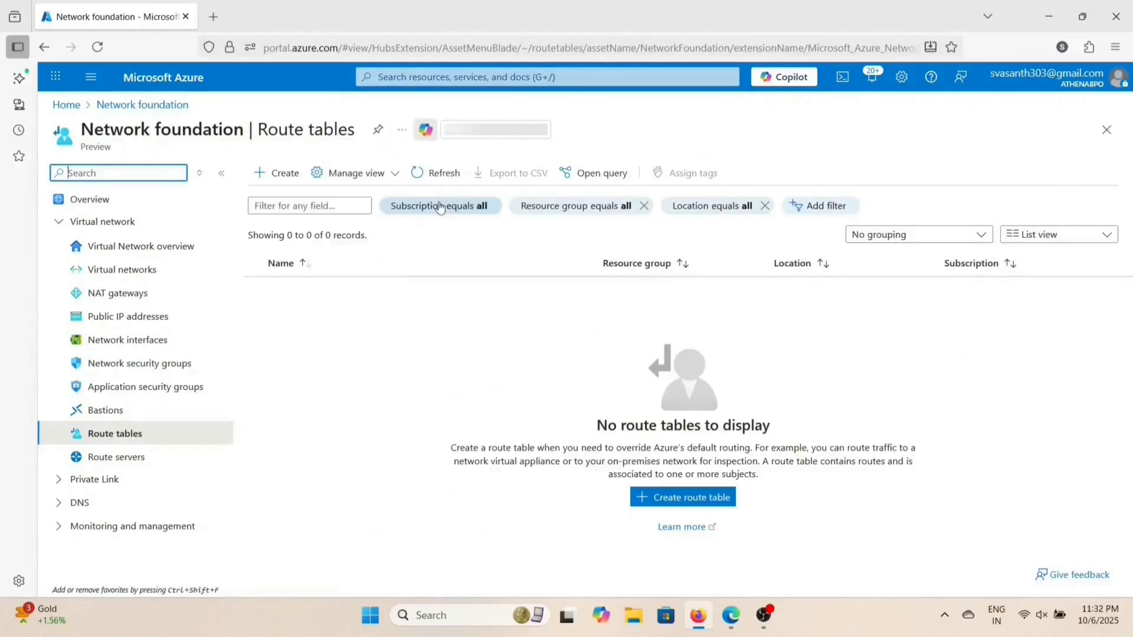
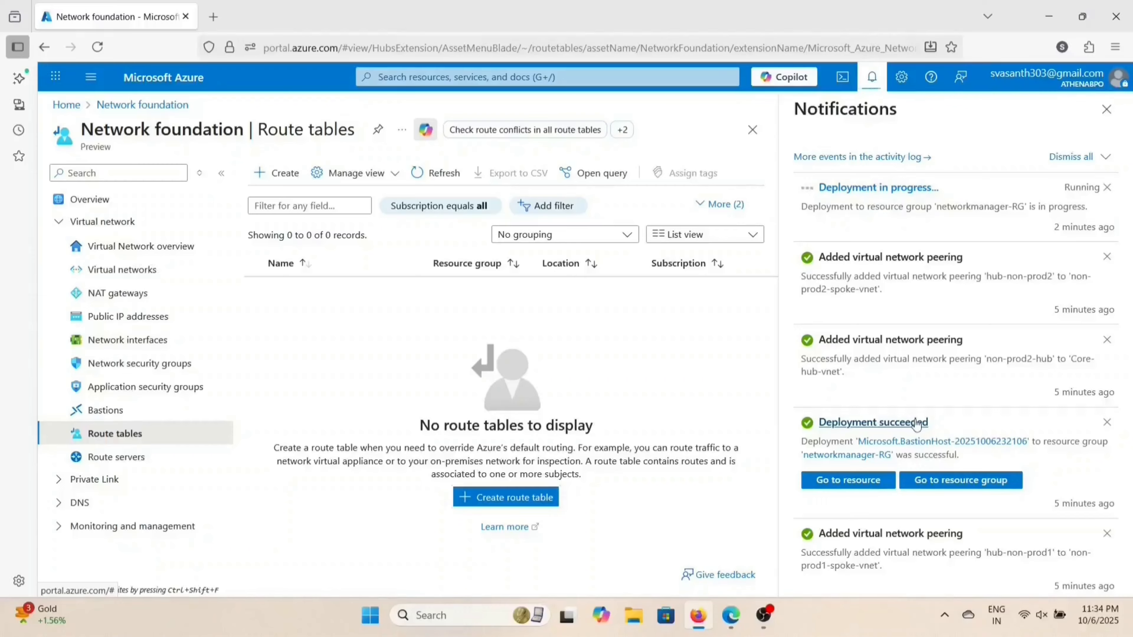
pyautogui.click(286, 178)
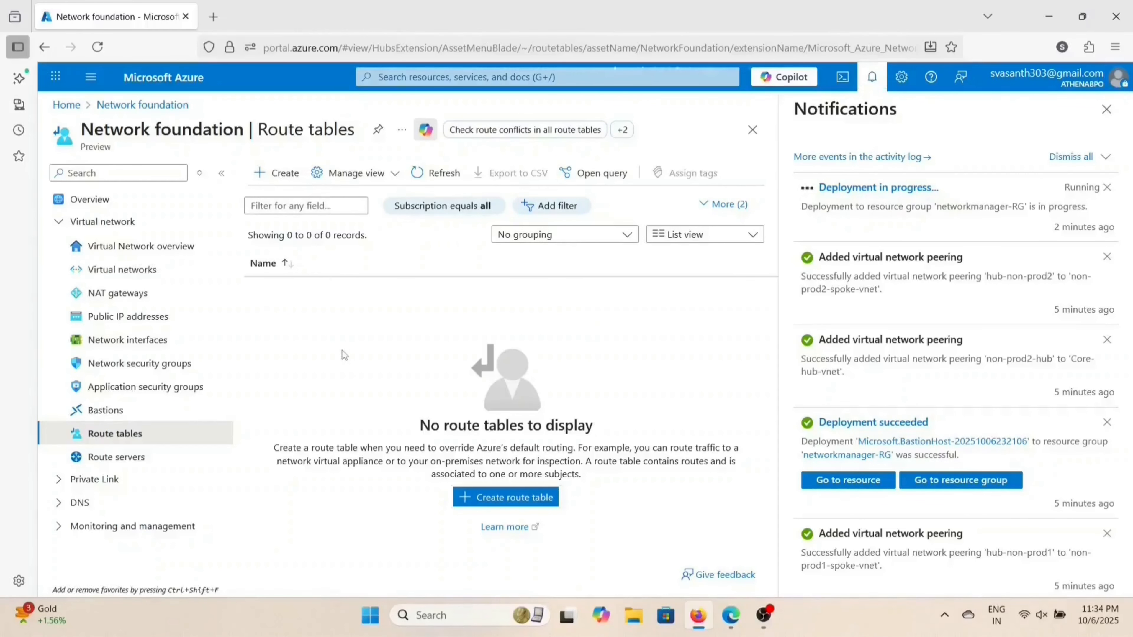
pyautogui.click(1106, 110)
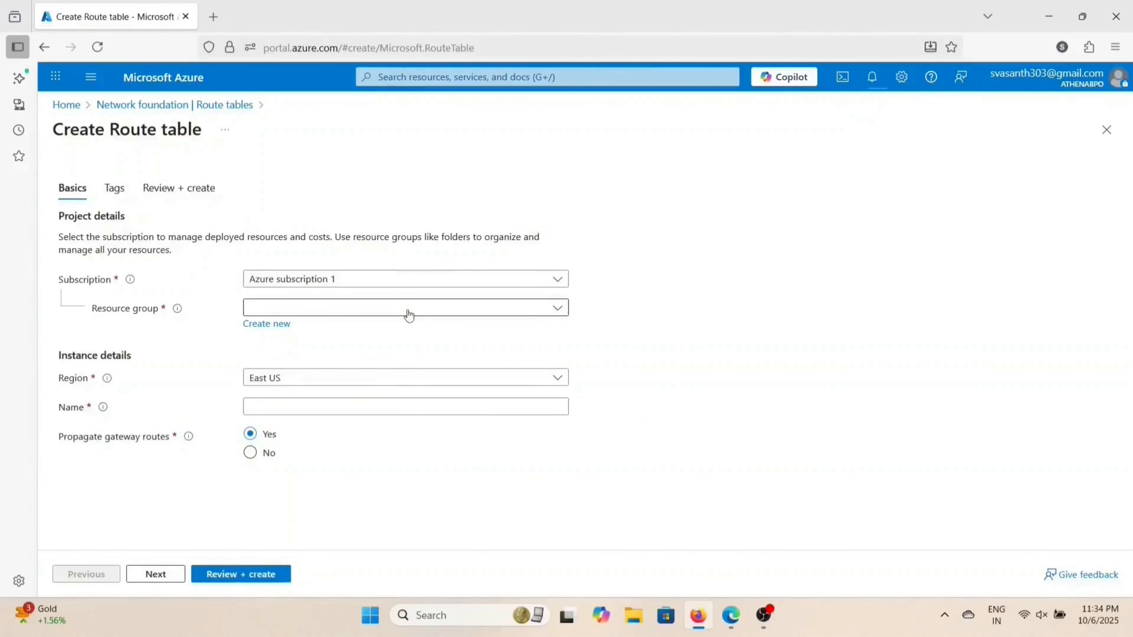
# Step: Assign the new route table to the networkmanager-RG resource group and the Central India region
pyautogui.click(409, 315)
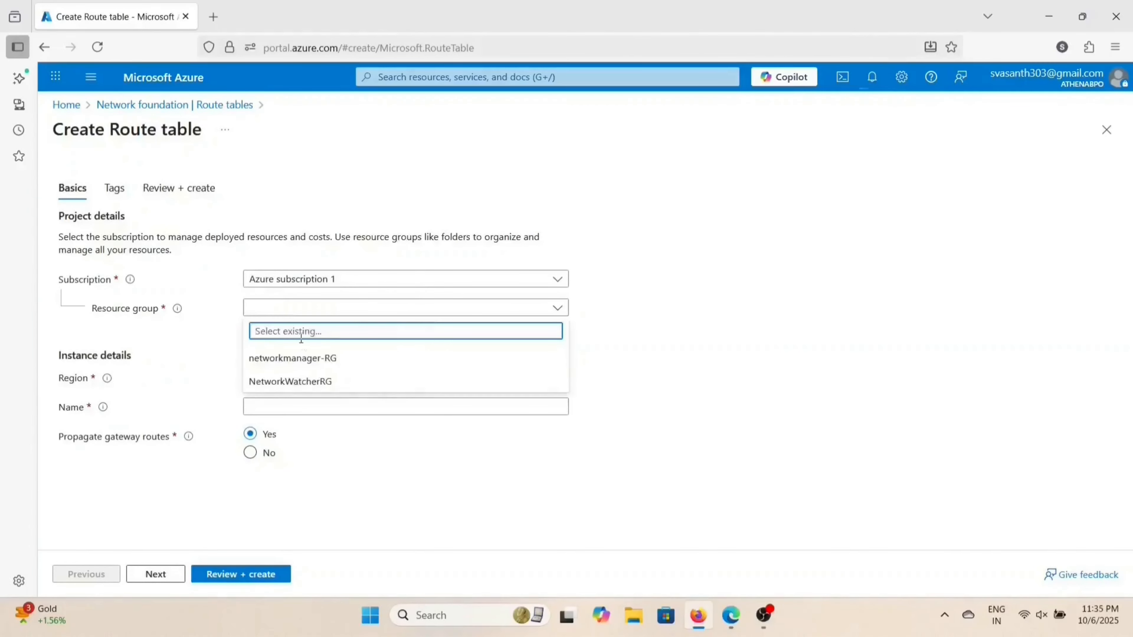
pyautogui.click(303, 357)
pyautogui.click(326, 383)
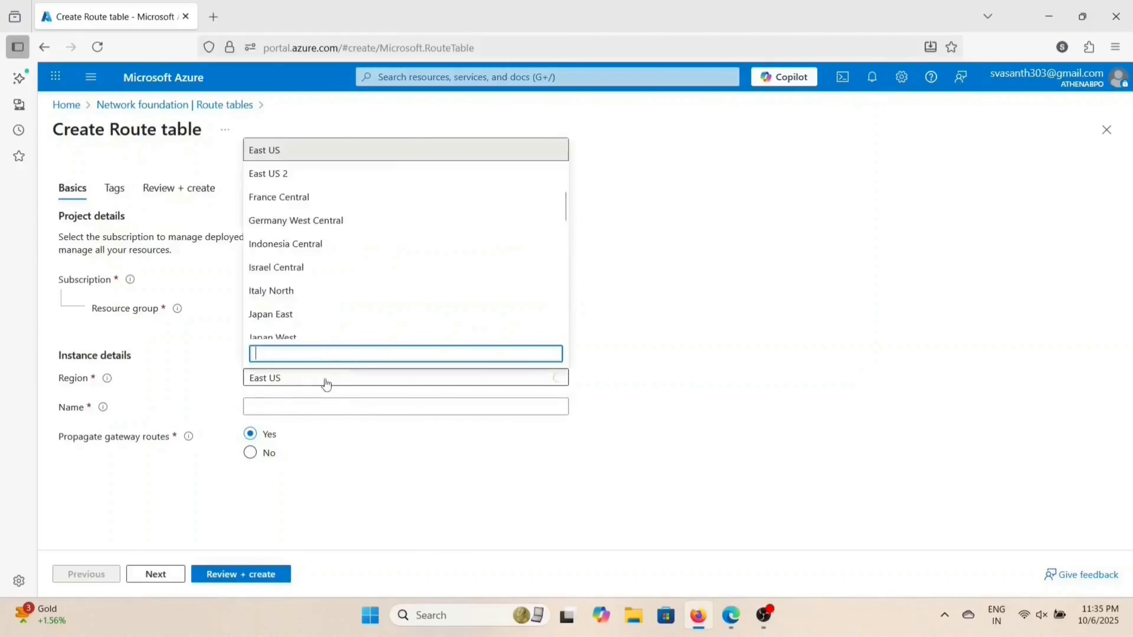
pyautogui.scroll(-1, 330, 282)
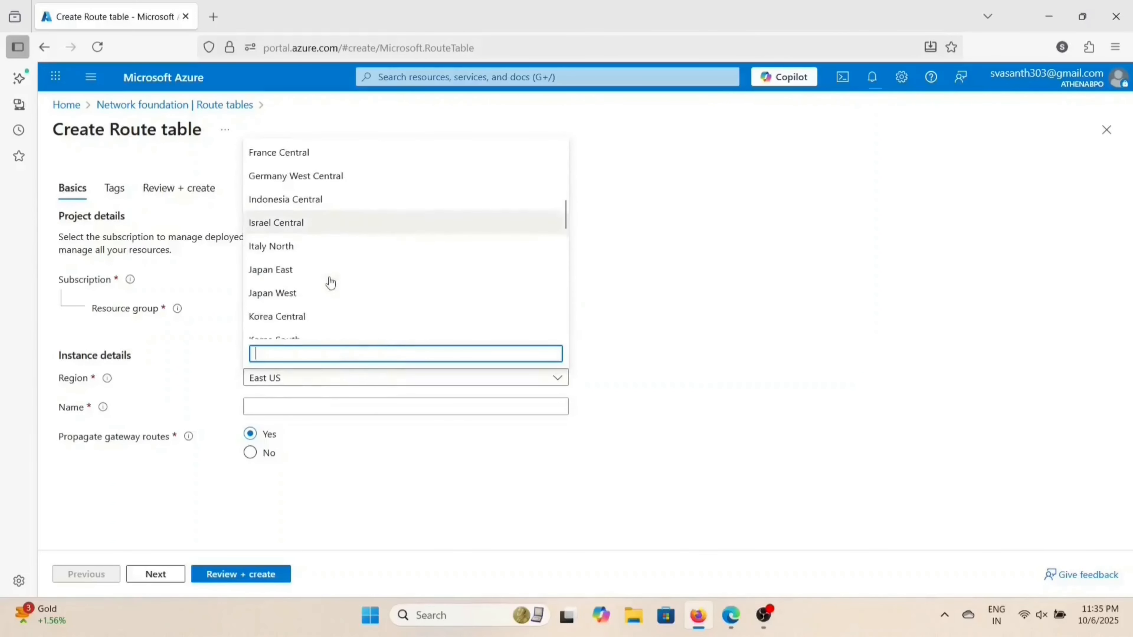
pyautogui.scroll(4, 330, 281)
pyautogui.scroll(2, 313, 182)
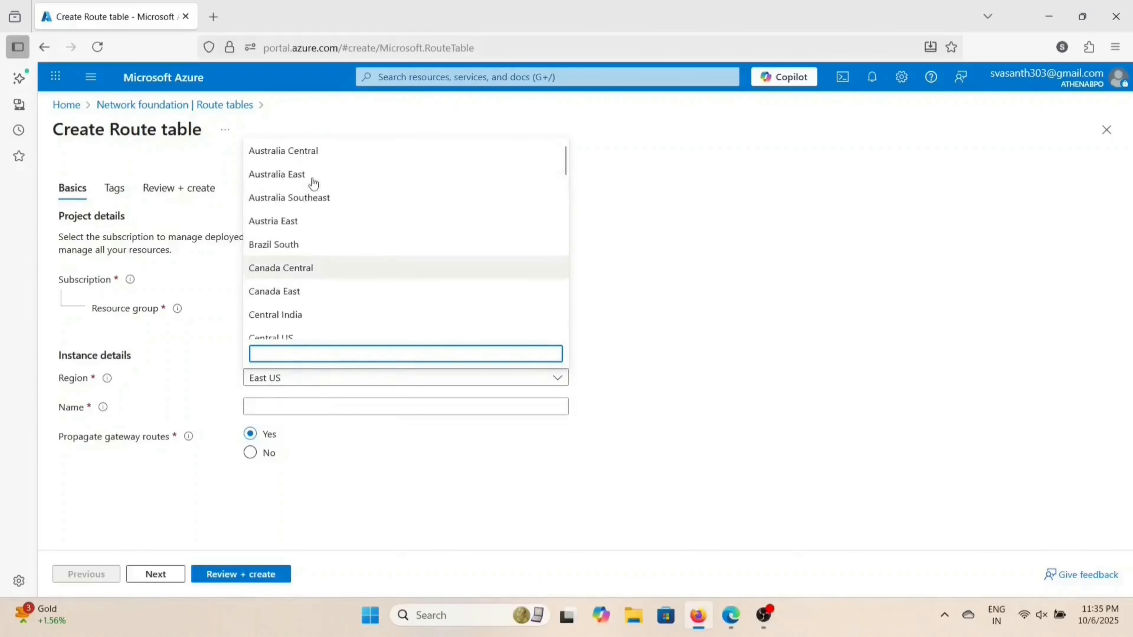
pyautogui.scroll(-3, 311, 180)
pyautogui.click(296, 213)
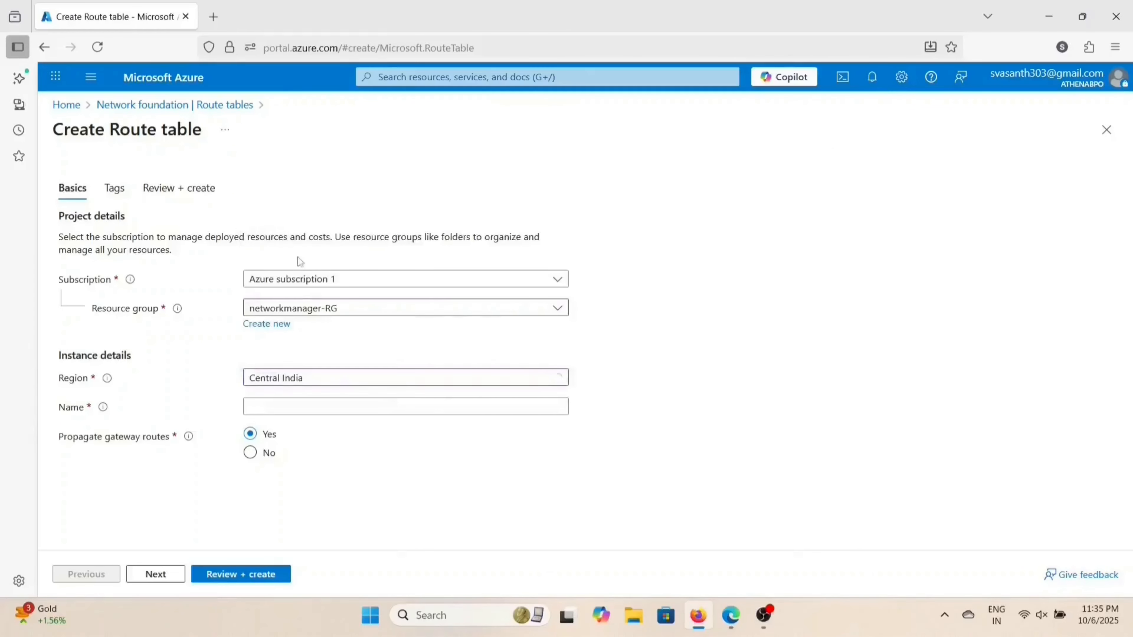
# Step: Name the route table core-route-table, keep gateway route propagation on, and create it
pyautogui.click(288, 409)
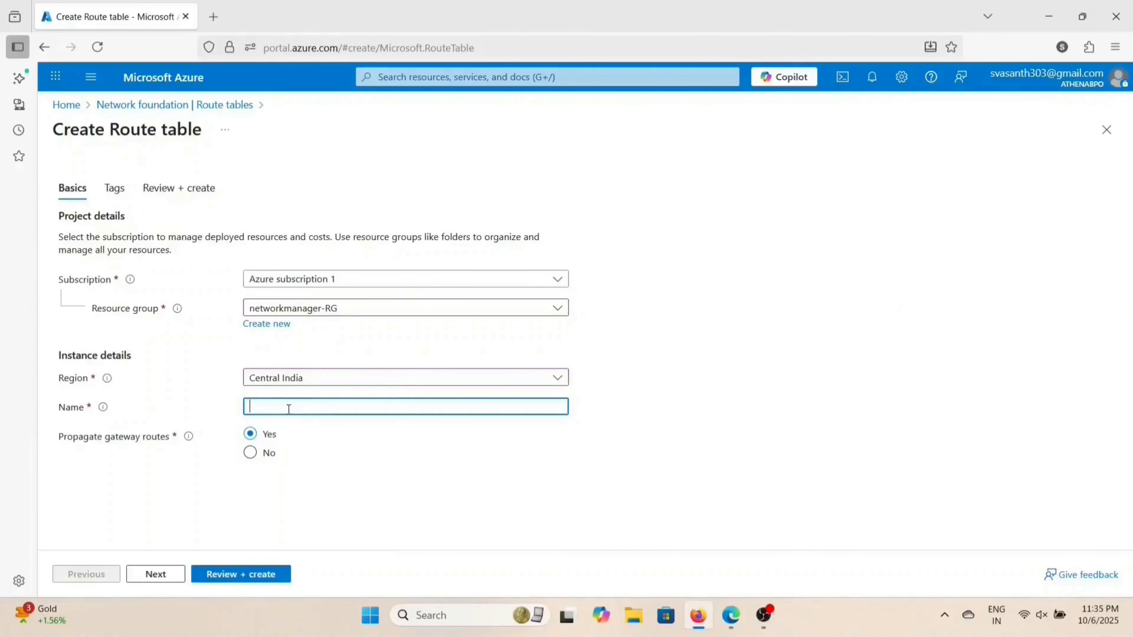
pyautogui.write('core-route-table')
pyautogui.click(253, 575)
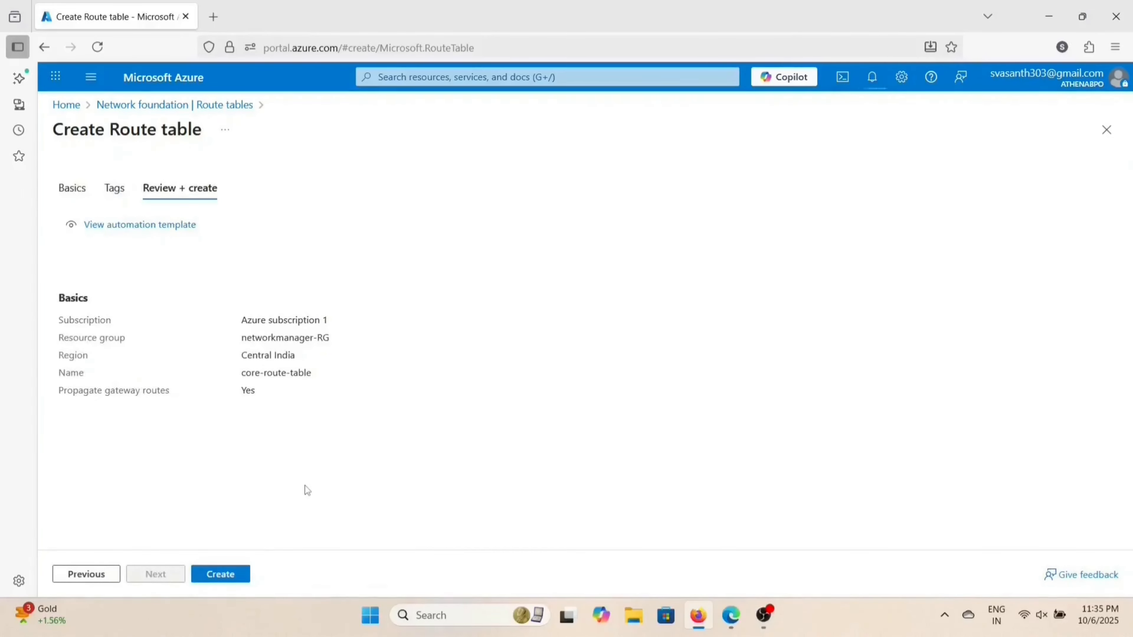
pyautogui.click(228, 575)
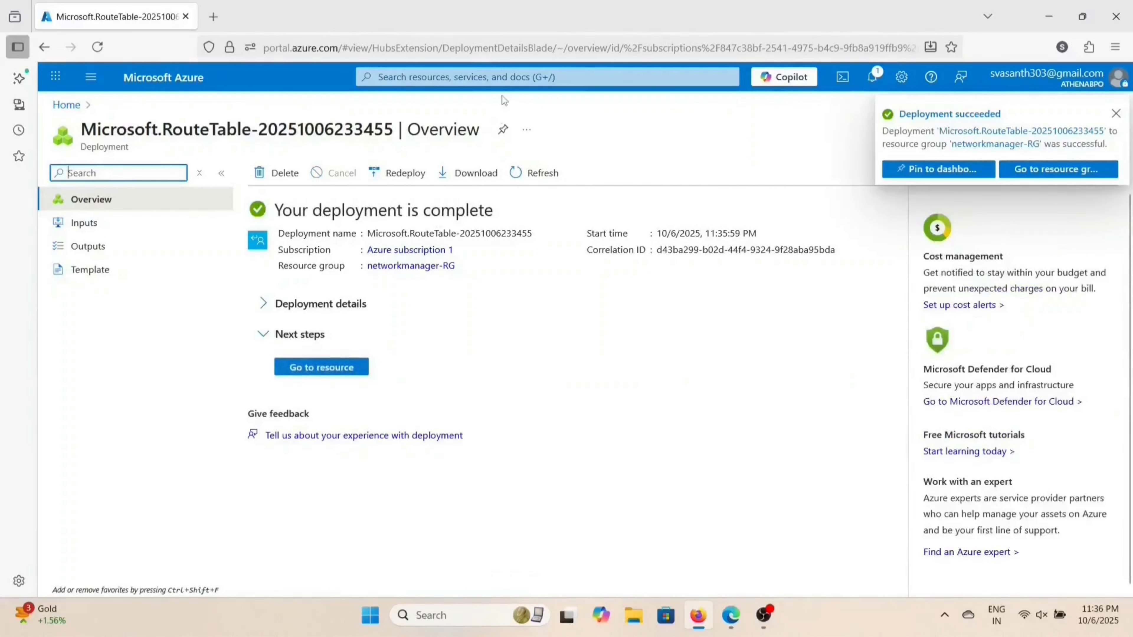
# Step: Open core-firewall from the Azure Firewalls list and copy its private IP address
pyautogui.click(483, 77)
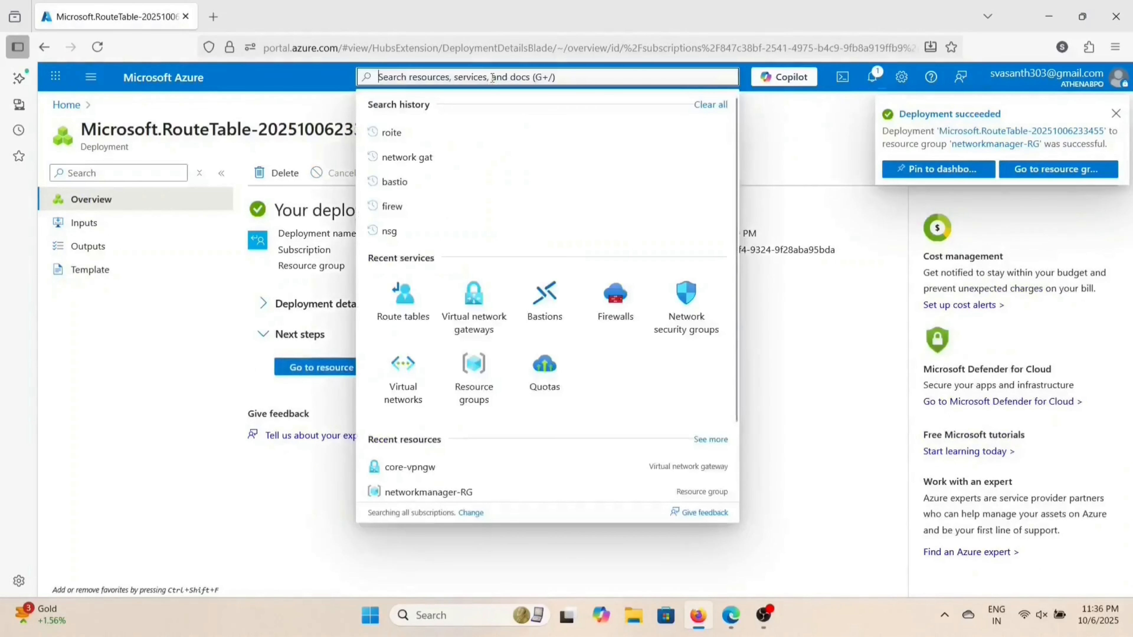
pyautogui.click(601, 293)
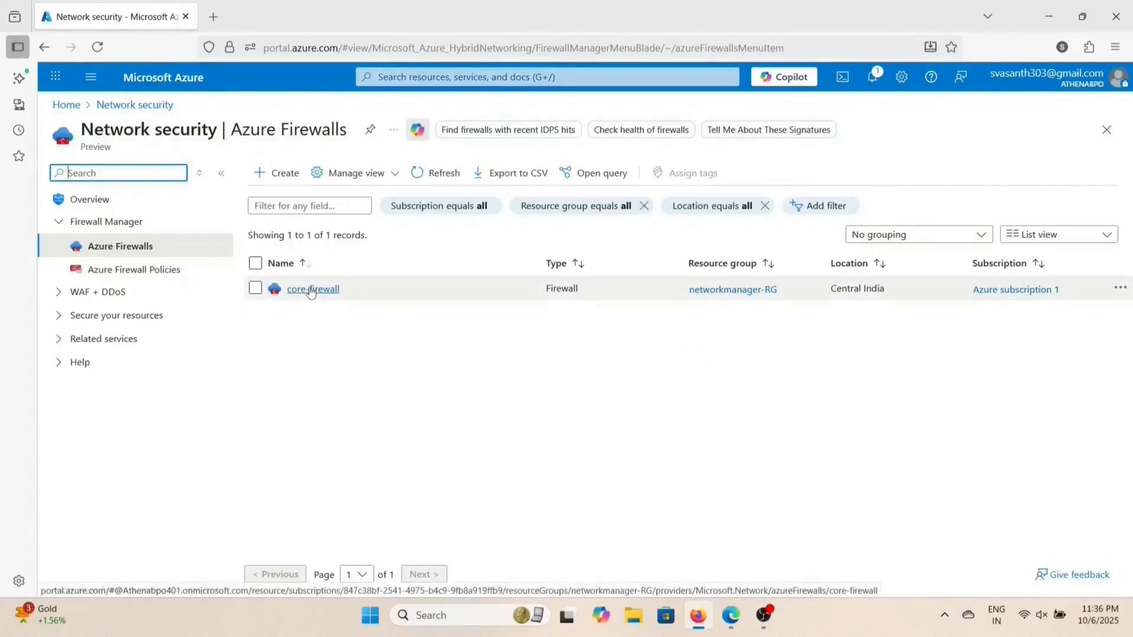
pyautogui.click(141, 203)
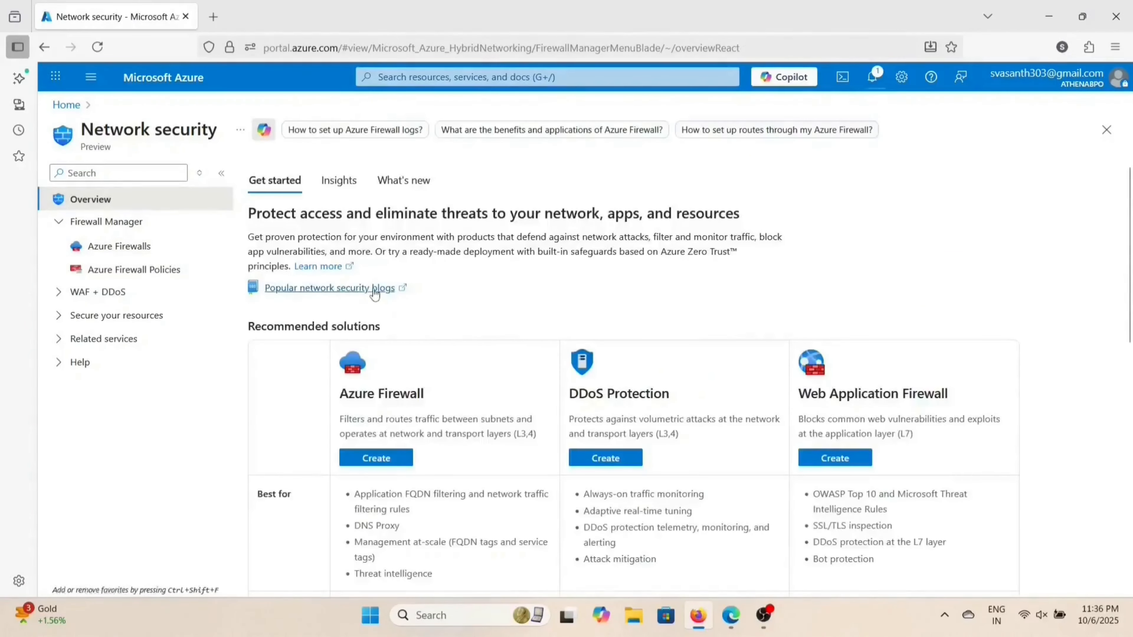
pyautogui.click(148, 246)
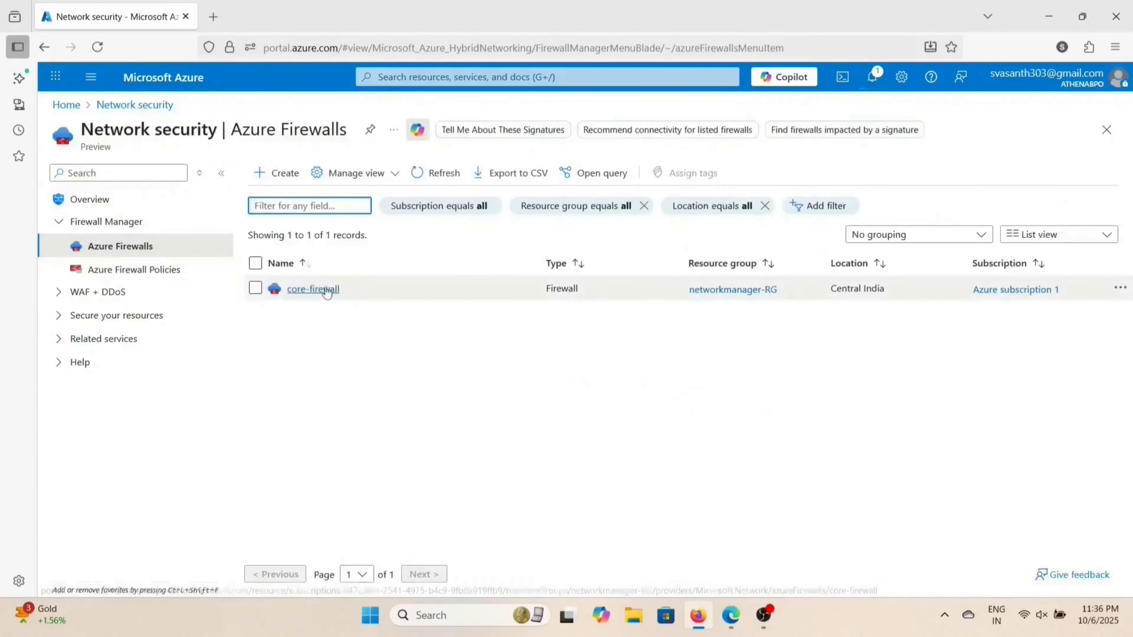
pyautogui.click(327, 290)
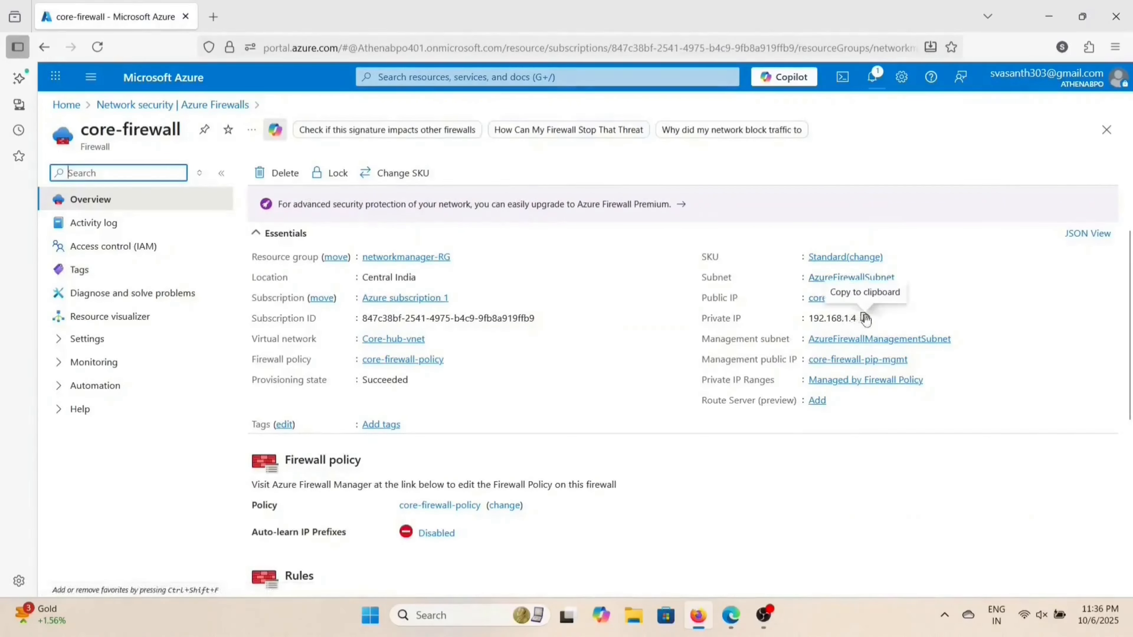
pyautogui.click(866, 318)
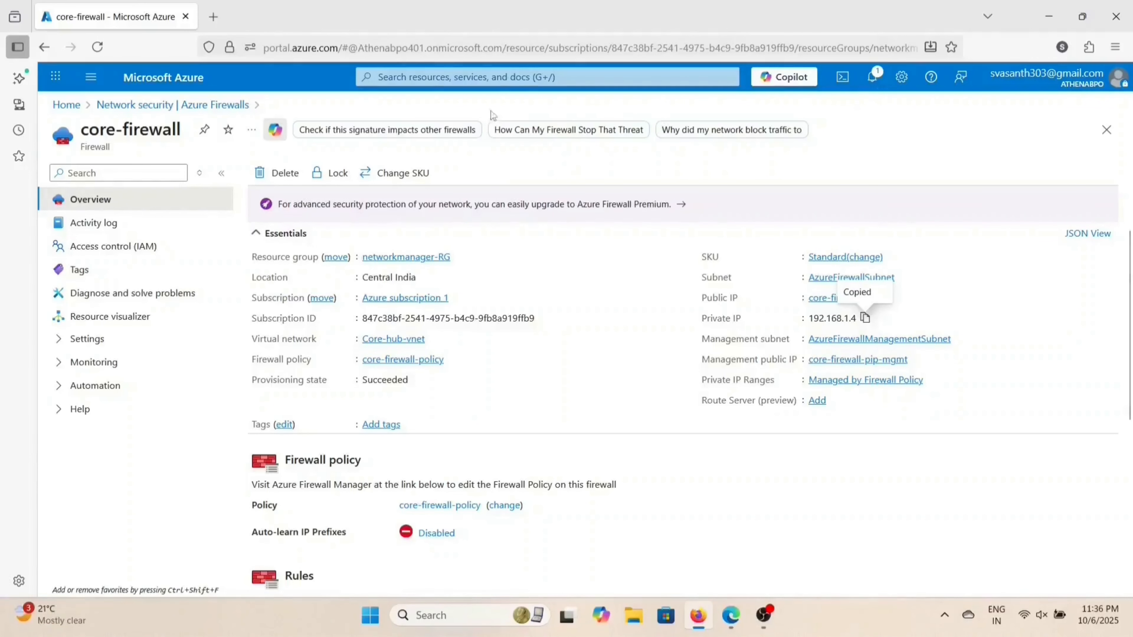
# Step: Return to the route tables list and open core-route-table
pyautogui.click(491, 77)
pyautogui.click(410, 288)
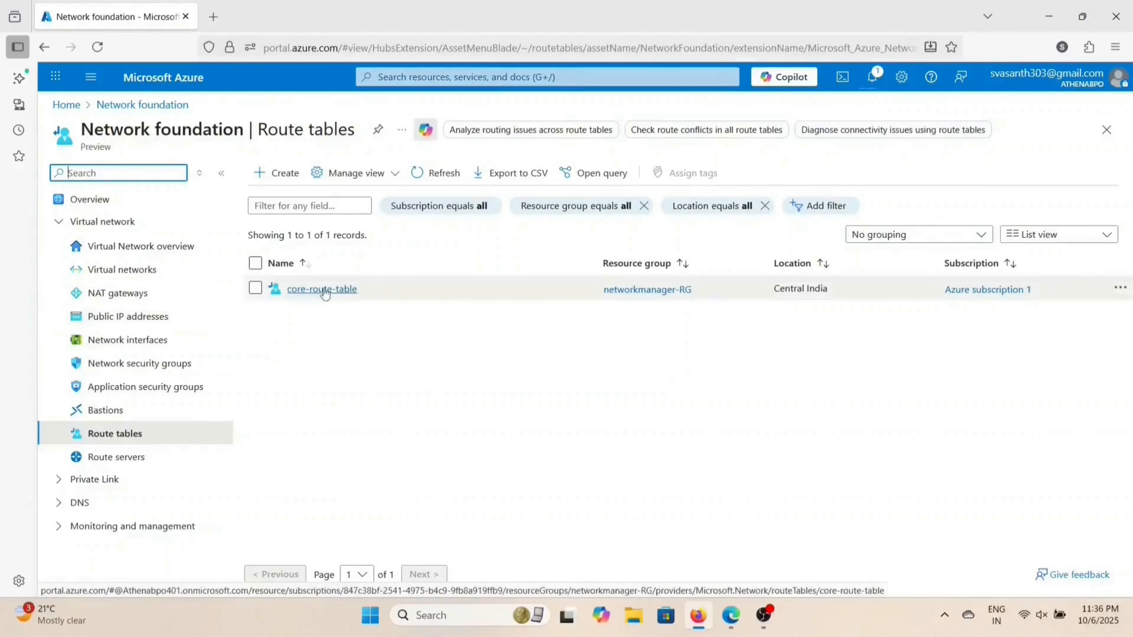
pyautogui.click(323, 289)
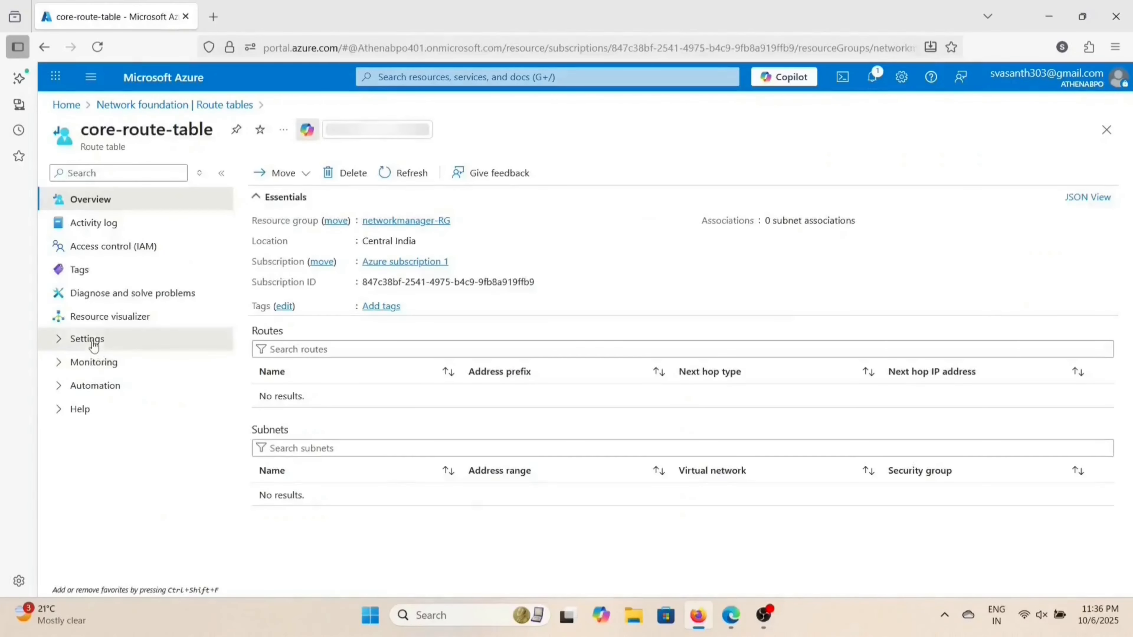
# Step: Associate App-subnet of prod1-spoke-vnet with core-route-table
pyautogui.click(87, 339)
pyautogui.click(103, 411)
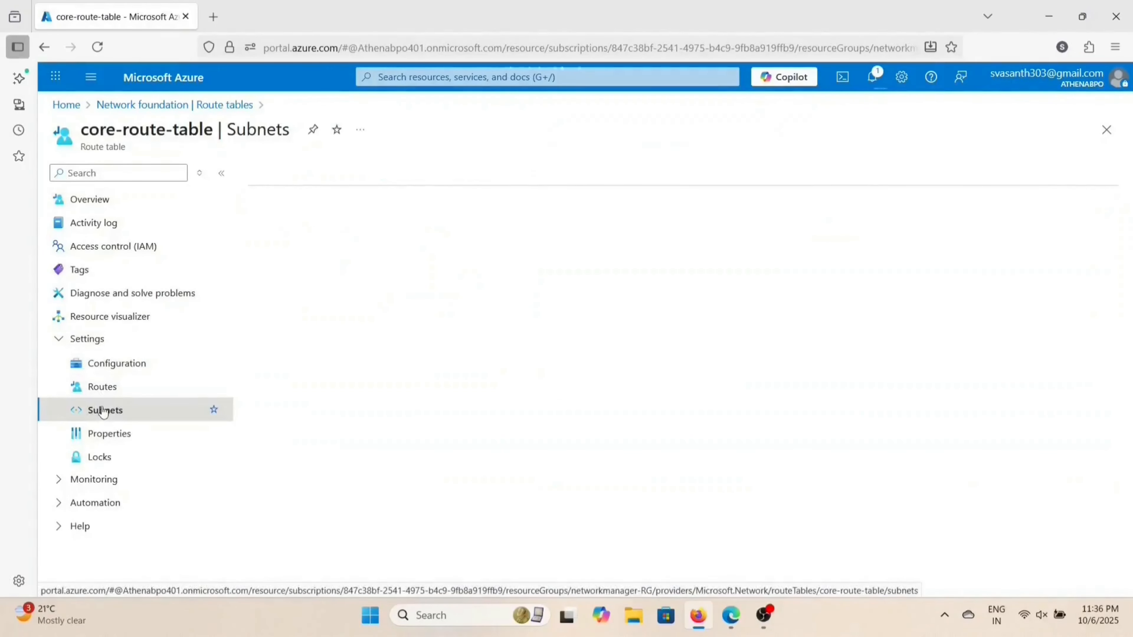
pyautogui.click(287, 178)
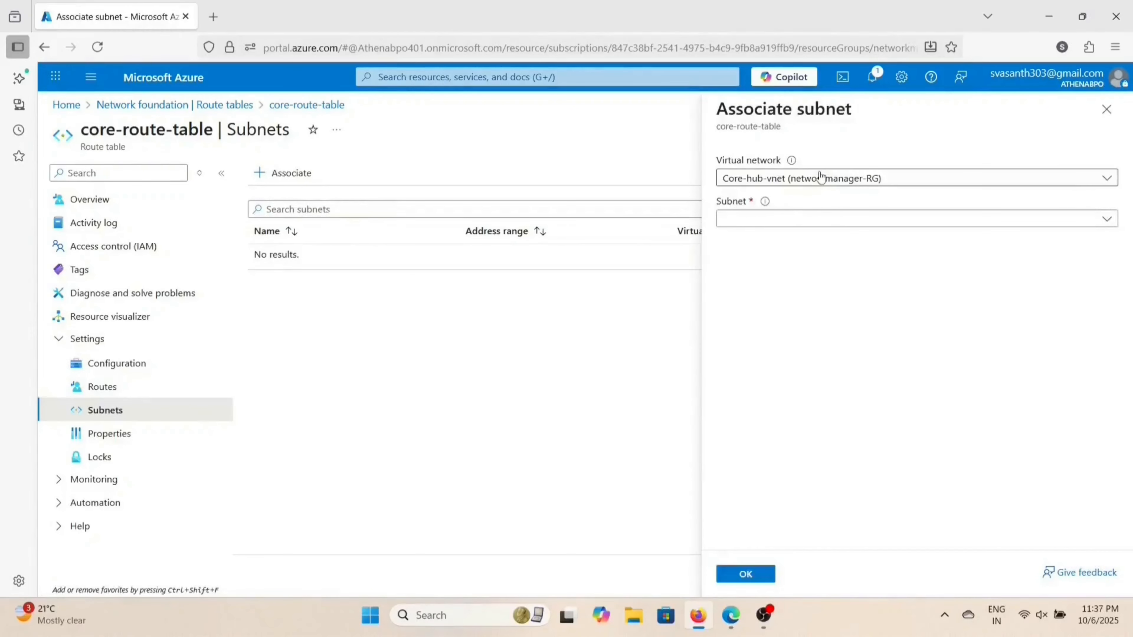
pyautogui.click(820, 178)
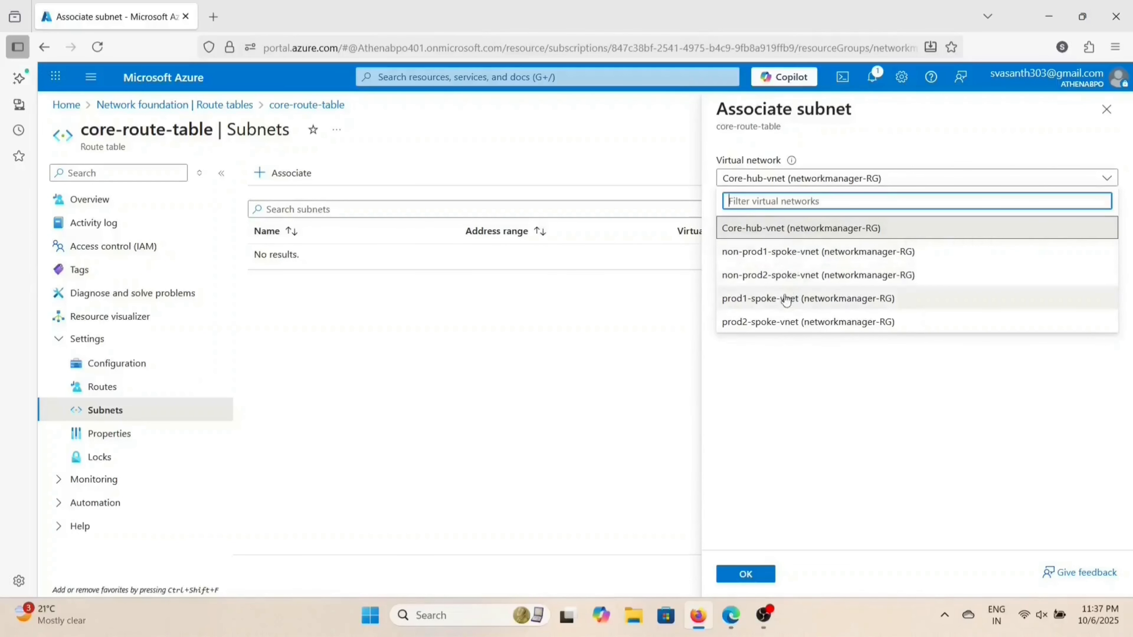
pyautogui.click(786, 300)
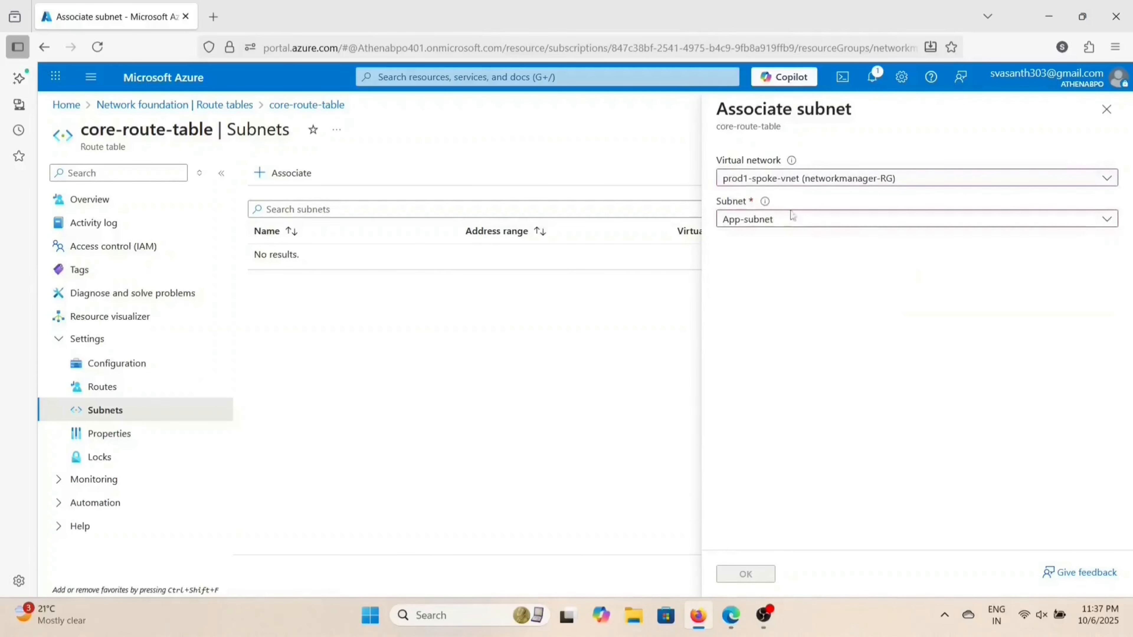
pyautogui.click(817, 219)
pyautogui.click(764, 293)
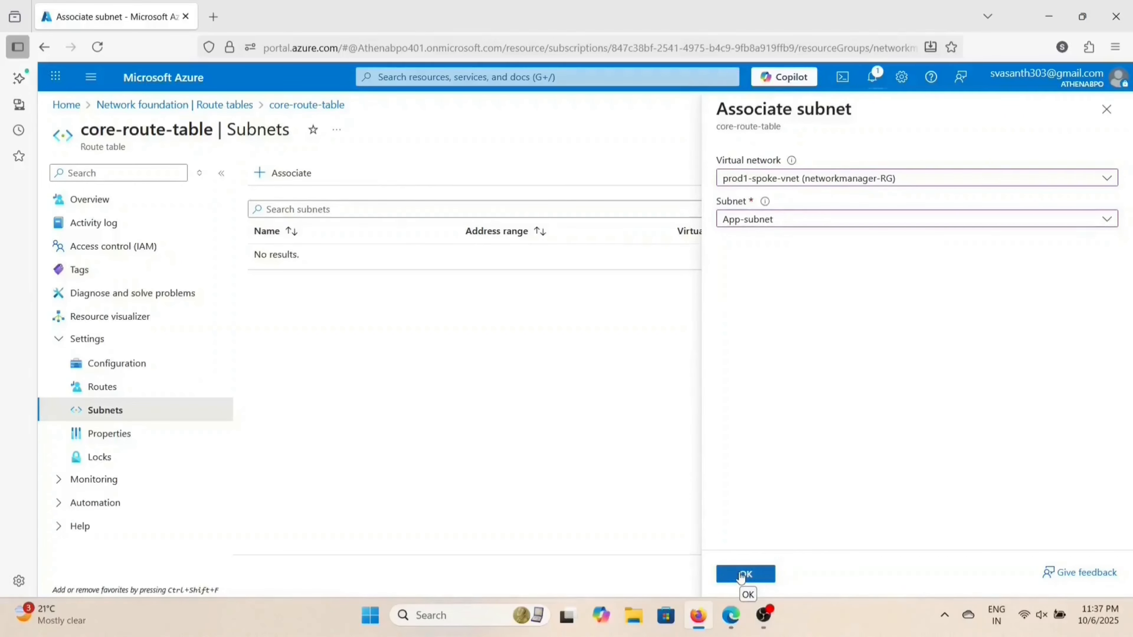
pyautogui.click(741, 576)
pyautogui.click(741, 577)
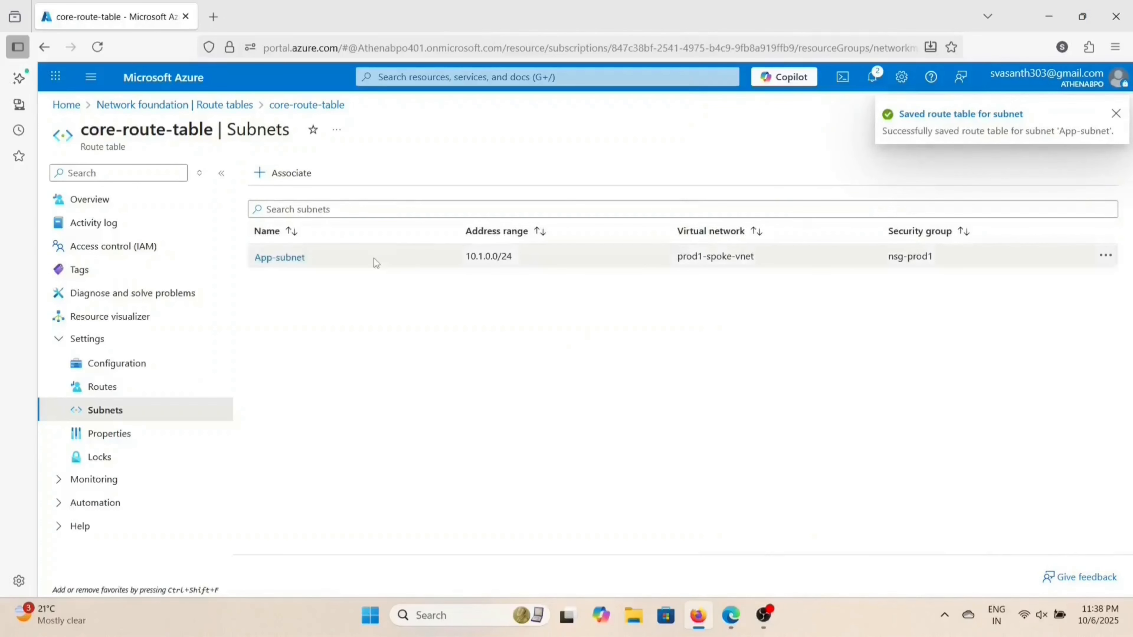
# Step: Associate App-subnet of prod2-spoke-vnet with core-route-table
pyautogui.click(279, 177)
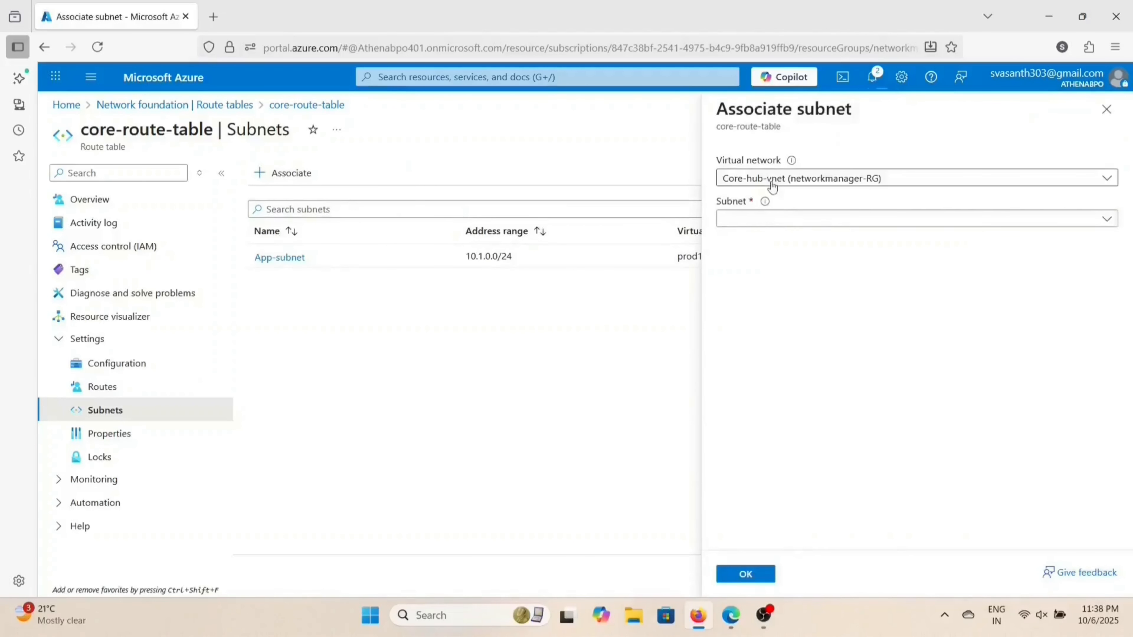
pyautogui.click(773, 180)
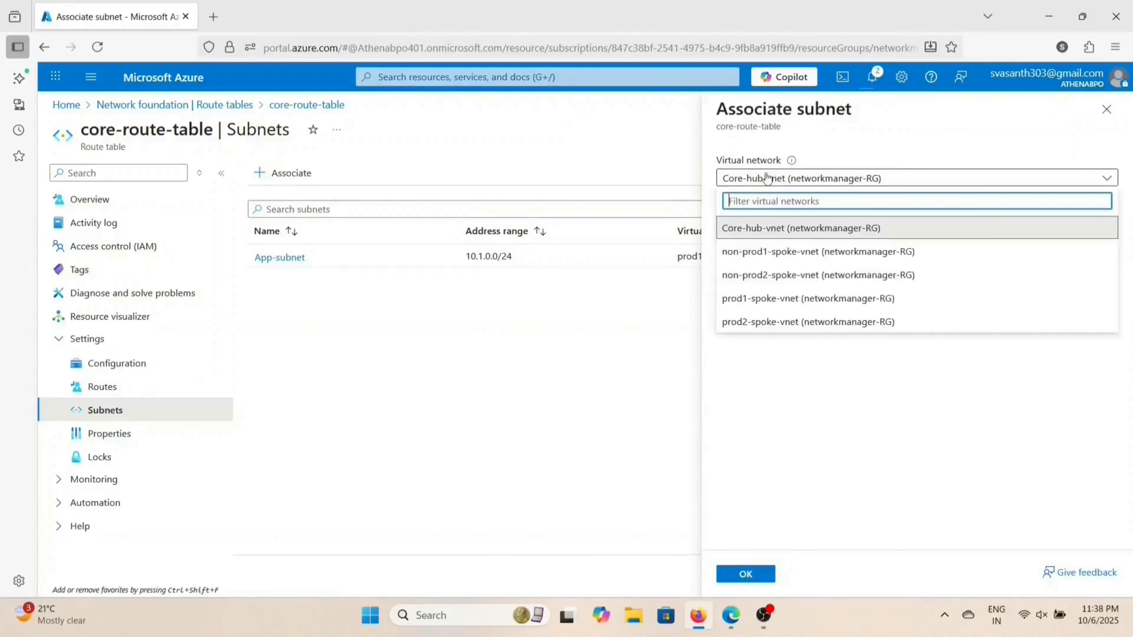
pyautogui.click(754, 322)
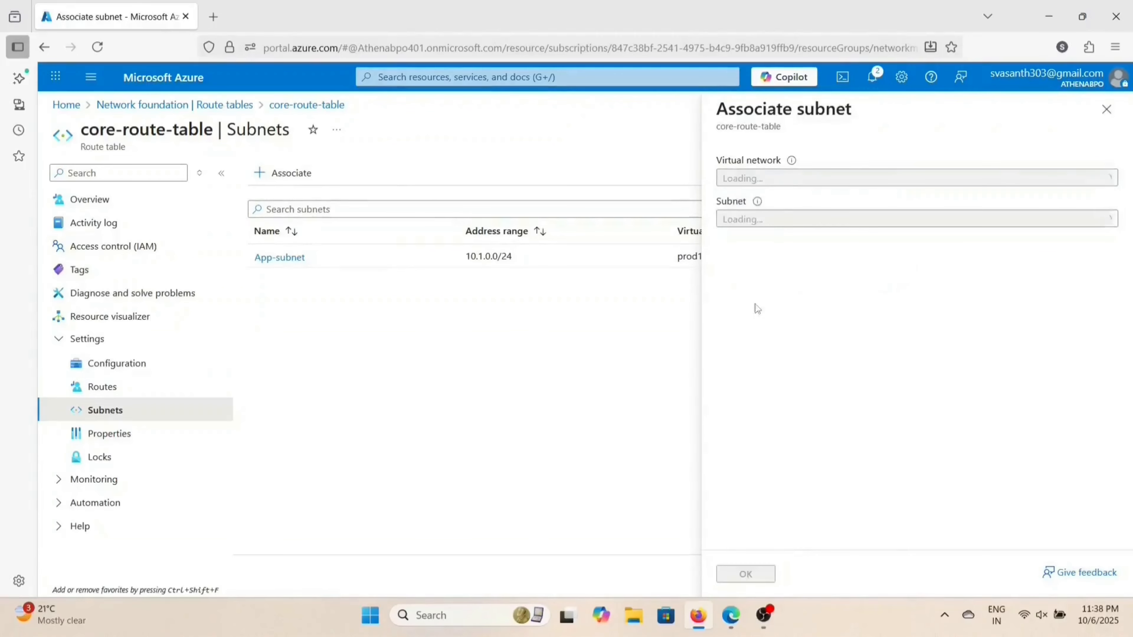
pyautogui.click(787, 221)
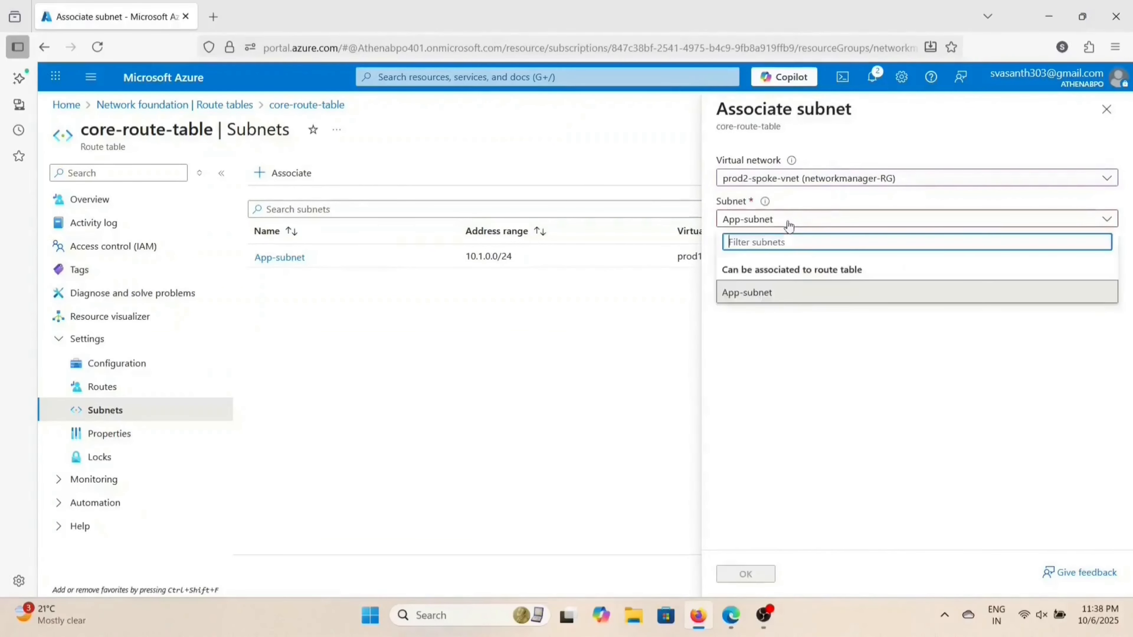
pyautogui.click(763, 295)
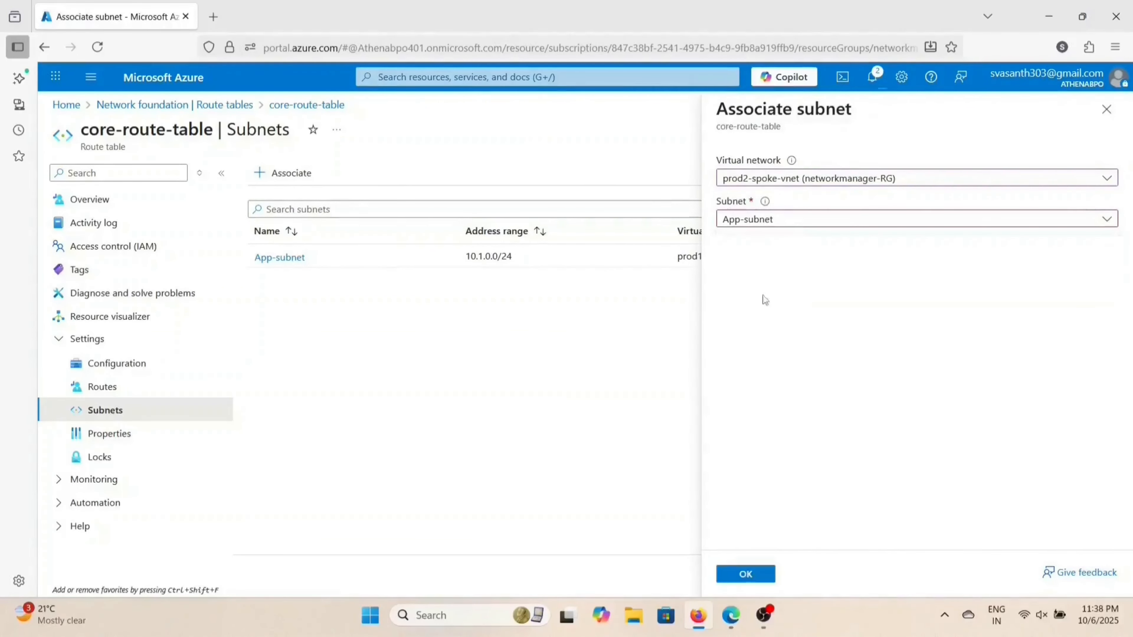
pyautogui.click(746, 575)
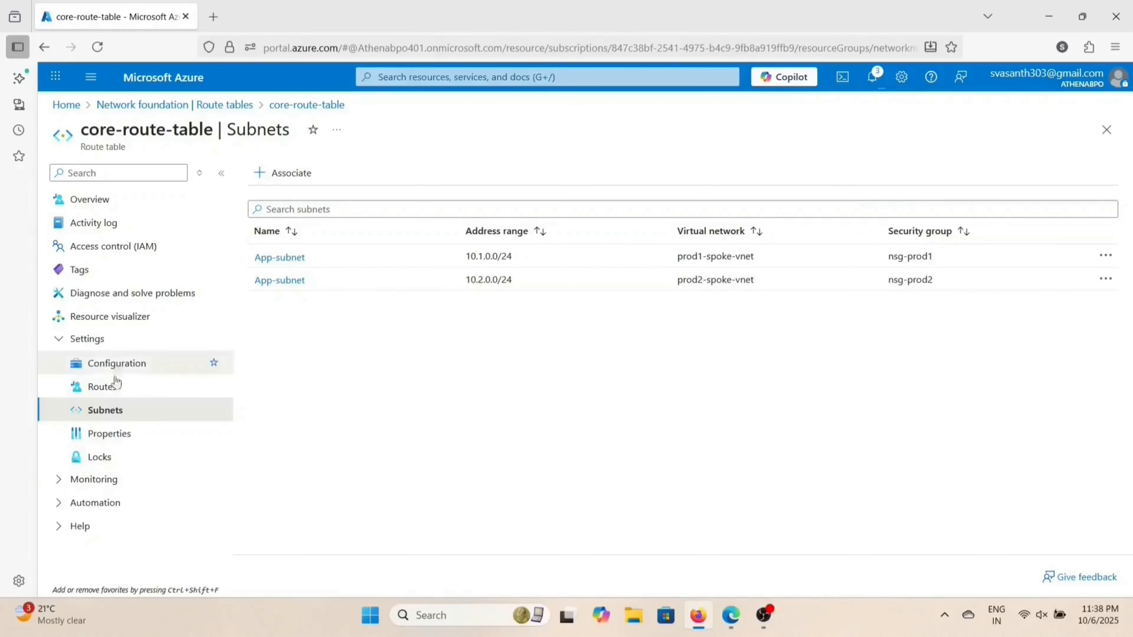
# Step: Start a new route in core-route-table and name it to-core-firewall
pyautogui.click(115, 388)
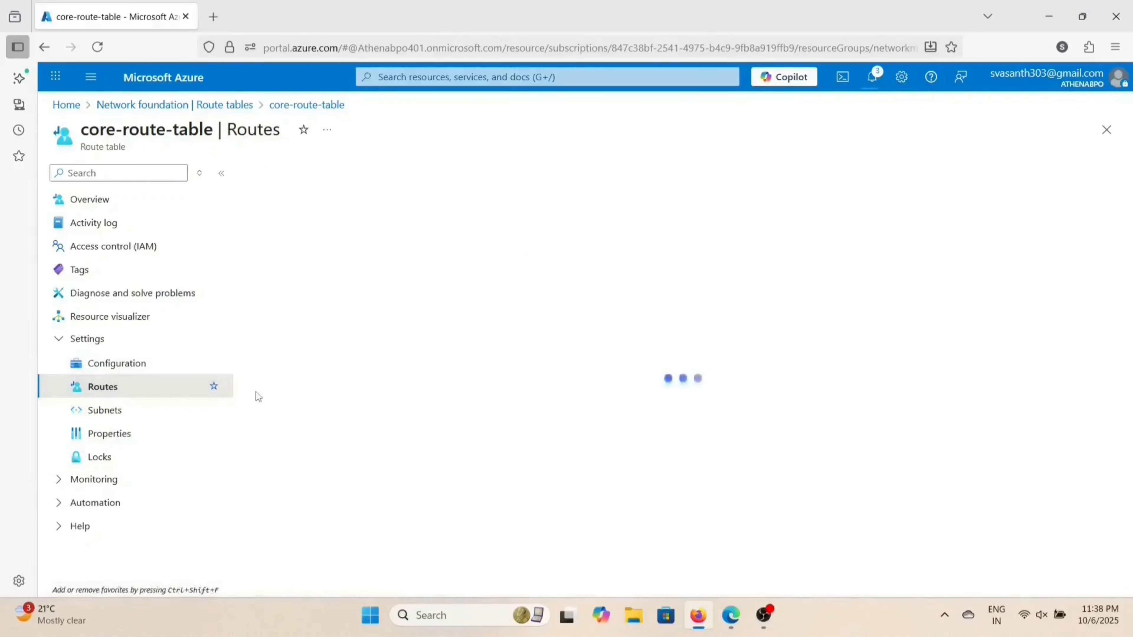
pyautogui.click(270, 172)
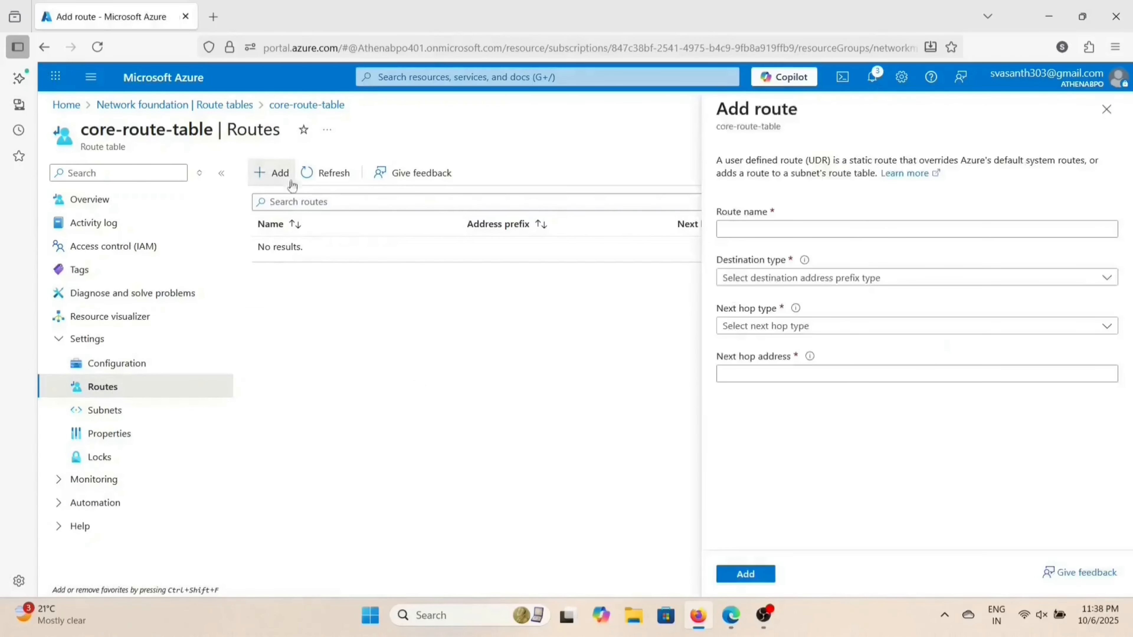
pyautogui.click(764, 225)
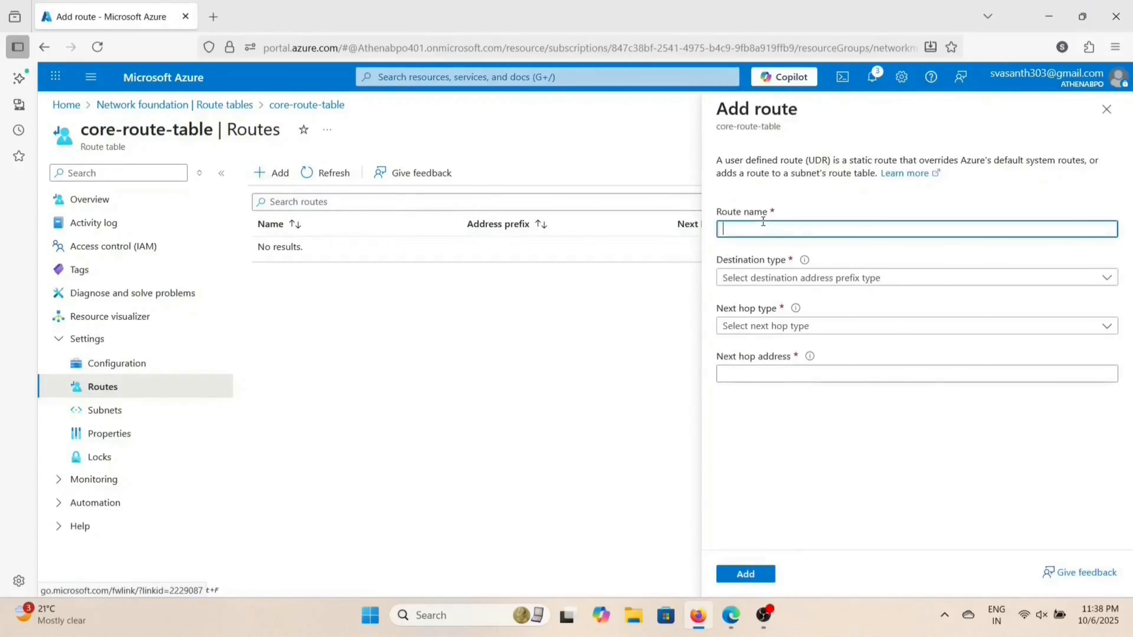
pyautogui.write('to')
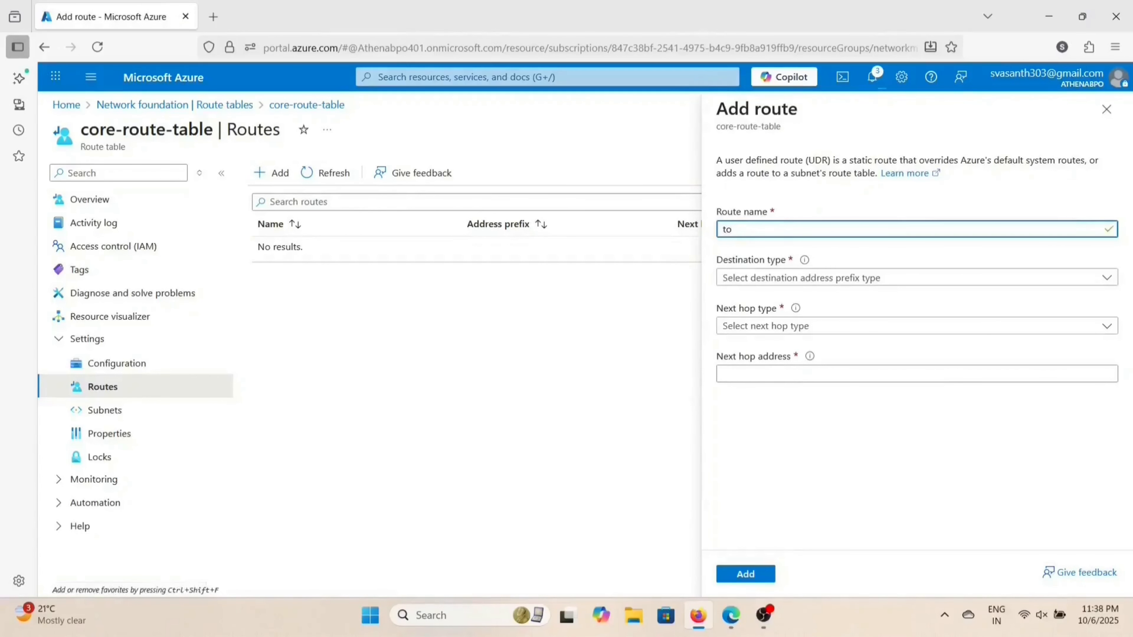
pyautogui.write('-c')
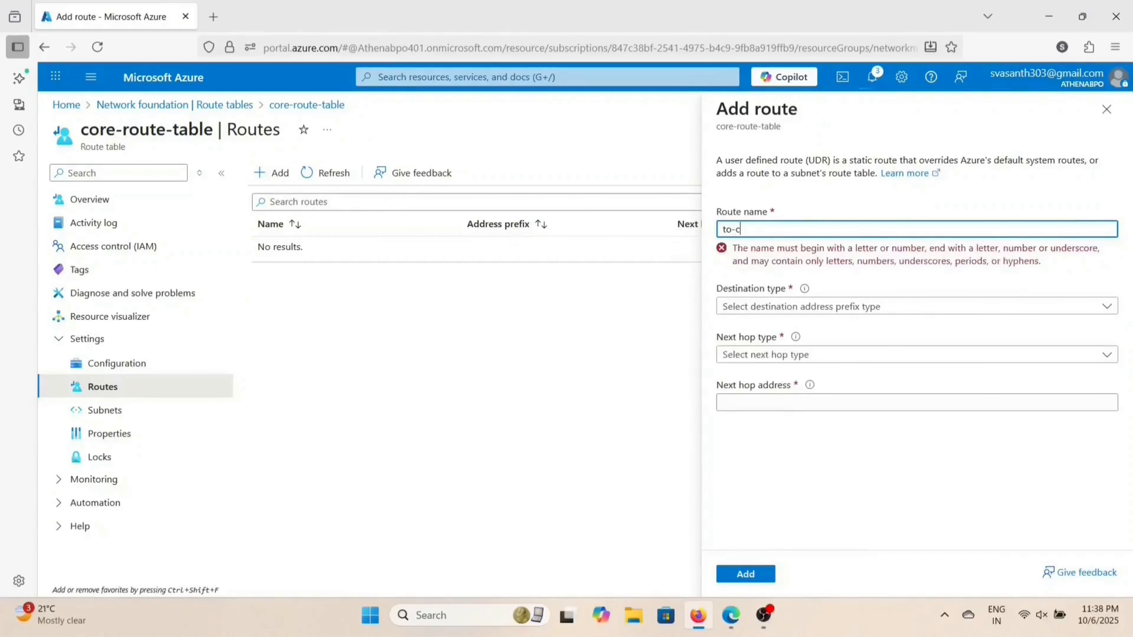
pyautogui.write('ore-')
pyautogui.write('firewall')
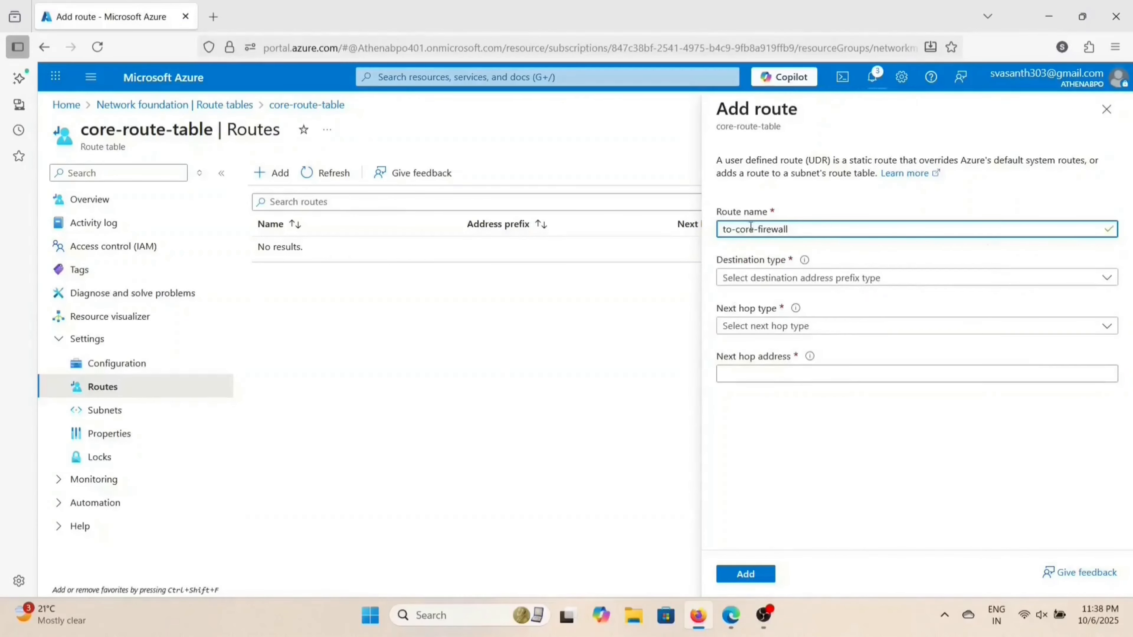
# Step: Set the route's destination type to IP Addresses with the range 0.0.0.0/0
pyautogui.click(768, 280)
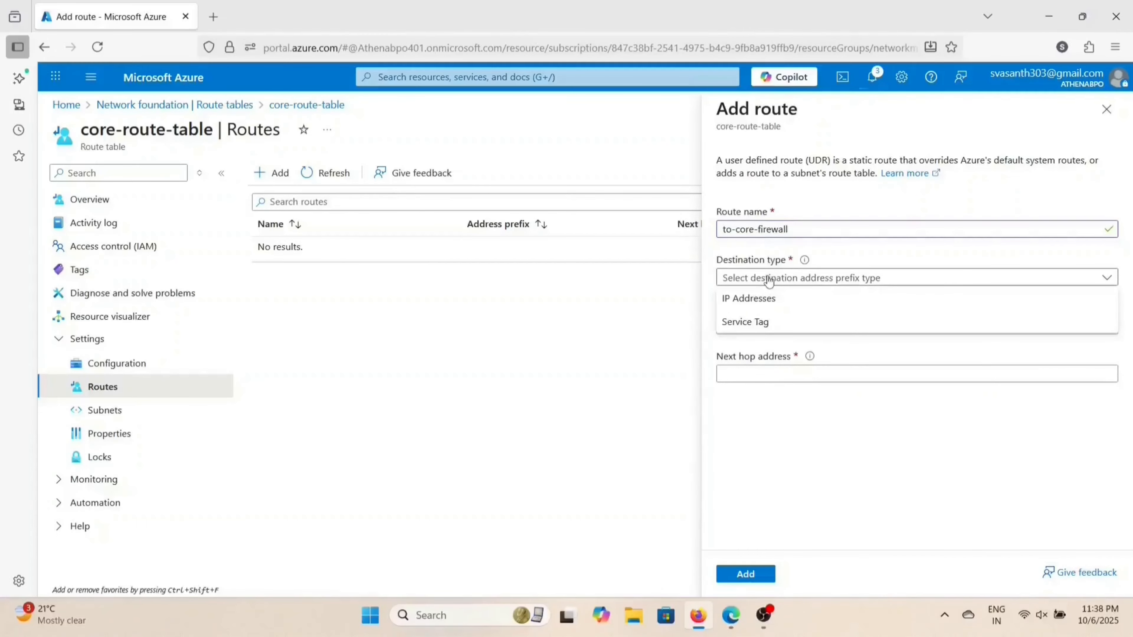
pyautogui.click(760, 296)
pyautogui.click(756, 327)
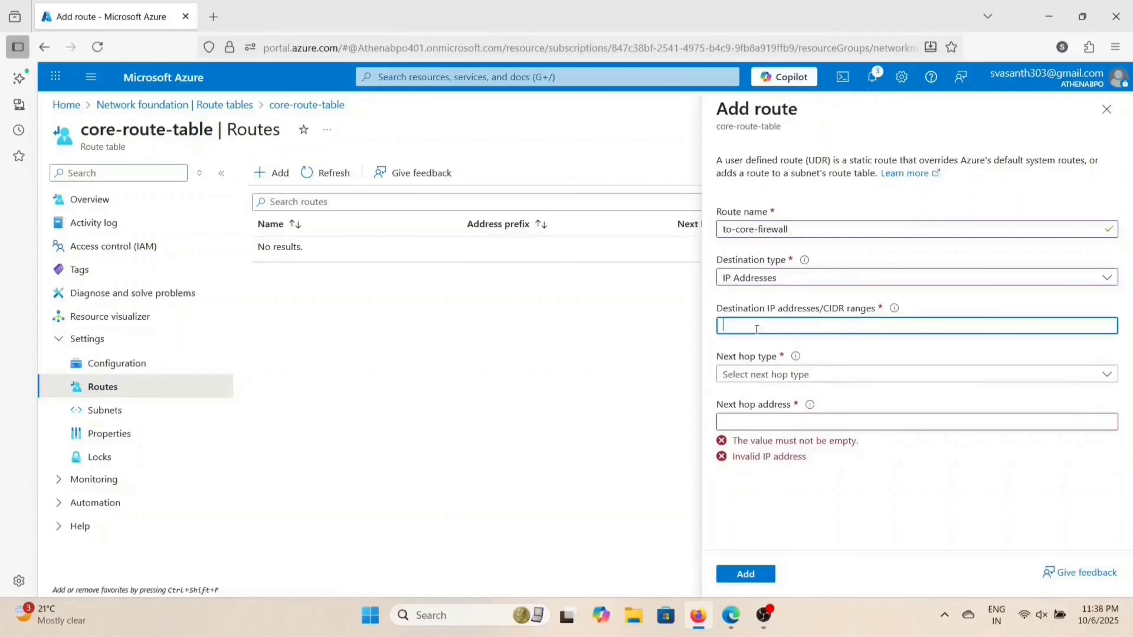
pyautogui.write('0.0.0.0')
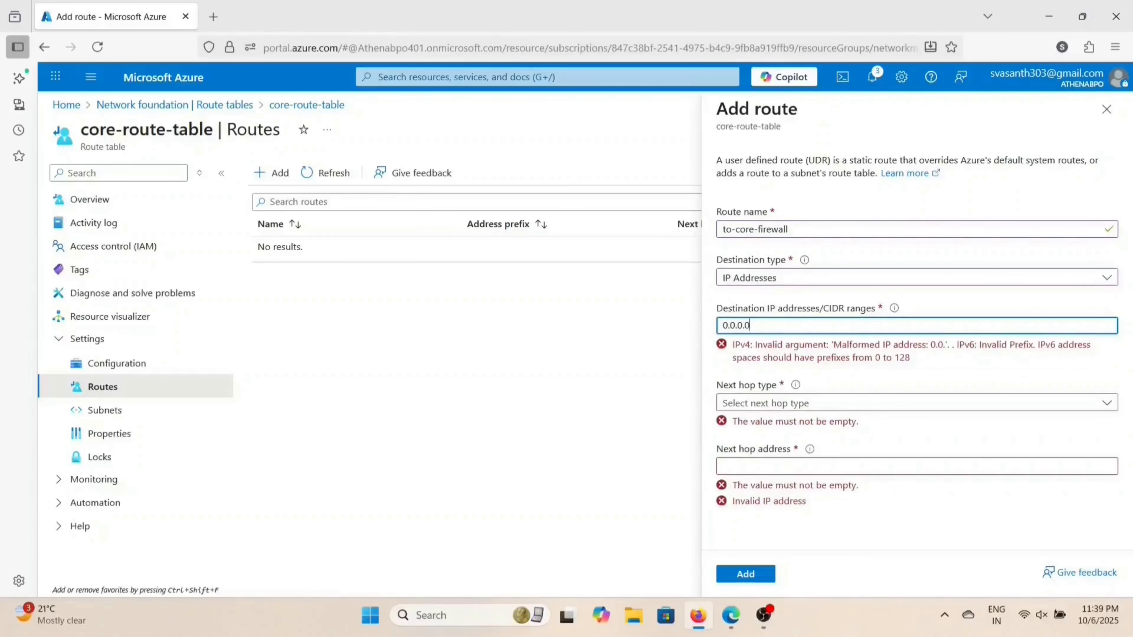
pyautogui.write('/0')
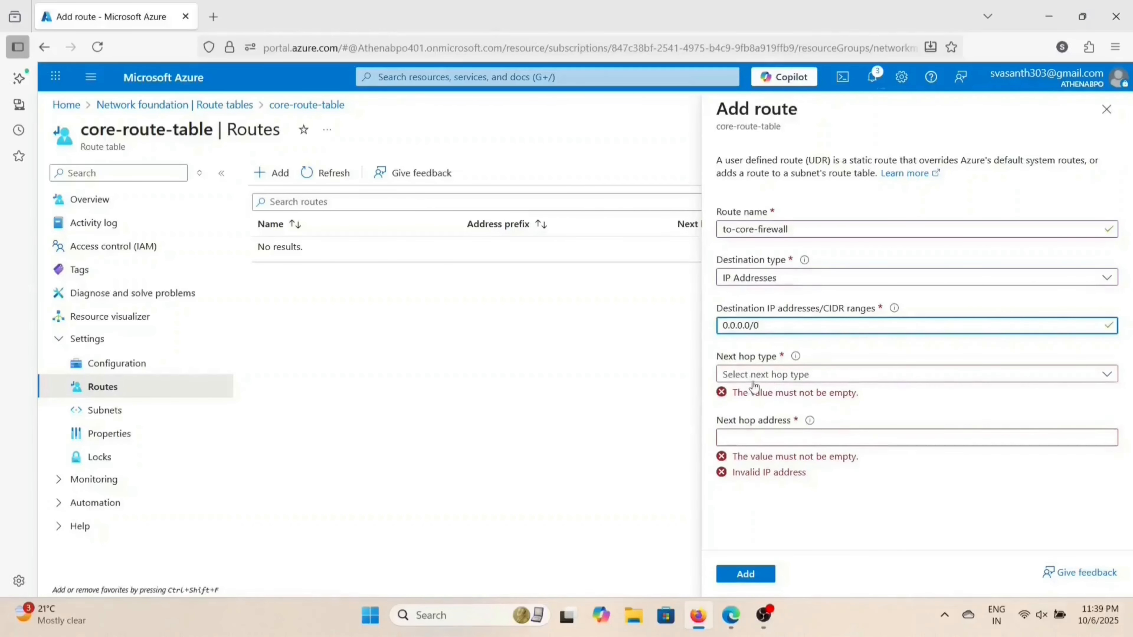
# Step: Set the route's next hop to a Virtual appliance at 192.168.1.4 and add the route
pyautogui.click(753, 380)
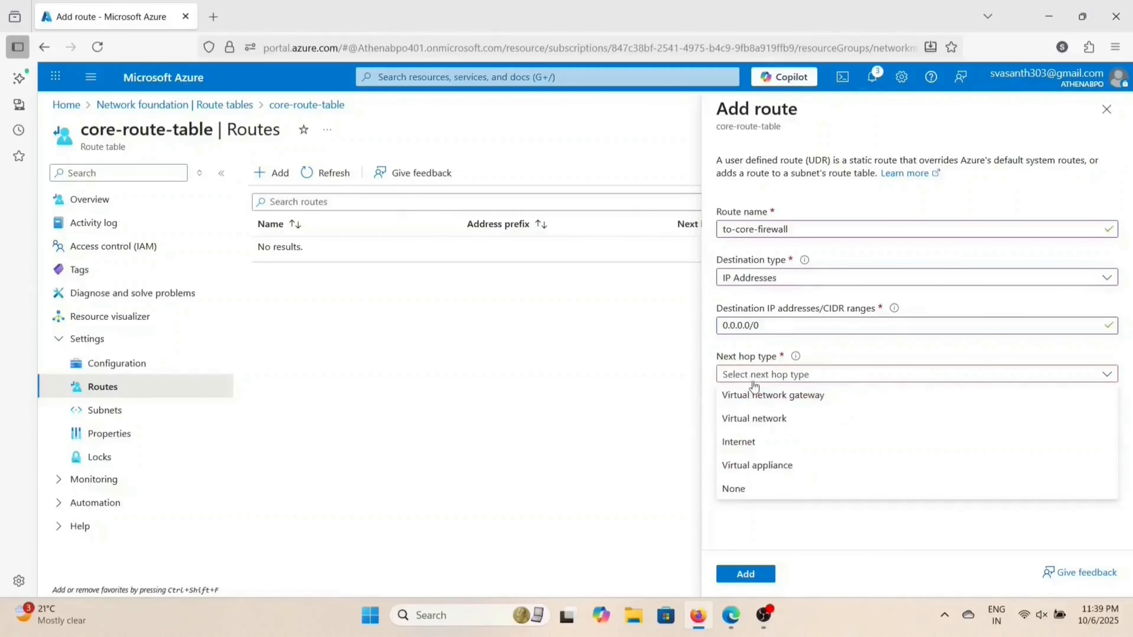
pyautogui.click(750, 465)
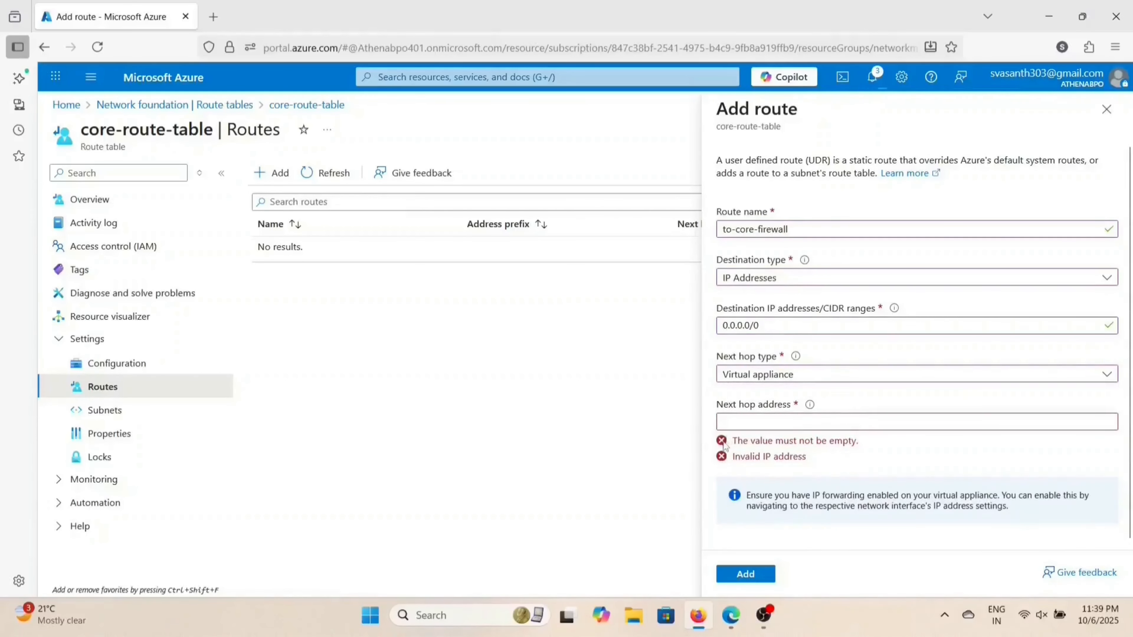
pyautogui.click(796, 421)
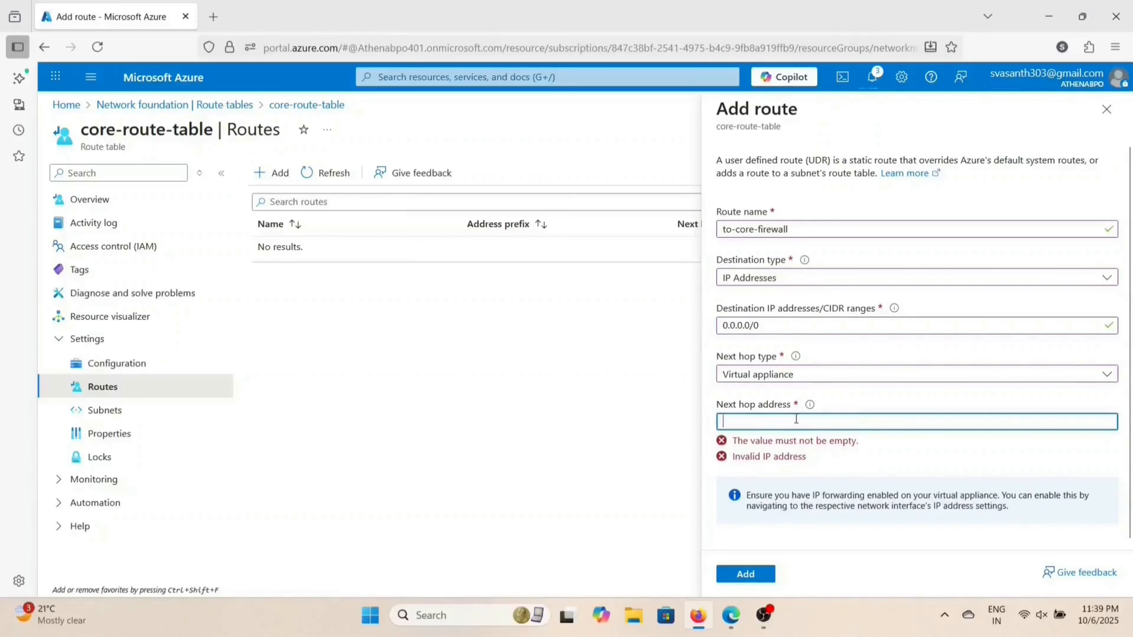
pyautogui.write('192.168.1.4')
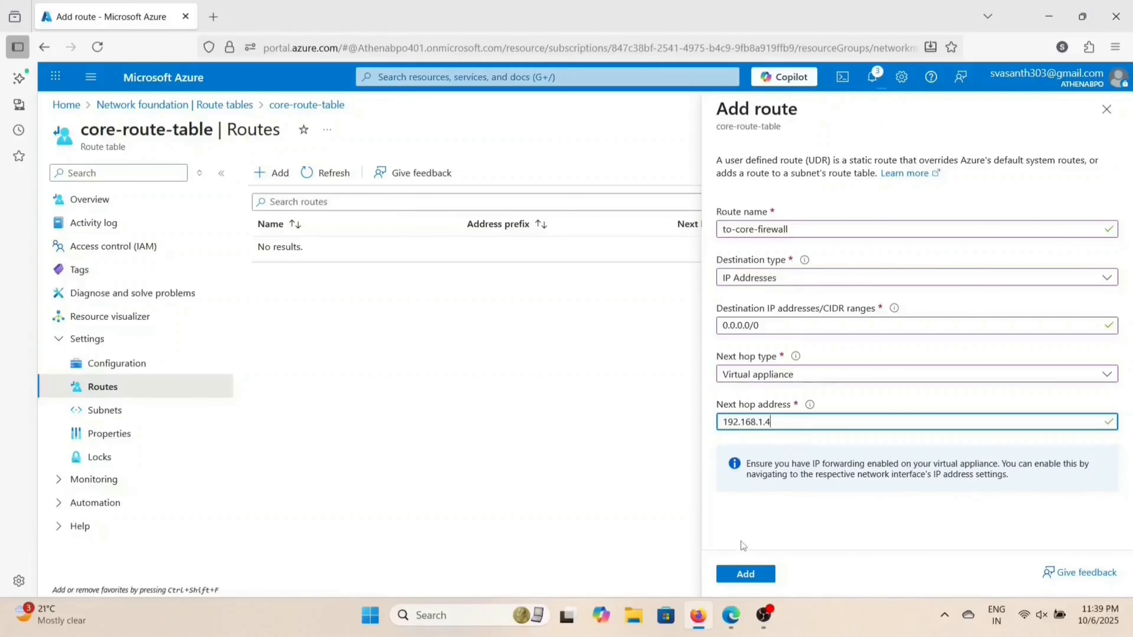
pyautogui.click(739, 577)
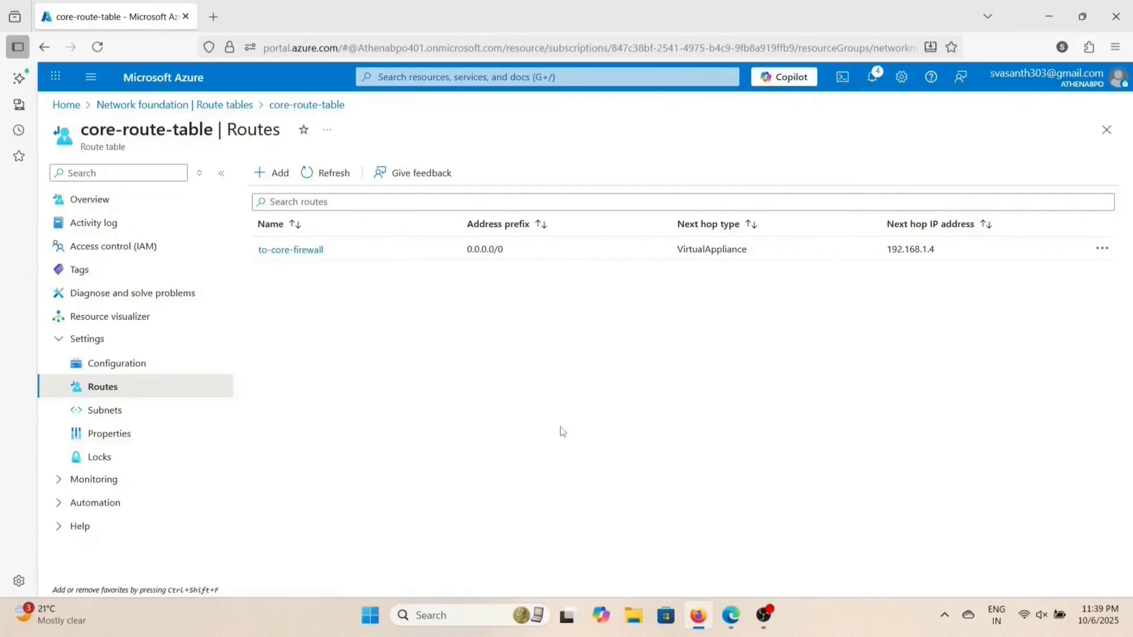
# Step: Open the network rules of core-firewall-policy from the Azure Firewall Policies list
pyautogui.click(494, 78)
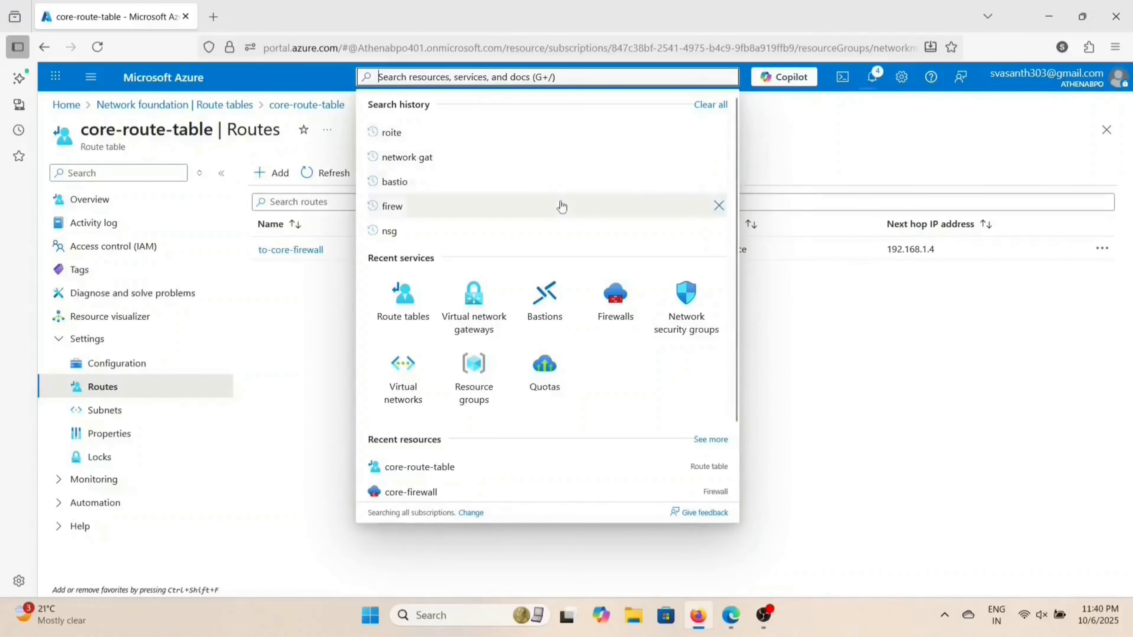
pyautogui.click(610, 311)
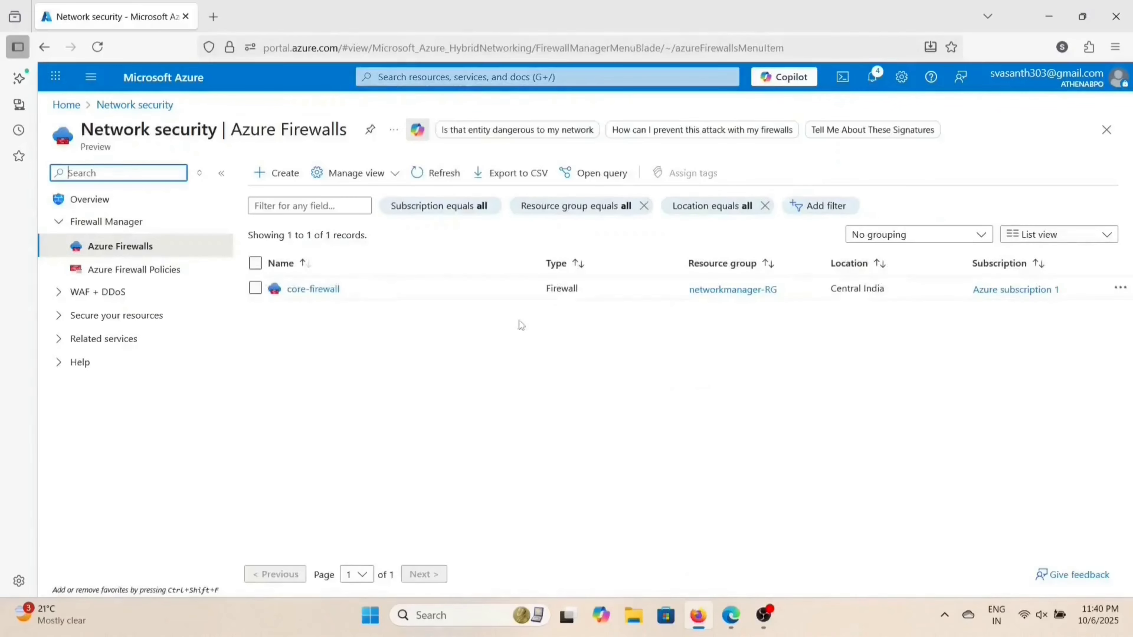
pyautogui.click(176, 269)
pyautogui.click(333, 291)
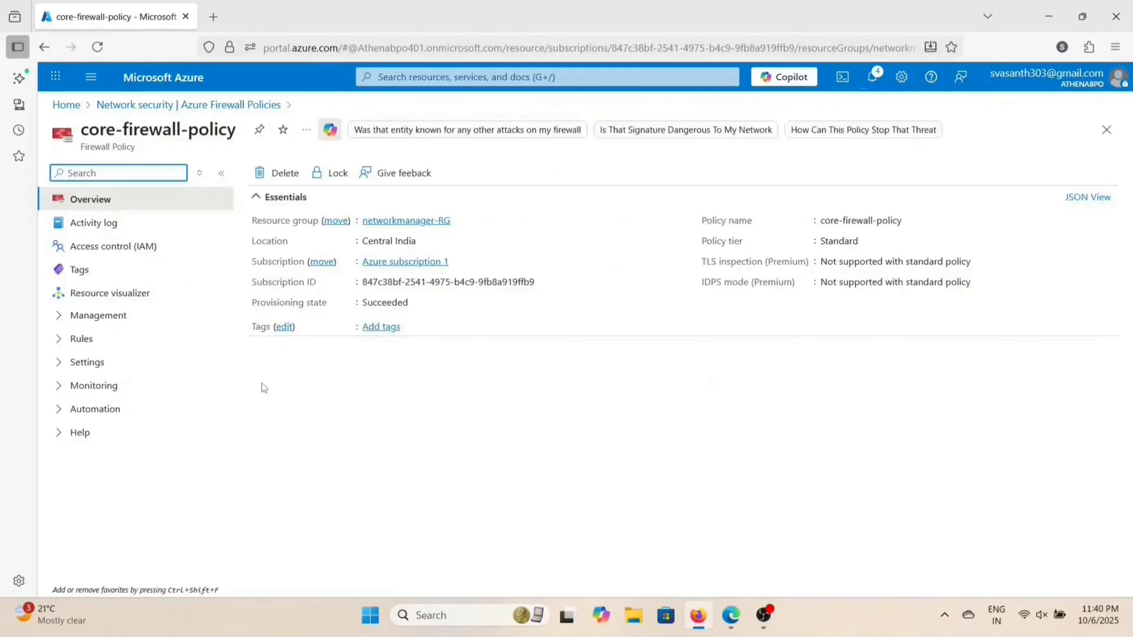
pyautogui.click(137, 314)
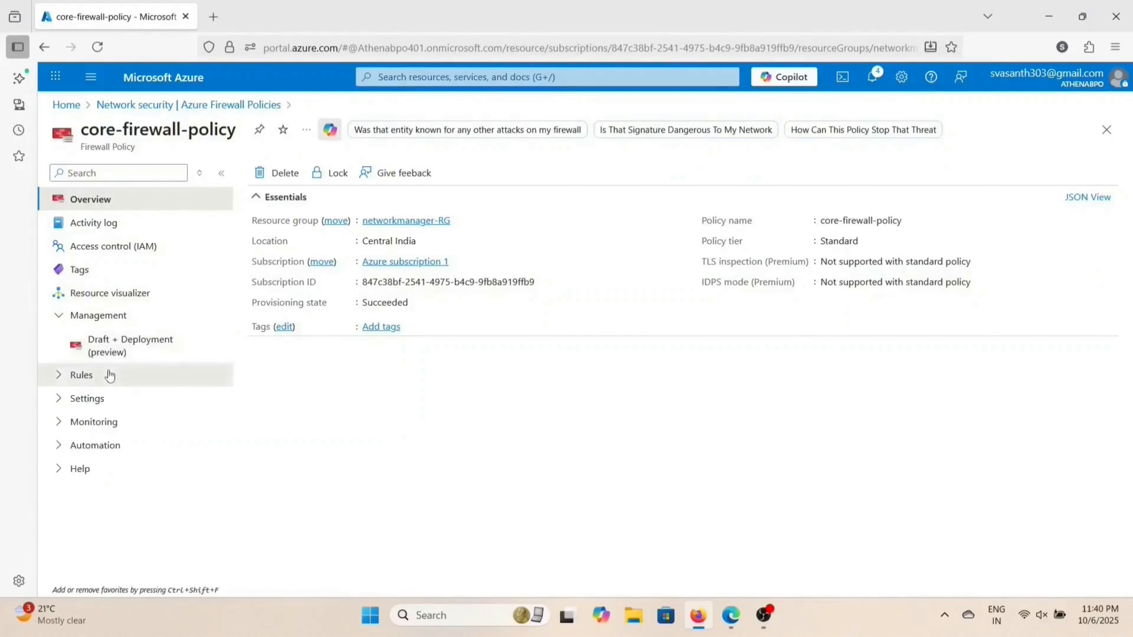
pyautogui.click(112, 374)
pyautogui.click(140, 449)
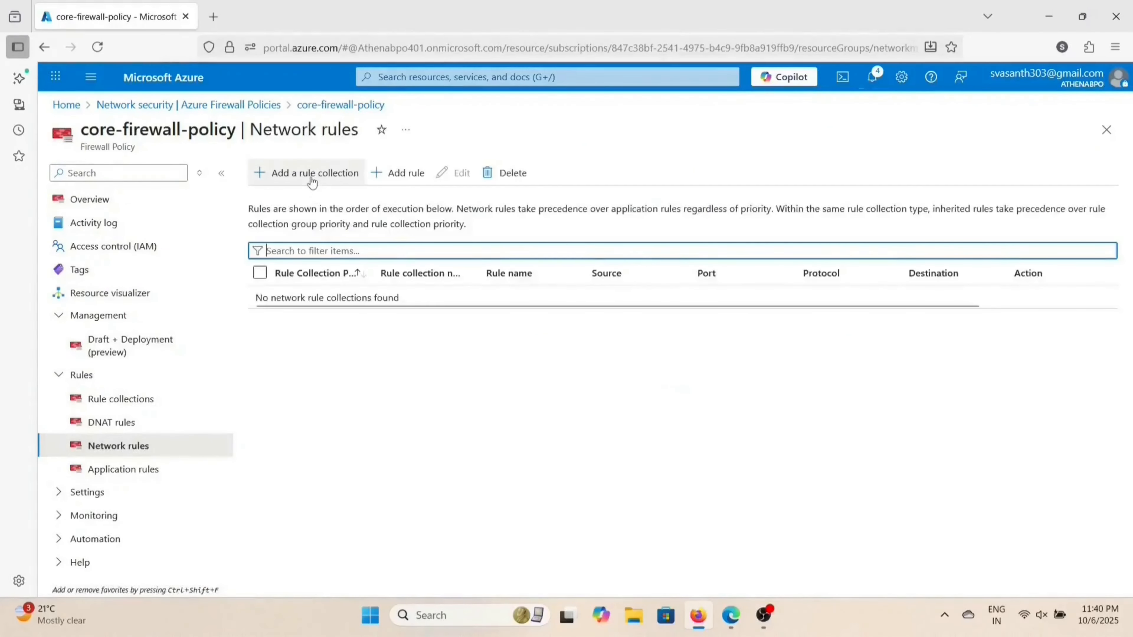
# Step: Start a network rule collection named network-collection-allow-rles with priority 100
pyautogui.click(313, 173)
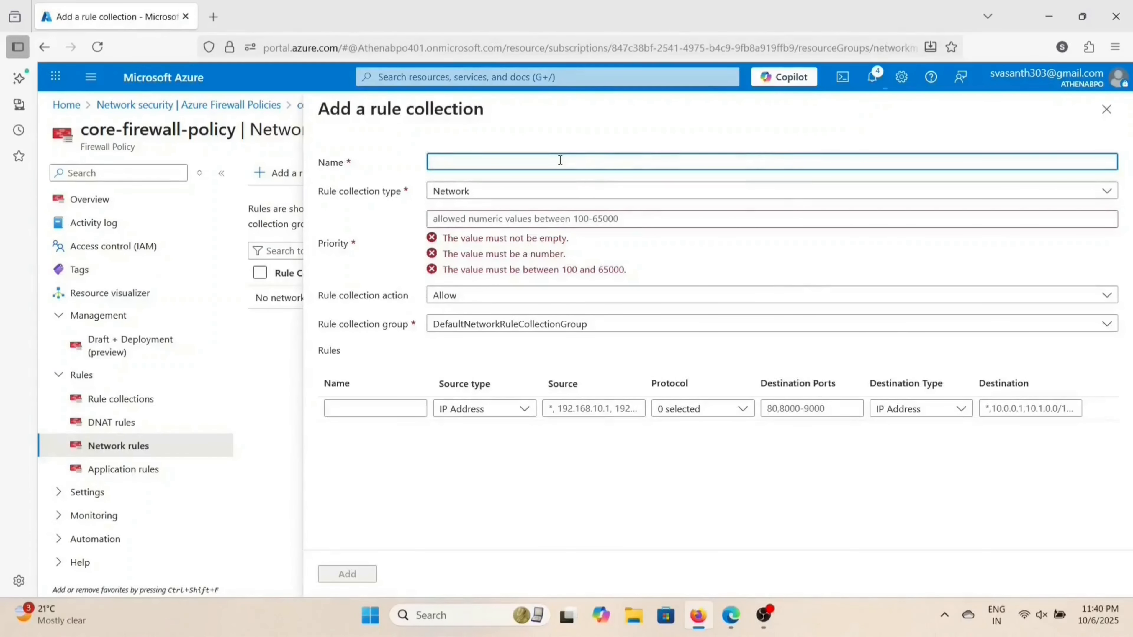
pyautogui.write('network-collection-alow')
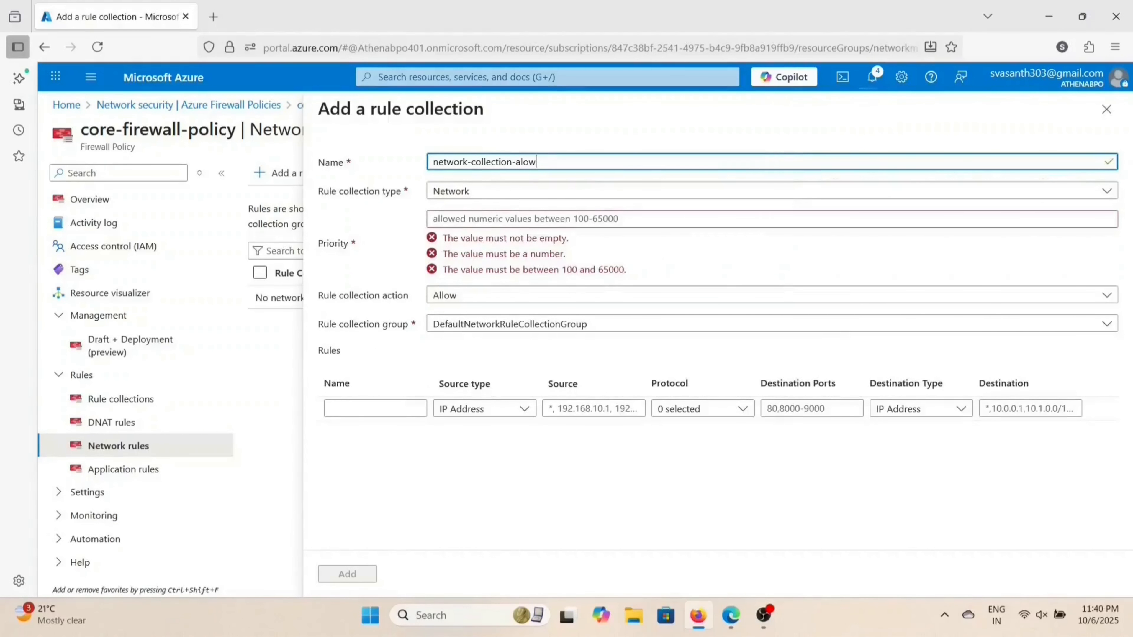
pyautogui.press('BackSpace')
pyautogui.press('BackSpace')
pyautogui.press('BackSpace')
pyautogui.write('llow-rles')
pyautogui.click(598, 226)
pyautogui.write('100')
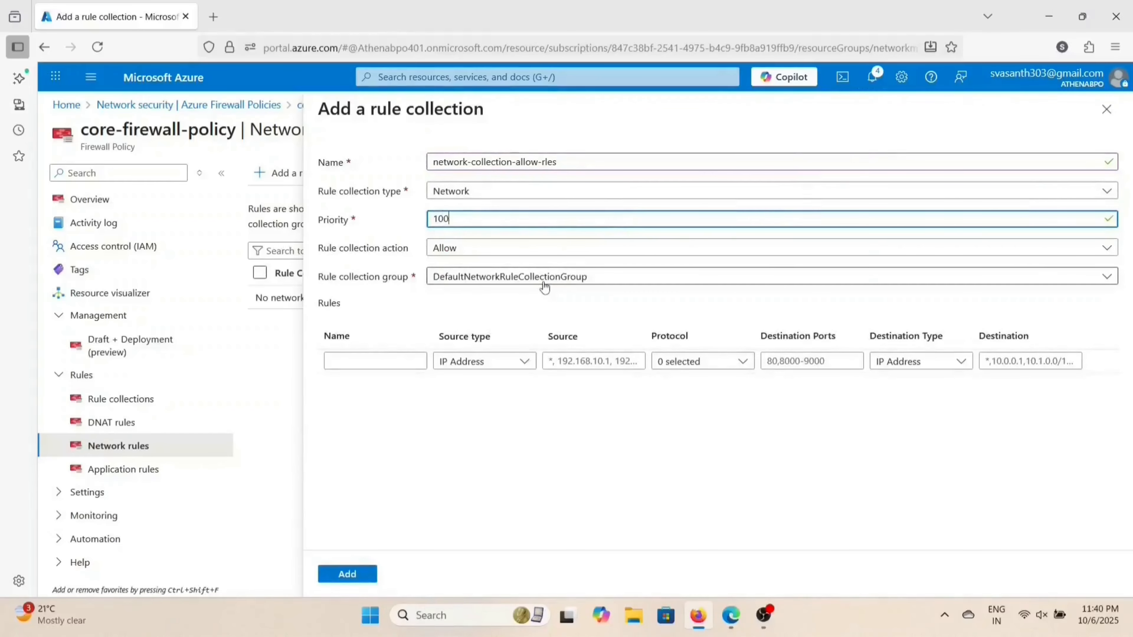
# Step: Define a rule named https/http/ssh with source * and protocol Any in the new rule collection
pyautogui.click(337, 360)
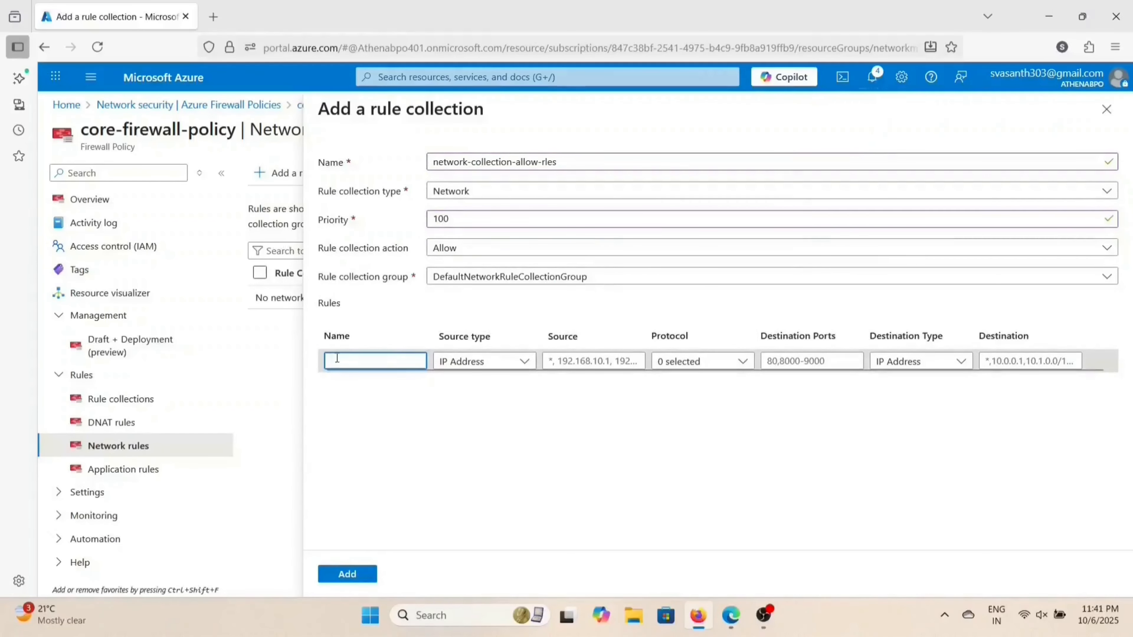
pyautogui.write('h')
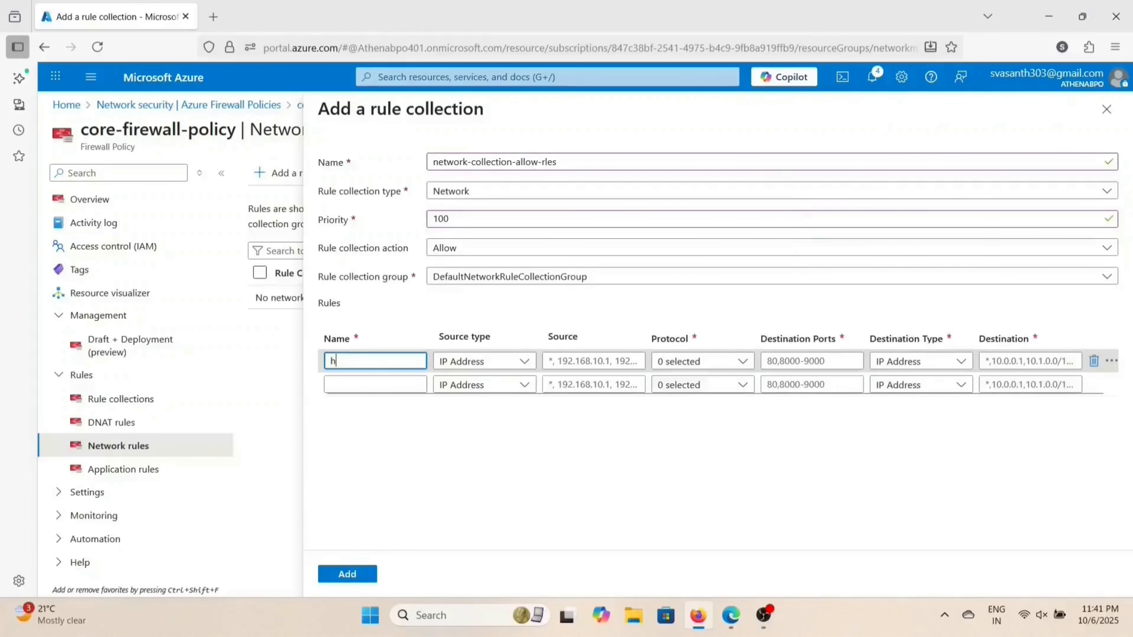
pyautogui.write('ttps/htt')
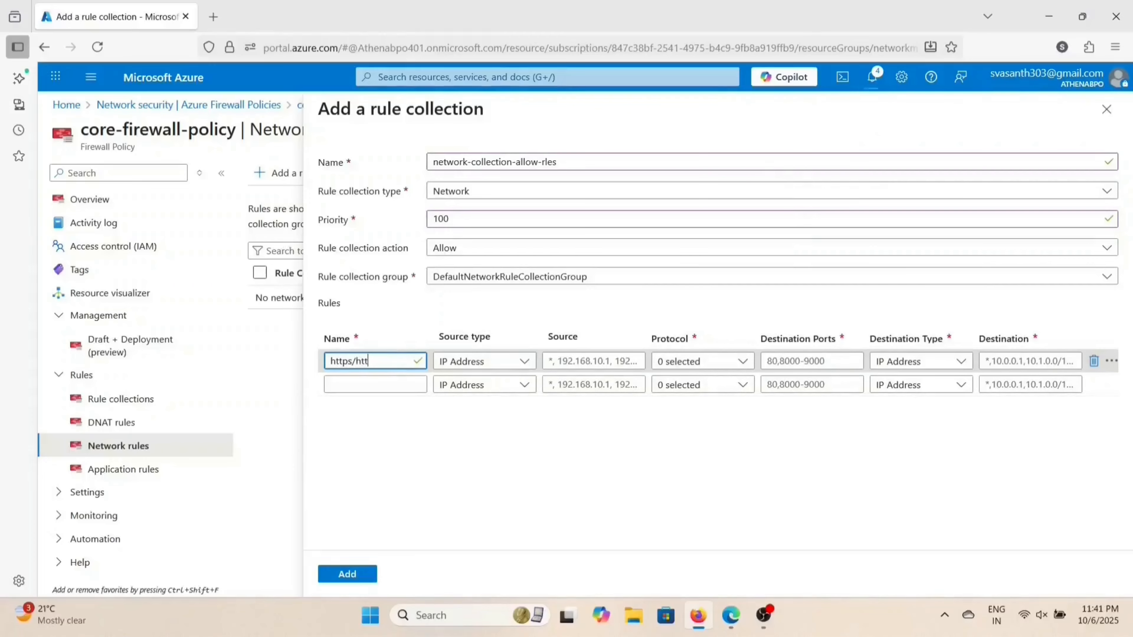
pyautogui.write('p/ssh')
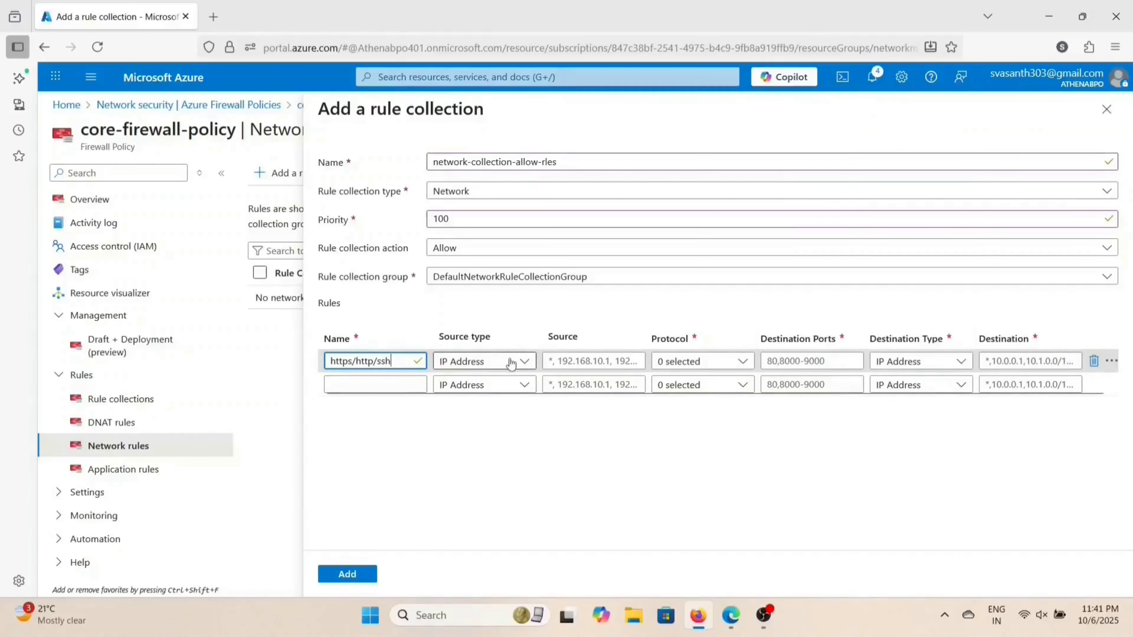
pyautogui.click(595, 357)
pyautogui.write('*')
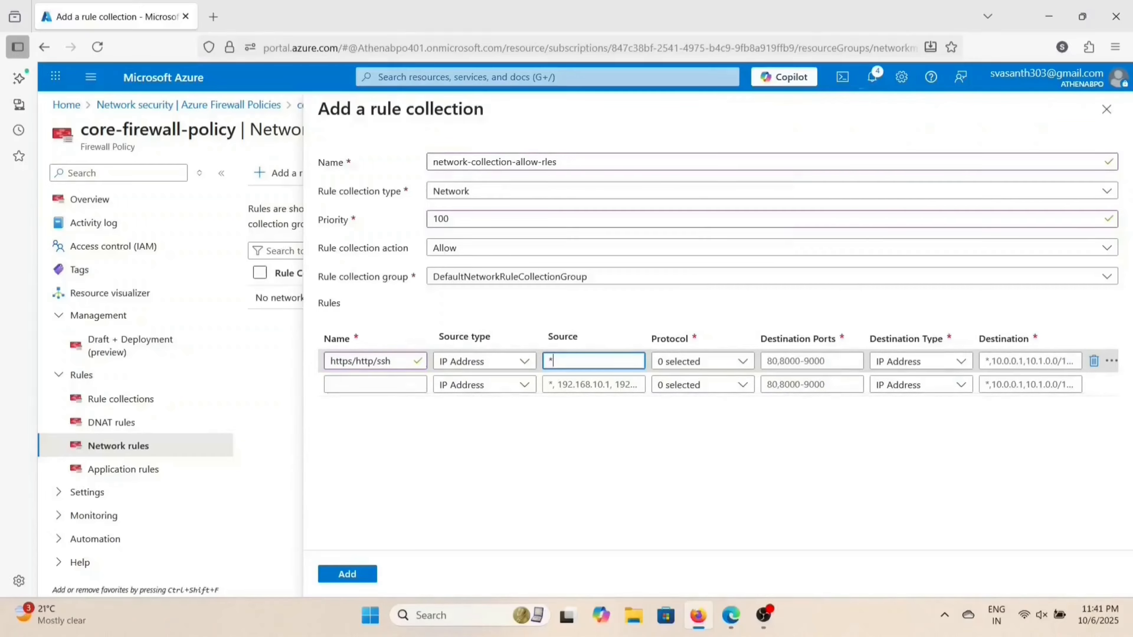
pyautogui.click(742, 363)
pyautogui.click(664, 452)
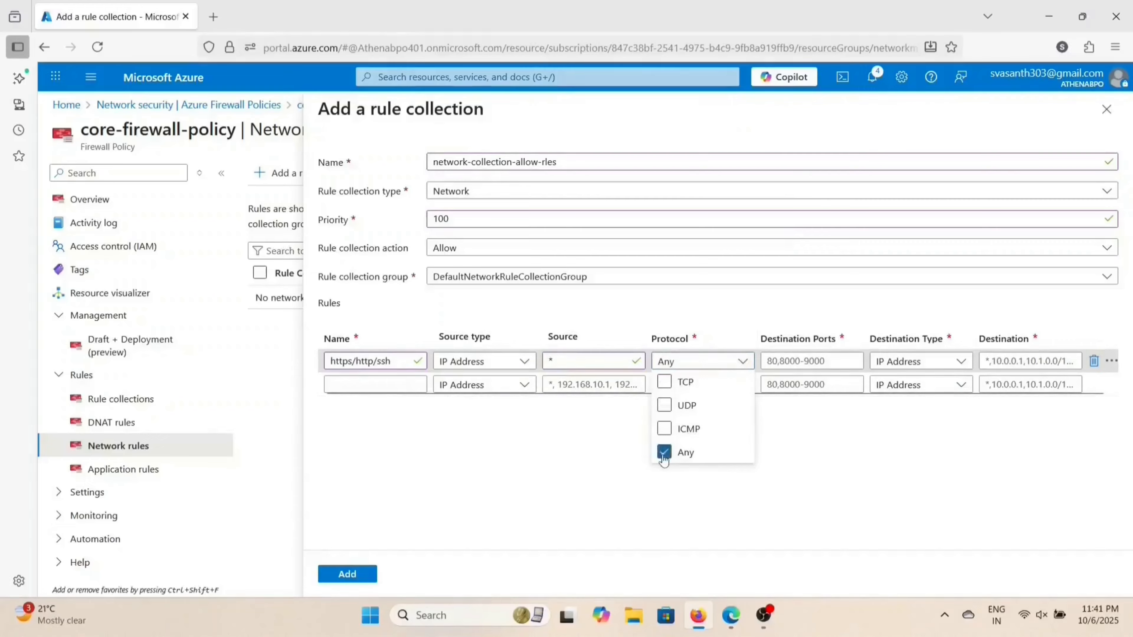
# Step: Set the rule's destination ports to 80,443,22 and its destination to *, and add the rule collection
pyautogui.click(803, 362)
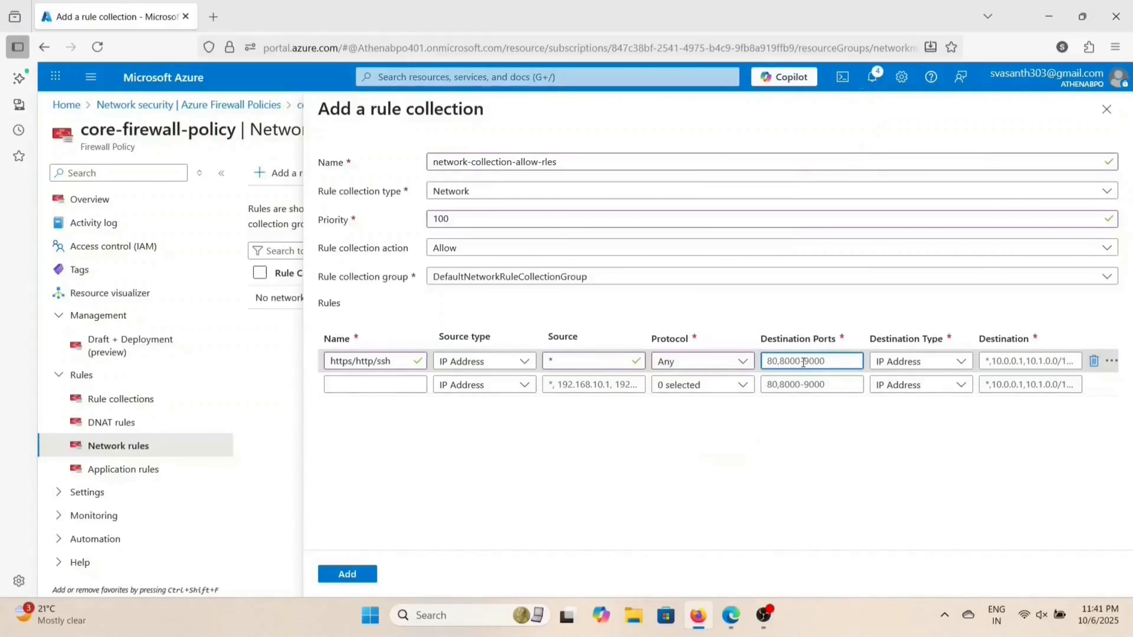
pyautogui.write('80,443')
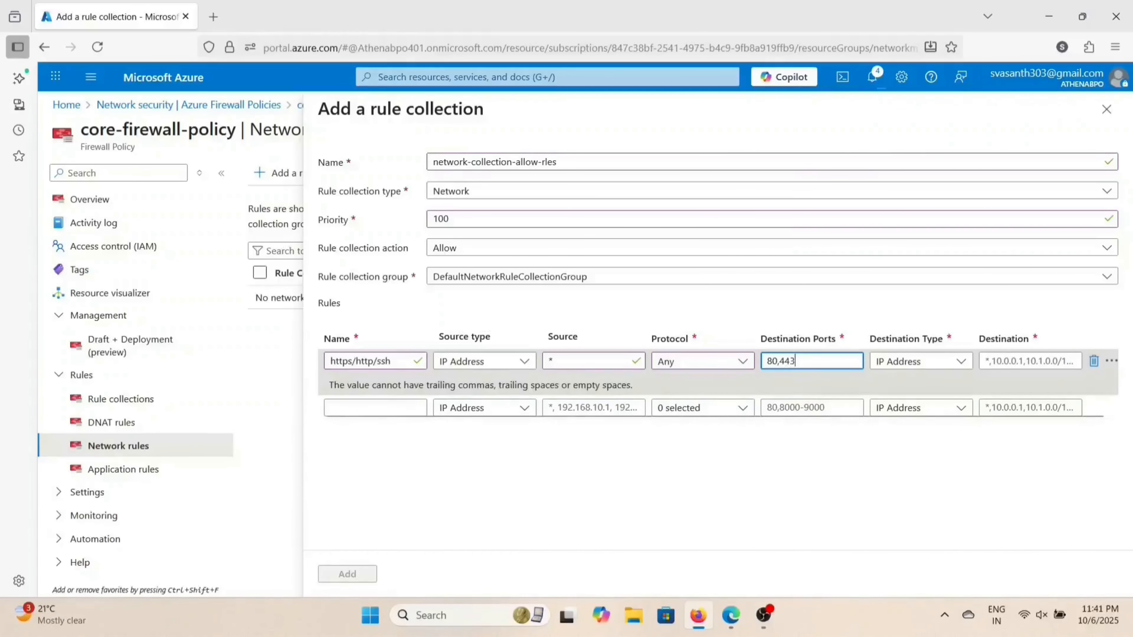
pyautogui.write(',22')
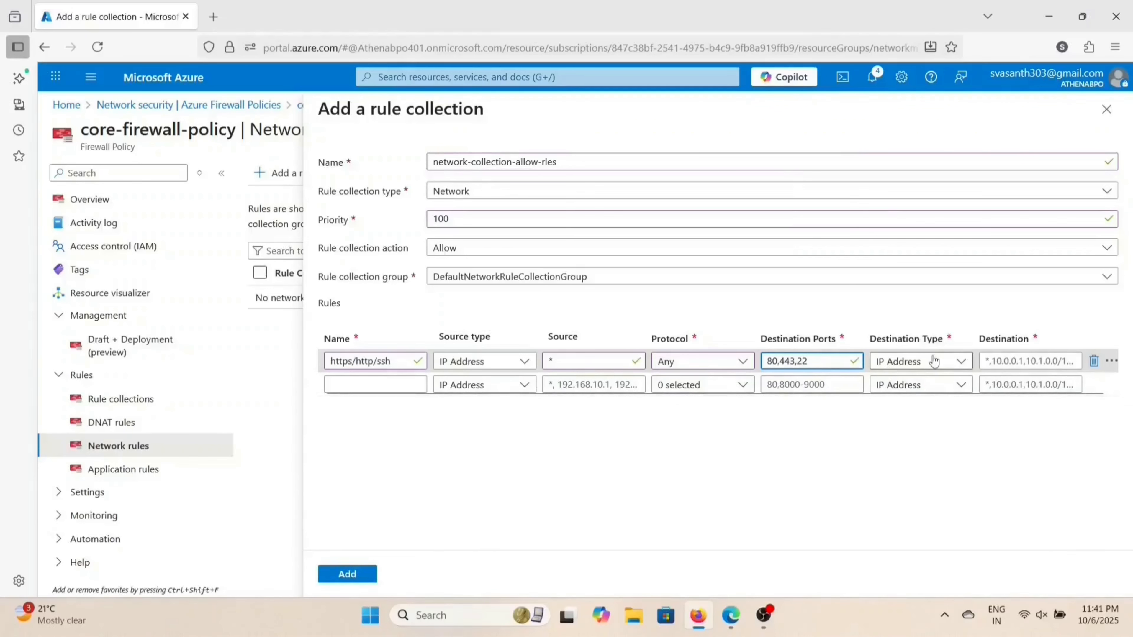
pyautogui.click(1013, 362)
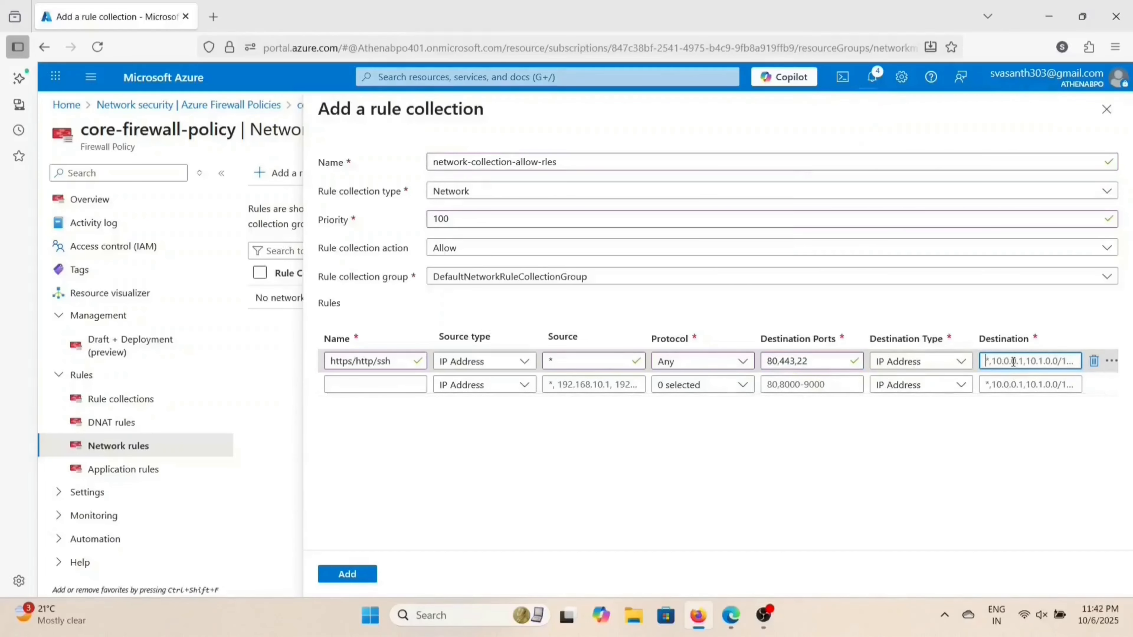
pyautogui.write('*')
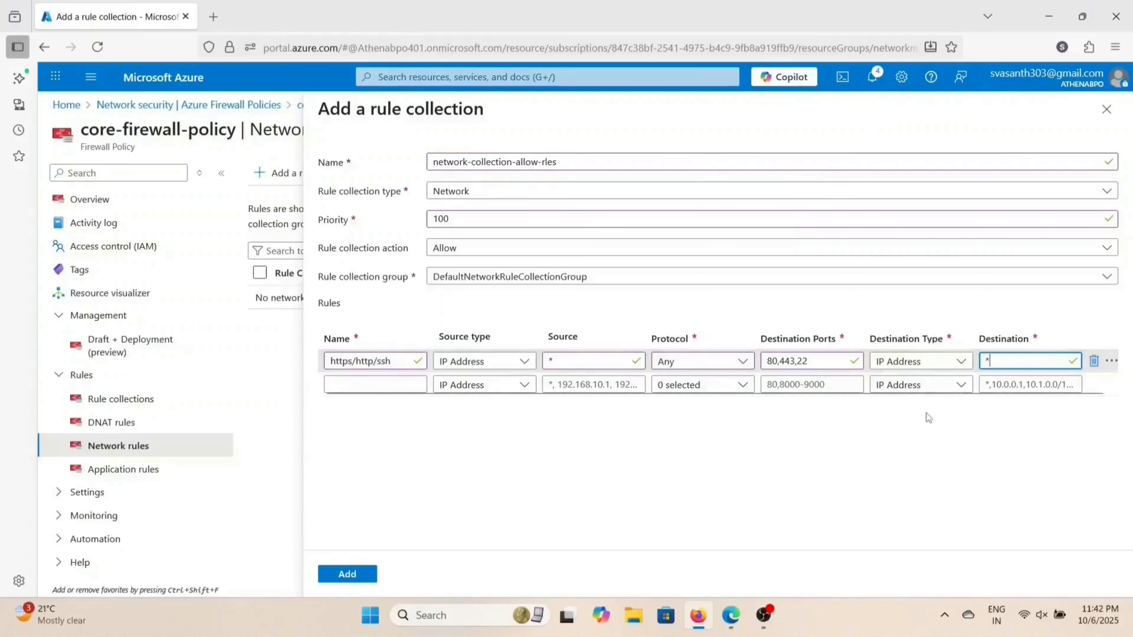
pyautogui.click(857, 427)
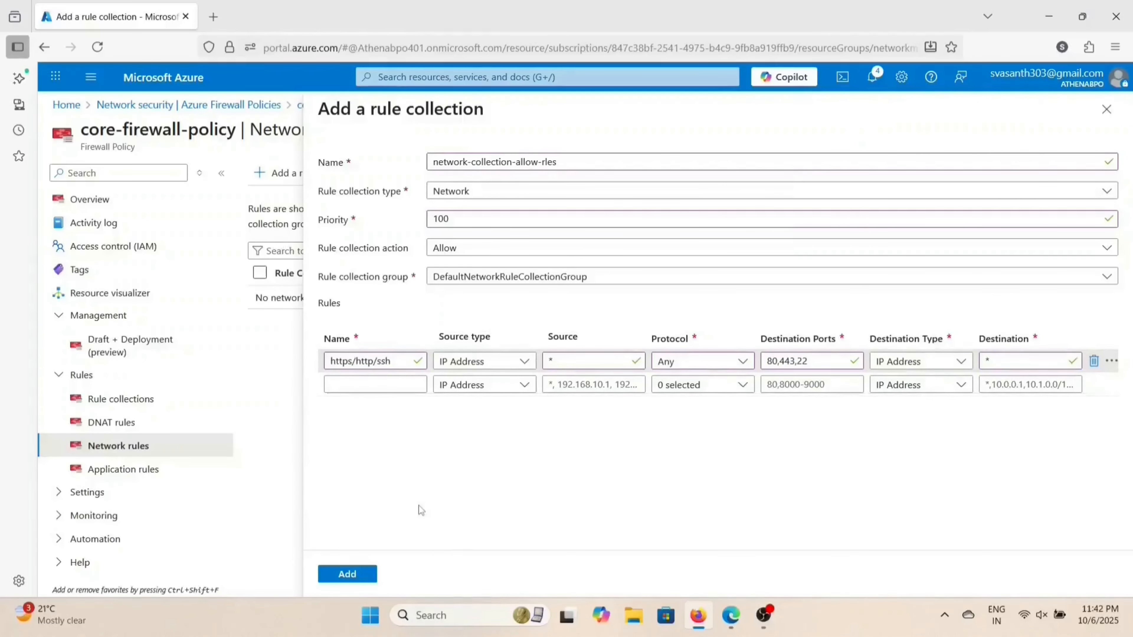
pyautogui.click(341, 575)
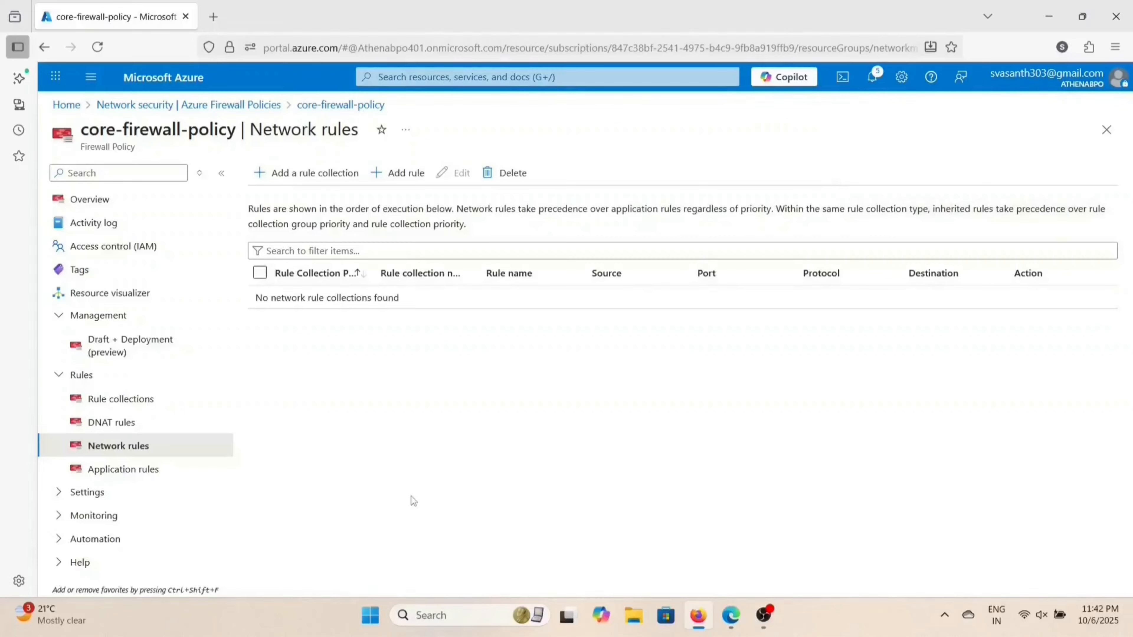
# Step: Find the Virtual machines service and start creating a new virtual machine
pyautogui.click(436, 77)
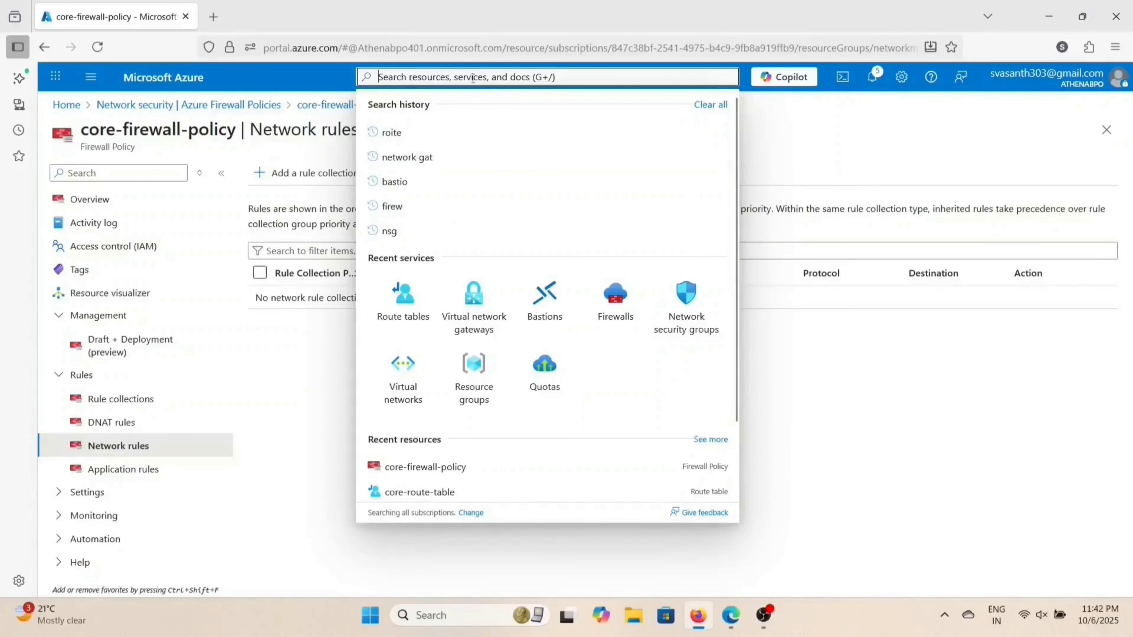
pyautogui.write('v')
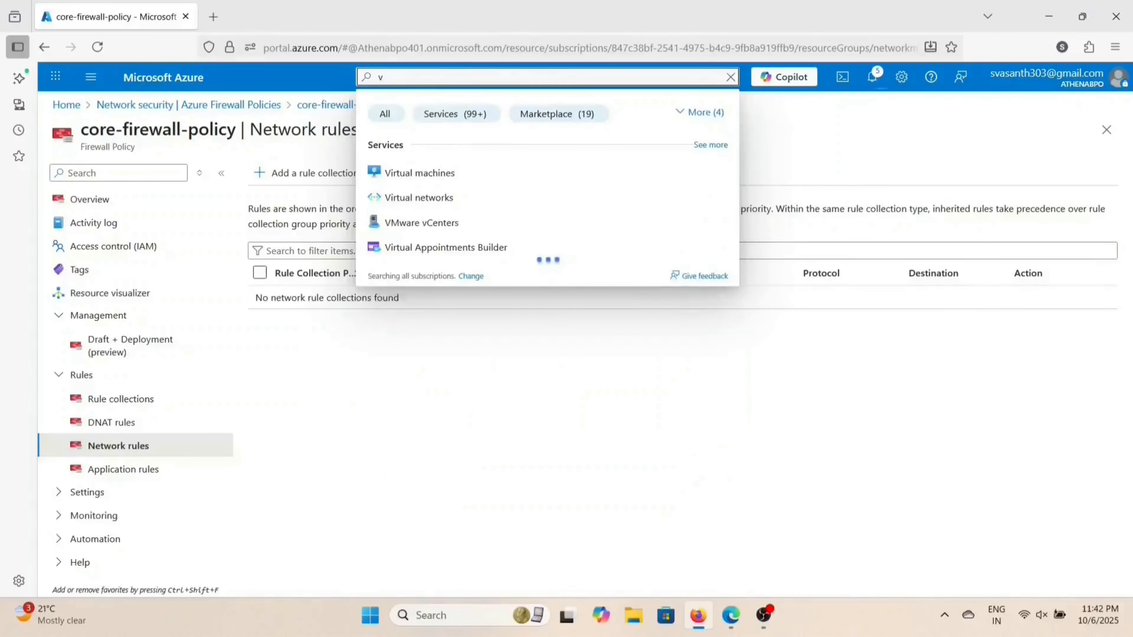
pyautogui.click(460, 173)
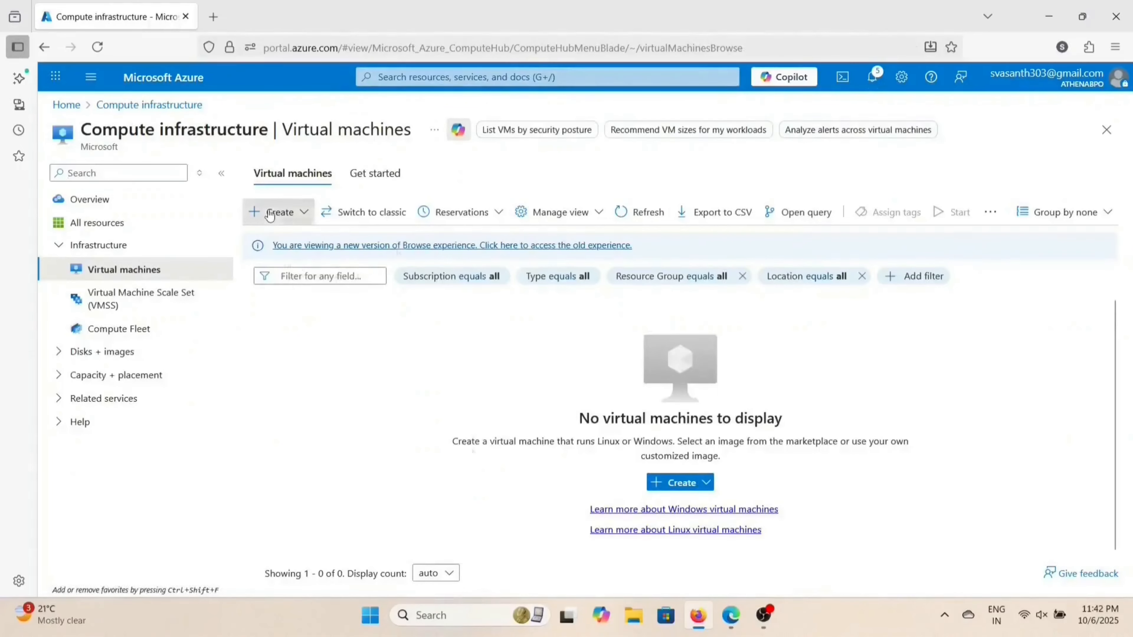
pyautogui.click(280, 212)
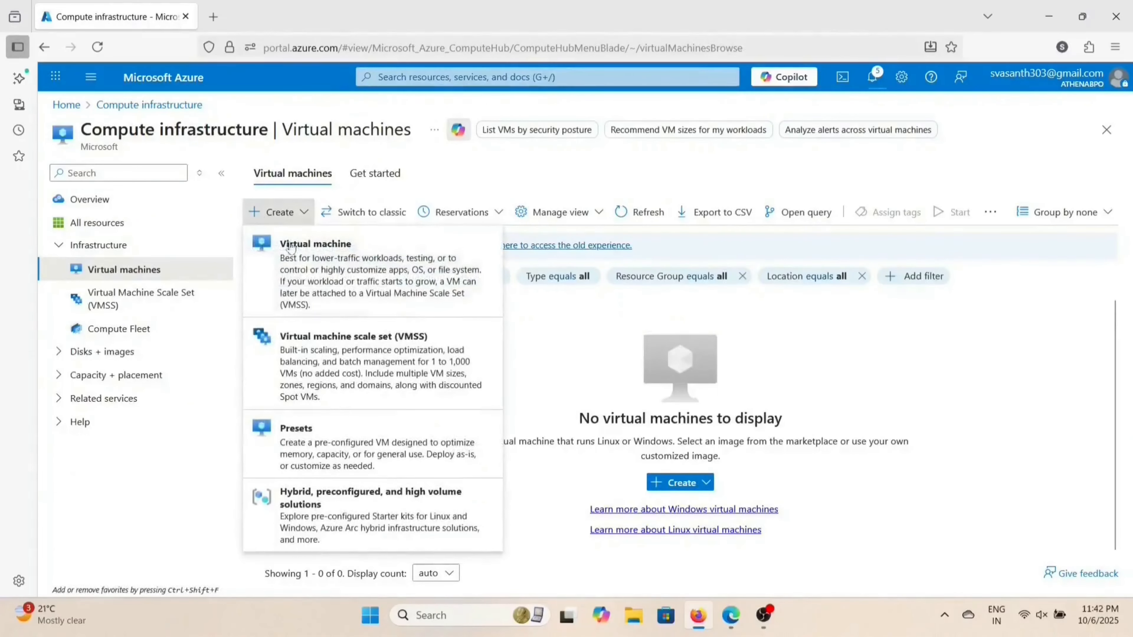
pyautogui.click(313, 280)
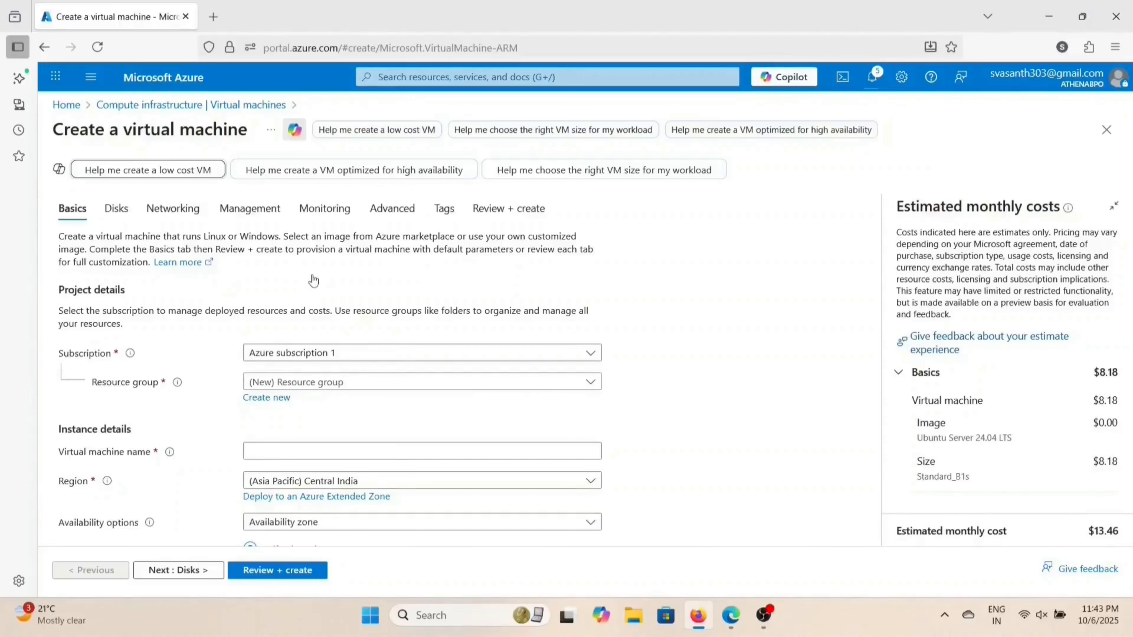
# Step: Assign the virtual machine to resource group networkmanager-RG and name it webserver-prod1
pyautogui.click(325, 383)
pyautogui.click(312, 431)
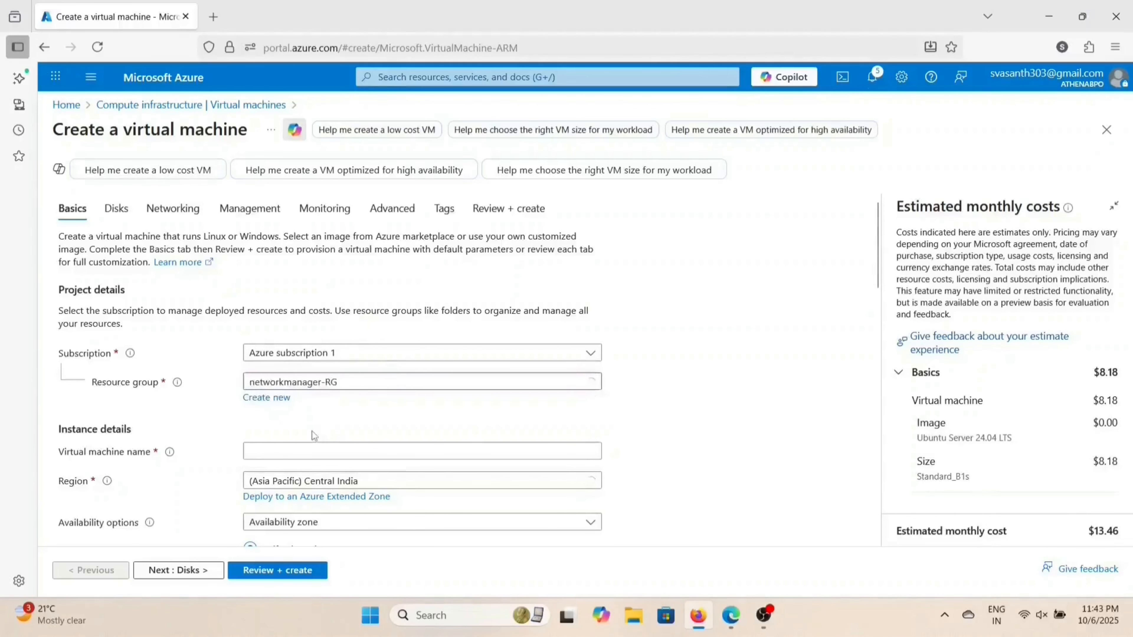
pyautogui.scroll(-1, 330, 410)
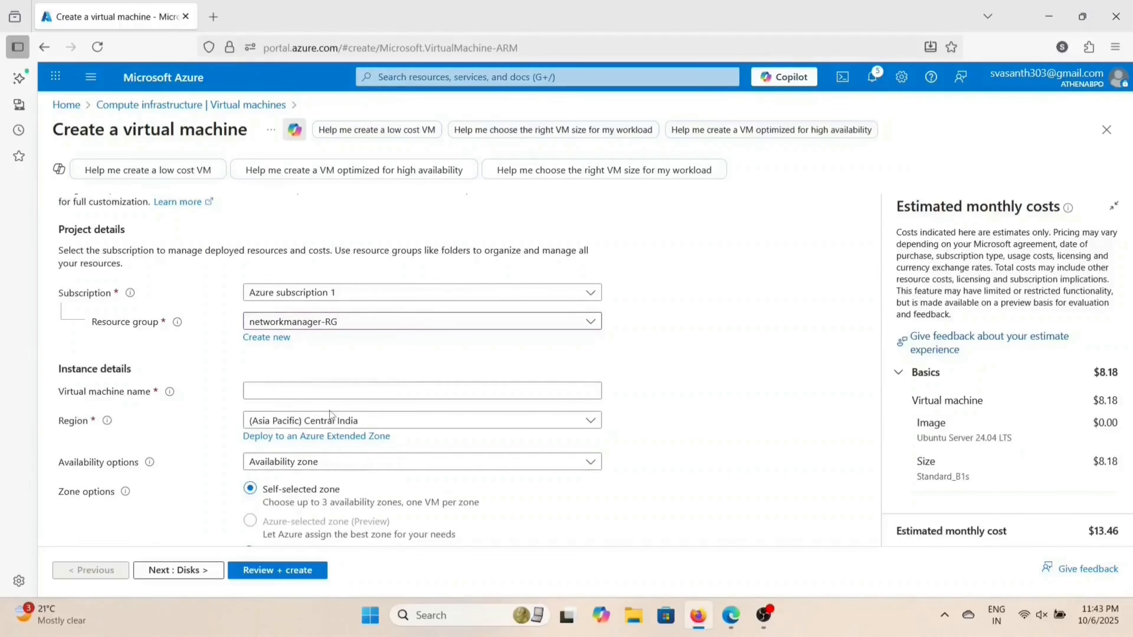
pyautogui.click(300, 391)
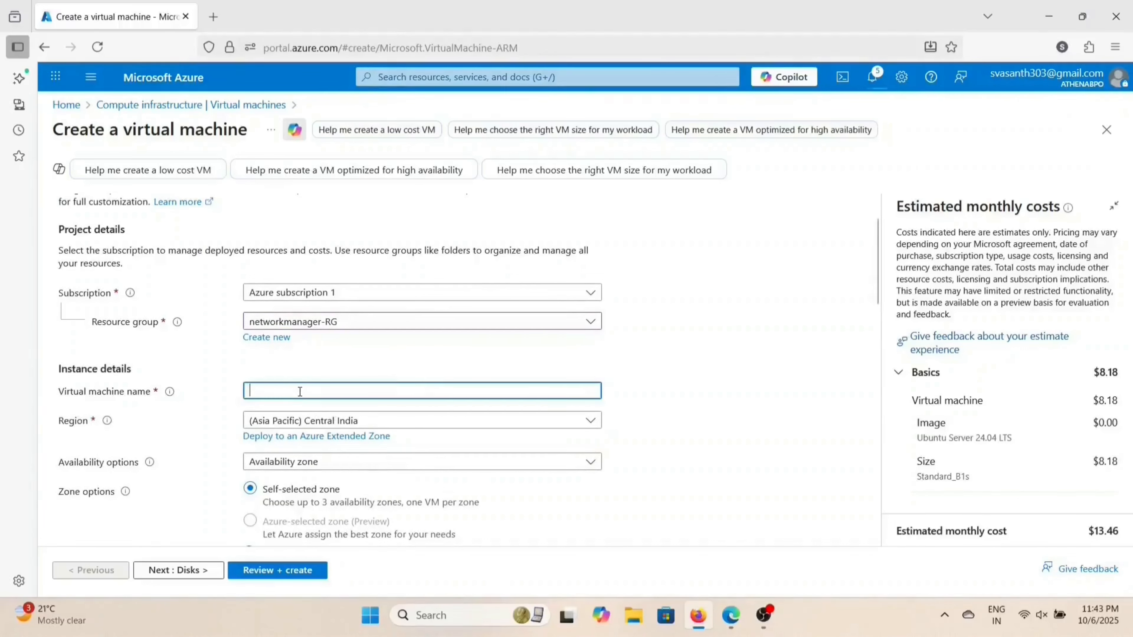
pyautogui.write('web')
pyautogui.write('server')
pyautogui.write('b')
pyautogui.write('server-prod1')
# Step: Set the availability options to No infrastructure redundancy required and the security type to Standard
pyautogui.scroll(-1, 357, 468)
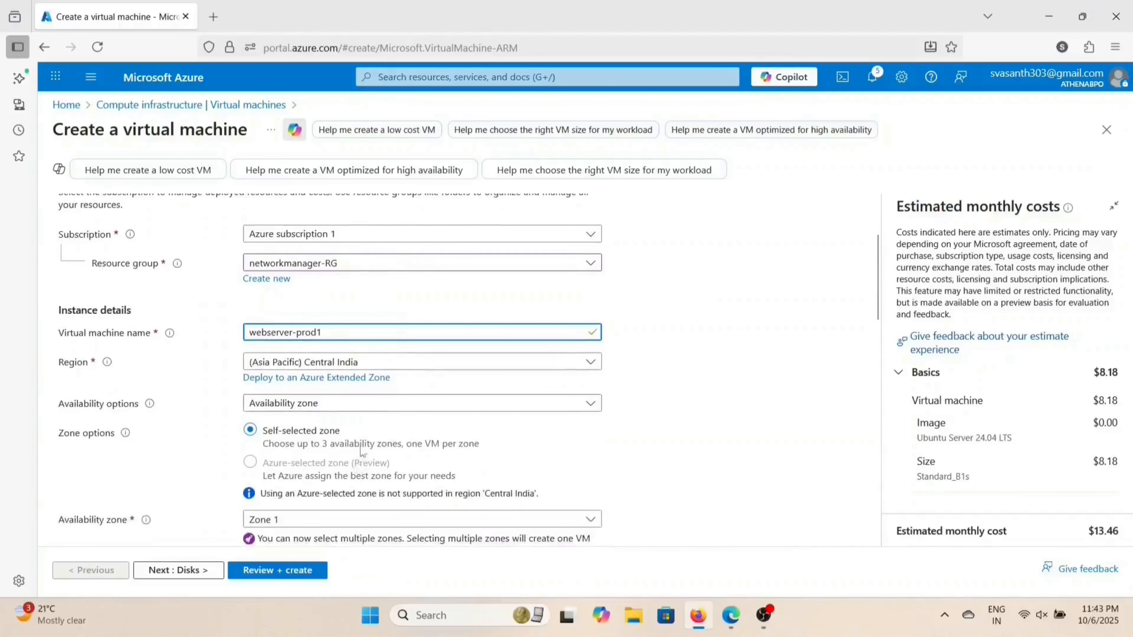
pyautogui.click(384, 410)
pyautogui.click(384, 424)
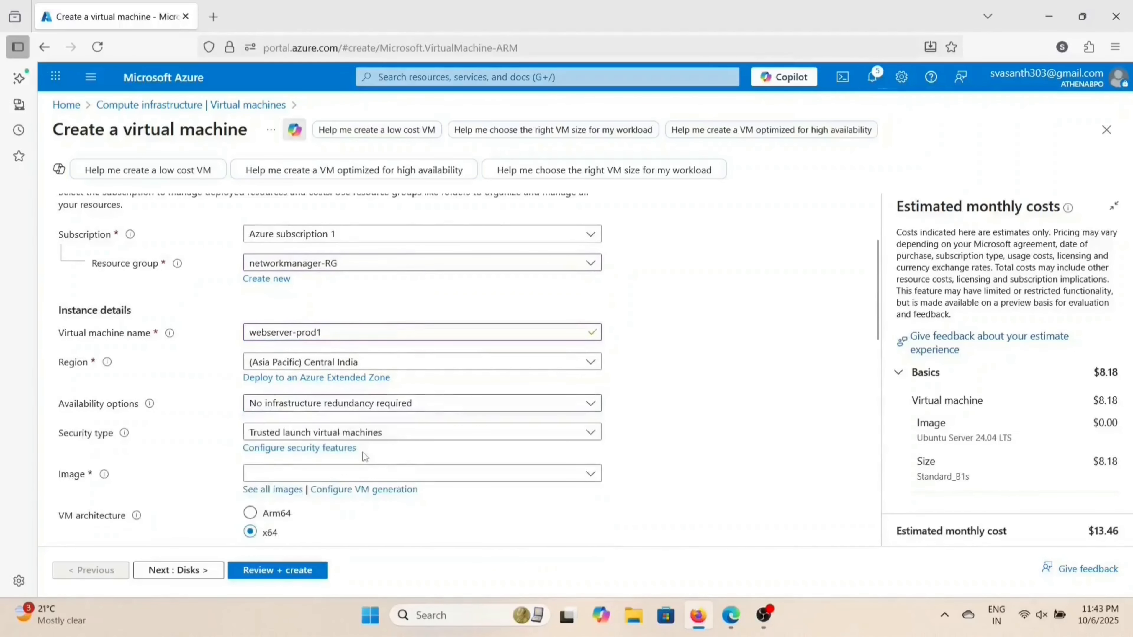
pyautogui.scroll(-2, 411, 370)
pyautogui.click(425, 335)
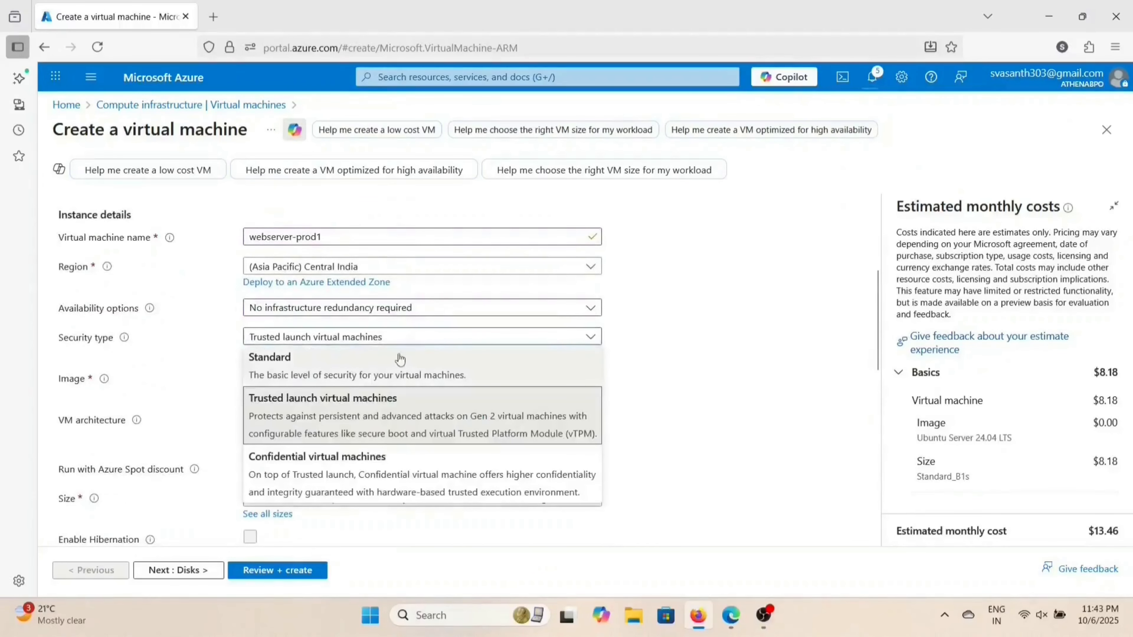
pyautogui.click(397, 357)
# Step: Choose Ubuntu Server 24.04 LTS - x64 Gen2 as the virtual machine's image
pyautogui.scroll(-2, 382, 308)
pyautogui.click(377, 293)
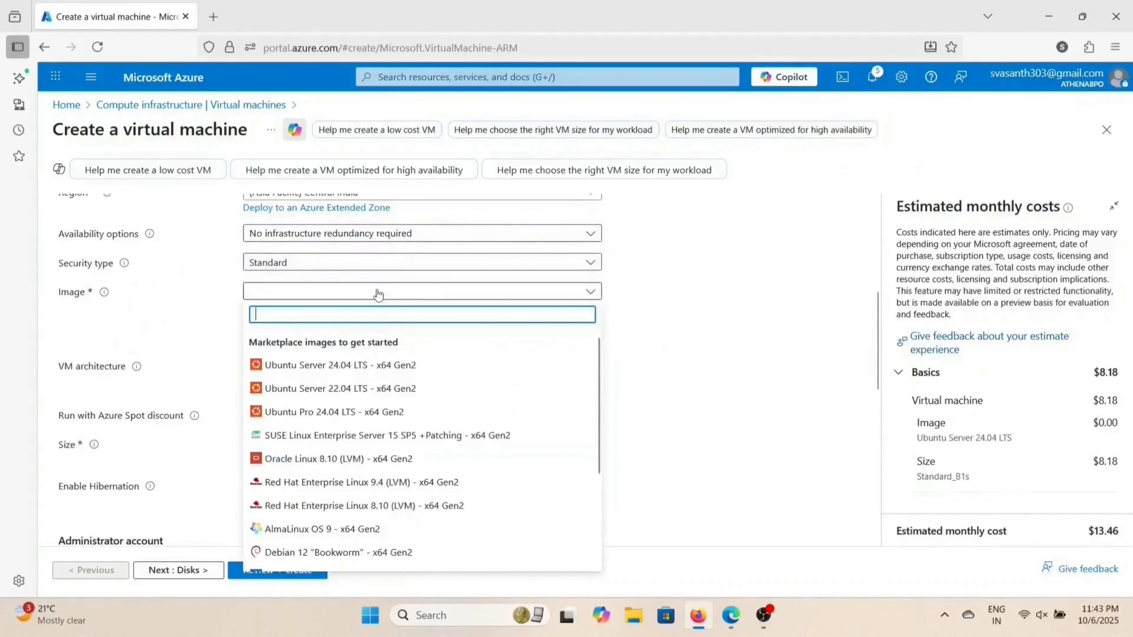
pyautogui.click(374, 362)
# Step: Switch the administrator account to password authentication and enter the administrator's username
pyautogui.scroll(-4, 373, 361)
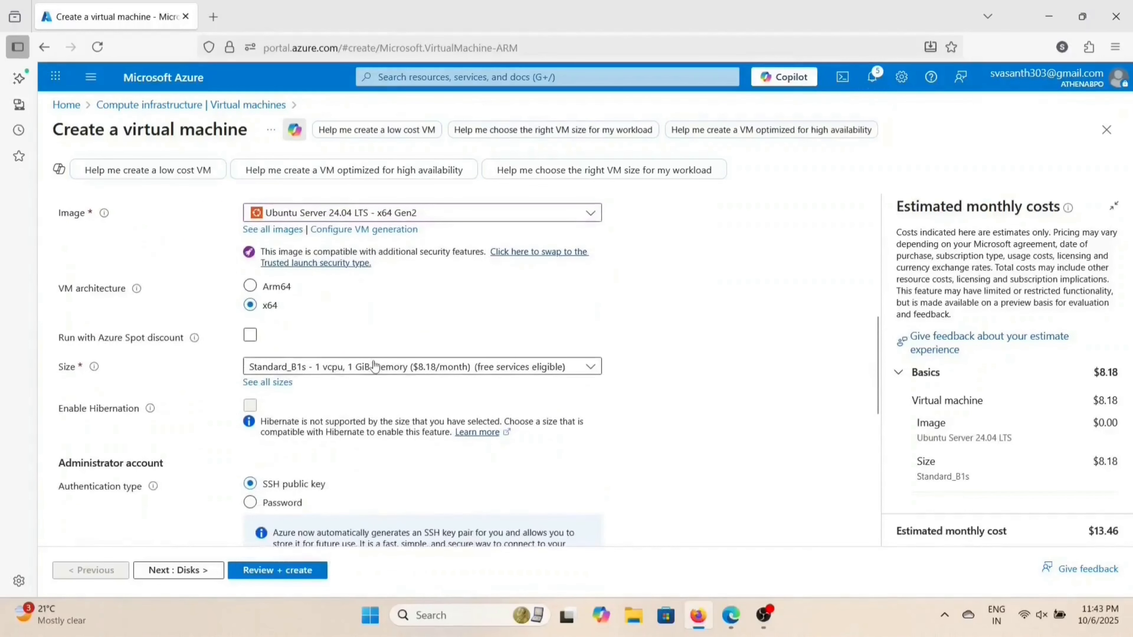
pyautogui.scroll(-2, 375, 365)
pyautogui.click(250, 330)
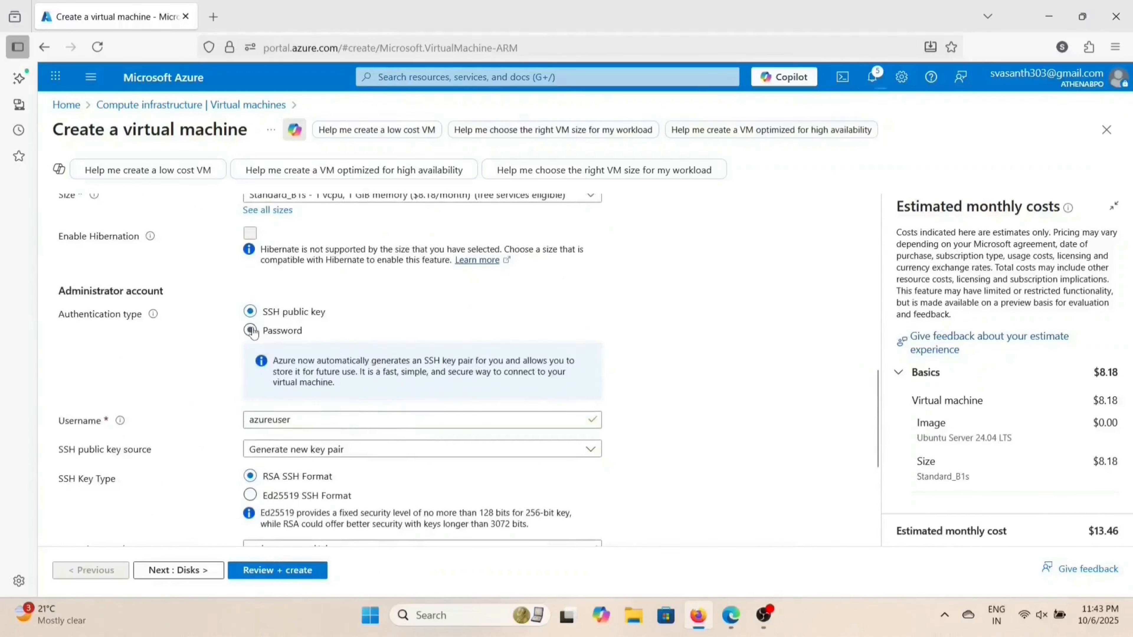
pyautogui.click(304, 361)
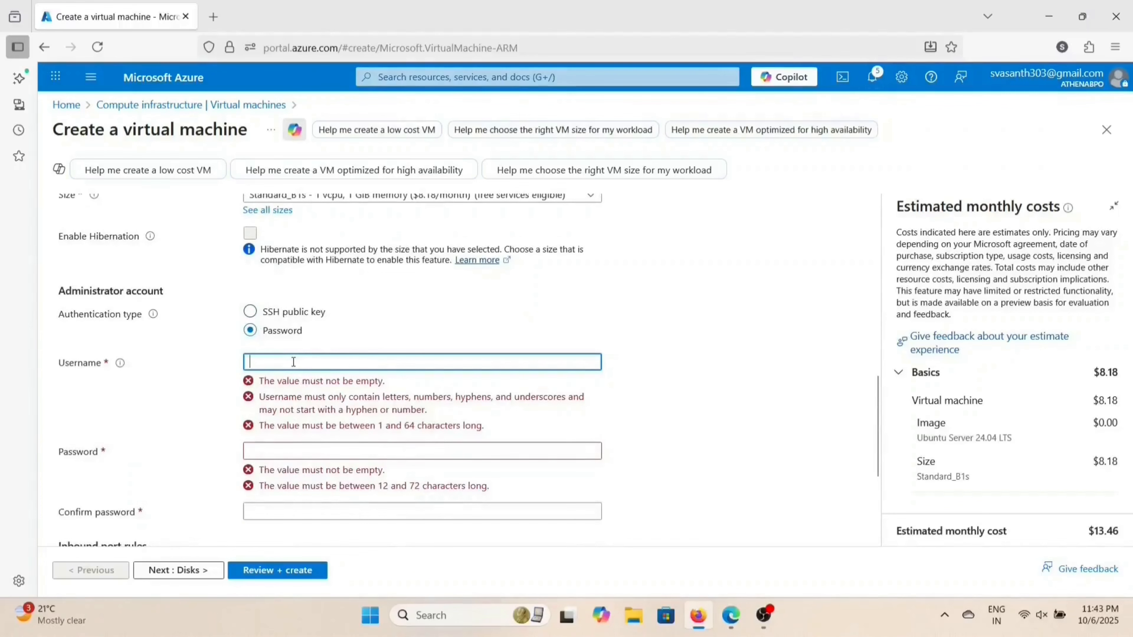
pyautogui.write('vasanth')
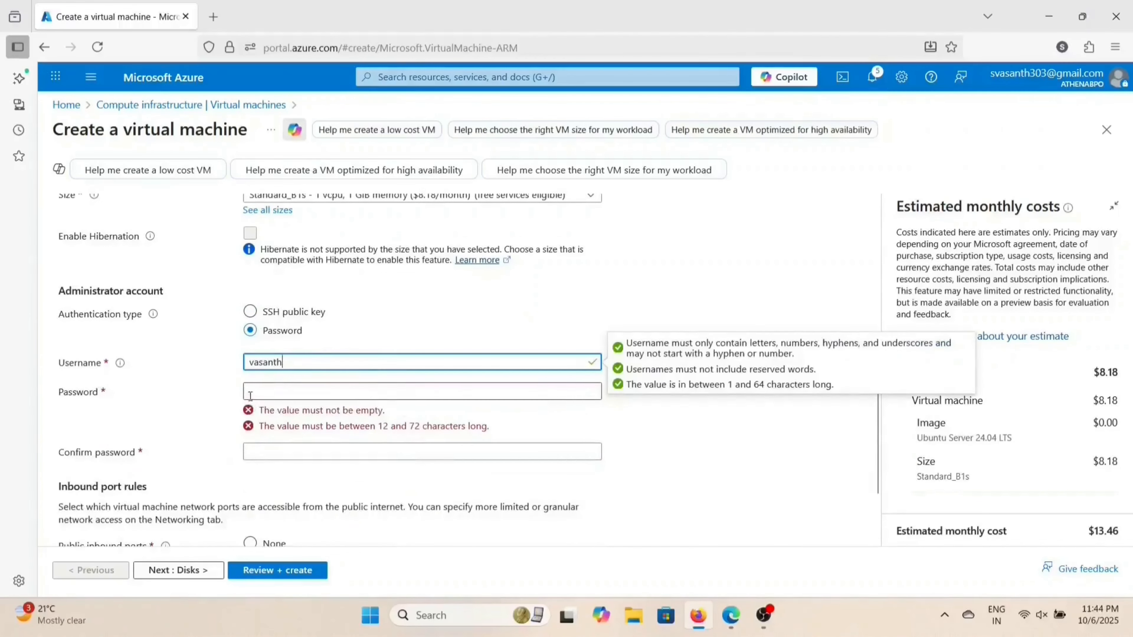
# Step: Enter the administrator account password and repeat it in the confirmation field
pyautogui.click(250, 396)
pyautogui.write('*****')
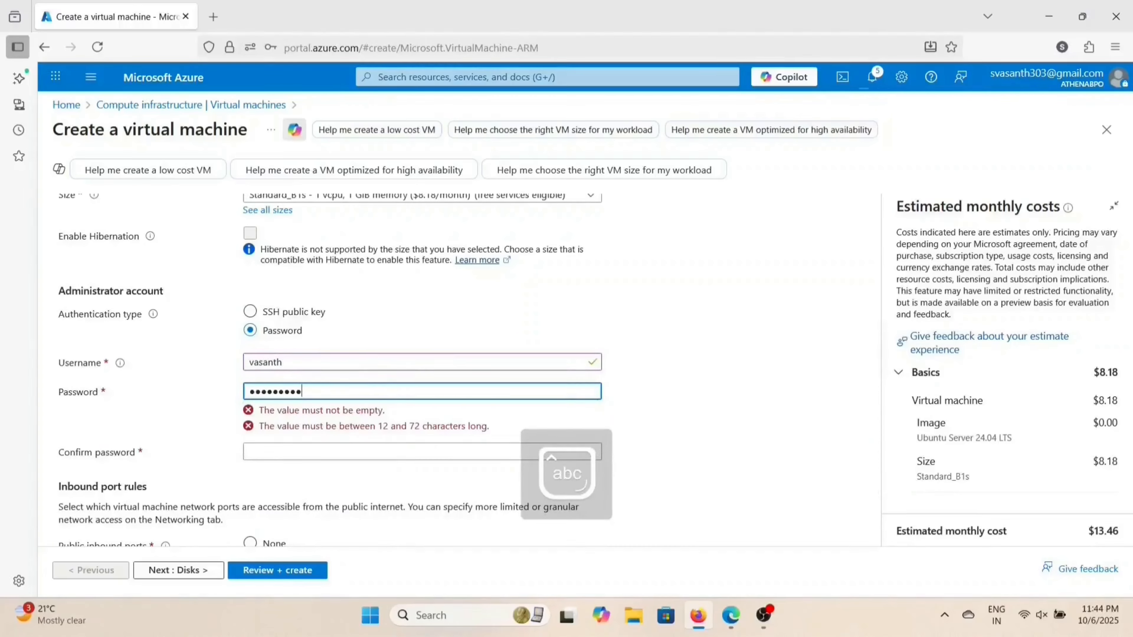
pyautogui.write('*')
pyautogui.click(261, 420)
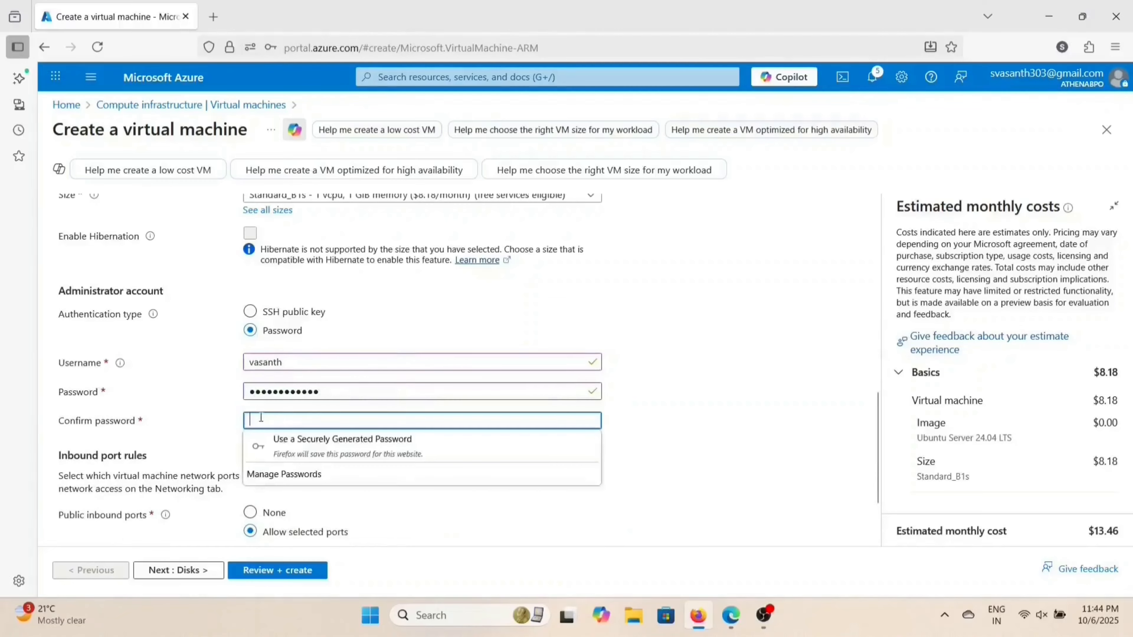
pyautogui.write('*****')
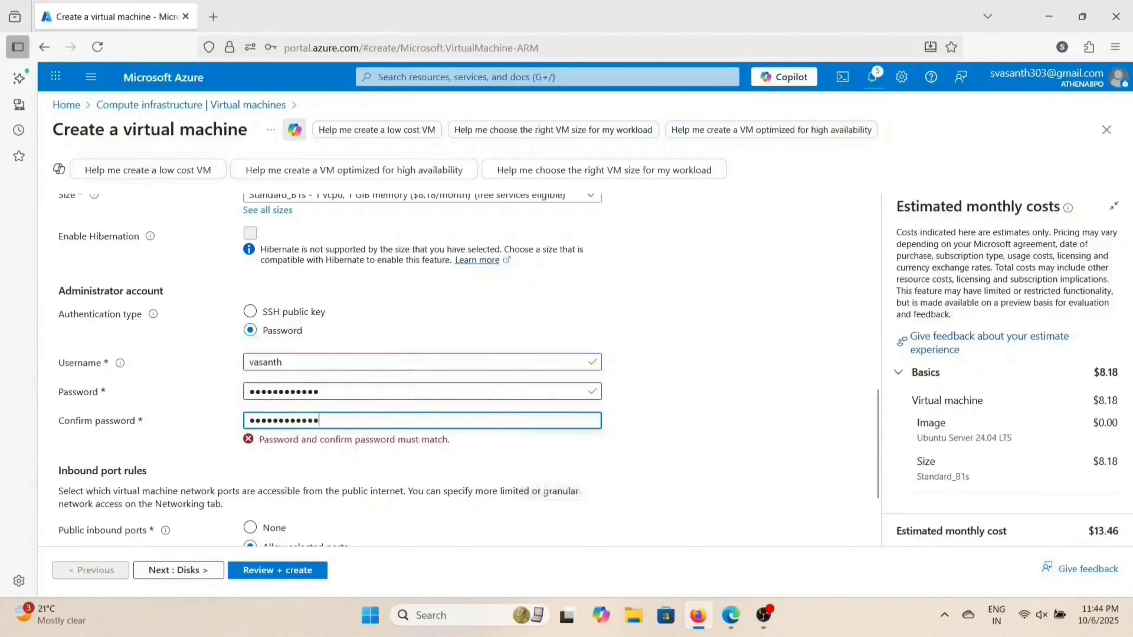
pyautogui.write('*')
# Step: Allow HTTP (80) as an additional inbound port and open the virtual machine's networking settings
pyautogui.scroll(-3, 274, 479)
pyautogui.click(290, 472)
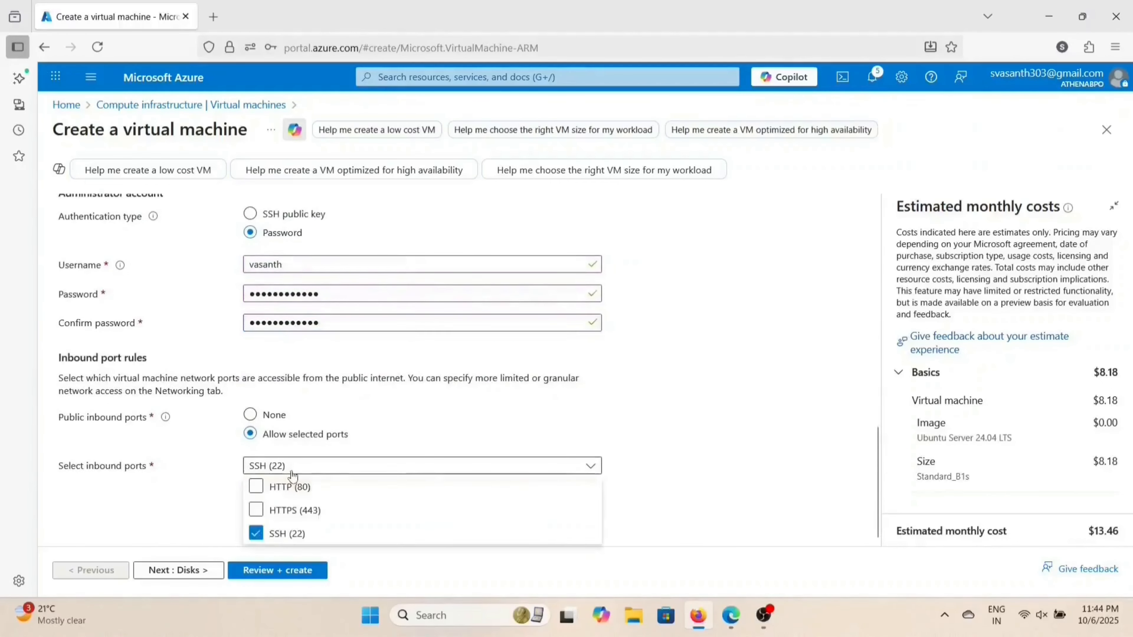
pyautogui.click(256, 487)
pyautogui.scroll(15, 200, 499)
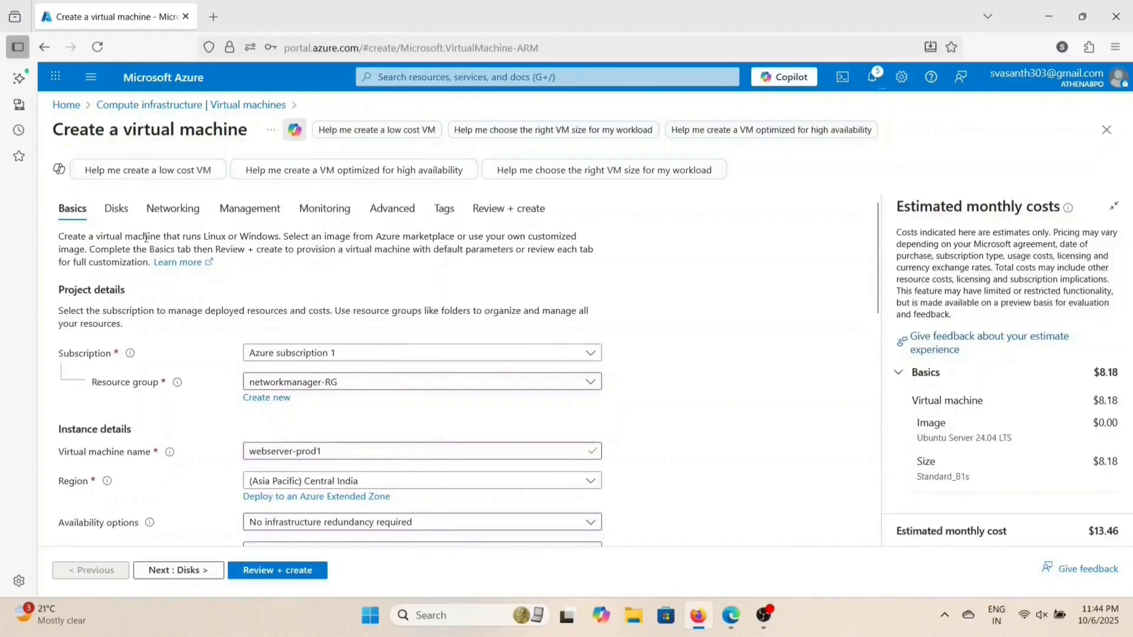
pyautogui.click(156, 211)
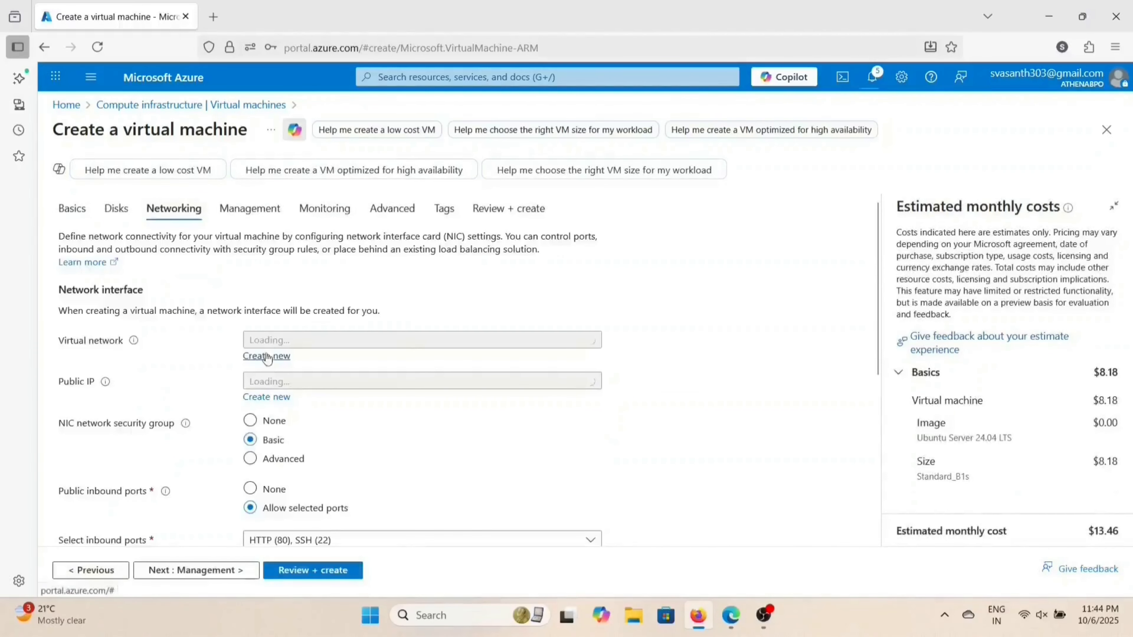
# Step: Connect the virtual machine's network interface to the prod1-spoke-vnet virtual network
pyautogui.scroll(-2, 266, 357)
pyautogui.scroll(-1, 266, 353)
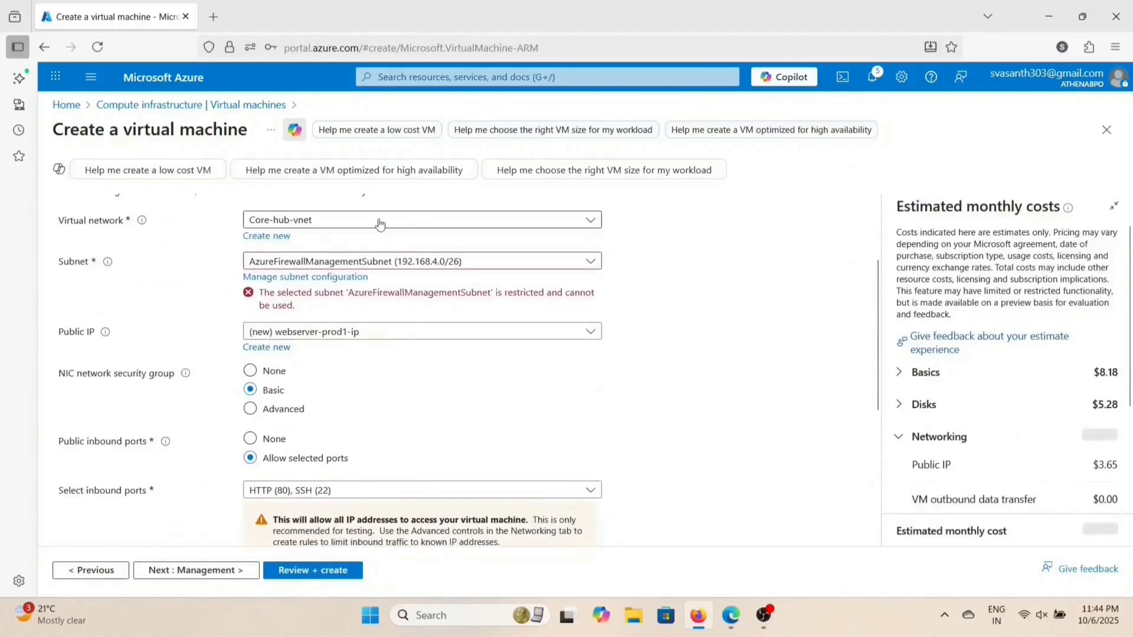
pyautogui.click(312, 220)
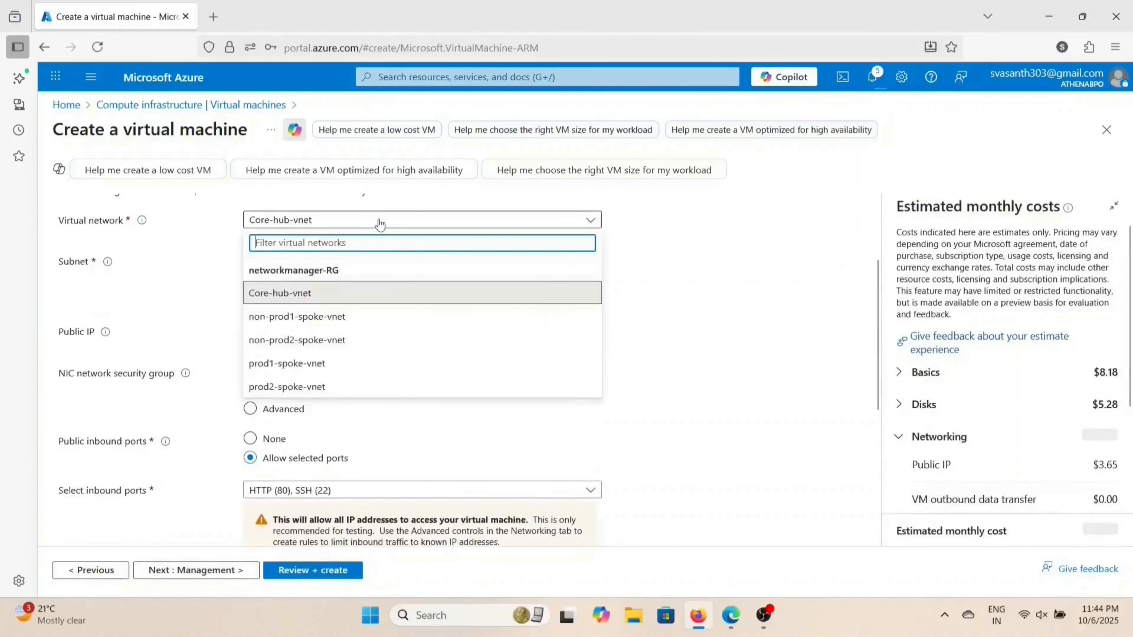
pyautogui.click(316, 363)
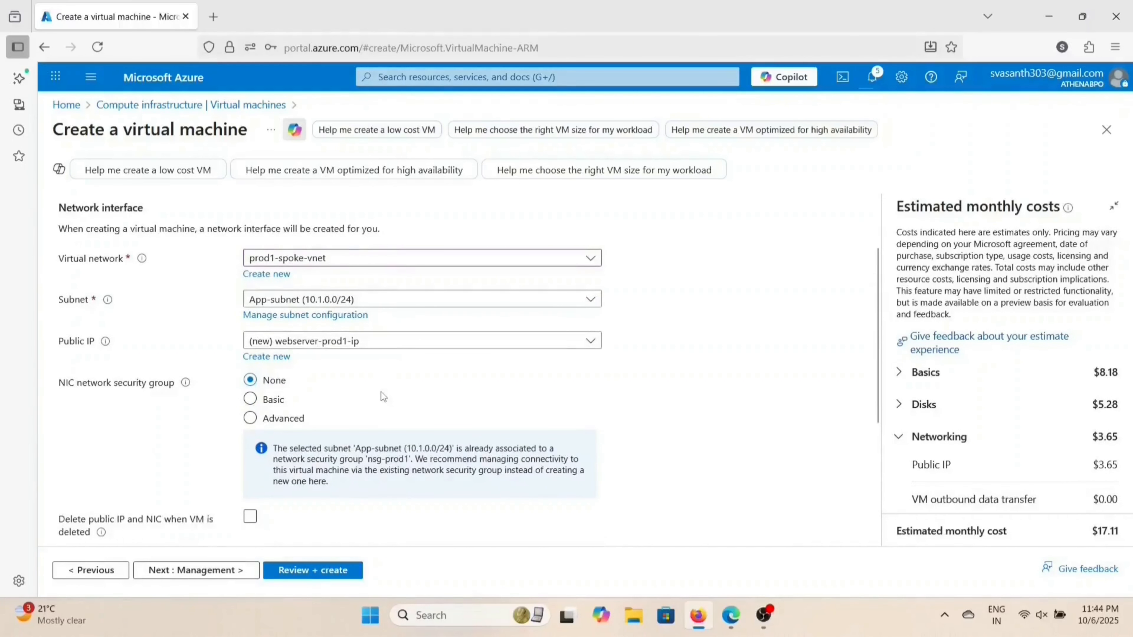
# Step: Switch the NIC network security group to Basic and set it back to None
pyautogui.scroll(-1, 380, 392)
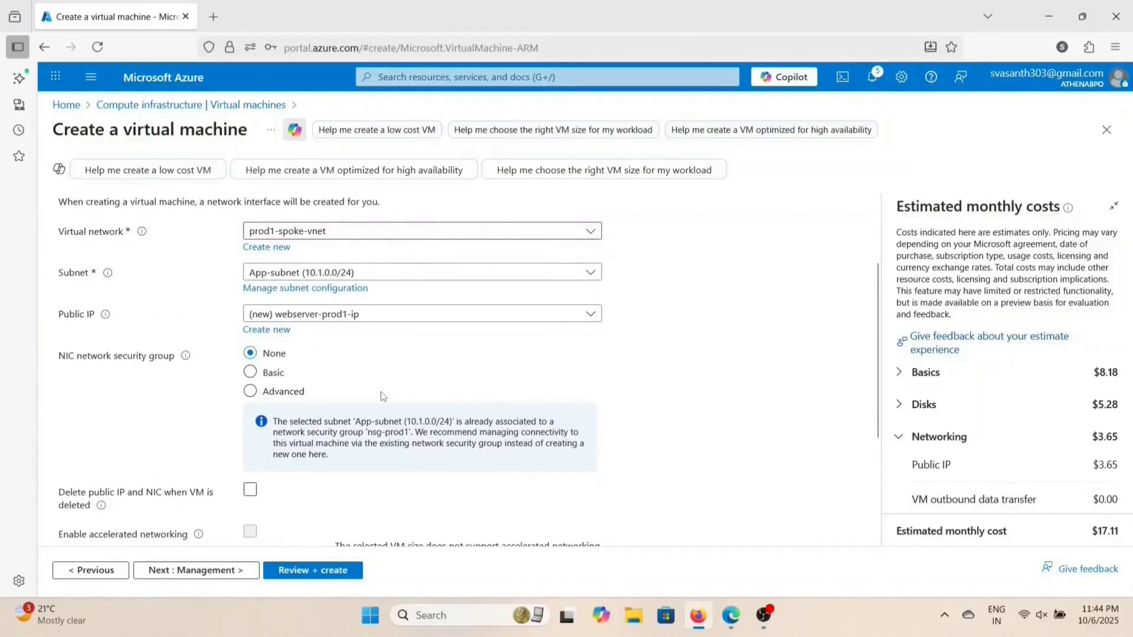
pyautogui.scroll(-2, 381, 391)
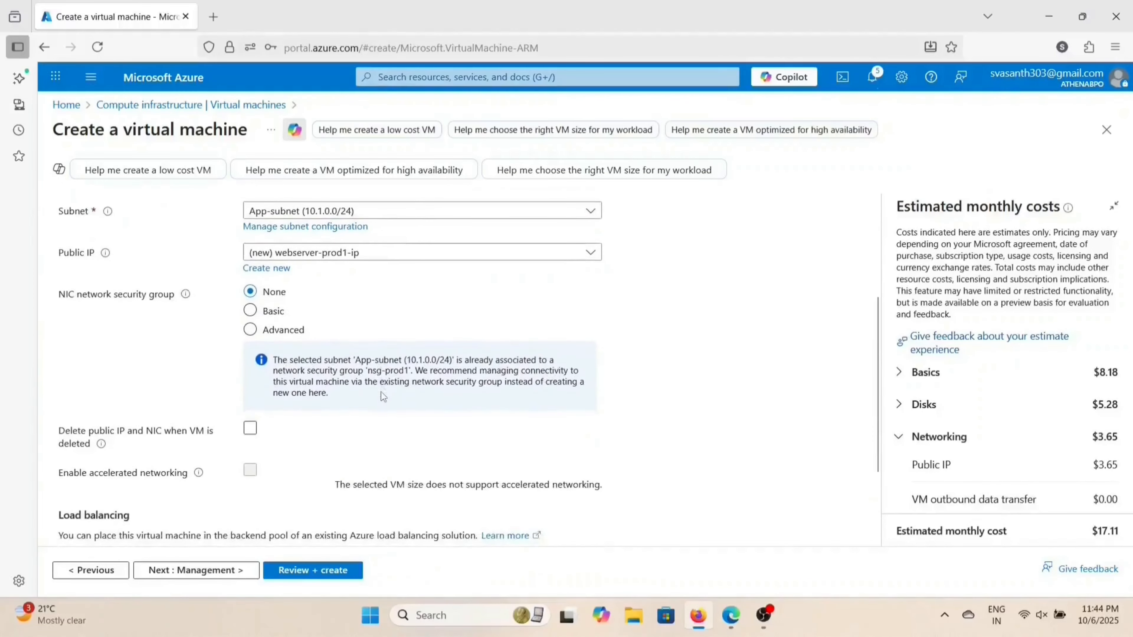
pyautogui.click(250, 310)
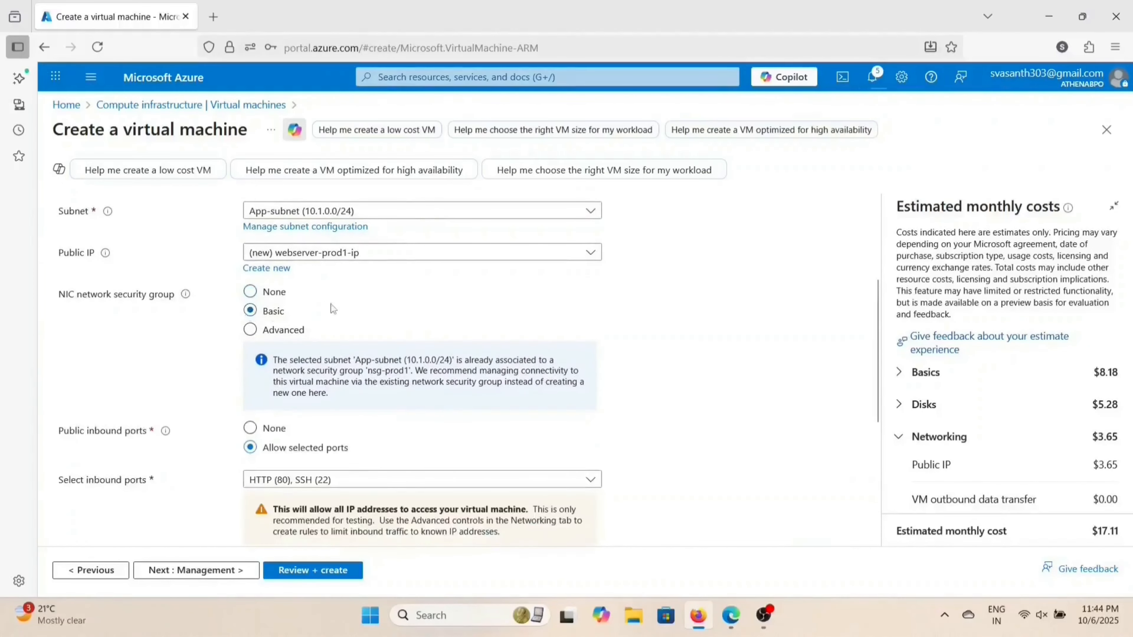
pyautogui.scroll(-5, 331, 304)
pyautogui.scroll(6, 331, 304)
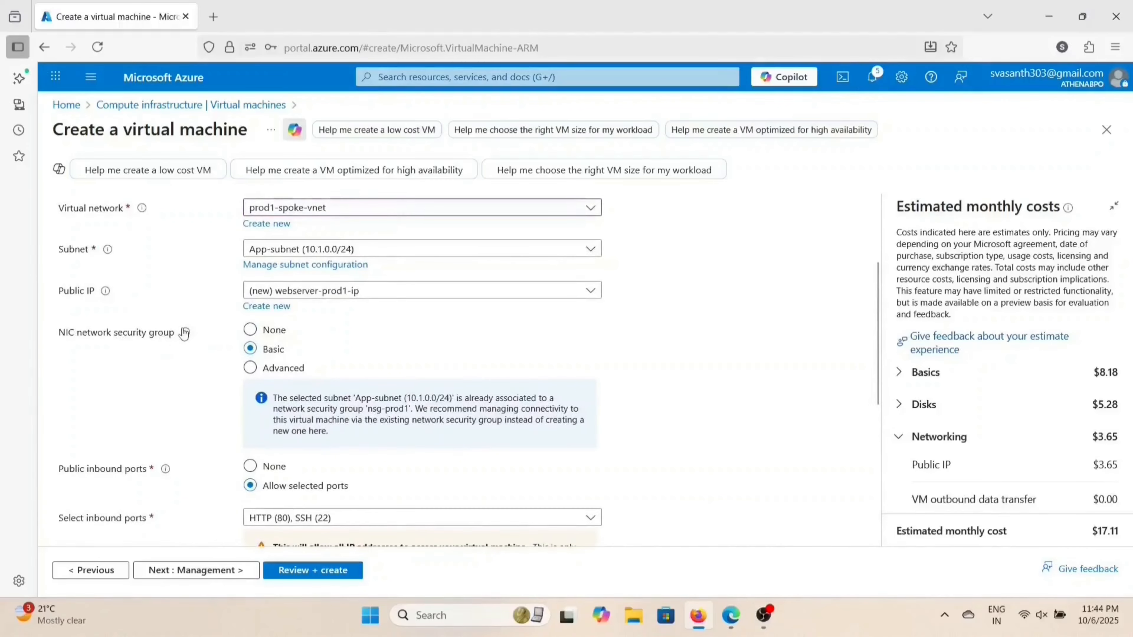
pyautogui.click(250, 329)
# Step: Check the remaining networking settings, validate the configuration and create the webserver-prod1 virtual machine
pyautogui.scroll(-3, 345, 339)
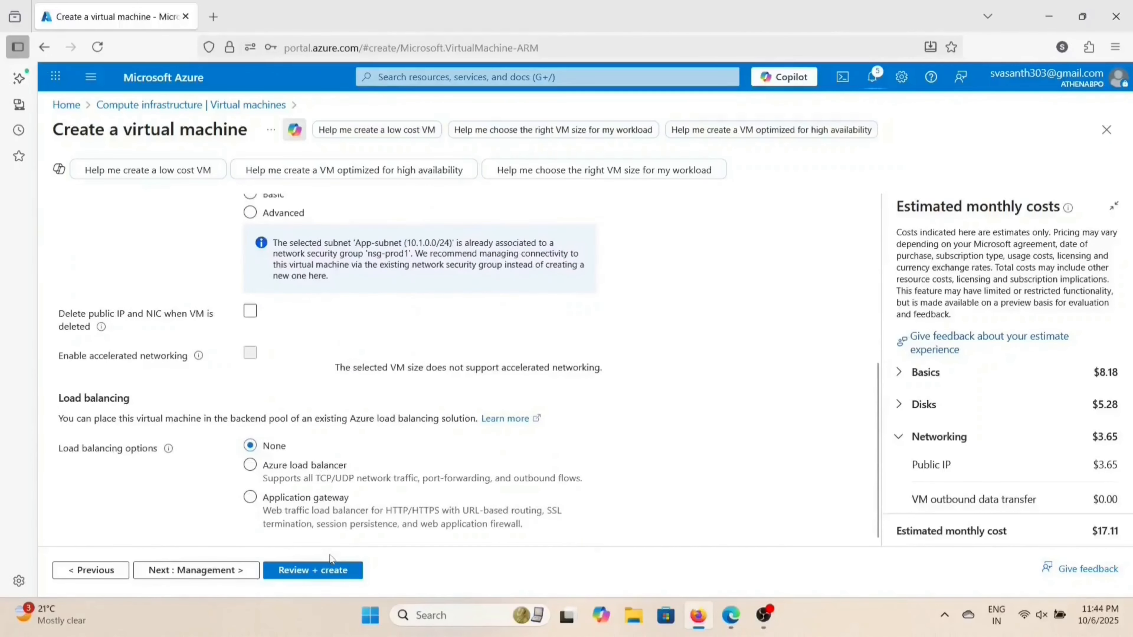
pyautogui.scroll(1, 362, 437)
pyautogui.scroll(-1, 361, 440)
pyautogui.scroll(6, 359, 434)
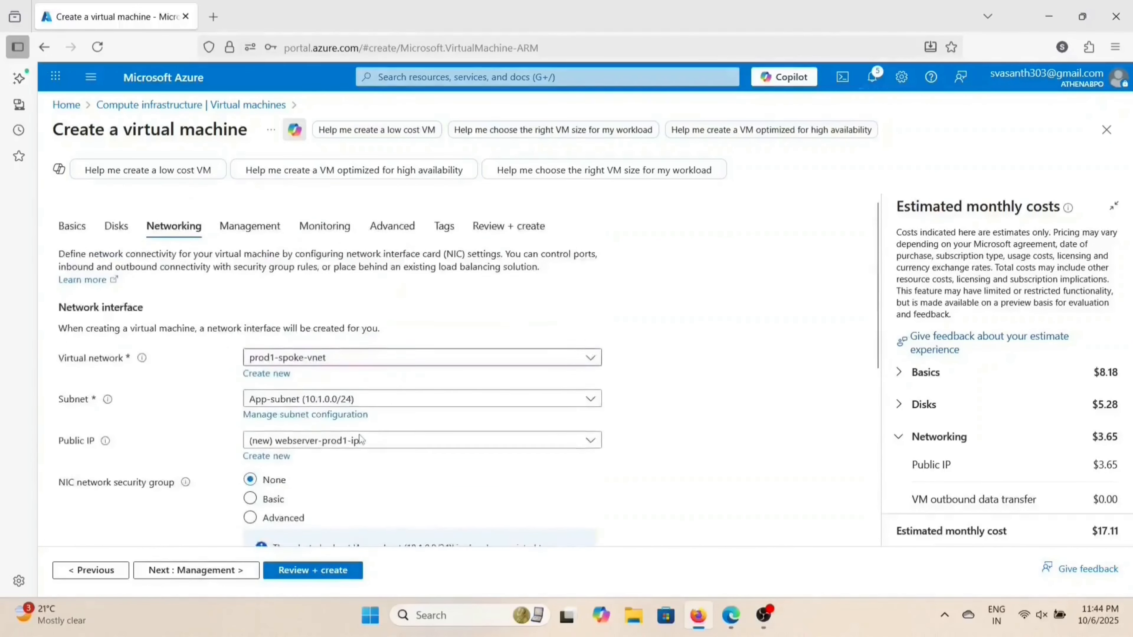
pyautogui.scroll(-2, 360, 435)
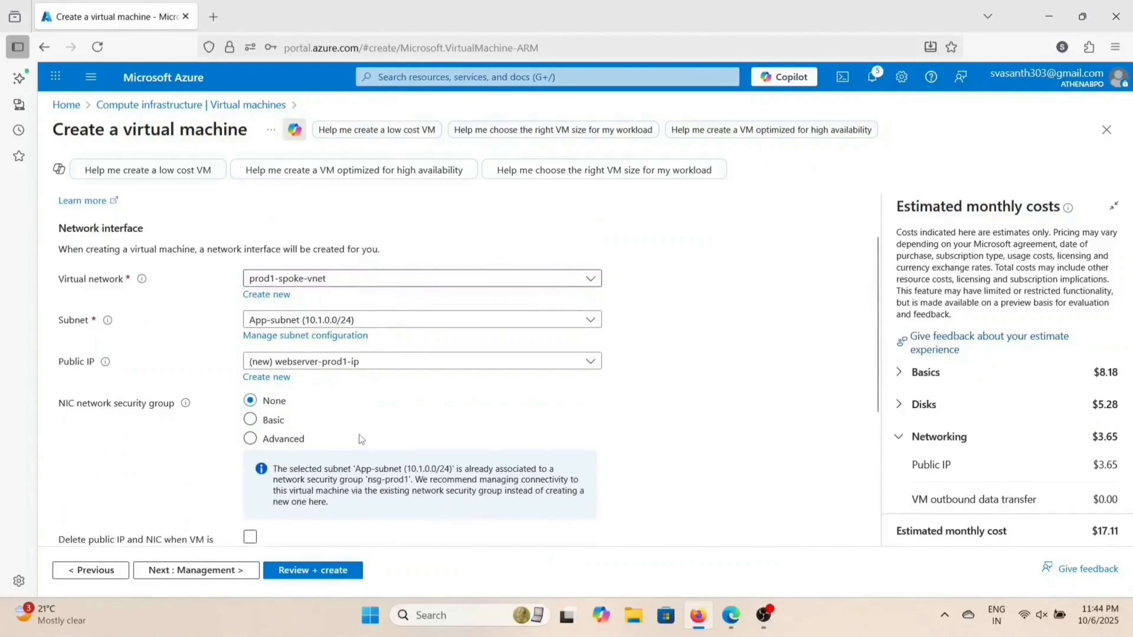
pyautogui.scroll(-5, 361, 439)
pyautogui.click(320, 564)
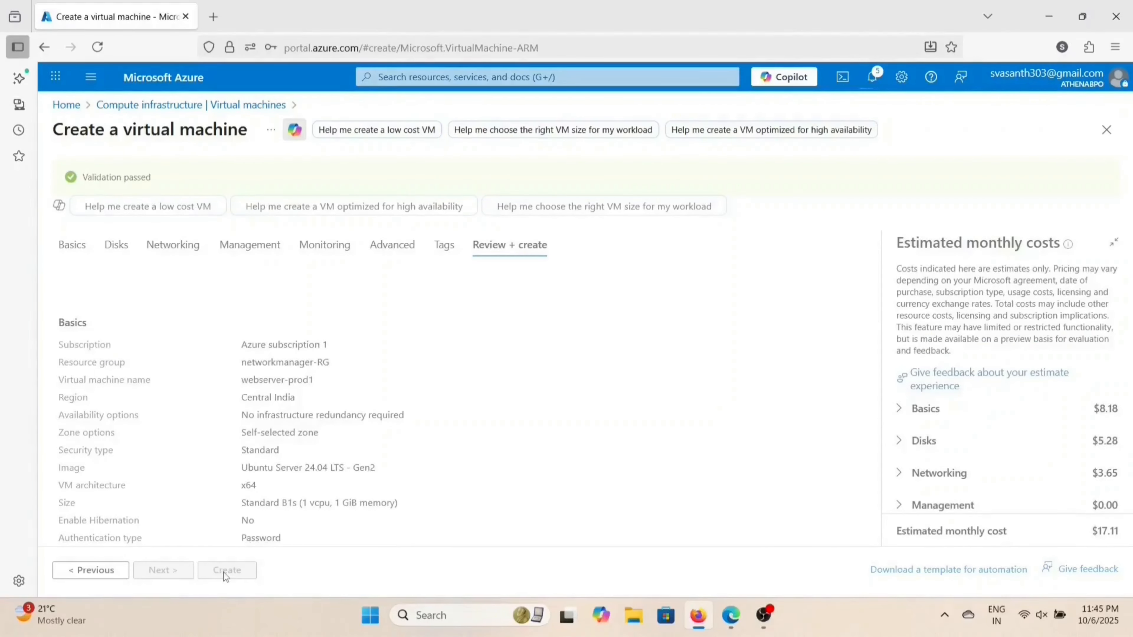
pyautogui.click(230, 574)
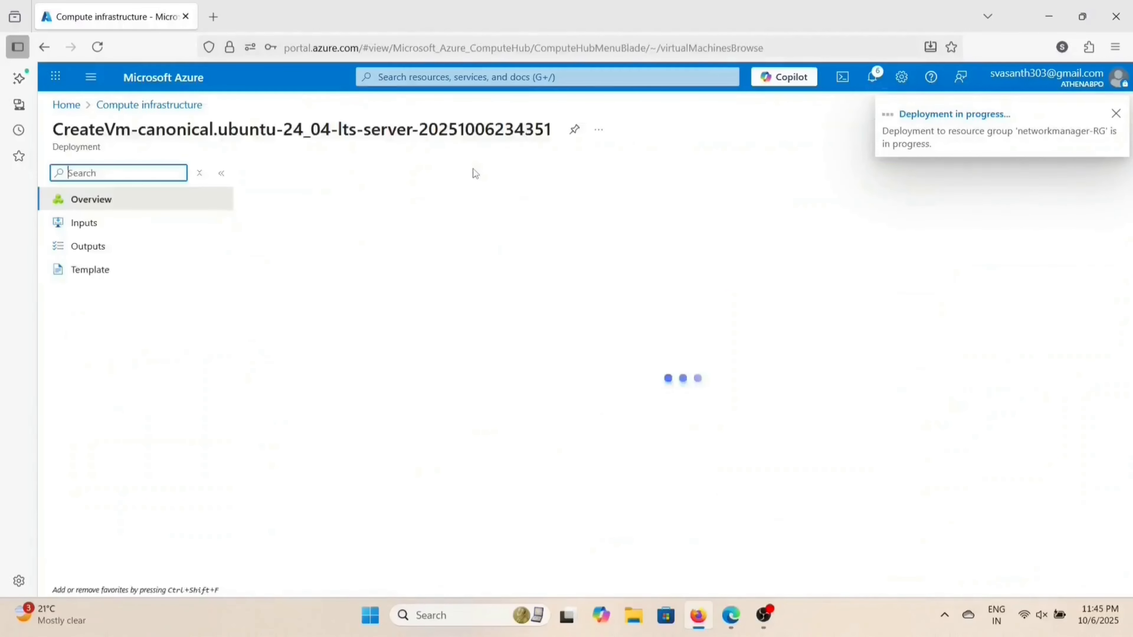
# Step: Return to the Virtual machines service and start creating another virtual machine
pyautogui.click(441, 78)
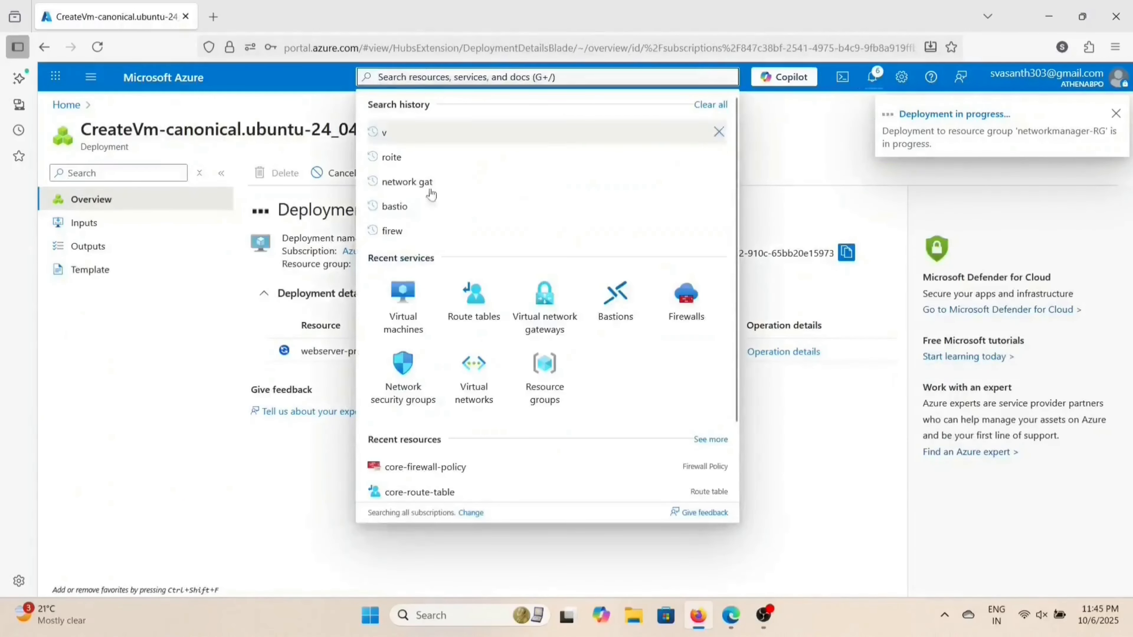
pyautogui.click(408, 308)
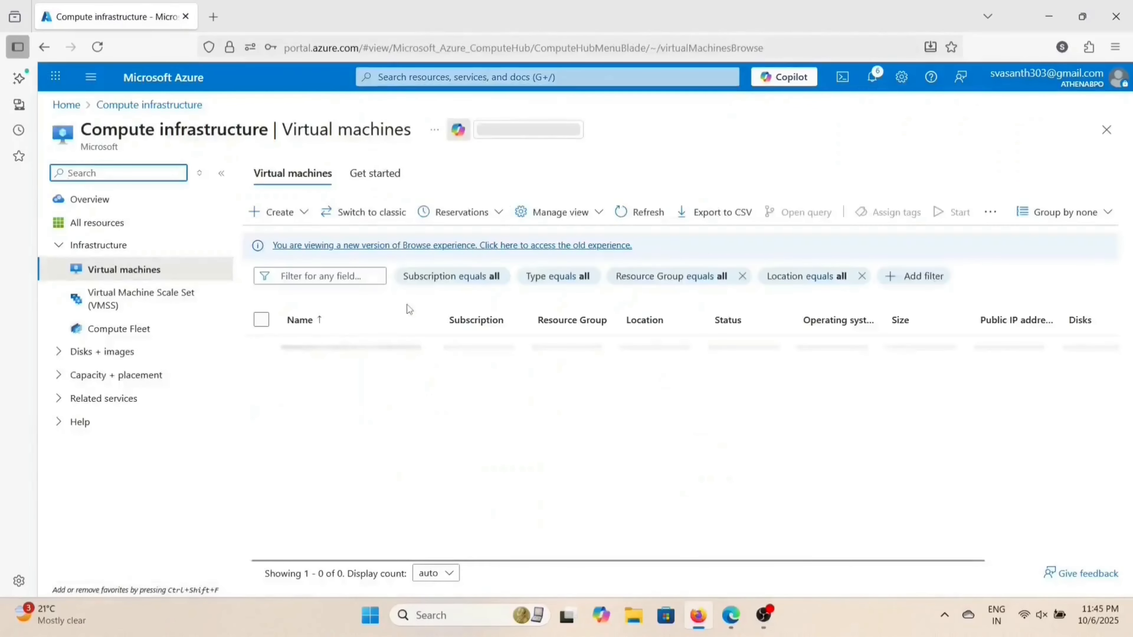
pyautogui.click(275, 211)
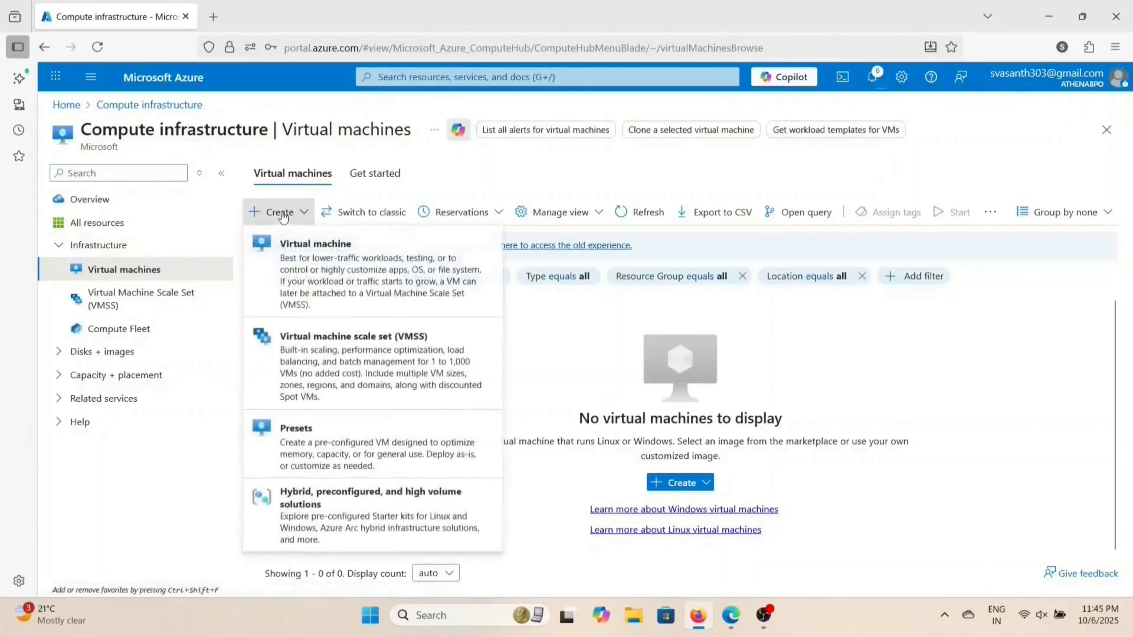
pyautogui.click(342, 263)
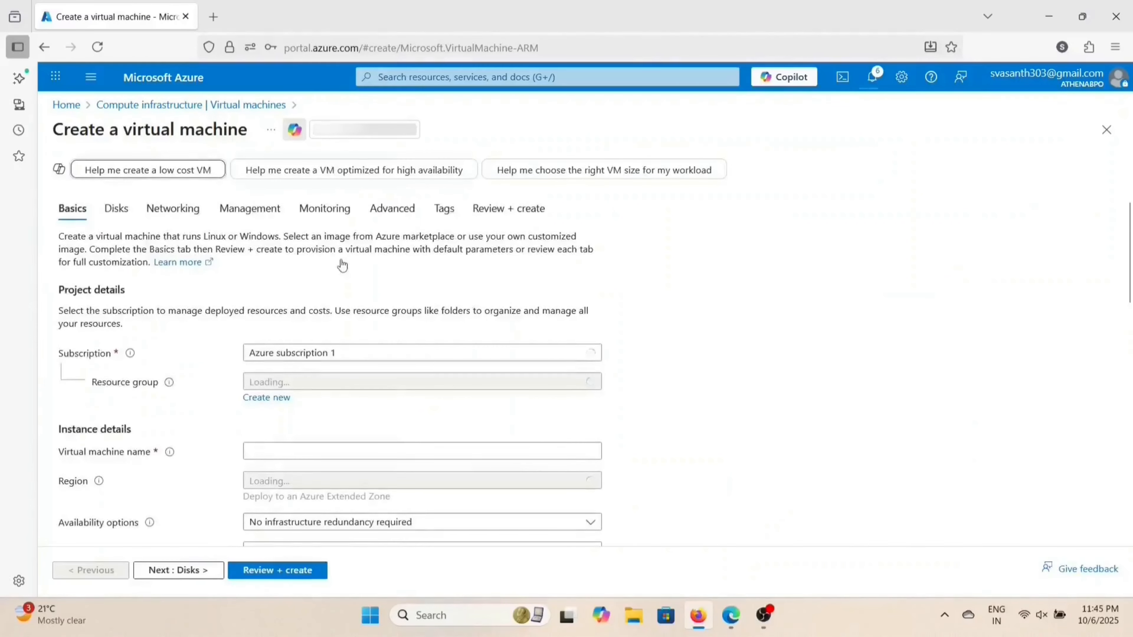
# Step: Select networkmanager-RG as the new virtual machine's resource group and open the virtual machine name for entry
pyautogui.click(379, 312)
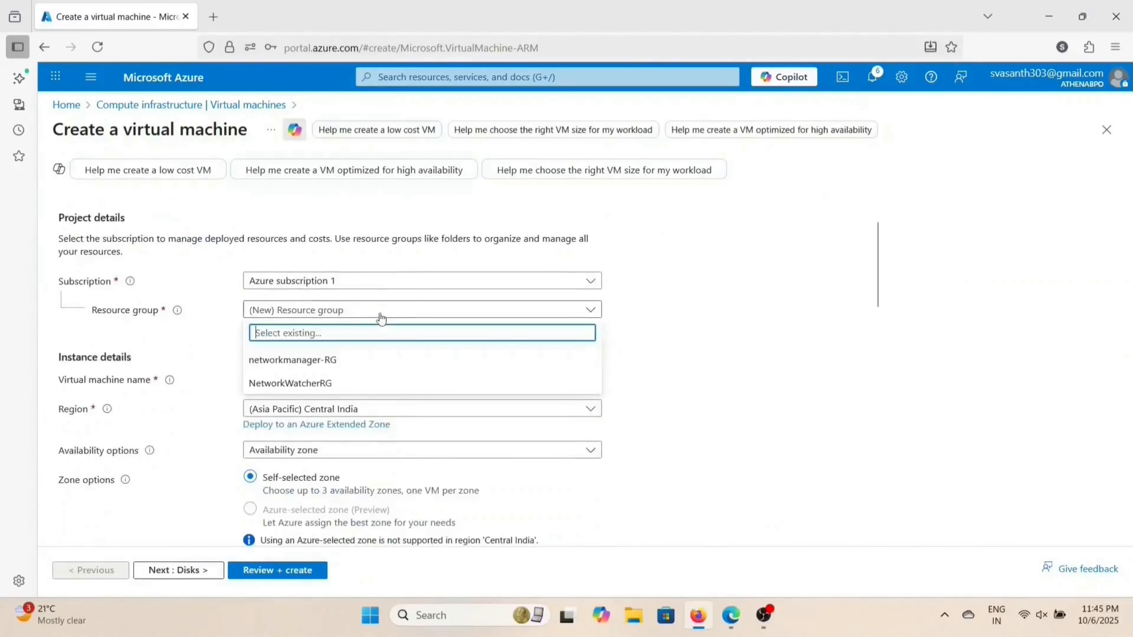
pyautogui.click(306, 362)
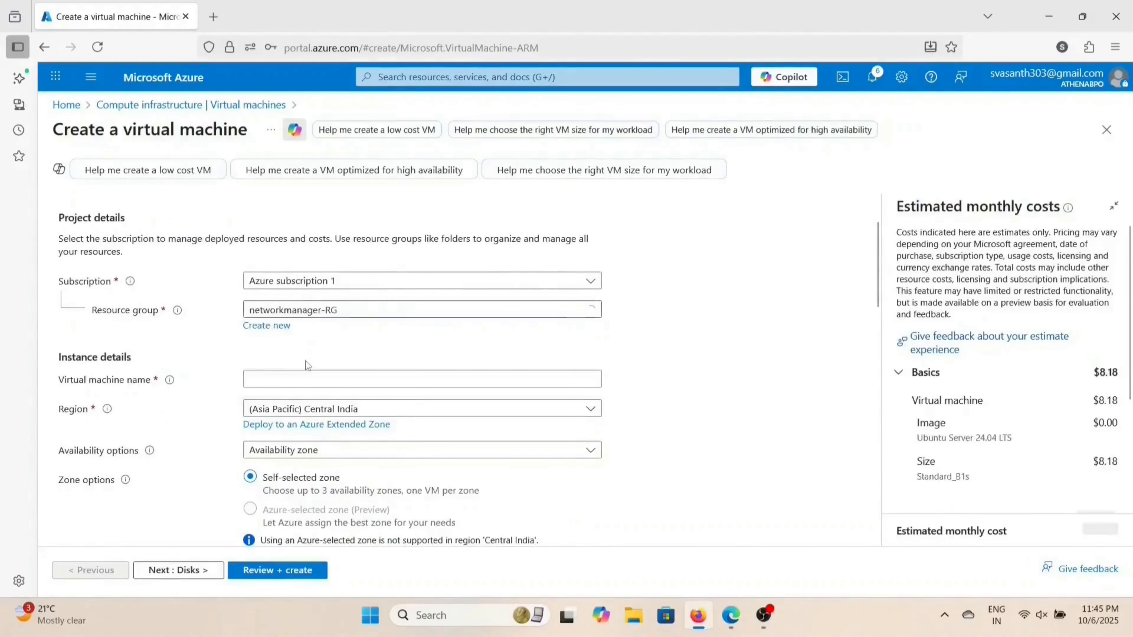
pyautogui.scroll(-1, 303, 339)
pyautogui.click(303, 321)
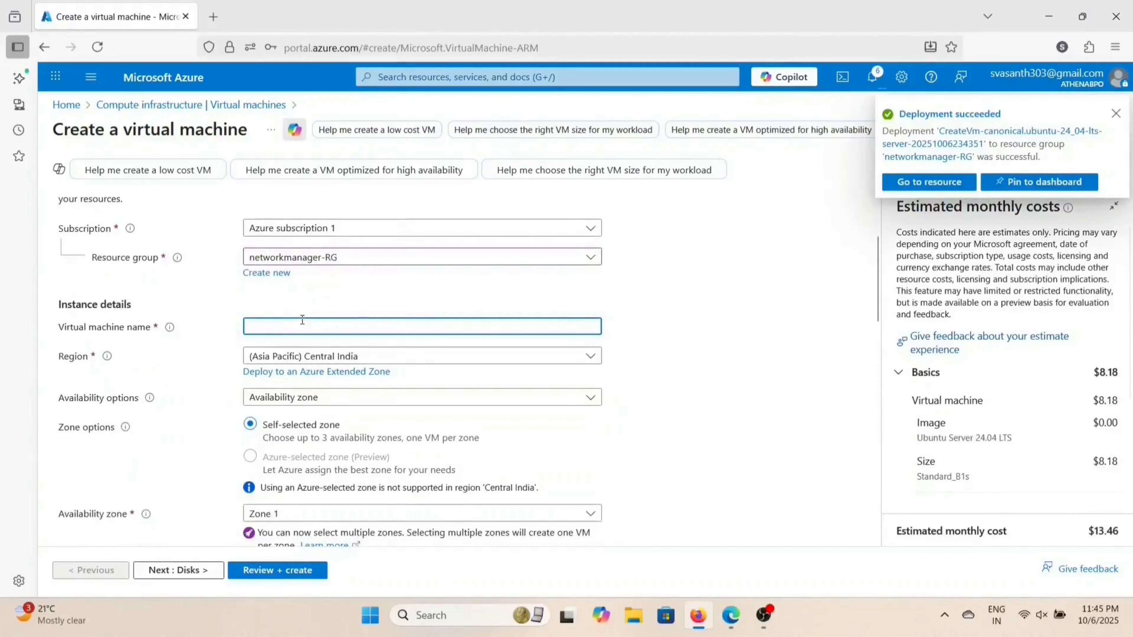
# Step: Name the virtual machine webserver-prod2 and set its availability option to No infrastructure redundancy required
pyautogui.write('we')
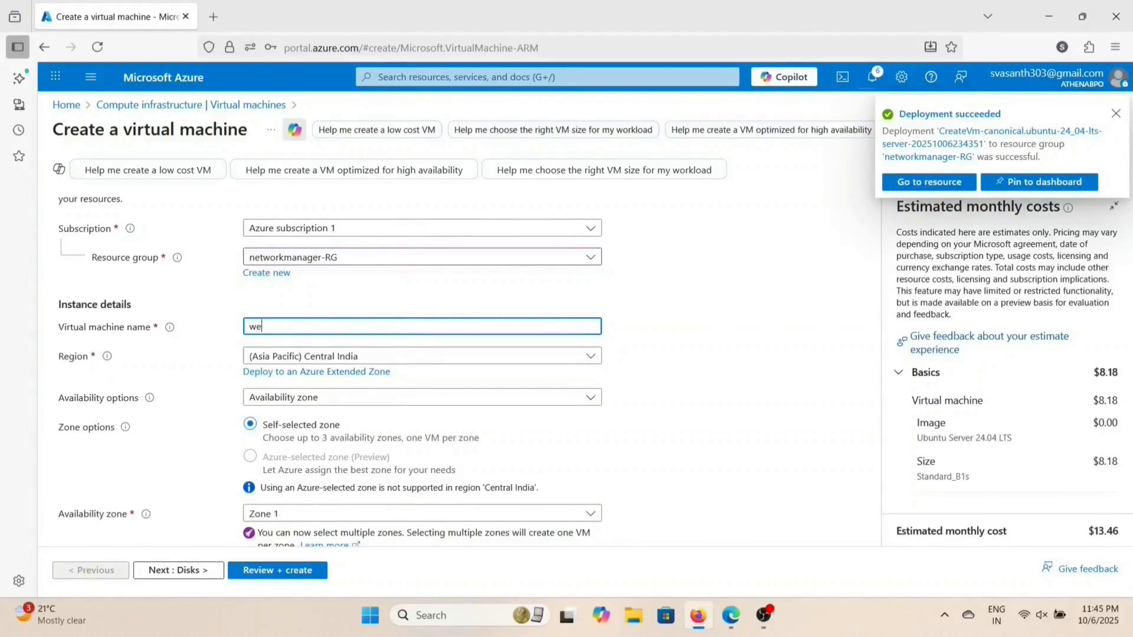
pyautogui.write('bserver-prod2')
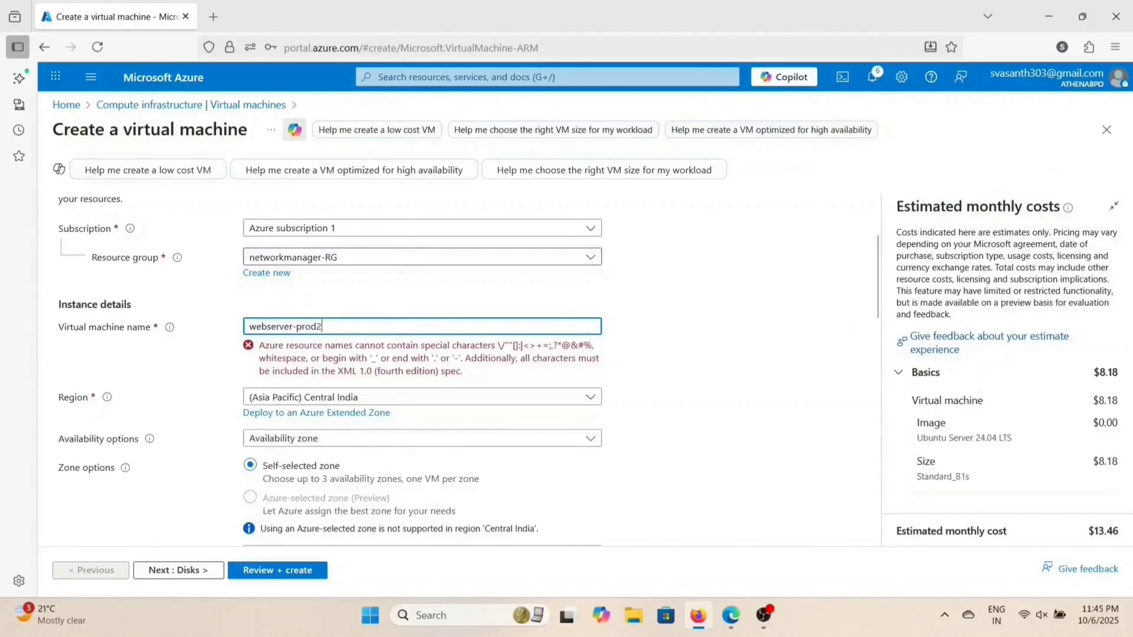
pyautogui.click(367, 398)
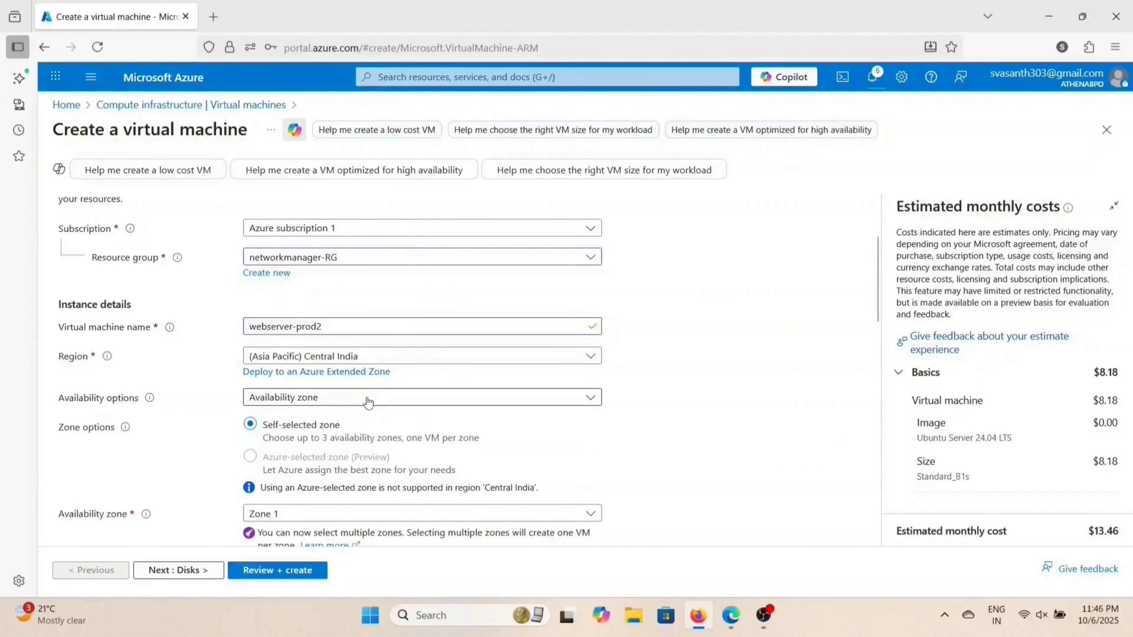
pyautogui.click(367, 400)
pyautogui.click(349, 416)
# Step: Set the security type of webserver-prod2 to Standard
pyautogui.scroll(-2, 350, 412)
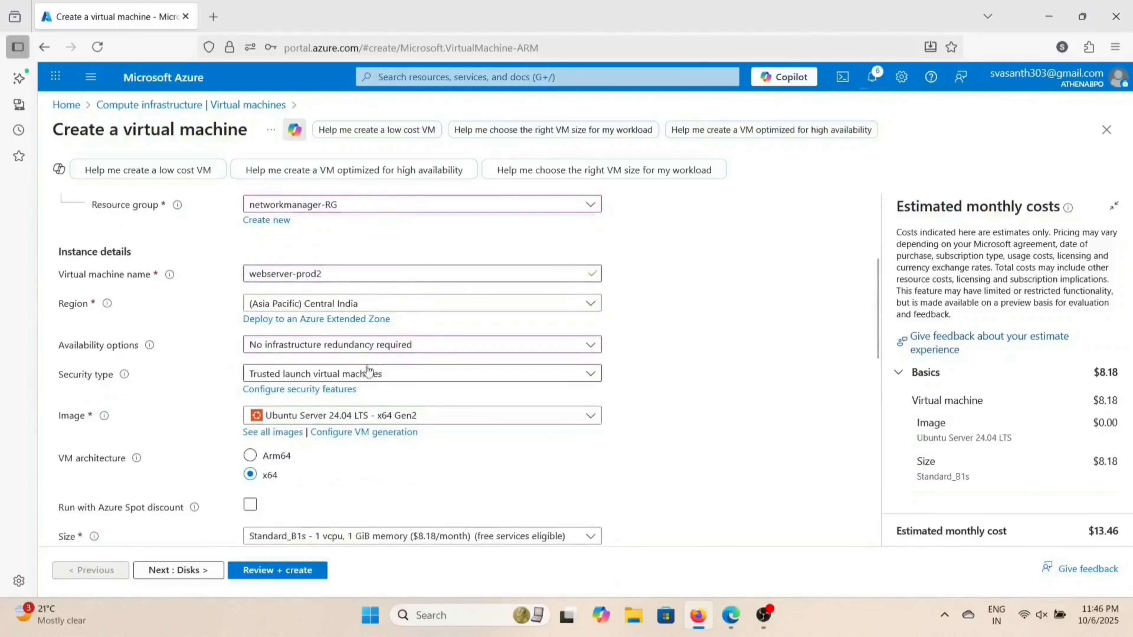
pyautogui.click(371, 344)
pyautogui.click(362, 363)
pyautogui.click(362, 380)
pyautogui.click(356, 397)
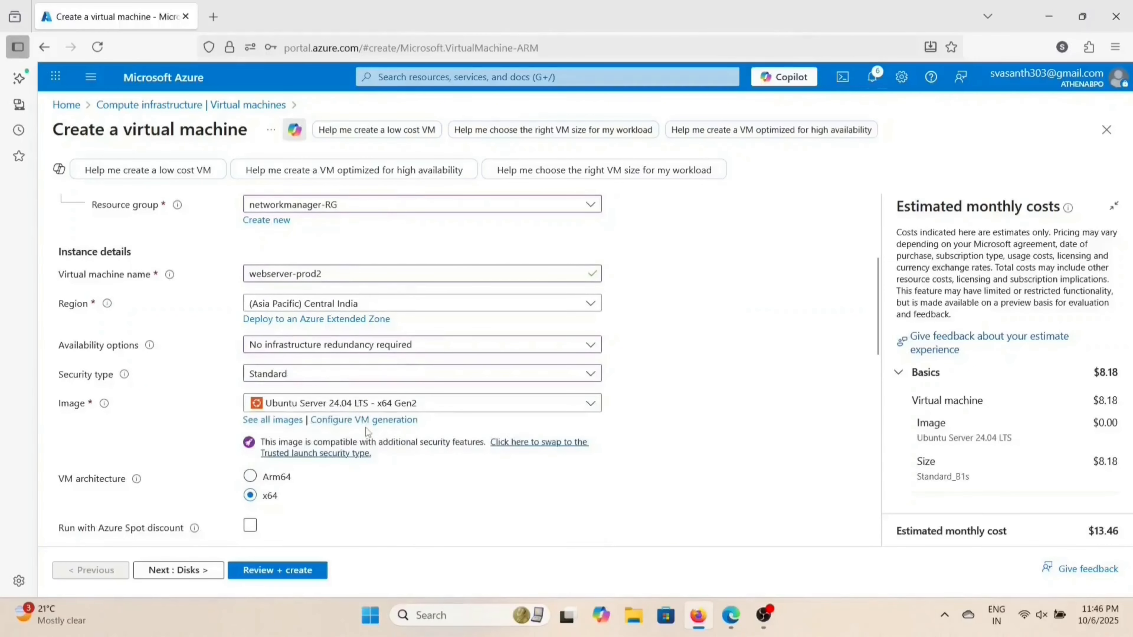
# Step: Choose password authentication for the administrator account and enter the administrator's username
pyautogui.scroll(-7, 365, 428)
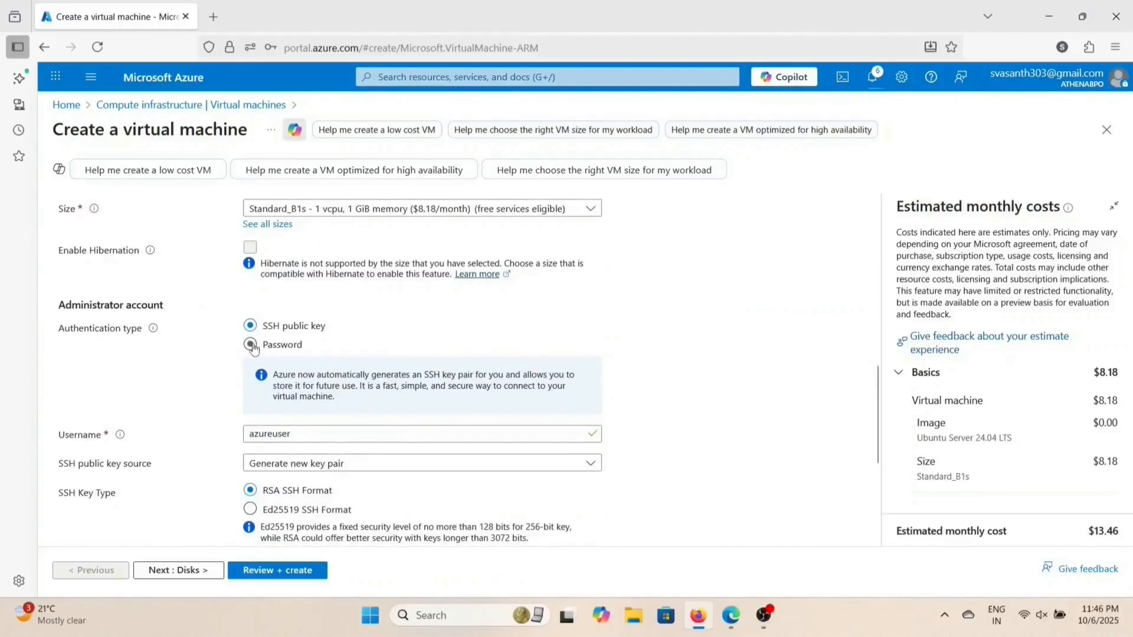
pyautogui.click(253, 347)
pyautogui.click(271, 378)
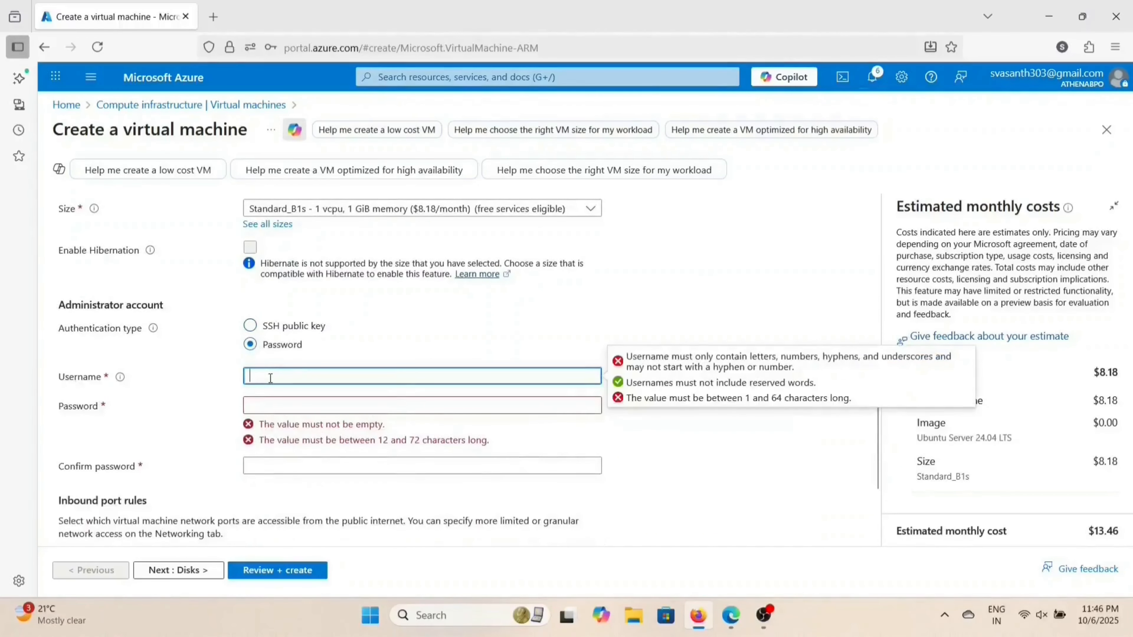
pyautogui.write('vasanth')
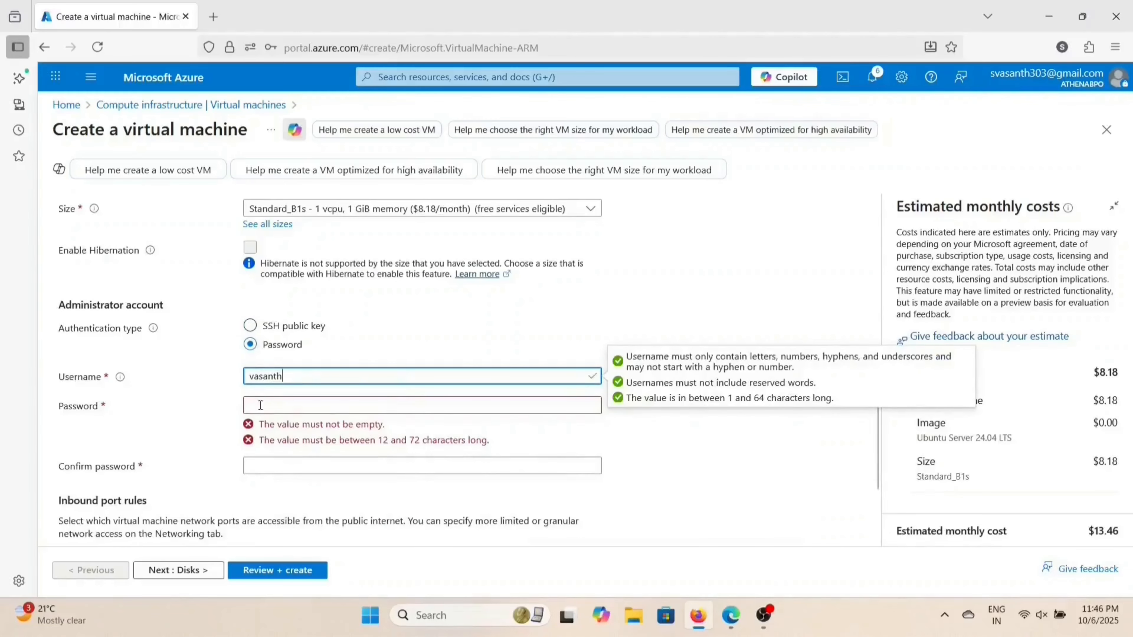
# Step: Enter the administrator account password and repeat it in the confirmation field
pyautogui.click(260, 405)
pyautogui.press('capslock')
pyautogui.write('•')
pyautogui.press('capslock')
pyautogui.write('•')
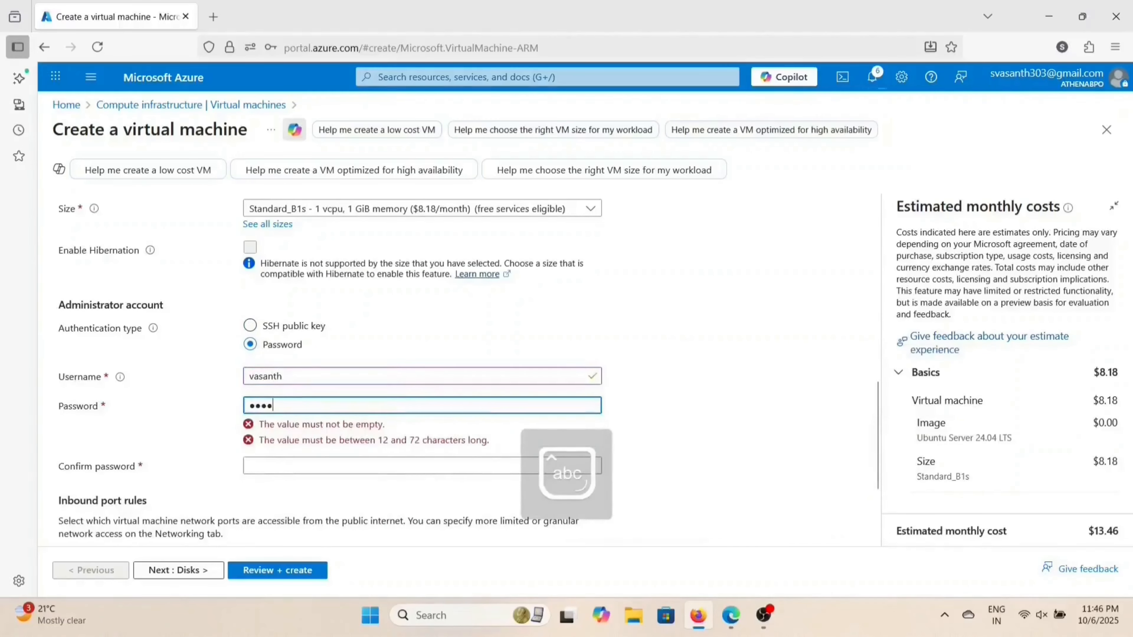
pyautogui.write('••••')
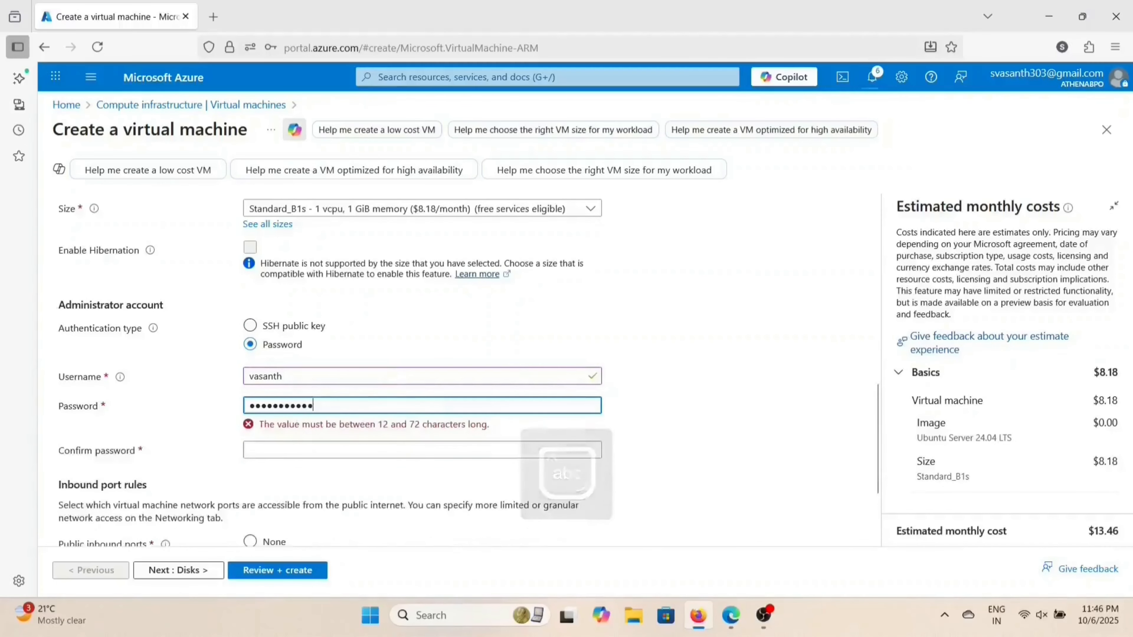
pyautogui.click(262, 437)
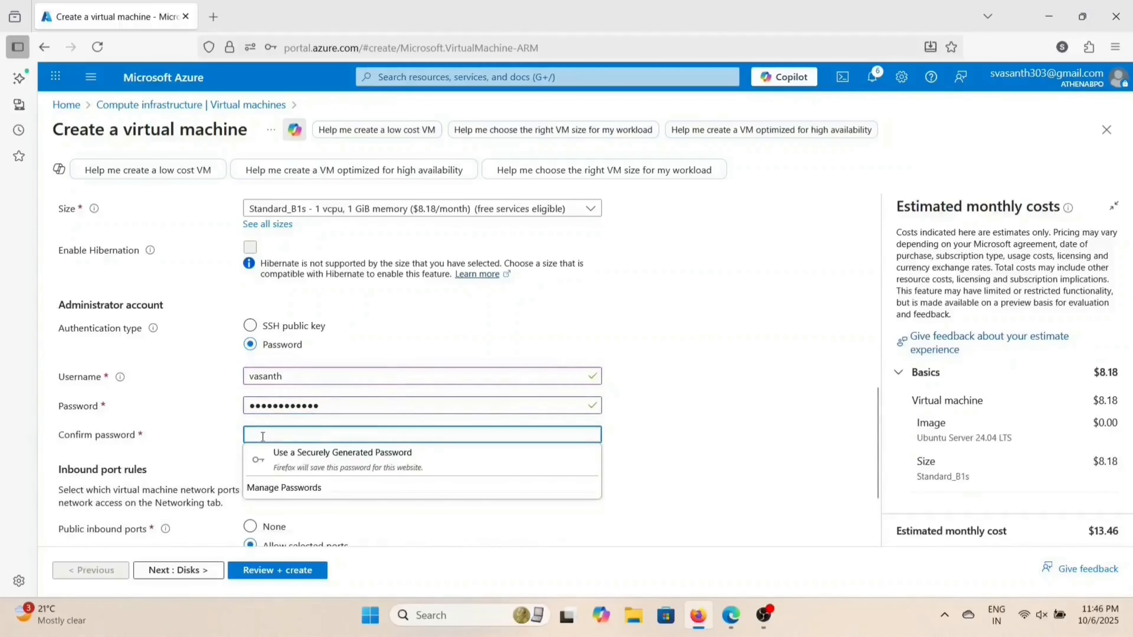
pyautogui.press('capslock')
pyautogui.write('•')
pyautogui.press('capslock')
pyautogui.write('•••••••')
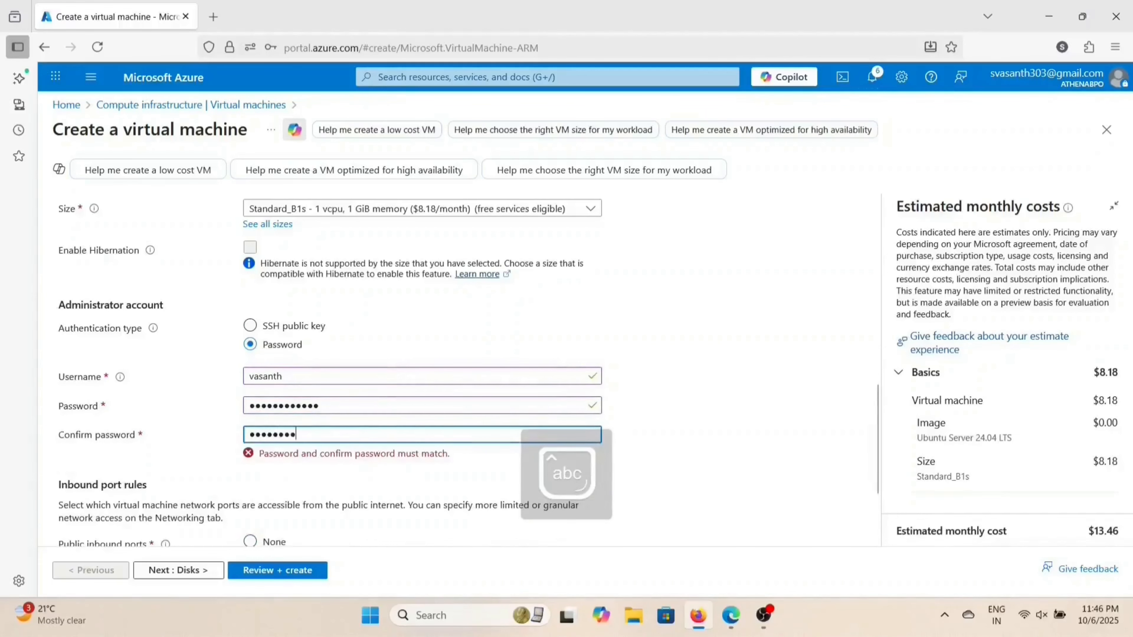
pyautogui.write('••••')
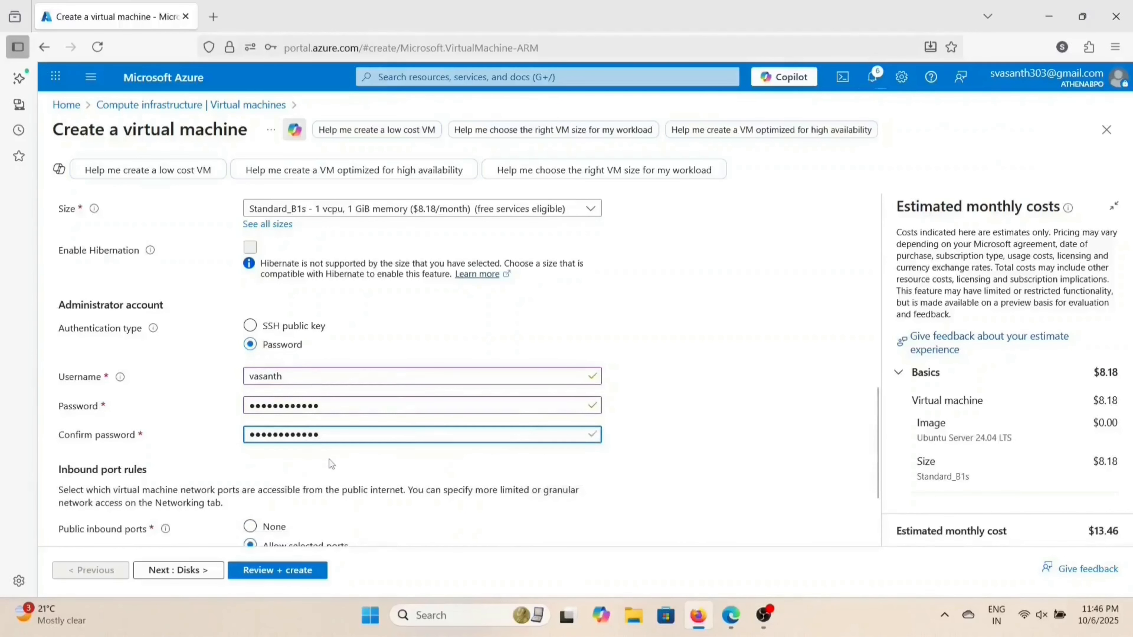
# Step: Allow HTTP (80) in addition to SSH (22) as public inbound ports
pyautogui.scroll(-3, 329, 458)
pyautogui.click(330, 465)
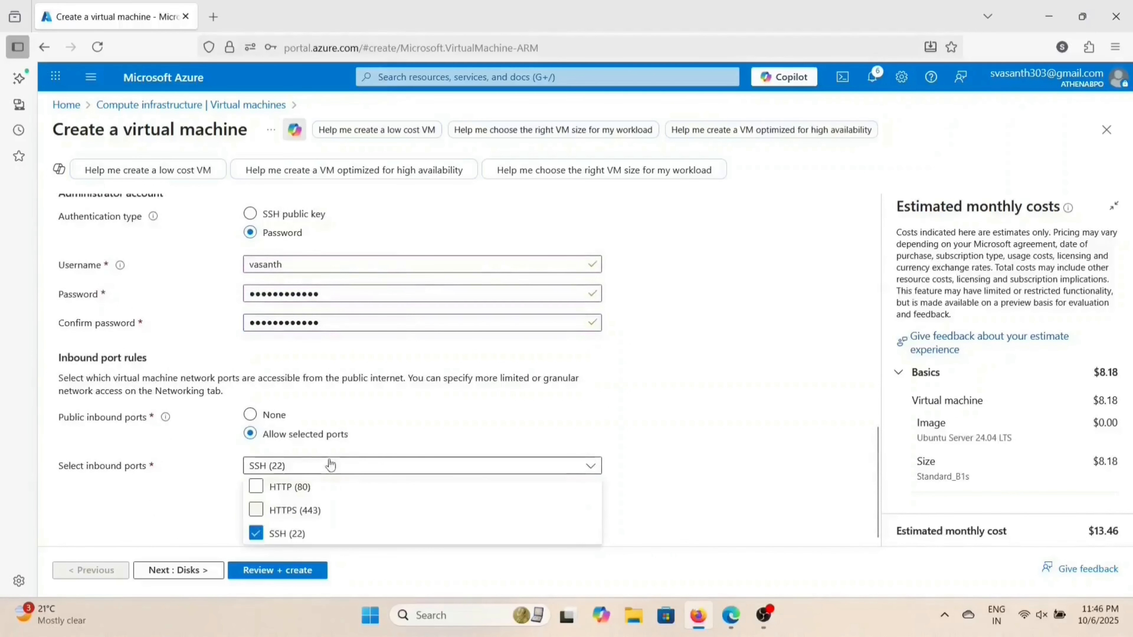
pyautogui.click(257, 486)
pyautogui.click(365, 396)
# Step: Place the virtual machine's network interface in the prod2-spoke-vnet virtual network
pyautogui.scroll(15, 361, 392)
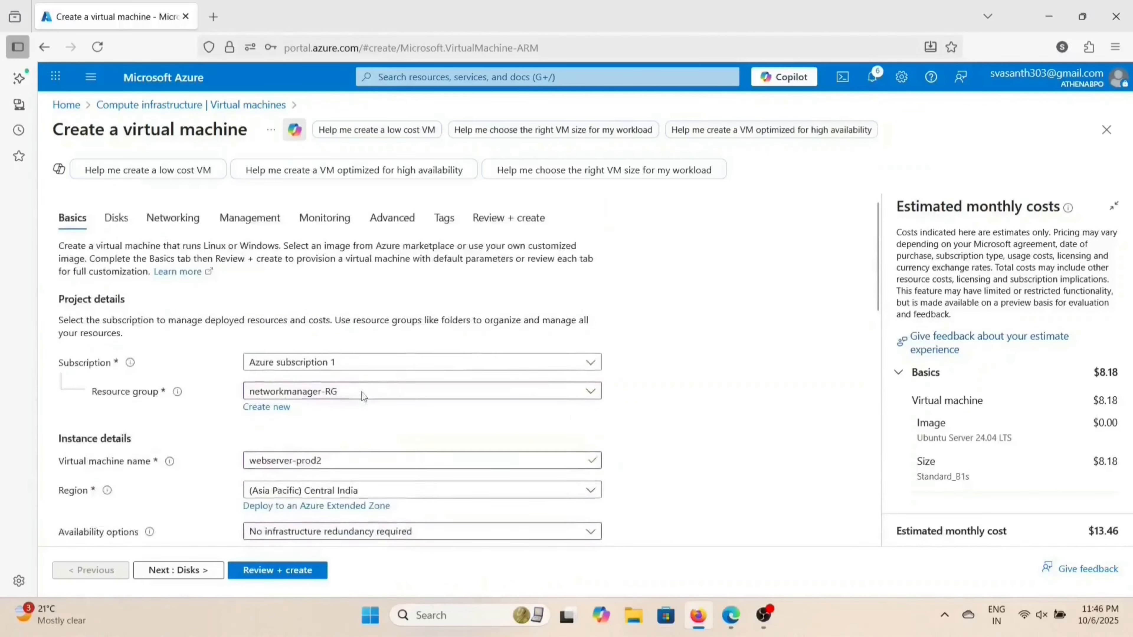
pyautogui.click(172, 209)
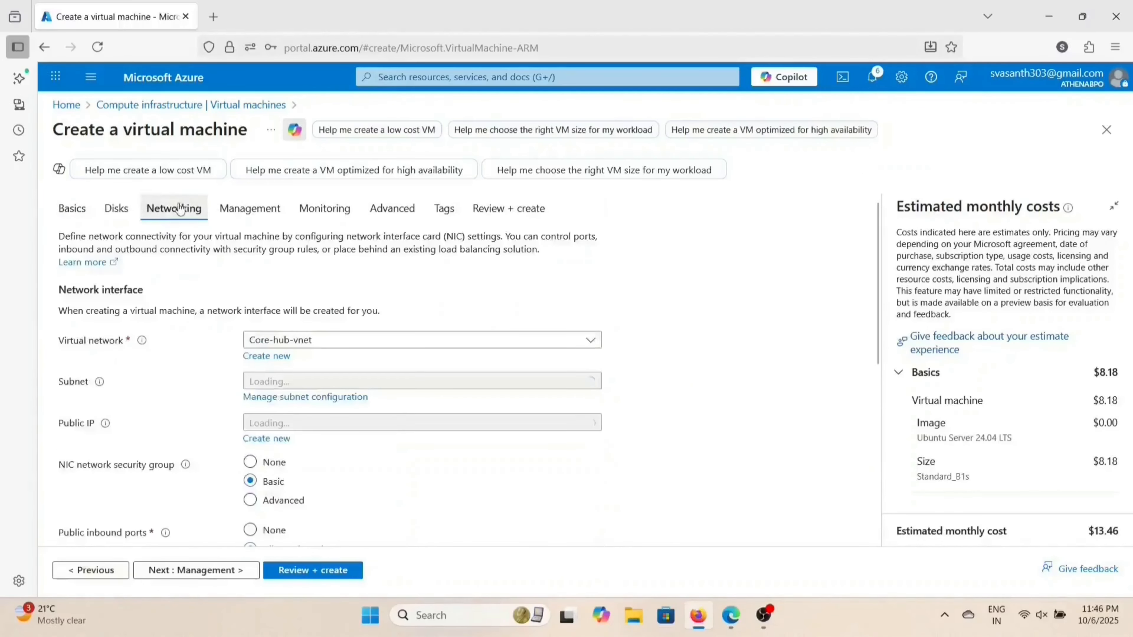
pyautogui.scroll(-2, 299, 370)
pyautogui.click(348, 277)
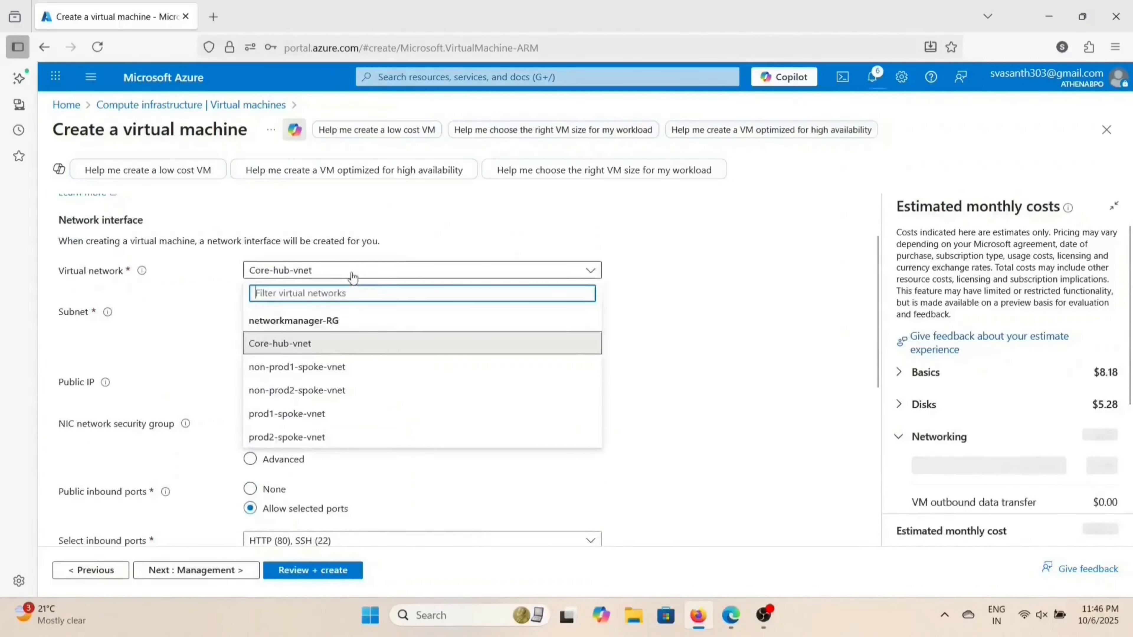
pyautogui.click(312, 437)
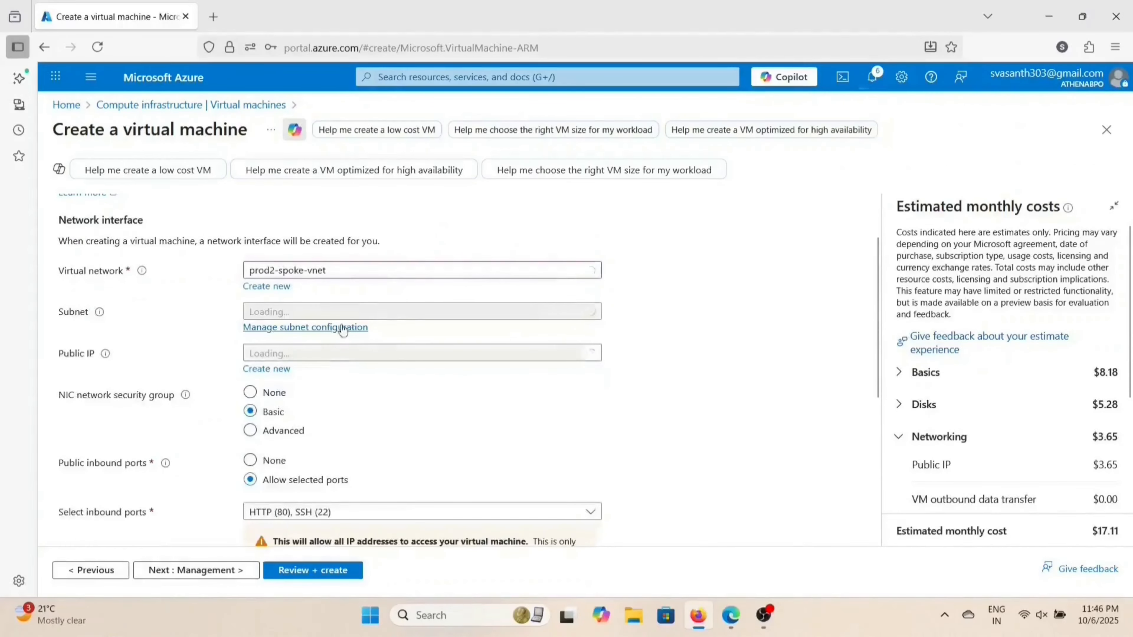
# Step: Check the remaining networking settings and the validated configuration summary, and create the webserver-prod2 virtual machine
pyautogui.scroll(-5, 363, 375)
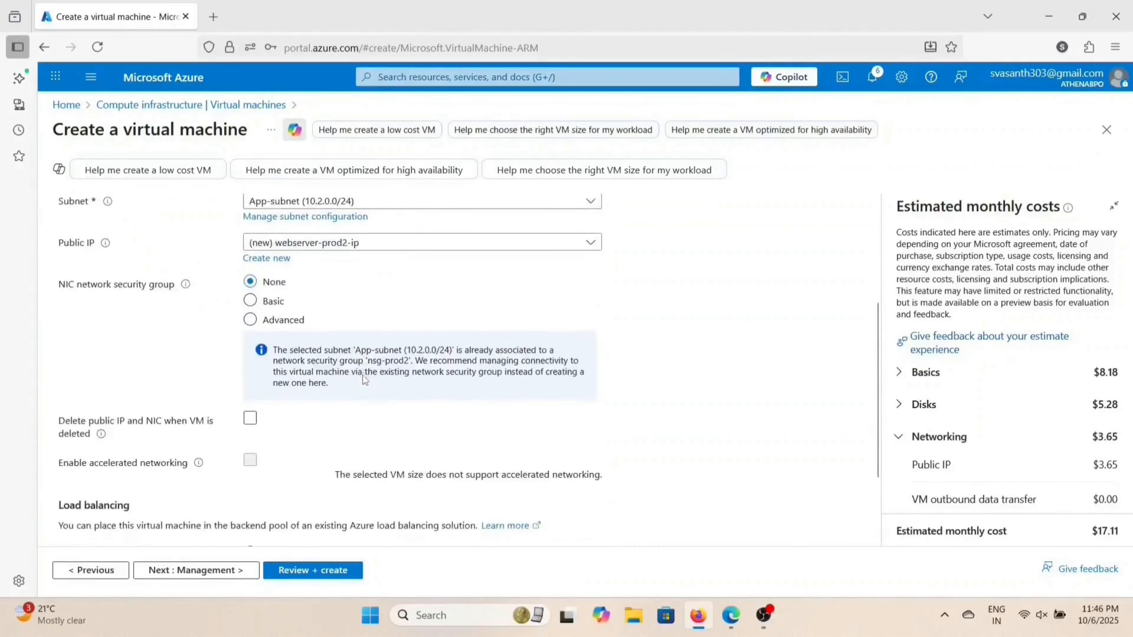
pyautogui.scroll(-1, 365, 380)
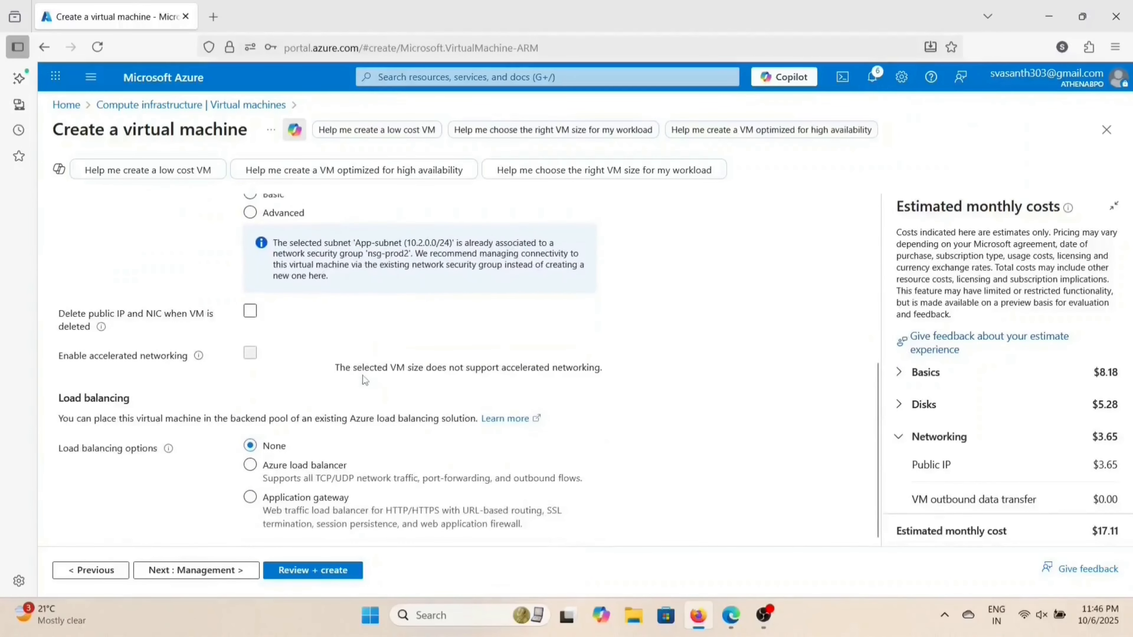
pyautogui.scroll(4, 363, 376)
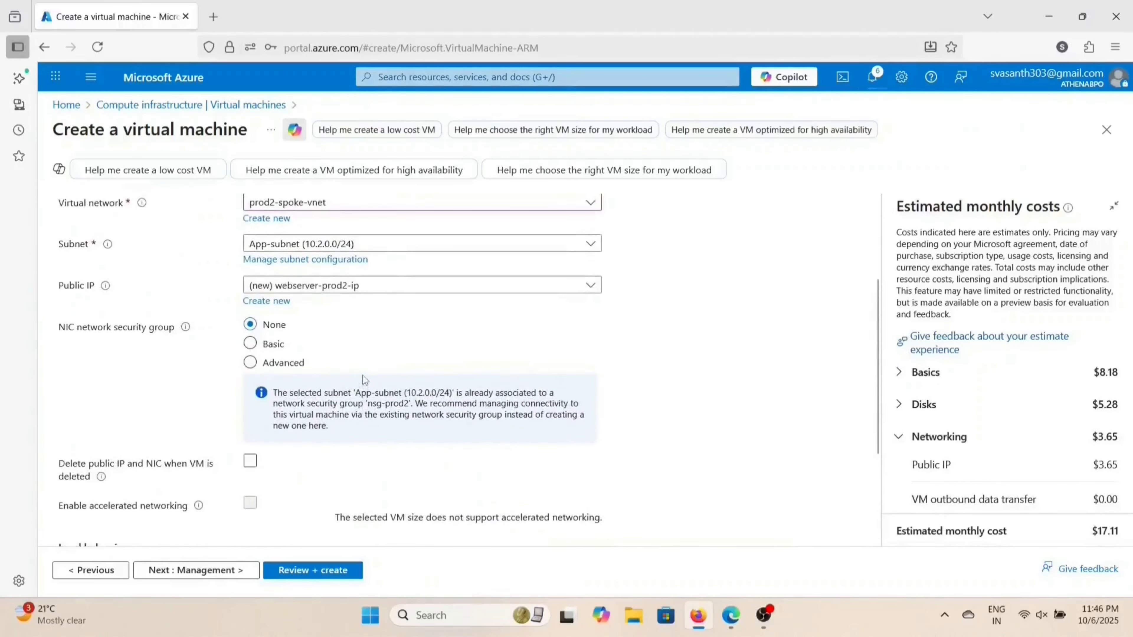
pyautogui.scroll(-1, 364, 376)
pyautogui.scroll(-3, 364, 377)
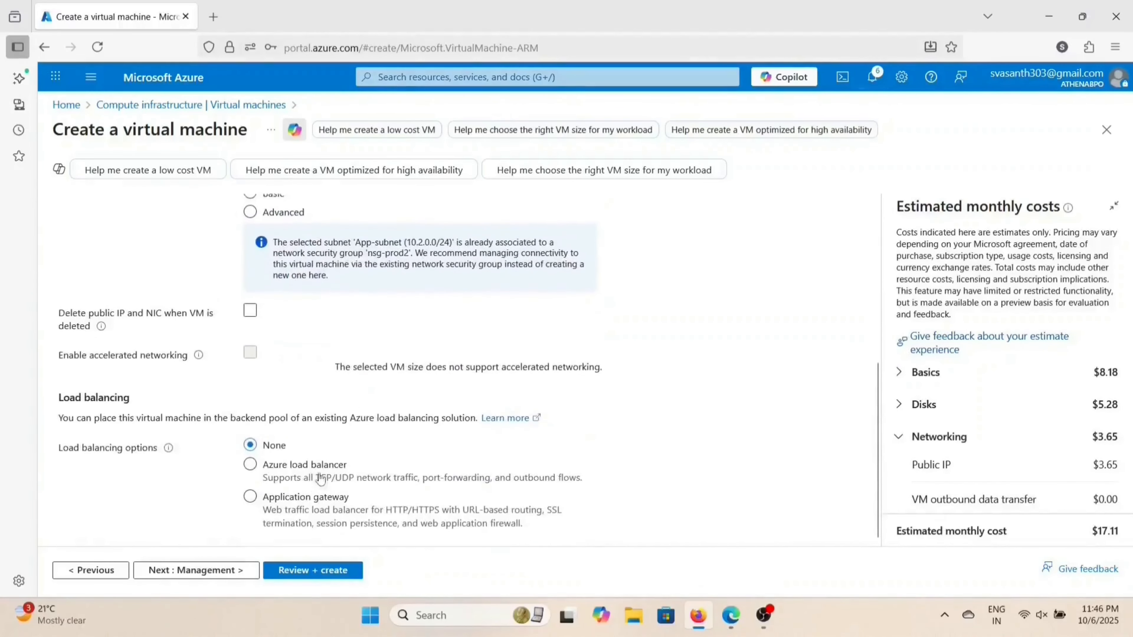
pyautogui.click(304, 571)
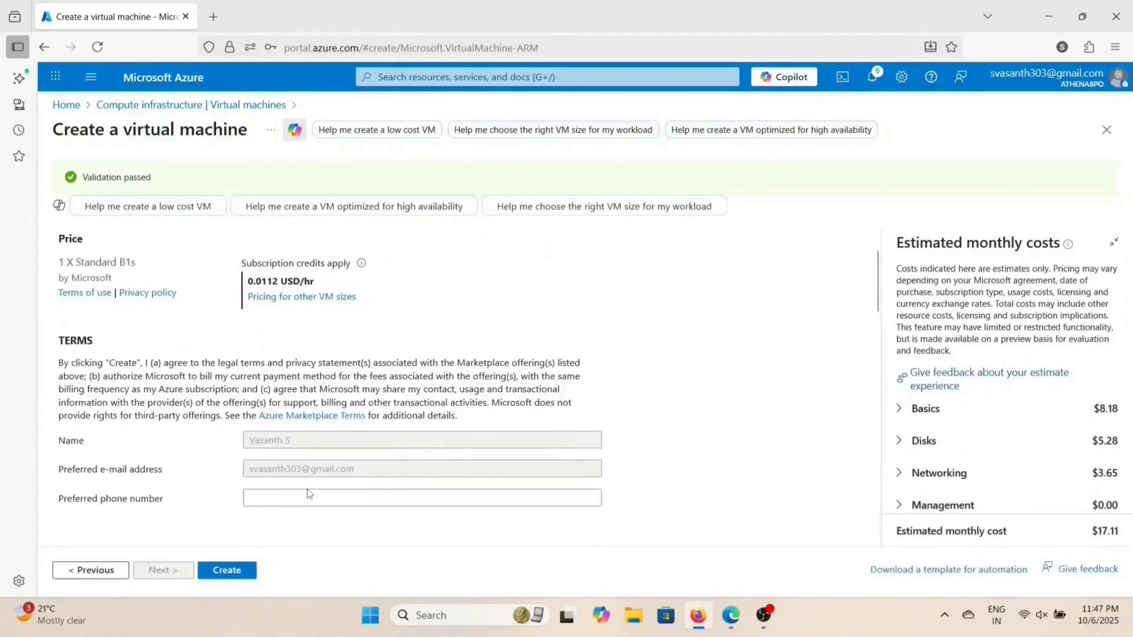
pyautogui.scroll(-1, 307, 489)
pyautogui.scroll(-10, 307, 489)
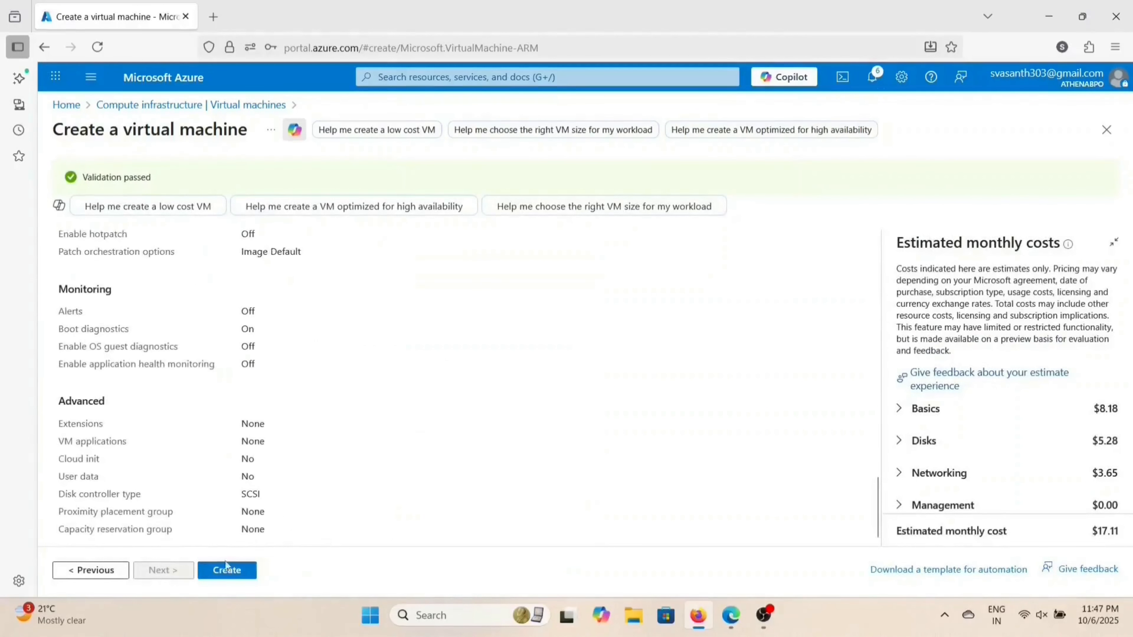
pyautogui.click(217, 572)
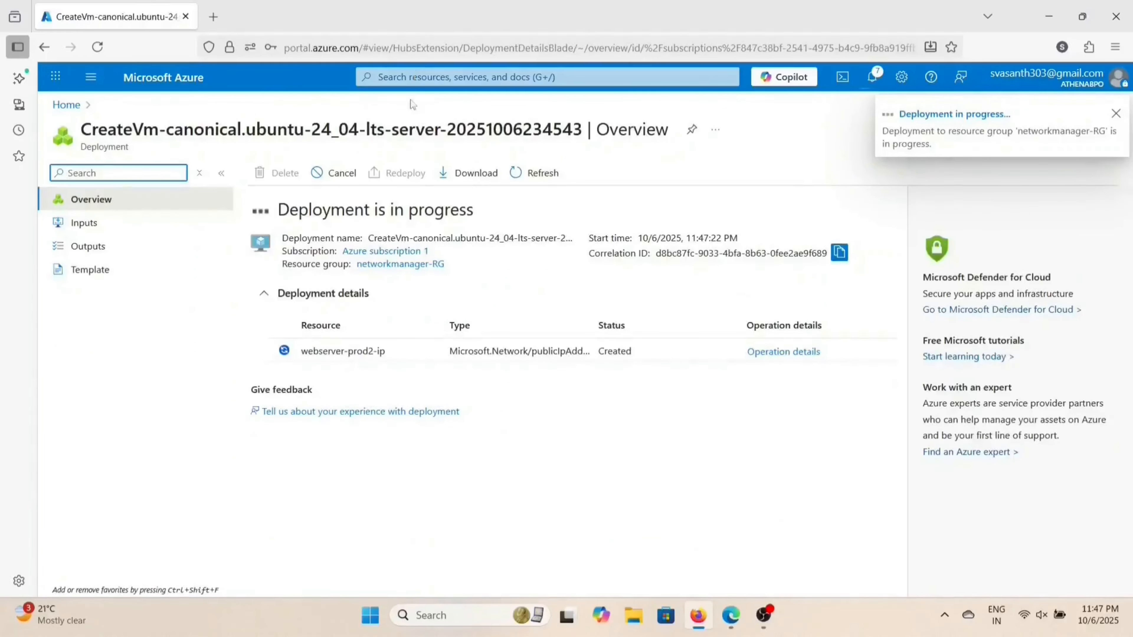
# Step: Start creating another virtual machine from the virtual machines list and assign it to the networkmanager-RG resource group
pyautogui.click(422, 77)
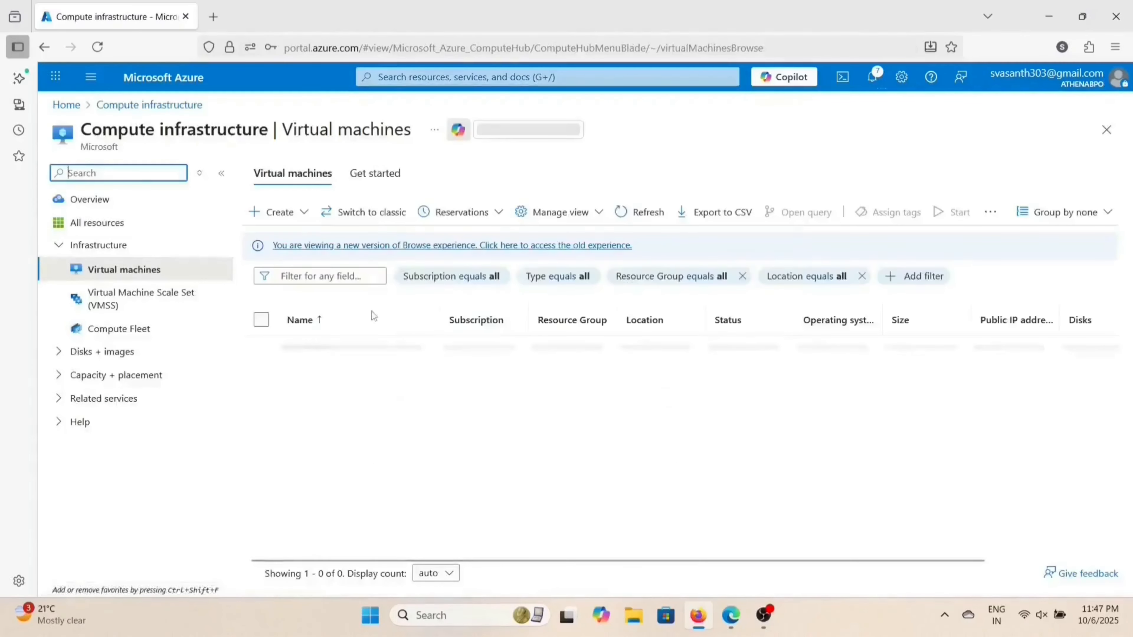
pyautogui.click(268, 211)
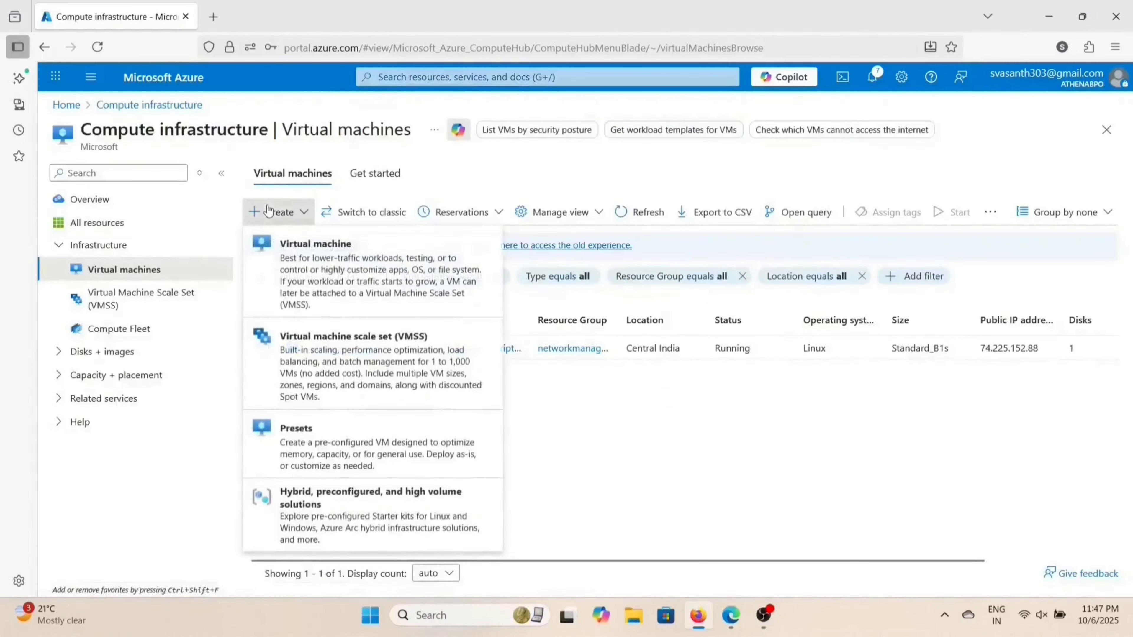
pyautogui.click(315, 278)
pyautogui.scroll(-2, 320, 330)
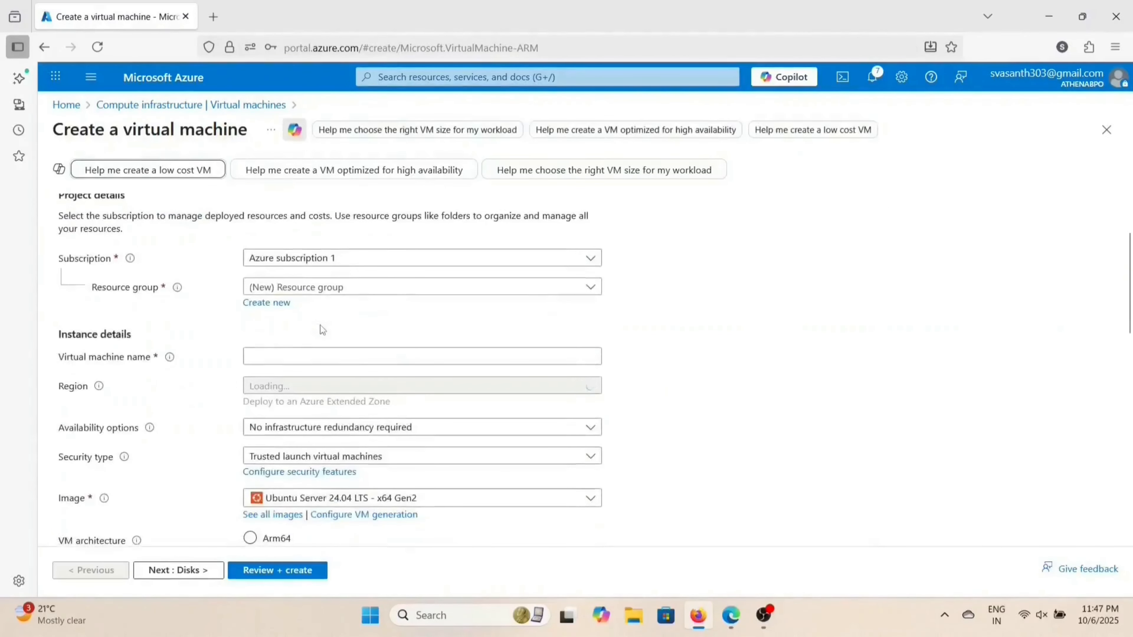
pyautogui.click(360, 289)
pyautogui.click(327, 338)
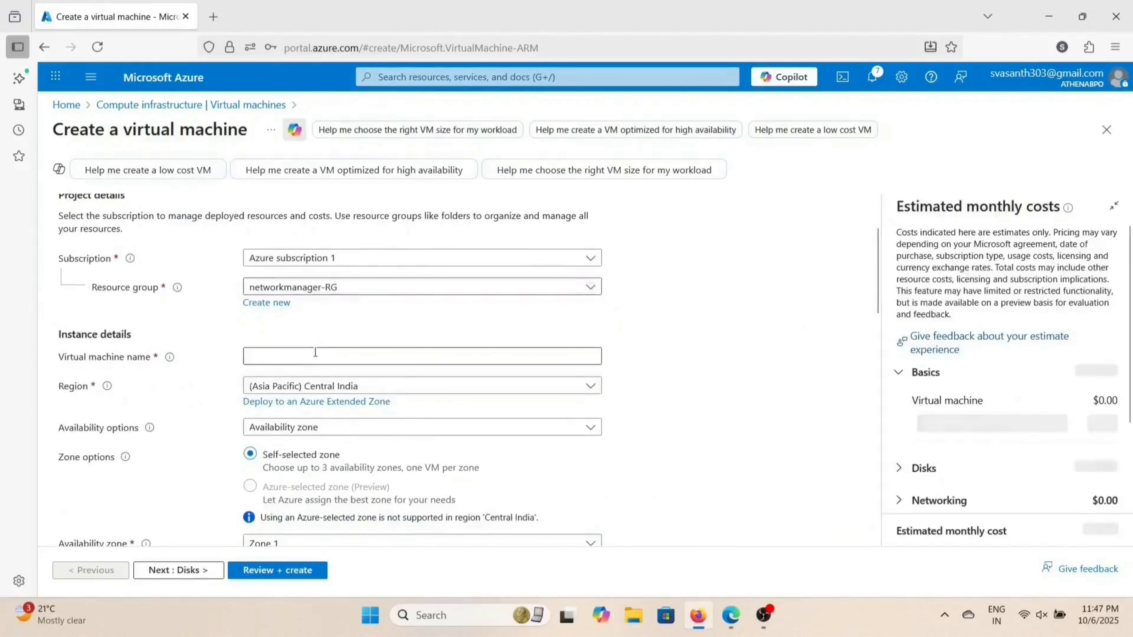
# Step: Name the new virtual machine webserver-non-prod1
pyautogui.click(314, 355)
pyautogui.scroll(-1, 314, 354)
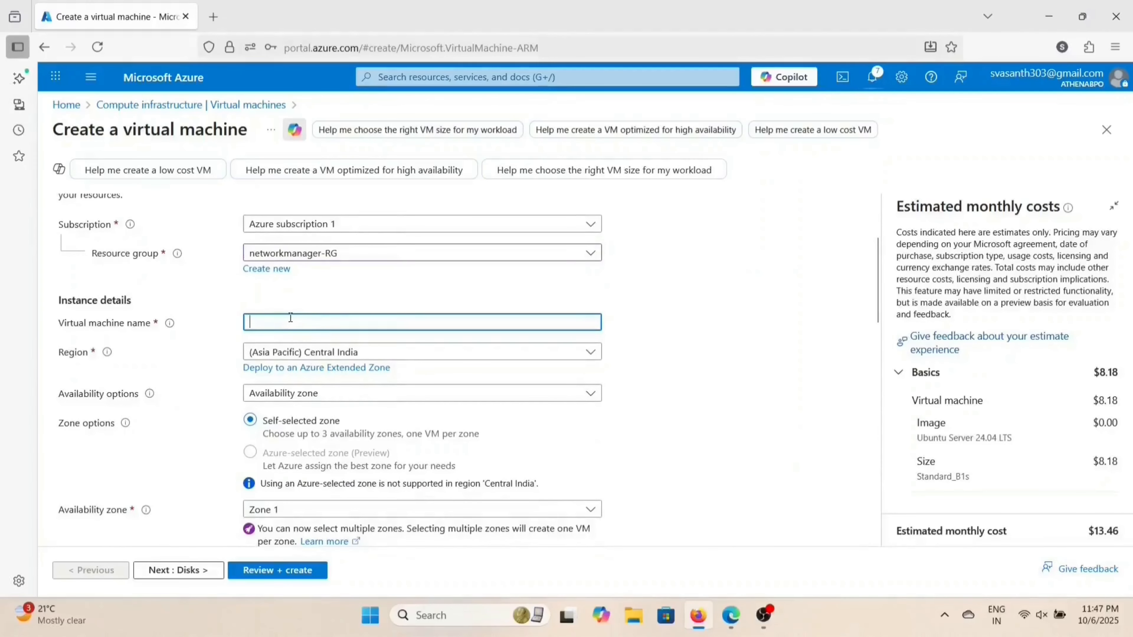
pyautogui.write('webser')
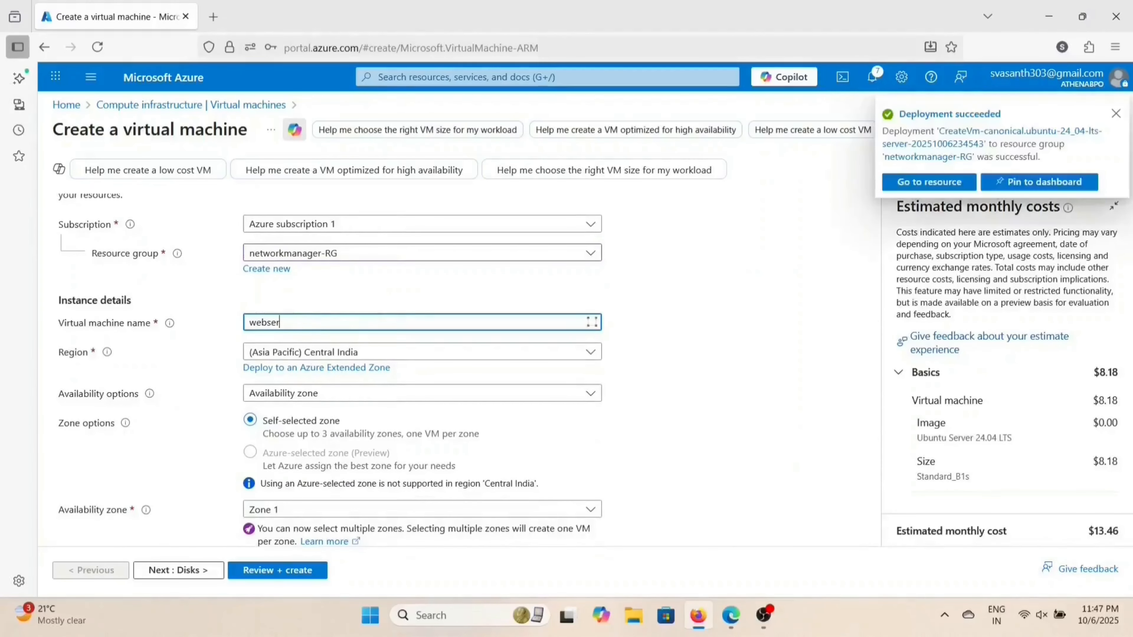
pyautogui.write('ver-')
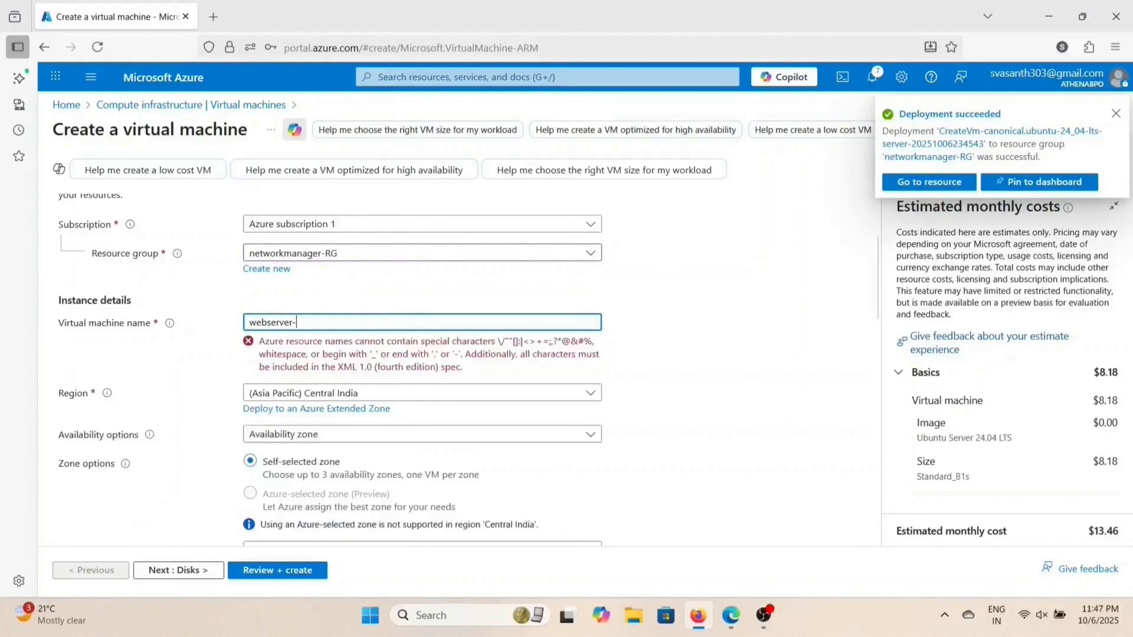
pyautogui.write('non-prod1')
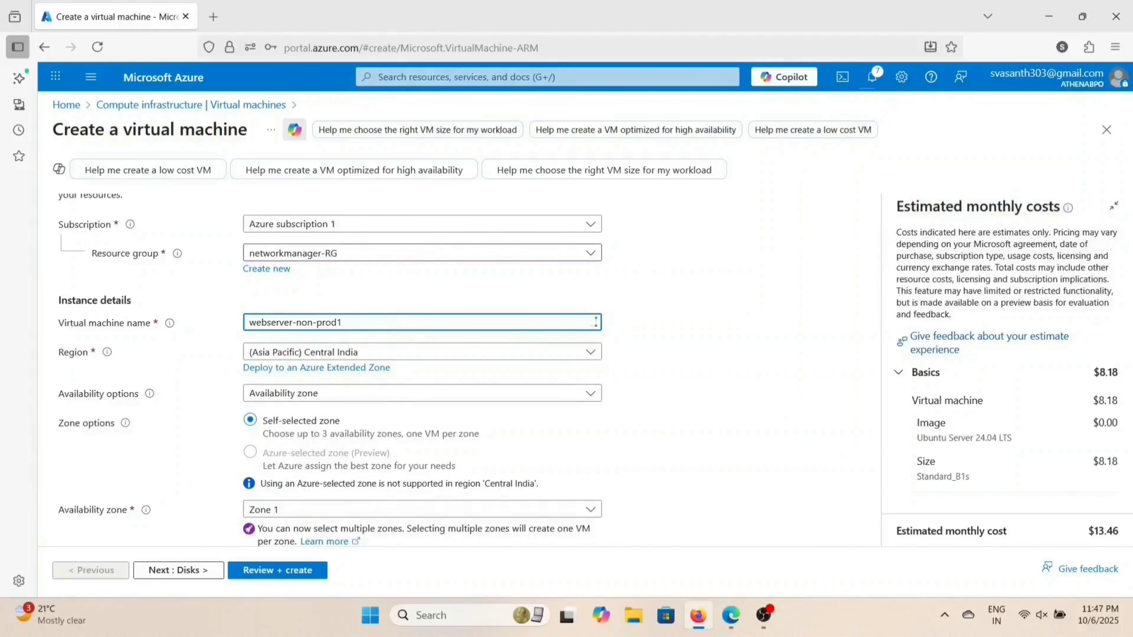
# Step: Set webserver-non-prod1 to No infrastructure redundancy required and its security type to Standard
pyautogui.click(324, 394)
pyautogui.click(312, 408)
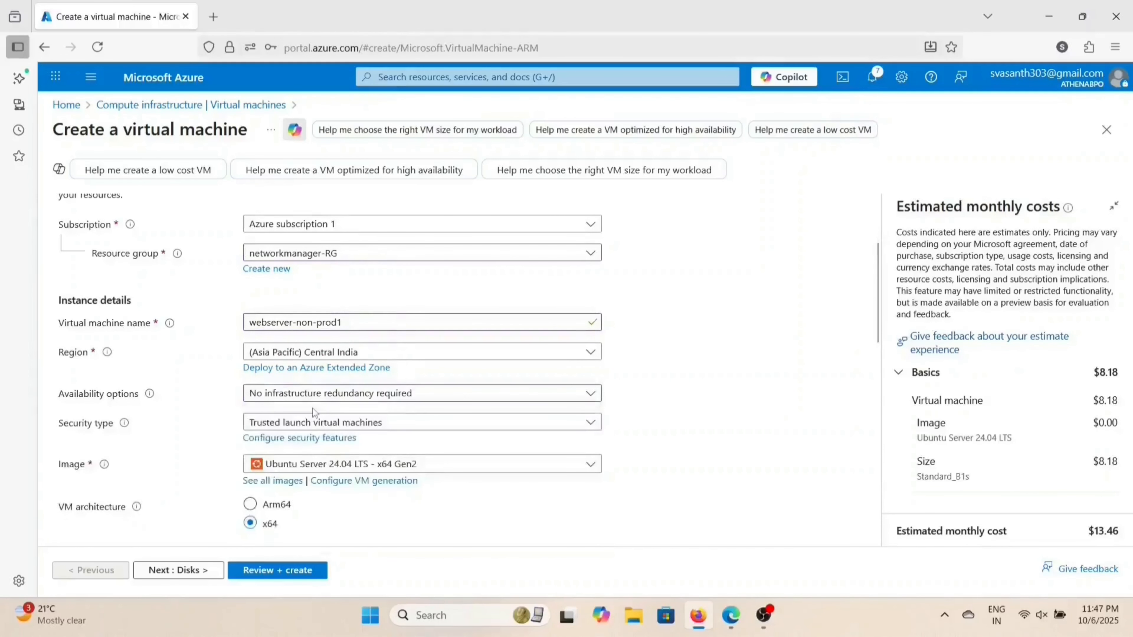
pyautogui.scroll(-1, 312, 409)
pyautogui.click(335, 362)
pyautogui.click(338, 385)
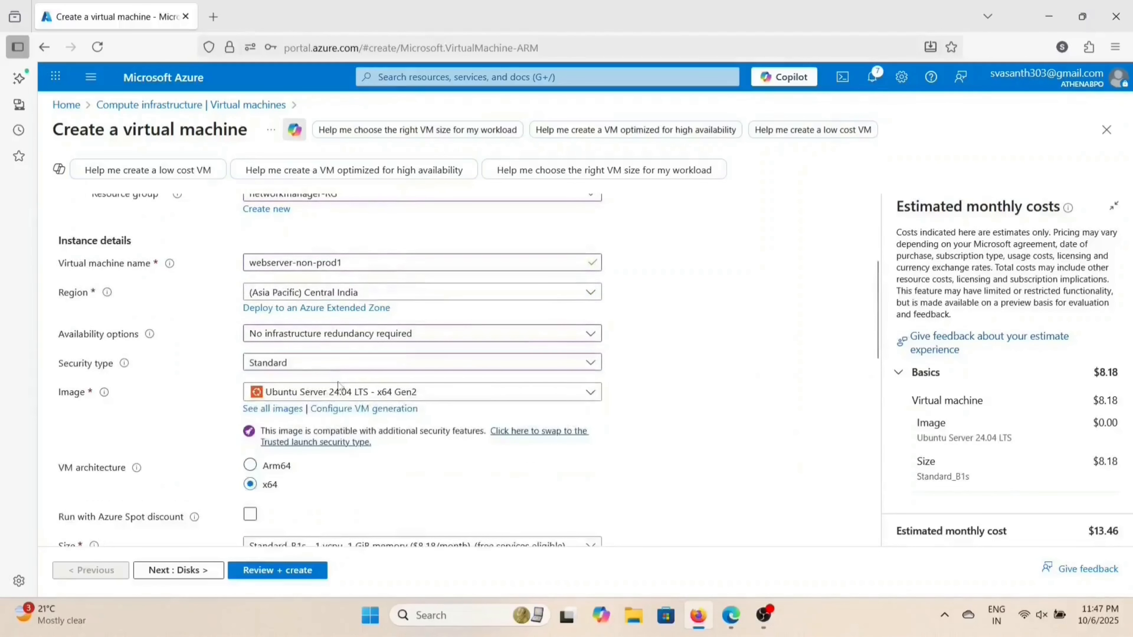
# Step: Switch the administrator account to password authentication, and enter the administrator username, the account password and its confirmation
pyautogui.scroll(-8, 337, 385)
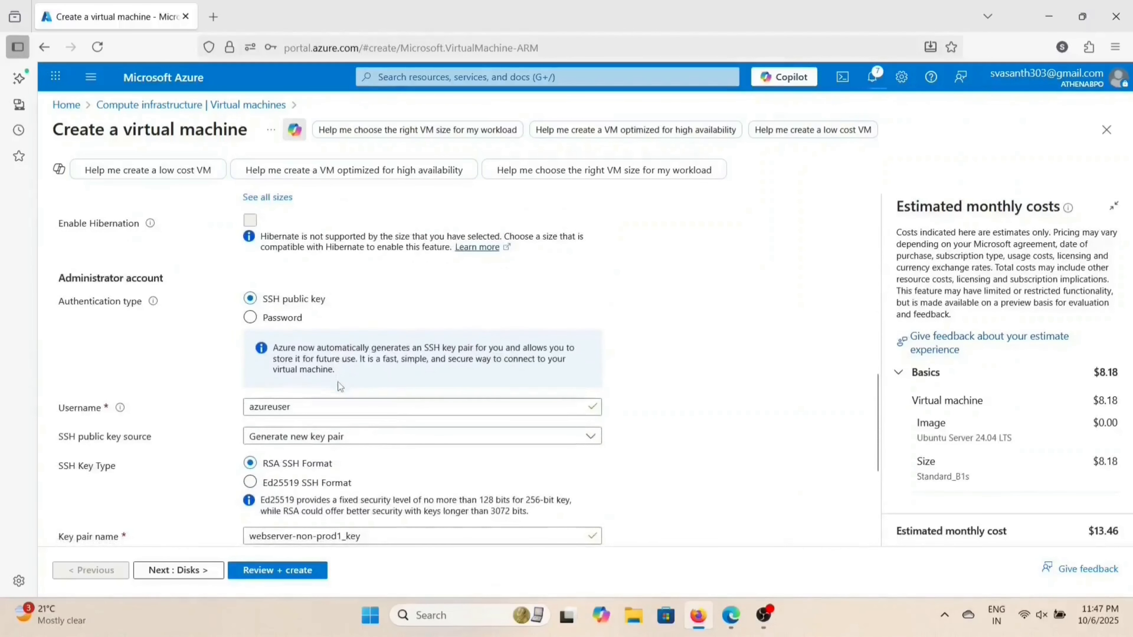
pyautogui.click(251, 317)
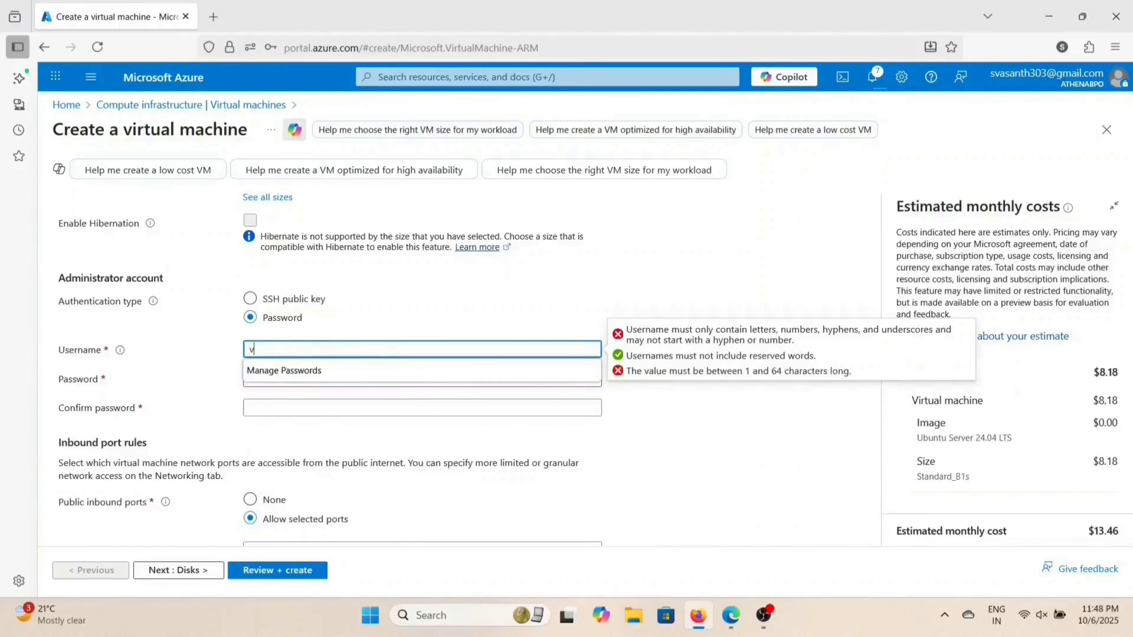
pyautogui.click(297, 401)
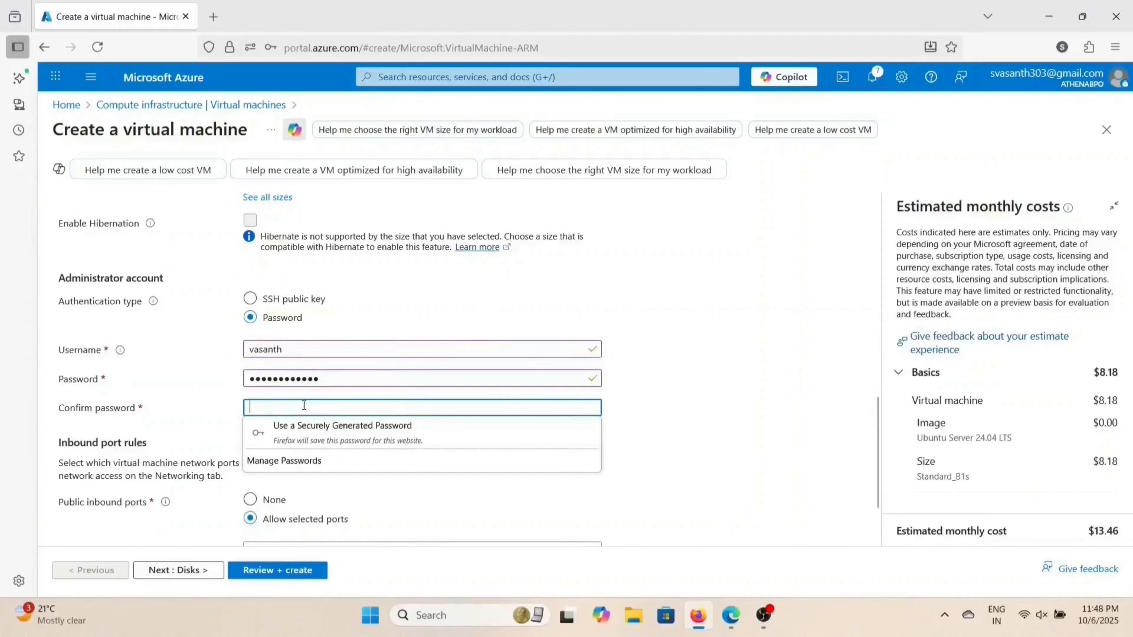
pyautogui.press('capslock')
pyautogui.write('•')
pyautogui.press('capslock')
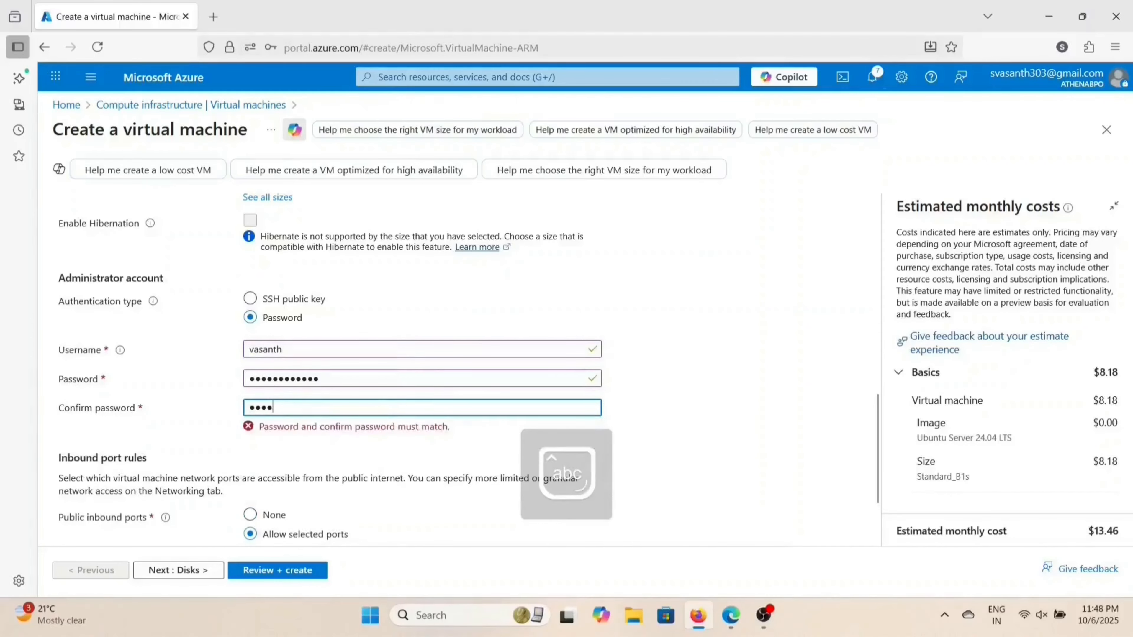
pyautogui.write('••••••••')
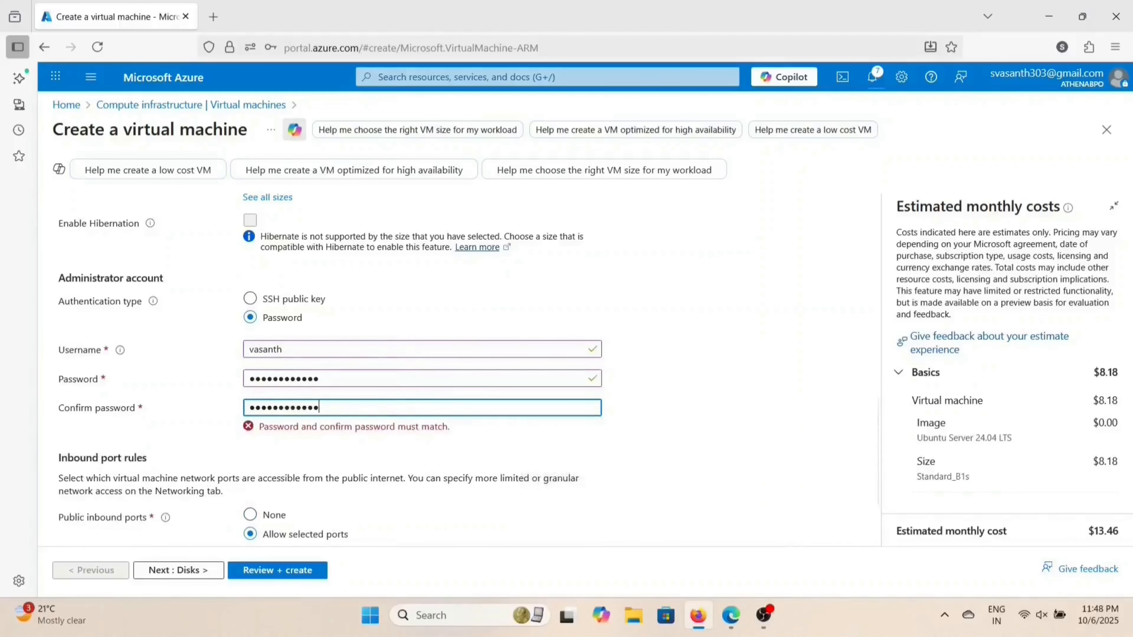
# Step: Allow HTTP (80) alongside SSH (22) in the public inbound ports of webserver-non-prod1
pyautogui.scroll(-2, 338, 449)
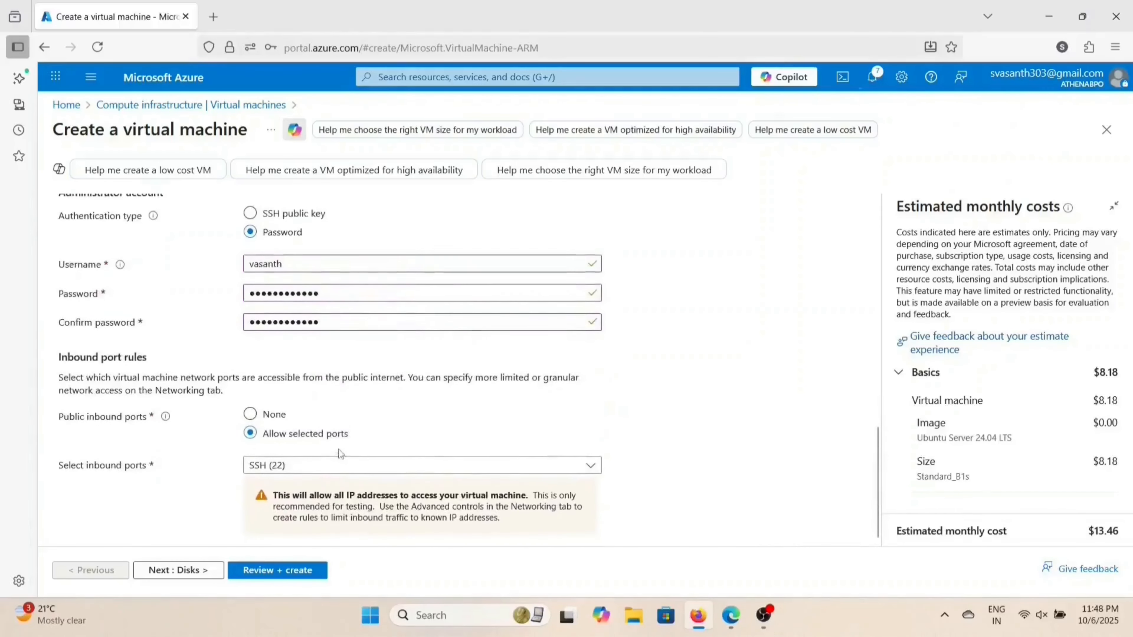
pyautogui.click(335, 467)
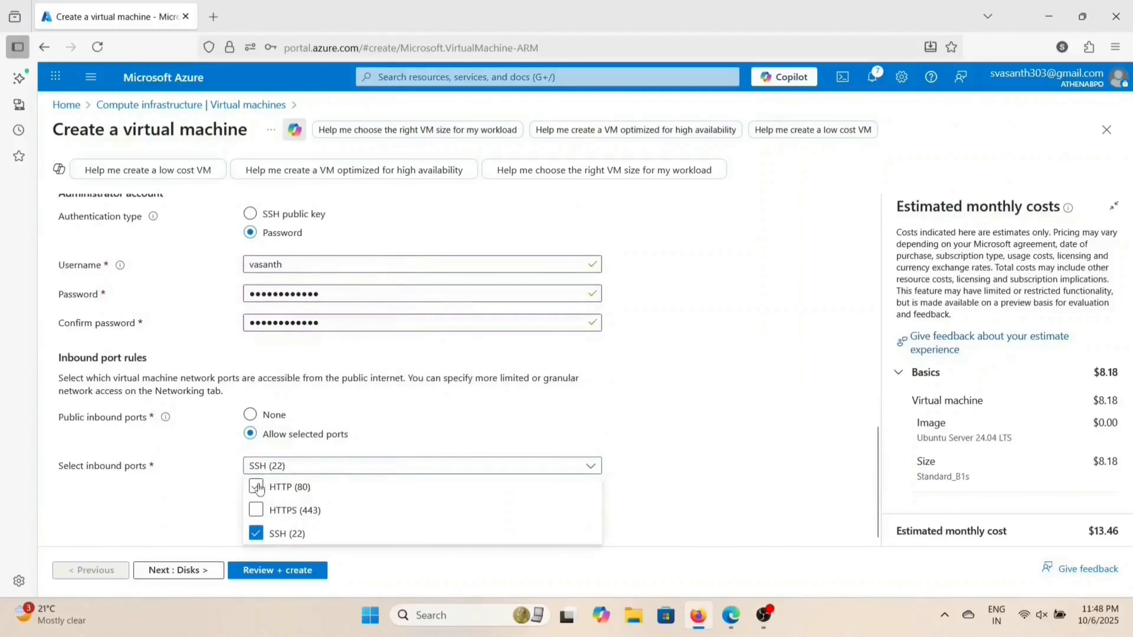
pyautogui.click(258, 484)
pyautogui.click(348, 431)
# Step: In the networking settings, place webserver-non-prod1 in the non-prod1-spoke-vnet virtual network
pyautogui.scroll(7, 214, 471)
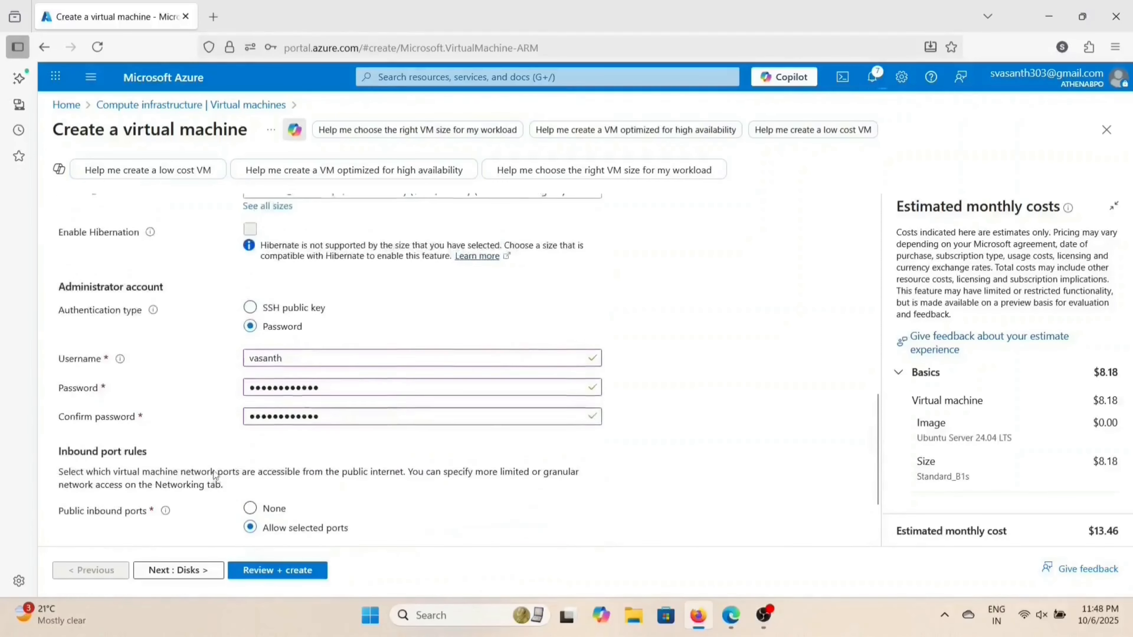
pyautogui.scroll(3, 214, 470)
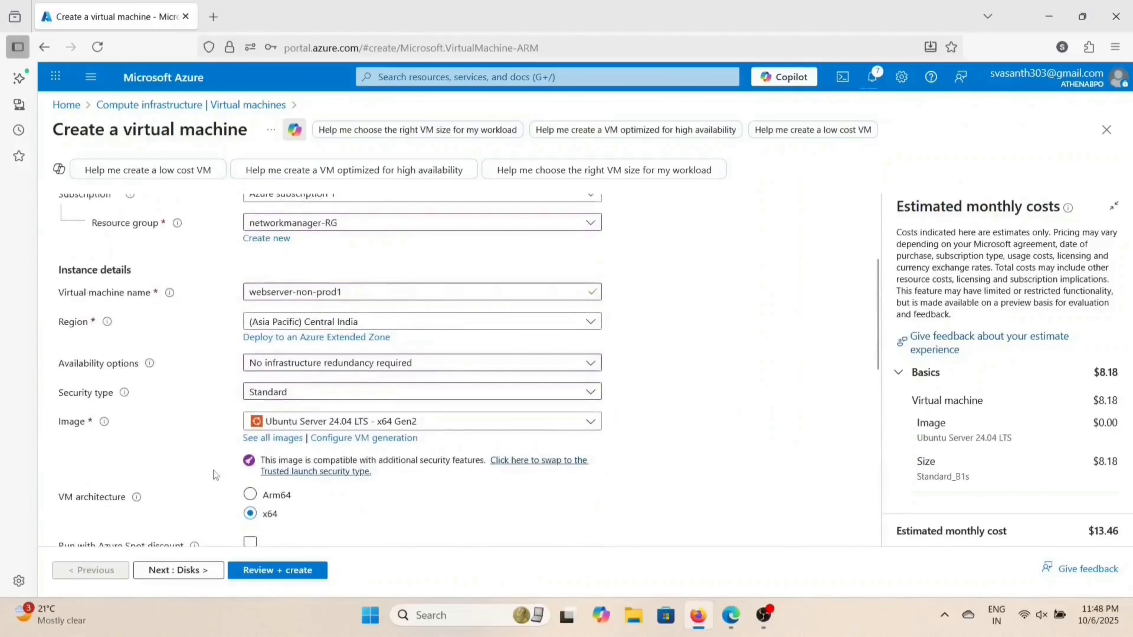
pyautogui.scroll(3, 213, 470)
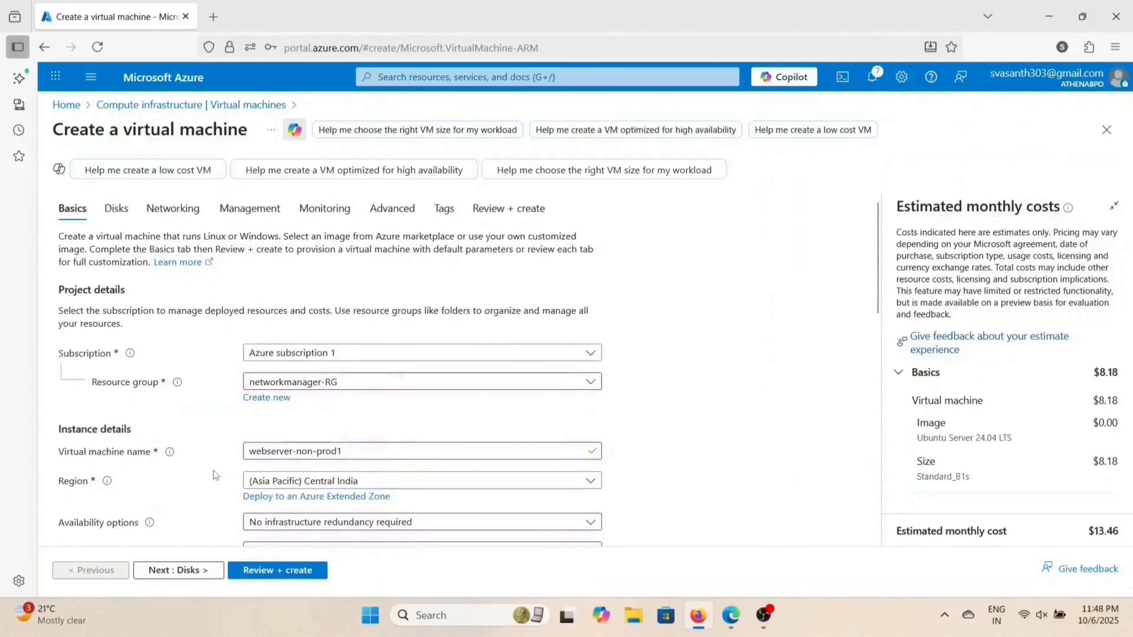
pyautogui.click(173, 208)
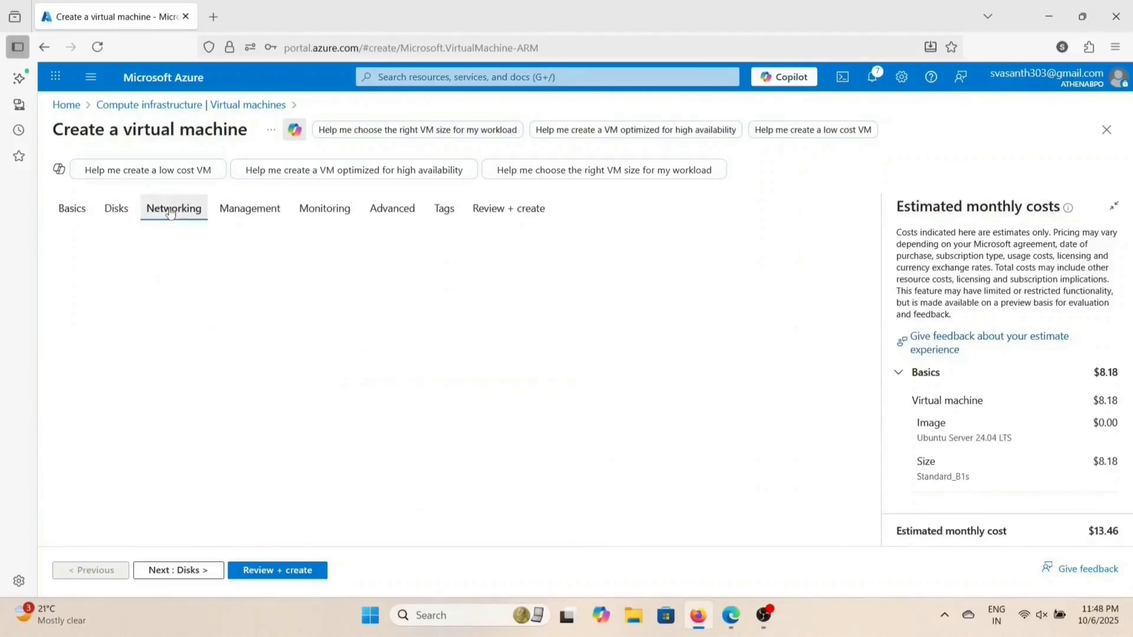
pyautogui.scroll(-1, 344, 321)
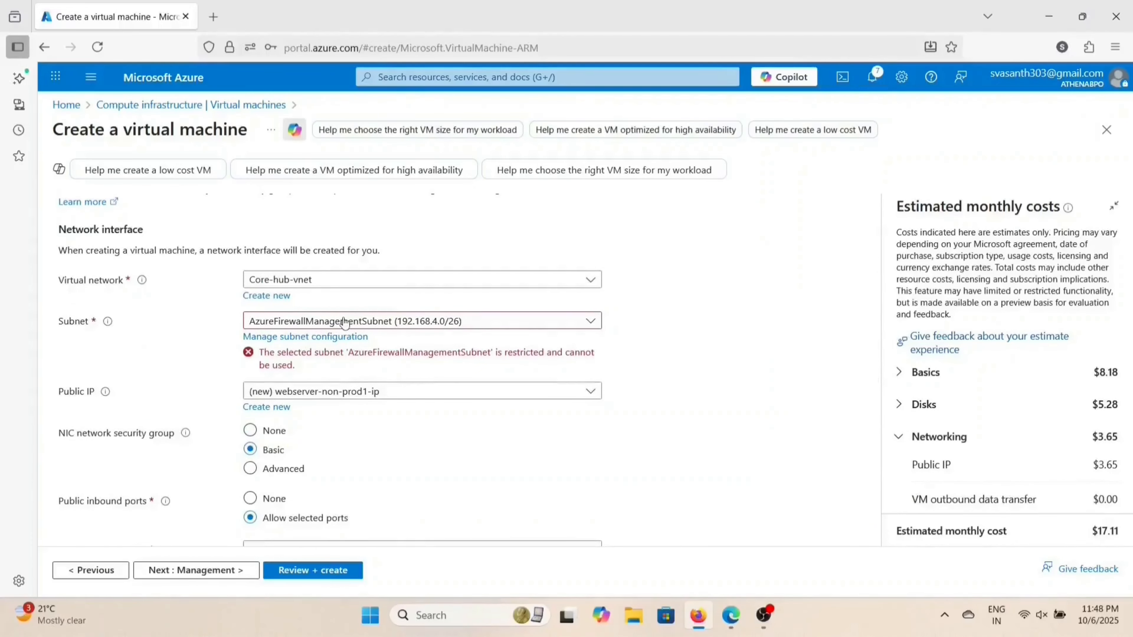
pyautogui.click(344, 280)
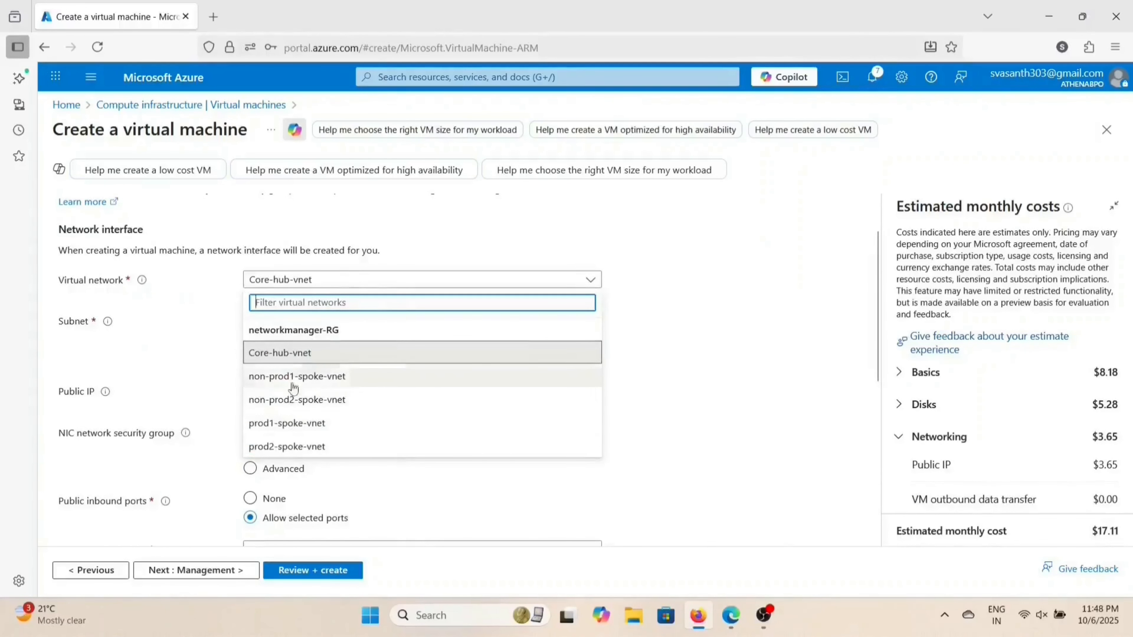
pyautogui.click(292, 378)
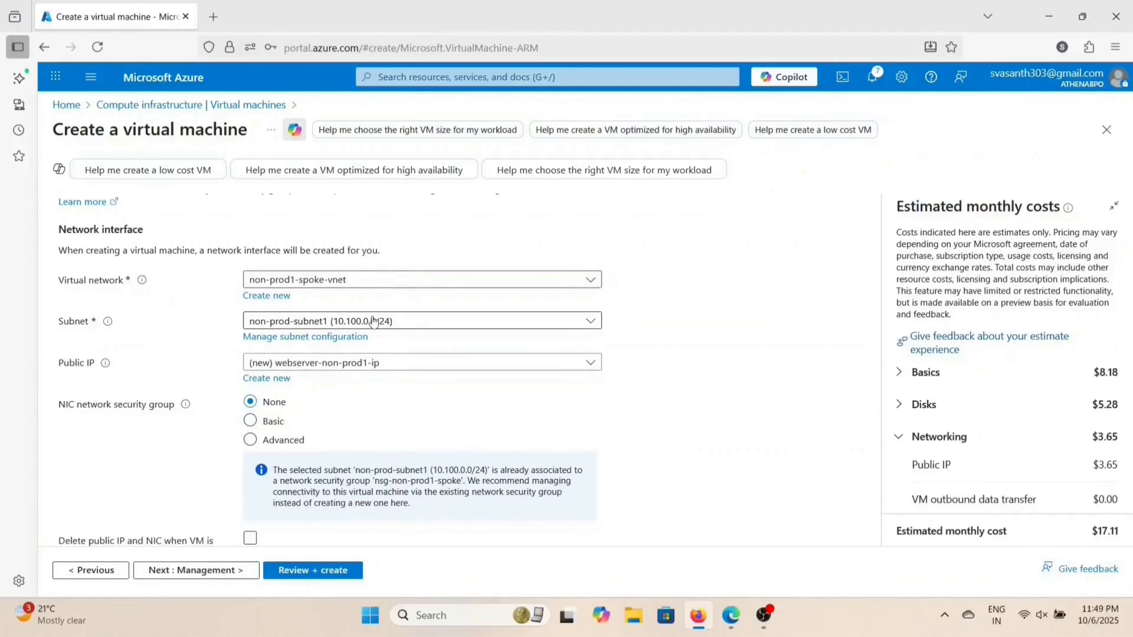
# Step: Check the remaining networking settings and the configuration summary, and create the webserver-non-prod1 virtual machine
pyautogui.scroll(-2, 405, 375)
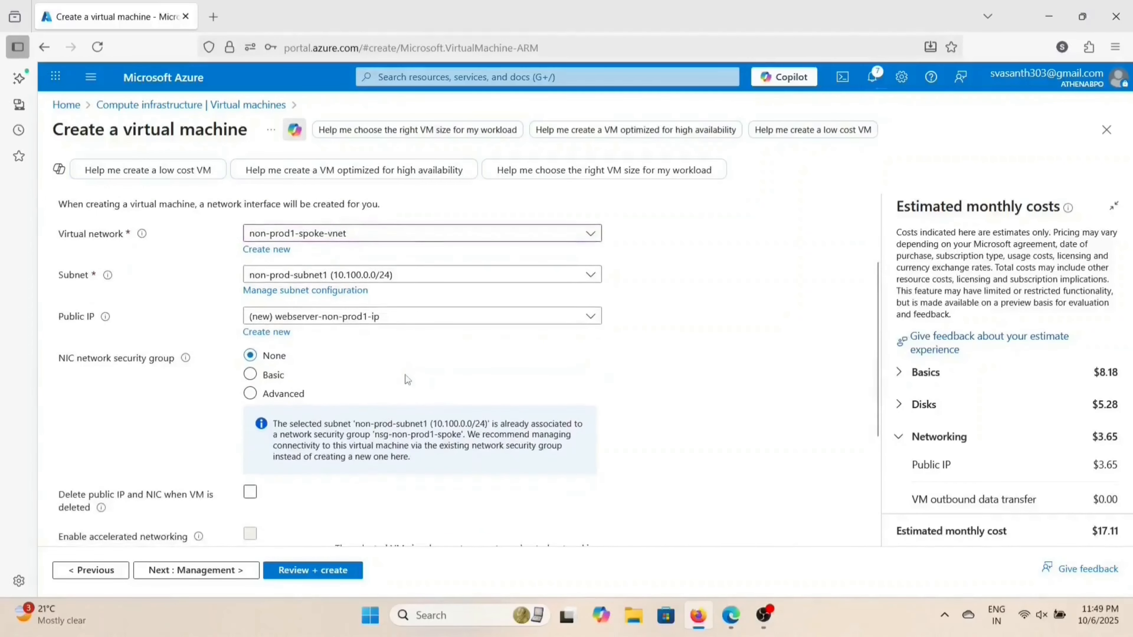
pyautogui.scroll(-3, 406, 378)
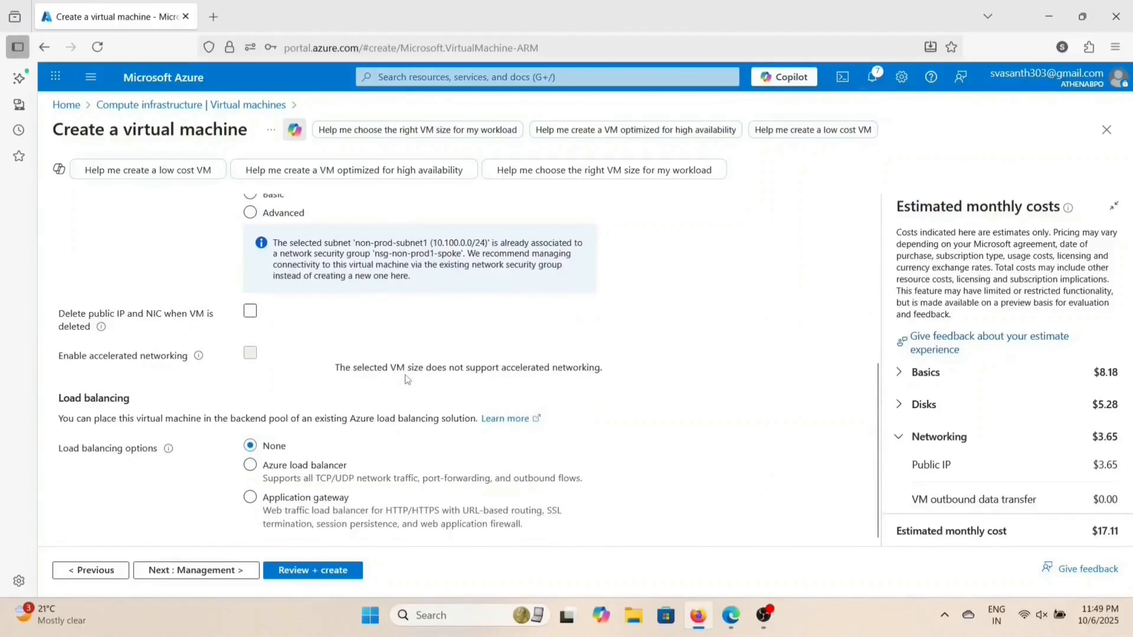
pyautogui.scroll(5, 407, 379)
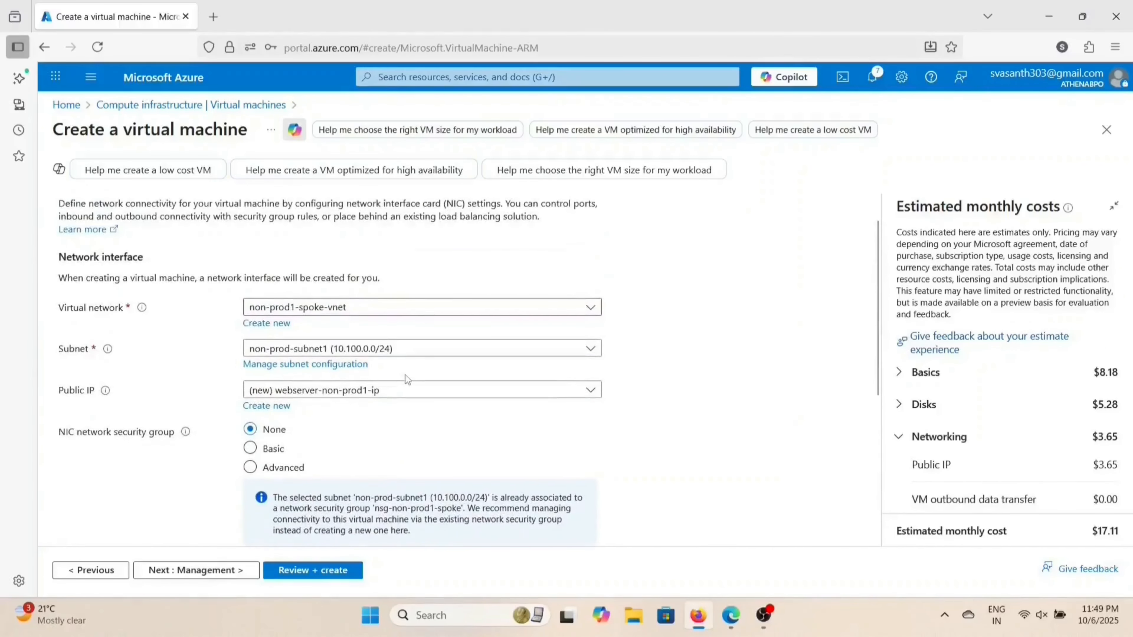
pyautogui.scroll(-4, 407, 378)
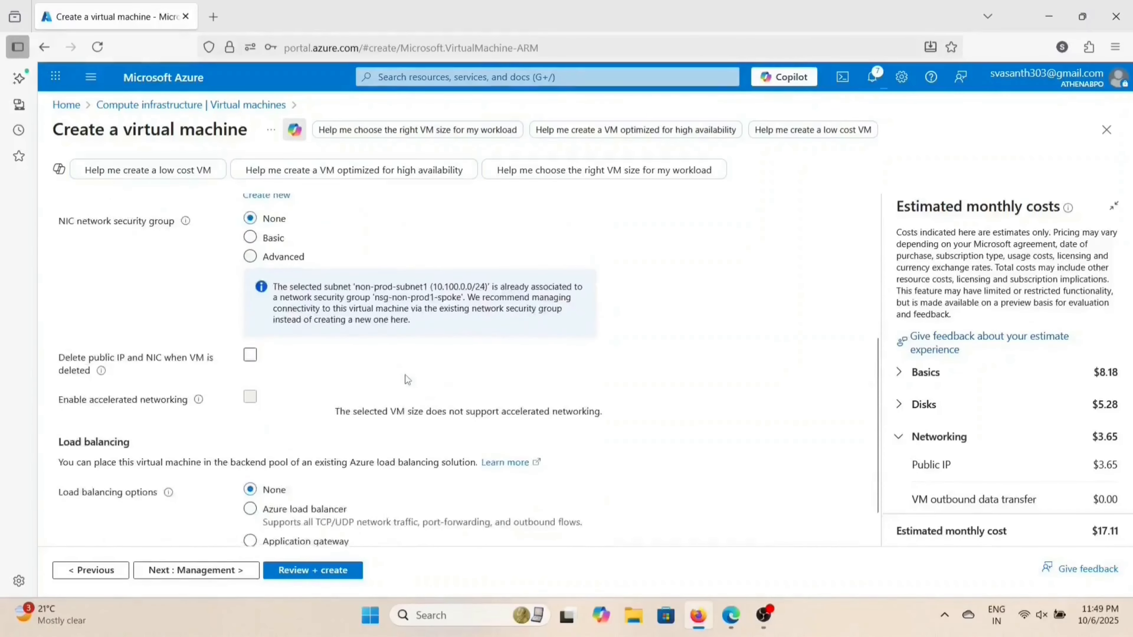
pyautogui.click(332, 573)
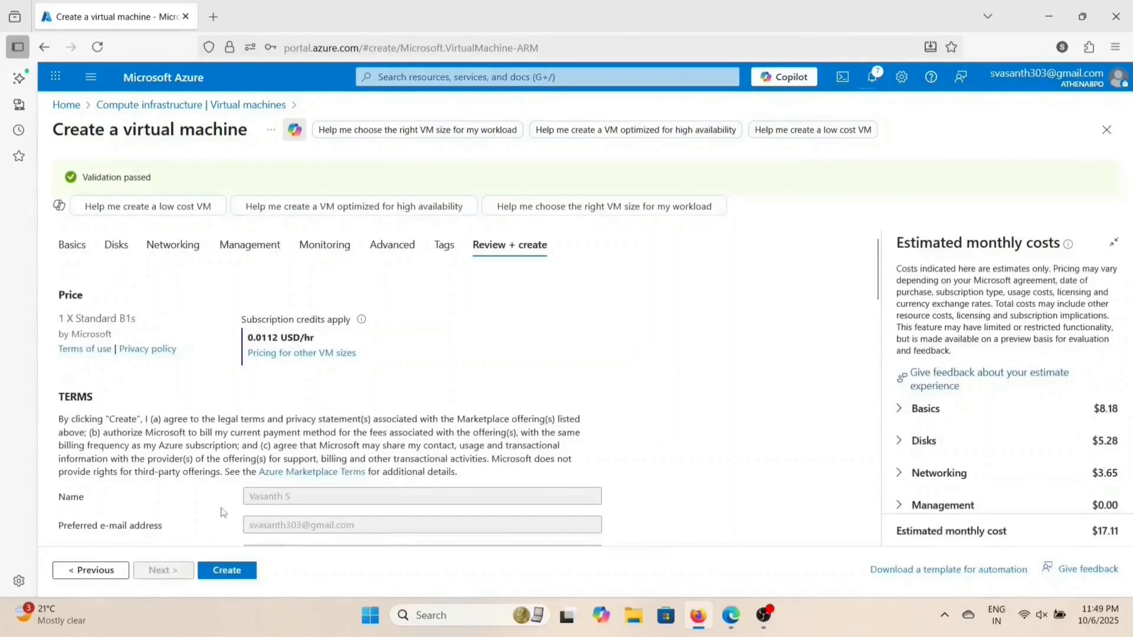
pyautogui.scroll(-4, 222, 513)
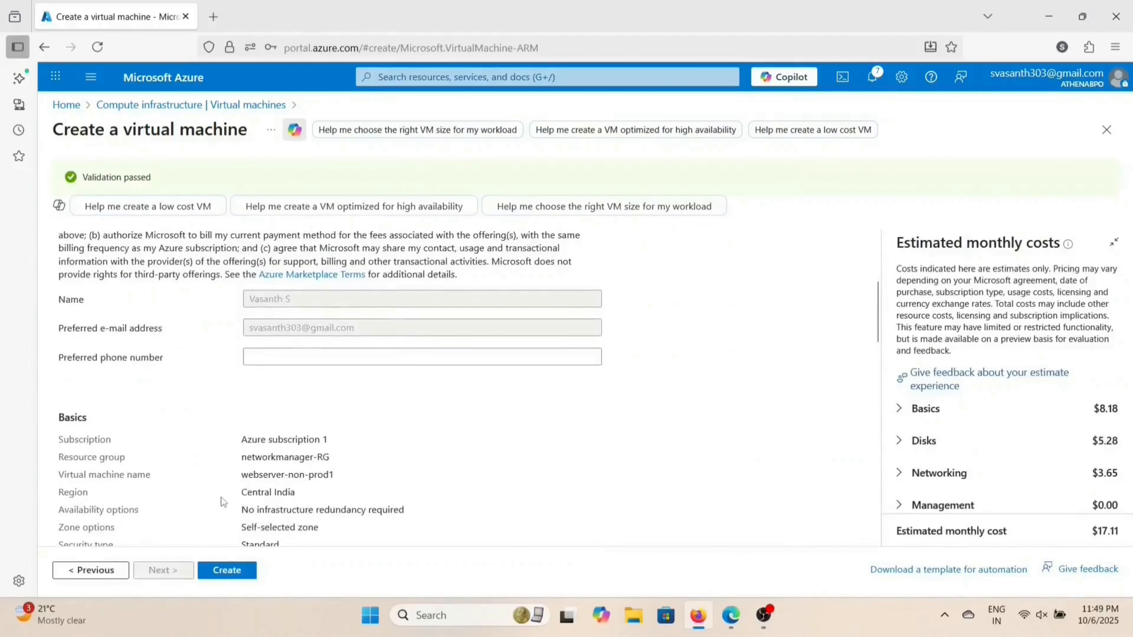
pyautogui.scroll(-2, 223, 502)
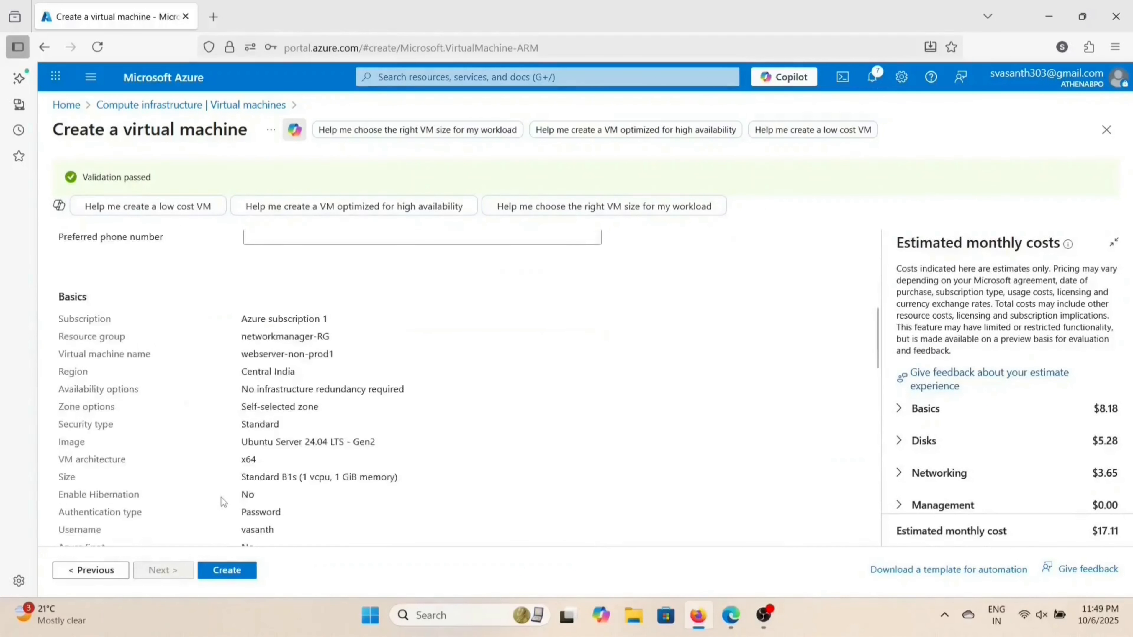
pyautogui.scroll(-10, 222, 496)
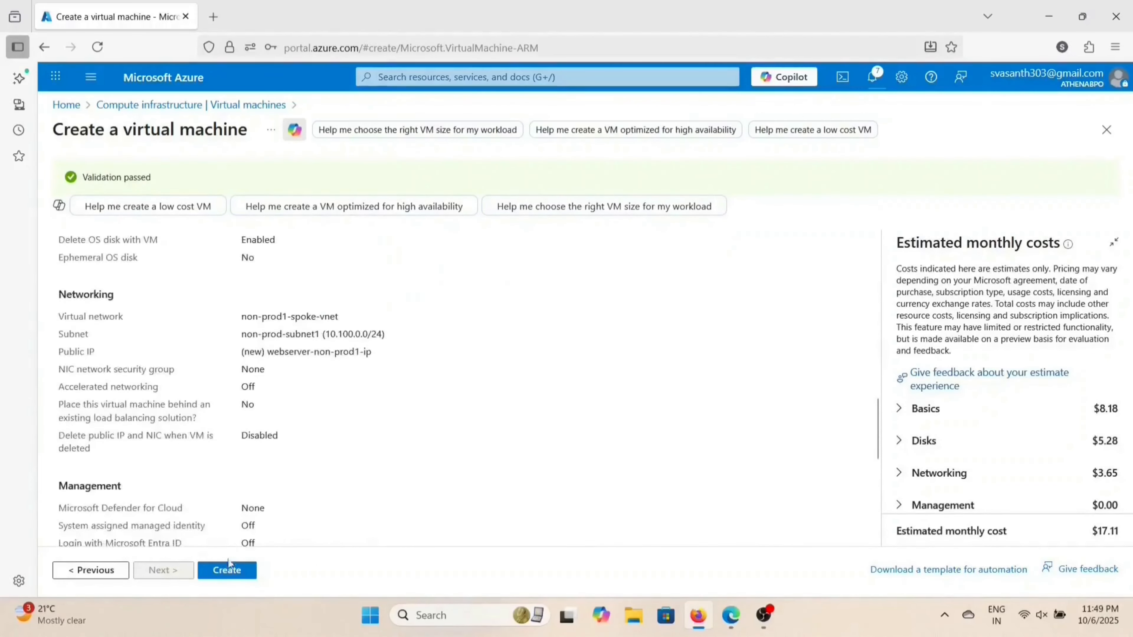
pyautogui.click(228, 571)
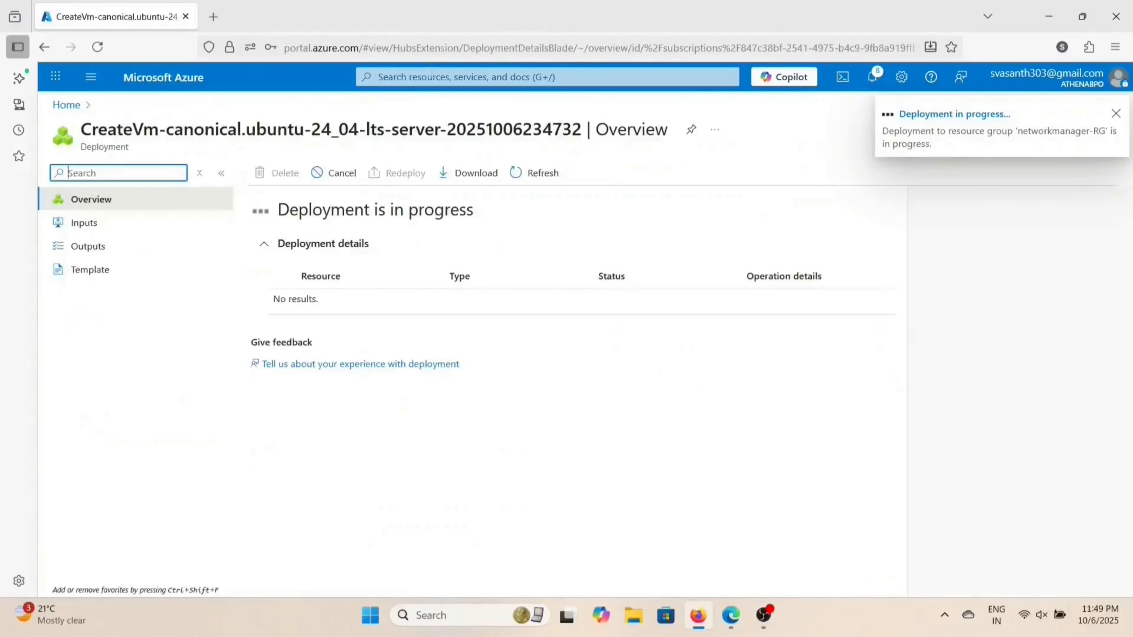
# Step: Return to the virtual machines list, start creating another virtual machine and assign it to the networkmanager-RG resource group
pyautogui.click(431, 77)
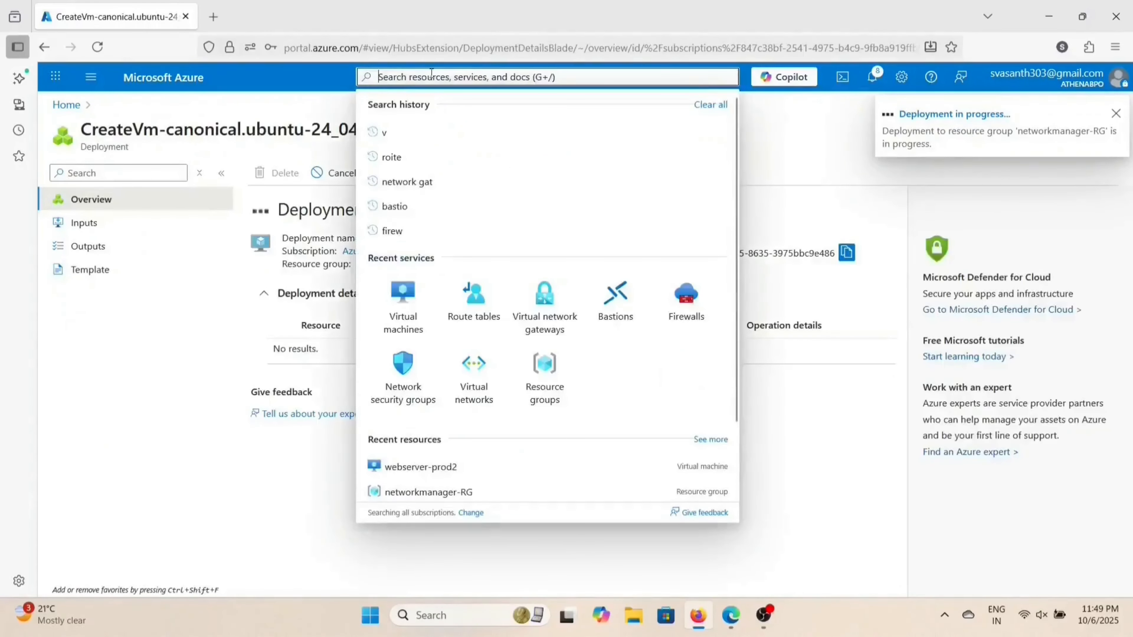
pyautogui.click(402, 290)
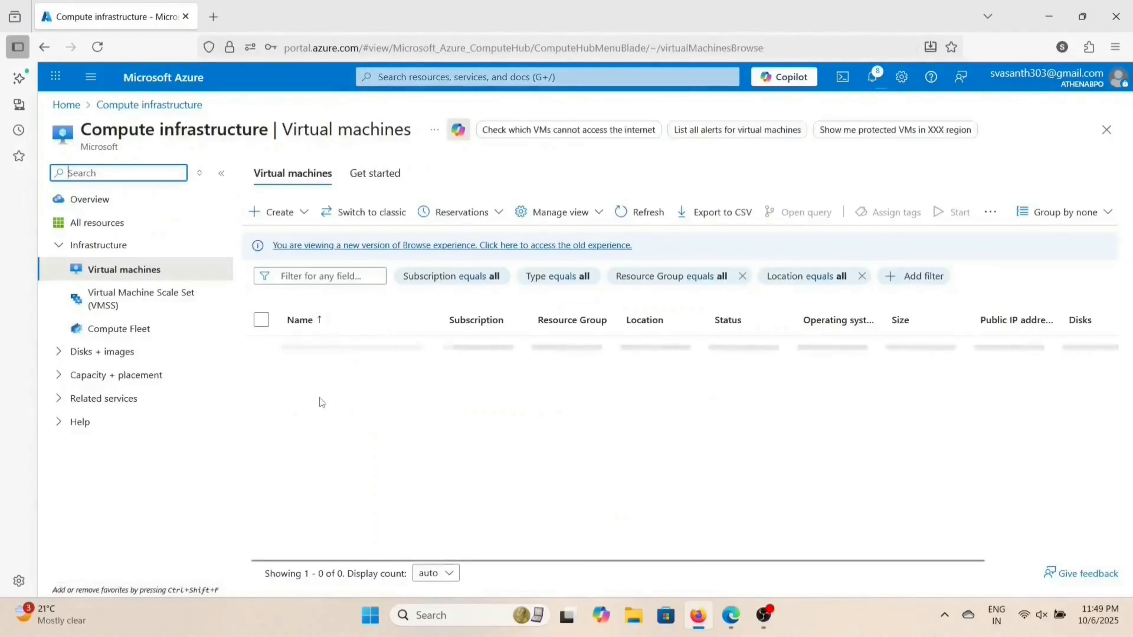
pyautogui.click(272, 210)
pyautogui.click(340, 272)
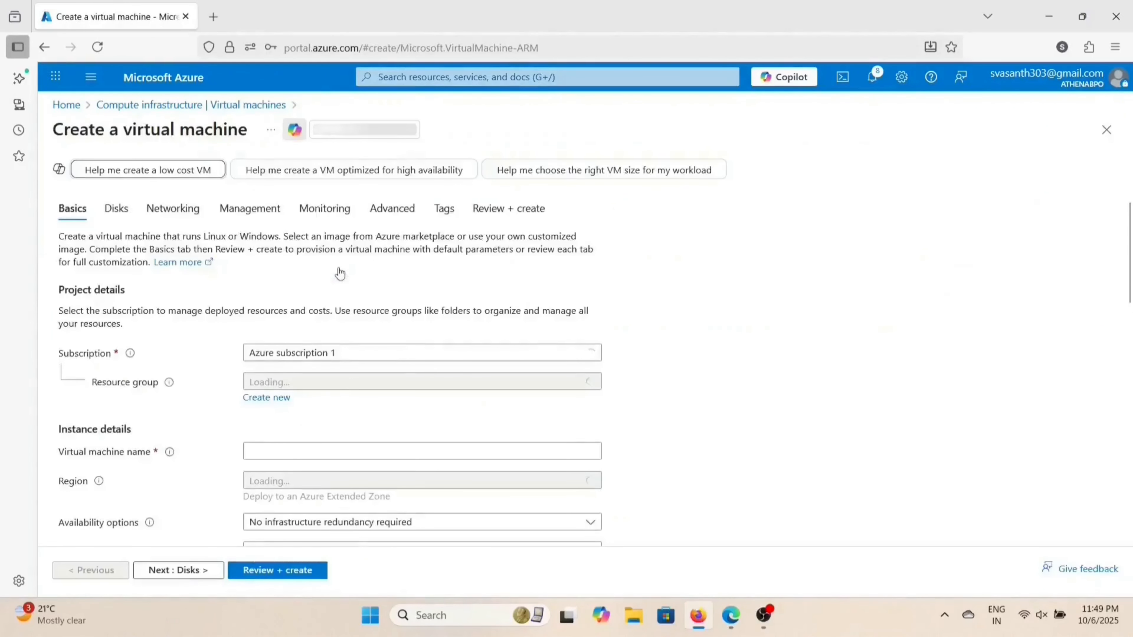
pyautogui.scroll(-2, 357, 313)
pyautogui.click(388, 280)
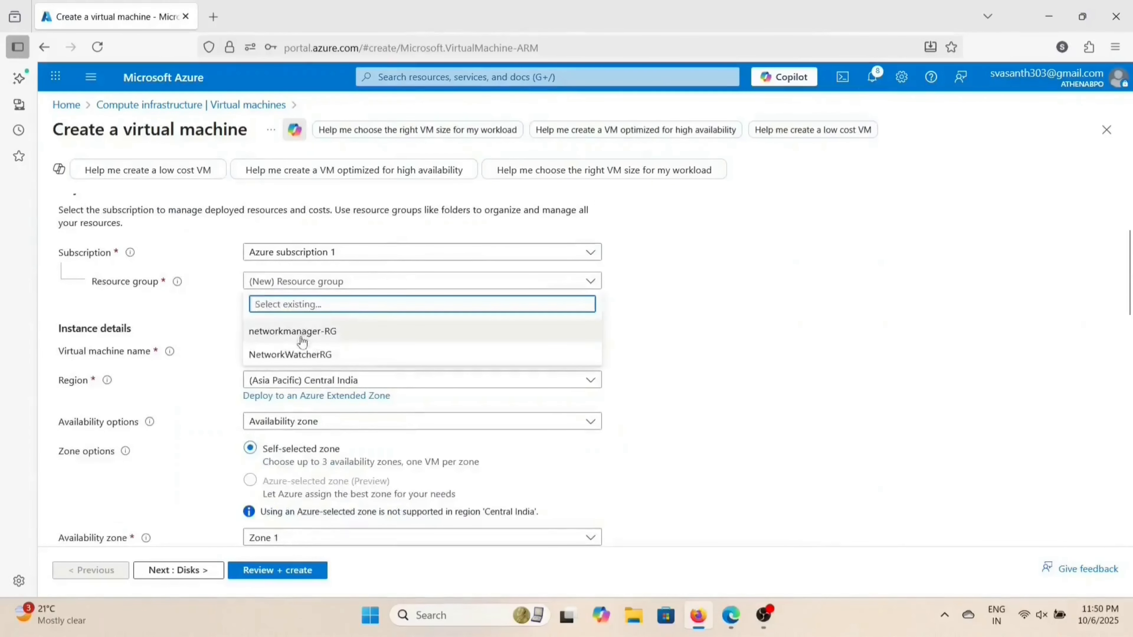
pyautogui.click(295, 331)
# Step: Name the new virtual machine webserver-non-prod2
pyautogui.click(299, 351)
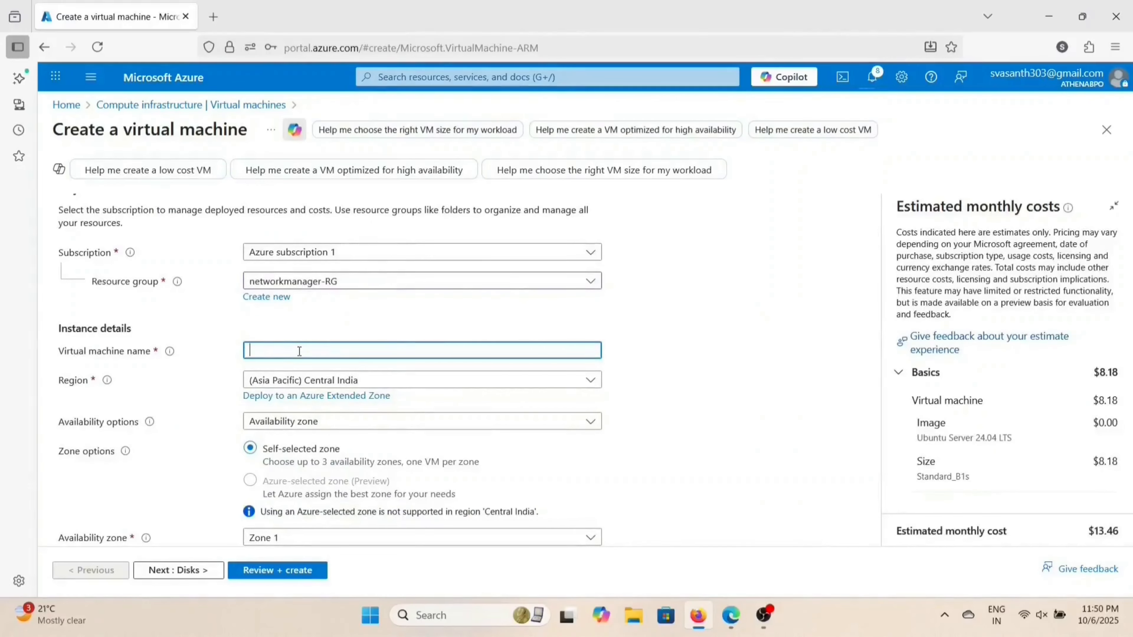
pyautogui.write('webserv')
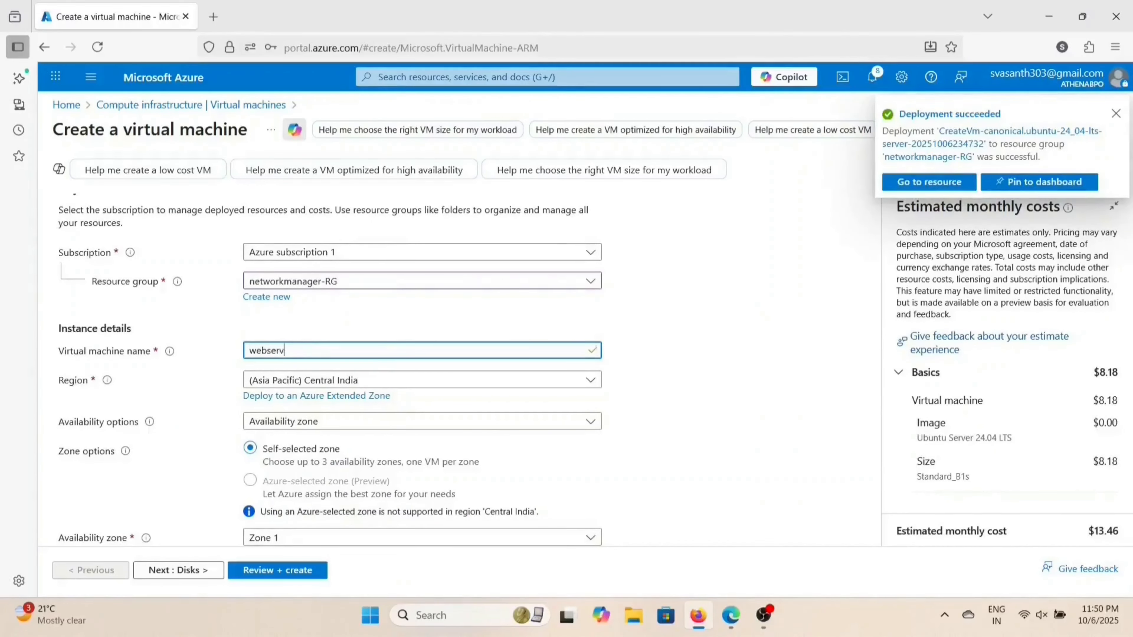
pyautogui.write('er-non-prod')
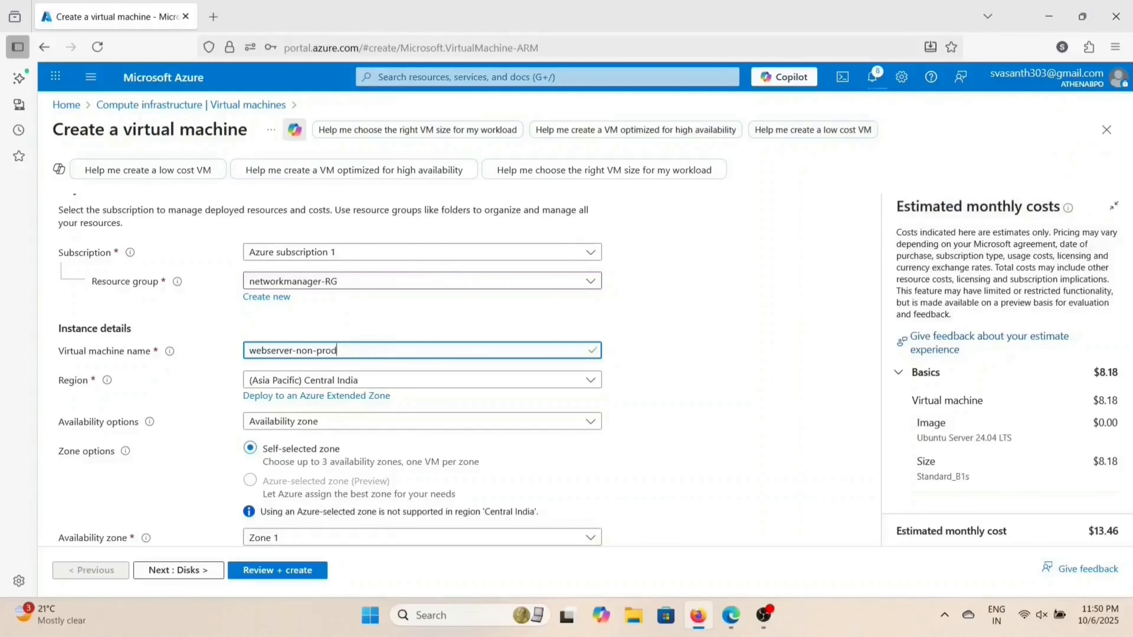
pyautogui.write('2')
# Step: Set webserver-non-prod2 to No infrastructure redundancy required and its security type to Standard
pyautogui.scroll(-1, 361, 431)
pyautogui.click(393, 364)
pyautogui.click(393, 365)
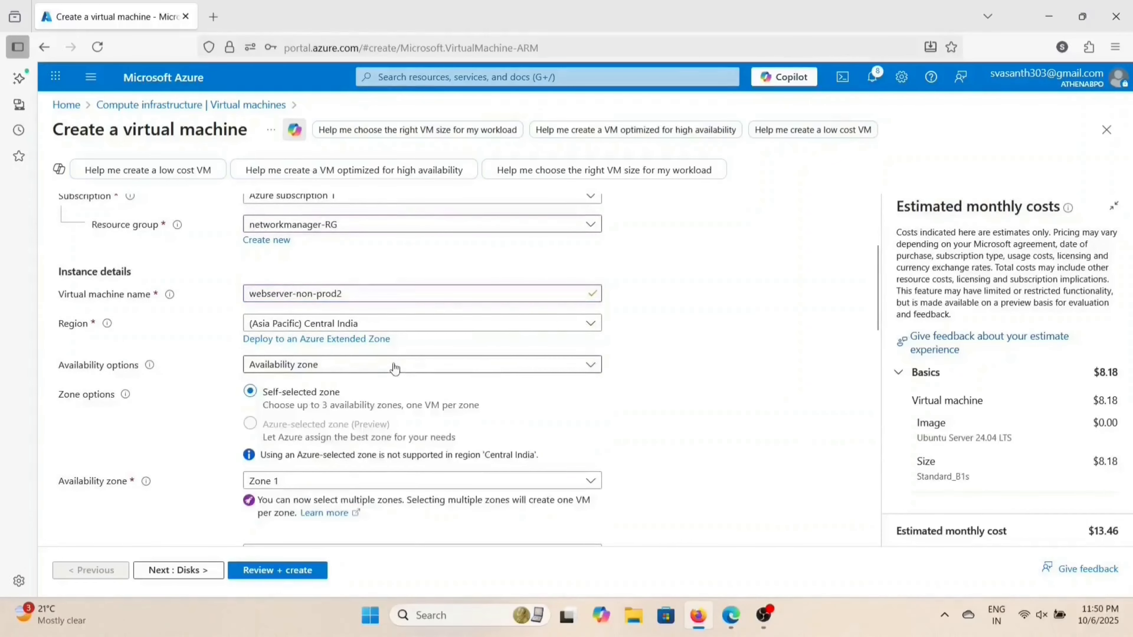
pyautogui.click(394, 364)
pyautogui.click(391, 385)
pyautogui.click(389, 401)
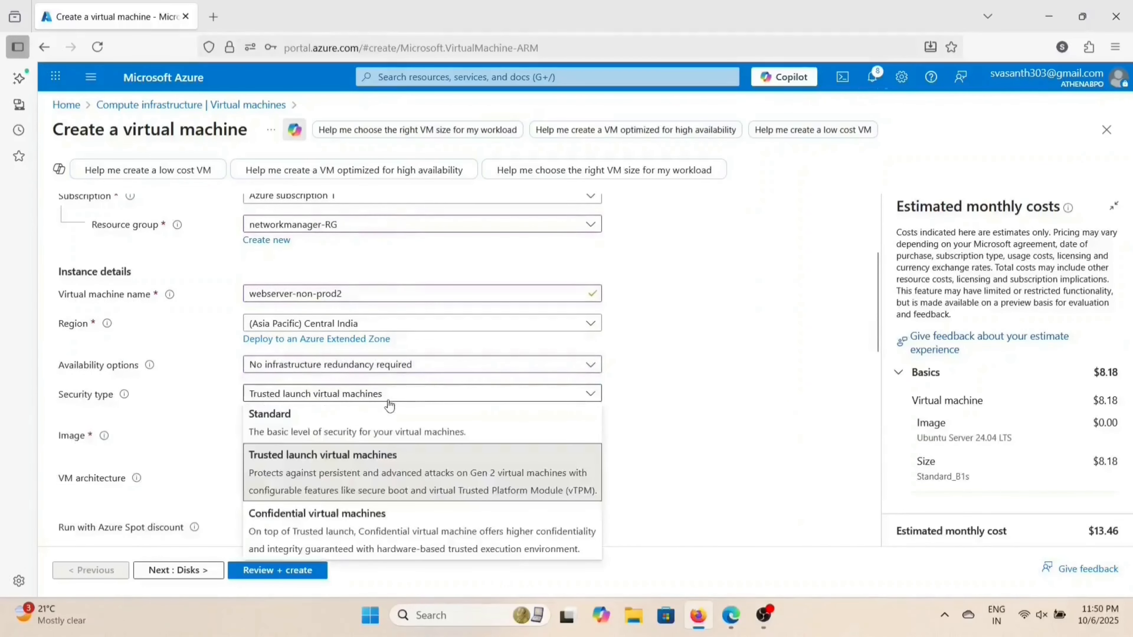
pyautogui.click(380, 424)
# Step: Set the administrator account to password authentication and enter the administrator username
pyautogui.scroll(-3, 383, 442)
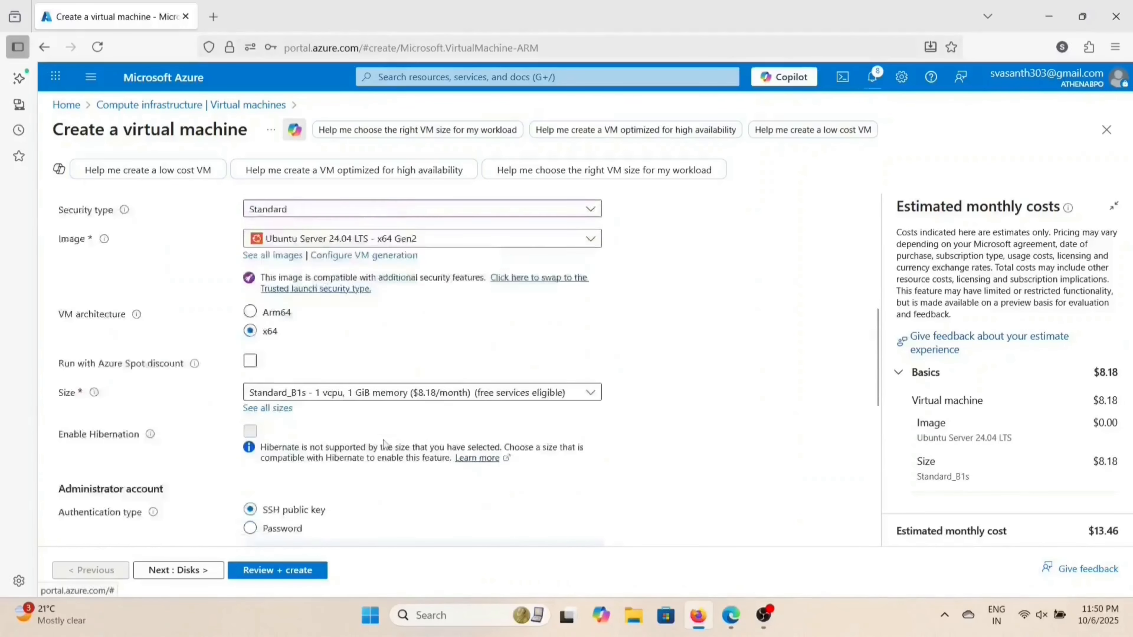
pyautogui.scroll(-3, 383, 440)
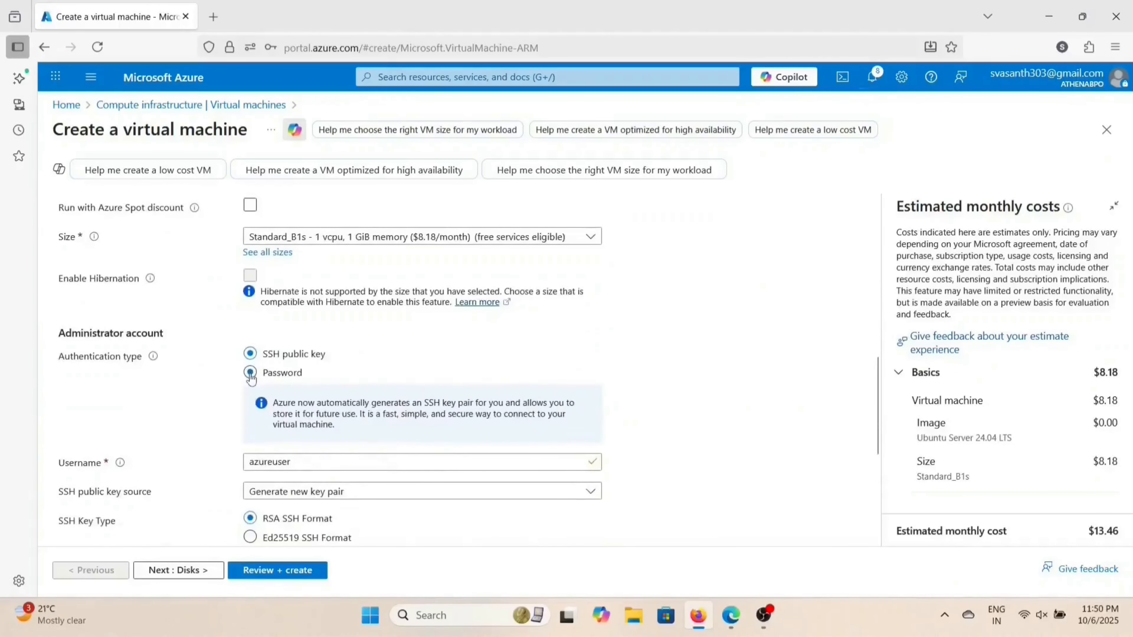
pyautogui.click(250, 373)
pyautogui.click(309, 404)
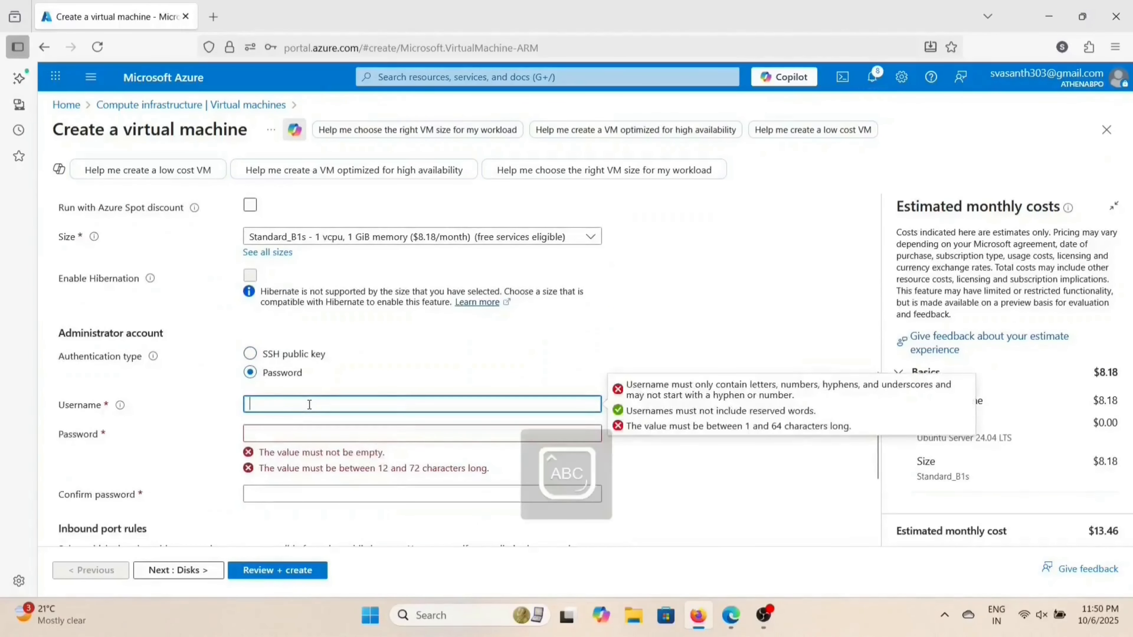
pyautogui.press('capslock')
pyautogui.write('vasanth')
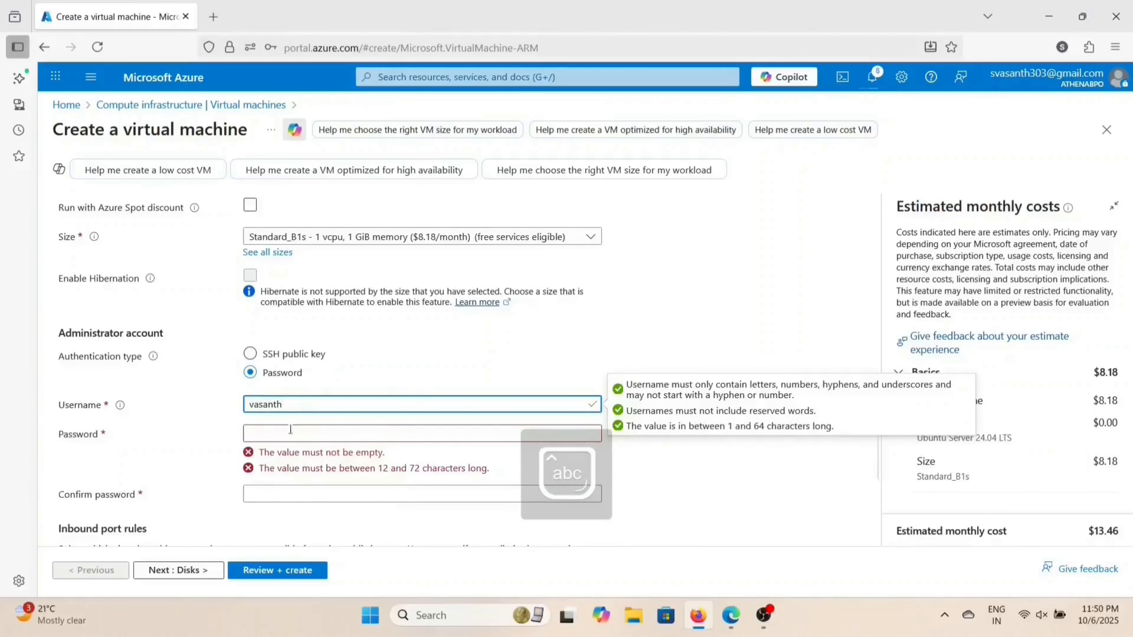
# Step: Enter the administrator account password and repeat it in the confirmation field
pyautogui.click(278, 437)
pyautogui.press('capslock')
pyautogui.write('●')
pyautogui.press('capslock')
pyautogui.write('●●●●')
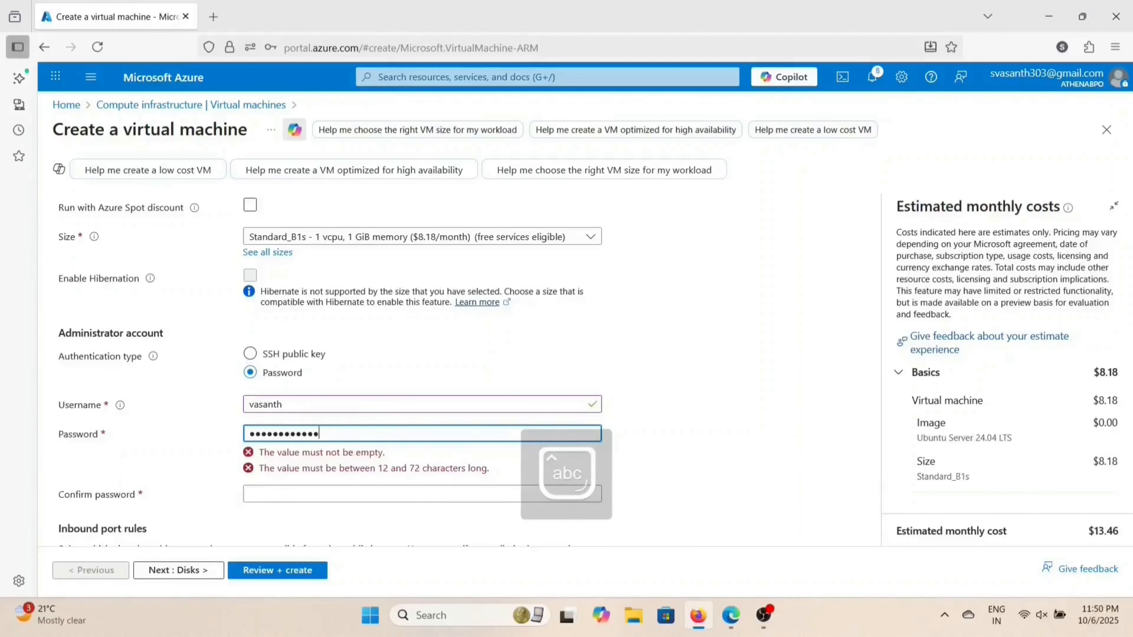
pyautogui.click(278, 465)
pyautogui.press('capslock')
pyautogui.write('●')
pyautogui.press('capslock')
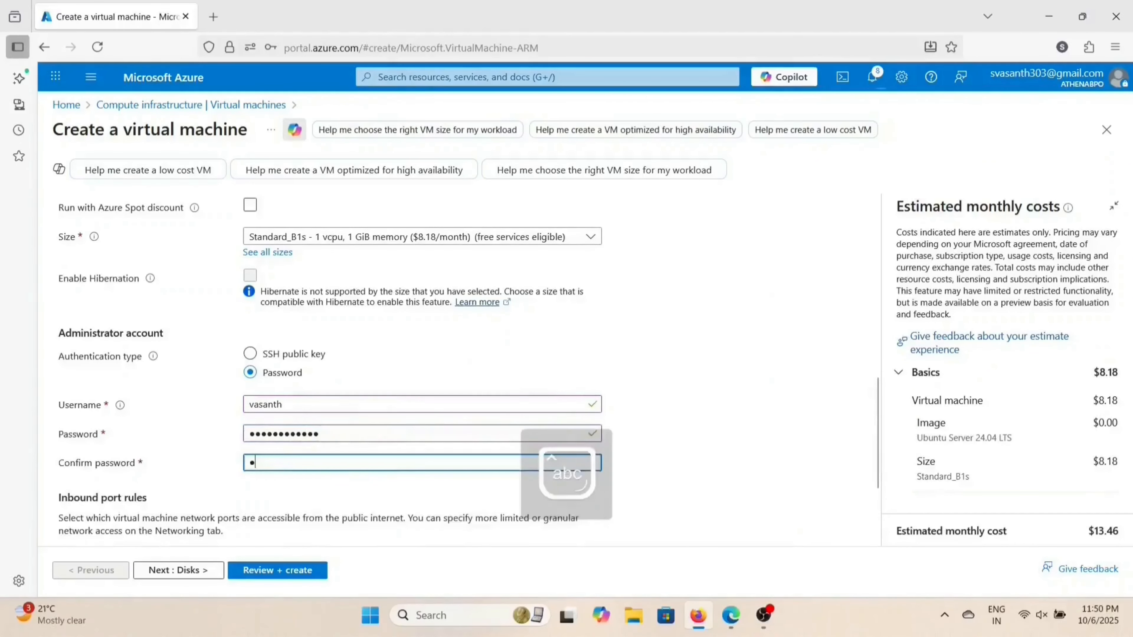
pyautogui.write('●●●●●●●')
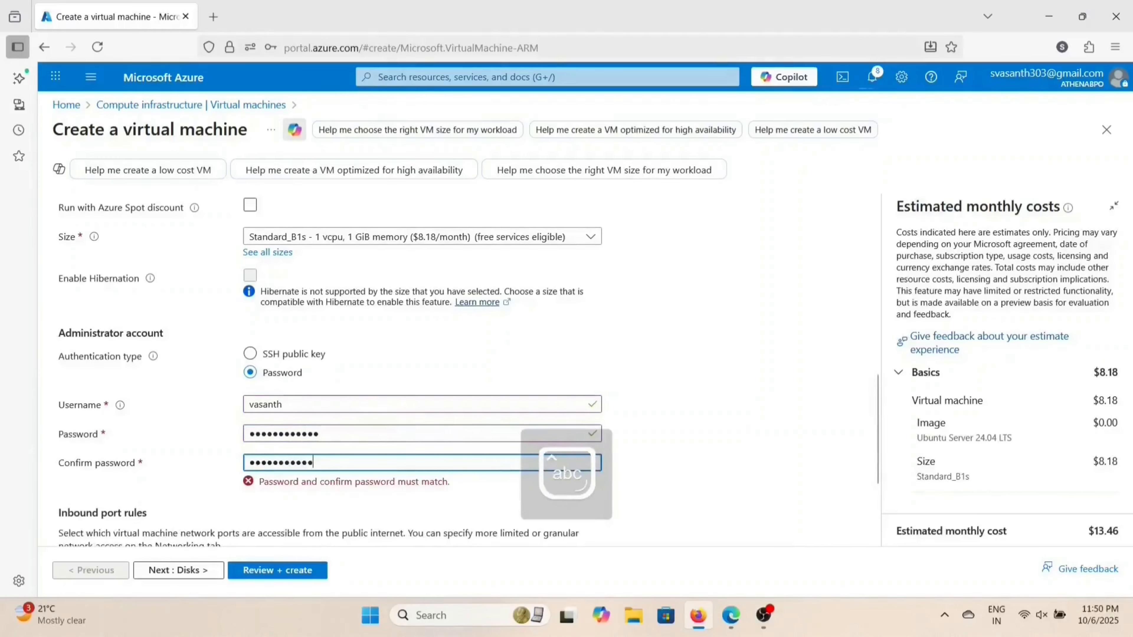
pyautogui.write('●')
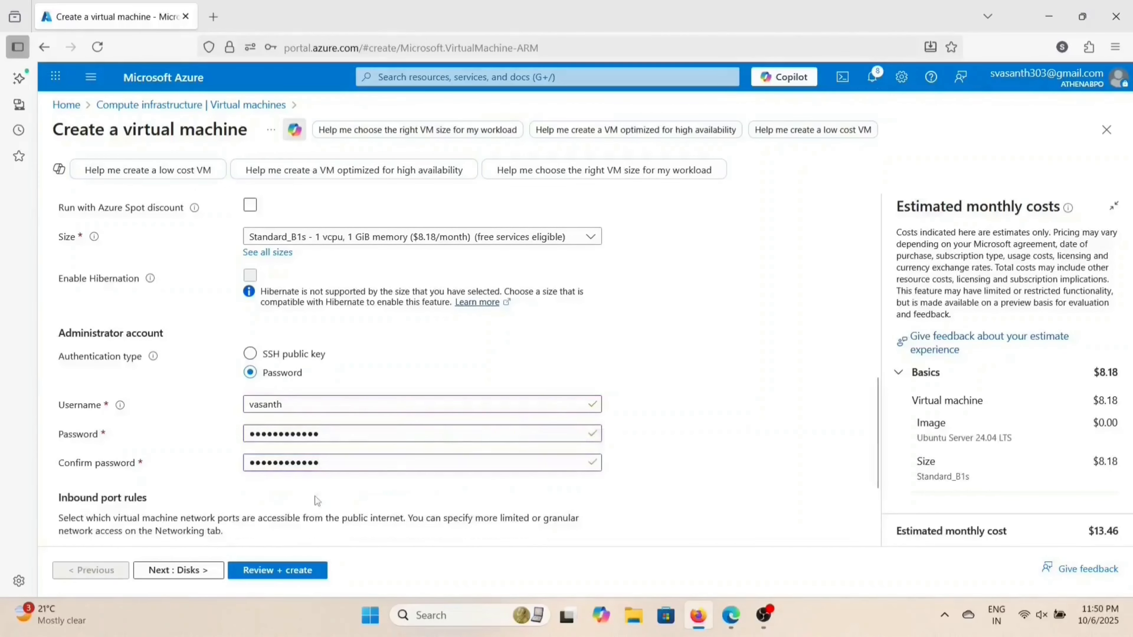
# Step: Allow HTTP (80) as a public inbound port in addition to SSH (22)
pyautogui.scroll(-3, 315, 496)
pyautogui.click(315, 472)
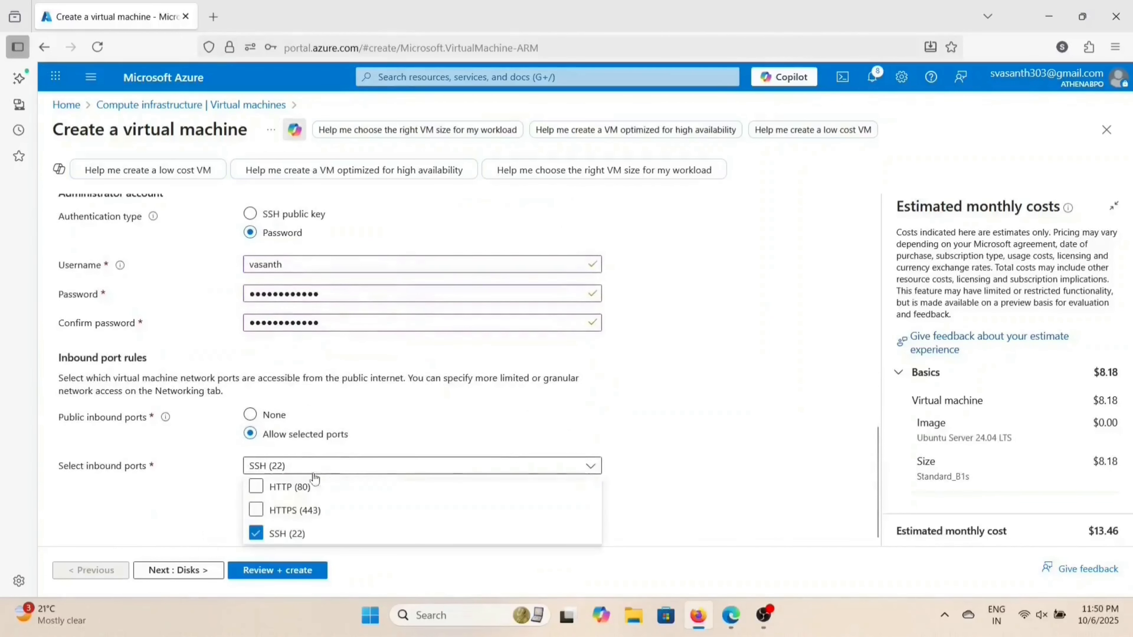
pyautogui.click(288, 486)
pyautogui.click(200, 483)
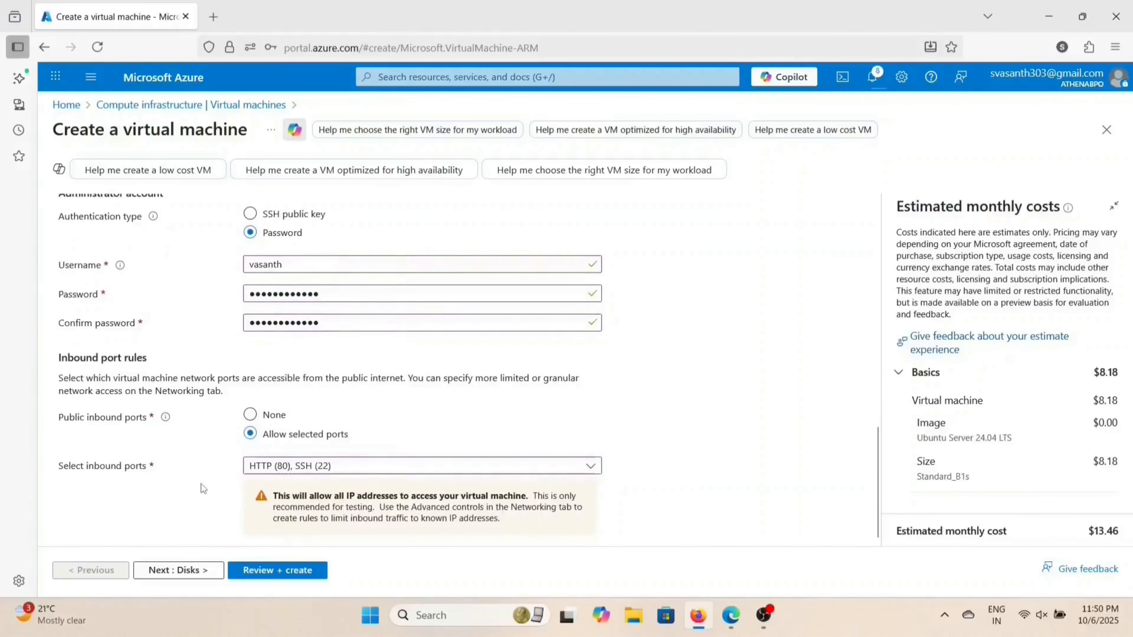
# Step: Look over the basic settings and place the virtual machine's network interface in non-prod2-spoke-vnet
pyautogui.scroll(10, 201, 483)
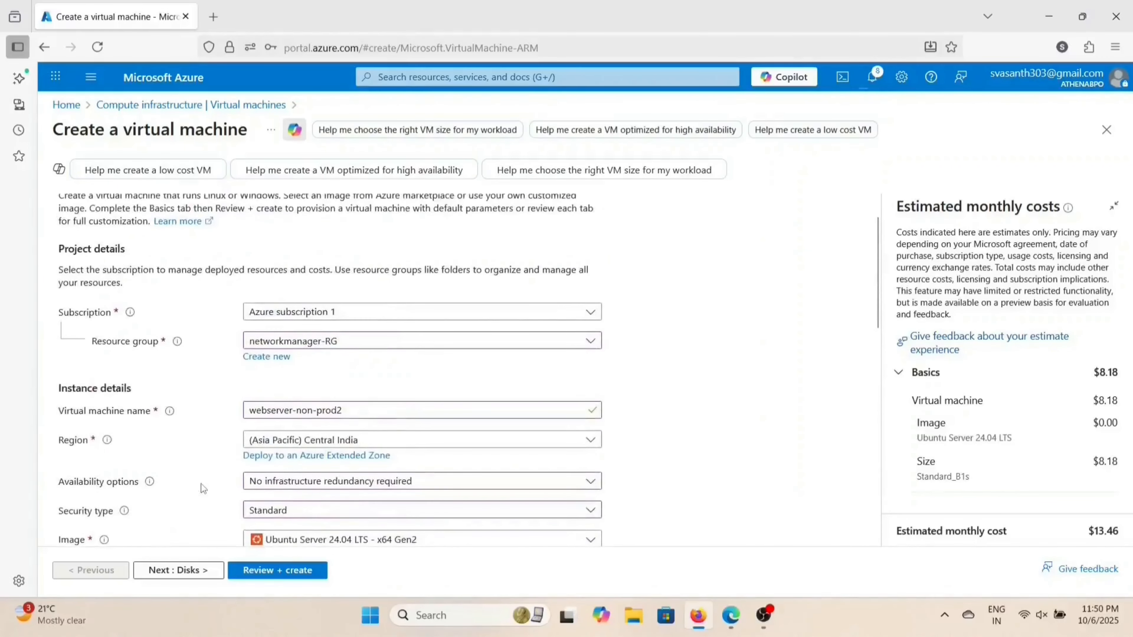
pyautogui.scroll(1, 200, 483)
pyautogui.scroll(-5, 200, 483)
pyautogui.scroll(5, 200, 484)
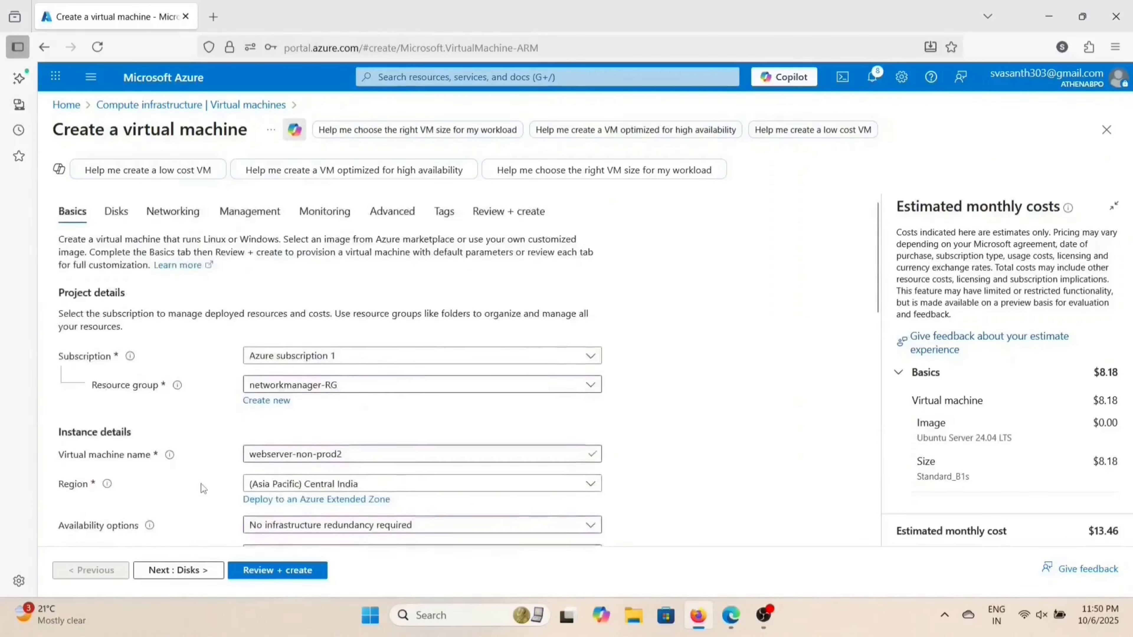
pyautogui.click(173, 211)
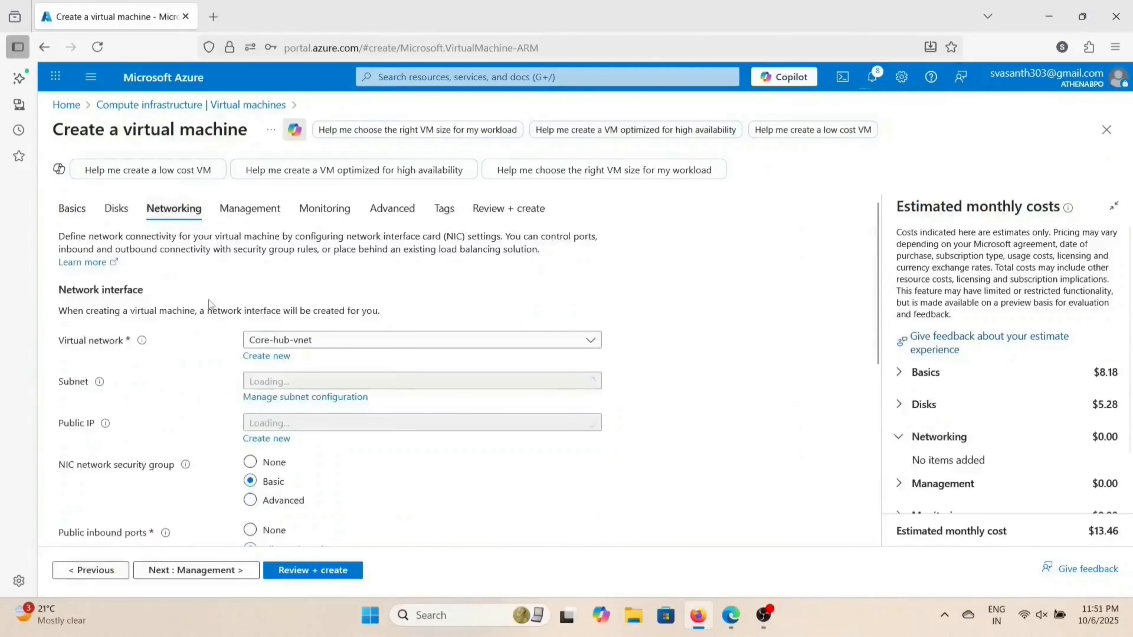
pyautogui.click(257, 344)
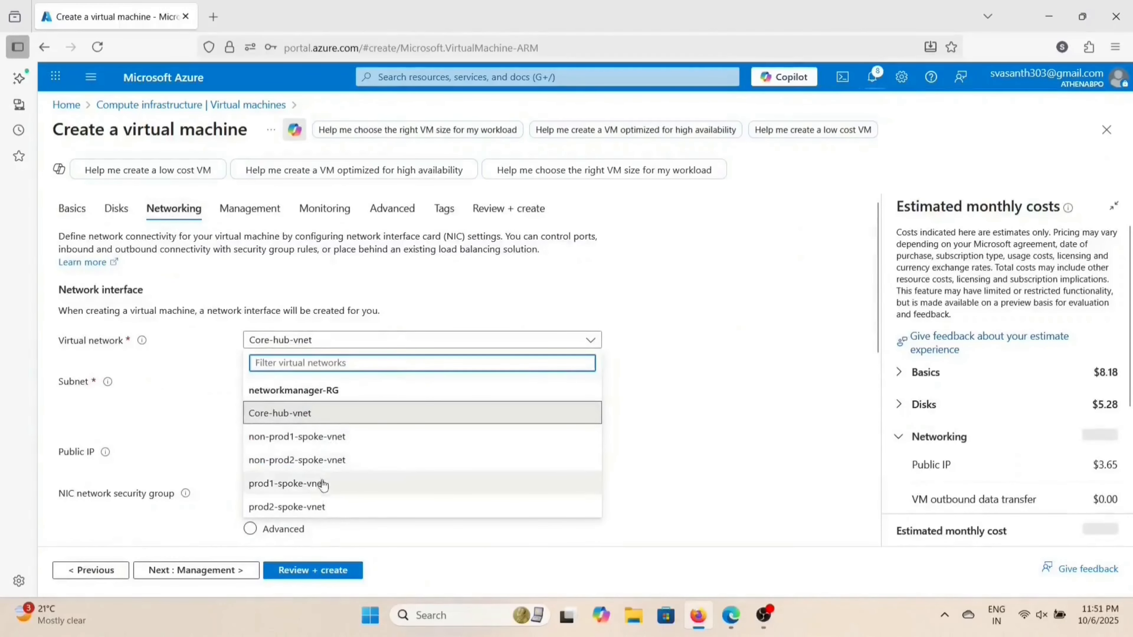
pyautogui.click(321, 460)
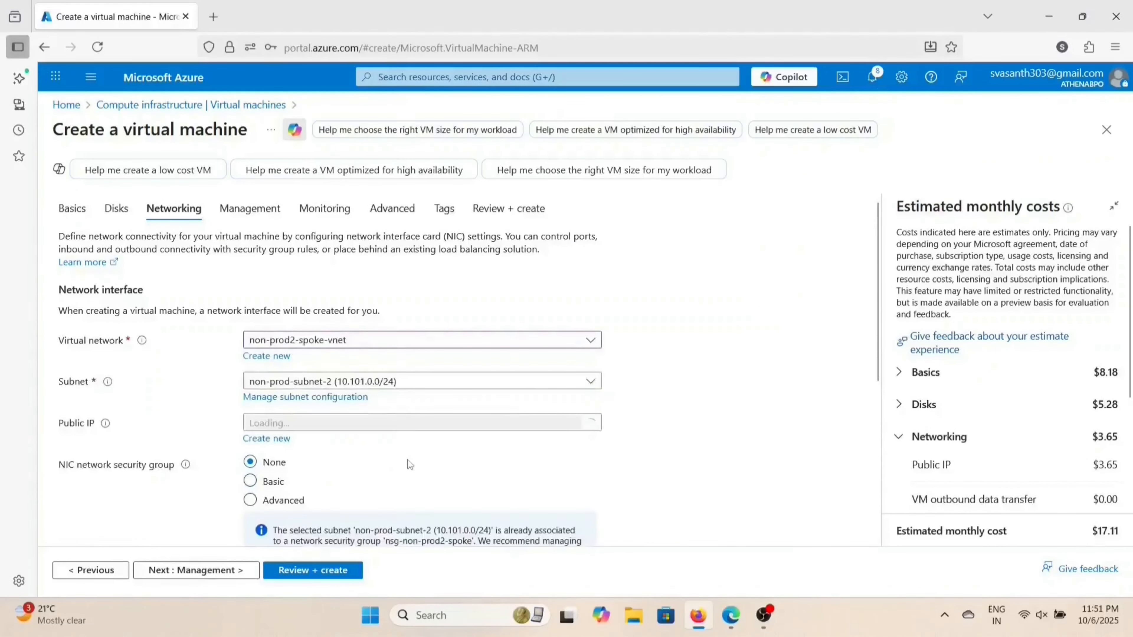
# Step: Check the remaining networking settings and the configuration summary, and create the webserver-non-prod2 virtual machine
pyautogui.scroll(-1, 407, 460)
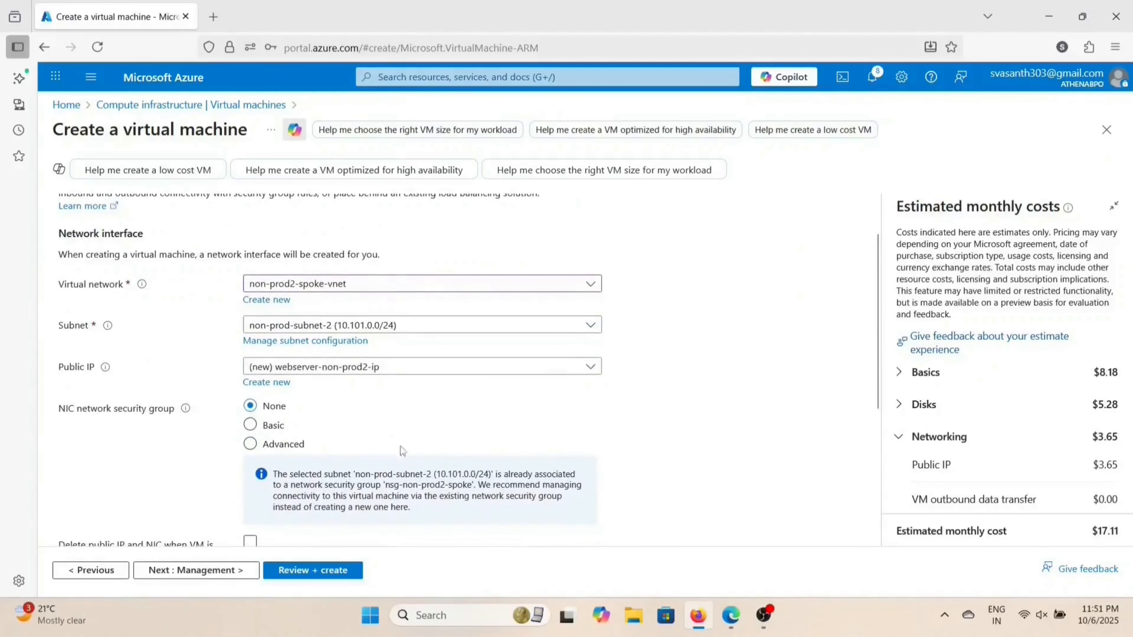
pyautogui.scroll(-4, 409, 410)
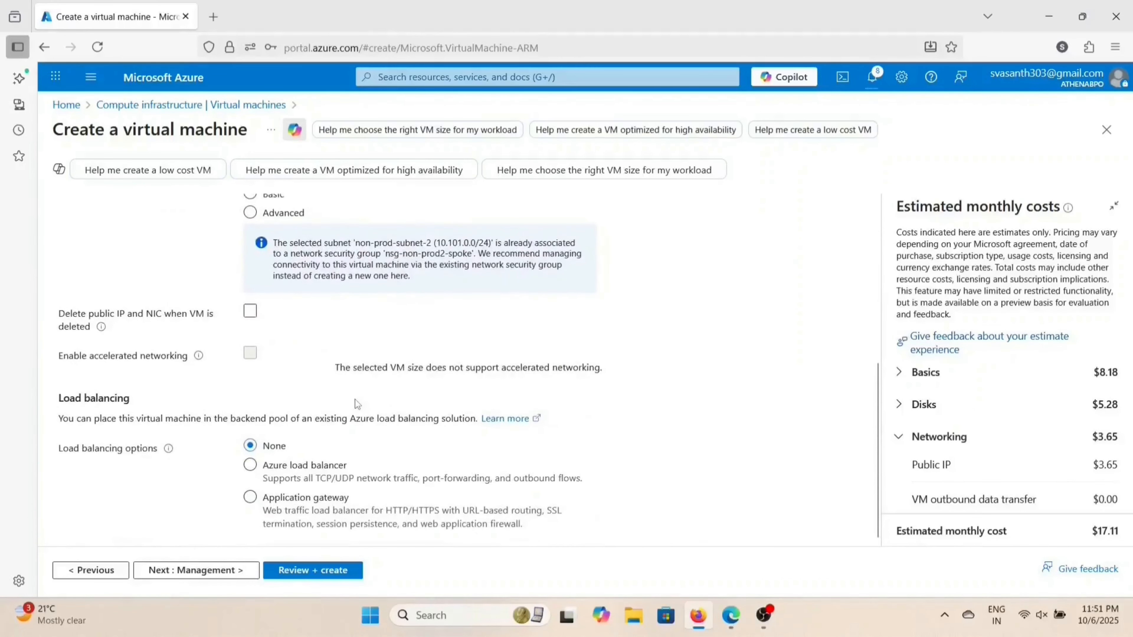
pyautogui.scroll(4, 352, 411)
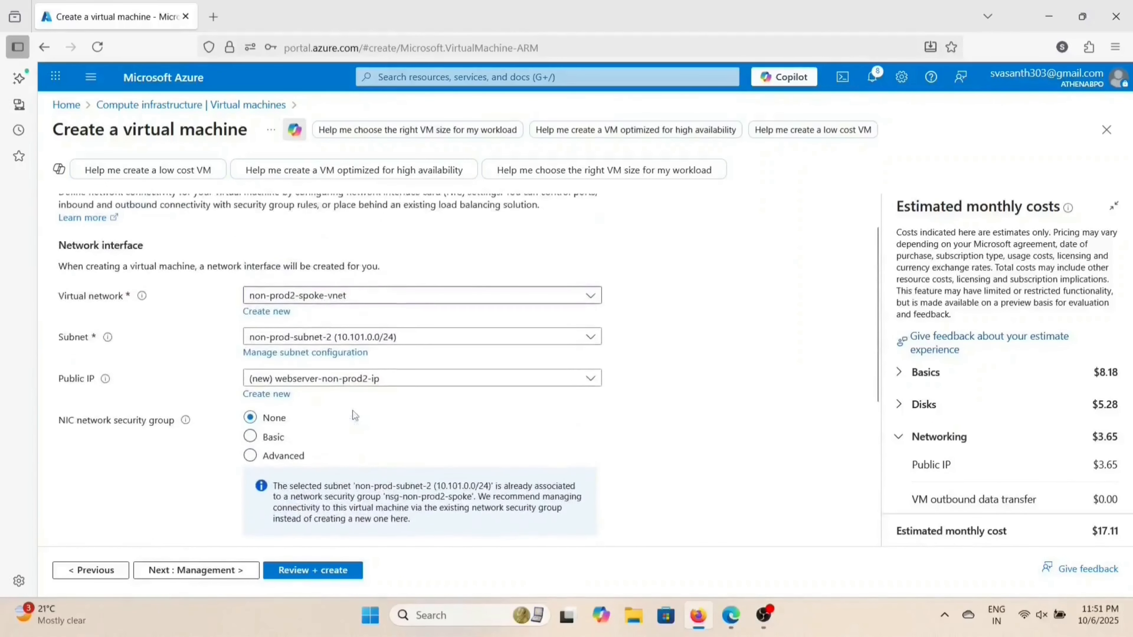
pyautogui.scroll(-3, 352, 411)
pyautogui.scroll(-1, 352, 411)
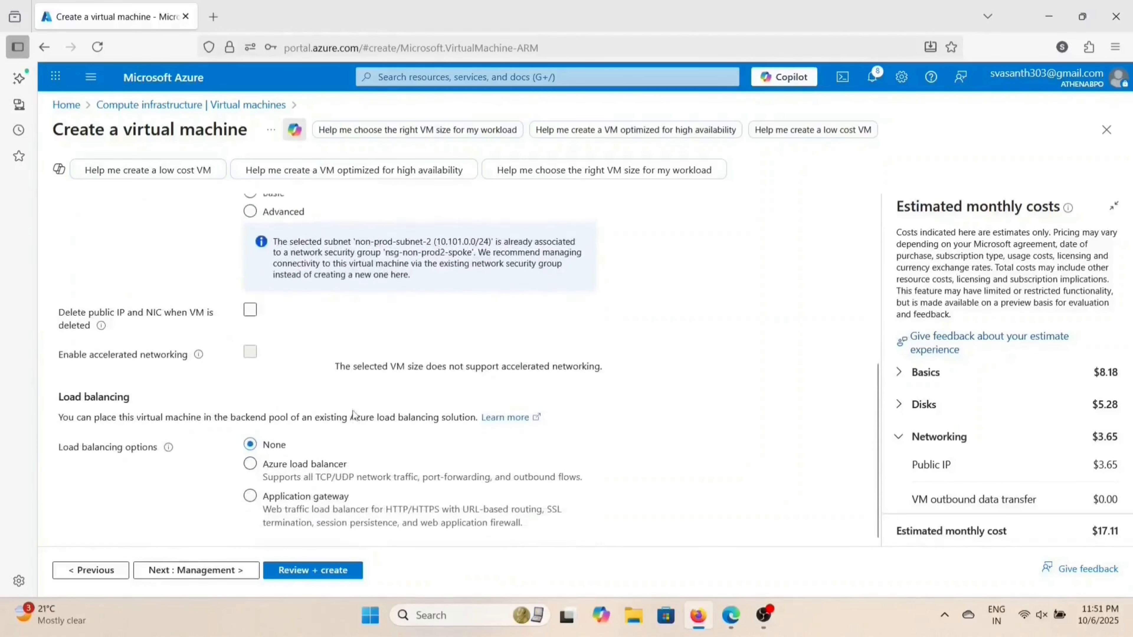
pyautogui.click(324, 569)
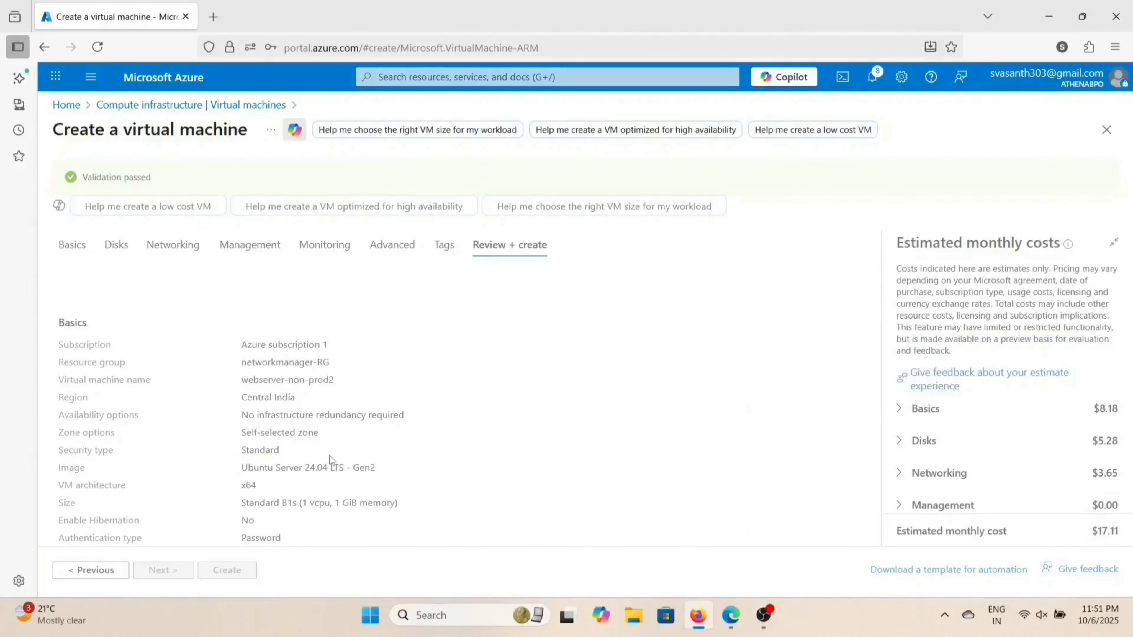
pyautogui.scroll(-6, 330, 455)
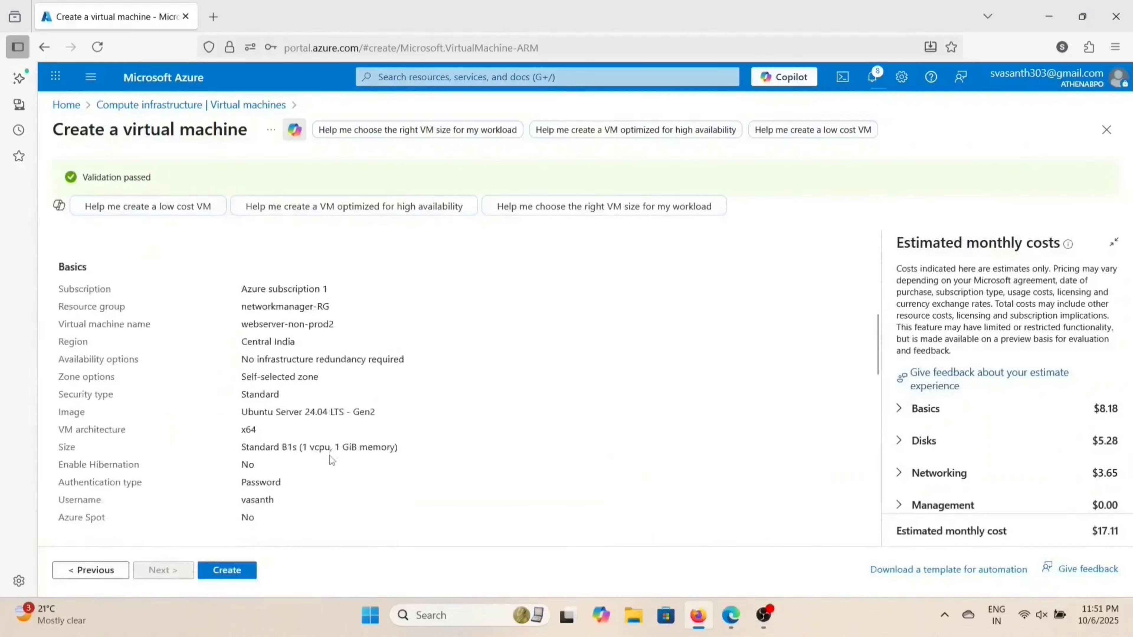
pyautogui.scroll(-15, 329, 456)
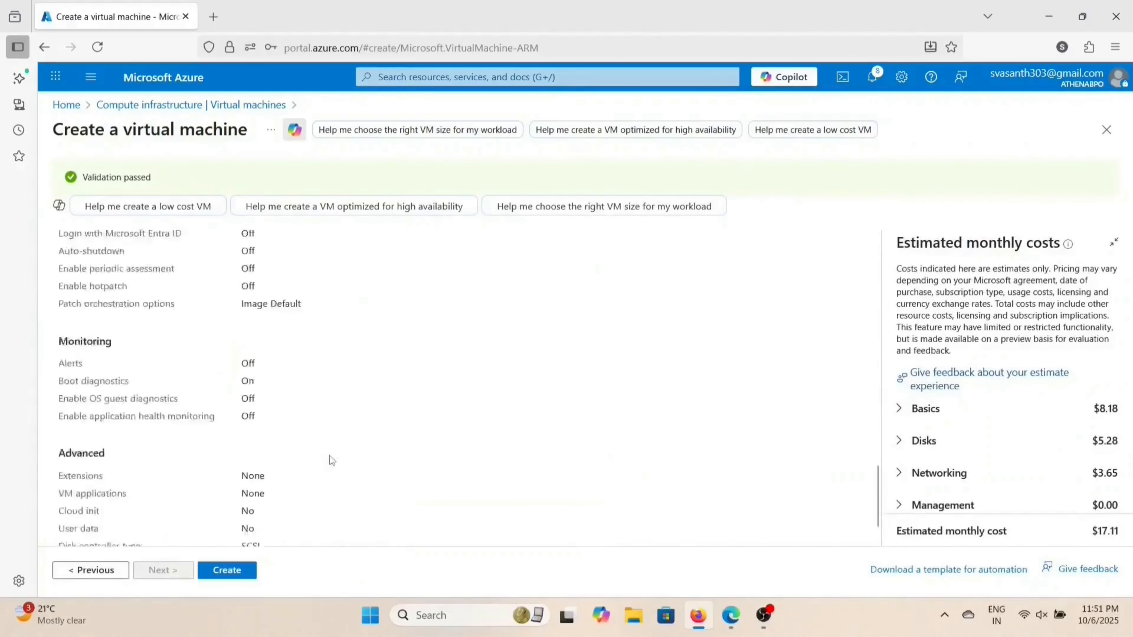
pyautogui.click(221, 571)
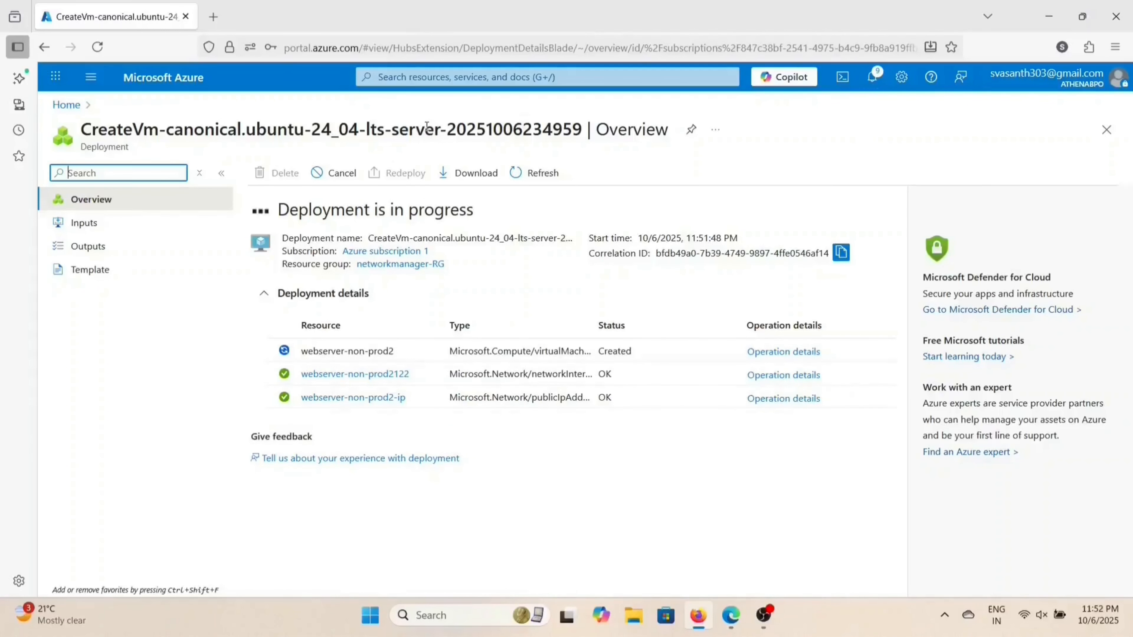
# Step: Check the deployment notifications, and open the core-bastion resource to examine its overview details
pyautogui.click(878, 87)
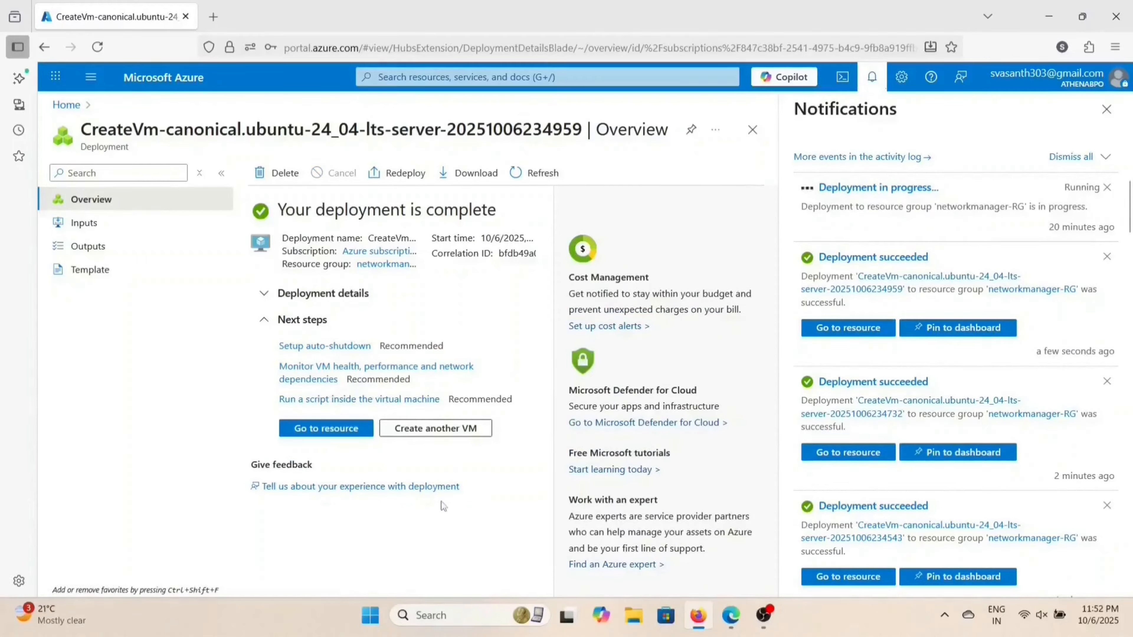
pyautogui.click(439, 76)
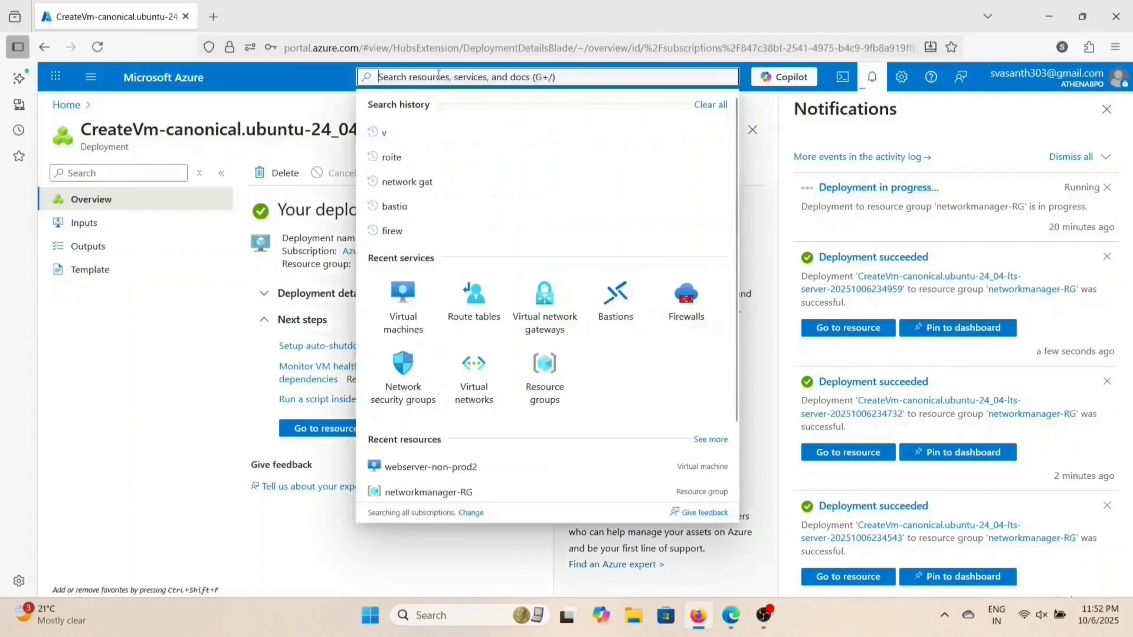
pyautogui.click(620, 304)
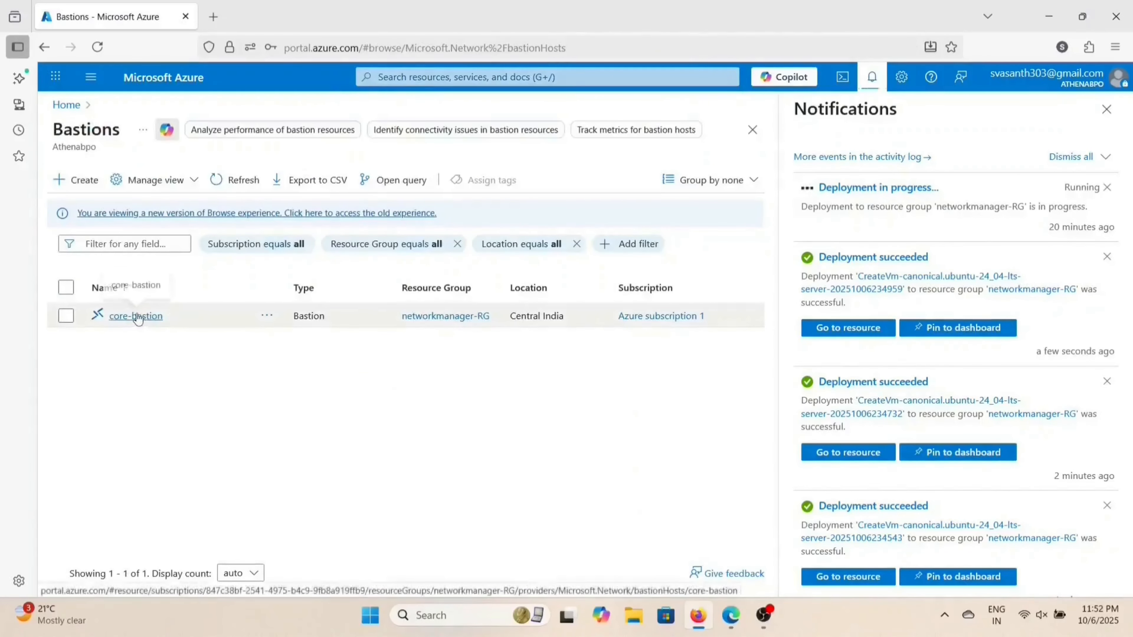
pyautogui.click(136, 316)
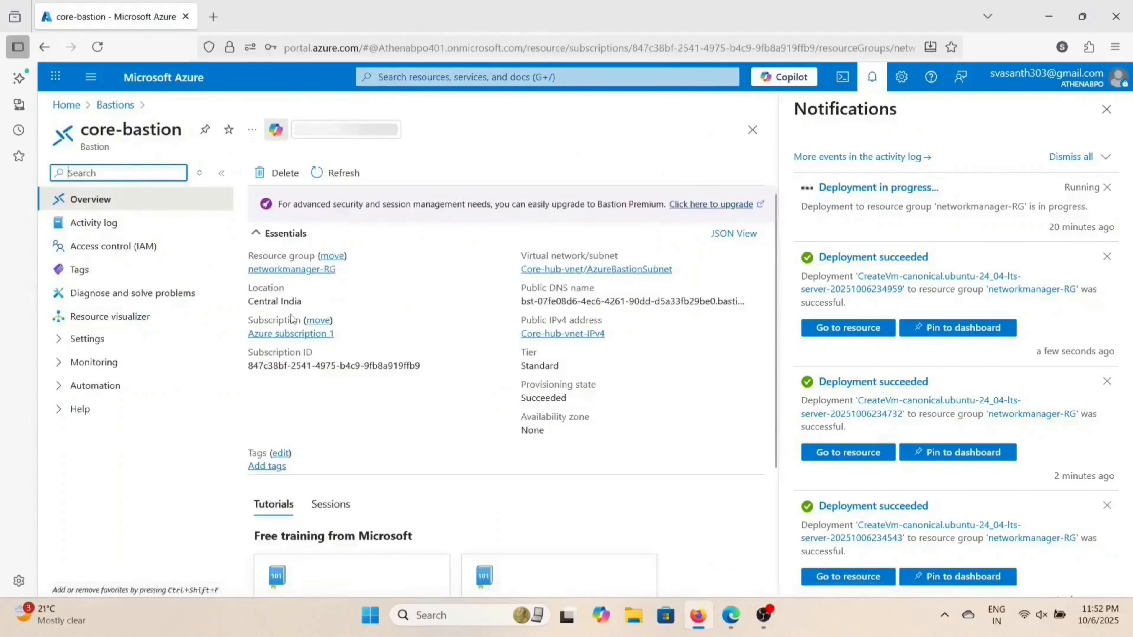
pyautogui.scroll(-1, 351, 397)
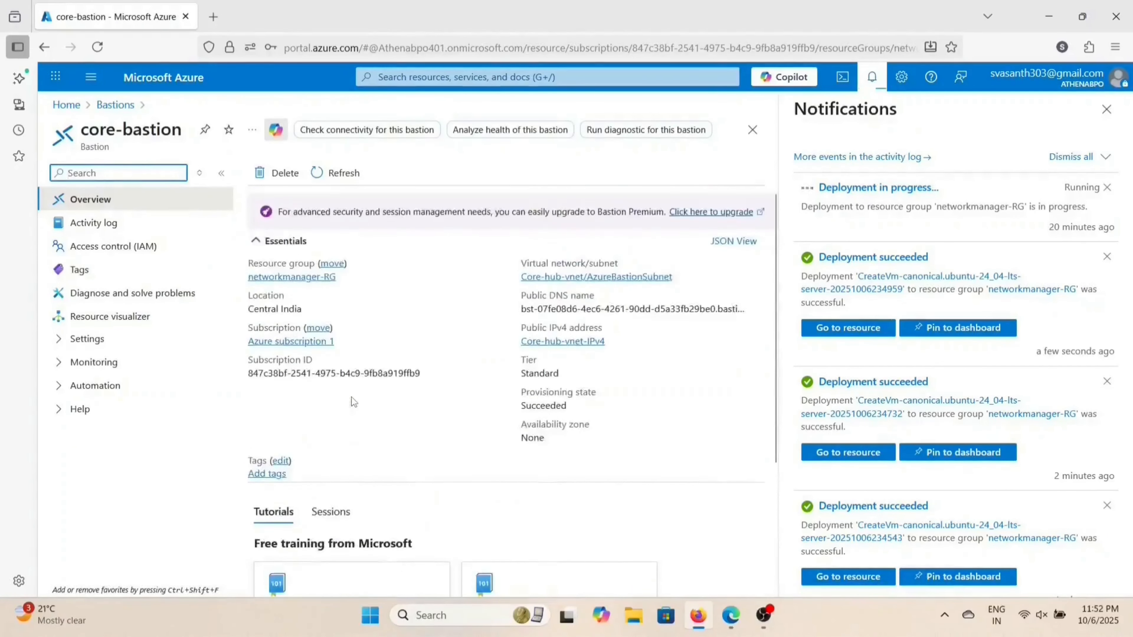
pyautogui.scroll(-1, 309, 393)
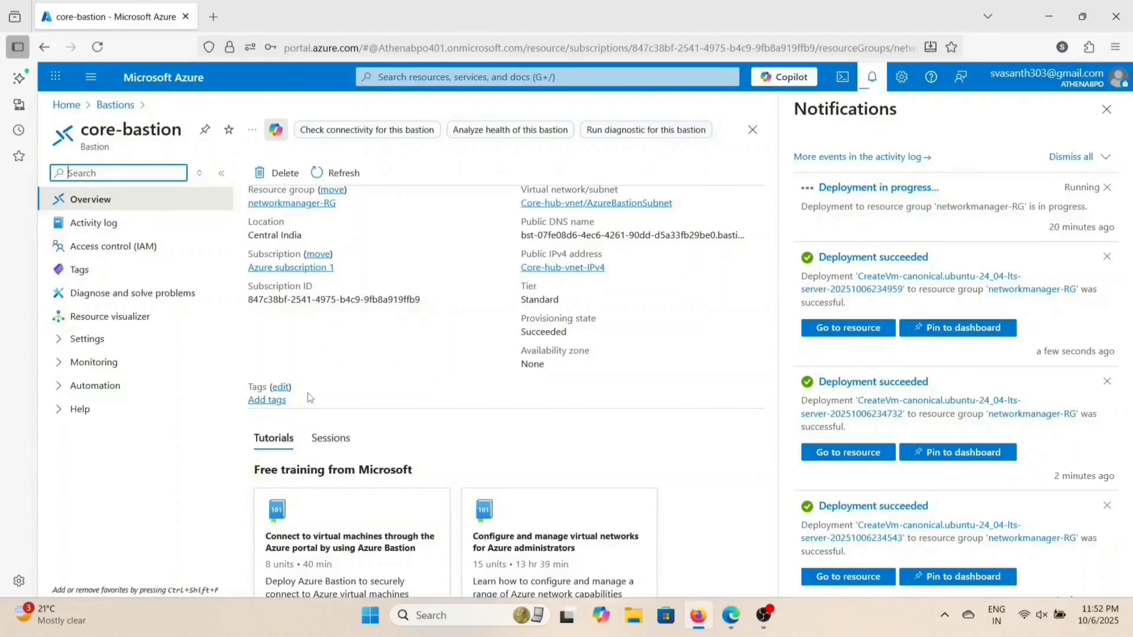
# Step: Open webserver-prod1 from the virtual machines list and display its Bastion connection settings
pyautogui.click(68, 105)
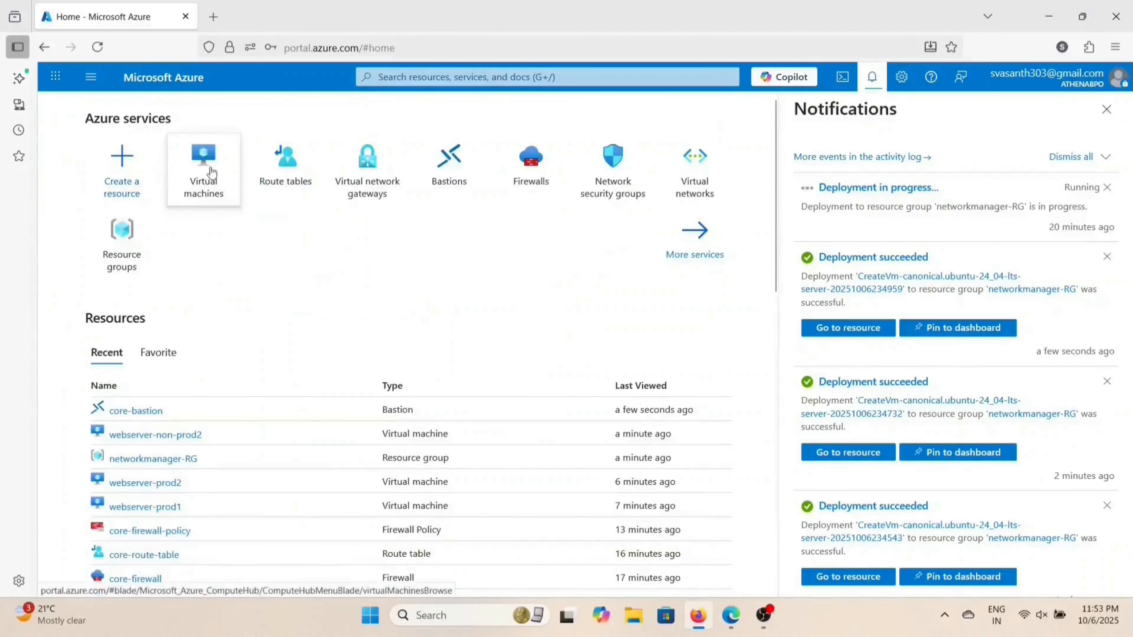
pyautogui.moveTo(211, 172)
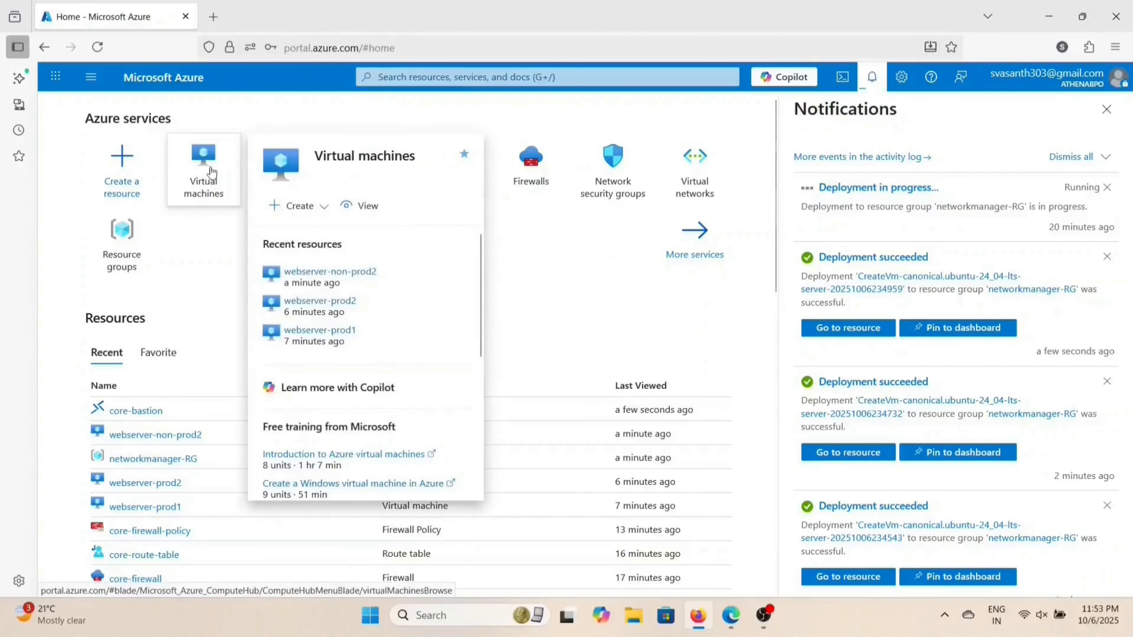
pyautogui.click(212, 172)
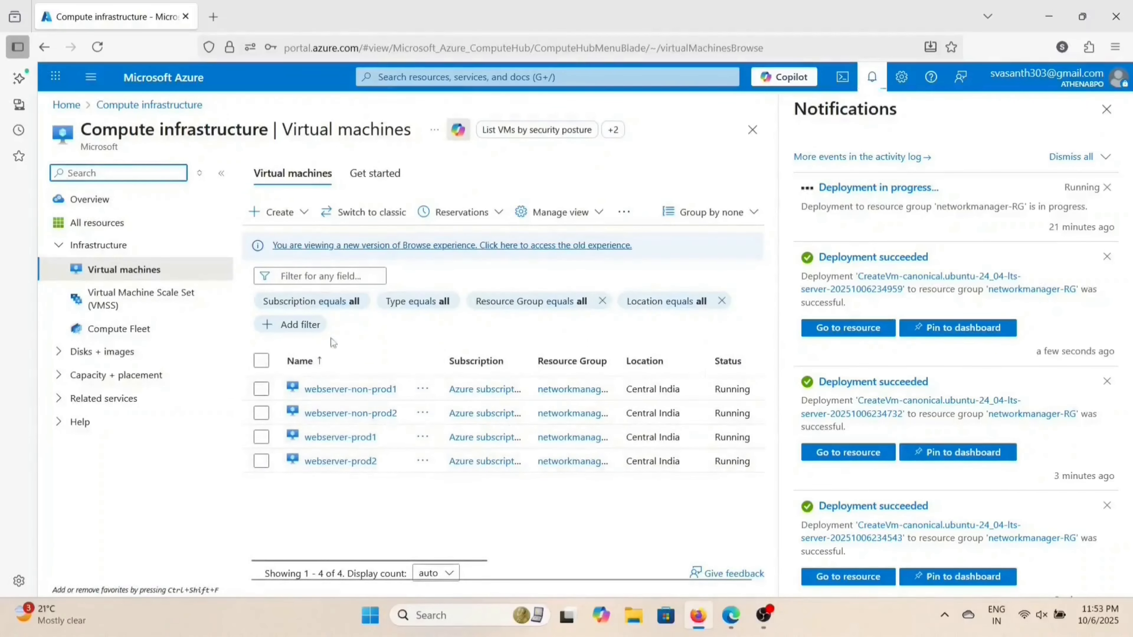
pyautogui.click(346, 440)
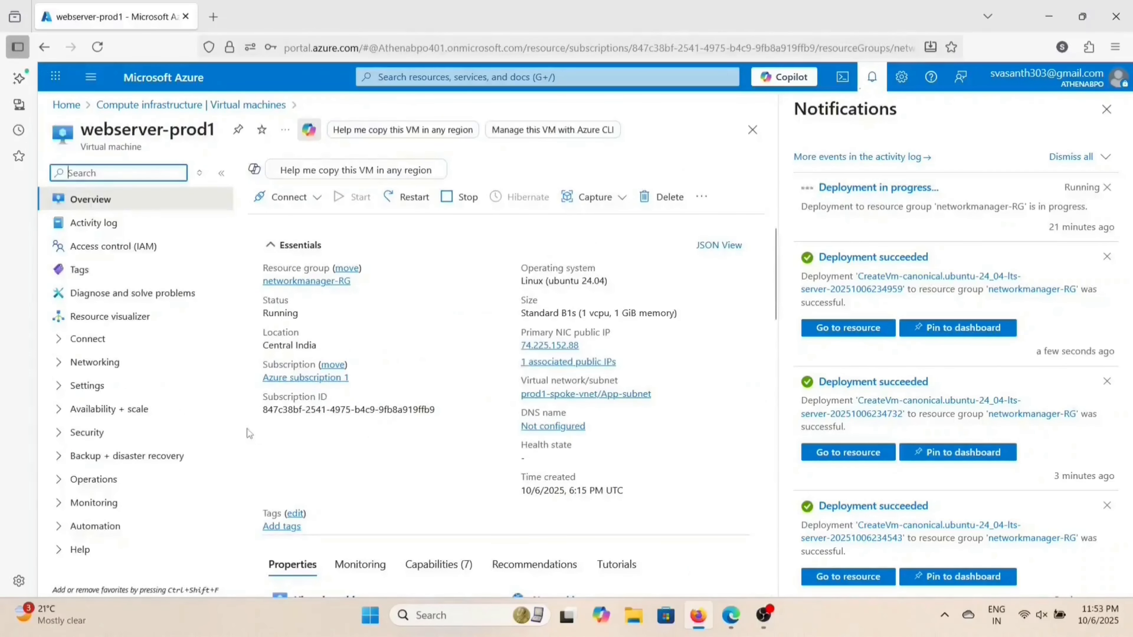
pyautogui.click(102, 339)
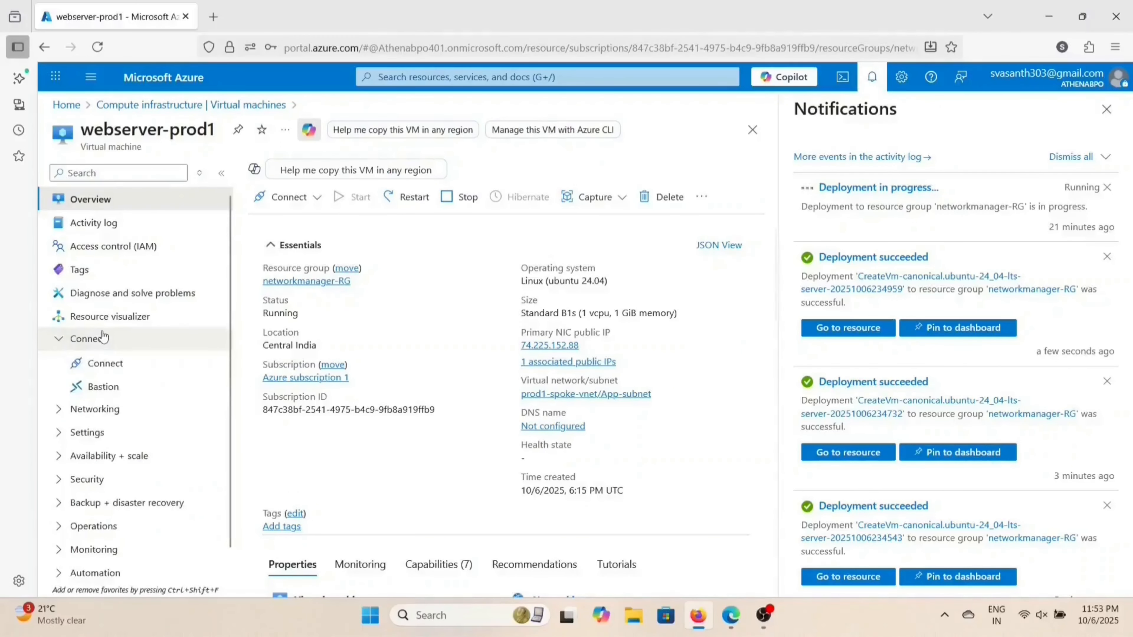
pyautogui.click(108, 387)
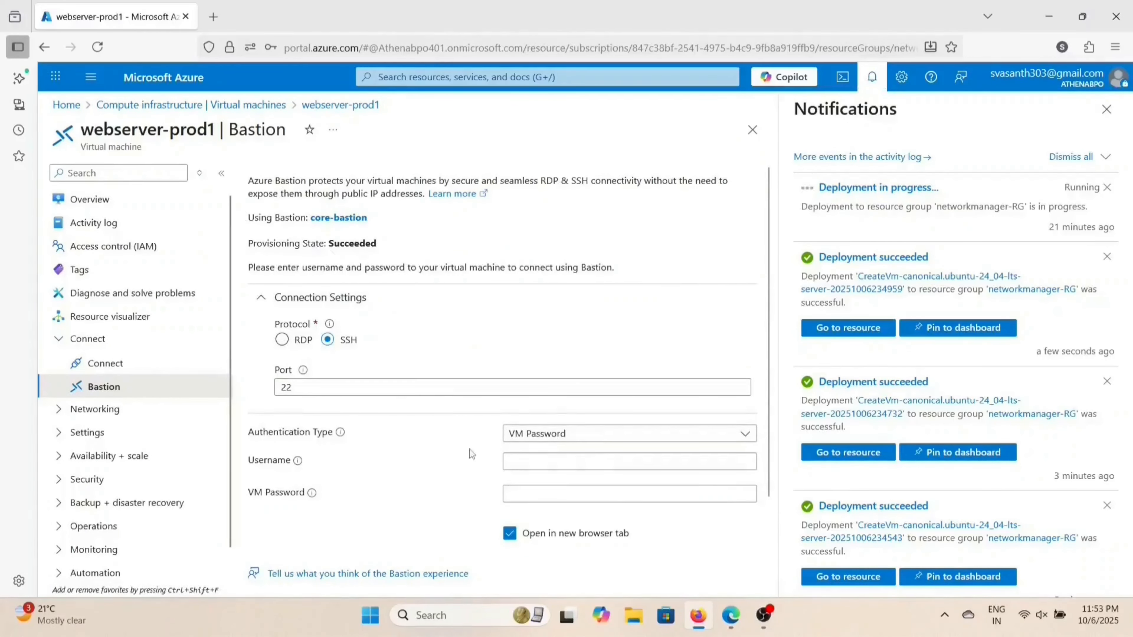
# Step: Enter the virtual machine's username and password, and start an SSH connection to webserver-prod1 through core-bastion
pyautogui.click(541, 464)
pyautogui.write('vasanth')
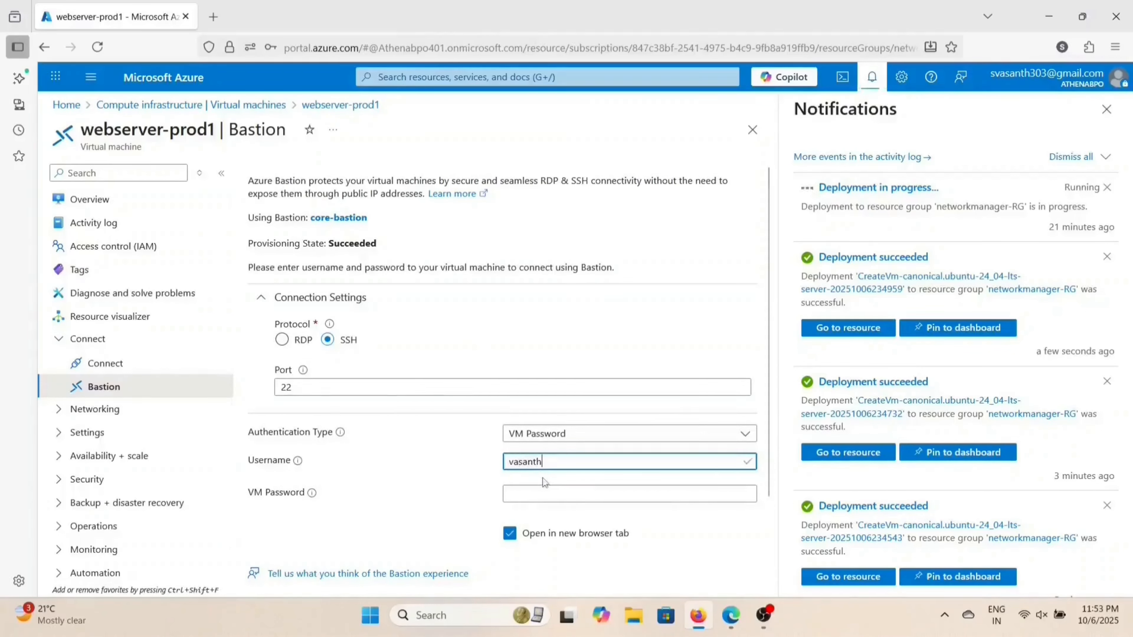
pyautogui.click(551, 497)
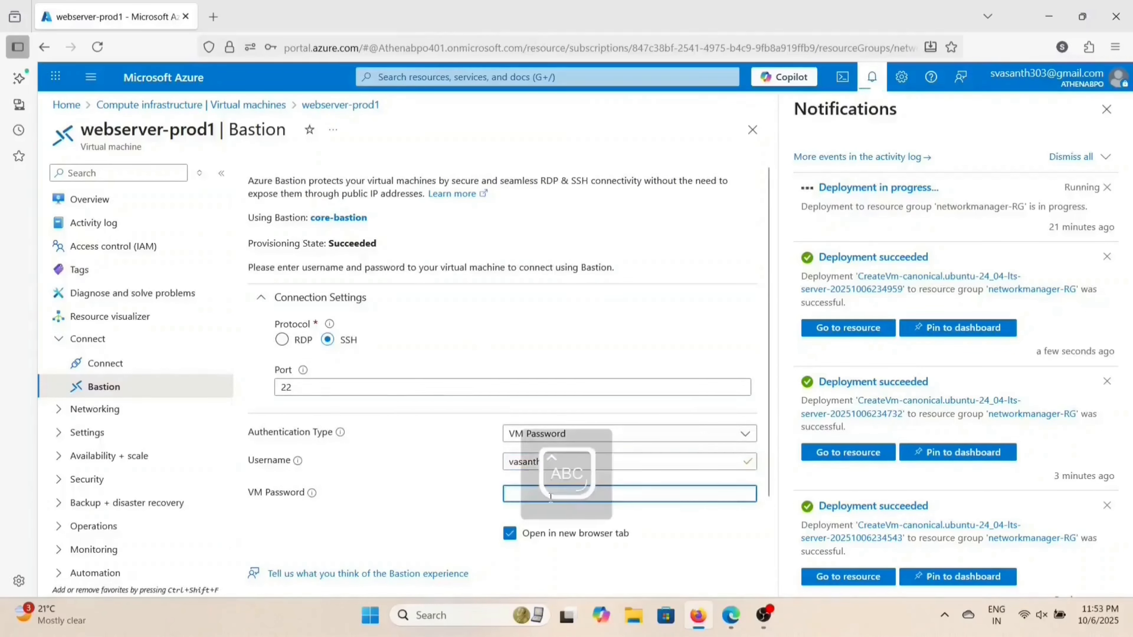
pyautogui.write('******')
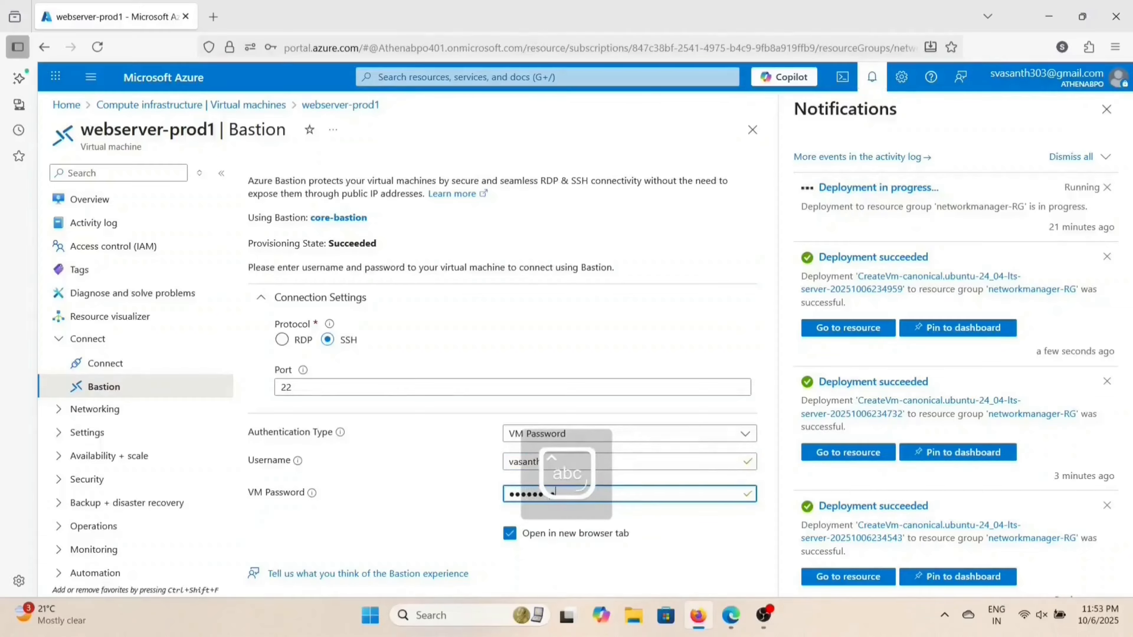
pyautogui.write('*****')
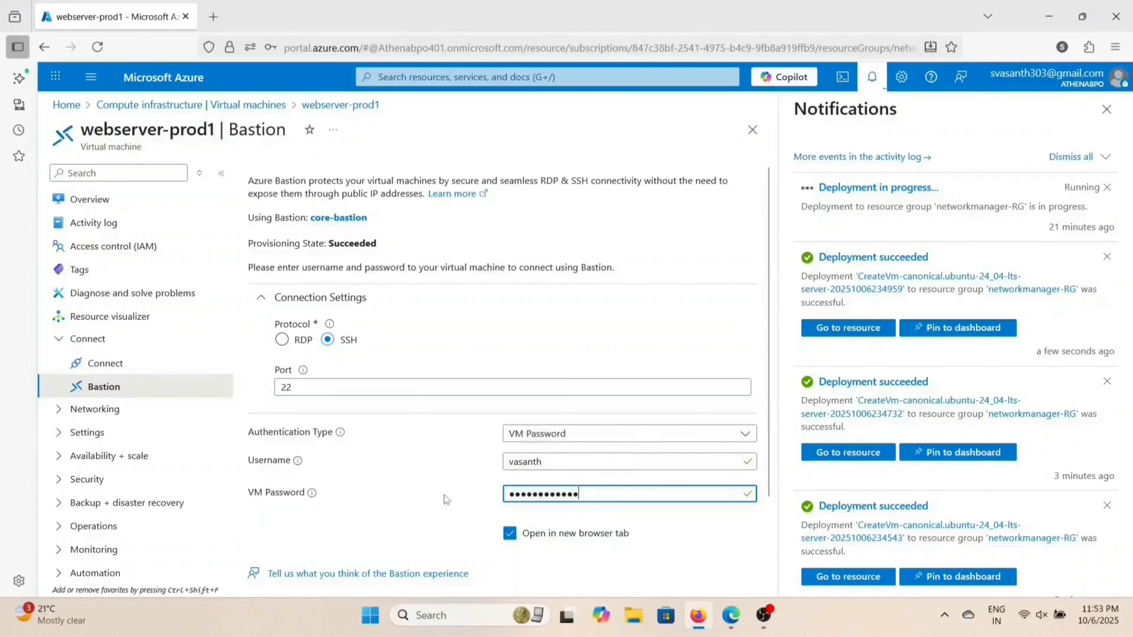
pyautogui.scroll(-1, 445, 496)
pyautogui.click(302, 513)
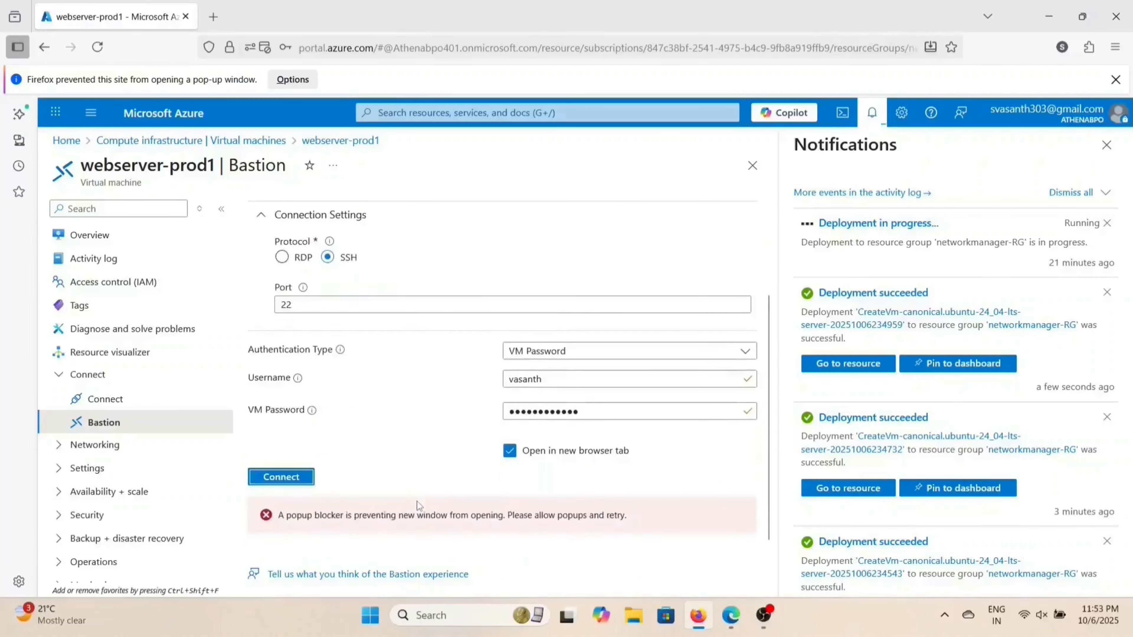
# Step: Open the blocked pop-up from the browser's site permissions for portal.azure.com to launch the Bastion session
pyautogui.click(336, 513)
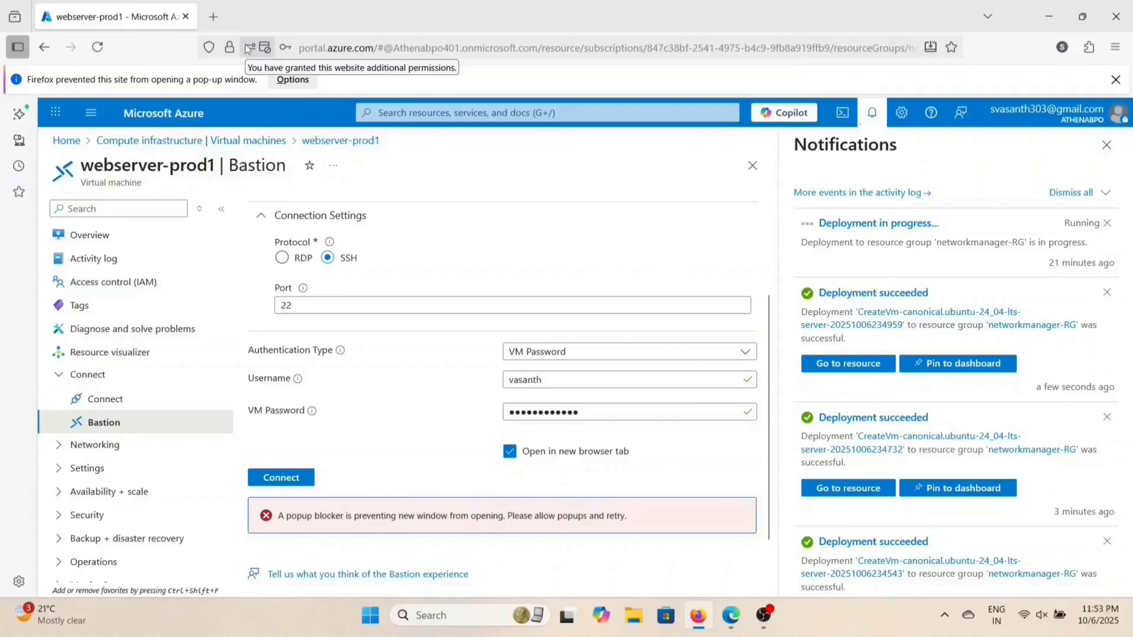
pyautogui.click(19, 48)
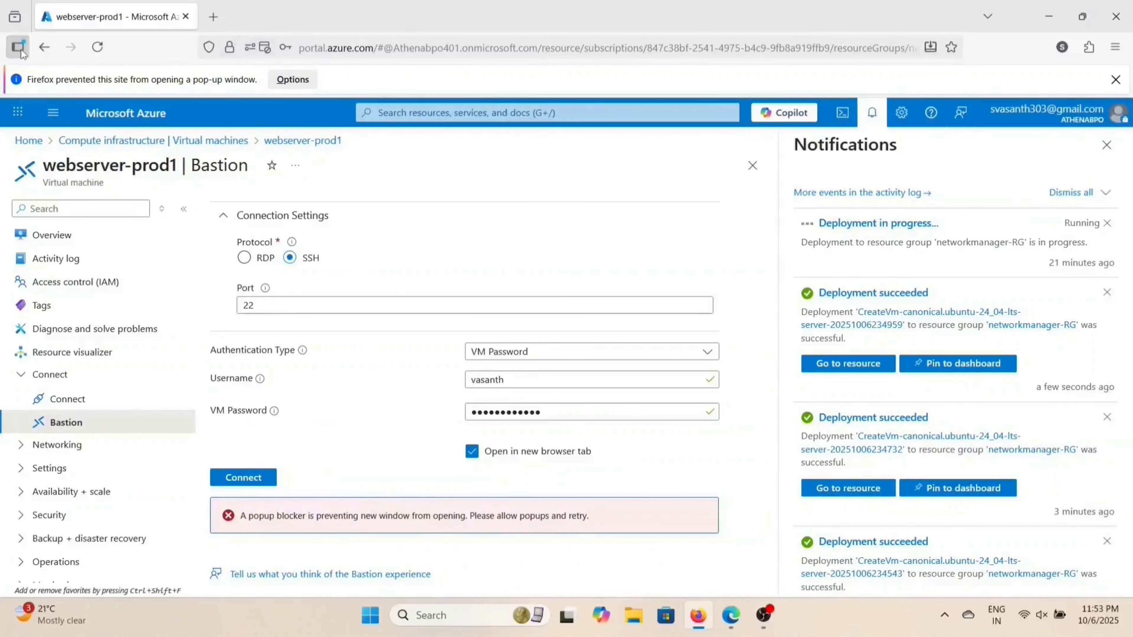
pyautogui.click(19, 47)
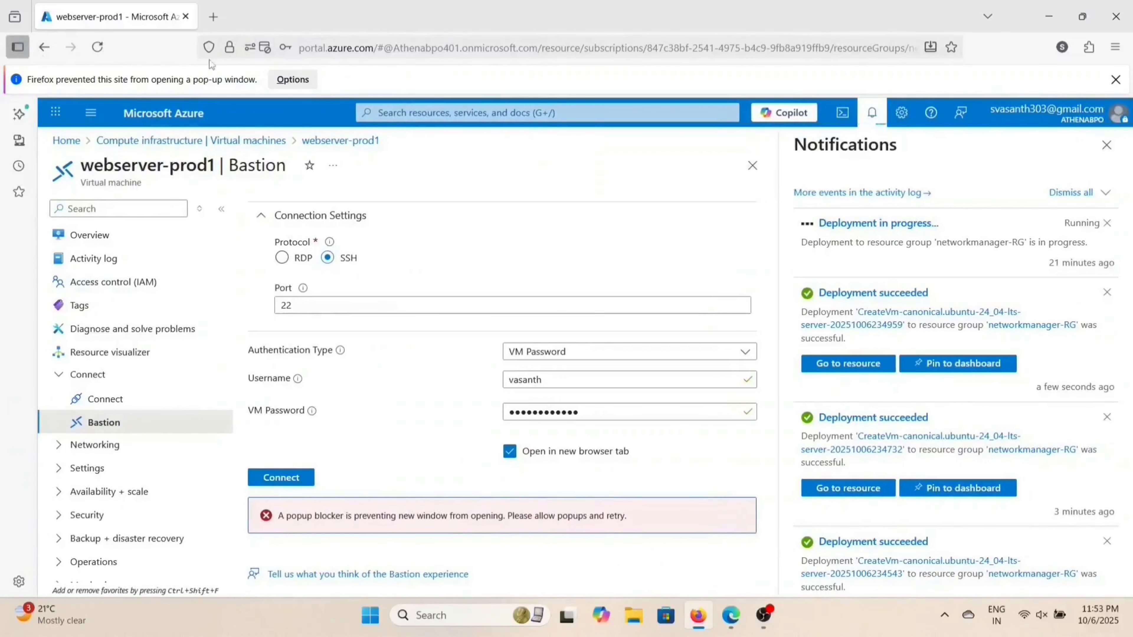
pyautogui.click(256, 47)
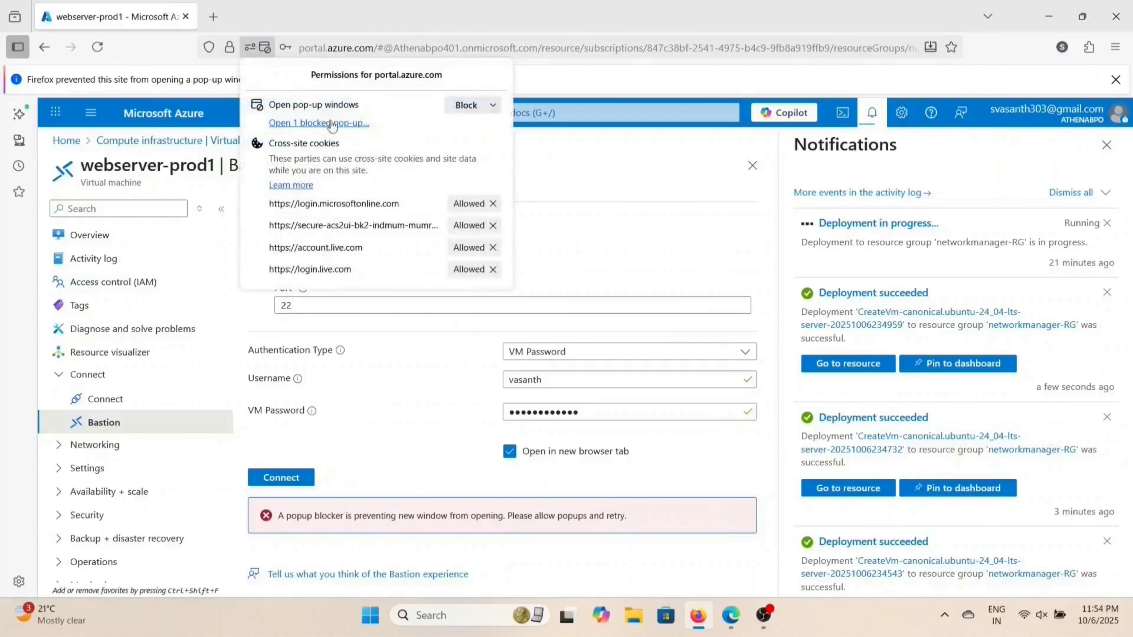
pyautogui.click(335, 126)
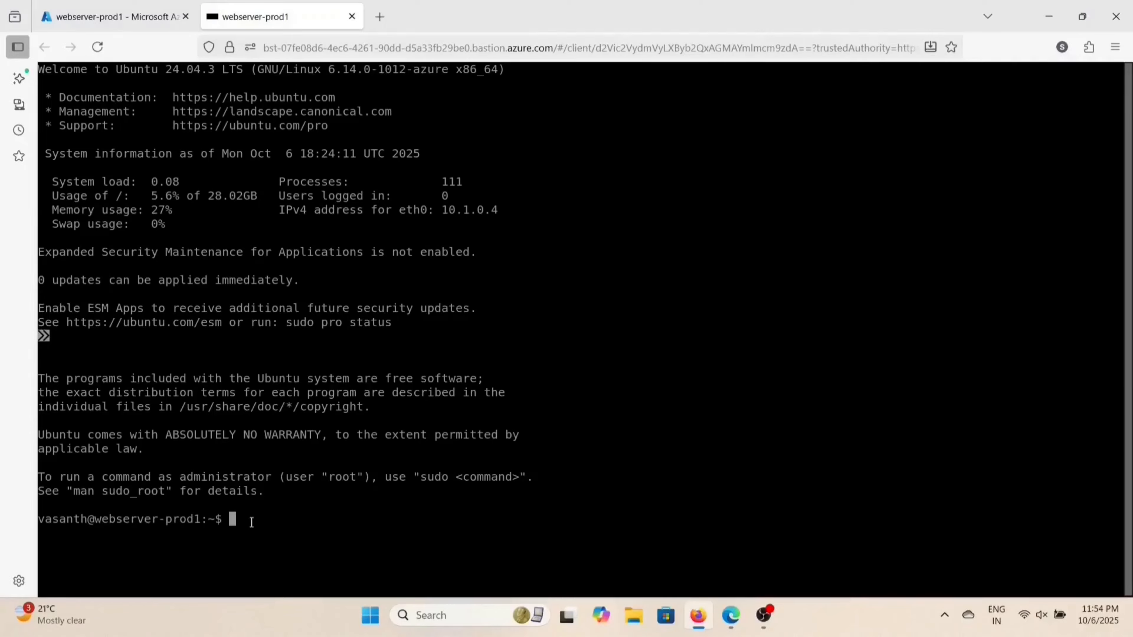
# Step: Begin a ping command in the webserver-prod1 terminal and look up the private IP address of webserver-non-prod1 in the Azure portal
pyautogui.write('ping')
pyautogui.click(100, 17)
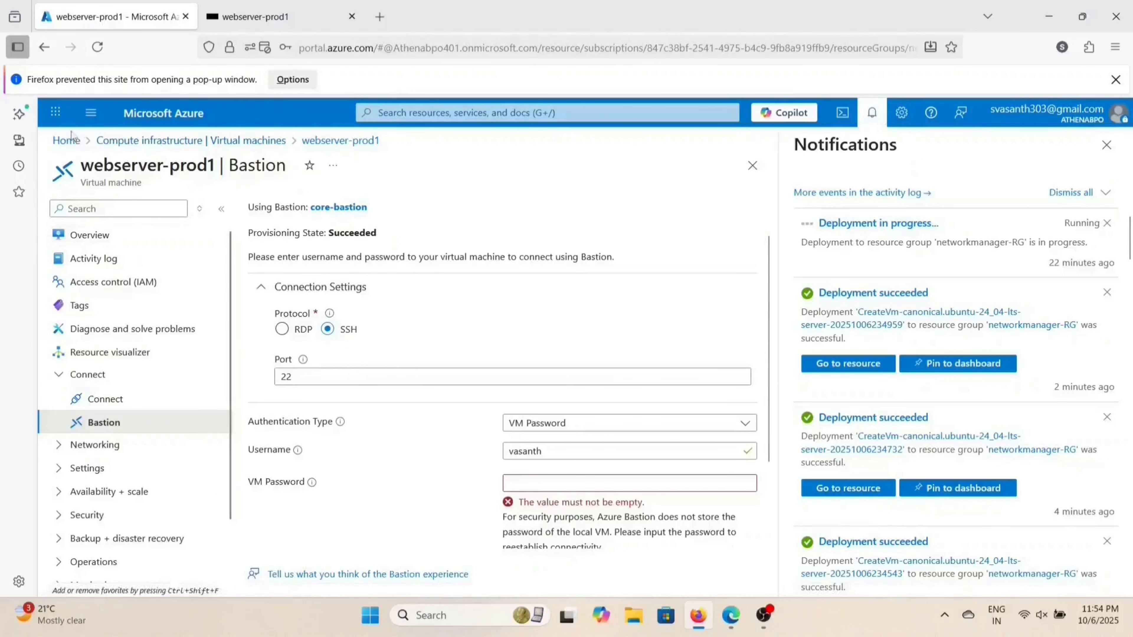
pyautogui.click(71, 142)
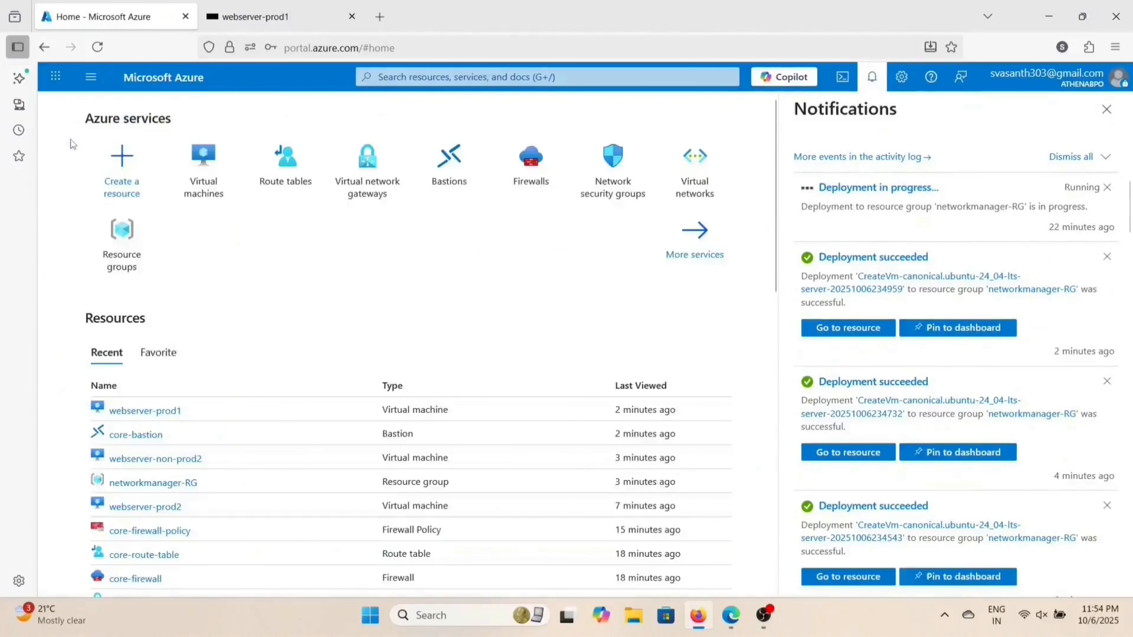
pyautogui.click(202, 172)
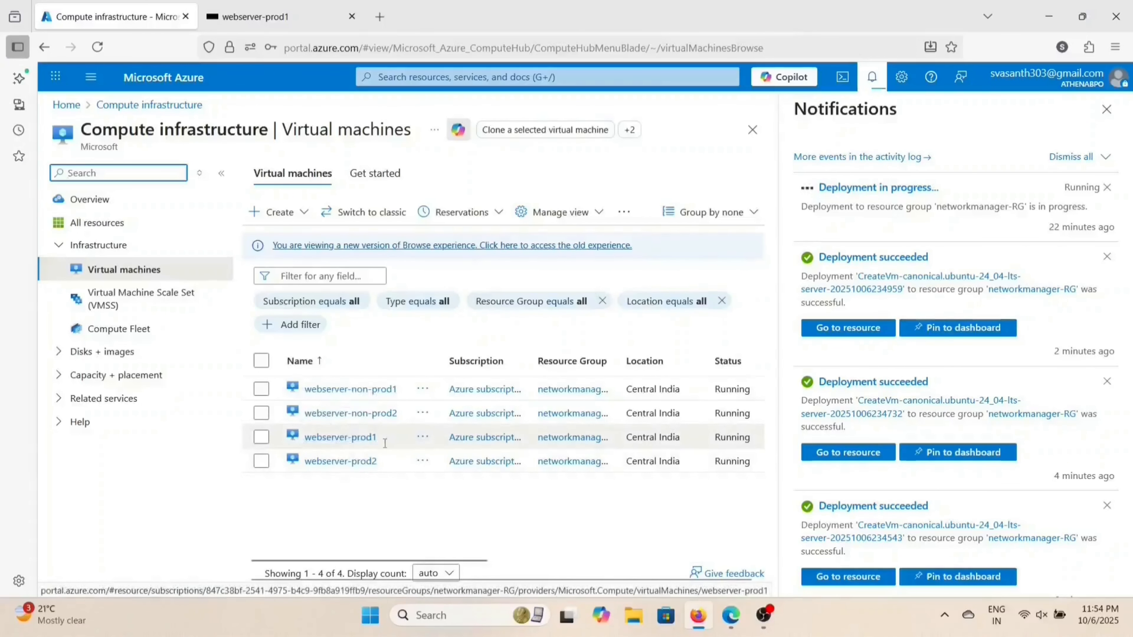
pyautogui.click(367, 390)
pyautogui.scroll(-1, 418, 433)
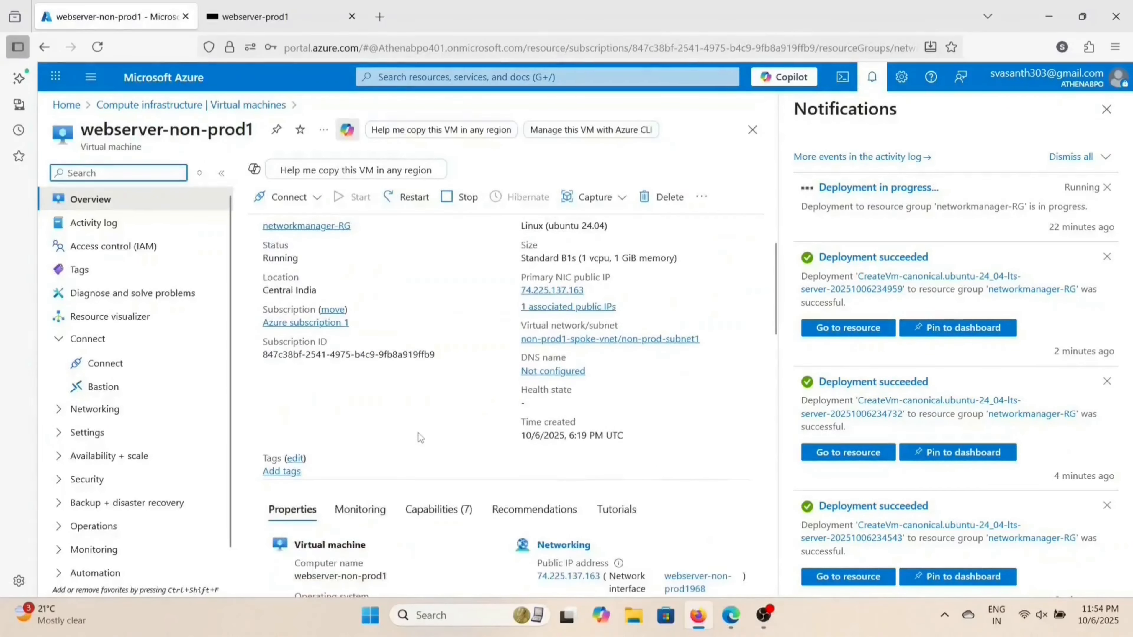
pyautogui.scroll(1, 418, 432)
pyautogui.scroll(-9, 418, 433)
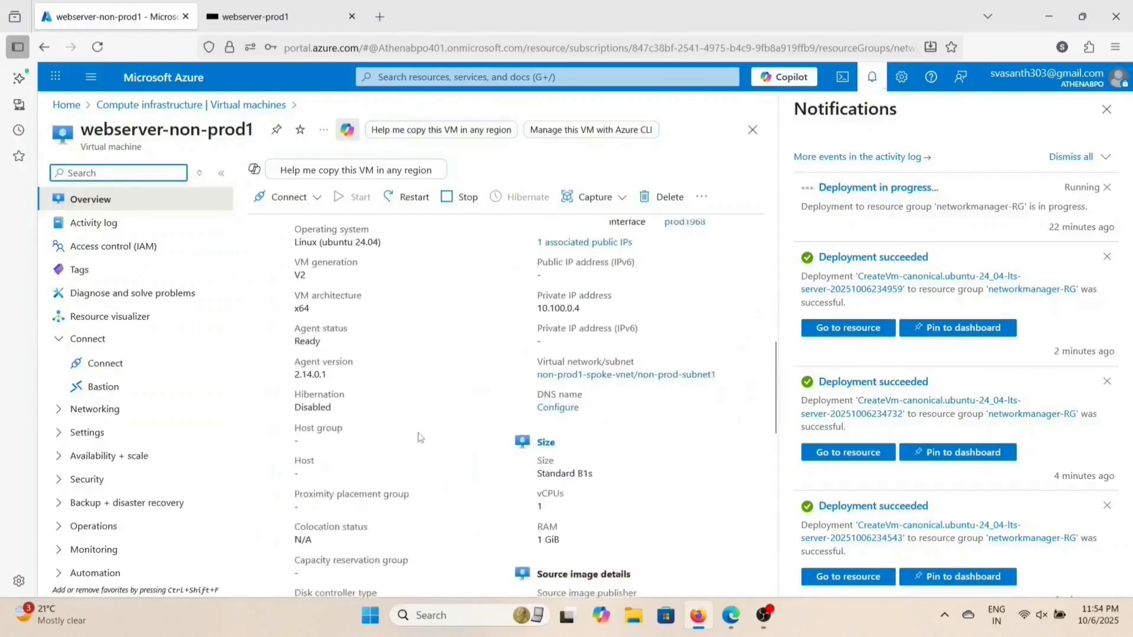
pyautogui.scroll(-4, 419, 433)
pyautogui.scroll(6, 418, 433)
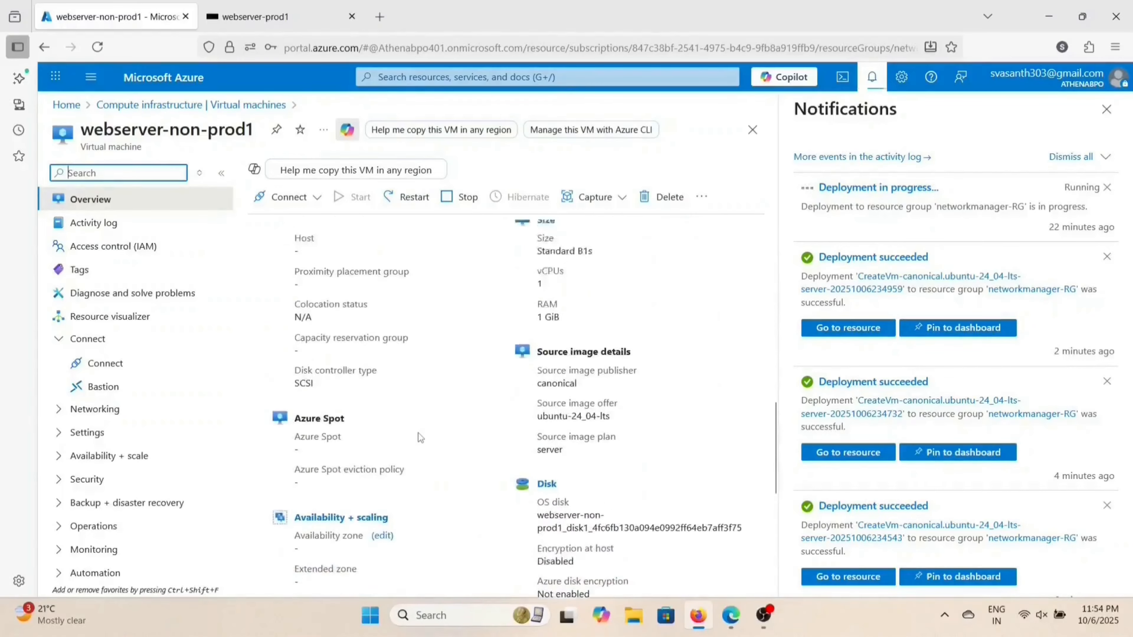
pyautogui.scroll(1, 418, 433)
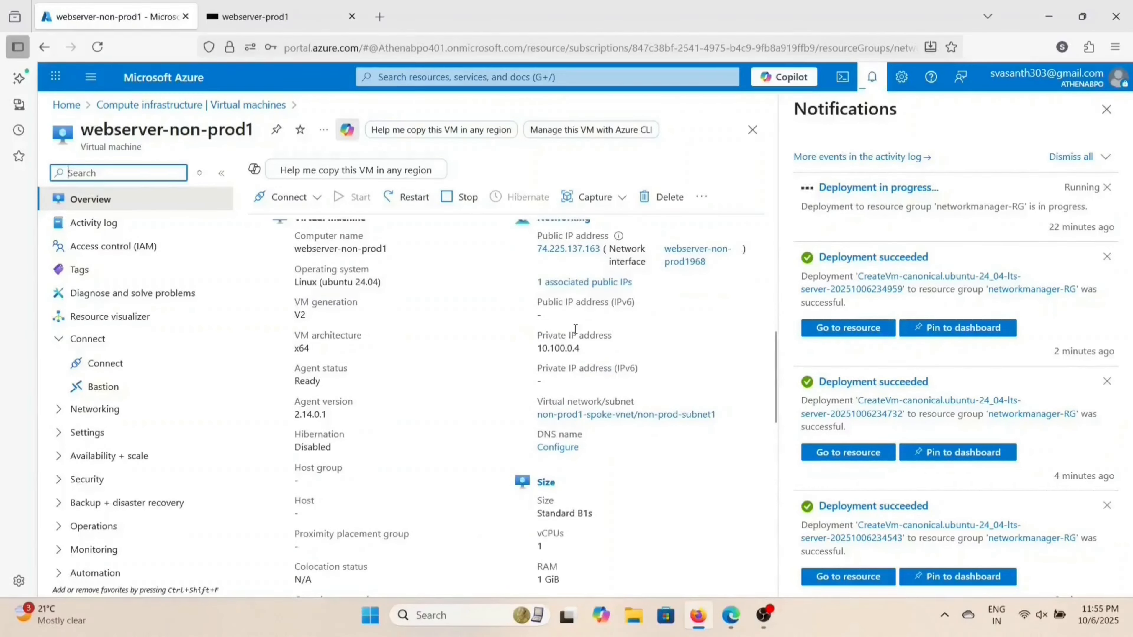
# Step: Ping 10.100.0.4 from the webserver-prod1 terminal, and stop the command after a few seconds
pyautogui.click(282, 18)
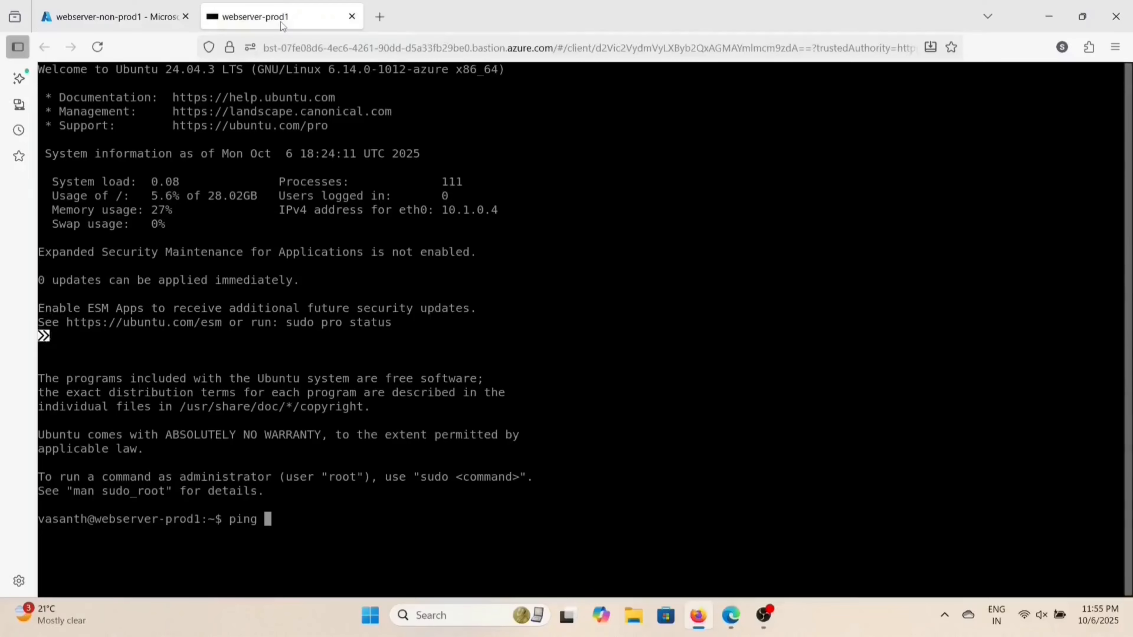
pyautogui.write('10.100.0.4')
pyautogui.press('Return')
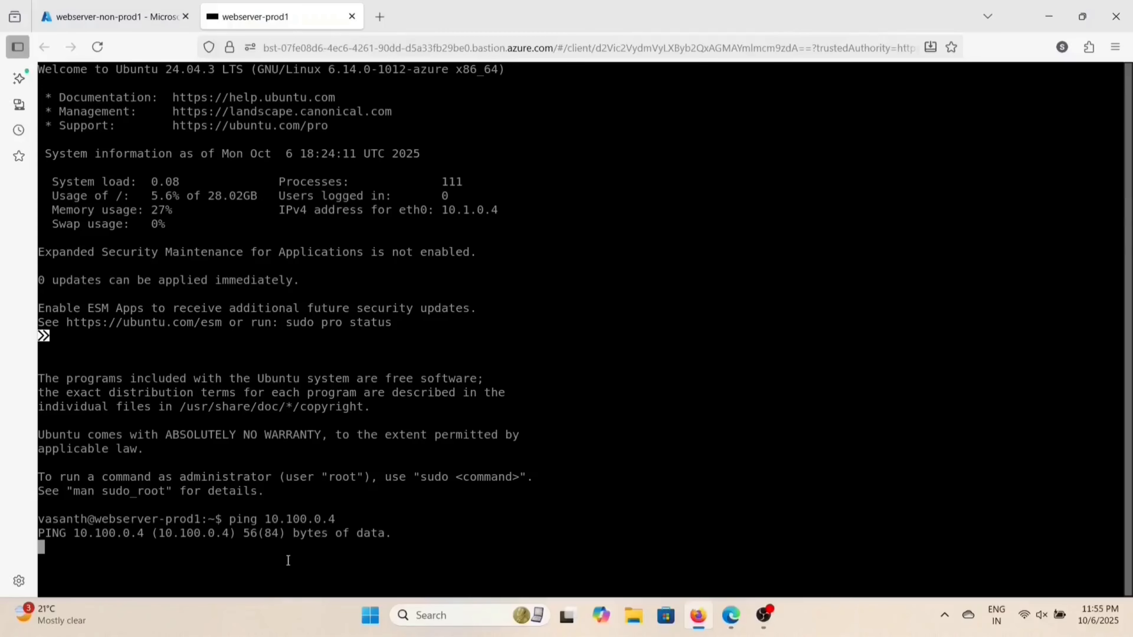
pyautogui.hotkey('ctrl', 'c')
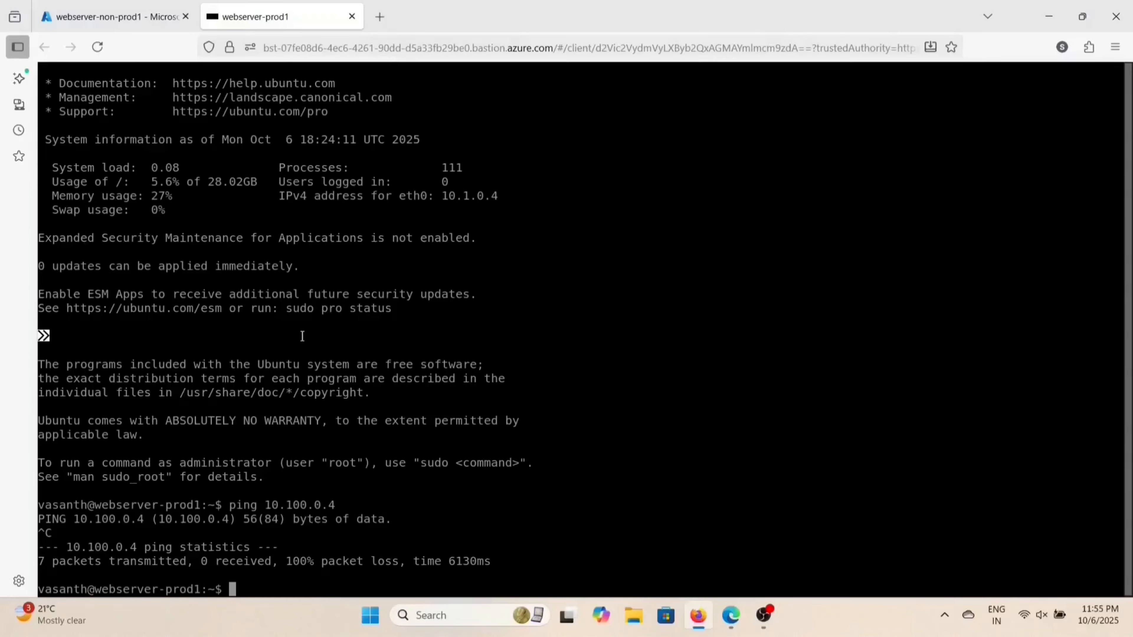
# Step: Return to webserver-non-prod1 in the Azure portal, and examine its overview and the inbound security rules in its network settings
pyautogui.click(117, 16)
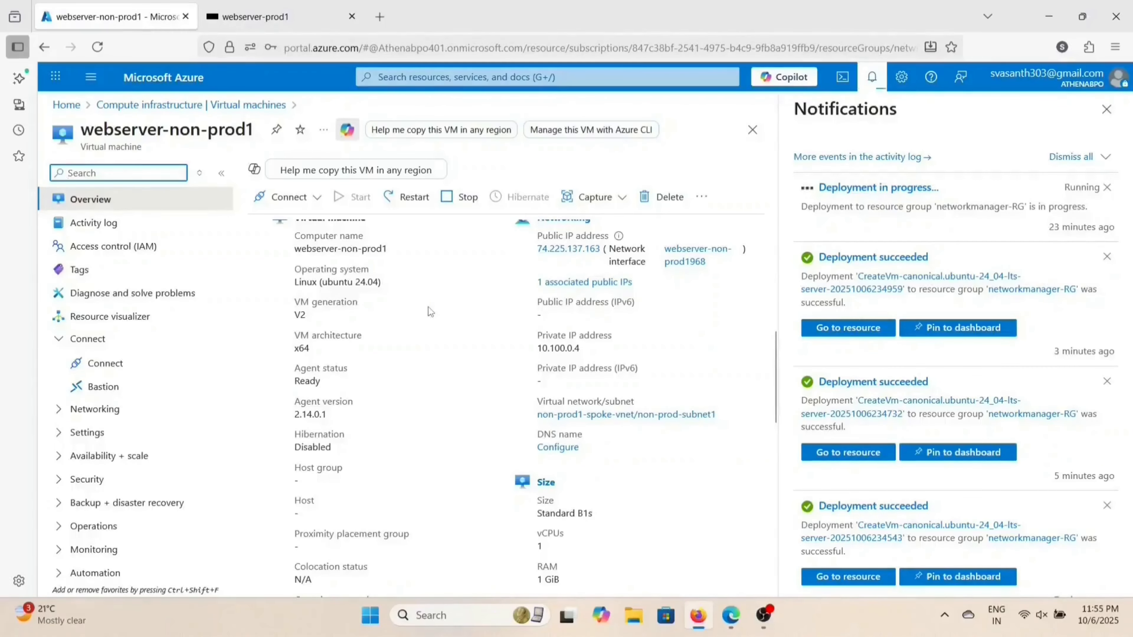
pyautogui.scroll(5, 428, 307)
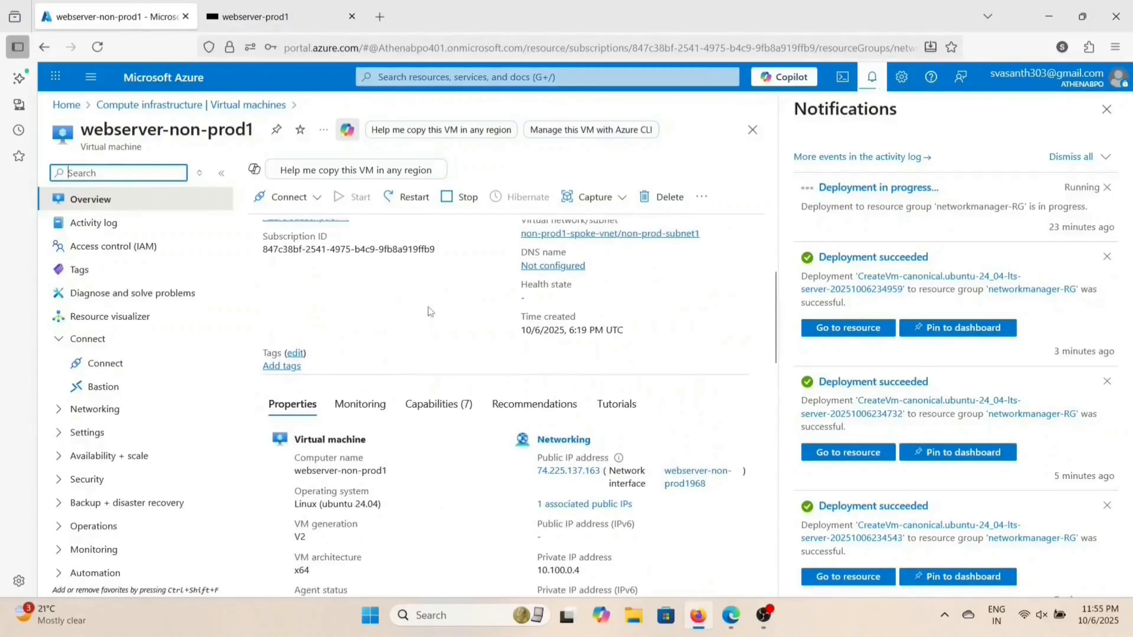
pyautogui.scroll(1, 428, 308)
pyautogui.scroll(3, 428, 306)
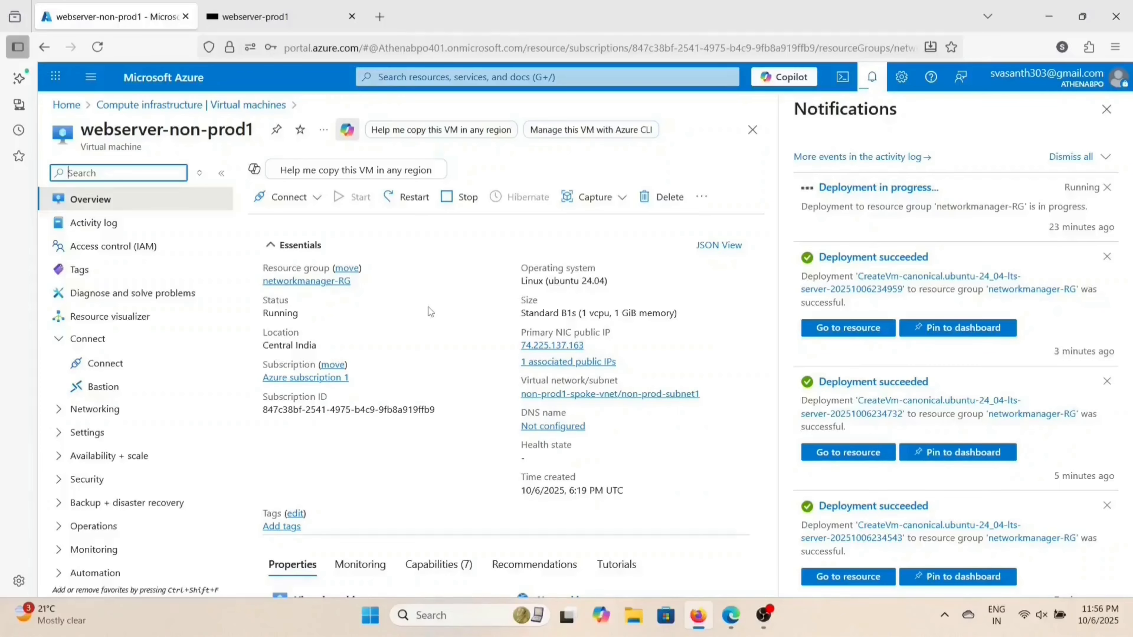
pyautogui.scroll(-6, 416, 400)
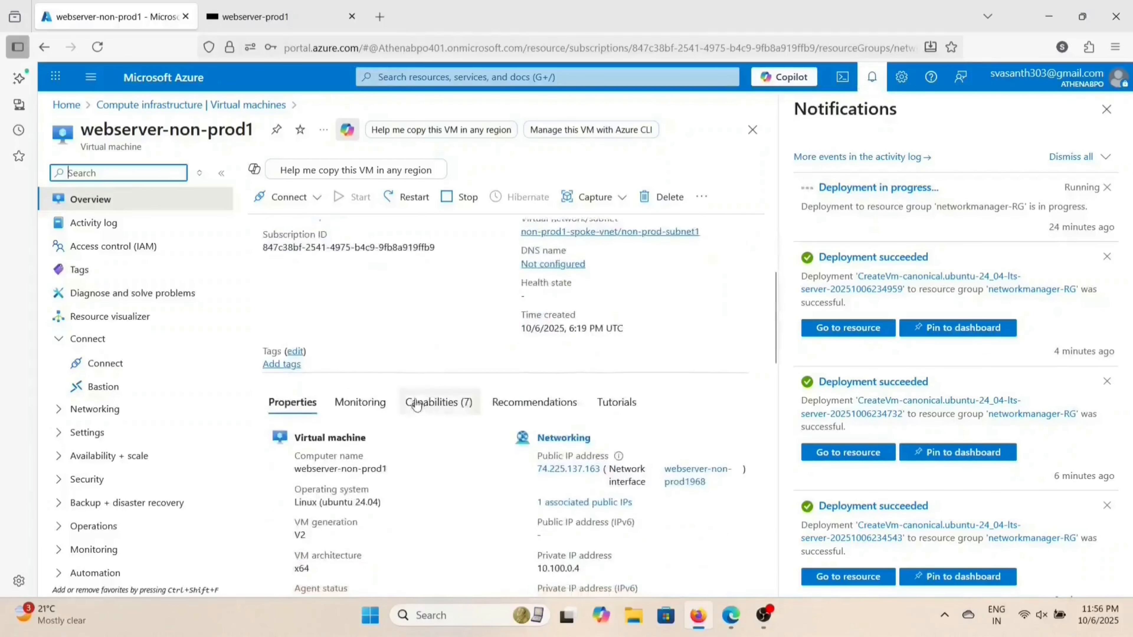
pyautogui.scroll(3, 415, 400)
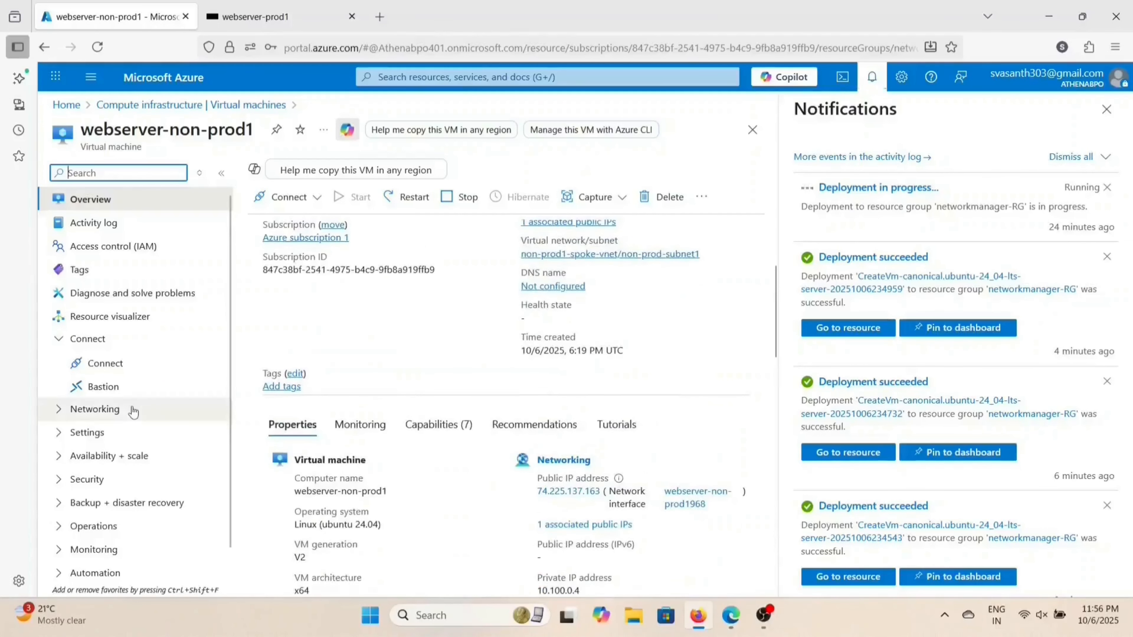
pyautogui.click(112, 409)
pyautogui.click(143, 432)
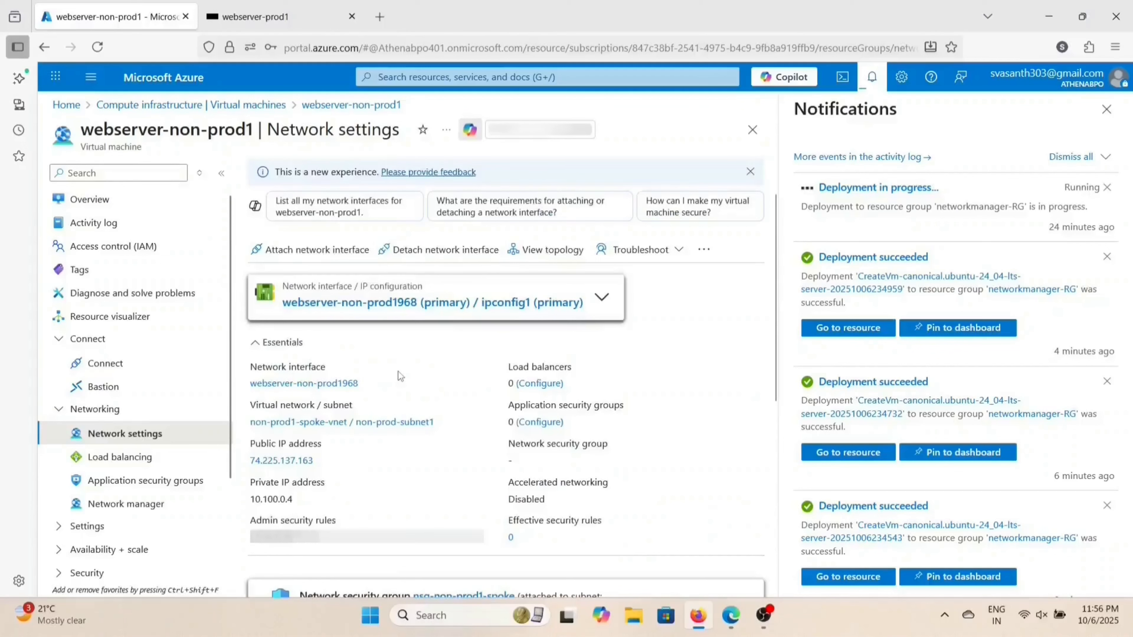
pyautogui.scroll(-5, 400, 376)
pyautogui.scroll(-2, 400, 376)
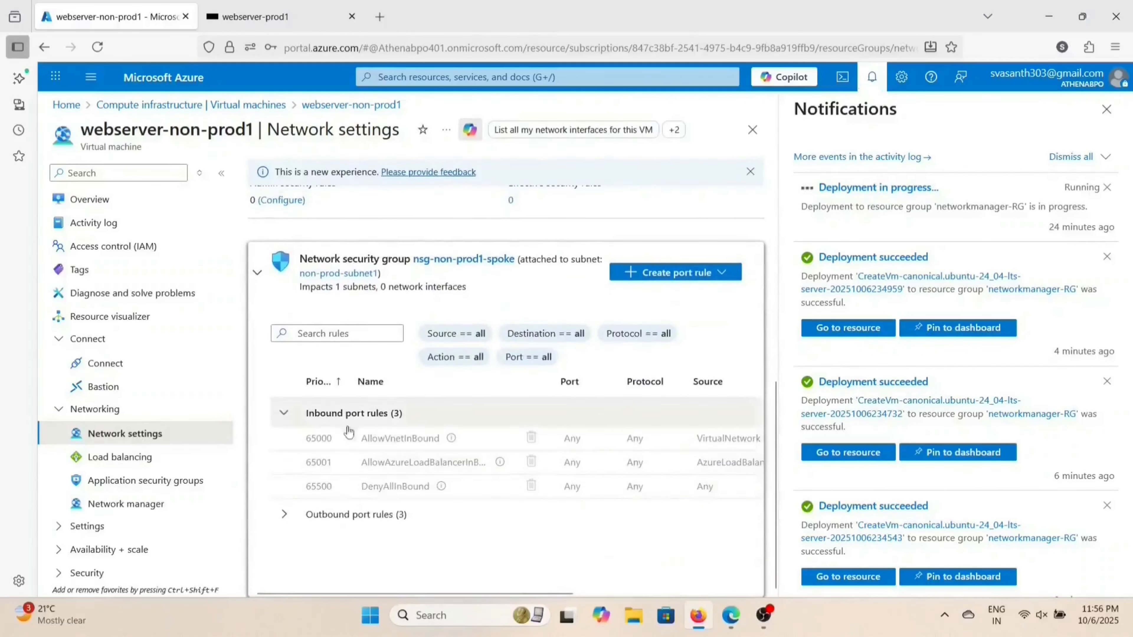
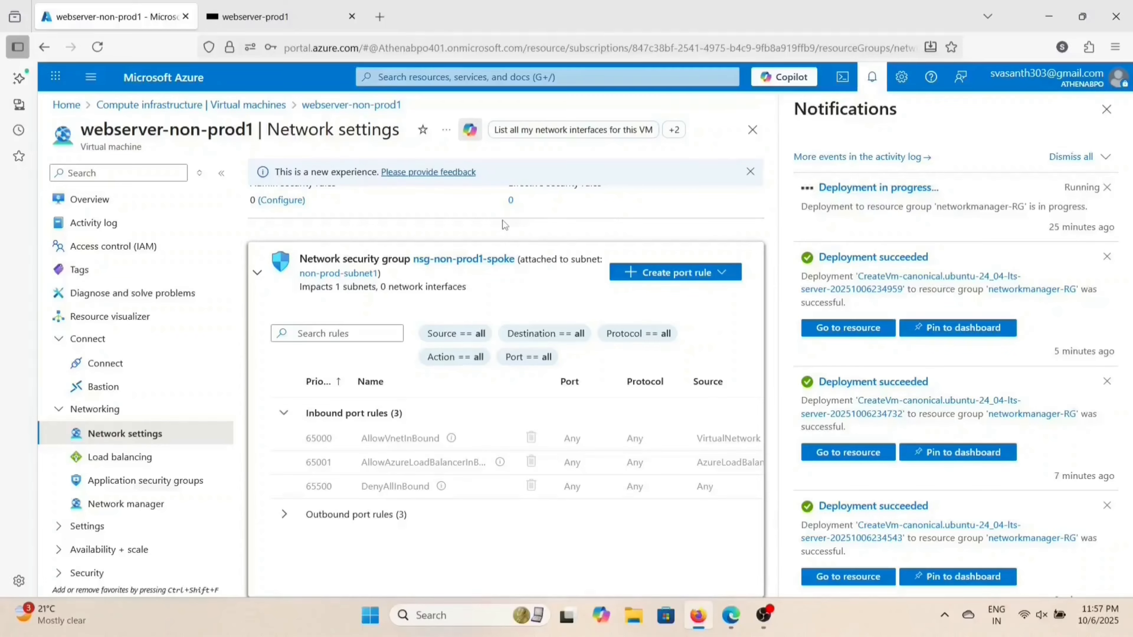
# Step: Add an inbound allow rule named allow to nsg-non-prod1-spoke, keeping destination port 8080, any protocol and priority 100
pyautogui.click(675, 273)
pyautogui.click(648, 296)
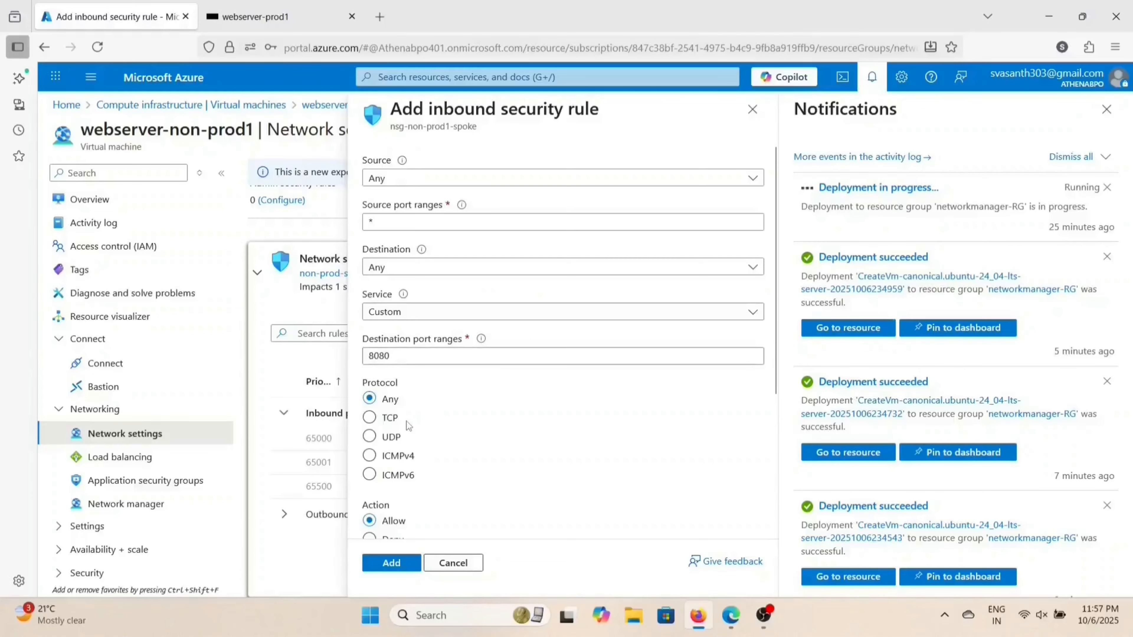
pyautogui.scroll(-2, 406, 421)
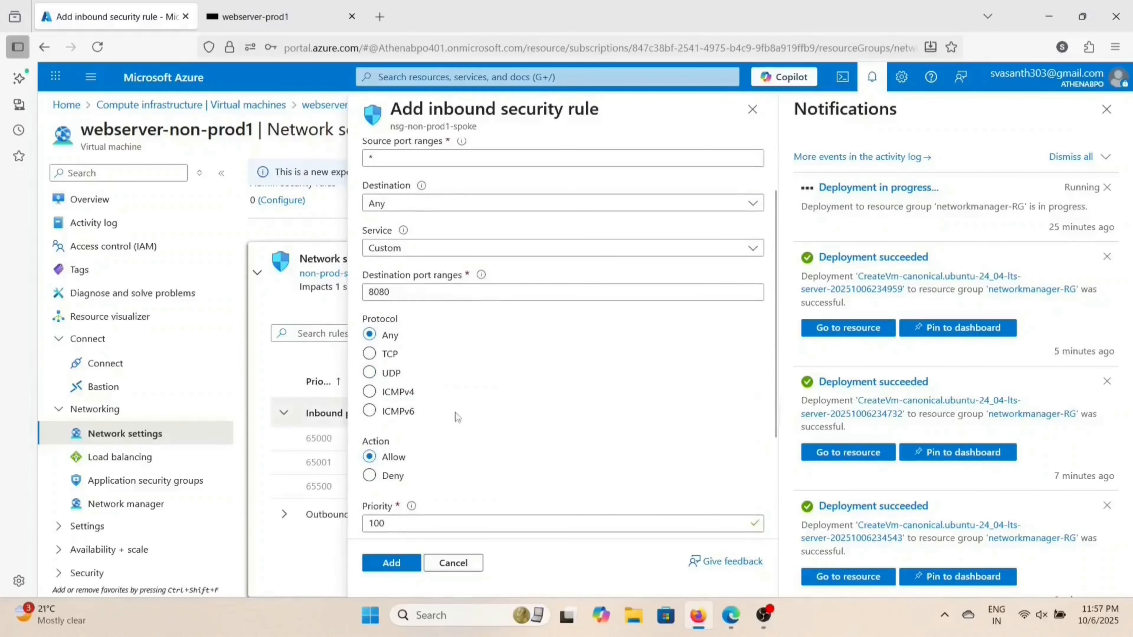
pyautogui.scroll(-4, 418, 435)
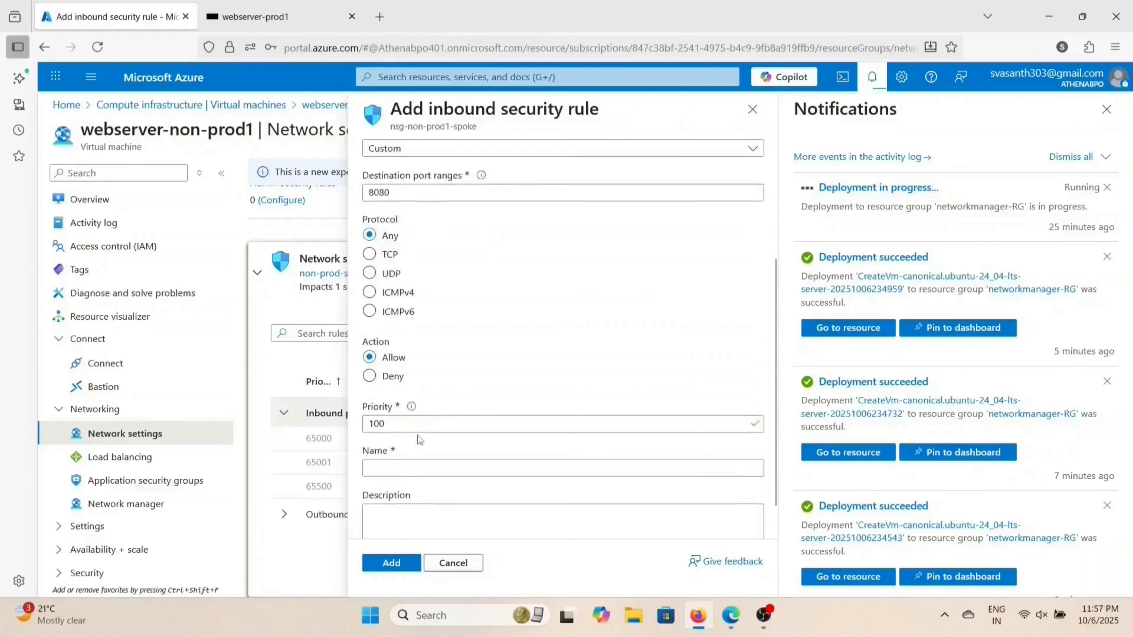
pyautogui.click(418, 435)
pyautogui.write('allow')
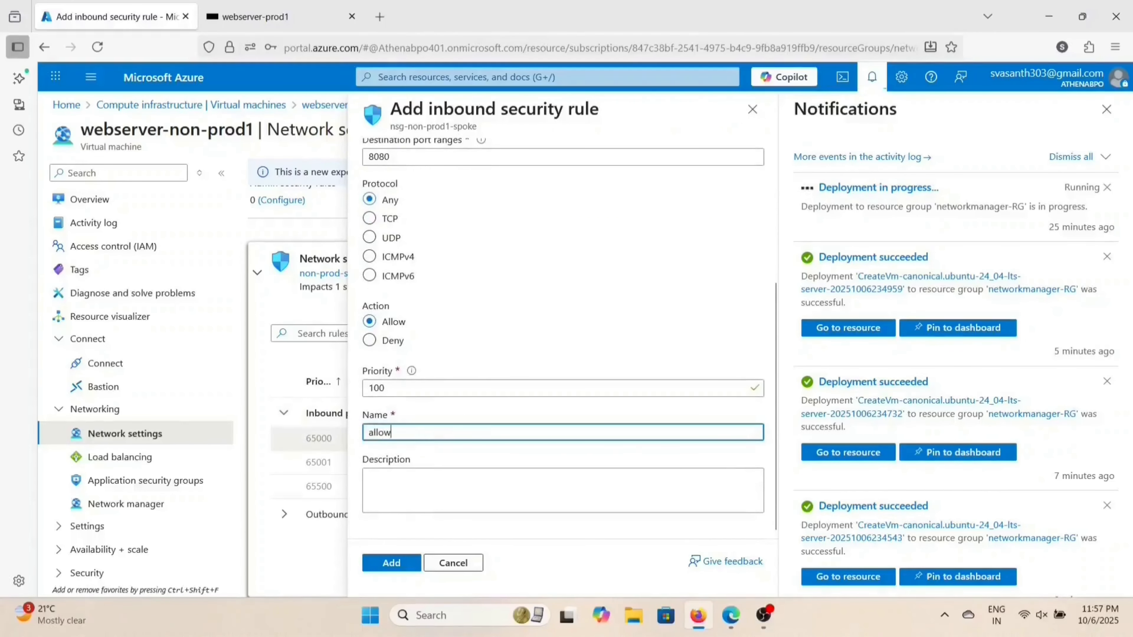
pyautogui.click(388, 564)
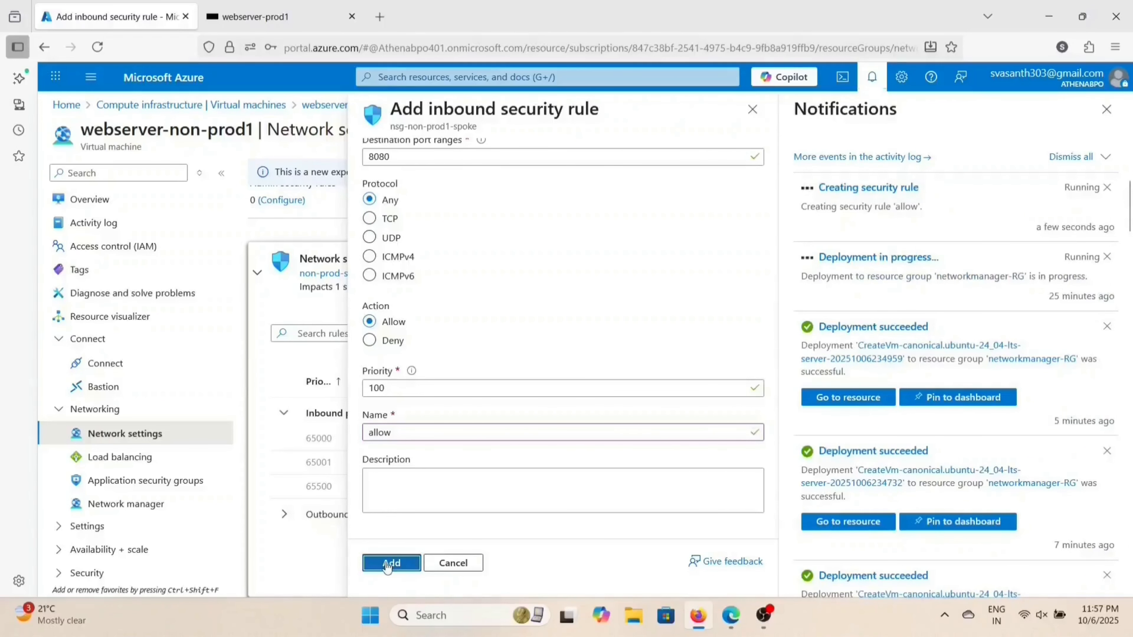
pyautogui.scroll(-3, 354, 388)
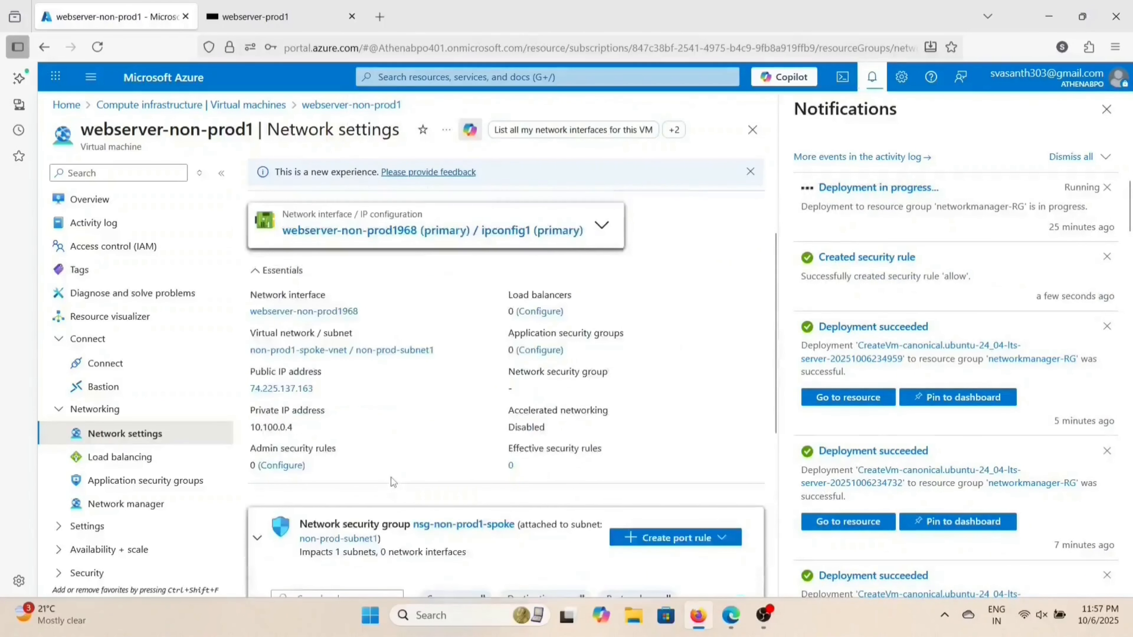
# Step: Return to the webserver-prod1 terminal and switch to the root user with sudo su
pyautogui.click(241, 17)
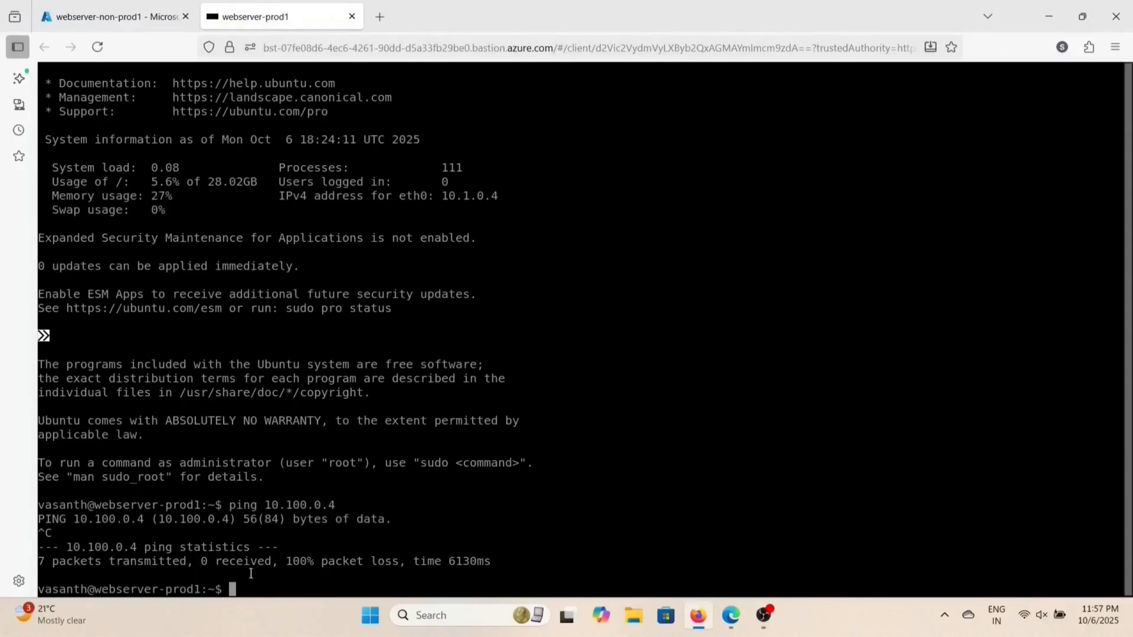
pyautogui.write('sudo su')
pyautogui.press('Return')
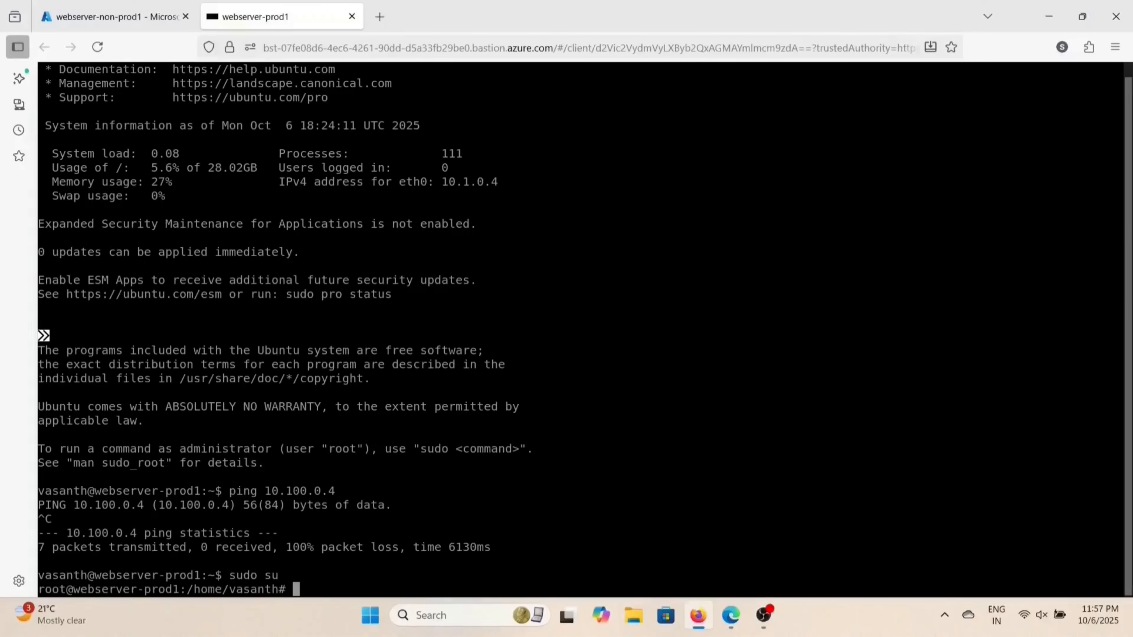
# Step: Try to refresh the packages by running apt get install, apt get update and apt -get update
pyautogui.write('apt get install')
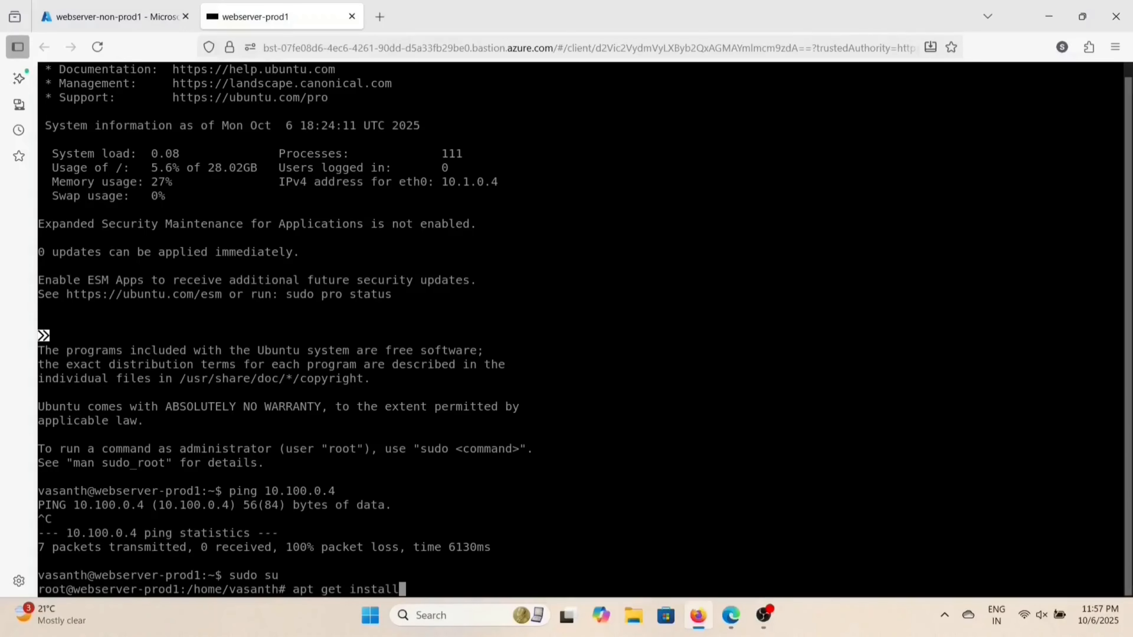
pyautogui.press('Return')
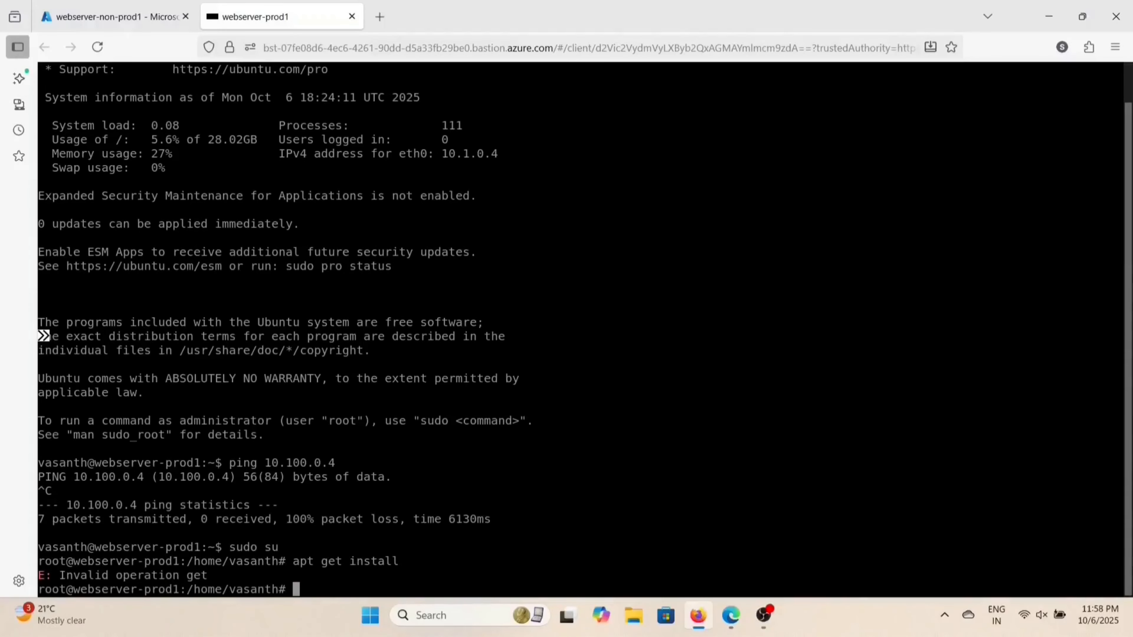
pyautogui.write('apt get update')
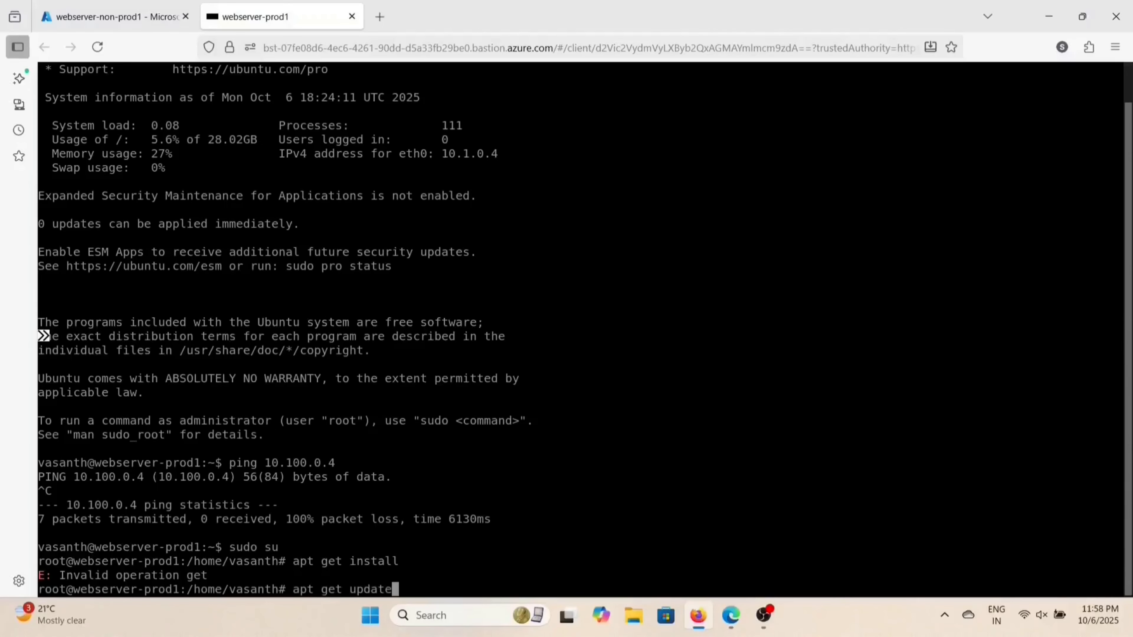
pyautogui.press('Return')
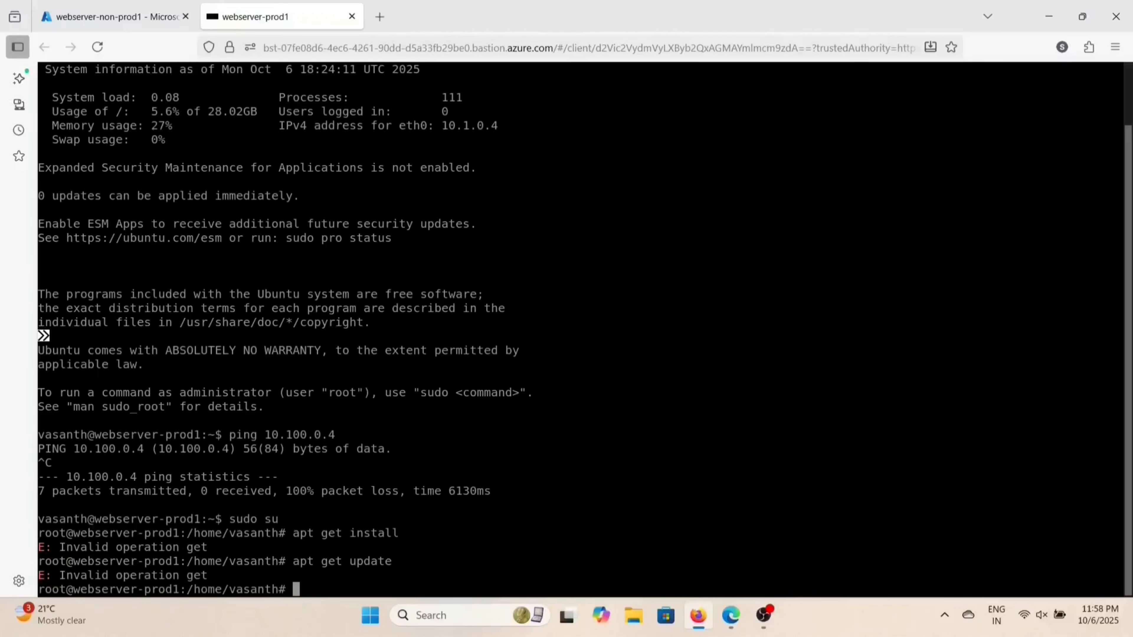
pyautogui.write('apt-')
pyautogui.press('BackSpace')
pyautogui.write('-get update')
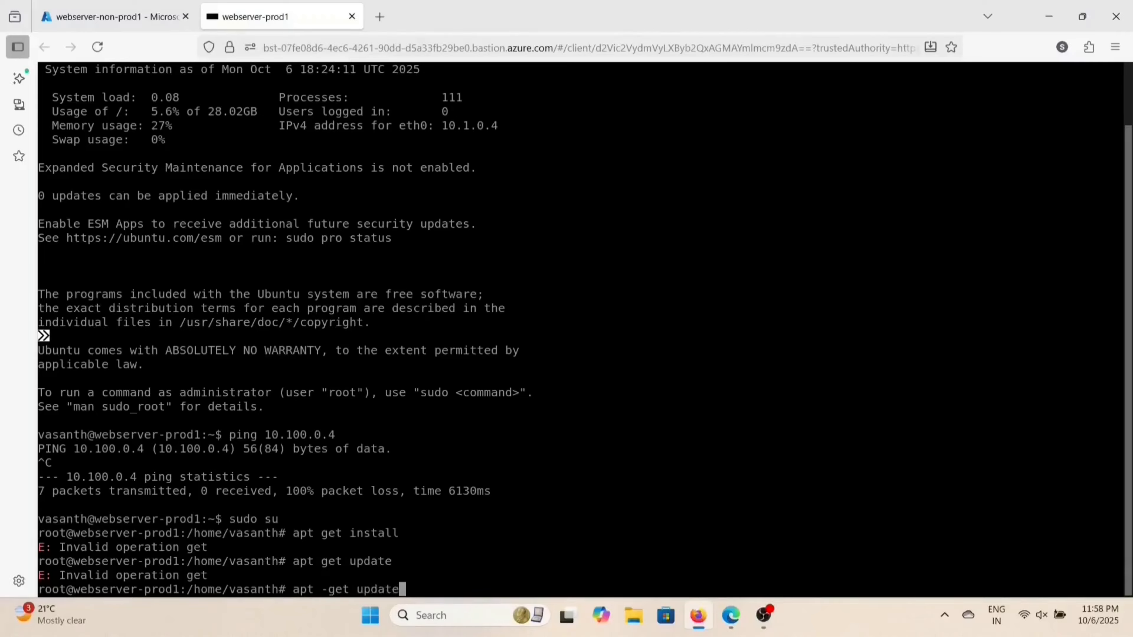
pyautogui.press('Return')
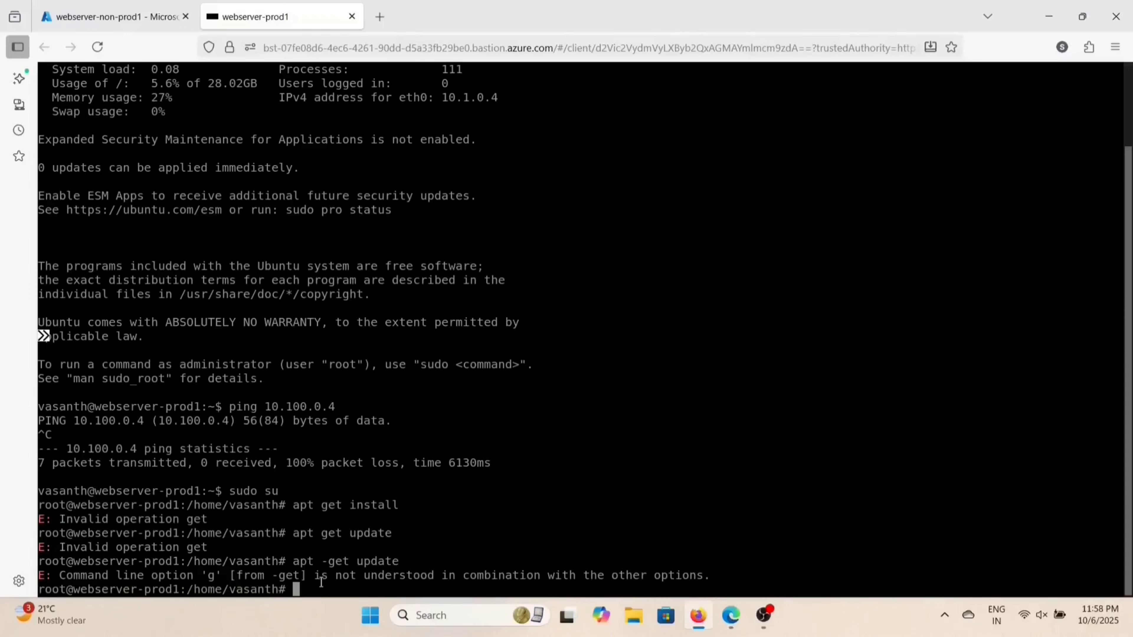
# Step: Ping 10.100.0.4 again from the webserver-prod1 root shell, and stop the command after a few seconds
pyautogui.write('ping 10.100')
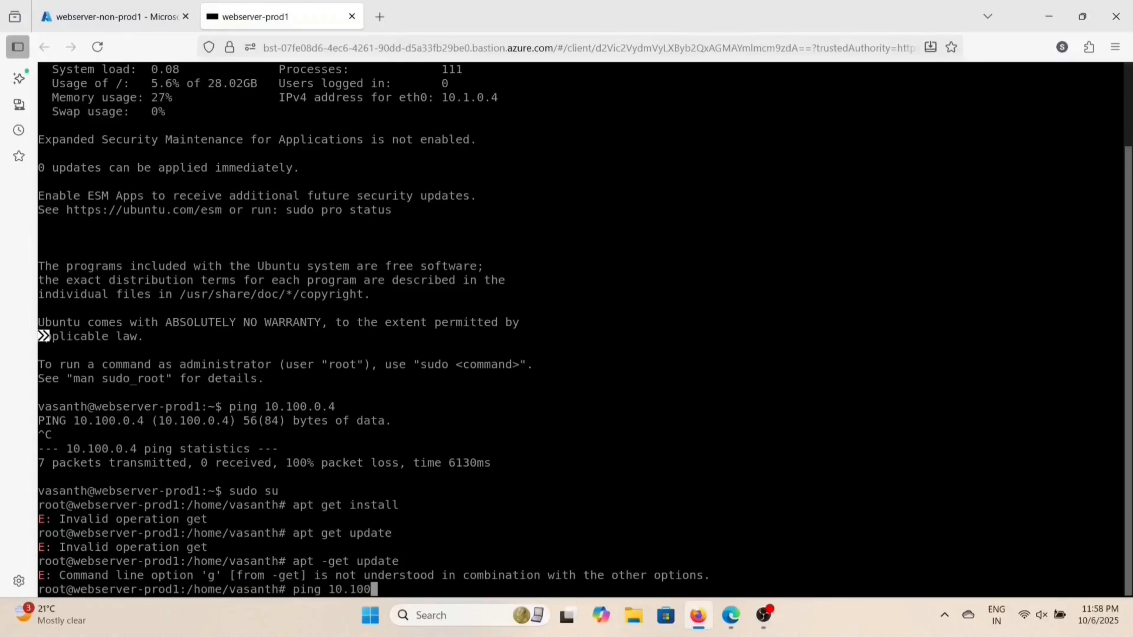
pyautogui.write('.0.4')
pyautogui.press('Return')
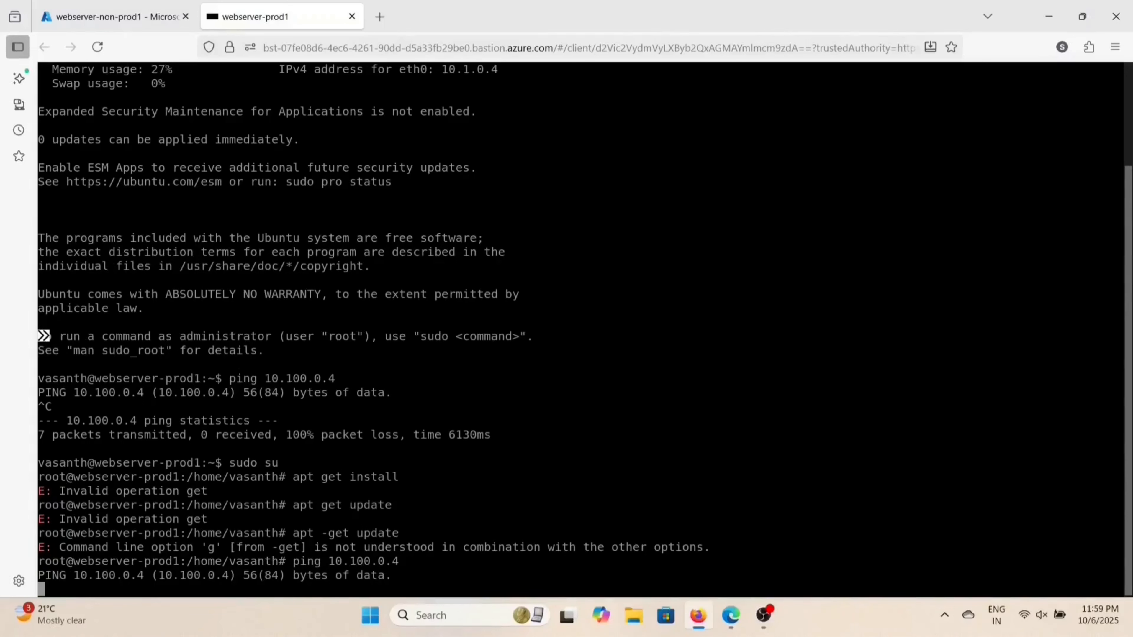
pyautogui.hotkey('ctrl', 'c')
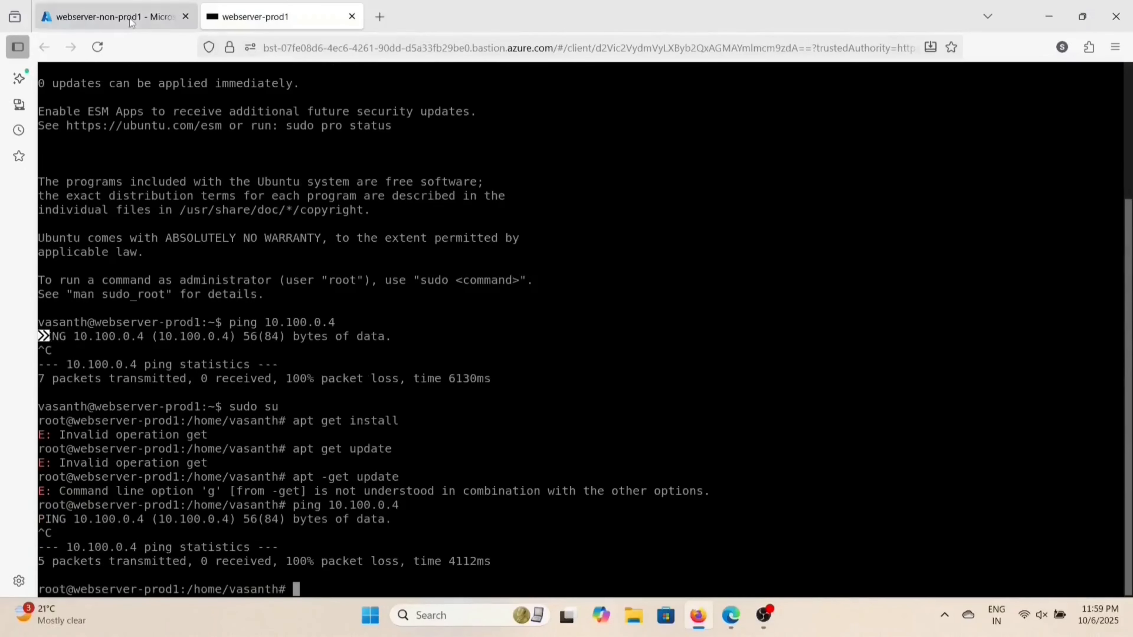
# Step: Return to the Azure portal, open the newly deployed core-vpngw virtual network gateway, and examine its overview
pyautogui.click(111, 17)
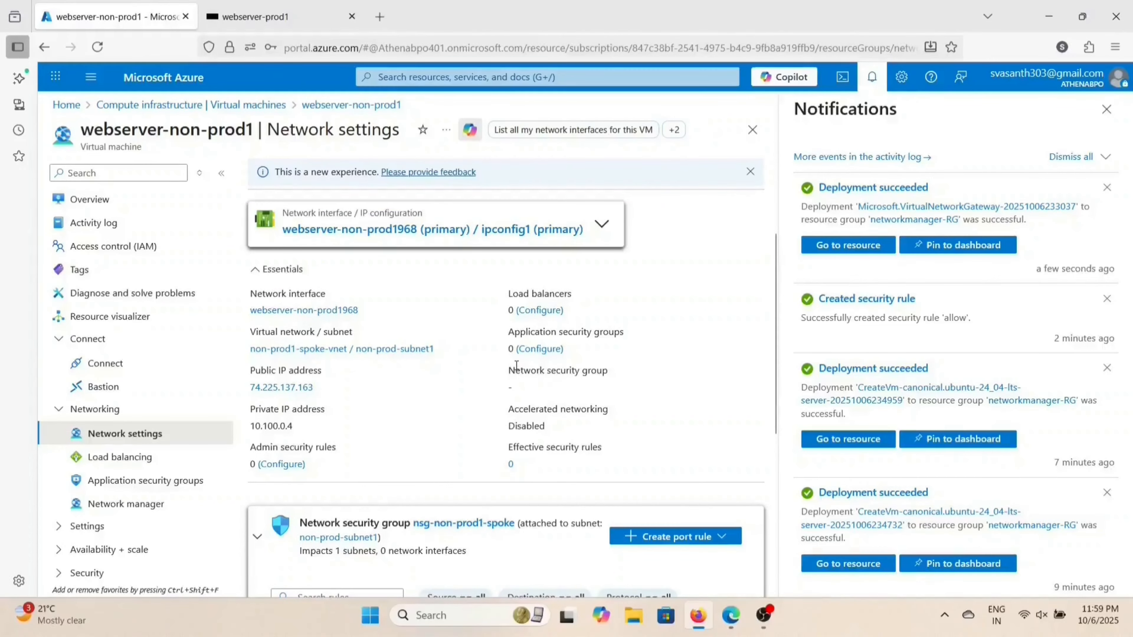
pyautogui.click(244, 106)
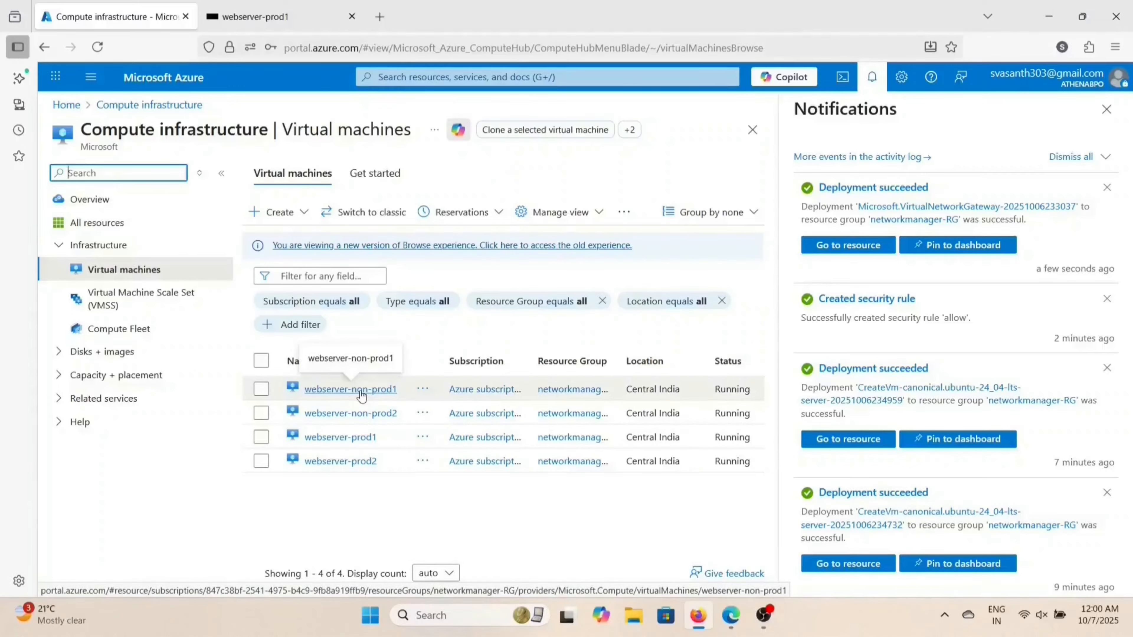
pyautogui.click(841, 250)
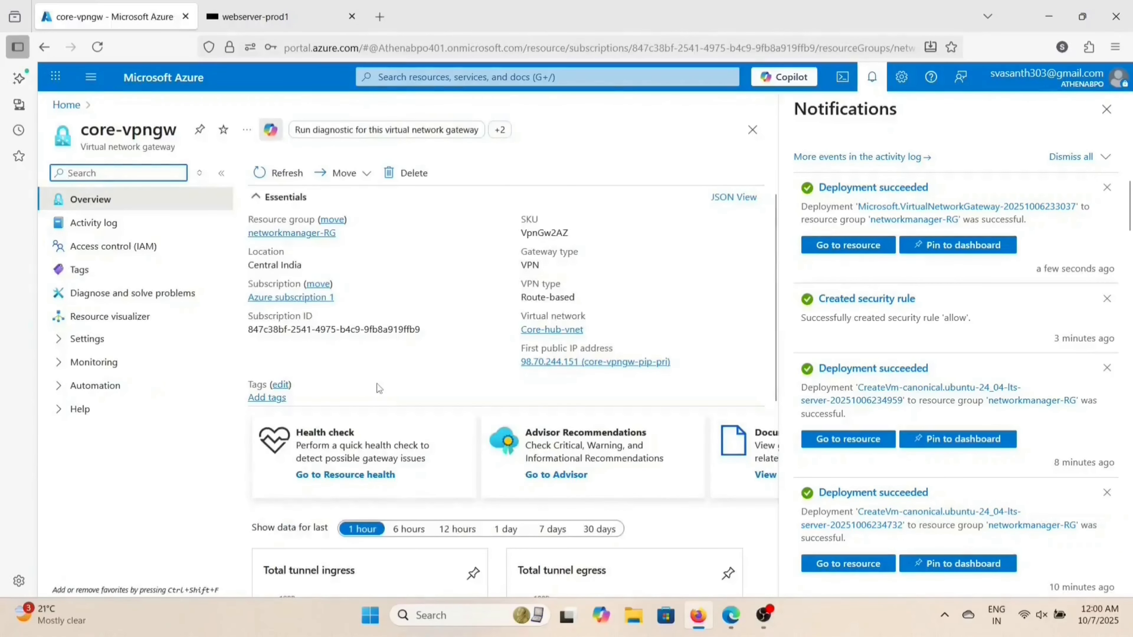
pyautogui.scroll(-5, 377, 386)
pyautogui.scroll(4, 377, 387)
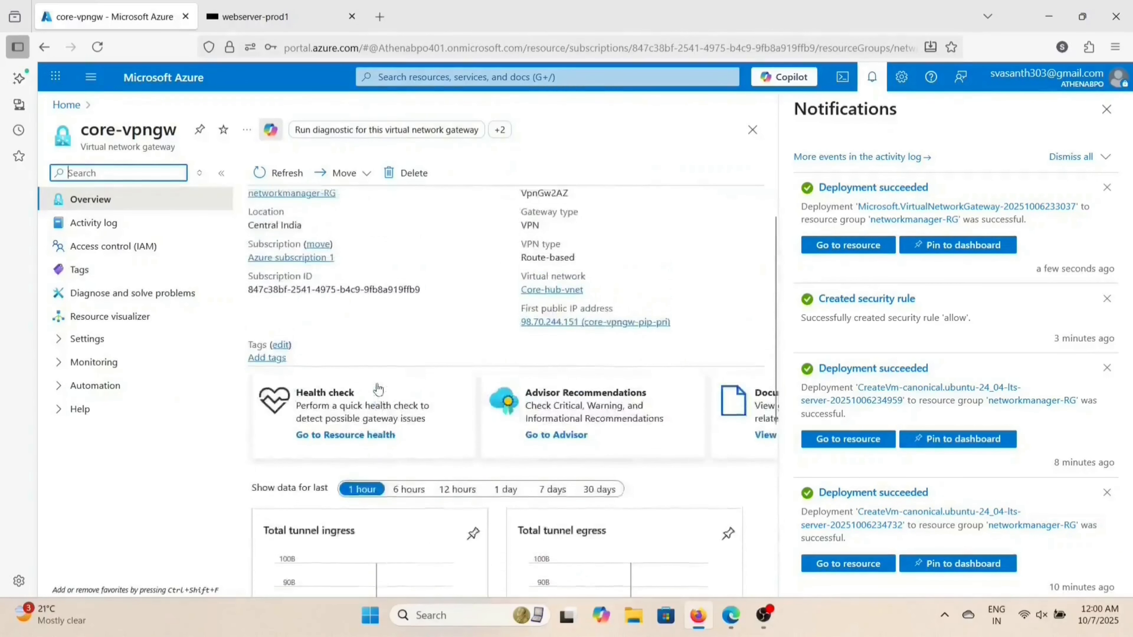
pyautogui.scroll(1, 378, 389)
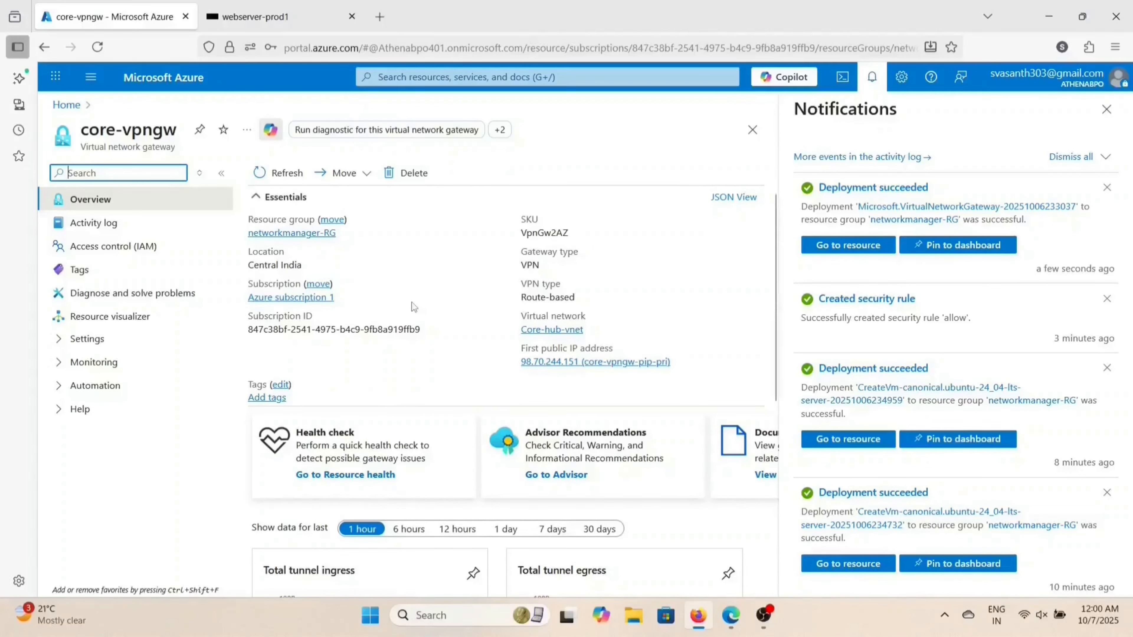
# Step: Update the package lists on webserver-prod1 by running apt update -y in its terminal
pyautogui.click(280, 26)
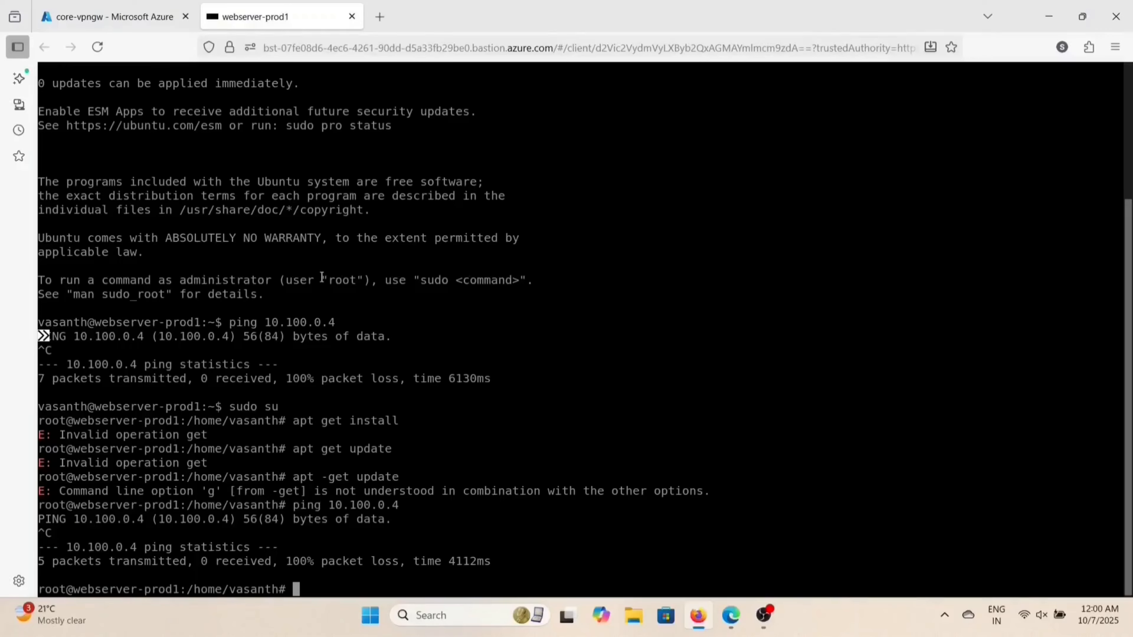
pyautogui.write('aptupda')
pyautogui.press('BackSpace')
pyautogui.press('BackSpace')
pyautogui.press('BackSpace')
pyautogui.press('BackSpace')
pyautogui.write('update')
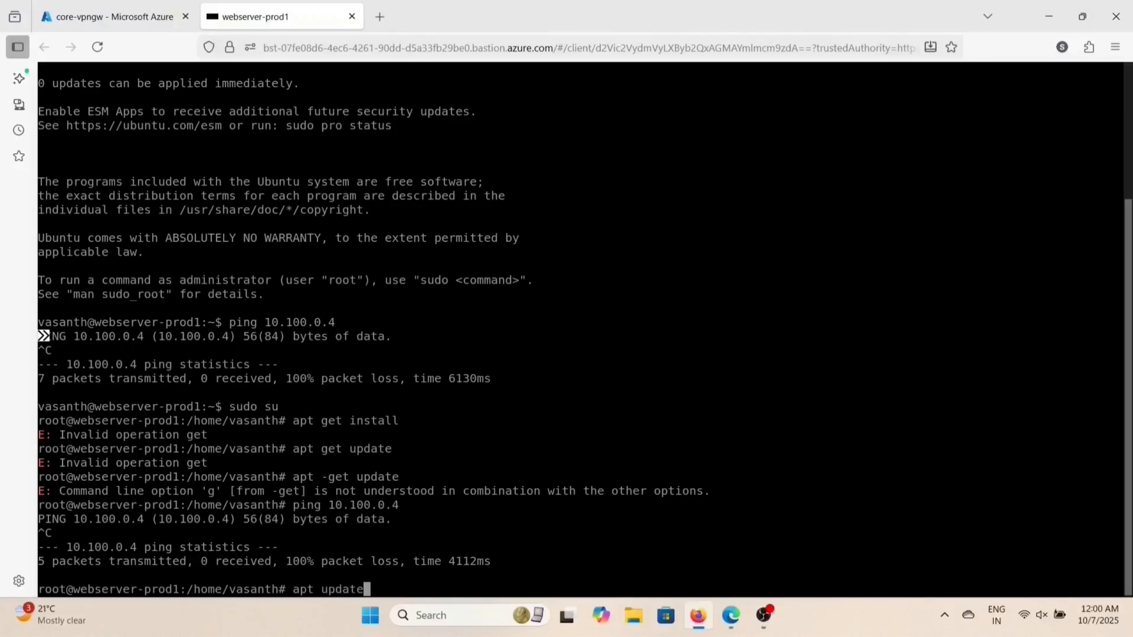
pyautogui.write(' -y')
pyautogui.press('Return')
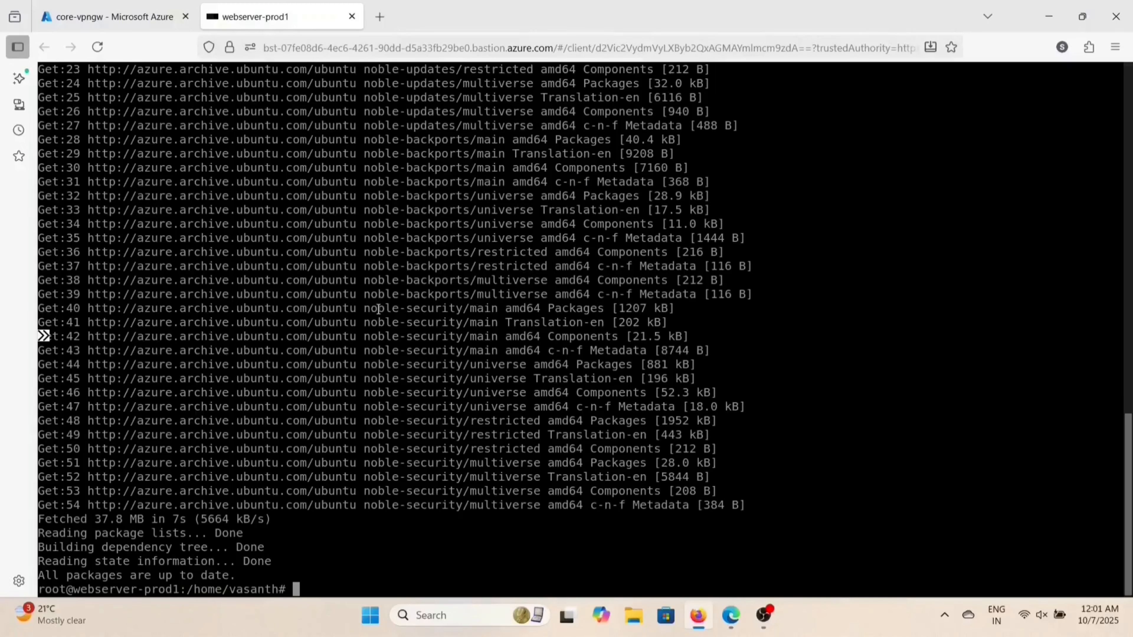
pyautogui.write('curl https://googl')
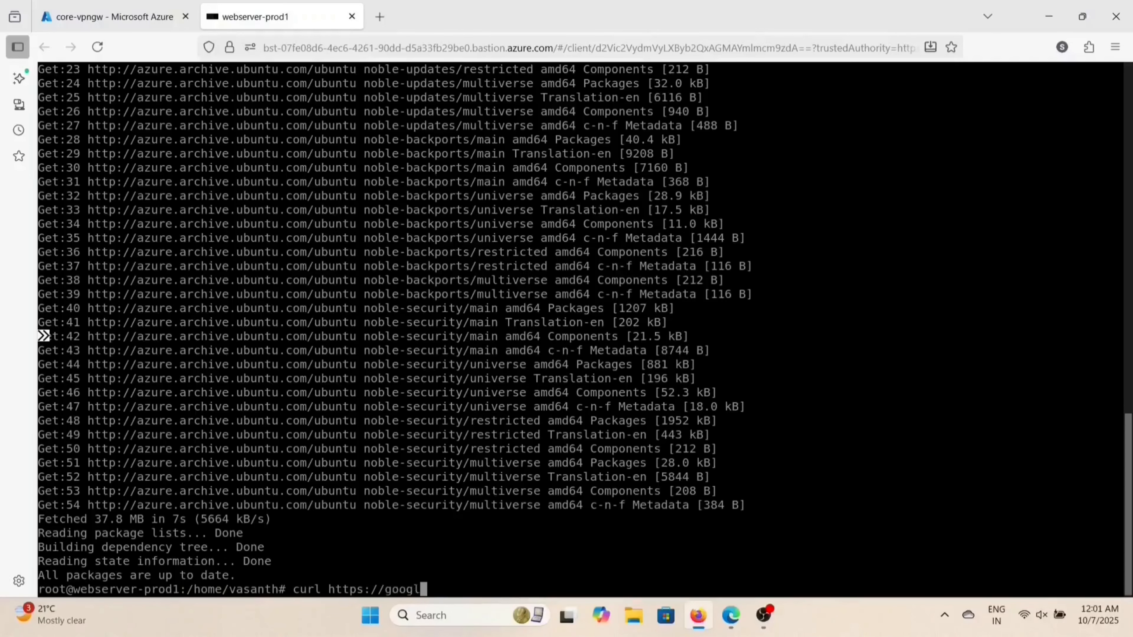
pyautogui.write('e.com')
pyautogui.press('Return')
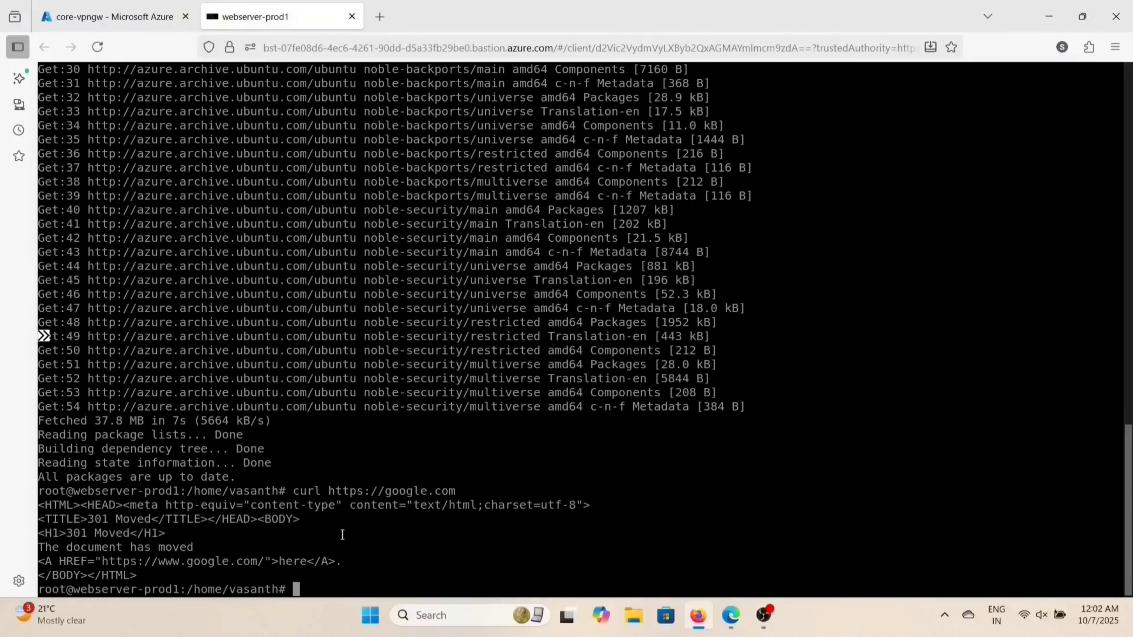
pyautogui.scroll(9, 386, 412)
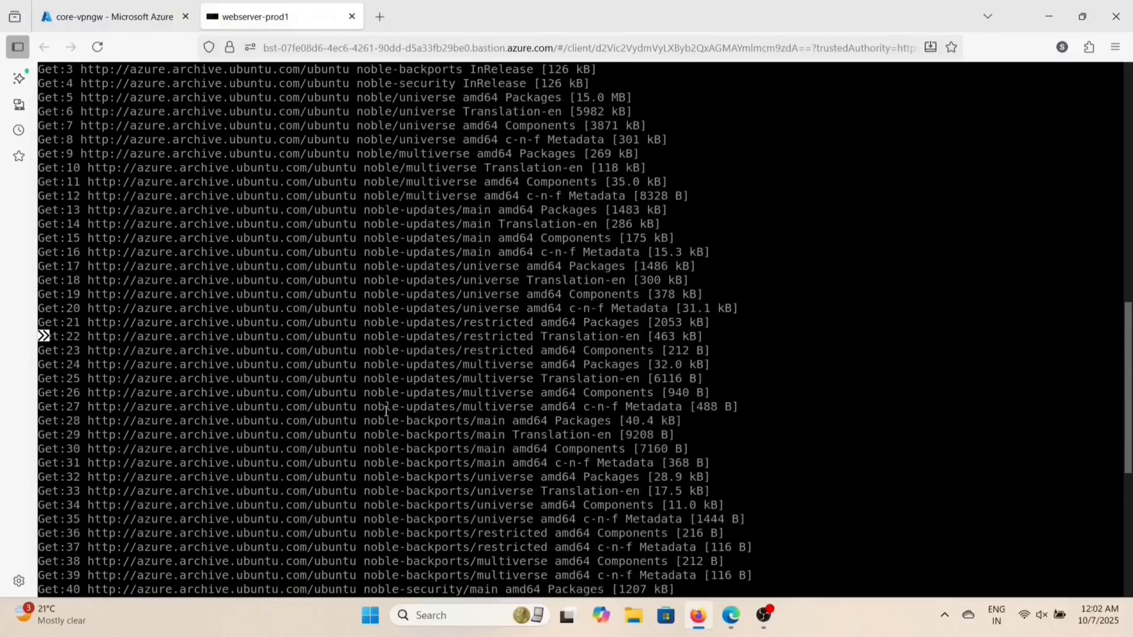
# Step: Try to enlarge the webserver-prod1 terminal text by raising the browser zoom to 500%
pyautogui.click(1115, 48)
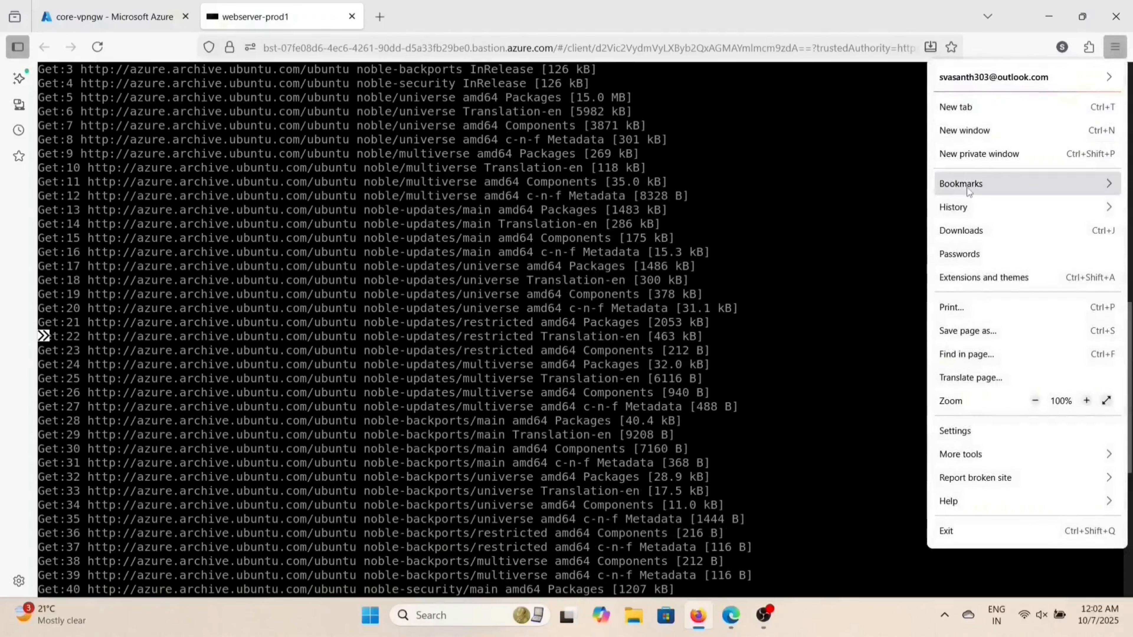
pyautogui.click(1086, 401)
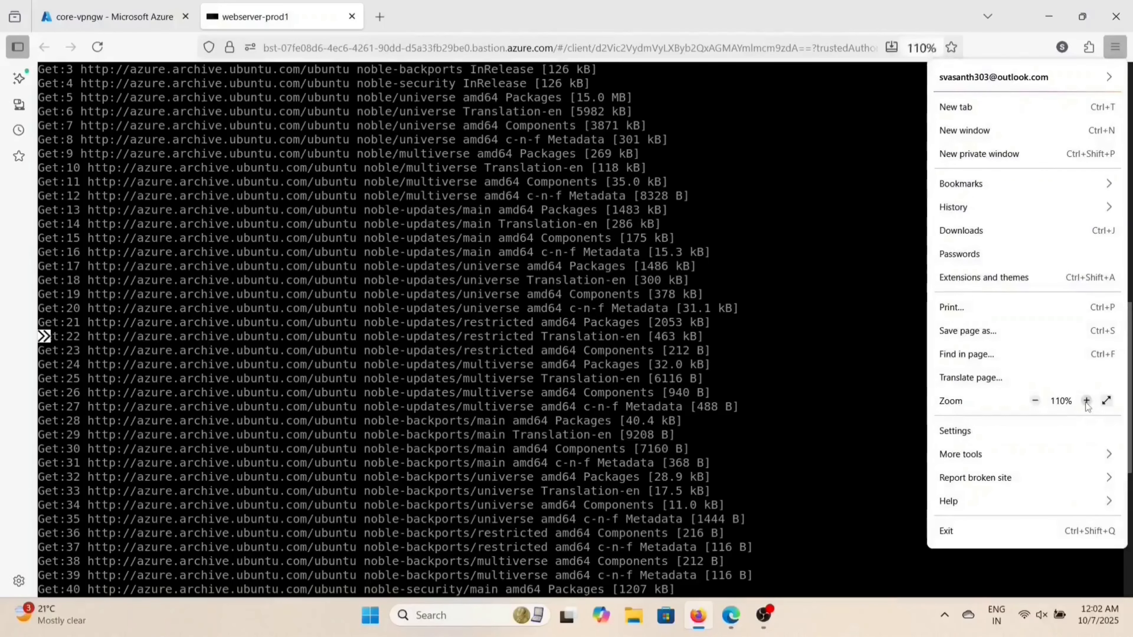
pyautogui.click(1087, 400)
pyautogui.click(1086, 401)
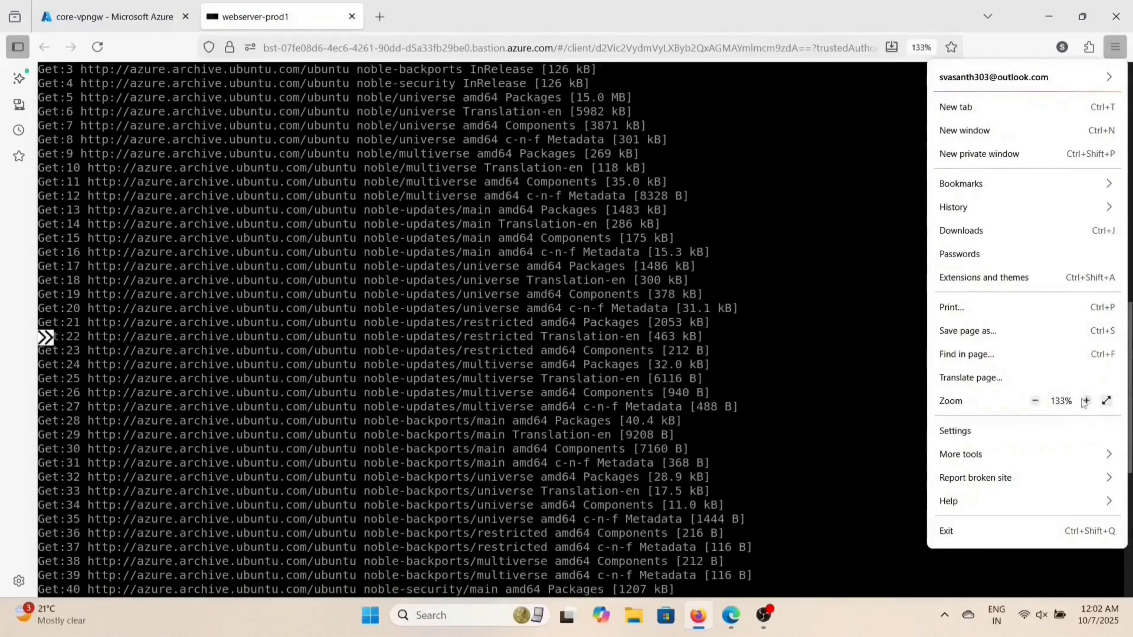
pyautogui.click(1086, 400)
pyautogui.click(1086, 401)
pyautogui.click(1086, 401)
pyautogui.click(1086, 401)
pyautogui.click(1085, 401)
pyautogui.click(1086, 401)
pyautogui.click(1086, 401)
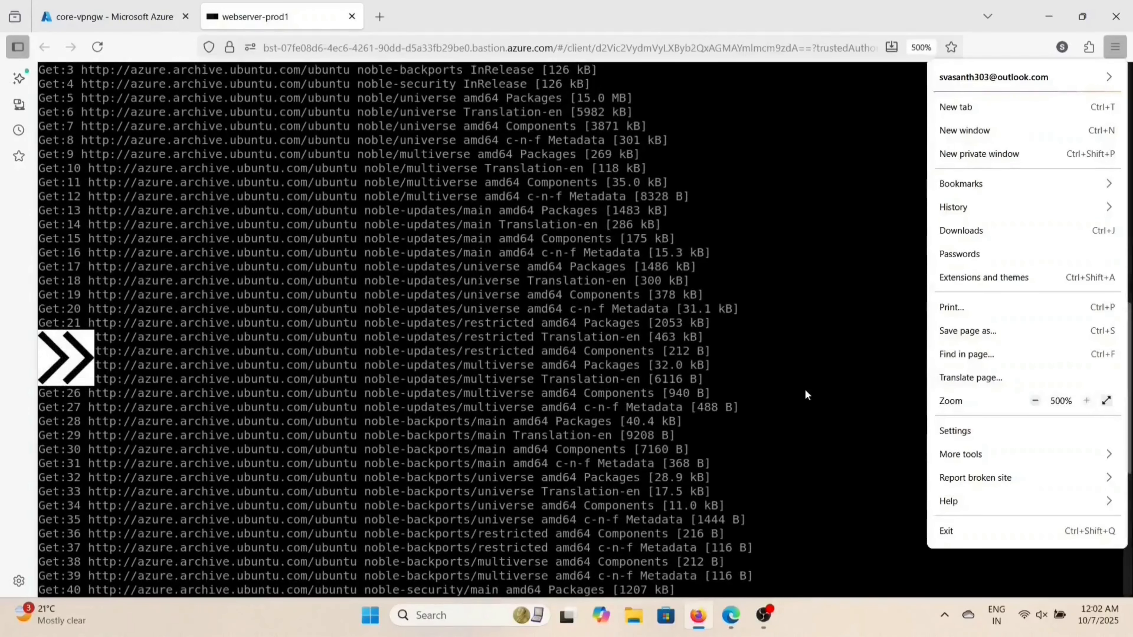
pyautogui.click(806, 391)
# Step: Set the browser zoom of the webserver-prod1 terminal page to 240%
pyautogui.click(1115, 57)
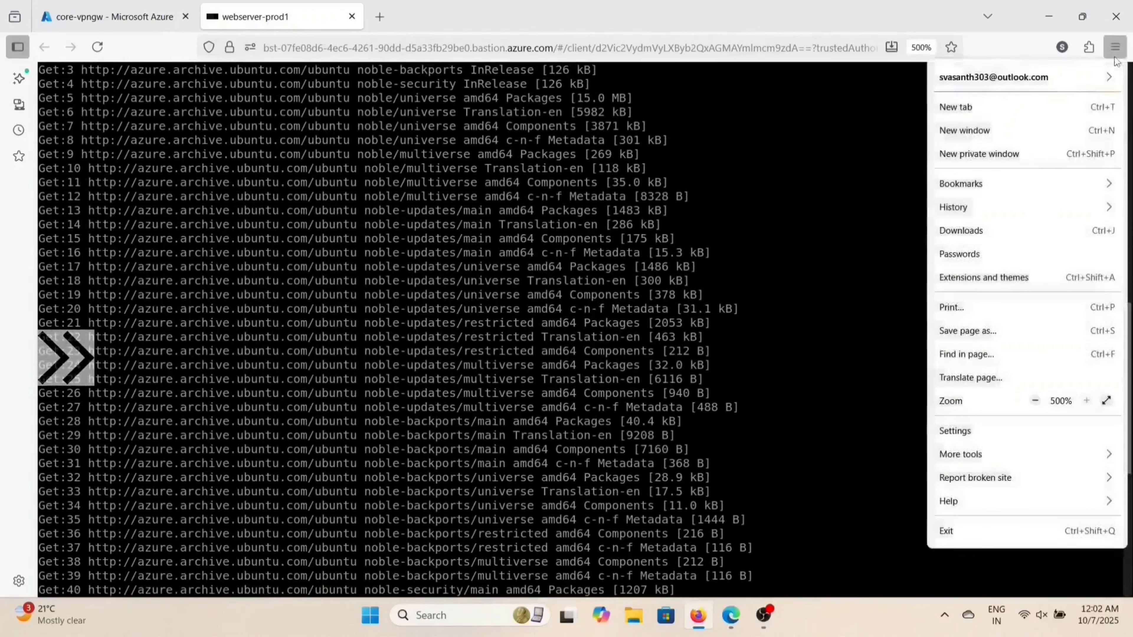
pyautogui.click(1035, 400)
pyautogui.click(1036, 401)
pyautogui.click(1036, 401)
pyautogui.click(1035, 401)
pyautogui.click(1035, 401)
pyautogui.click(1035, 400)
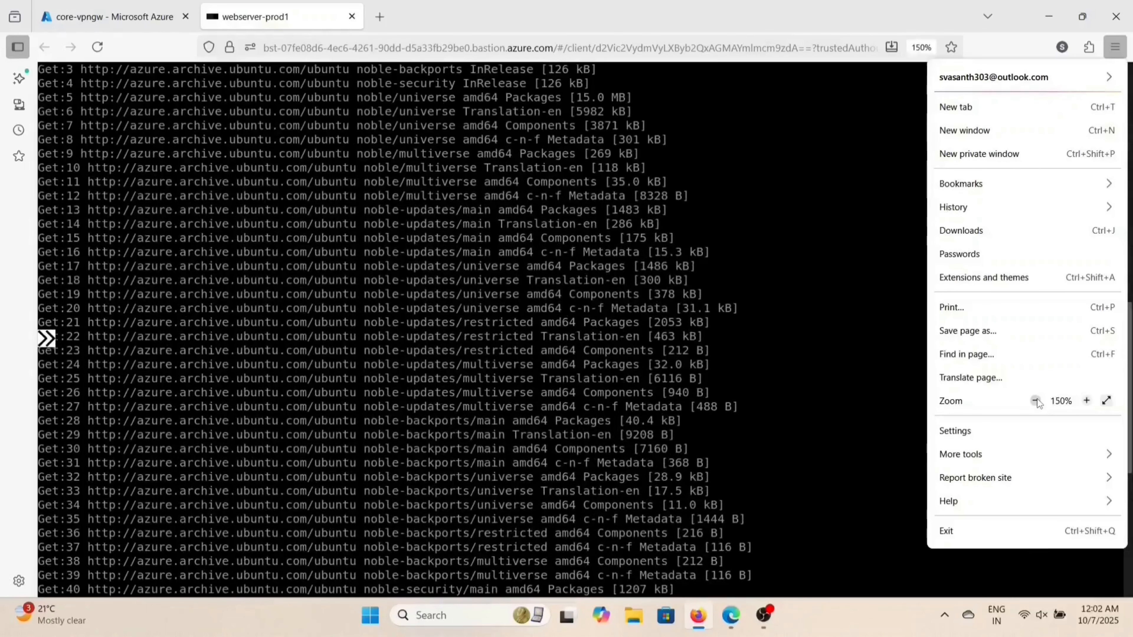
pyautogui.click(1086, 401)
pyautogui.click(1086, 400)
pyautogui.click(1086, 401)
pyautogui.click(830, 347)
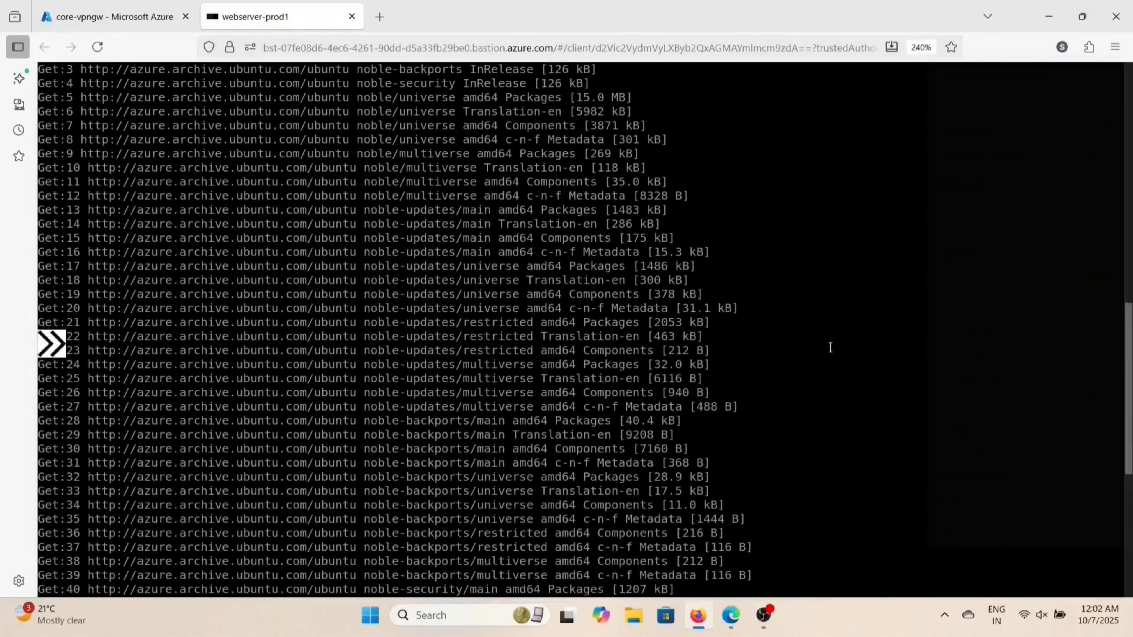
# Step: Open the Bastion connection page of the webserver-non-prod1 virtual machine from the Azure portal
pyautogui.click(124, 7)
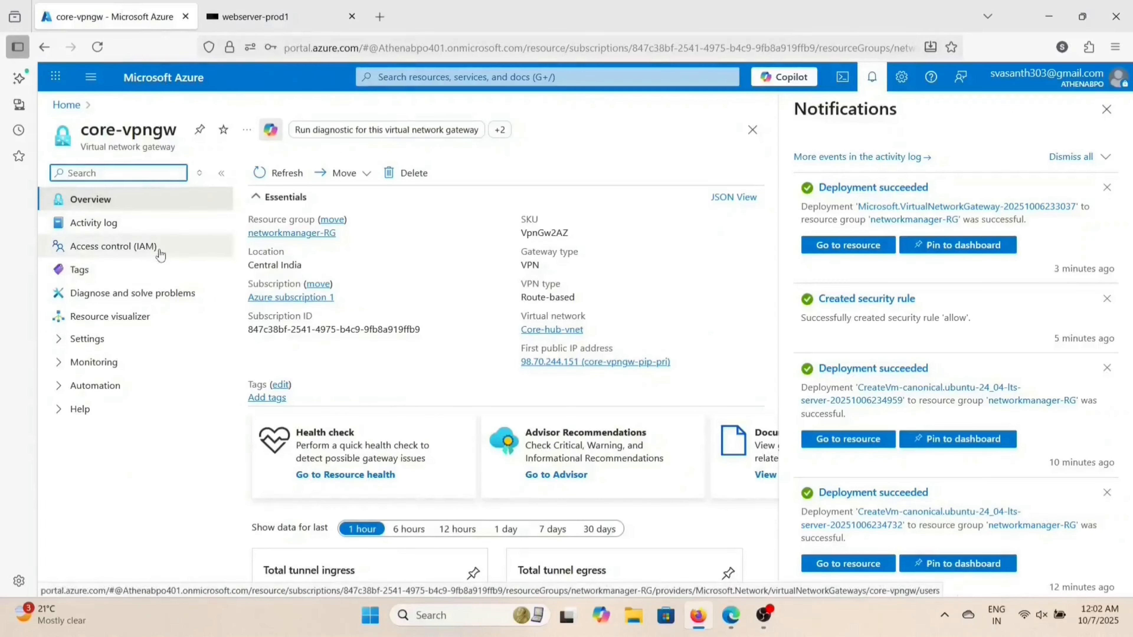
pyautogui.click(385, 82)
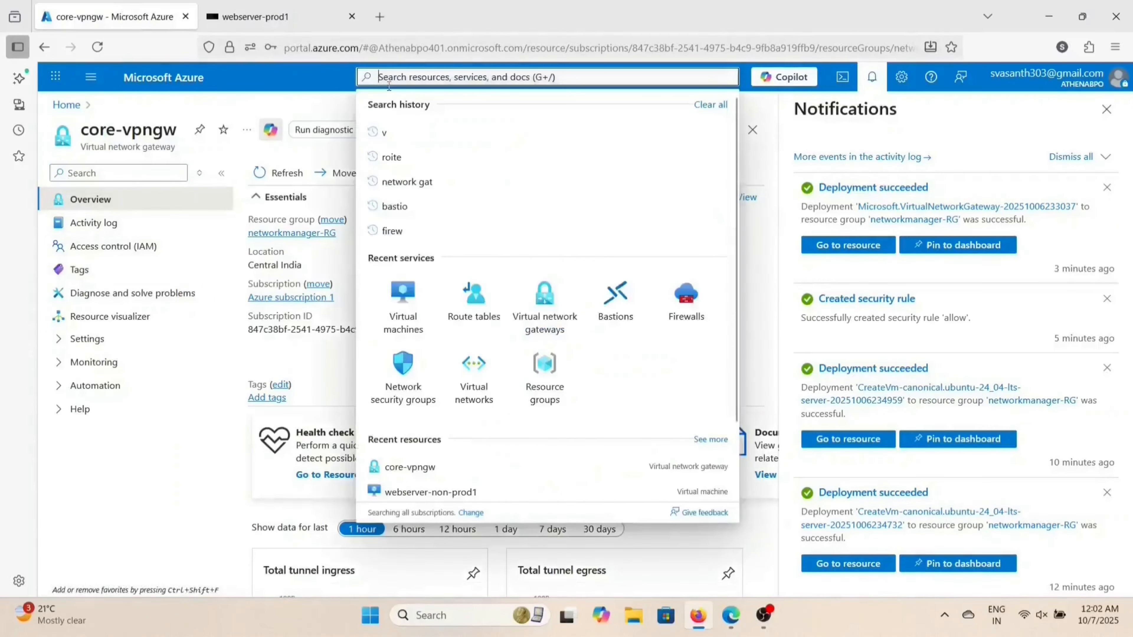
pyautogui.click(396, 303)
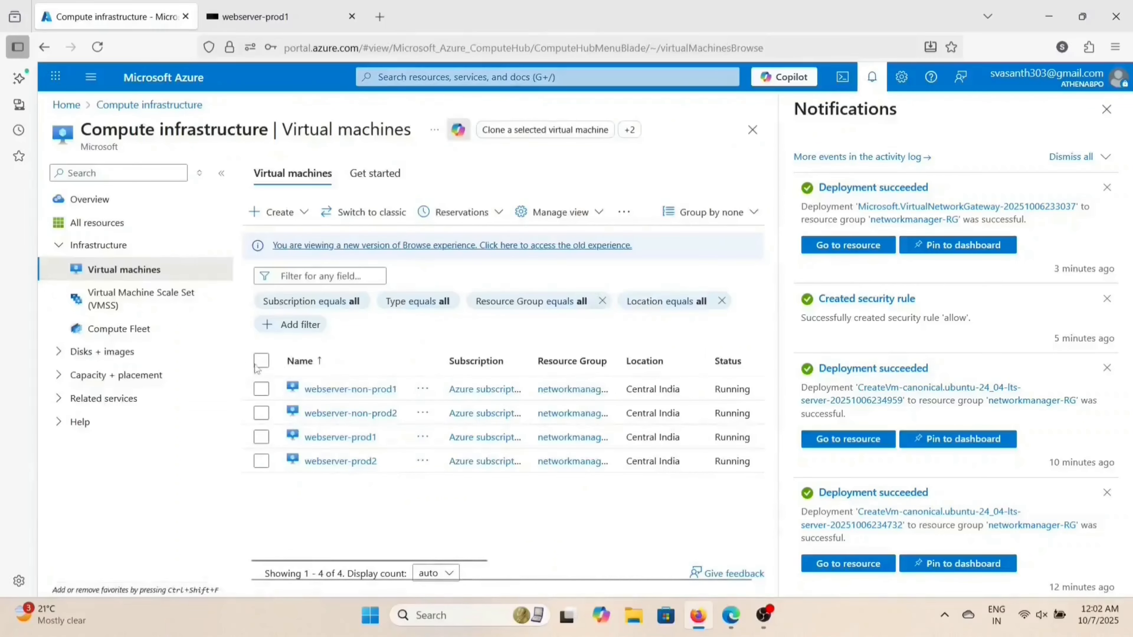
pyautogui.click(362, 390)
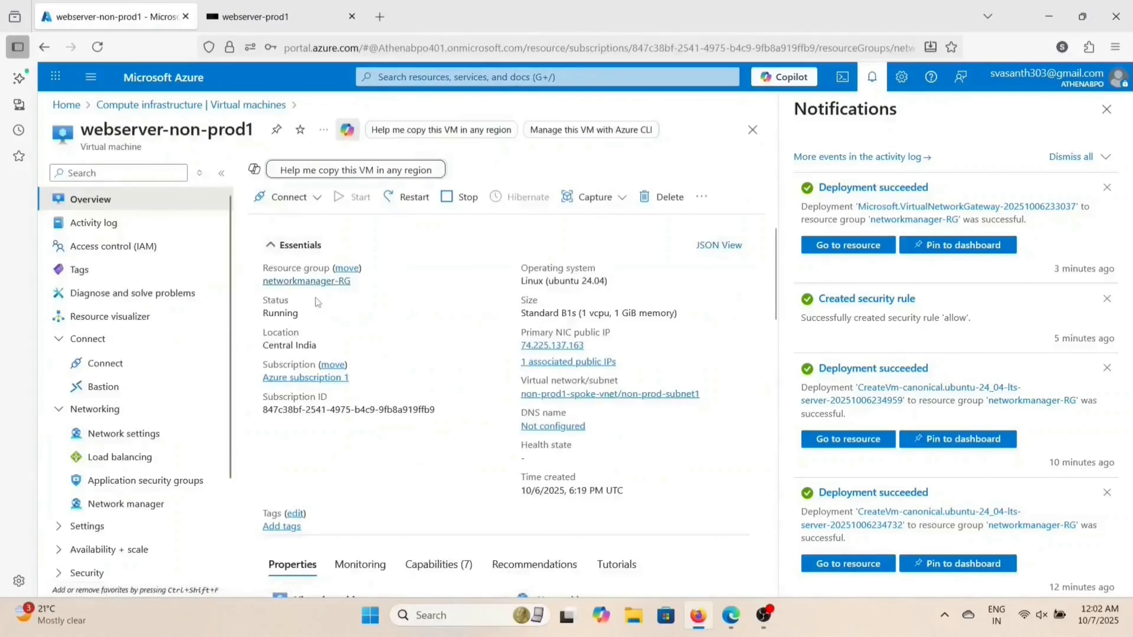
pyautogui.click(201, 387)
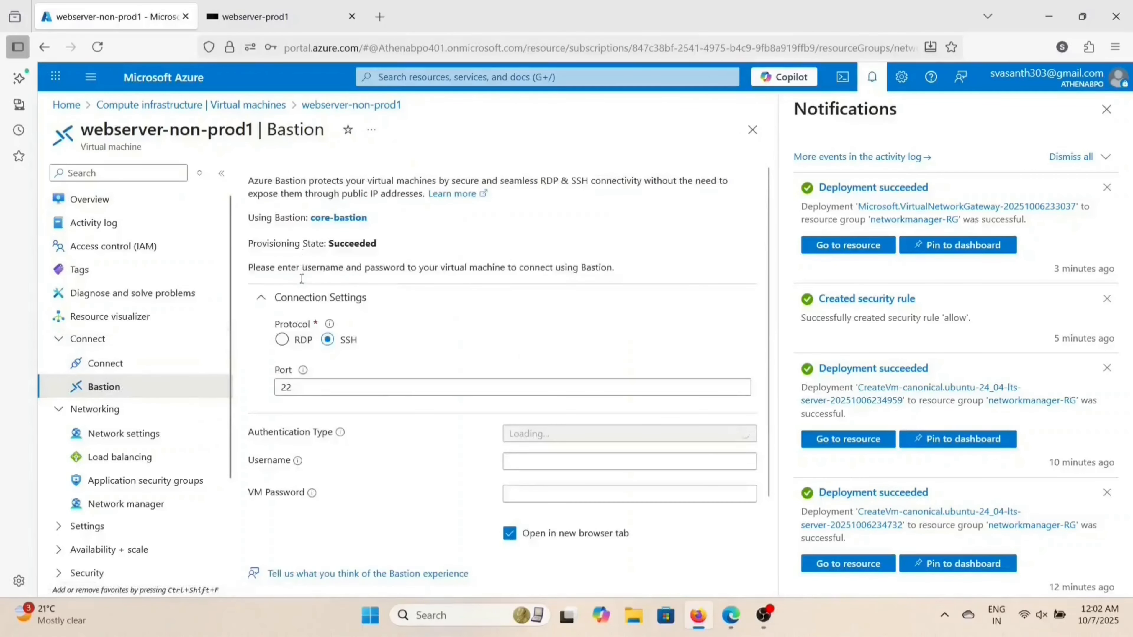
# Step: Connect to webserver-non-prod1 over SSH through core-bastion with the VM username and password, allowing the blocked session window to open
pyautogui.click(567, 461)
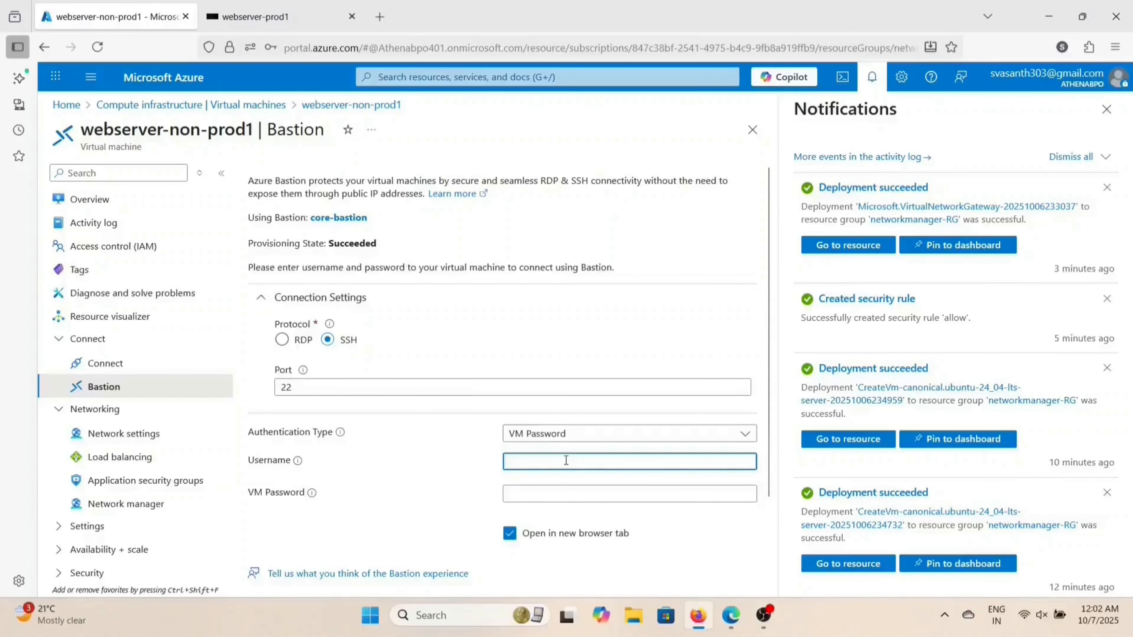
pyautogui.write('vasanth')
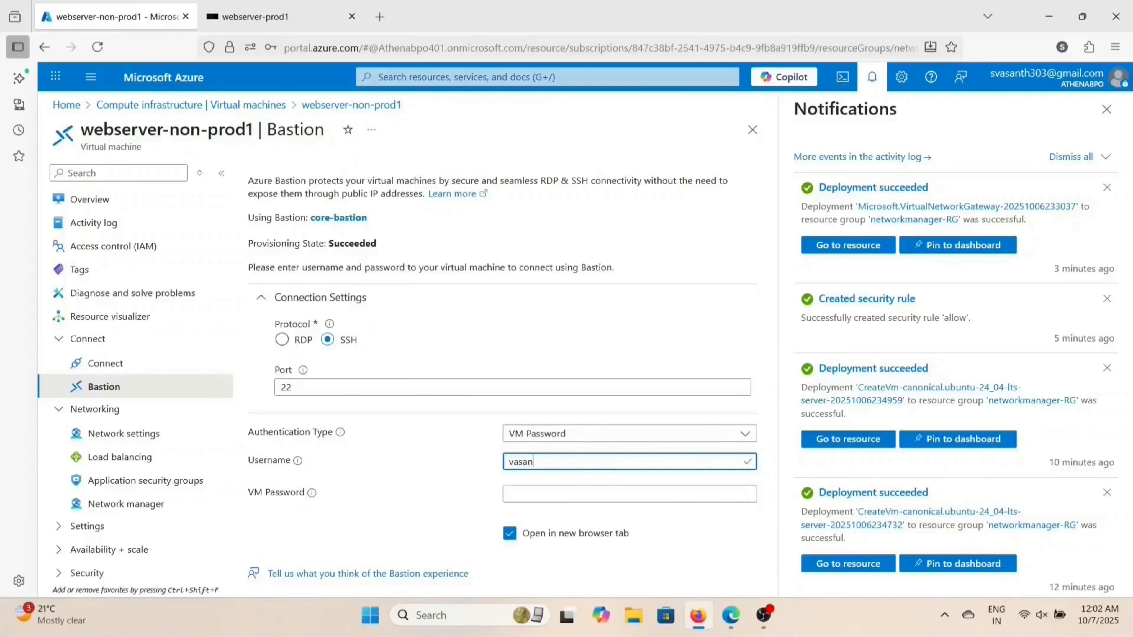
pyautogui.click(568, 494)
pyautogui.write('*****')
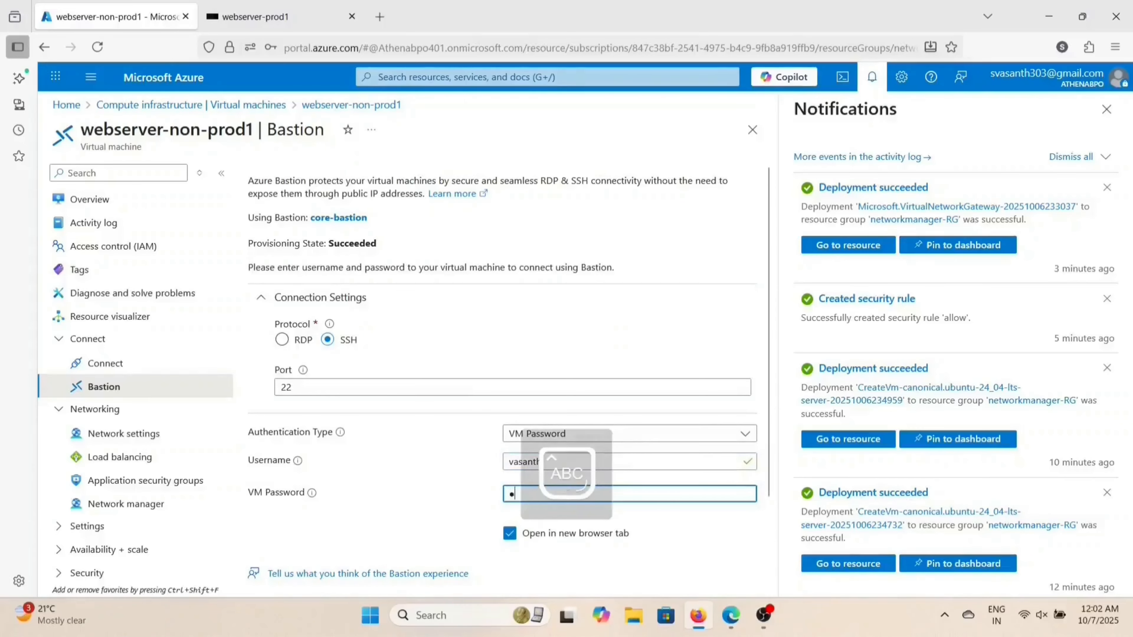
pyautogui.write('******')
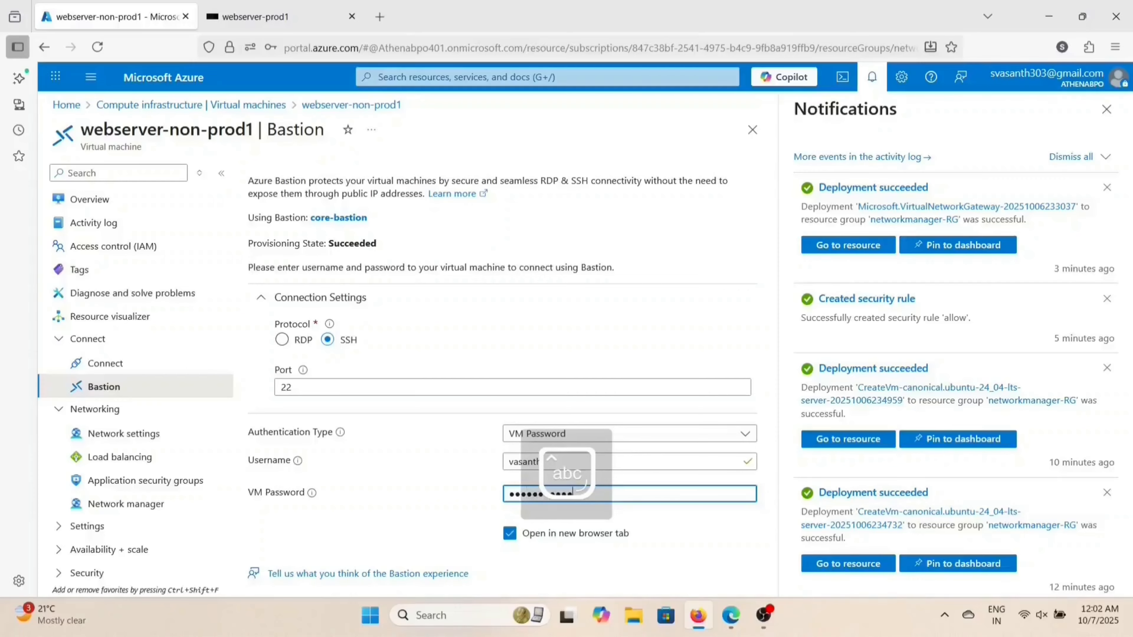
pyautogui.write('*')
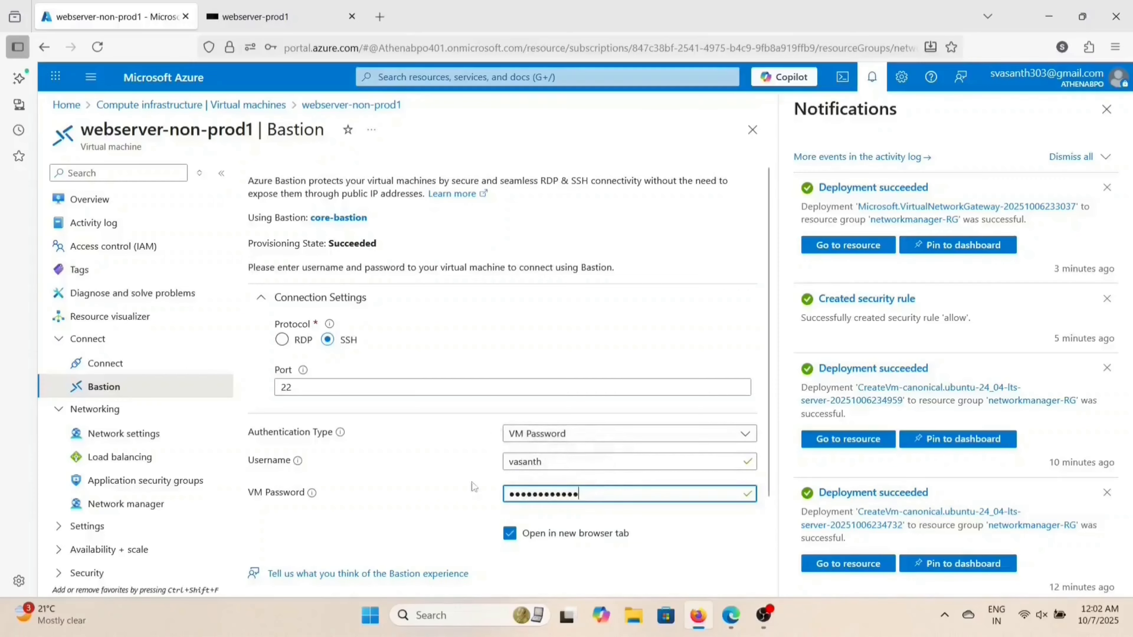
pyautogui.scroll(-1, 468, 496)
pyautogui.click(293, 514)
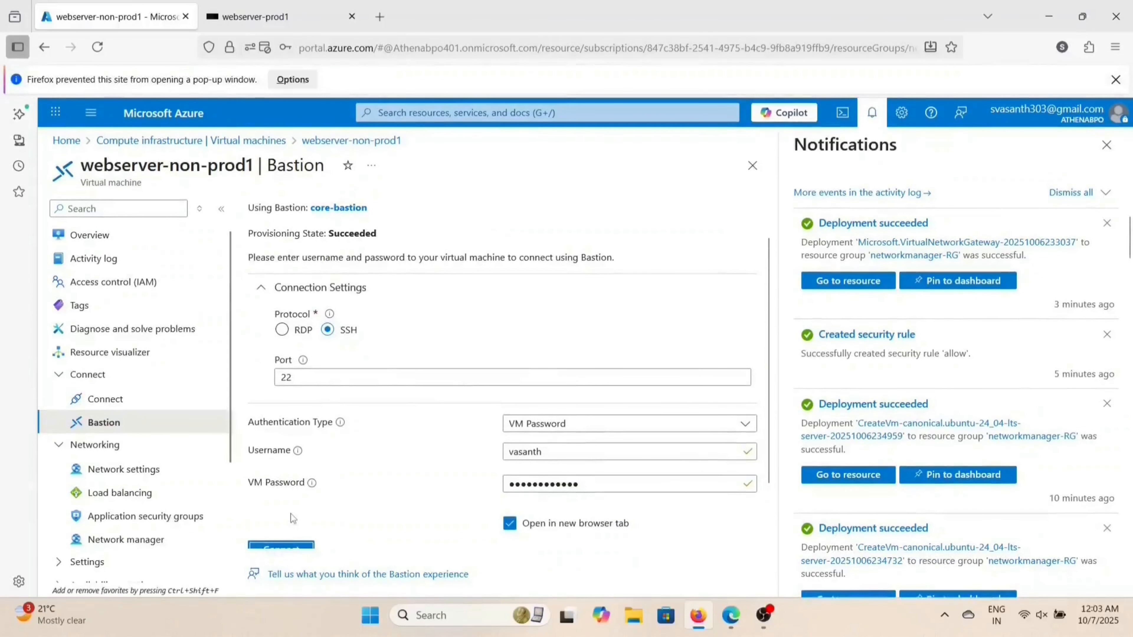
pyautogui.click(253, 44)
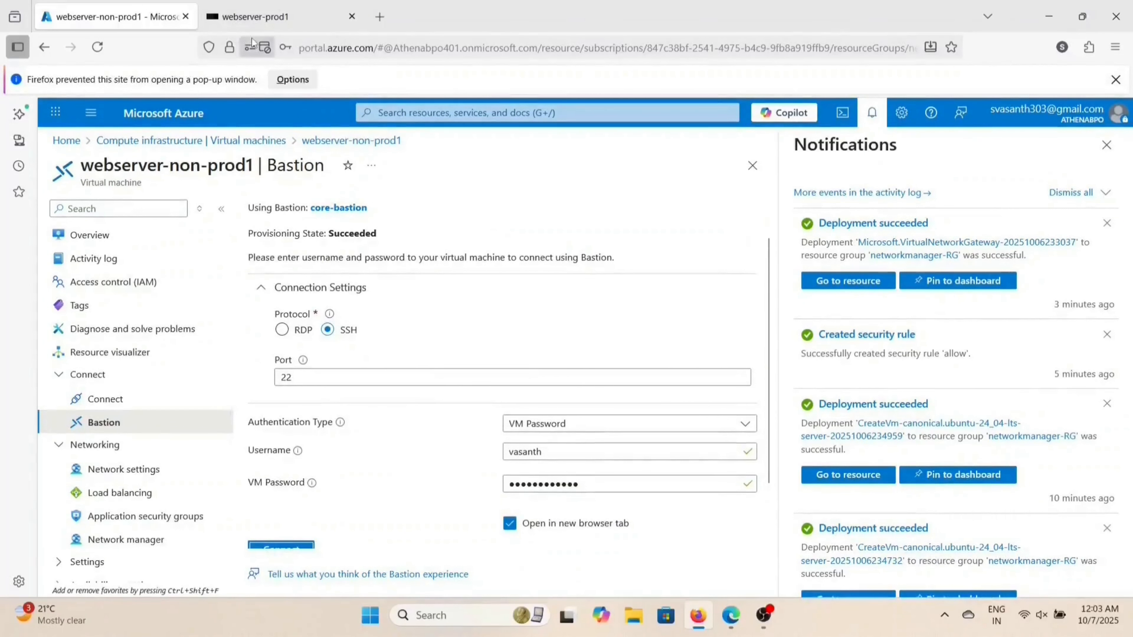
pyautogui.click(303, 124)
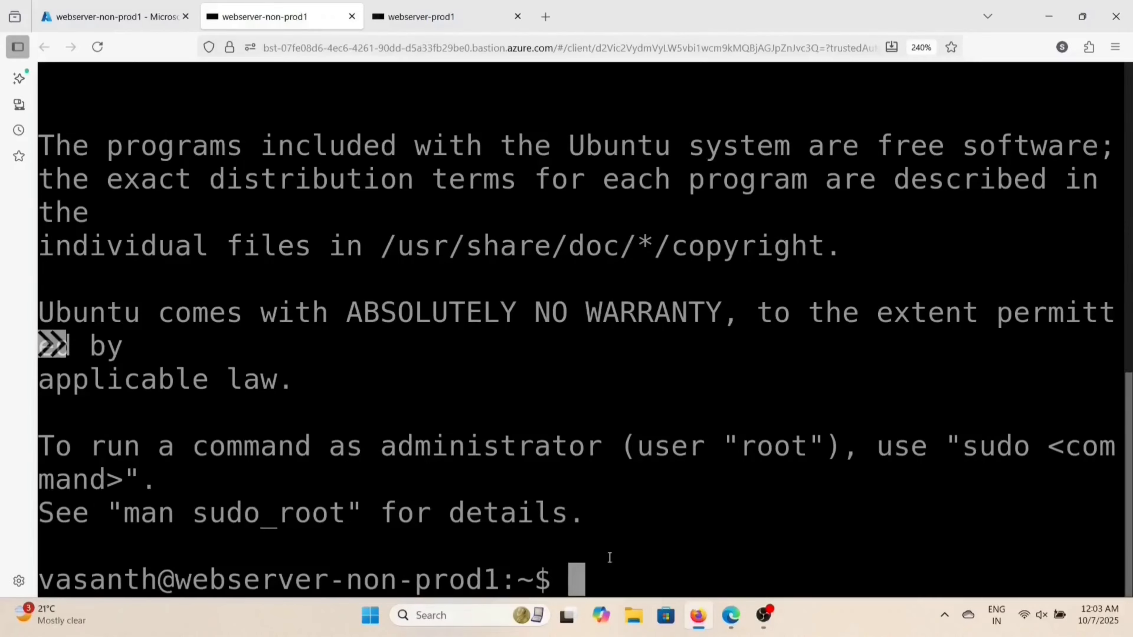
# Step: Switch to root on webserver-non-prod1 with sudo su and update its package lists with apt update -y
pyautogui.write('sud')
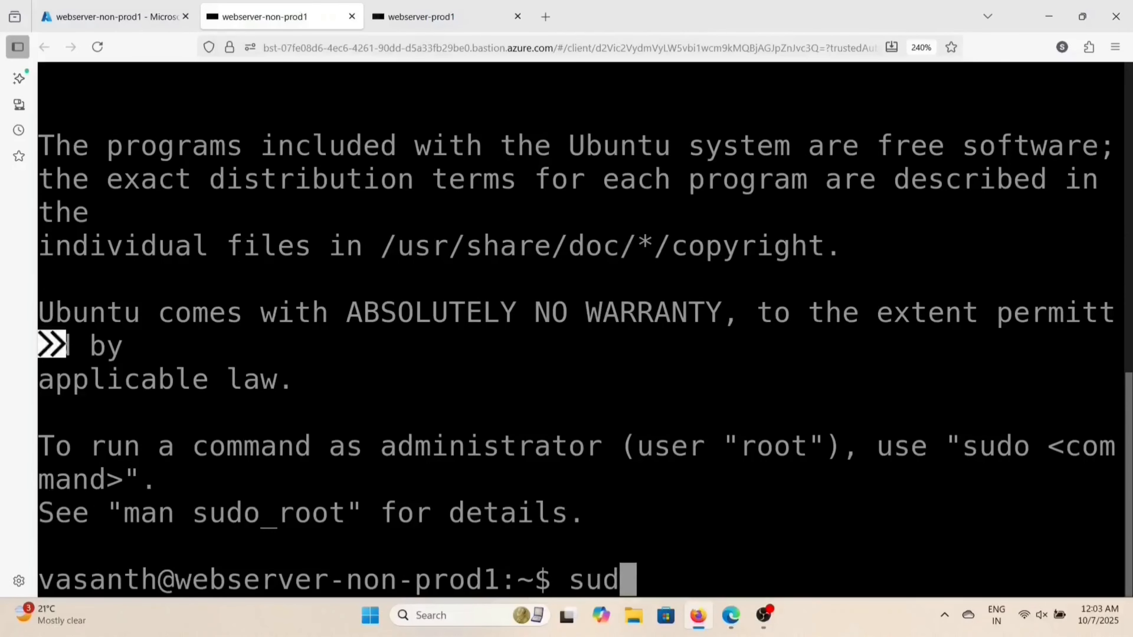
pyautogui.write('o su')
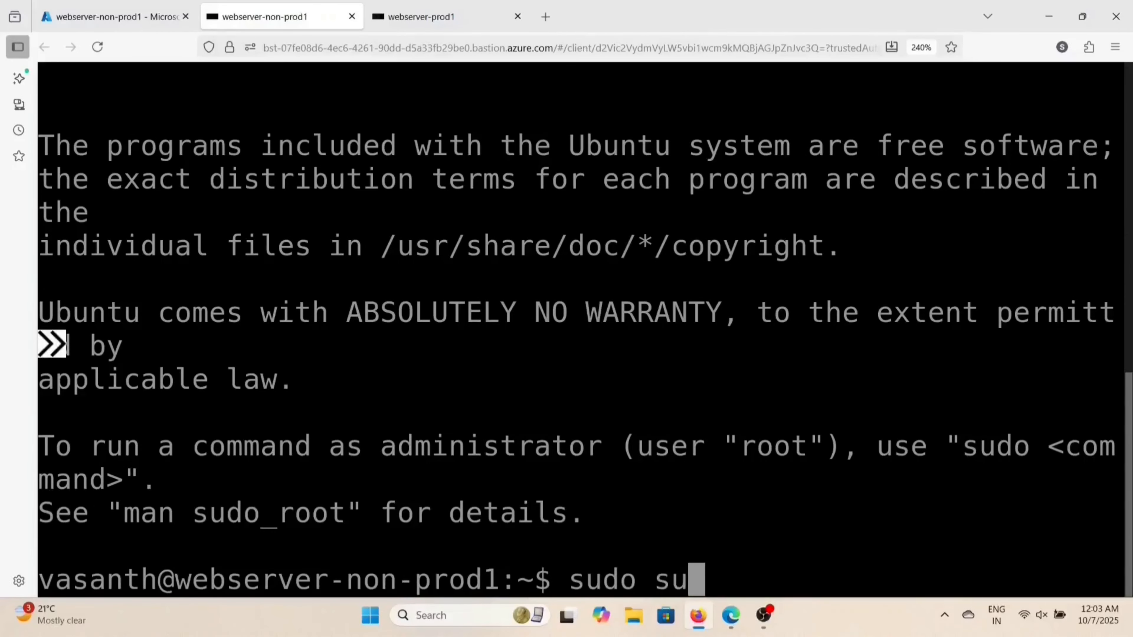
pyautogui.press('Return')
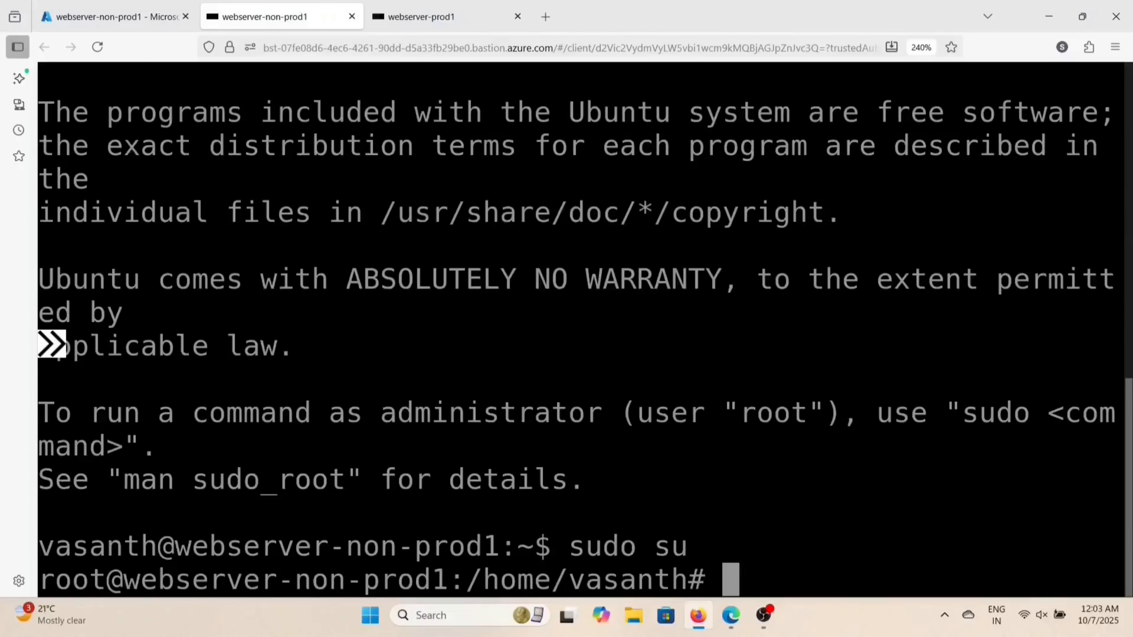
pyautogui.write('apt ')
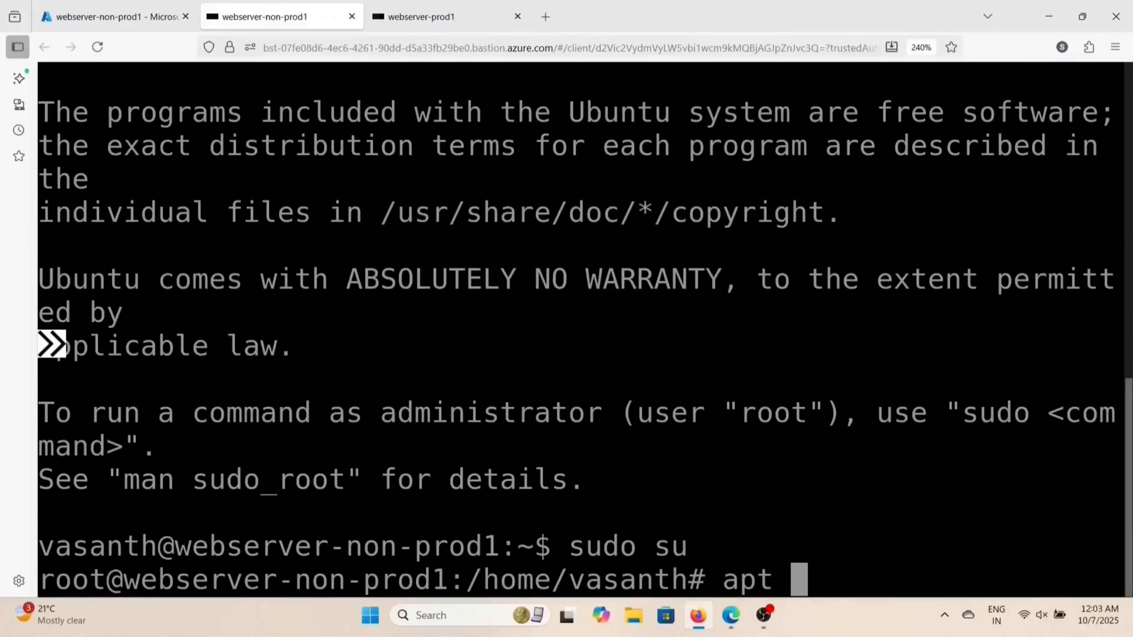
pyautogui.write('update')
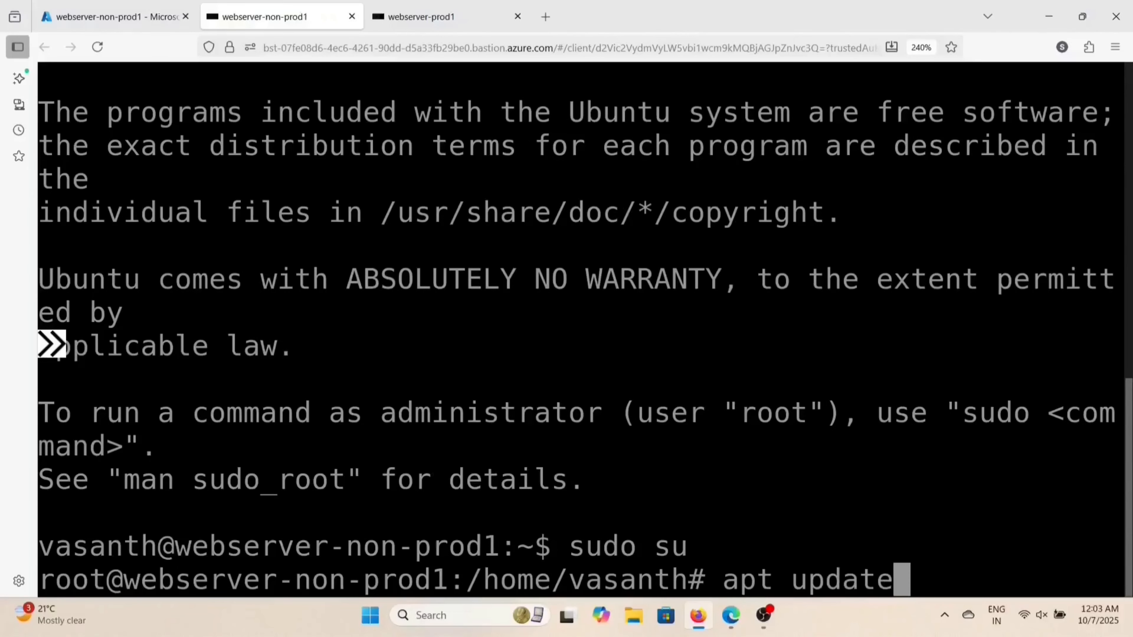
pyautogui.write(' -y')
pyautogui.press('Return')
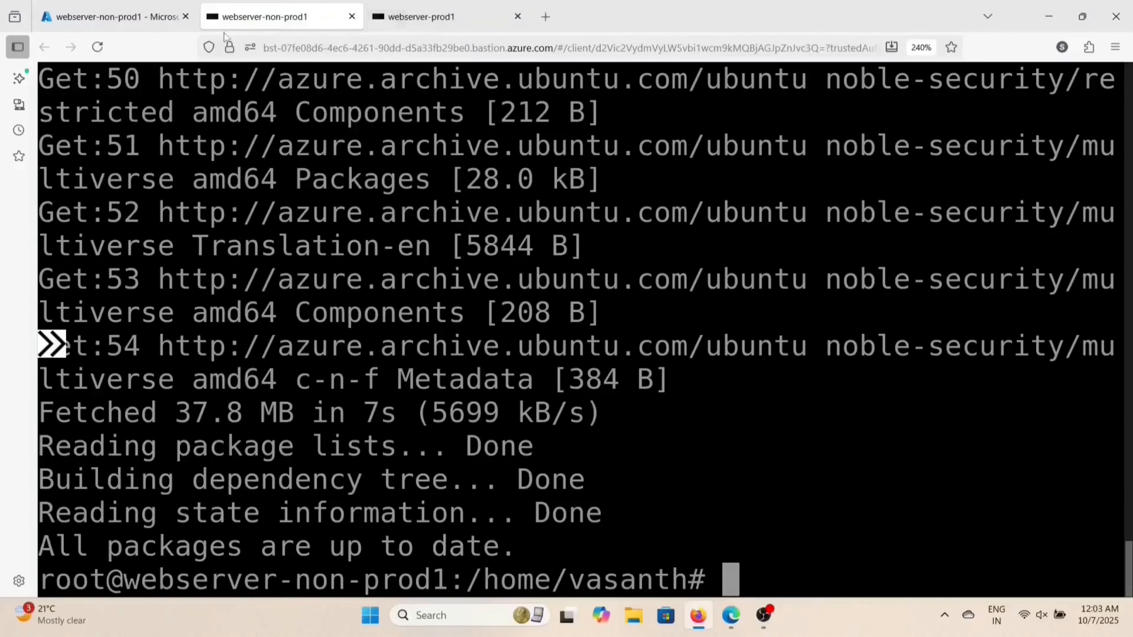
pyautogui.click(97, 15)
pyautogui.click(425, 117)
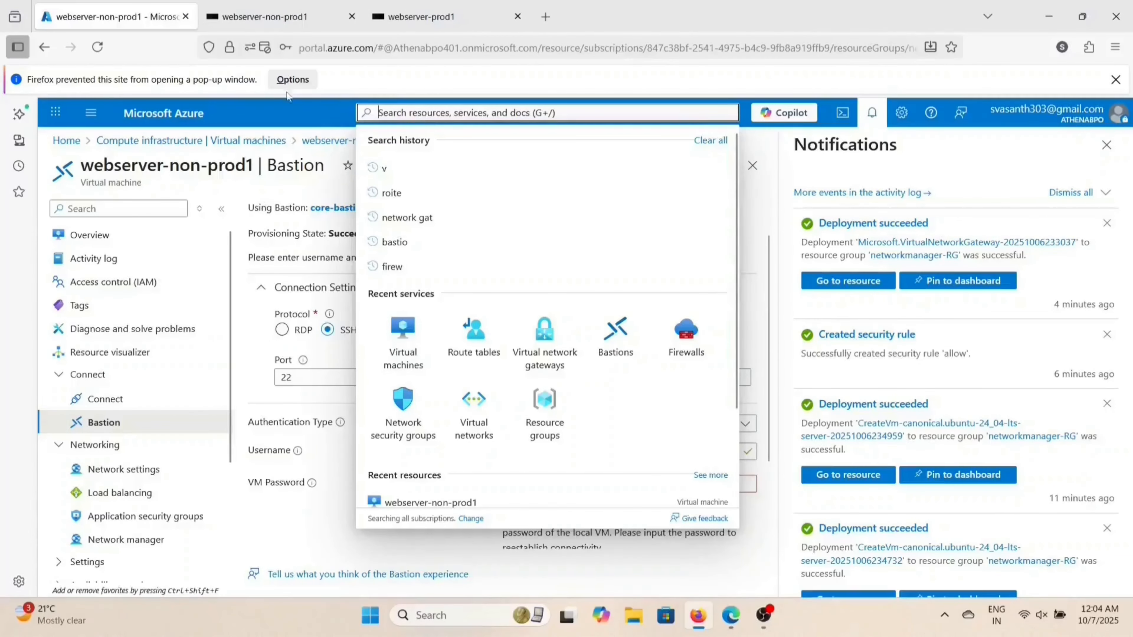
pyautogui.click(276, 16)
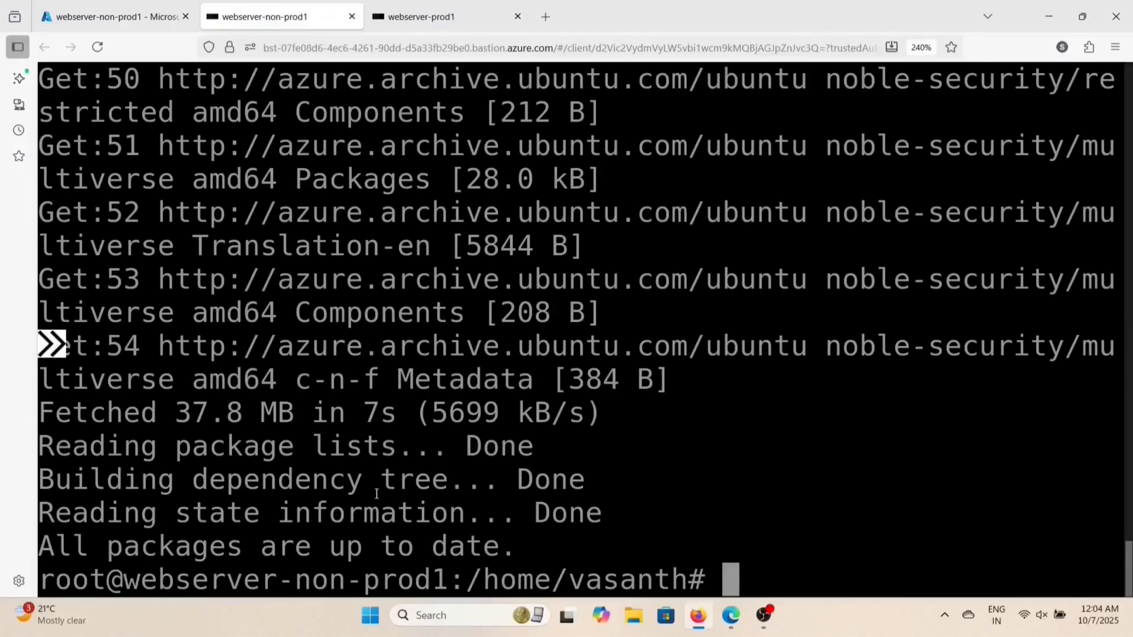
pyautogui.scroll(3, 376, 493)
pyautogui.scroll(-3, 377, 329)
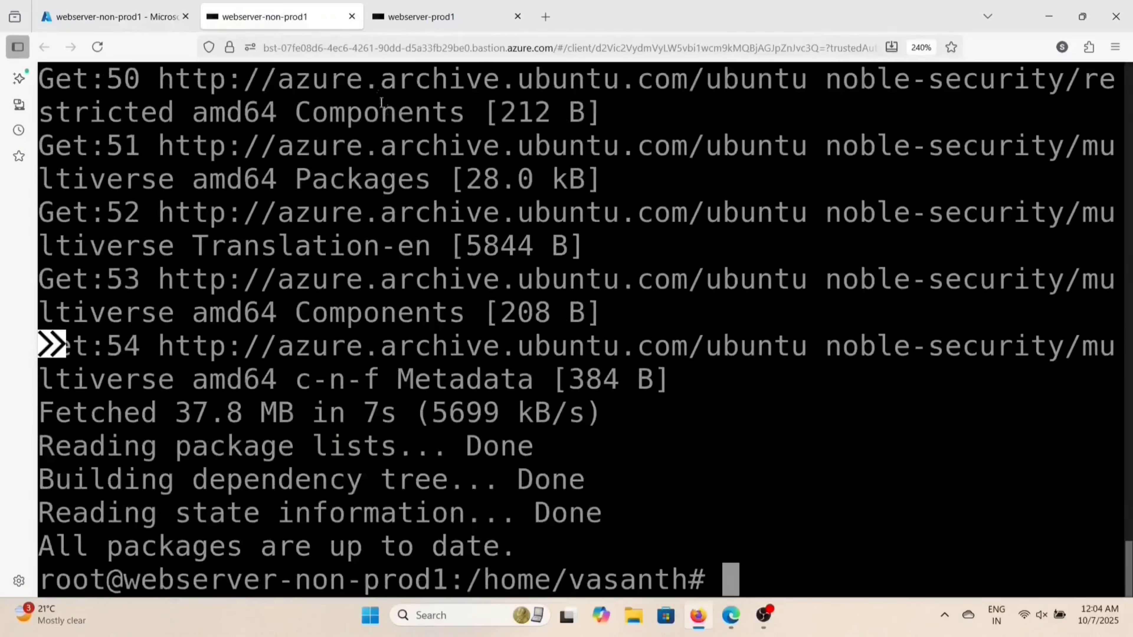
# Step: Close the webserver-non-prod1 and webserver-prod1 terminal sessions and return to the Azure portal
pyautogui.click(352, 16)
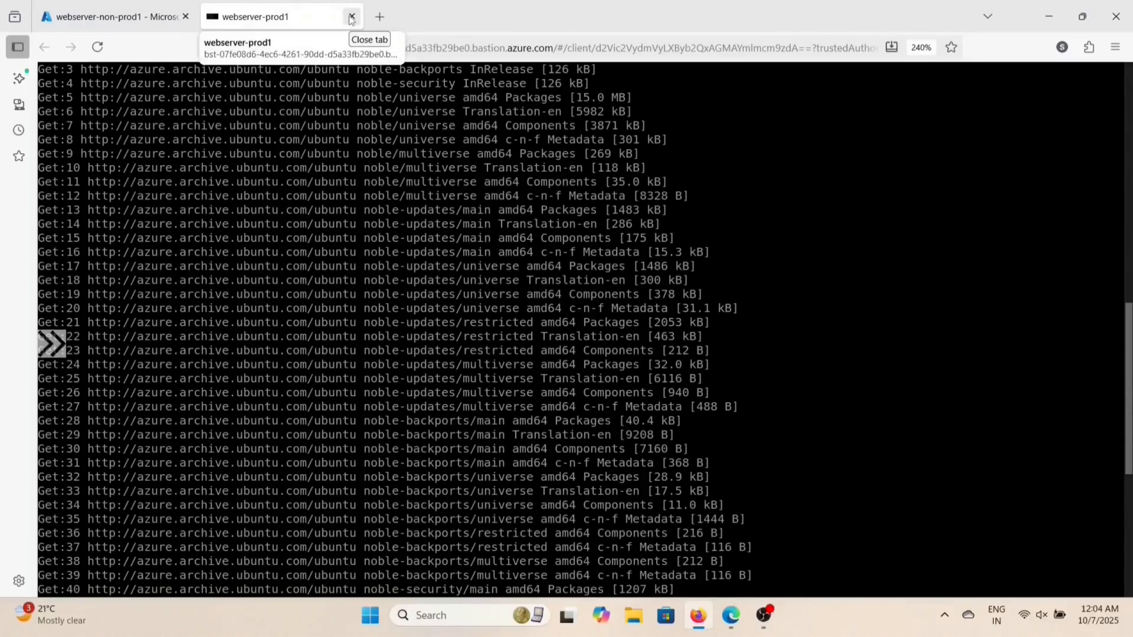
pyautogui.click(352, 16)
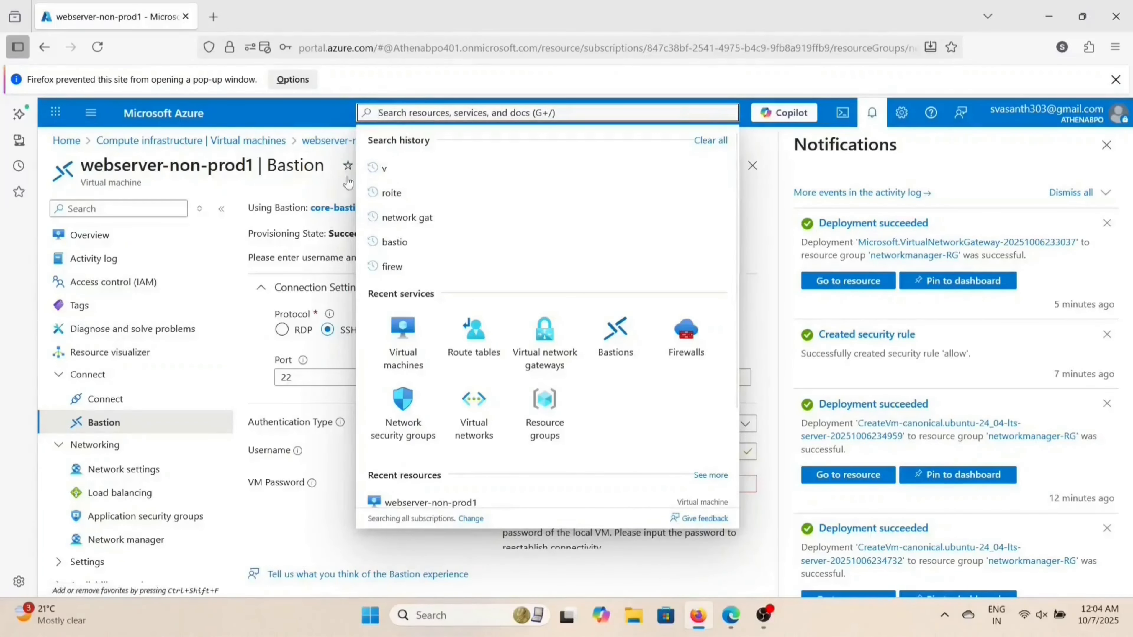
pyautogui.click(230, 342)
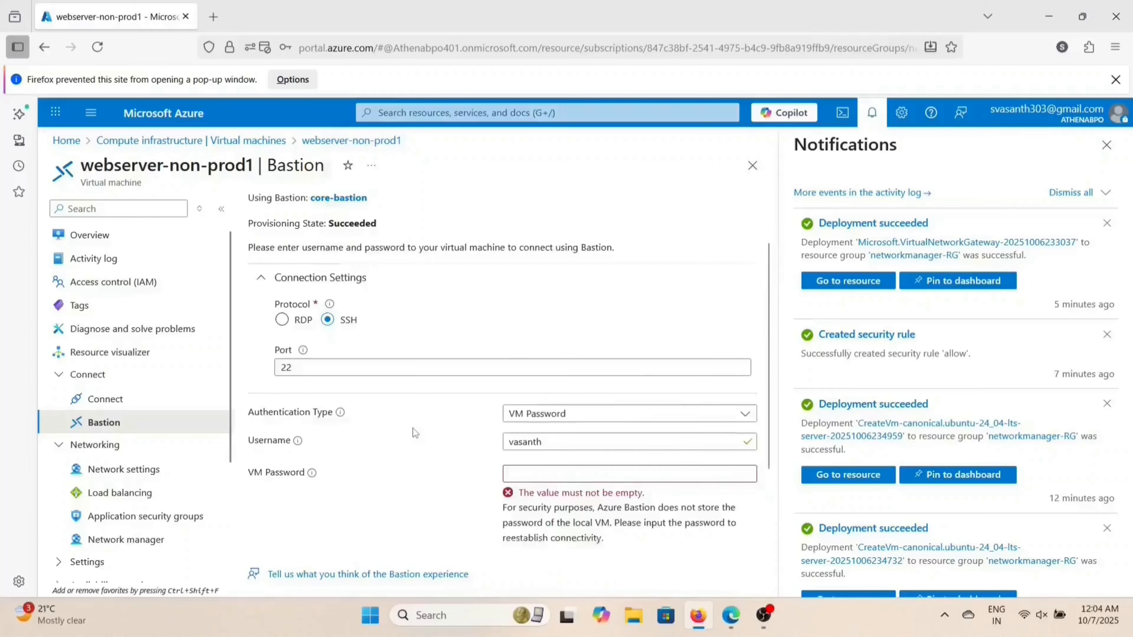
pyautogui.scroll(-3, 412, 428)
pyautogui.scroll(3, 413, 428)
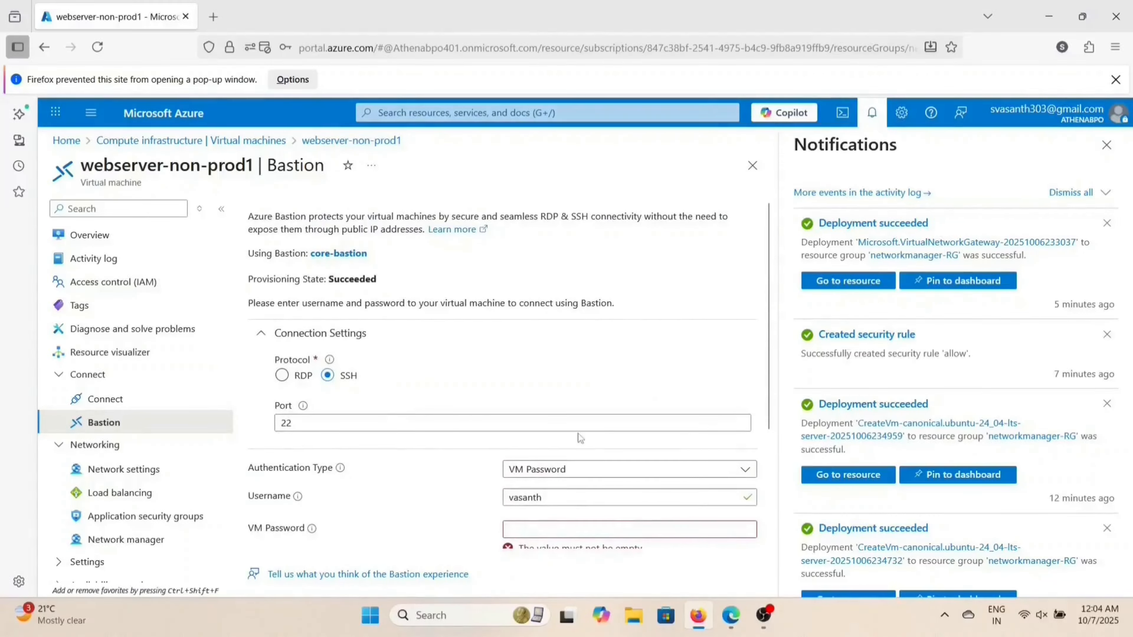
# Step: Open the core-vpngw virtual network gateway and review its configuration, including active-active mode, BGP and peer address settings
pyautogui.click(849, 282)
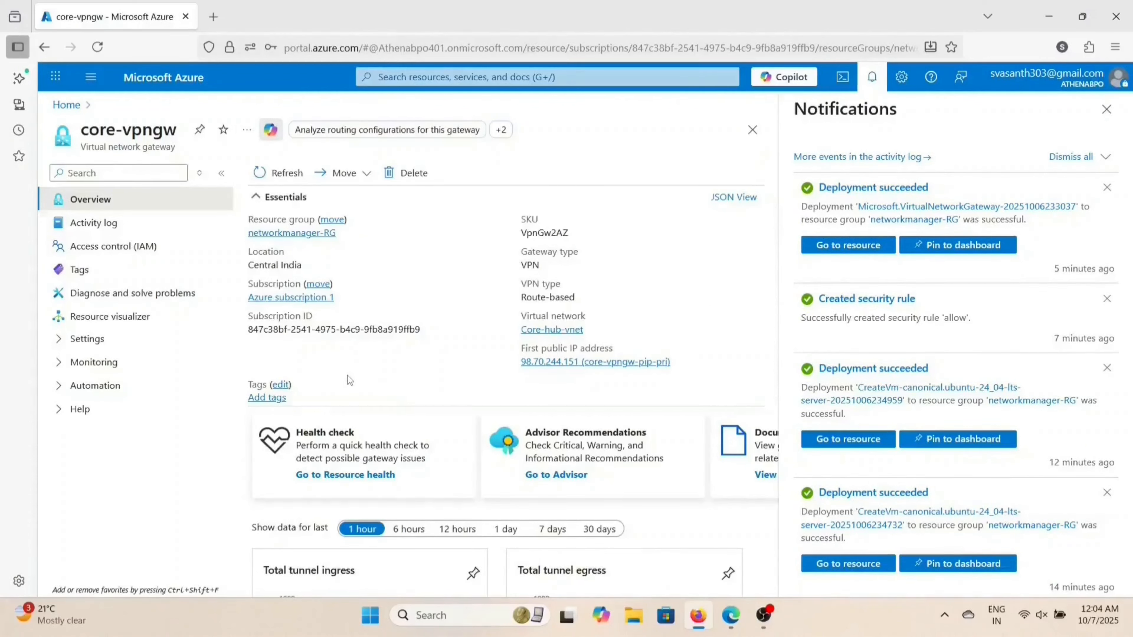
pyautogui.scroll(-1, 349, 380)
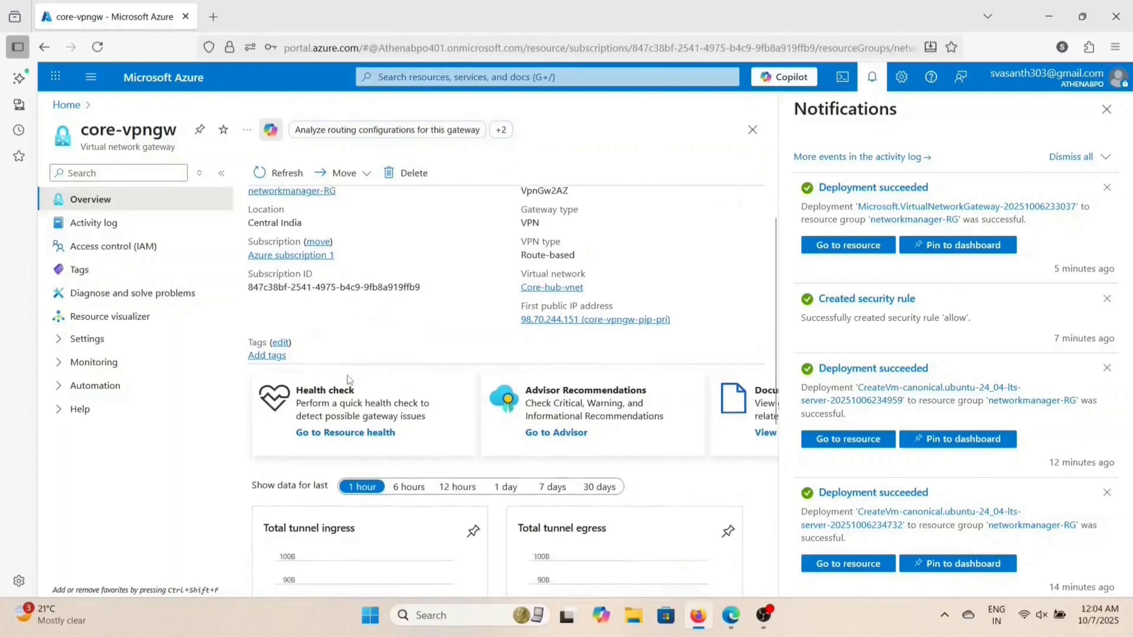
pyautogui.click(140, 341)
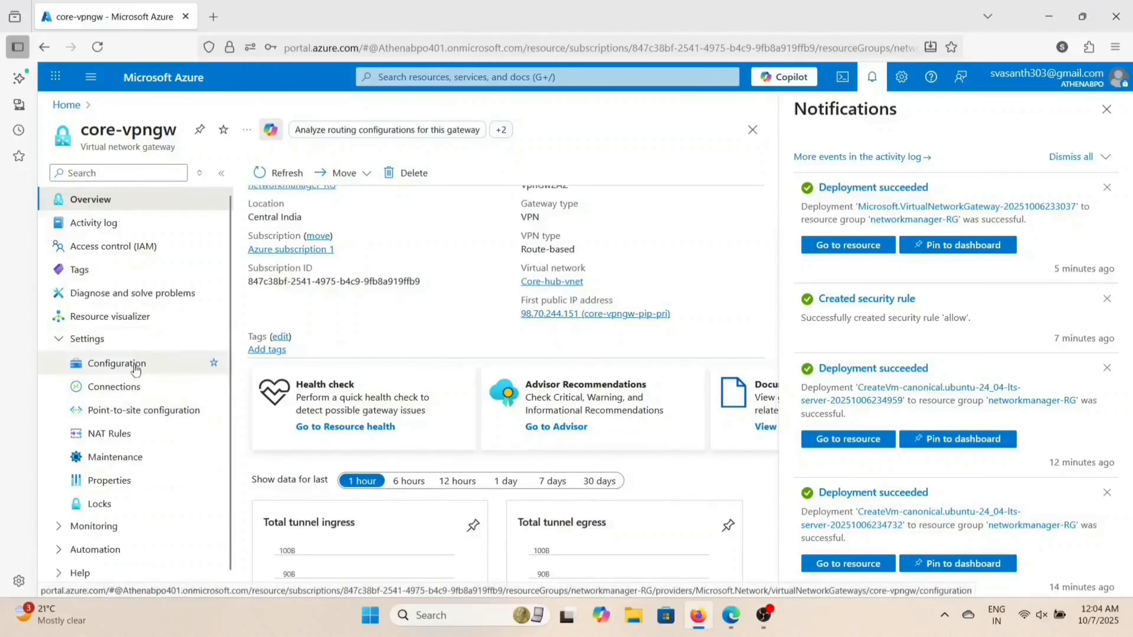
pyautogui.click(117, 363)
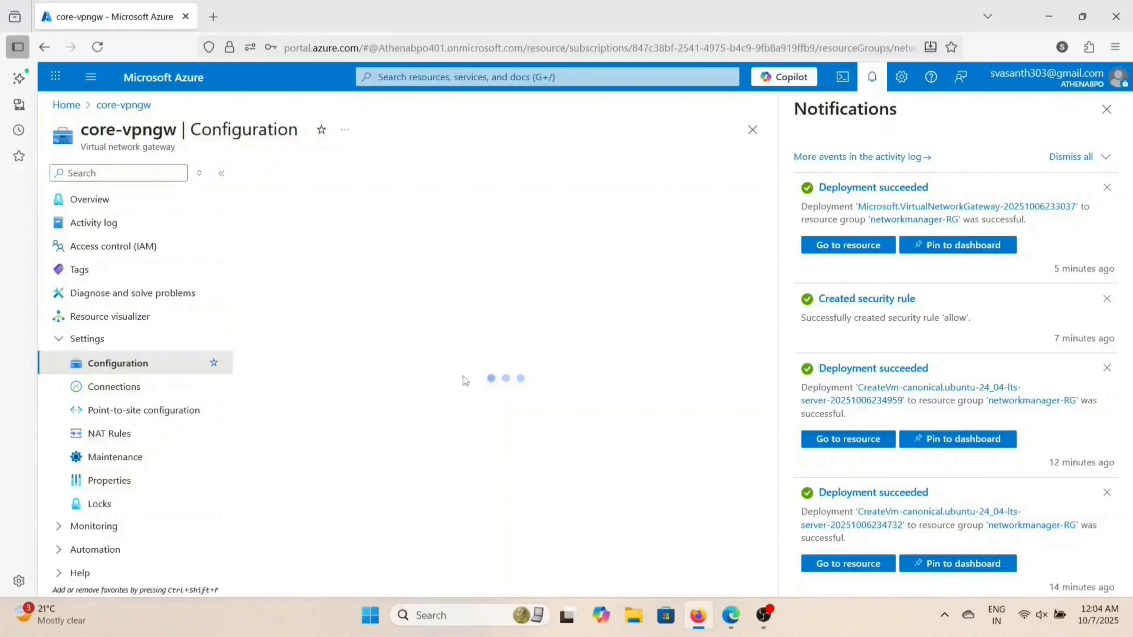
pyautogui.scroll(-2, 452, 384)
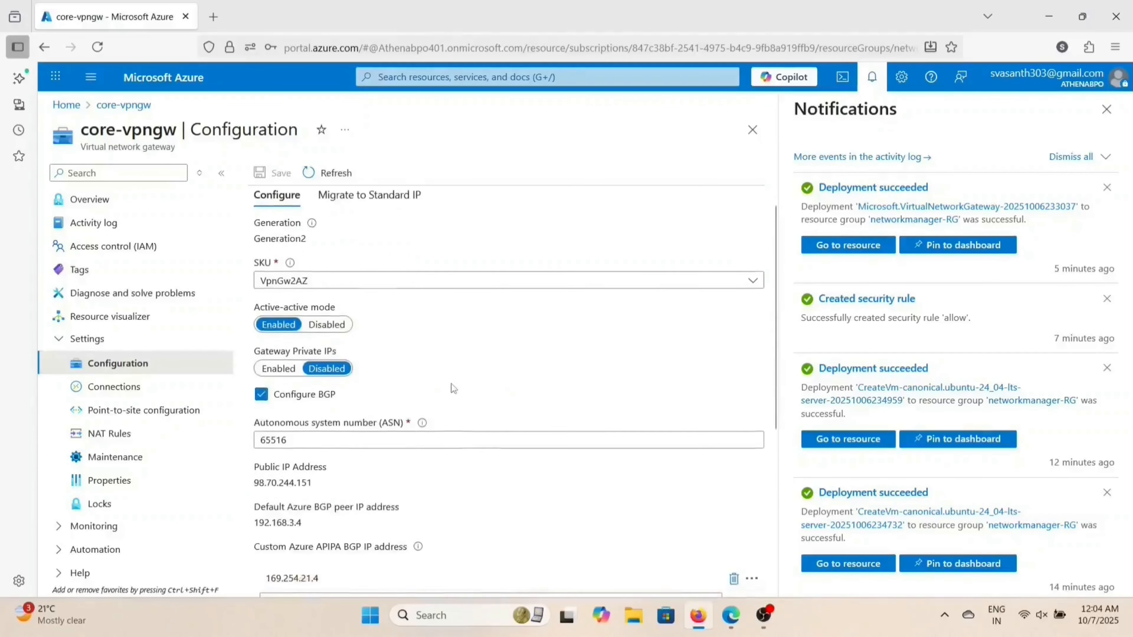
pyautogui.scroll(-5, 451, 384)
pyautogui.scroll(7, 451, 383)
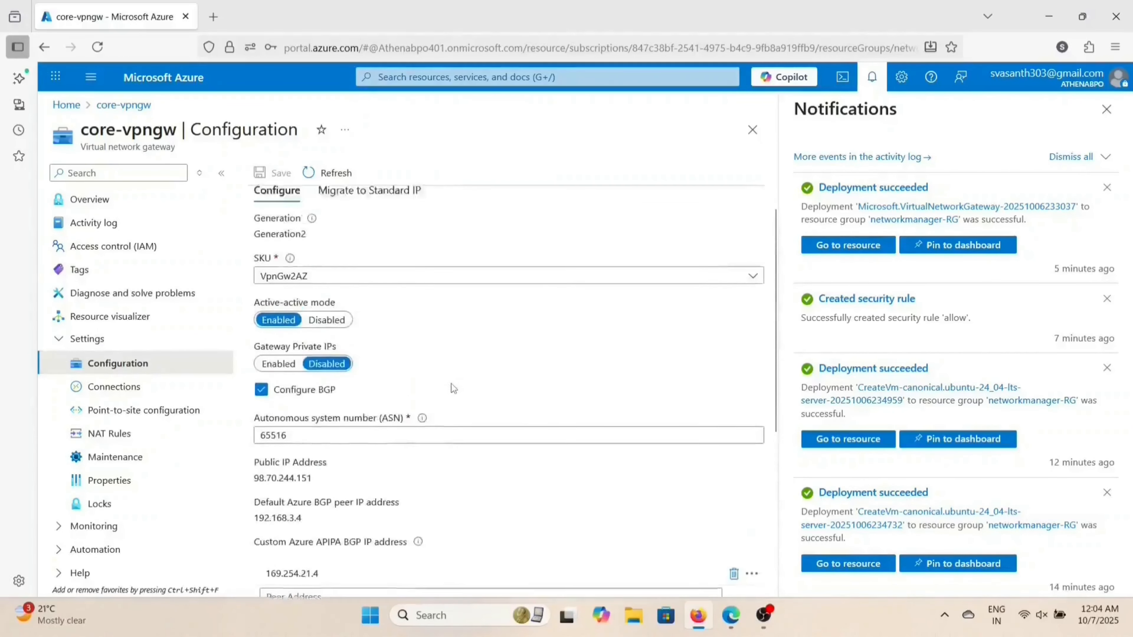
# Step: Start creating a local network gateway in the networkmanager-RG resource group
pyautogui.click(465, 81)
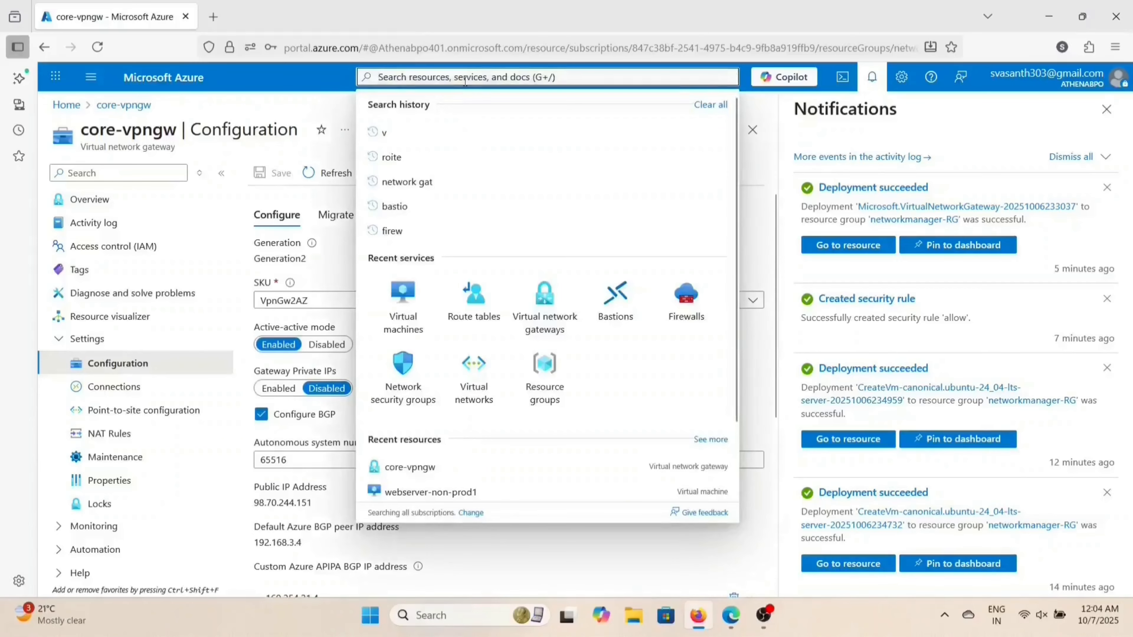
pyautogui.write('local')
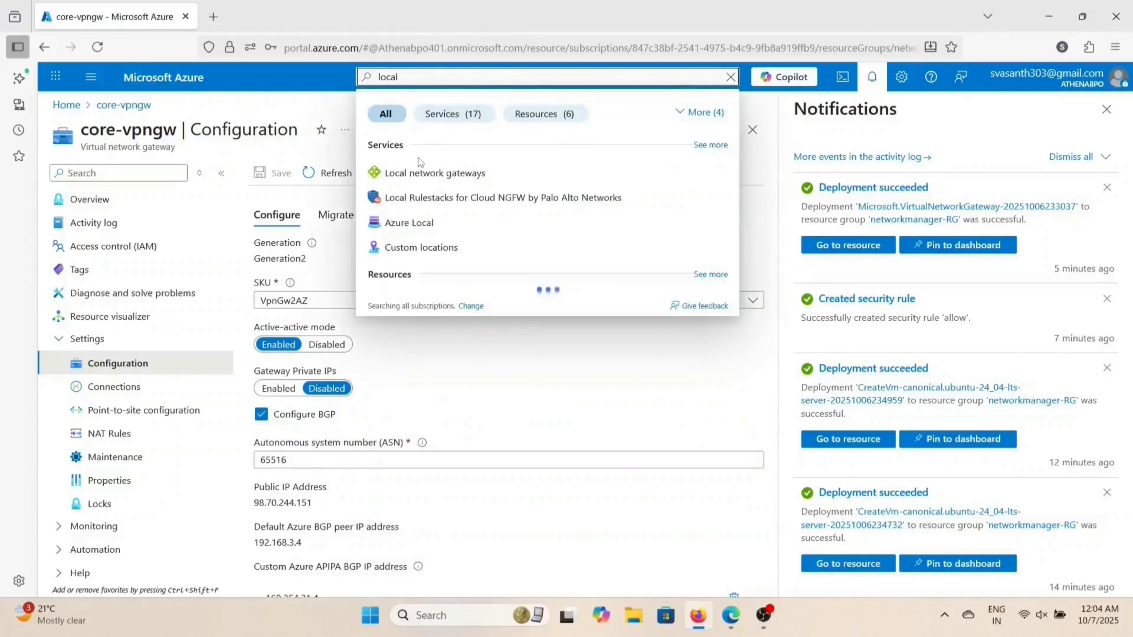
pyautogui.click(421, 172)
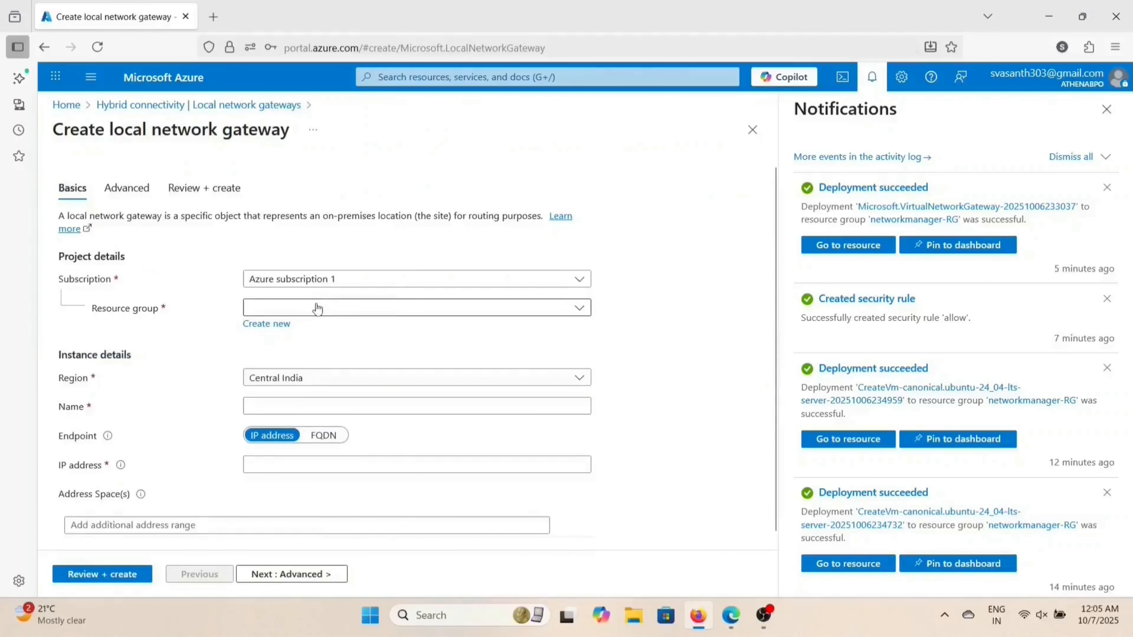
pyautogui.click(317, 308)
pyautogui.click(311, 359)
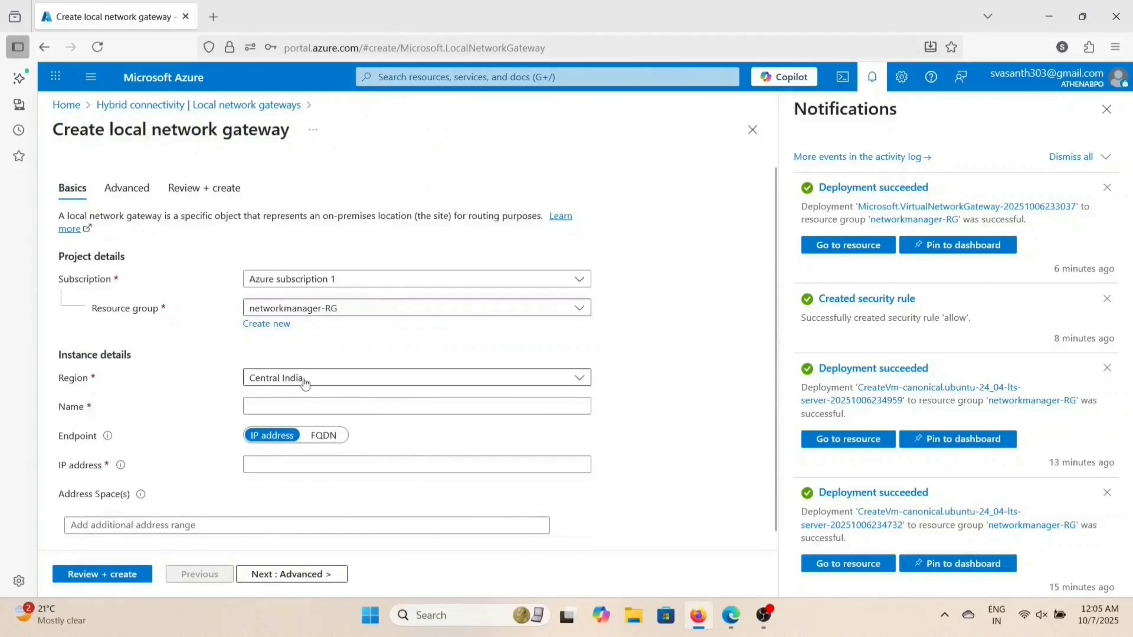
# Step: Name the local network gateway core-lgw-tunnel-1, keeping the Central India region
pyautogui.click(301, 409)
pyautogui.write('local')
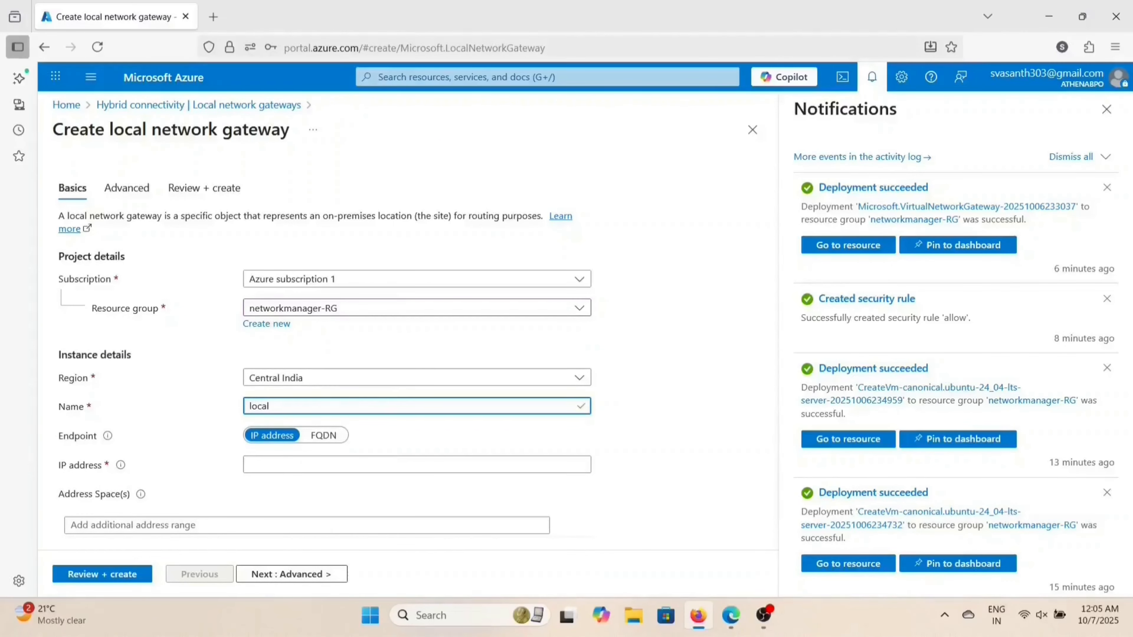
pyautogui.press('BackSpace')
pyautogui.press('BackSpace')
pyautogui.press('BackSpace')
pyautogui.press('BackSpace')
pyautogui.press('BackSpace')
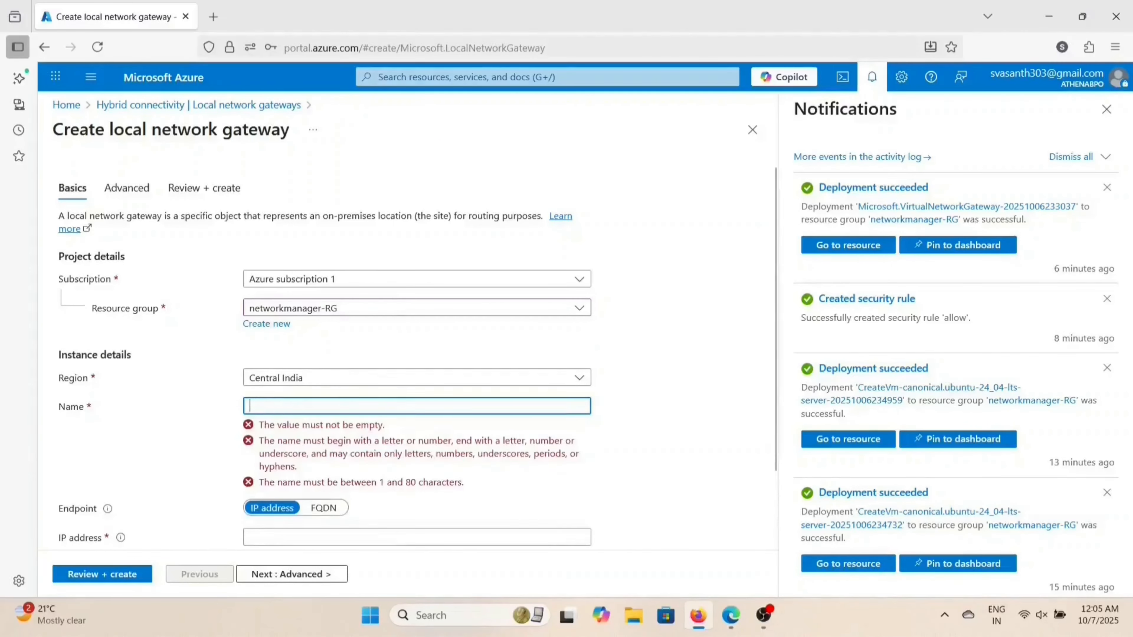
pyautogui.write('core-')
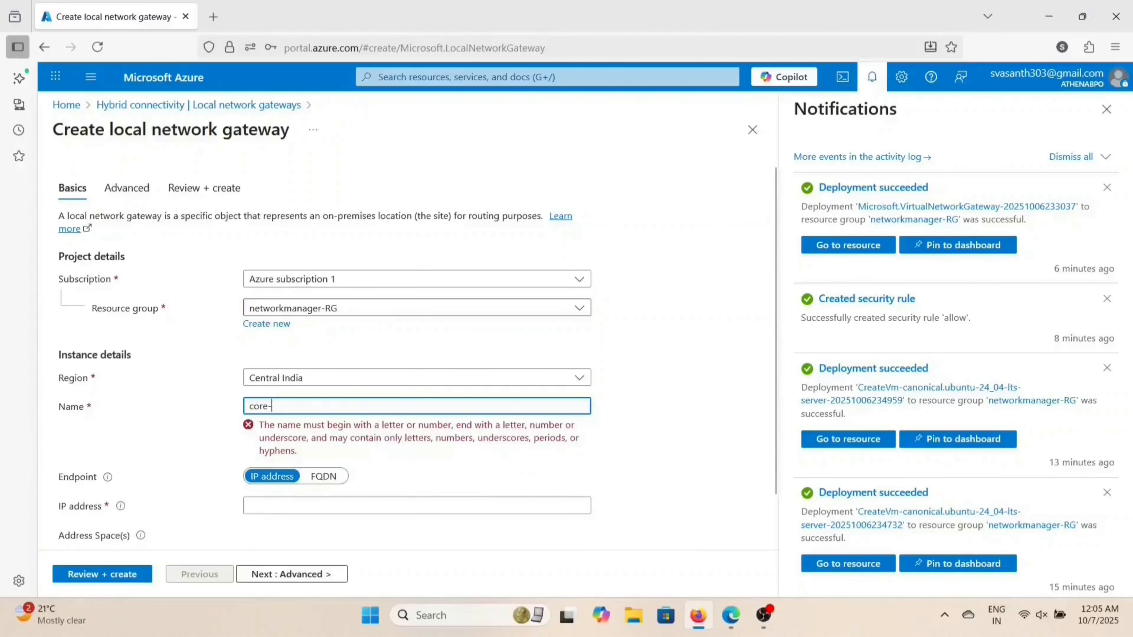
pyautogui.write('lgw')
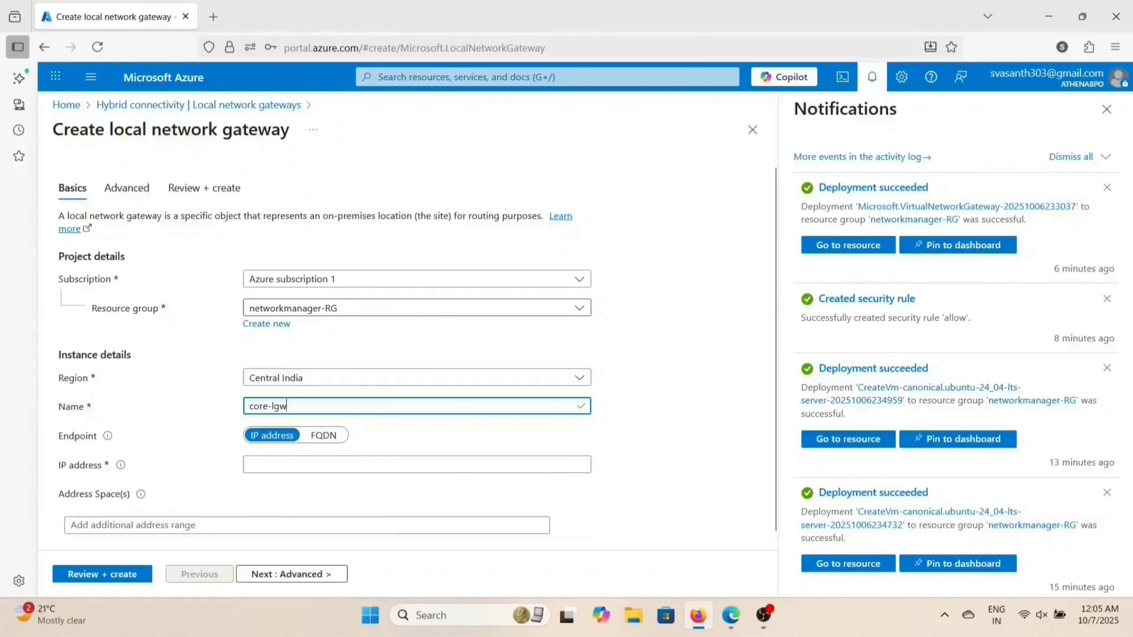
pyautogui.write('-tu')
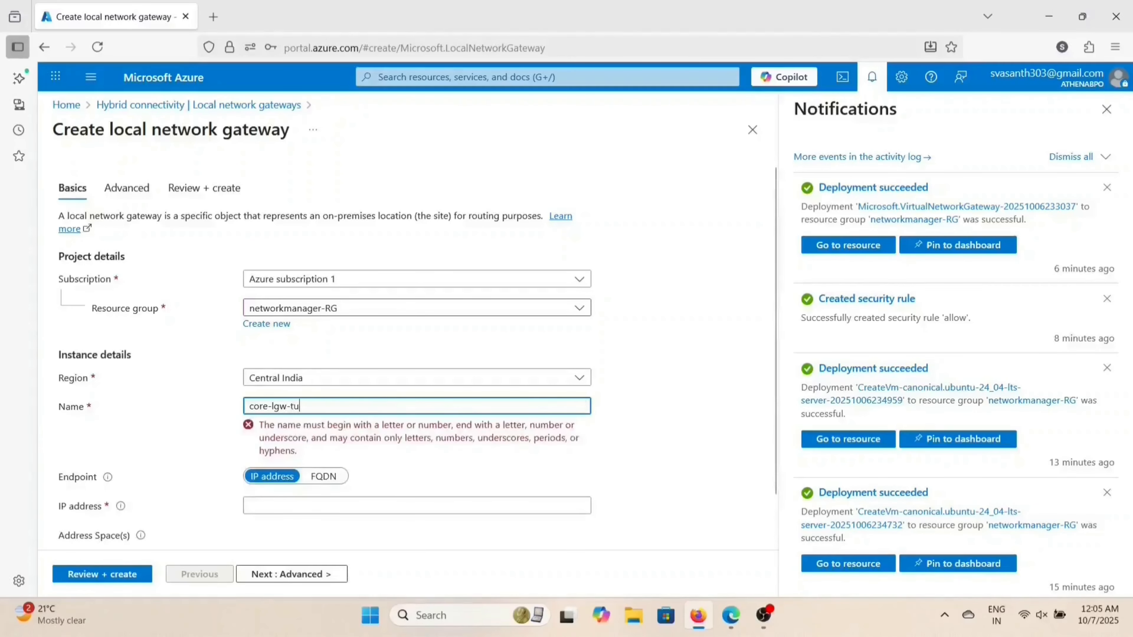
pyautogui.write('nnel-1')
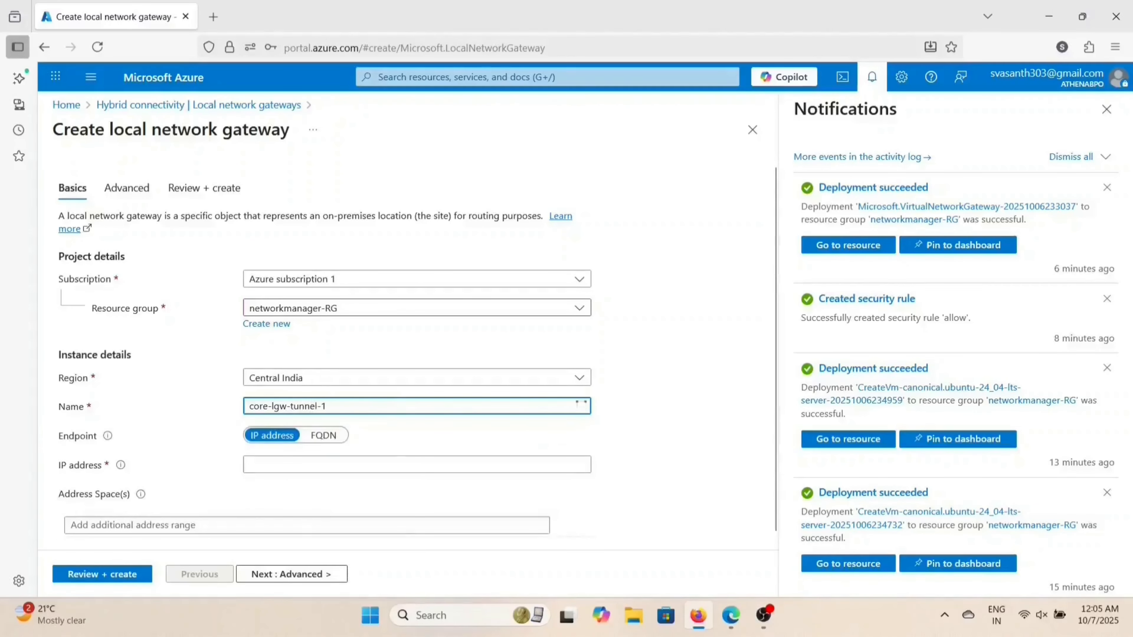
pyautogui.moveTo(327, 406); pyautogui.dragTo(249, 406)
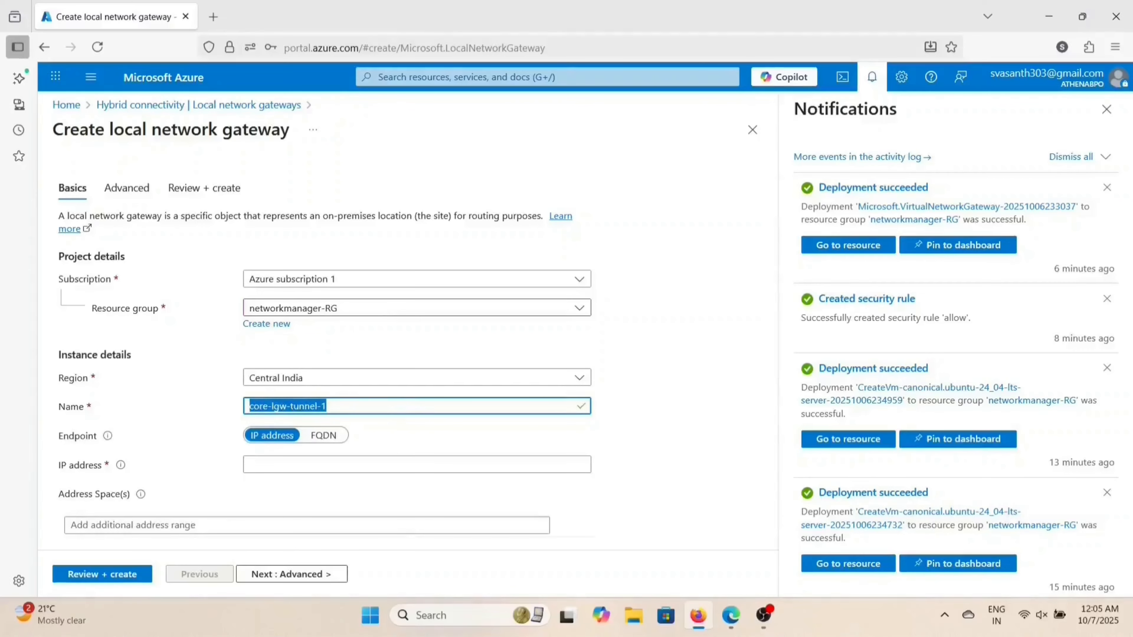
pyautogui.scroll(-1, 424, 499)
# Step: Switch to the on-premises Azure portal in Edge and open the configuration of the onprem-vpngw virtual network gateway
pyautogui.click(362, 454)
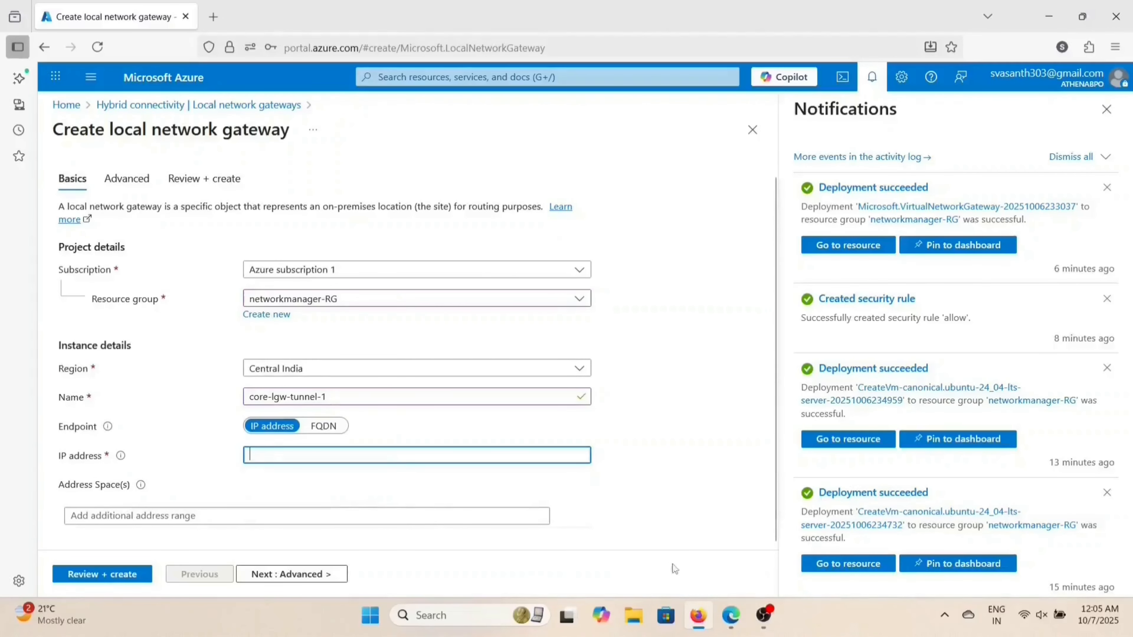
pyautogui.click(728, 616)
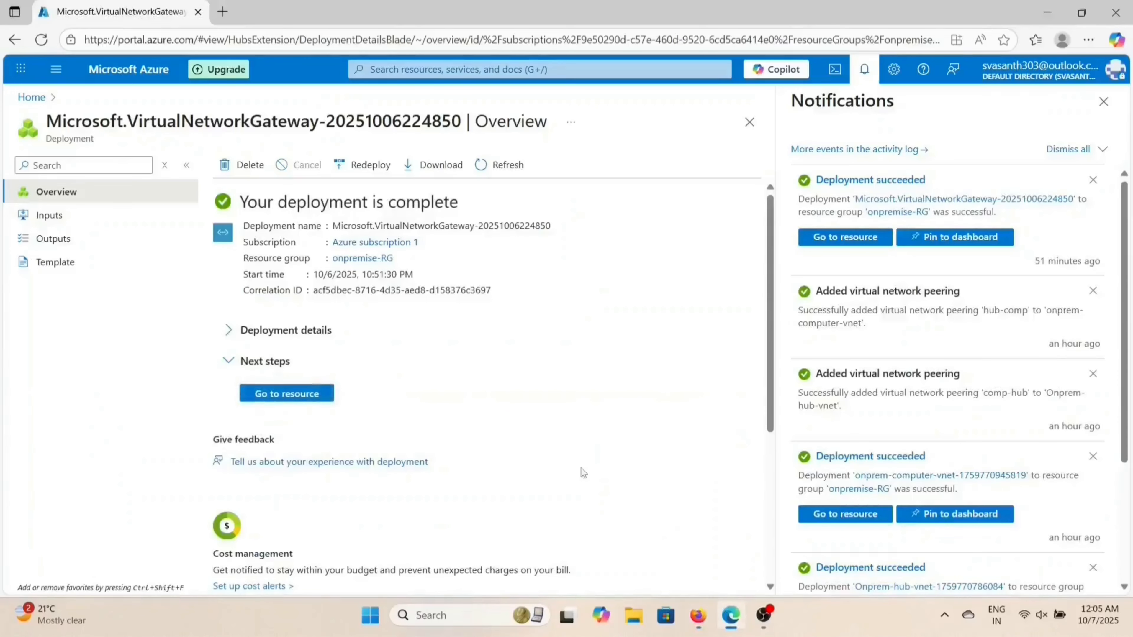
pyautogui.click(269, 398)
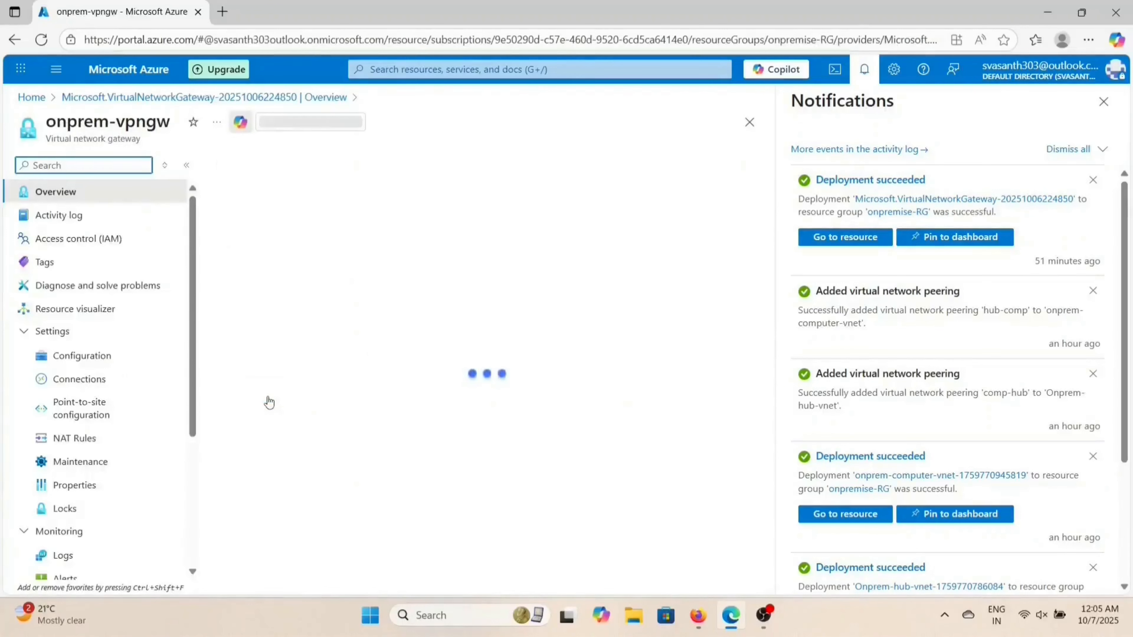
pyautogui.click(82, 356)
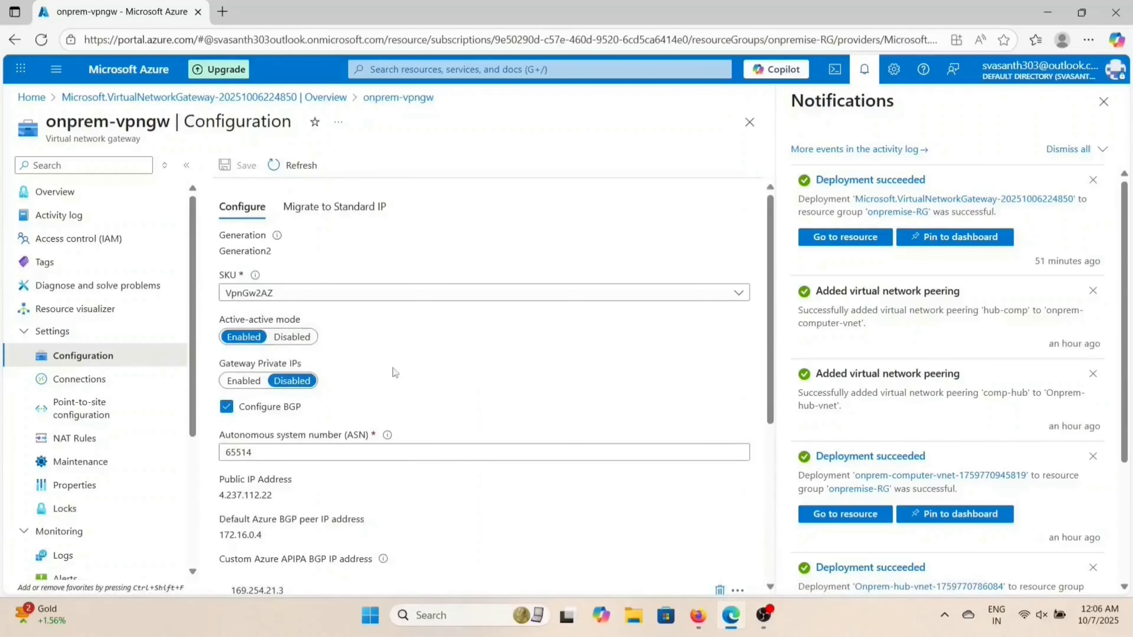
pyautogui.scroll(-1, 392, 373)
pyautogui.moveTo(394, 373)
pyautogui.scroll(-2, 392, 373)
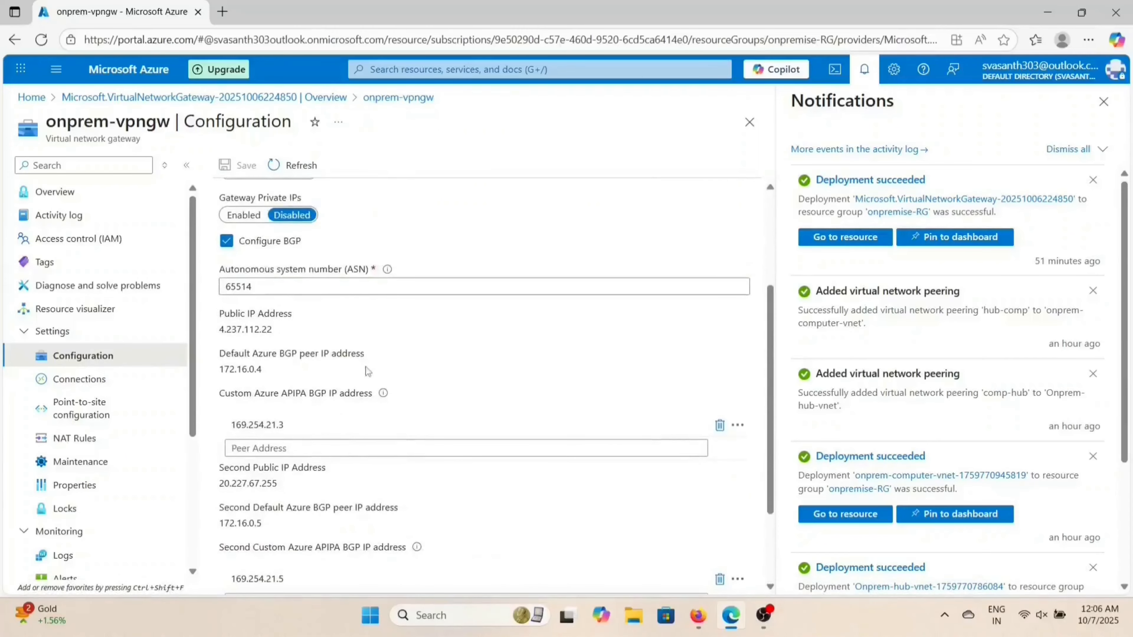
# Step: Copy onprem-vpngw's first public IP address, 4.237.112.22, into the local network gateway's IP address back in Firefox
pyautogui.moveTo(273, 332); pyautogui.dragTo(219, 330)
pyautogui.click(254, 277)
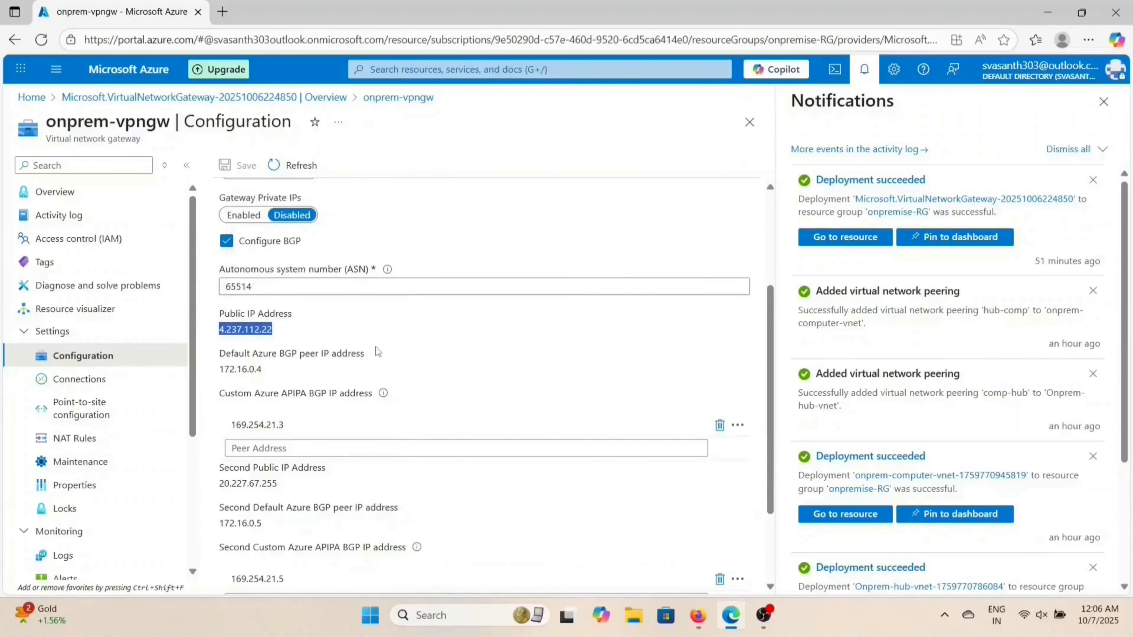
pyautogui.click(733, 618)
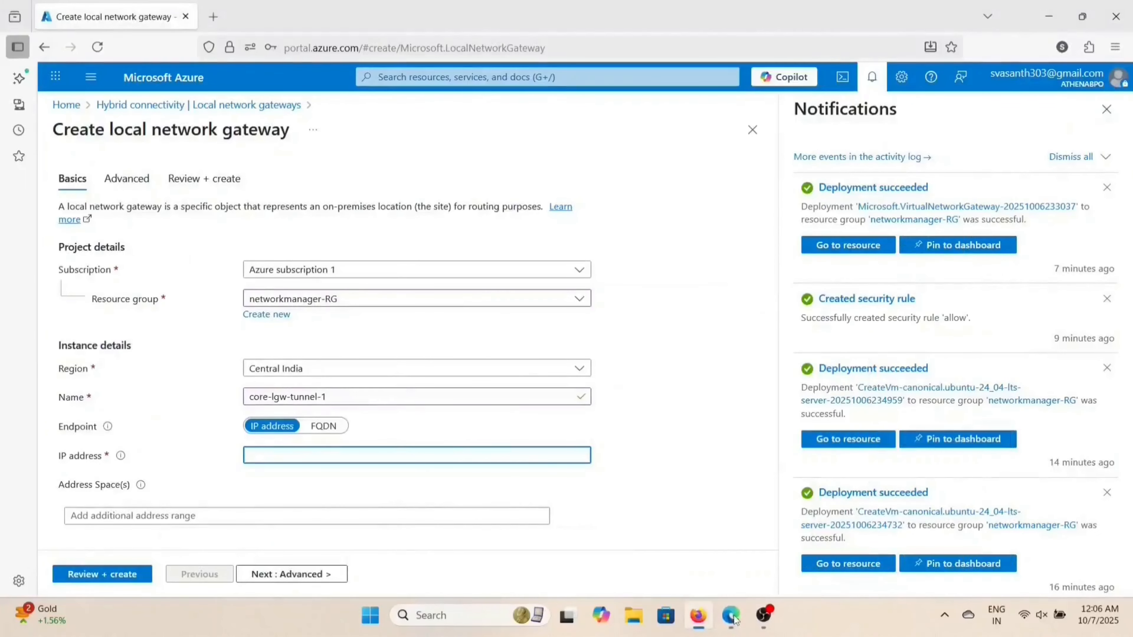
pyautogui.hotkey('ctrl', 'v')
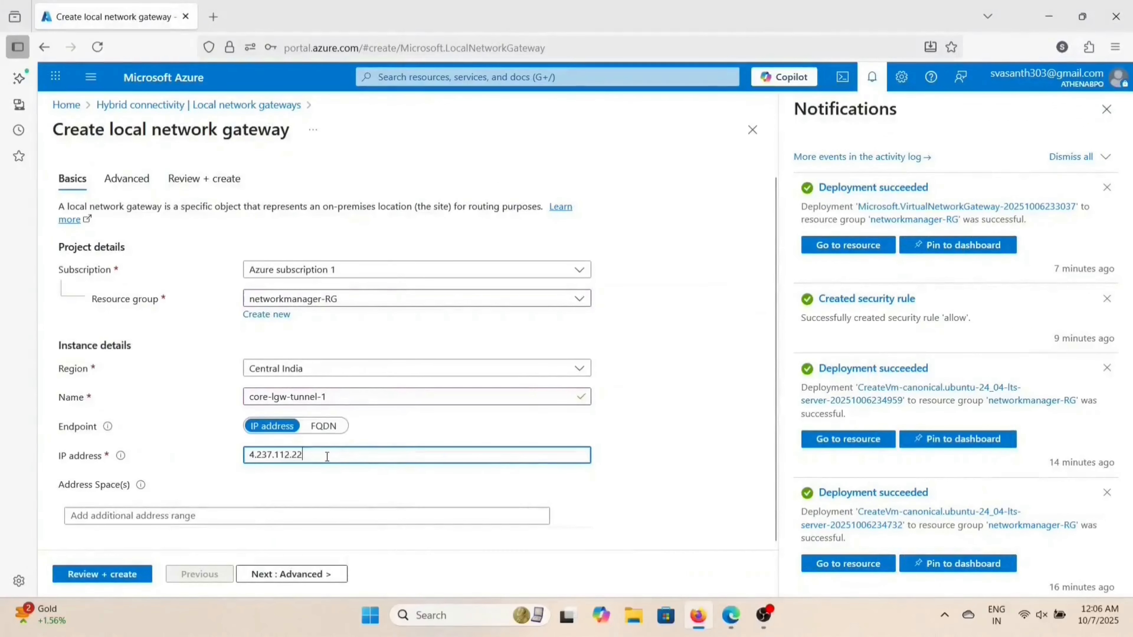
# Step: Add 10.200.0.0/16 as the address space of the local network gateway
pyautogui.click(273, 515)
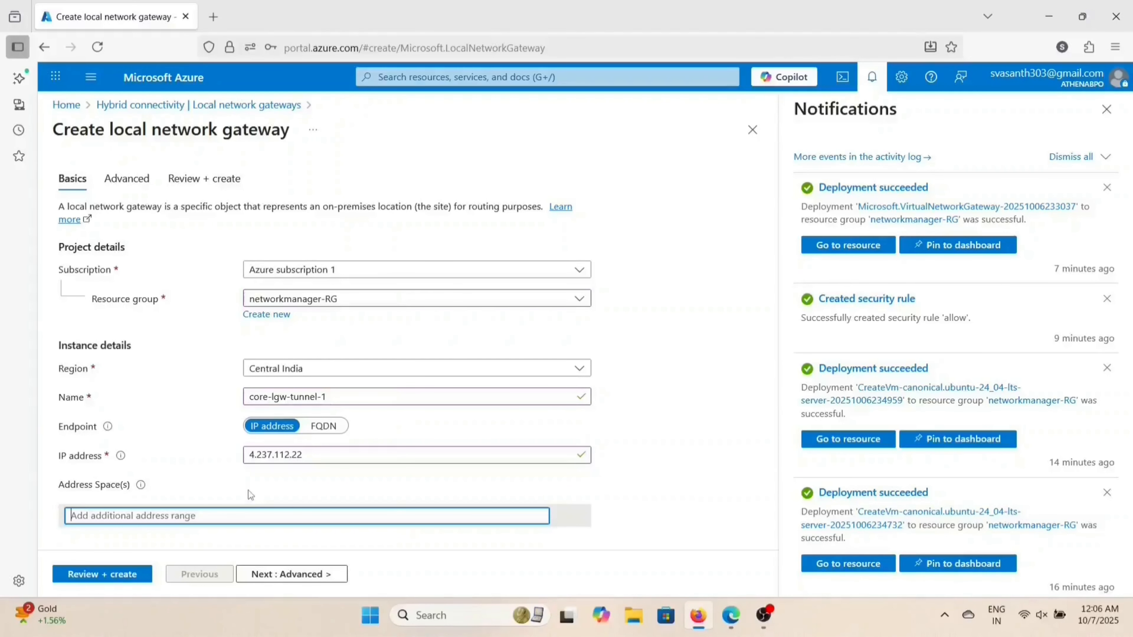
pyautogui.write('10.200')
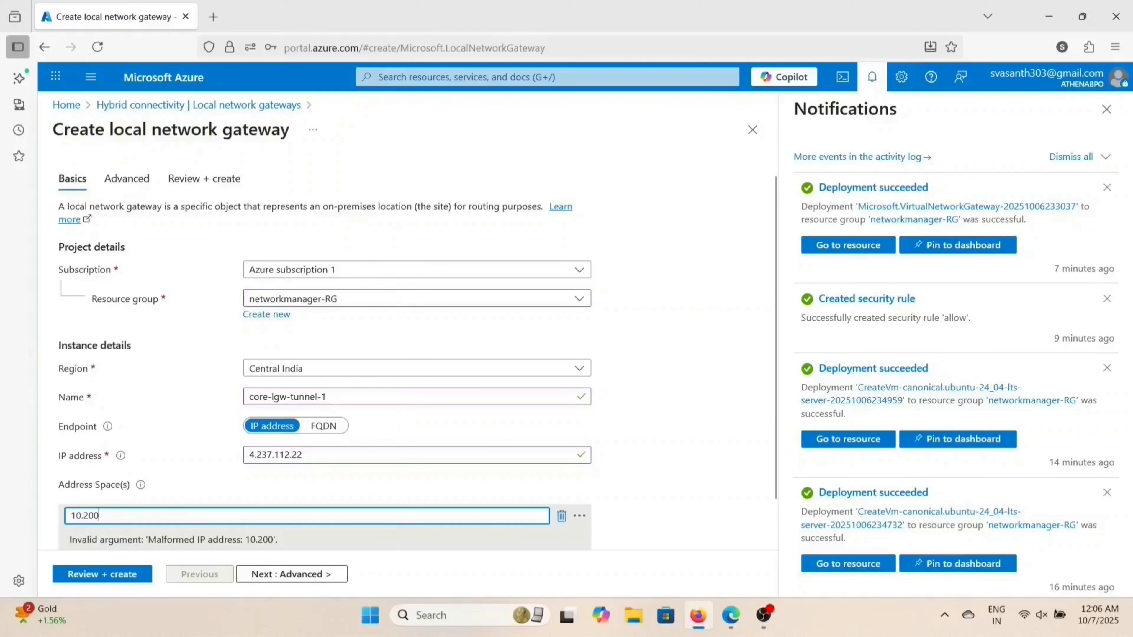
pyautogui.press('BackSpace')
pyautogui.press('BackSpace')
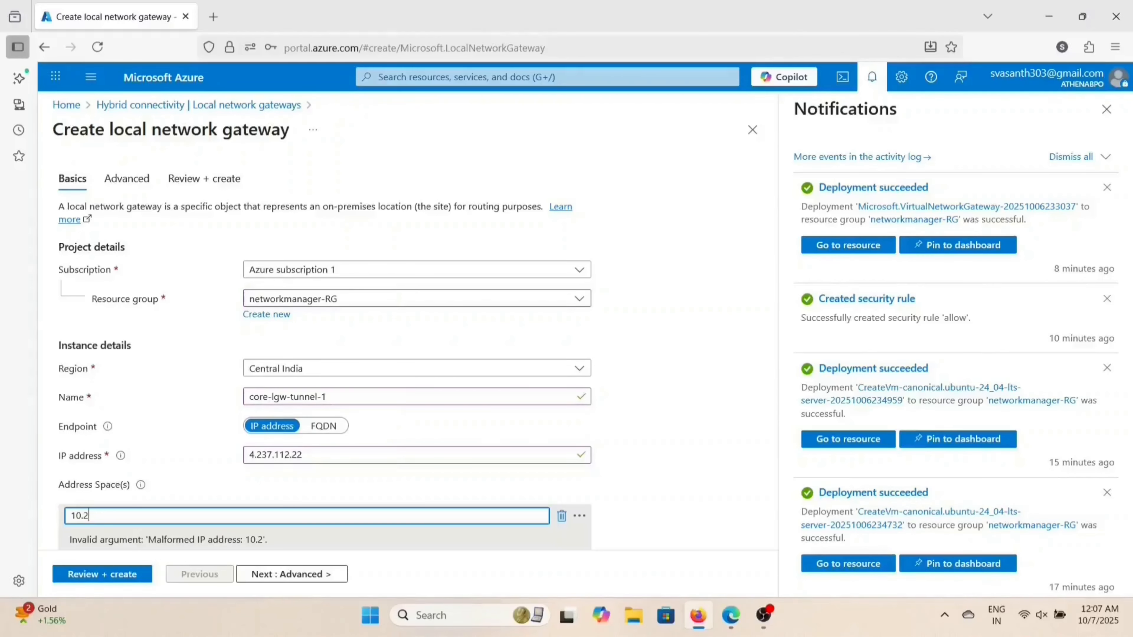
pyautogui.write('00.0.0')
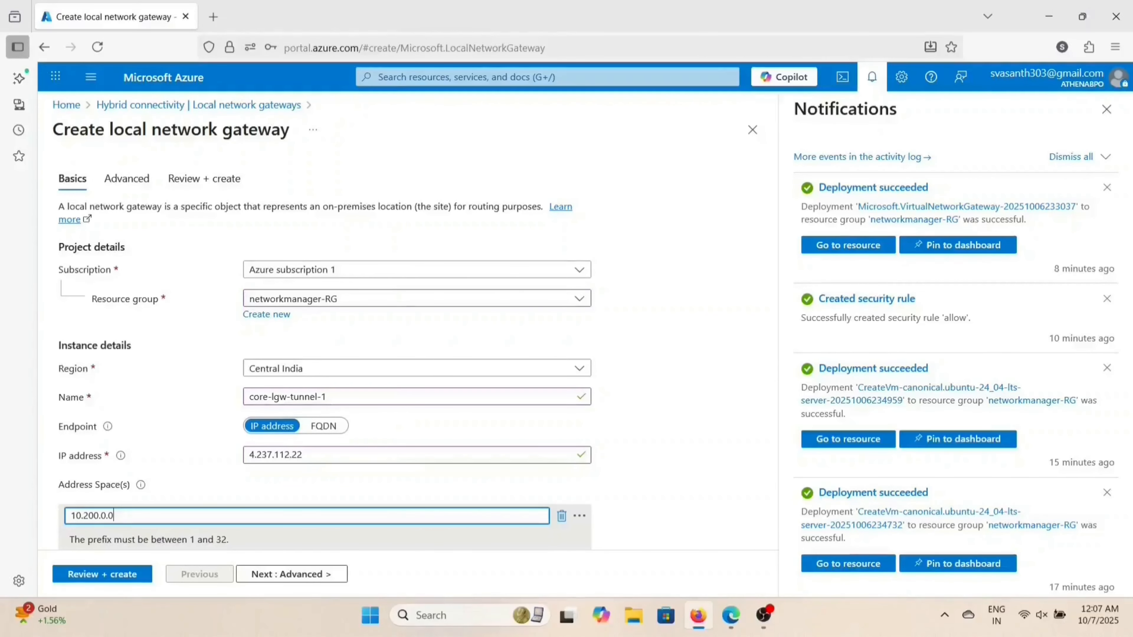
pyautogui.write('/16')
pyautogui.click(226, 484)
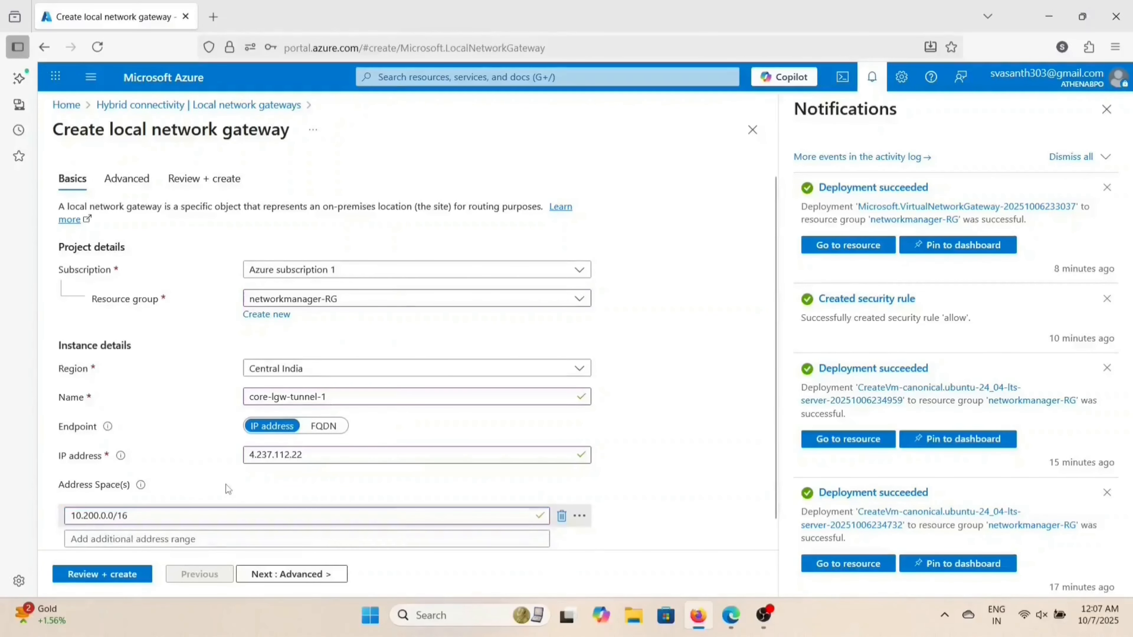
pyautogui.scroll(-2, 226, 485)
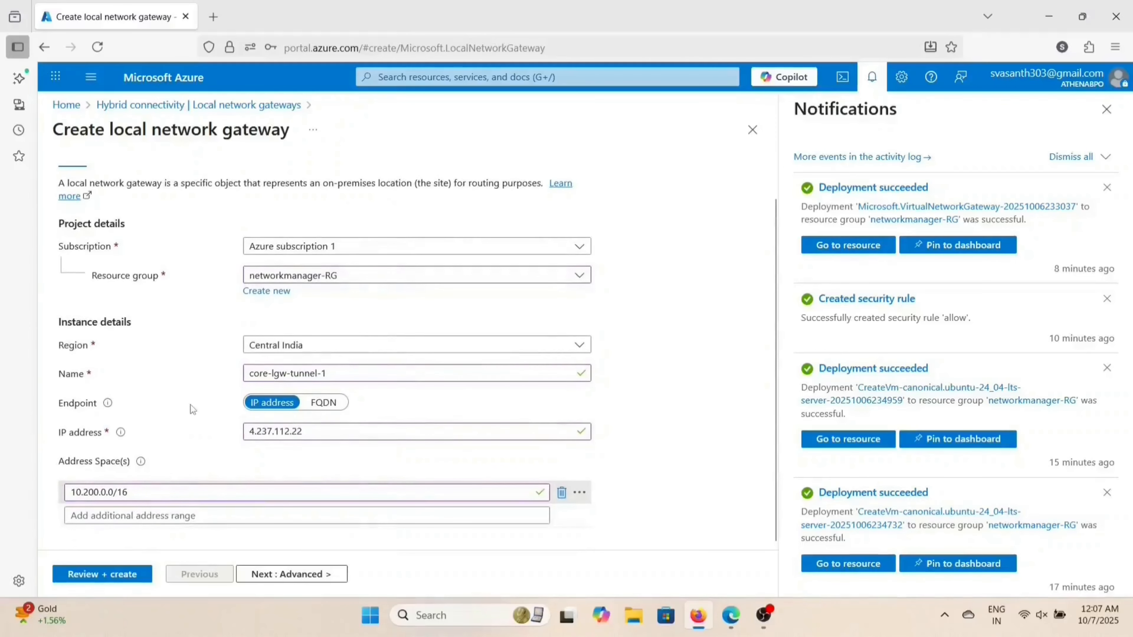
pyautogui.scroll(2, 190, 405)
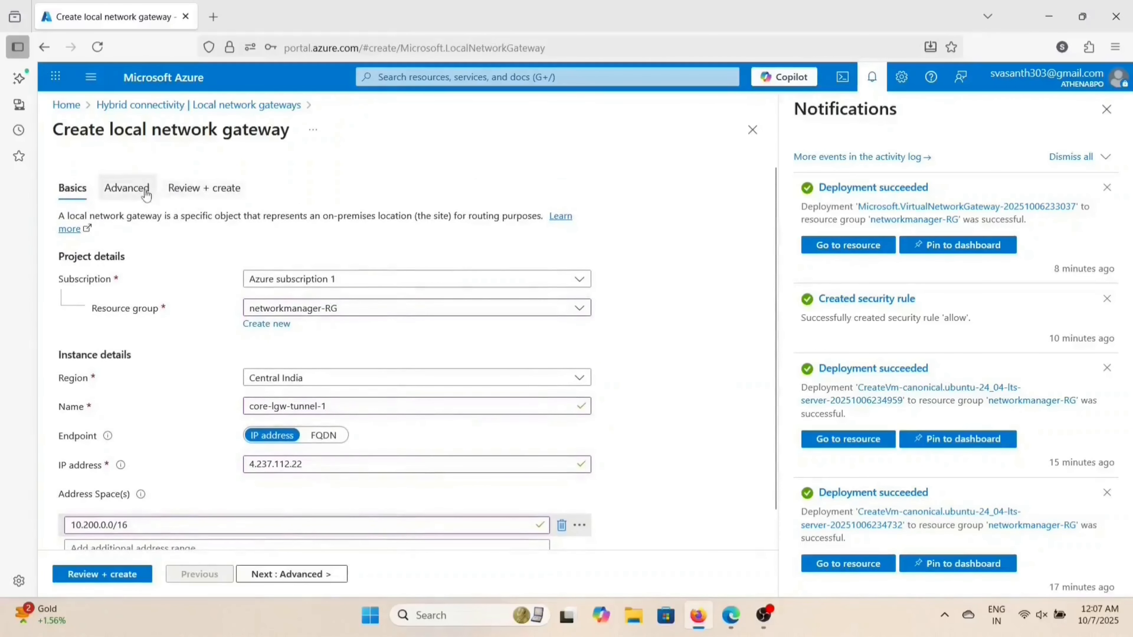
# Step: Enable BGP settings for the local network gateway and set its autonomous system number to 65516
pyautogui.click(129, 189)
pyautogui.click(268, 218)
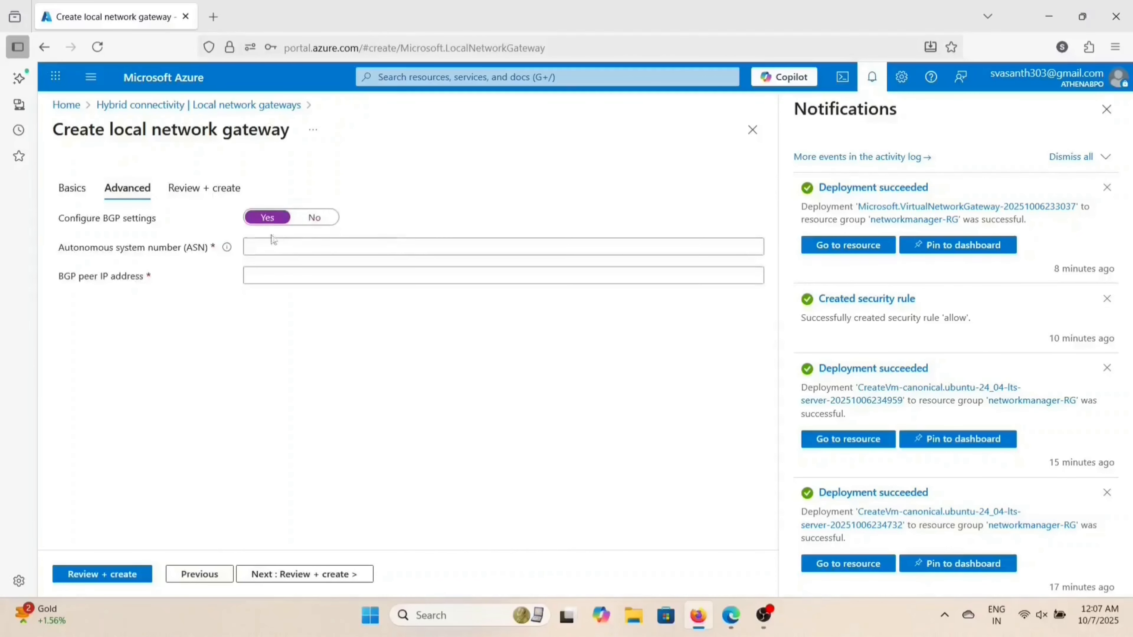
pyautogui.click(271, 246)
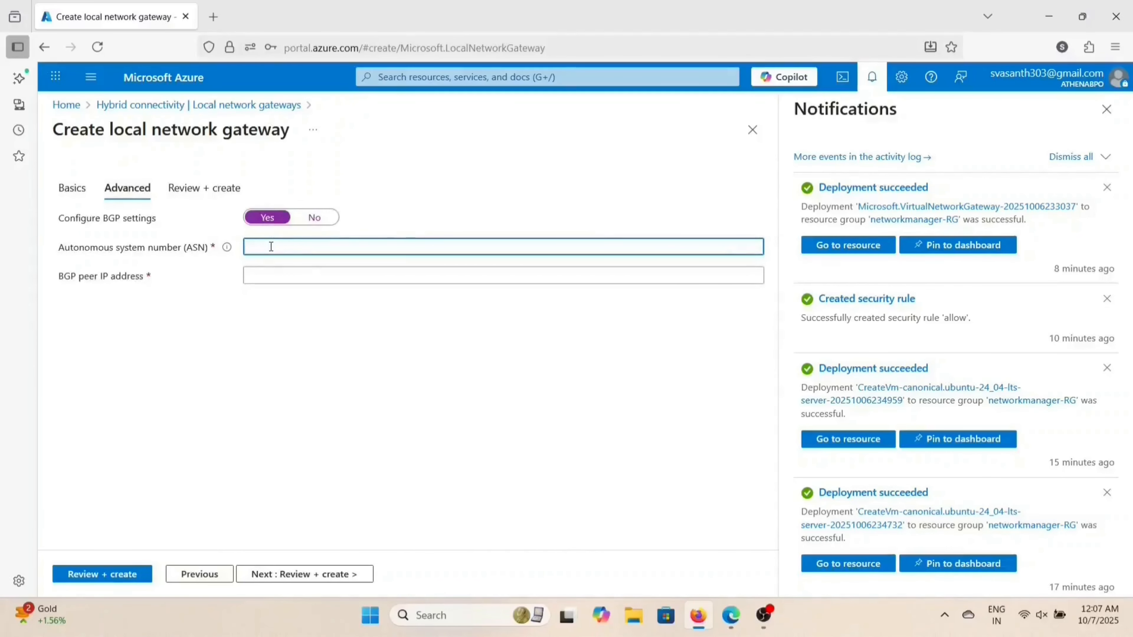
pyautogui.write('65516')
# Step: Copy onprem-vpngw's first custom APIPA BGP address, 169.254.21.3, from Edge into the local network gateway's BGP peer IP address in Firefox
pyautogui.click(279, 280)
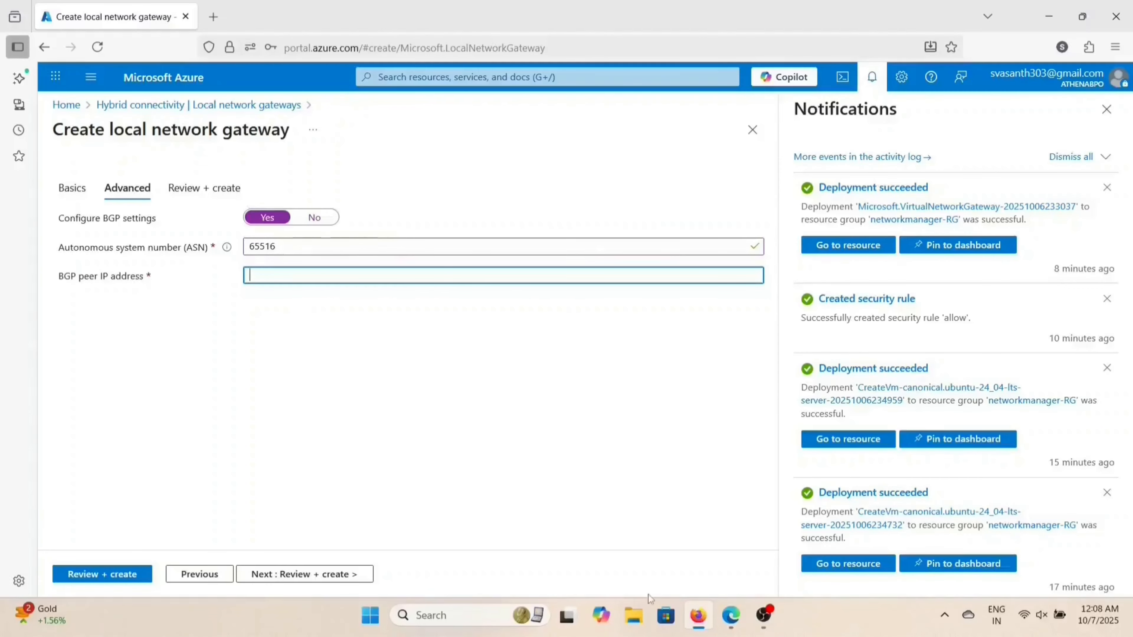
pyautogui.click(729, 622)
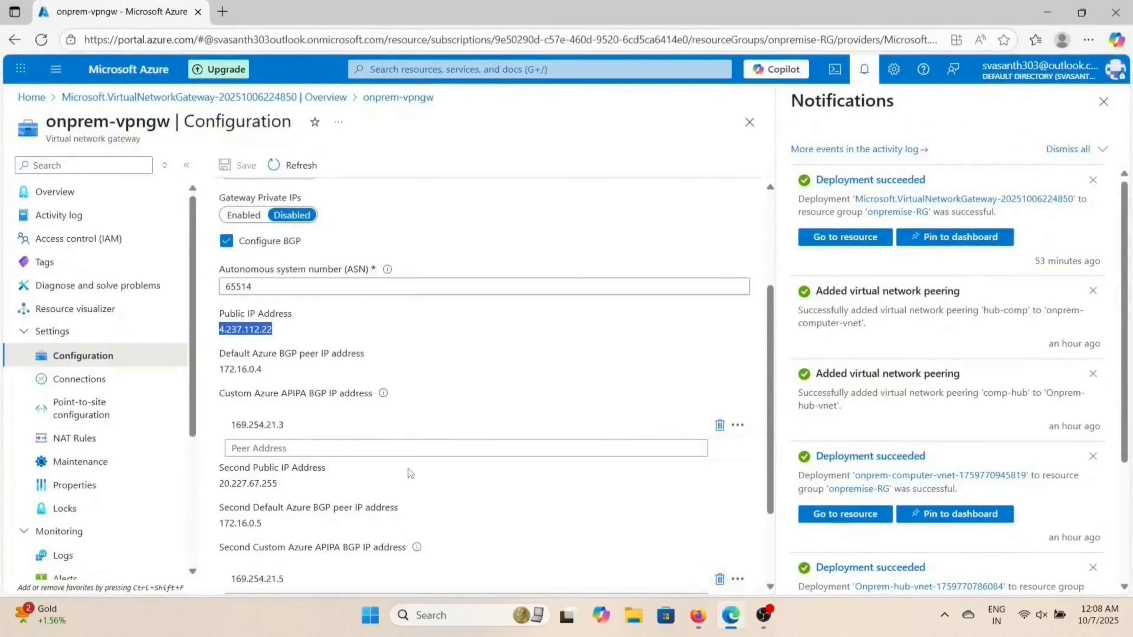
pyautogui.click(263, 373)
pyautogui.moveTo(263, 372); pyautogui.dragTo(220, 375)
pyautogui.click(286, 426)
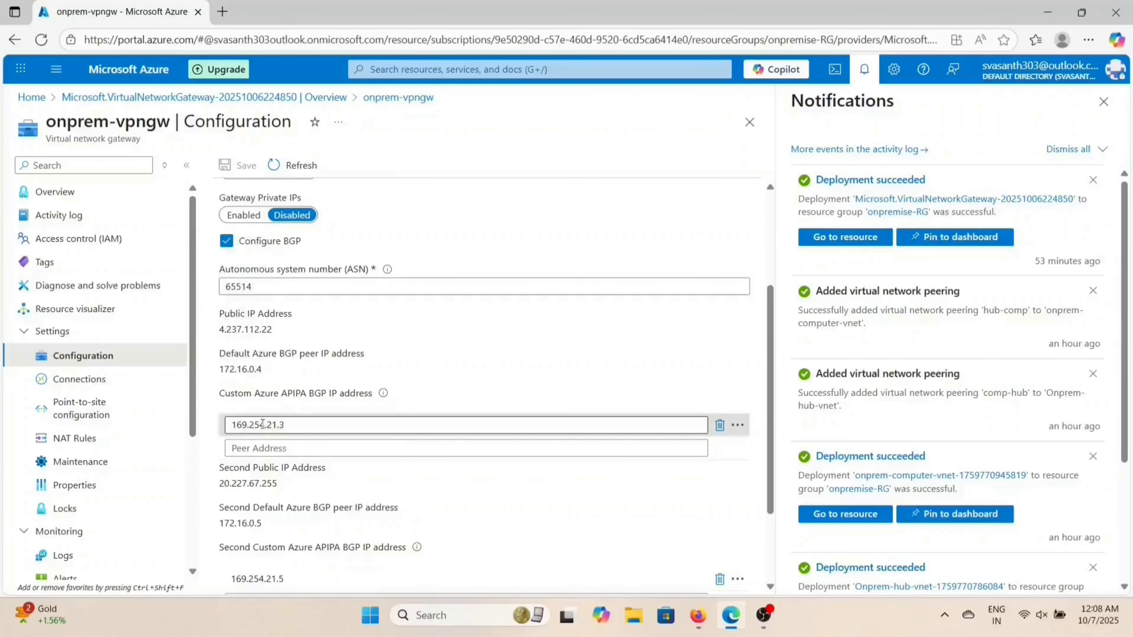
pyautogui.moveTo(286, 425); pyautogui.dragTo(231, 427)
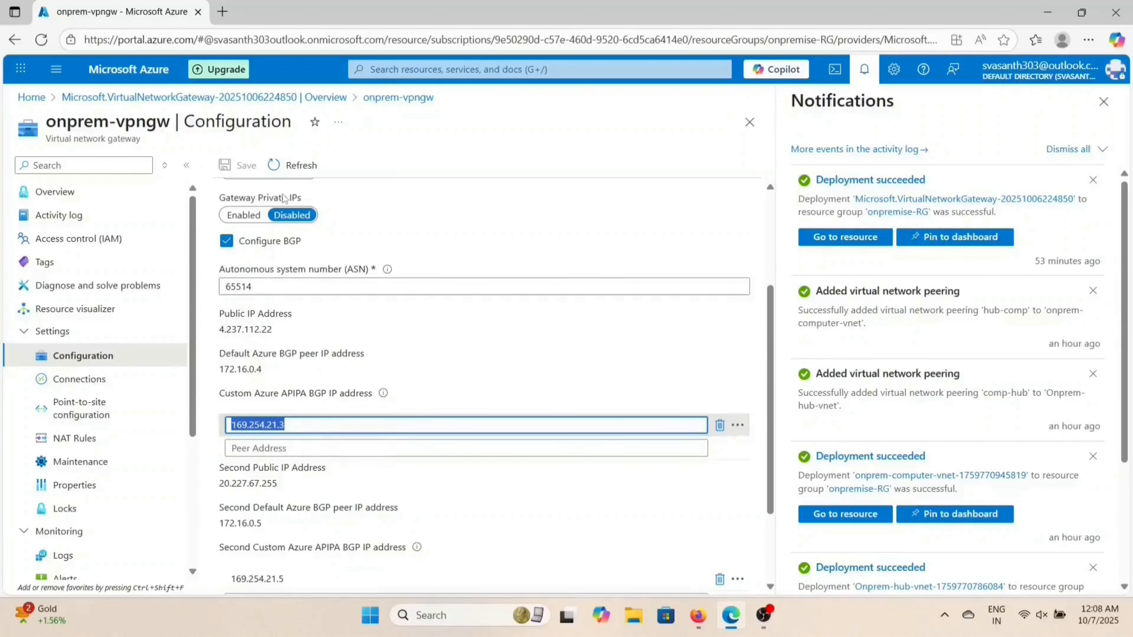
pyautogui.click(698, 616)
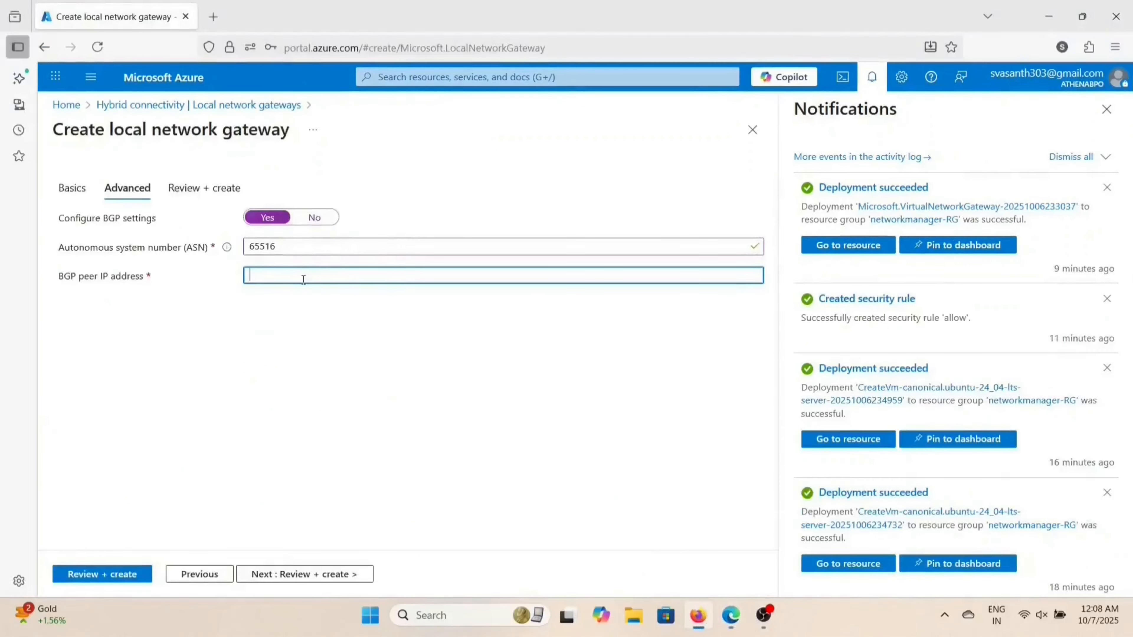
pyautogui.hotkey('ctrl', 'v')
pyautogui.click(736, 618)
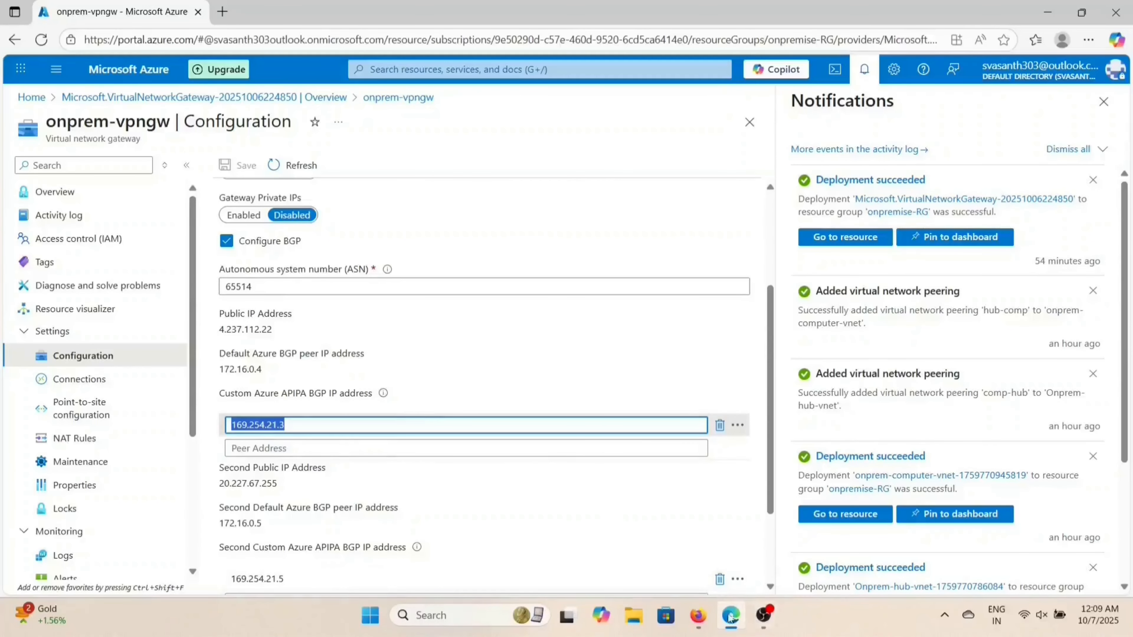
pyautogui.click(698, 618)
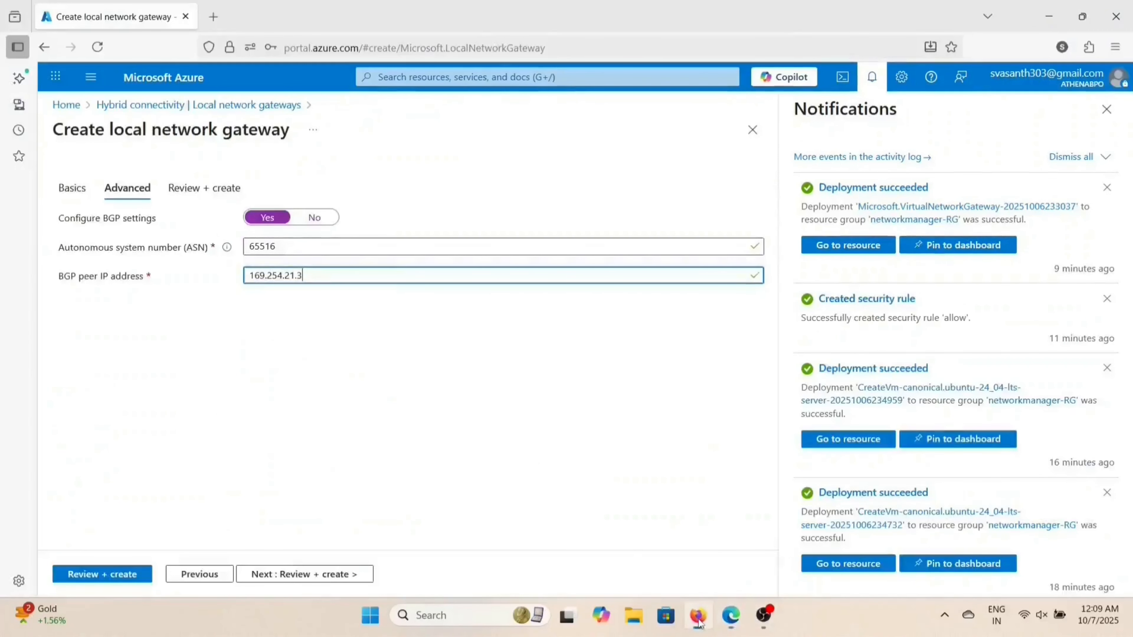
# Step: Change the autonomous system number to 65514 to match onprem-vpngw in Edge, and deploy the local network gateway core-lgw-tunnel-1 from Firefox
pyautogui.click(294, 248)
pyautogui.press('BackSpace')
pyautogui.write('4')
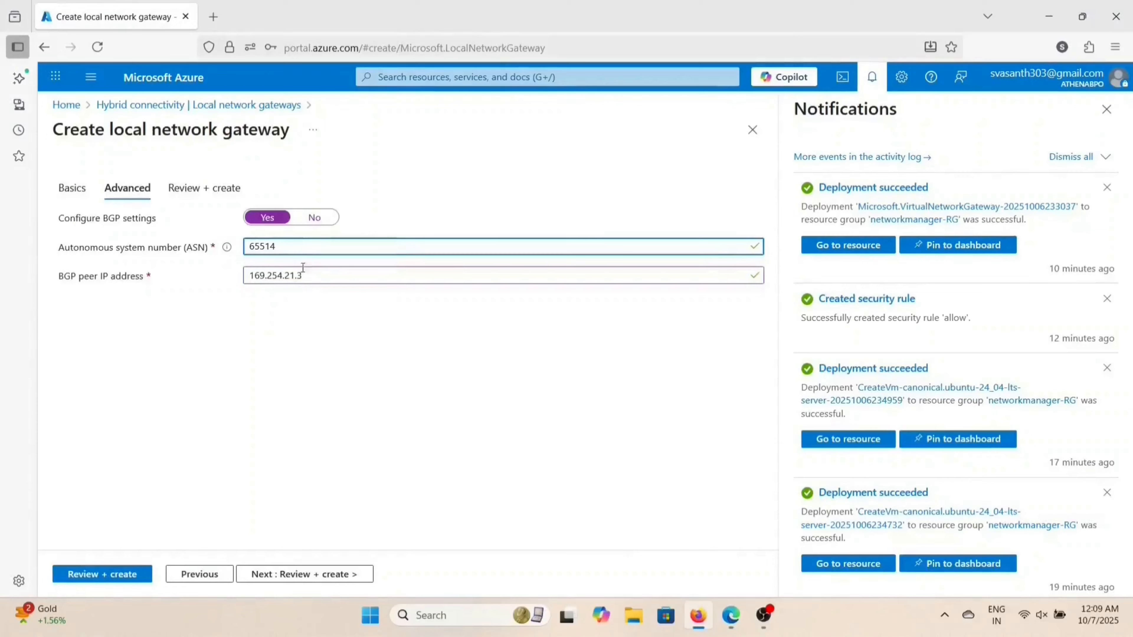
pyautogui.click(731, 617)
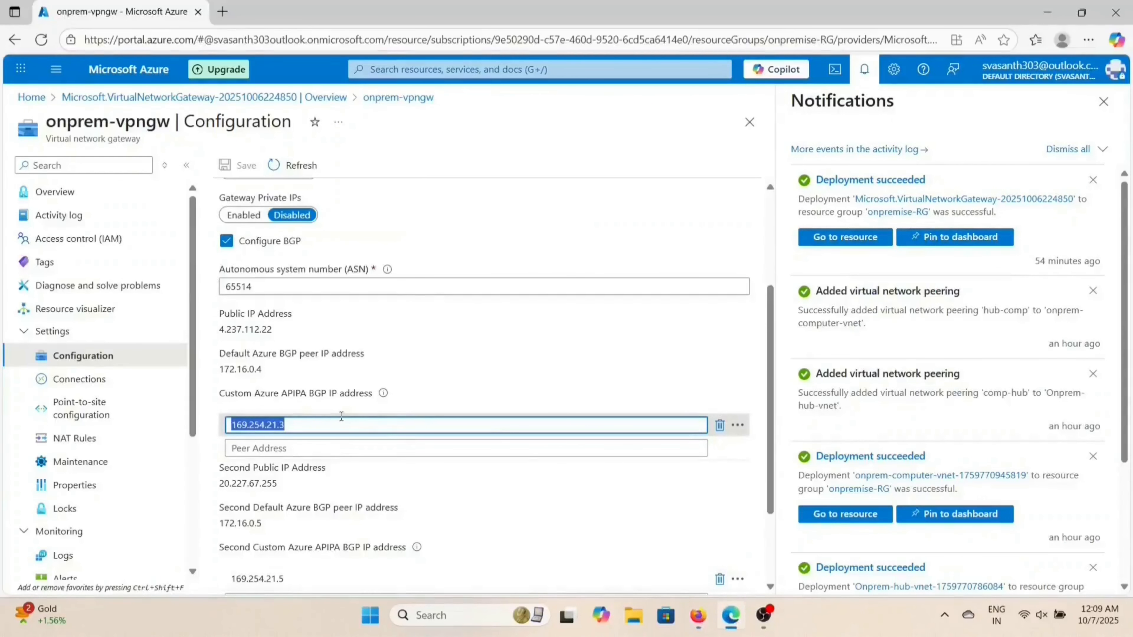
pyautogui.click(701, 619)
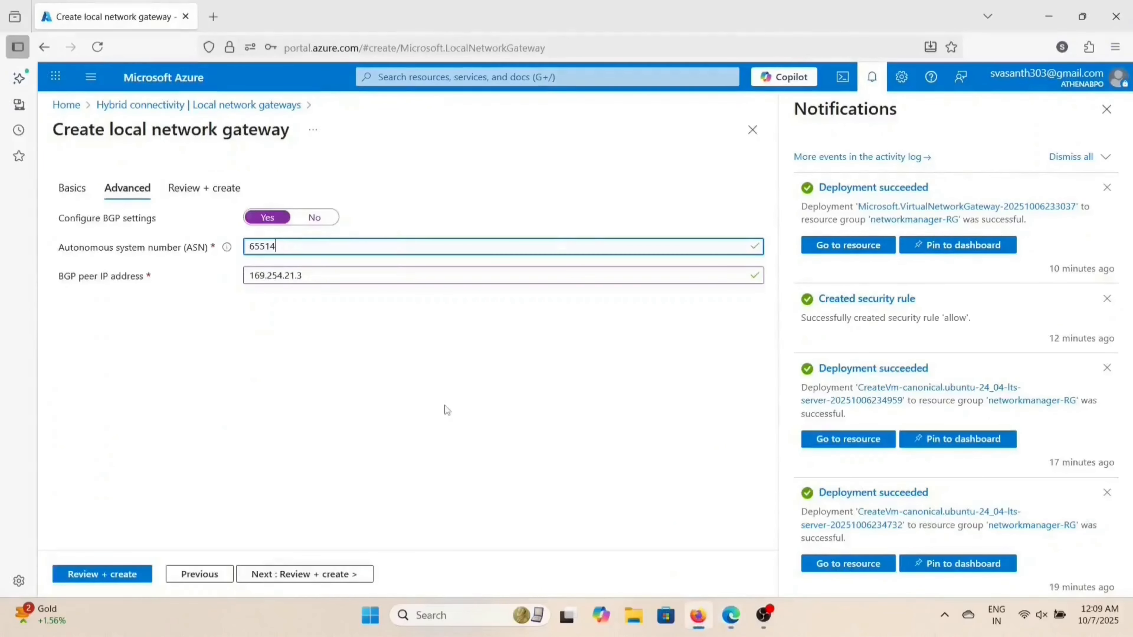
pyautogui.click(120, 574)
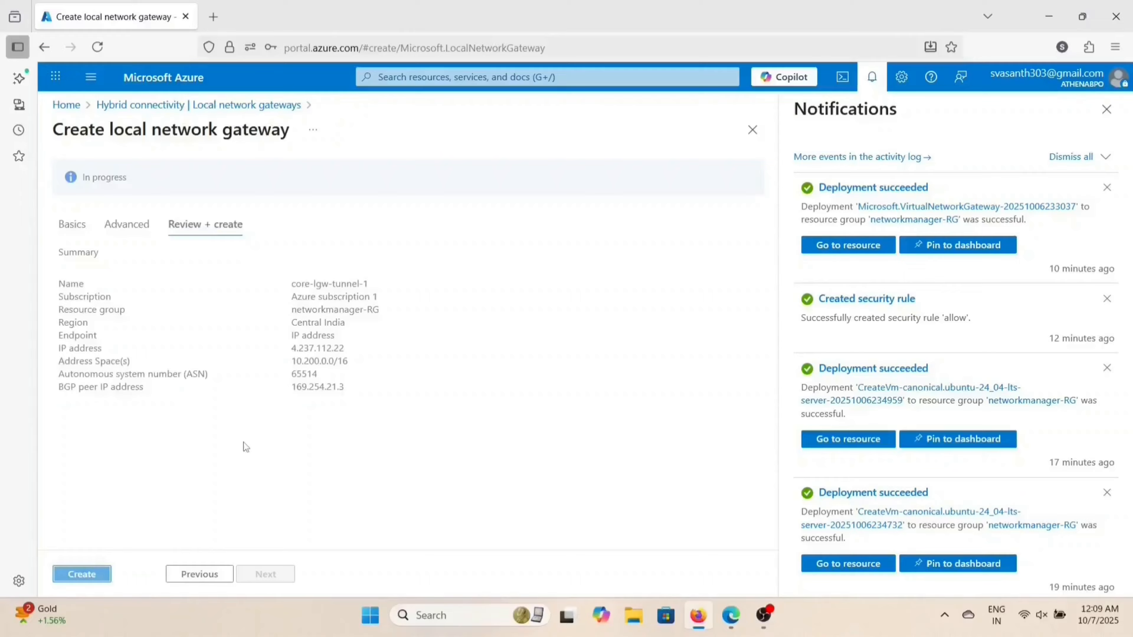
pyautogui.click(77, 575)
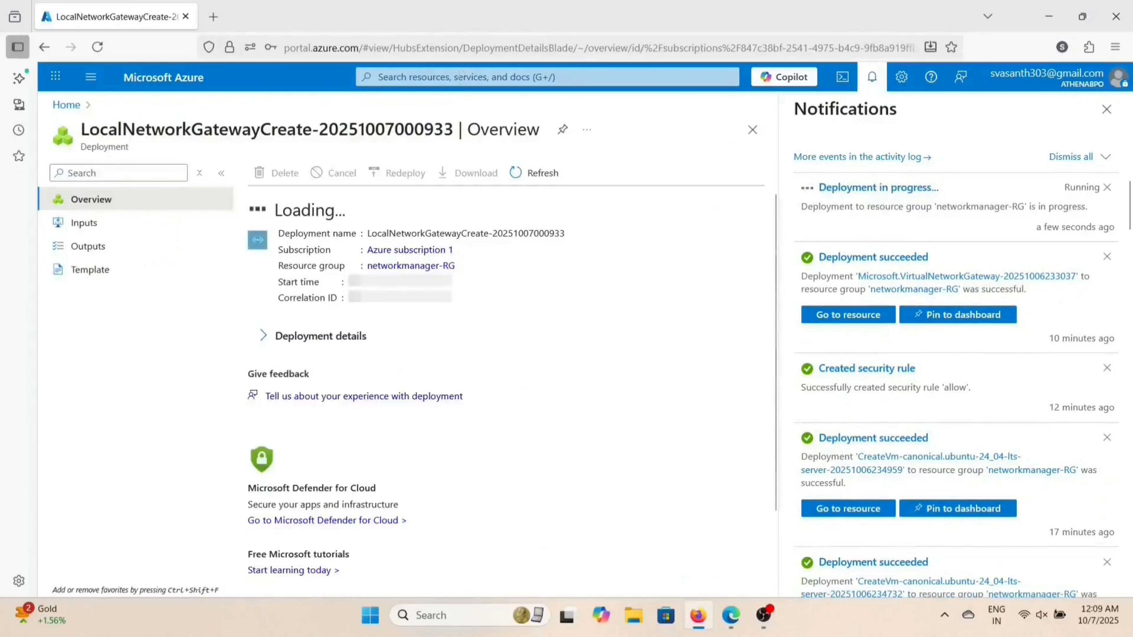
# Step: Start creating another local network gateway in the networkmanager-RG resource group
pyautogui.click(462, 75)
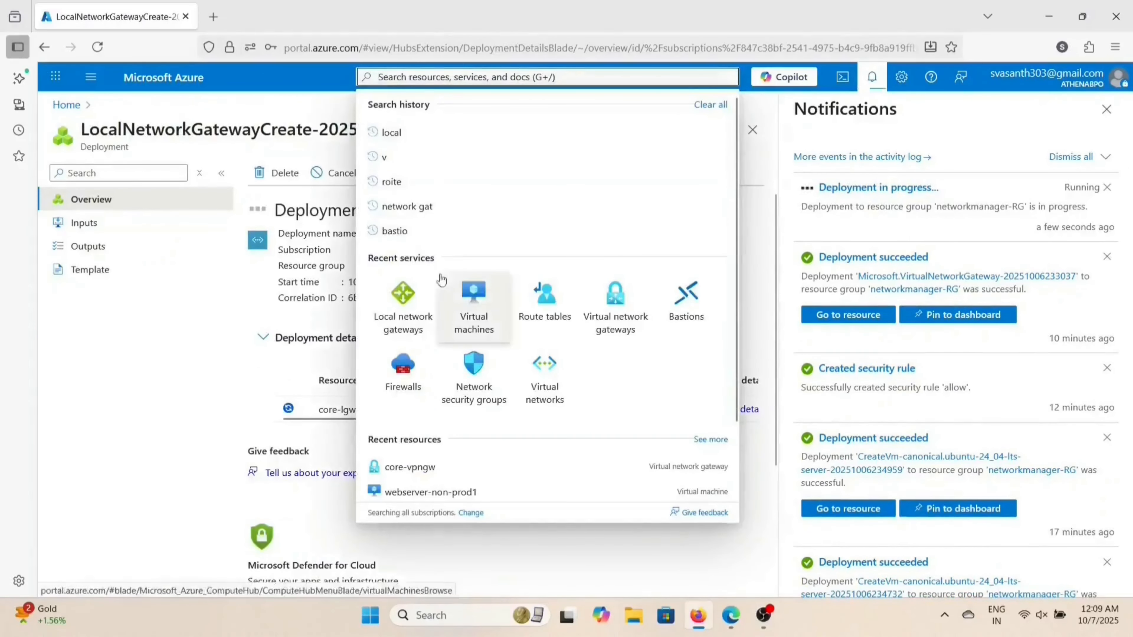
pyautogui.click(404, 296)
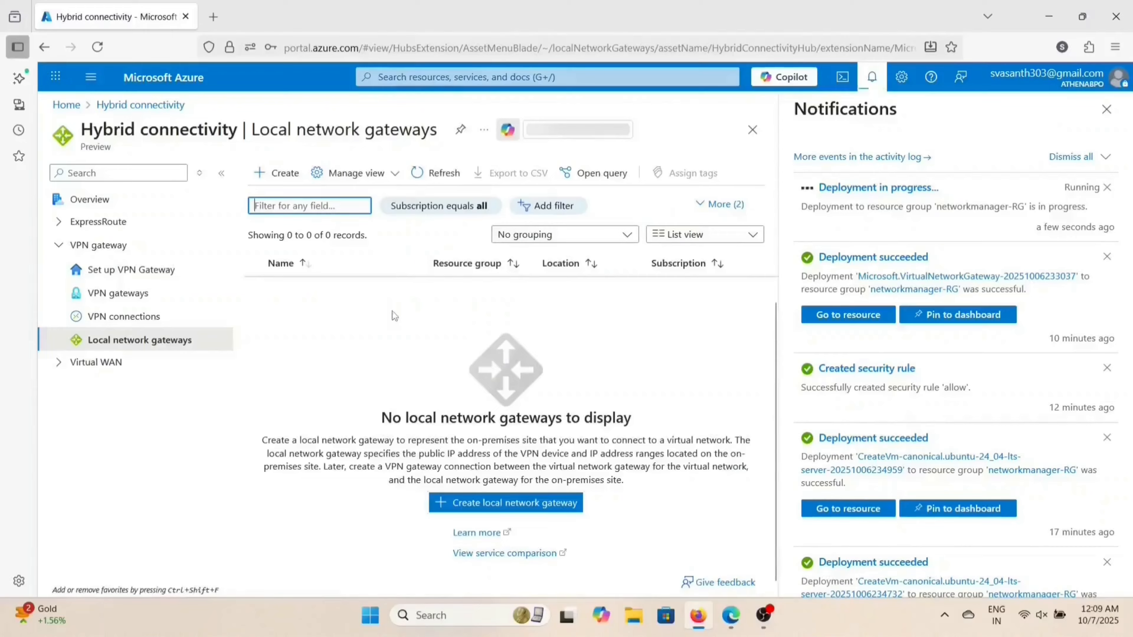
pyautogui.click(268, 174)
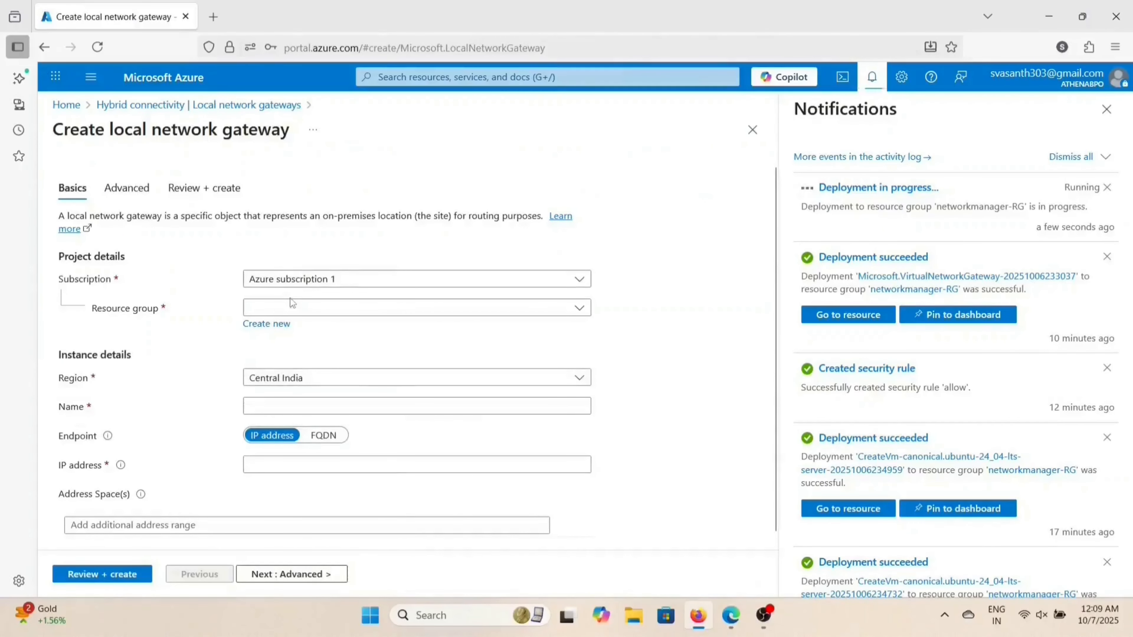
pyautogui.click(290, 308)
pyautogui.click(292, 359)
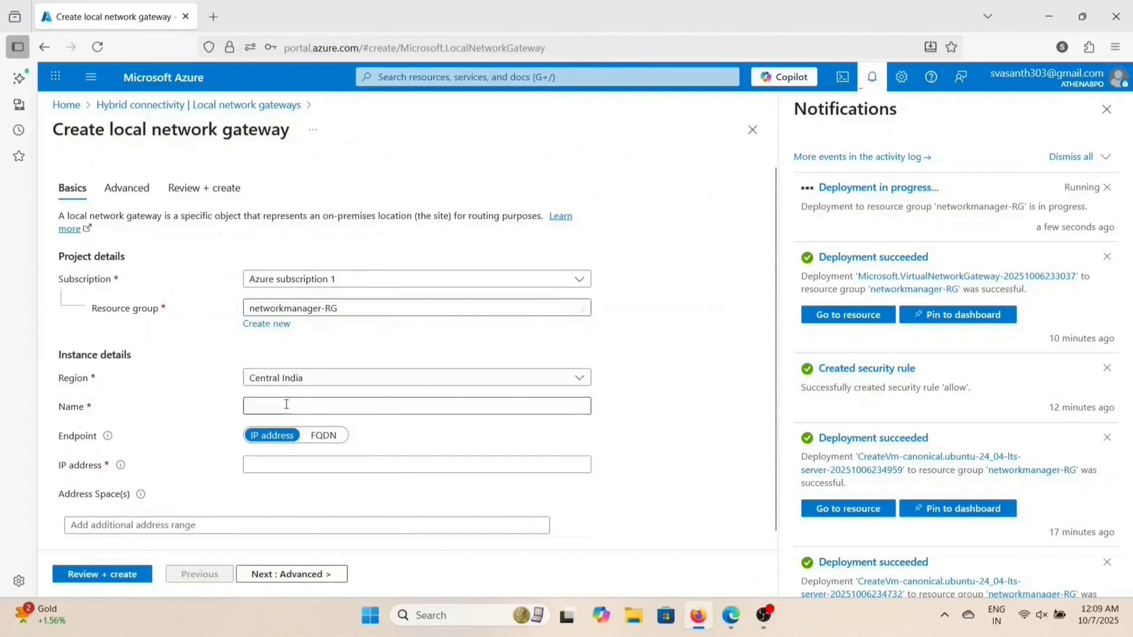
# Step: Name the new local network gateway core-lgw-tunnel-2
pyautogui.click(286, 406)
pyautogui.write('core')
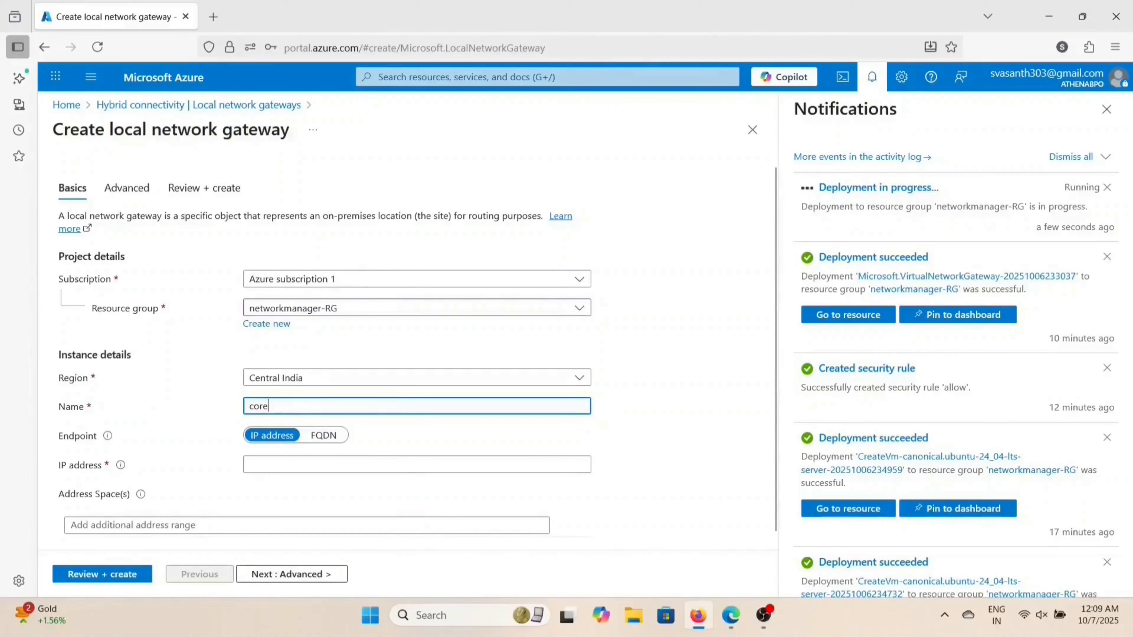
pyautogui.write('-lgw-')
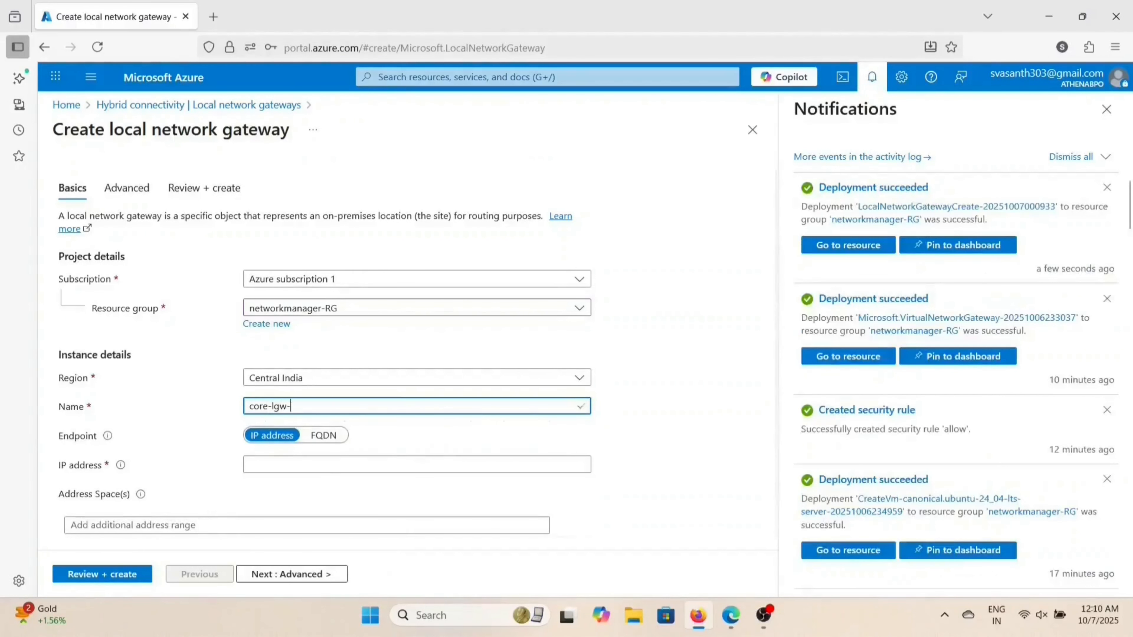
pyautogui.write('t')
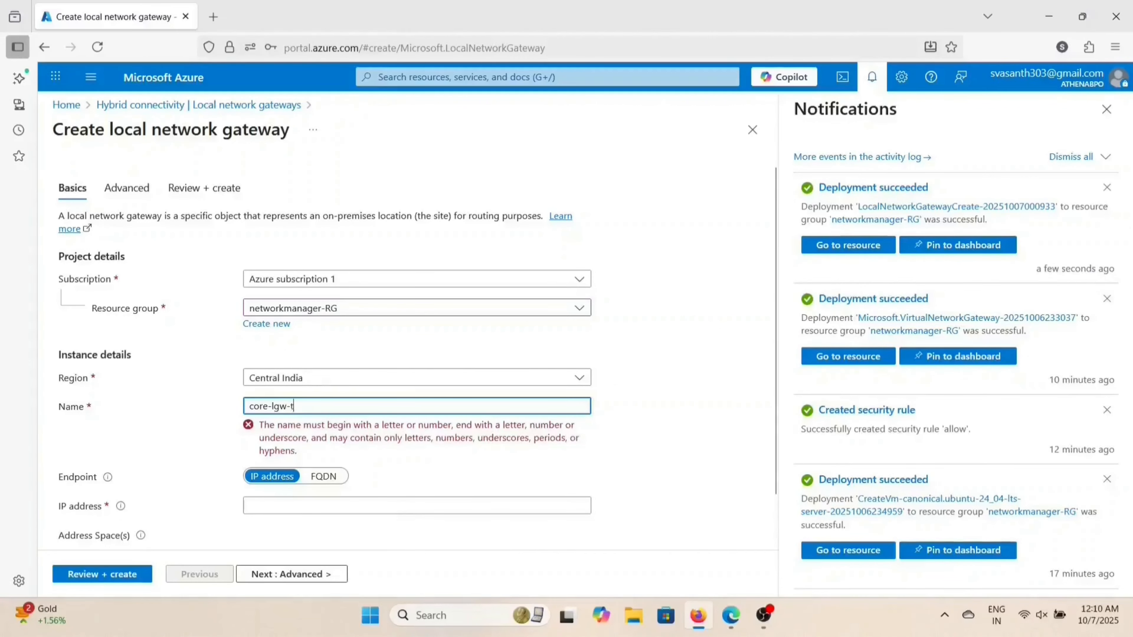
pyautogui.write('unnel-')
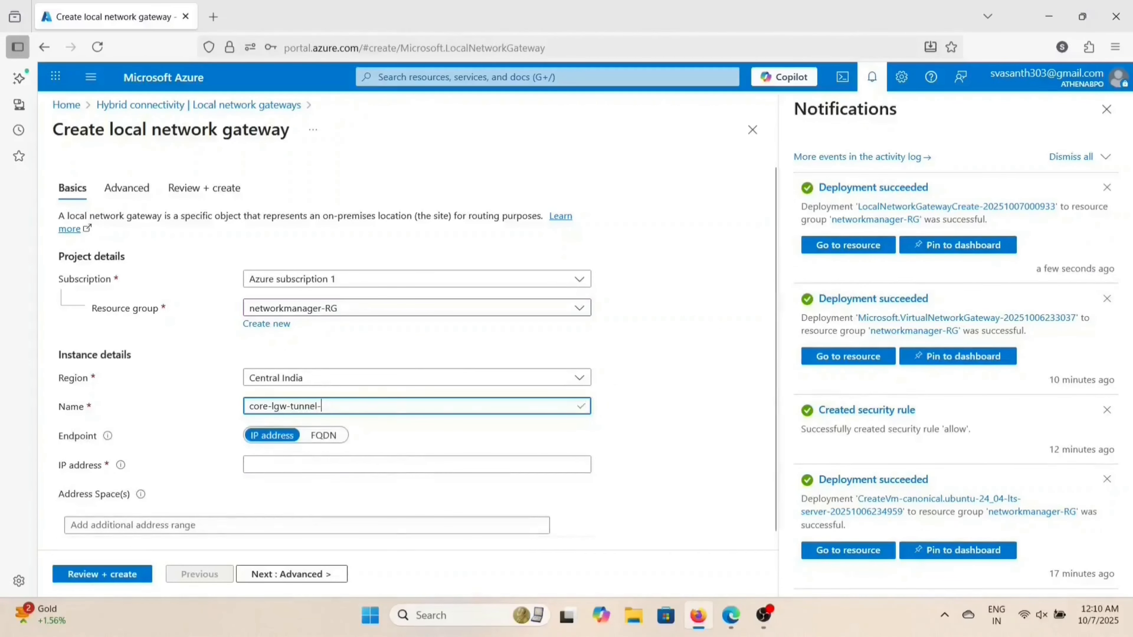
pyautogui.write('2')
# Step: Copy onprem-vpngw's second public IP address, 20.227.67.255, from Edge into the new local network gateway's IP address in Firefox
pyautogui.scroll(-1, 386, 431)
pyautogui.click(352, 455)
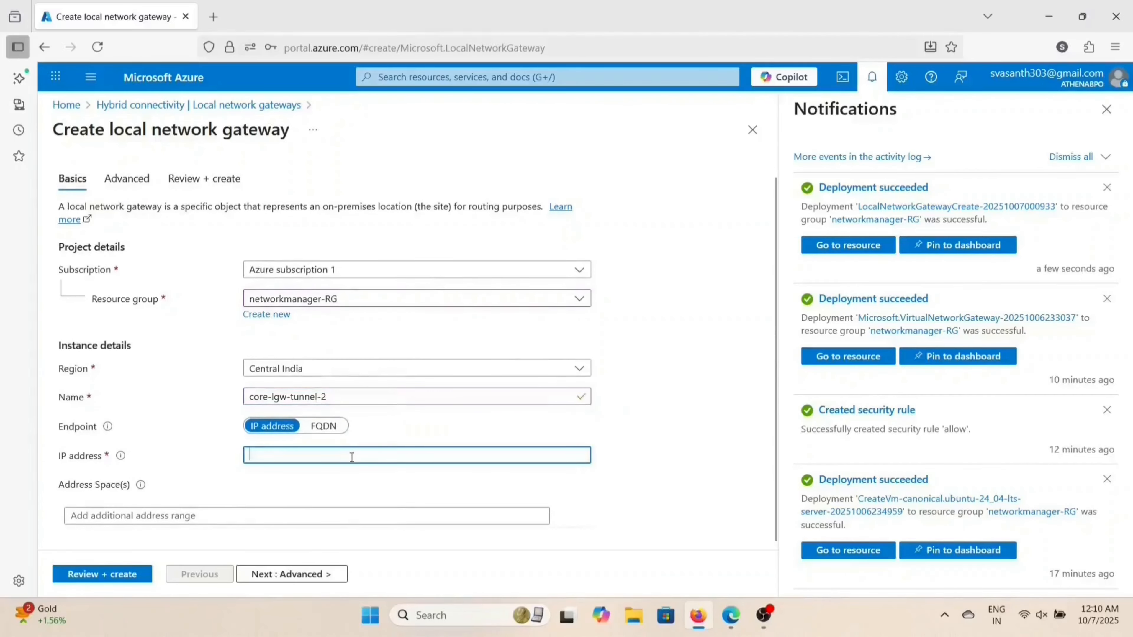
pyautogui.hotkey('alt', 'Tab')
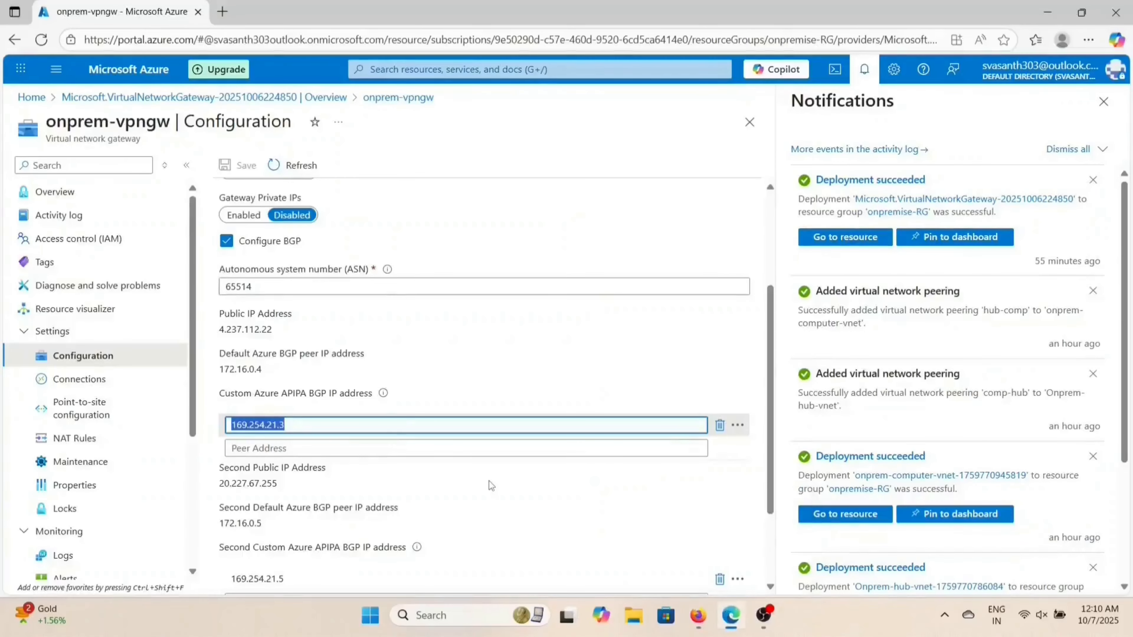
pyautogui.scroll(-3, 448, 481)
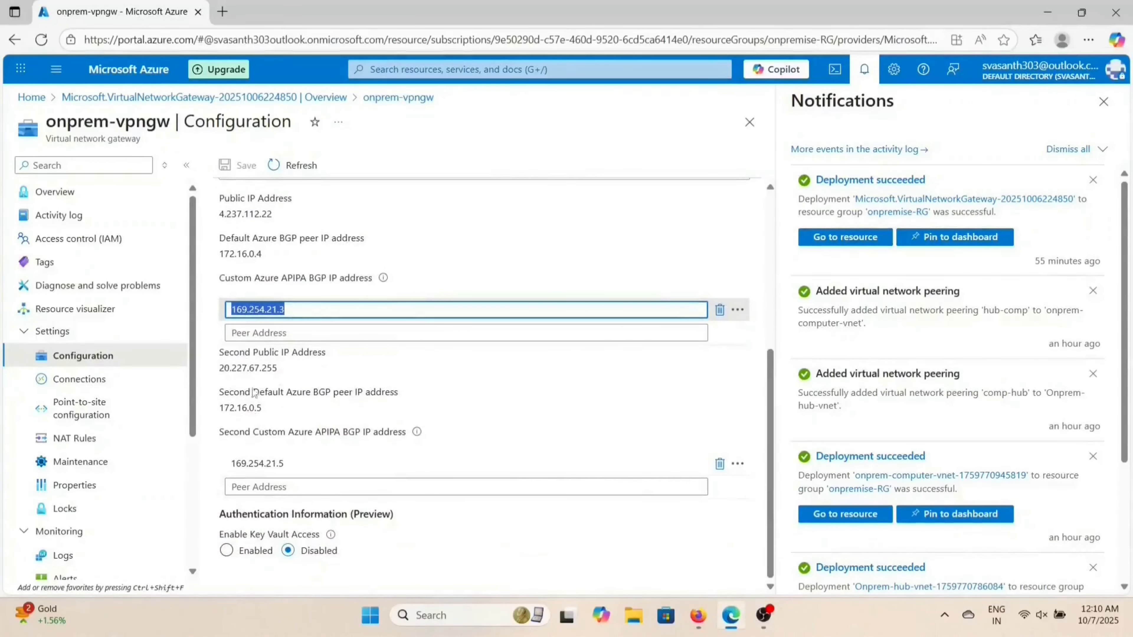
pyautogui.scroll(3, 254, 393)
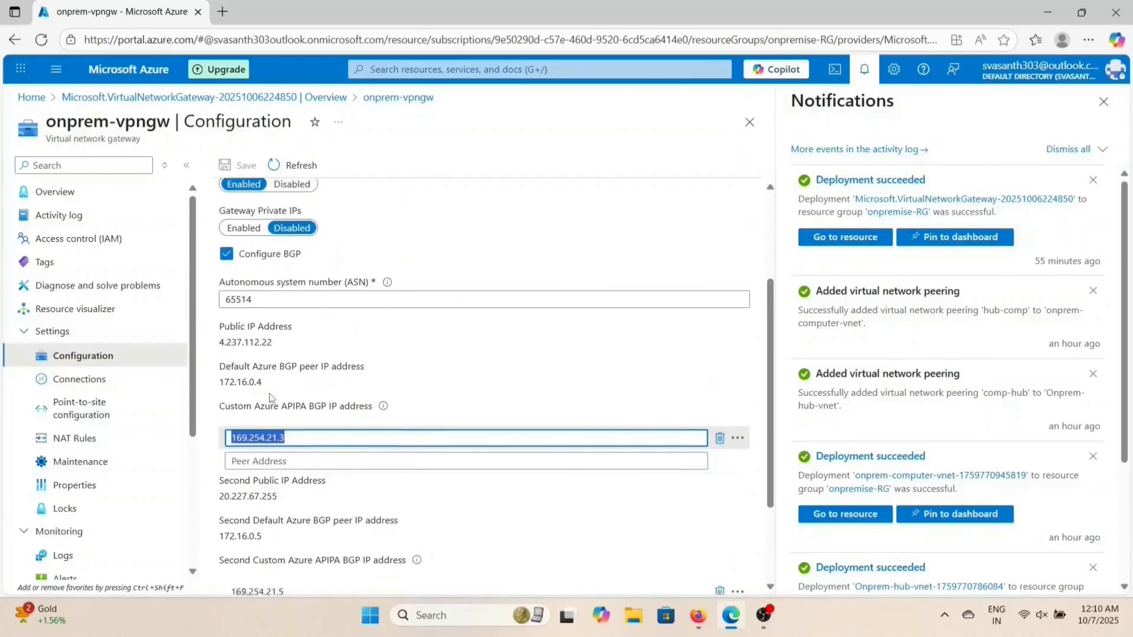
pyautogui.scroll(-3, 269, 393)
pyautogui.moveTo(220, 368); pyautogui.dragTo(282, 373)
pyautogui.click(310, 326)
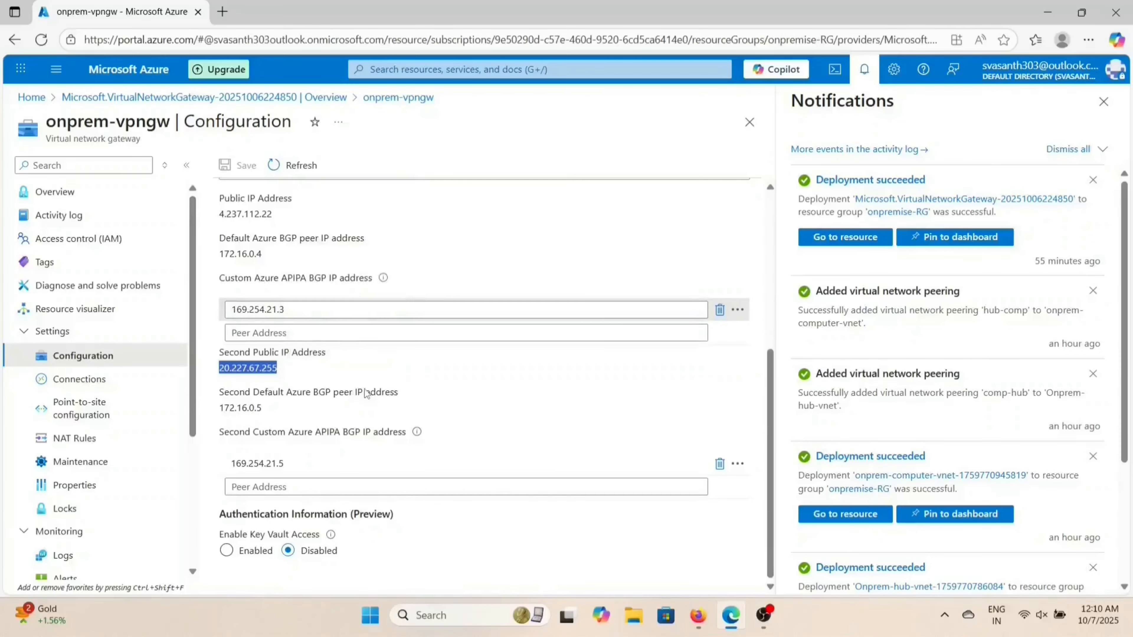
pyautogui.click(698, 622)
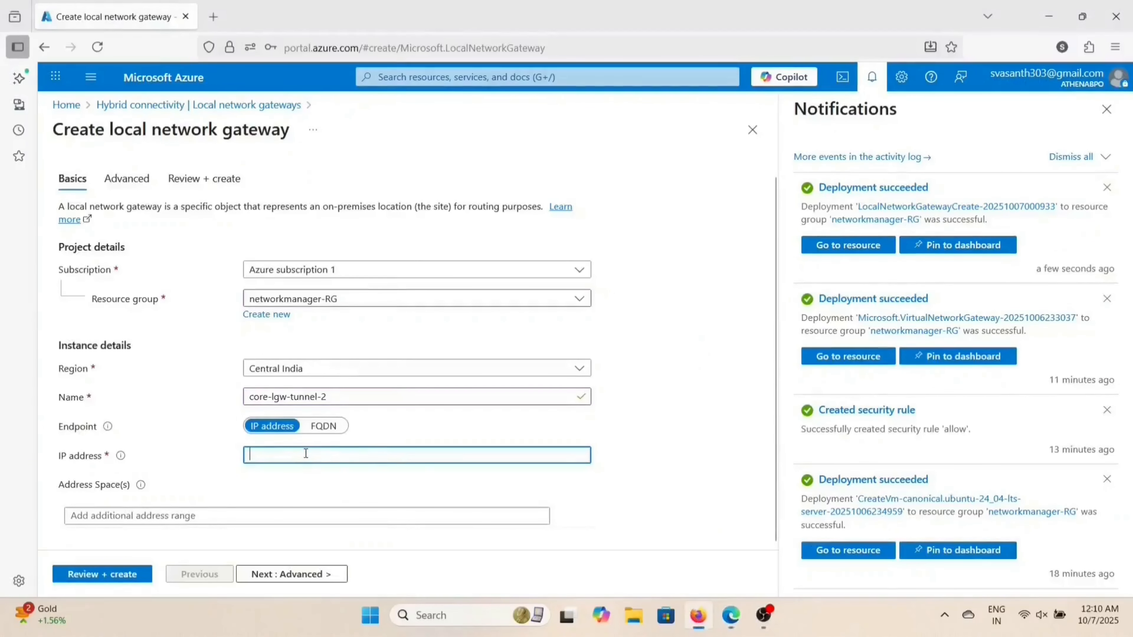
pyautogui.hotkey('ctrl', 'v')
# Step: Add 10.200.0.0/16 as the address space of core-lgw-tunnel-2
pyautogui.click(232, 519)
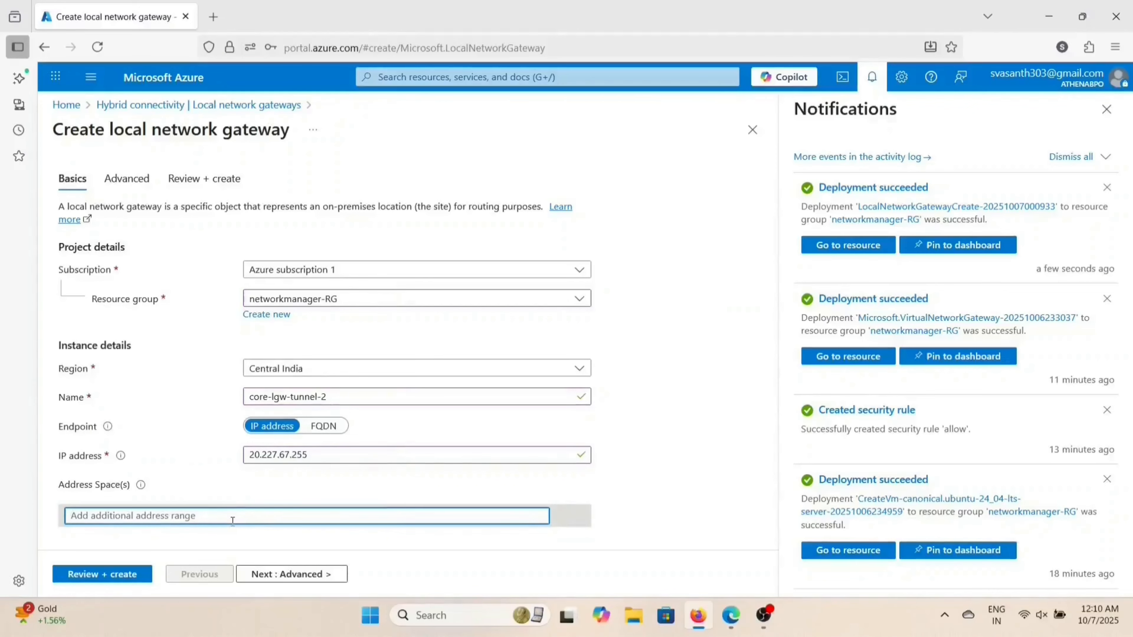
pyautogui.write('10.')
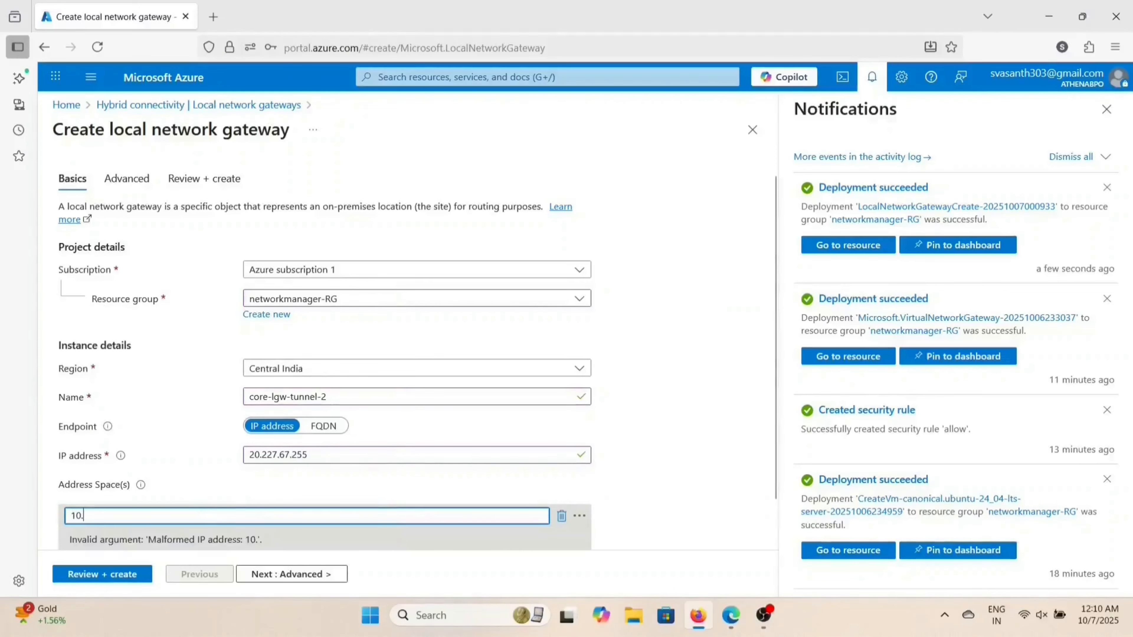
pyautogui.write('200.0.0')
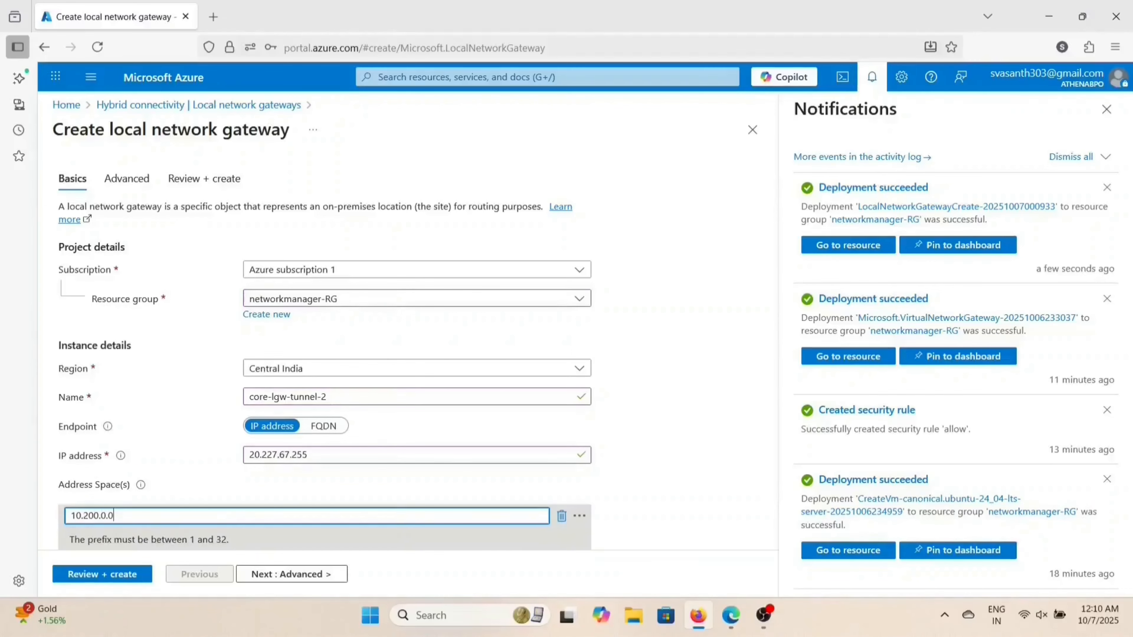
pyautogui.write('/16')
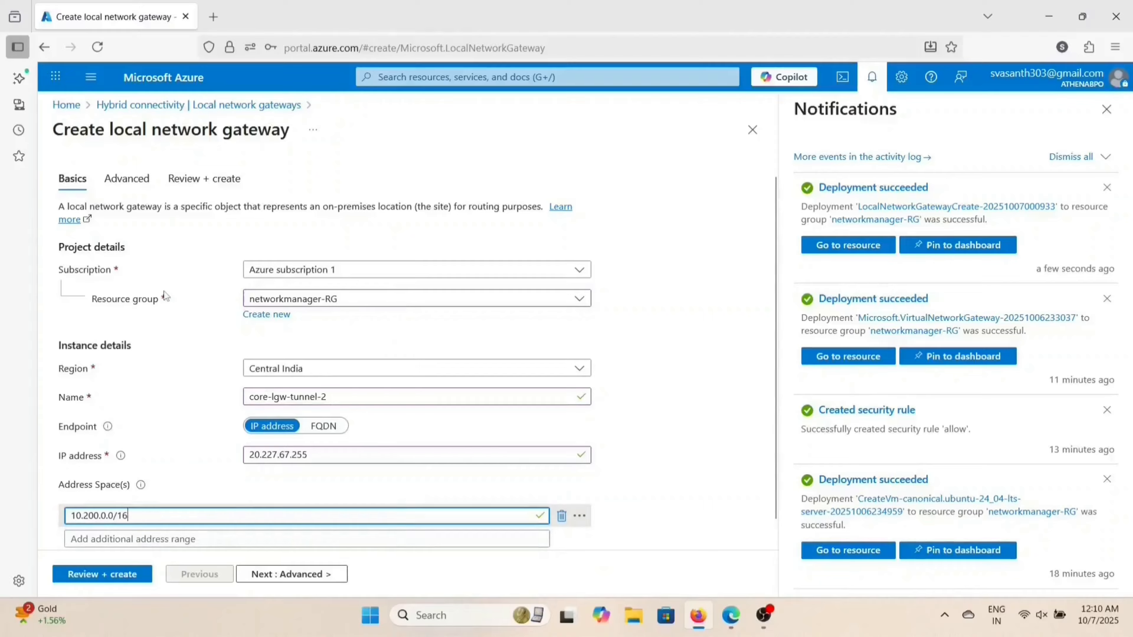
# Step: Enable BGP for core-lgw-tunnel-2 with ASN 65514 and onprem-vpngw's second custom APIPA address from Edge, 169.254.21.5, as peer IP address
pyautogui.click(127, 178)
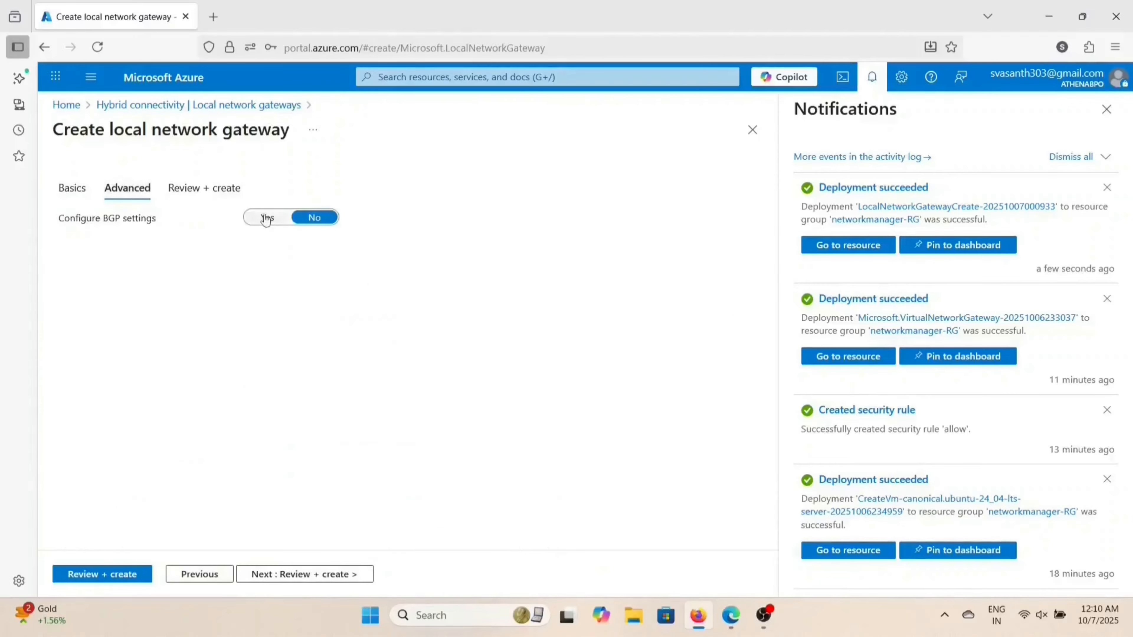
pyautogui.click(267, 218)
pyautogui.click(268, 248)
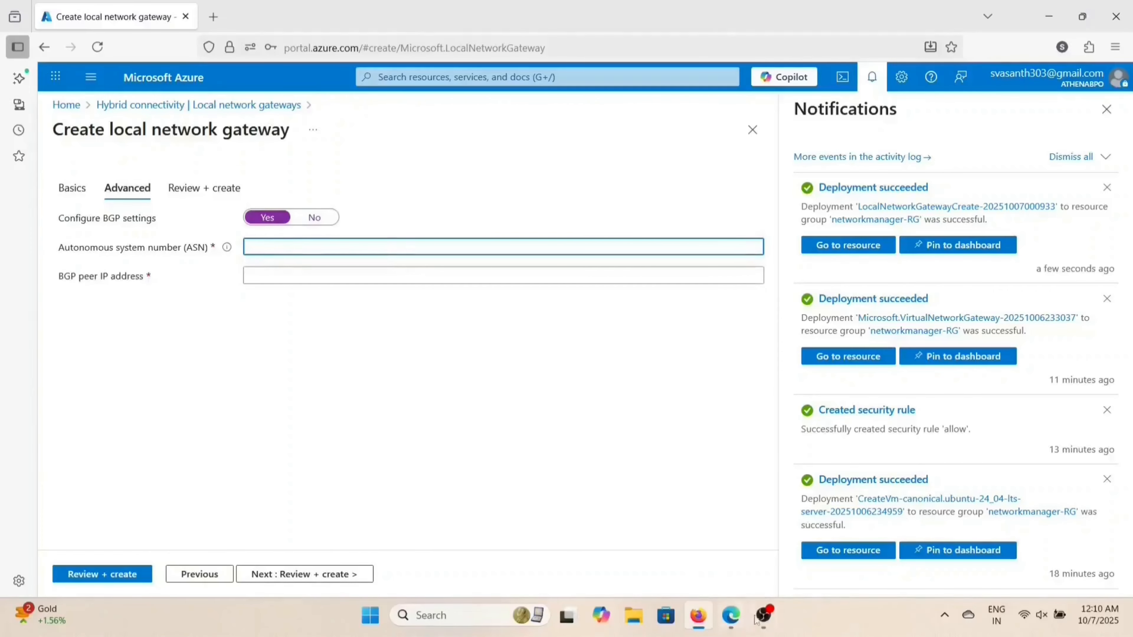
pyautogui.click(737, 617)
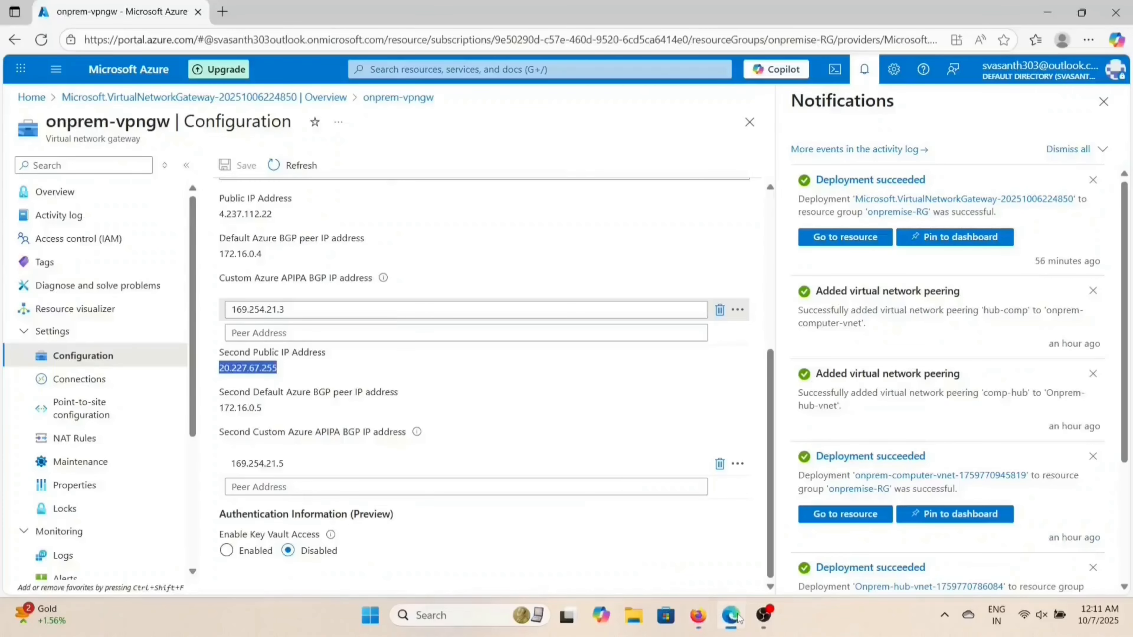
pyautogui.scroll(3, 407, 290)
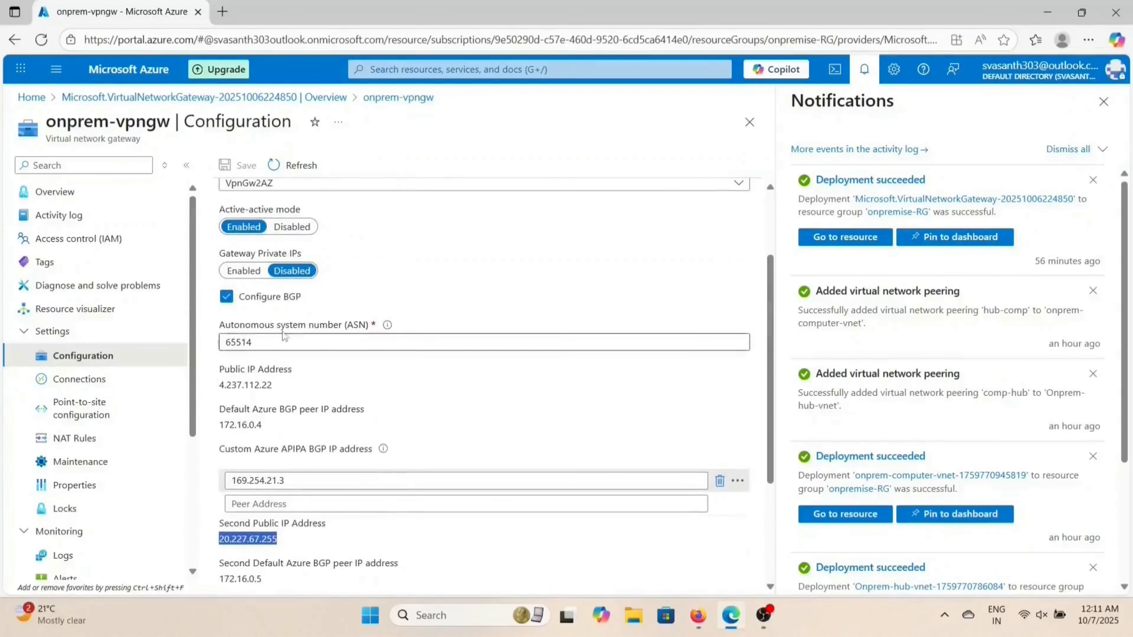
pyautogui.scroll(-4, 325, 387)
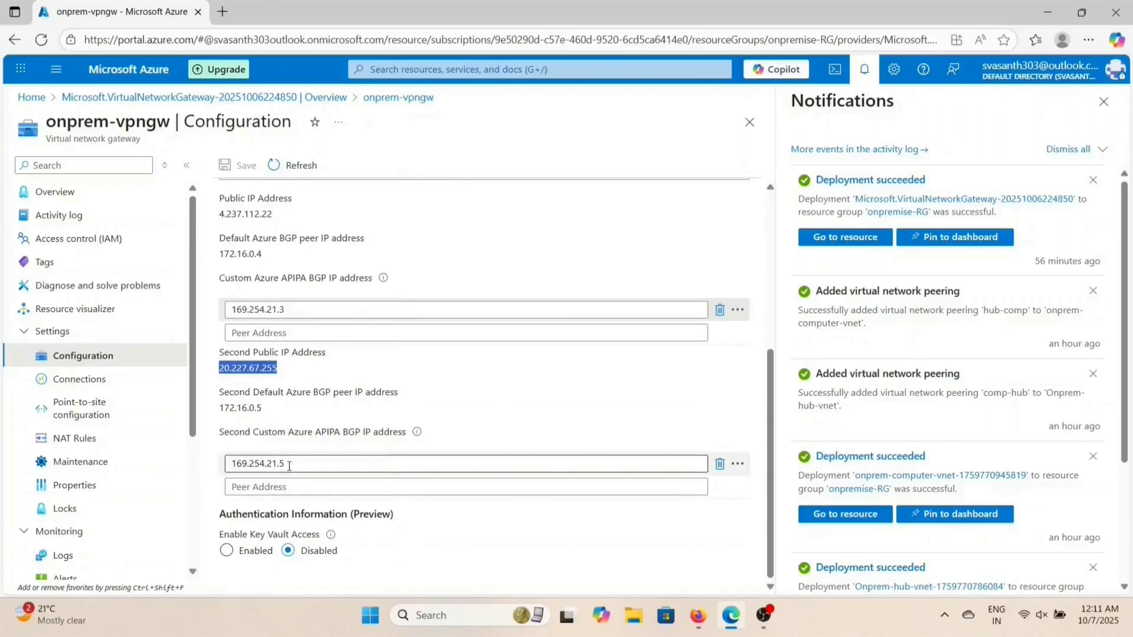
pyautogui.moveTo(284, 462); pyautogui.dragTo(231, 464)
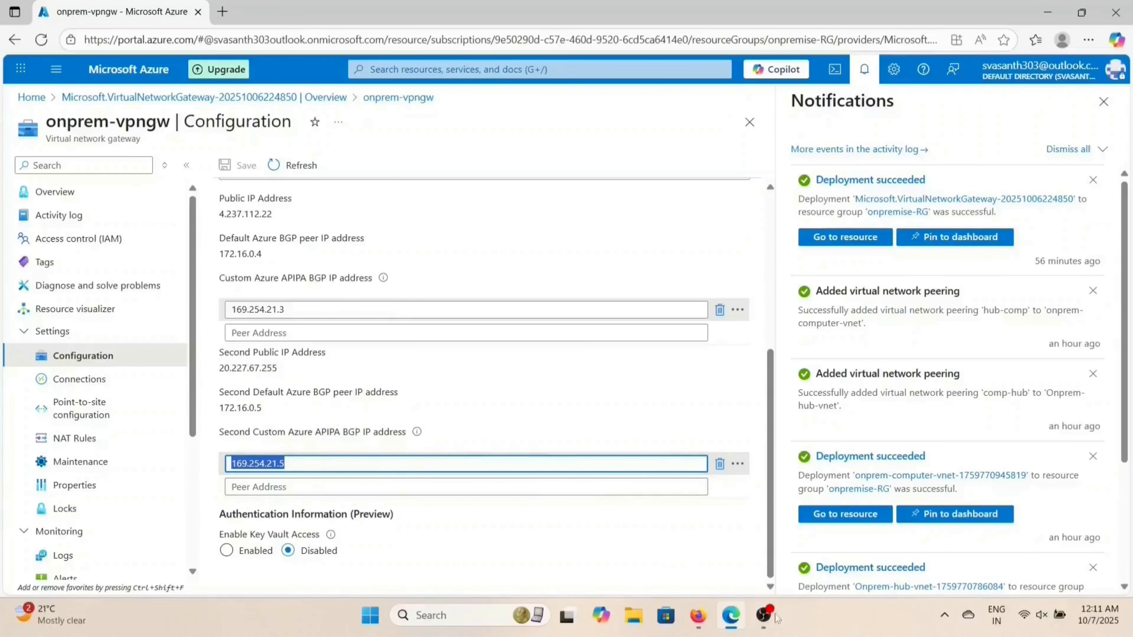
pyautogui.click(706, 621)
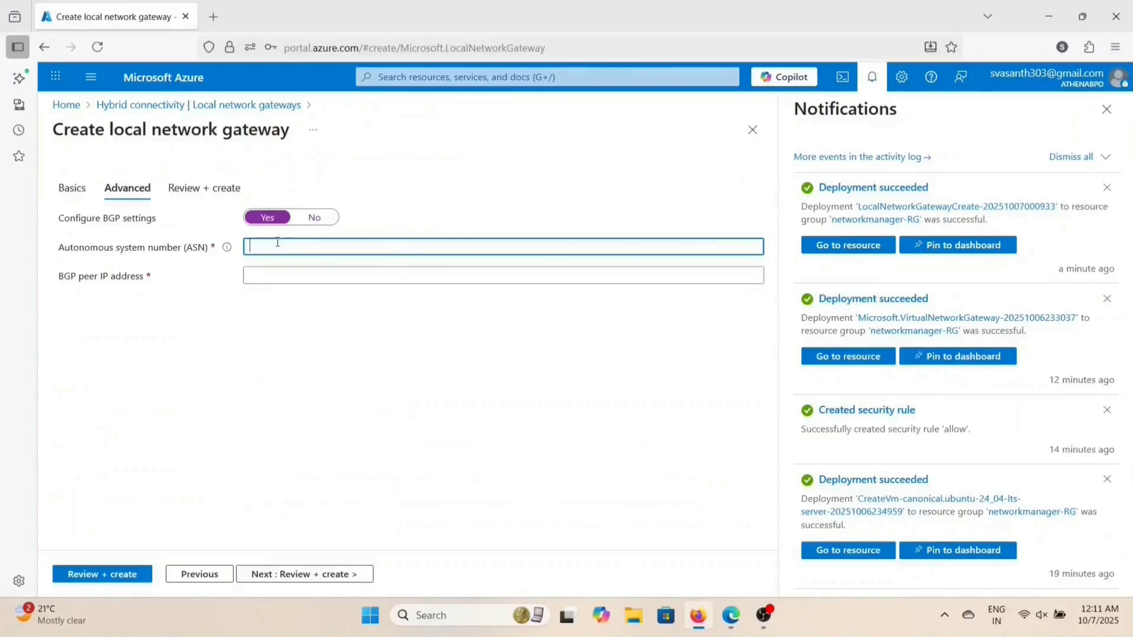
pyautogui.write('65514')
pyautogui.click(282, 273)
pyautogui.write('169.254.21.5')
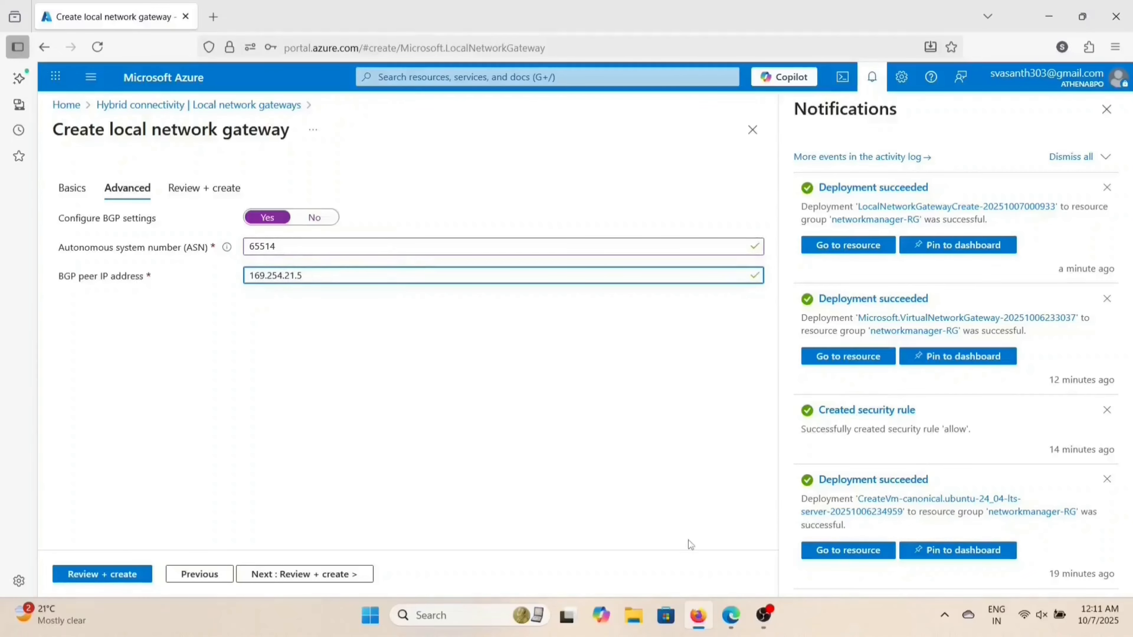
# Step: Recheck onprem-vpngw's BGP configuration in Edge and create the local network gateway core-lgw-tunnel-2 in Firefox
pyautogui.click(727, 623)
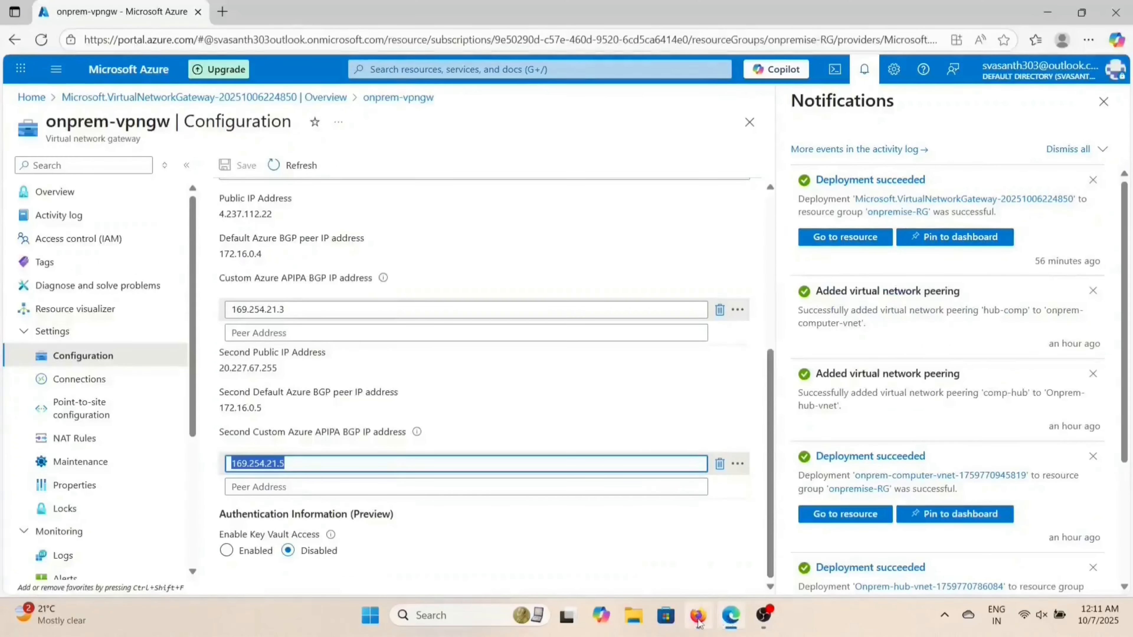
pyautogui.scroll(3, 568, 510)
pyautogui.scroll(1, 569, 510)
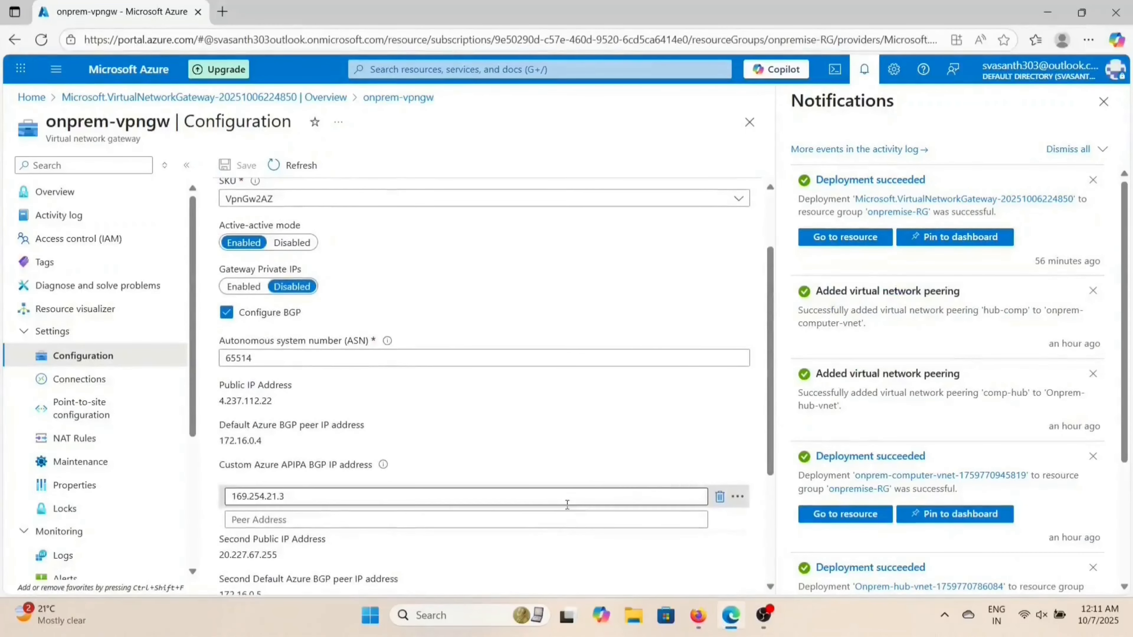
pyautogui.click(698, 616)
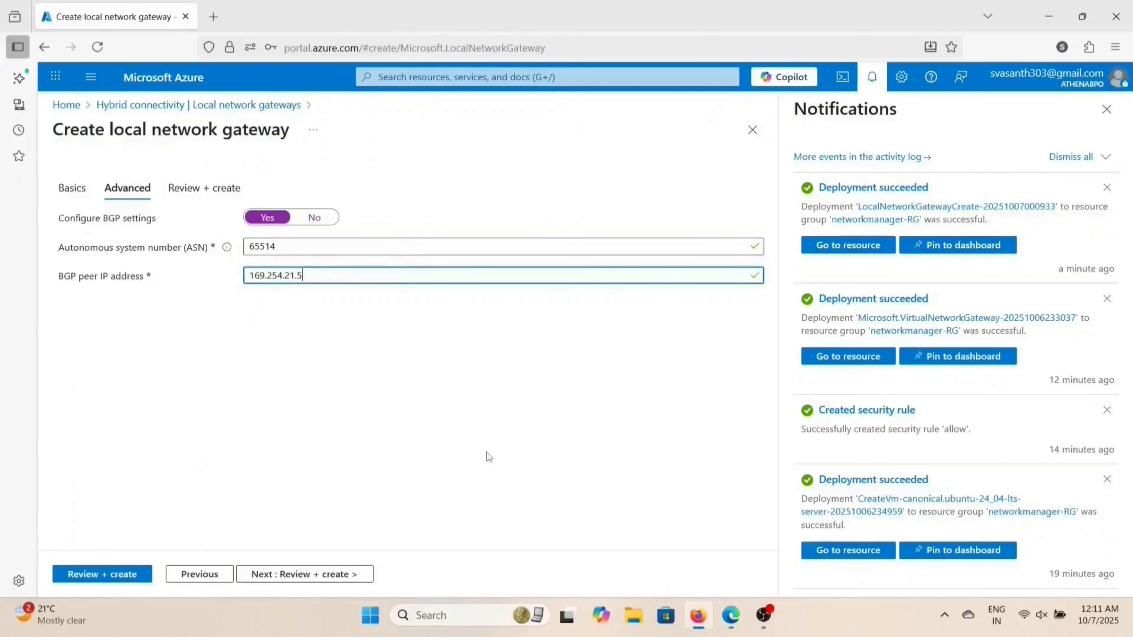
pyautogui.click(103, 574)
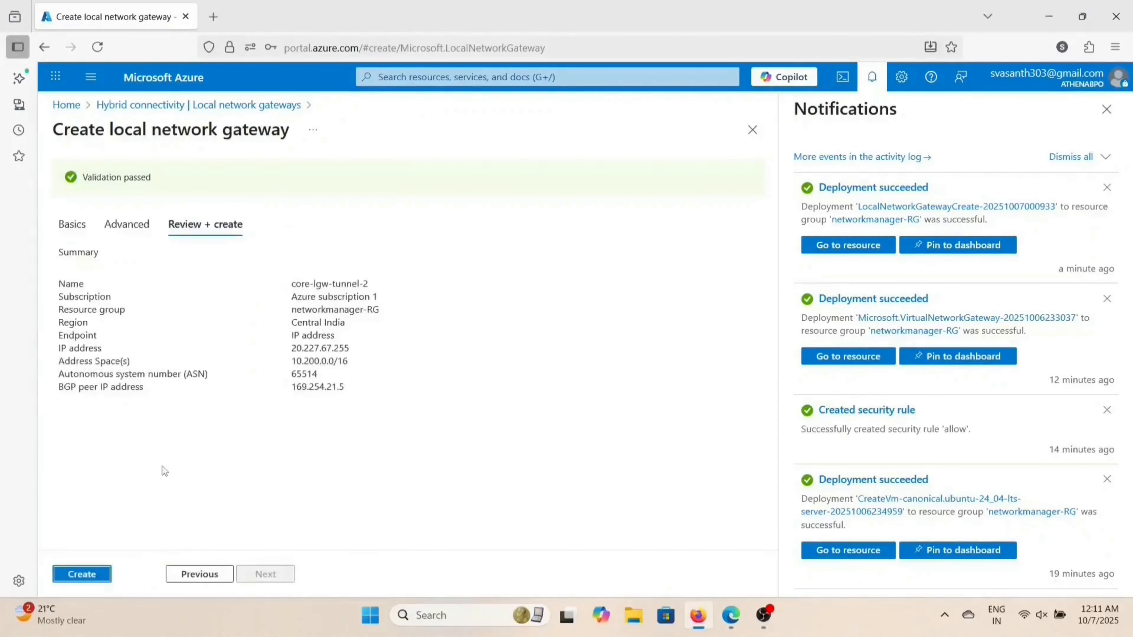
pyautogui.click(90, 575)
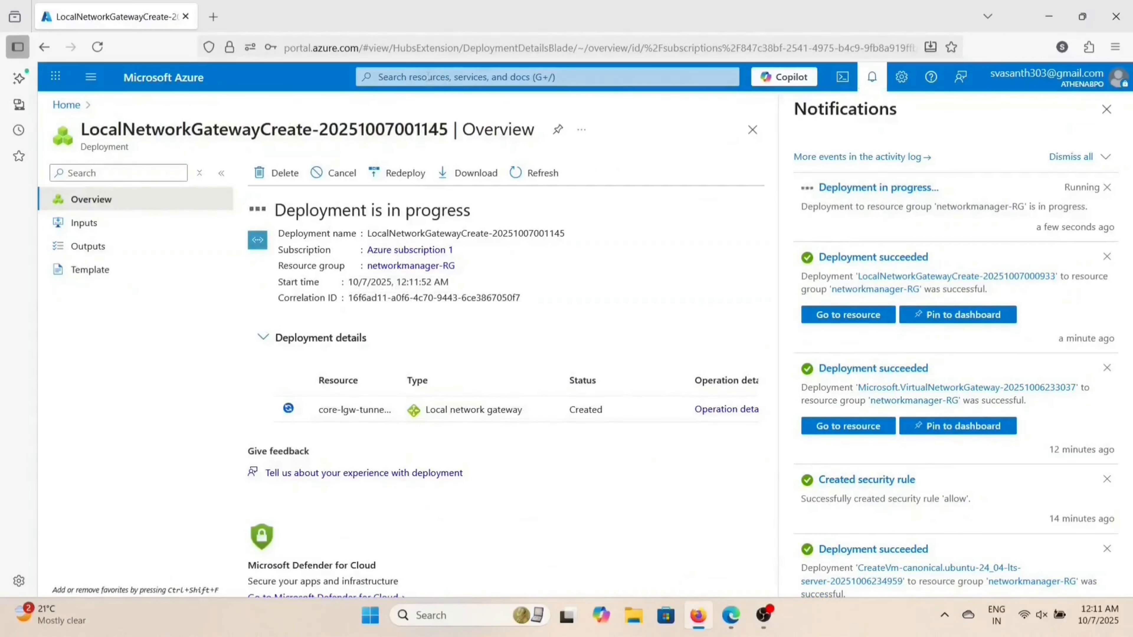
# Step: Open the list of local network gateways to check that both tunnel gateways exist
pyautogui.click(427, 77)
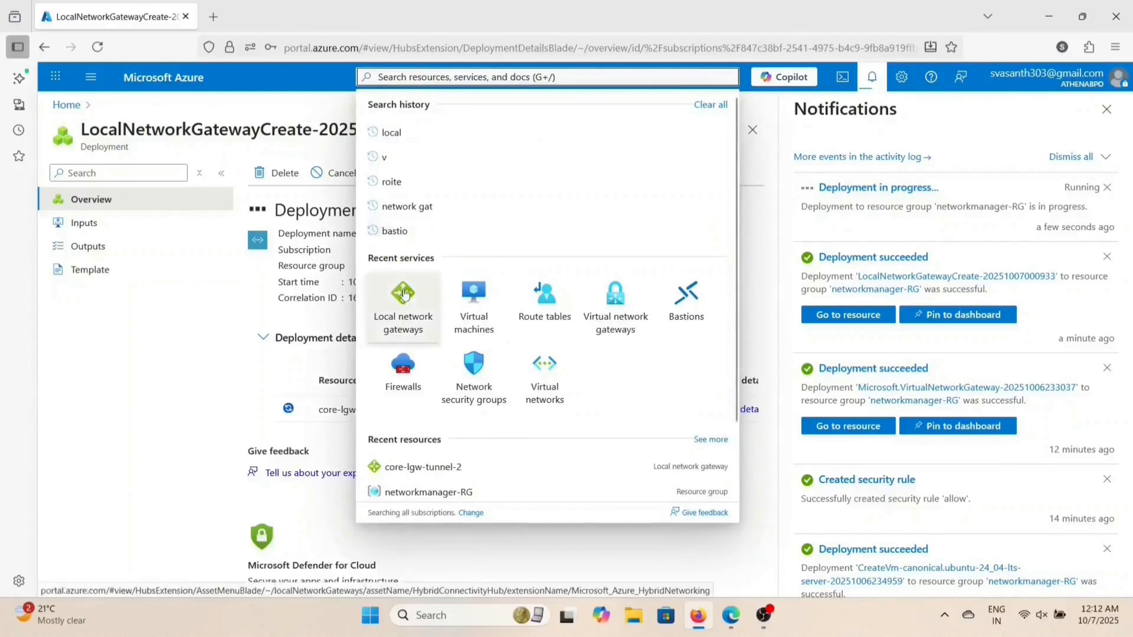
pyautogui.click(403, 297)
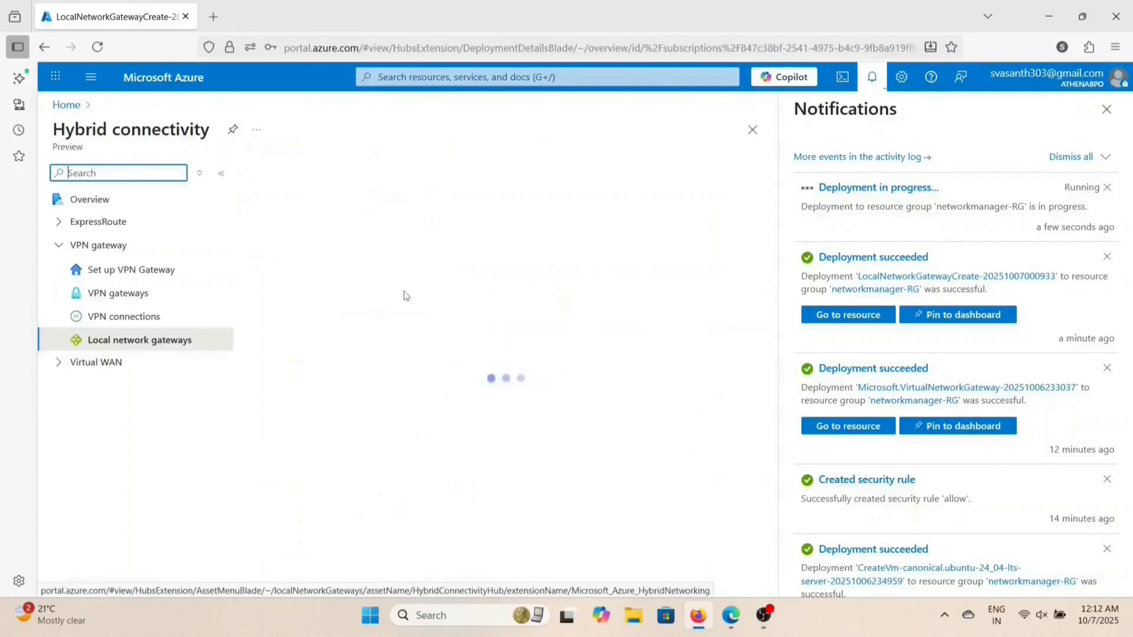
pyautogui.click(386, 397)
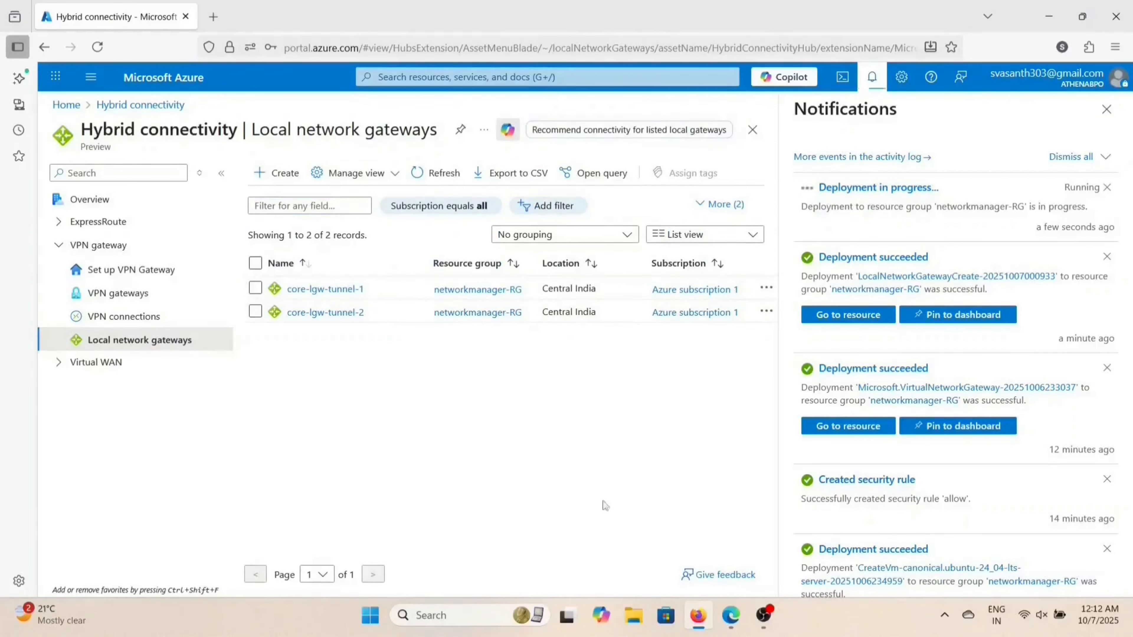
pyautogui.moveTo(731, 617)
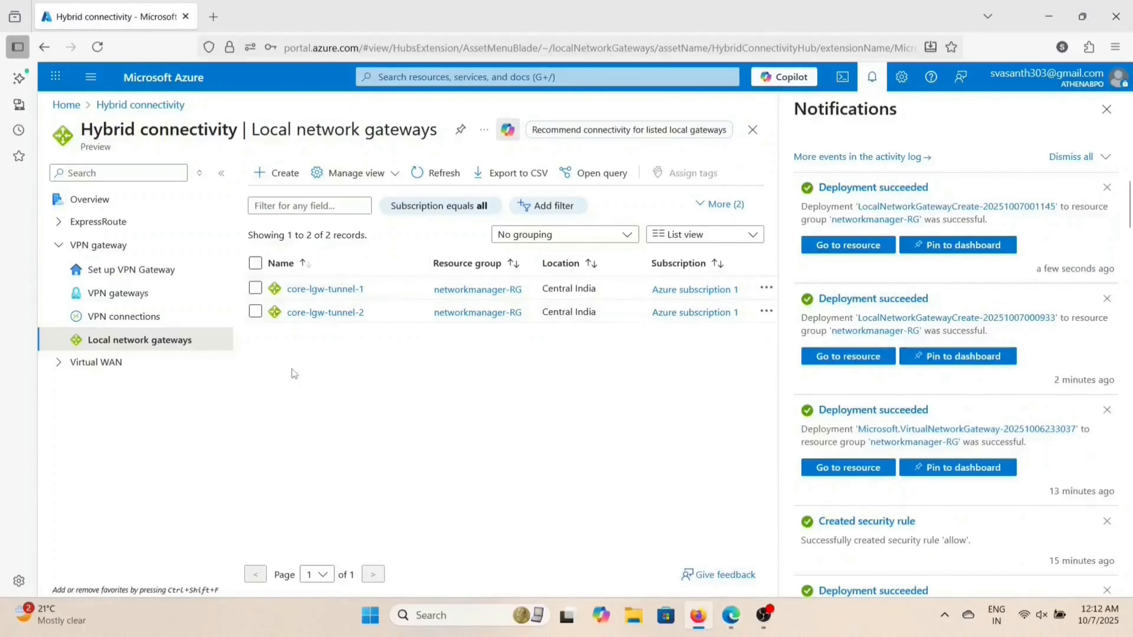
# Step: Start a new Site-to-site (IPsec) VPN connection named connection-1 in resource group networkmanager-RG
pyautogui.click(116, 309)
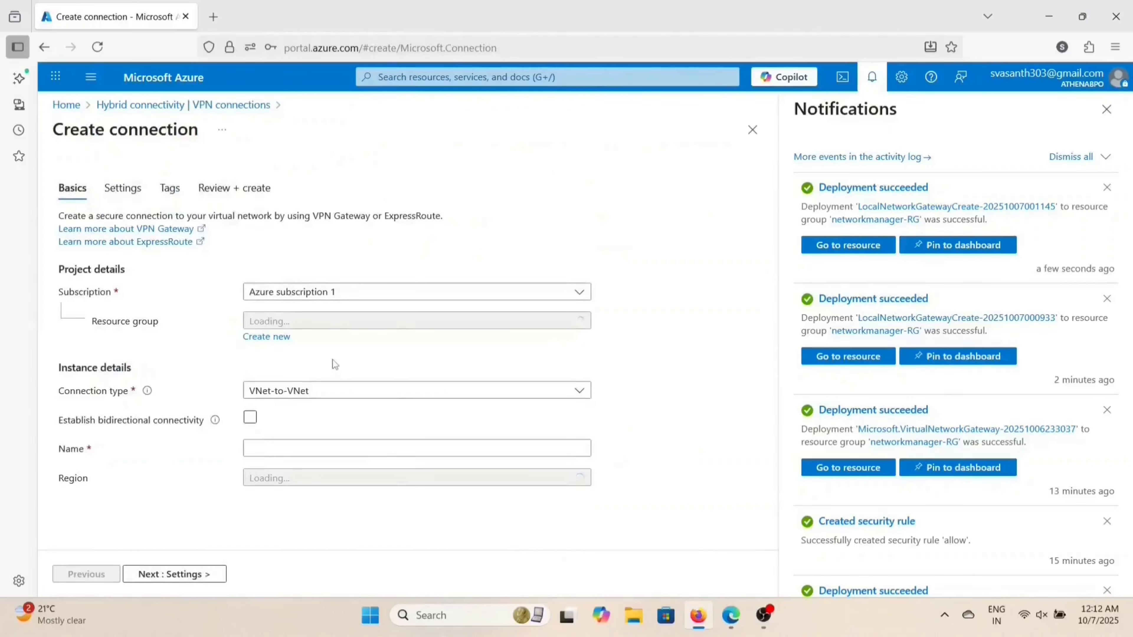
pyautogui.click(357, 322)
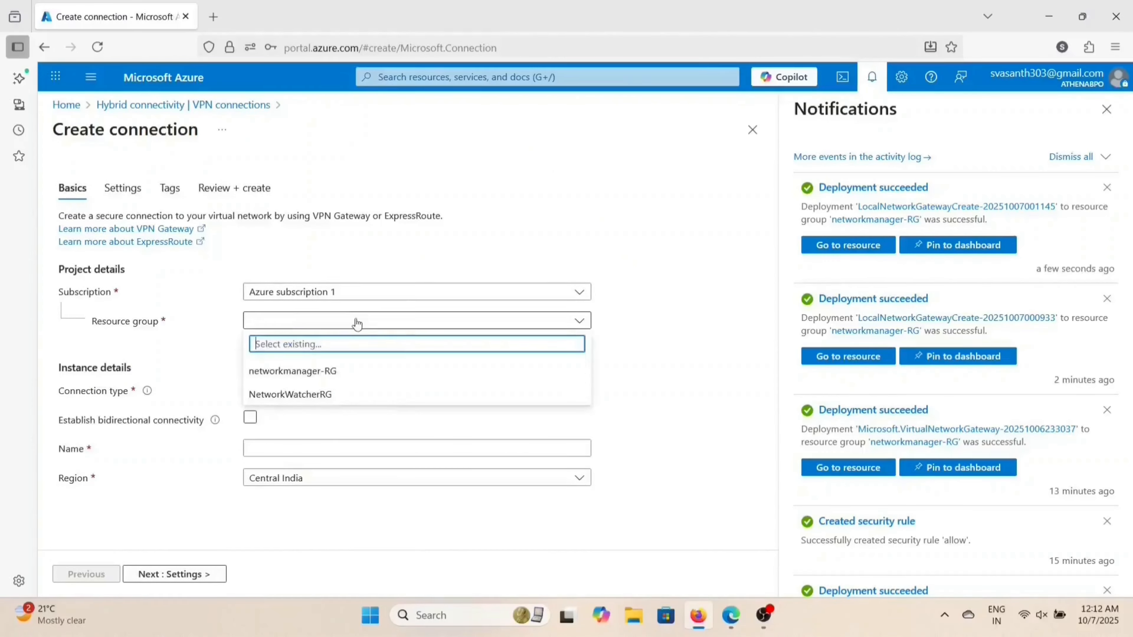
pyautogui.click(289, 374)
pyautogui.click(305, 391)
pyautogui.click(298, 432)
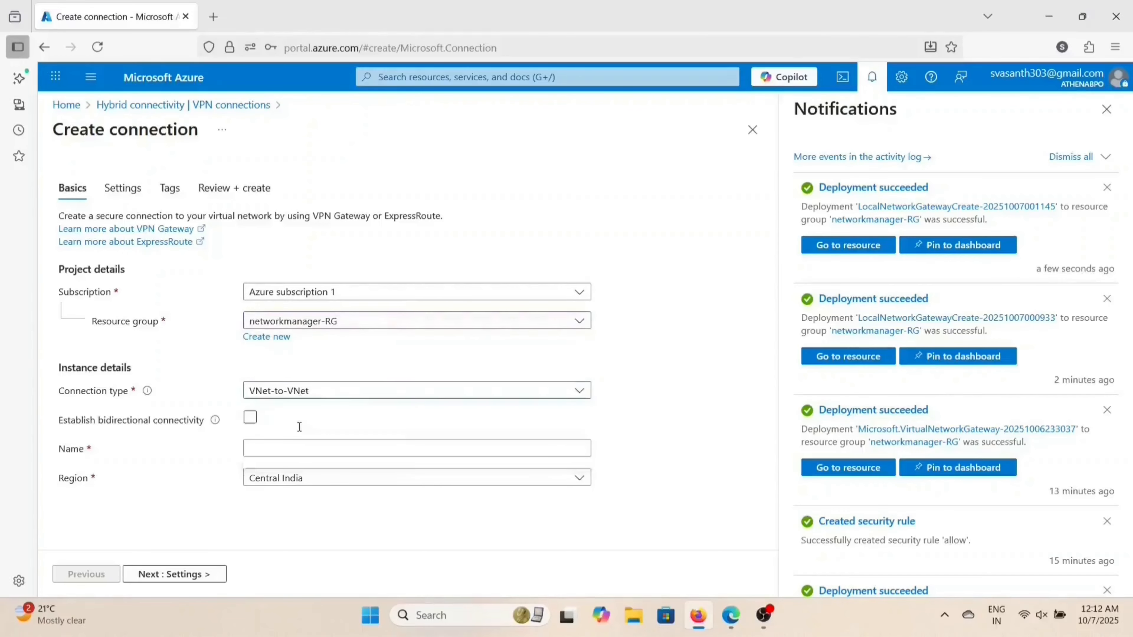
pyautogui.click(288, 420)
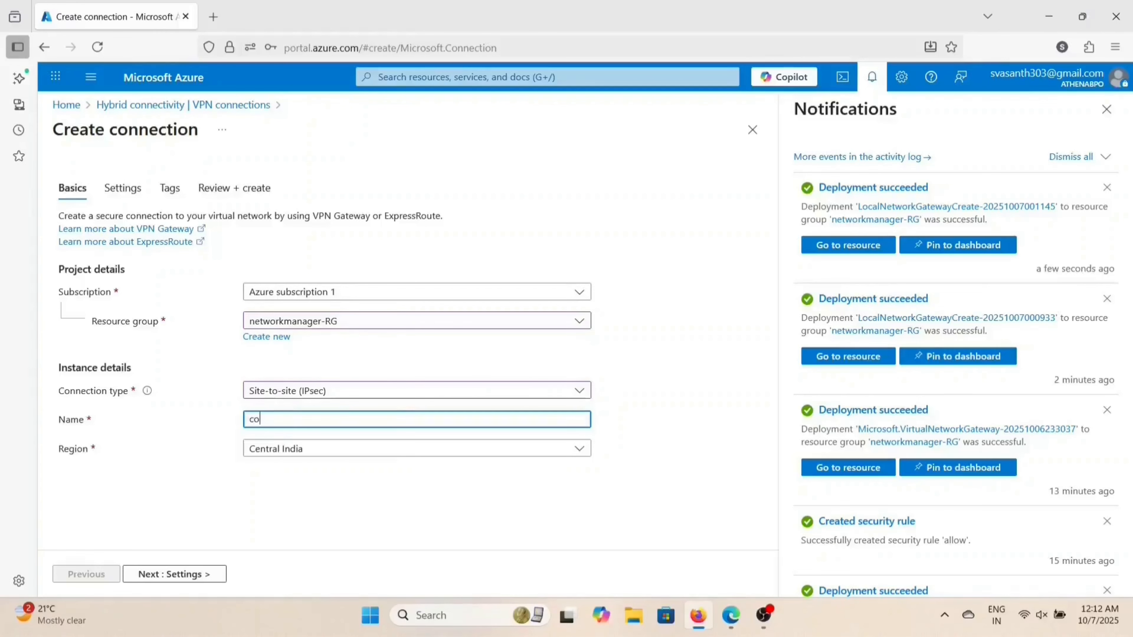
pyautogui.write('cone')
pyautogui.write('cction-1')
pyautogui.write('nectio')
pyautogui.write('n-')
# Step: Assign core-vpngw as the virtual network gateway and core-lgw-tunnel-1 as the local network gateway of connection-1
pyautogui.click(132, 188)
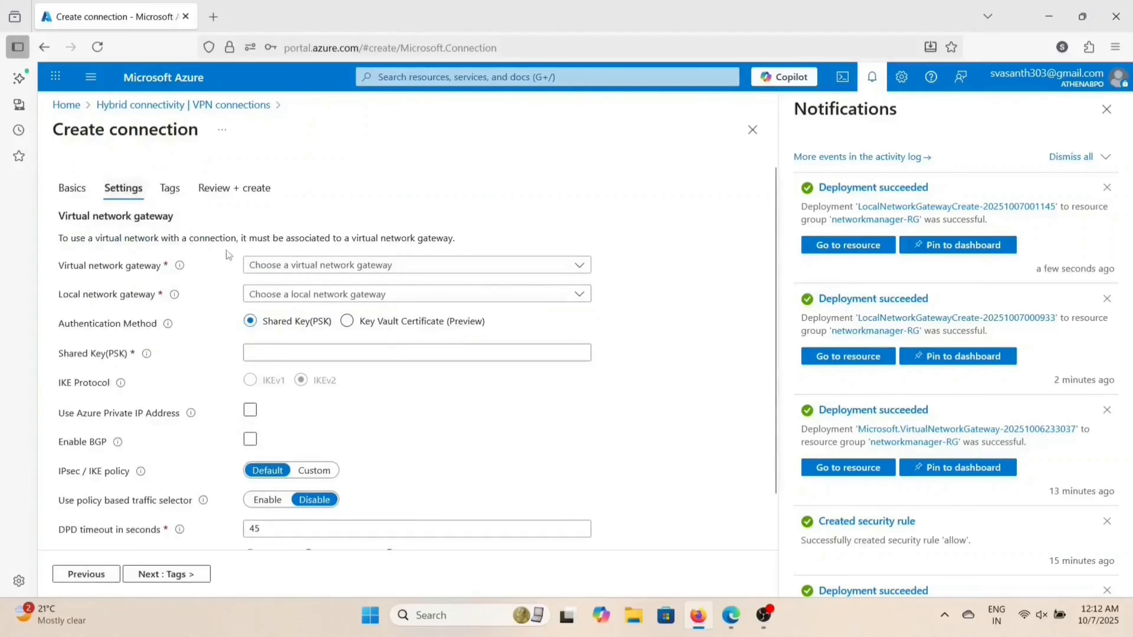
pyautogui.click(329, 266)
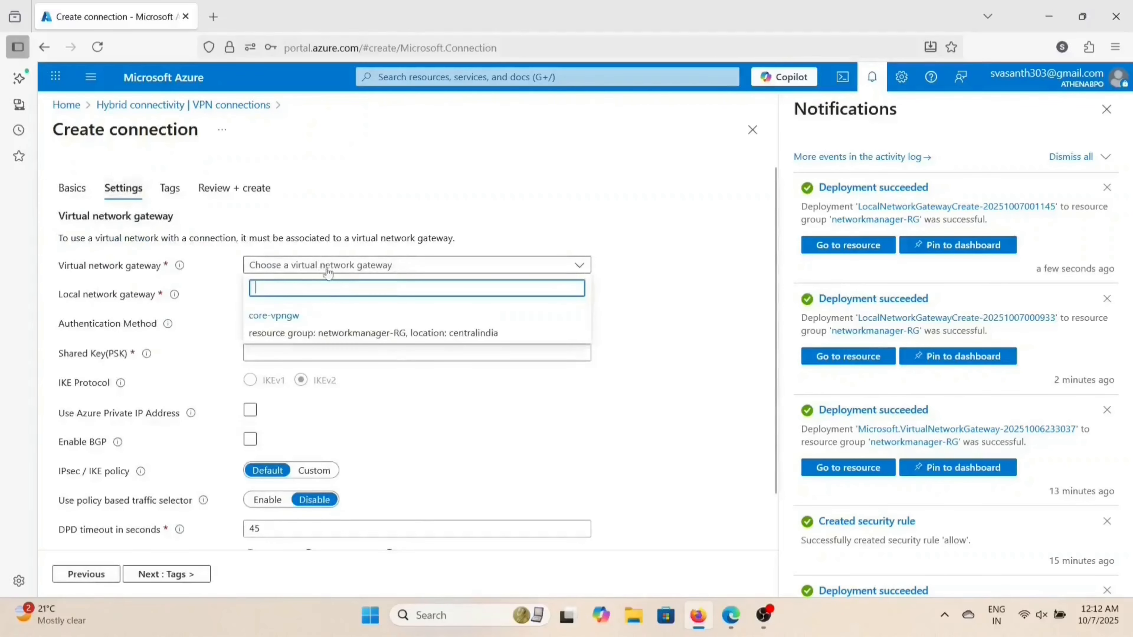
pyautogui.click(315, 319)
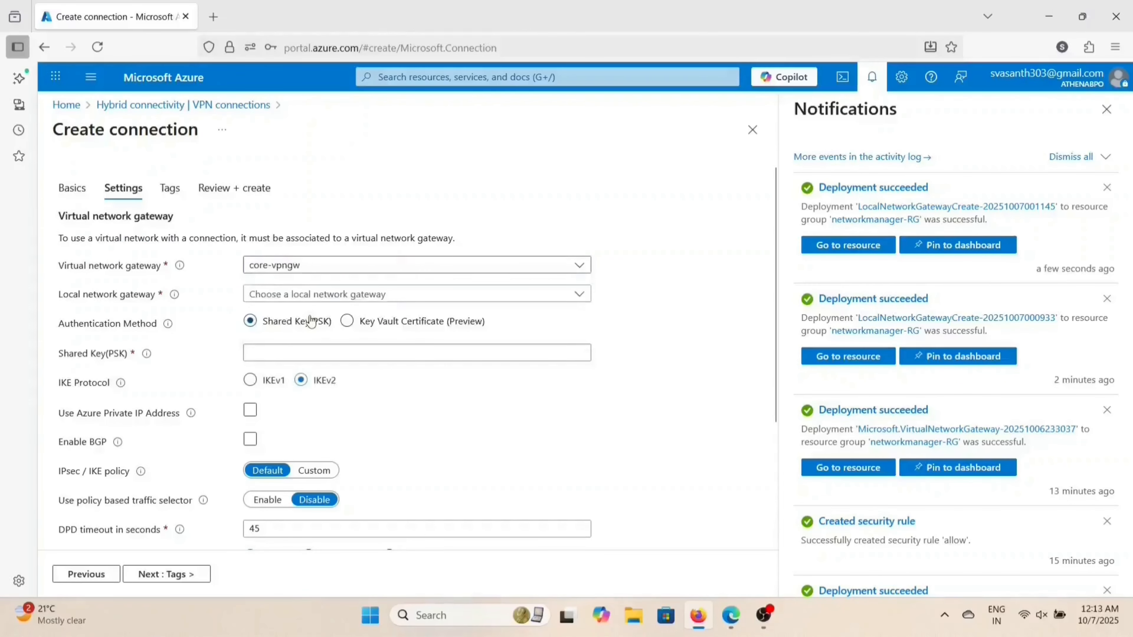
pyautogui.click(366, 293)
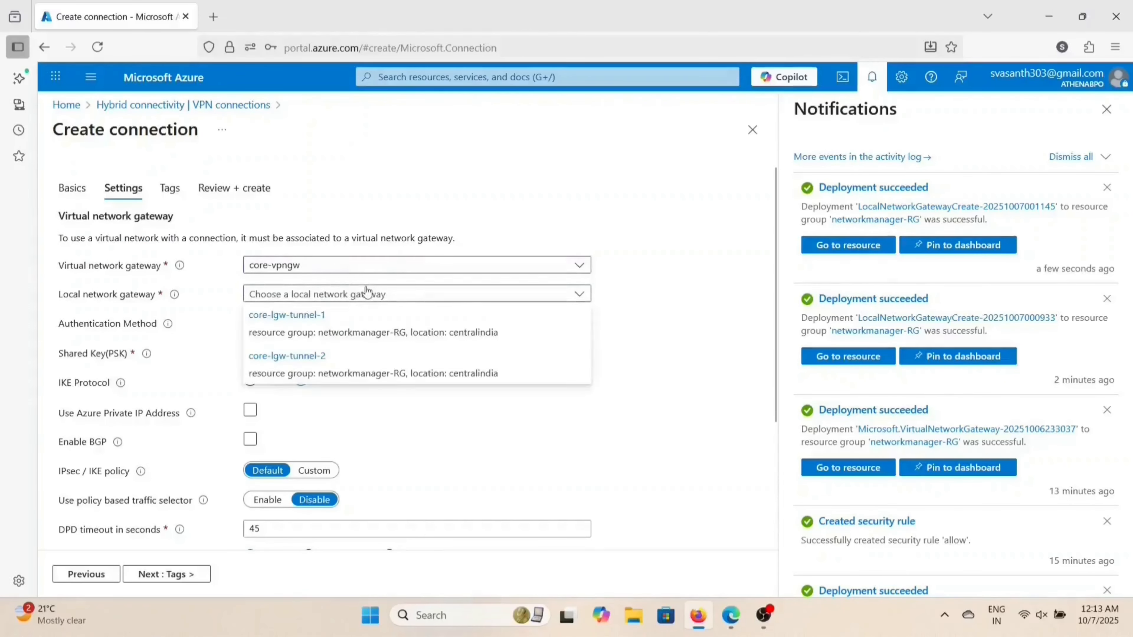
pyautogui.click(343, 324)
# Step: Enter the shared key (PSK) for connection-1
pyautogui.click(330, 352)
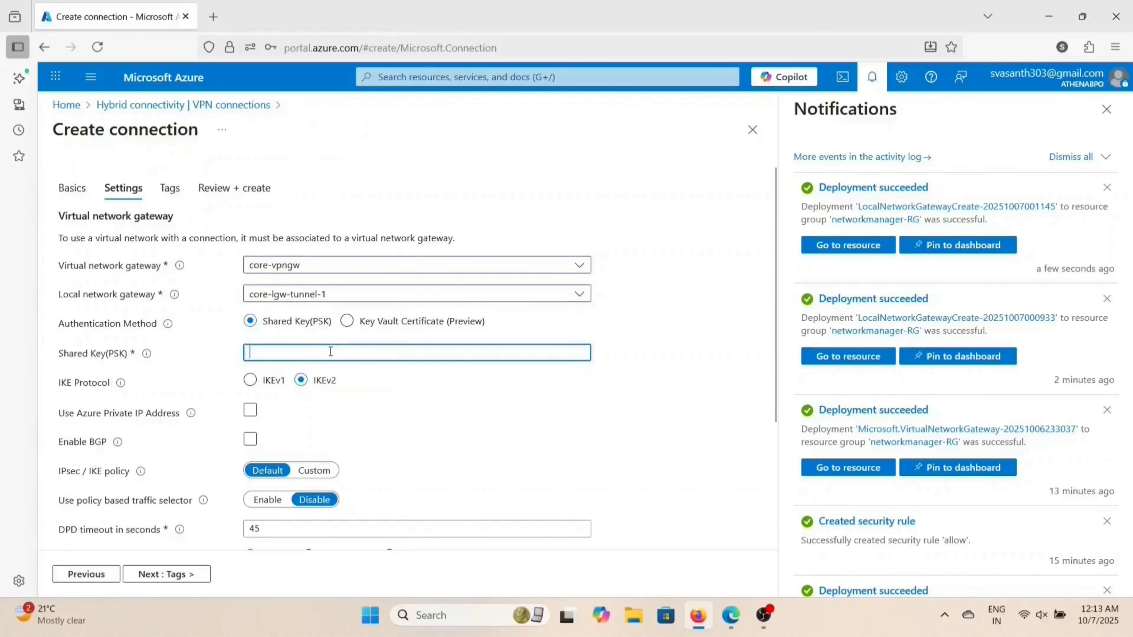
pyautogui.write('••••')
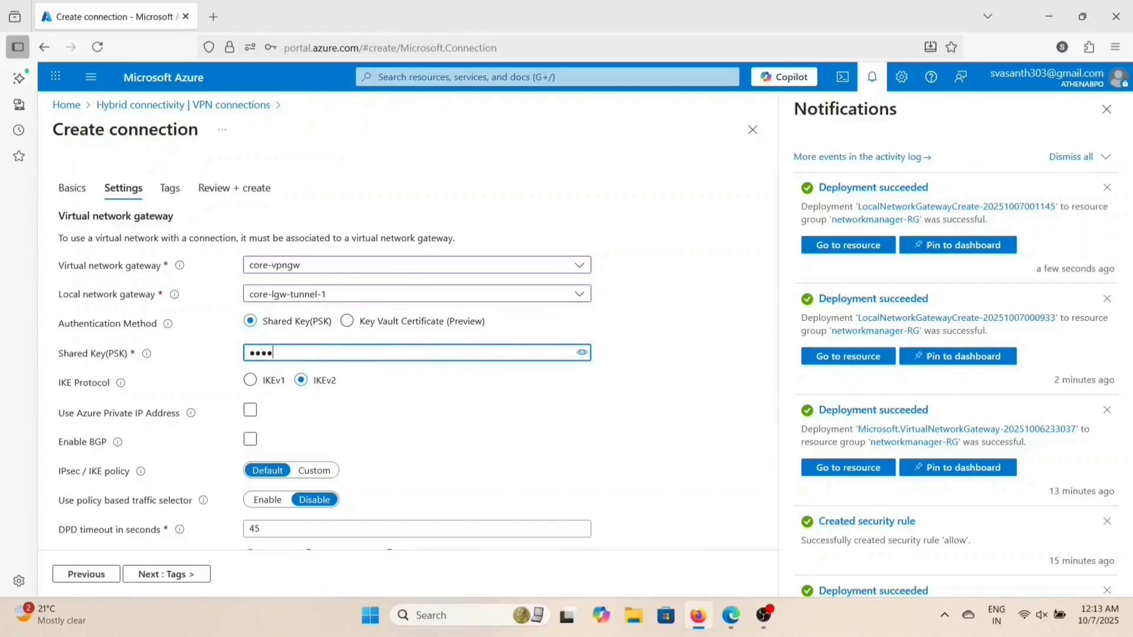
pyautogui.press('BackSpace')
pyautogui.press('BackSpace')
pyautogui.press('BackSpace')
pyautogui.press('BackSpace')
pyautogui.press('capslock')
pyautogui.write('•')
pyautogui.press('capslock')
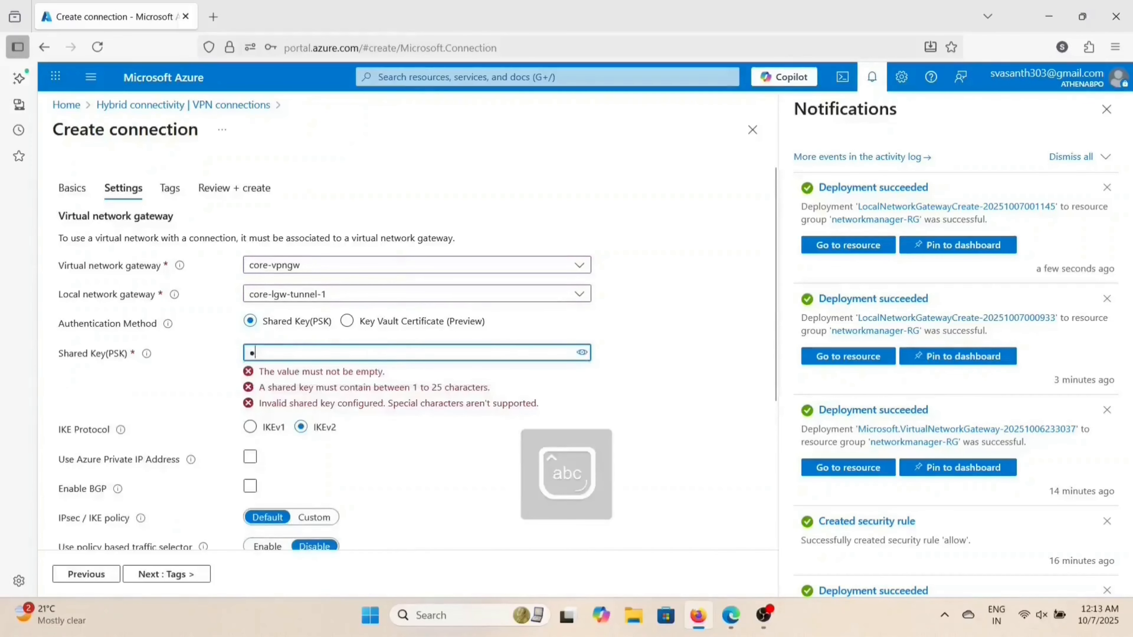
pyautogui.write('•••••••••••')
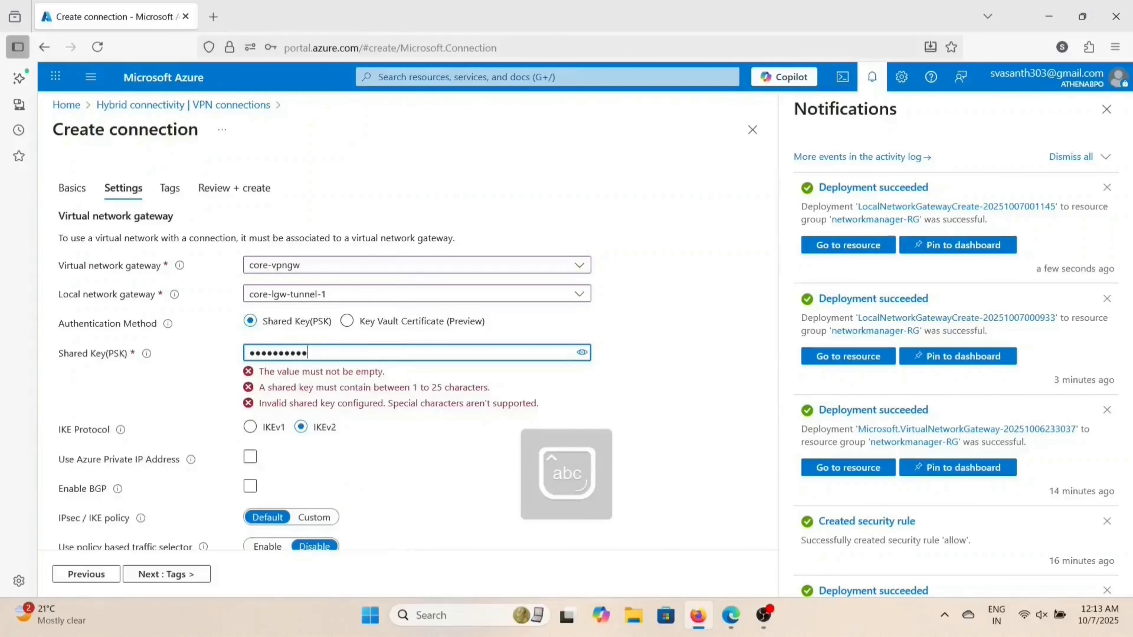
# Step: Enable BGP with custom BGP addresses for connection-1 and review its remaining settings
pyautogui.scroll(-3, 404, 417)
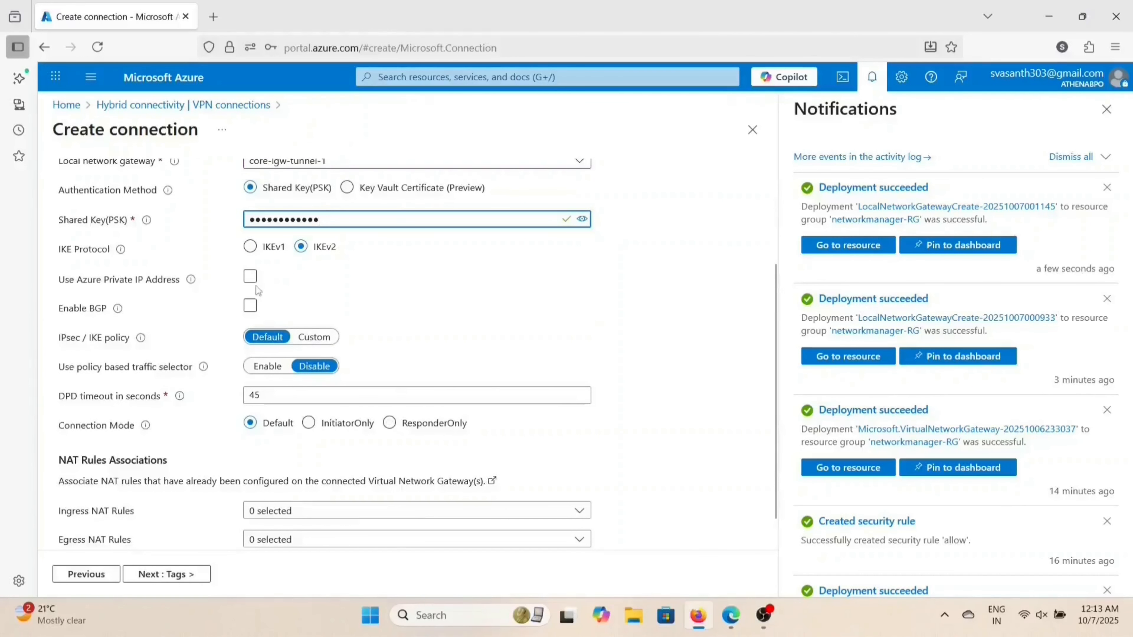
pyautogui.click(251, 306)
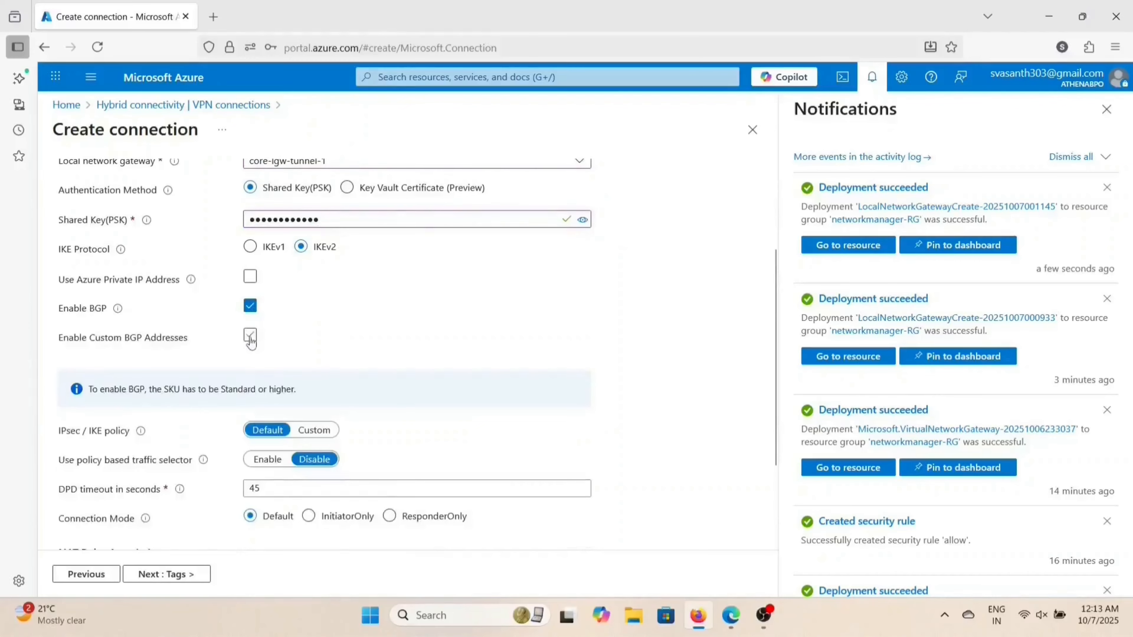
pyautogui.click(250, 334)
pyautogui.scroll(-2, 342, 299)
pyautogui.scroll(-3, 376, 363)
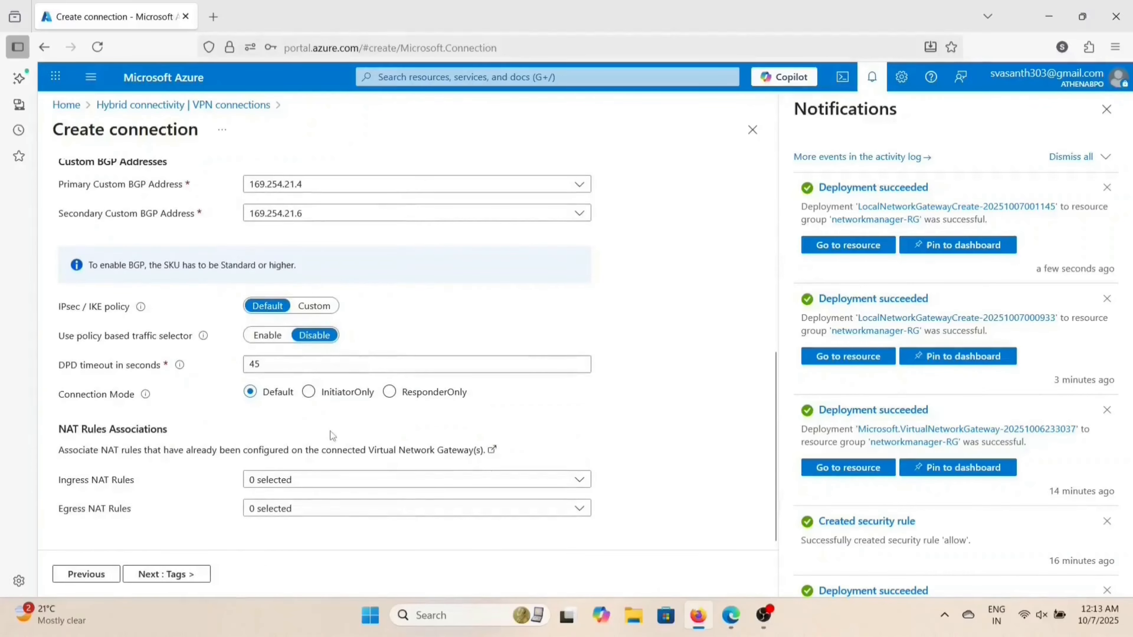
pyautogui.scroll(2, 308, 442)
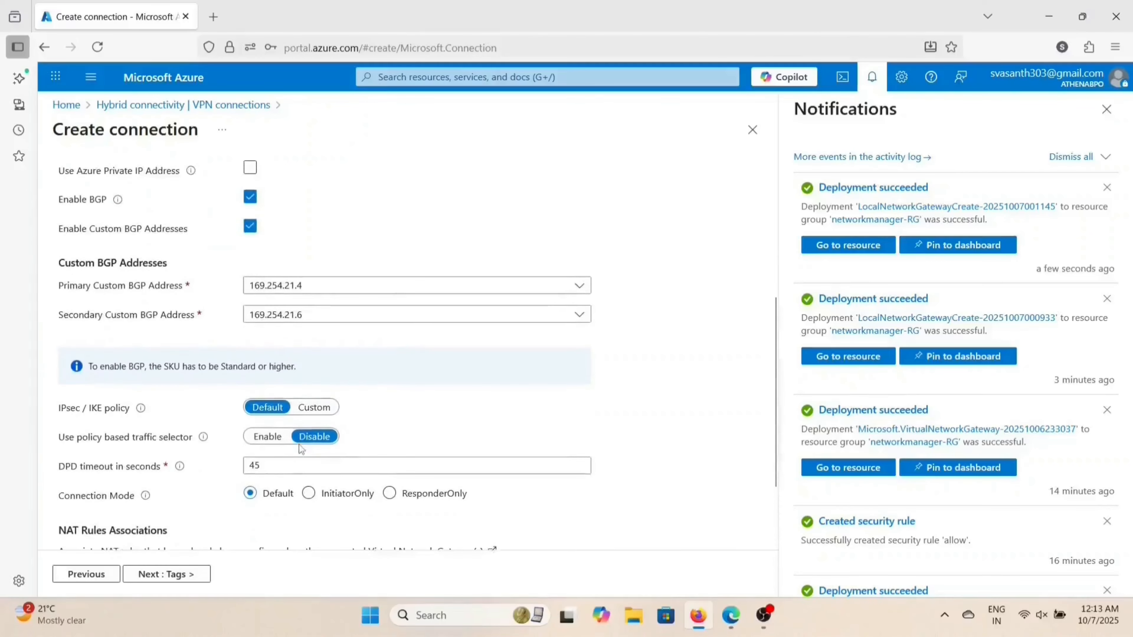
pyautogui.scroll(5, 424, 381)
pyautogui.scroll(-7, 424, 381)
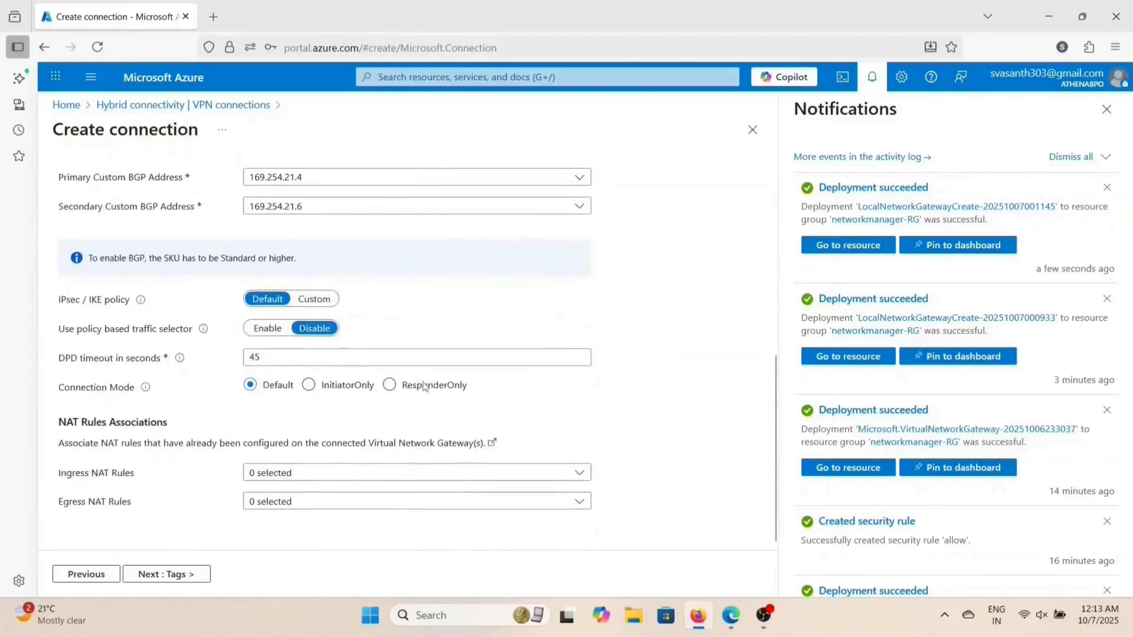
# Step: Skip the tags, validate the configuration and create connection-1
pyautogui.click(151, 578)
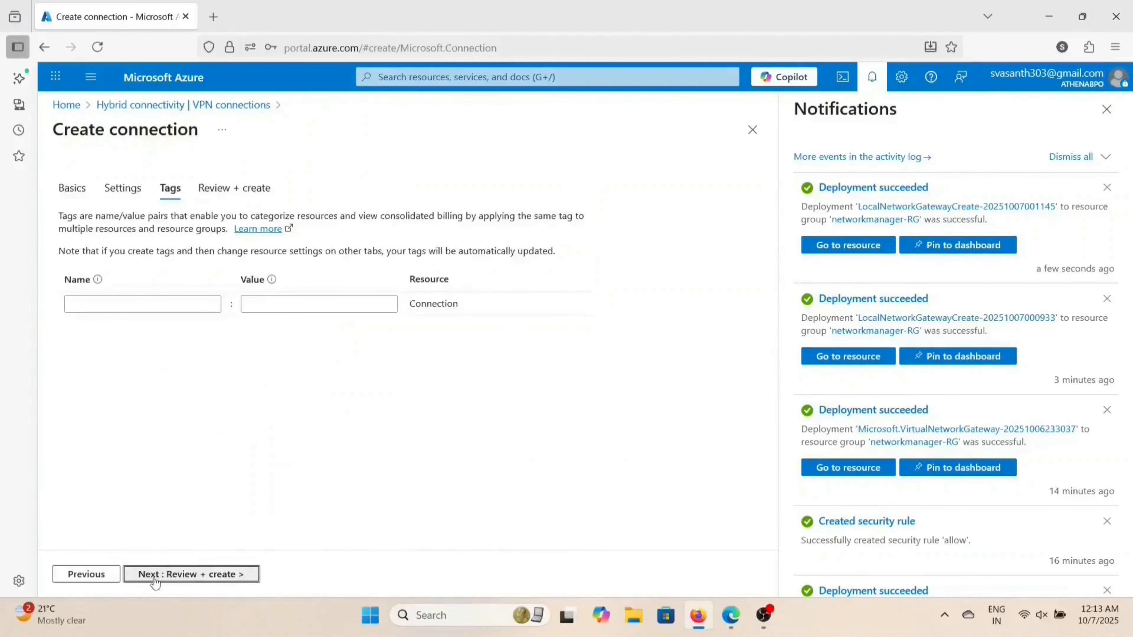
pyautogui.click(155, 580)
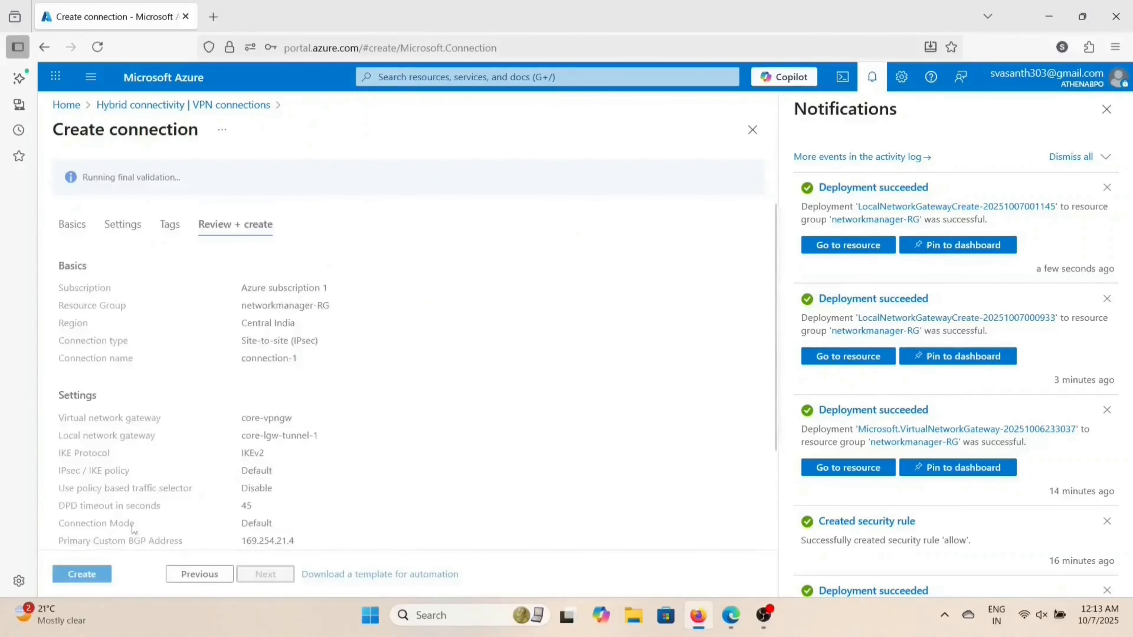
pyautogui.click(98, 575)
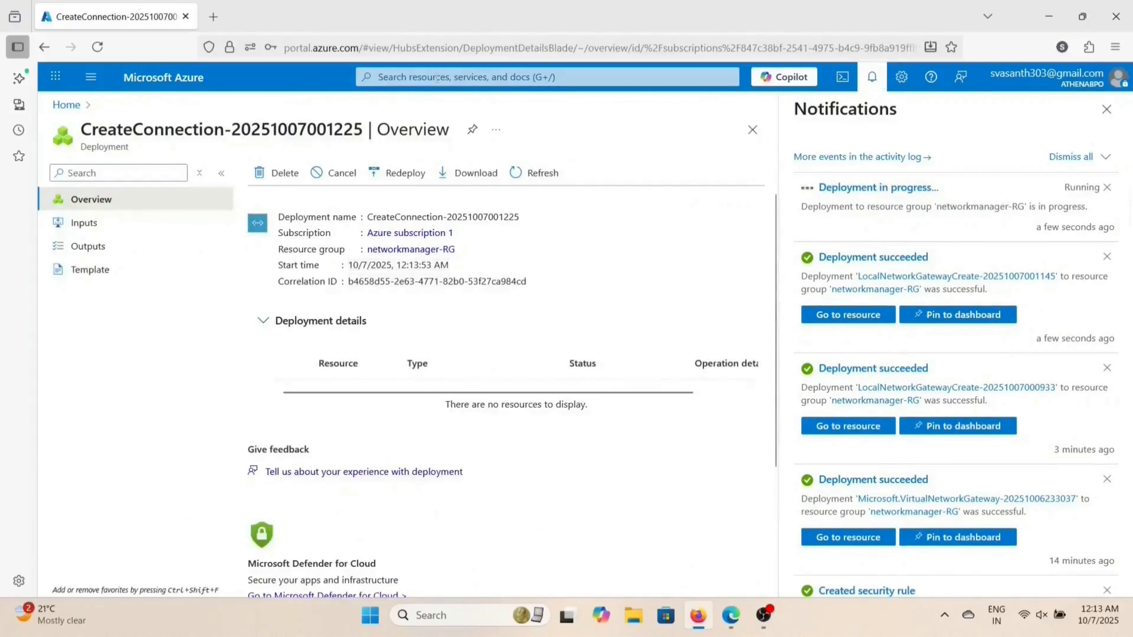
# Step: Start a new Site-to-site (IPsec) VPN connection named connection-2 in resource group networkmanager-RG
pyautogui.click(437, 78)
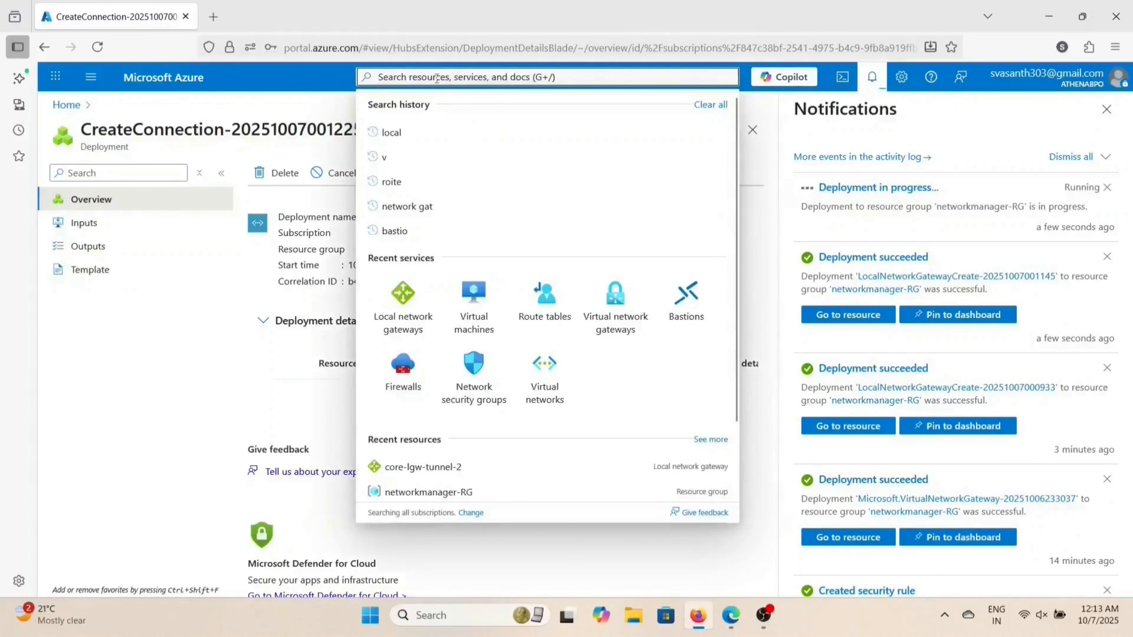
pyautogui.click(398, 296)
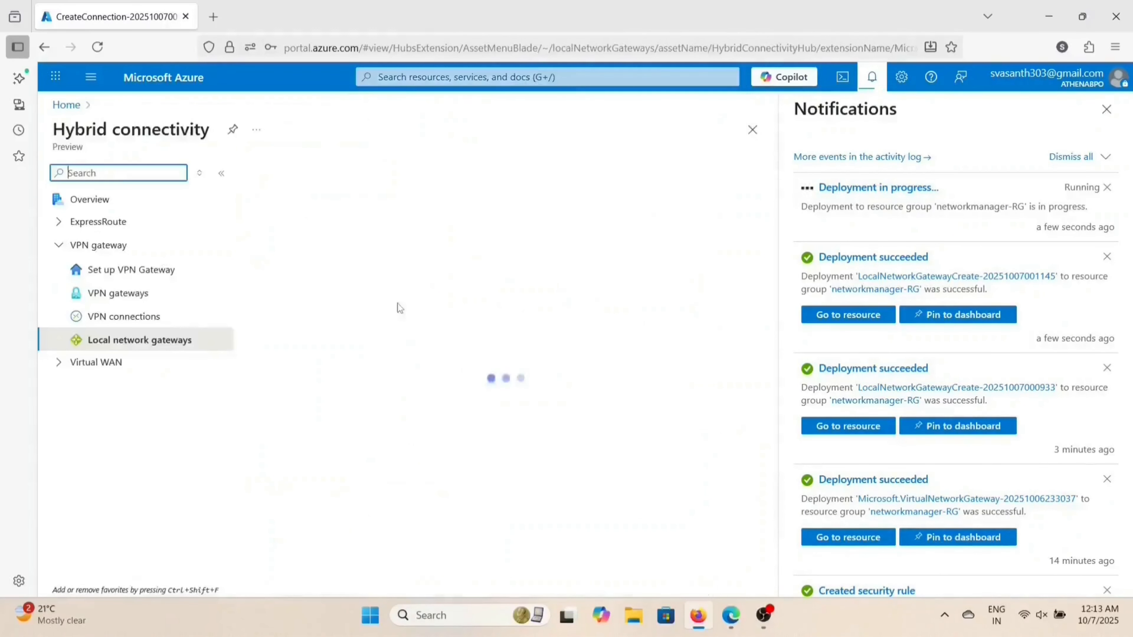
pyautogui.click(167, 318)
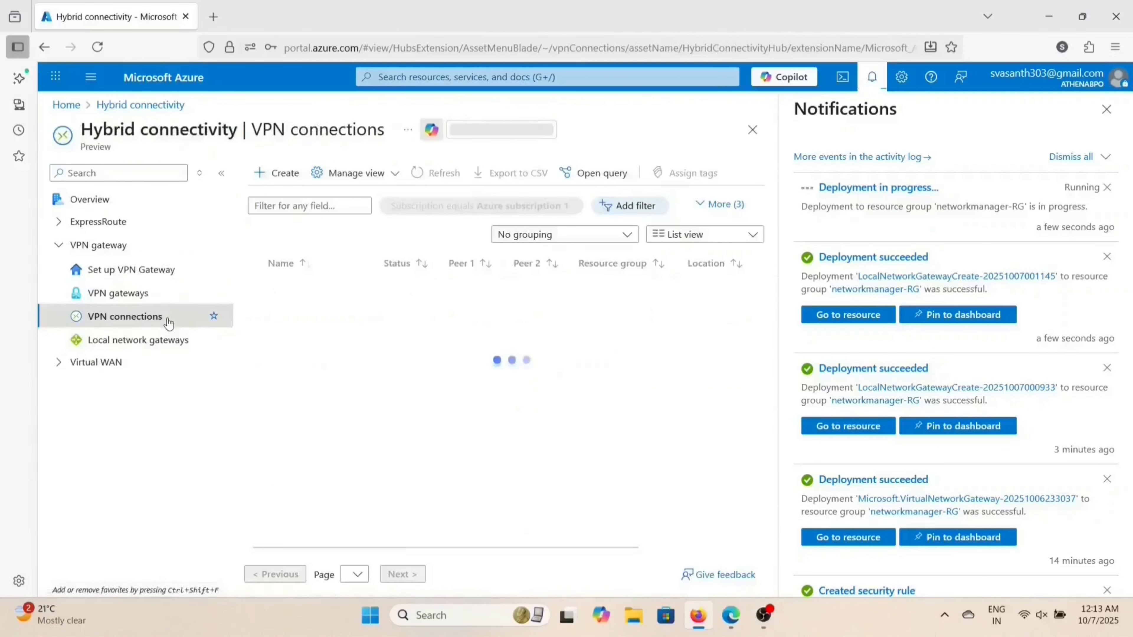
pyautogui.click(270, 174)
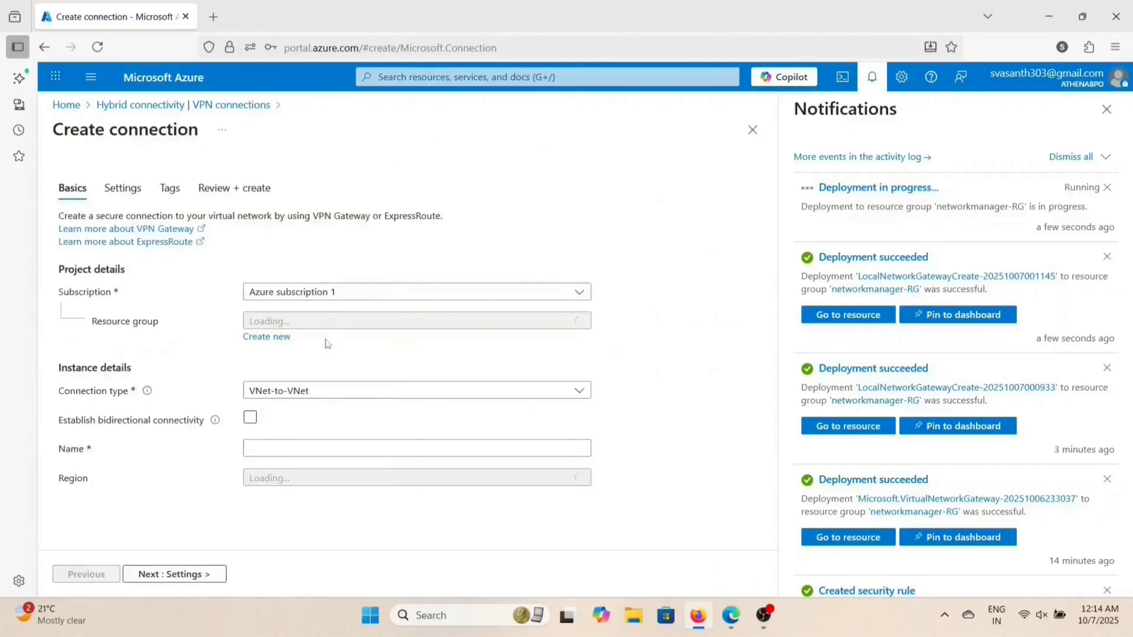
pyautogui.click(324, 321)
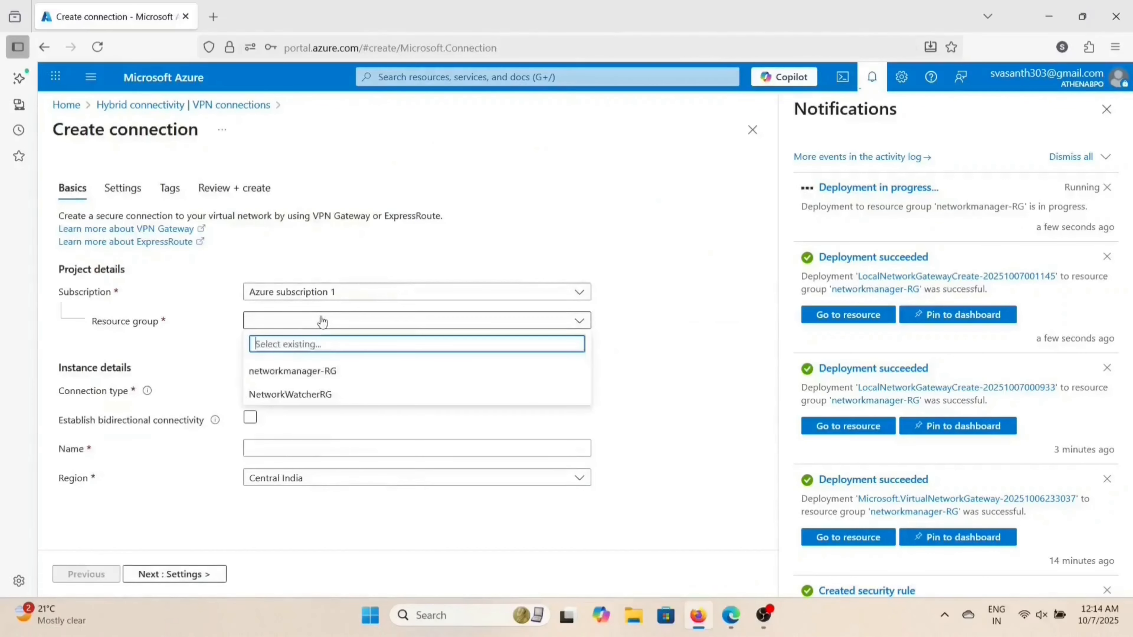
pyautogui.click(308, 372)
pyautogui.click(312, 392)
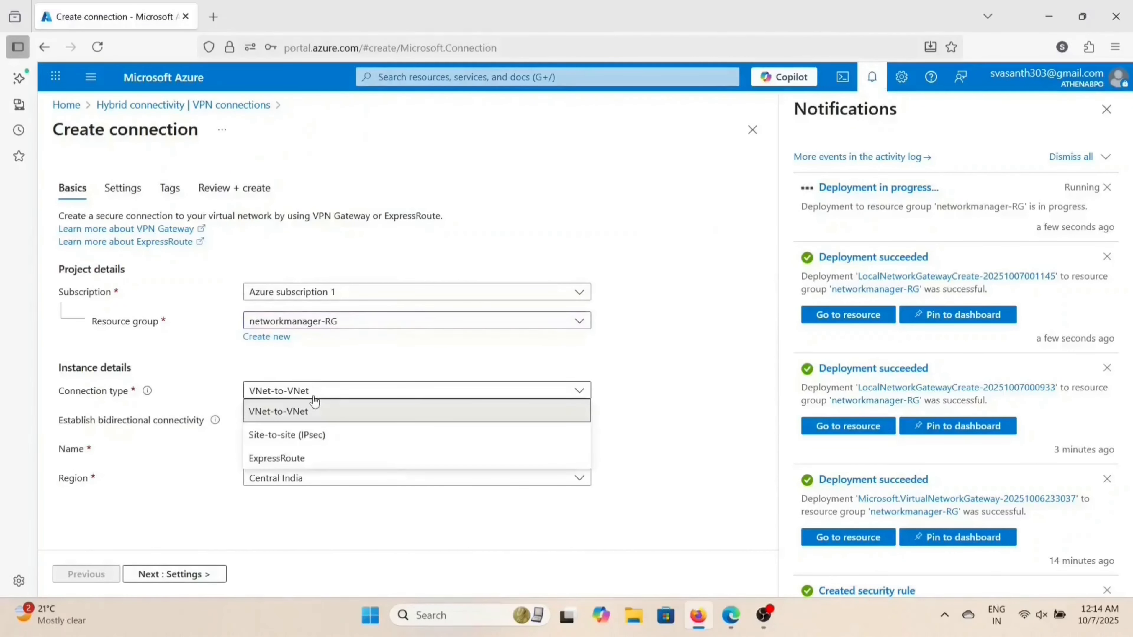
pyautogui.click(306, 436)
pyautogui.click(292, 422)
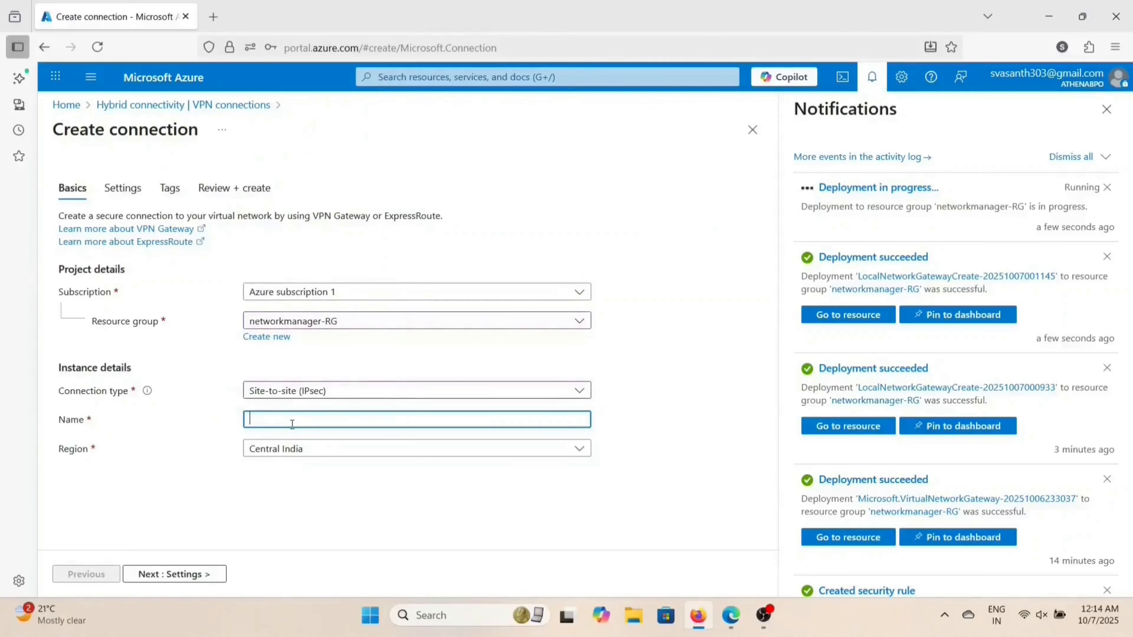
pyautogui.write('connection-2')
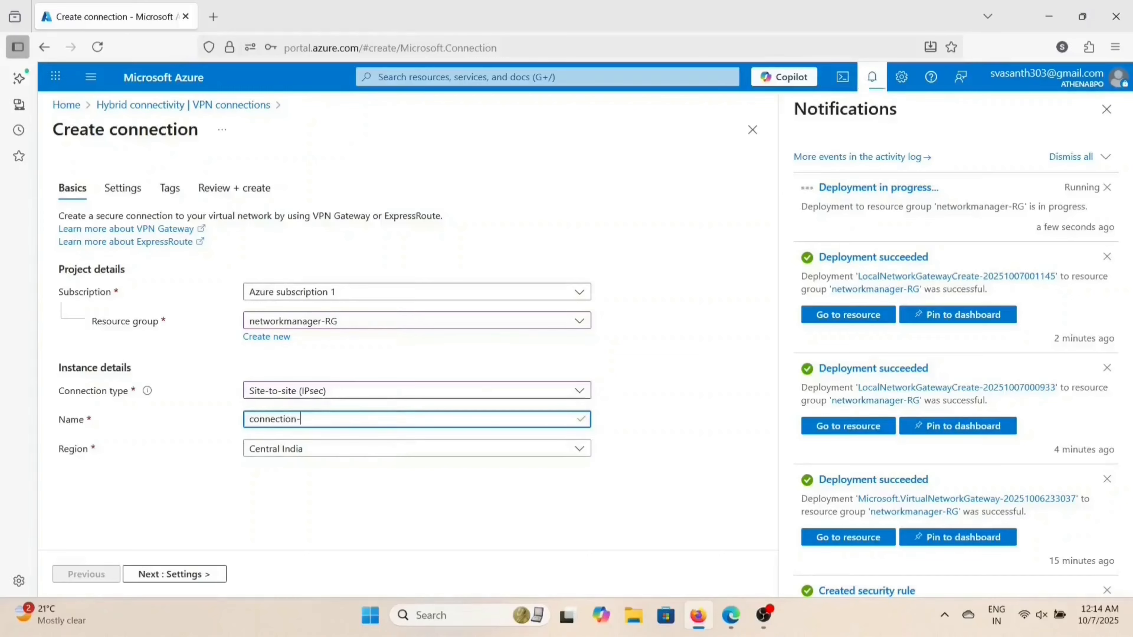
# Step: Assign core-vpngw as the virtual network gateway and core-lgw-tunnel-2 as the local network gateway of connection-2
pyautogui.click(134, 197)
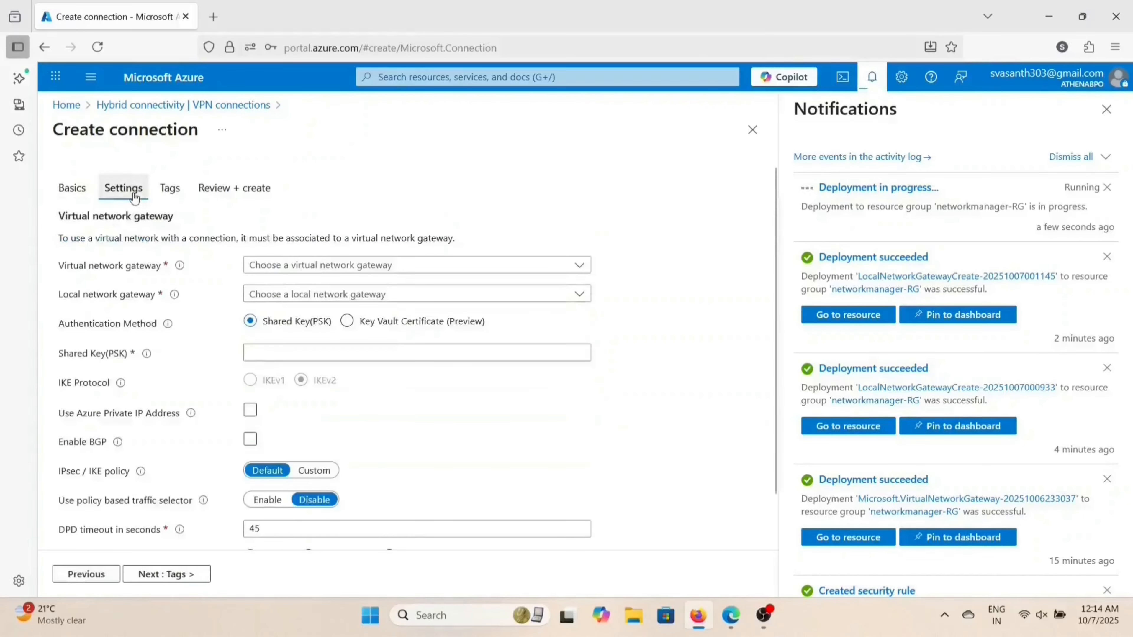
pyautogui.click(286, 265)
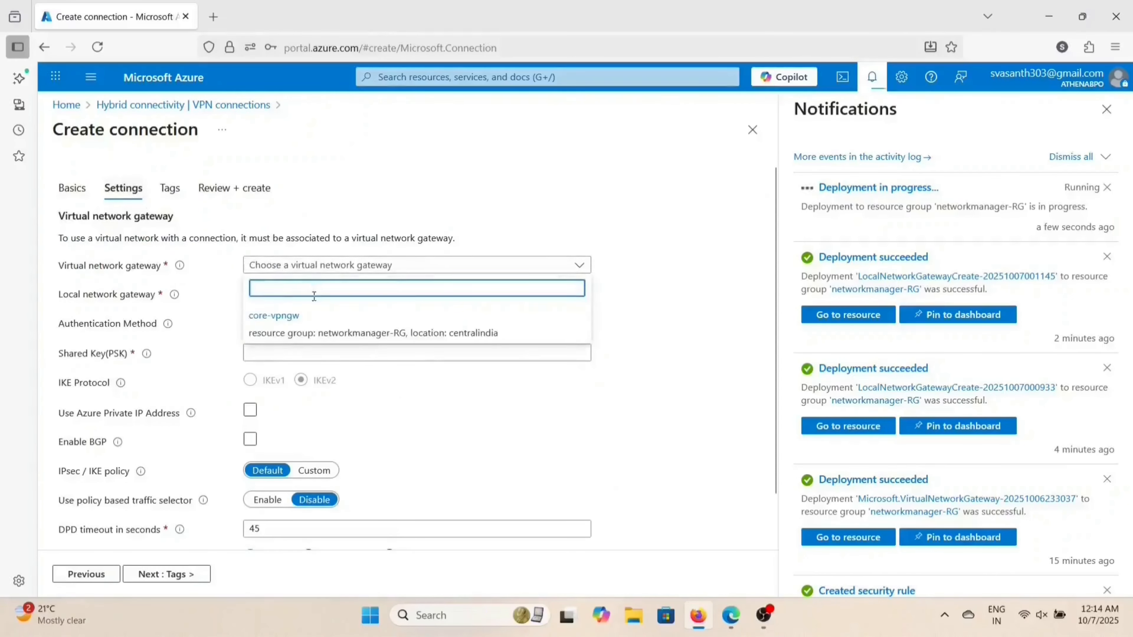
pyautogui.click(311, 325)
pyautogui.click(334, 295)
pyautogui.click(333, 353)
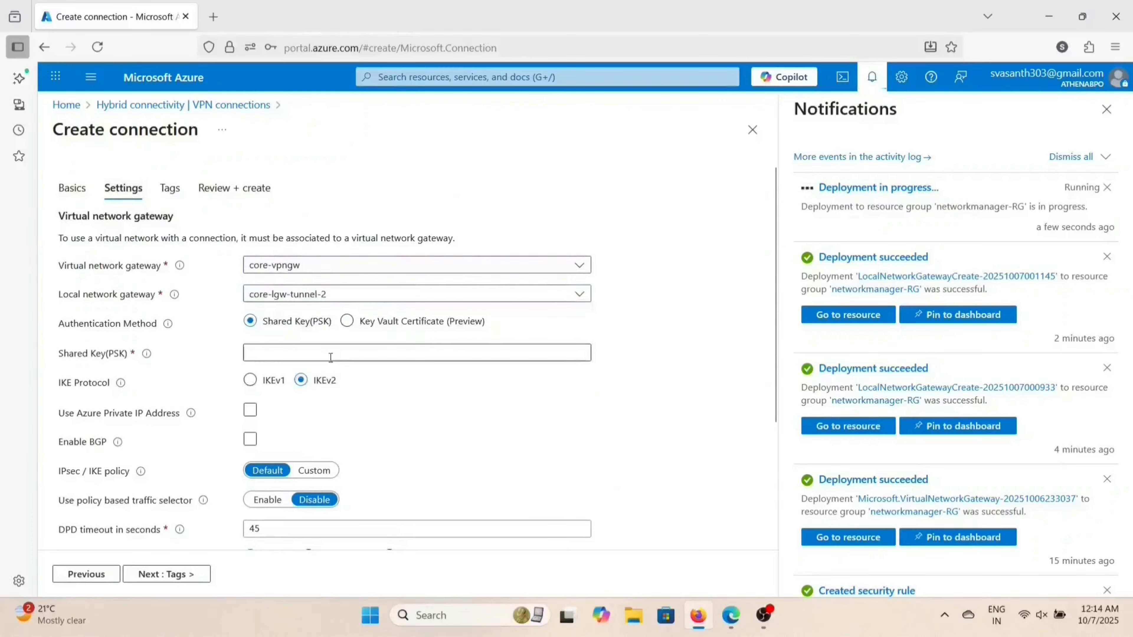
# Step: Enter the shared key (PSK) for connection-2
pyautogui.click(299, 357)
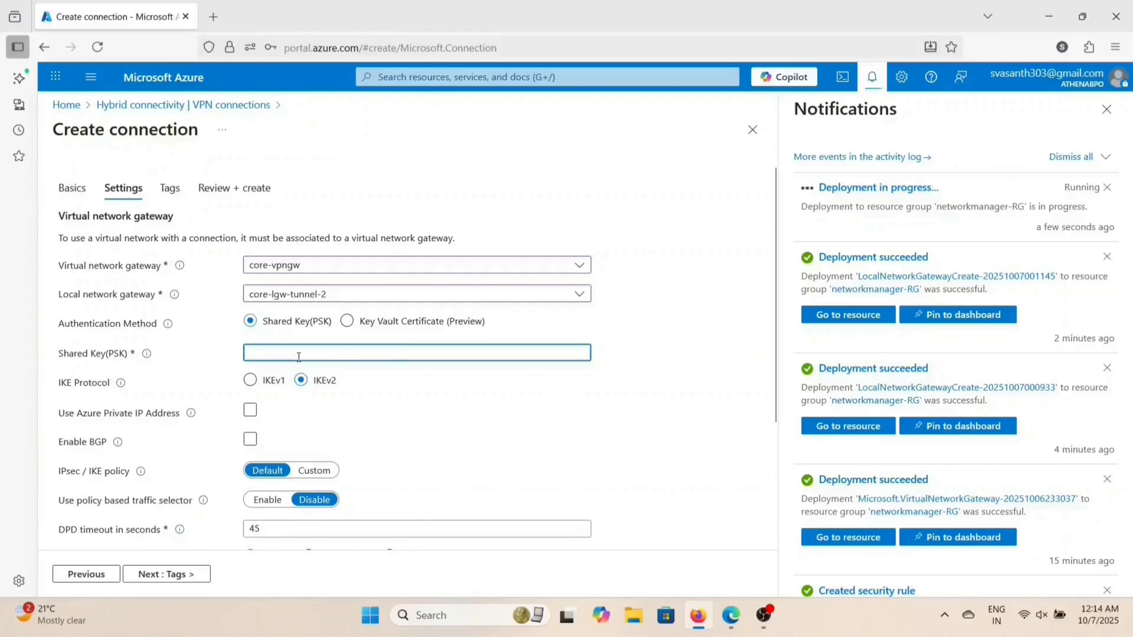
pyautogui.press('capslock')
pyautogui.write('•')
pyautogui.press('capslock')
pyautogui.write('••••••')
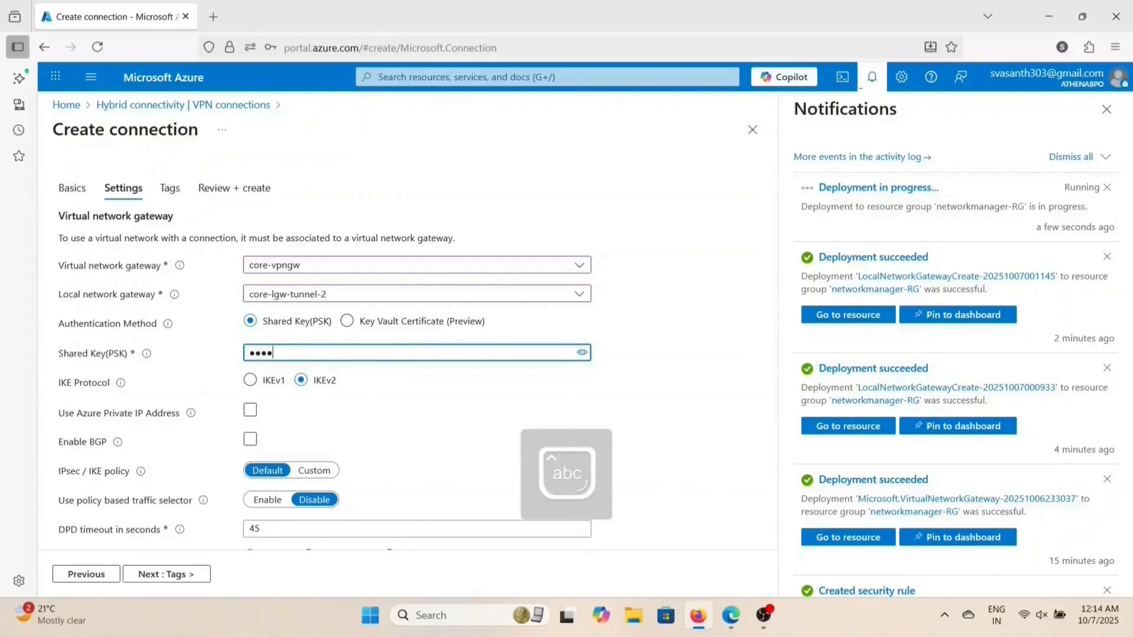
pyautogui.write('•')
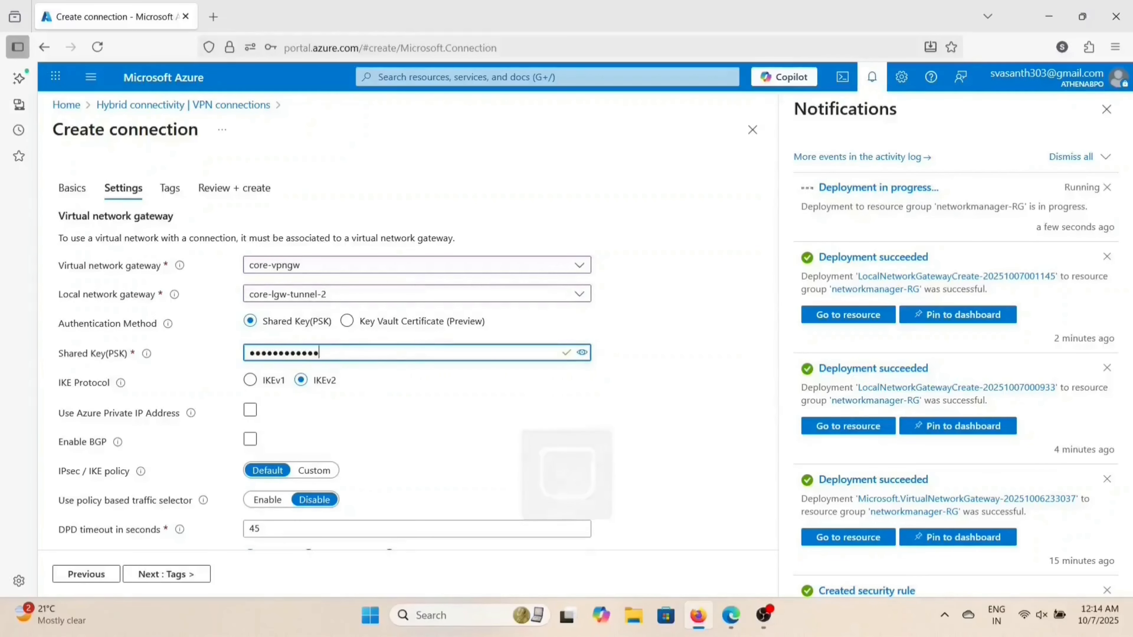
# Step: Enable BGP with custom BGP addresses for connection-2 and check its remaining settings
pyautogui.scroll(-2, 426, 427)
pyautogui.scroll(-2, 427, 427)
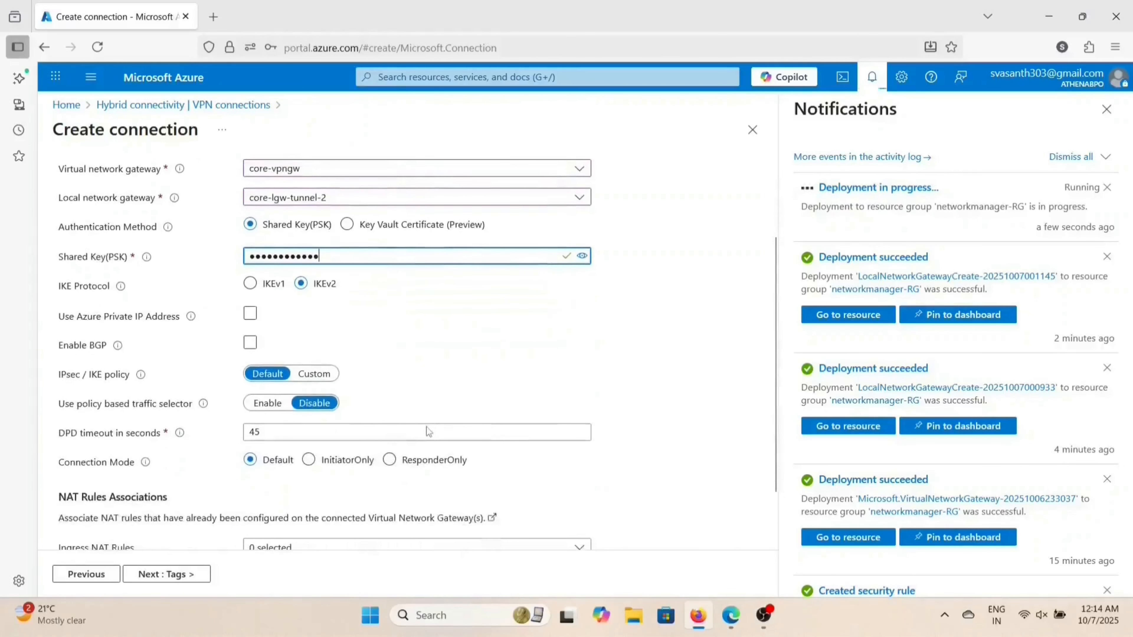
pyautogui.click(250, 344)
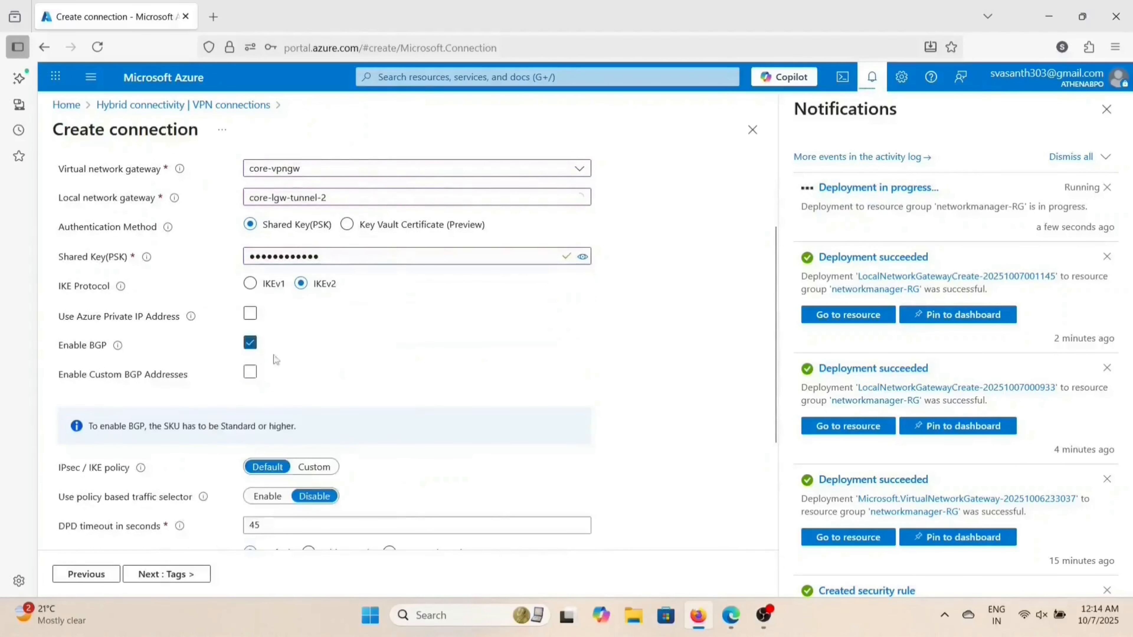
pyautogui.click(251, 373)
pyautogui.scroll(-5, 291, 385)
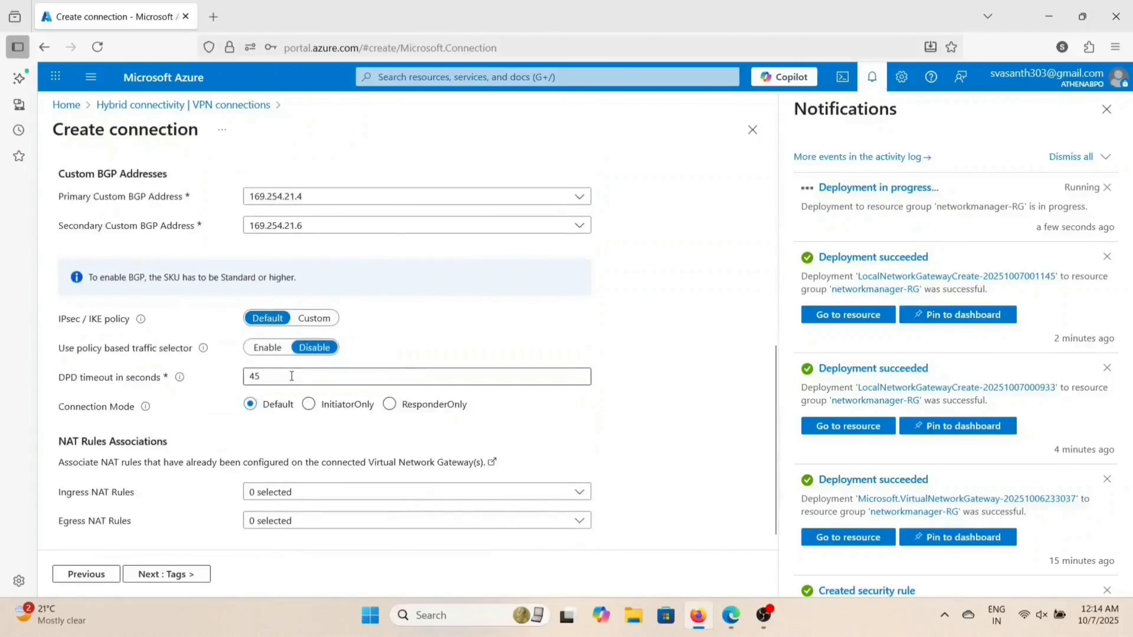
pyautogui.scroll(-1, 291, 379)
# Step: Leave the tags empty, validate the configuration and create connection-2
pyautogui.click(142, 582)
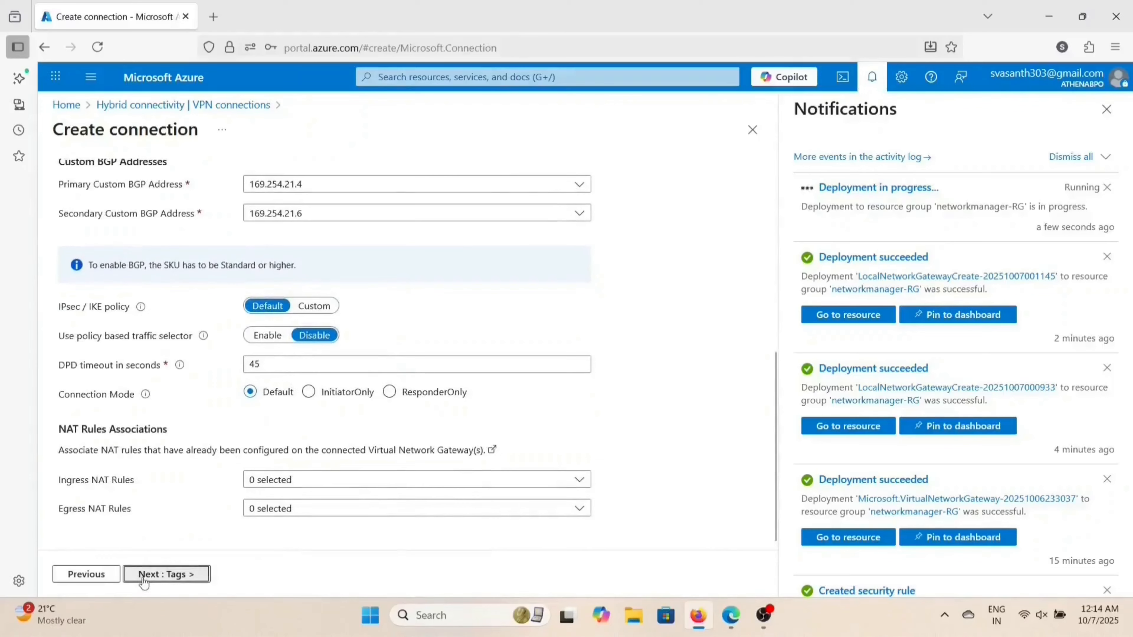
pyautogui.click(153, 579)
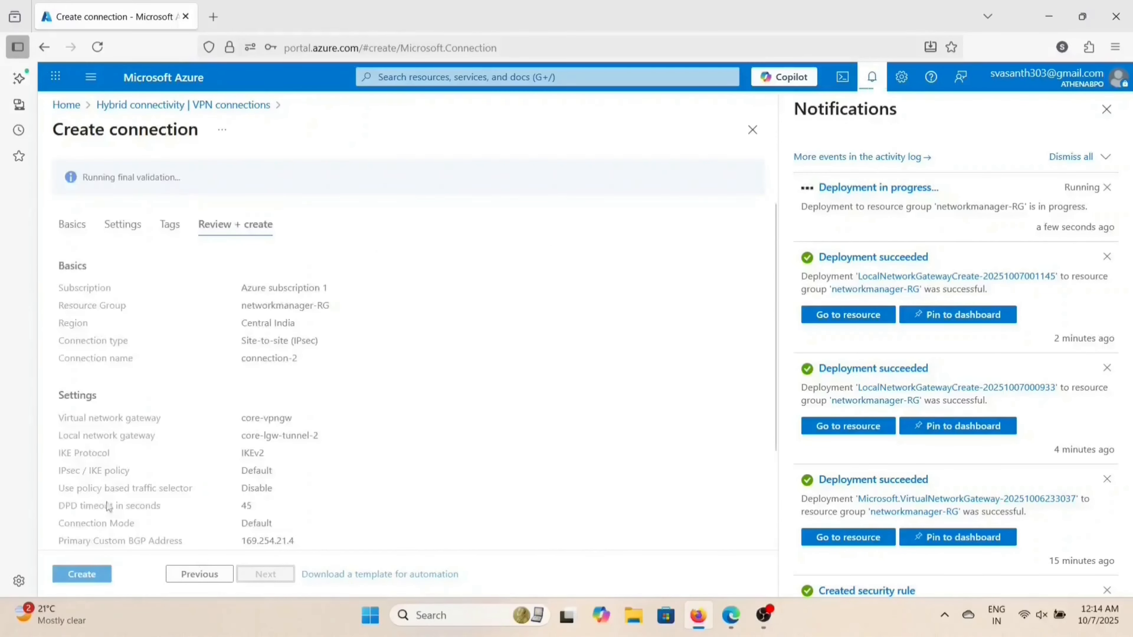
pyautogui.click(82, 577)
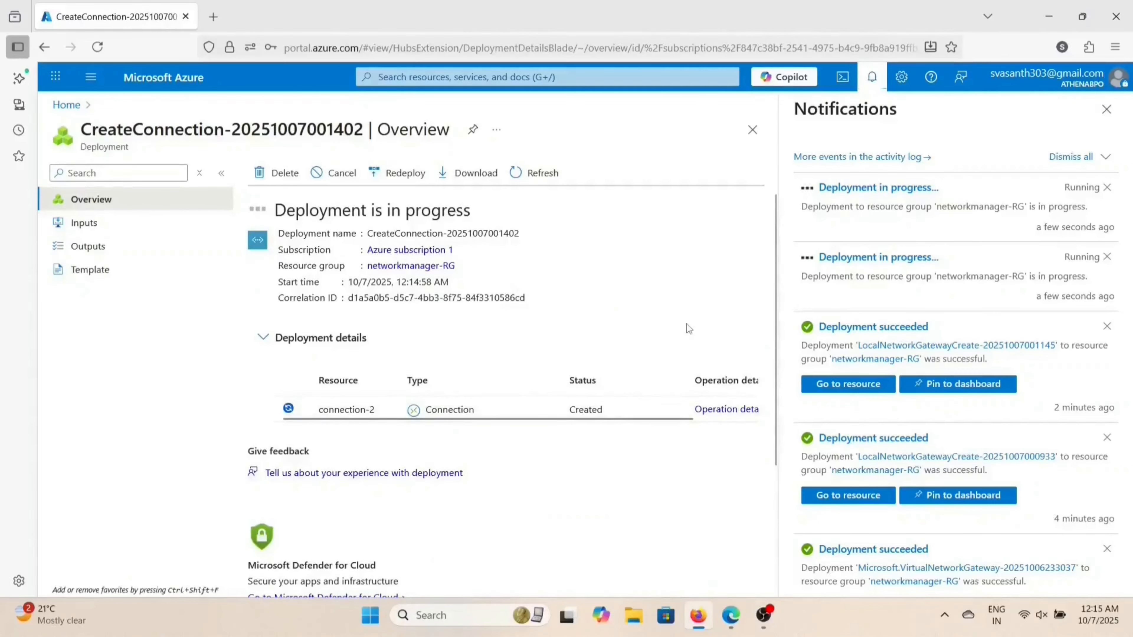
# Step: Open the configuration of the core-vpngw gateway and examine its ASN, public IP and BGP peer addresses
pyautogui.moveTo(735, 621)
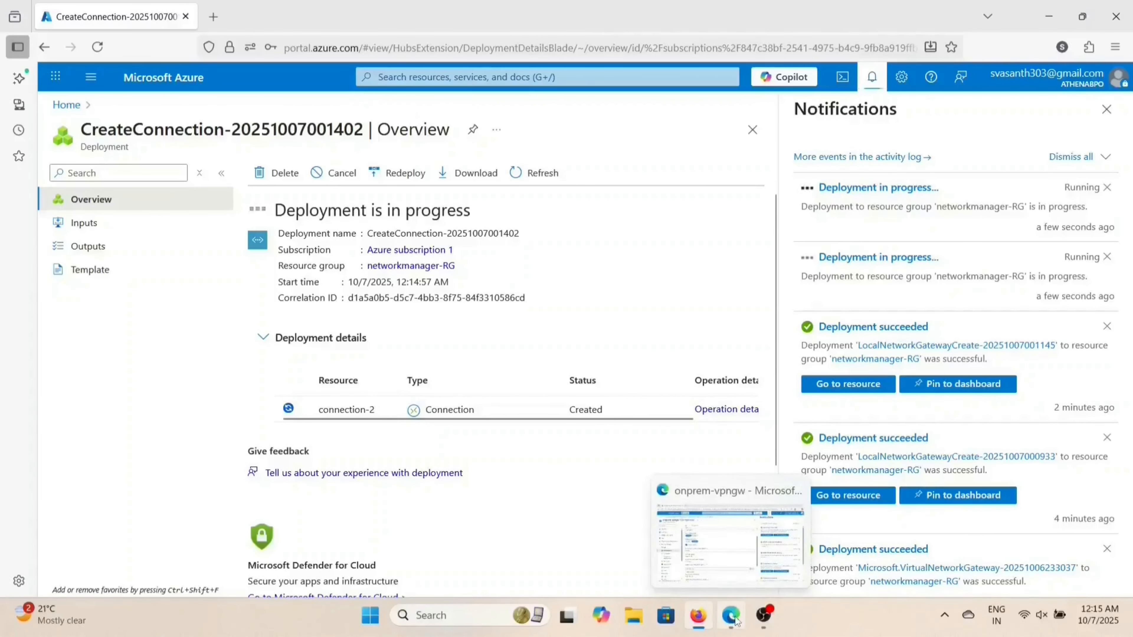
pyautogui.click(485, 80)
pyautogui.click(611, 308)
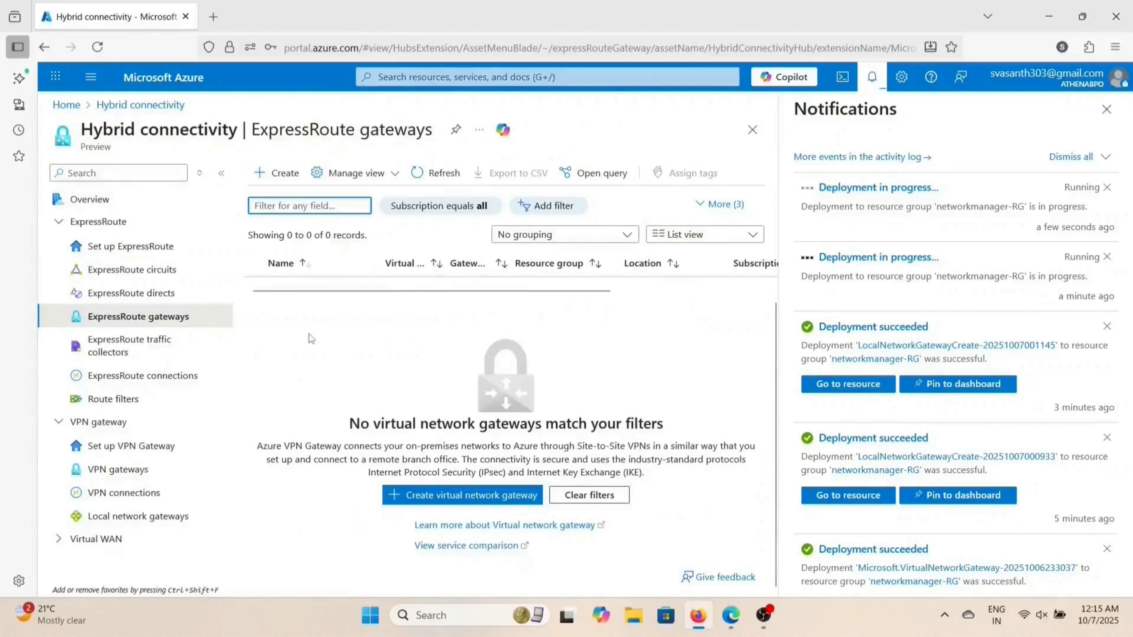
pyautogui.click(117, 470)
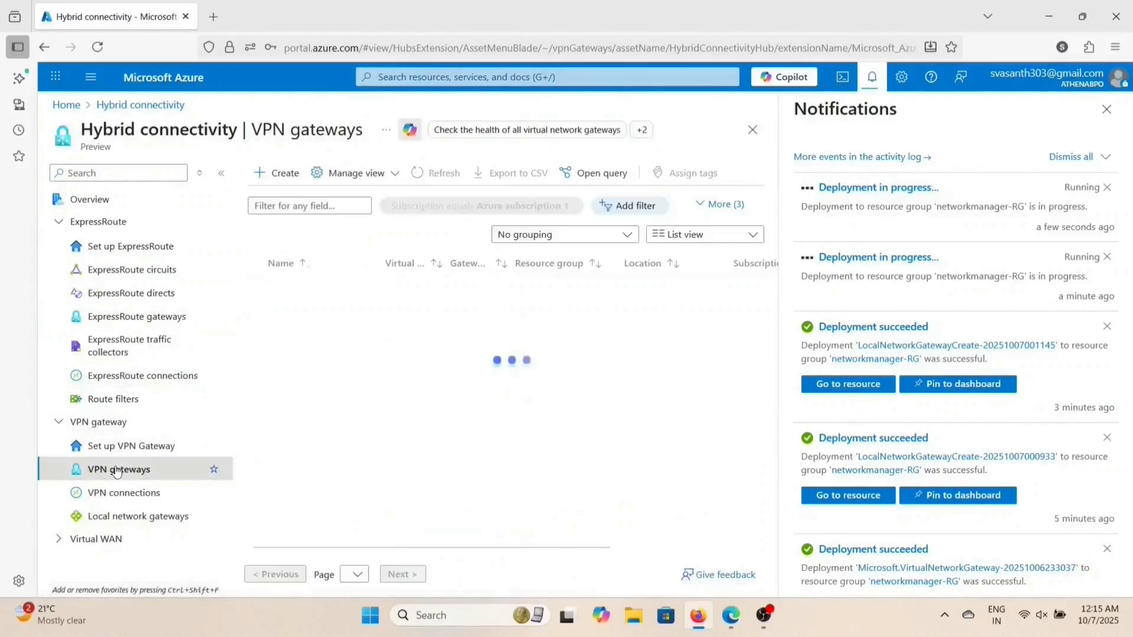
pyautogui.click(311, 288)
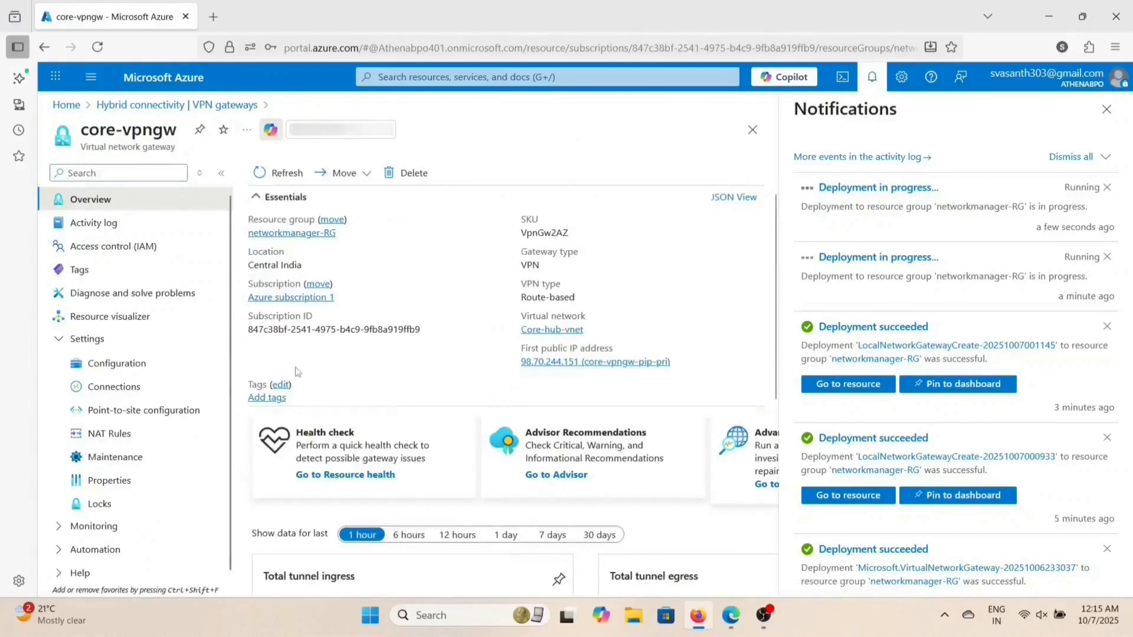
pyautogui.click(151, 364)
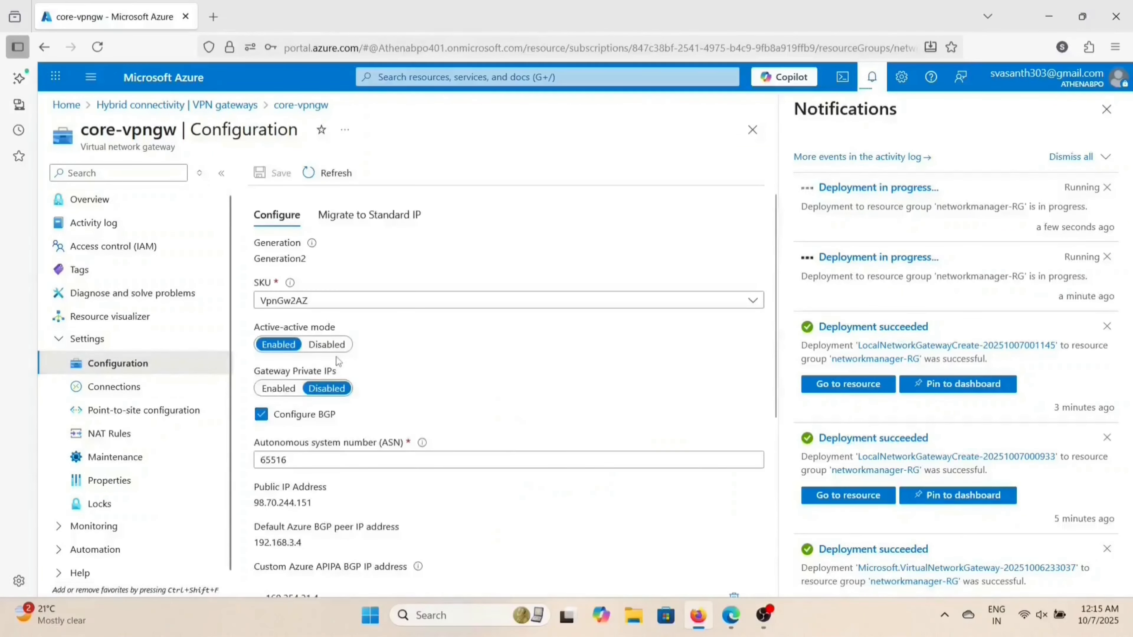
pyautogui.scroll(-5, 529, 428)
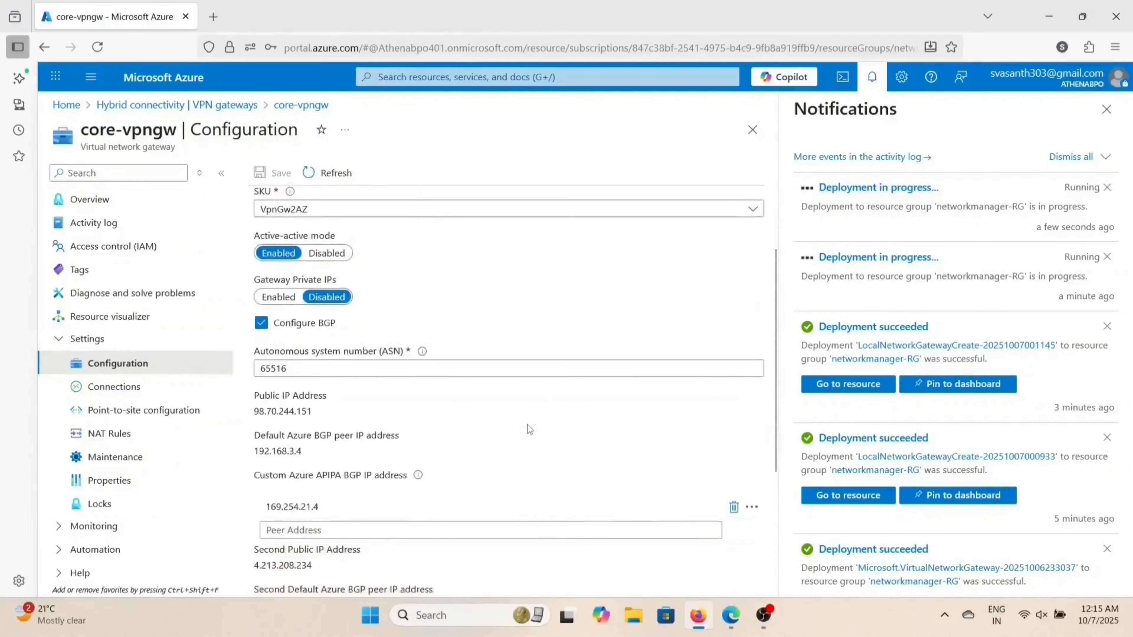
# Step: Switch to the on-premises Azure portal in Edge and begin a new local network gateway in resource group onpremise-RG
pyautogui.moveTo(730, 616)
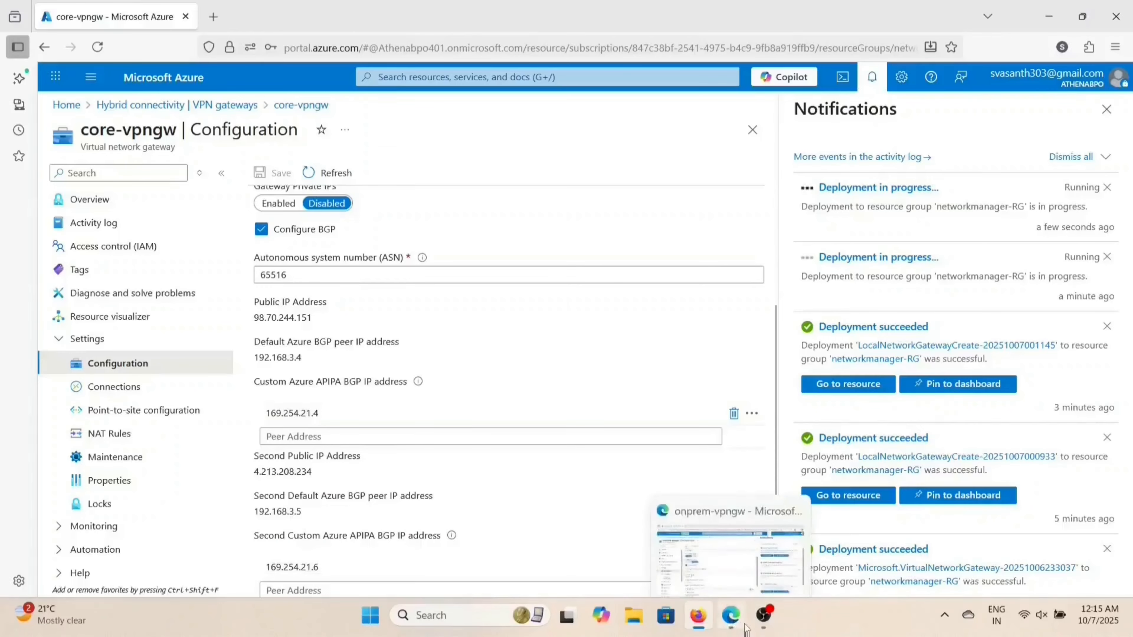
pyautogui.click(695, 567)
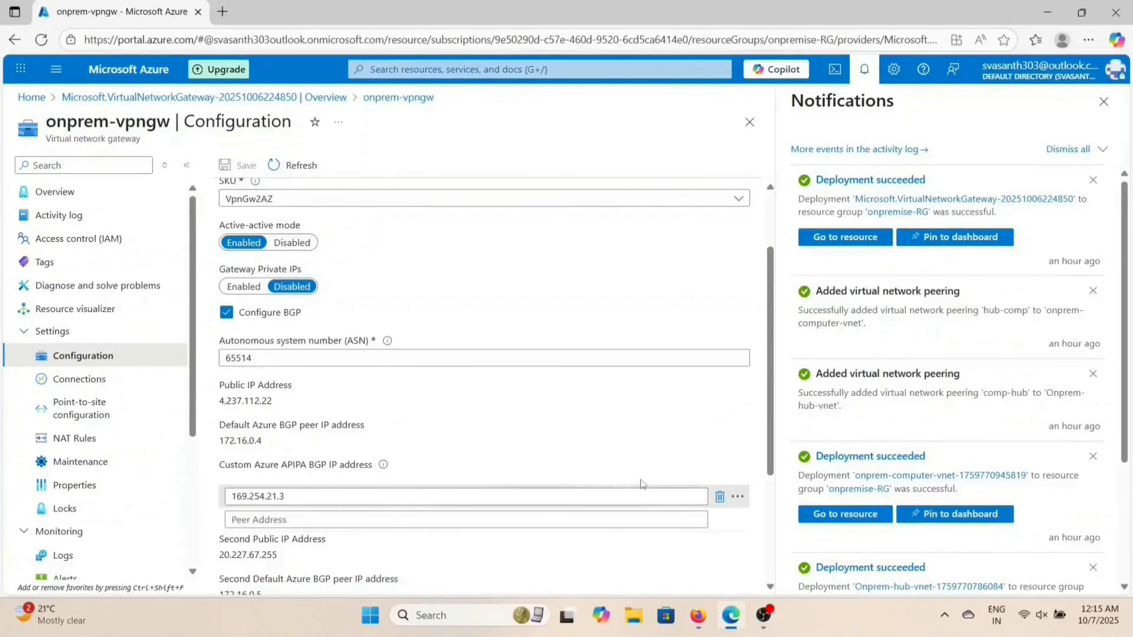
pyautogui.scroll(3, 495, 318)
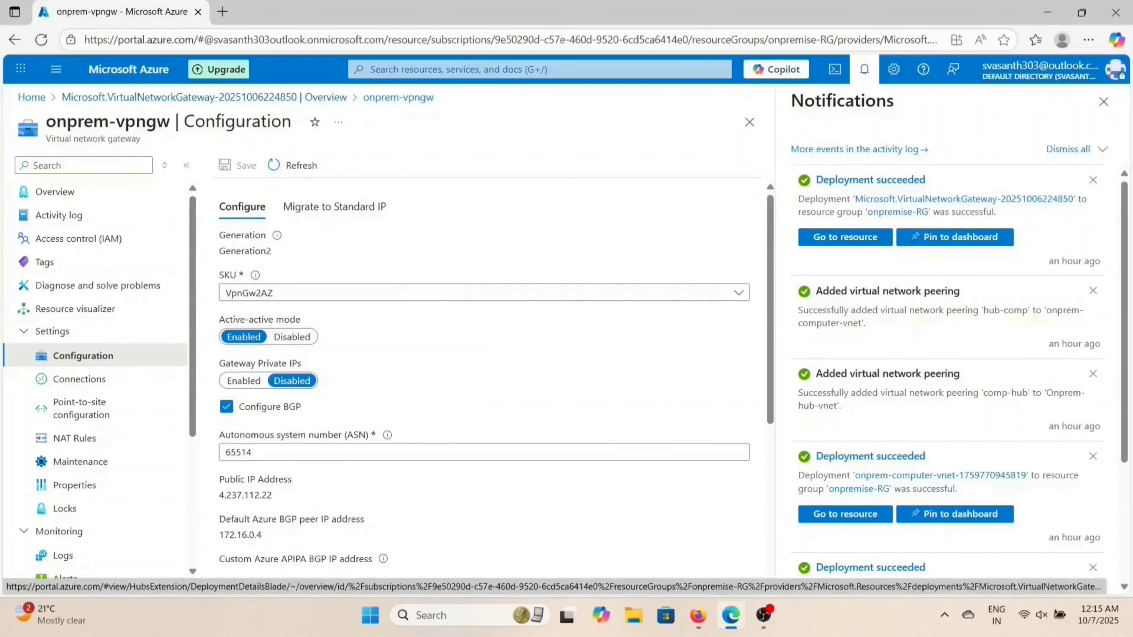
pyautogui.click(392, 69)
pyautogui.click(593, 297)
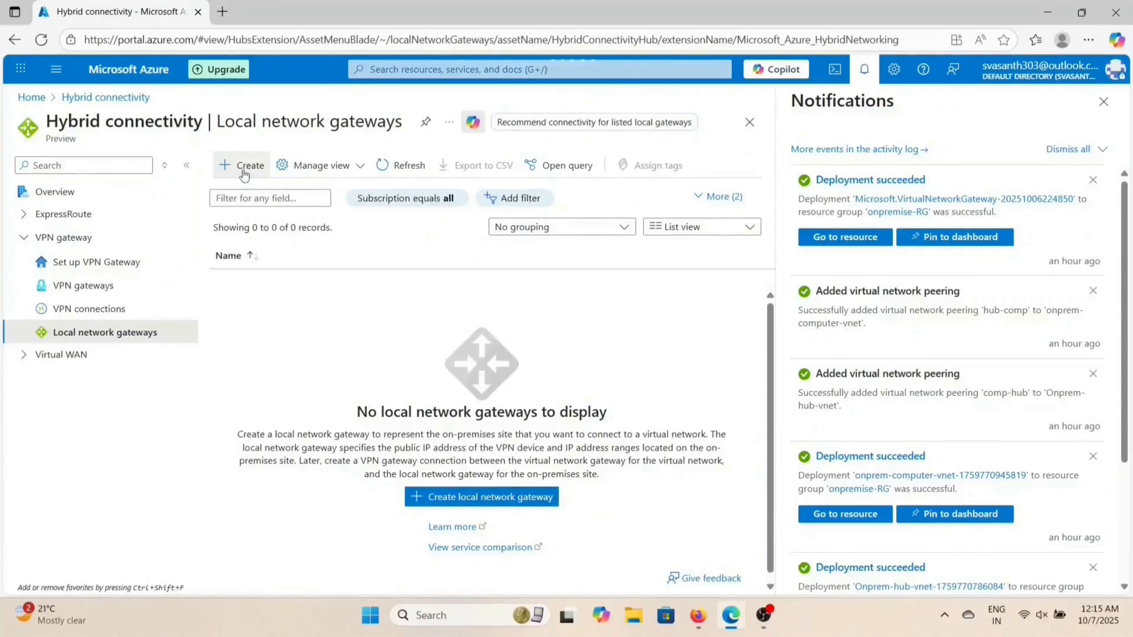
pyautogui.click(243, 166)
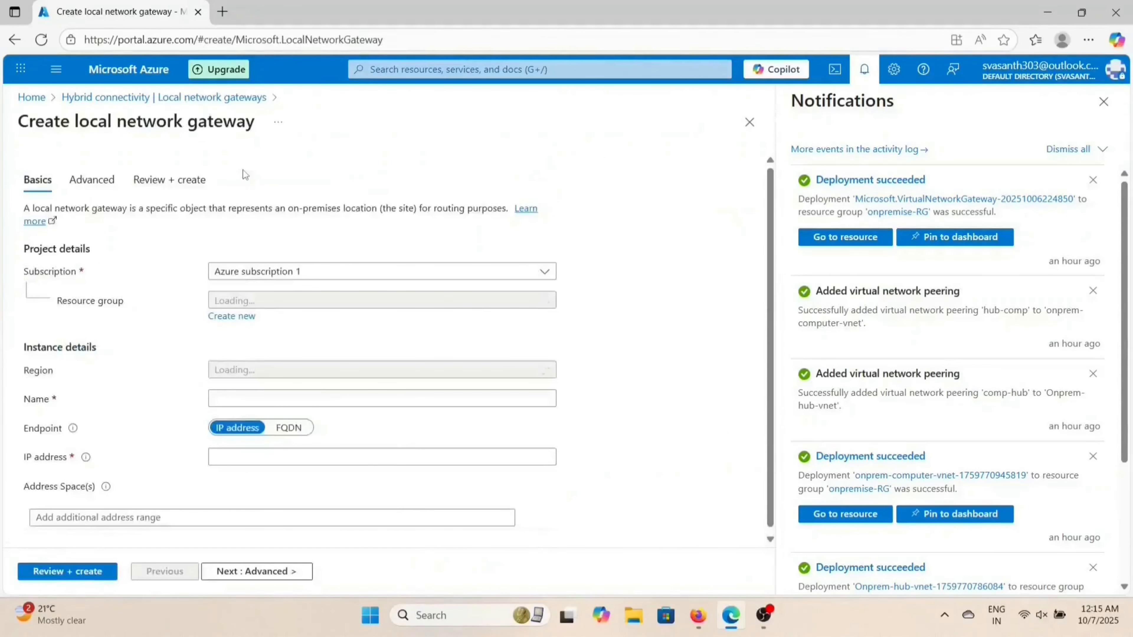
pyautogui.click(277, 305)
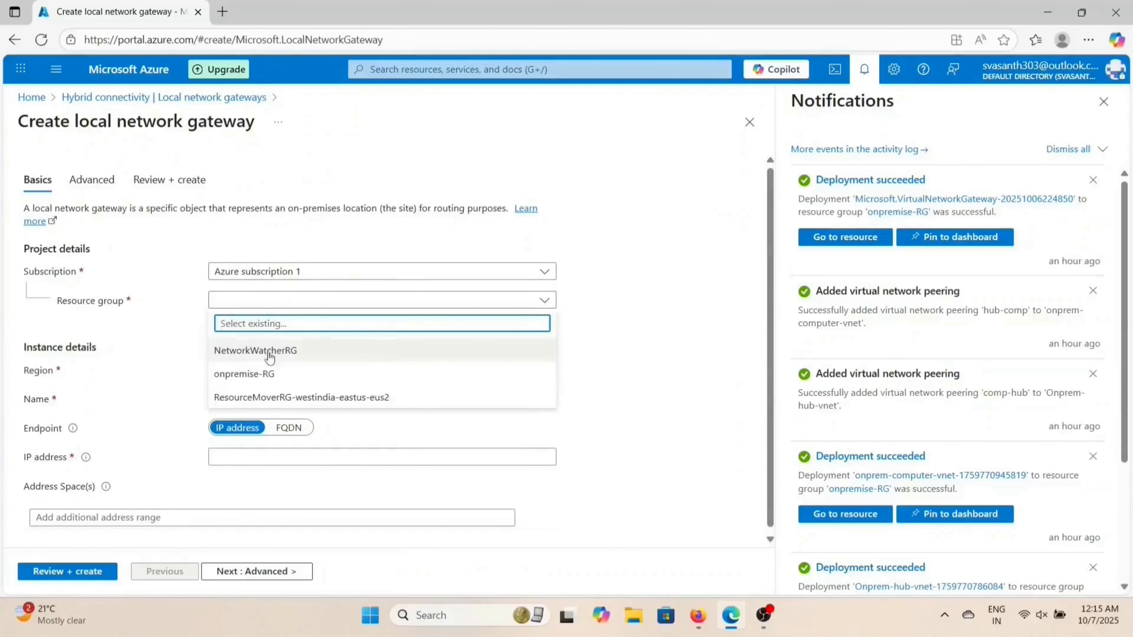
pyautogui.click(271, 374)
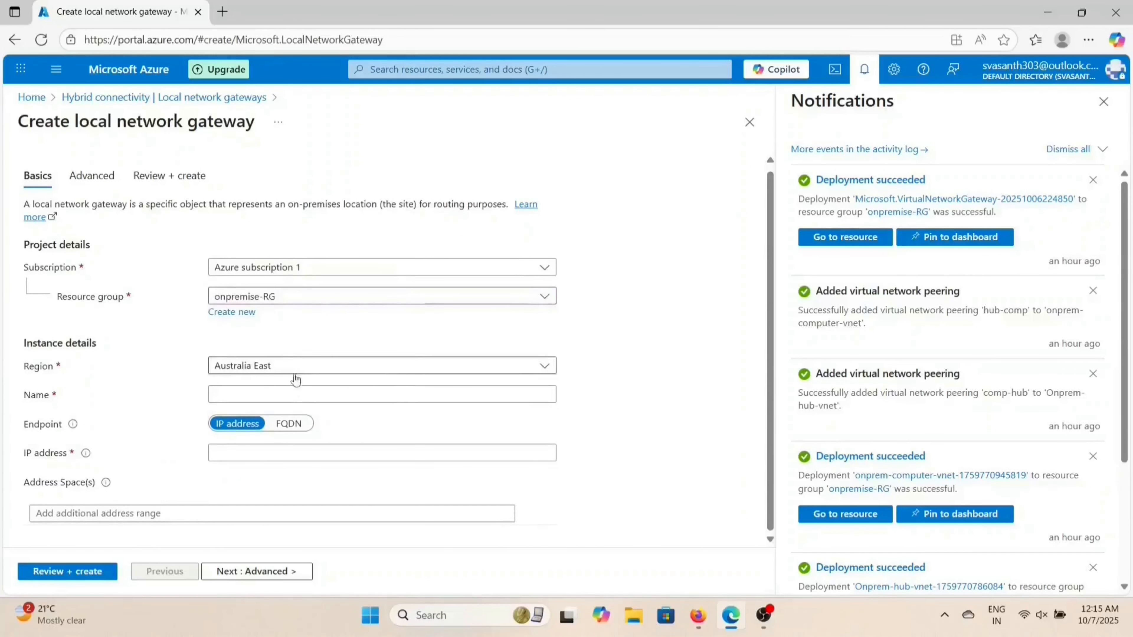
pyautogui.click(295, 392)
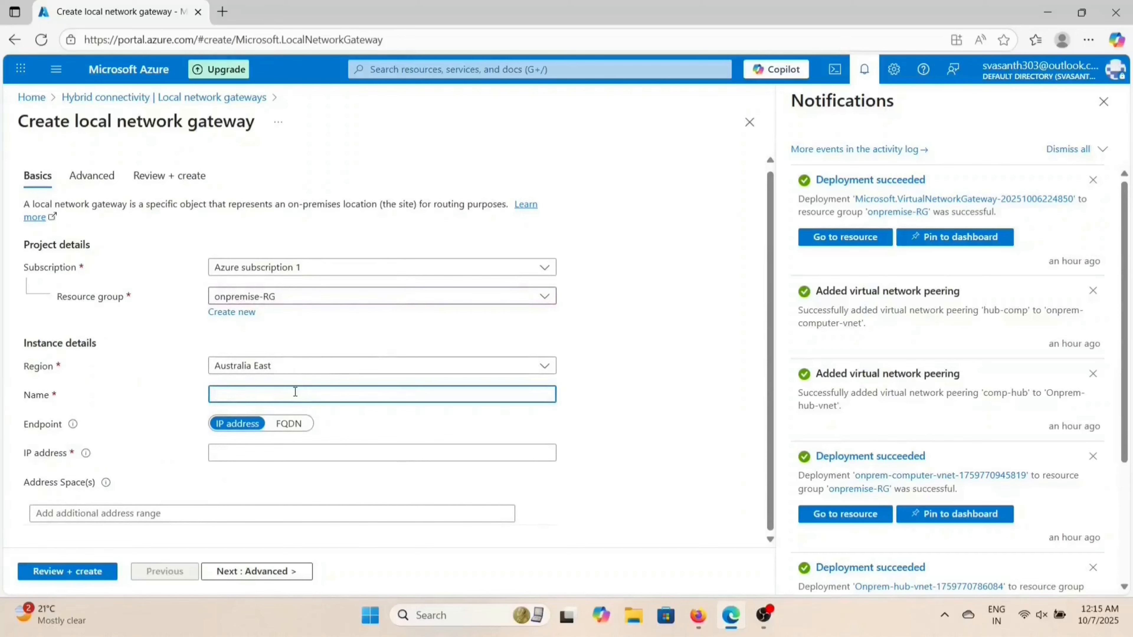
# Step: Name the local network gateway onprem-lgw-tunnel1 and set its IP address to core-vpngw's first public IP, 98.70.244.151
pyautogui.write('onprem-l')
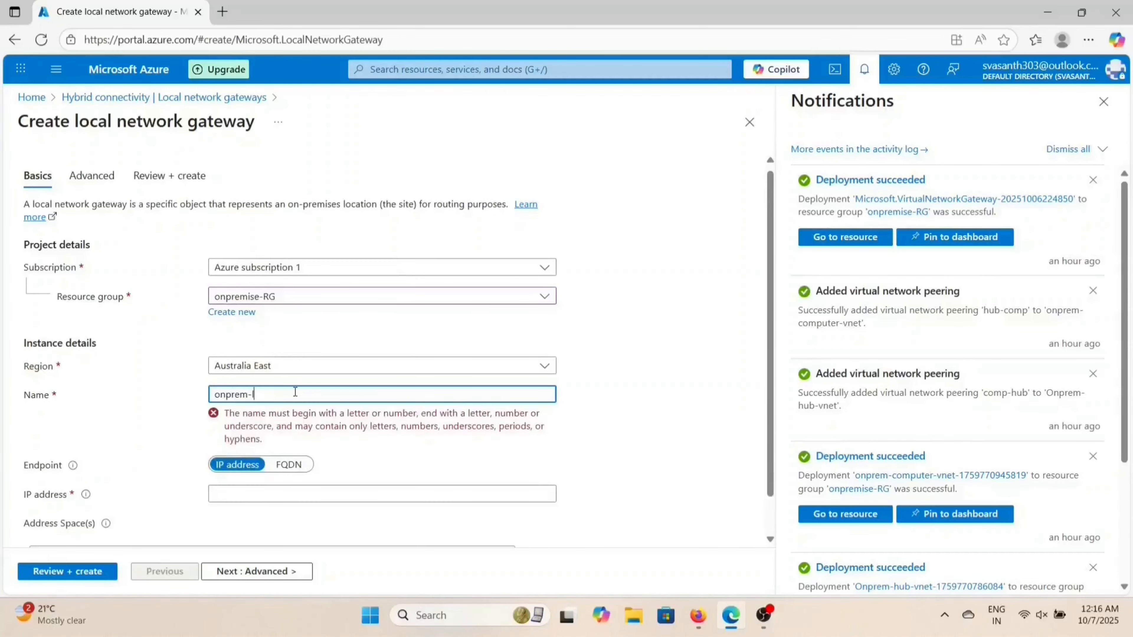
pyautogui.write('gw-tunnel1')
pyautogui.click(312, 452)
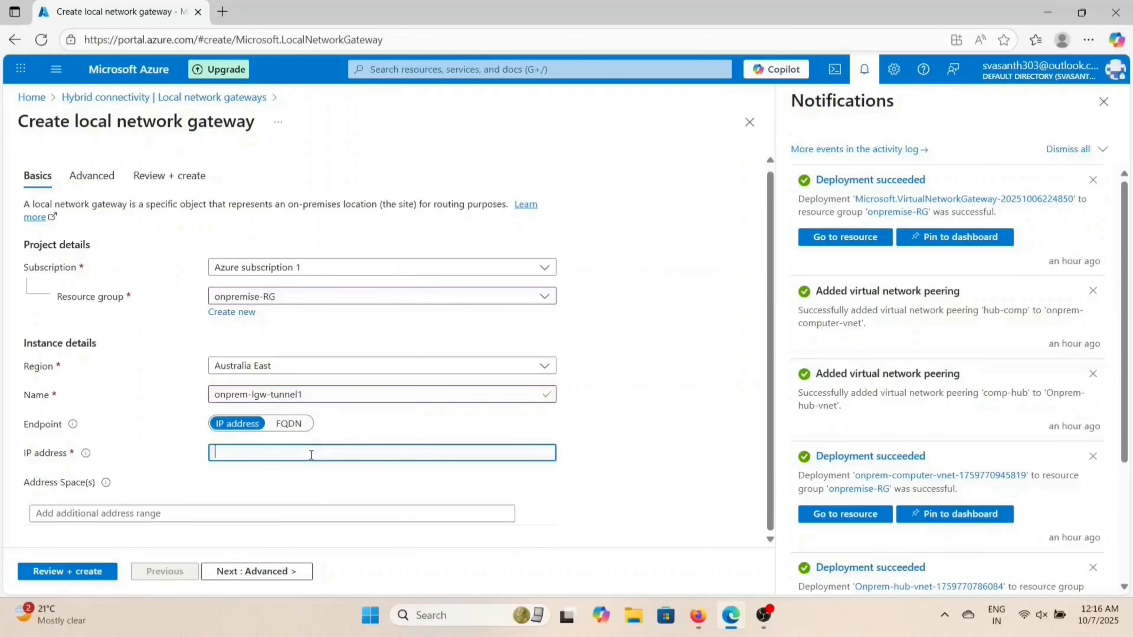
pyautogui.click(698, 615)
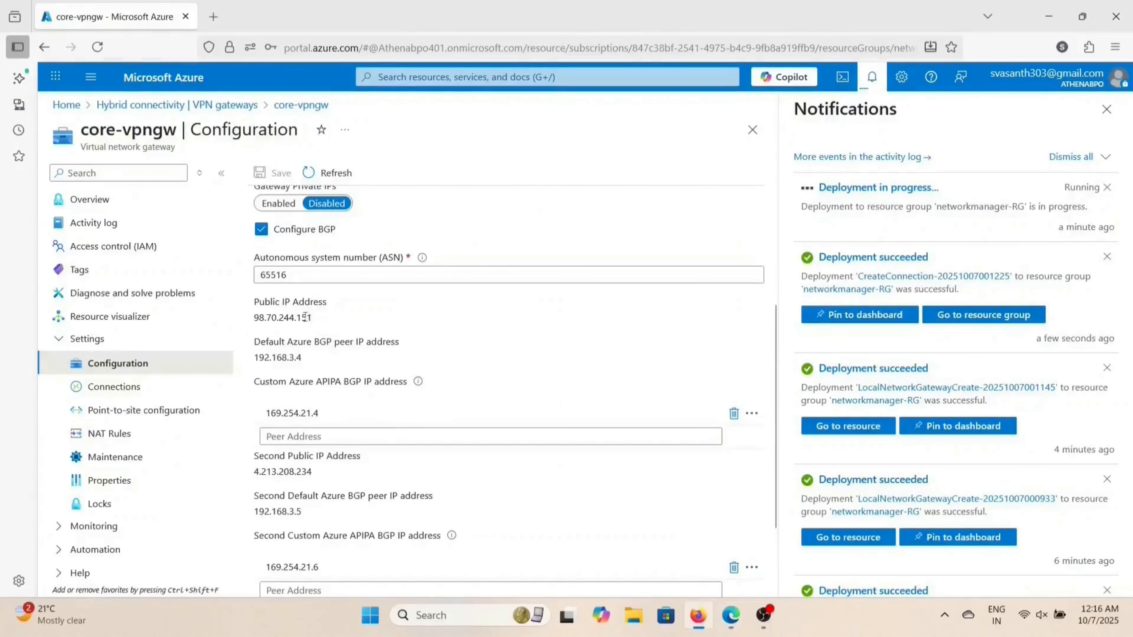
pyautogui.moveTo(312, 317); pyautogui.dragTo(255, 321)
pyautogui.hotkey('ctrl', 'c')
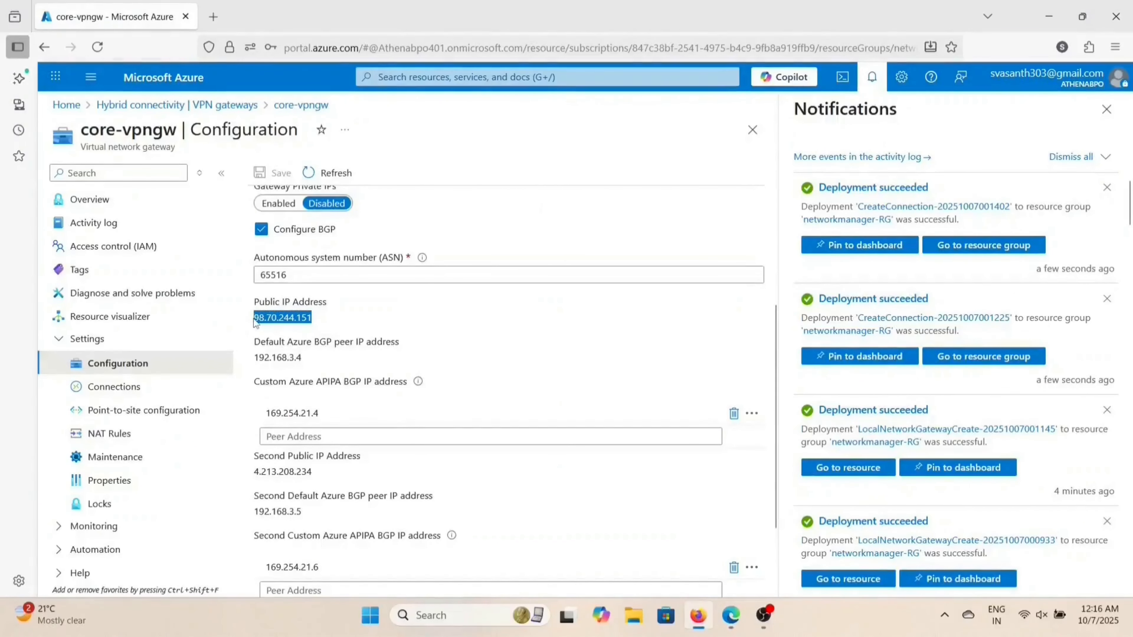
pyautogui.click(731, 616)
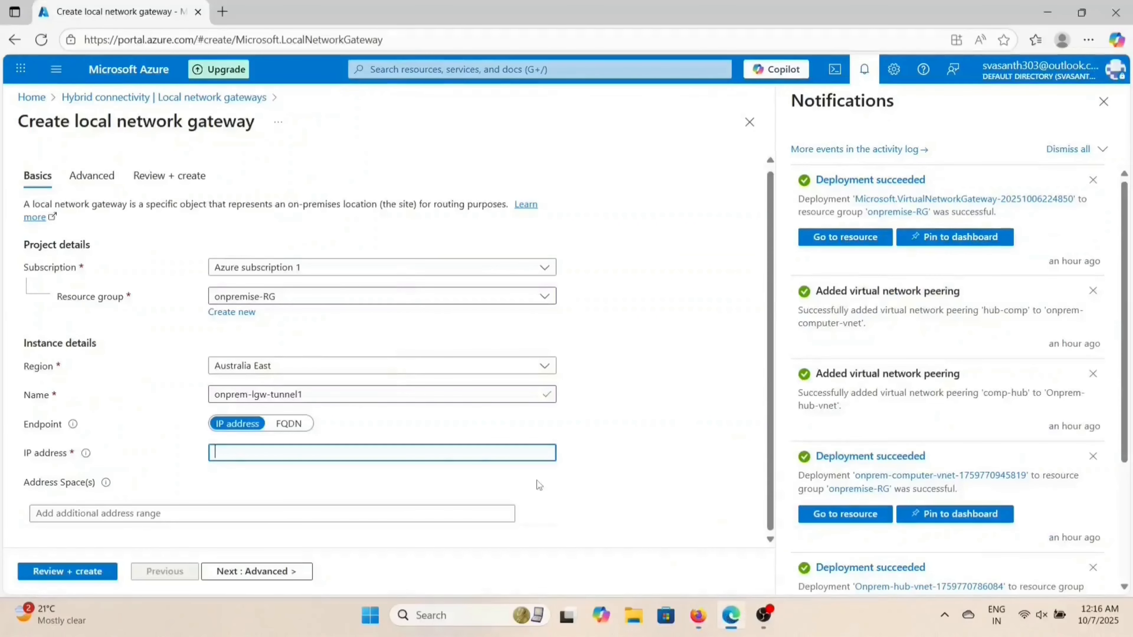
pyautogui.hotkey('ctrl', 'v')
# Step: Add the address space 10.0.0.0/9 to the onprem-lgw-tunnel1 local network gateway
pyautogui.click(185, 511)
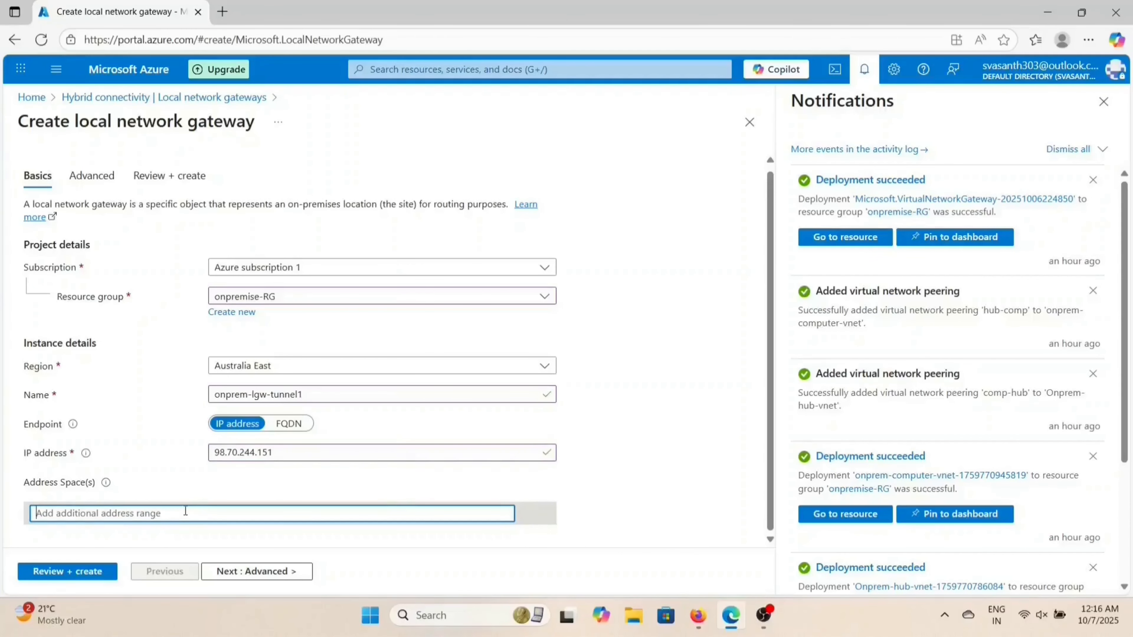
pyautogui.write('10.1')
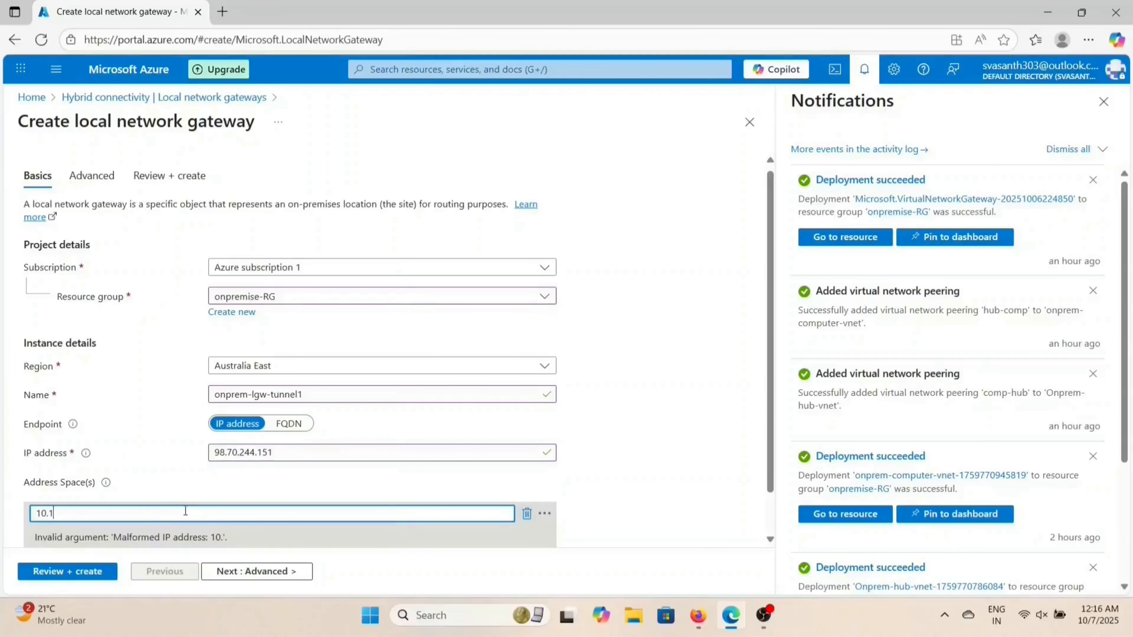
pyautogui.write('.0.0/9')
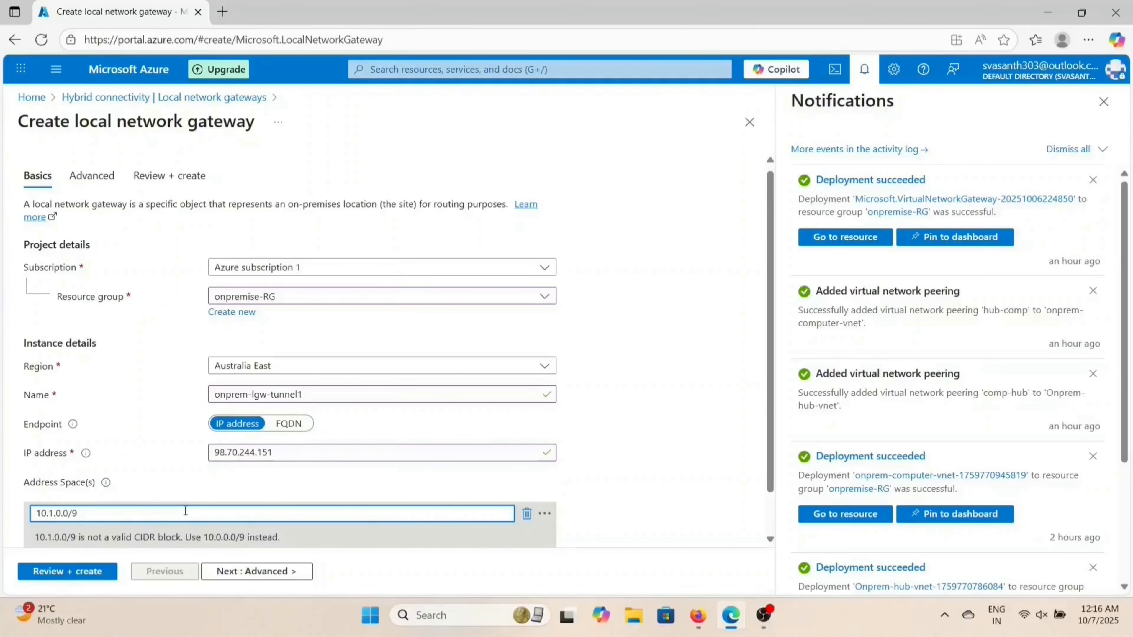
pyautogui.click(183, 485)
pyautogui.scroll(-2, 183, 484)
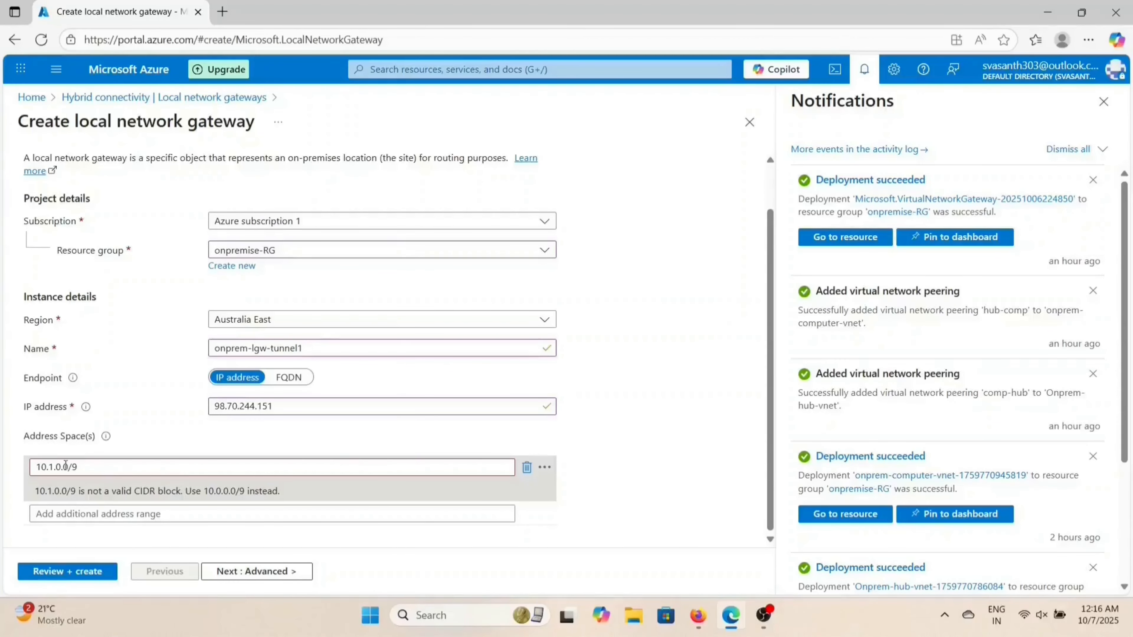
pyautogui.click(54, 467)
pyautogui.press('BackSpace')
pyautogui.write('0')
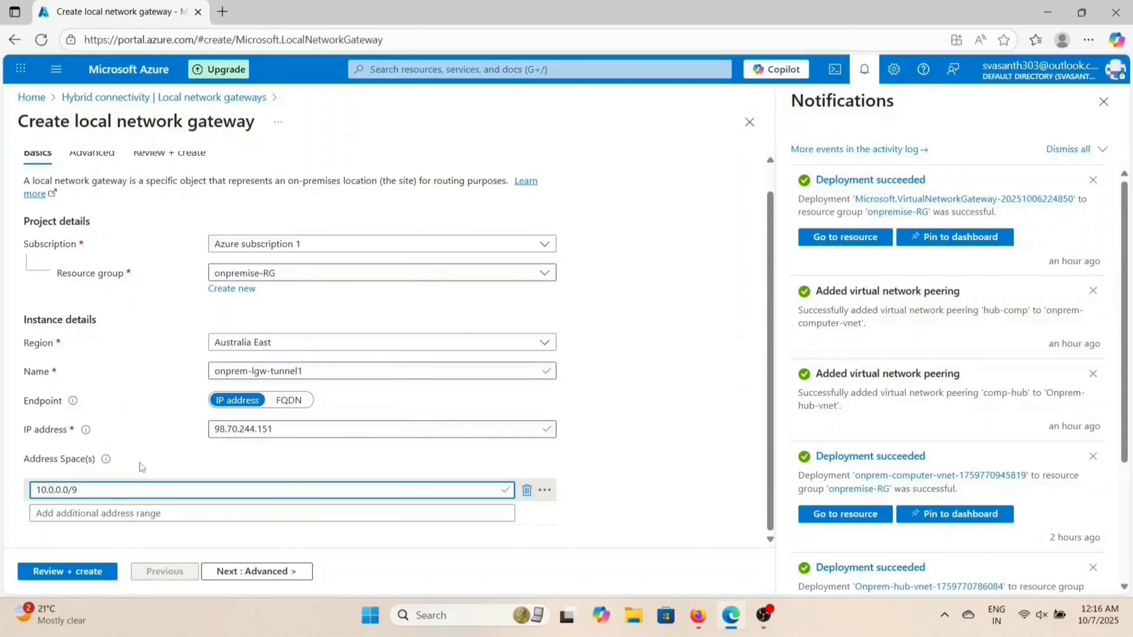
pyautogui.scroll(1, 140, 463)
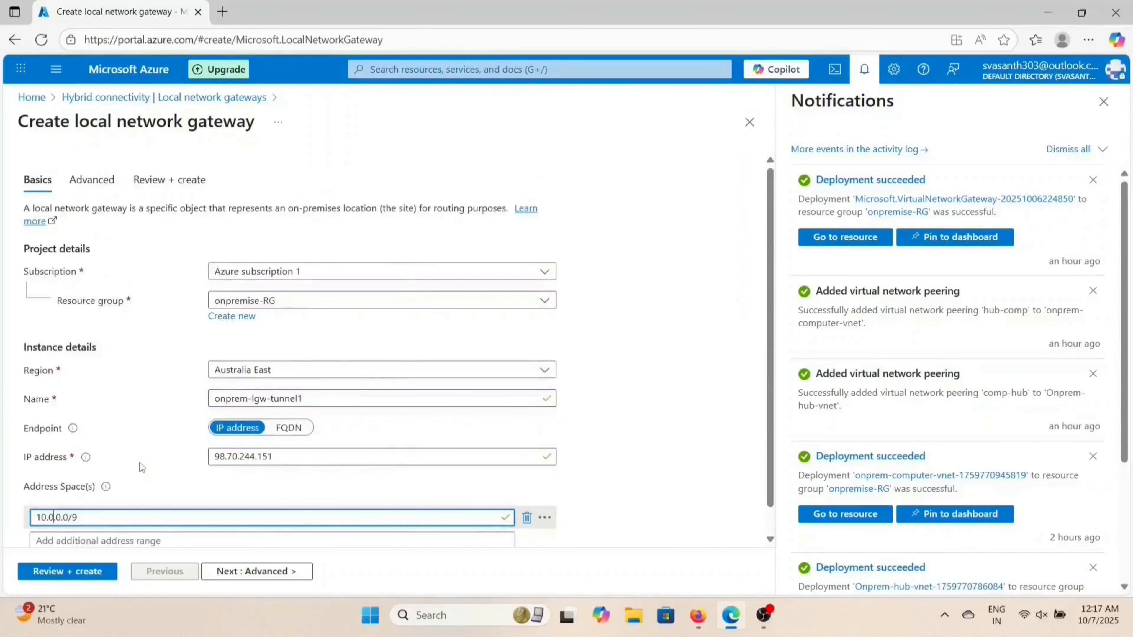
pyautogui.scroll(-1, 140, 463)
pyautogui.scroll(1, 140, 463)
# Step: Configure BGP with ASN 65516 and core-vpngw's first custom APIPA address 169.254.21.4 as peer IP, and create the local network gateway
pyautogui.click(92, 179)
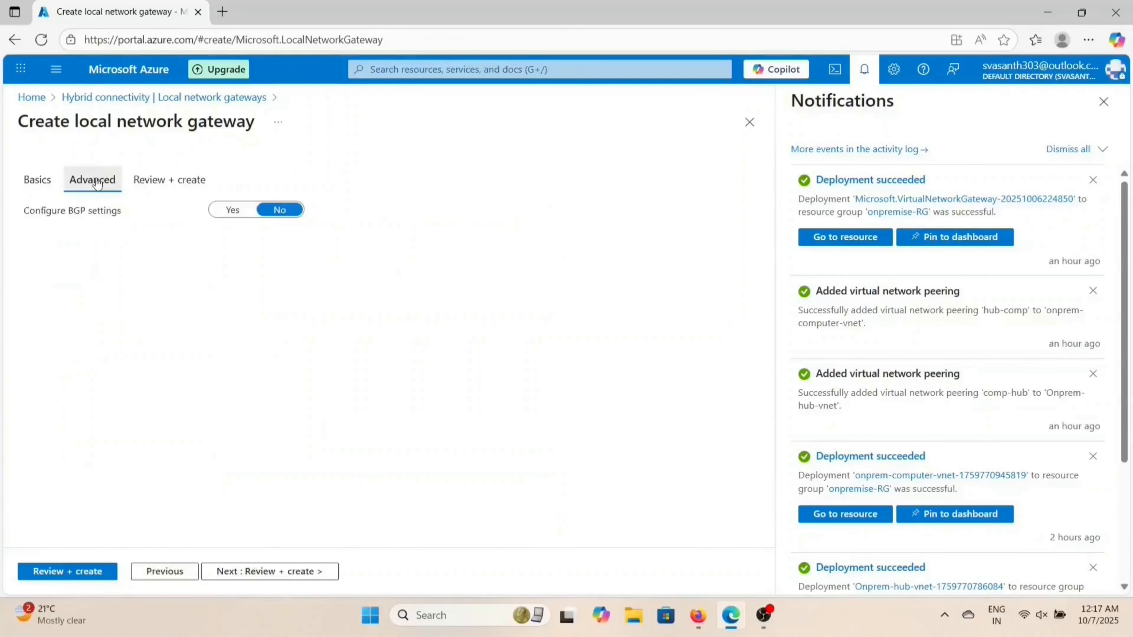
pyautogui.click(235, 216)
pyautogui.click(240, 237)
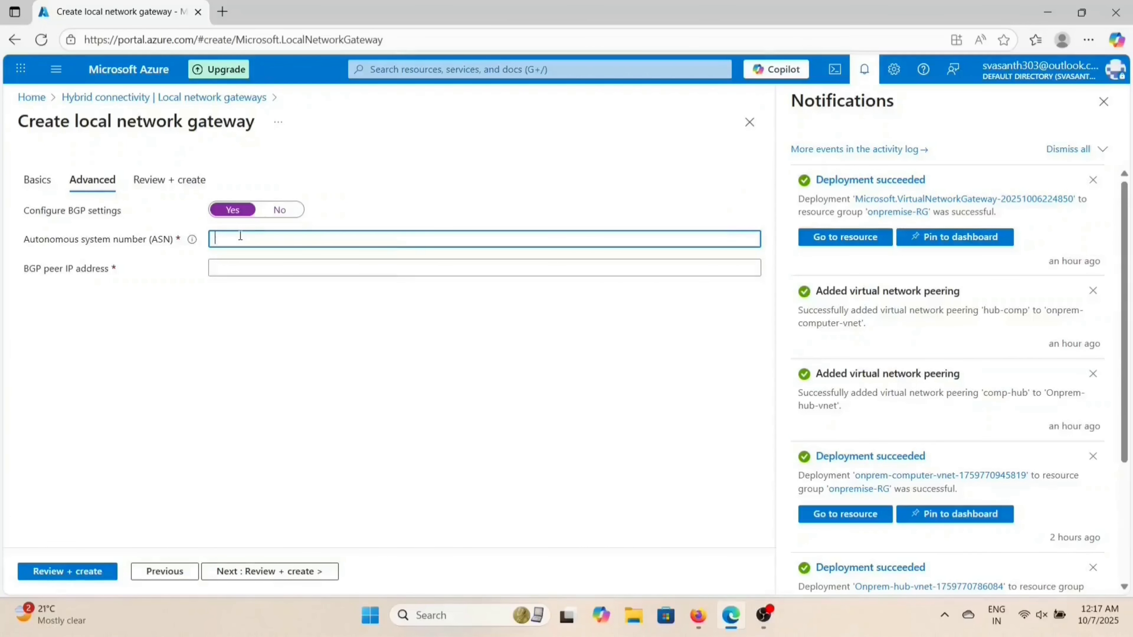
pyautogui.click(700, 615)
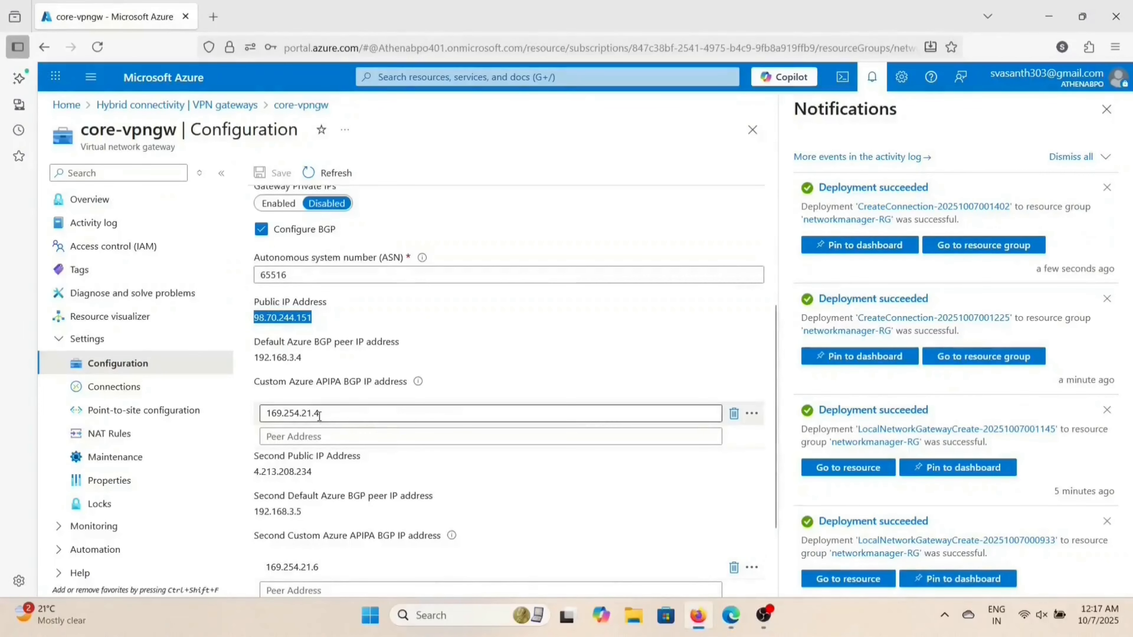
pyautogui.moveTo(319, 413); pyautogui.dragTo(262, 413)
pyautogui.hotkey('ctrl', 'c')
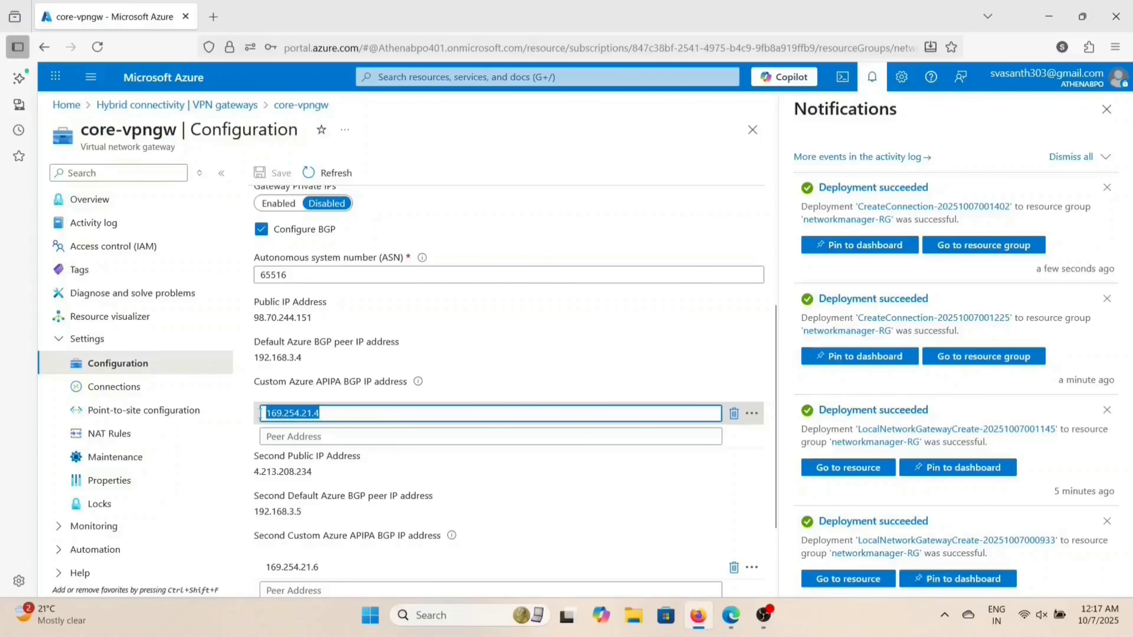
pyautogui.click(732, 615)
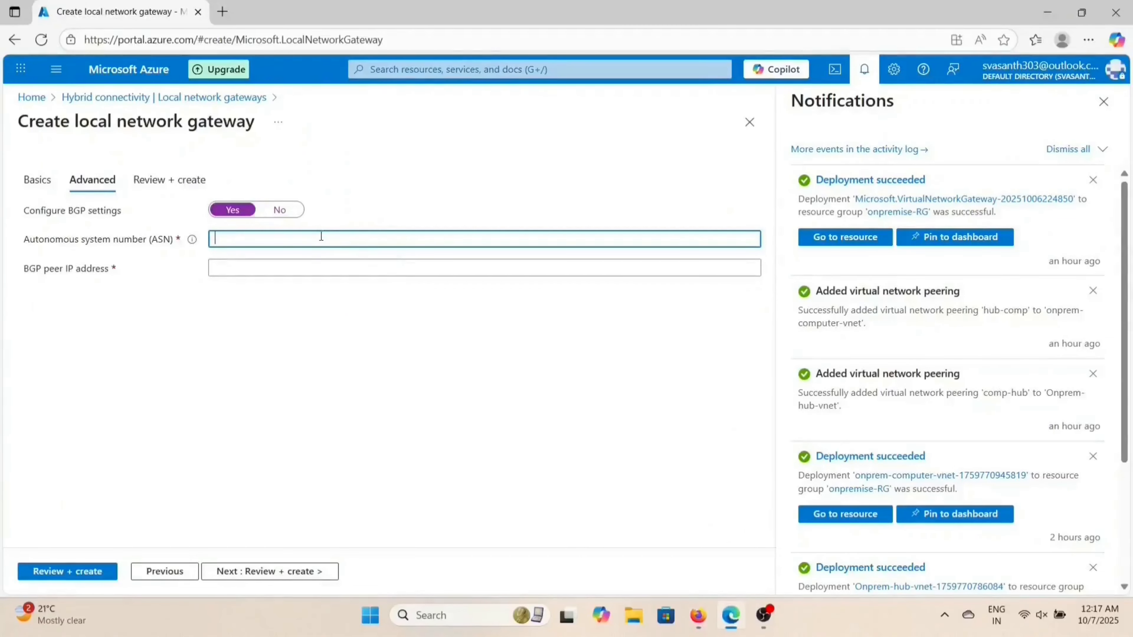
pyautogui.write('65516')
pyautogui.click(319, 268)
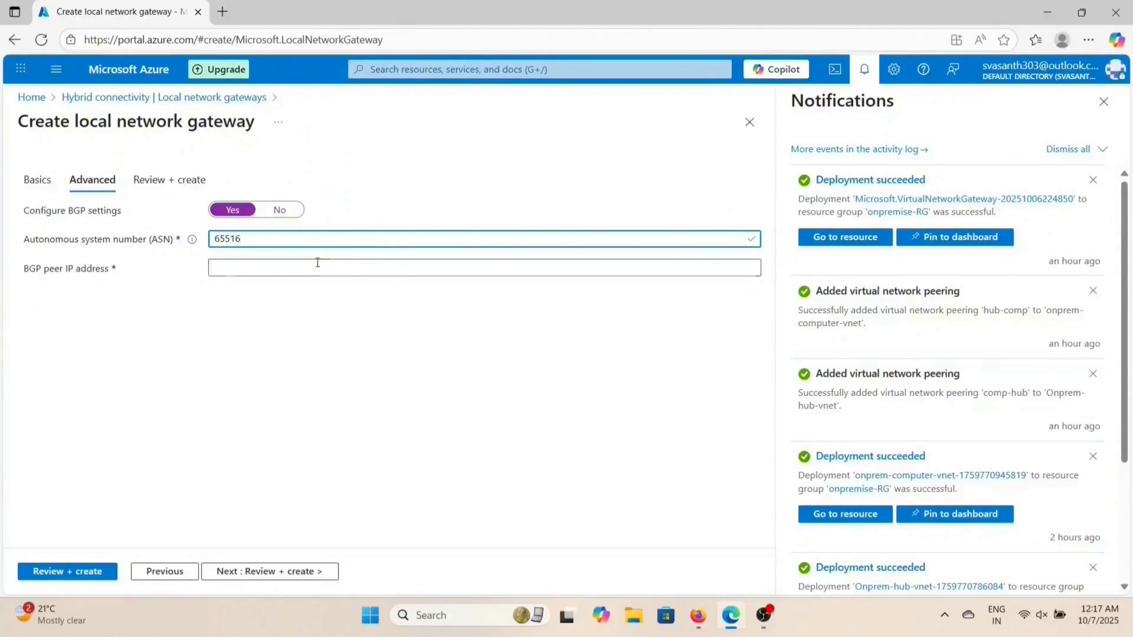
pyautogui.hotkey('ctrl', 'v')
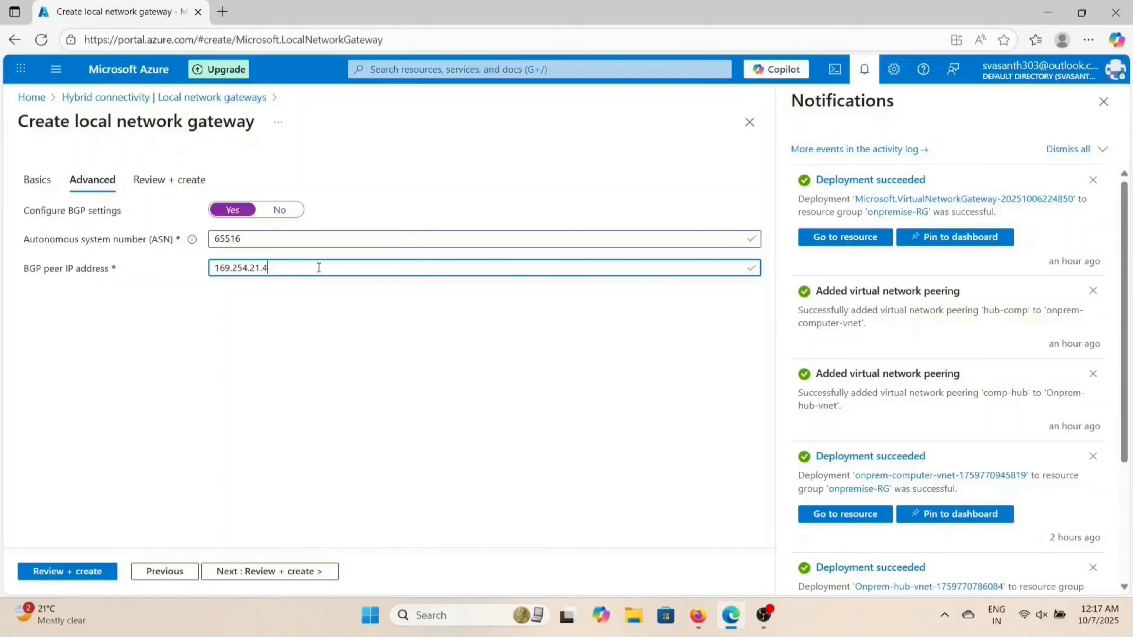
pyautogui.click(82, 573)
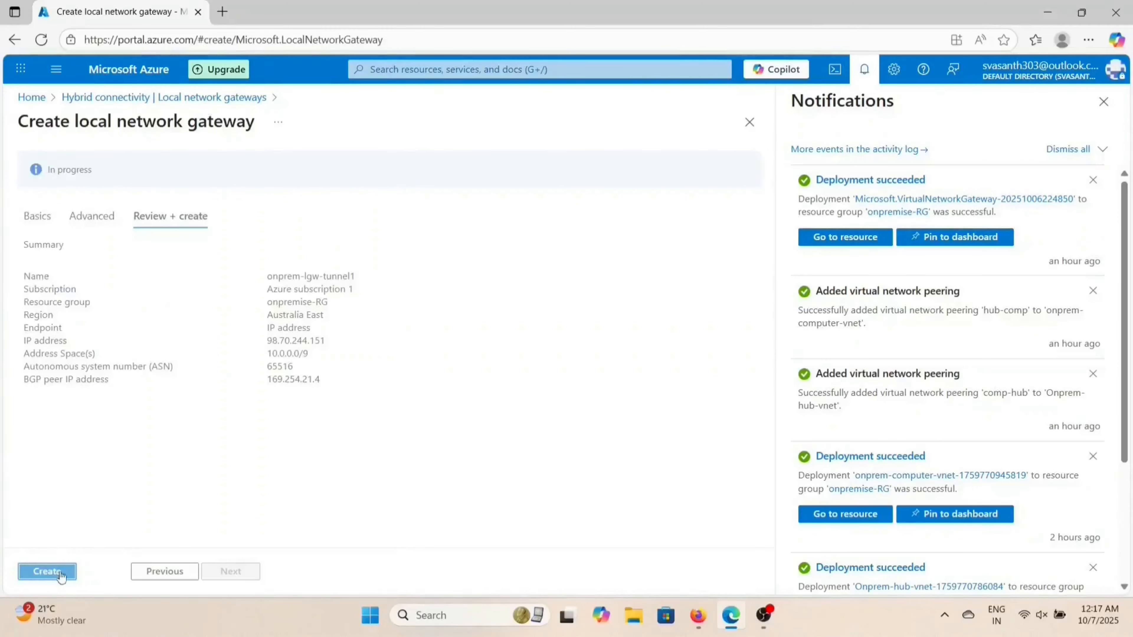
pyautogui.click(61, 573)
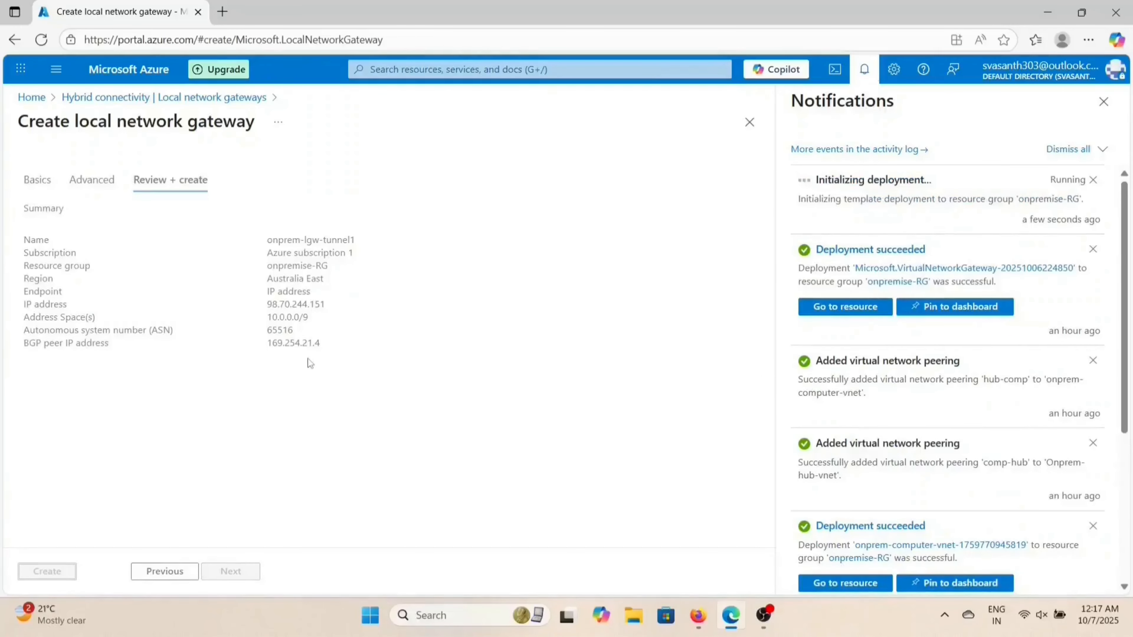
# Step: Start creating another local network gateway in the onpremise-RG resource group
pyautogui.click(448, 69)
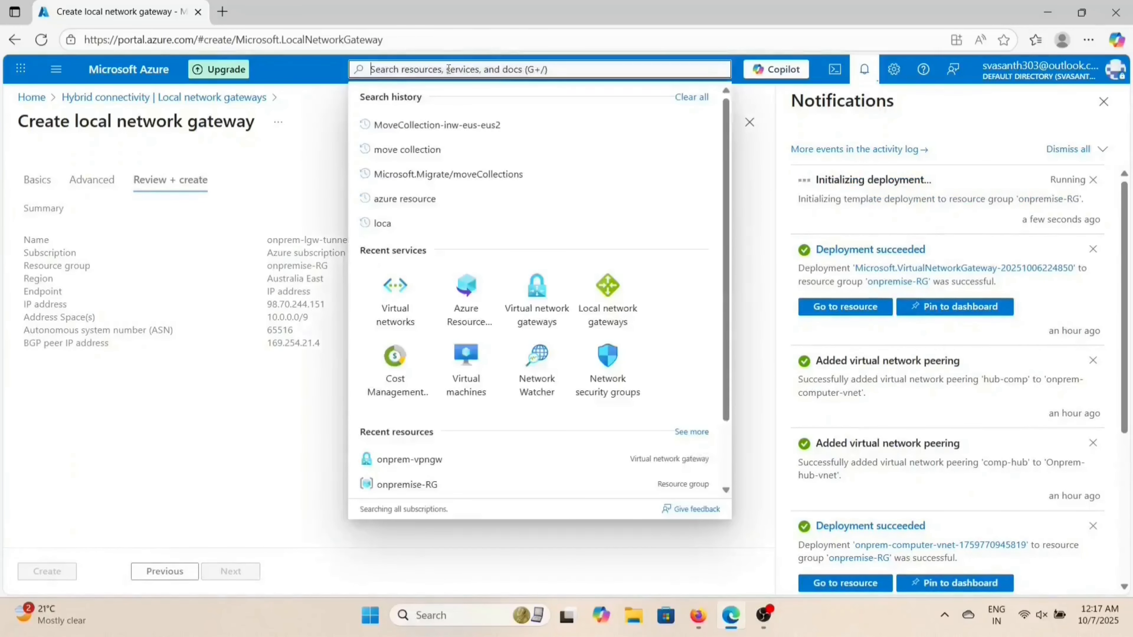
pyautogui.click(624, 283)
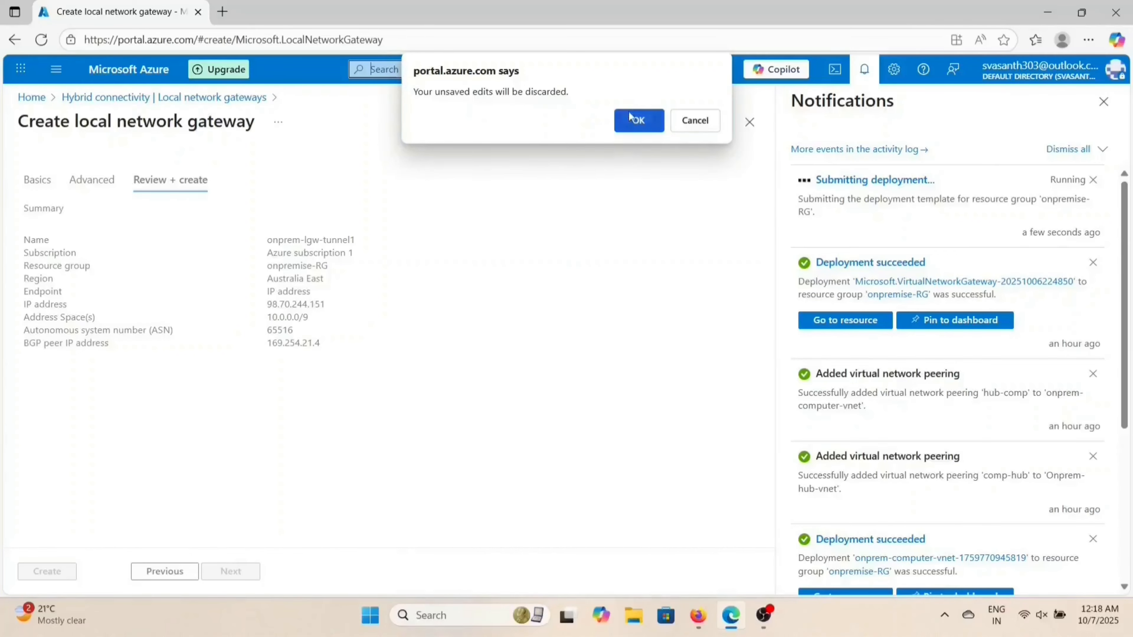
pyautogui.click(638, 119)
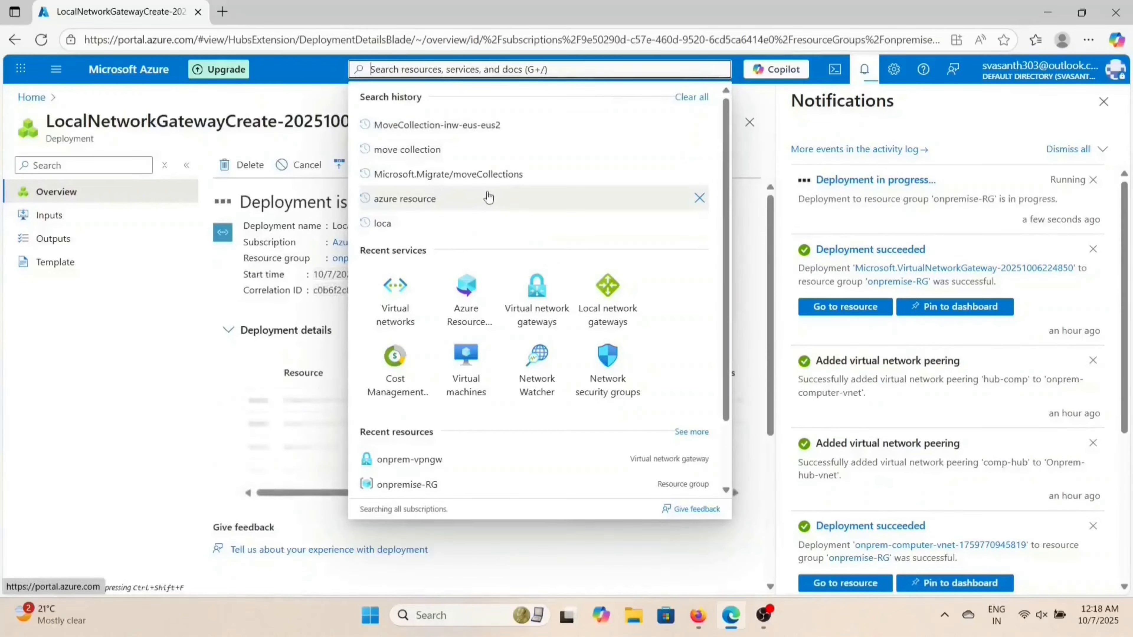
pyautogui.click(616, 295)
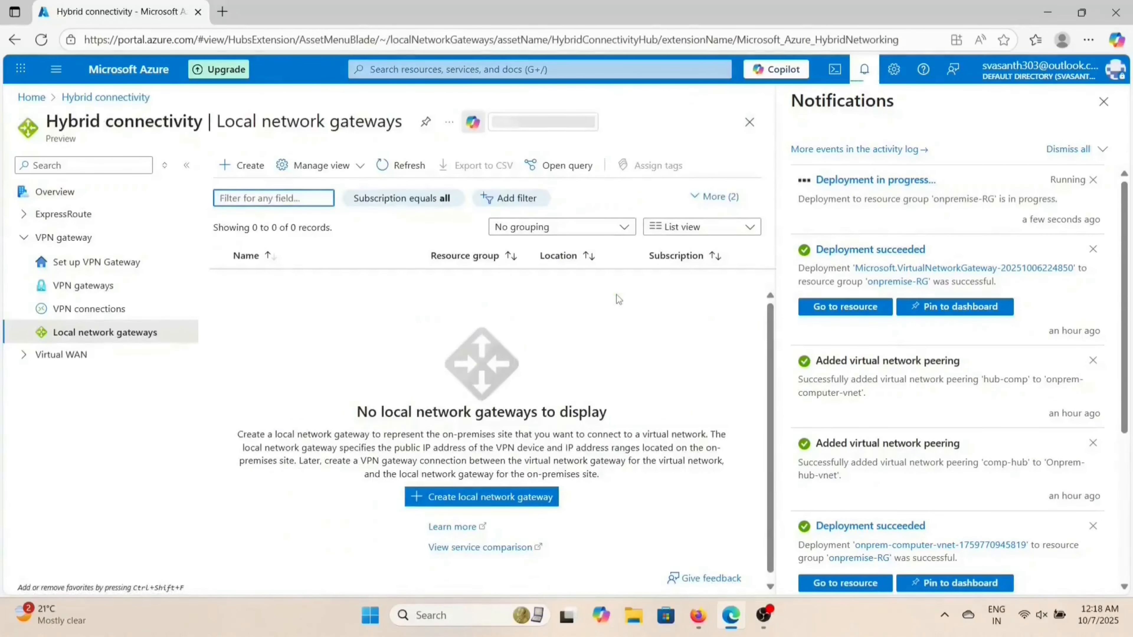
pyautogui.click(240, 169)
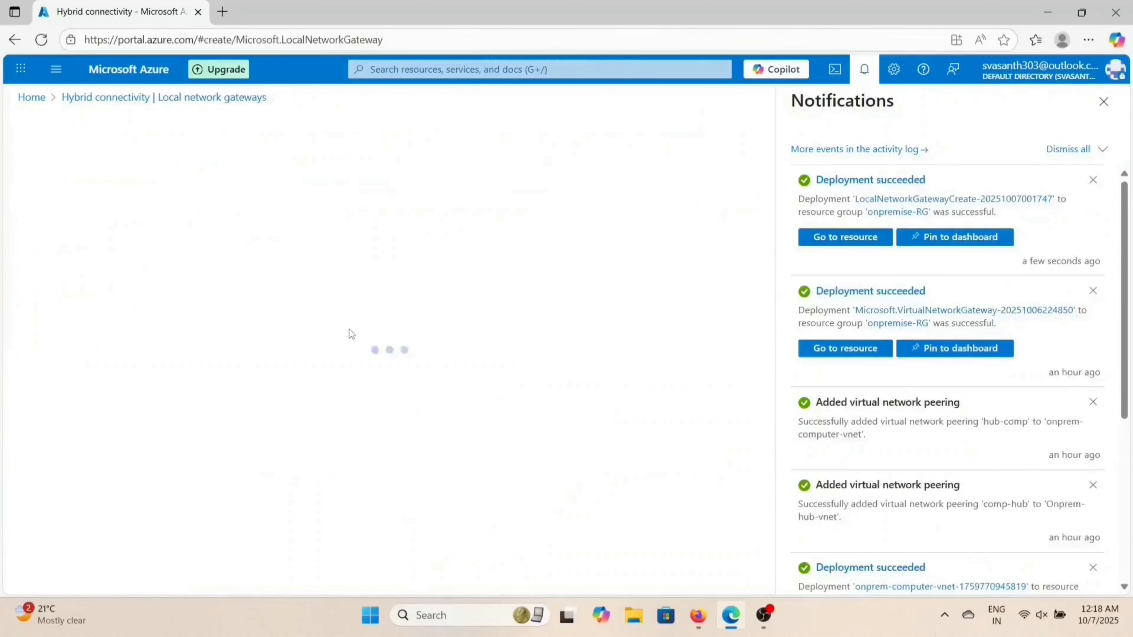
pyautogui.click(286, 301)
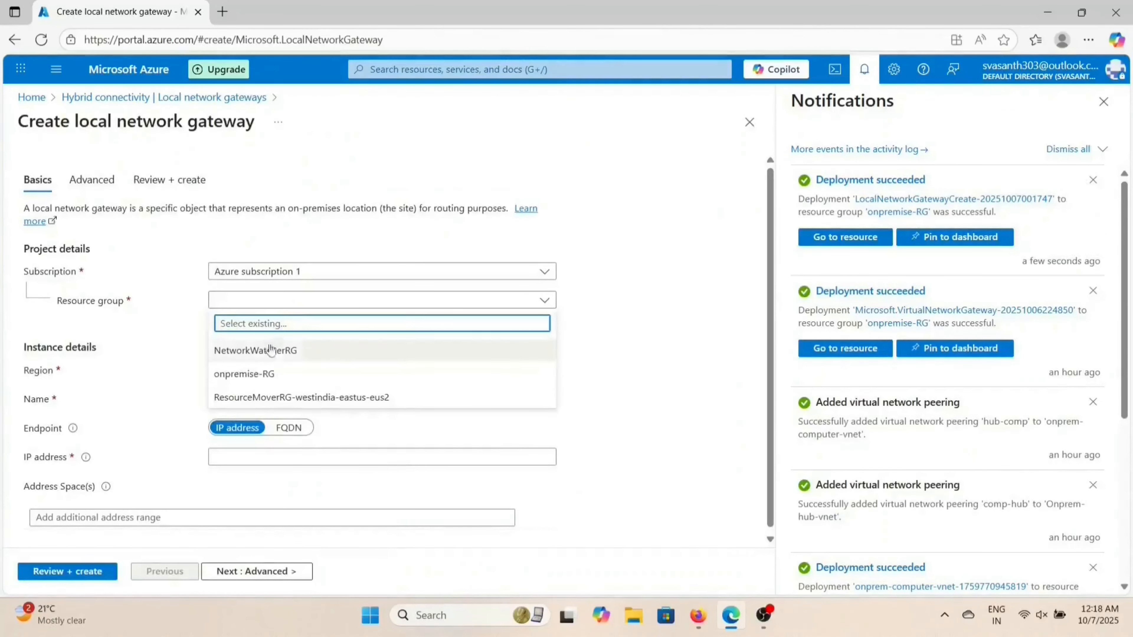
pyautogui.click(267, 374)
# Step: Name the new local network gateway onprem-lgw-tunnel-2
pyautogui.click(259, 394)
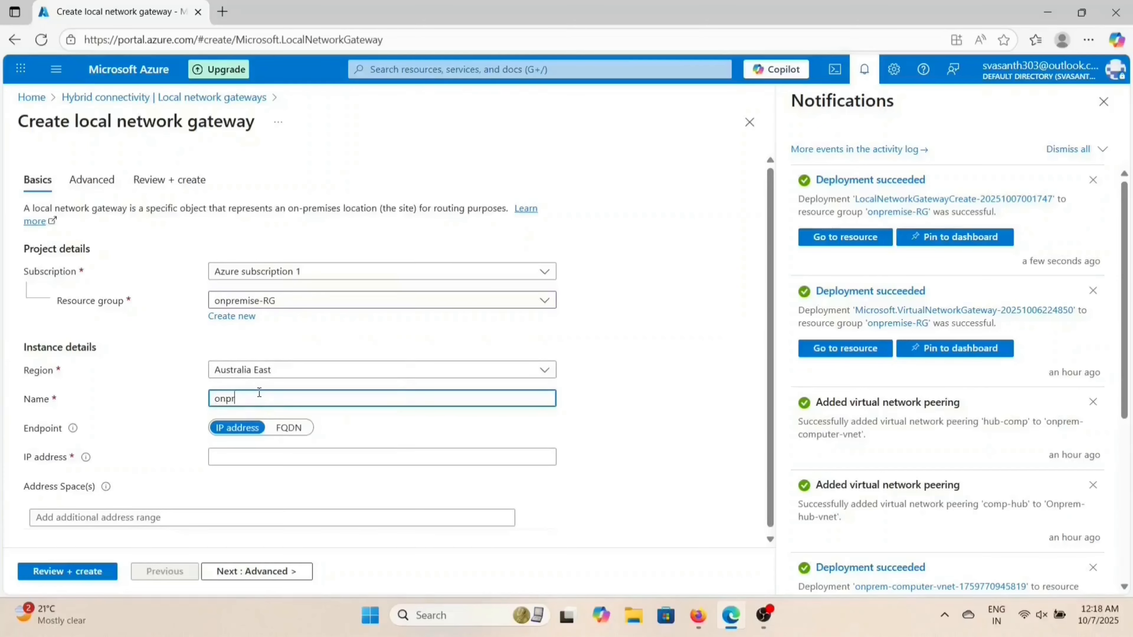
pyautogui.write('onprem-')
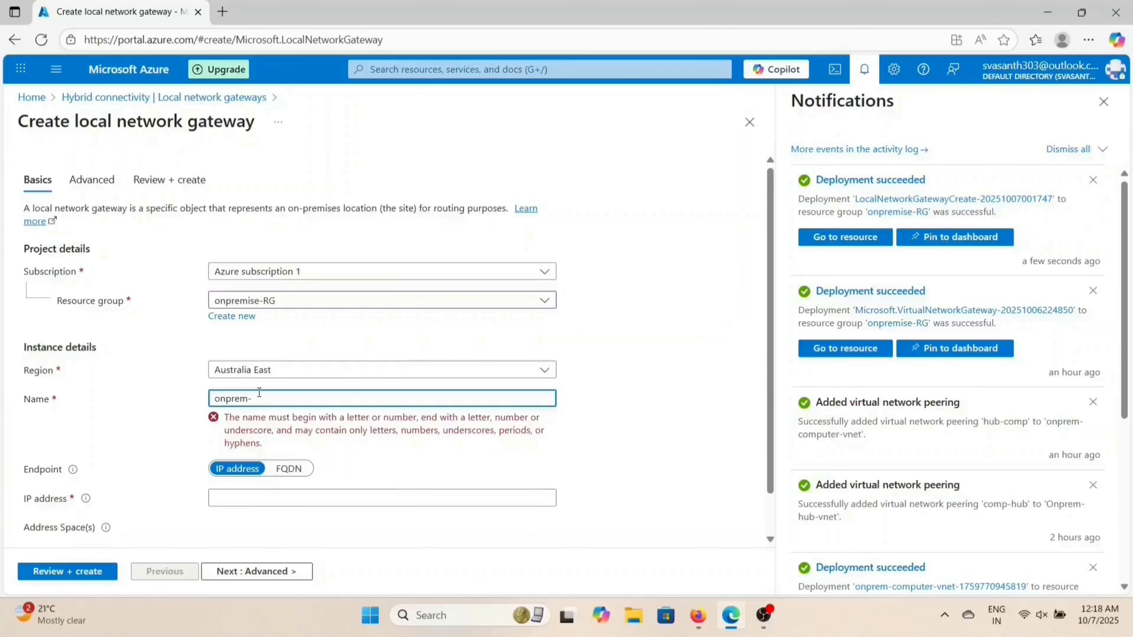
pyautogui.write('lgw')
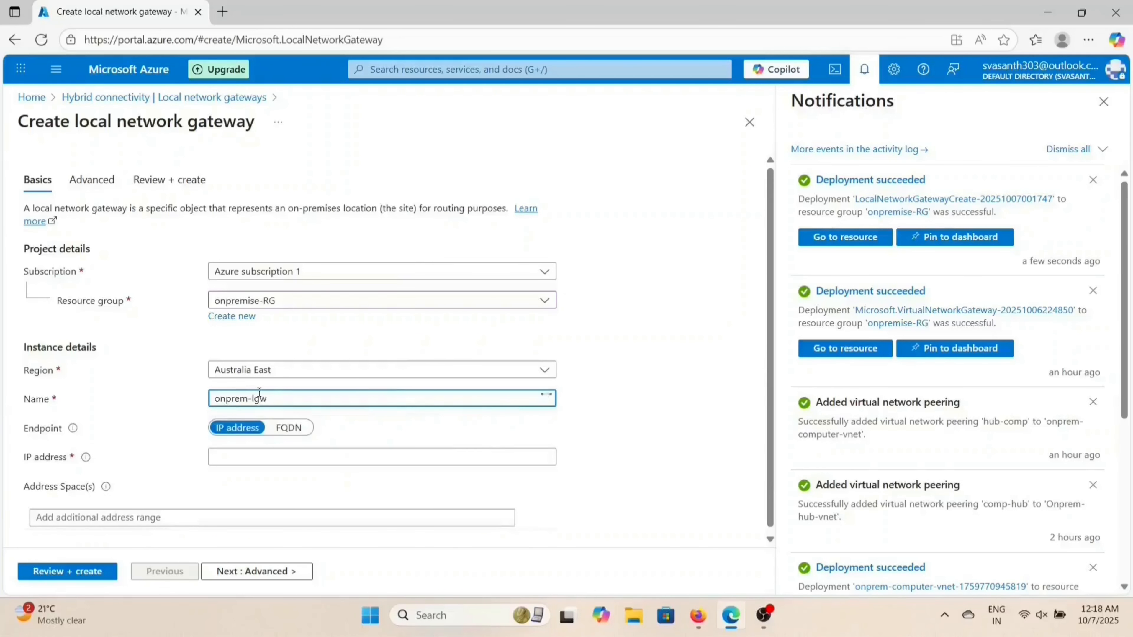
pyautogui.write('-tunnel-2')
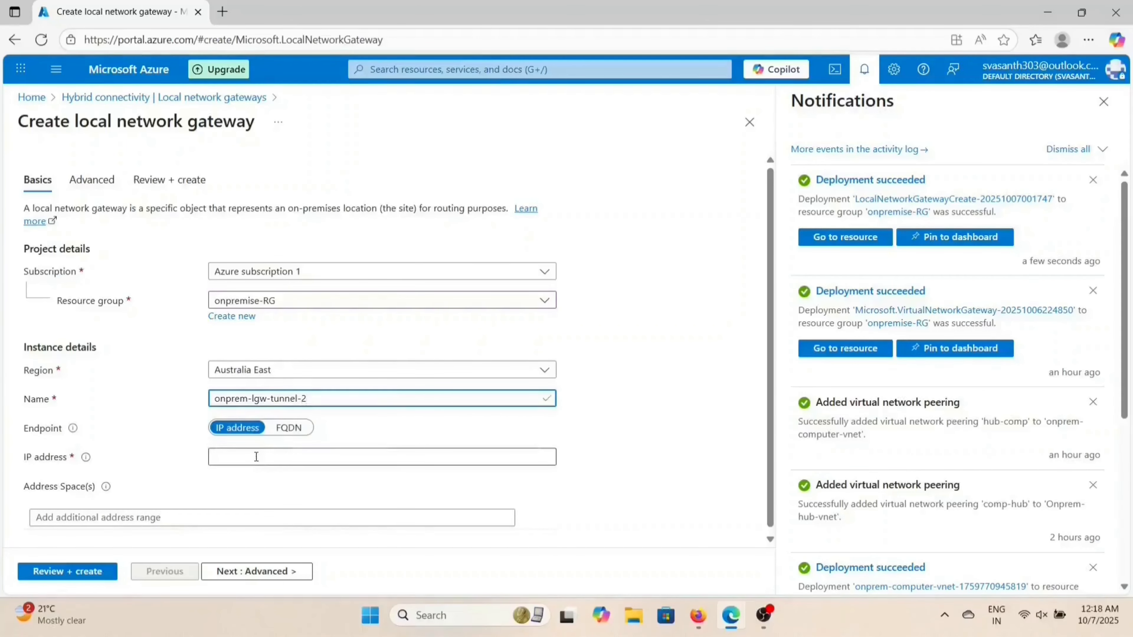
# Step: Copy core-vpngw's second public IP address, 4.213.208.234, into the new local network gateway's IP address
pyautogui.click(256, 457)
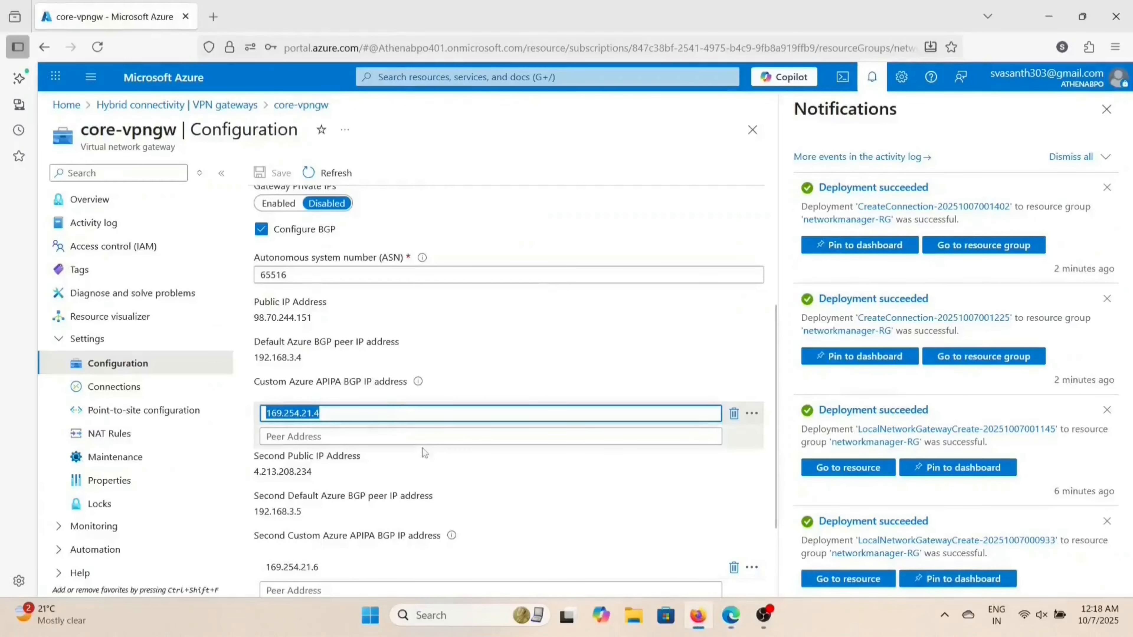
pyautogui.scroll(-2, 423, 453)
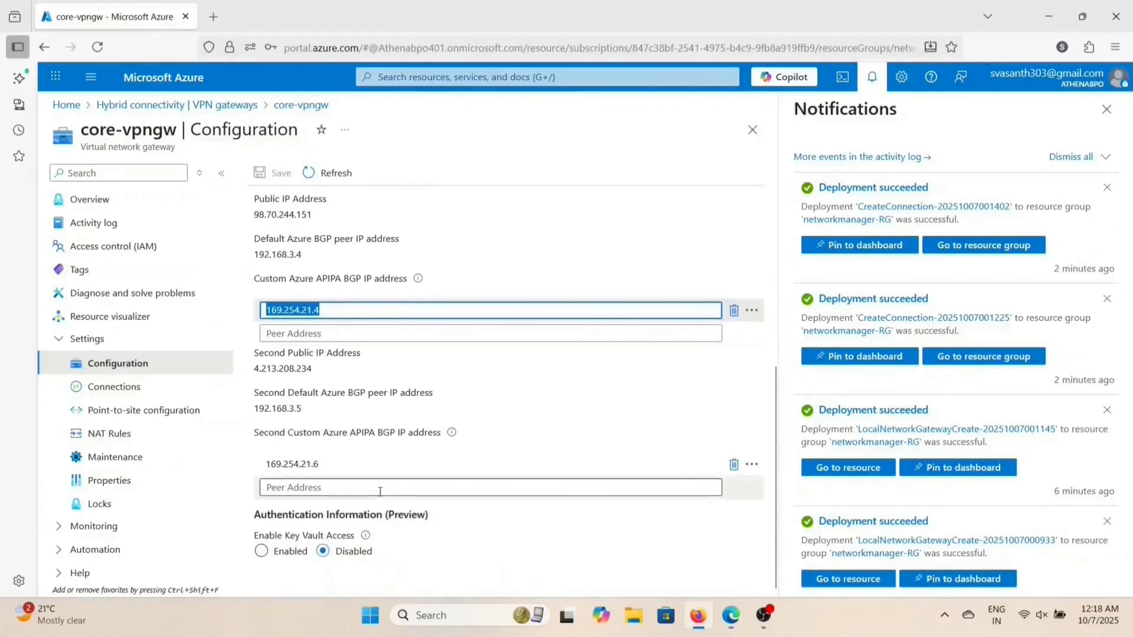
pyautogui.moveTo(313, 372); pyautogui.dragTo(253, 376)
pyautogui.hotkey('ctrl', 'c')
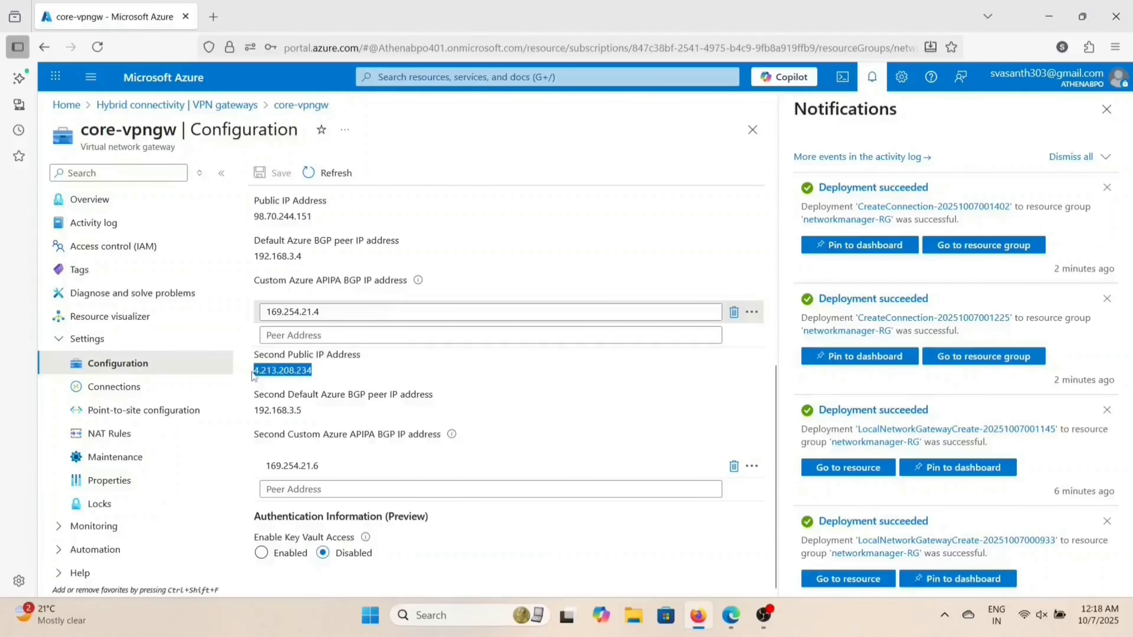
pyautogui.click(731, 615)
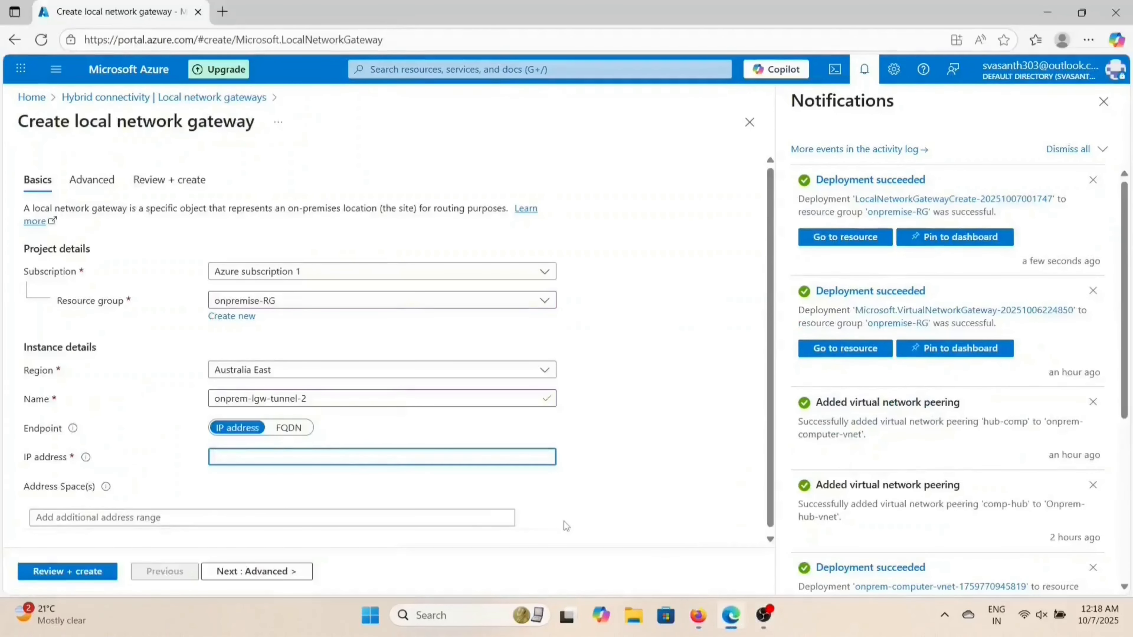
pyautogui.hotkey('ctrl', 'v')
# Step: Set the address space of onprem-lgw-tunnel-2 to 10.0.0.0/9
pyautogui.click(214, 516)
pyautogui.write('1')
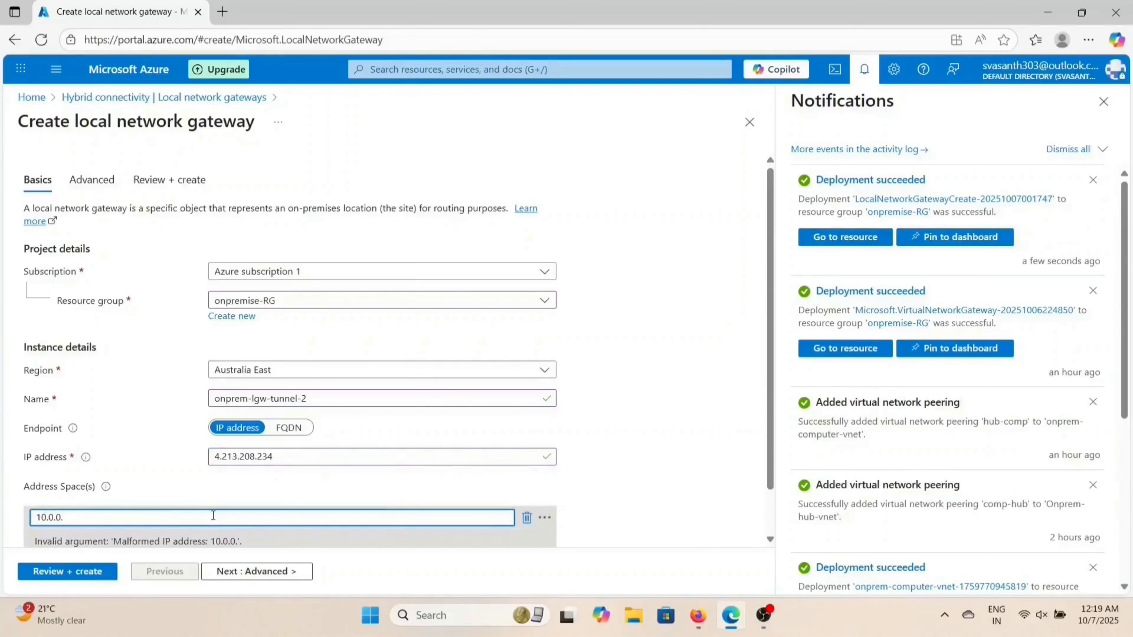
pyautogui.write('0.0.0.0/9')
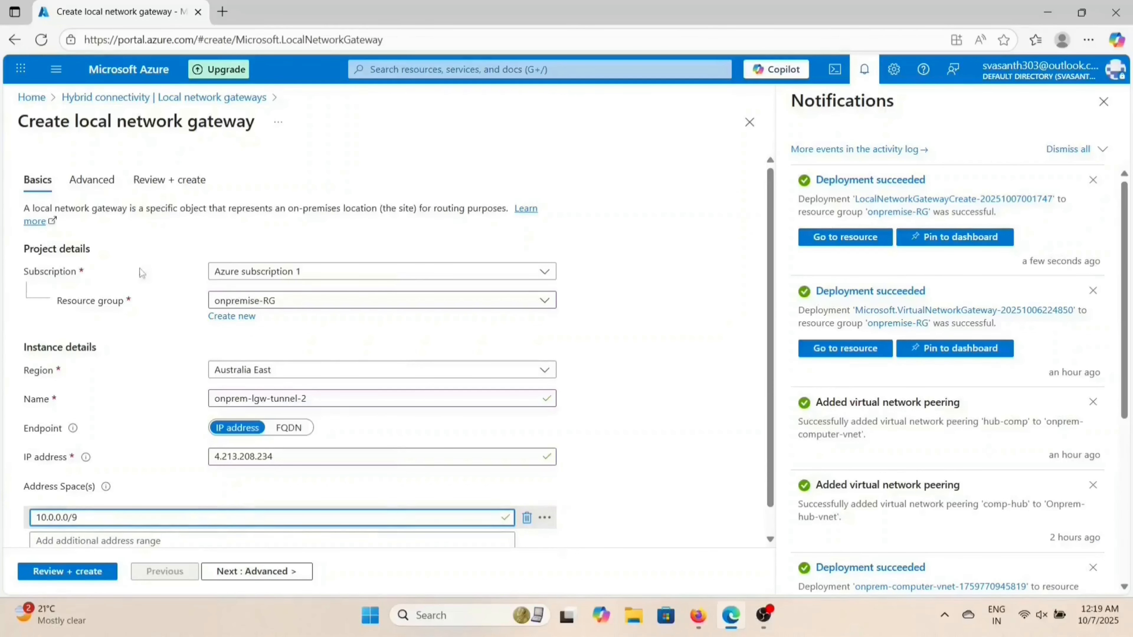
# Step: Enable BGP settings for the new local network gateway and copy core-vpngw's second custom APIPA address, 169.254.21.6, from the Firefox portal
pyautogui.click(91, 179)
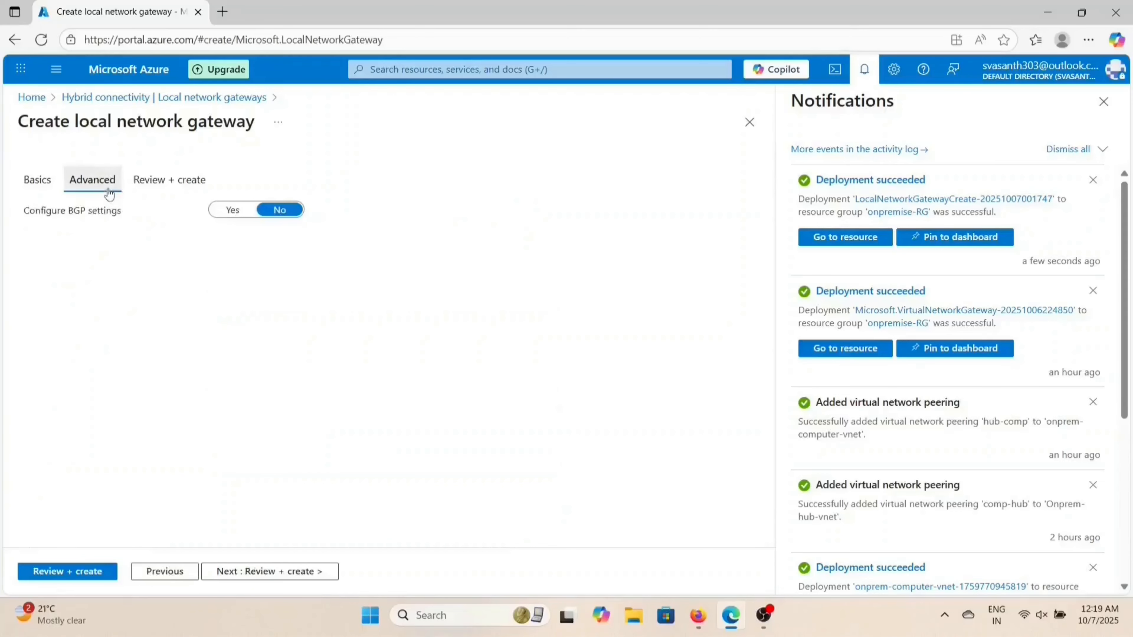
pyautogui.click(228, 212)
pyautogui.click(257, 242)
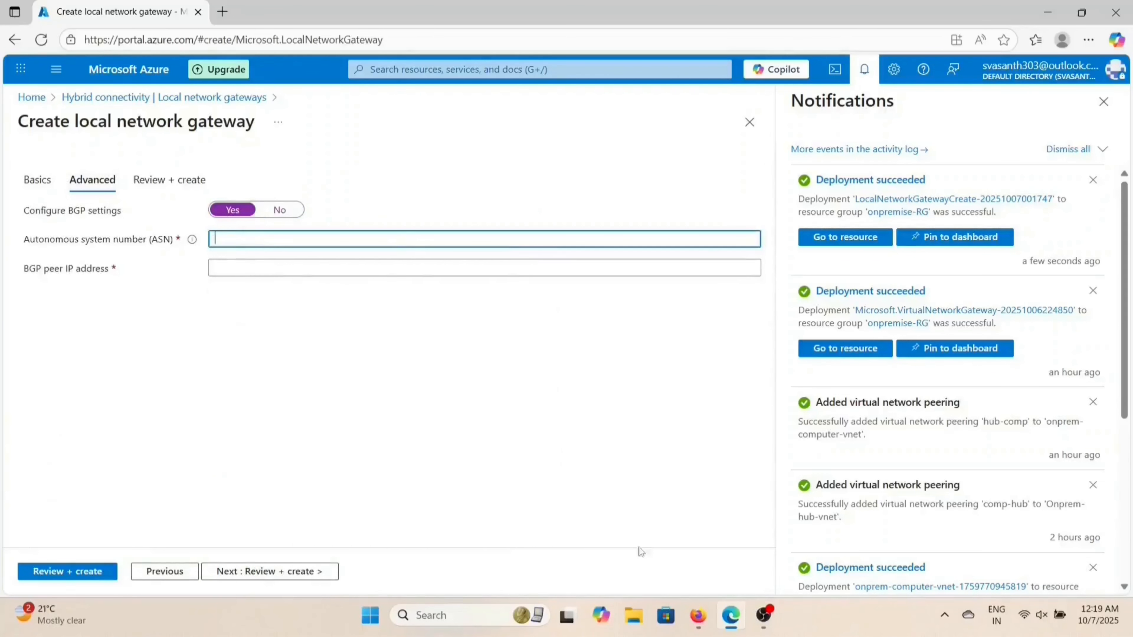
pyautogui.click(701, 615)
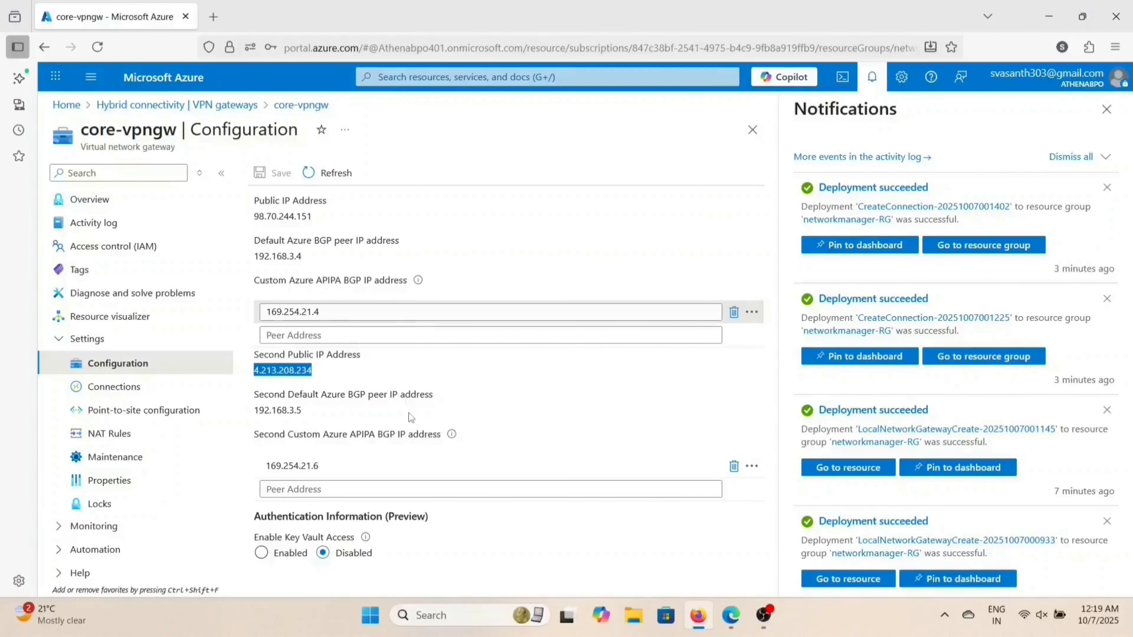
pyautogui.moveTo(321, 466); pyautogui.dragTo(267, 465)
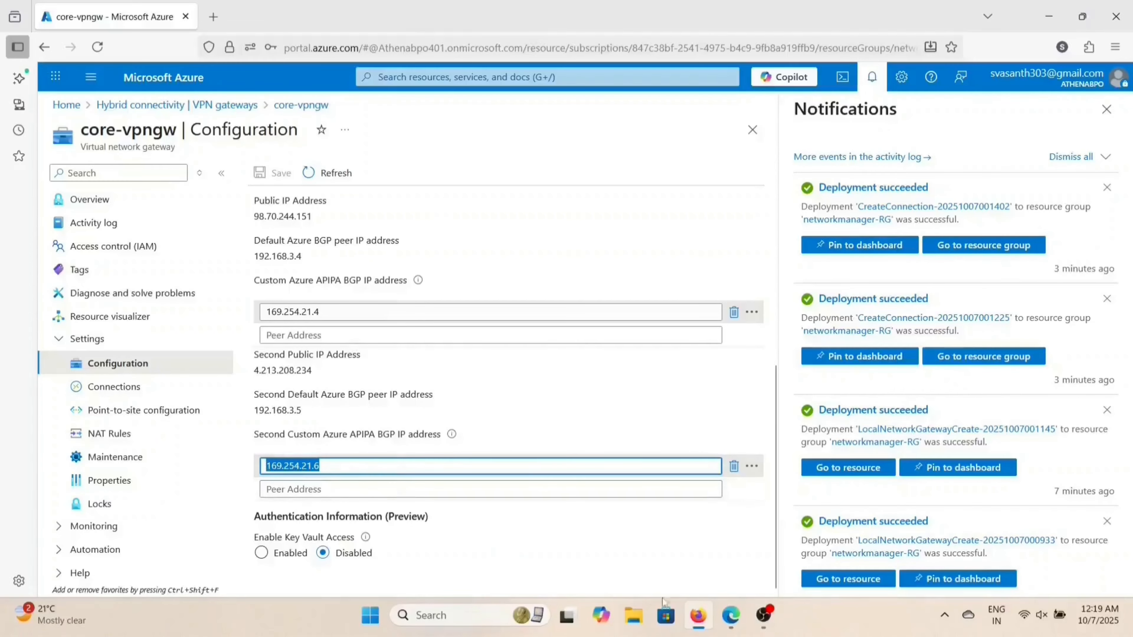
pyautogui.click(730, 617)
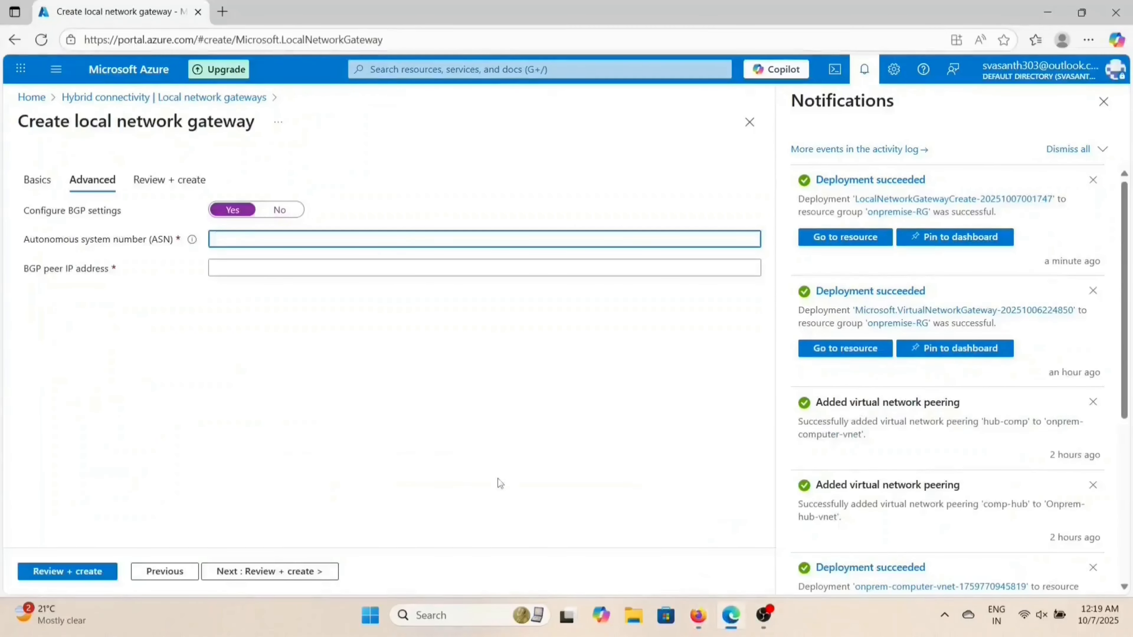
# Step: Set the ASN to core-vpngw's 65516 and the BGP peer IP address to 169.254.21.6, and create the local network gateway
pyautogui.click(700, 618)
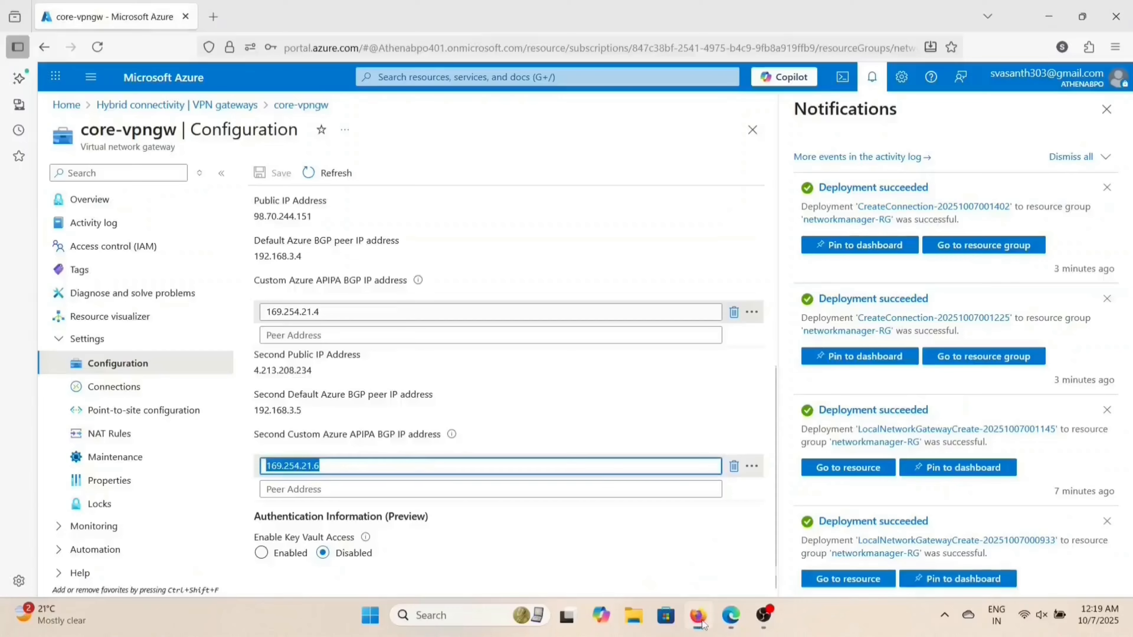
pyautogui.scroll(5, 607, 431)
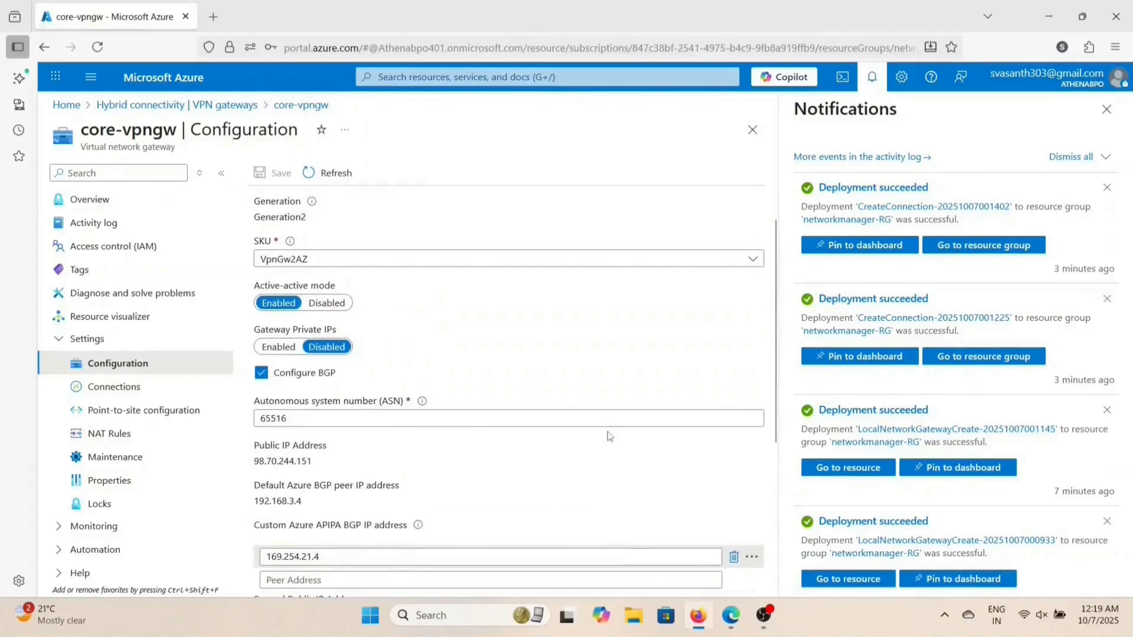
pyautogui.click(730, 617)
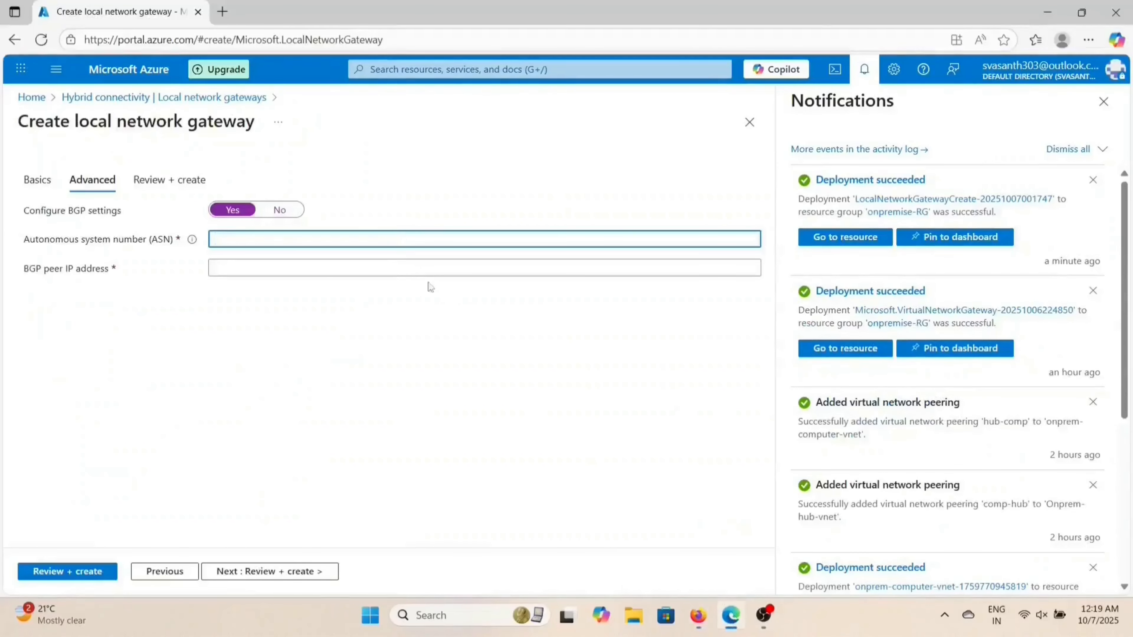
pyautogui.write('65516')
pyautogui.click(378, 260)
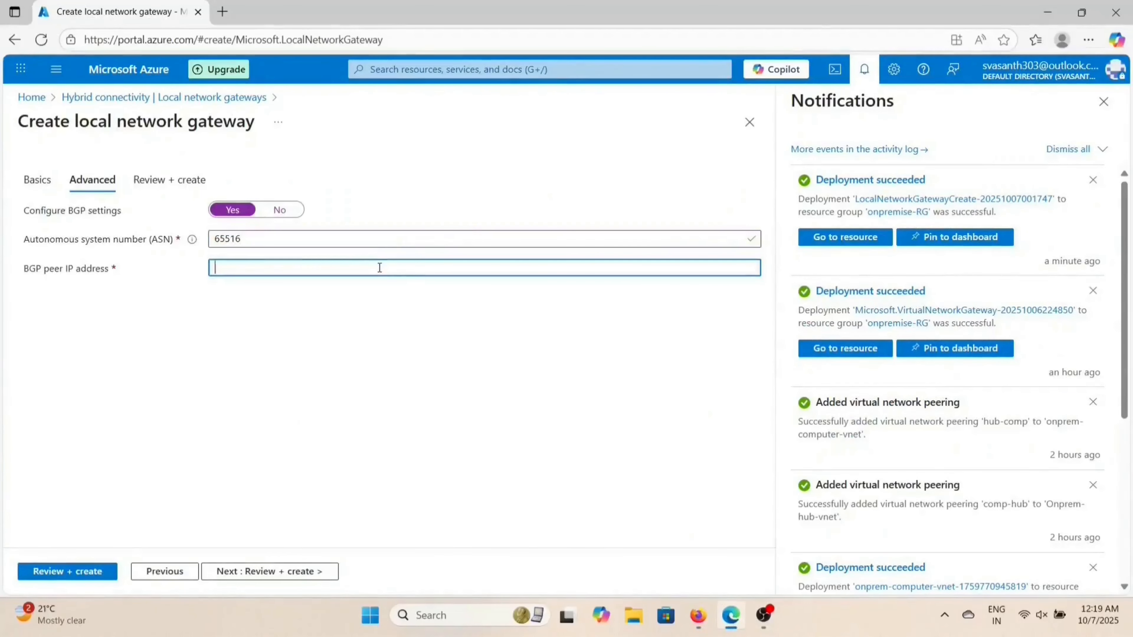
pyautogui.write('169.254.21.6')
pyautogui.click(68, 571)
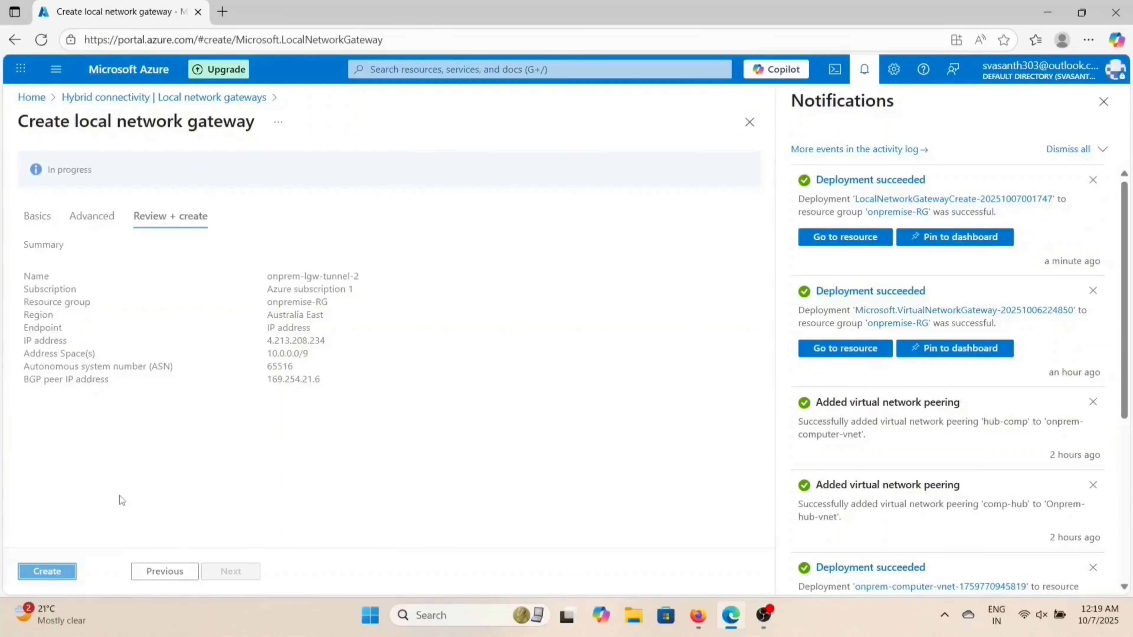
pyautogui.click(47, 573)
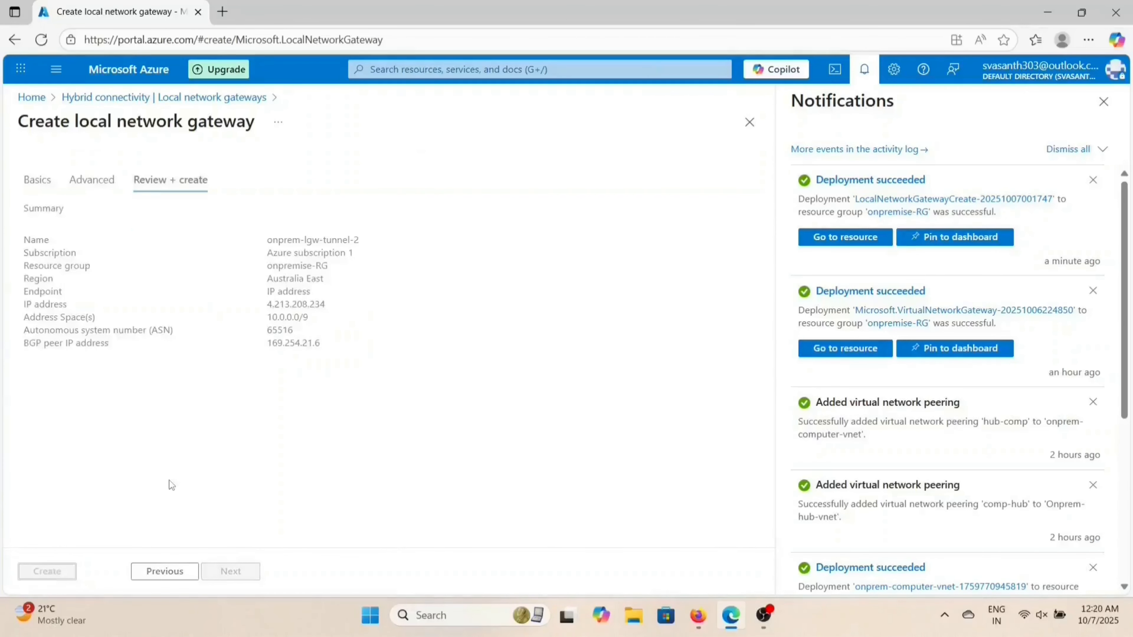
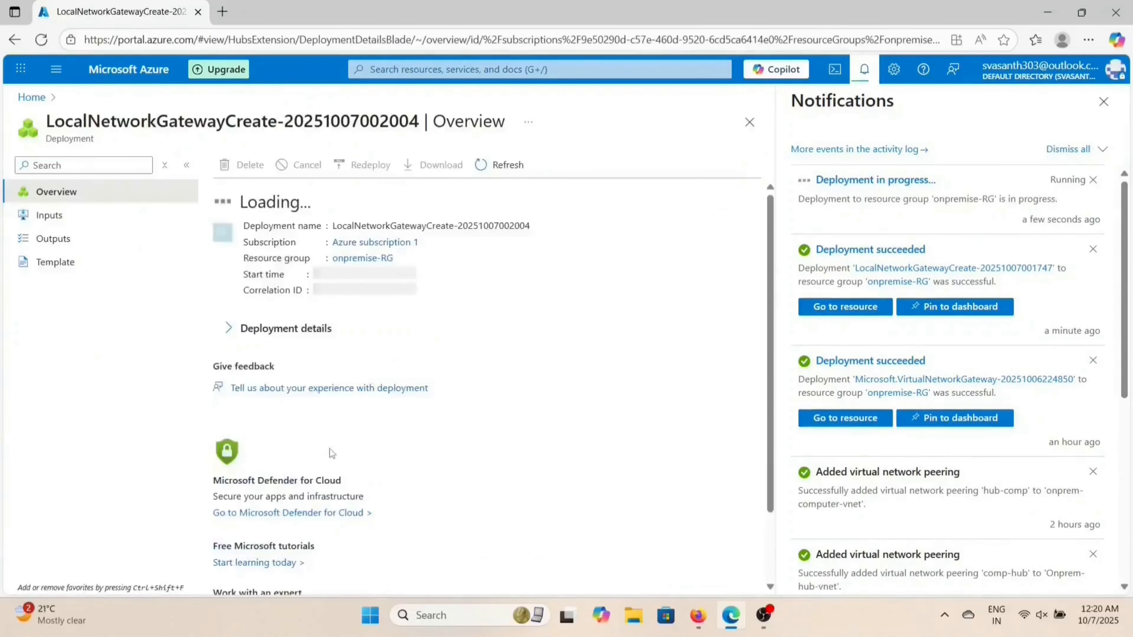
# Step: Switch to the Azure portal in Firefox and open the peerings of the Core-hub-vnet virtual network
pyautogui.click(699, 625)
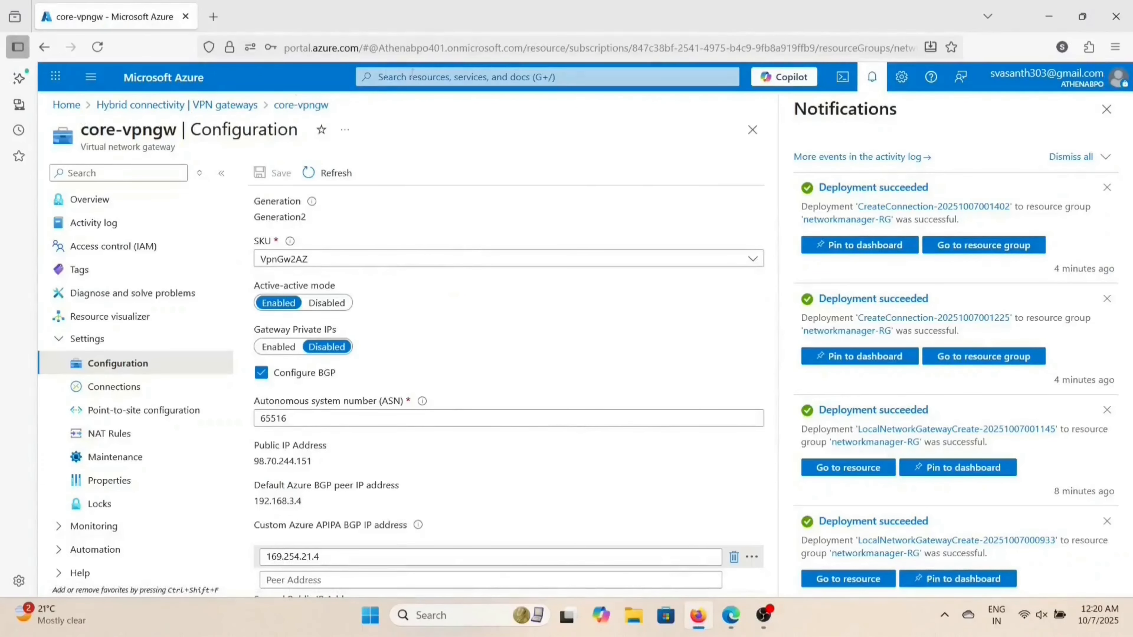
pyautogui.click(158, 108)
pyautogui.click(145, 81)
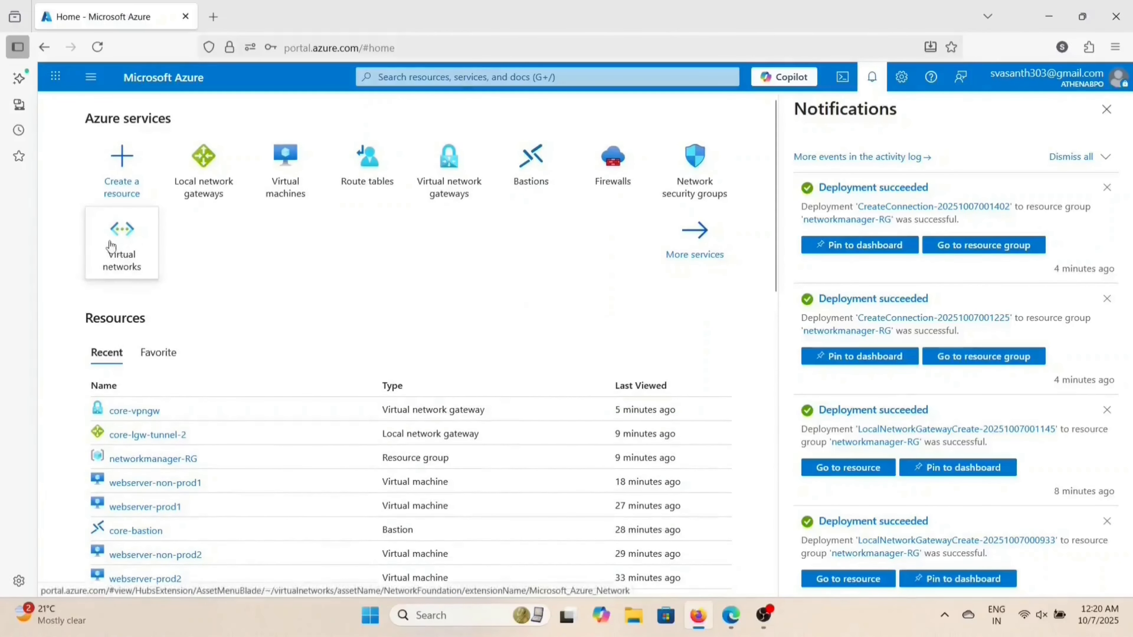
pyautogui.click(120, 239)
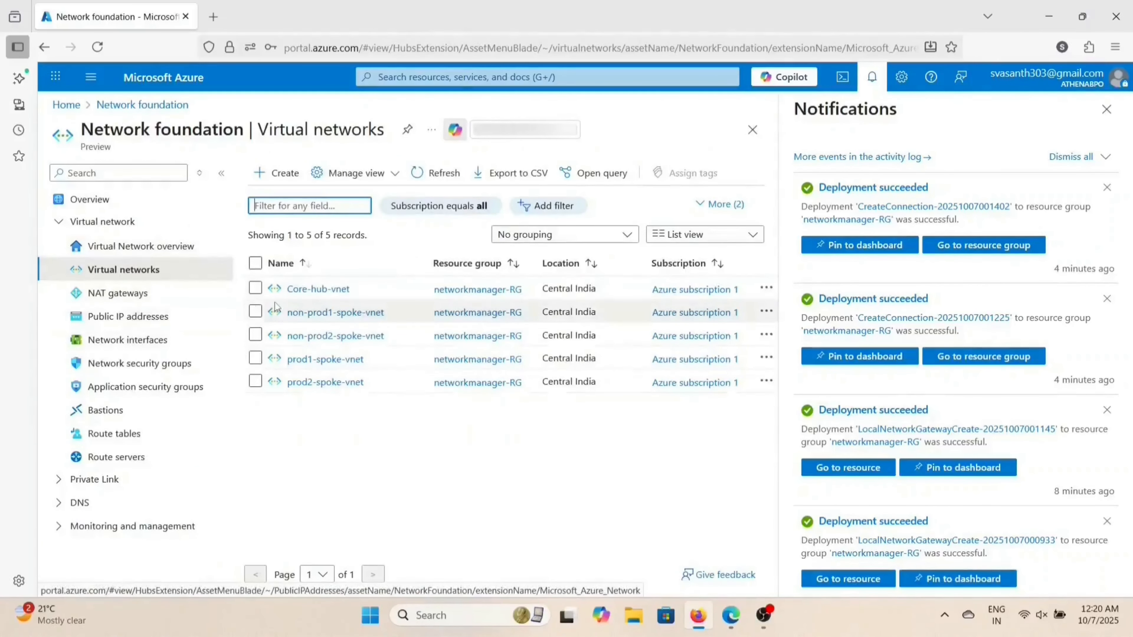
pyautogui.click(312, 289)
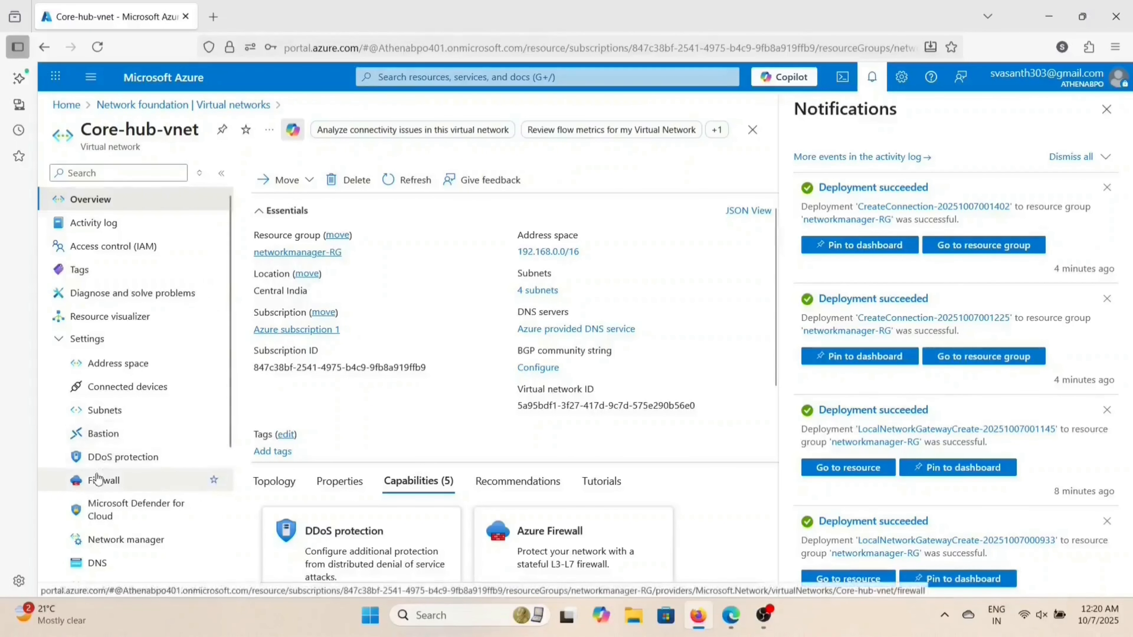
pyautogui.scroll(-3, 97, 478)
pyautogui.click(99, 443)
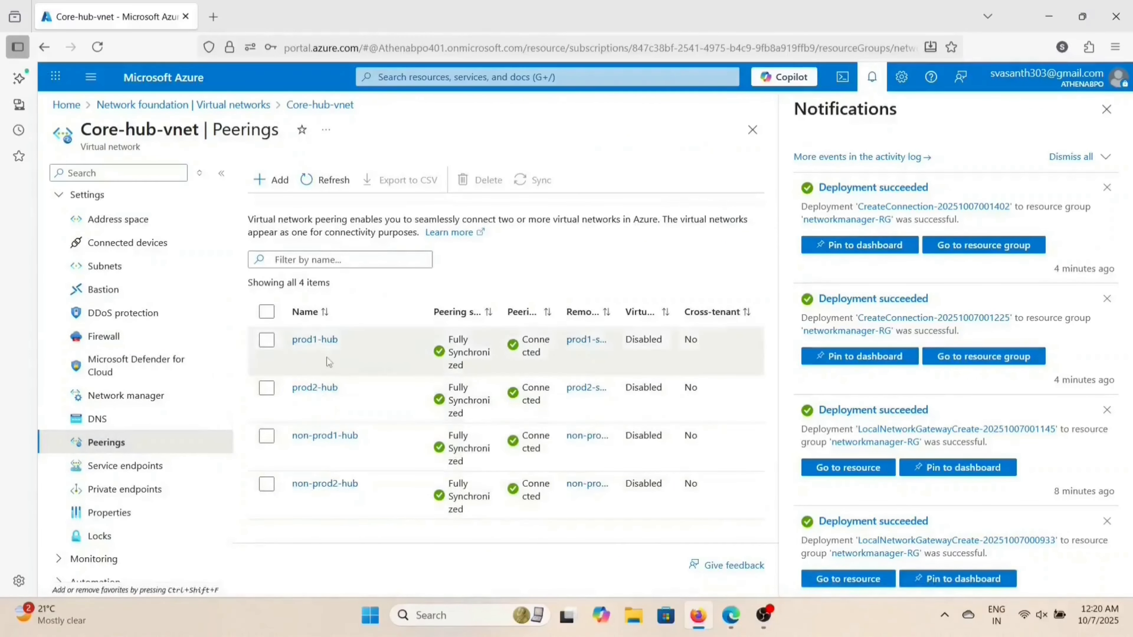
# Step: In the prod1-hub peering, allow the gateway or route server in Core-hub-vnet to forward traffic to prod1-spoke-vnet, and save
pyautogui.click(315, 341)
pyautogui.scroll(-3, 318, 383)
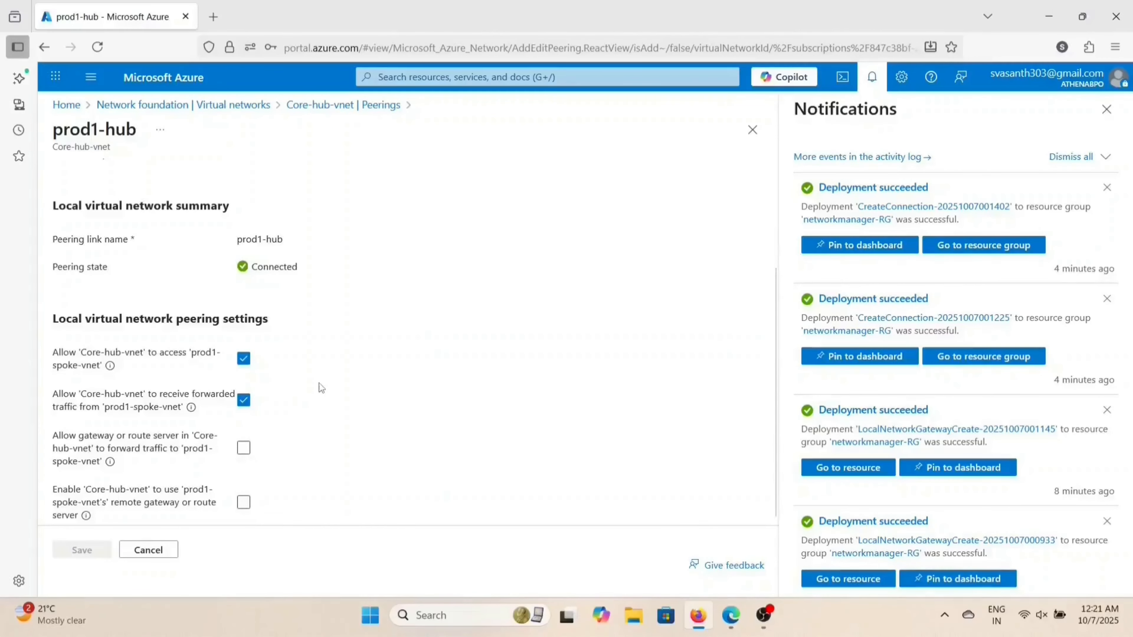
pyautogui.click(244, 448)
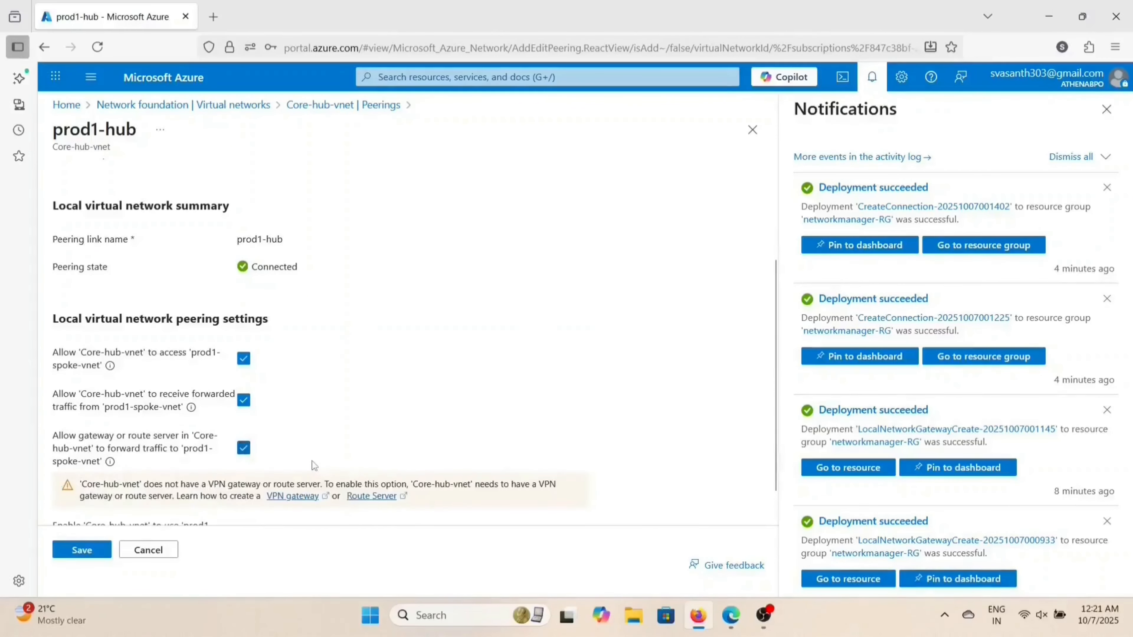
pyautogui.scroll(-1, 311, 460)
pyautogui.scroll(3, 313, 467)
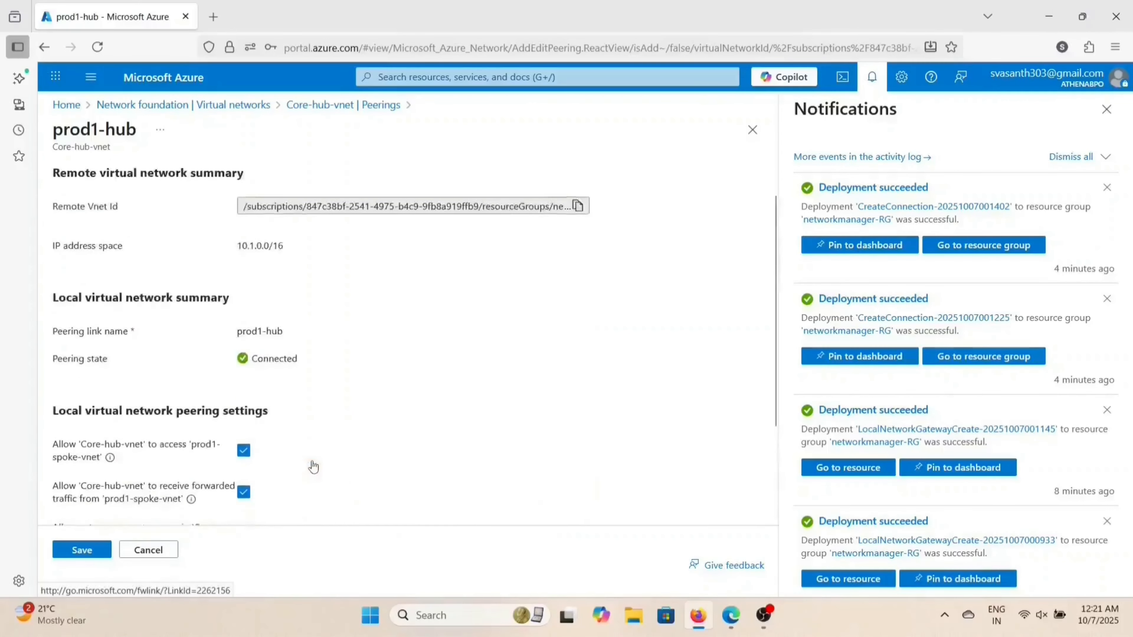
pyautogui.scroll(-3, 313, 467)
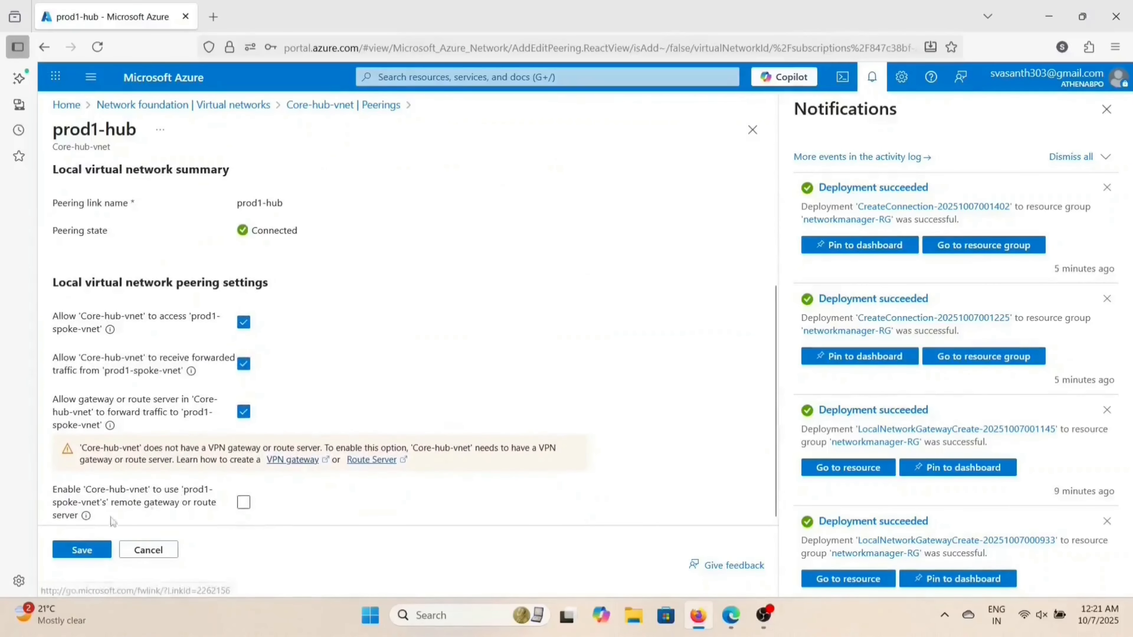
pyautogui.click(91, 550)
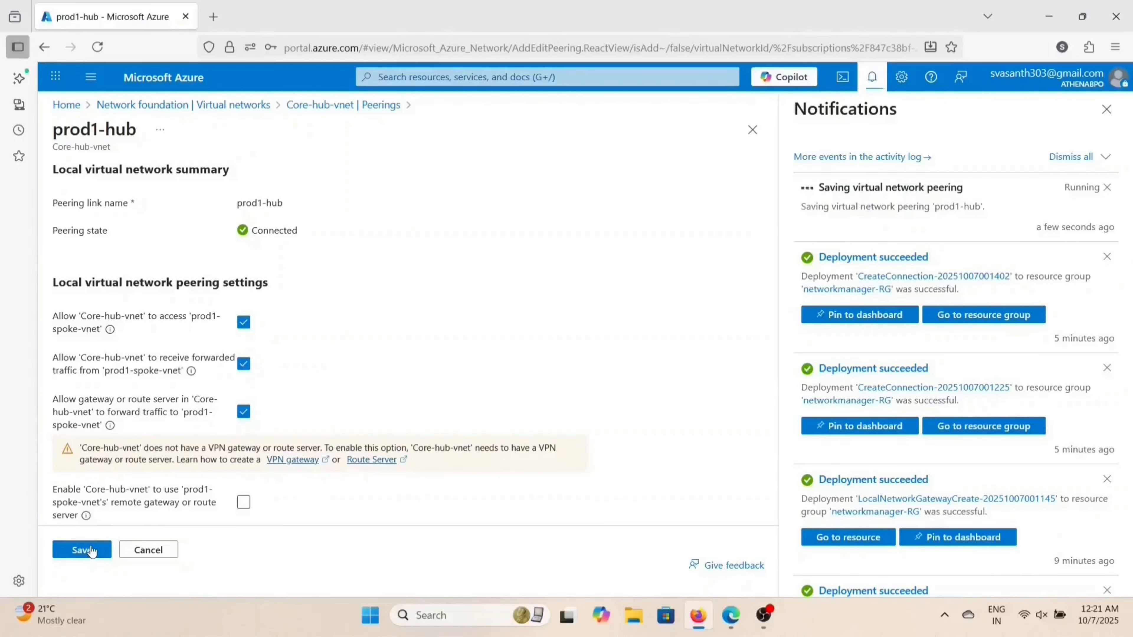
# Step: In Core-hub-vnet's prod2-hub peering, allow the hub's gateway or route server to forward traffic to prod2-spoke-vnet, and save
pyautogui.click(200, 107)
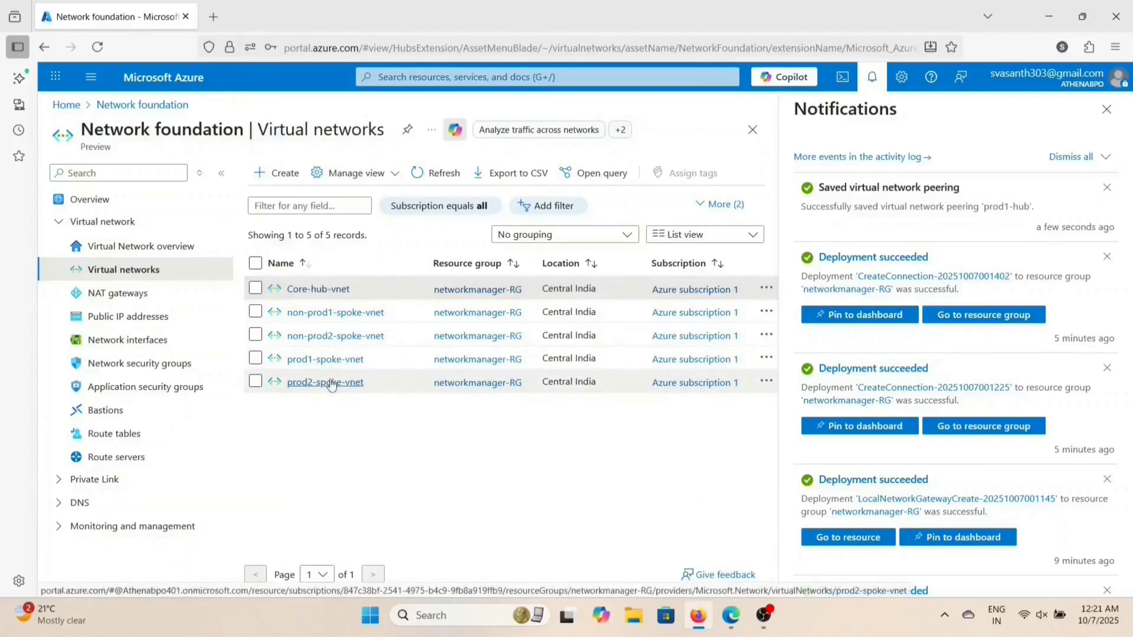
pyautogui.click(324, 290)
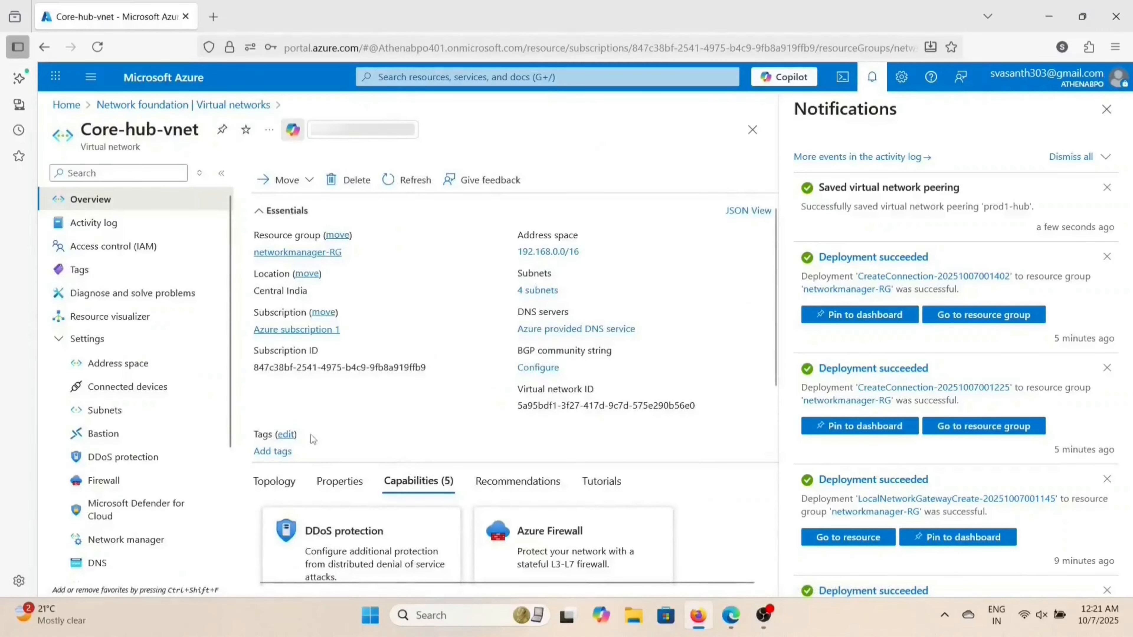
pyautogui.scroll(-4, 143, 453)
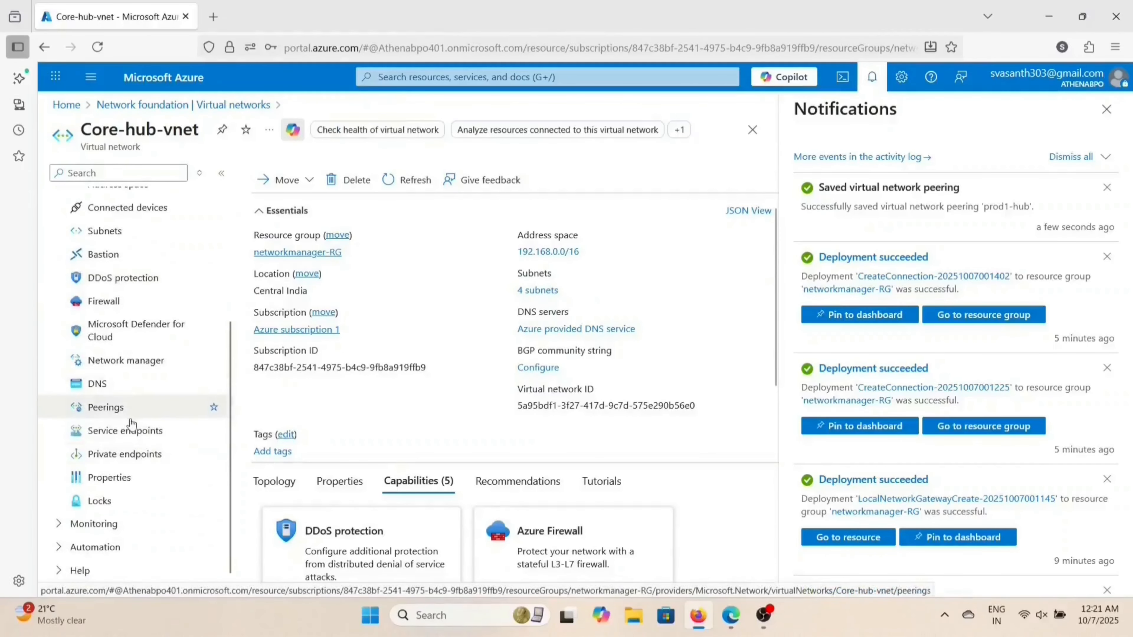
pyautogui.click(142, 406)
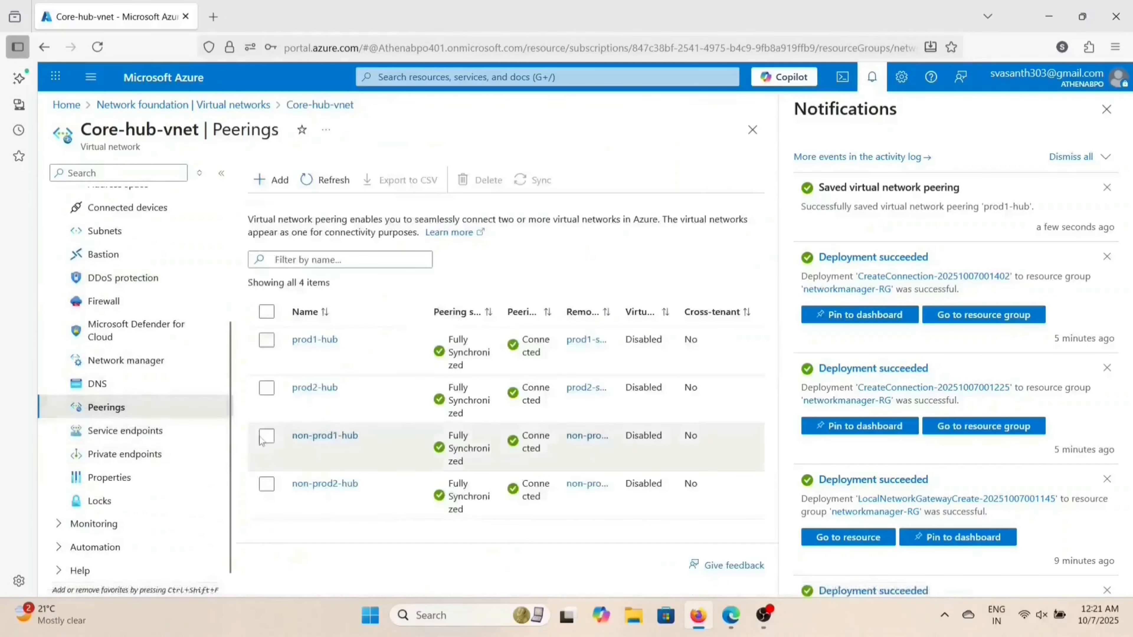
pyautogui.click(315, 387)
pyautogui.scroll(-5, 322, 392)
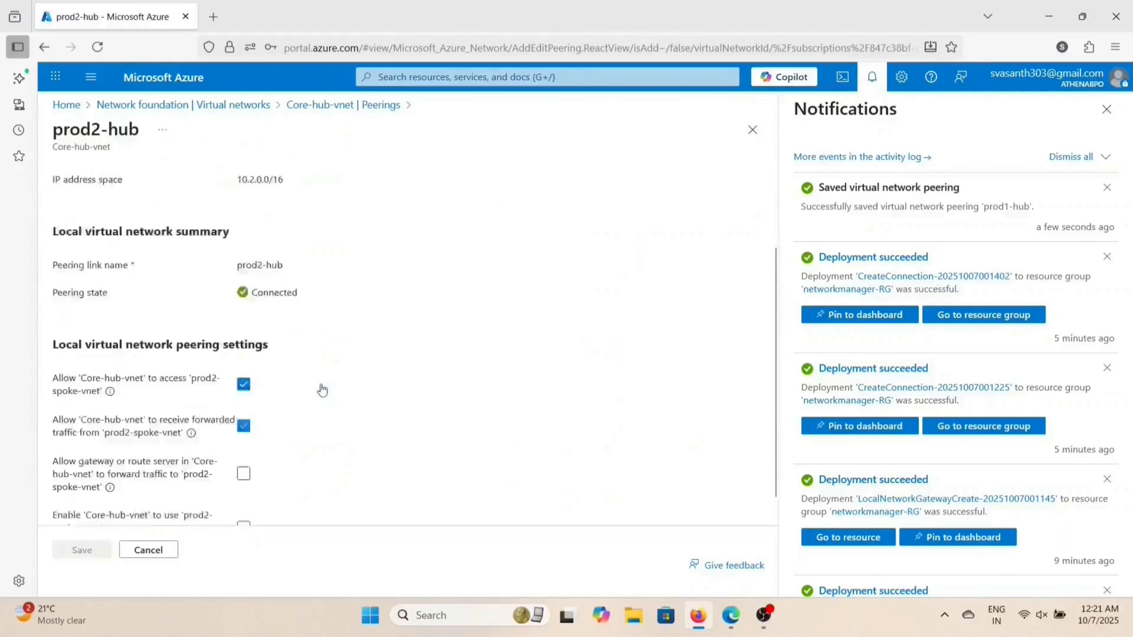
pyautogui.click(244, 448)
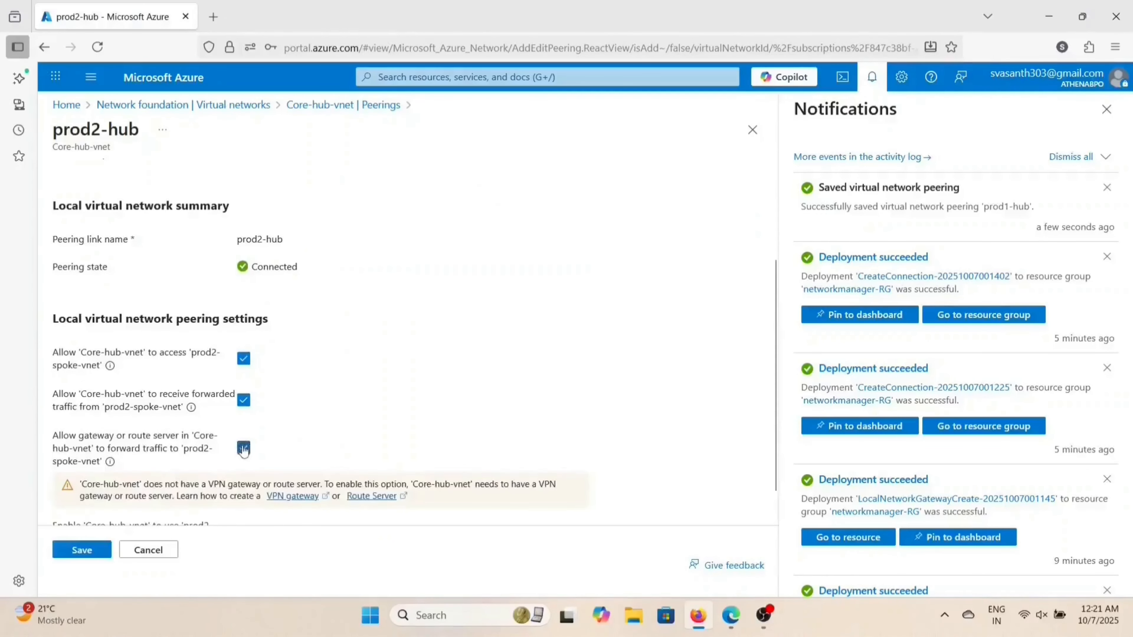
pyautogui.click(74, 550)
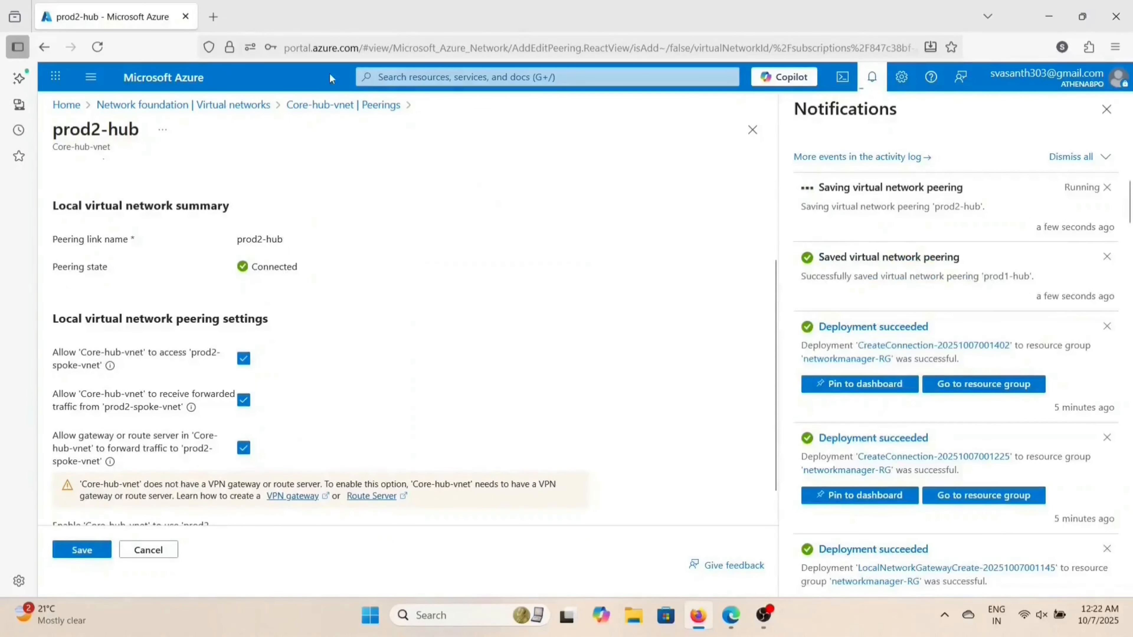
# Step: In prod1-spoke-vnet's hub-prod1 peering, enable prod1-spoke-vnet to use Core-hub-vnet's remote gateway or route server, and save
pyautogui.click(191, 107)
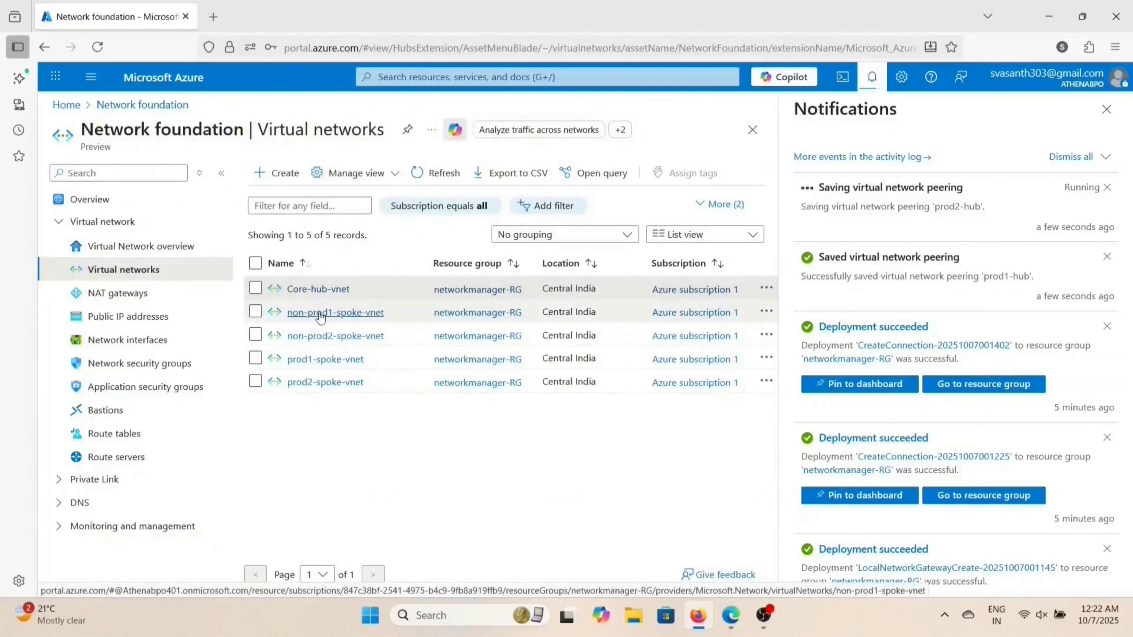
pyautogui.click(331, 359)
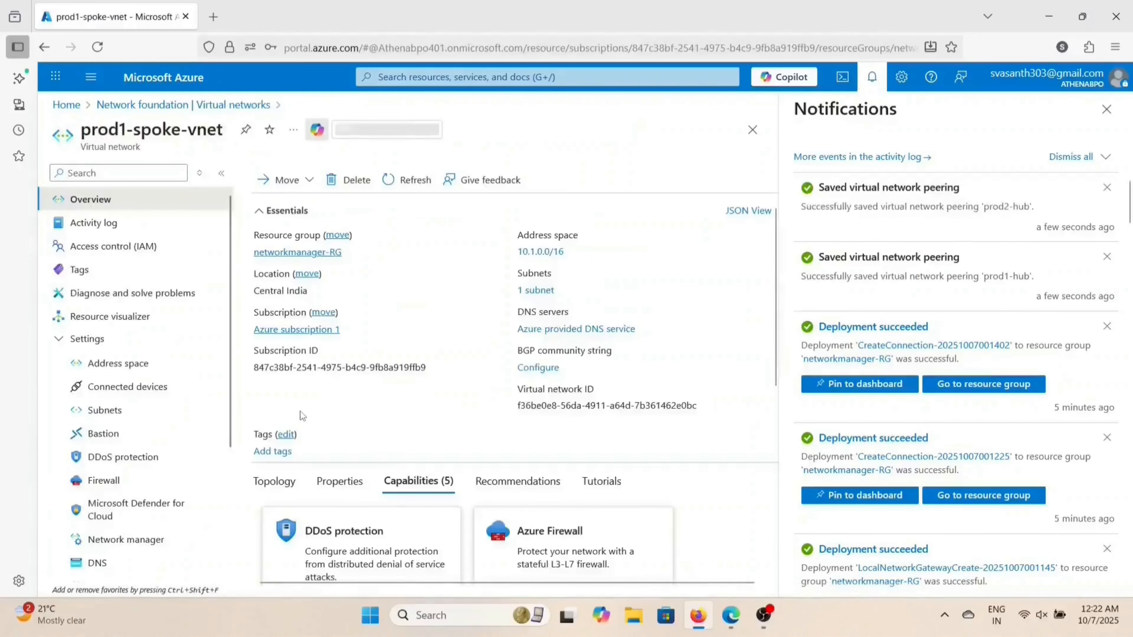
pyautogui.scroll(-4, 172, 435)
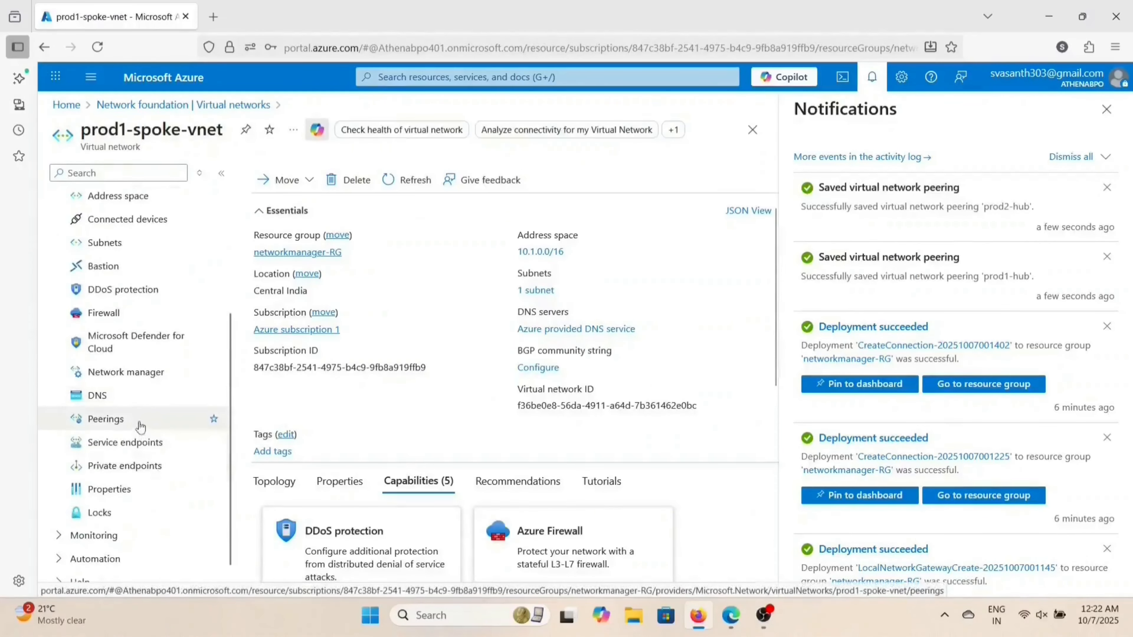
pyautogui.click(141, 424)
pyautogui.click(312, 341)
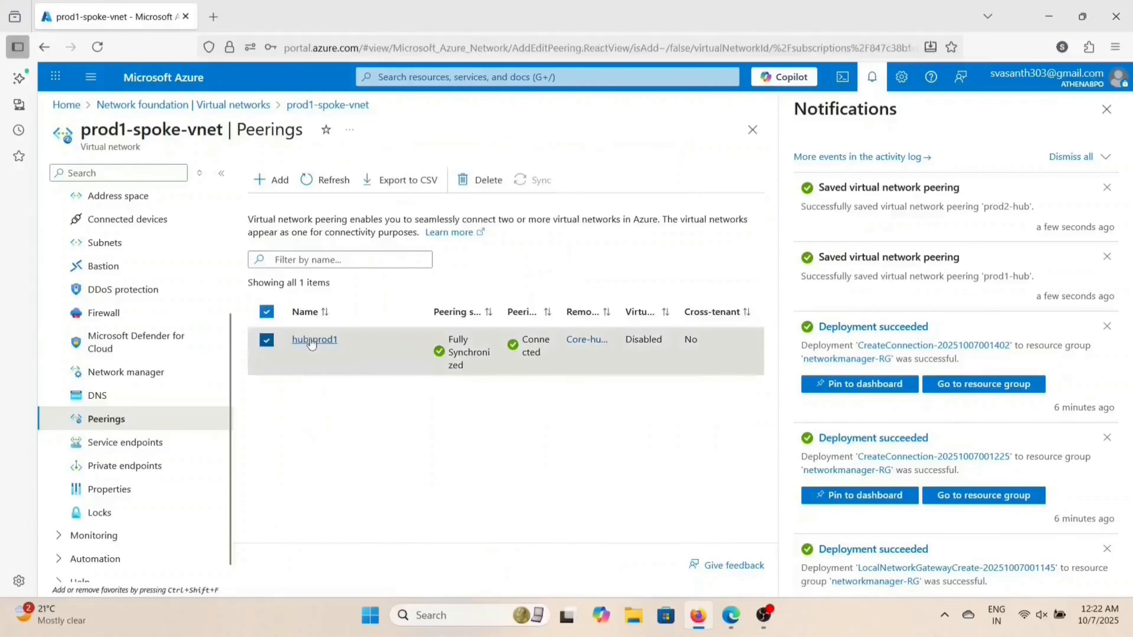
pyautogui.scroll(-2, 314, 377)
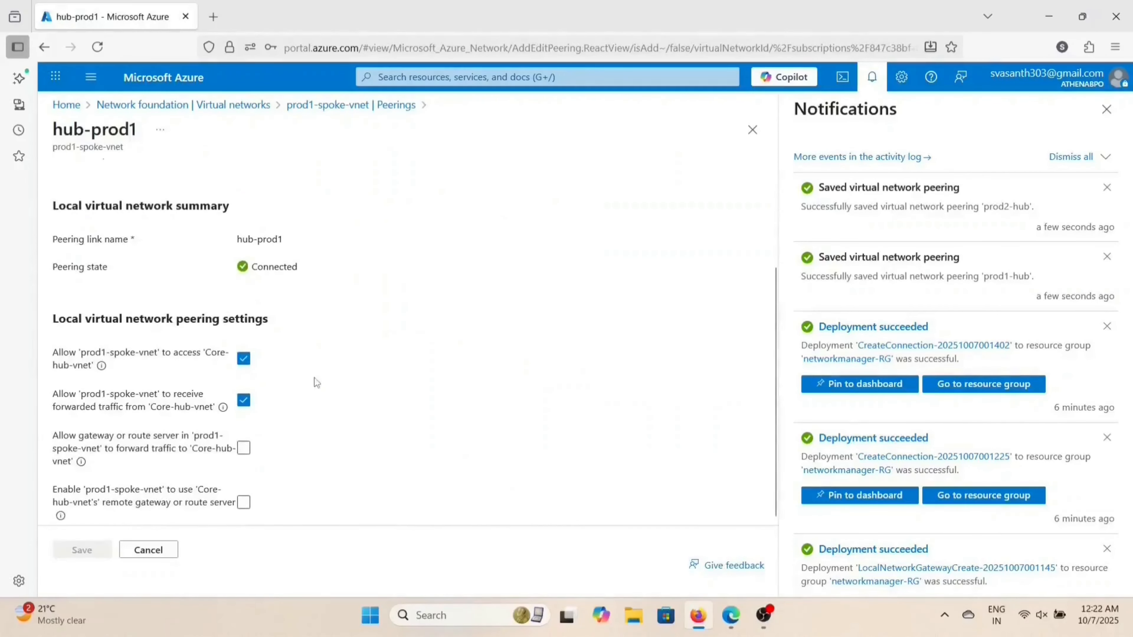
pyautogui.click(243, 502)
pyautogui.click(82, 550)
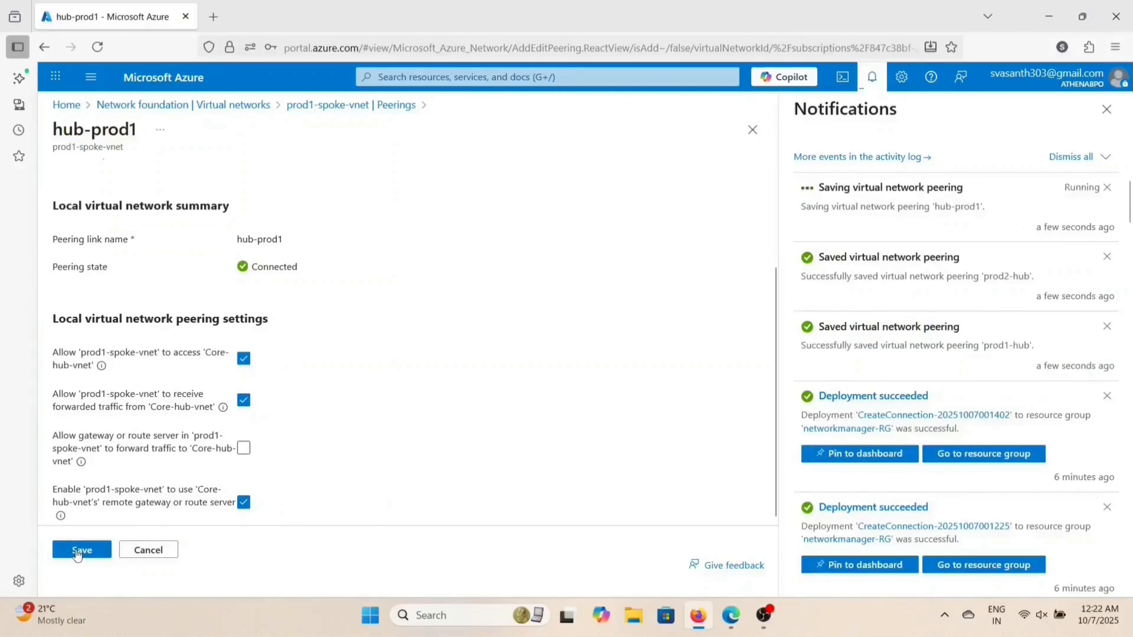
# Step: Enable prod2-spoke-vnet to use Core-hub-vnet's remote gateway or route server in its hub-prod2 peering, and save
pyautogui.click(201, 115)
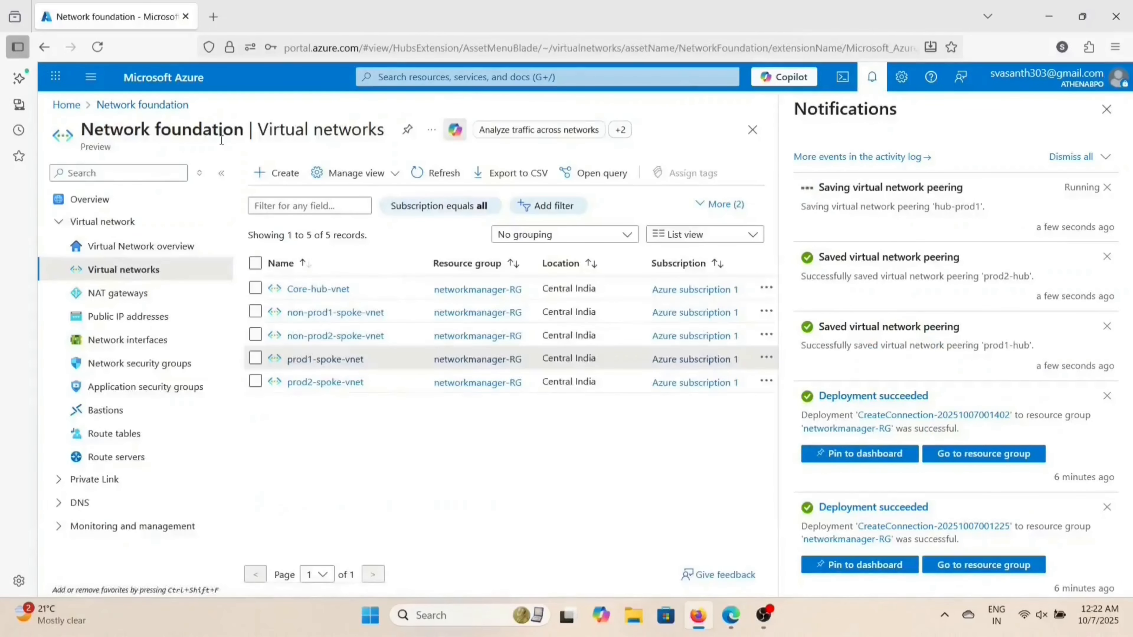
pyautogui.click(325, 382)
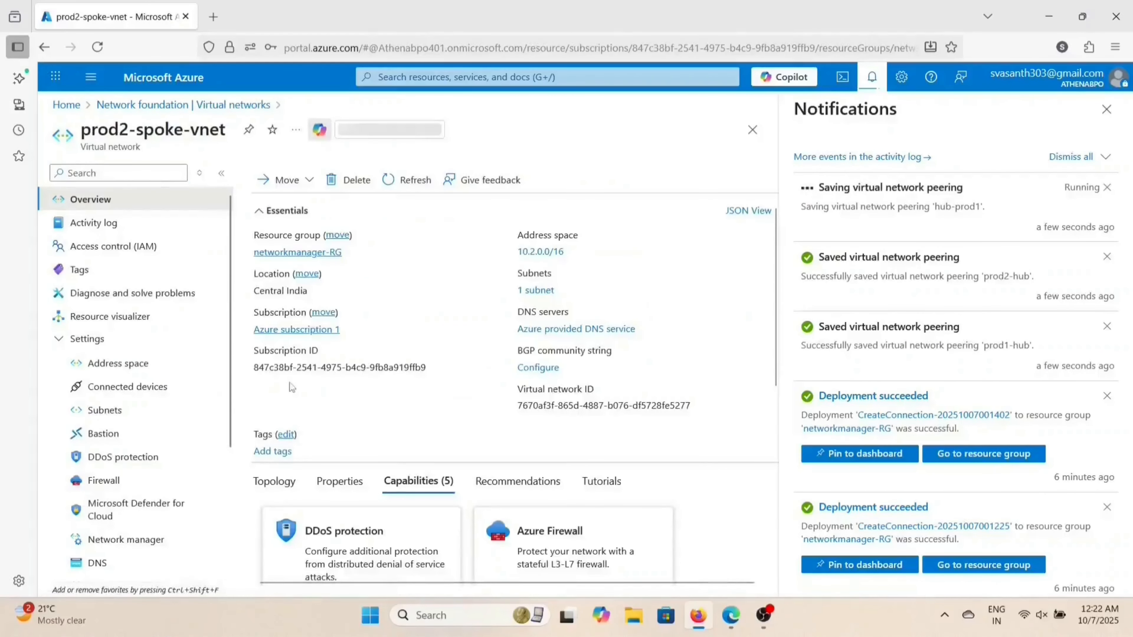
pyautogui.scroll(-4, 139, 471)
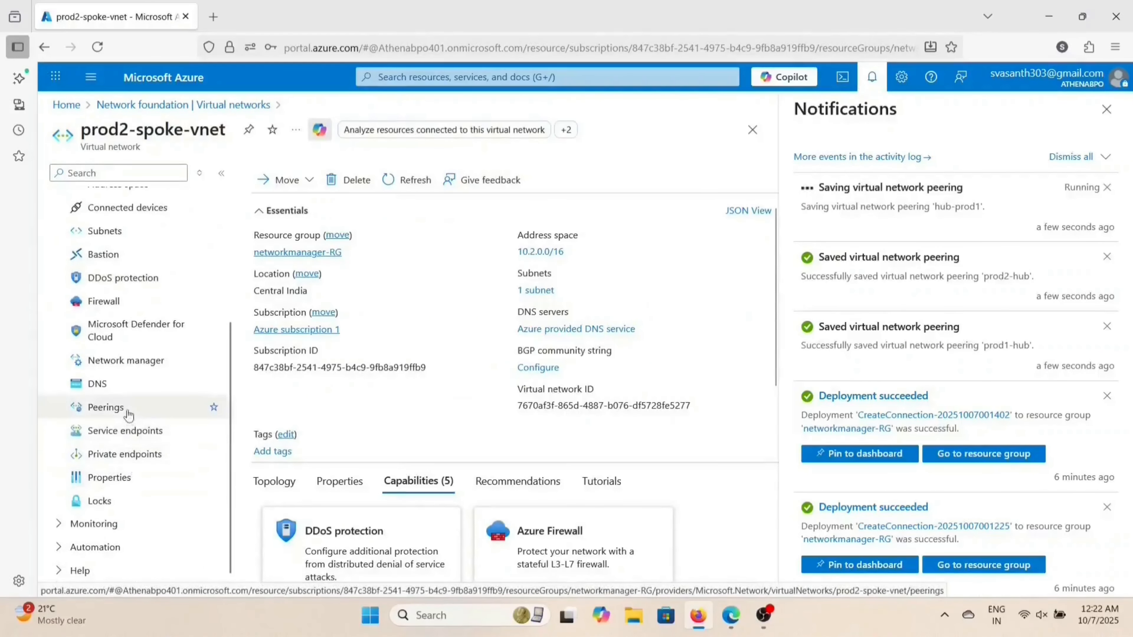
pyautogui.click(127, 414)
pyautogui.click(310, 339)
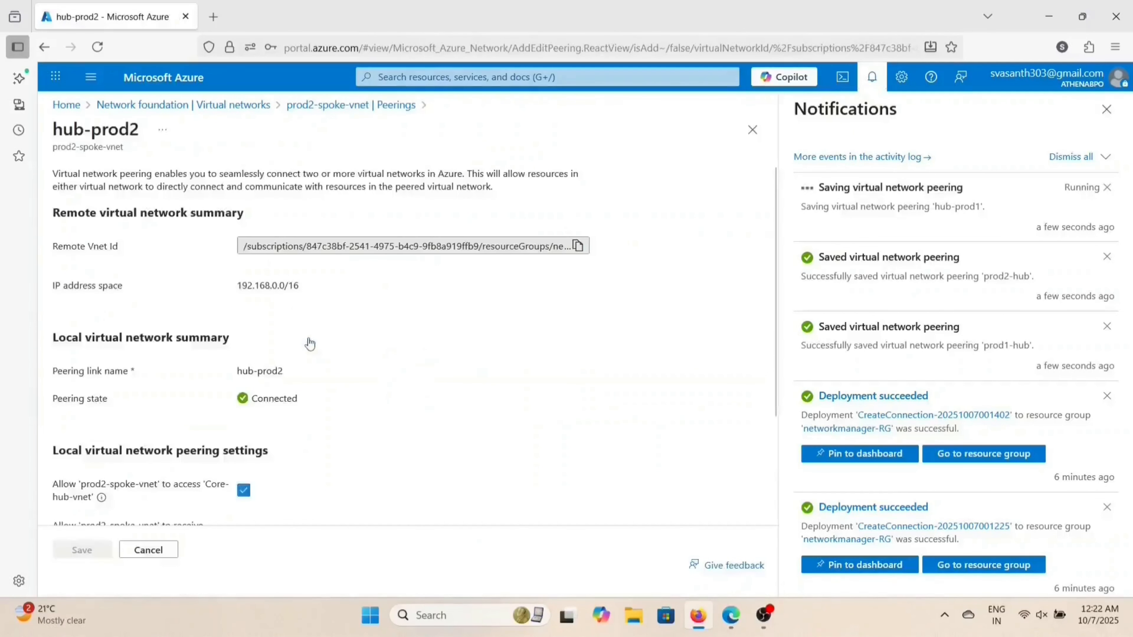
pyautogui.scroll(-1, 300, 466)
pyautogui.scroll(-2, 298, 462)
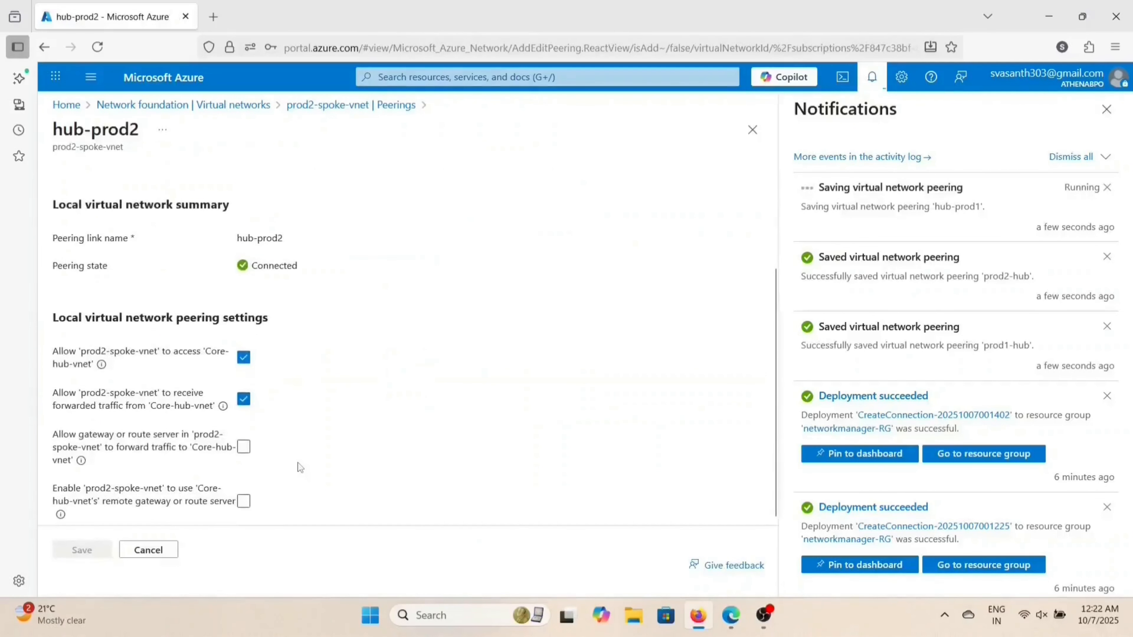
pyautogui.click(243, 503)
pyautogui.click(80, 552)
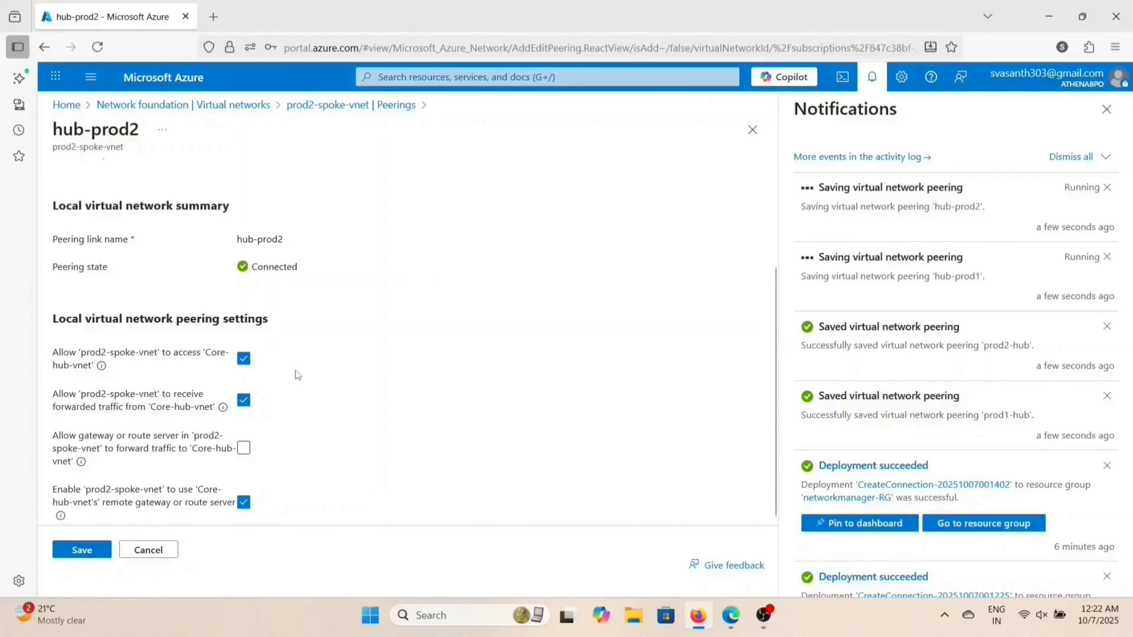
# Step: Open the hub-non-prod1 peering of non-prod1-spoke-vnet and examine its gateway and forwarded traffic settings
pyautogui.click(330, 105)
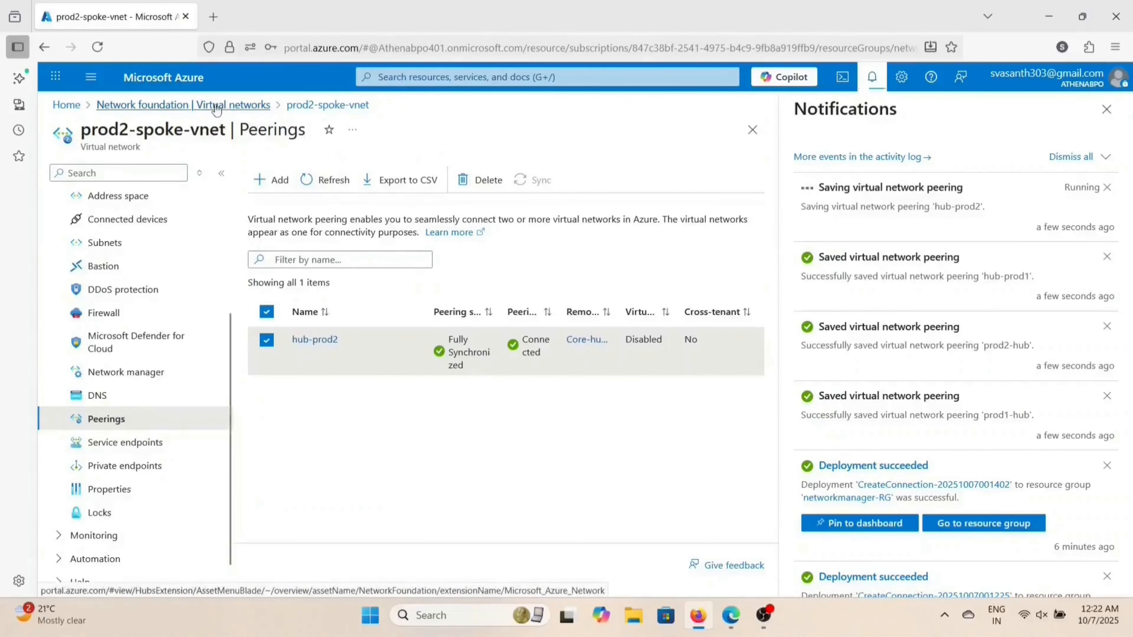
pyautogui.click(217, 107)
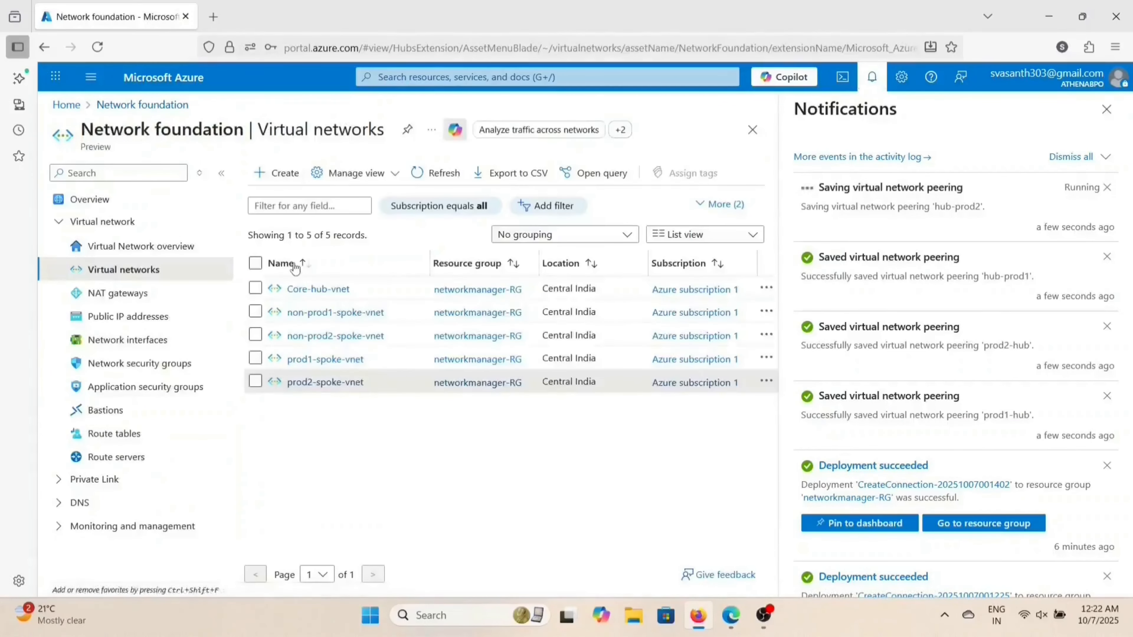
pyautogui.click(324, 313)
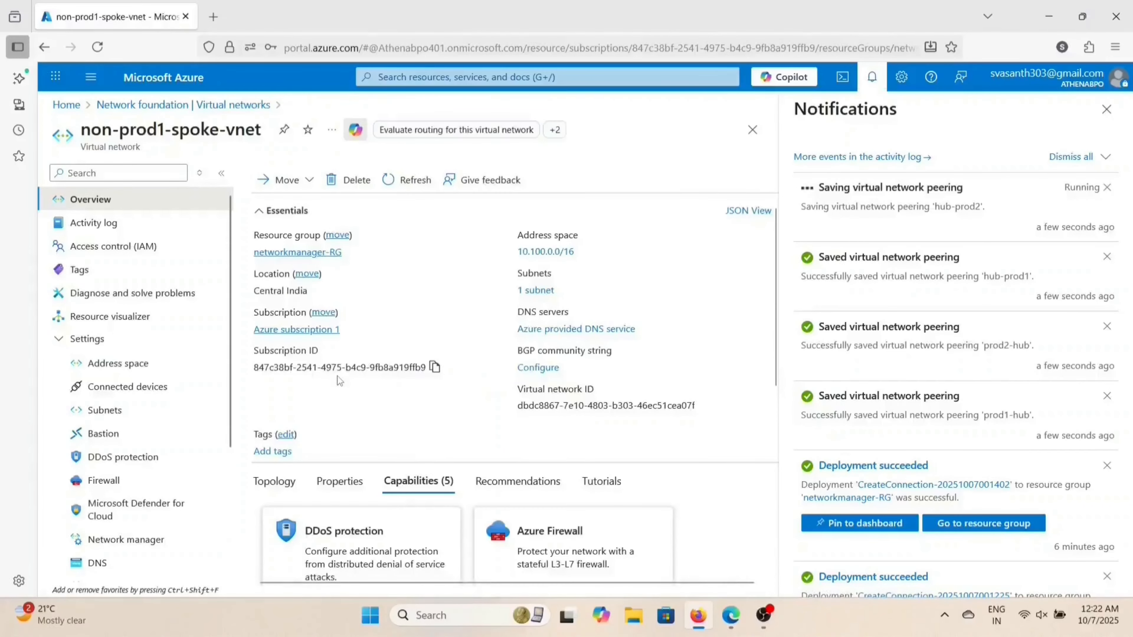
pyautogui.scroll(-2, 337, 376)
pyautogui.scroll(-3, 139, 471)
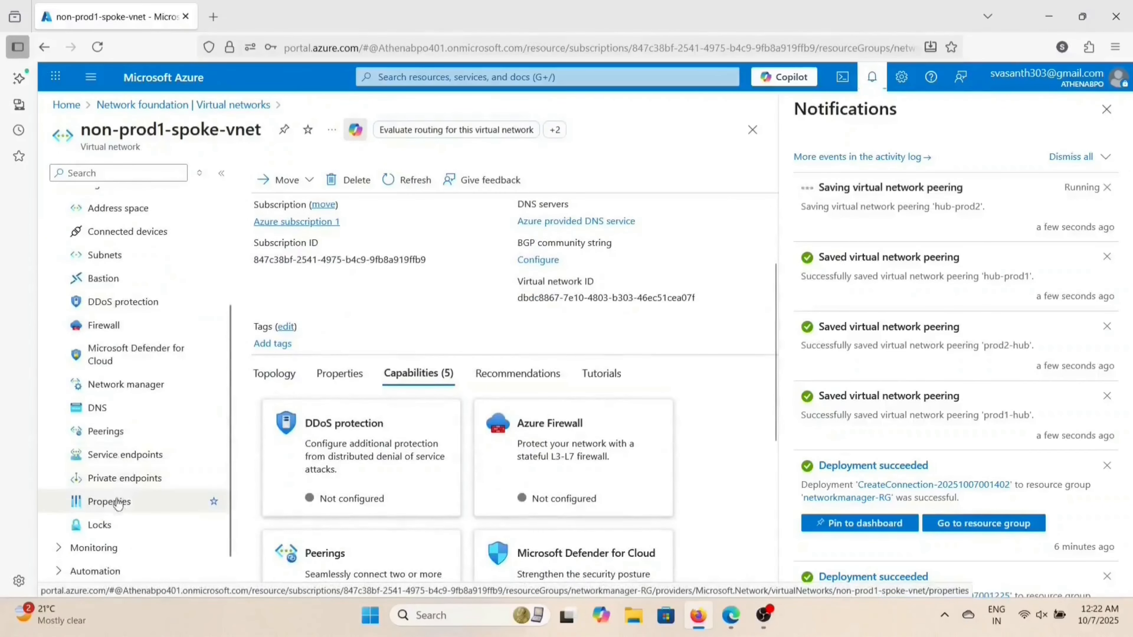
pyautogui.scroll(-1, 117, 502)
pyautogui.click(119, 405)
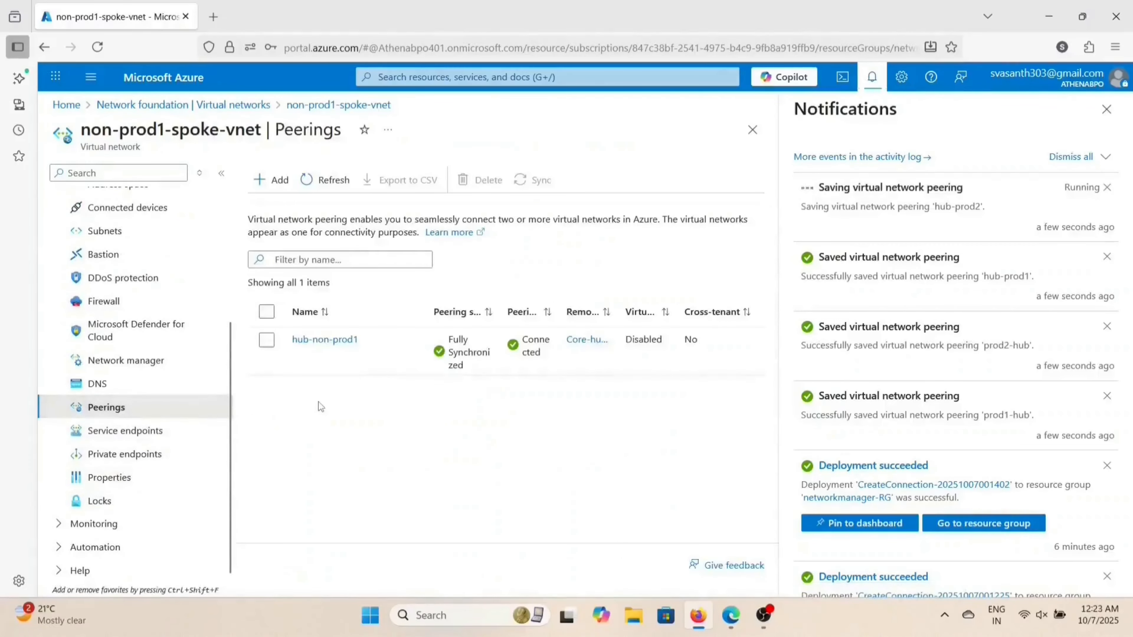
pyautogui.click(326, 340)
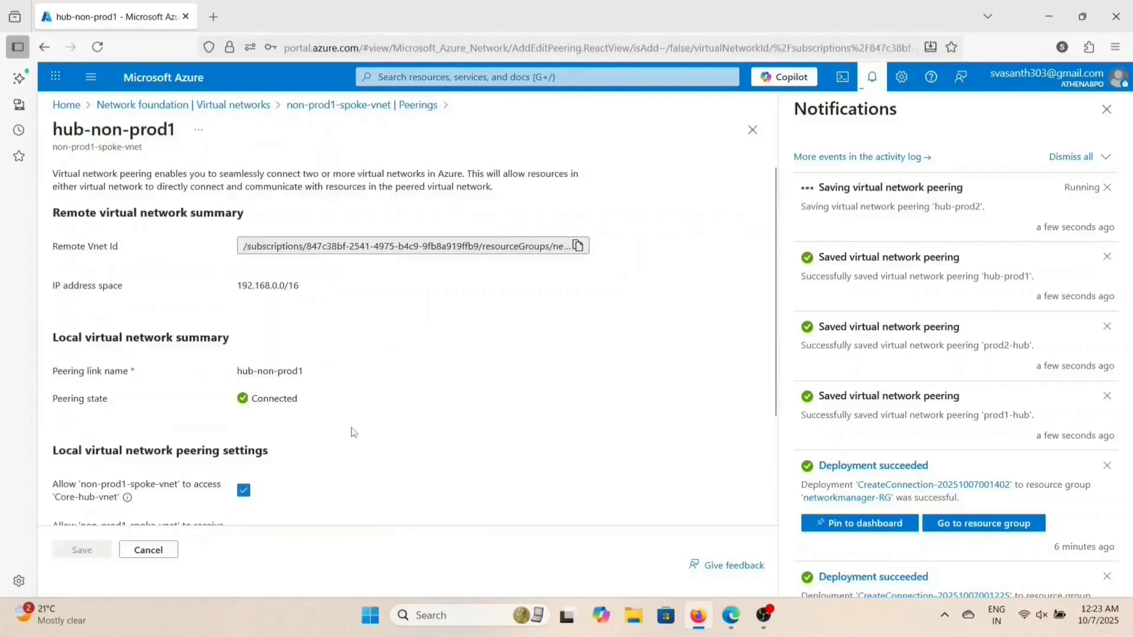
pyautogui.scroll(-3, 352, 430)
pyautogui.scroll(3, 352, 430)
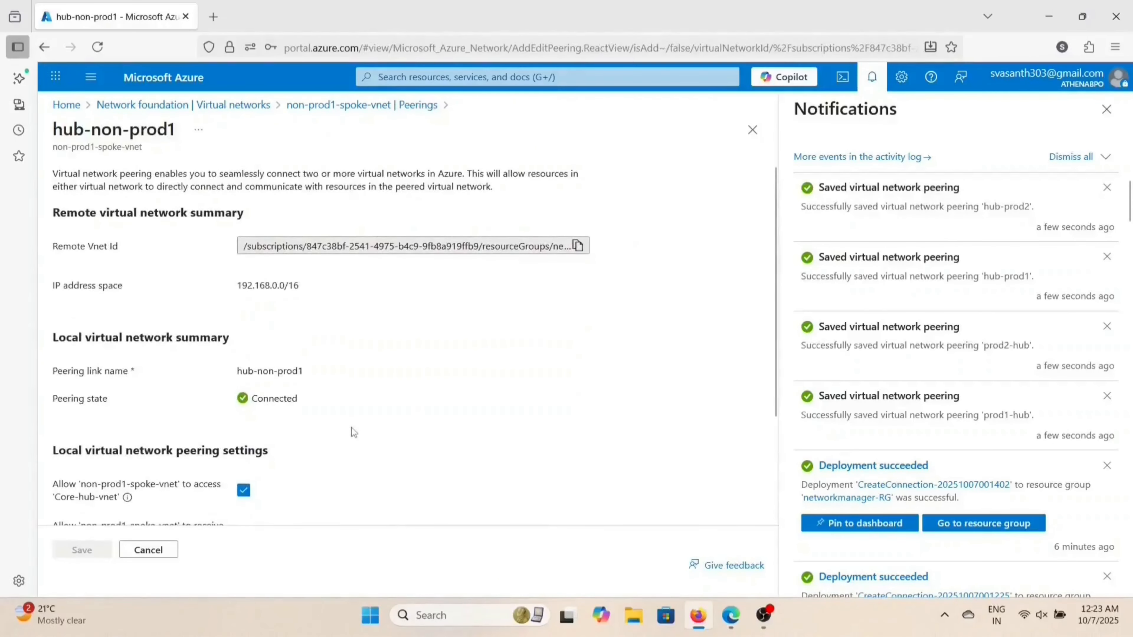
pyautogui.scroll(-3, 352, 428)
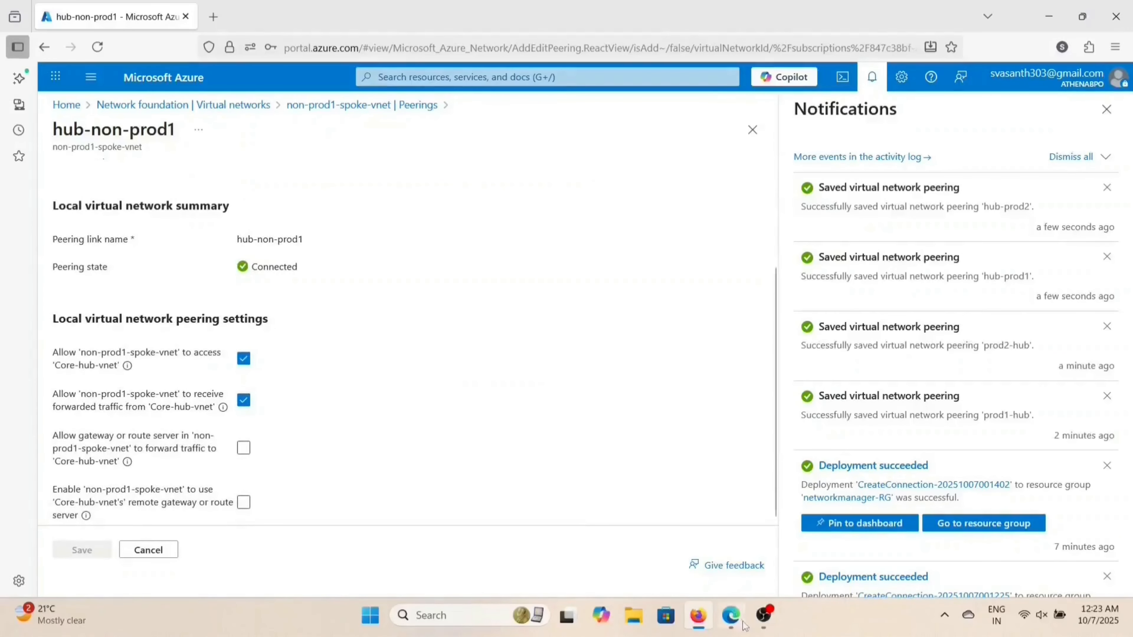
# Step: Switch to the on-premises Azure portal in Edge and open the peerings of the Onprem-hub-vnet virtual network
pyautogui.click(728, 625)
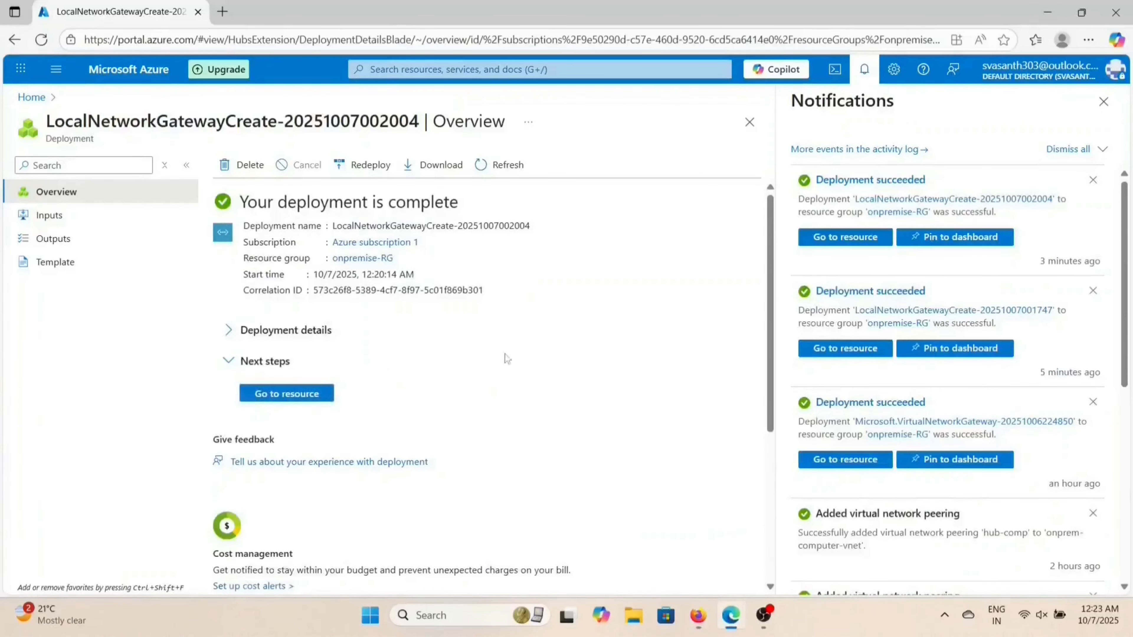
pyautogui.click(363, 72)
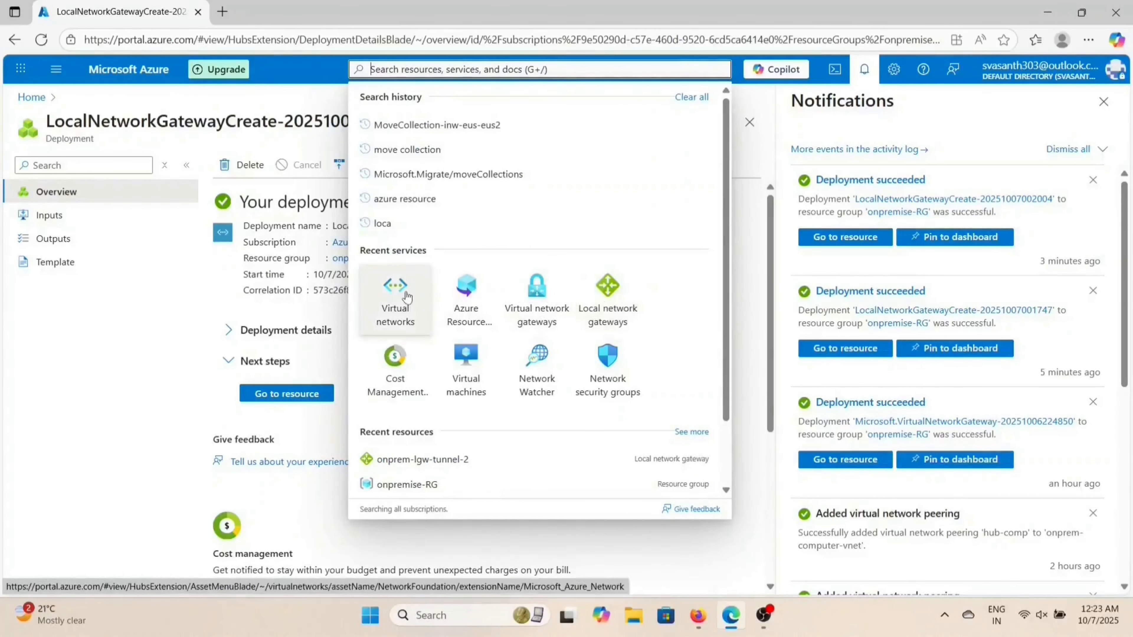
pyautogui.click(395, 294)
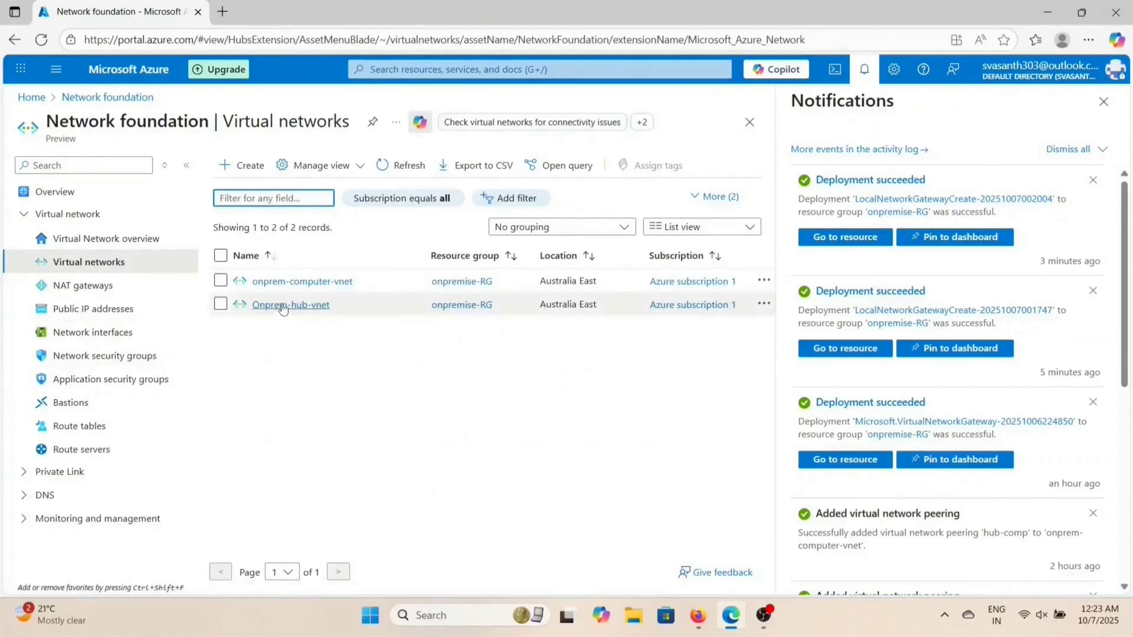
pyautogui.moveTo(280, 305)
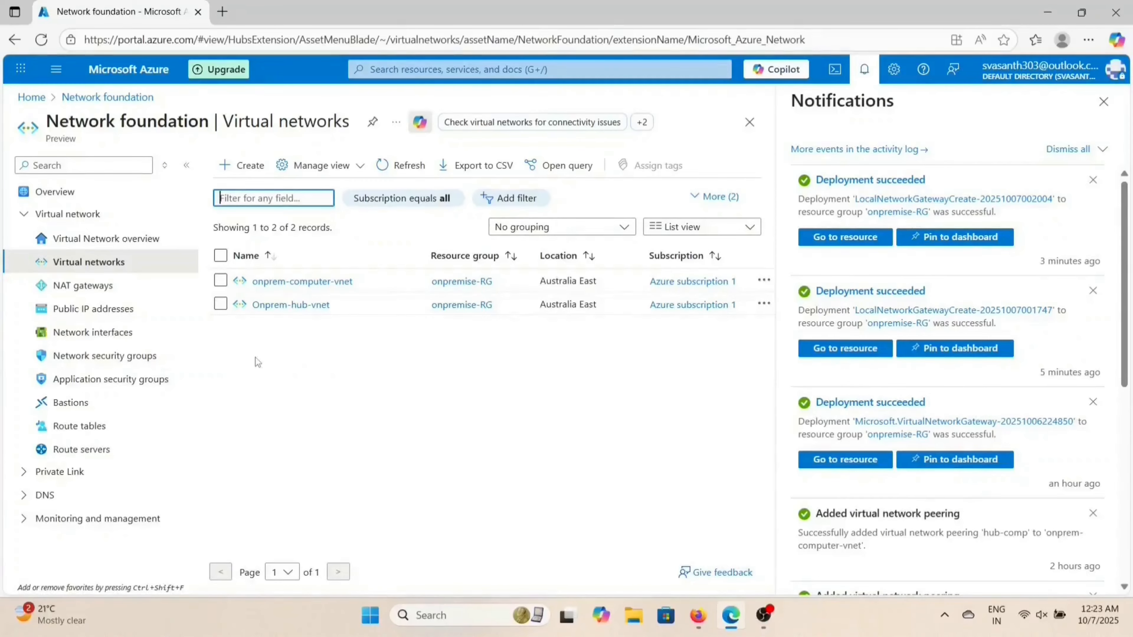
pyautogui.click(279, 307)
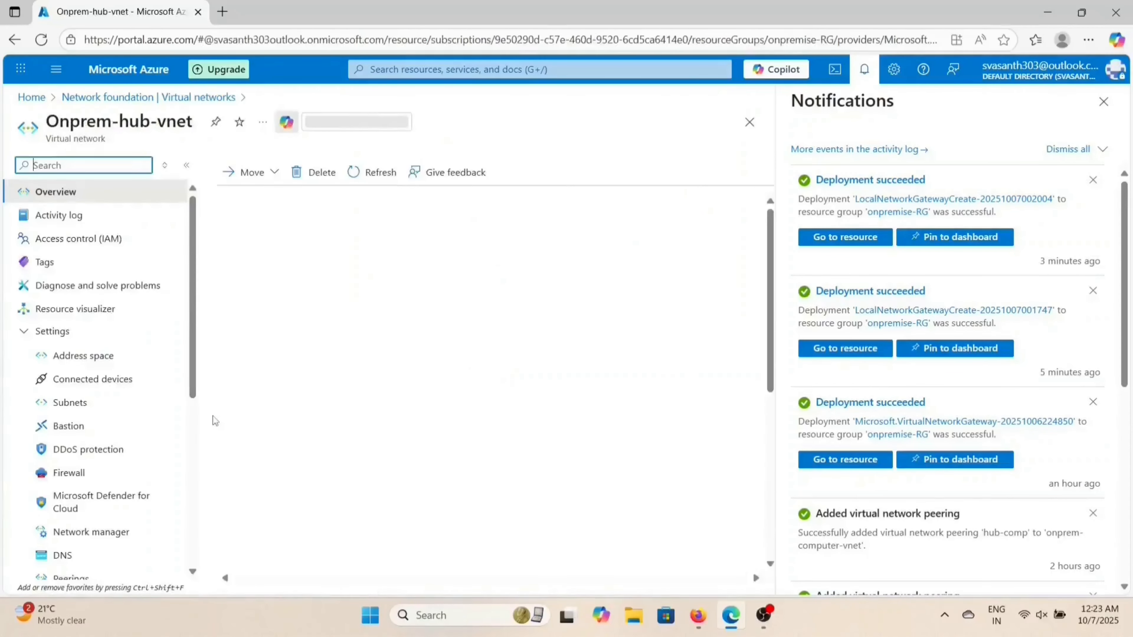
pyautogui.scroll(-5, 98, 447)
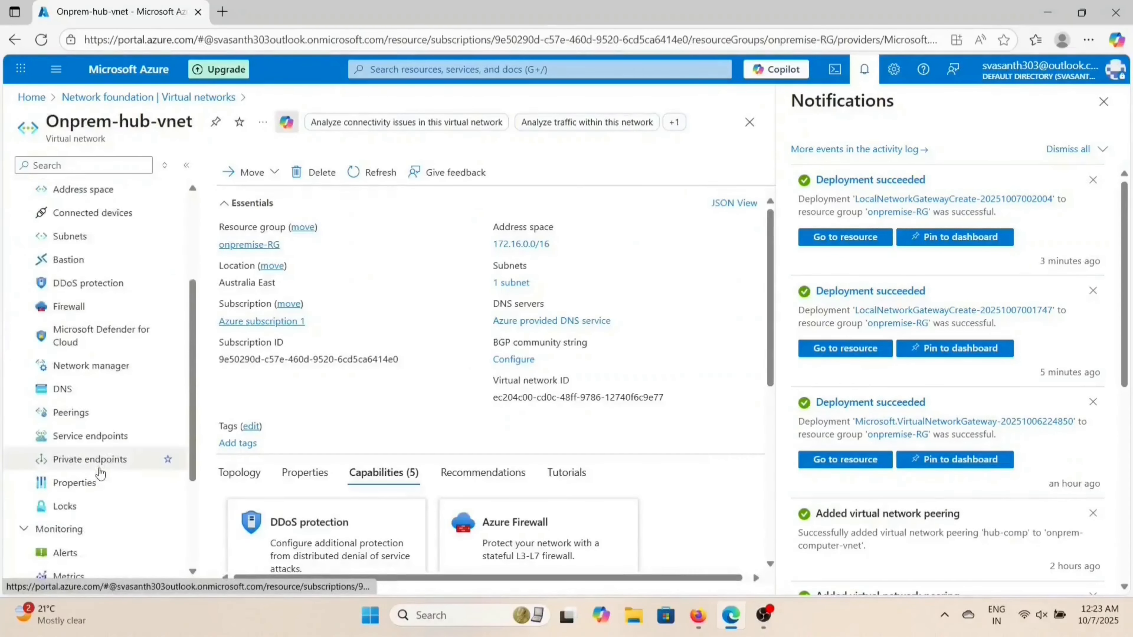
pyautogui.click(72, 360)
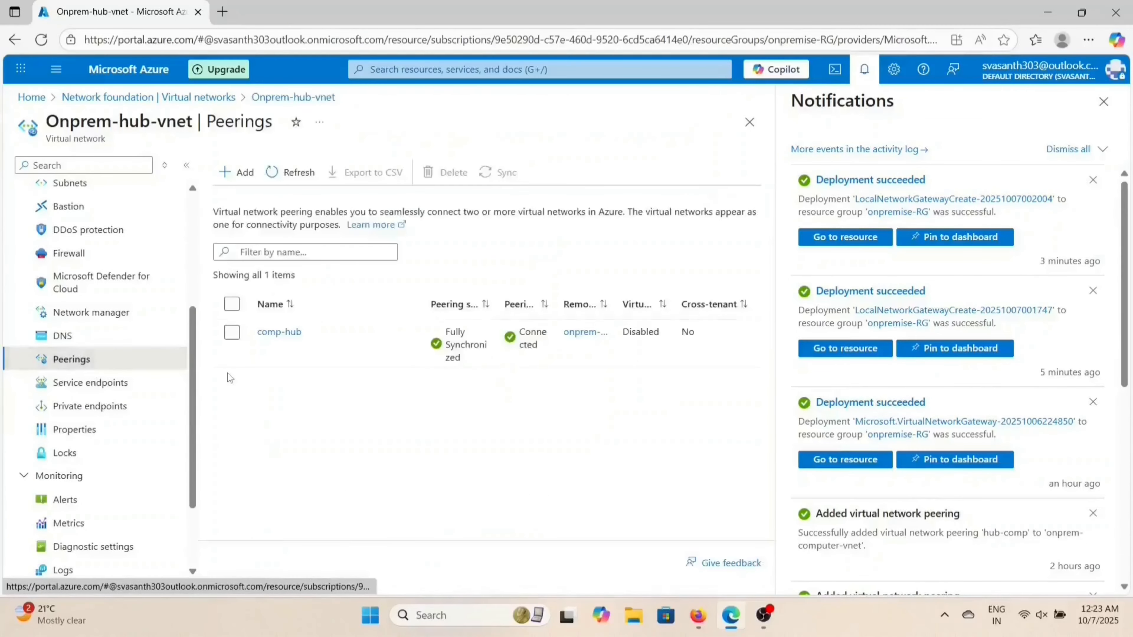
# Step: In the comp-hub peering, allow the gateway or route server in Onprem-hub-vnet to forward traffic to onprem-computer-vnet, and save
pyautogui.click(279, 332)
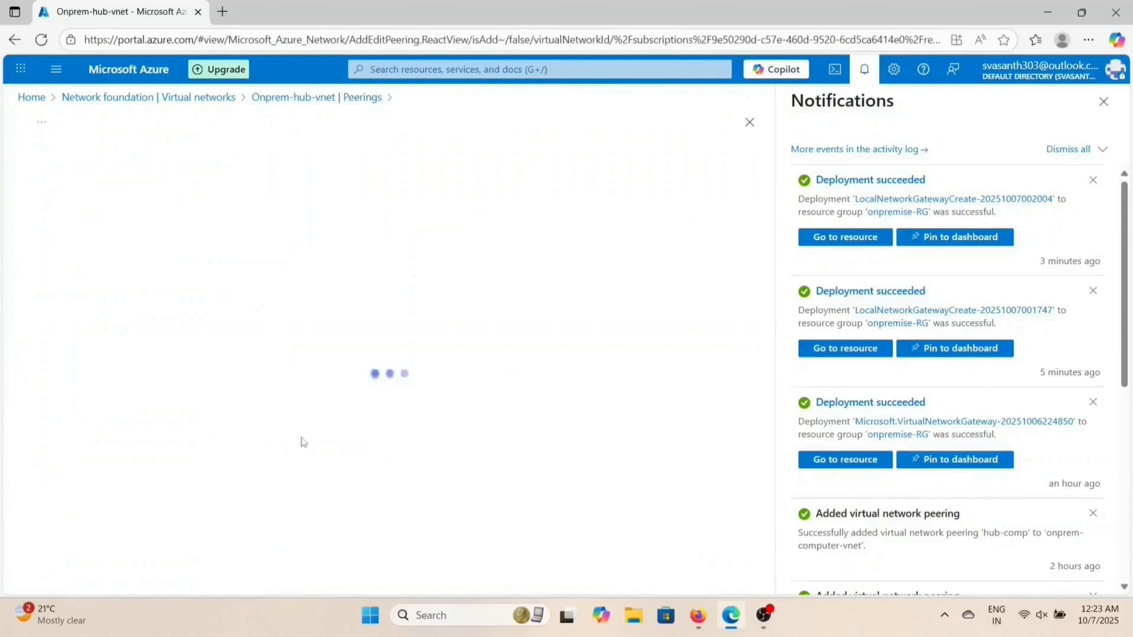
pyautogui.scroll(-3, 305, 450)
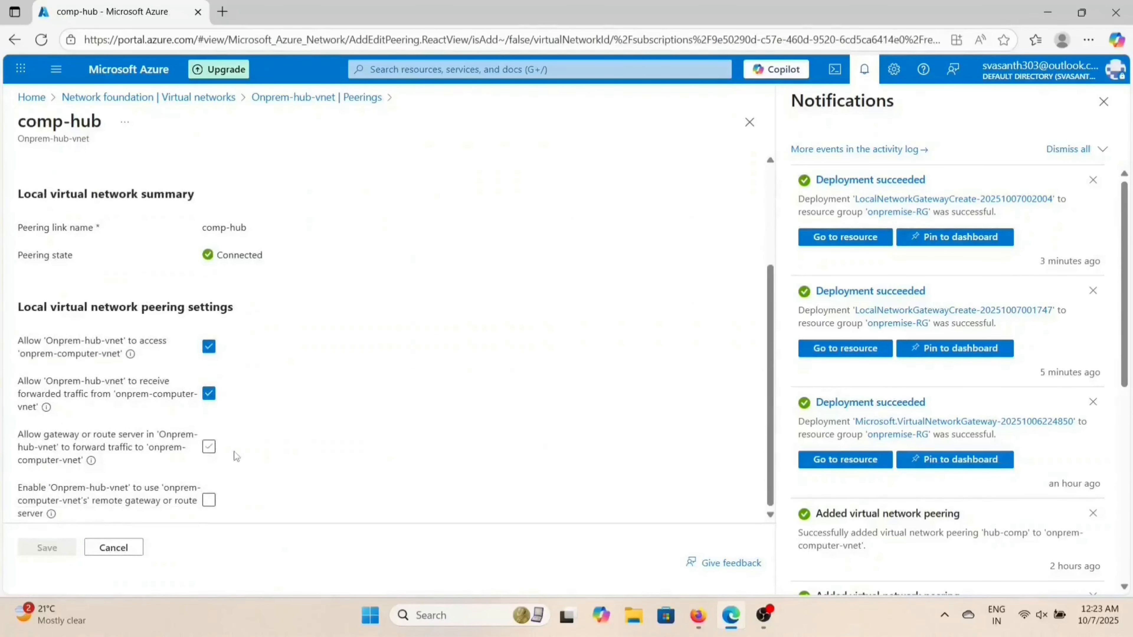
pyautogui.click(208, 447)
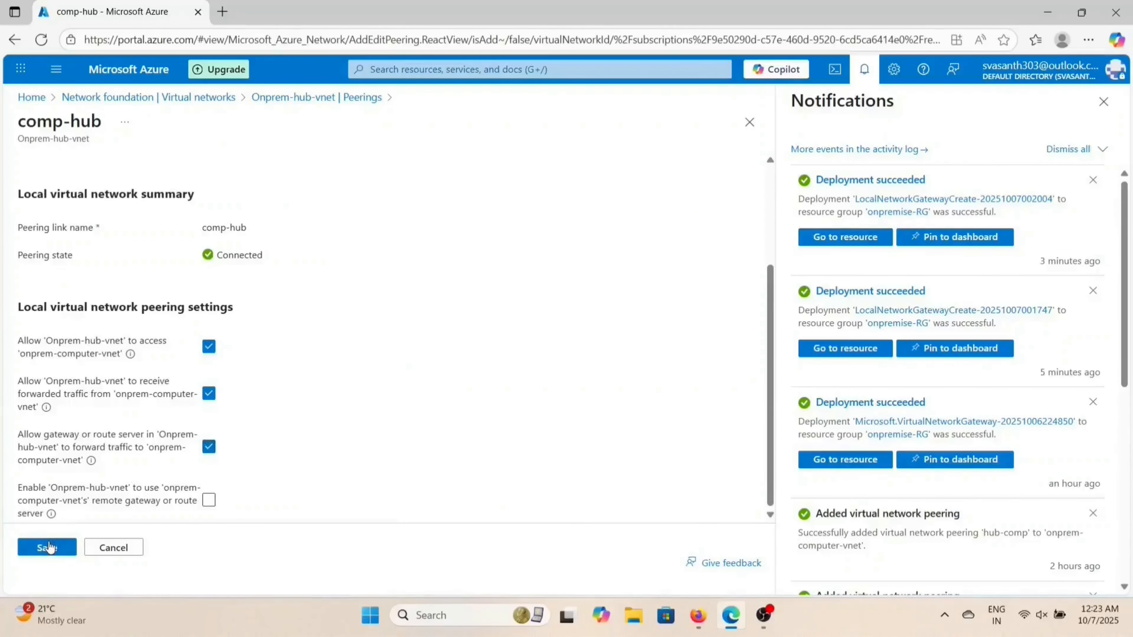
pyautogui.click(47, 547)
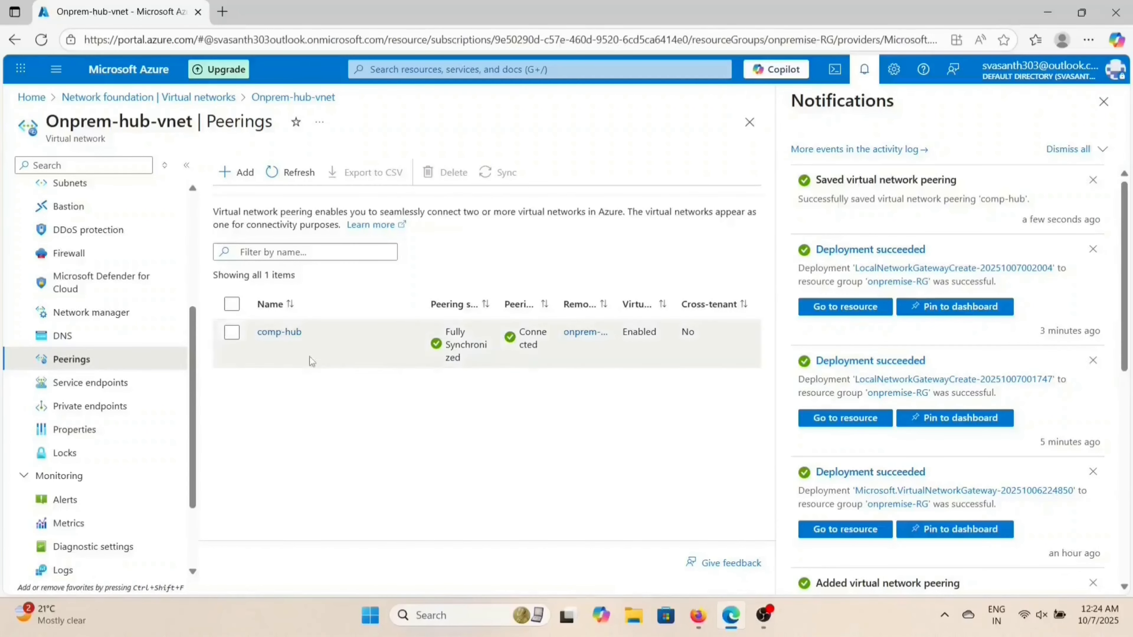
# Step: Return to the virtual networks list and open the peerings of onprem-computer-vnet
pyautogui.click(171, 98)
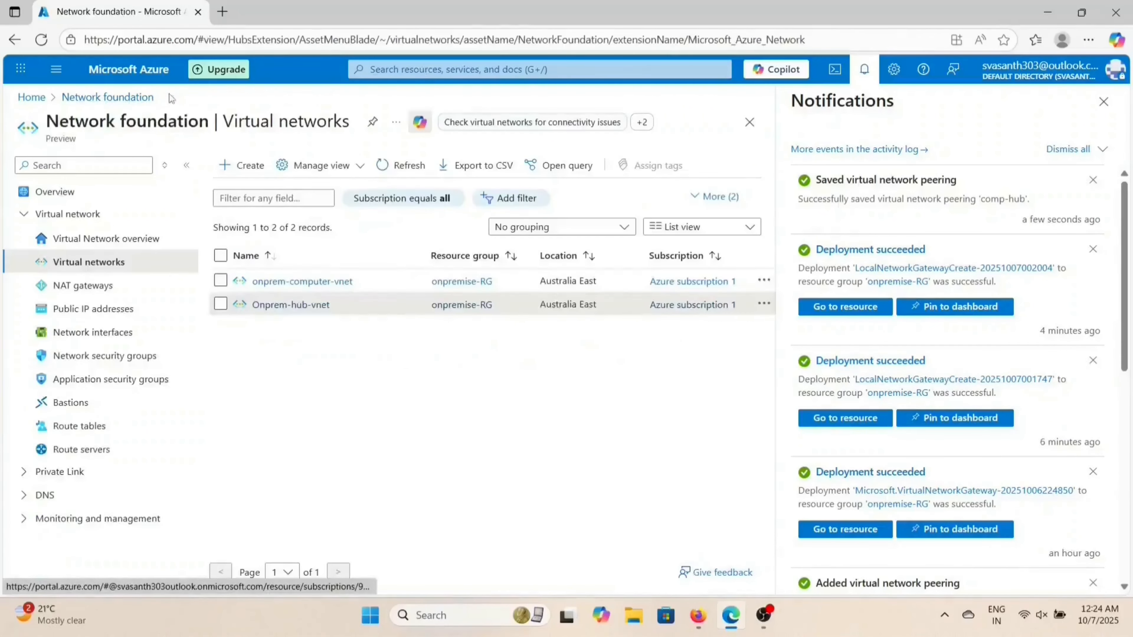
pyautogui.click(311, 282)
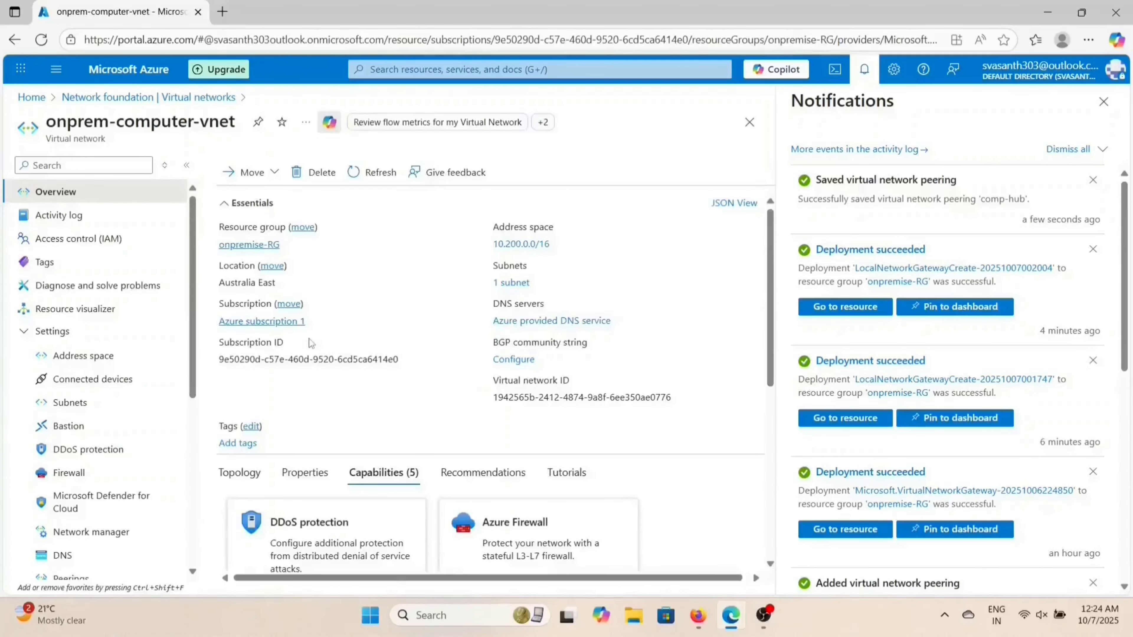
pyautogui.scroll(-3, 311, 343)
pyautogui.scroll(-2, 89, 446)
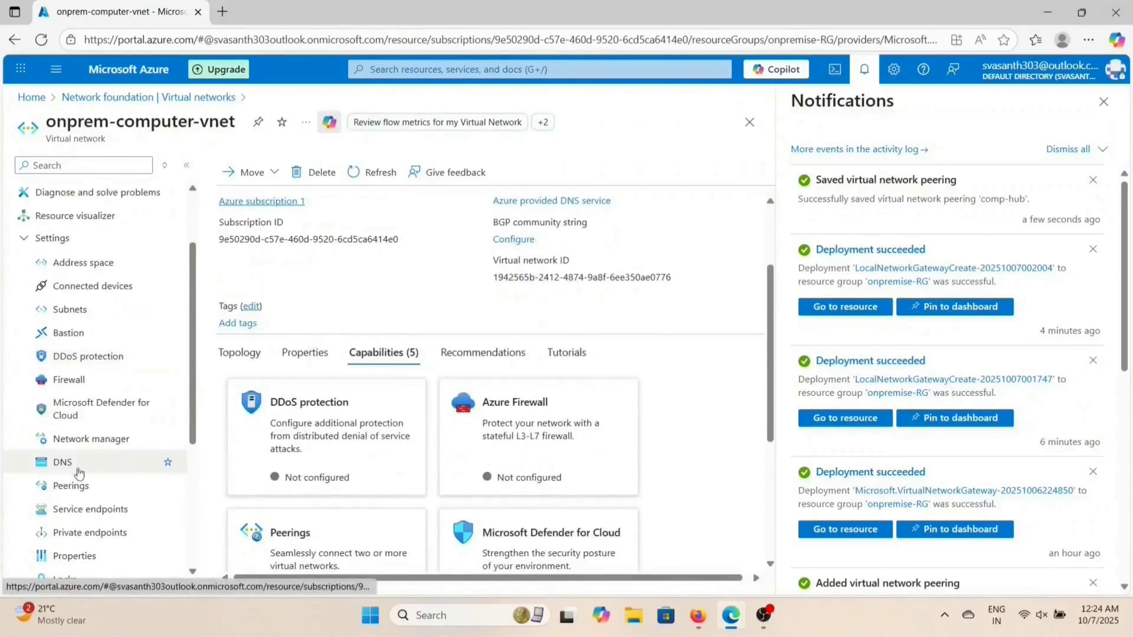
pyautogui.click(80, 484)
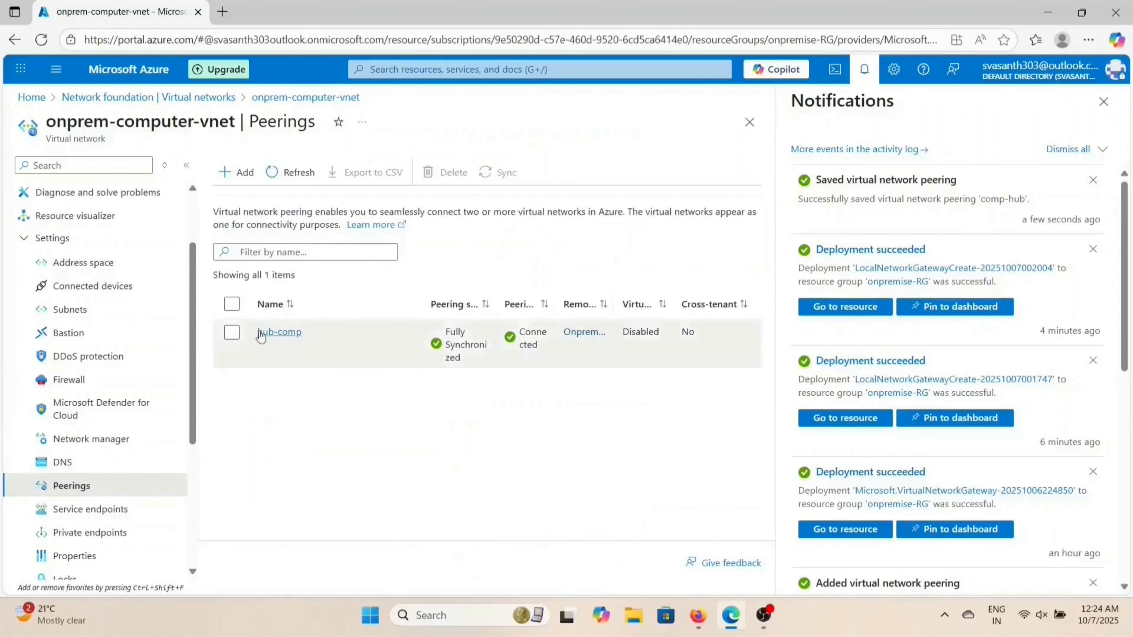
# Step: In the hub-comp peering, enable onprem-computer-vnet to use Onprem-hub-vnet's remote gateway or route server, and save
pyautogui.click(278, 332)
pyautogui.scroll(-3, 277, 455)
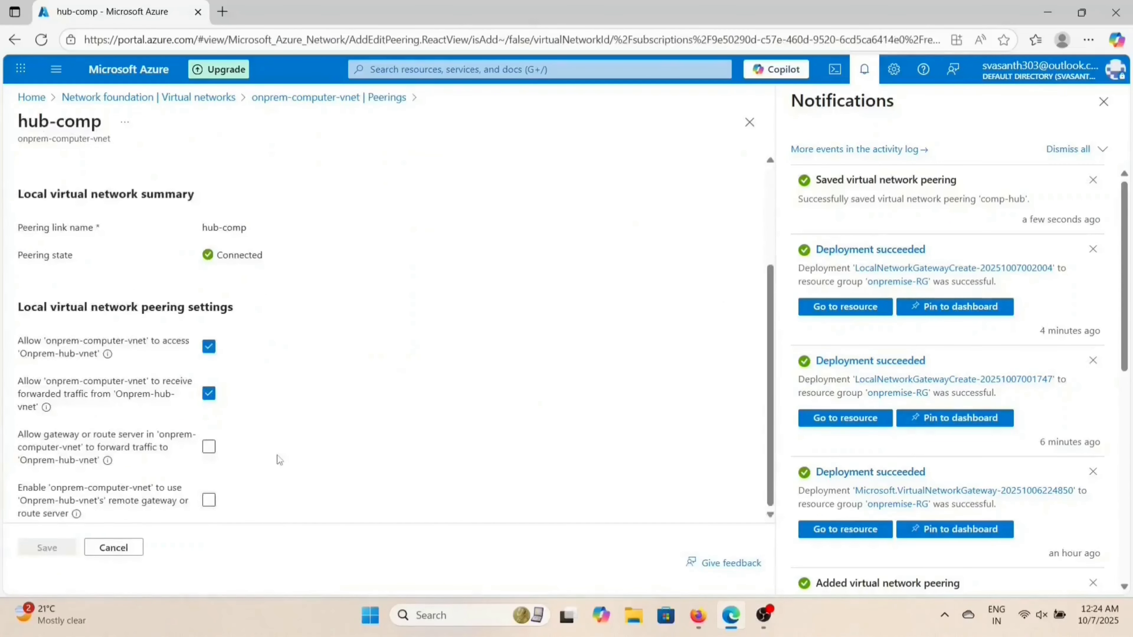
pyautogui.click(209, 501)
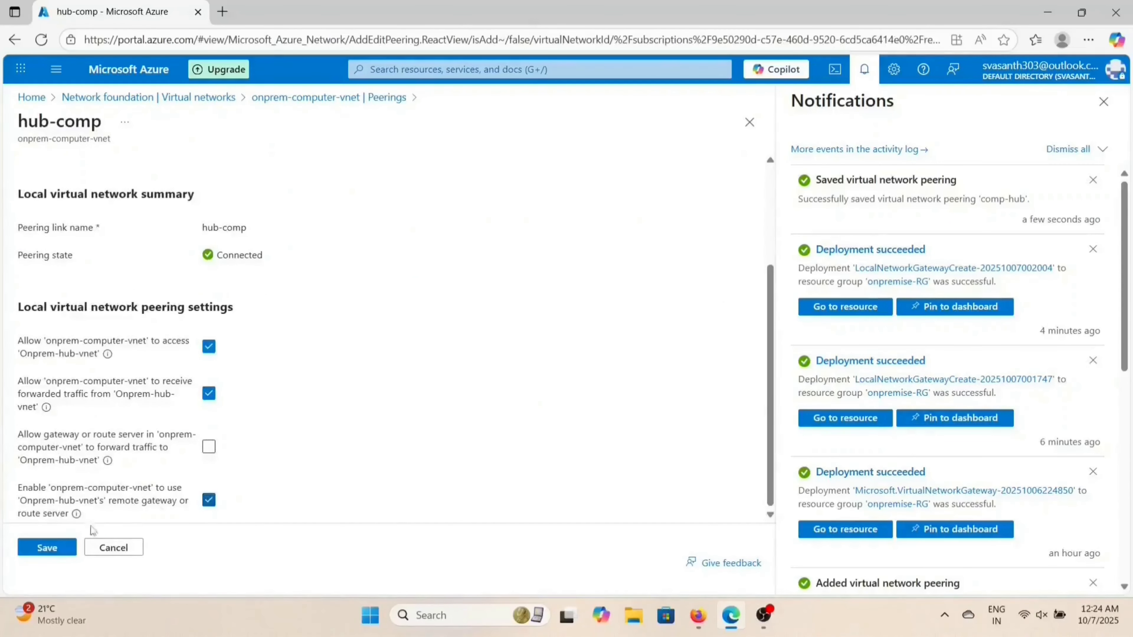
pyautogui.click(47, 548)
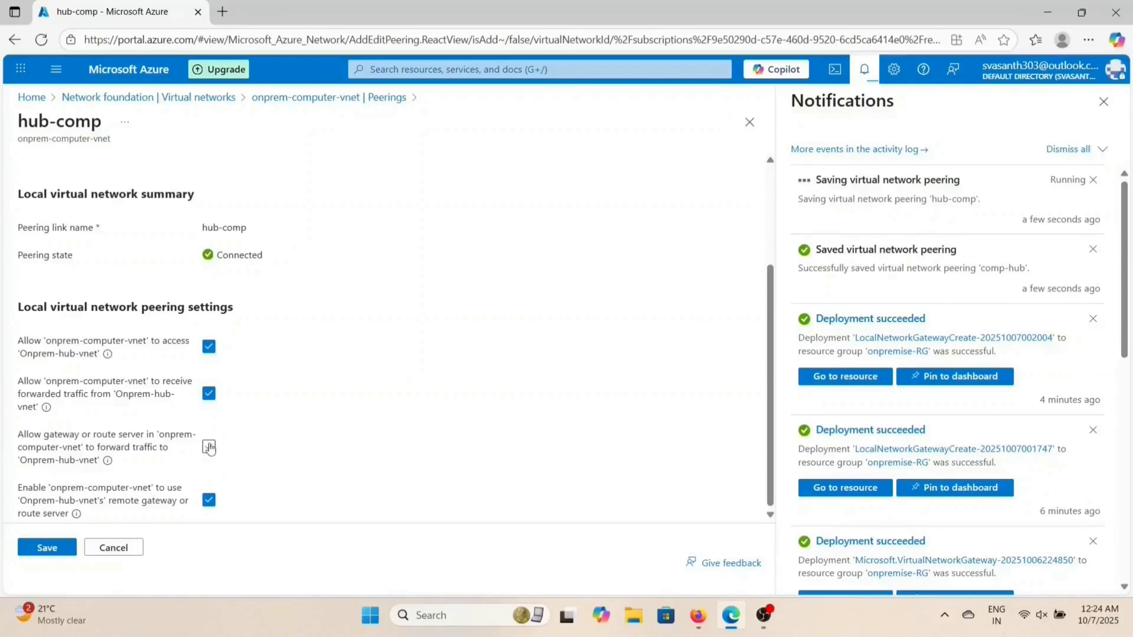
pyautogui.click(209, 448)
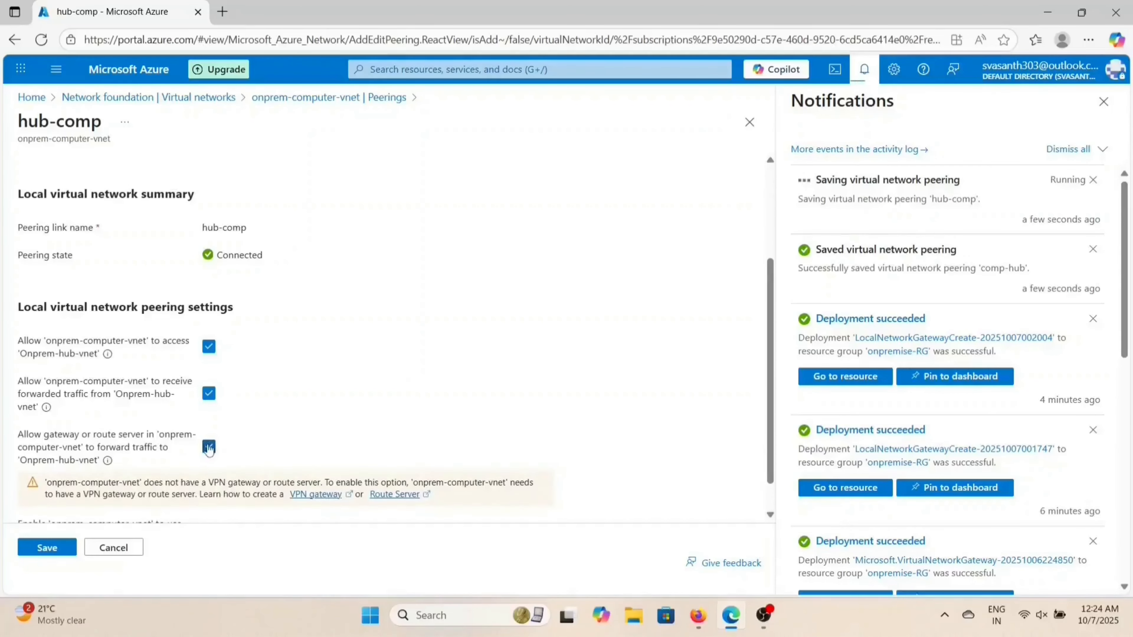
pyautogui.click(209, 448)
pyautogui.scroll(4, 285, 422)
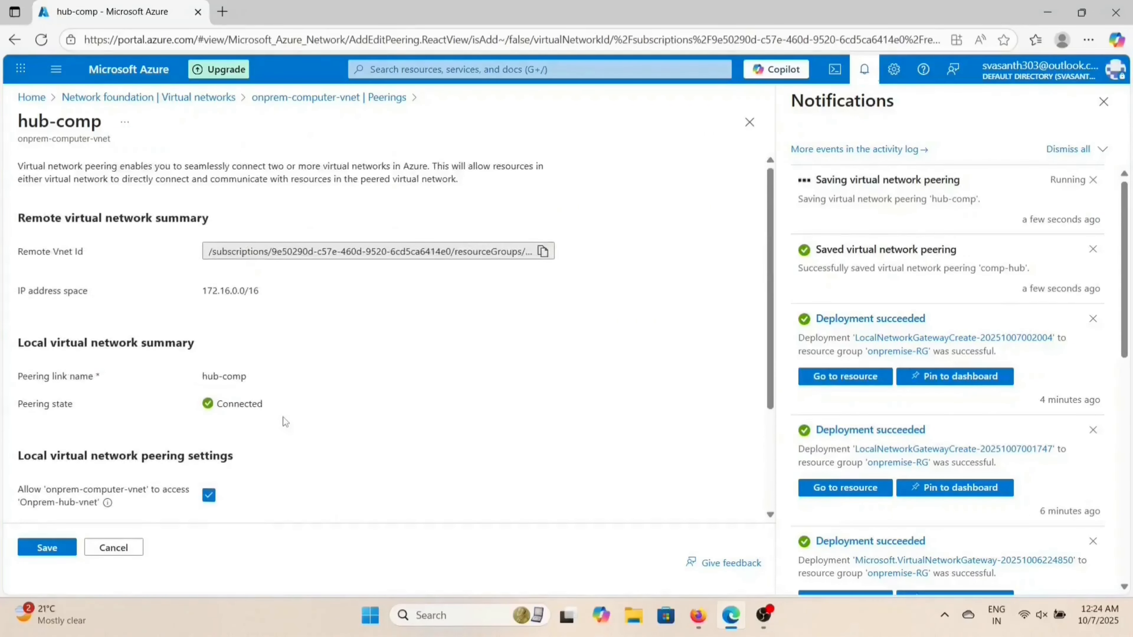
# Step: Open the onprem-computer-vnet overview and examine its address space and network details
pyautogui.click(118, 96)
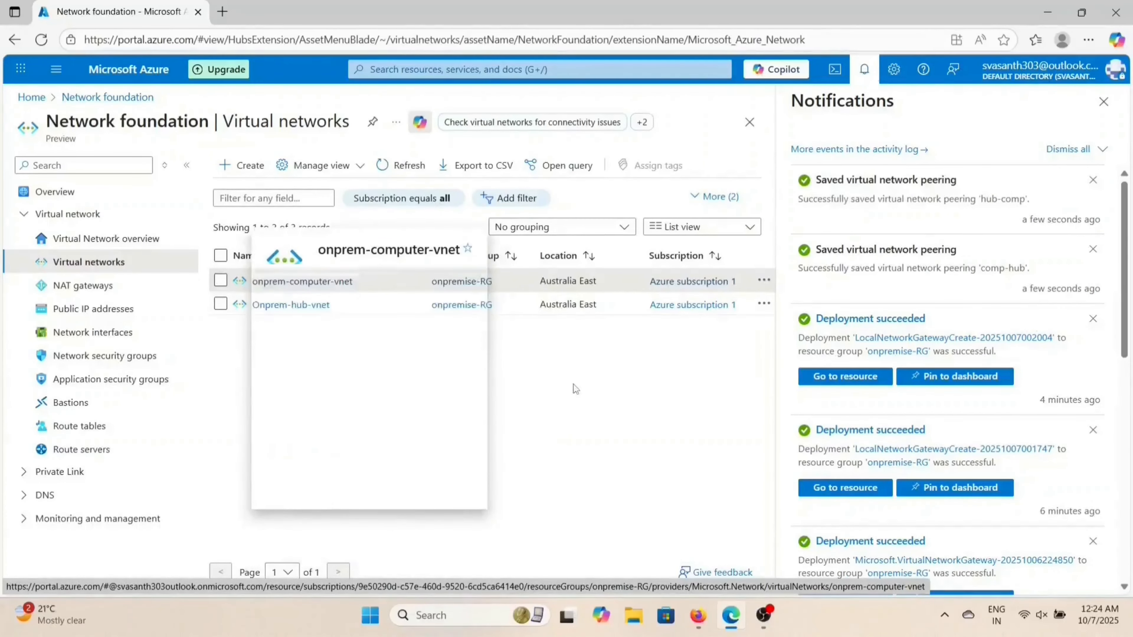
pyautogui.click(307, 281)
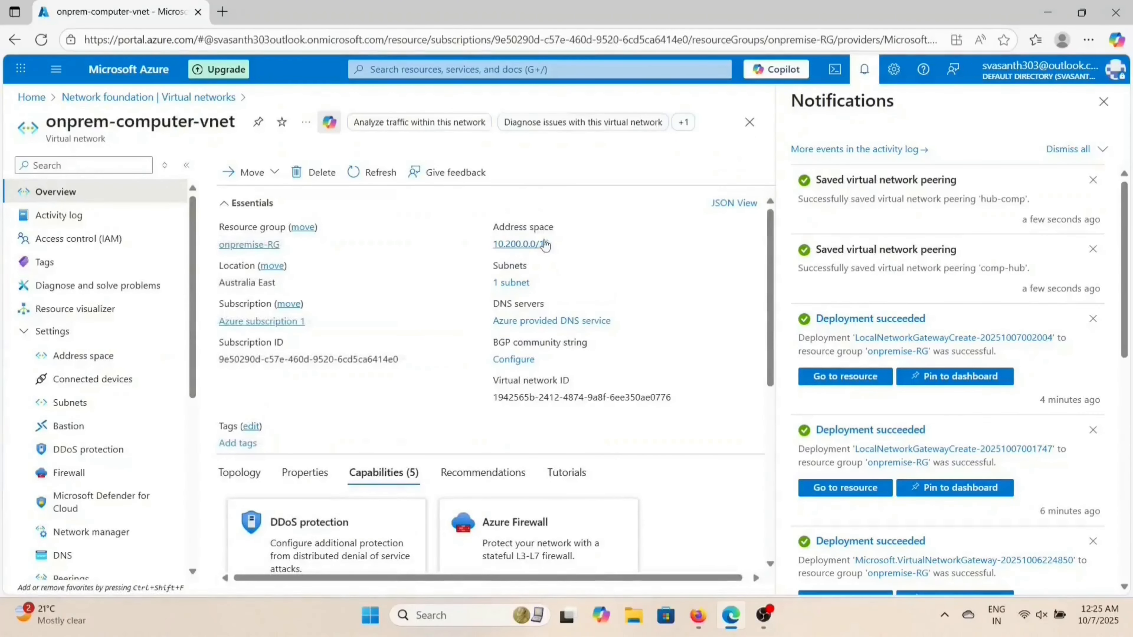
pyautogui.scroll(-3, 544, 297)
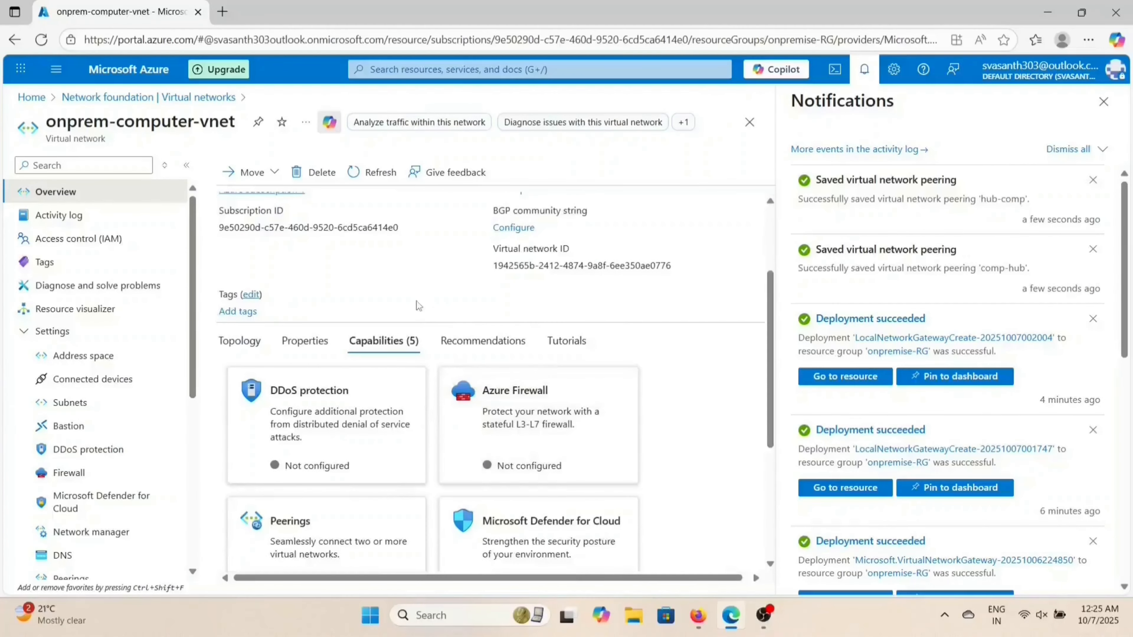
pyautogui.scroll(2, 418, 302)
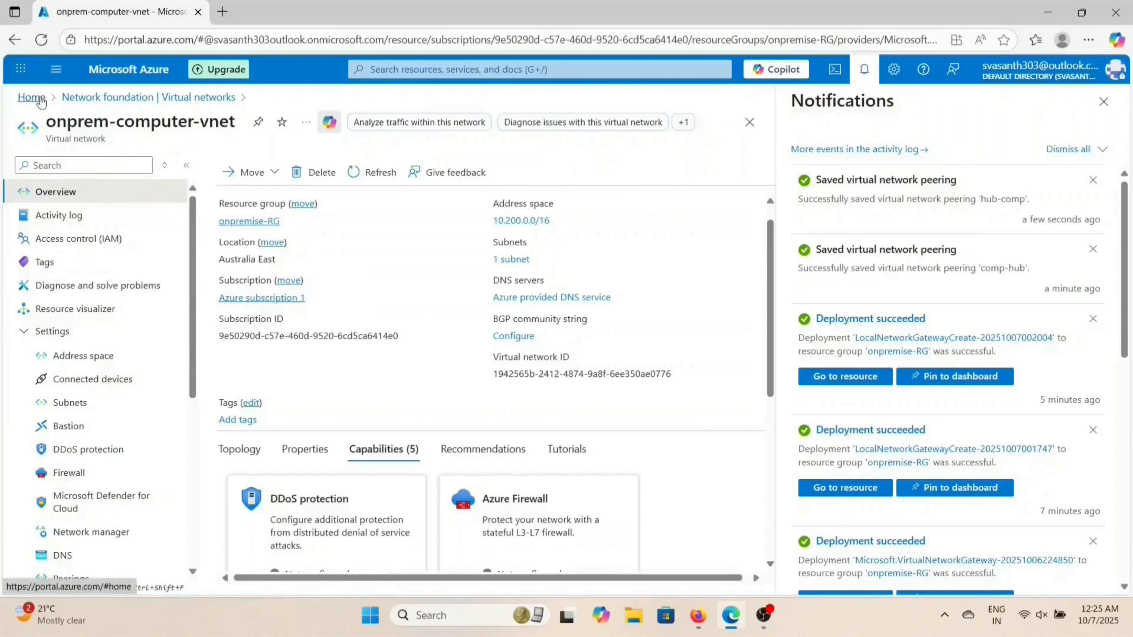
# Step: Go to the Azure virtual machines list and start creating a standalone virtual machine
pyautogui.click(119, 72)
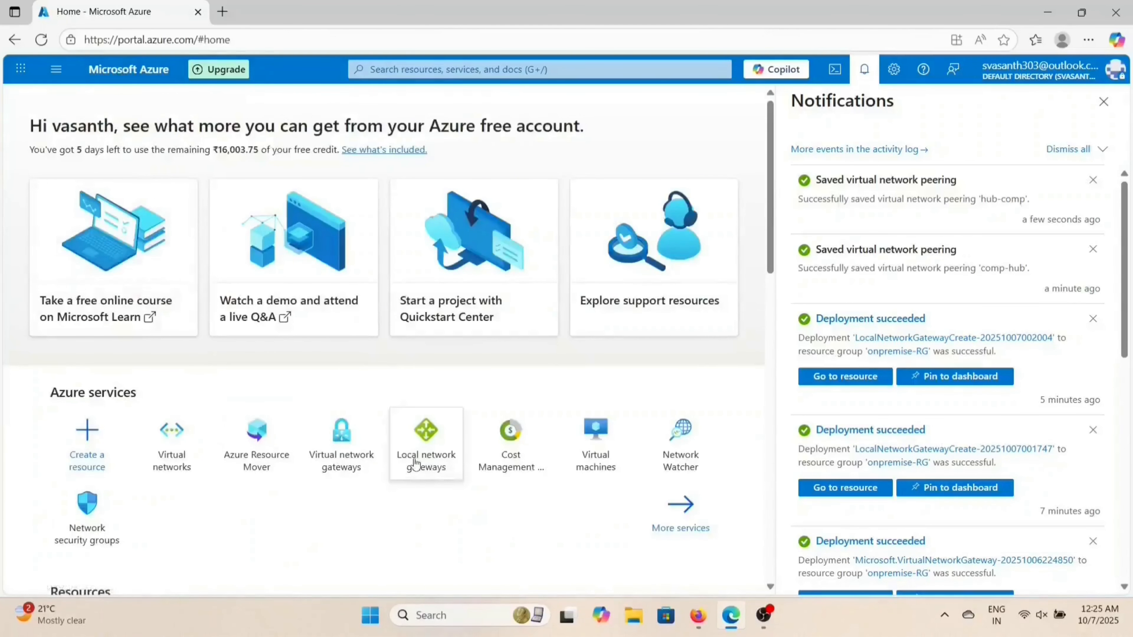
pyautogui.click(574, 457)
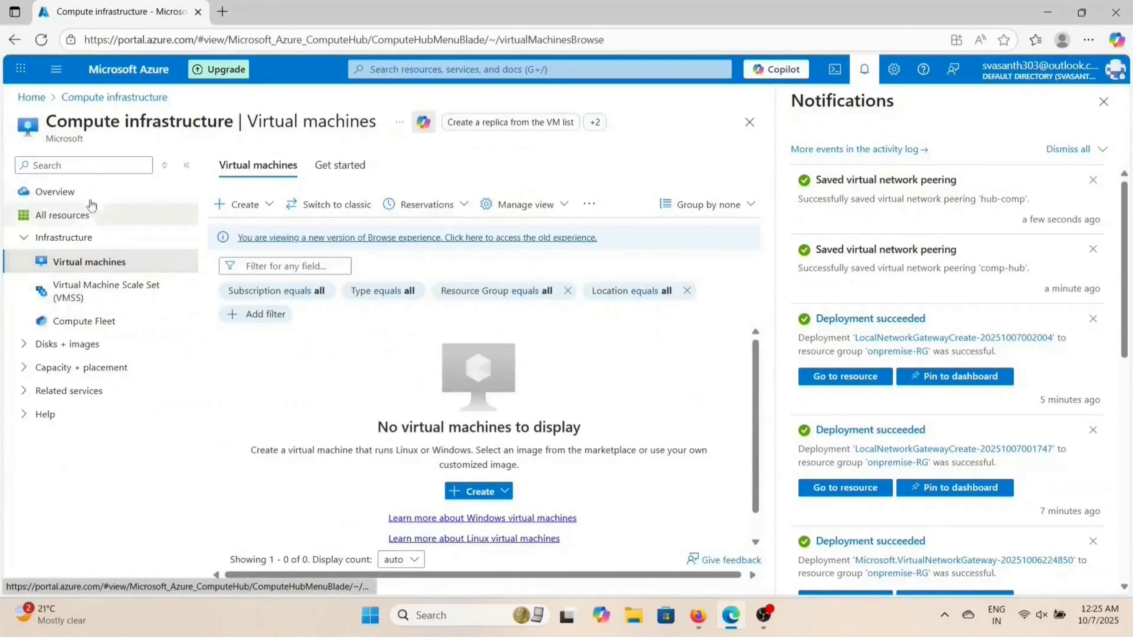
pyautogui.click(71, 193)
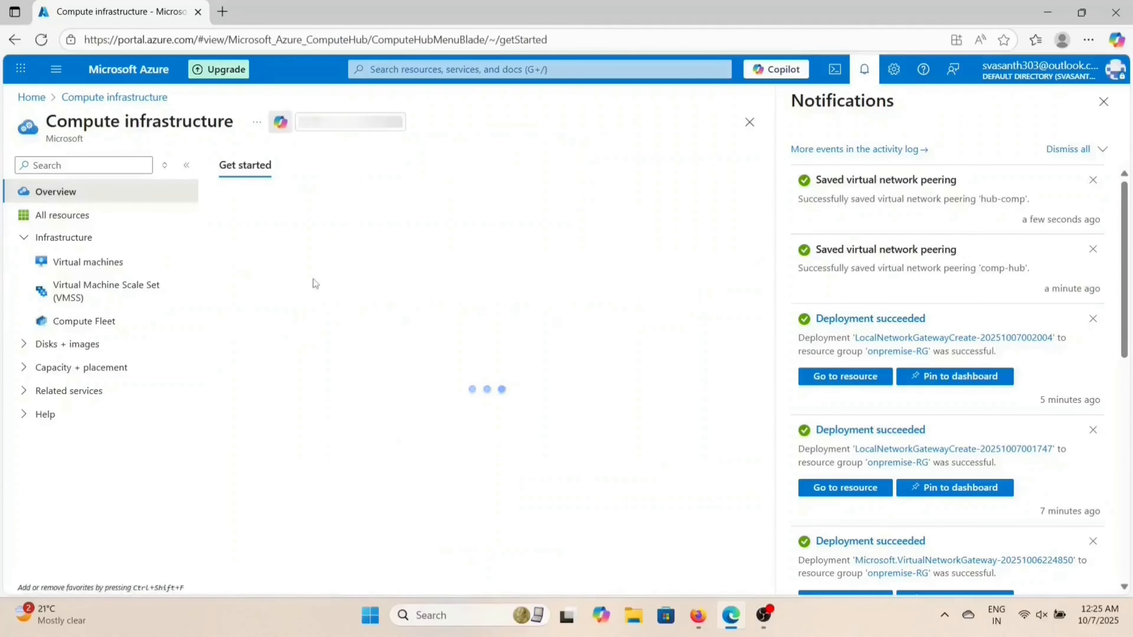
pyautogui.click(392, 69)
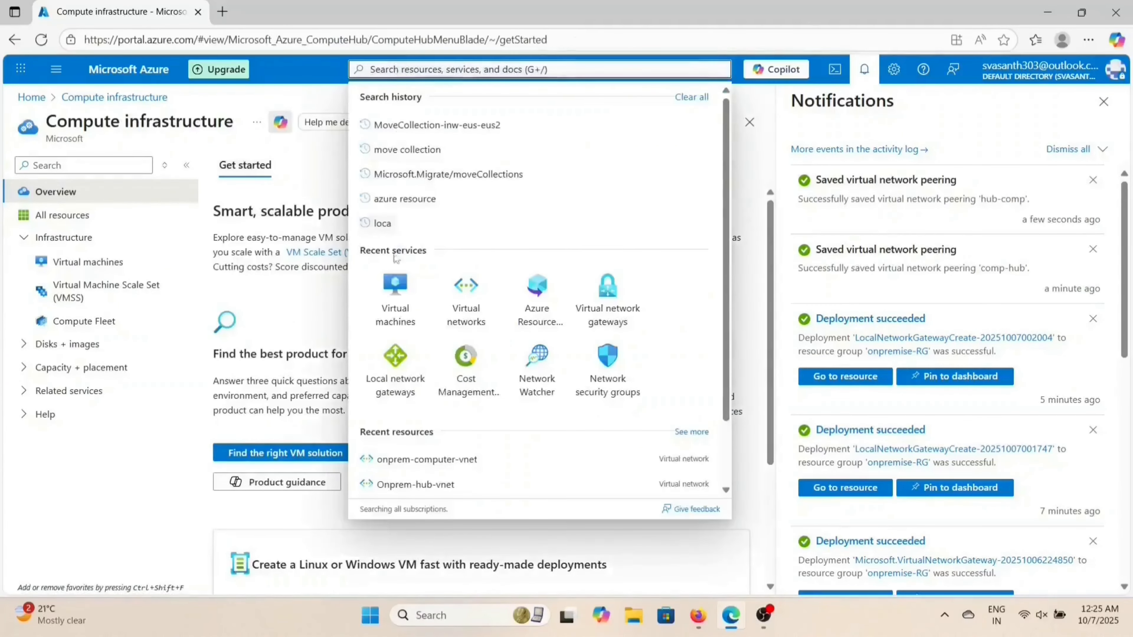
pyautogui.click(393, 303)
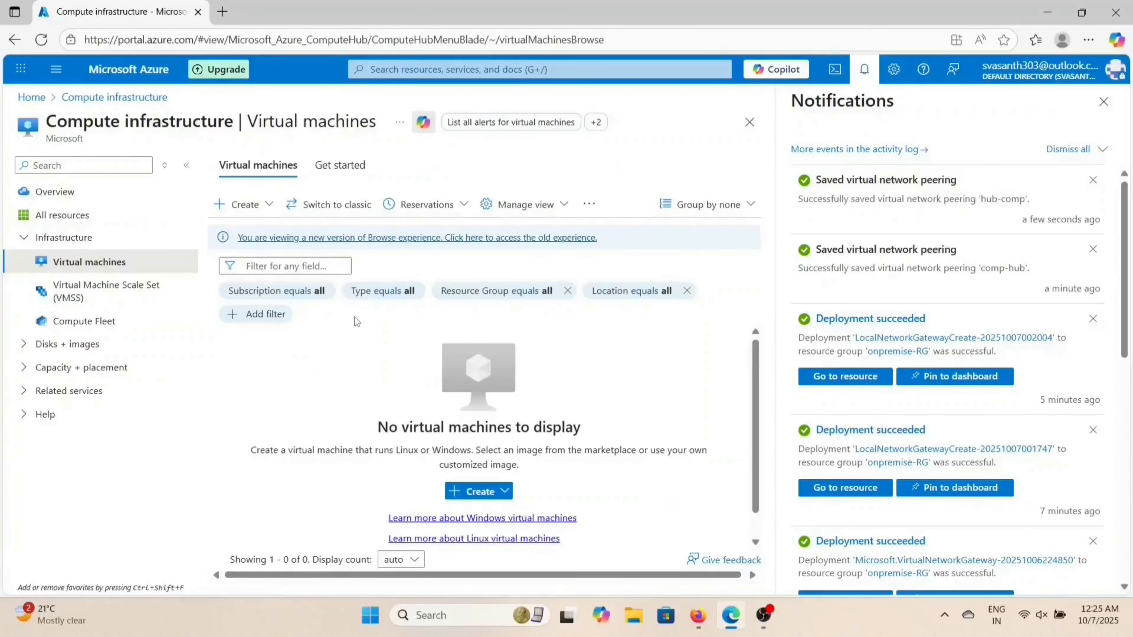
pyautogui.click(243, 205)
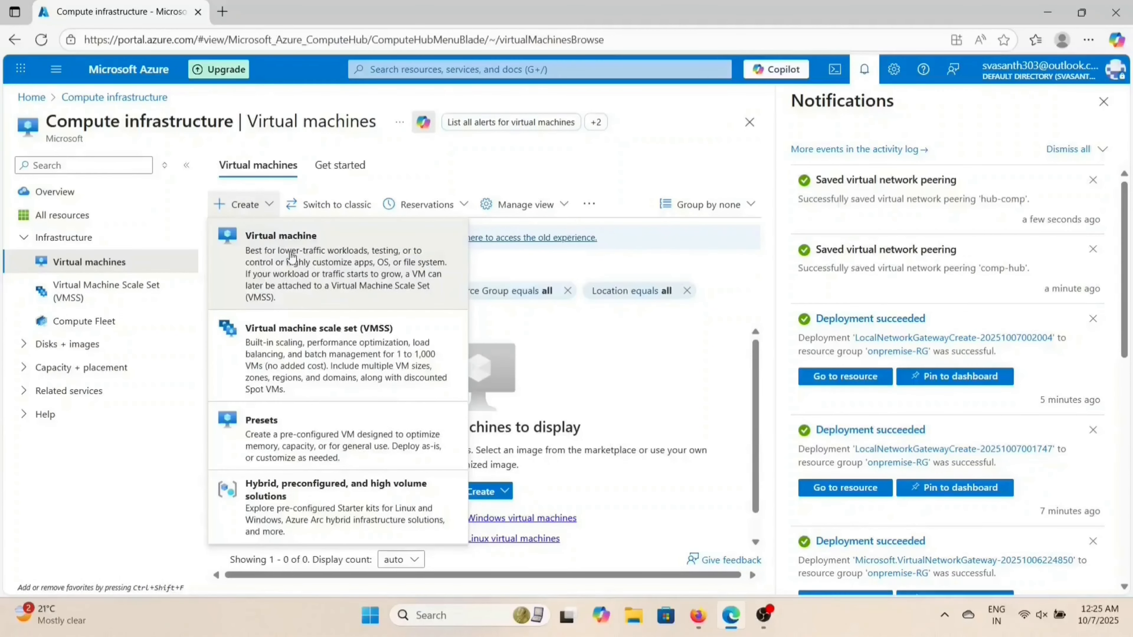
pyautogui.click(338, 264)
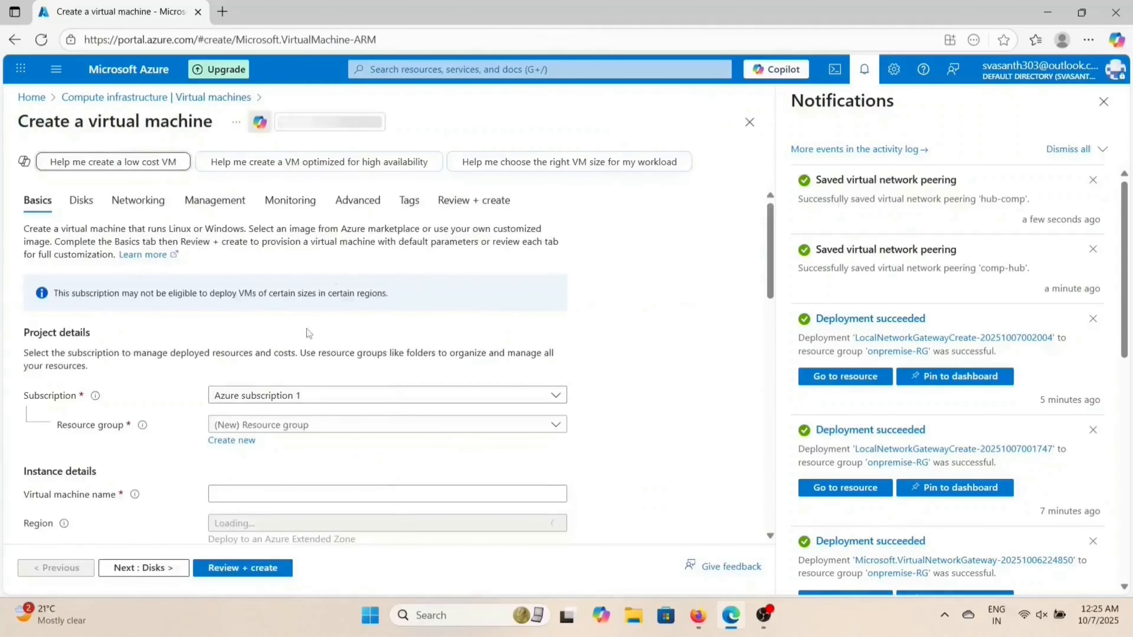
# Step: Assign the new virtual machine to resource group onpremise-RG and name it onprem-comp
pyautogui.scroll(-2, 288, 344)
pyautogui.click(288, 344)
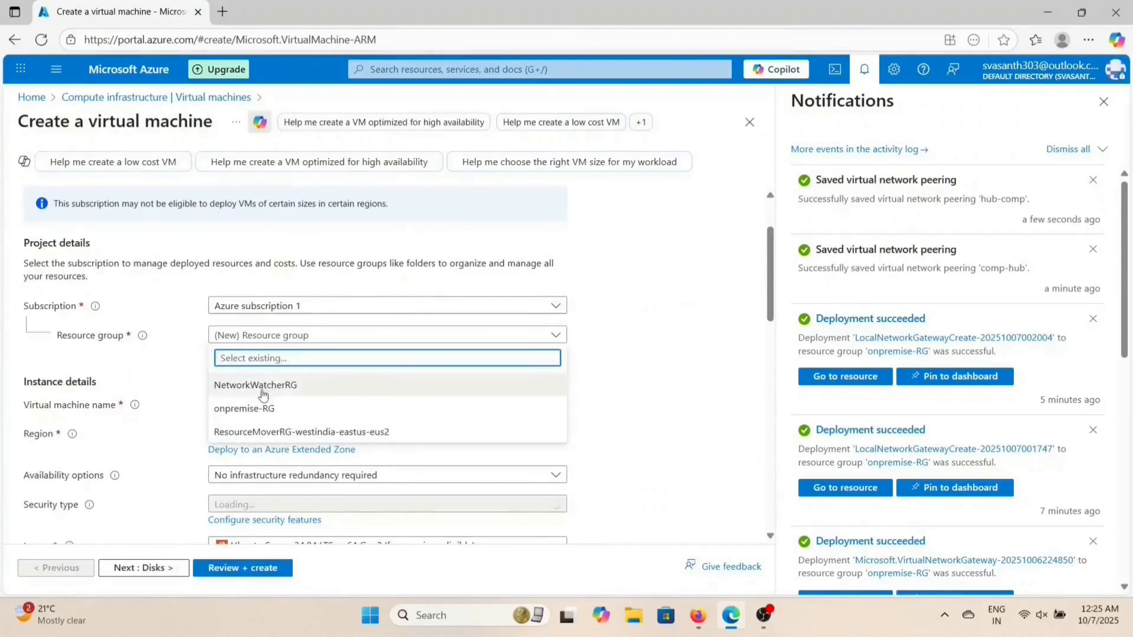
pyautogui.click(262, 408)
pyautogui.click(258, 403)
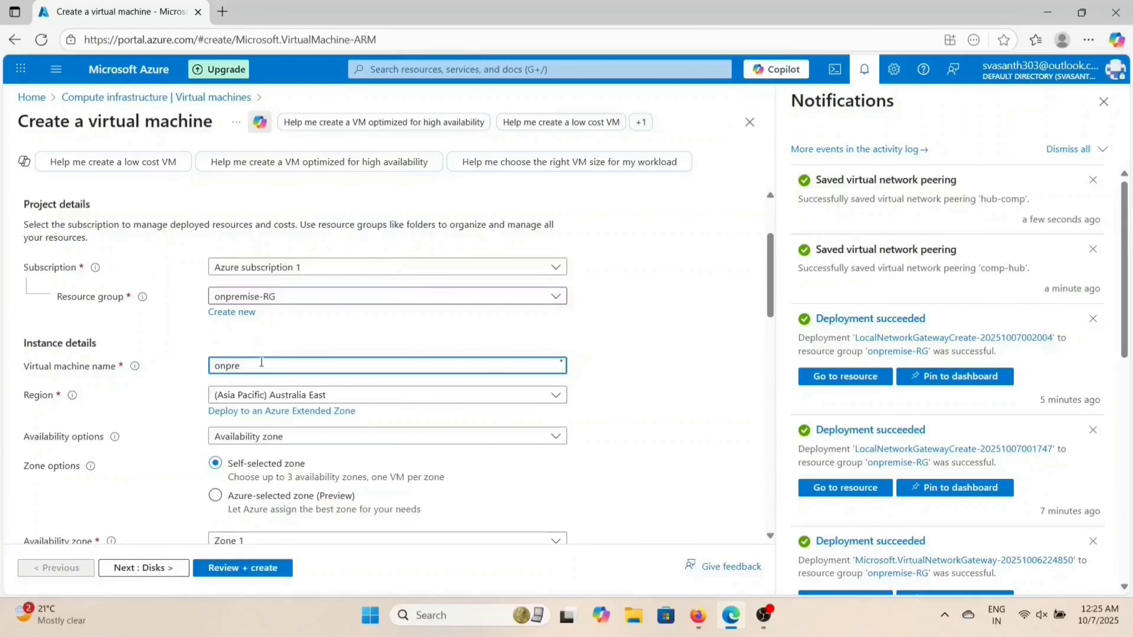
pyautogui.write('onprem-comp')
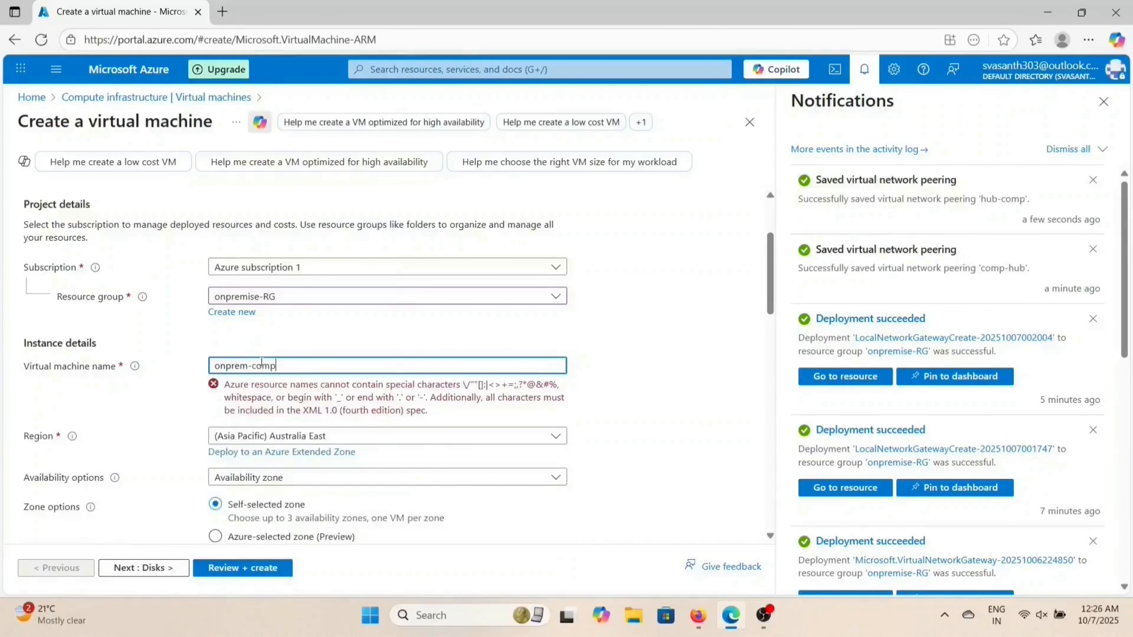
# Step: Set the virtual machine's availability options to No infrastructure redundancy required
pyautogui.scroll(-2, 296, 382)
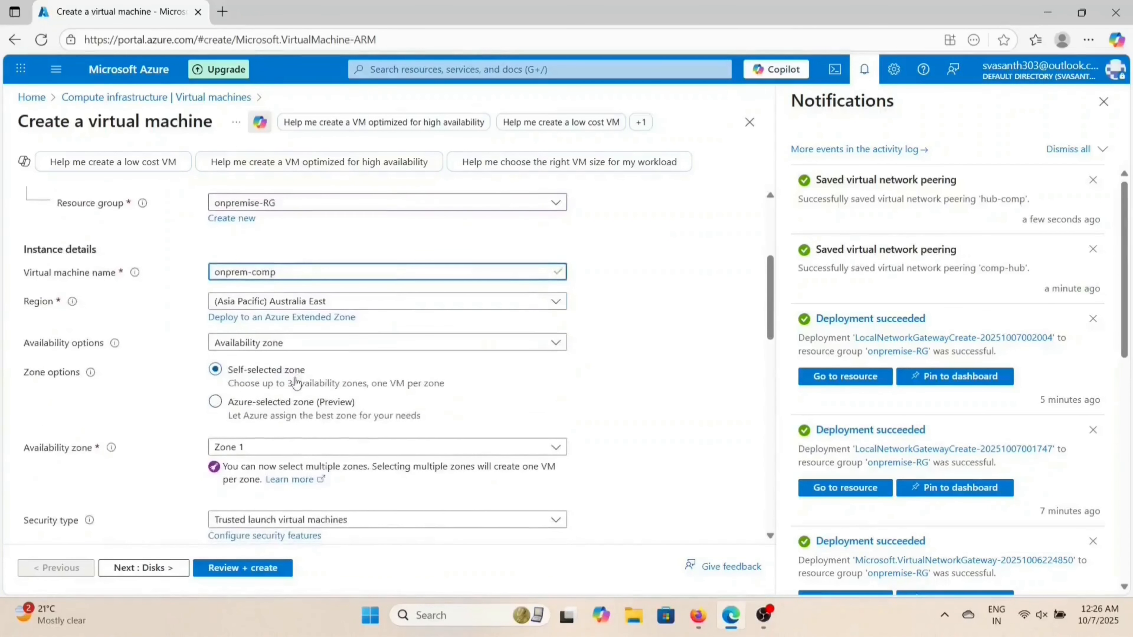
pyautogui.click(308, 346)
pyautogui.click(298, 367)
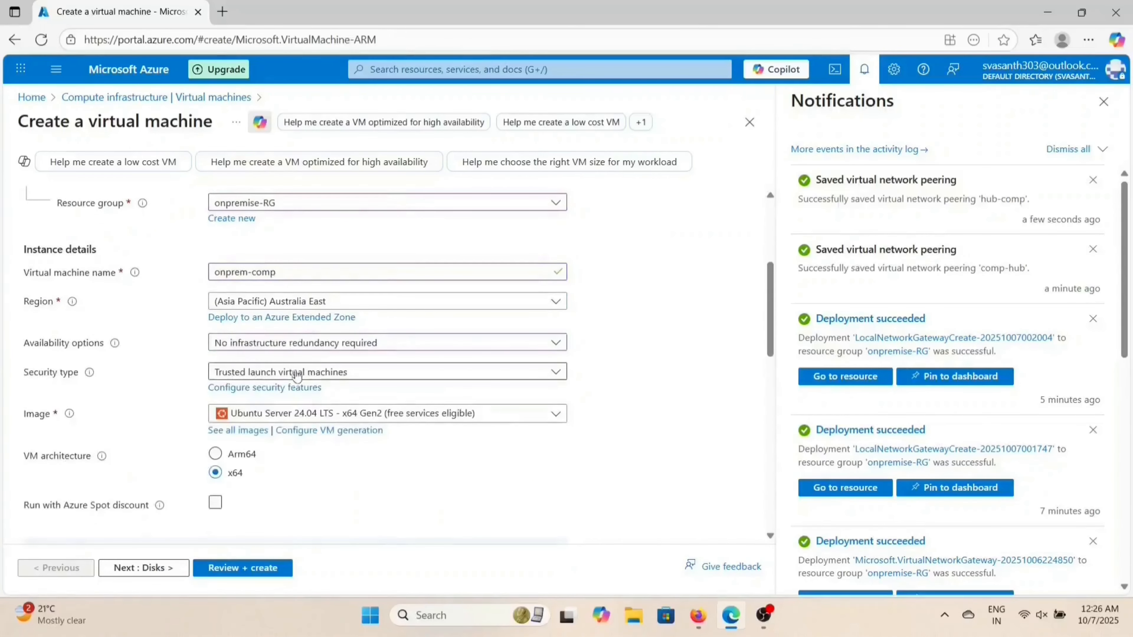
# Step: Choose password authentication for the administrator account and fill in the saved username, password and password confirmation
pyautogui.scroll(-6, 299, 375)
pyautogui.scroll(-2, 299, 383)
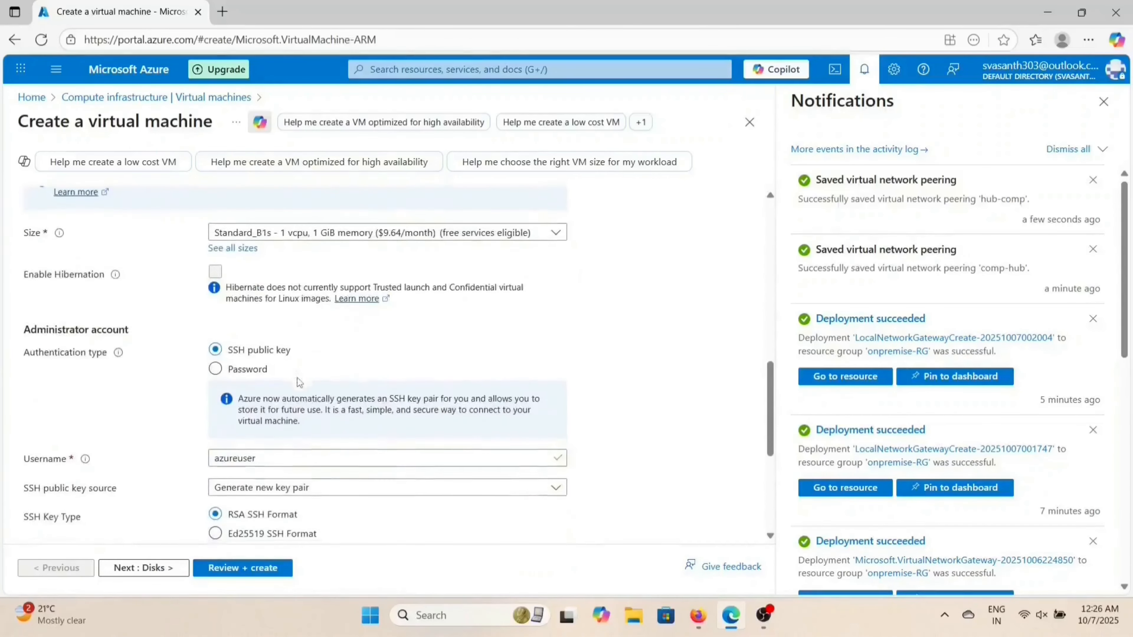
pyautogui.click(216, 369)
pyautogui.click(245, 400)
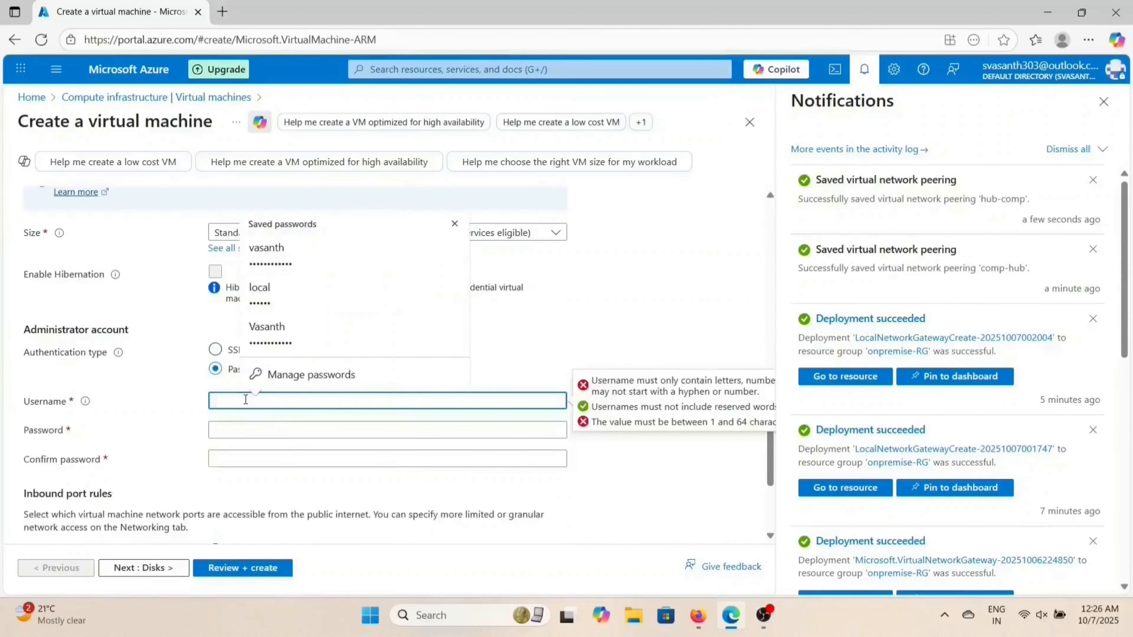
pyautogui.click(267, 252)
pyautogui.click(266, 458)
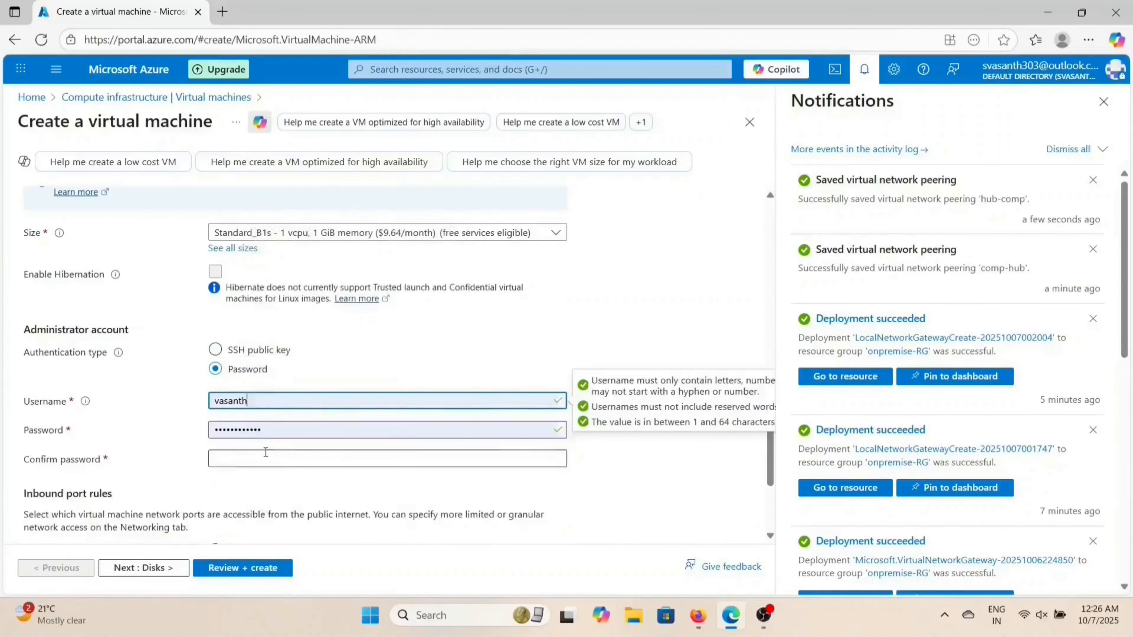
pyautogui.click(278, 325)
# Step: Add HTTP (80) to the virtual machine's allowed public inbound ports alongside SSH (22)
pyautogui.scroll(-4, 281, 487)
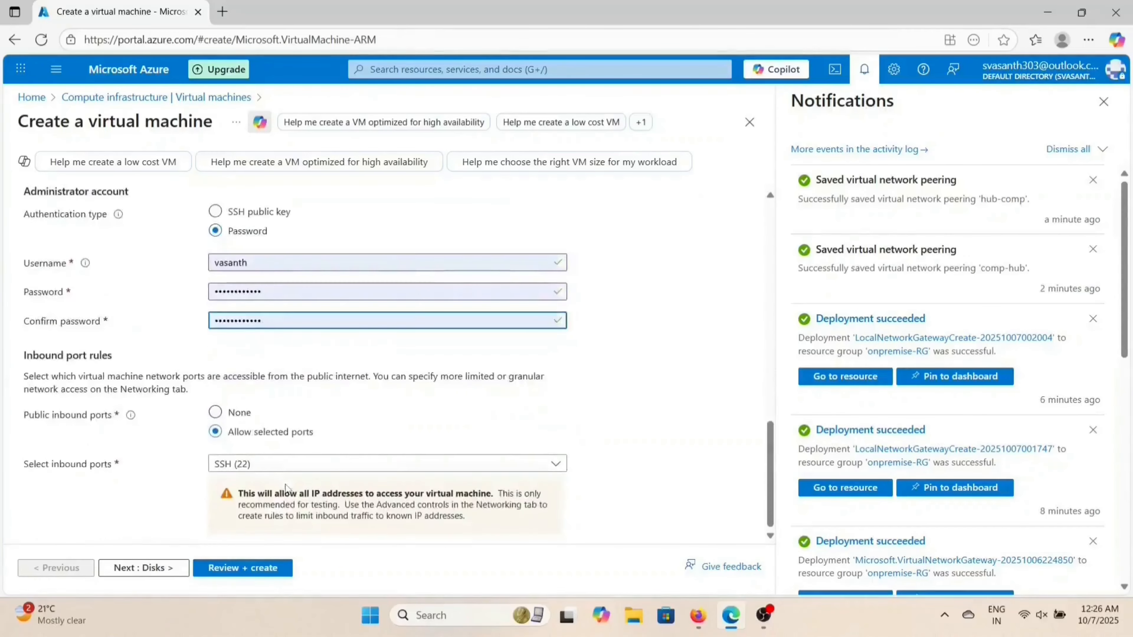
pyautogui.click(281, 464)
pyautogui.click(223, 487)
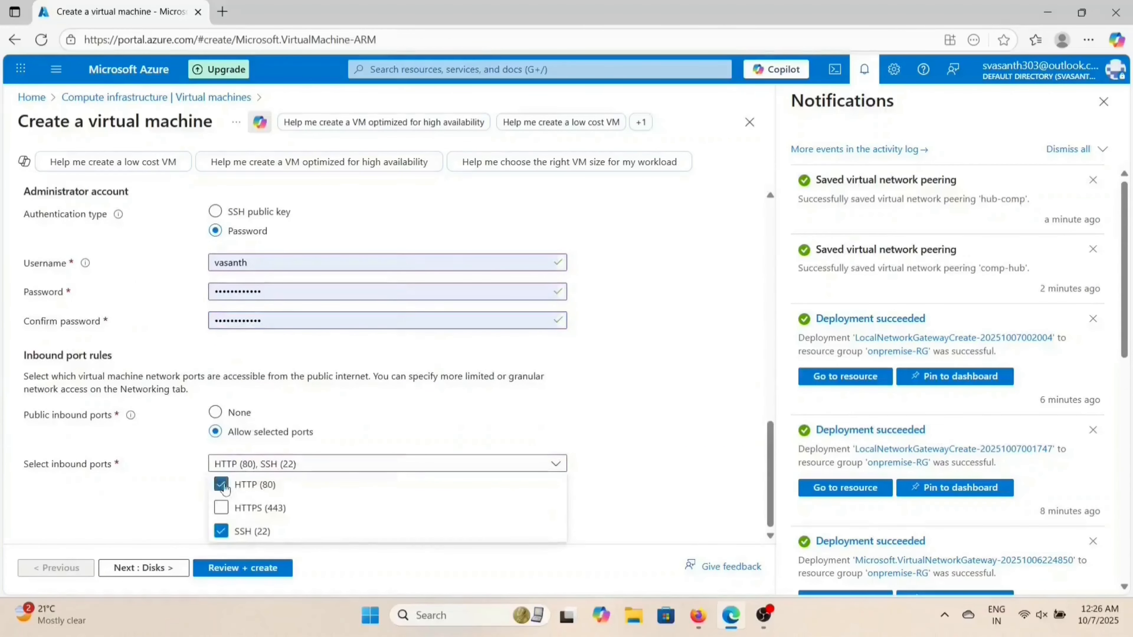
# Step: Examine the new virtual machine's networking settings, including its virtual network, subnet and public IP
pyautogui.scroll(7, 151, 462)
pyautogui.scroll(10, 152, 462)
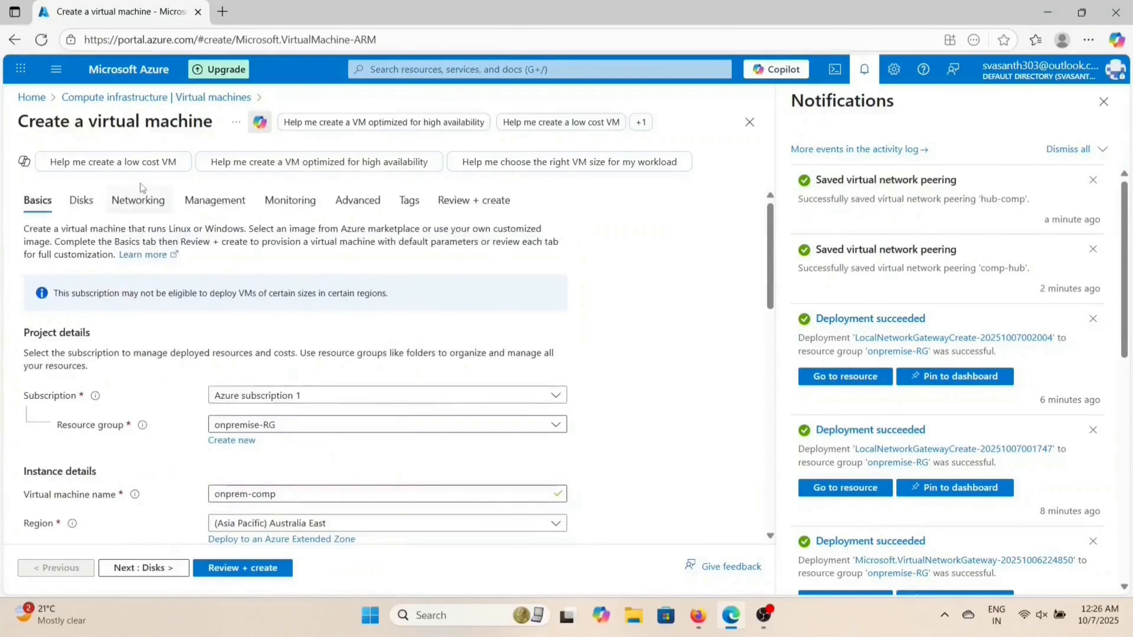
pyautogui.click(141, 202)
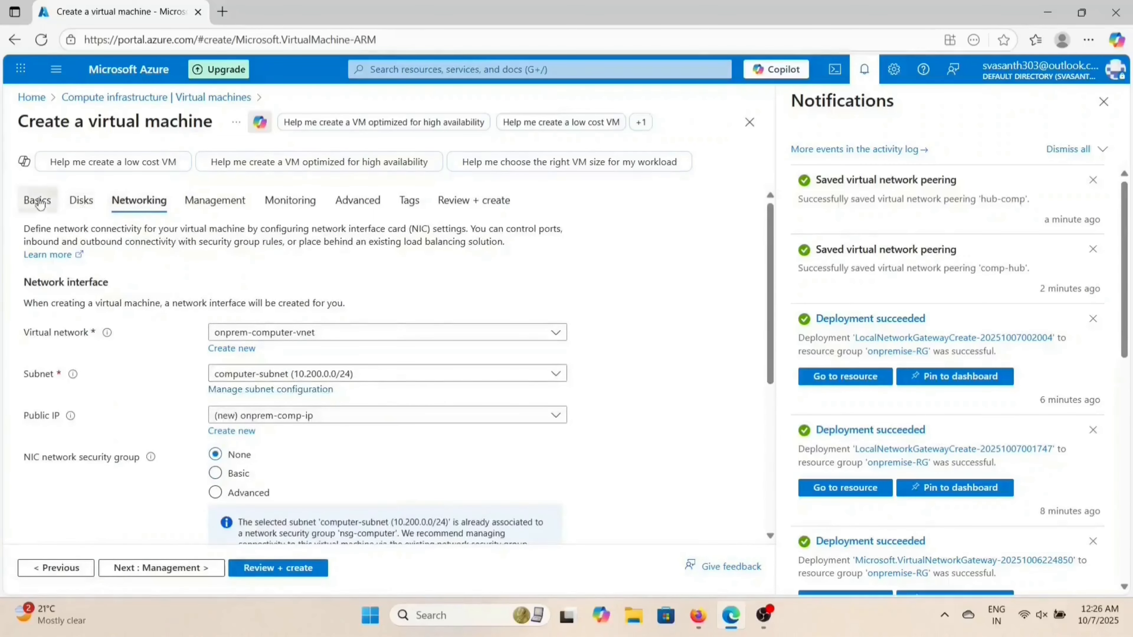
# Step: Return to the virtual machine's basic settings and set its security type to Standard
pyautogui.click(40, 202)
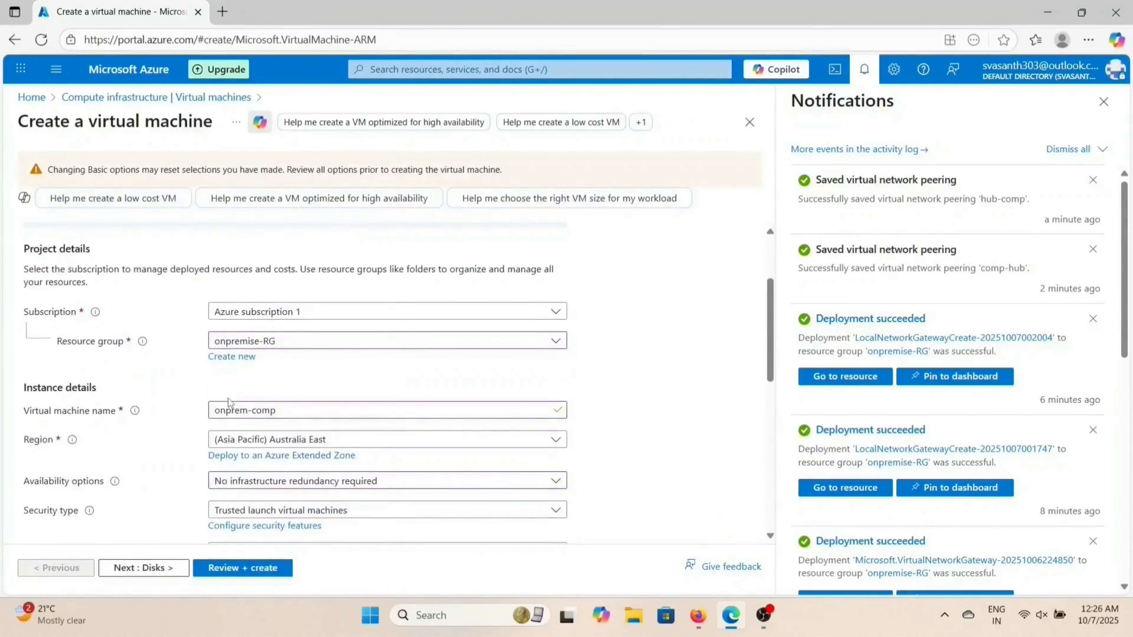
pyautogui.scroll(-1, 169, 264)
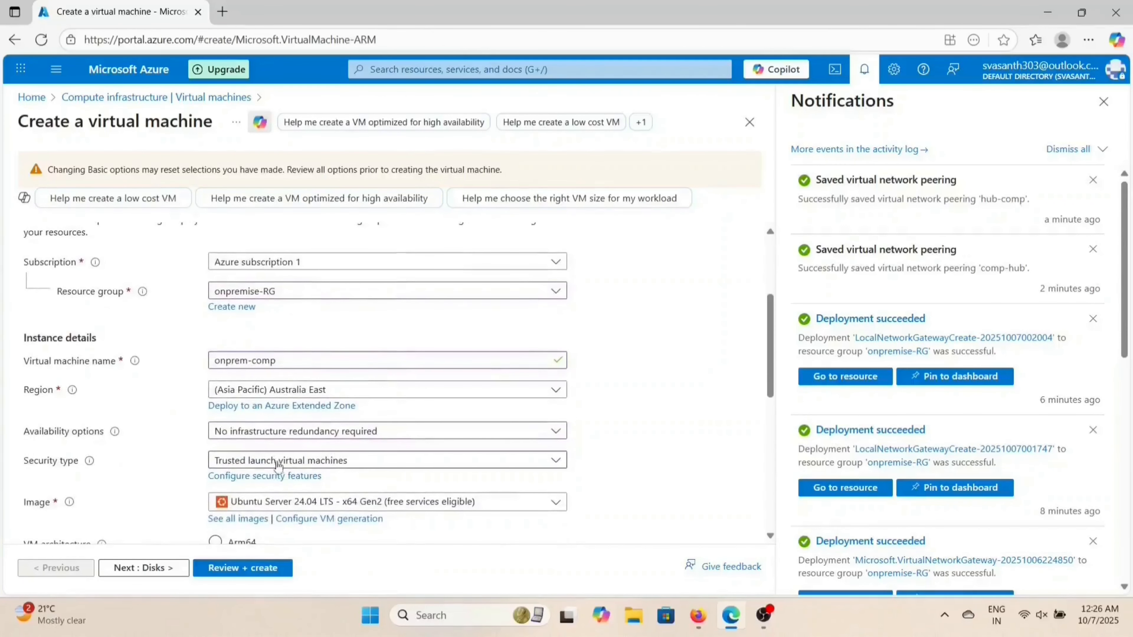
pyautogui.click(281, 464)
pyautogui.click(253, 308)
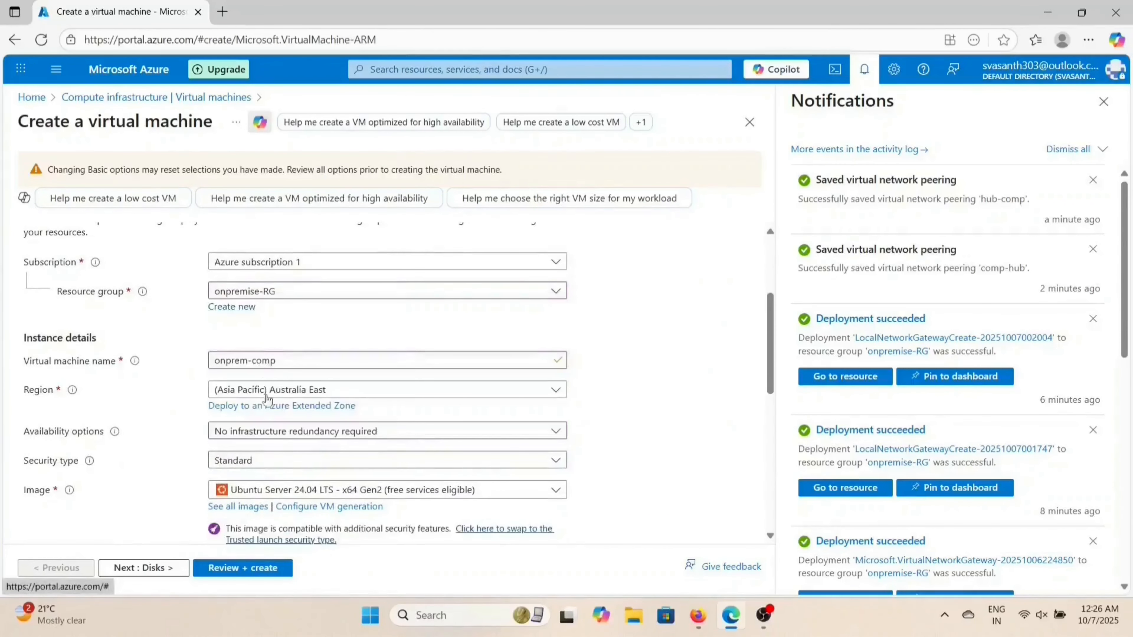
# Step: Check the virtual machine's networking settings, validate the configuration and create the onprem-comp virtual machine
pyautogui.scroll(-2, 277, 476)
pyautogui.scroll(4, 277, 476)
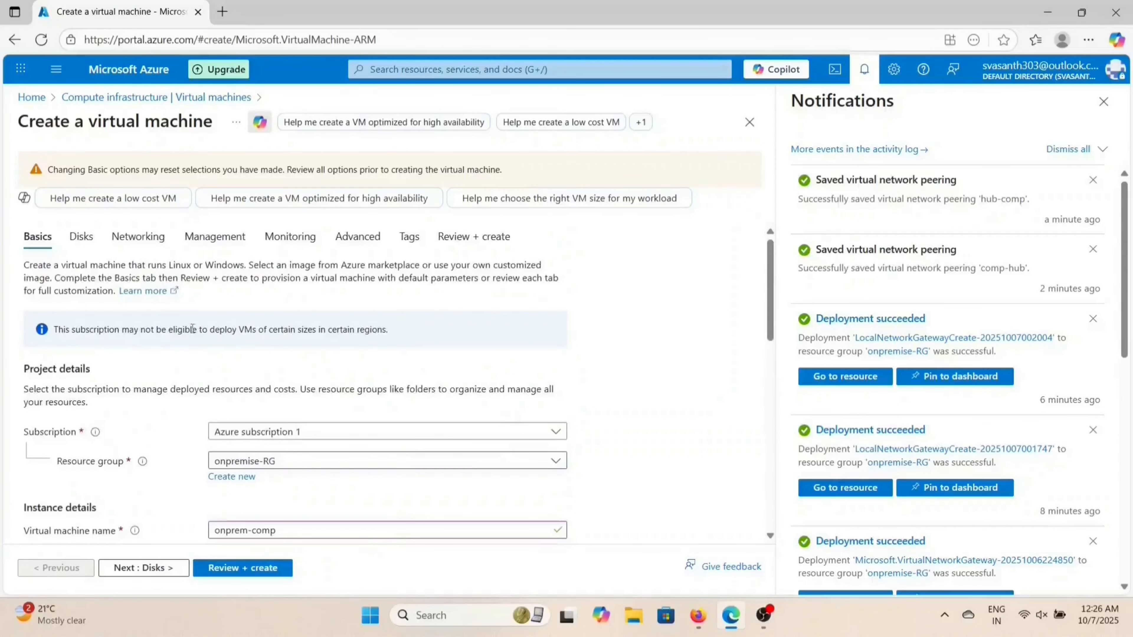
pyautogui.click(136, 237)
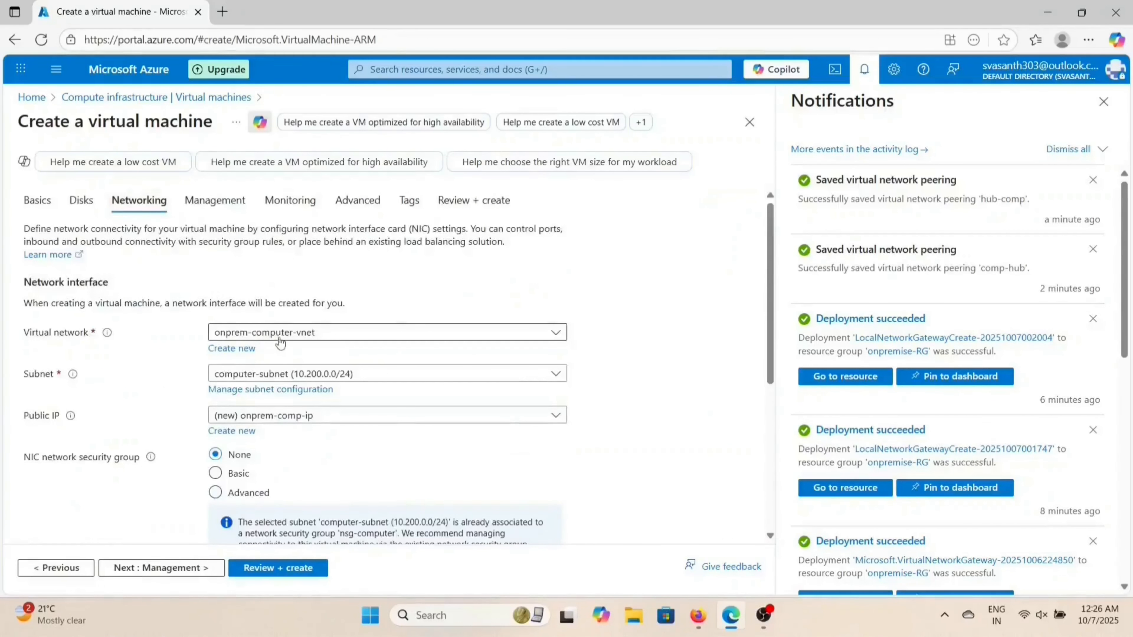
pyautogui.scroll(-1, 281, 342)
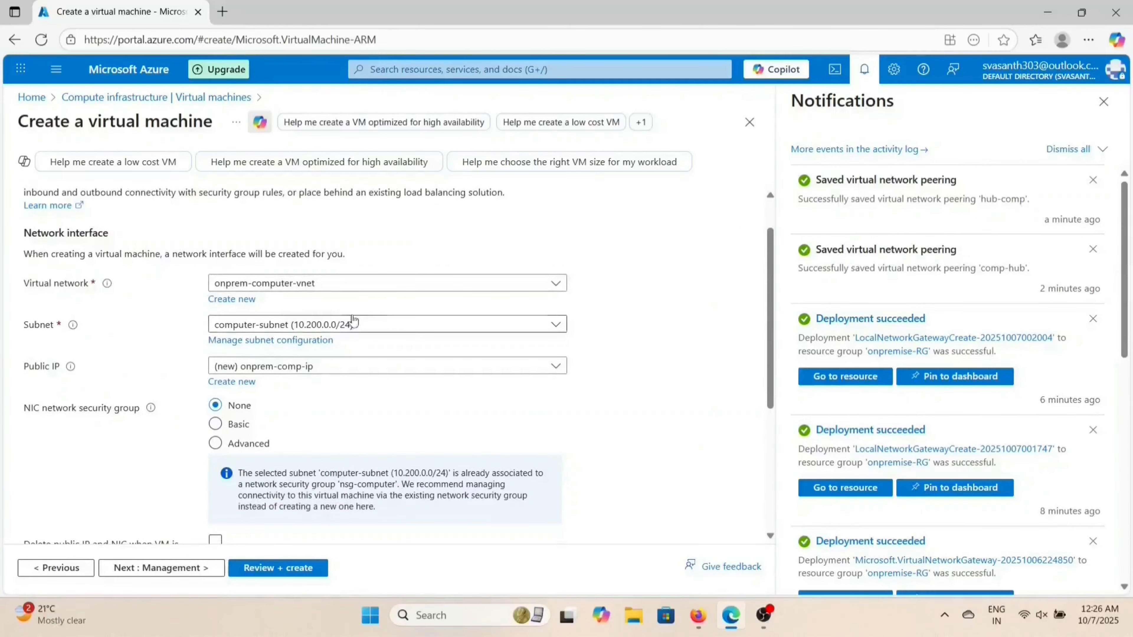
pyautogui.scroll(-3, 377, 403)
pyautogui.scroll(-1, 379, 404)
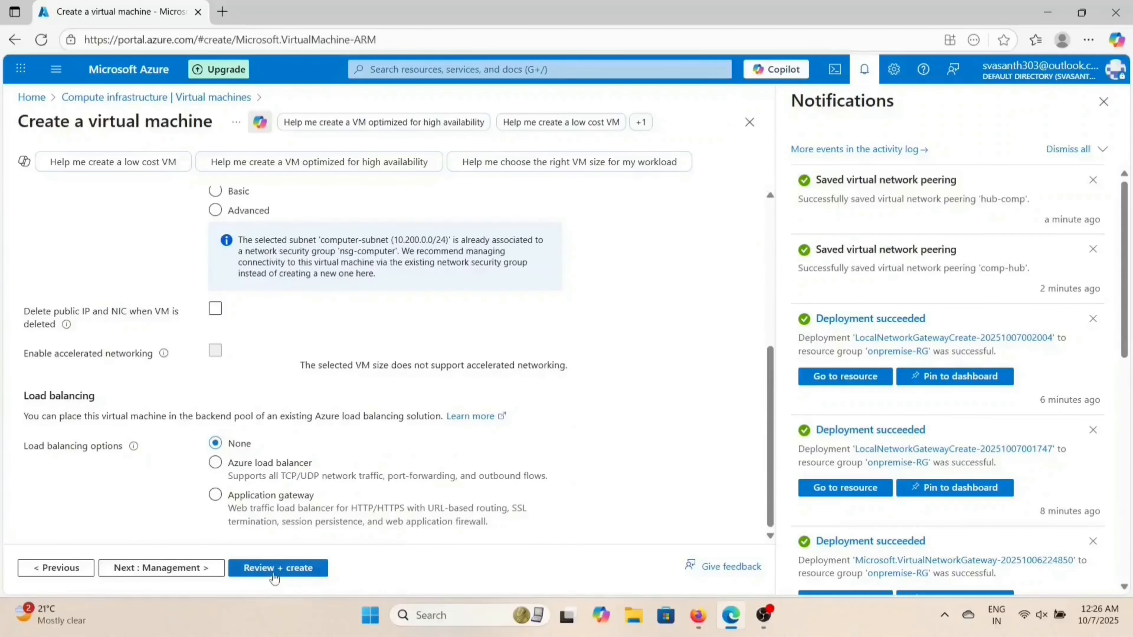
pyautogui.click(274, 574)
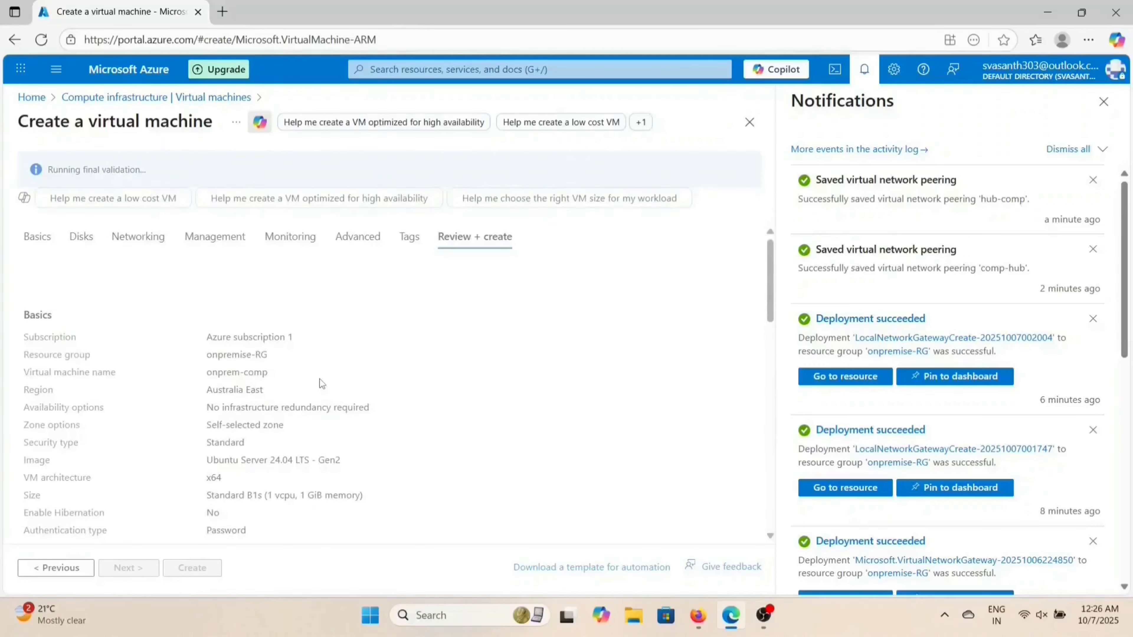
pyautogui.scroll(-15, 322, 384)
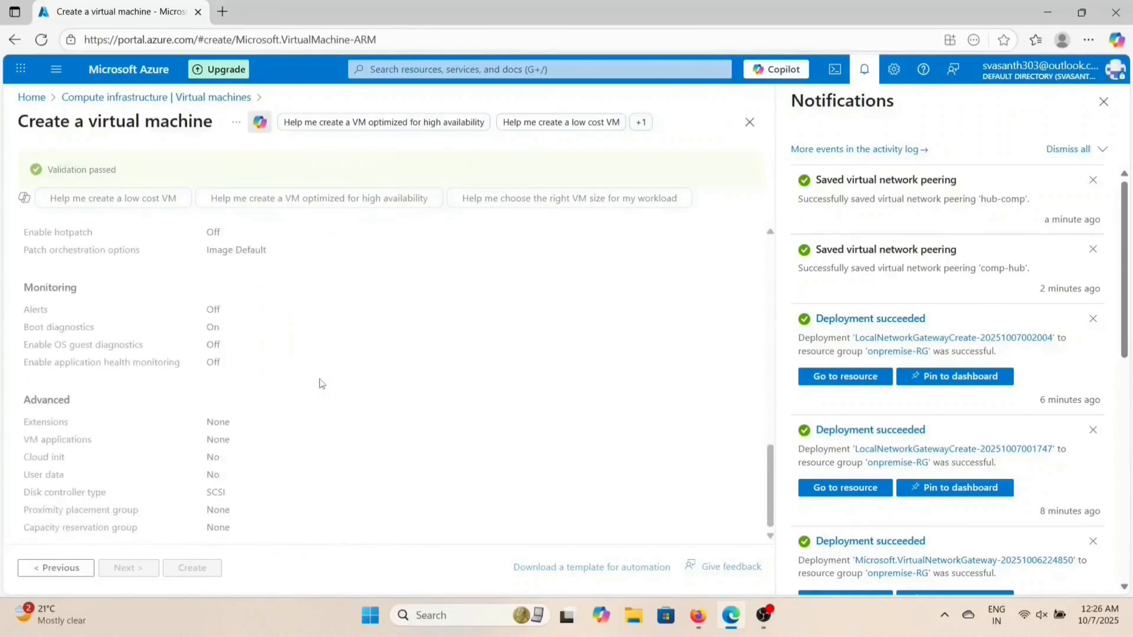
pyautogui.click(204, 571)
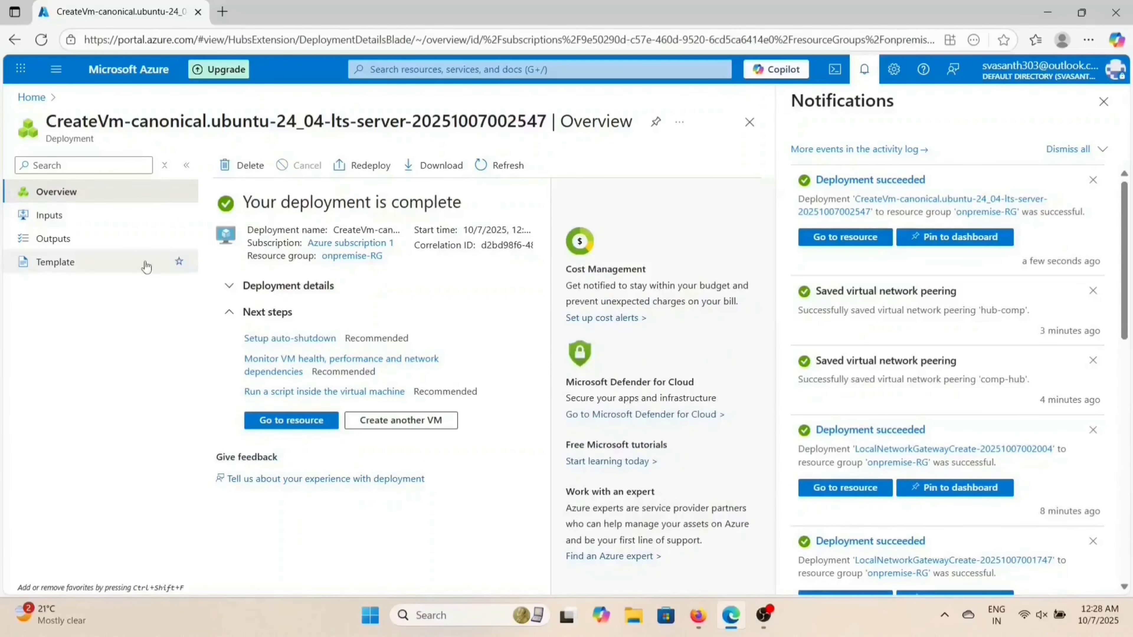
# Step: Open the connections list of the onprem-vpngw VPN gateway
pyautogui.click(43, 100)
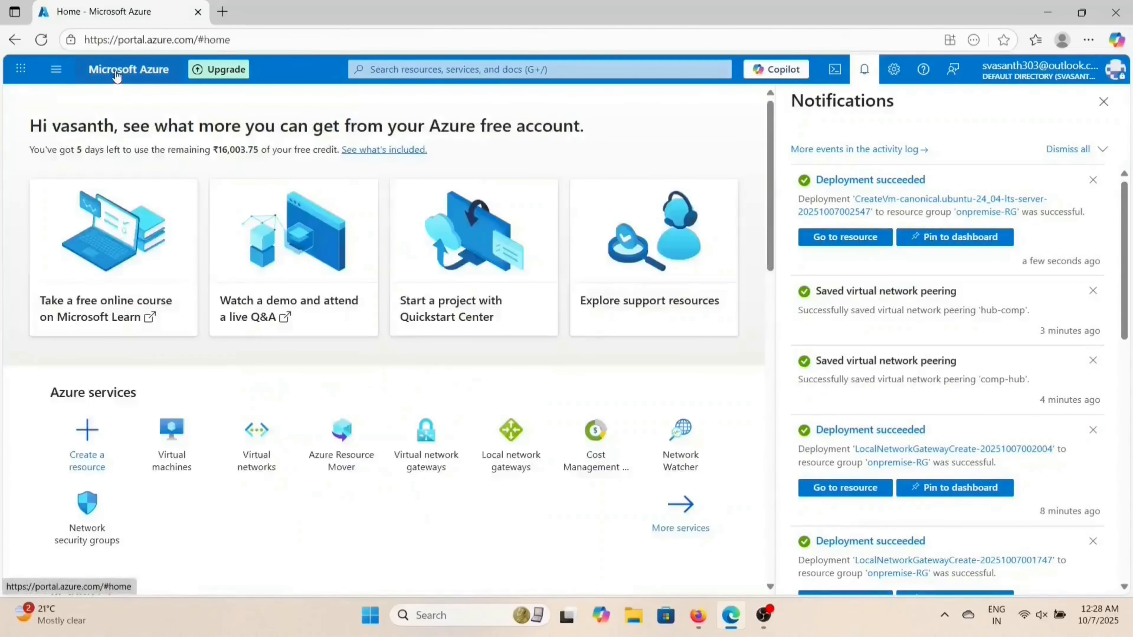
pyautogui.click(413, 450)
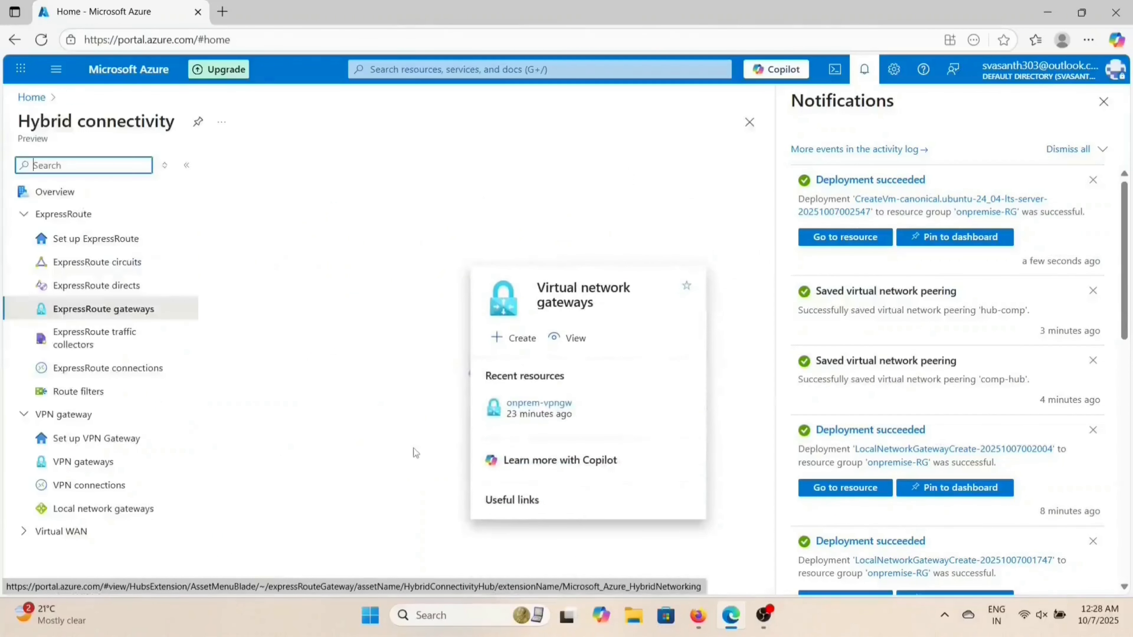
pyautogui.click(103, 462)
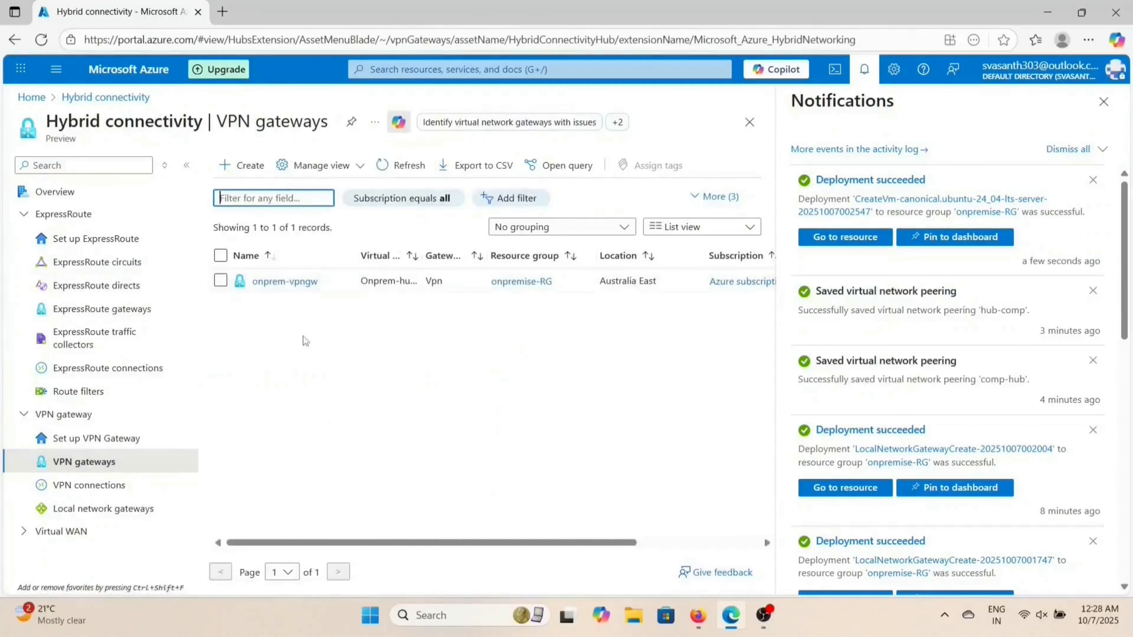
pyautogui.click(143, 509)
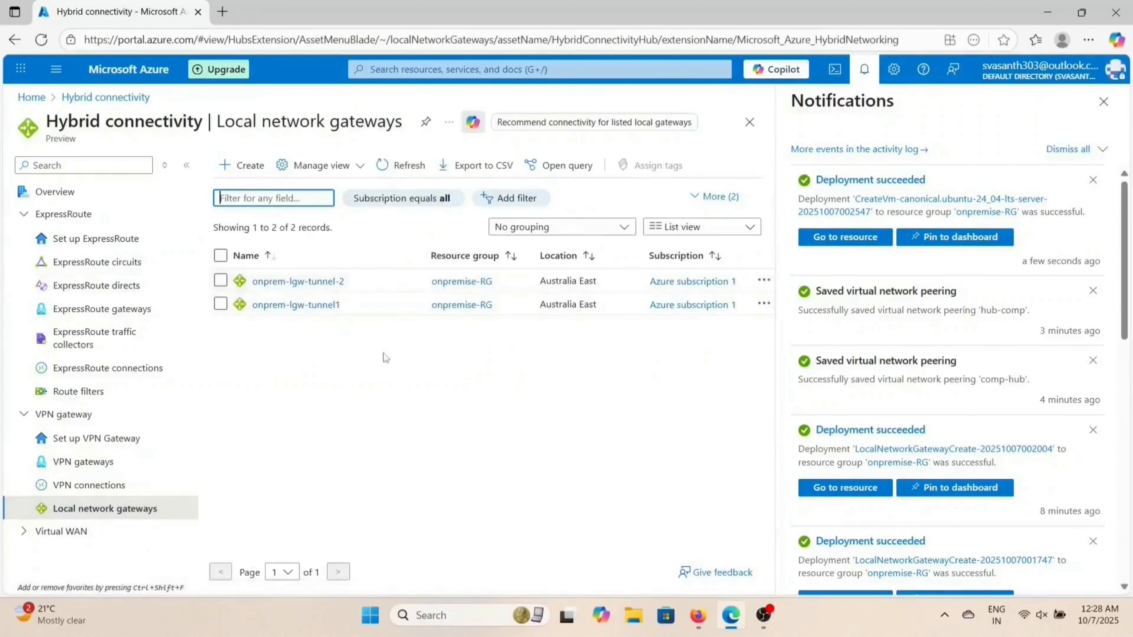
pyautogui.click(151, 487)
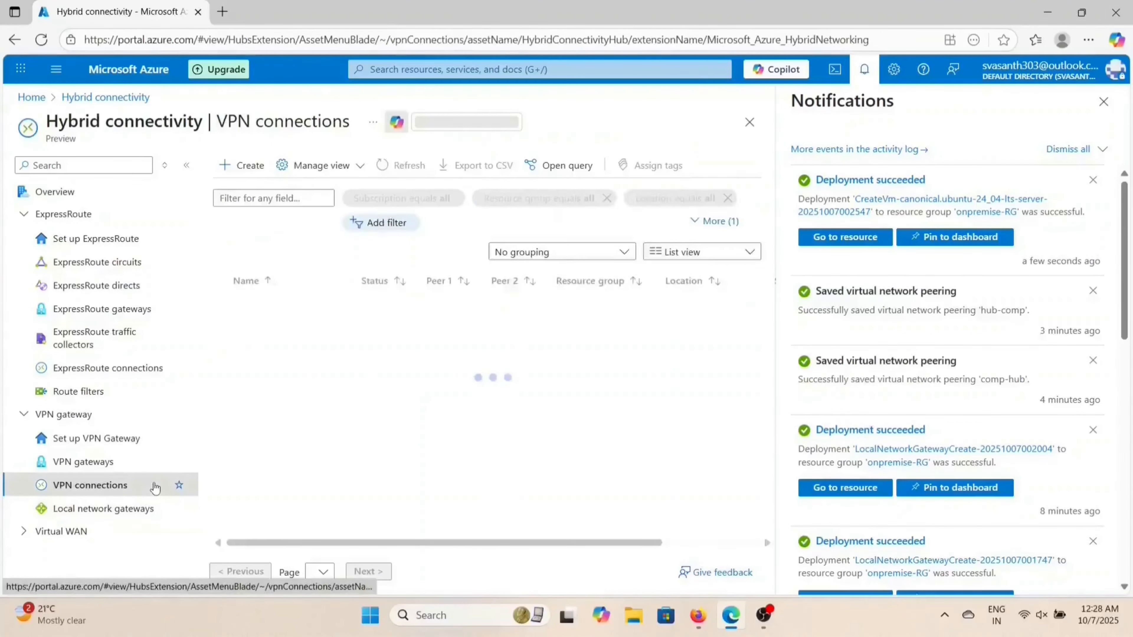
pyautogui.click(96, 461)
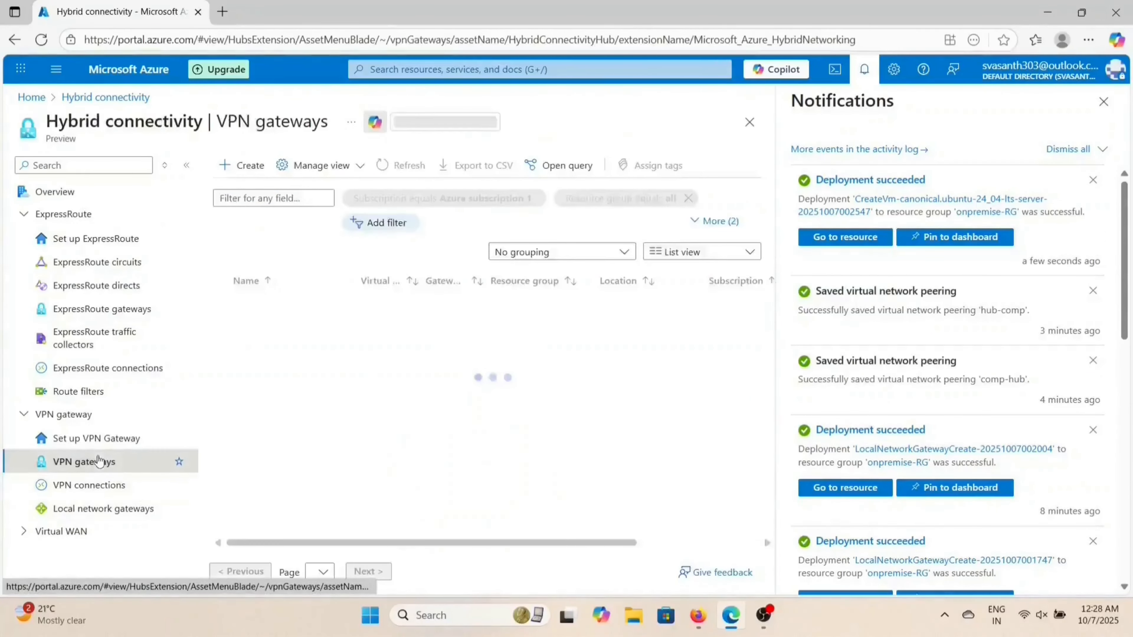
pyautogui.click(264, 283)
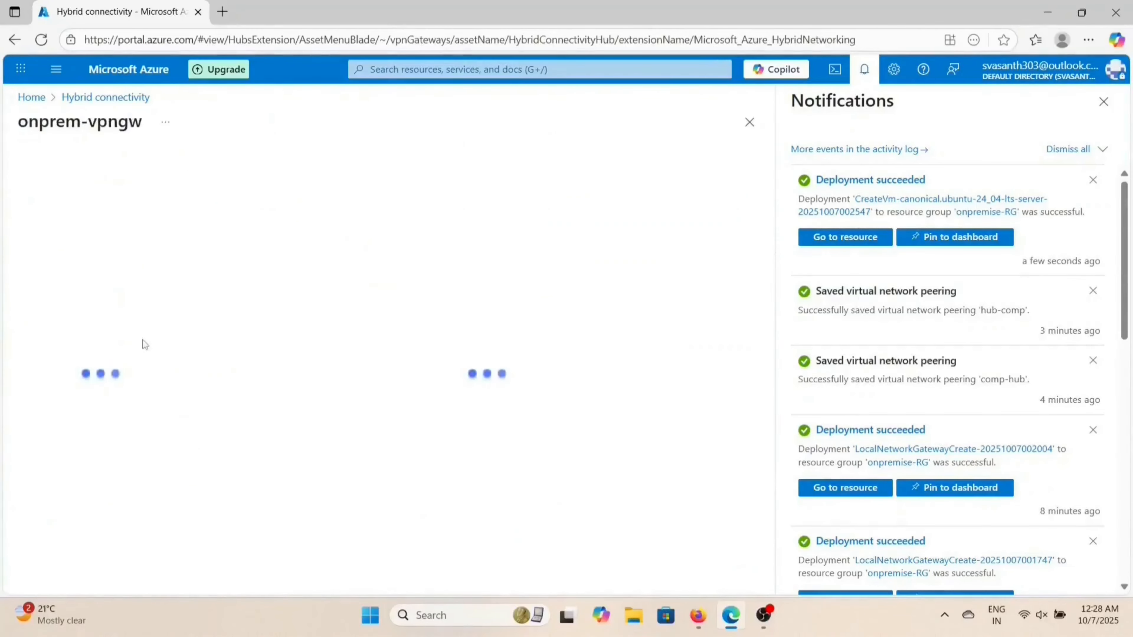
pyautogui.click(93, 381)
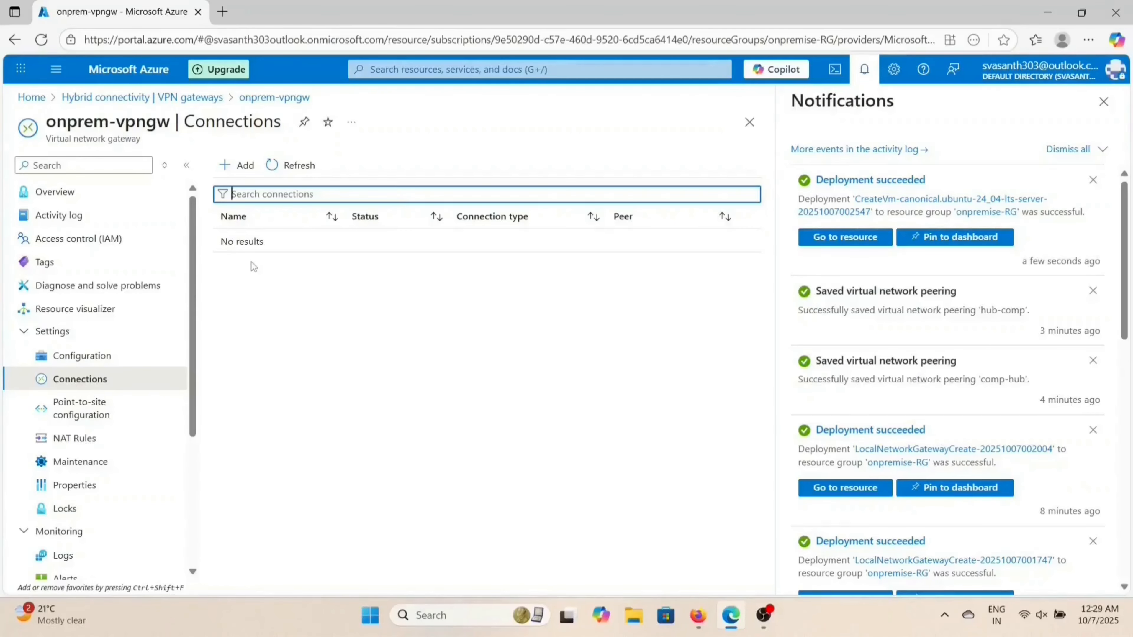
# Step: Add a new connection to the gateway and set its connection type to Site-to-site (IPsec)
pyautogui.click(238, 170)
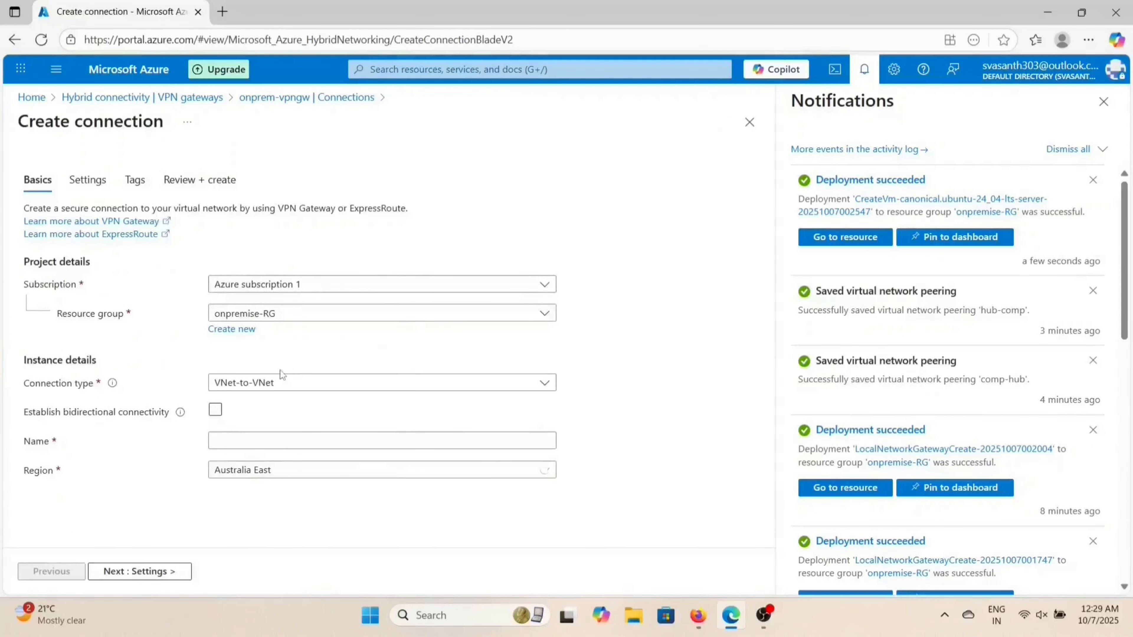
pyautogui.click(310, 383)
pyautogui.click(277, 428)
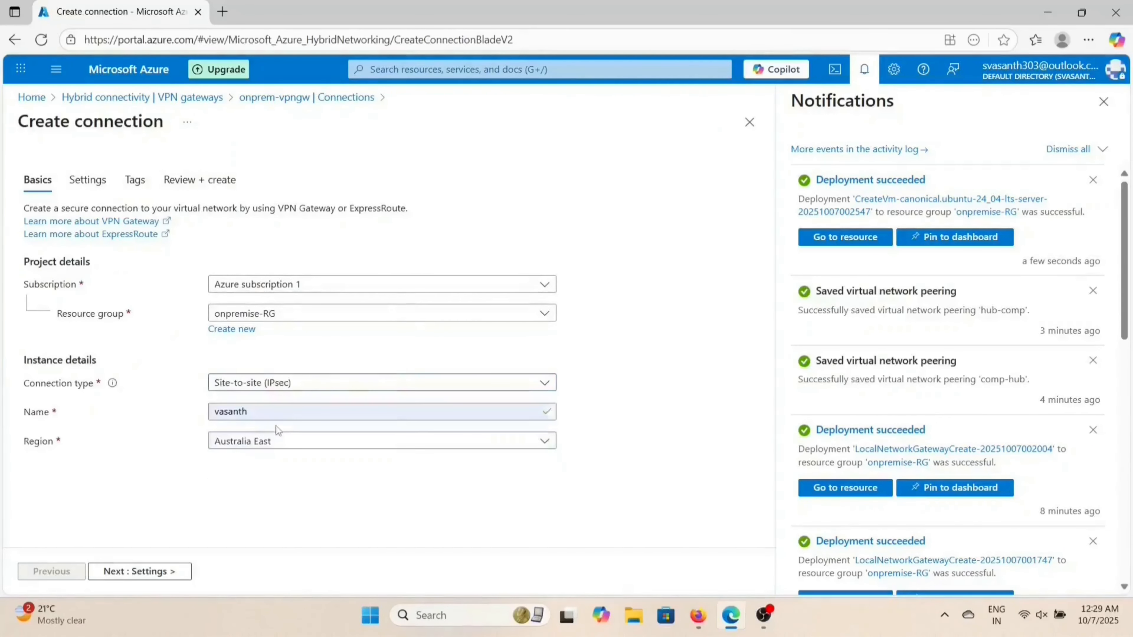
# Step: Replace the prefilled connection name with connection-1
pyautogui.click(297, 417)
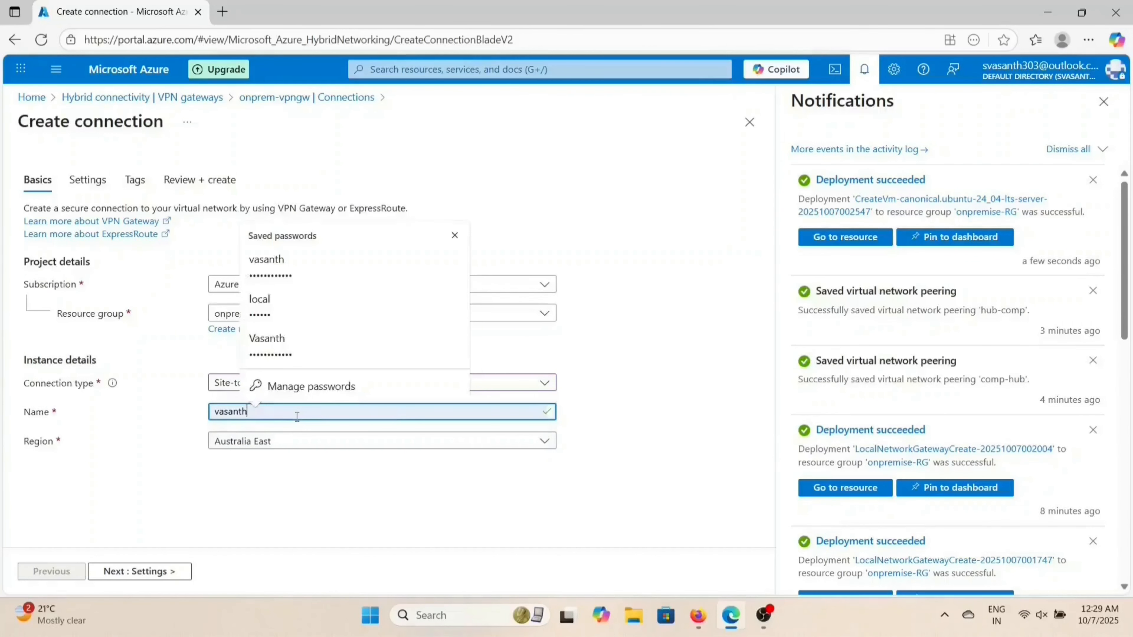
pyautogui.press('BackSpace')
pyautogui.press('BackSpace')
pyautogui.press('BackSpace')
pyautogui.press('BackSpace')
pyautogui.press('BackSpace')
pyautogui.press('BackSpace')
pyautogui.press('BackSpace')
pyautogui.write('co')
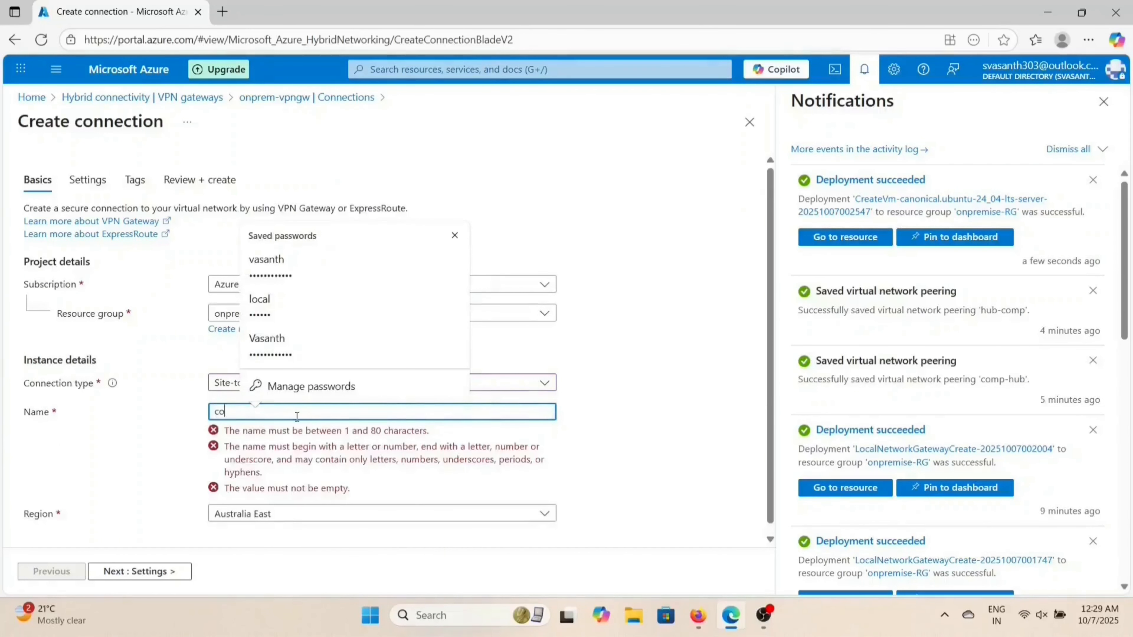
pyautogui.write('nnection-')
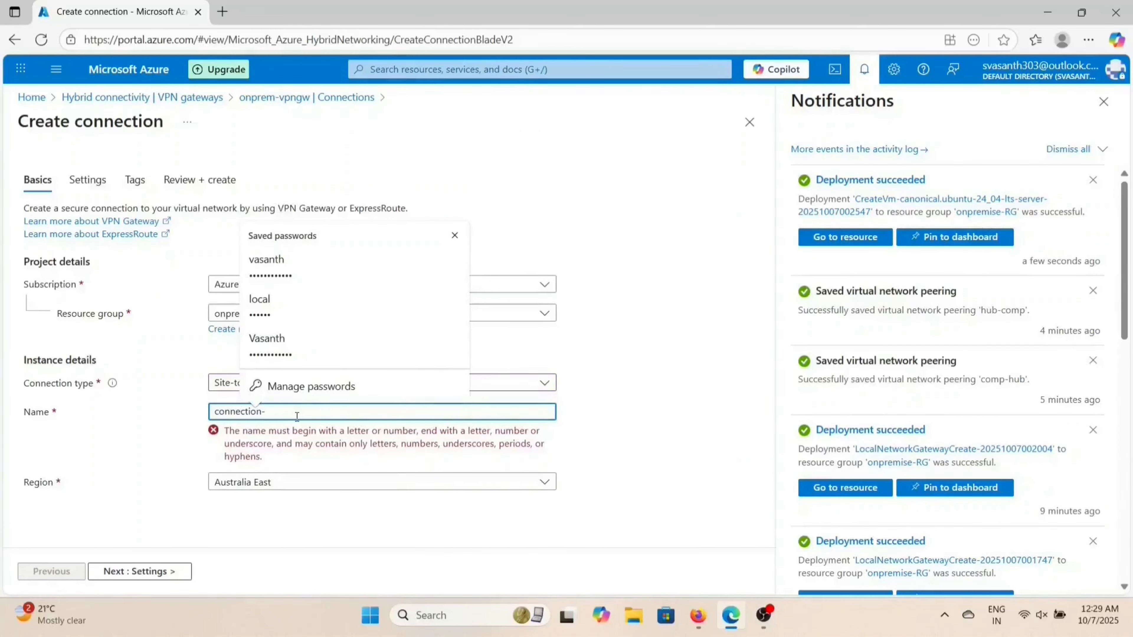
pyautogui.write('l')
pyautogui.press('BackSpace')
pyautogui.write('1')
pyautogui.click(282, 483)
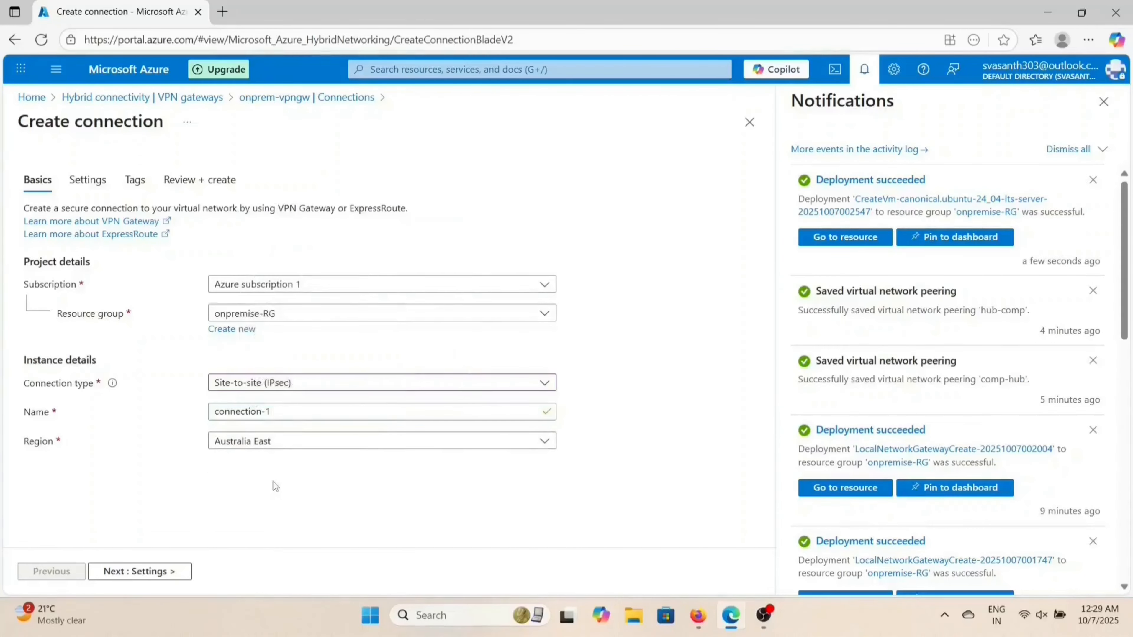
# Step: In the connection settings, choose onprem-vpngw as the virtual network gateway and onprem-lgw-tunnel1 as the local network gateway
pyautogui.click(98, 181)
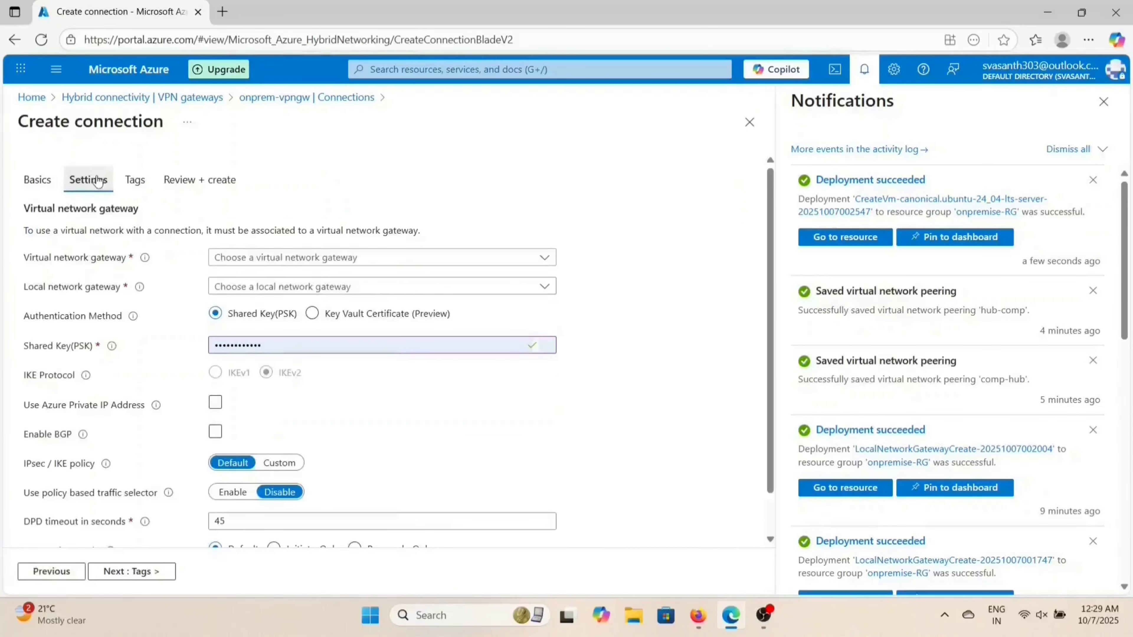
pyautogui.click(253, 258)
pyautogui.click(256, 308)
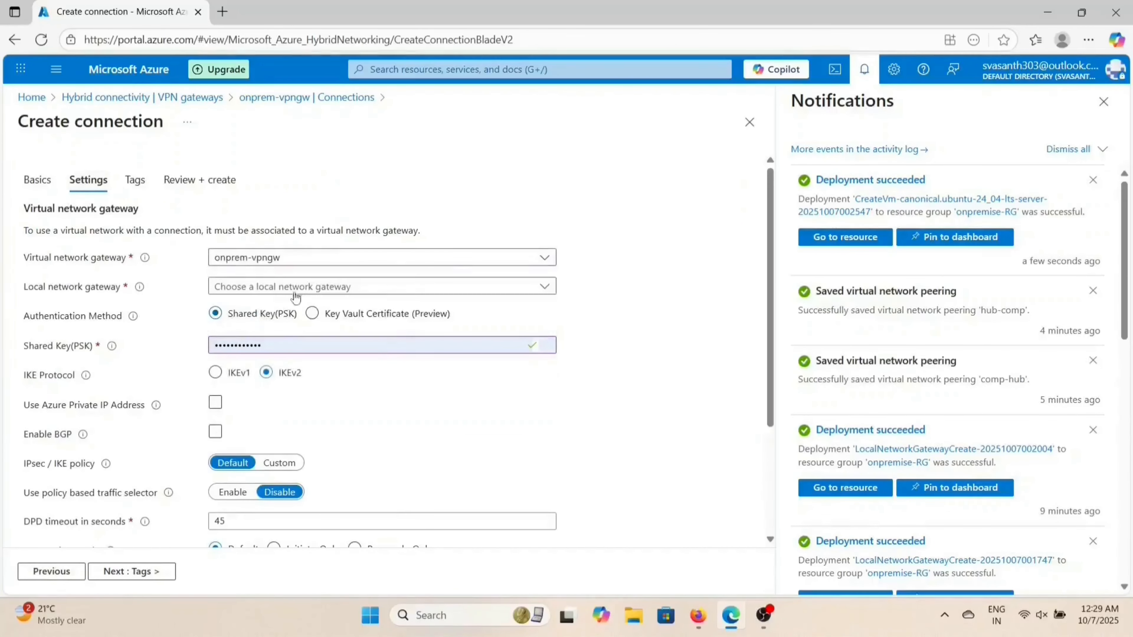
pyautogui.click(297, 296)
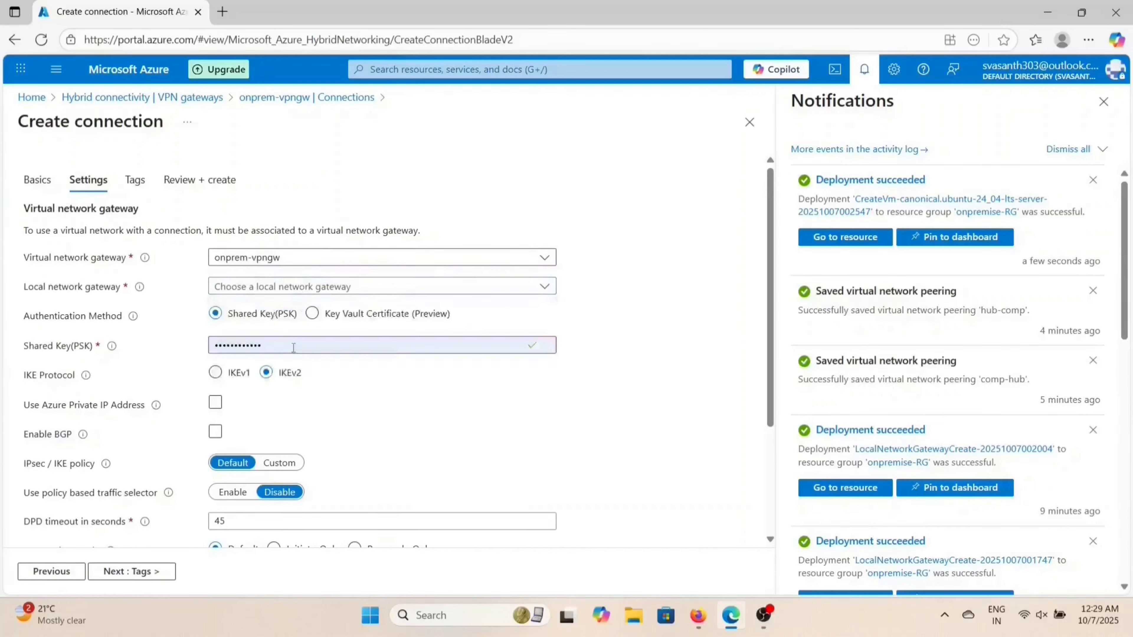
pyautogui.scroll(-3, 310, 410)
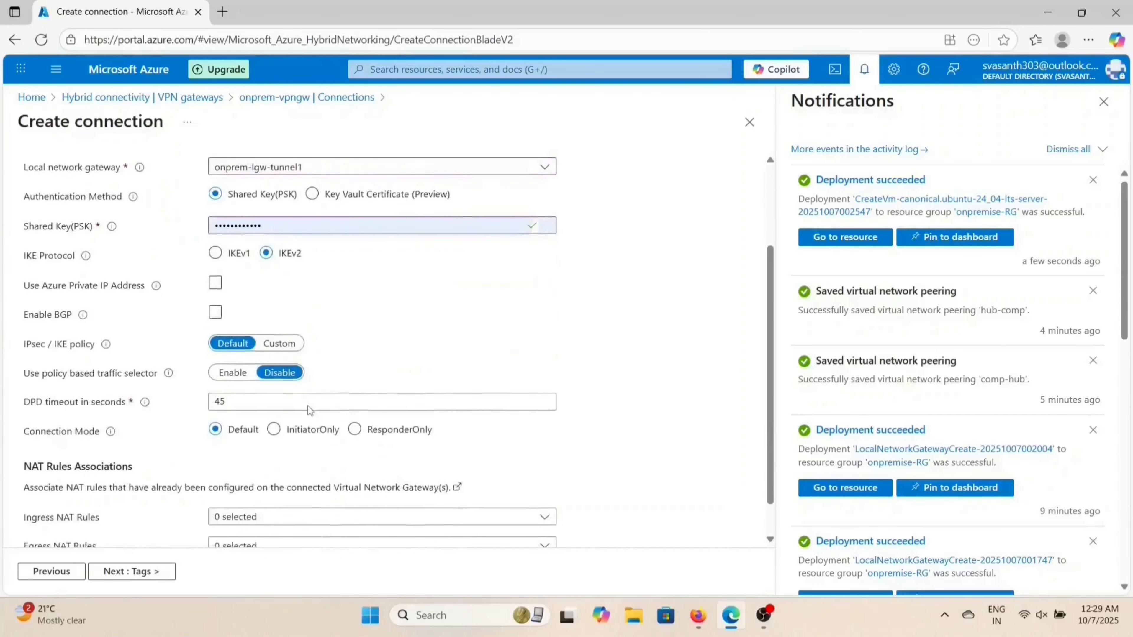
pyautogui.scroll(-1, 310, 410)
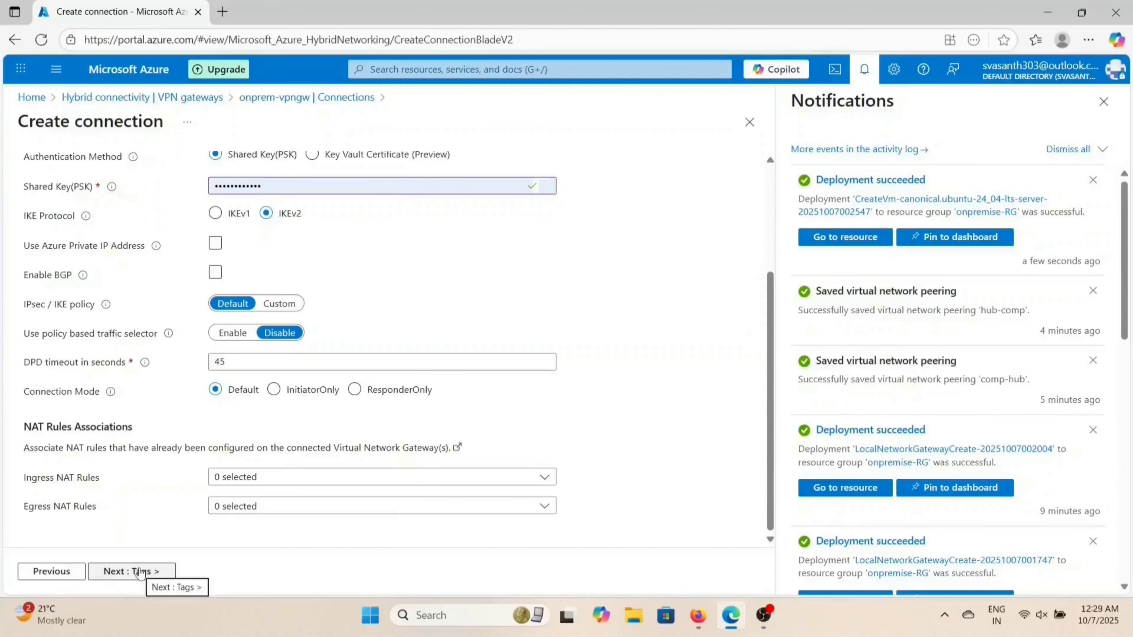
# Step: Enable BGP with custom BGP addresses for the connection, keeping 169.254.21.3 as primary and 169.254.21.5 as secondary
pyautogui.click(140, 572)
pyautogui.click(51, 571)
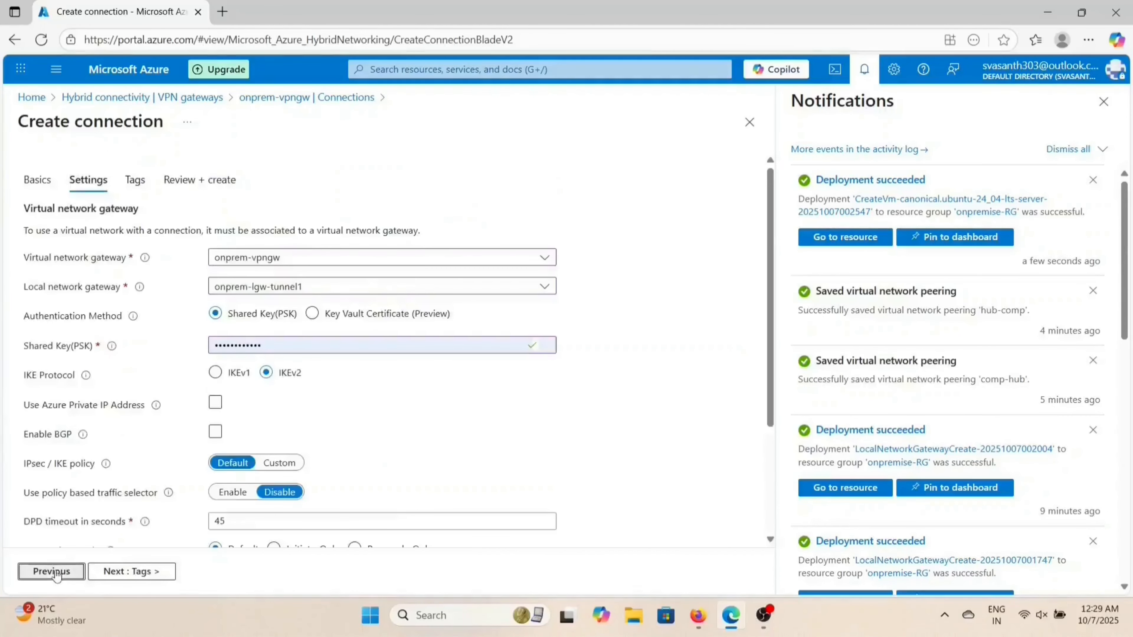
pyautogui.click(216, 431)
pyautogui.scroll(-2, 216, 429)
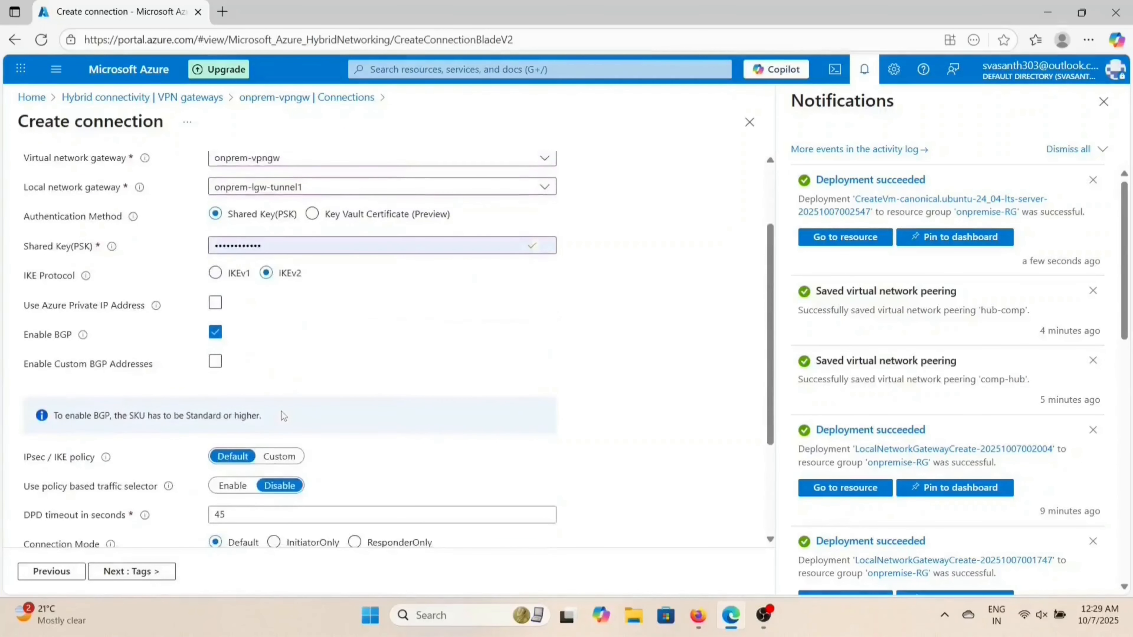
pyautogui.click(215, 363)
pyautogui.scroll(-2, 268, 373)
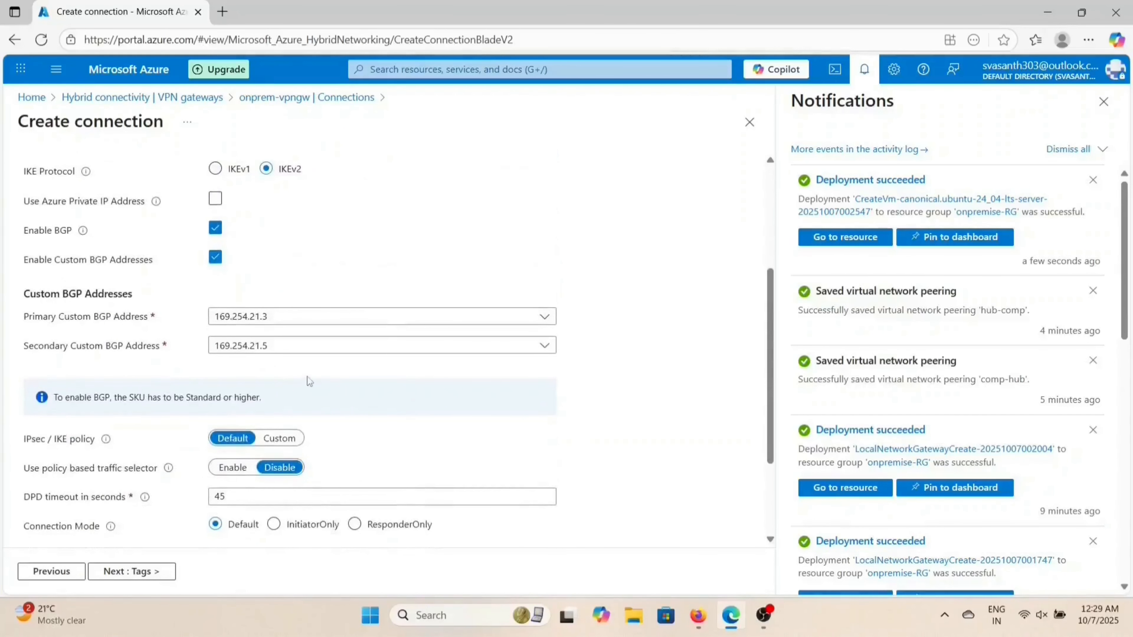
pyautogui.scroll(-1, 309, 382)
pyautogui.scroll(-2, 309, 384)
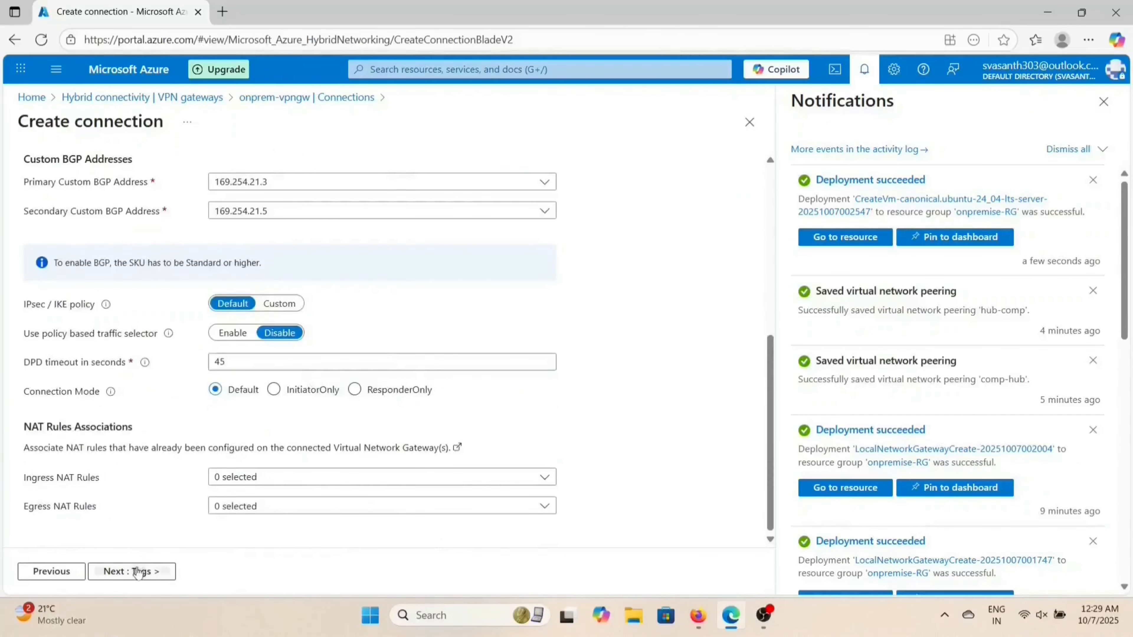
# Step: Leave the tags empty, review and create connection-1, and decline the browser's offer to save the password
pyautogui.click(138, 572)
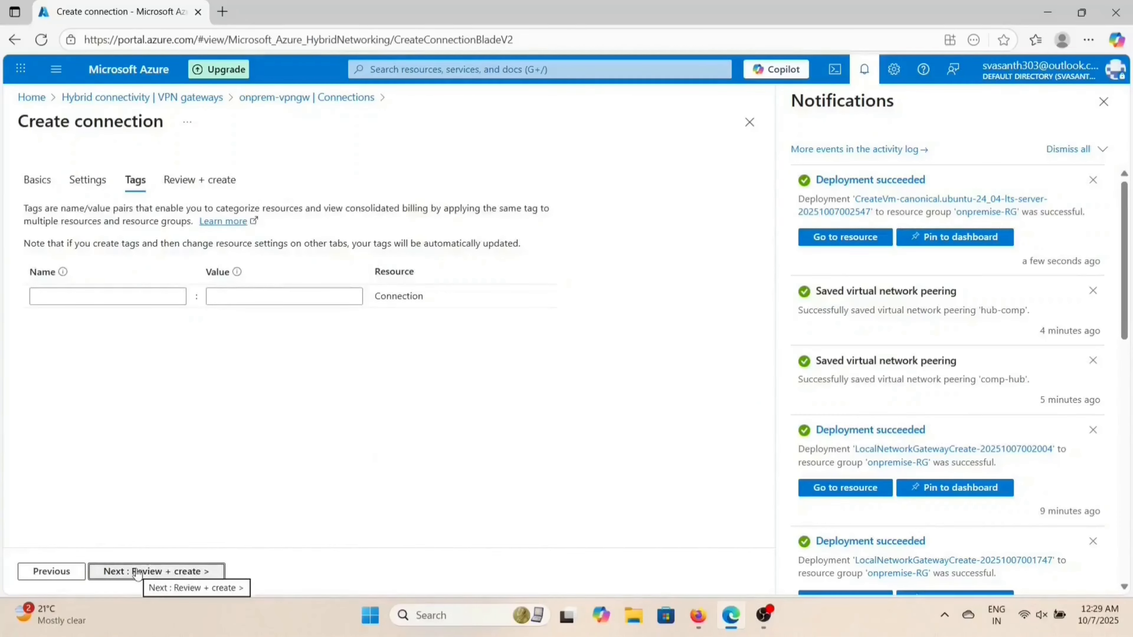
pyautogui.click(138, 573)
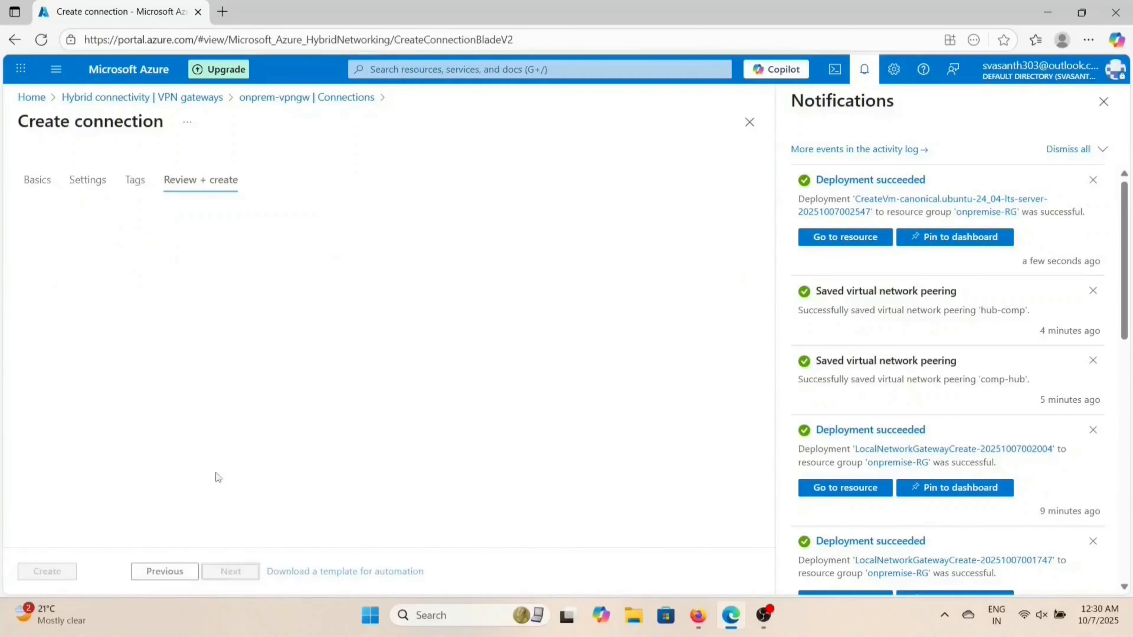
pyautogui.scroll(-2, 216, 473)
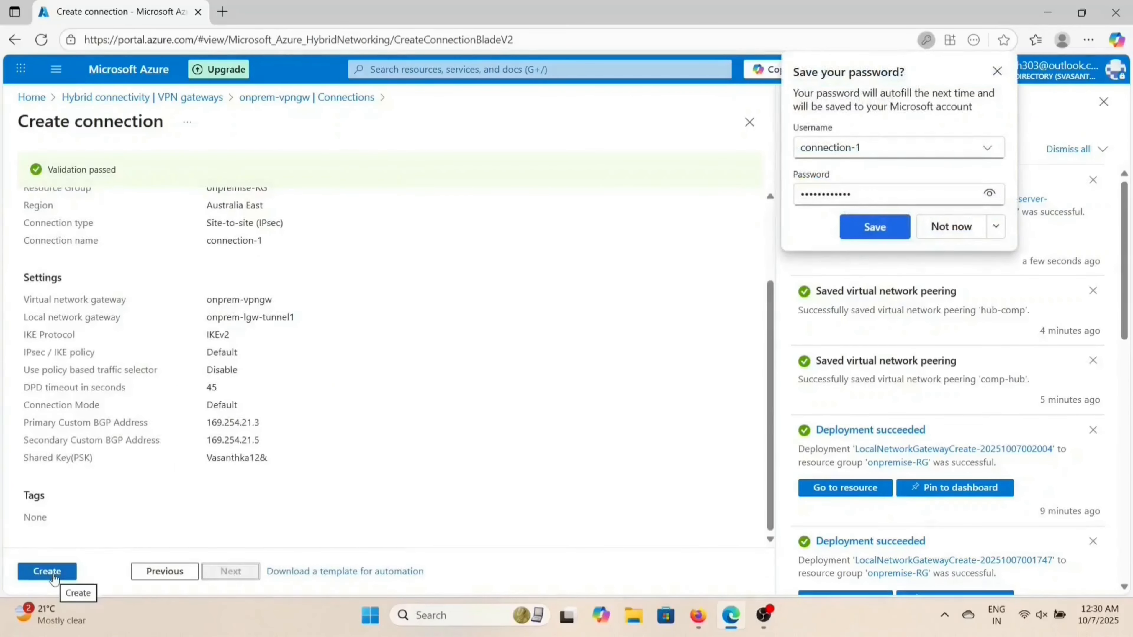
pyautogui.click(53, 572)
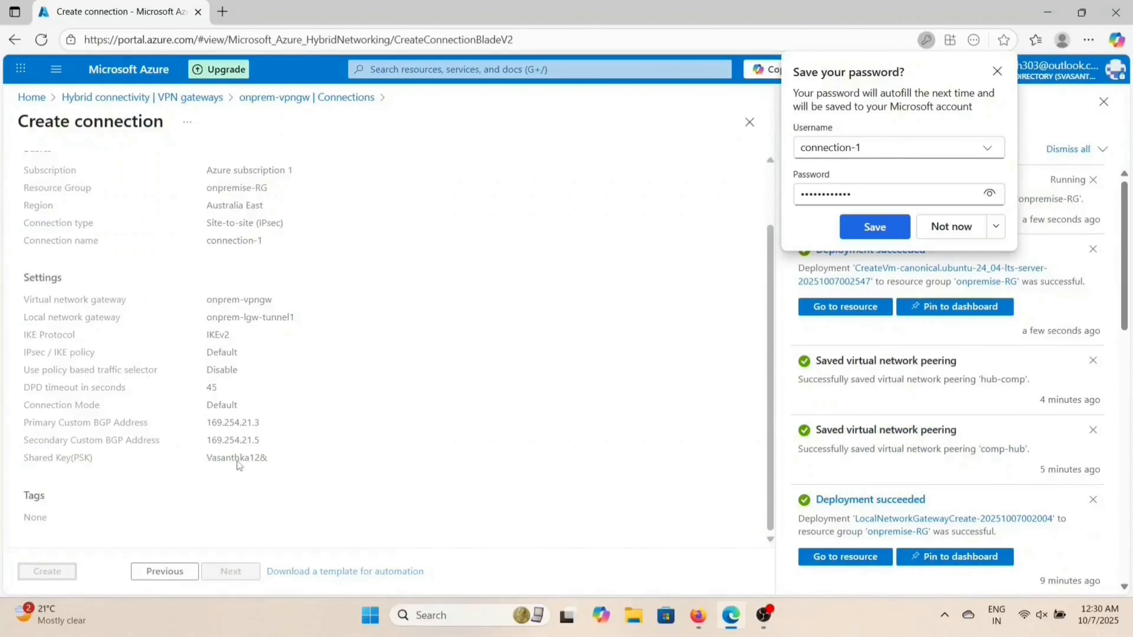
pyautogui.click(951, 226)
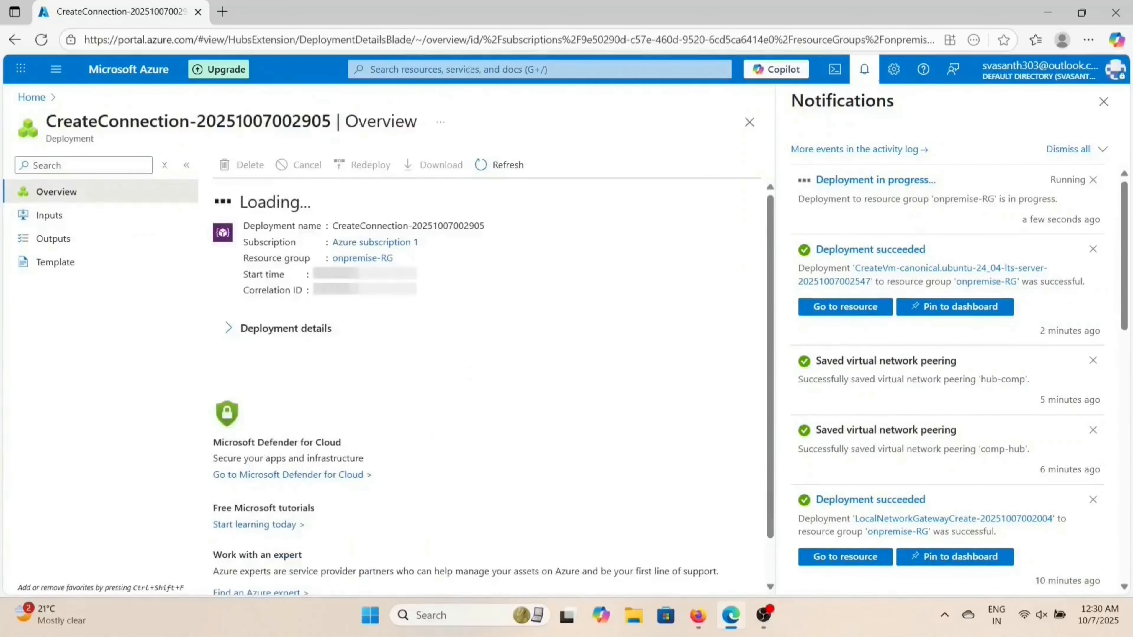
pyautogui.click(471, 69)
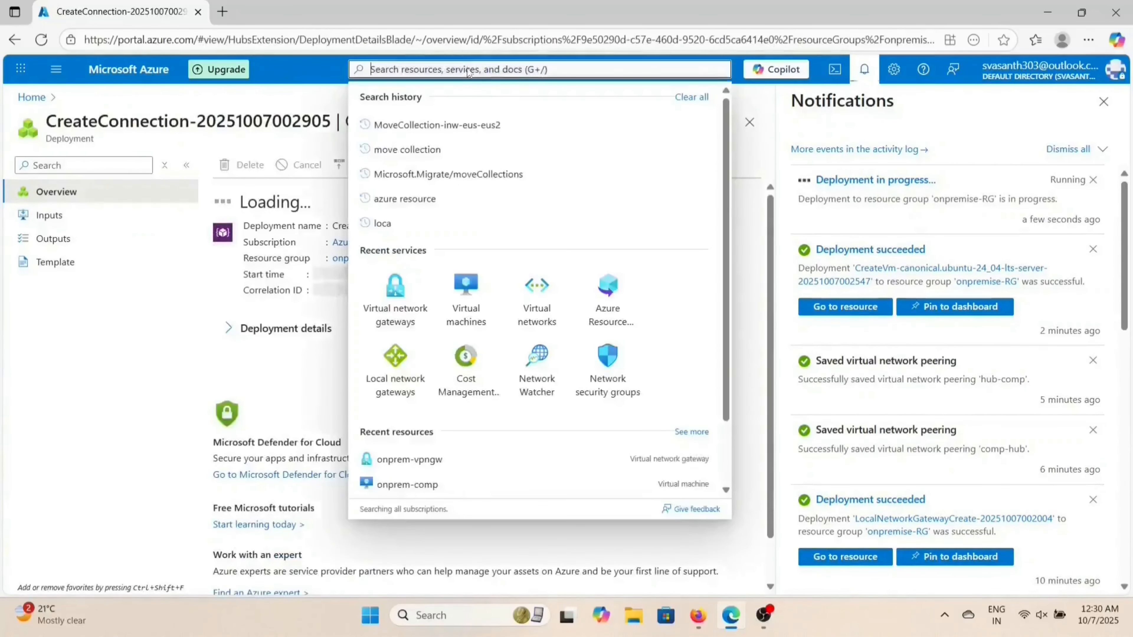
pyautogui.click(403, 288)
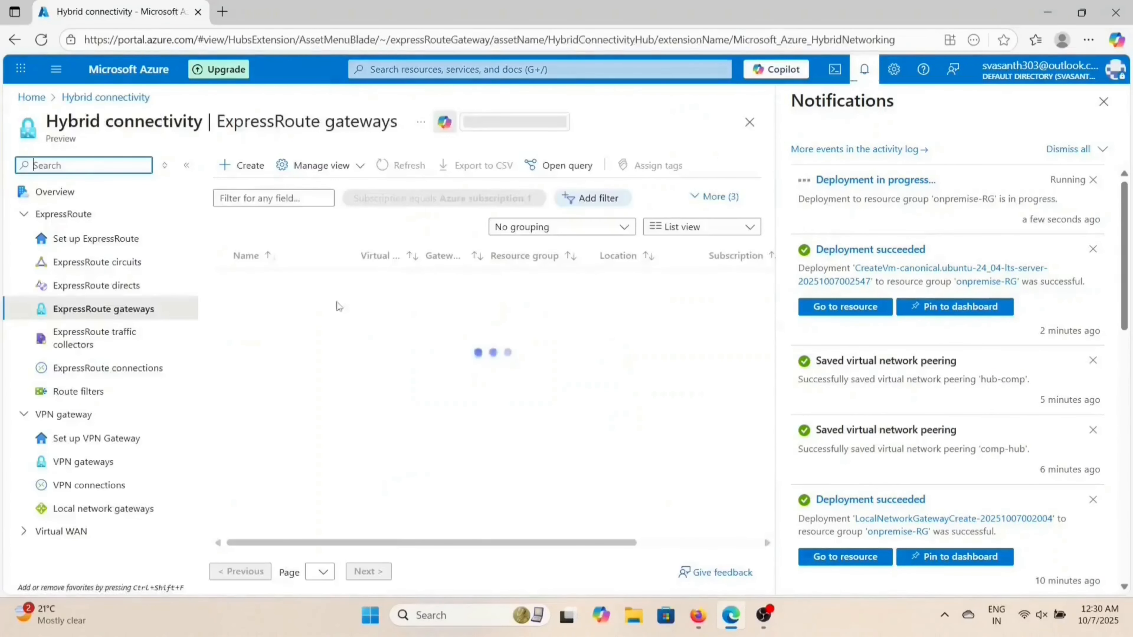
pyautogui.click(108, 461)
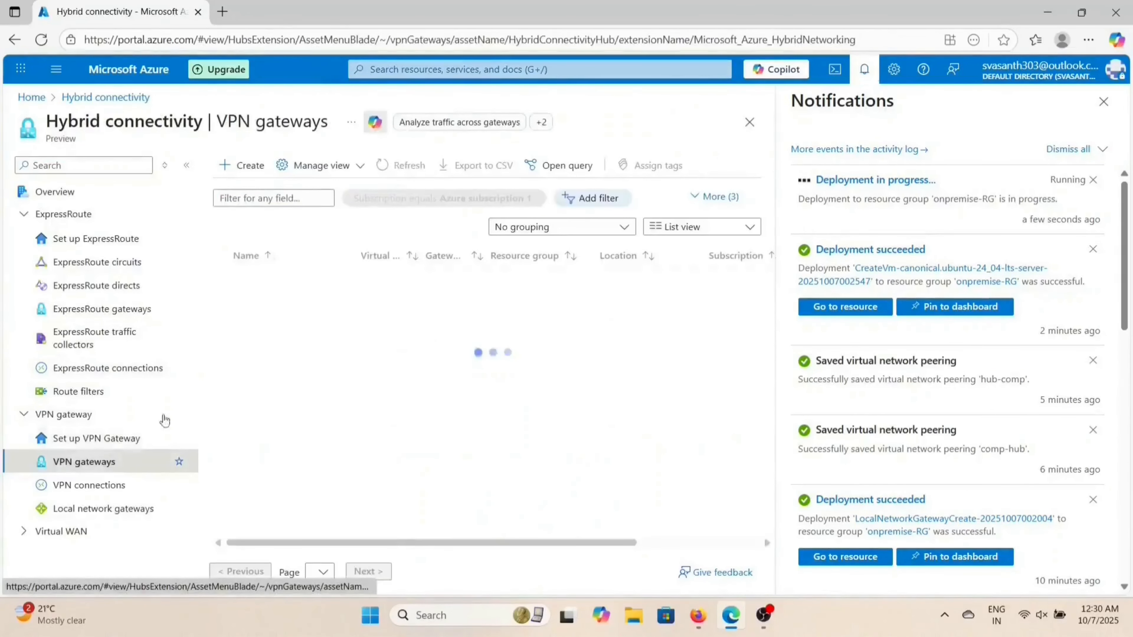
pyautogui.click(243, 165)
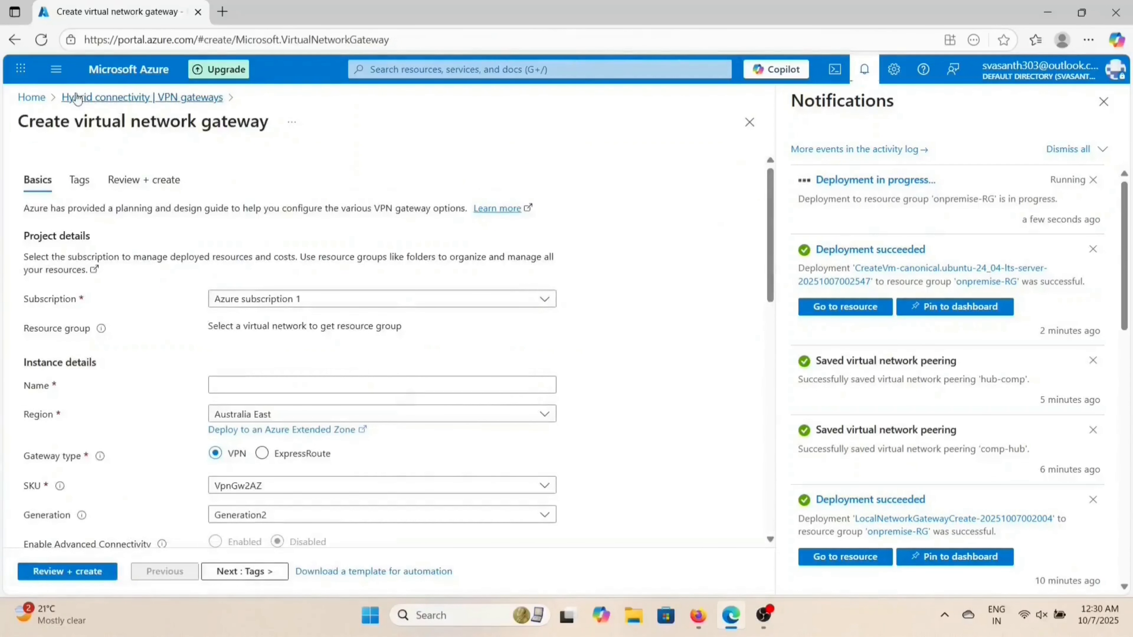
pyautogui.click(32, 97)
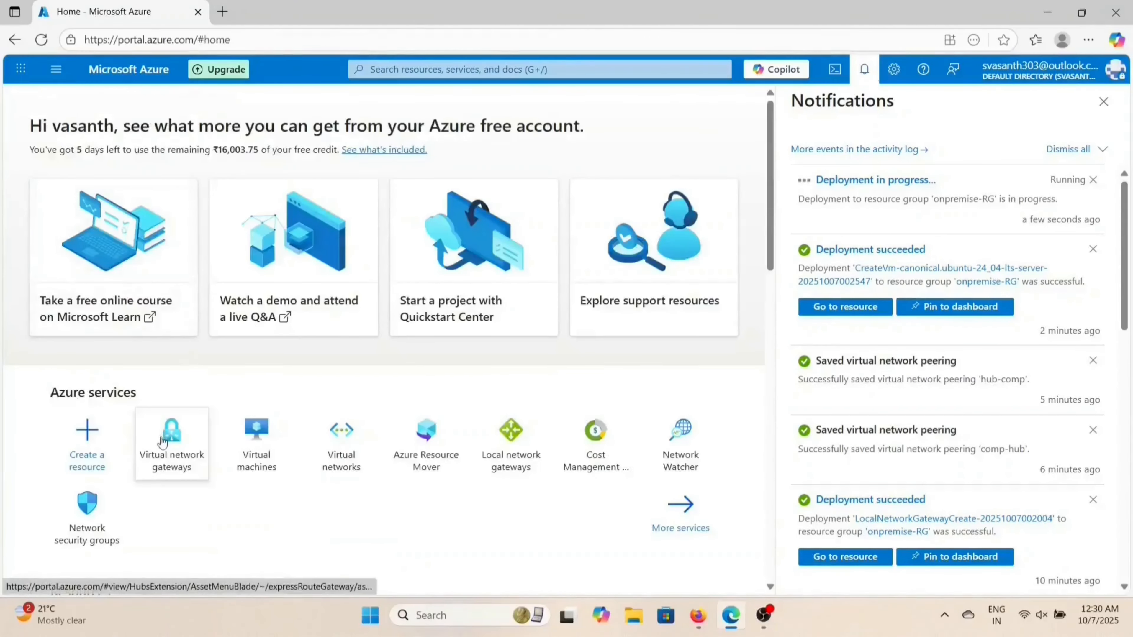
# Step: Open the connections list of the onprem-vpngw VPN gateway
pyautogui.click(162, 442)
pyautogui.click(111, 464)
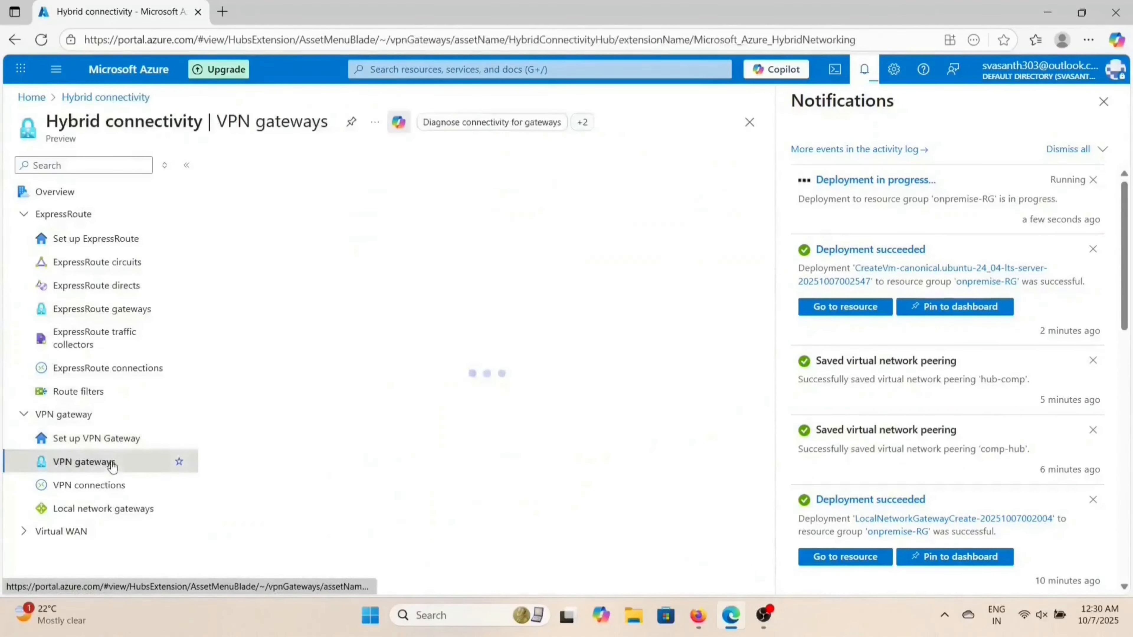
pyautogui.click(272, 281)
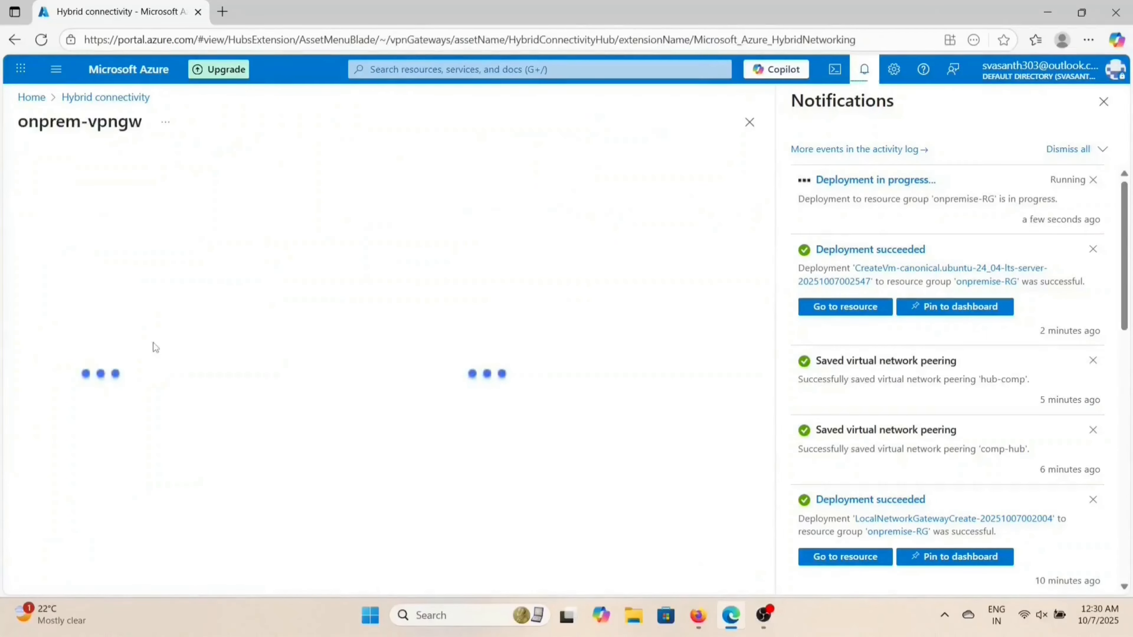
pyautogui.click(86, 379)
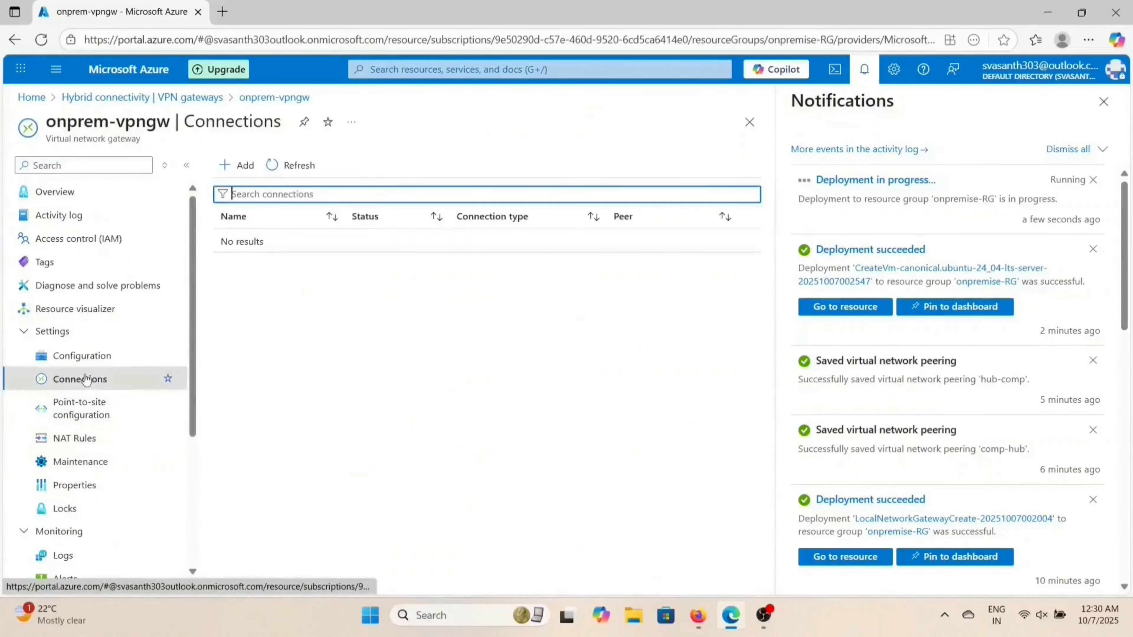
# Step: Start a new connection on onprem-vpngw in onpremise-RG and set its connection type to Site-to-site (IPsec), keeping the prefilled name
pyautogui.click(244, 166)
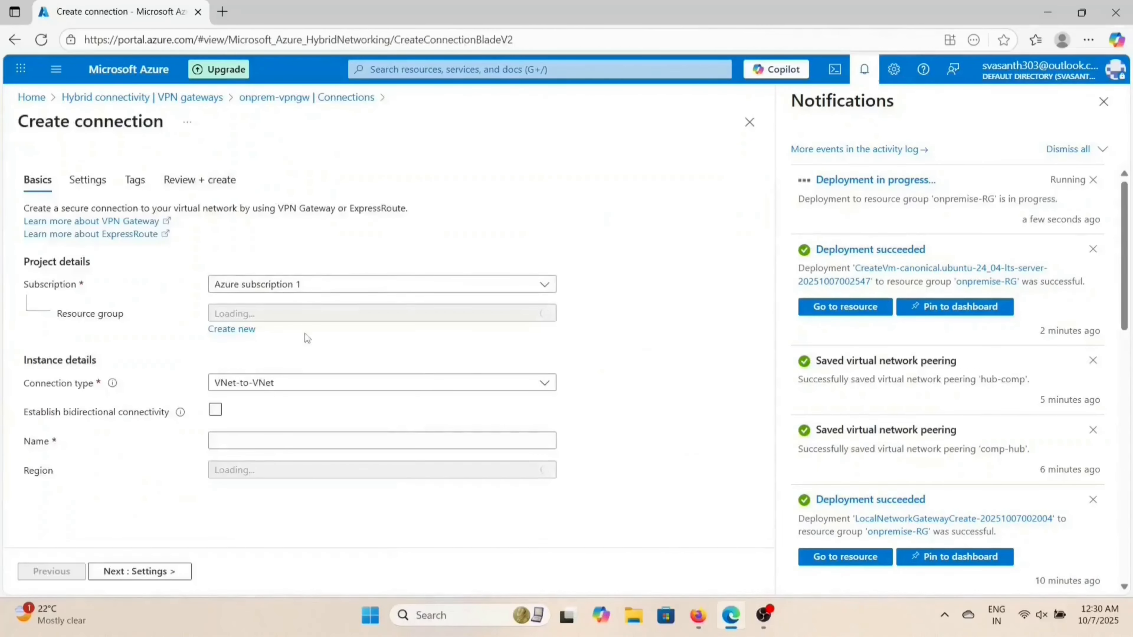
pyautogui.click(292, 388)
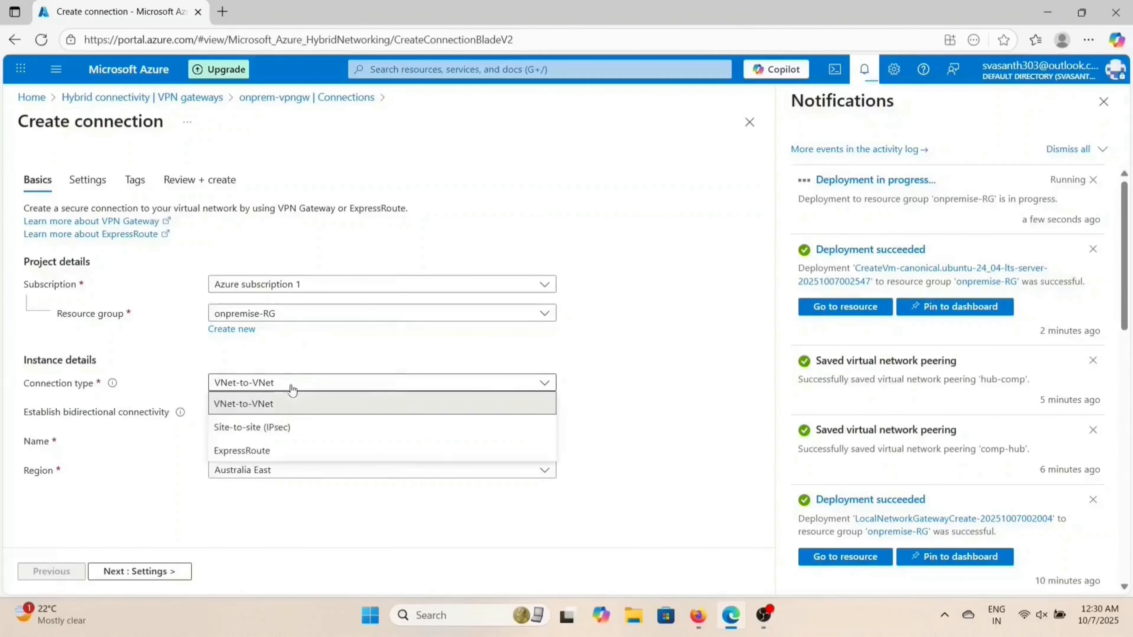
pyautogui.click(292, 389)
pyautogui.click(294, 394)
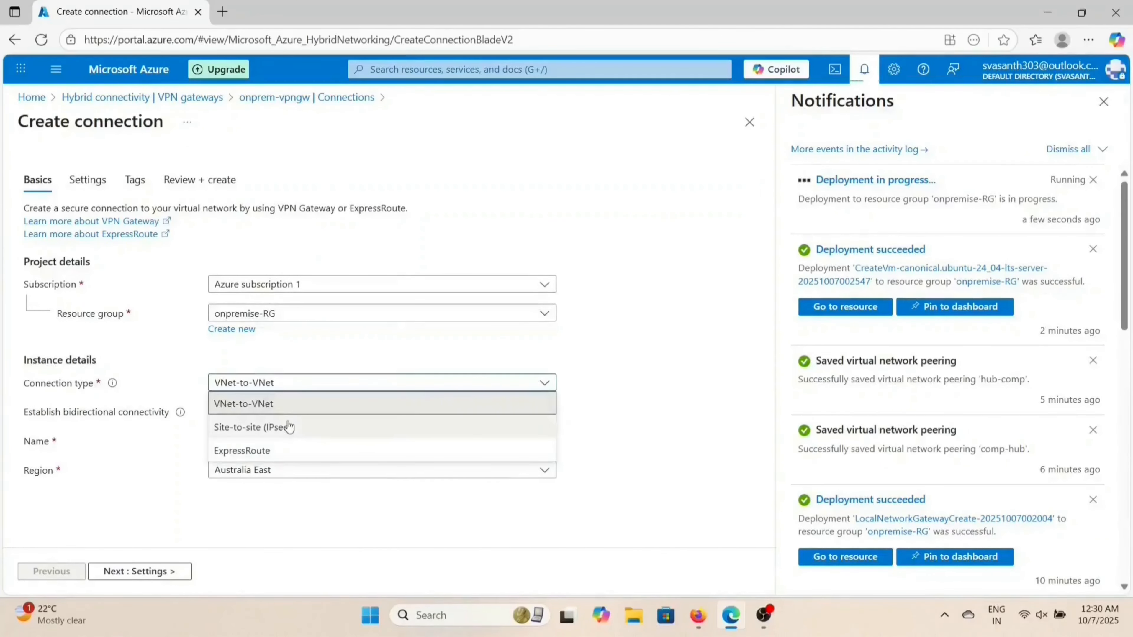
pyautogui.click(289, 427)
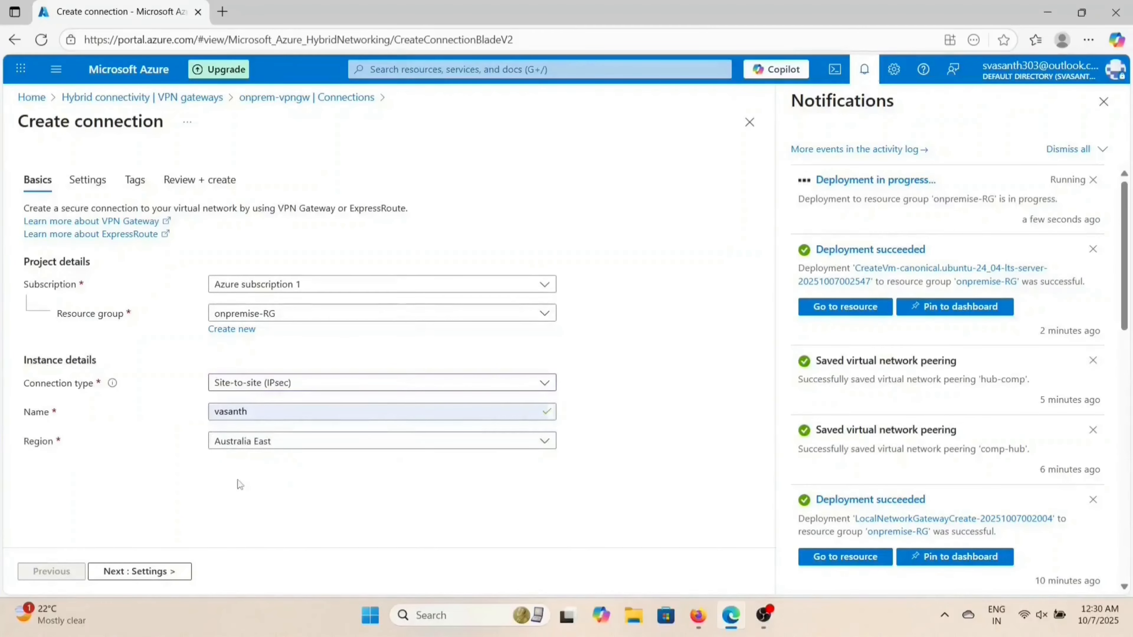
# Step: In the connection settings, choose onprem-vpngw as the virtual network gateway and onprem-lgw-tunnel-2 as the local network gateway
pyautogui.click(101, 182)
pyautogui.click(263, 257)
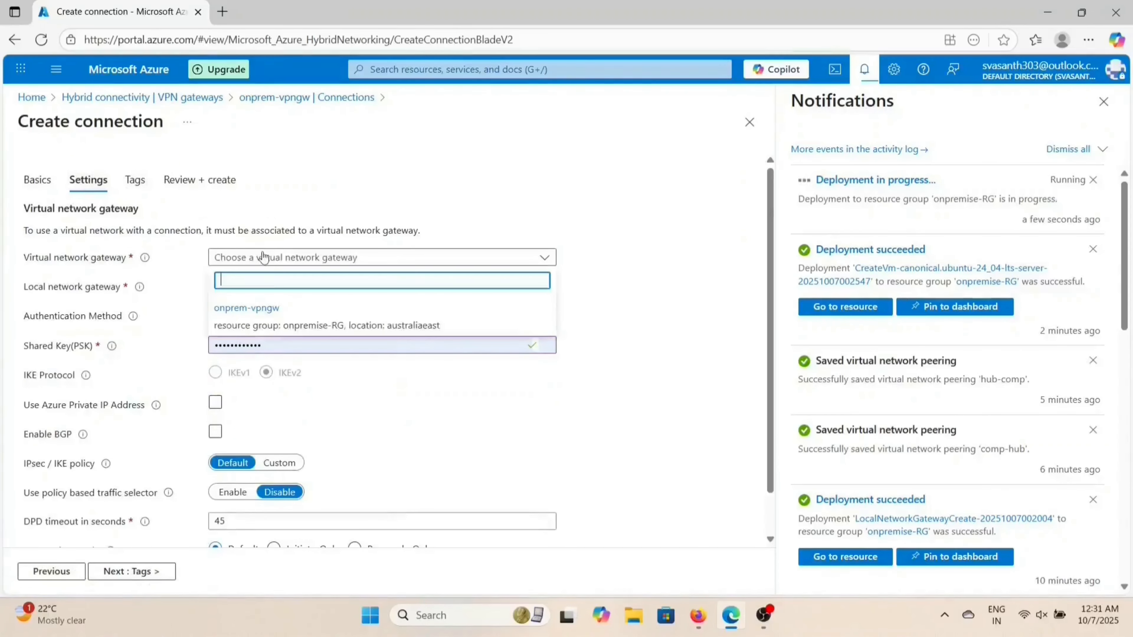
pyautogui.click(265, 327)
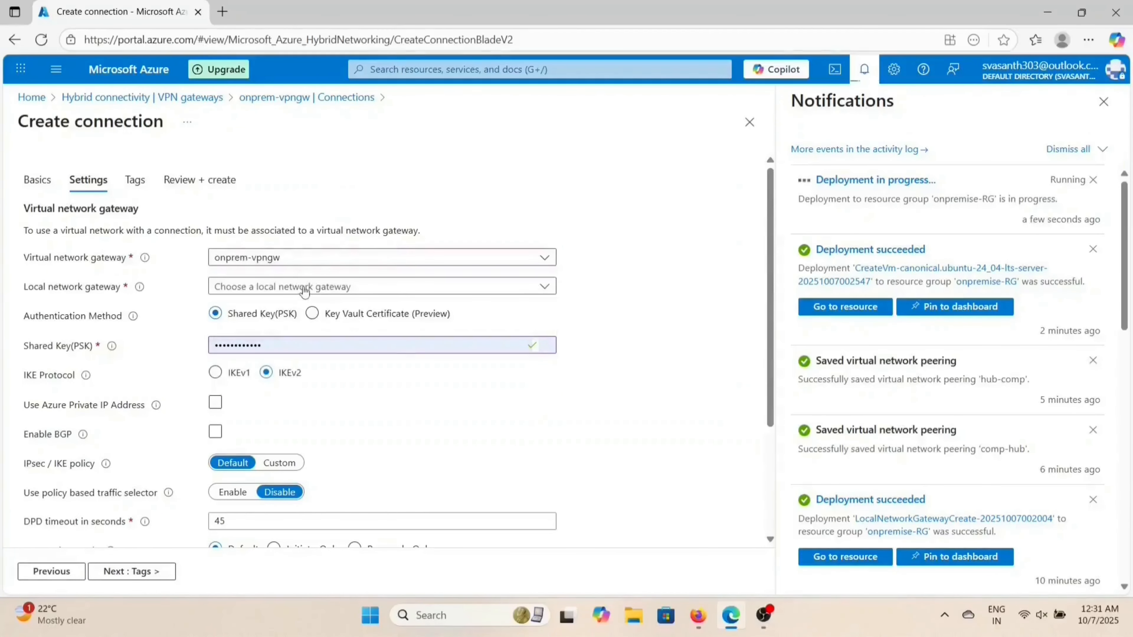
pyautogui.click(304, 287)
pyautogui.click(283, 325)
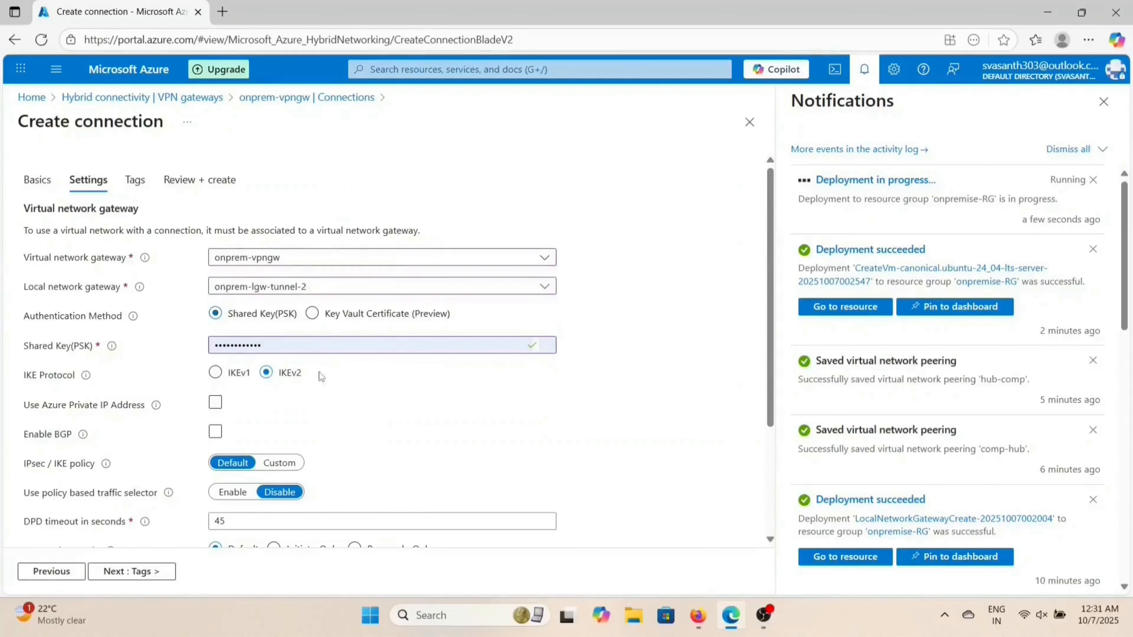
# Step: Enable BGP and custom BGP addresses for the tunnel-2 connection, keeping 169.254.21.3 as primary and 169.254.21.5 as secondary
pyautogui.scroll(-1, 347, 361)
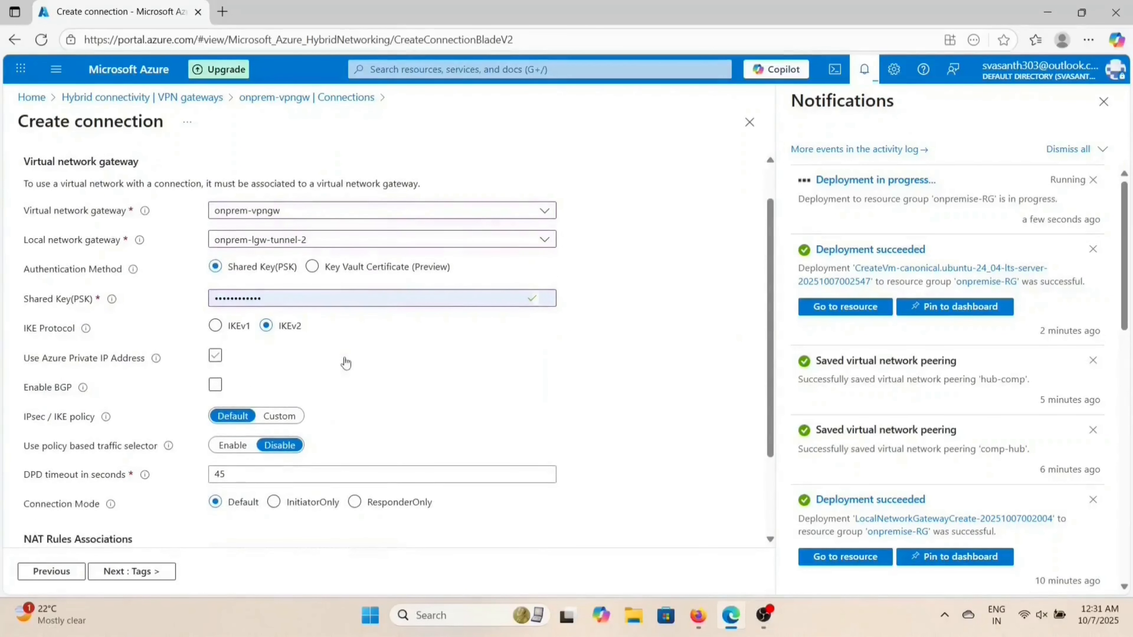
pyautogui.scroll(-1, 347, 363)
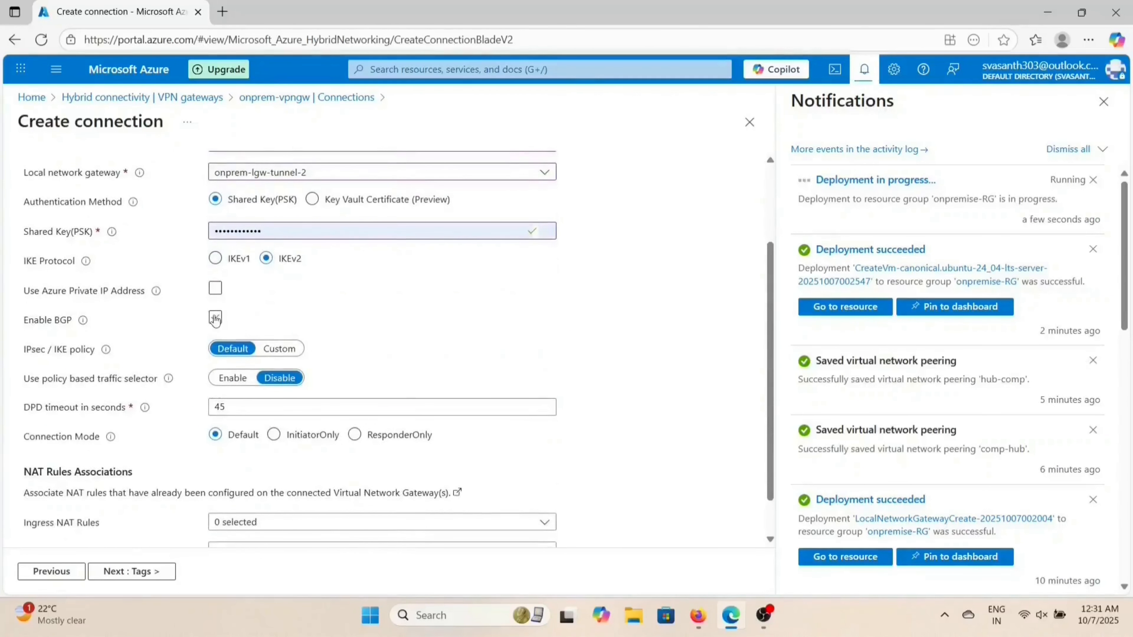
pyautogui.click(216, 319)
pyautogui.click(216, 350)
pyautogui.scroll(-3, 280, 377)
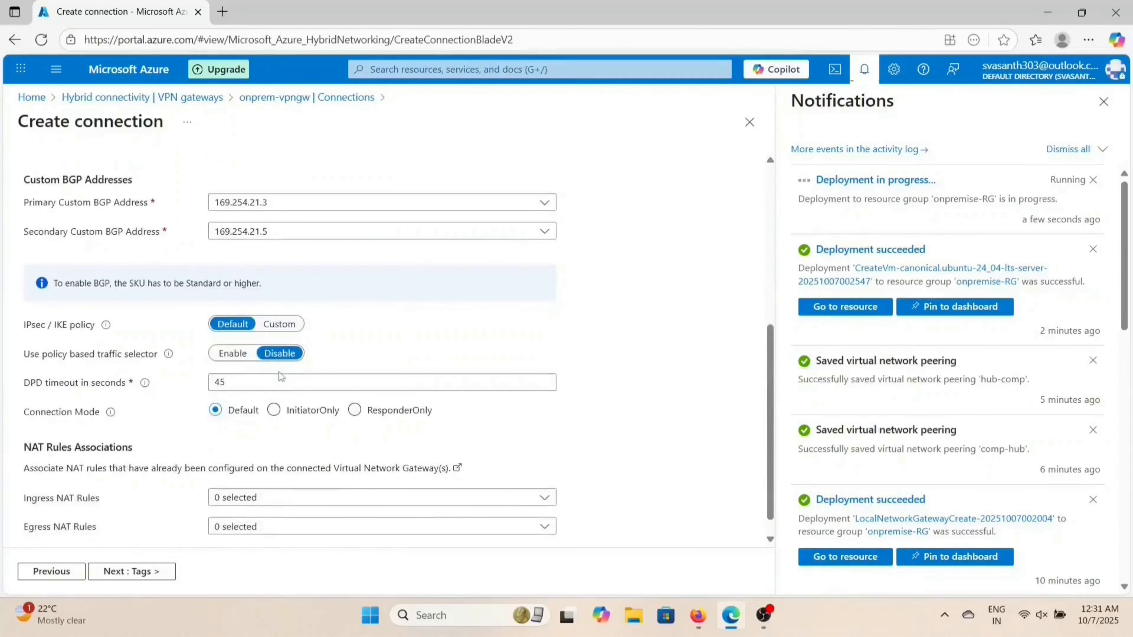
pyautogui.scroll(-1, 269, 447)
pyautogui.scroll(5, 269, 447)
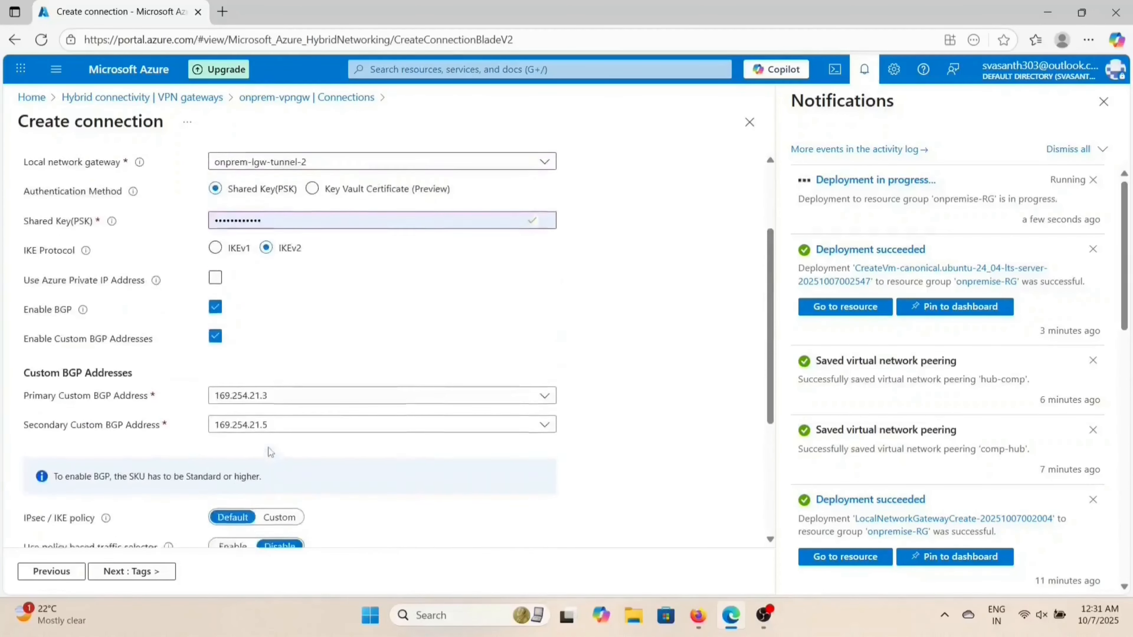
pyautogui.scroll(-5, 266, 456)
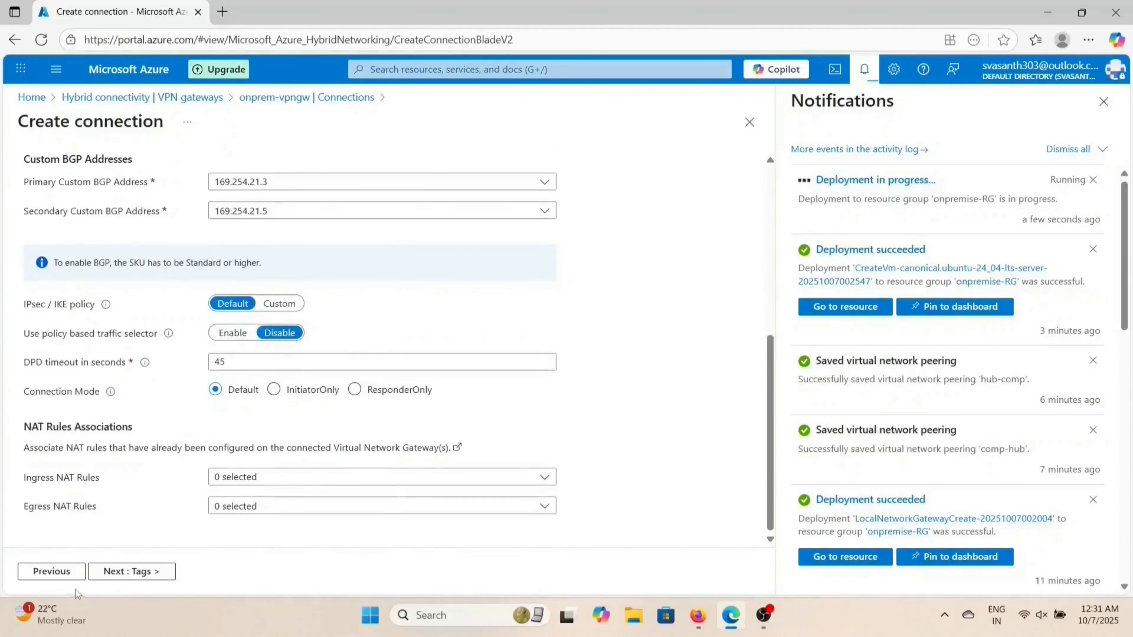
# Step: Leave the tags empty, then review and create the connection that uses onprem-lgw-tunnel-2
pyautogui.click(111, 573)
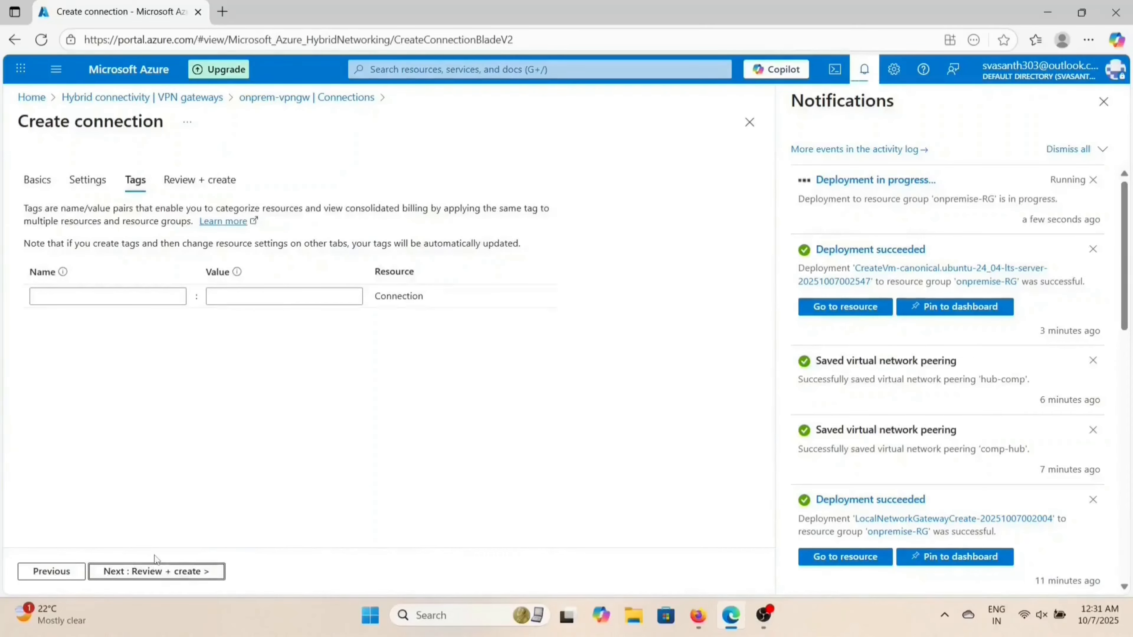
pyautogui.click(159, 573)
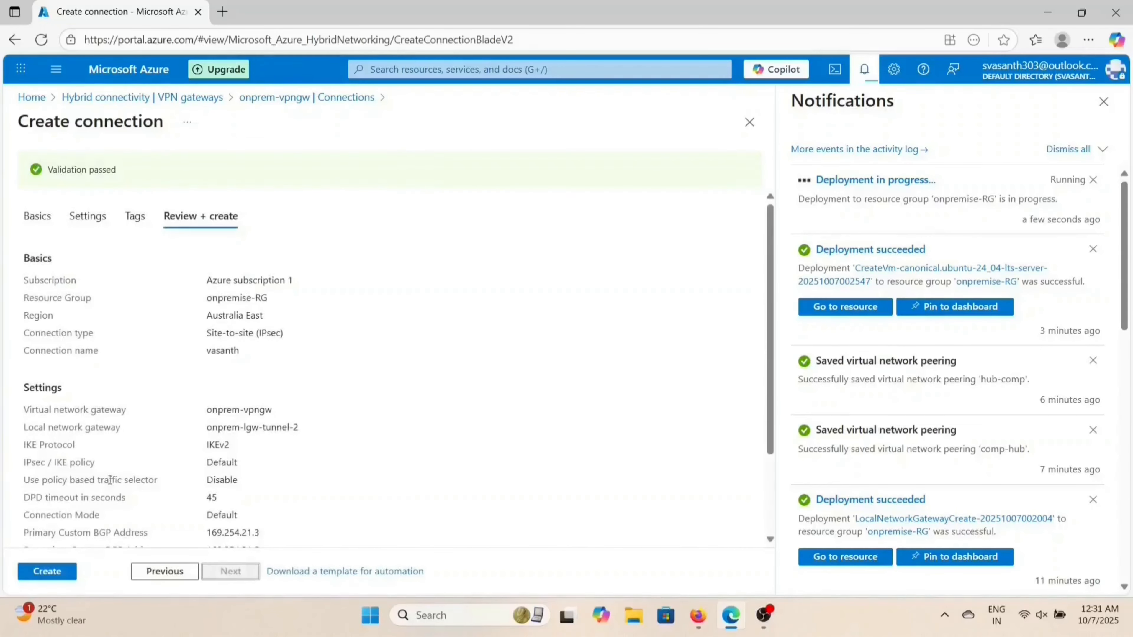
pyautogui.click(49, 572)
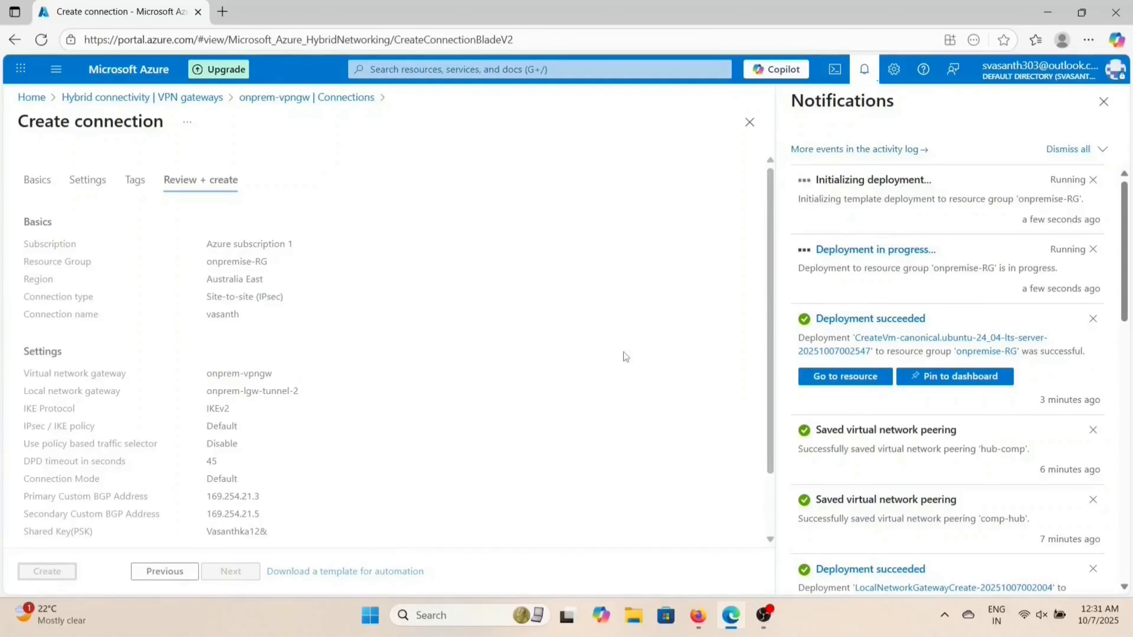
# Step: Switch to the core network's Azure portal in Firefox and open the connections list of the core-vpngw gateway
pyautogui.click(705, 625)
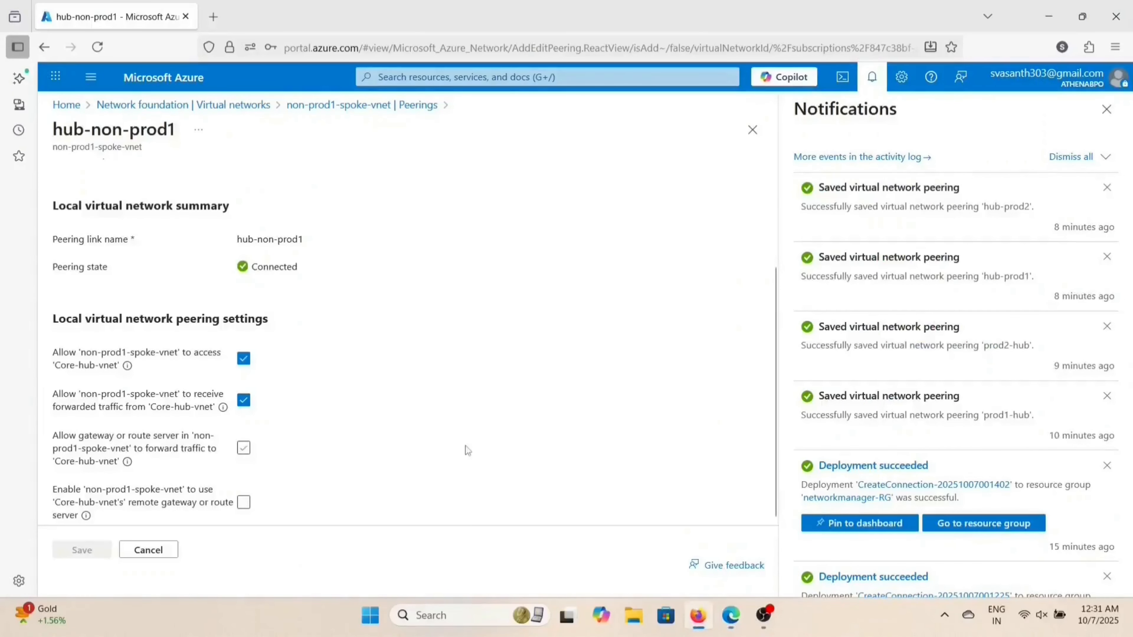
pyautogui.scroll(3, 423, 405)
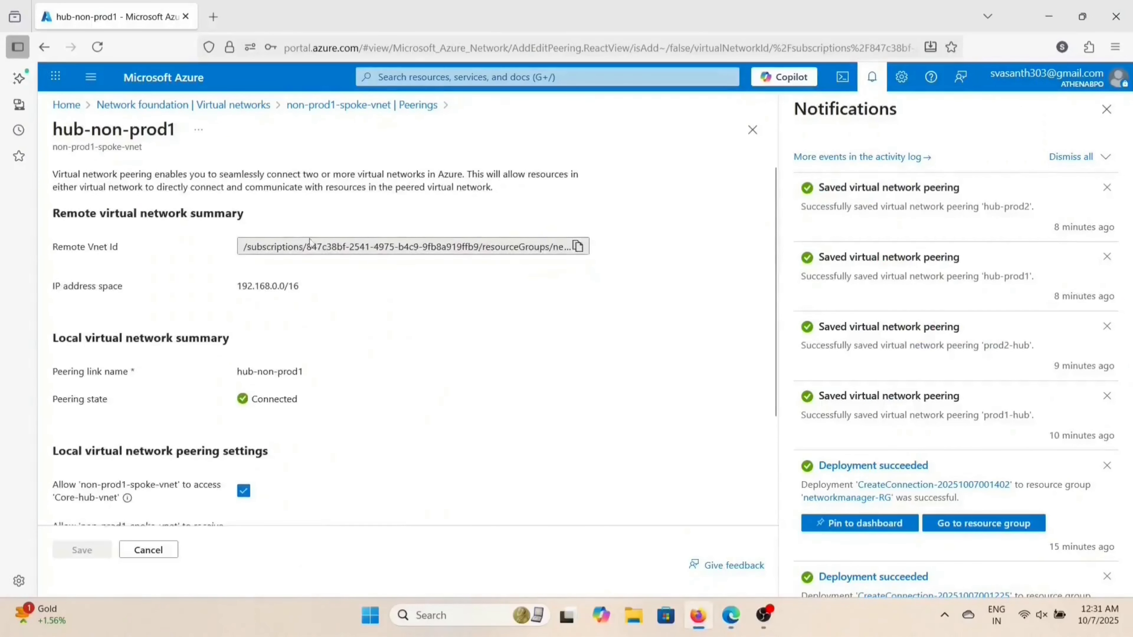
pyautogui.click(150, 106)
pyautogui.click(71, 106)
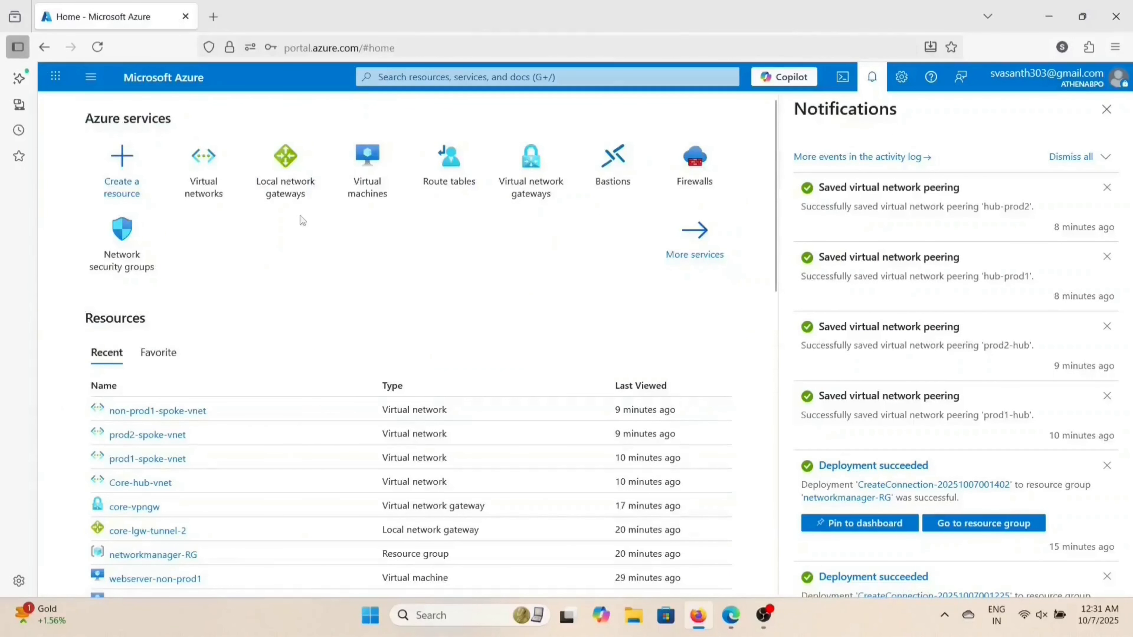
pyautogui.click(515, 183)
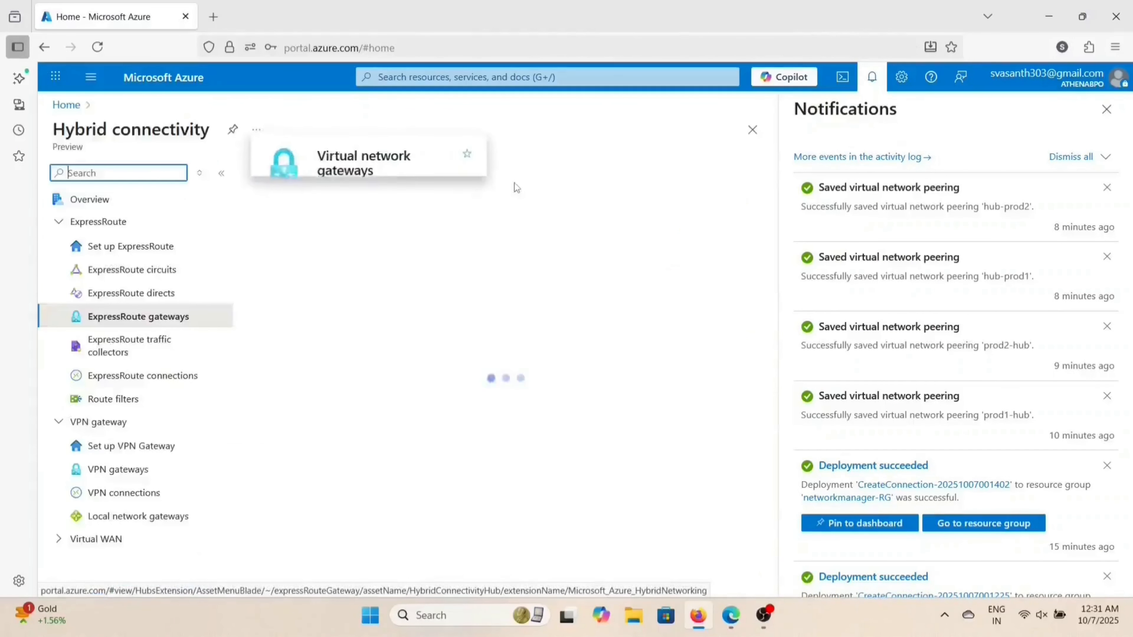
pyautogui.click(168, 468)
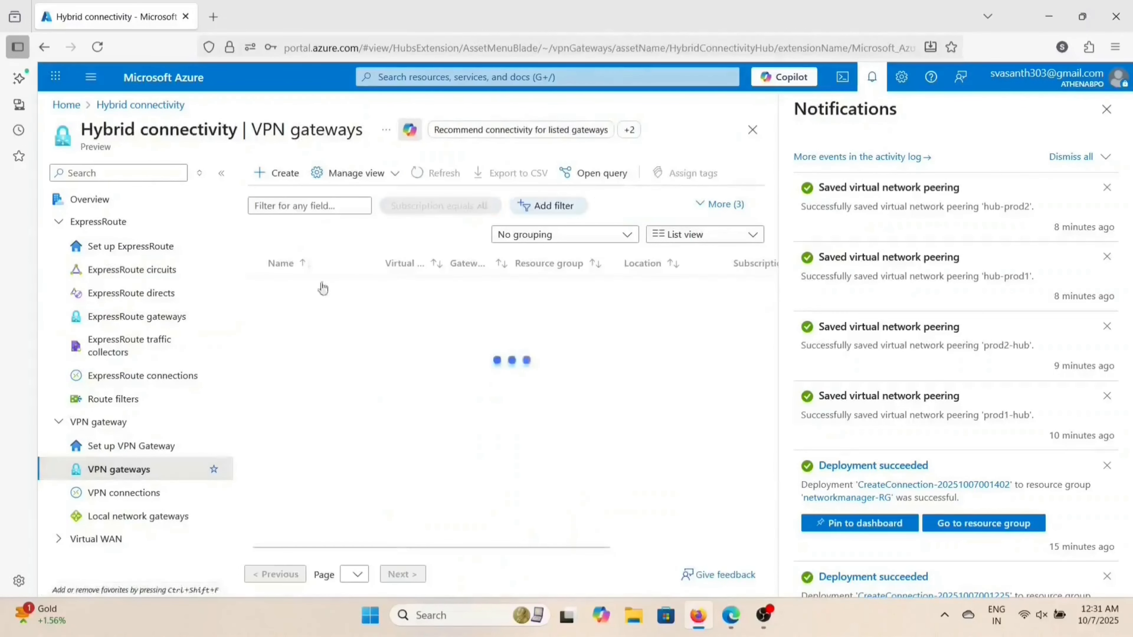
pyautogui.click(308, 288)
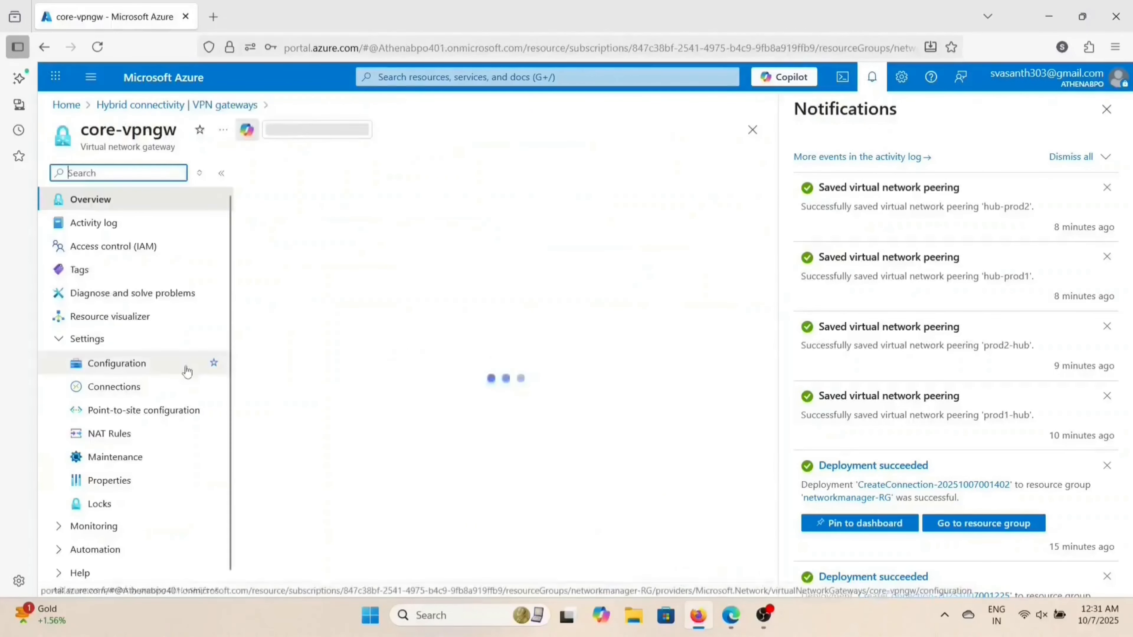
pyautogui.click(131, 393)
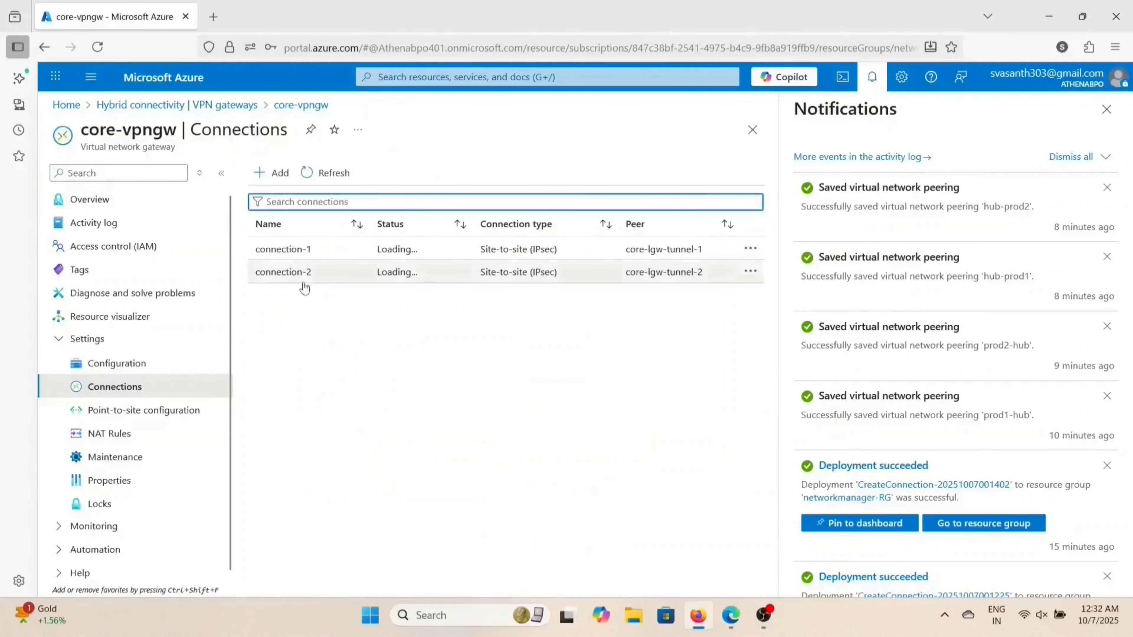
# Step: Examine the configuration of core-vpngw's connection-2, including its custom BGP addresses, and return to the on-premises portal in Edge
pyautogui.click(293, 271)
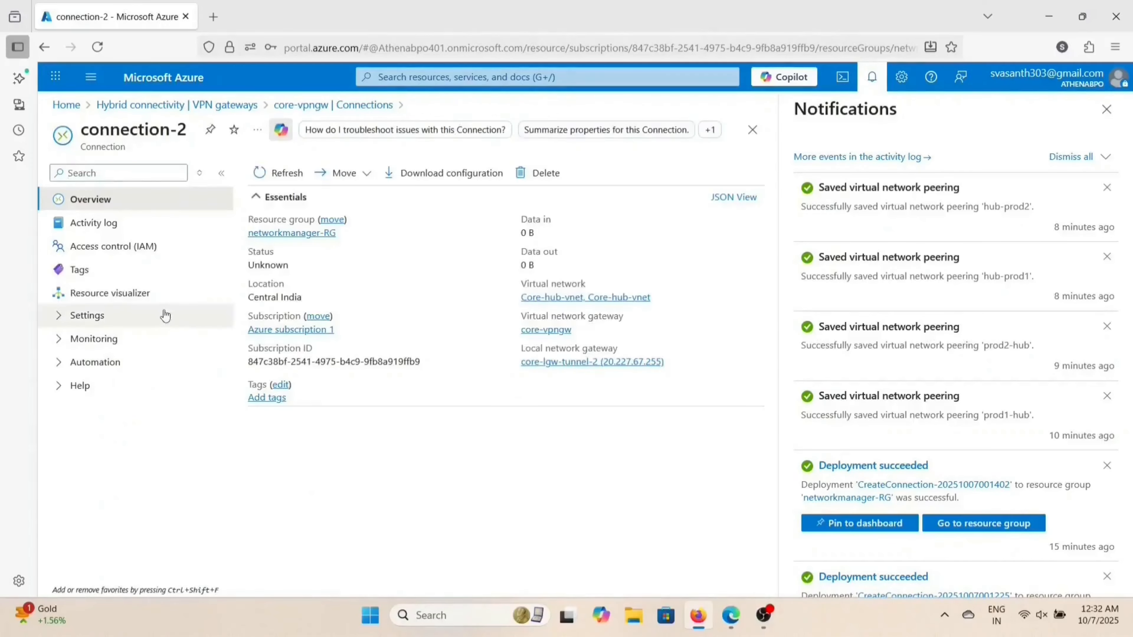
pyautogui.click(153, 315)
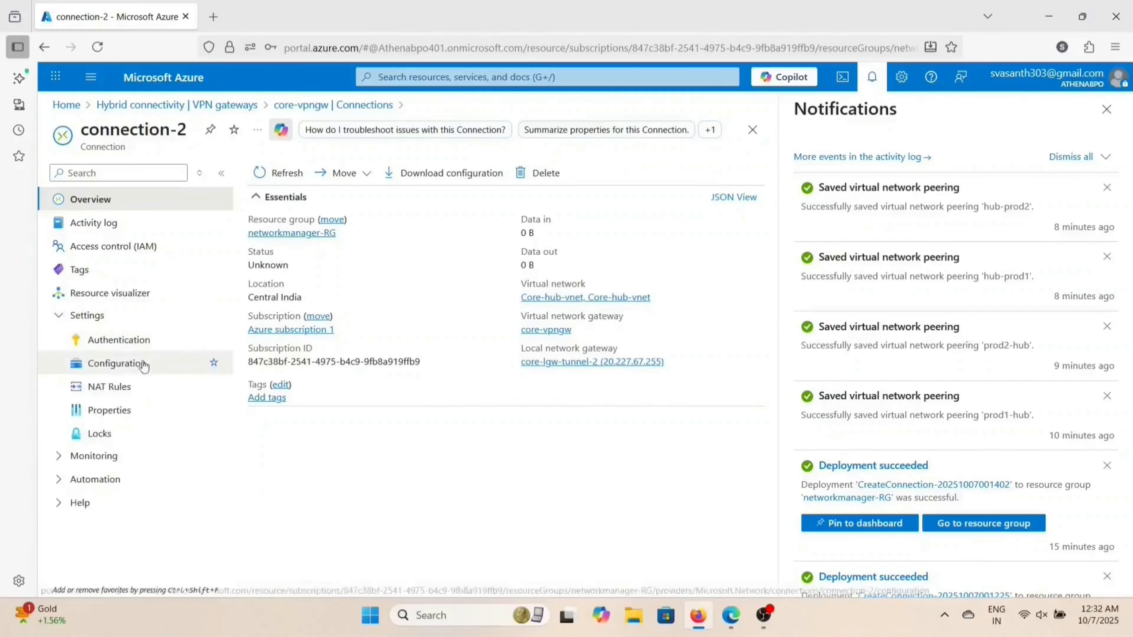
pyautogui.click(134, 363)
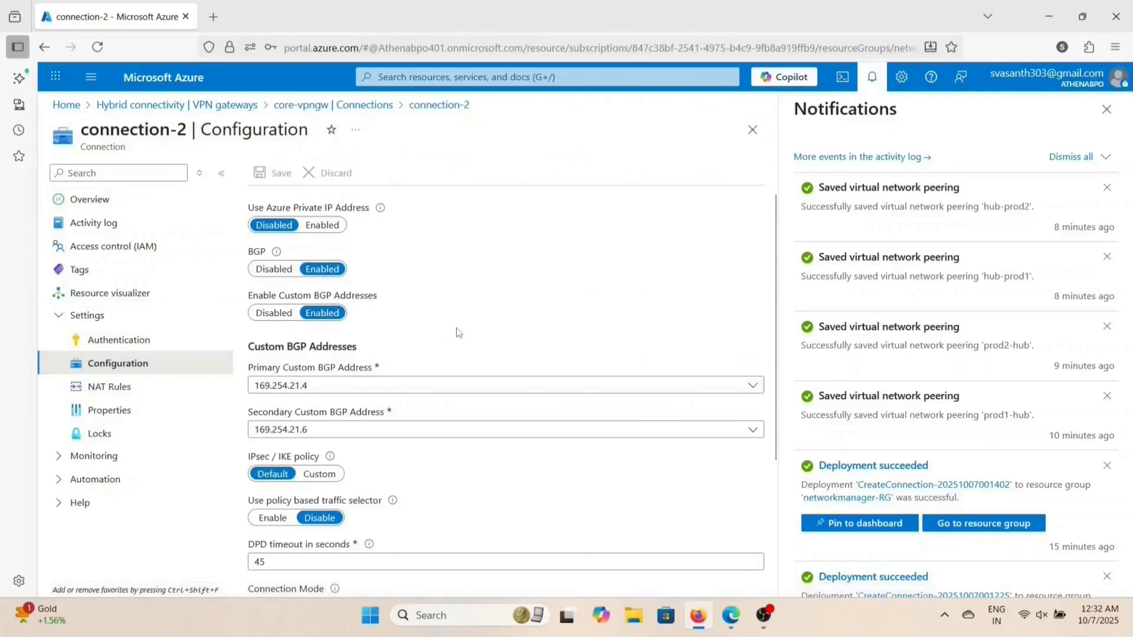
pyautogui.scroll(-2, 457, 332)
pyautogui.scroll(2, 458, 332)
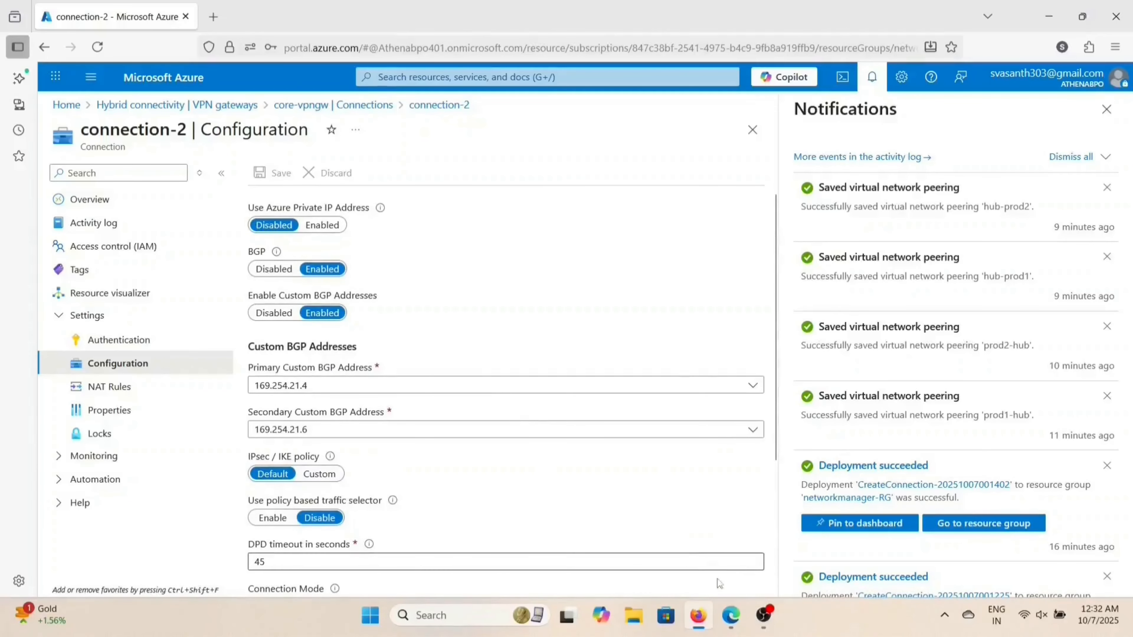
pyautogui.click(731, 615)
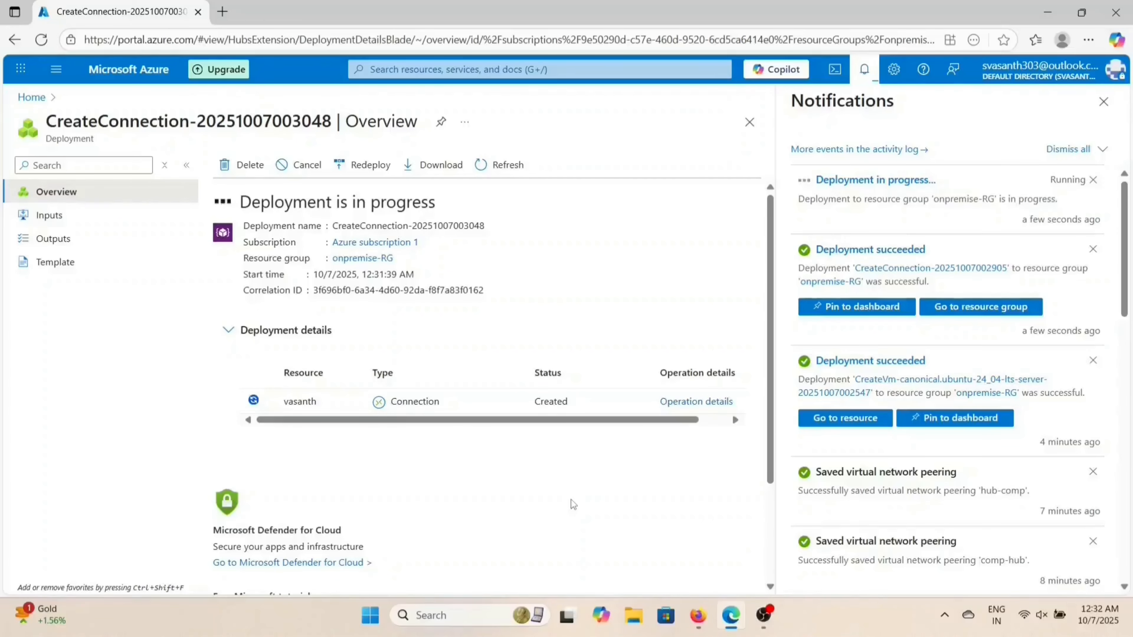
# Step: Open the onprem-comp virtual machine's overview and copy its primary public IP address
pyautogui.click(424, 69)
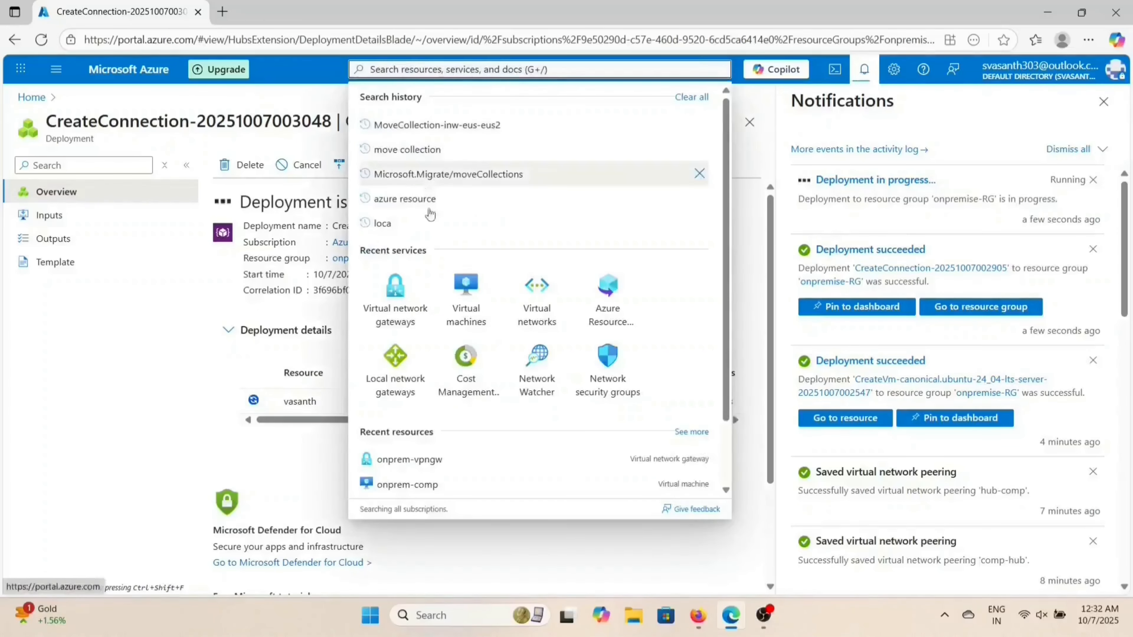
pyautogui.click(466, 299)
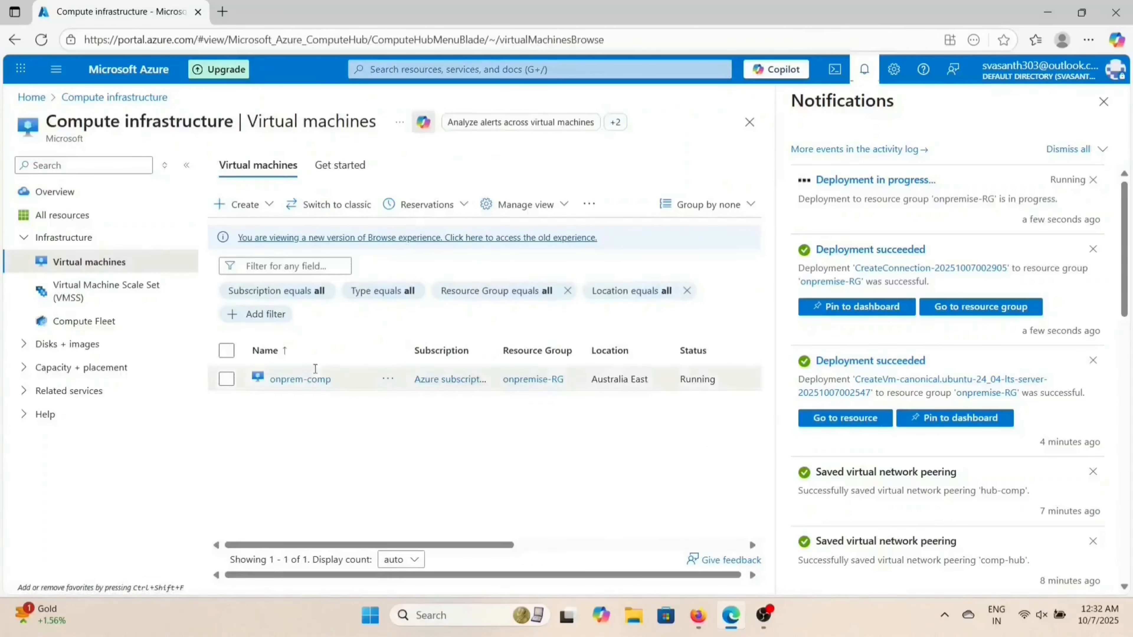
pyautogui.click(310, 384)
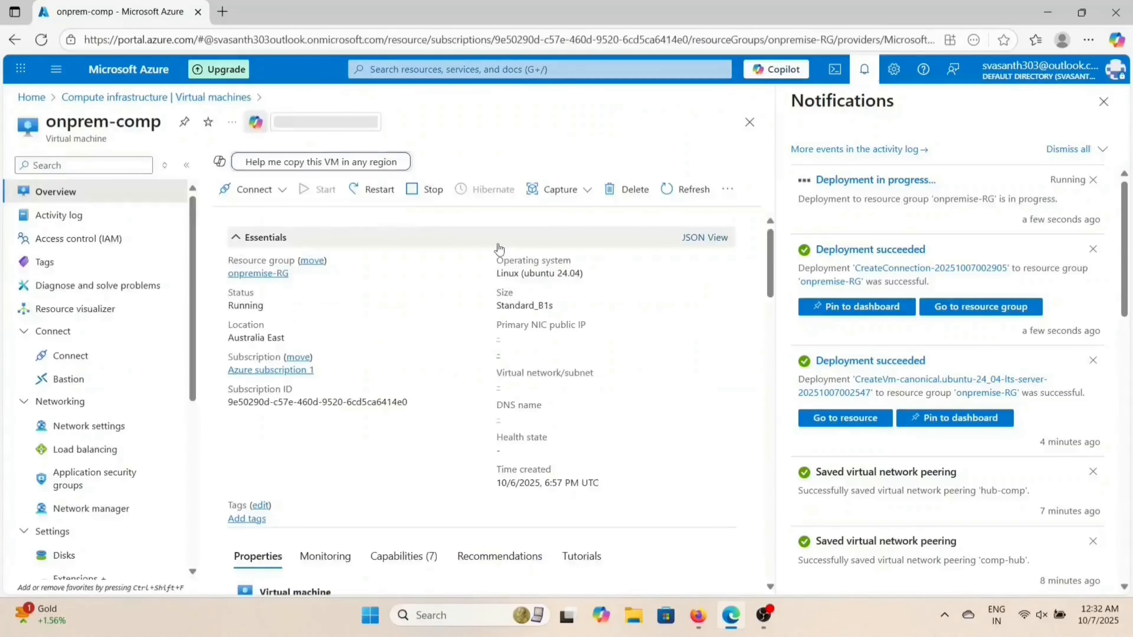
pyautogui.click(558, 337)
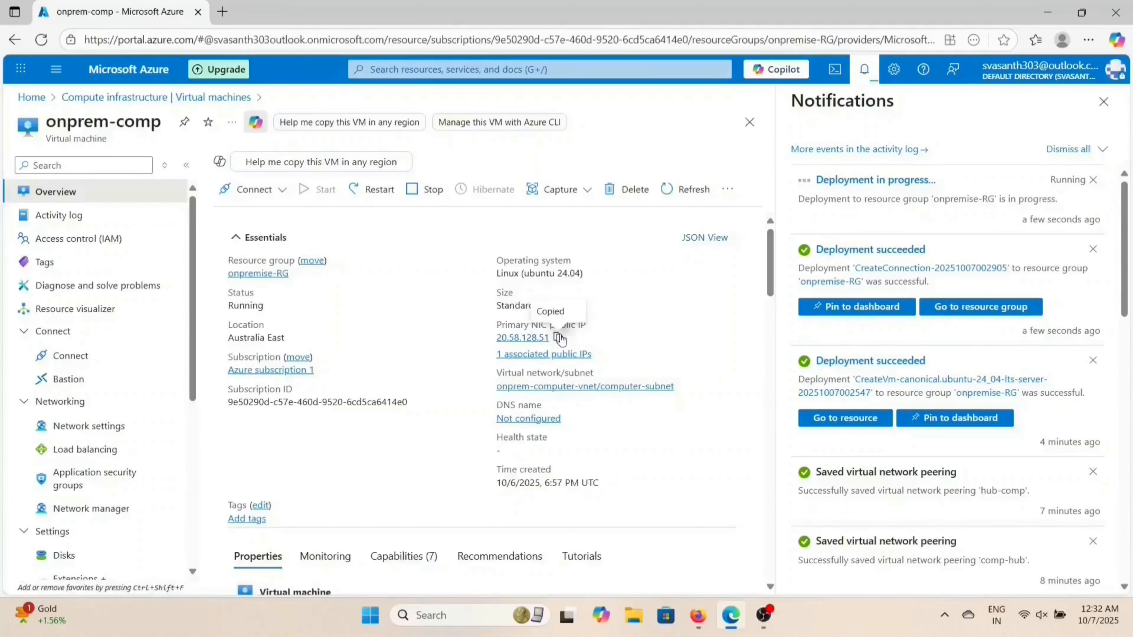
# Step: Open Command Prompt and try to connect to onprem-comp over SSH at 20.58.128.51 with the VM's admin username
pyautogui.click(427, 615)
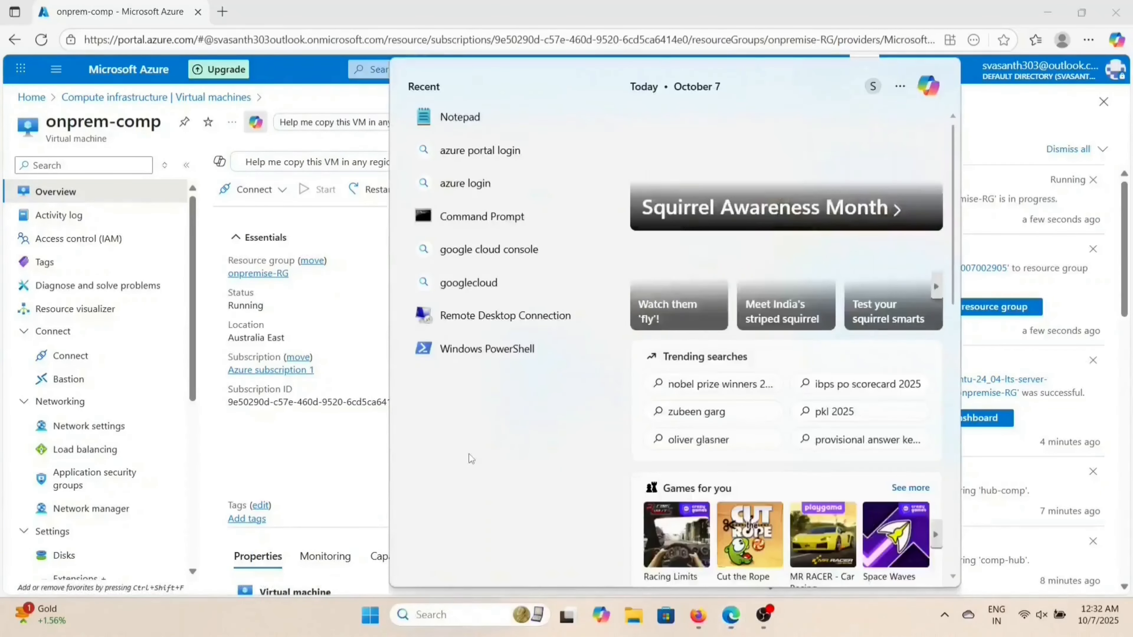
pyautogui.click(469, 215)
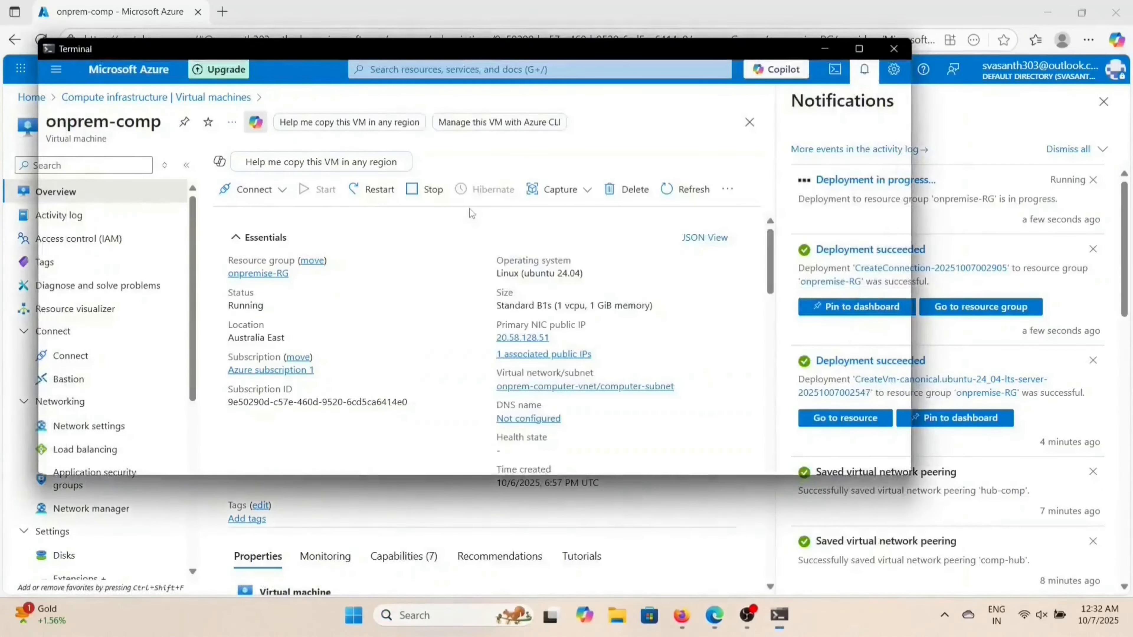
pyautogui.write('ssh')
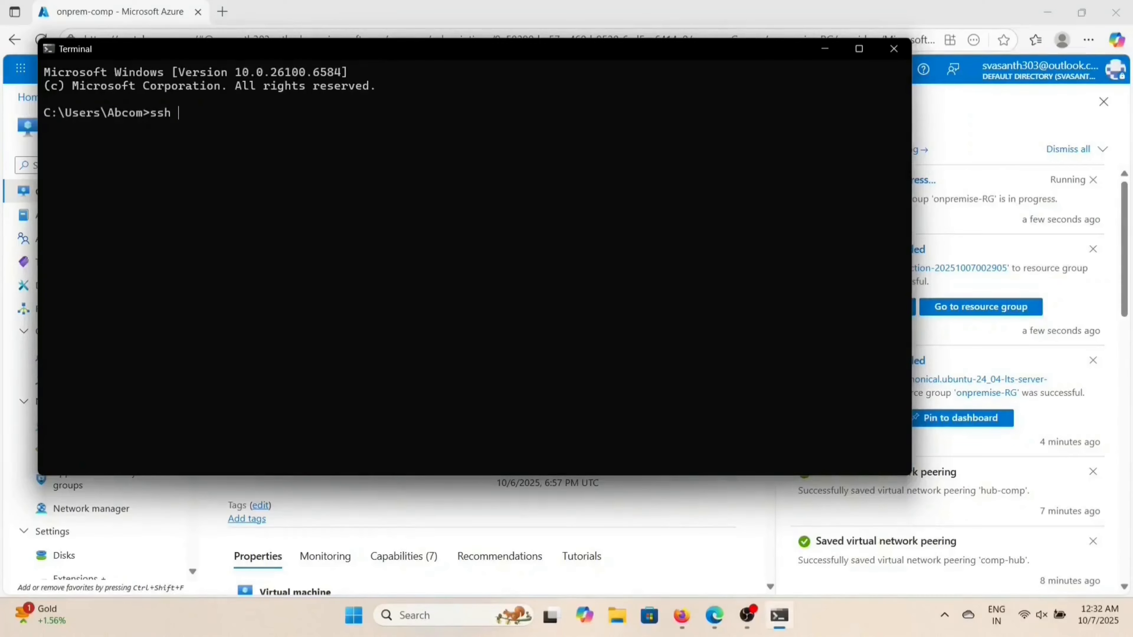
pyautogui.write(' vasanth@20.58.128.51')
pyautogui.press('Return')
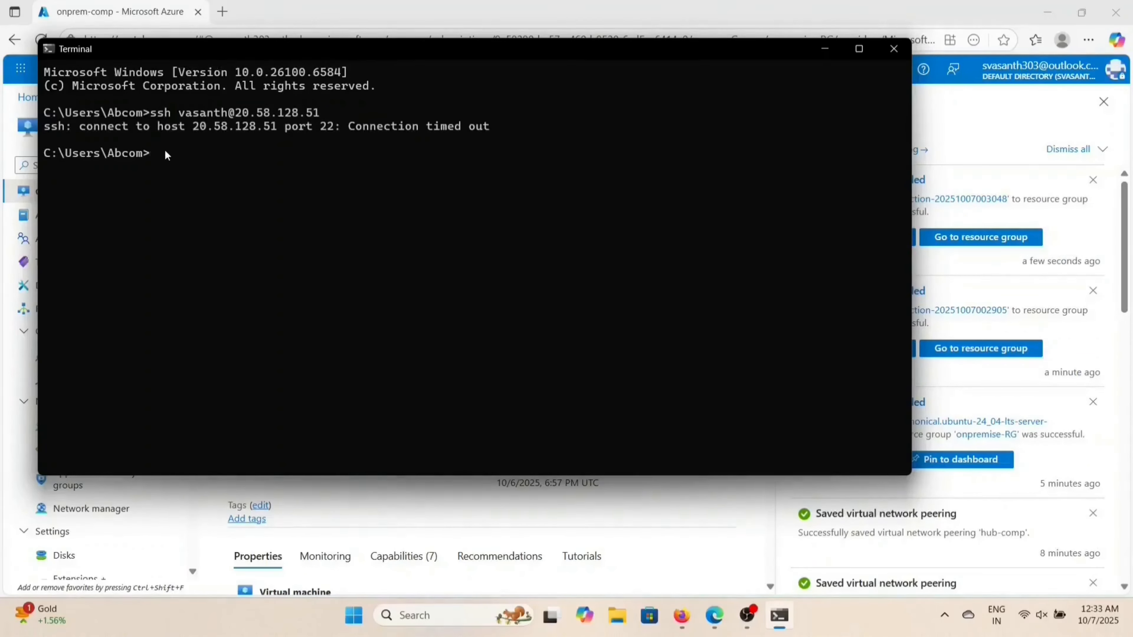
# Step: Begin another SSH command with the admin username and copy onprem-comp's public IP address again from the portal
pyautogui.write('ssh vas')
pyautogui.write('anth@')
pyautogui.click(824, 50)
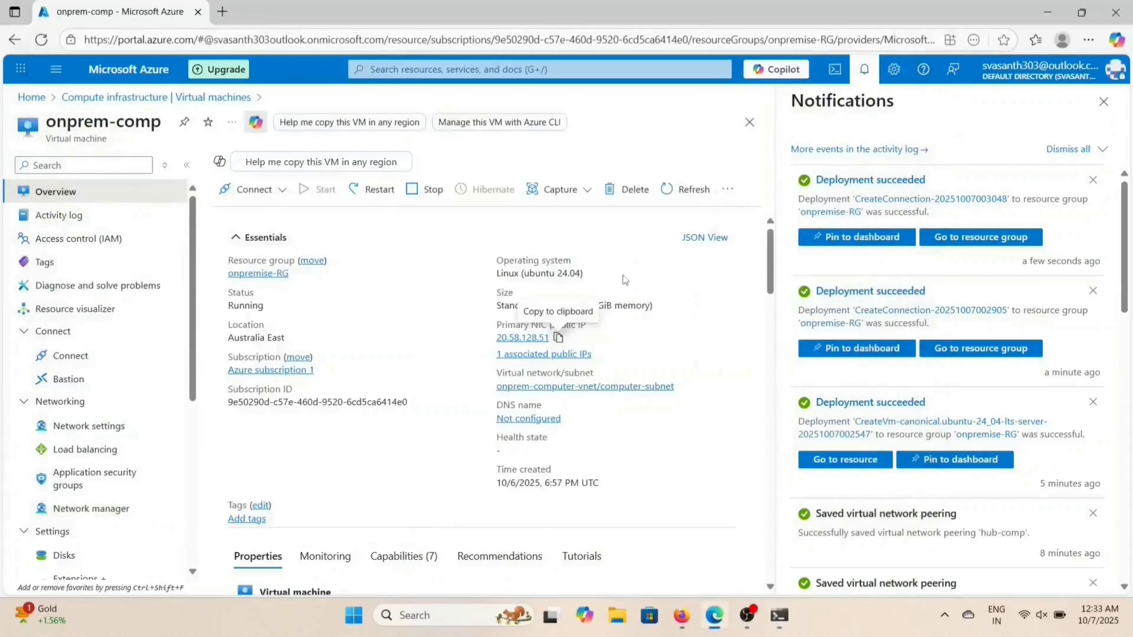
pyautogui.scroll(-1, 558, 340)
pyautogui.click(558, 274)
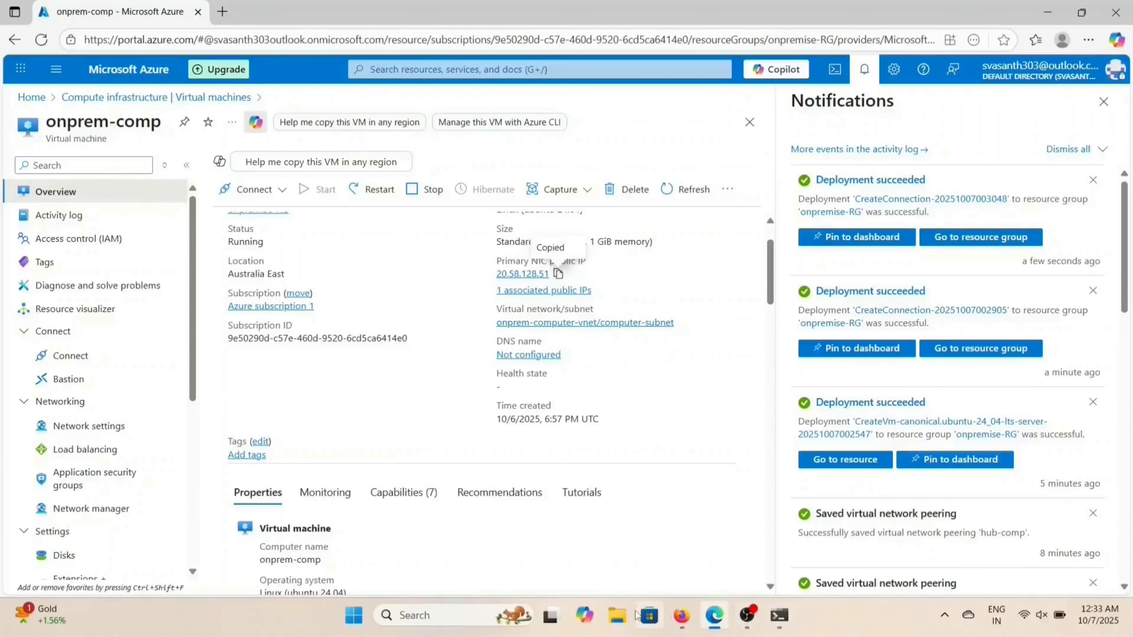
pyautogui.moveTo(715, 623)
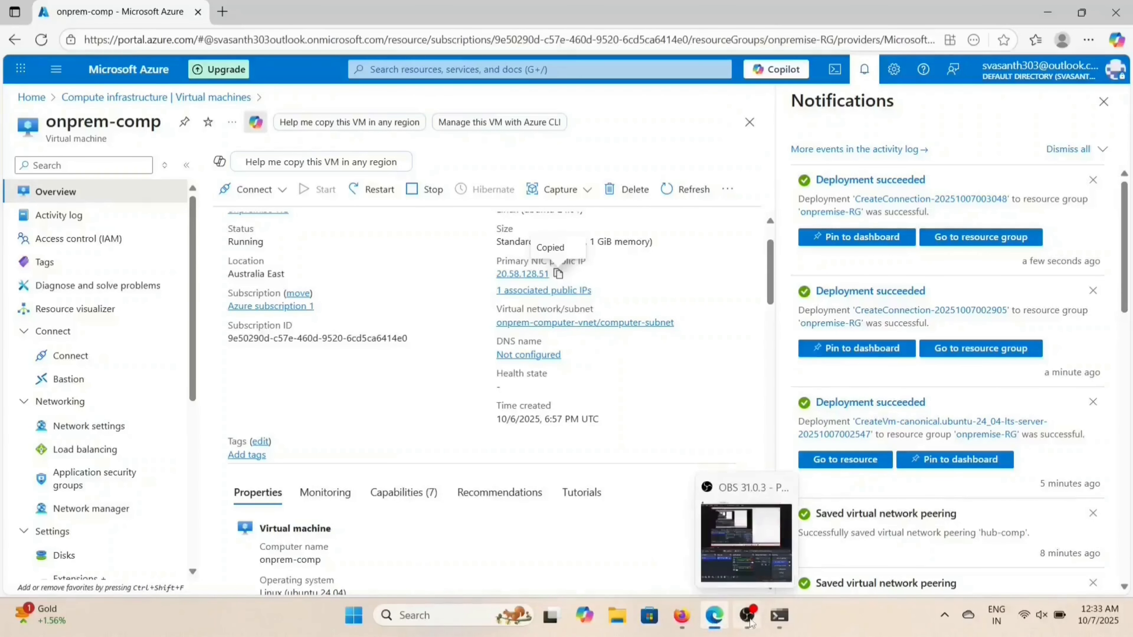
pyautogui.click(751, 623)
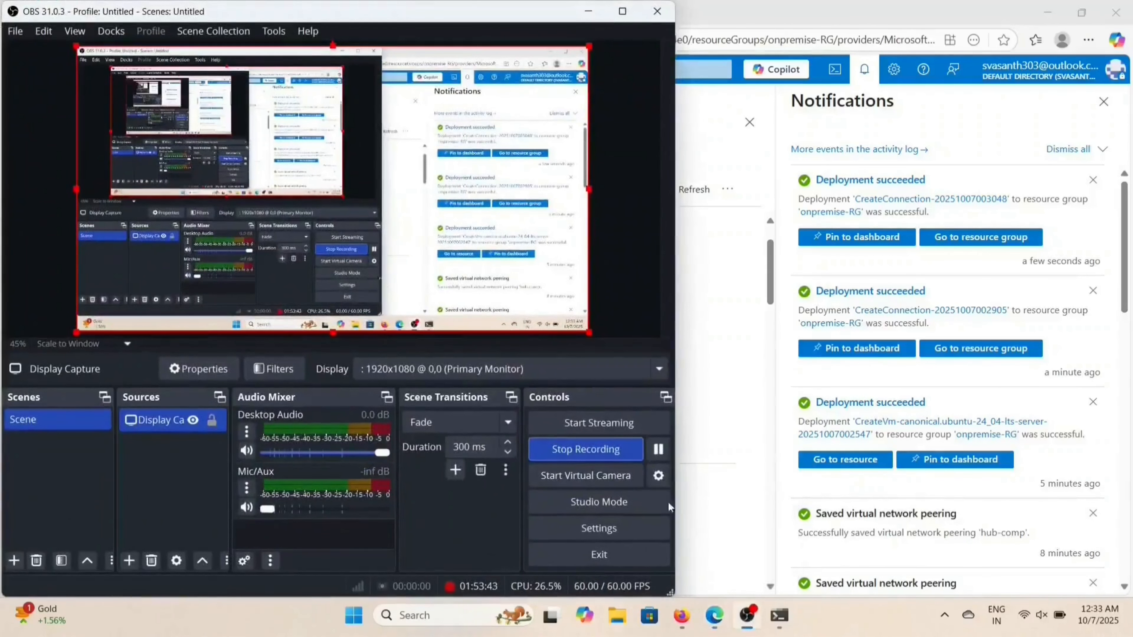
pyautogui.click(659, 450)
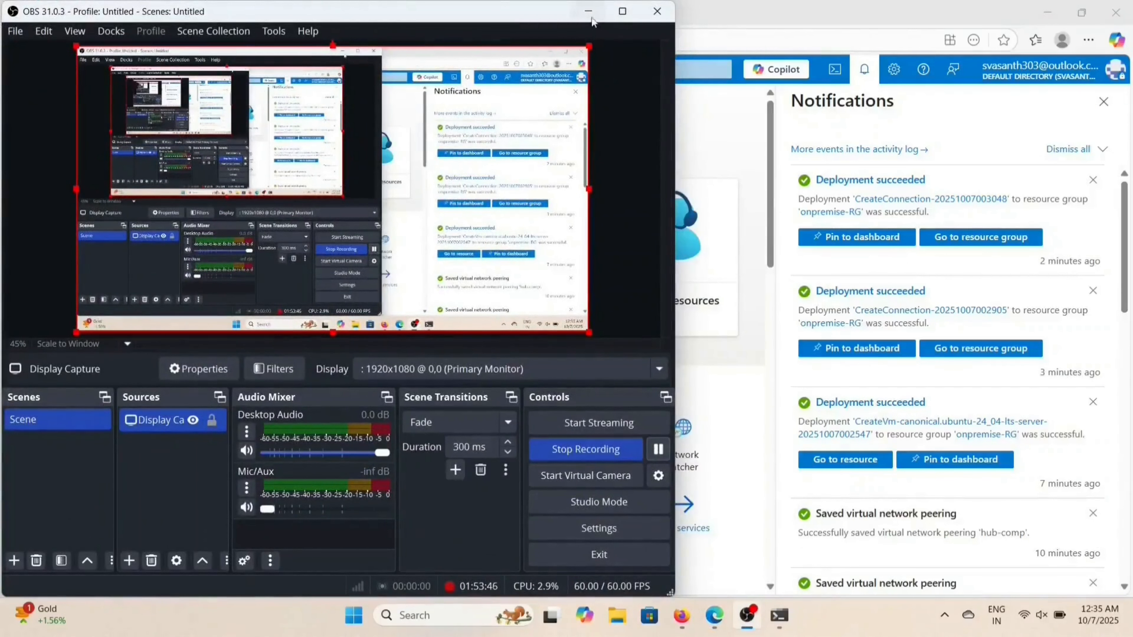
pyautogui.click(591, 19)
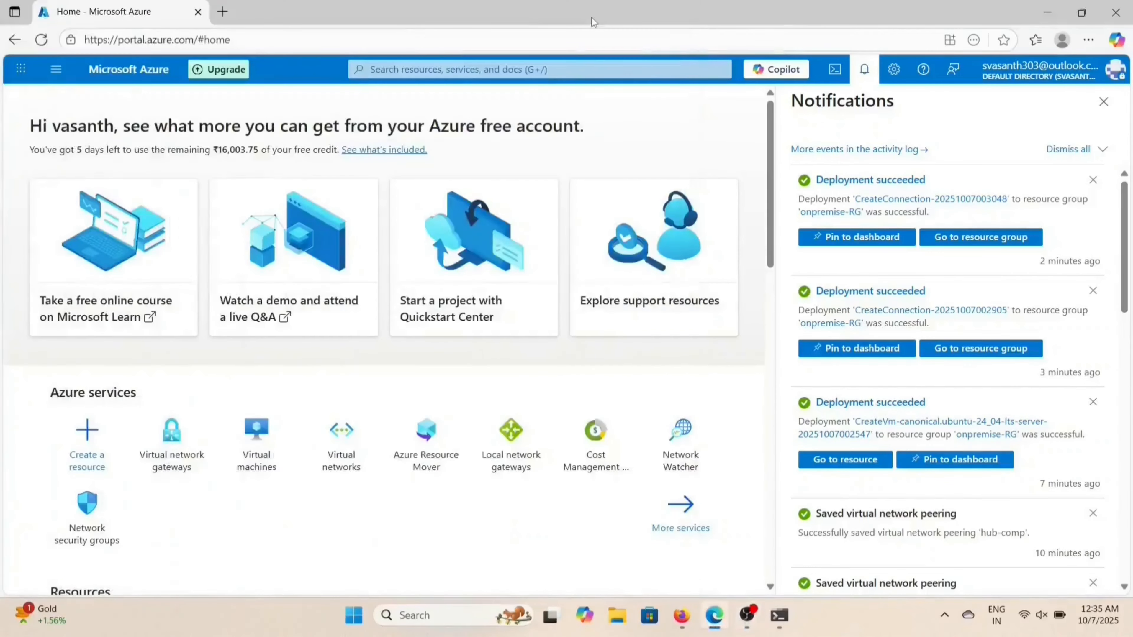
# Step: Open the inbound security rules of the nsg-computer network security group
pyautogui.click(544, 69)
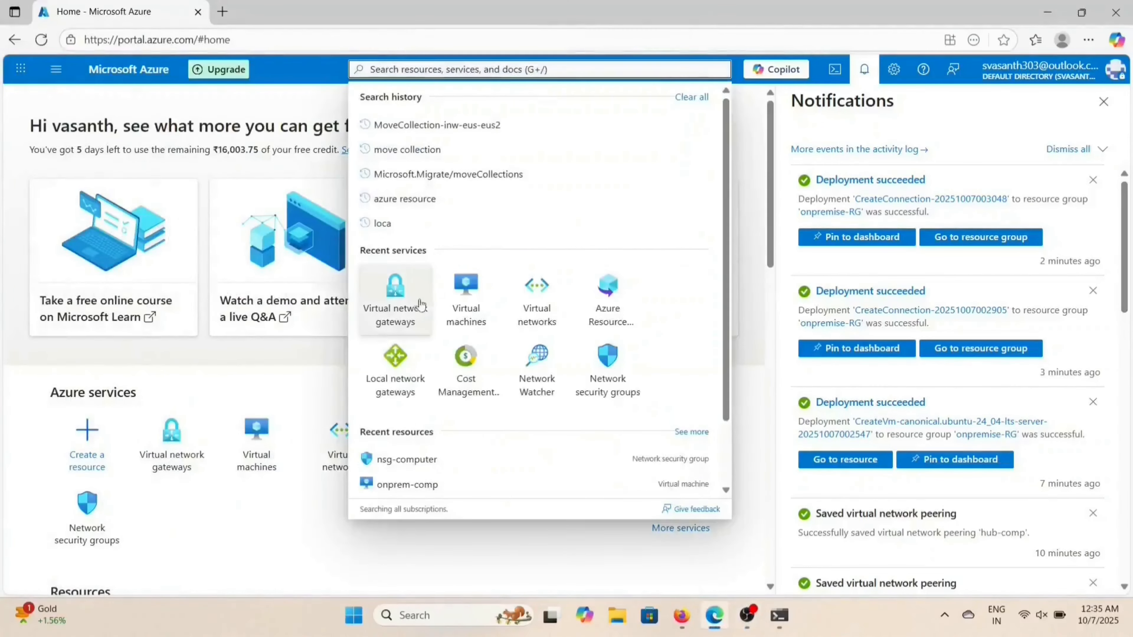
pyautogui.click(590, 385)
pyautogui.click(290, 283)
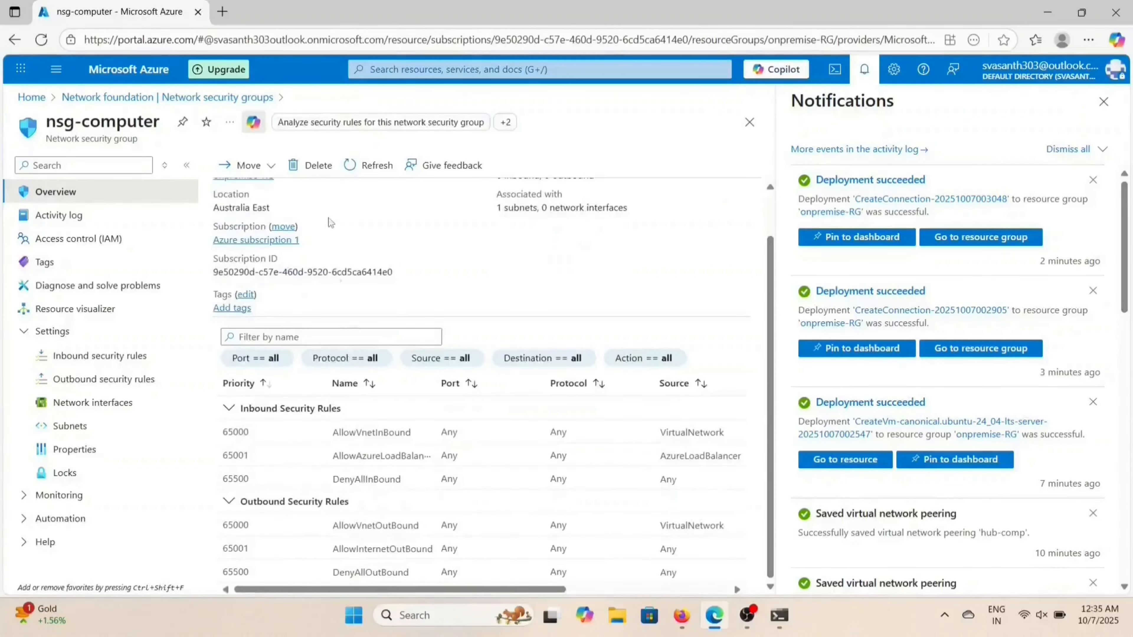
pyautogui.click(134, 357)
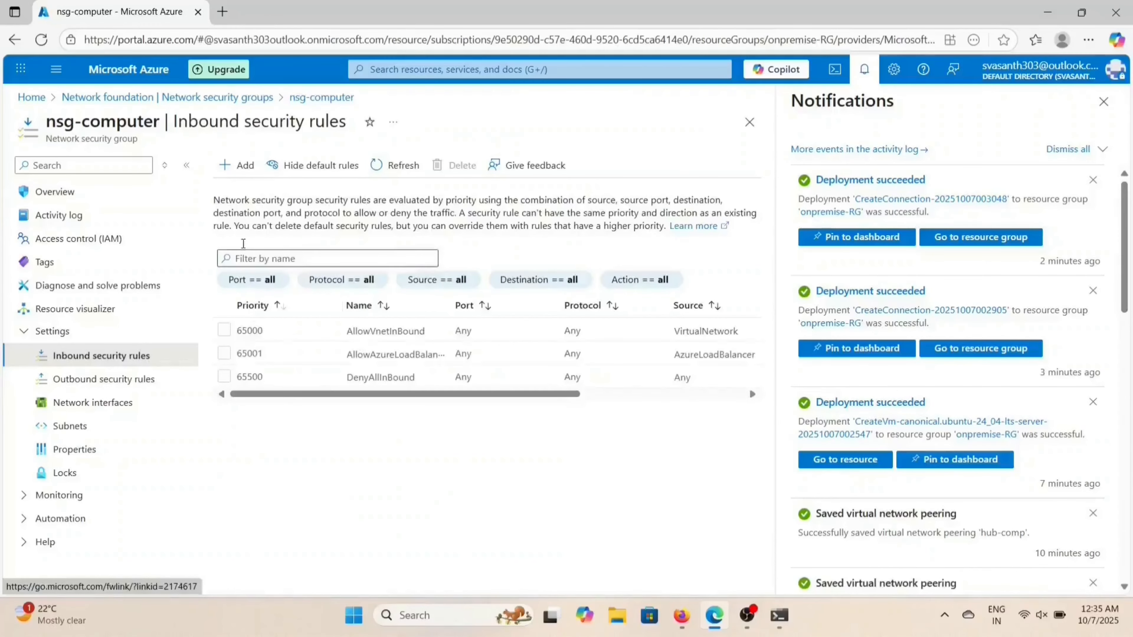
# Step: Add an inbound rule named allow to nsg-computer, keeping destination port 8080, any protocol, the Allow action and priority 100
pyautogui.click(236, 165)
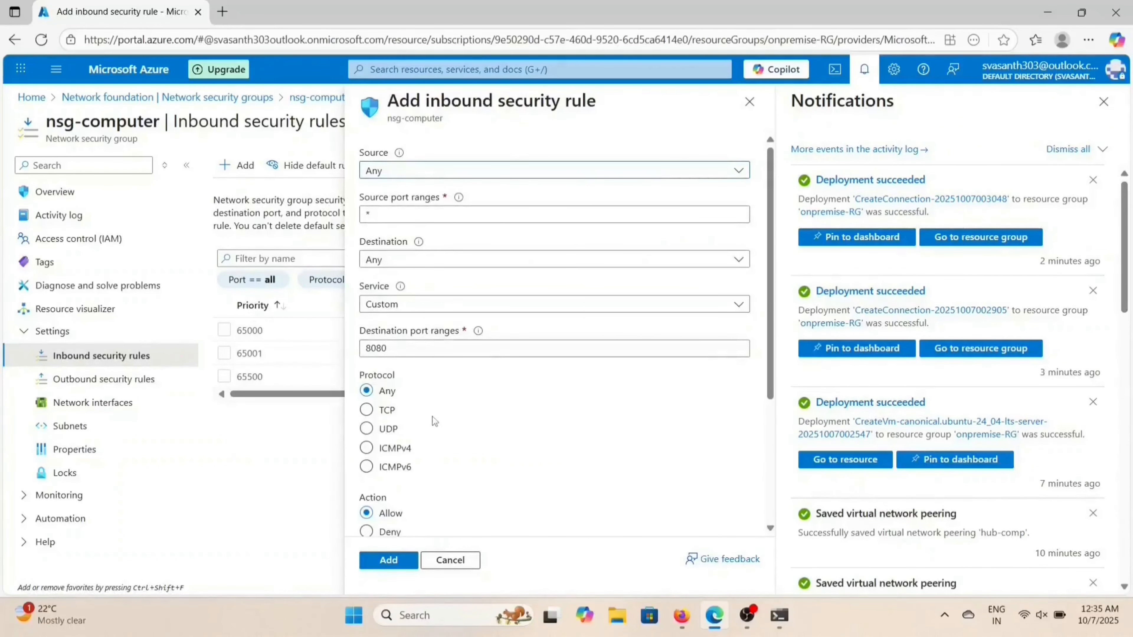
pyautogui.scroll(-2, 434, 421)
pyautogui.scroll(-4, 435, 375)
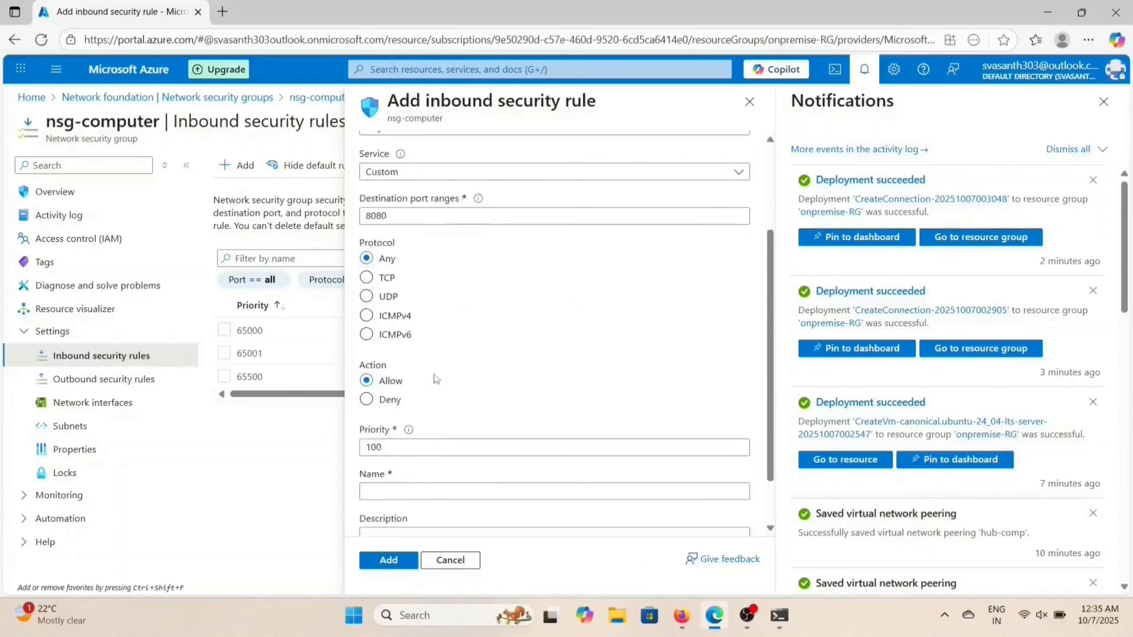
pyautogui.scroll(-1, 435, 377)
pyautogui.click(406, 434)
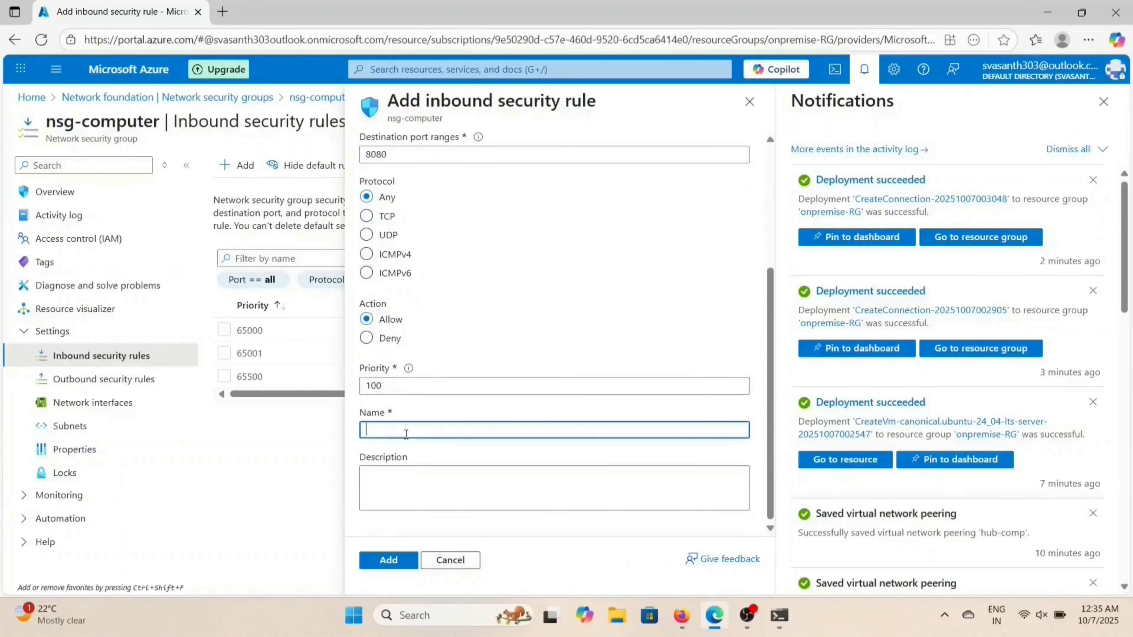
pyautogui.click(381, 564)
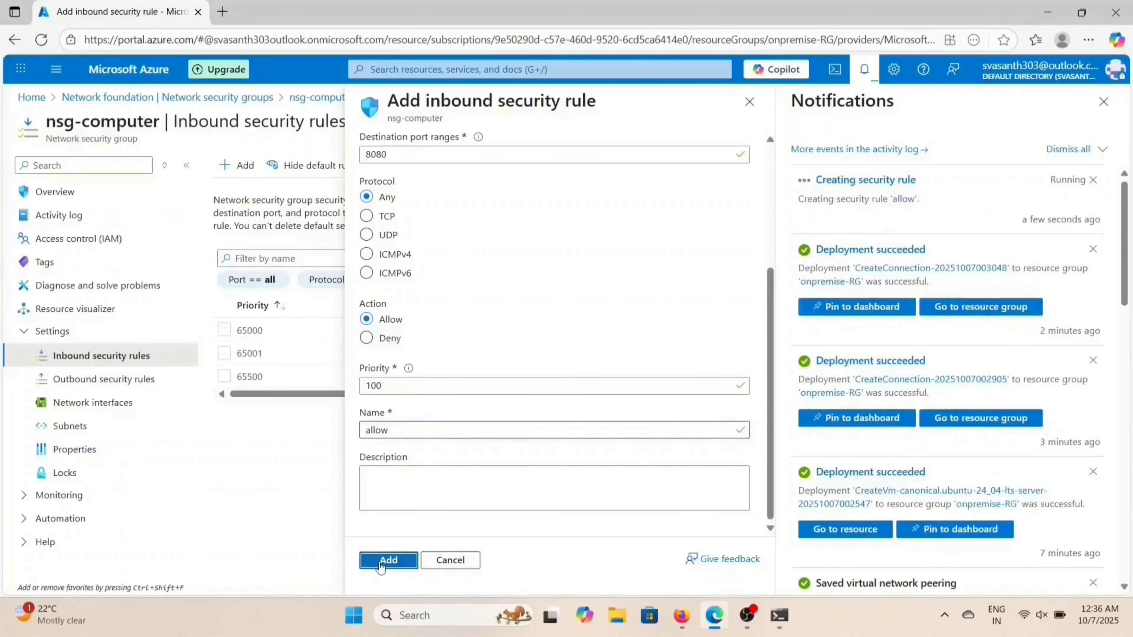
pyautogui.scroll(4, 464, 337)
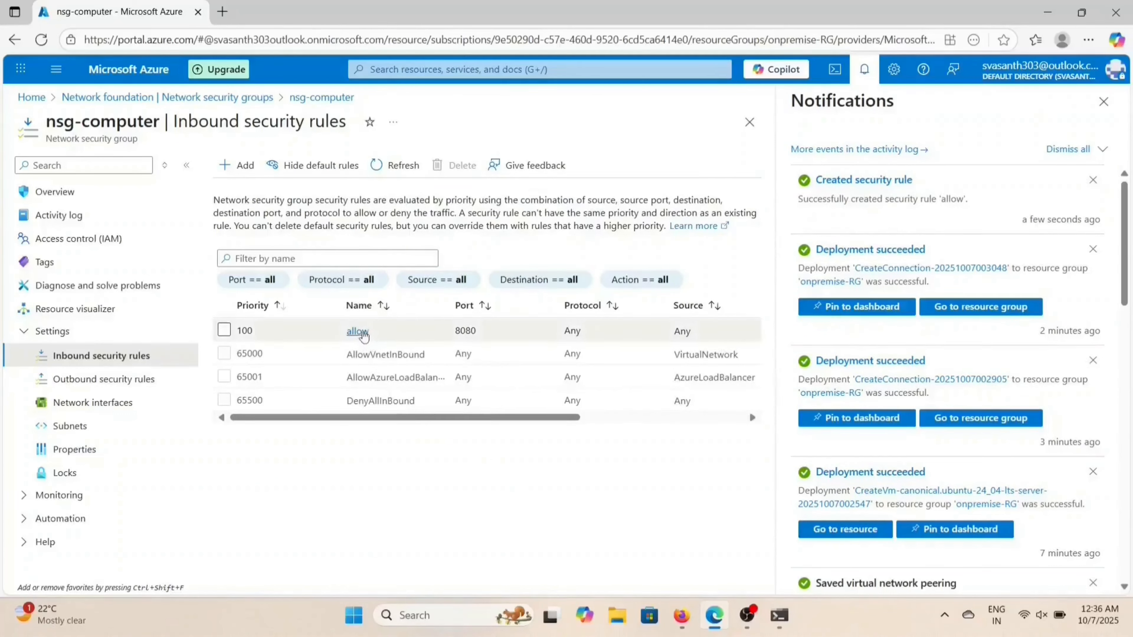
# Step: Change the allow rule's service to SSH, save it and refresh the inbound rules list
pyautogui.click(361, 332)
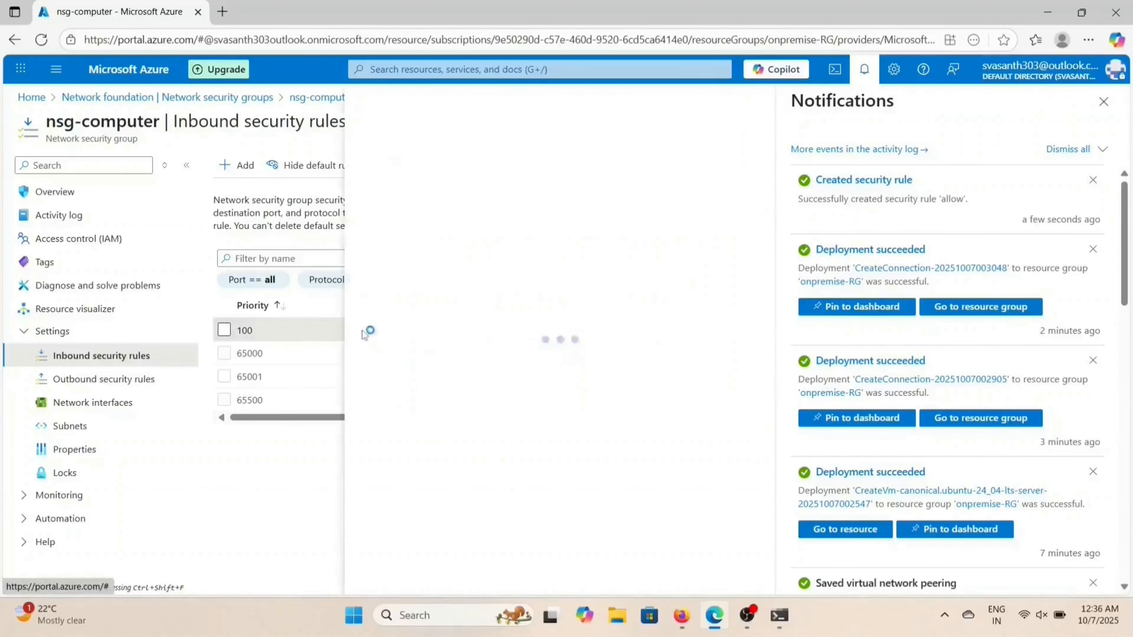
pyautogui.click(405, 332)
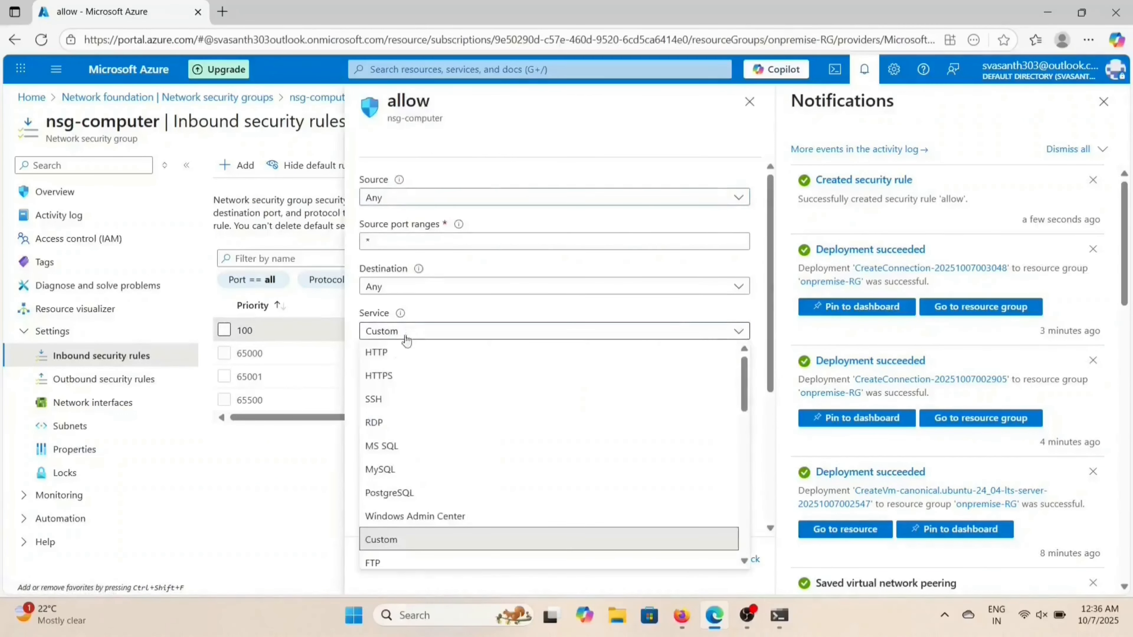
pyautogui.click(392, 398)
pyautogui.scroll(-6, 446, 417)
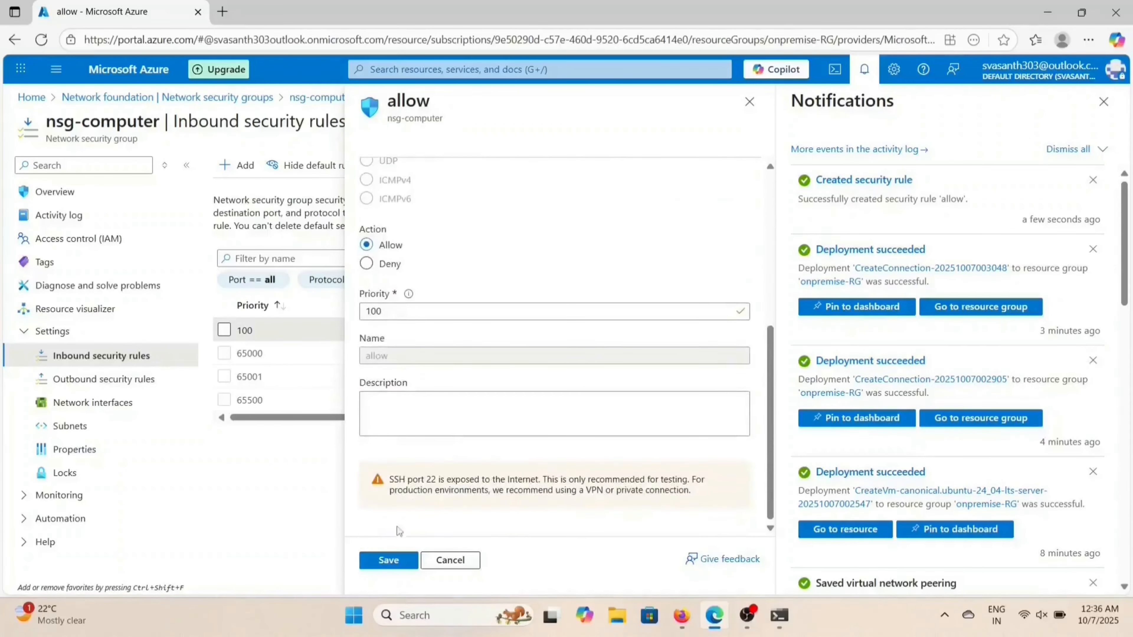
pyautogui.click(393, 560)
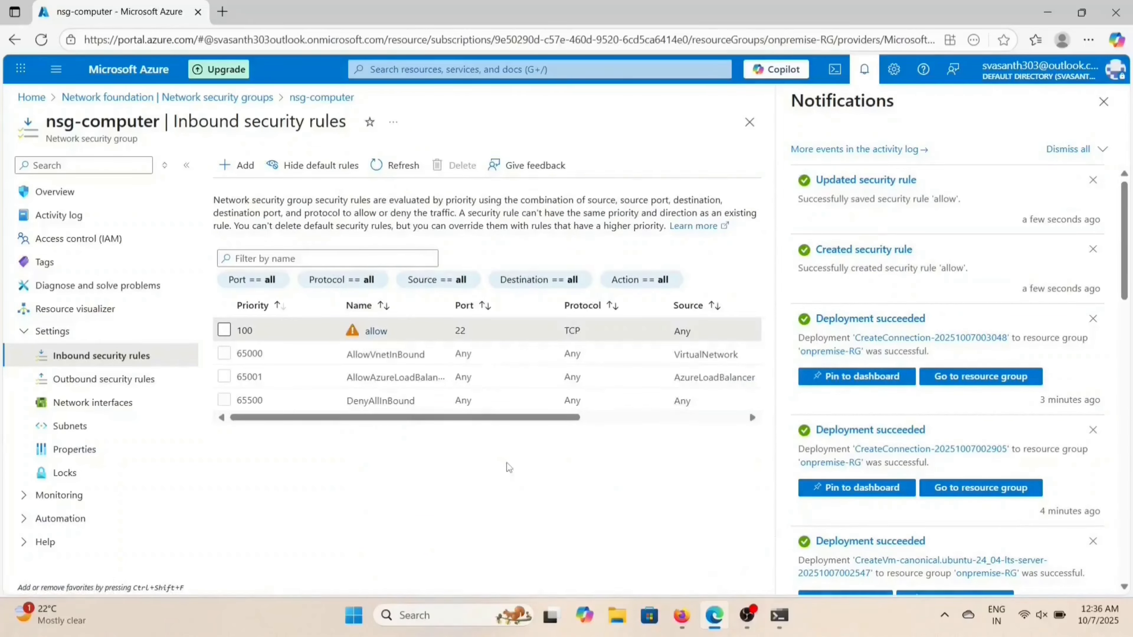
pyautogui.click(395, 165)
pyautogui.click(746, 616)
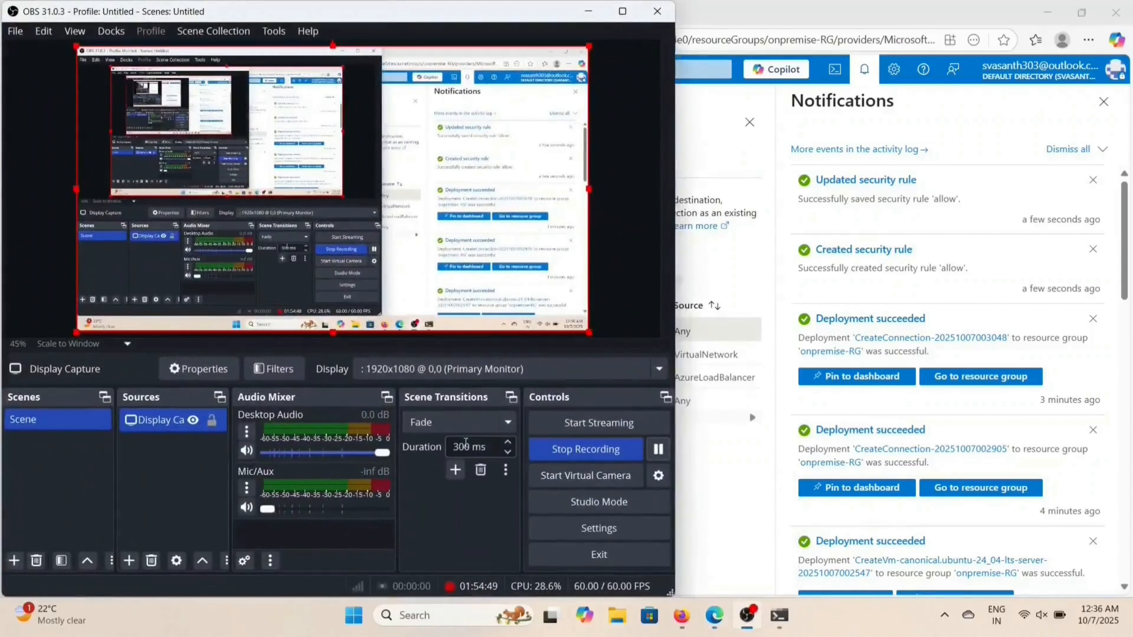
pyautogui.click(589, 11)
# Step: In the terminal, connect over SSH to 20.58.128.51 with the admin username, accept the host key and enter the account password
pyautogui.click(728, 579)
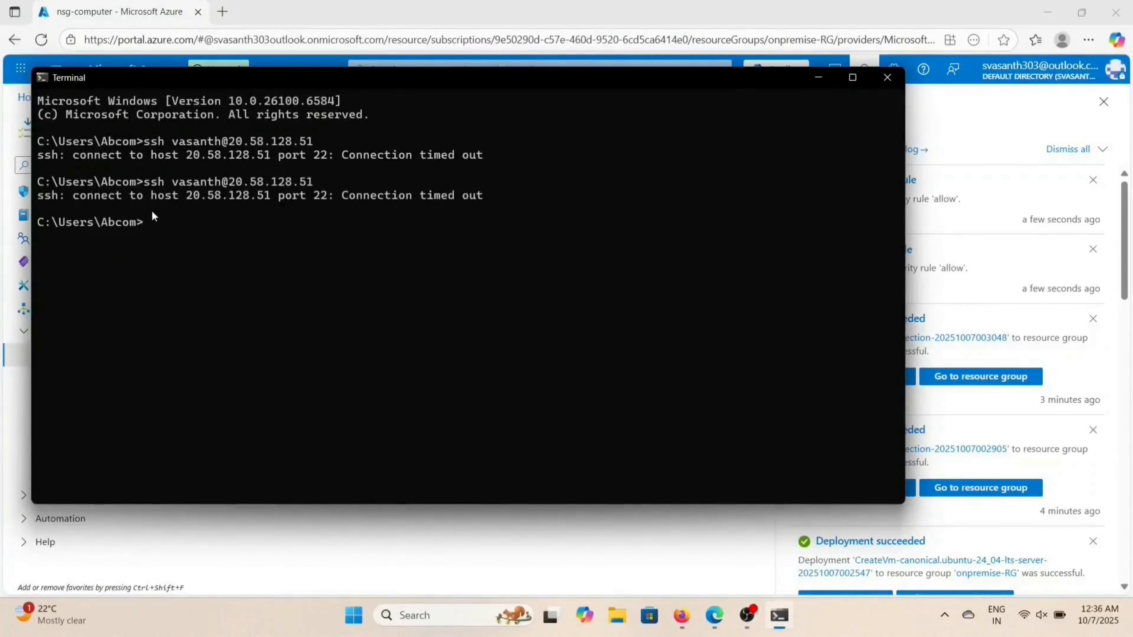
pyautogui.write('ssh vasanth@')
pyautogui.hotkey('ctrl', 'v')
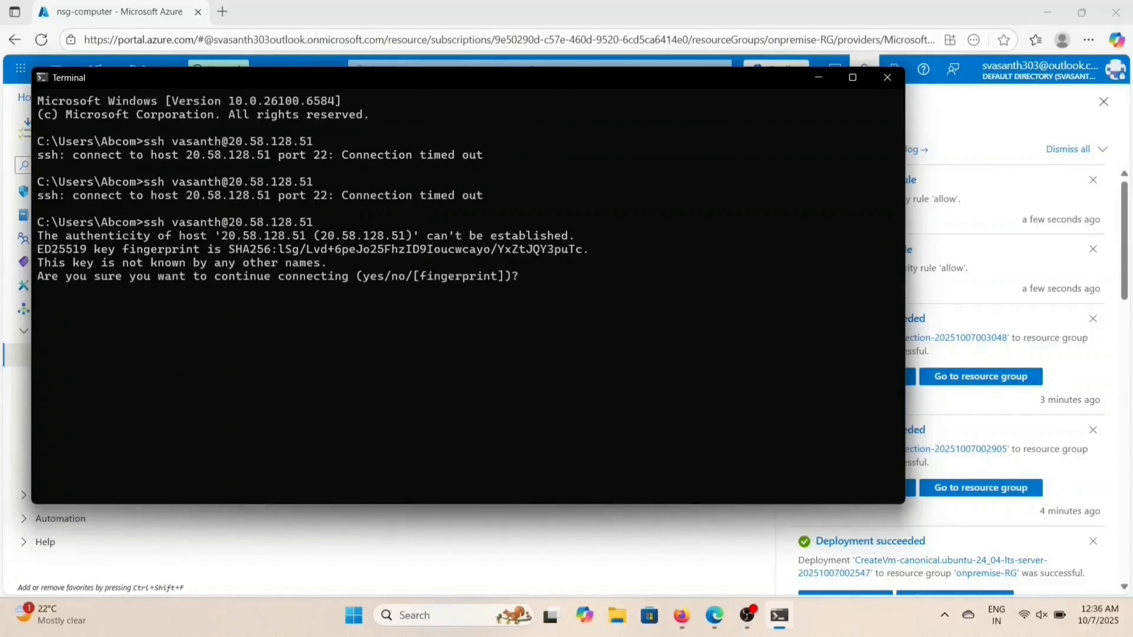
pyautogui.write('yes')
pyautogui.press('Return')
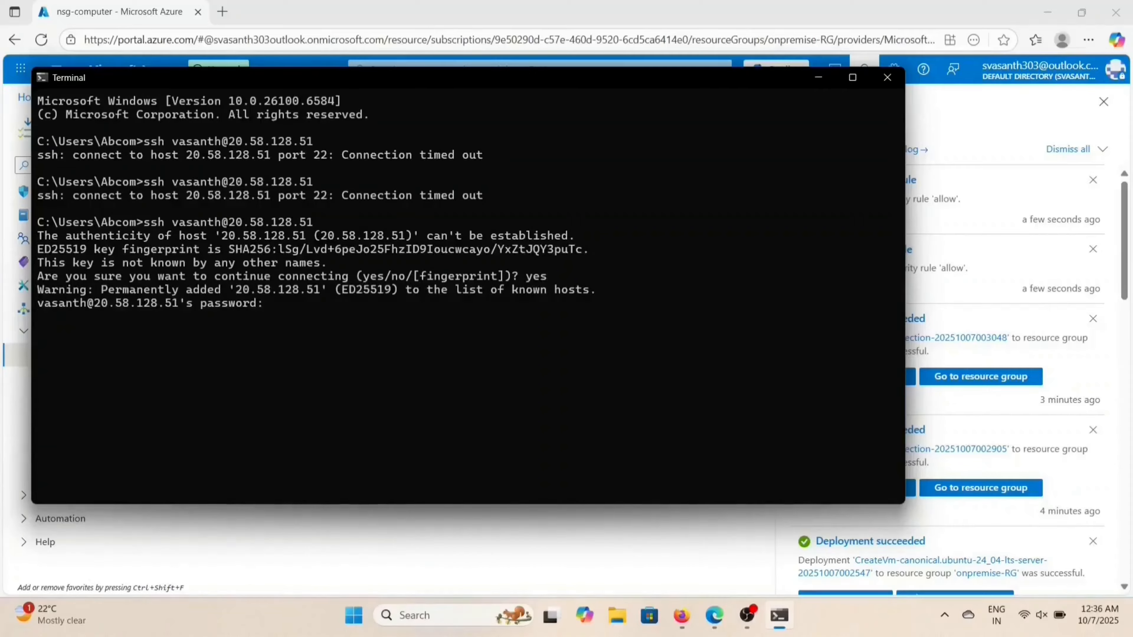
pyautogui.press('capslock')
pyautogui.press('capslock')
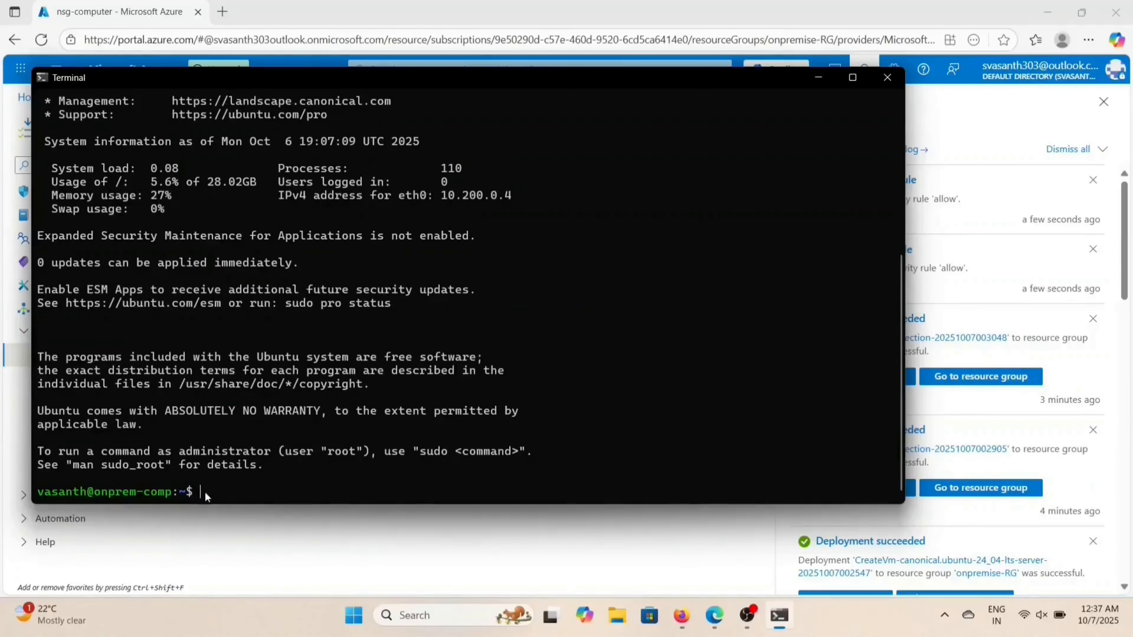
# Step: Switch to the root user on onprem-comp with sudo su and ping 10.1.0.4
pyautogui.write('sudo su')
pyautogui.press('Return')
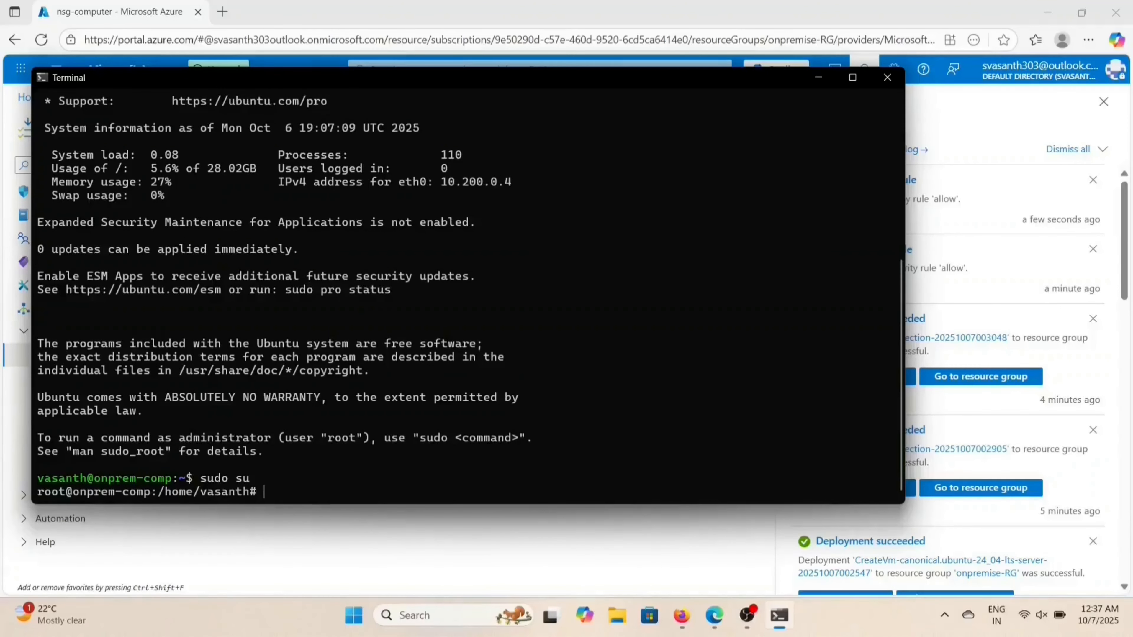
pyautogui.write('ping 10.1.0.4')
pyautogui.press('Return')
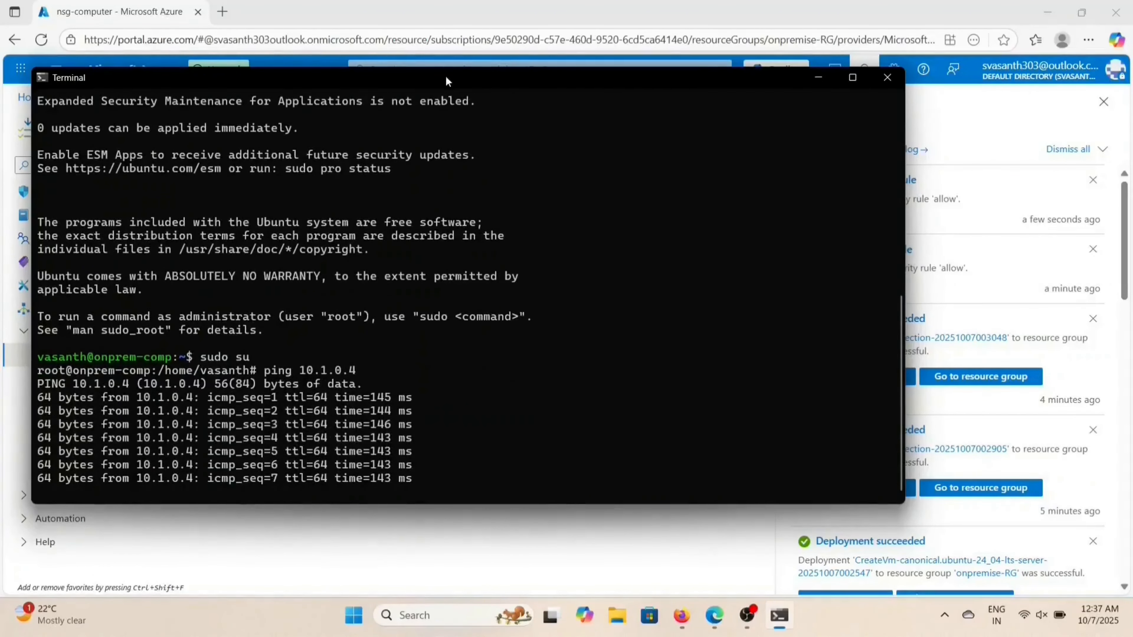
# Step: Move the terminal window lower and narrow it to less than half of the screen's width
pyautogui.moveTo(445, 75); pyautogui.dragTo(424, 150)
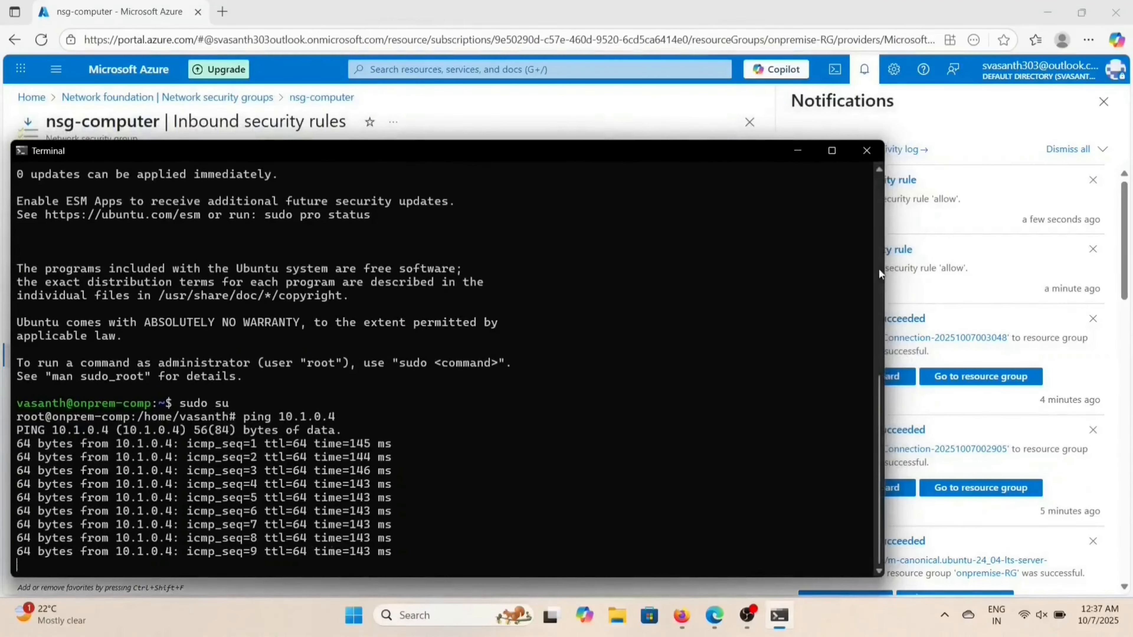
pyautogui.moveTo(885, 270); pyautogui.dragTo(483, 270)
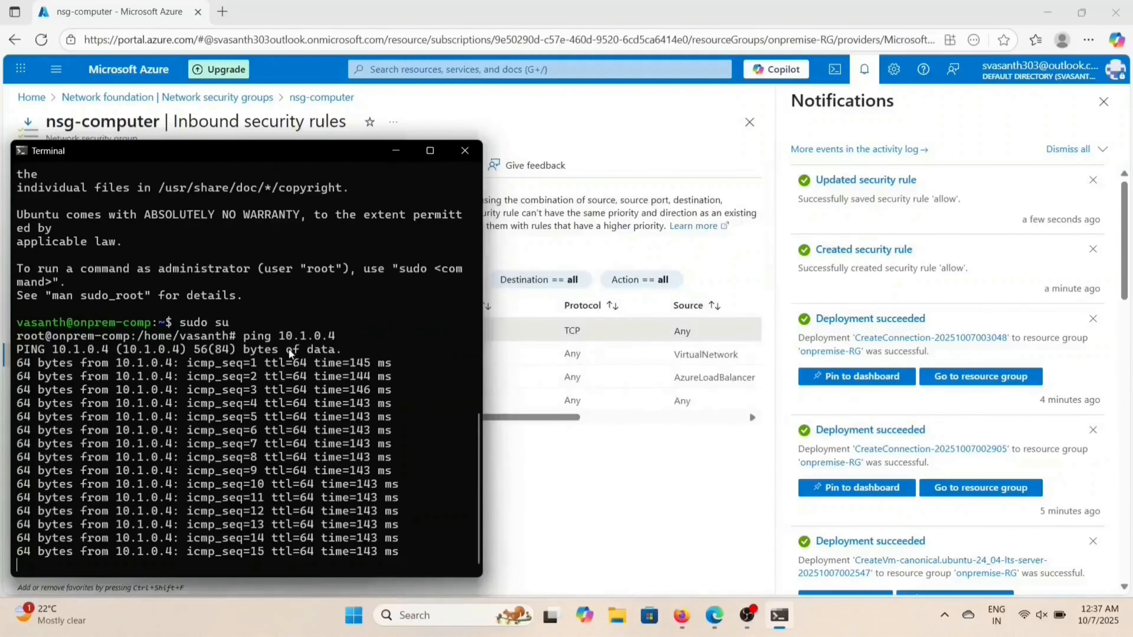
# Step: Switch to the core tenant's Azure portal in Firefox and look up webserver-prod1's private IP address on its overview page
pyautogui.click(682, 616)
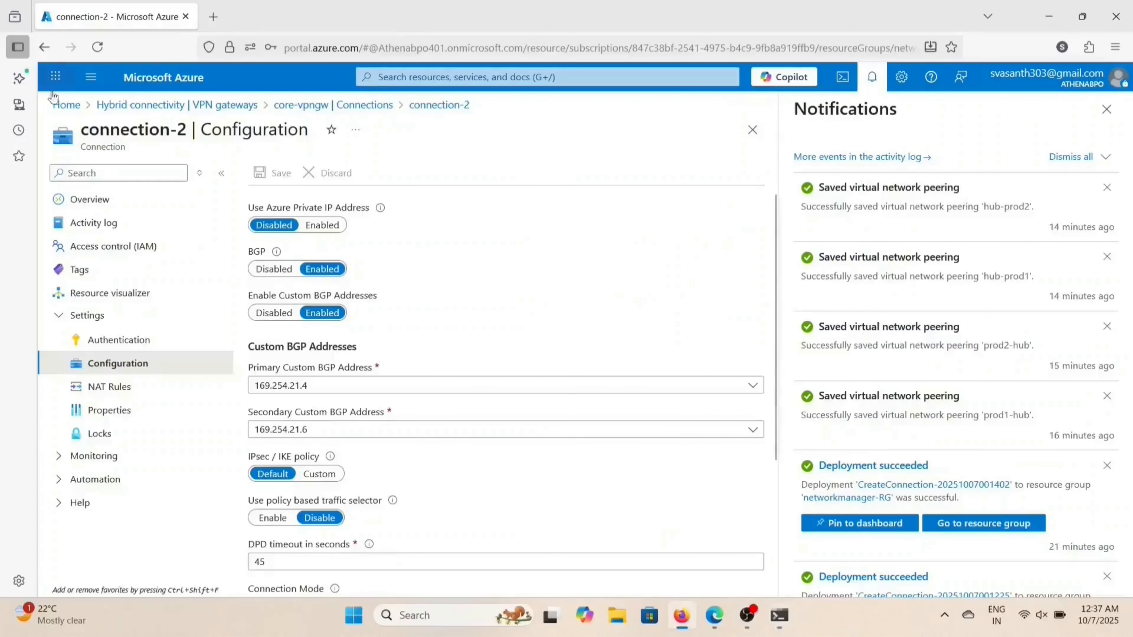
pyautogui.click(66, 106)
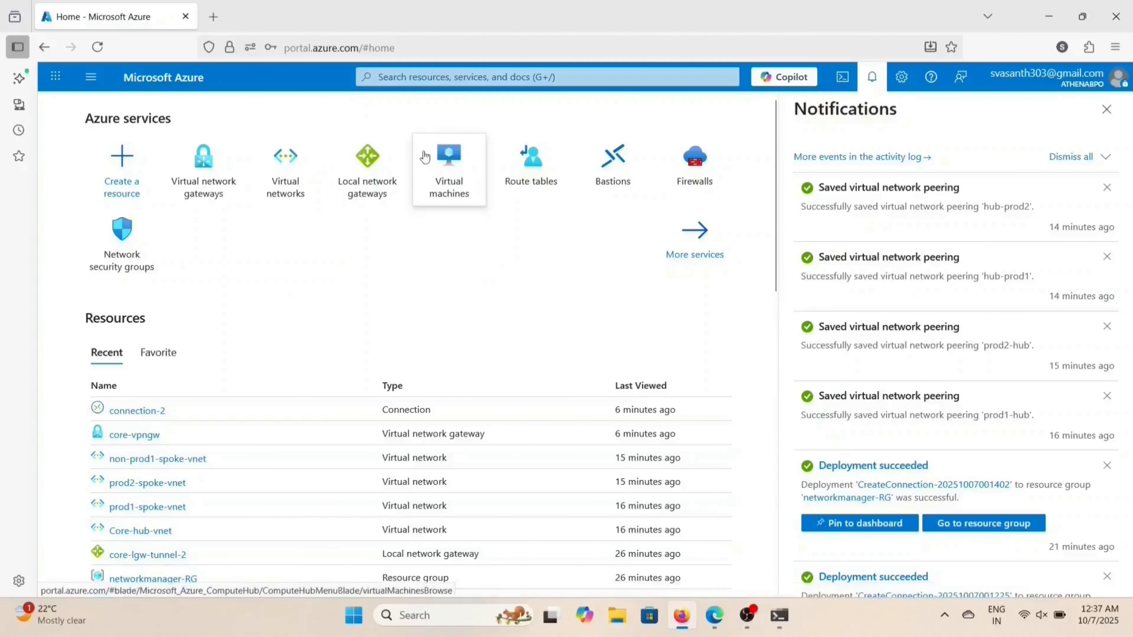
pyautogui.click(436, 160)
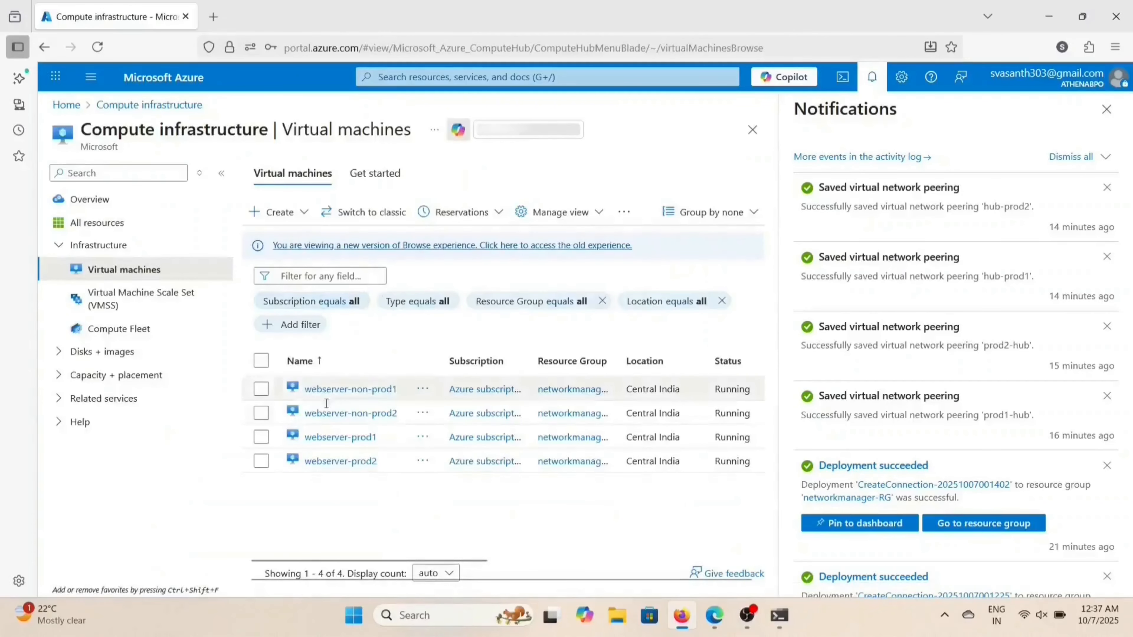
pyautogui.click(342, 441)
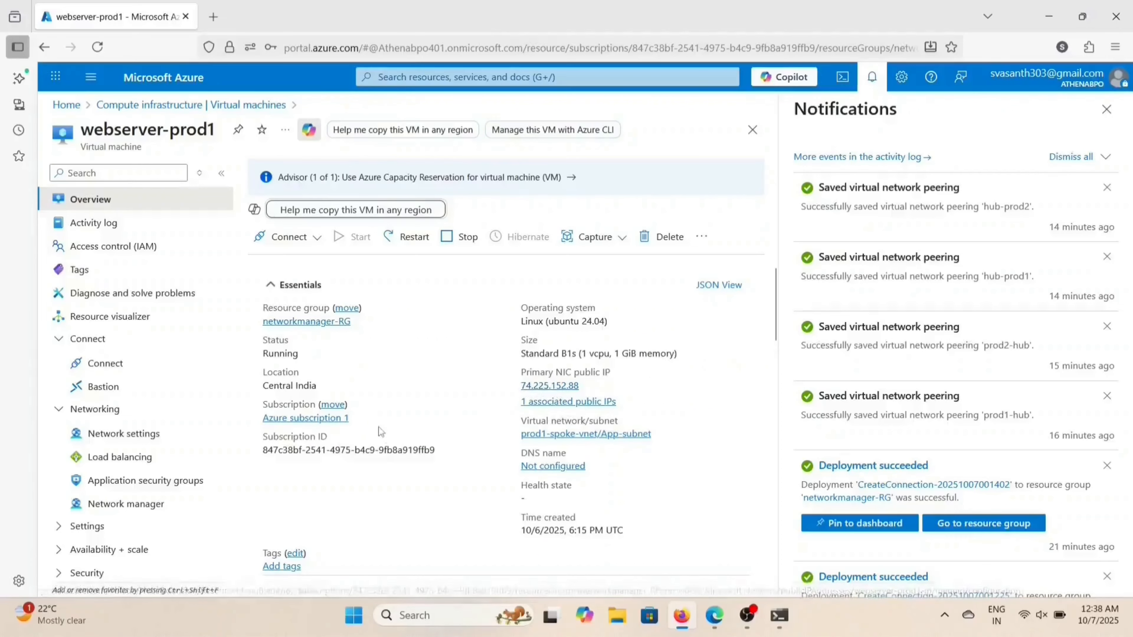
pyautogui.scroll(-10, 379, 427)
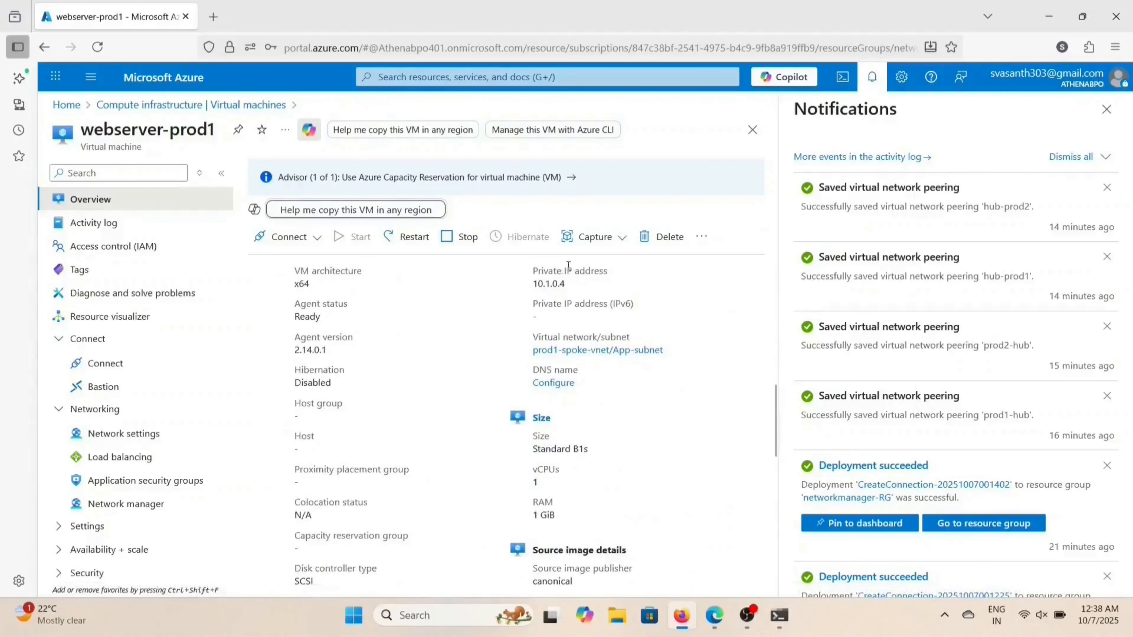
pyautogui.scroll(1, 570, 312)
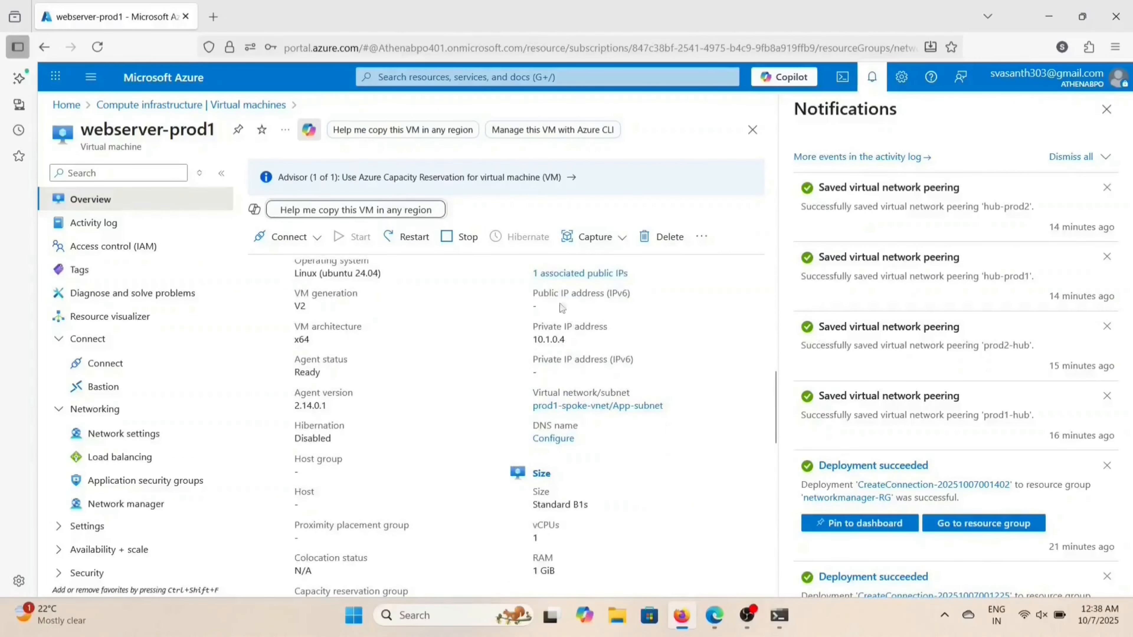
# Step: Switch back to the terminal, stop the running ping to 10.1.0.4 and move the window lower
pyautogui.click(776, 625)
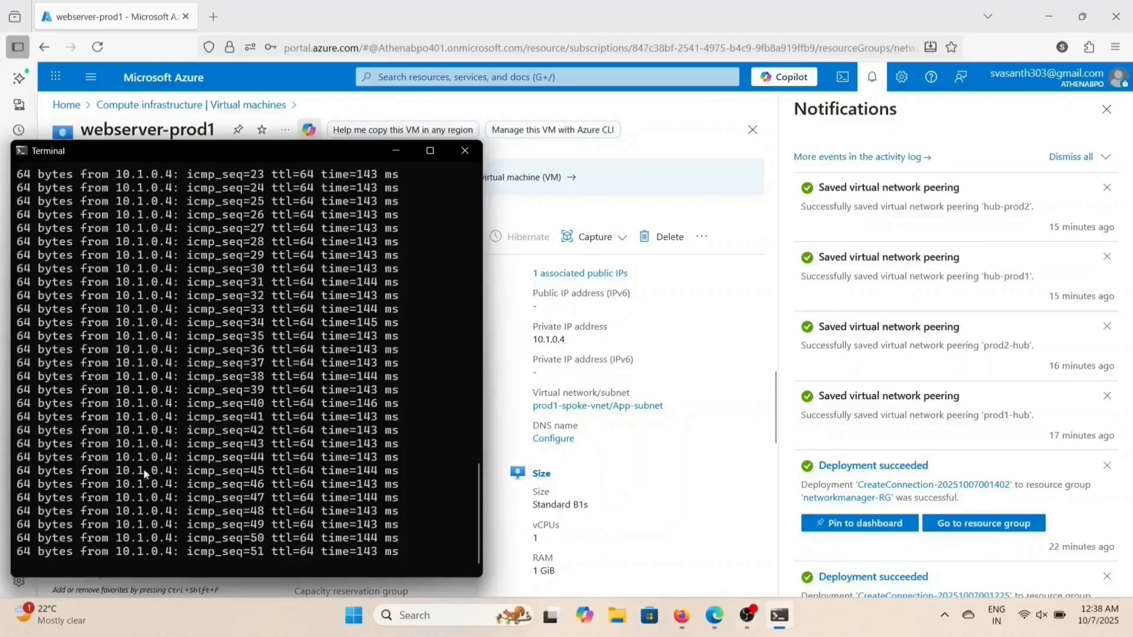
pyautogui.hotkey('ctrl', 'c')
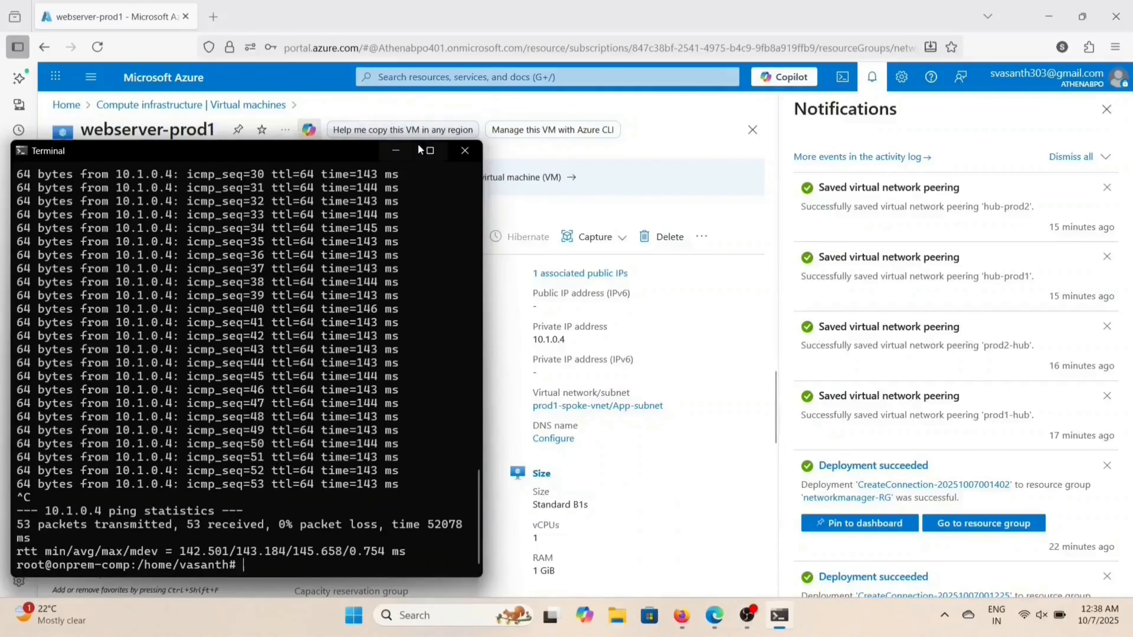
pyautogui.moveTo(336, 148); pyautogui.dragTo(349, 274)
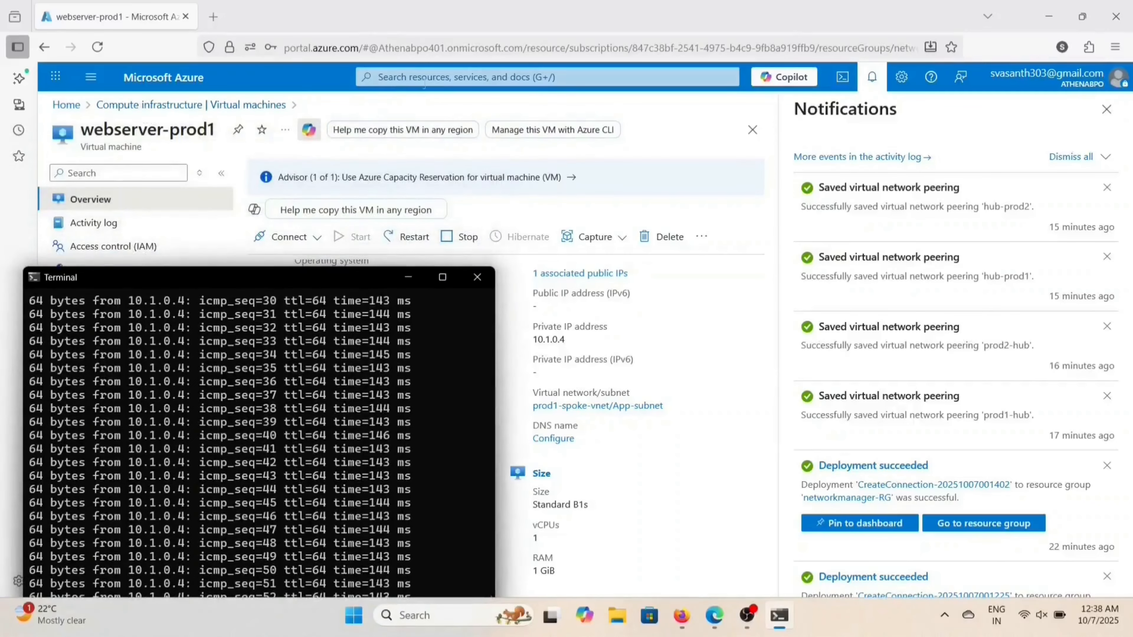
# Step: Return to the virtual machines list in the portal, reopen webserver-prod1 and examine its networking and other properties
pyautogui.click(438, 78)
pyautogui.click(409, 300)
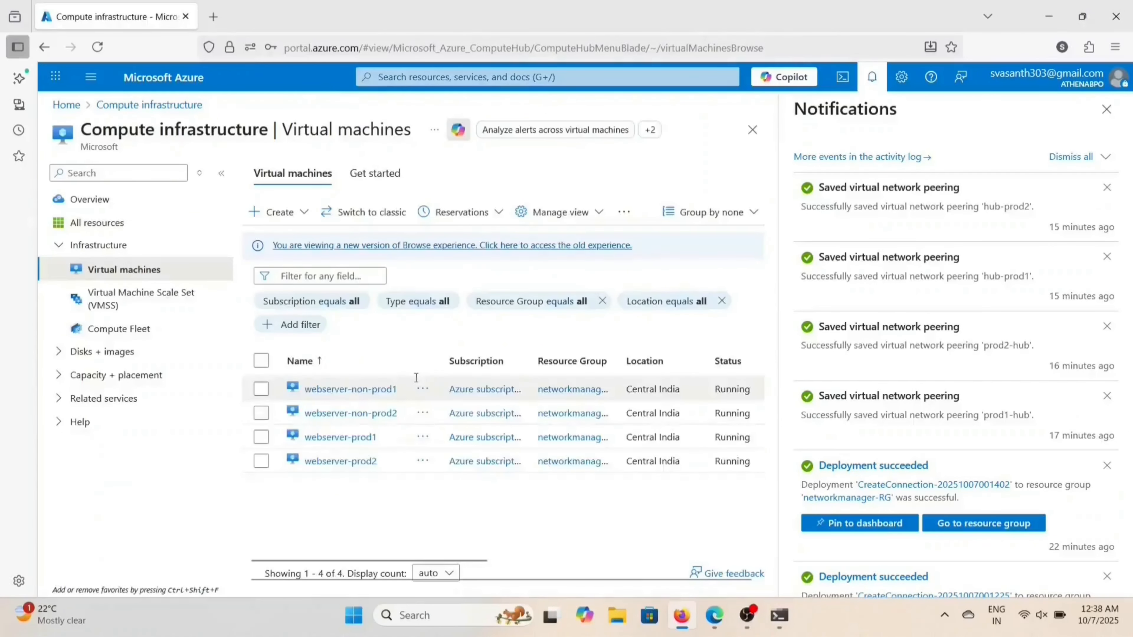
pyautogui.click(350, 438)
pyautogui.scroll(-2, 352, 445)
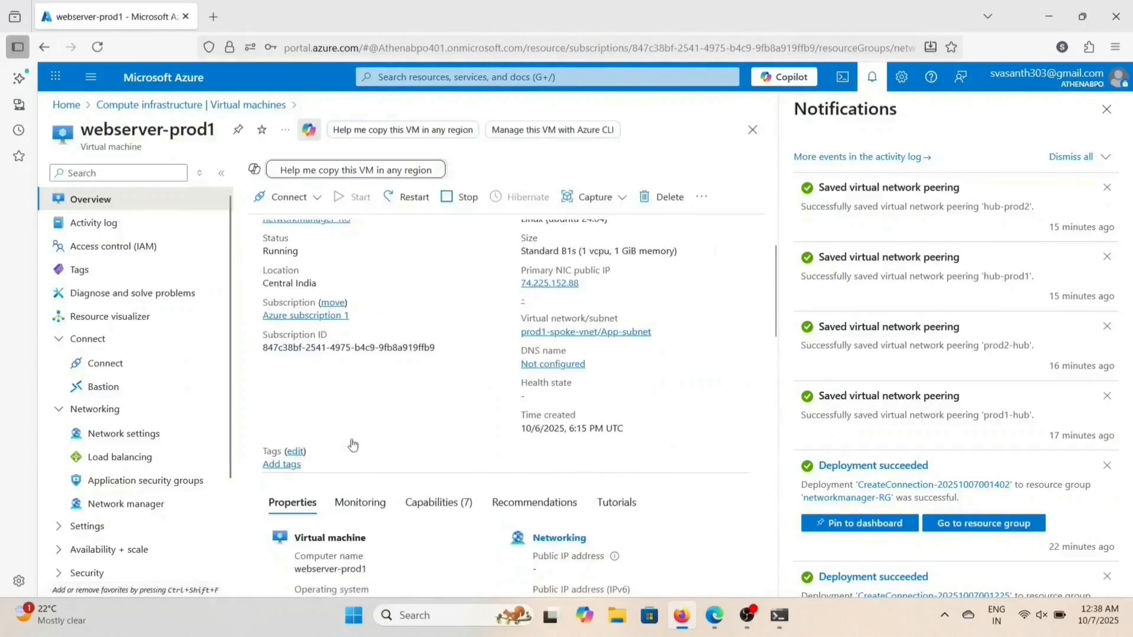
pyautogui.scroll(-8, 573, 395)
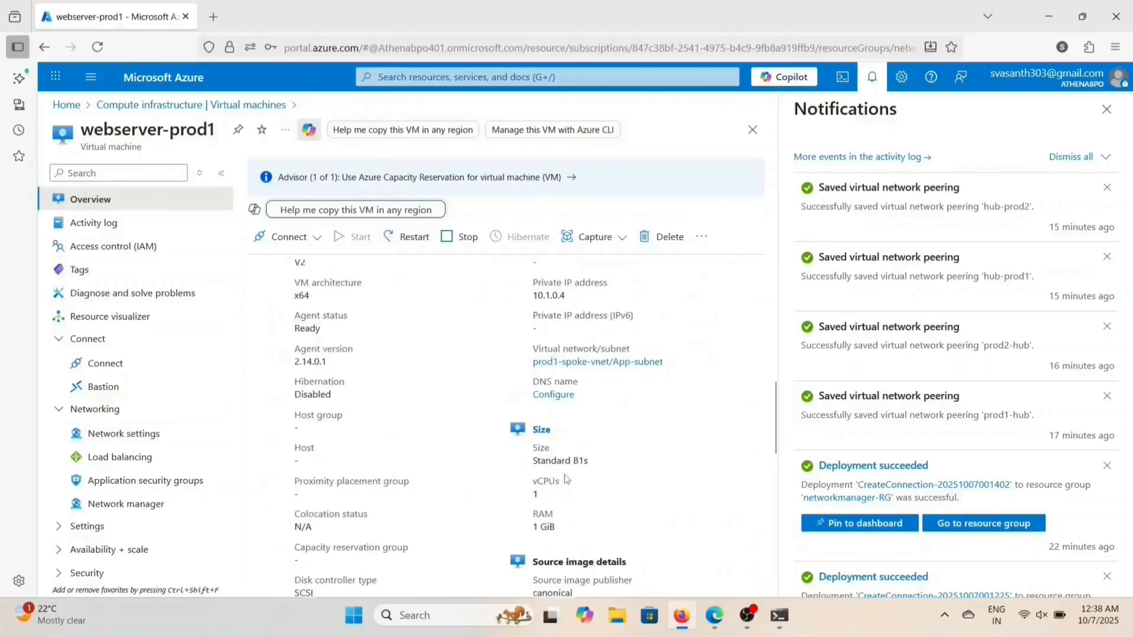
pyautogui.scroll(3, 565, 473)
pyautogui.scroll(-1, 565, 473)
pyautogui.scroll(-15, 565, 474)
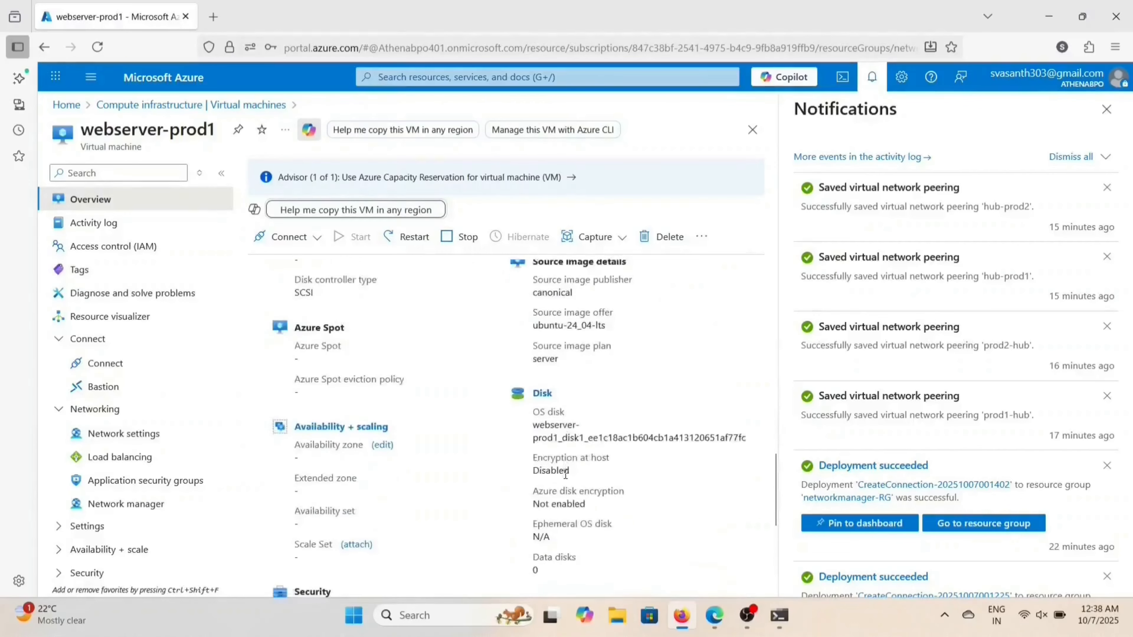
pyautogui.scroll(10, 565, 475)
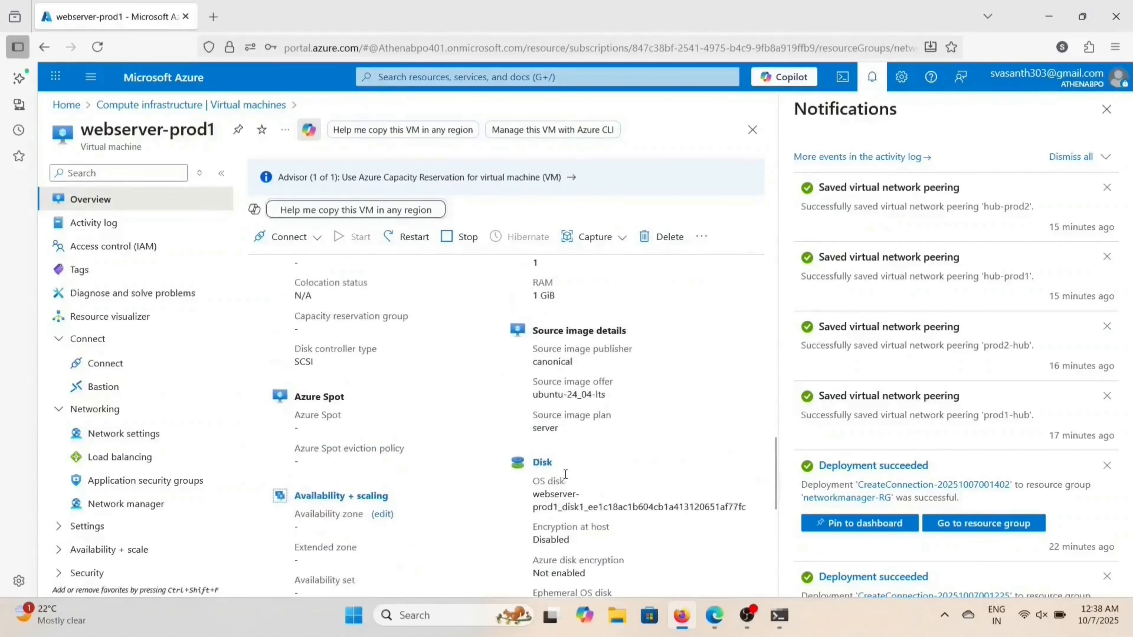
pyautogui.scroll(5, 565, 475)
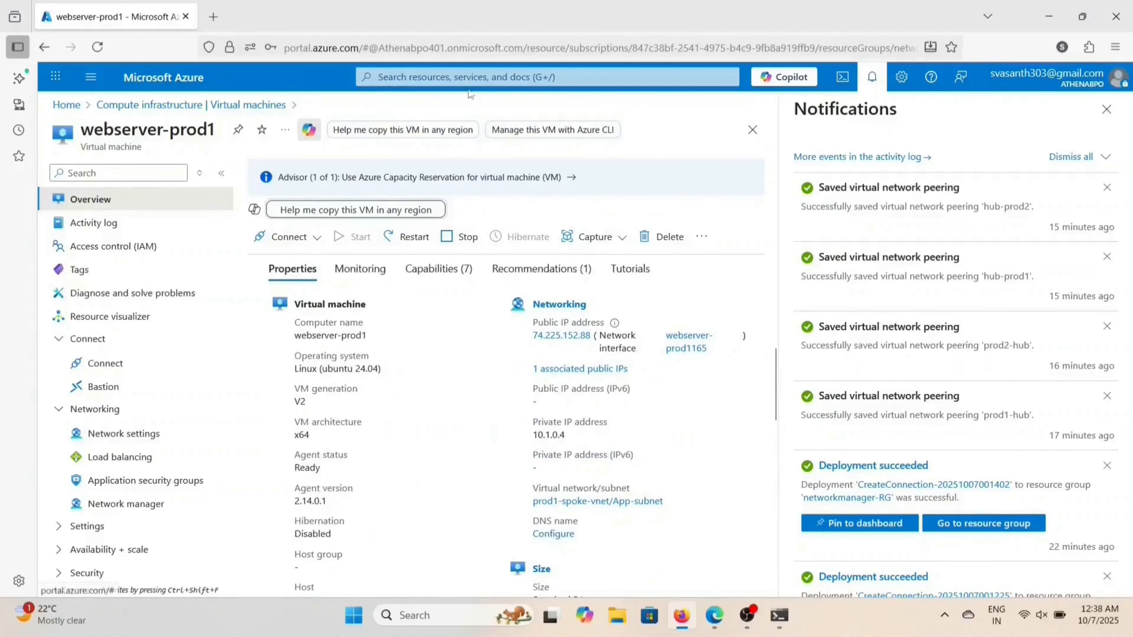
# Step: Return to the virtual machines list, open webserver-prod2 and look up its private IP address in the overview properties
pyautogui.click(469, 78)
pyautogui.click(392, 297)
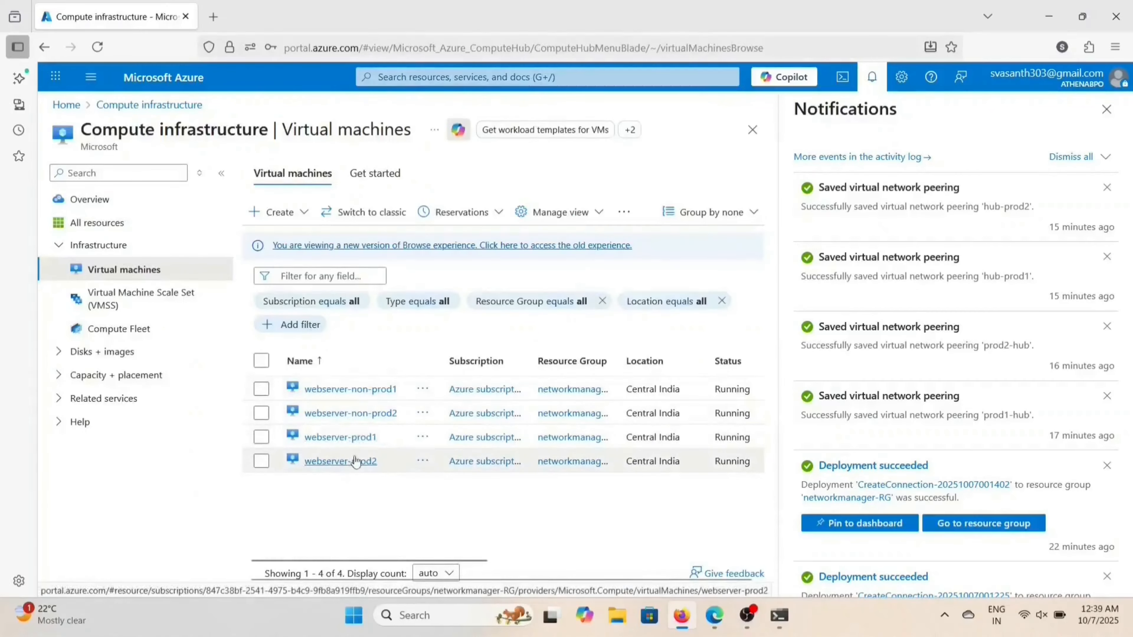
pyautogui.click(359, 461)
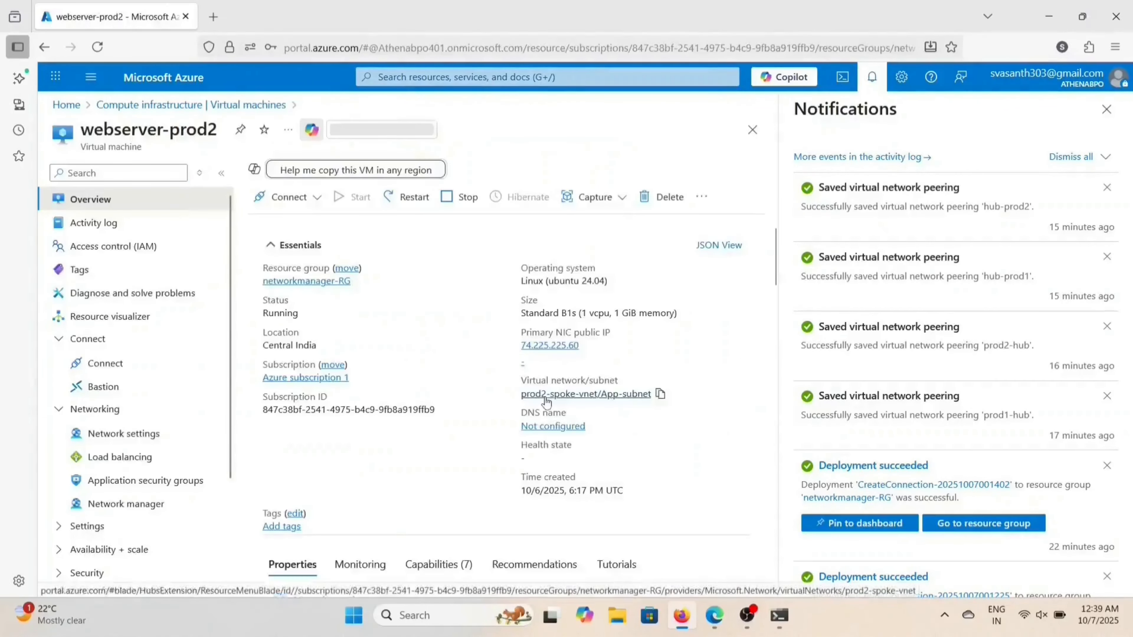
pyautogui.scroll(-3, 545, 397)
pyautogui.scroll(3, 545, 397)
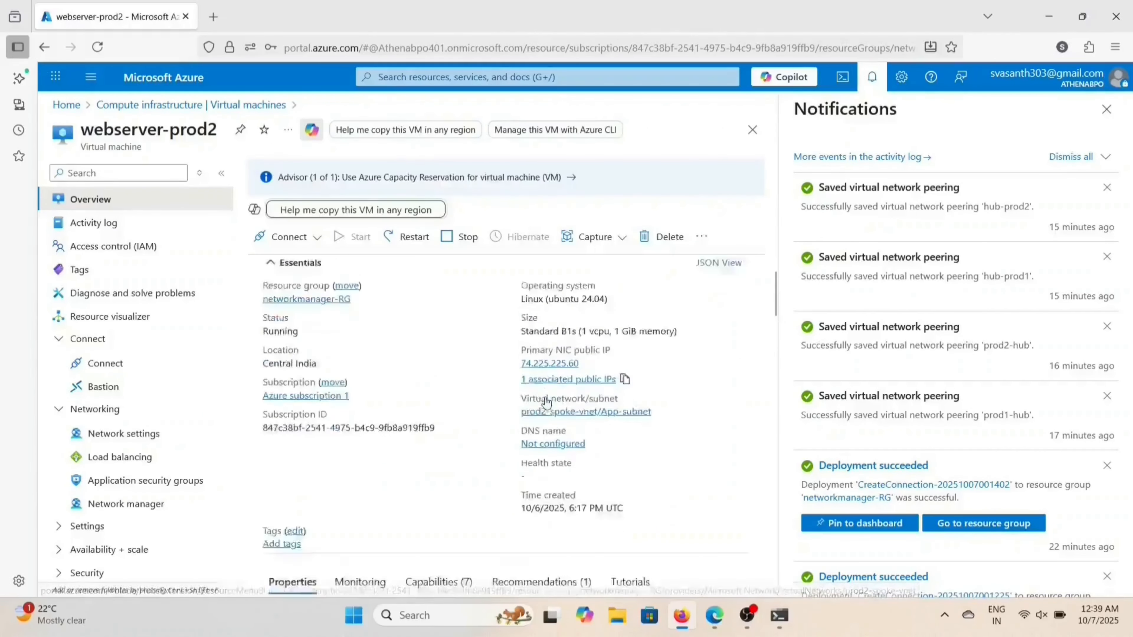
pyautogui.scroll(-10, 545, 397)
pyautogui.scroll(-8, 545, 397)
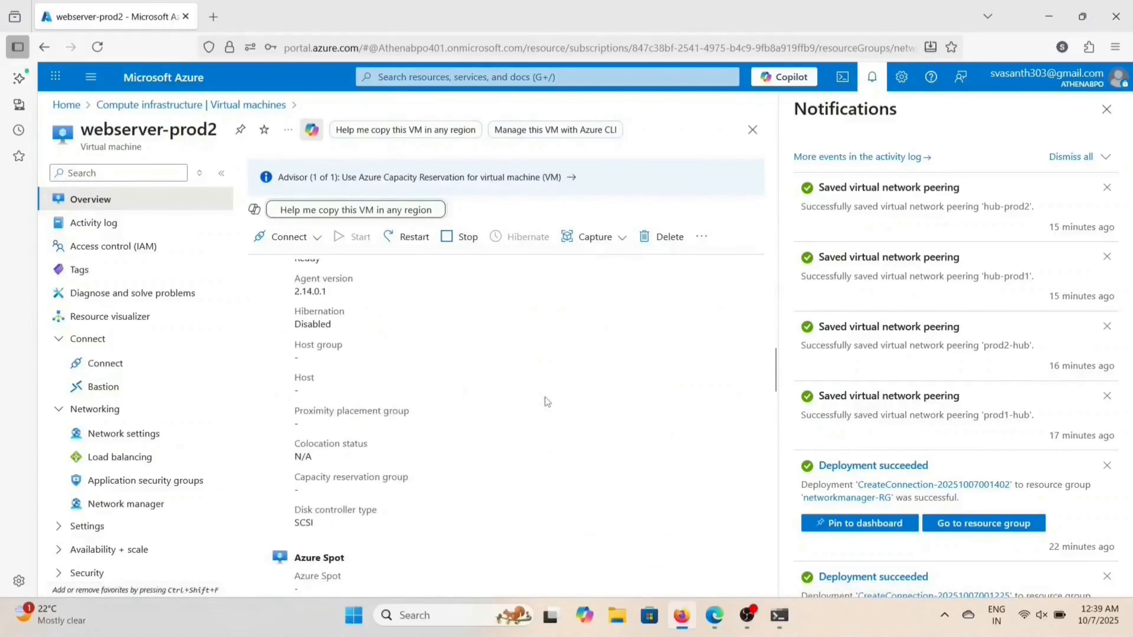
pyautogui.scroll(-7, 545, 396)
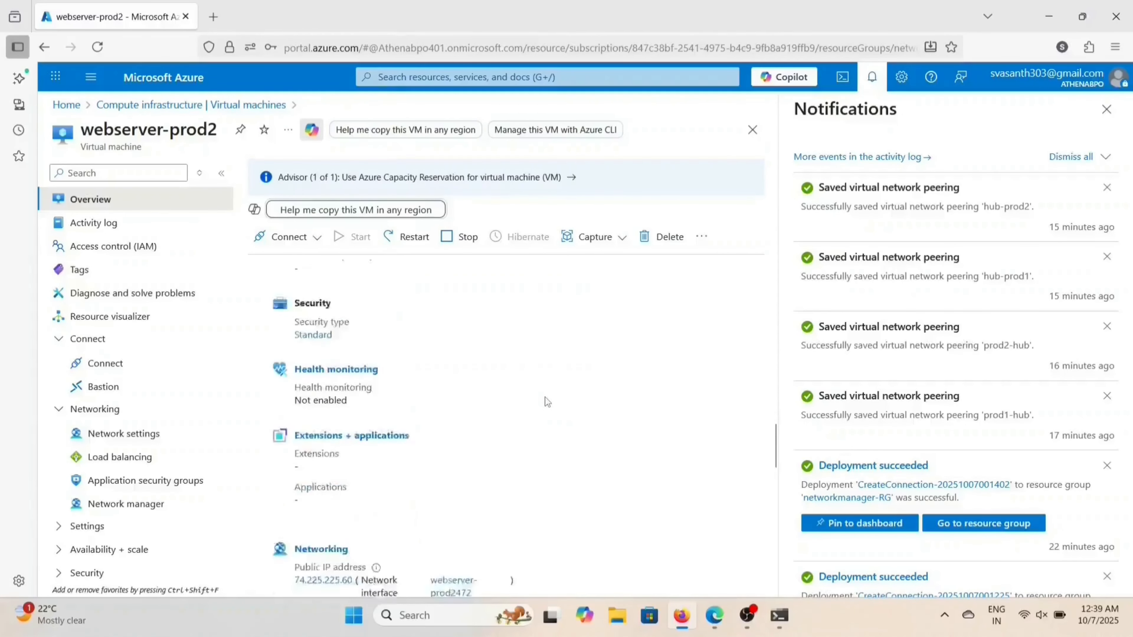
pyautogui.scroll(-3, 545, 397)
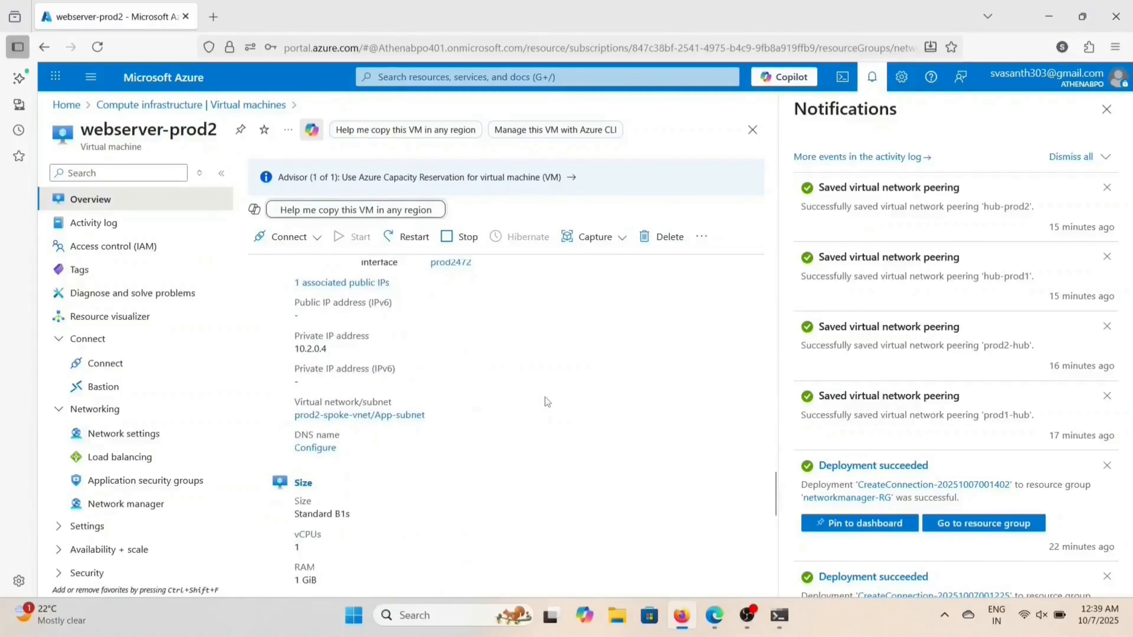
# Step: Switch to the terminal, move it clear of the VM's private IP address, ping 10.2.0.4 from onprem-comp and stop the ping after several replies
pyautogui.click(779, 615)
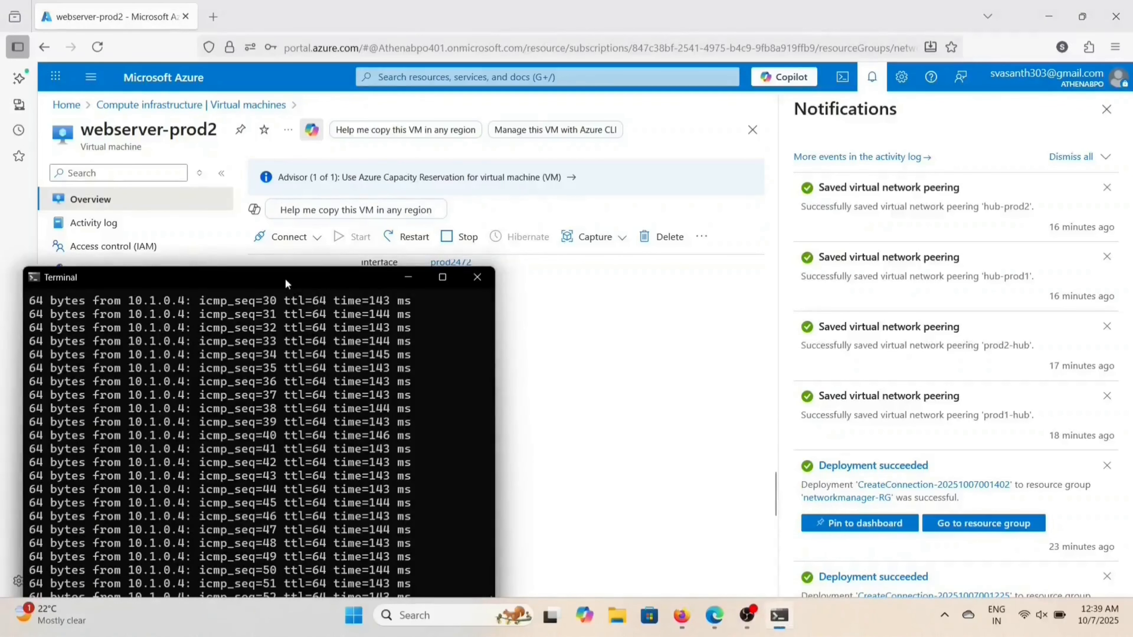
pyautogui.moveTo(285, 278); pyautogui.dragTo(765, 90)
pyautogui.hotkey('ctrl', 'c')
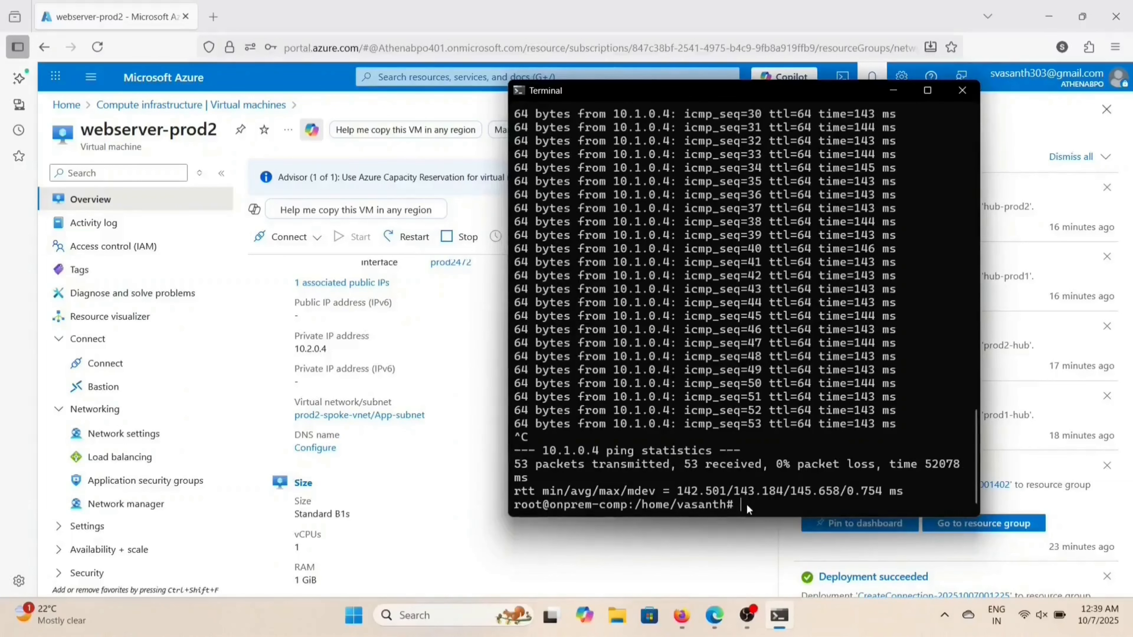
pyautogui.write('ping 10.2.0.4')
pyautogui.press('Return')
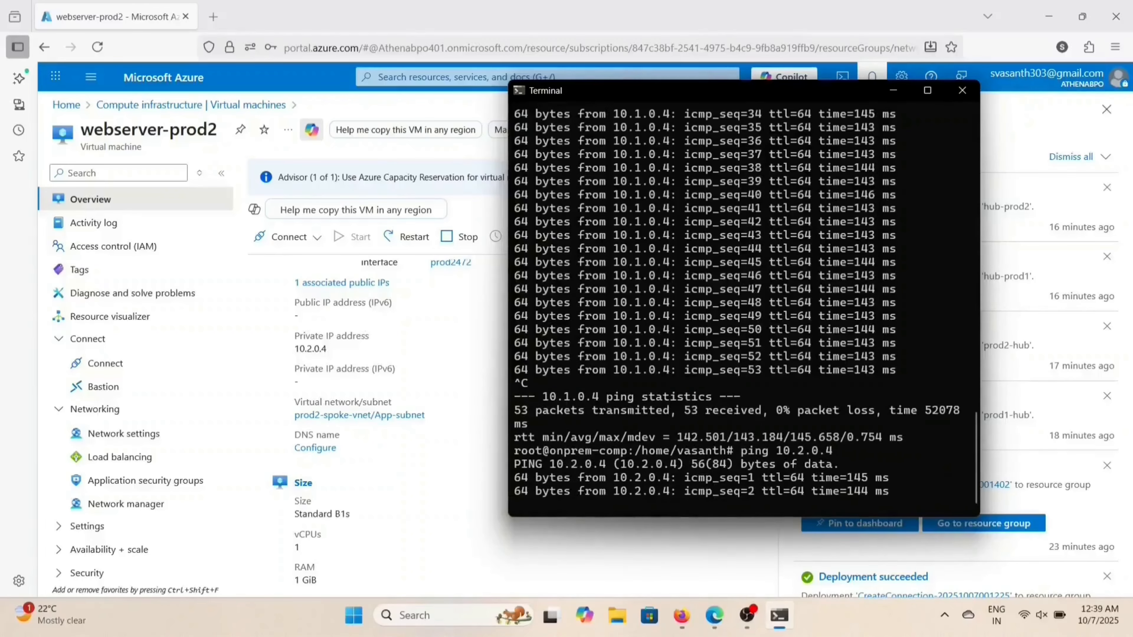
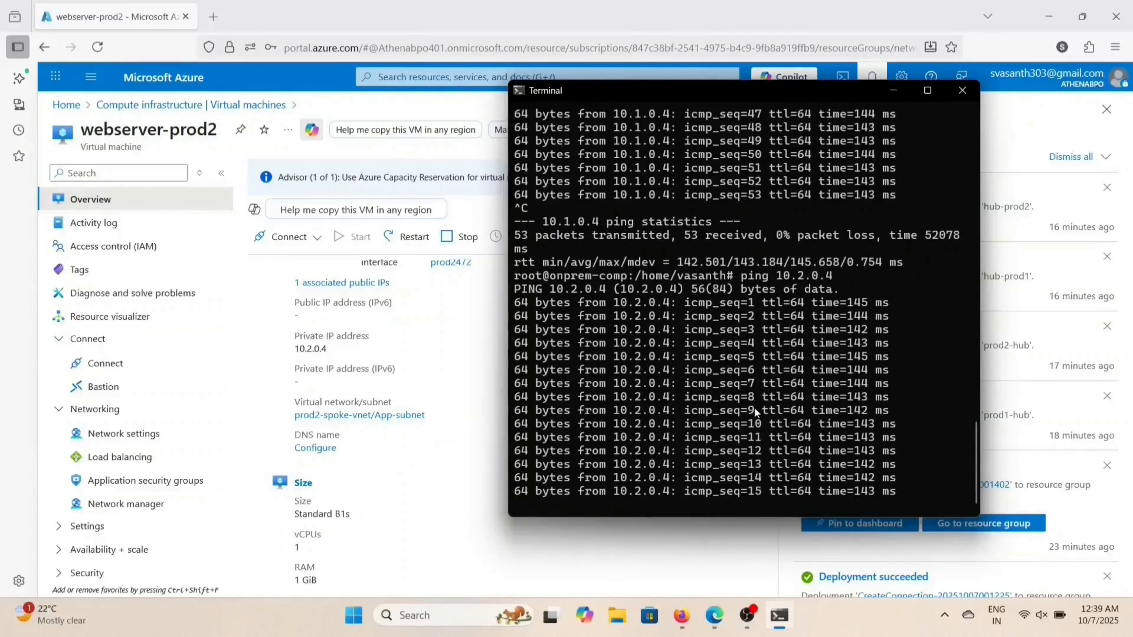
pyautogui.hotkey('ctrl', 'c')
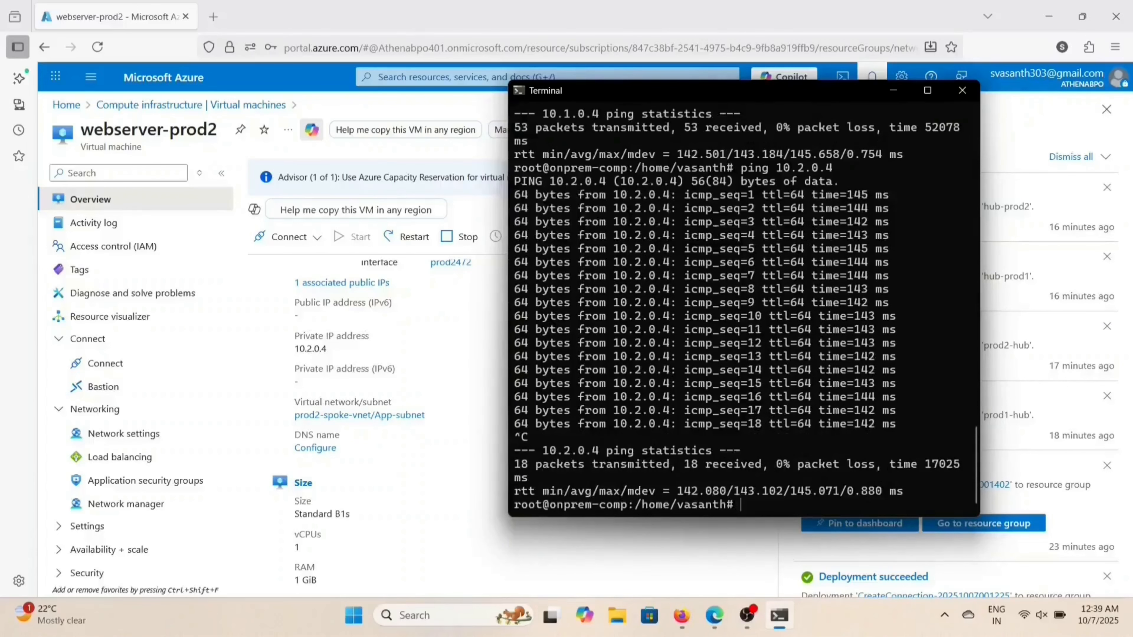
pyautogui.write('ip')
pyautogui.press('BackSpace')
pyautogui.press('BackSpace')
# Step: Review the terminal session's history from the SSH login and the VM's system information through to the ping replies from 10.1.0.4
pyautogui.scroll(20, 799, 278)
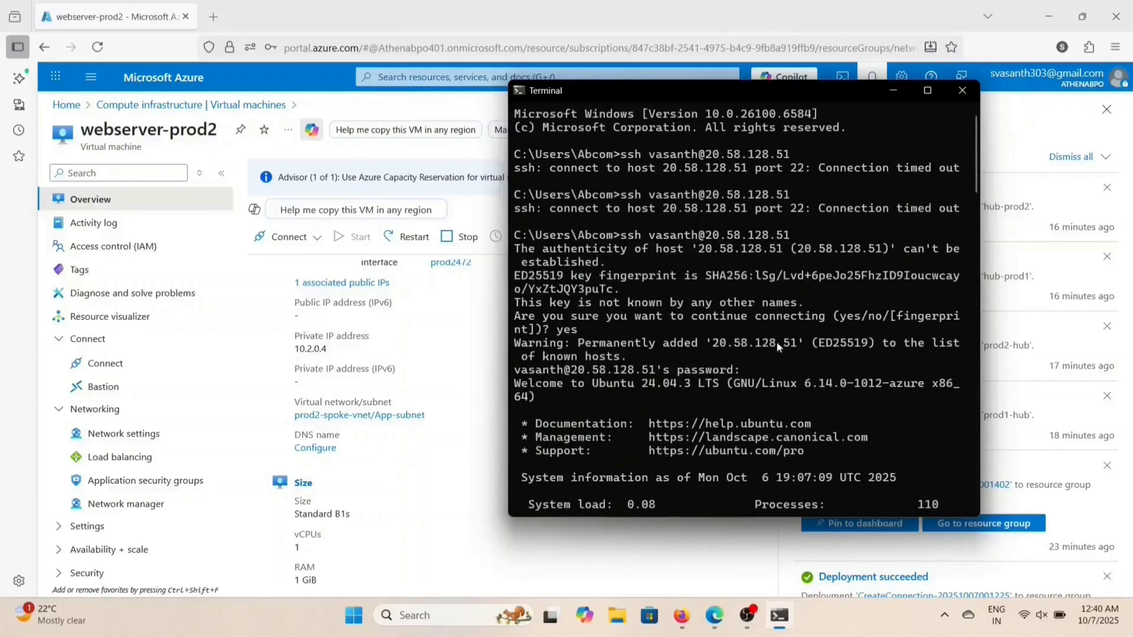
pyautogui.scroll(-5, 776, 342)
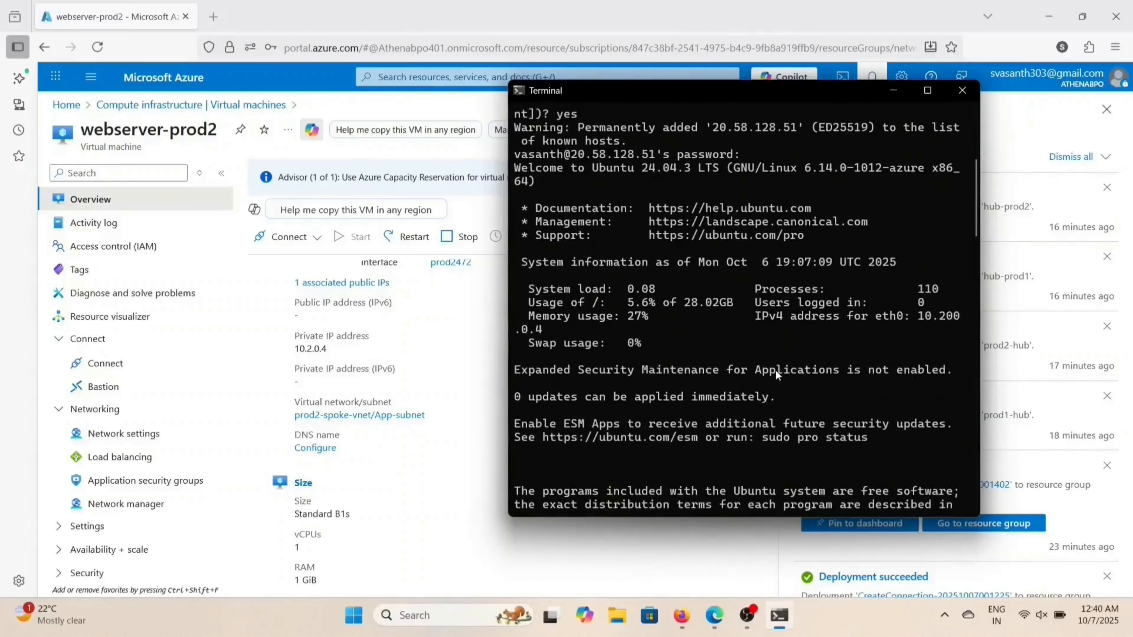
pyautogui.scroll(-5, 776, 370)
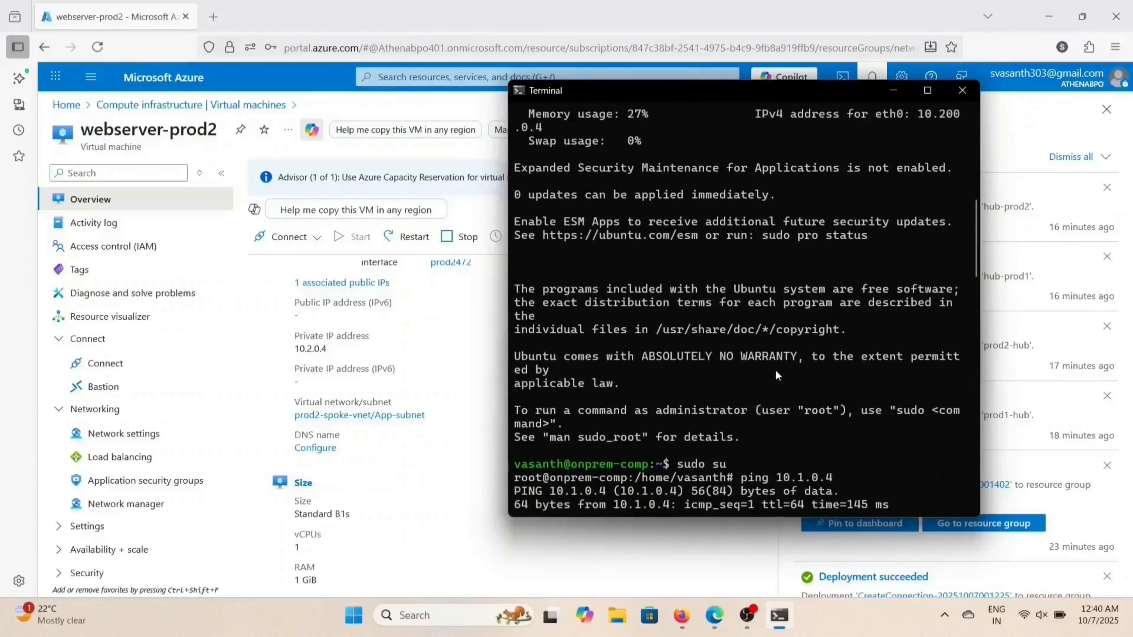
pyautogui.scroll(8, 776, 375)
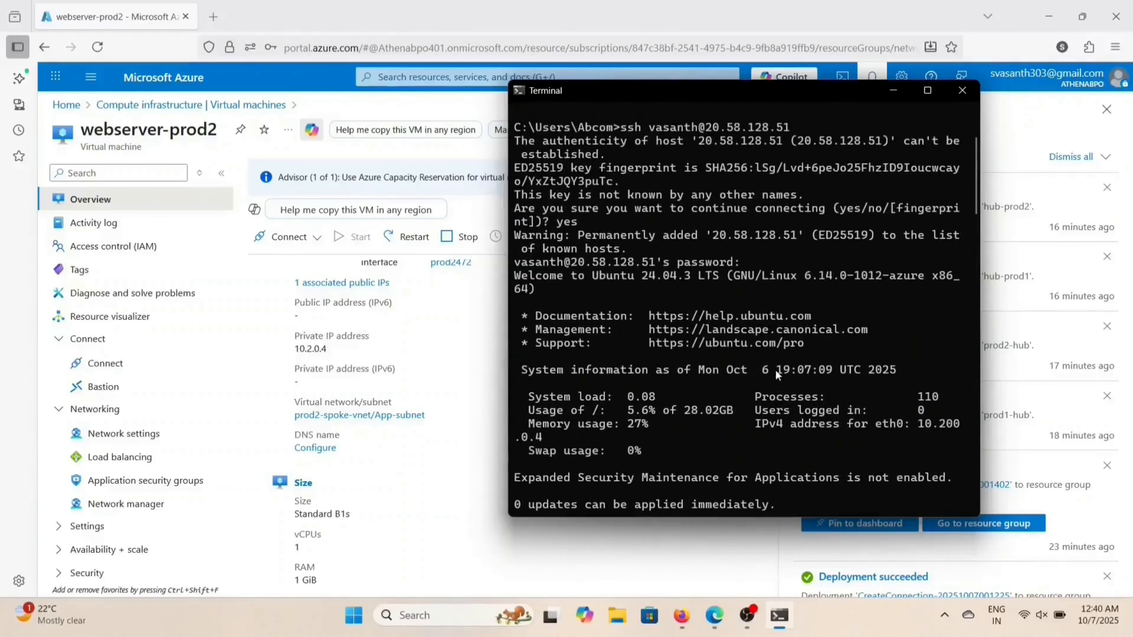
pyautogui.scroll(3, 777, 375)
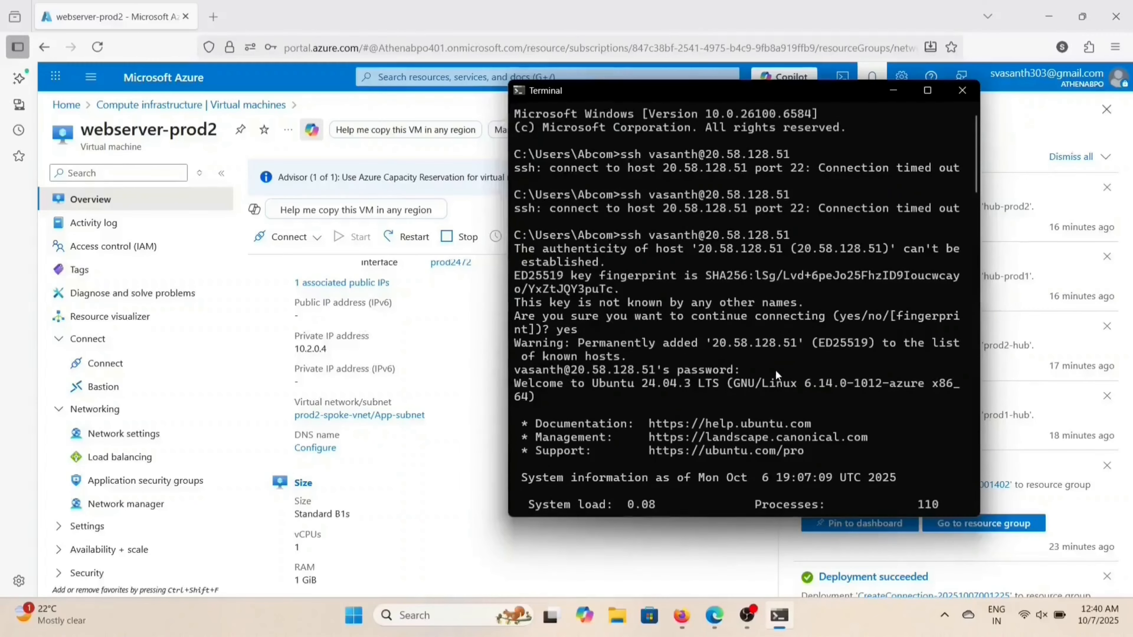
pyautogui.scroll(-5, 776, 371)
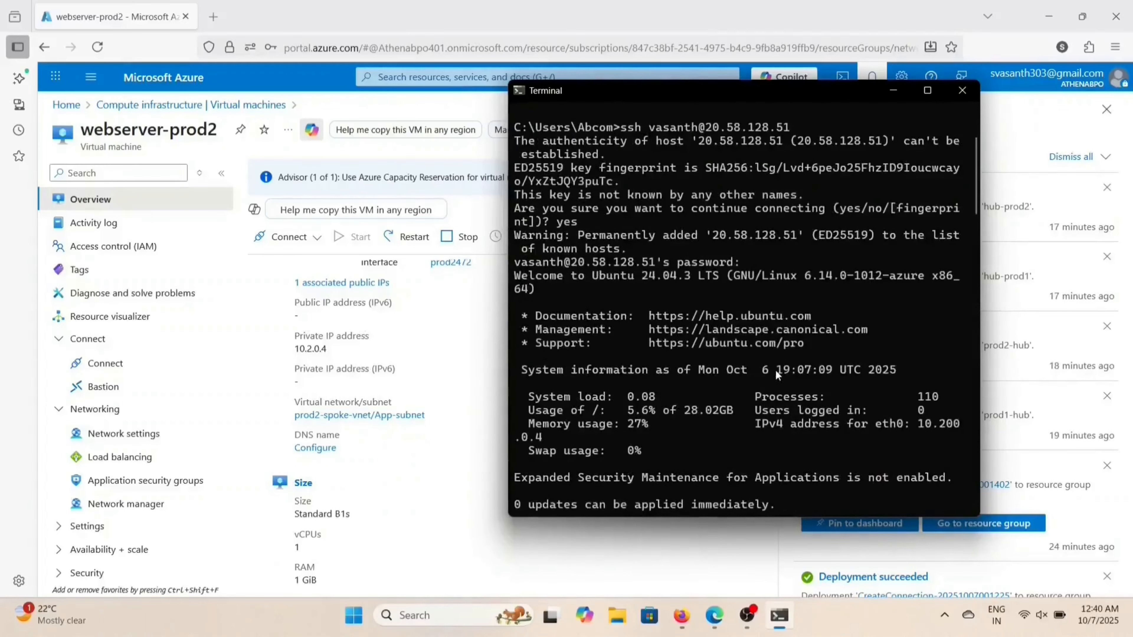
pyautogui.scroll(-5, 775, 369)
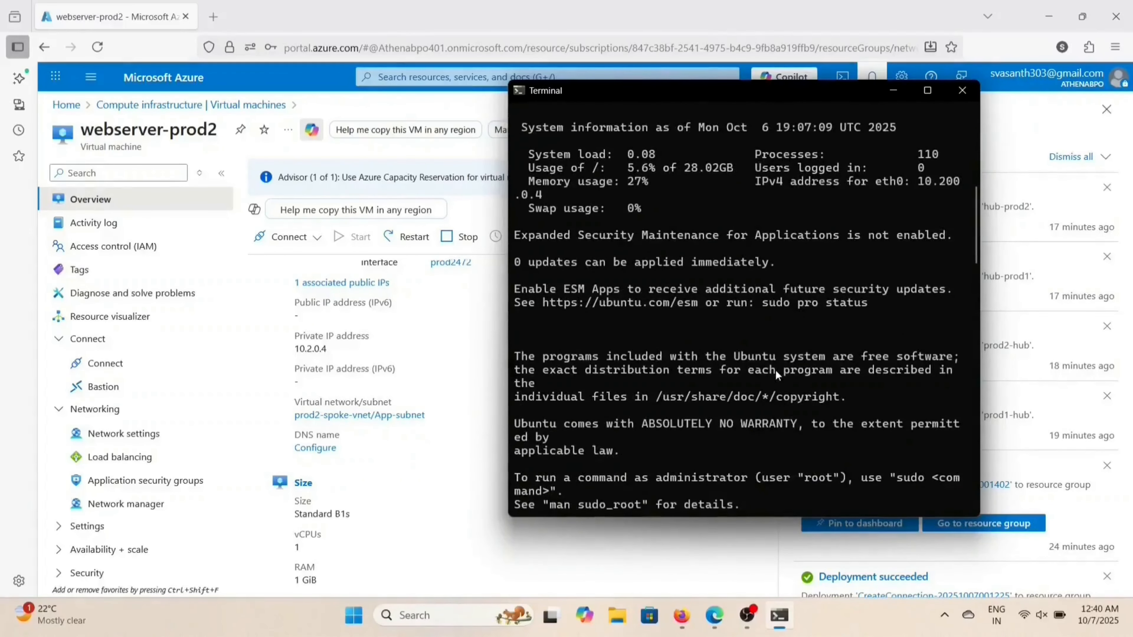
pyautogui.scroll(-1, 775, 369)
pyautogui.scroll(-3, 776, 369)
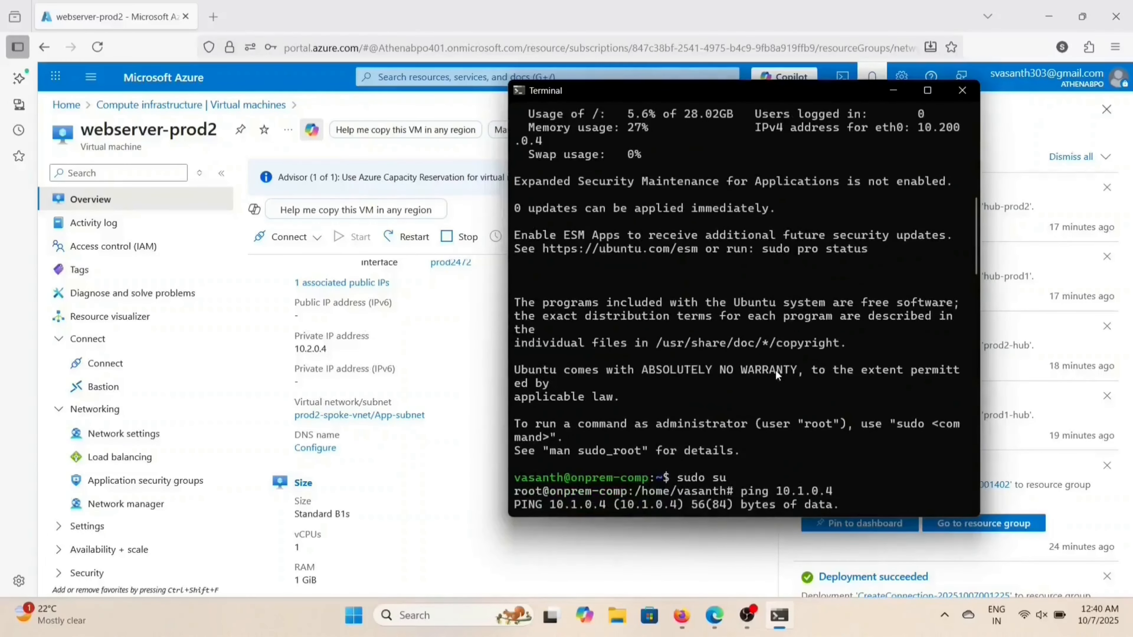
pyautogui.scroll(-15, 775, 369)
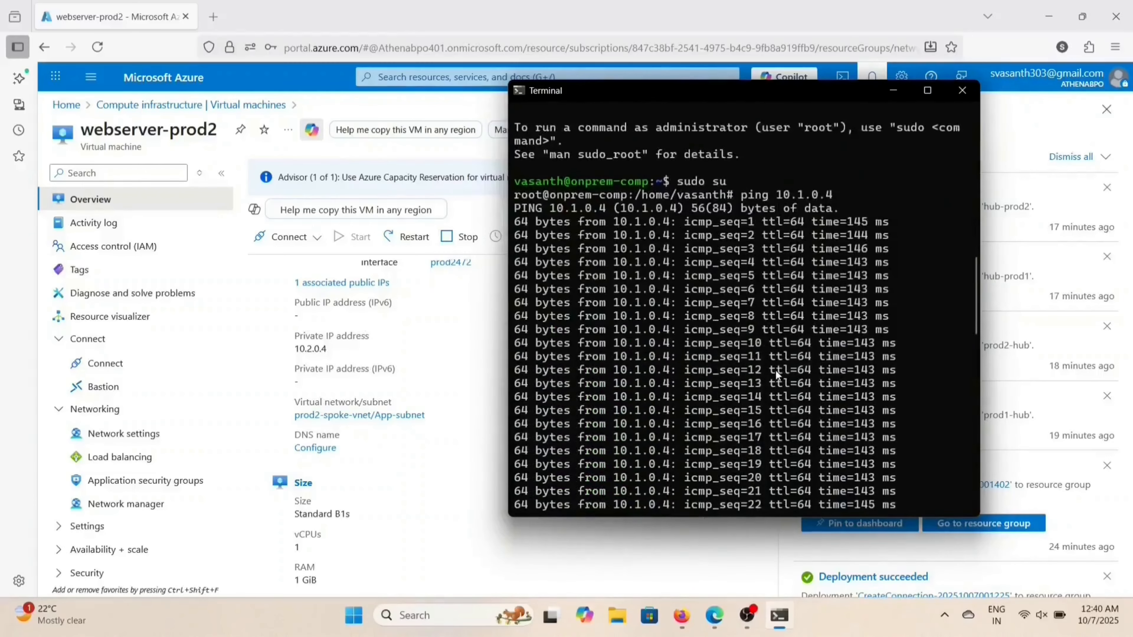
# Step: Try to show onprem-comp's network configuration by running ipcongig at the terminal prompt
pyautogui.scroll(-10, 776, 369)
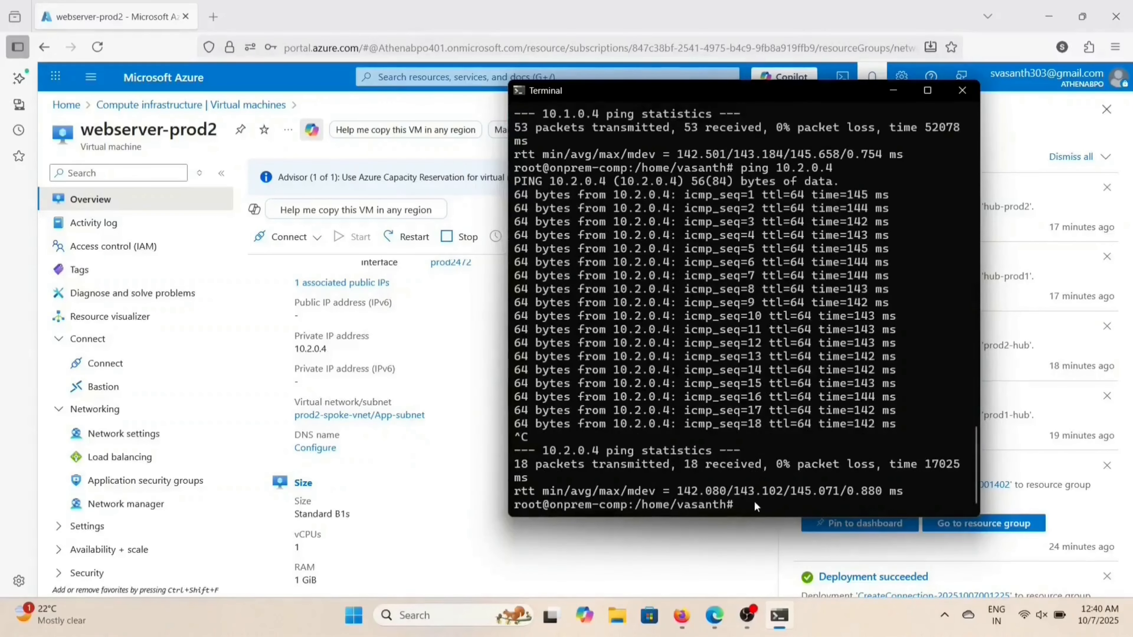
pyautogui.write('ipcongig')
pyautogui.press('Return')
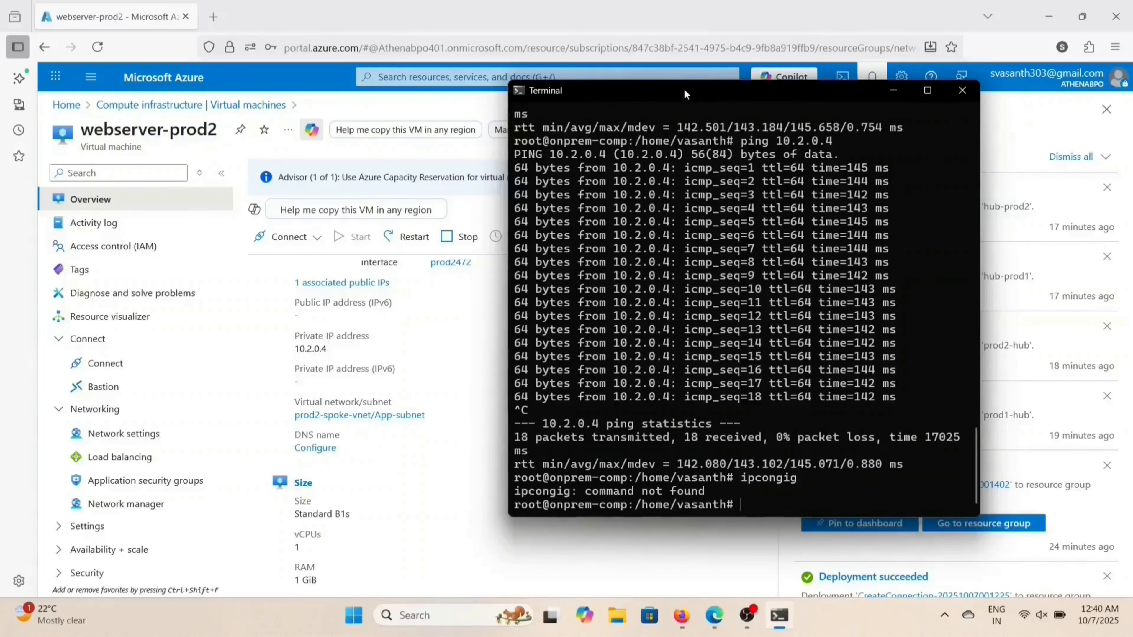
pyautogui.moveTo(685, 89); pyautogui.dragTo(715, 104)
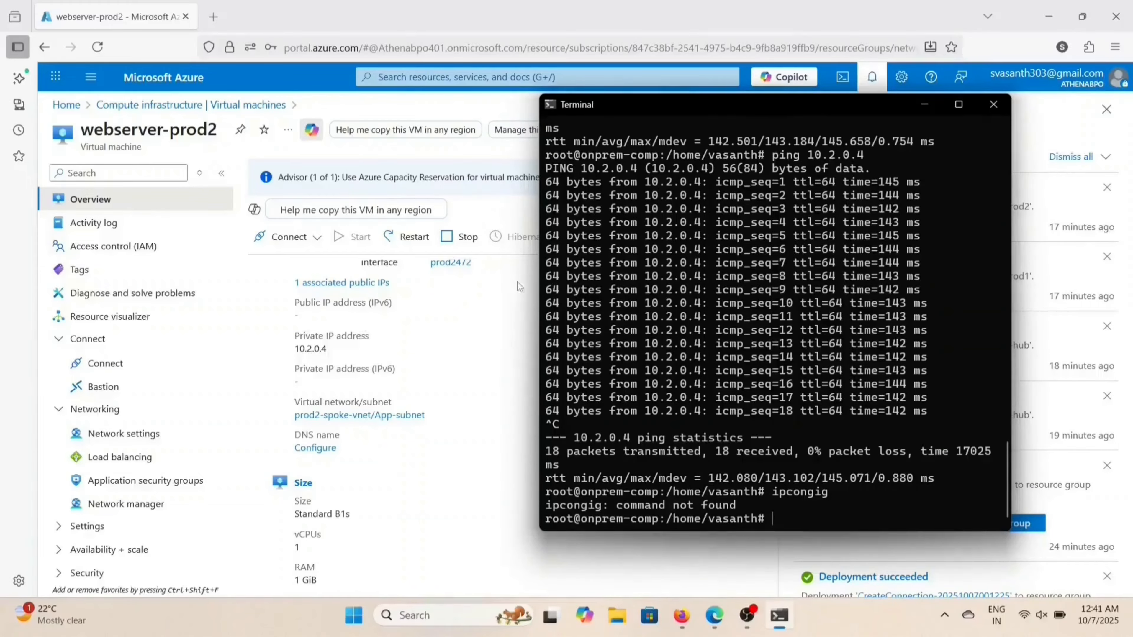
# Step: Open webserver-non-prod1 from the virtual machines list and look up its private IP address, moving the terminal clear of the networking properties
pyautogui.click(447, 78)
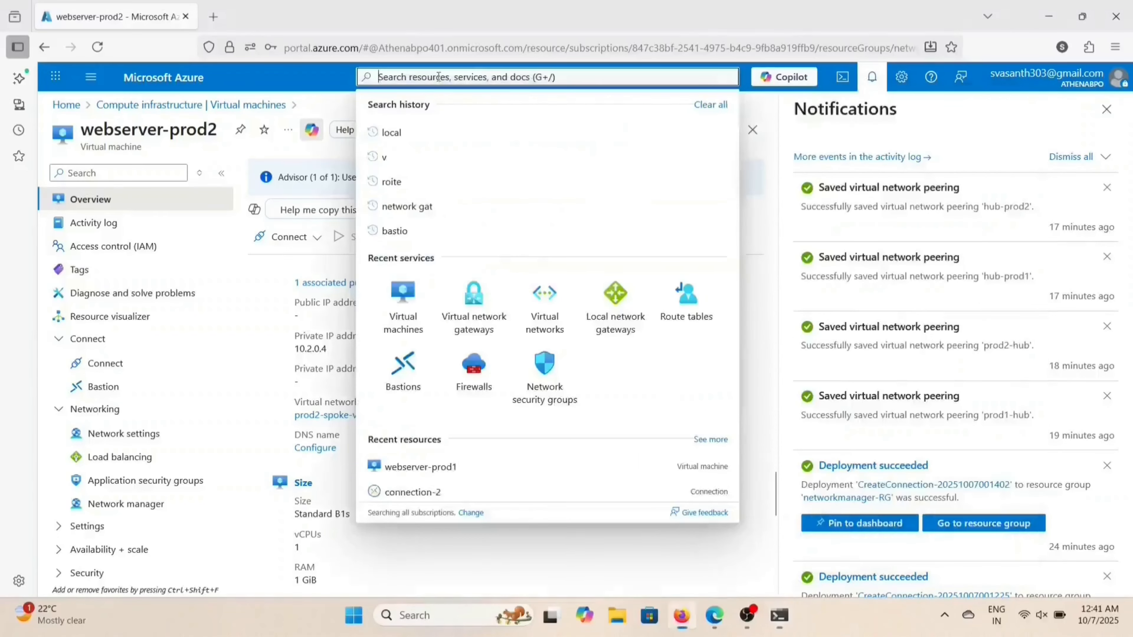
pyautogui.click(422, 305)
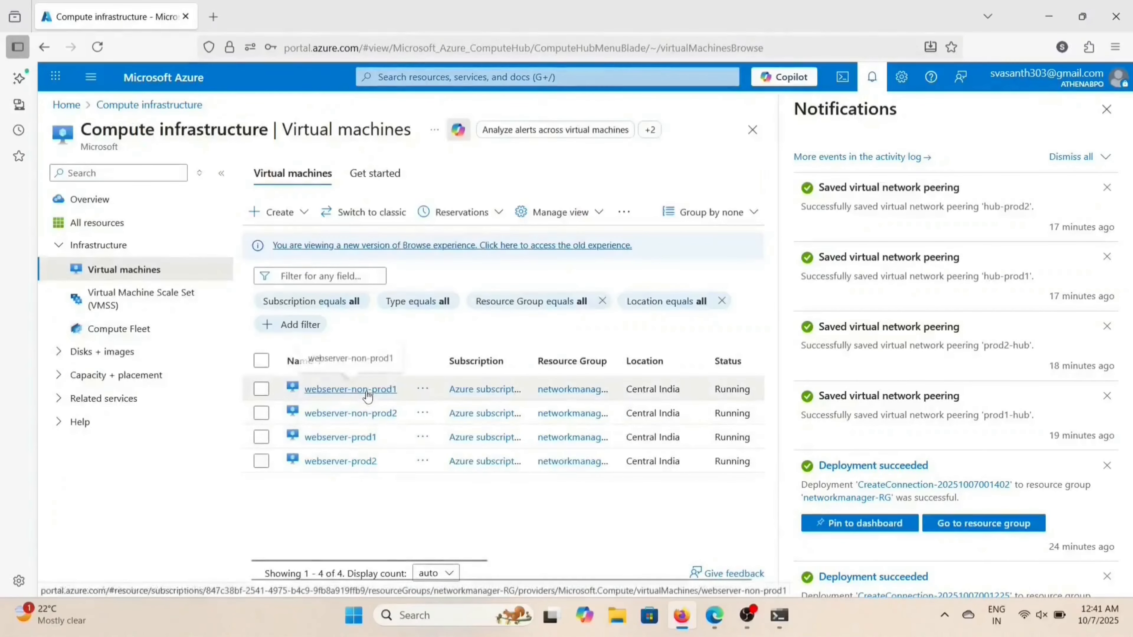
pyautogui.click(366, 389)
pyautogui.moveTo(779, 615)
pyautogui.click(772, 526)
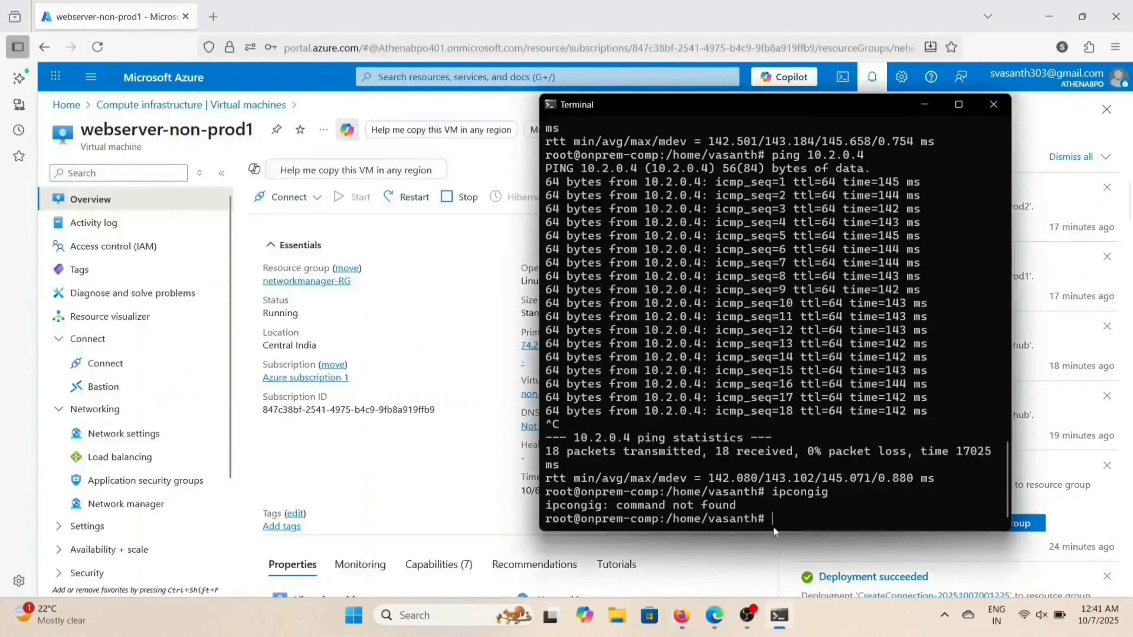
pyautogui.scroll(-5, 346, 436)
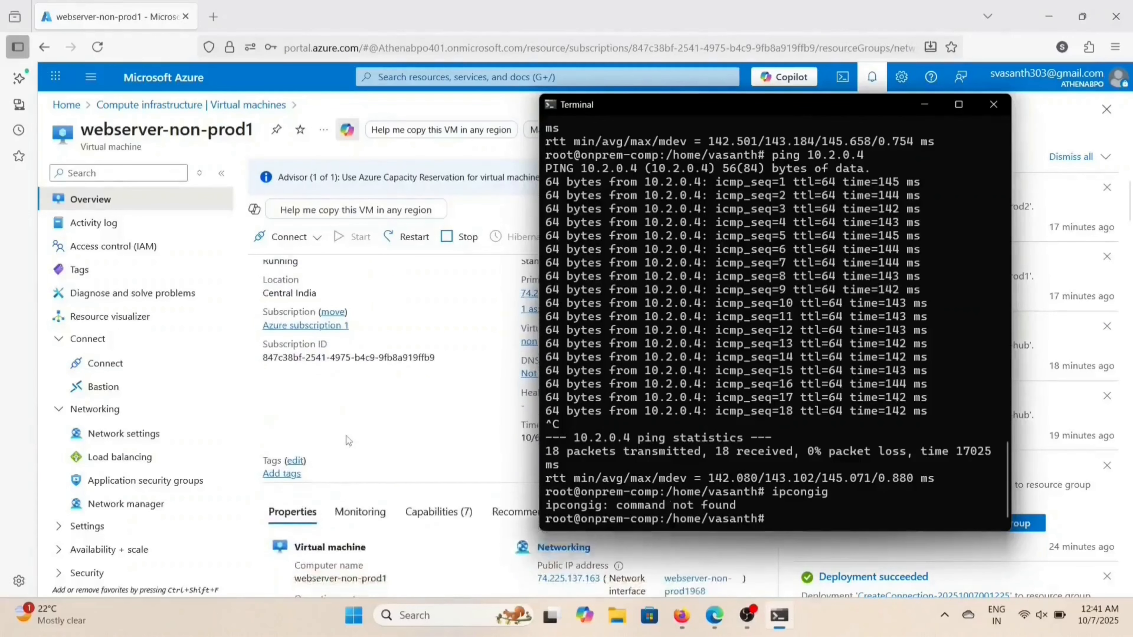
pyautogui.scroll(-1, 348, 440)
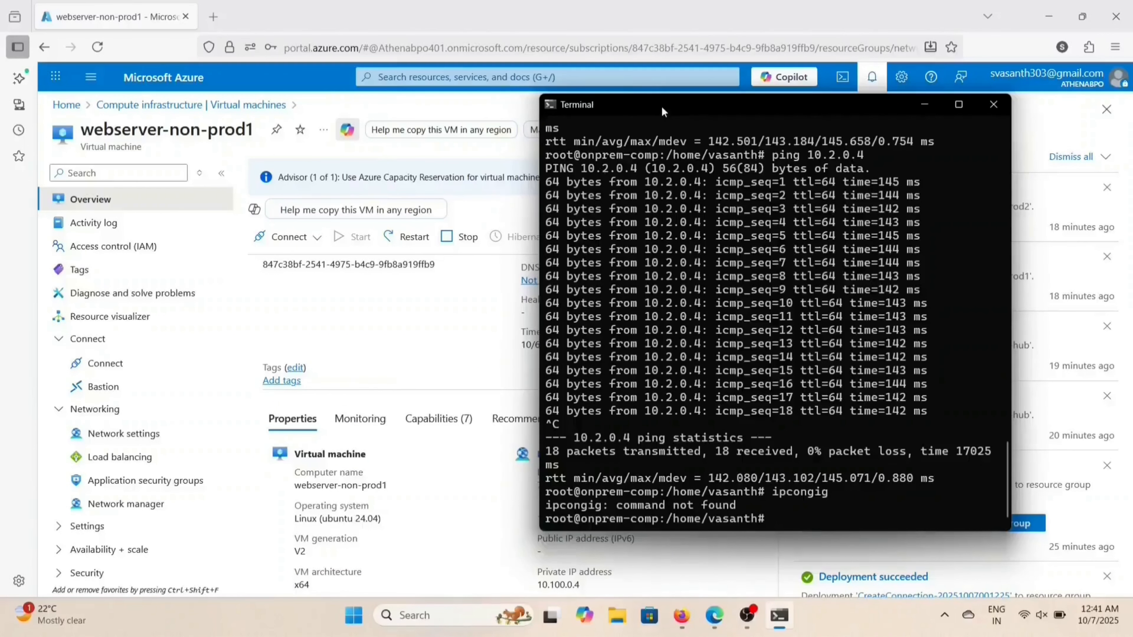
pyautogui.moveTo(662, 111); pyautogui.dragTo(122, 123)
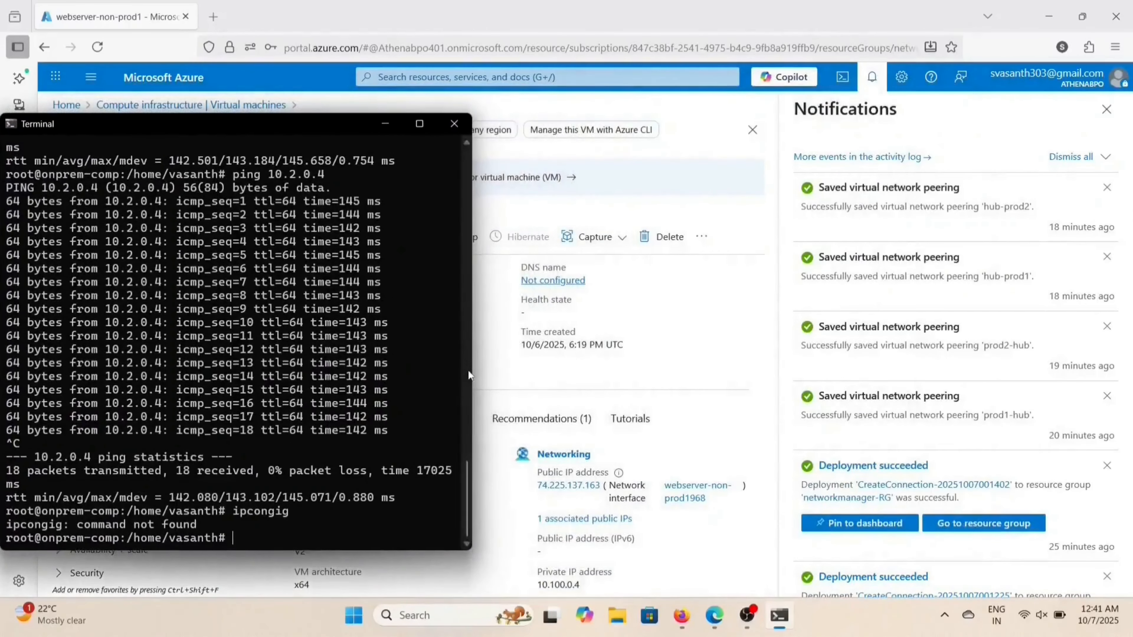
pyautogui.scroll(-5, 565, 389)
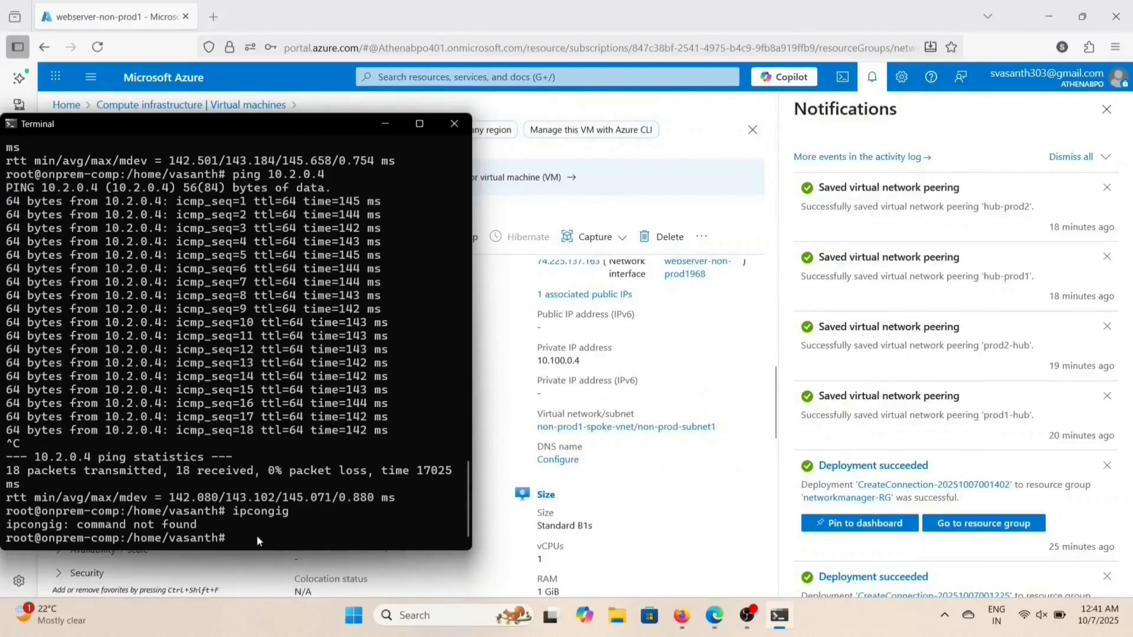
# Step: Ping 10.100.1.4 from onprem-comp in the terminal and stop the ping after several seconds
pyautogui.write('i')
pyautogui.write('ping')
pyautogui.write(' 10.100')
pyautogui.write('.1.4')
pyautogui.press('Return')
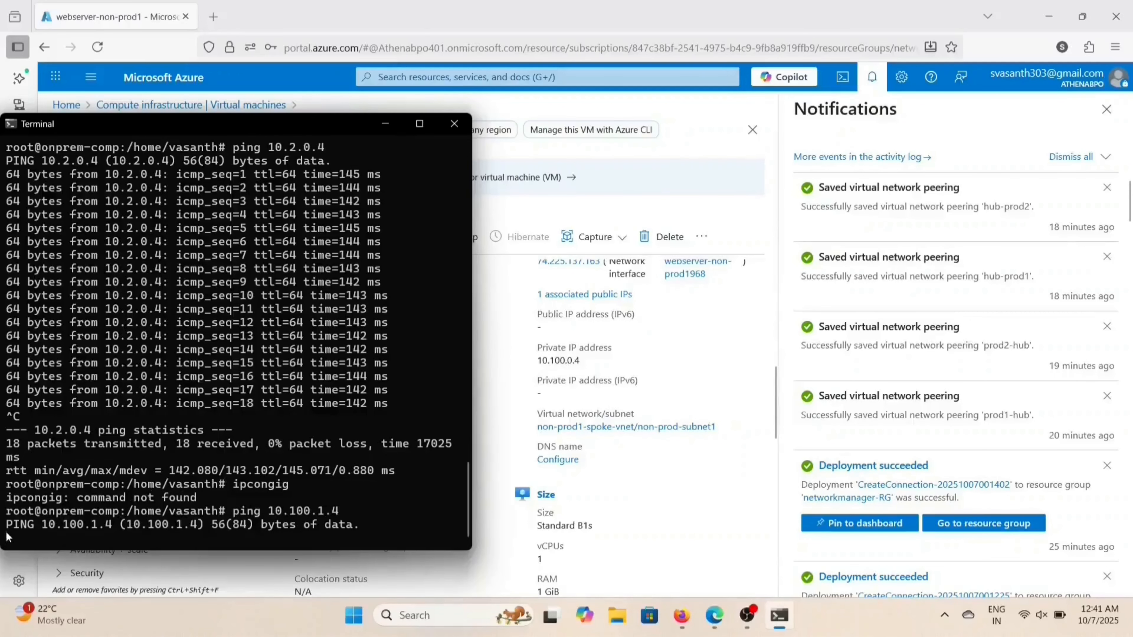
pyautogui.hotkey('ctrl', 'c')
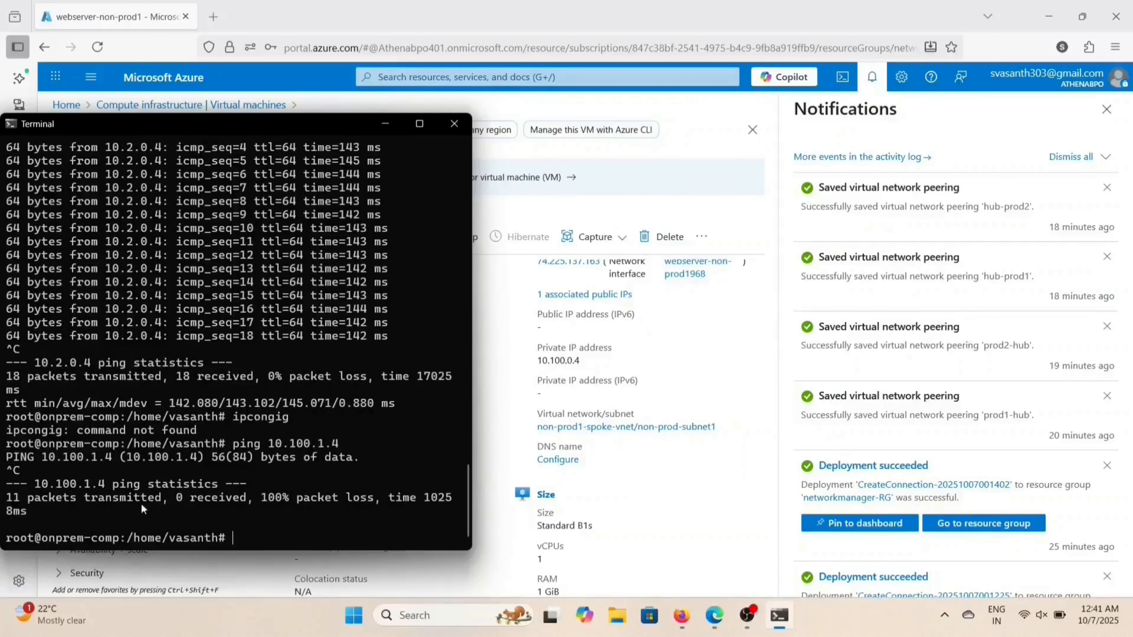
# Step: Compare the 10.100.1.4 ping statistics with webserver-non-prod1's properties, moving the terminal aside and minimizing it when done
pyautogui.scroll(2, 701, 397)
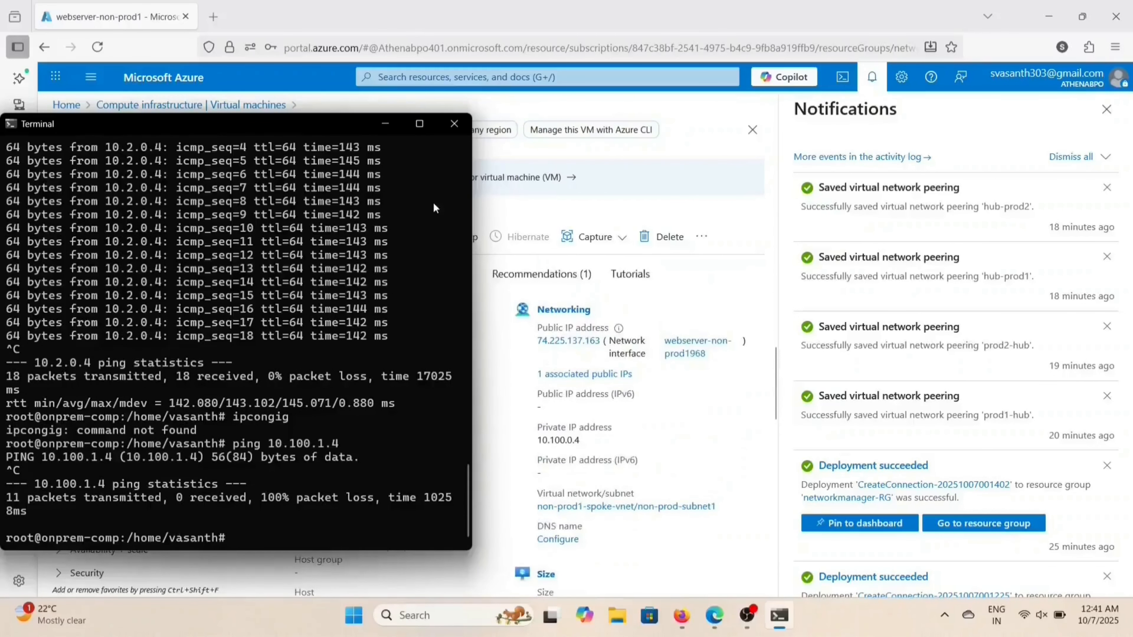
pyautogui.moveTo(285, 126); pyautogui.dragTo(649, 194)
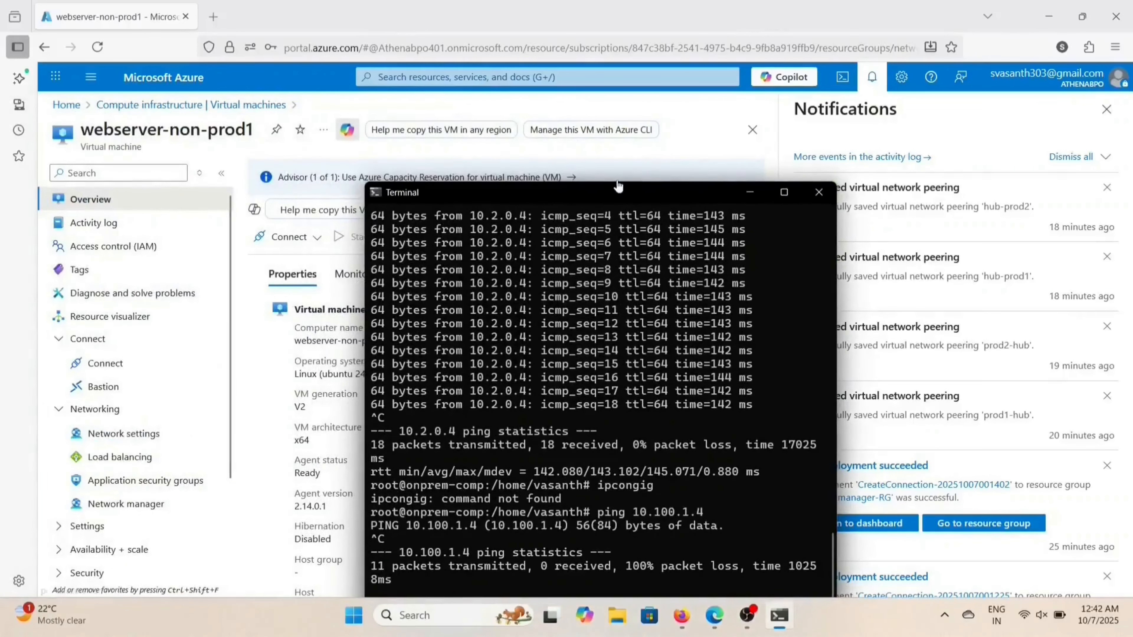
pyautogui.moveTo(617, 187); pyautogui.dragTo(629, 110)
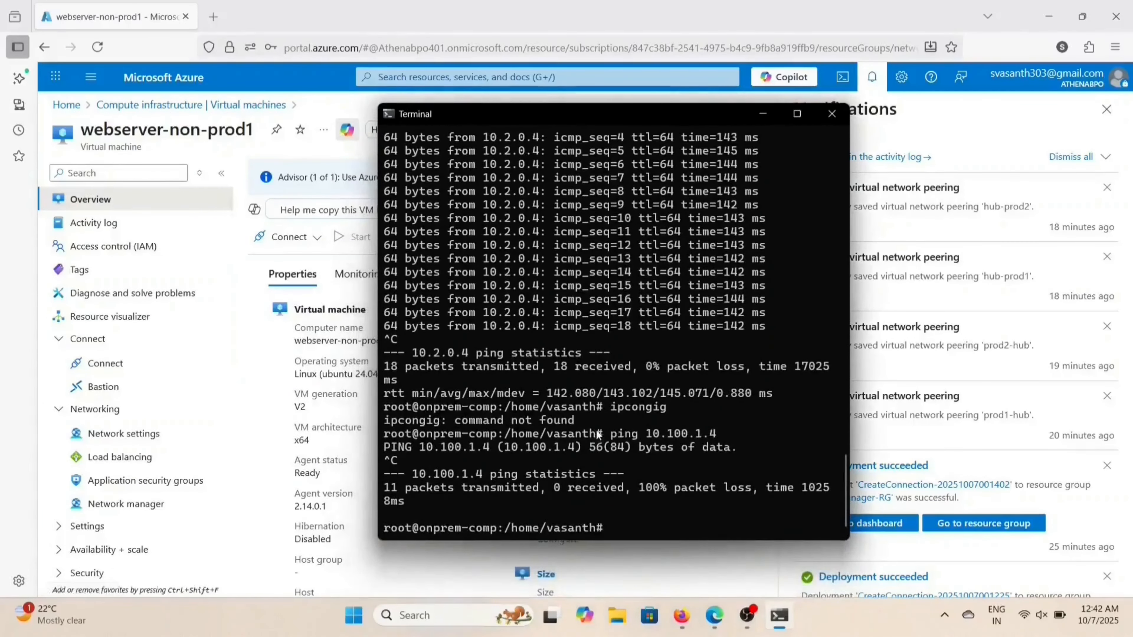
pyautogui.scroll(2, 682, 403)
pyautogui.scroll(-2, 682, 404)
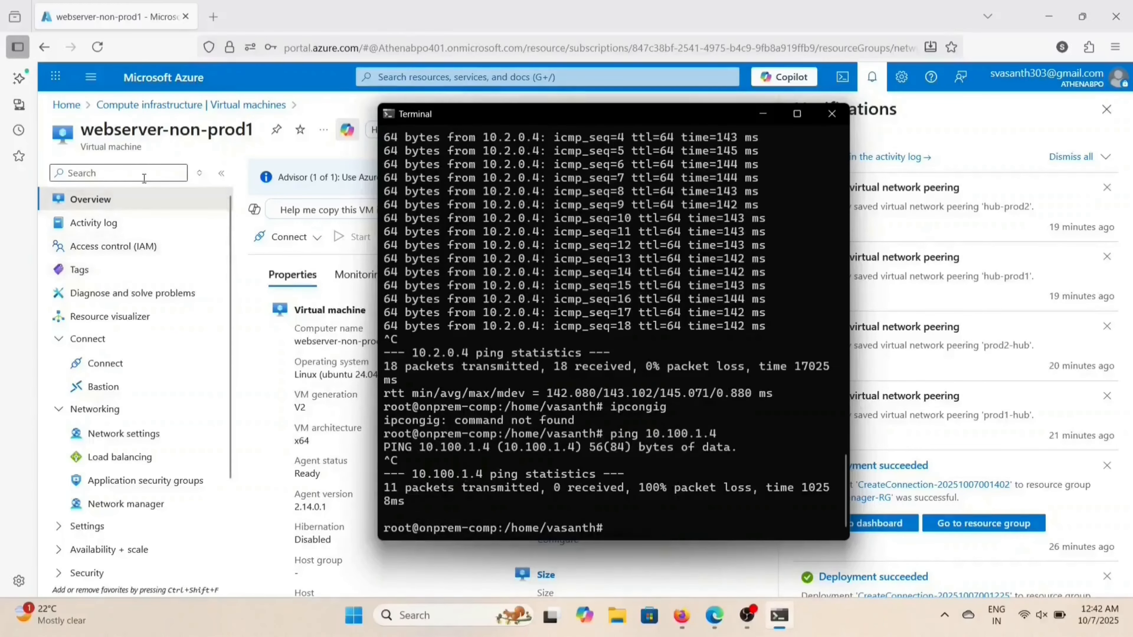
pyautogui.click(759, 113)
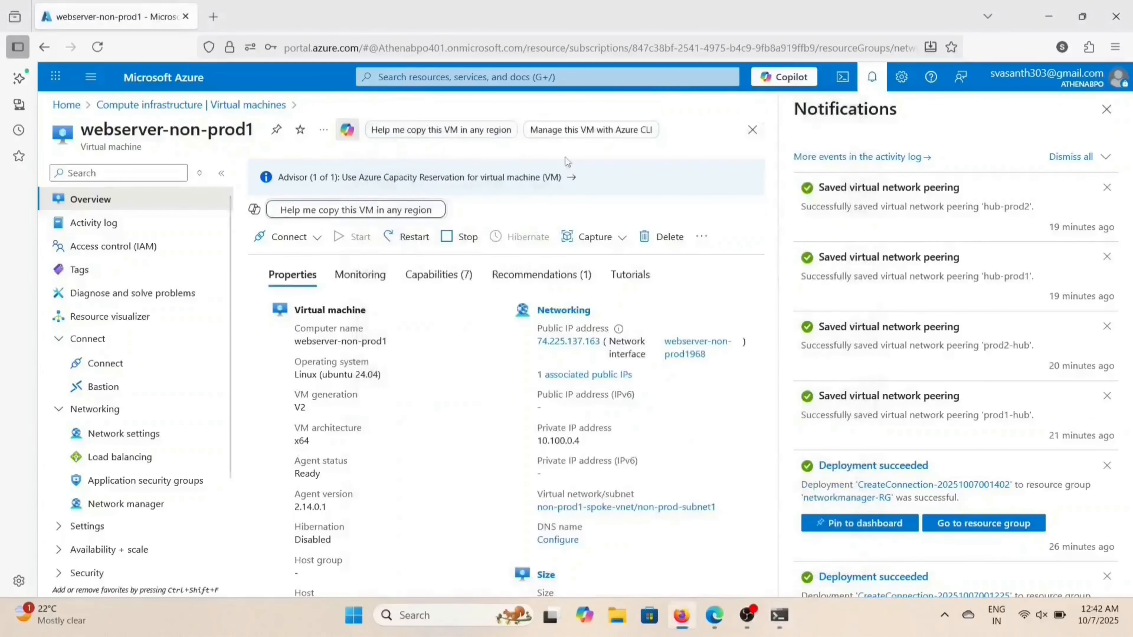
# Step: Open core-firewall from the firewalls list and examine its overview and available settings
pyautogui.click(437, 81)
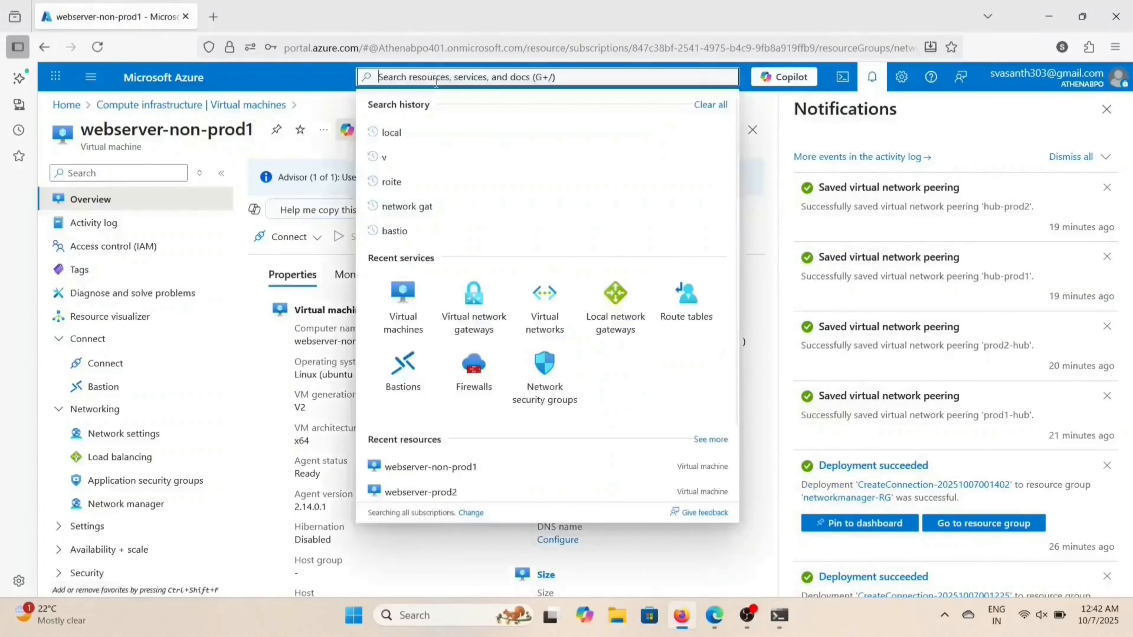
pyautogui.click(477, 357)
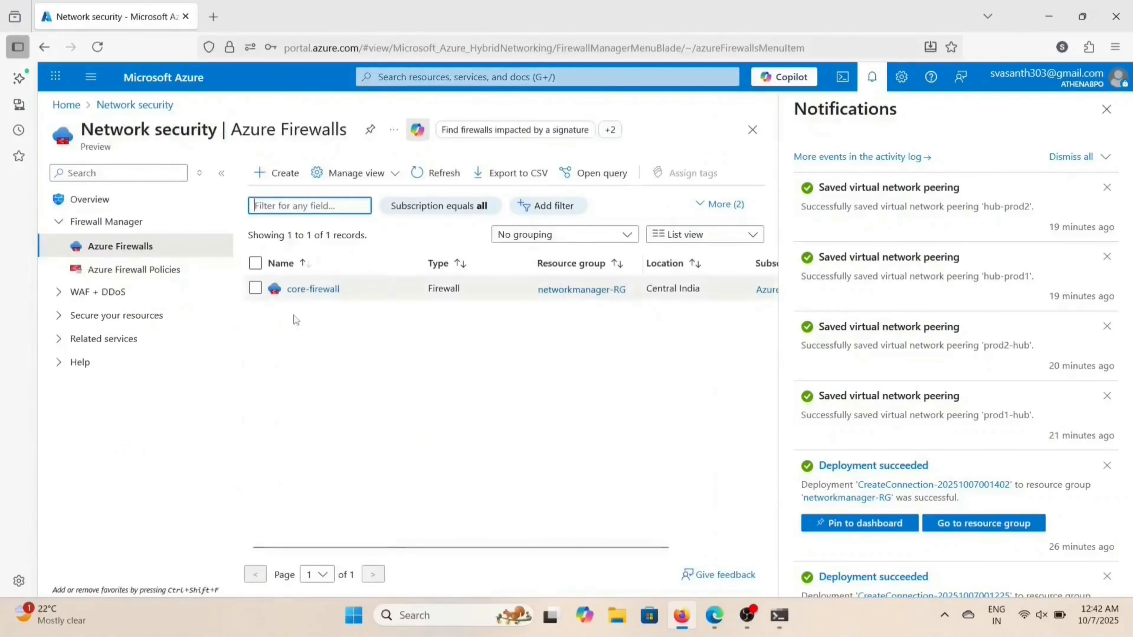
pyautogui.click(312, 289)
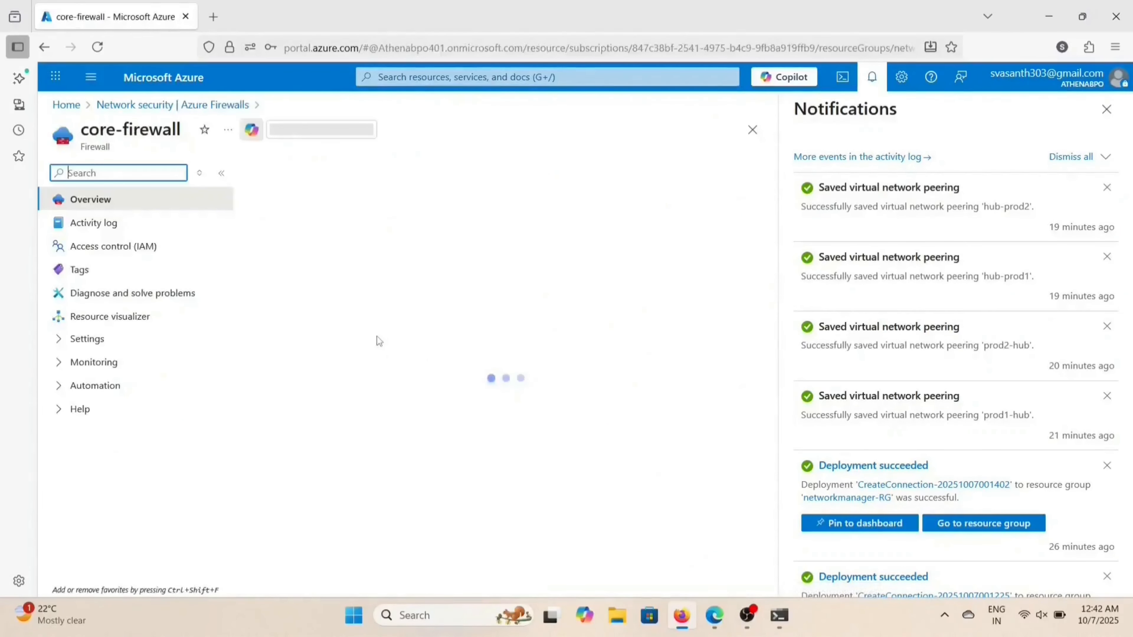
pyautogui.click(109, 338)
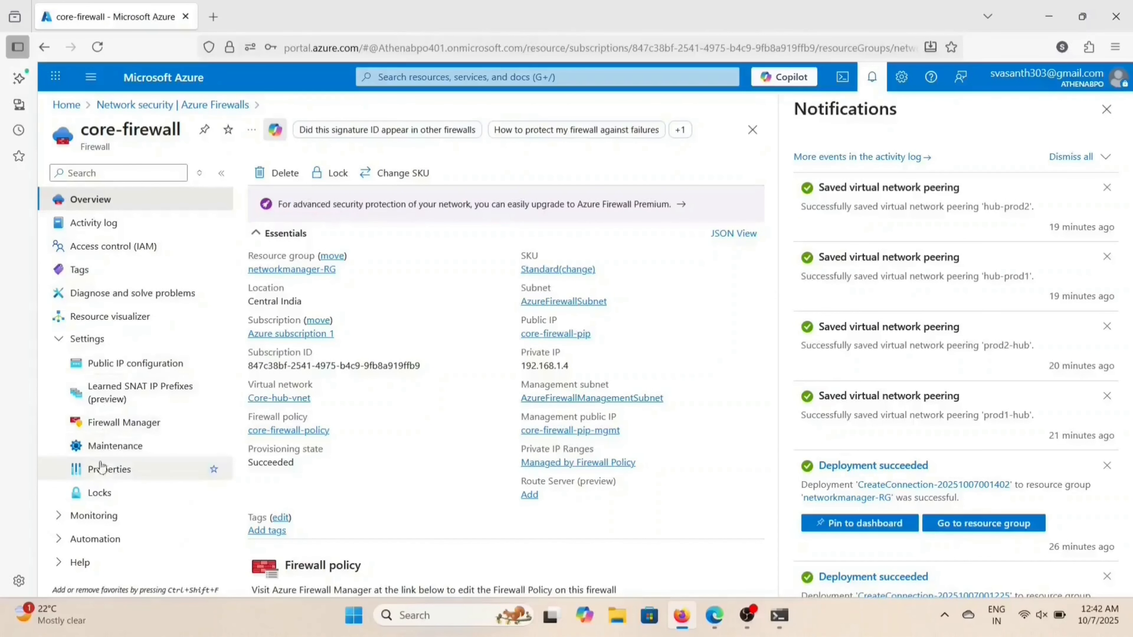
pyautogui.click(89, 339)
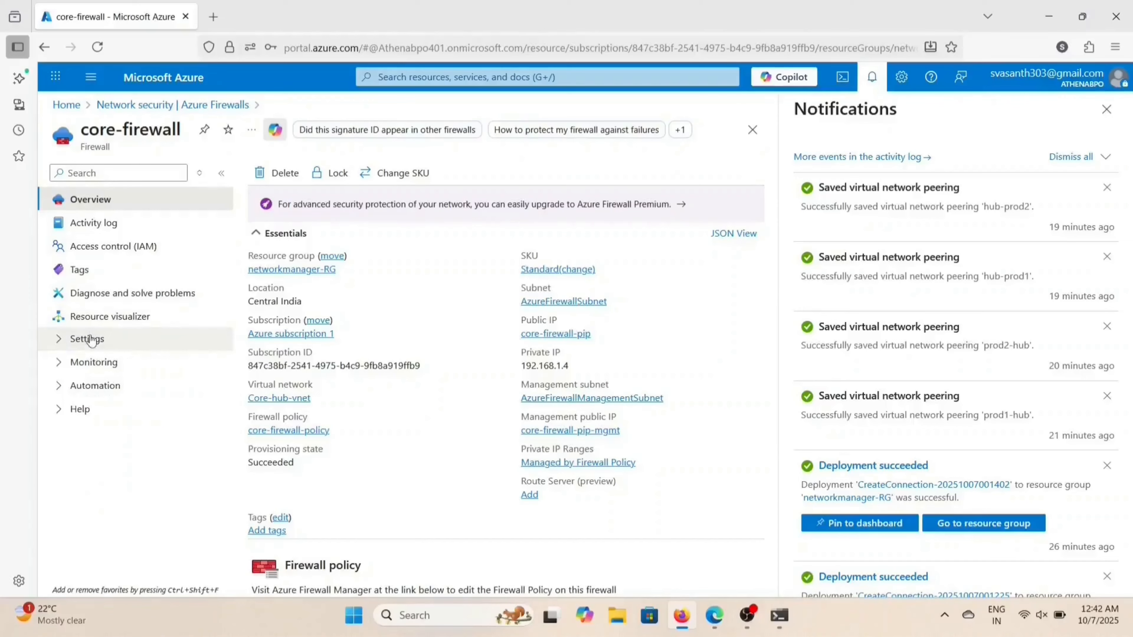
# Step: Return to the firewall list, open core-firewall-policy from the Azure Firewall Policies and examine its network rules
pyautogui.click(139, 106)
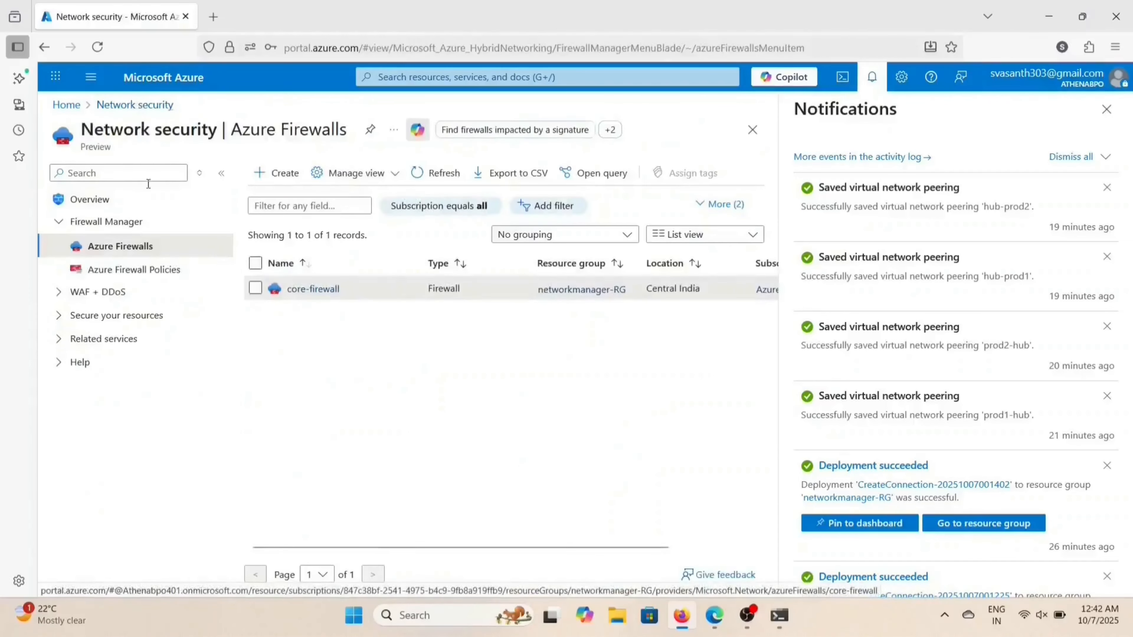
pyautogui.click(143, 269)
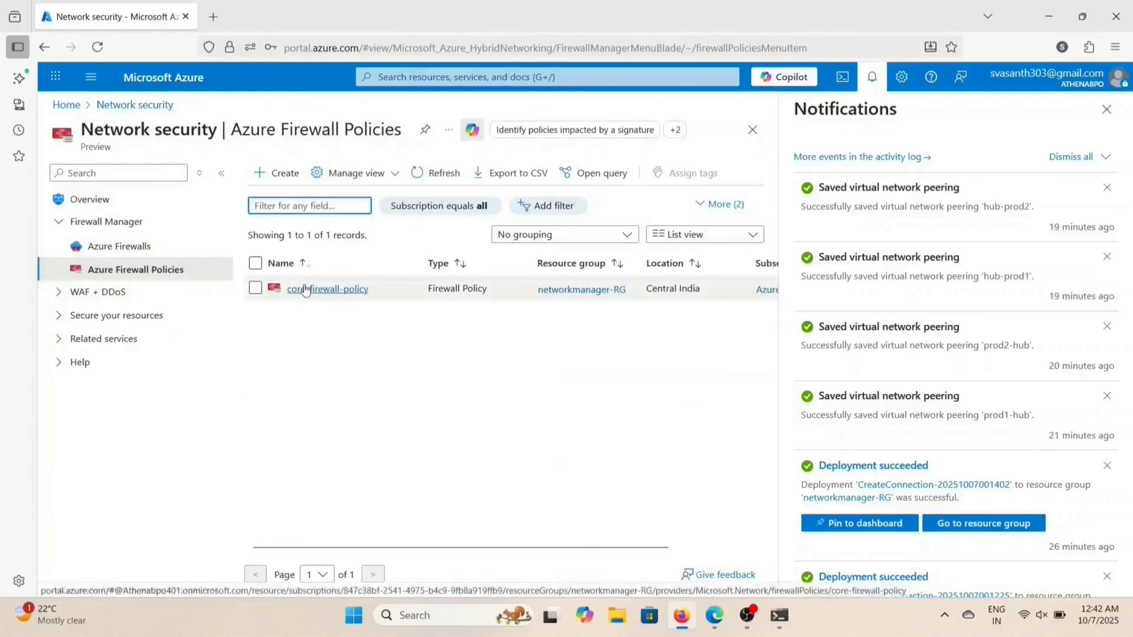
pyautogui.click(307, 289)
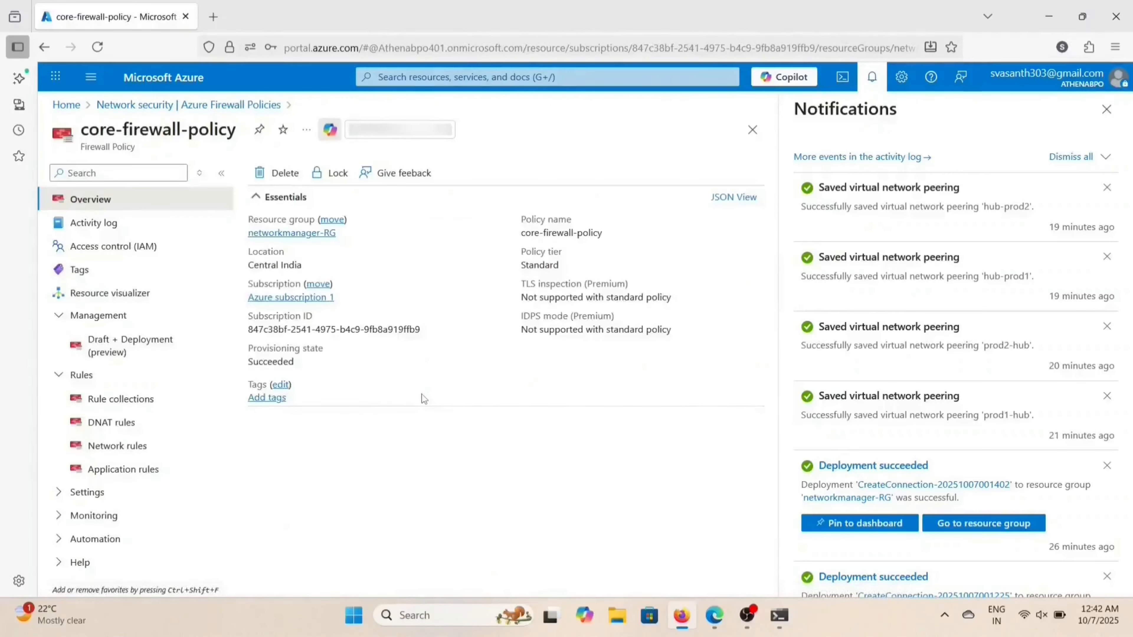
pyautogui.click(155, 453)
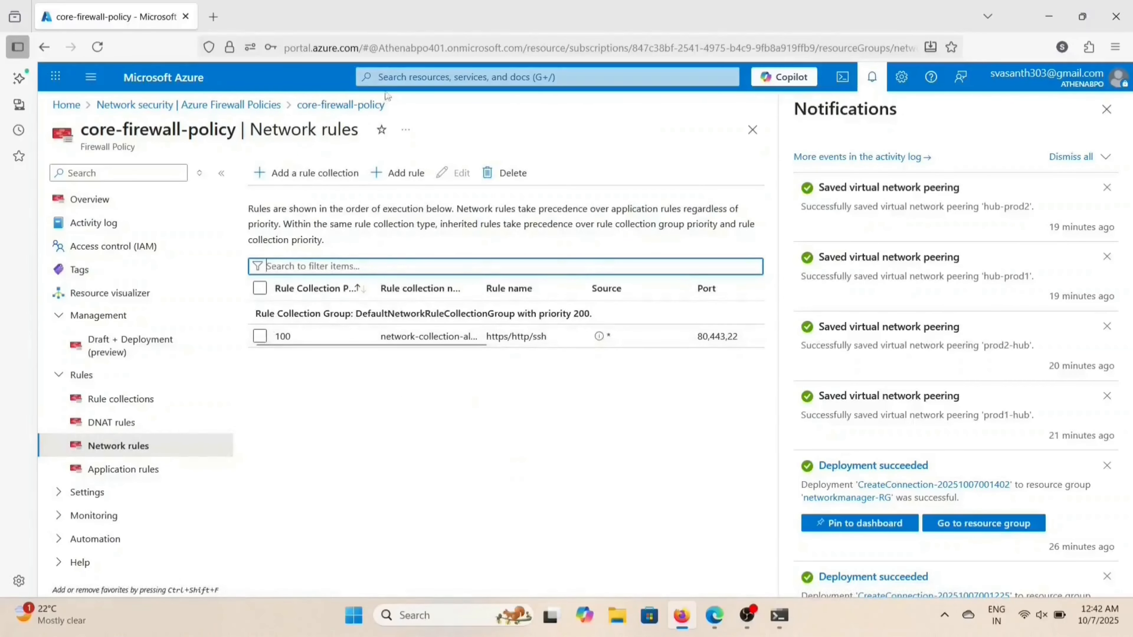
# Step: Open core-route-table from the route tables list and review its routes and associated subnets
pyautogui.click(388, 79)
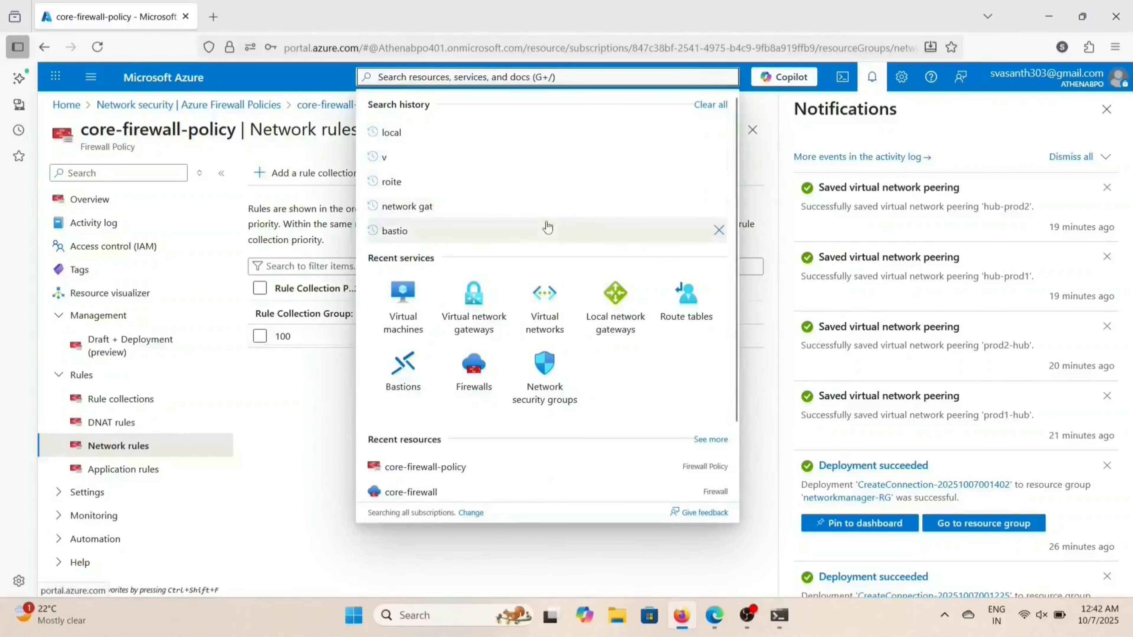
pyautogui.click(679, 302)
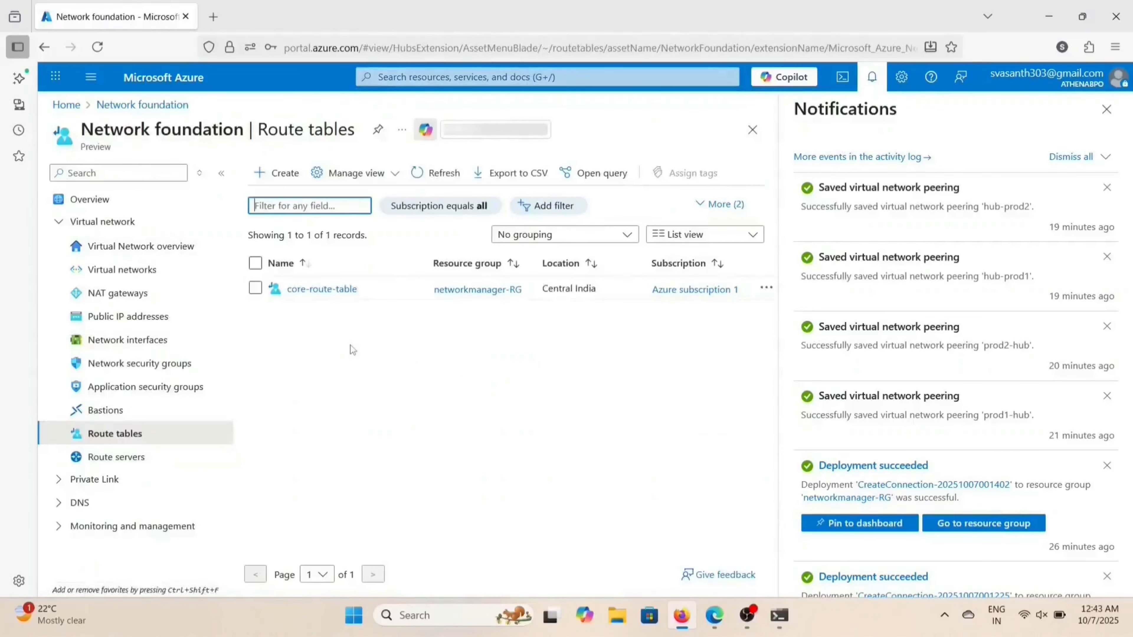
pyautogui.click(317, 291)
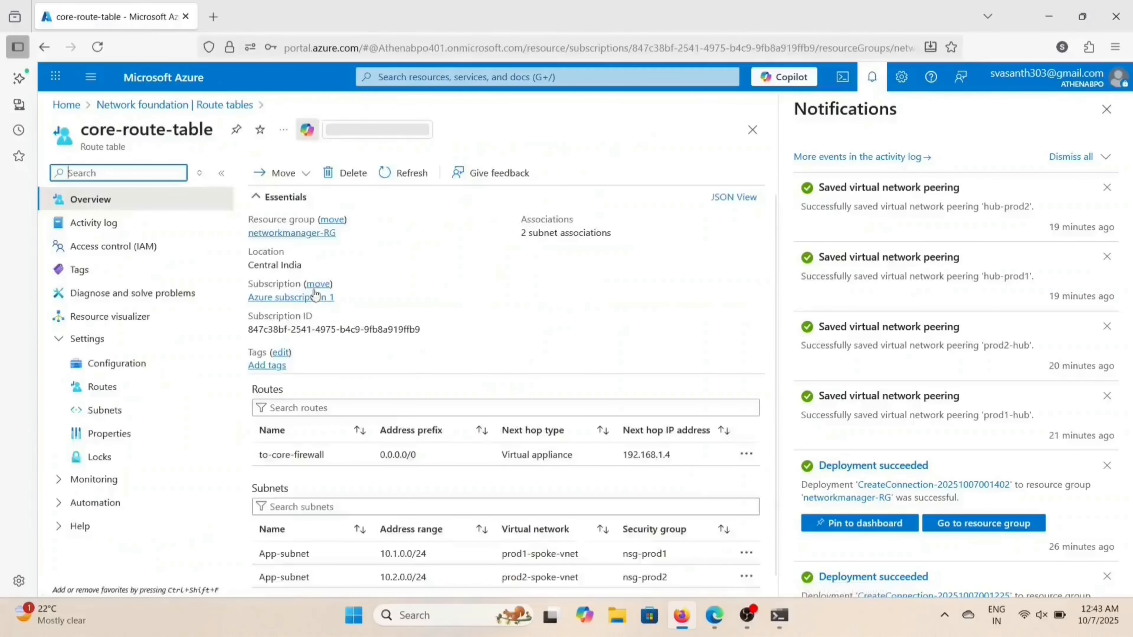
pyautogui.scroll(-2, 328, 428)
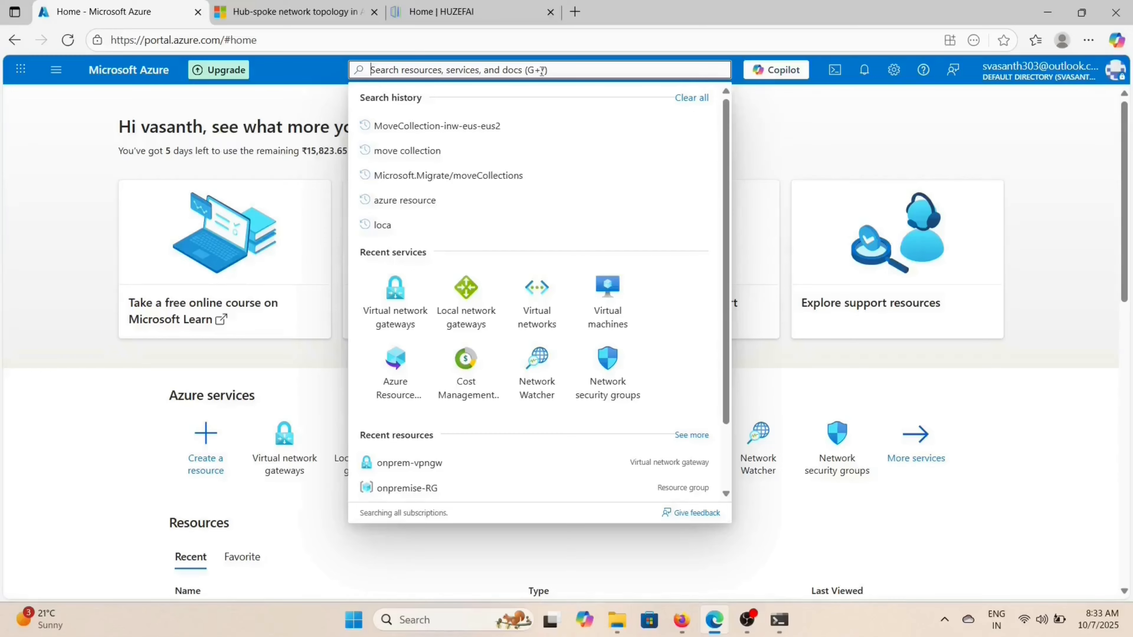
# Step: Find Network Watcher through the portal search and open its Next hop diagnostic tool
pyautogui.write('network')
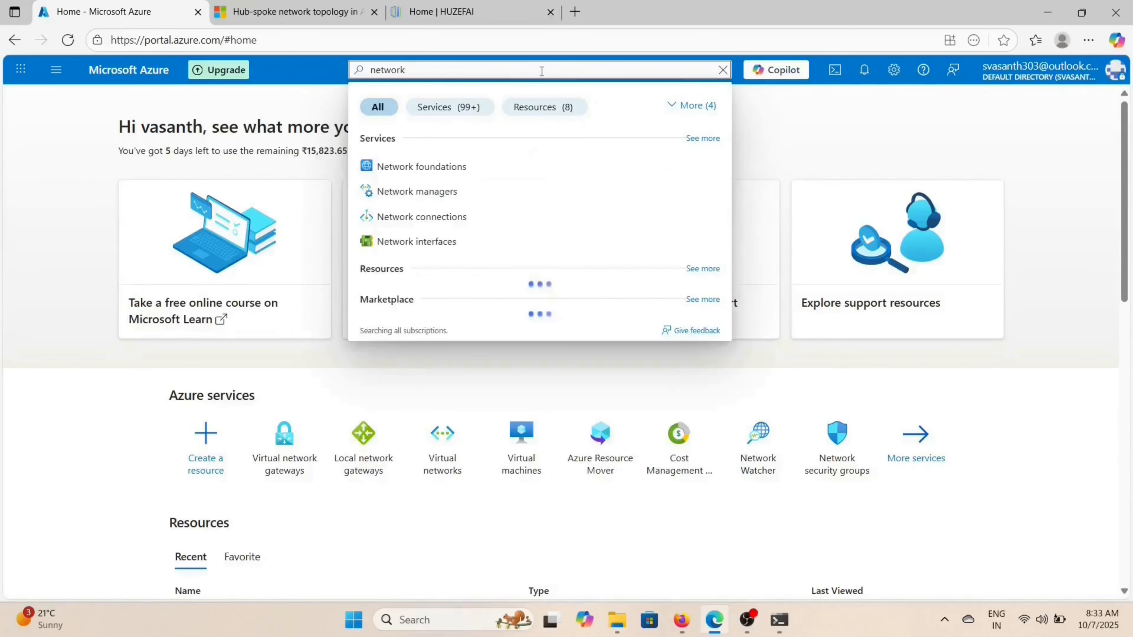
pyautogui.write(' wat')
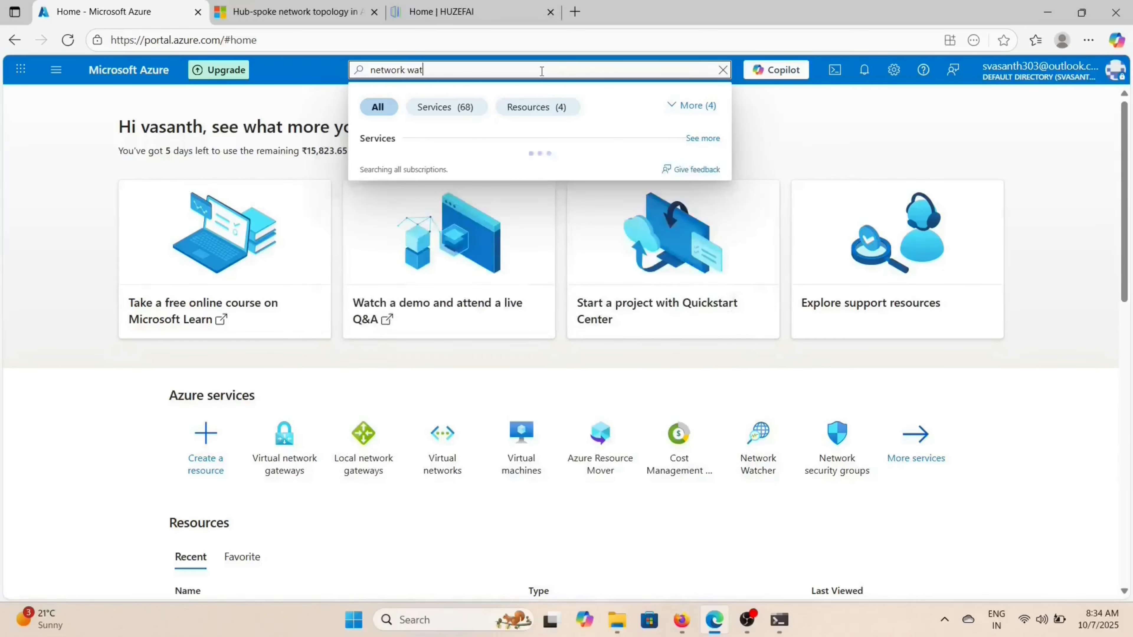
pyautogui.click(413, 177)
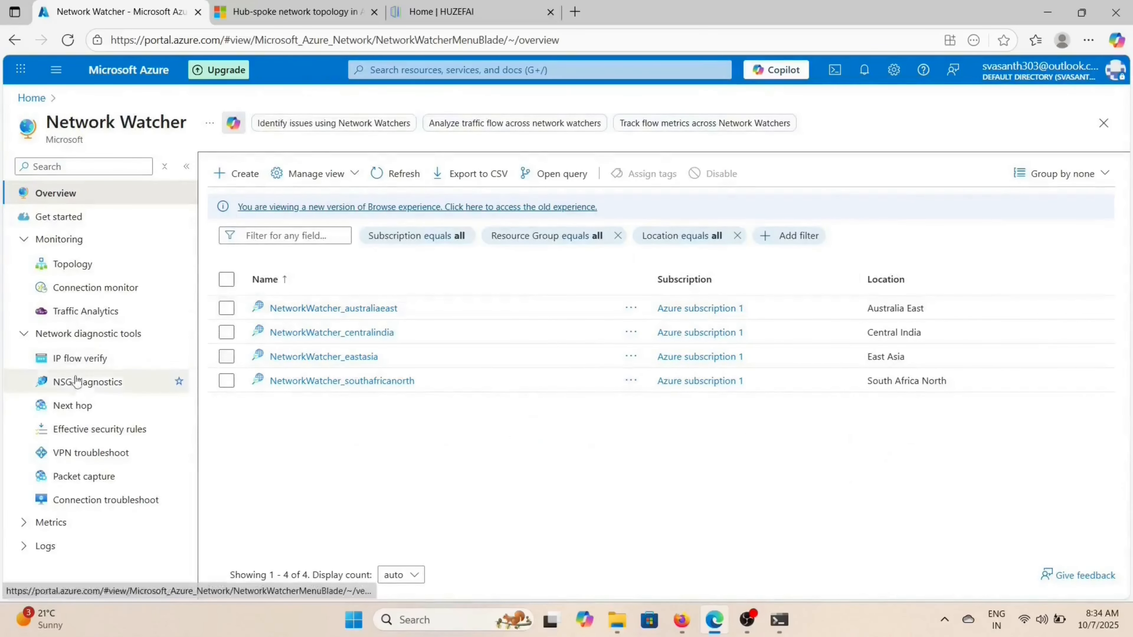
pyautogui.click(72, 406)
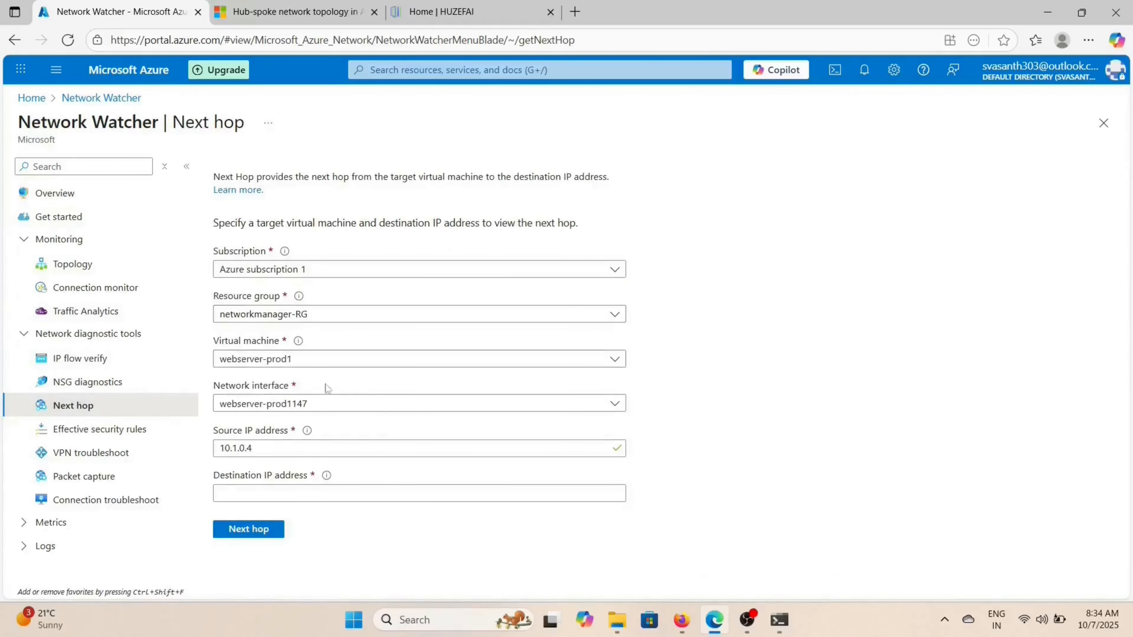
# Step: Run a Next hop check from webserver-prod1 to destination IP address 10.200.0.4 and review the result
pyautogui.click(251, 497)
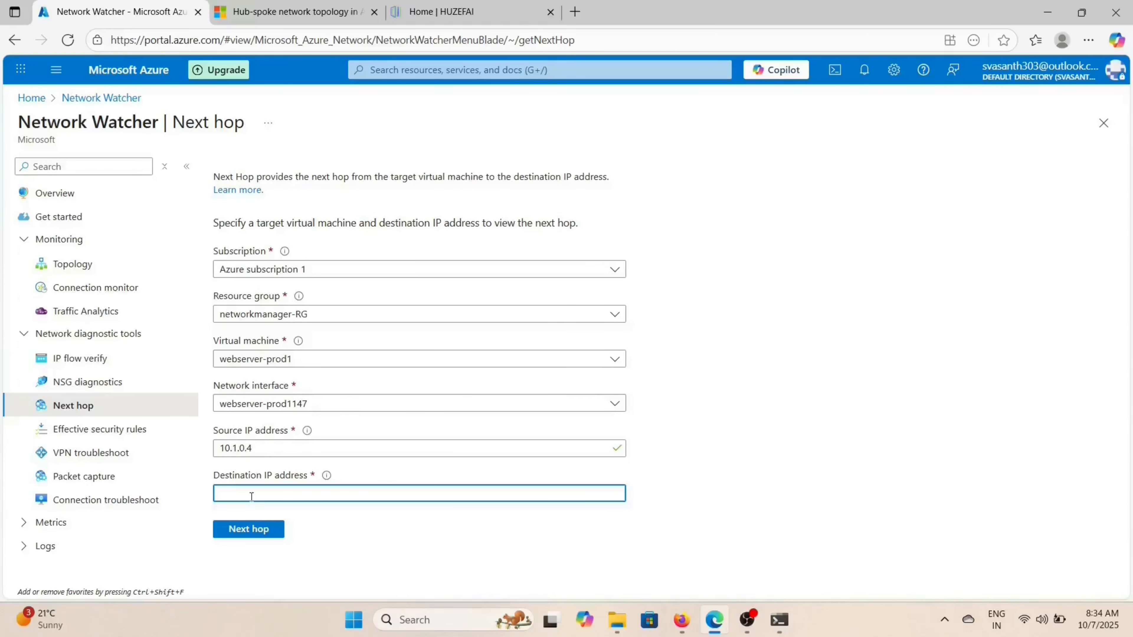
pyautogui.write('10')
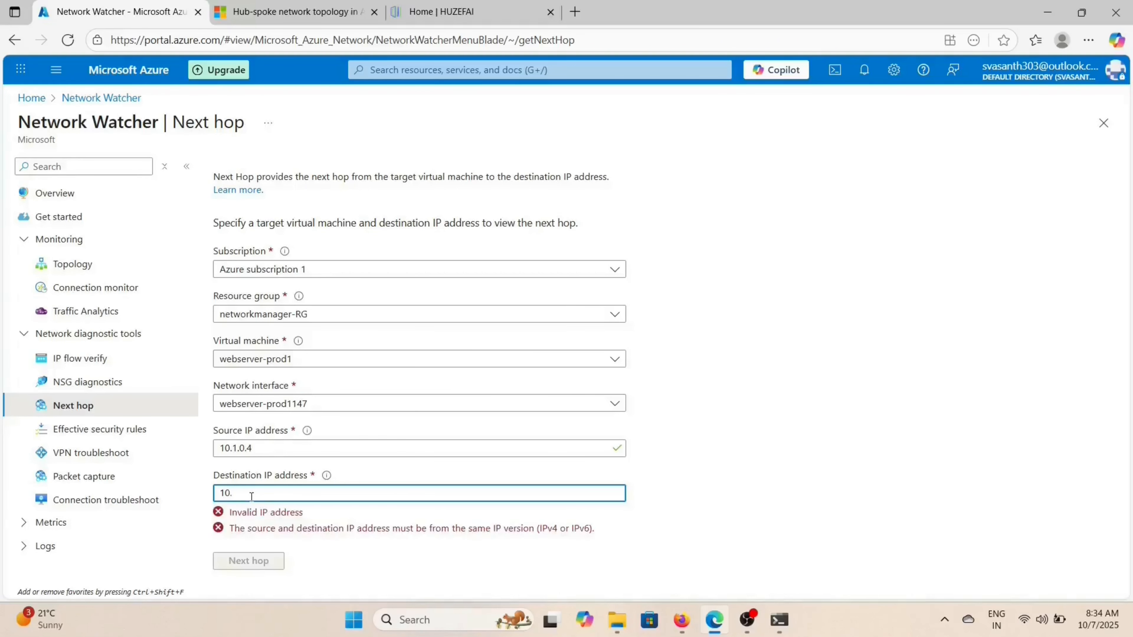
pyautogui.write('.200.0.4')
pyautogui.click(264, 530)
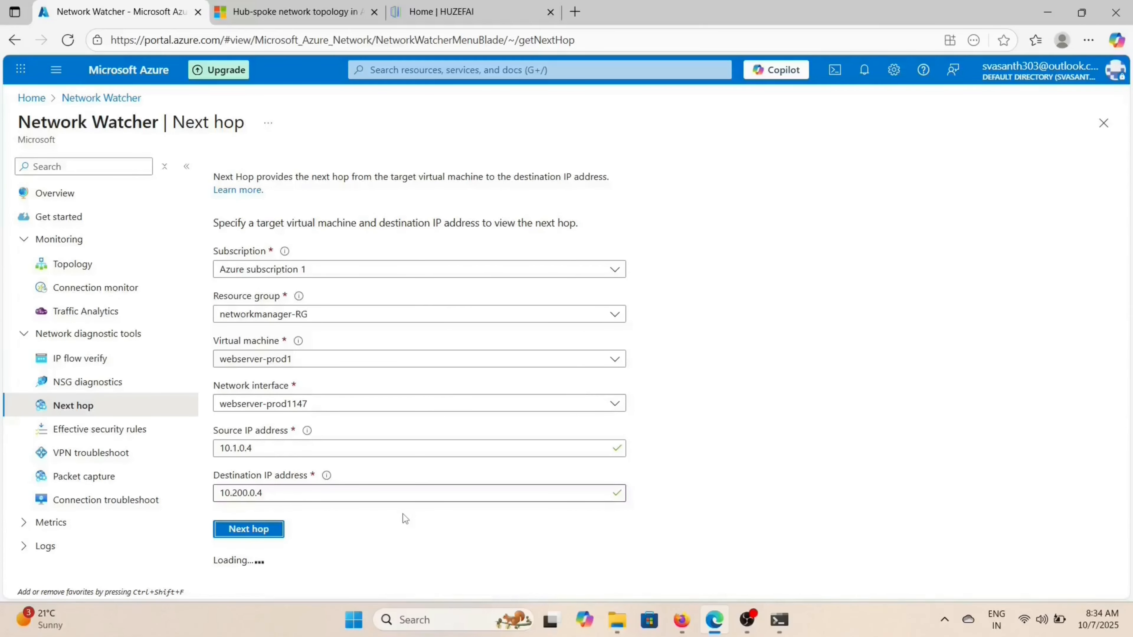
pyautogui.scroll(-2, 403, 514)
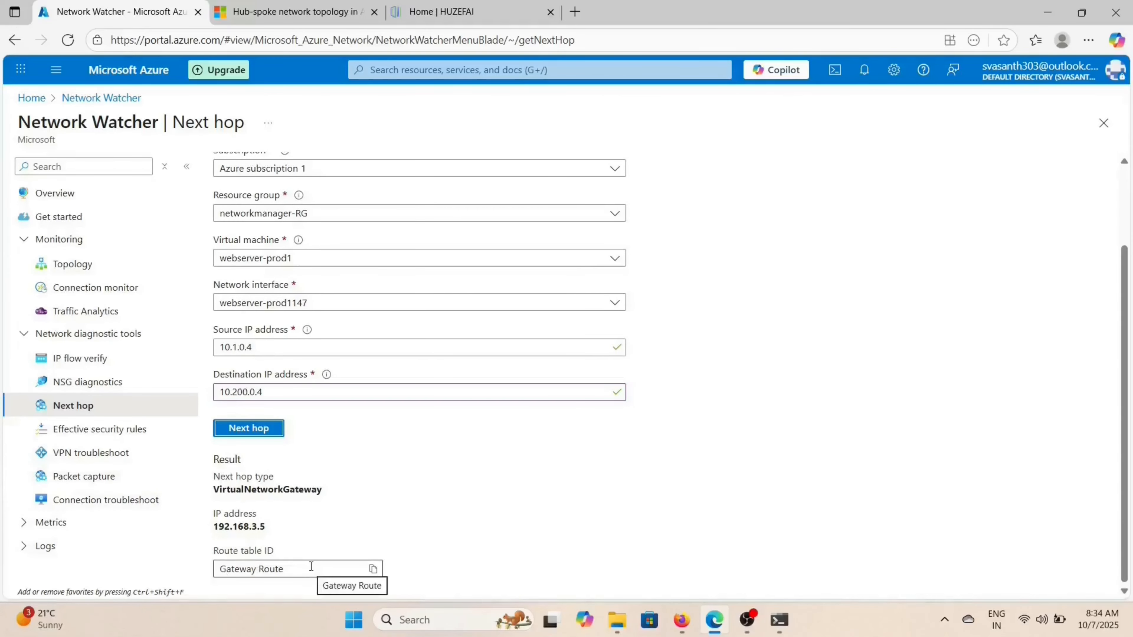
pyautogui.scroll(2, 372, 473)
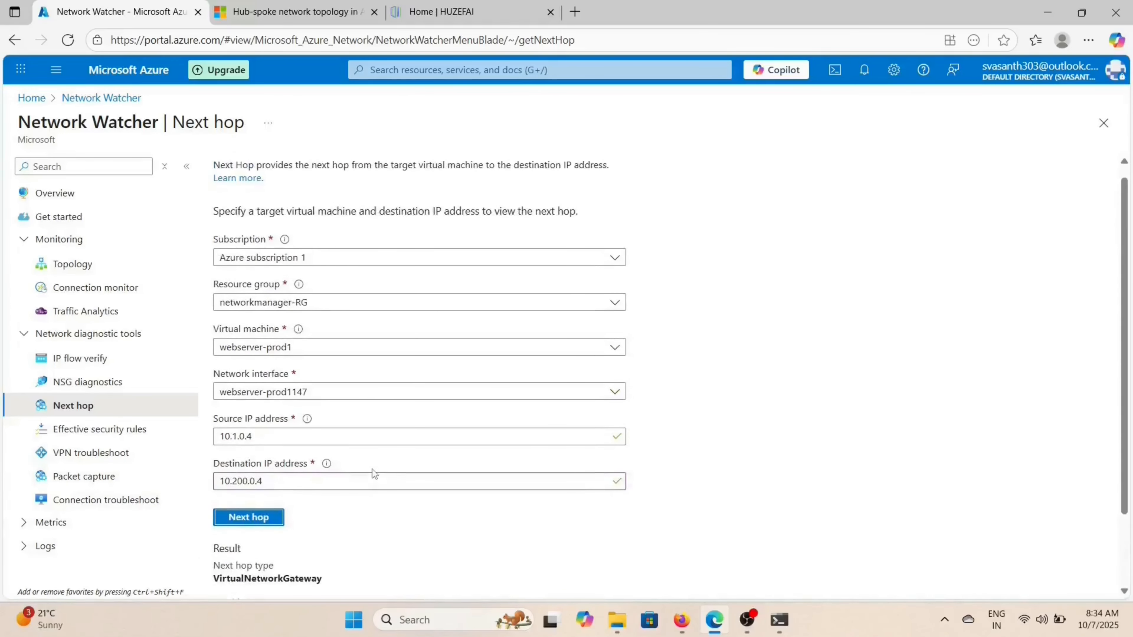
pyautogui.scroll(-2, 372, 473)
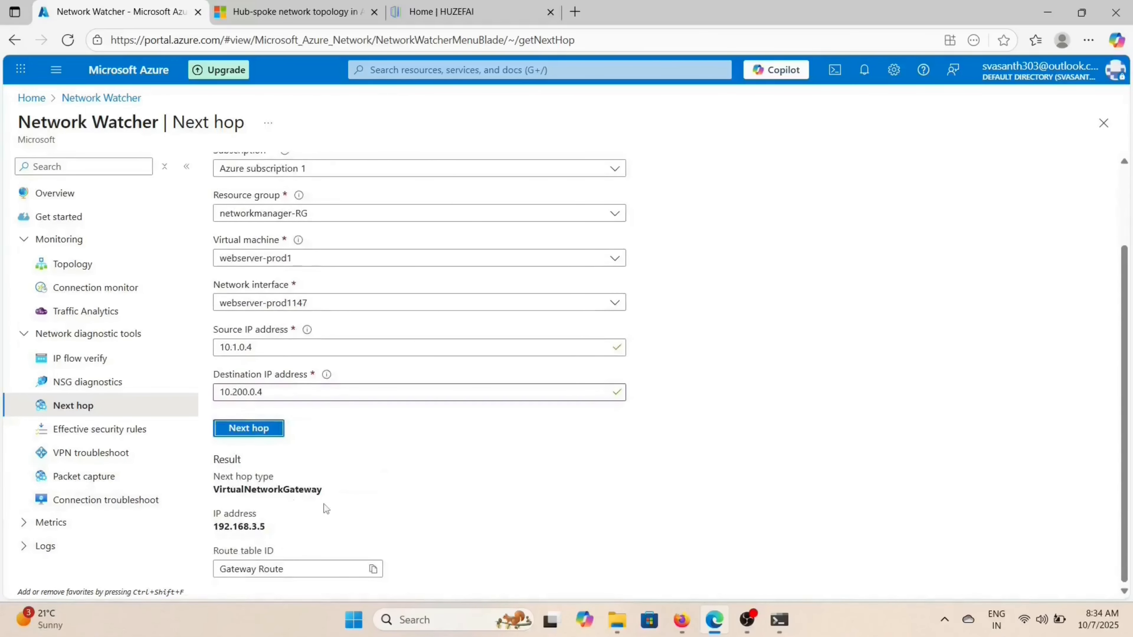
pyautogui.scroll(2, 325, 506)
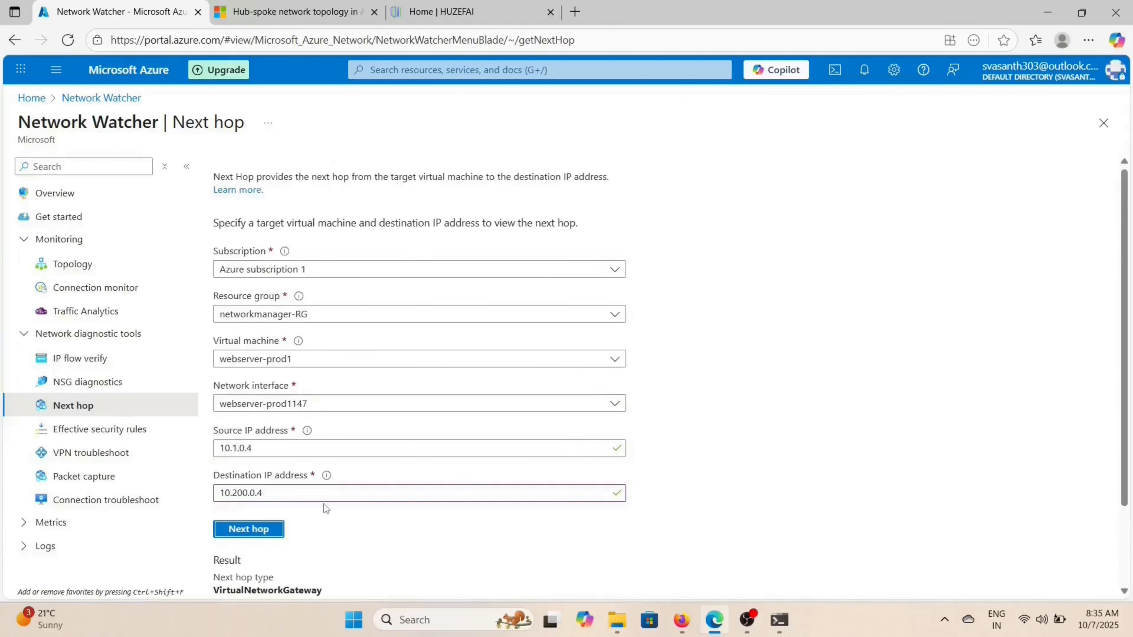
# Step: Change the Next hop source to the onprem-comp virtual machine in the onpremise-RG resource group
pyautogui.click(387, 319)
pyautogui.click(325, 387)
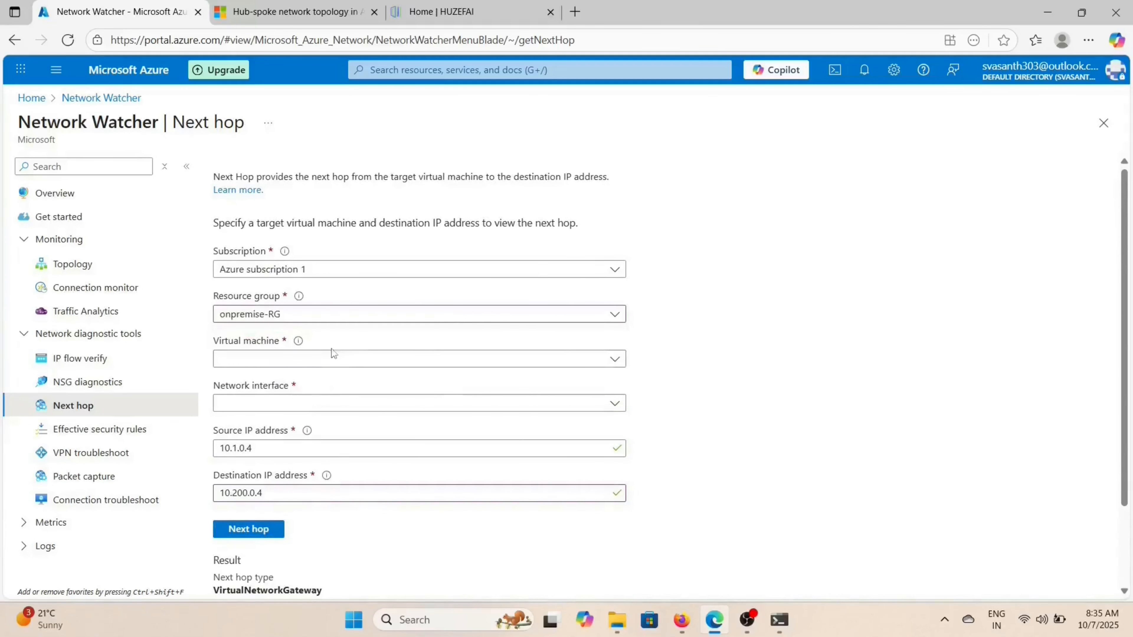
pyautogui.click(332, 359)
pyautogui.click(341, 408)
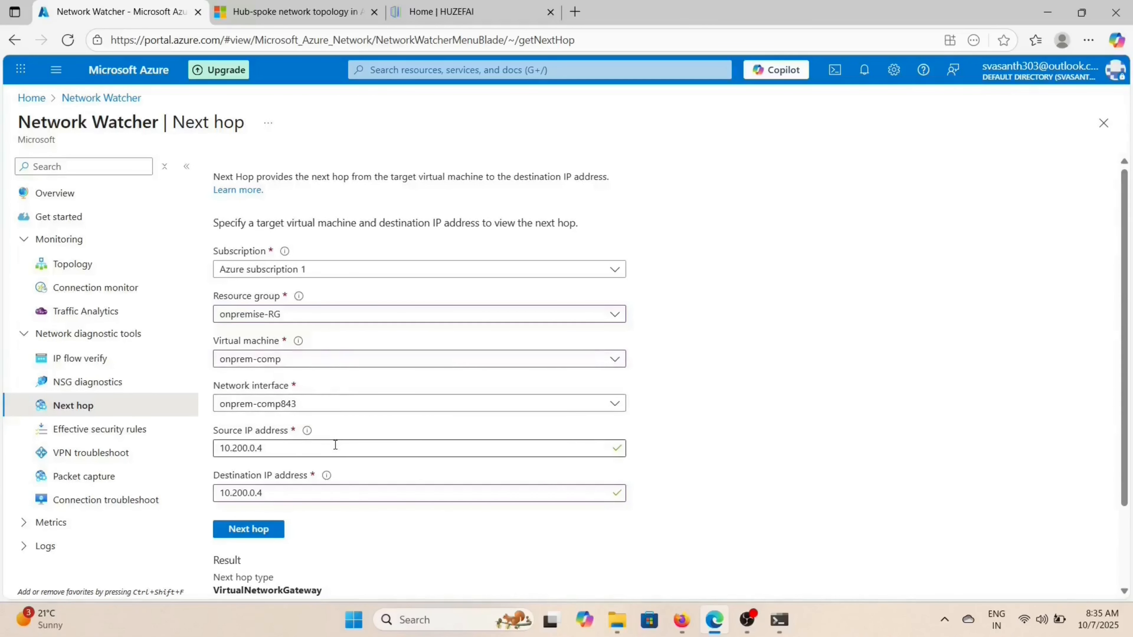
# Step: Set the destination IP address to 10.1.0.4 and run the Next hop check
pyautogui.click(325, 494)
pyautogui.press('BackSpace')
pyautogui.press('BackSpace')
pyautogui.press('BackSpace')
pyautogui.press('BackSpace')
pyautogui.press('BackSpace')
pyautogui.press('BackSpace')
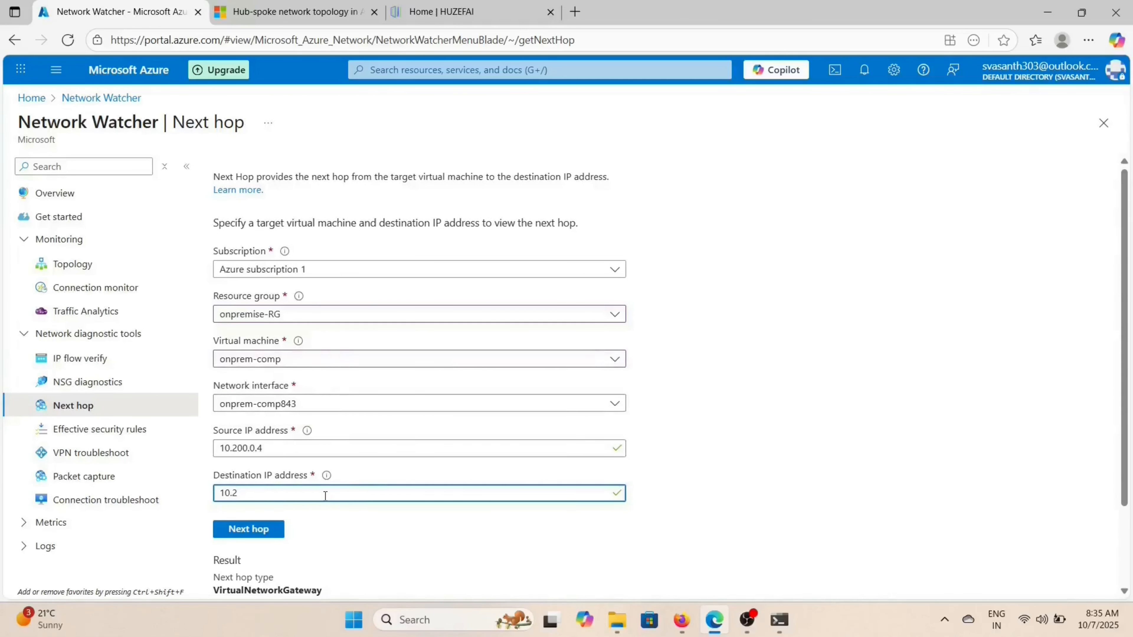
pyautogui.write('1')
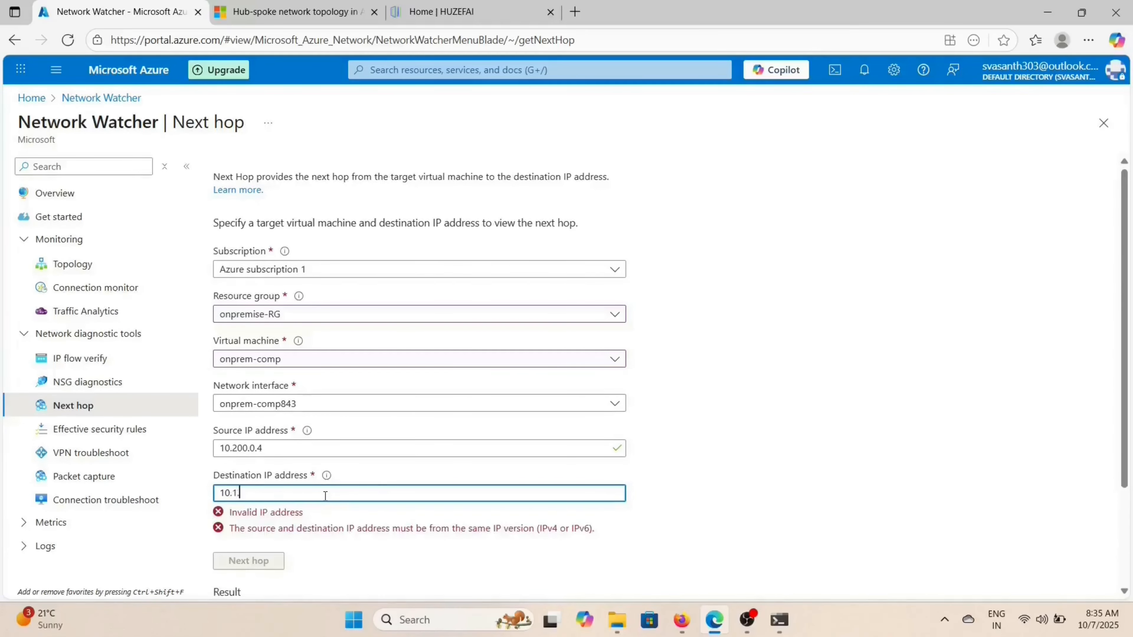
pyautogui.write('.0.4')
pyautogui.scroll(-2, 333, 526)
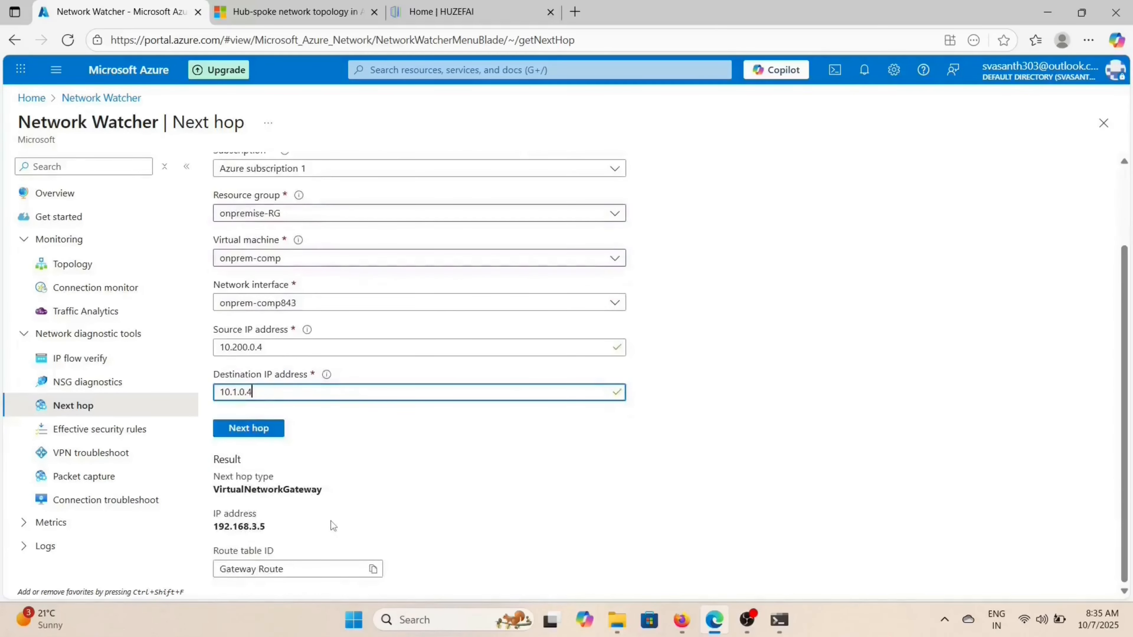
pyautogui.click(268, 434)
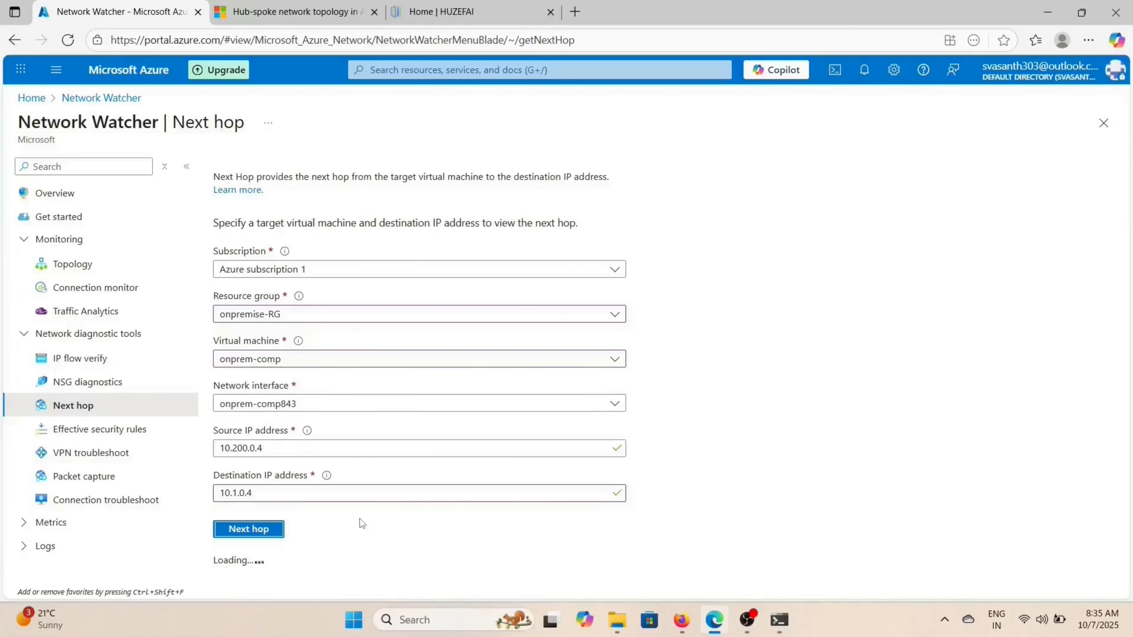
# Step: Review the next hop result for onprem-comp and compare it with the gateway address ranges in the draw.io network diagram
pyautogui.scroll(-2, 360, 519)
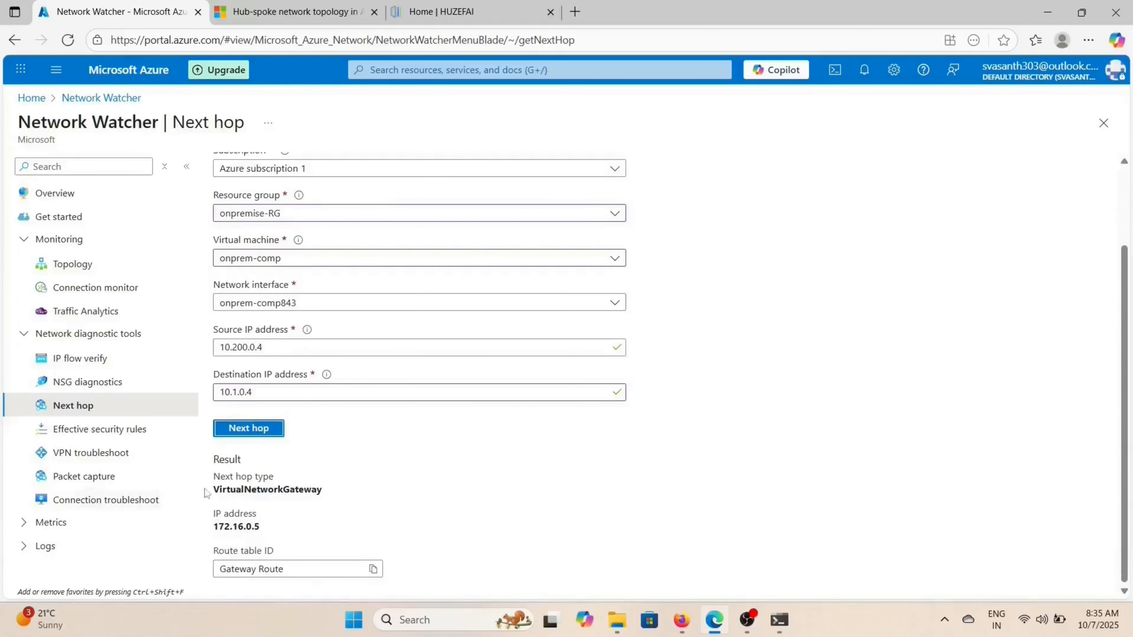
pyautogui.scroll(2, 418, 478)
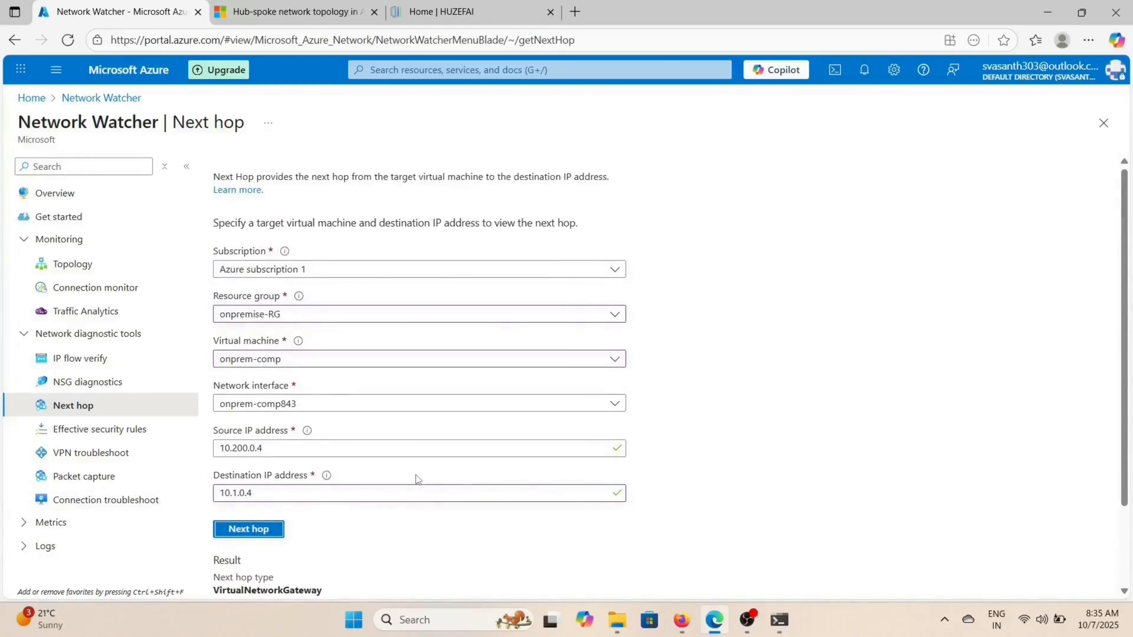
pyautogui.scroll(-2, 711, 538)
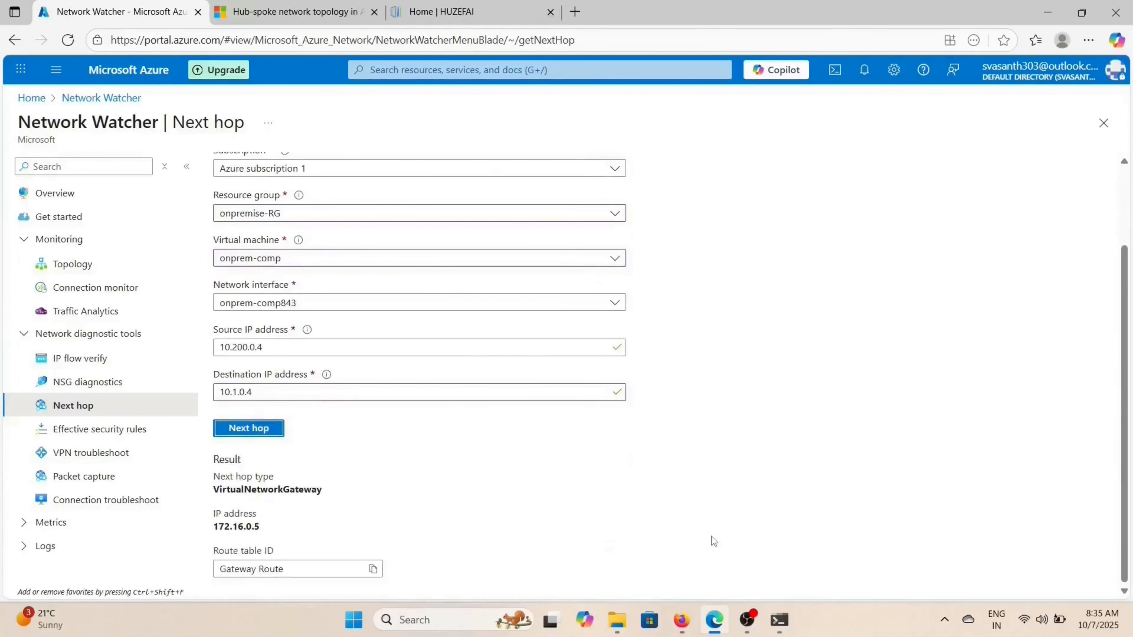
pyautogui.scroll(2, 712, 538)
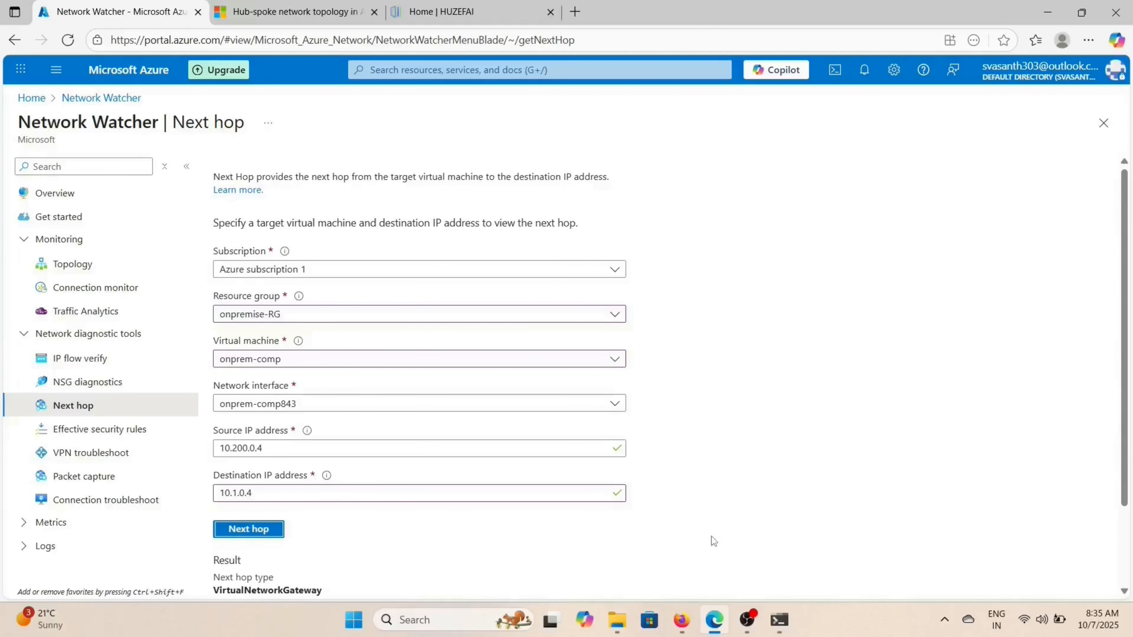
pyautogui.moveTo(681, 620)
pyautogui.click(674, 564)
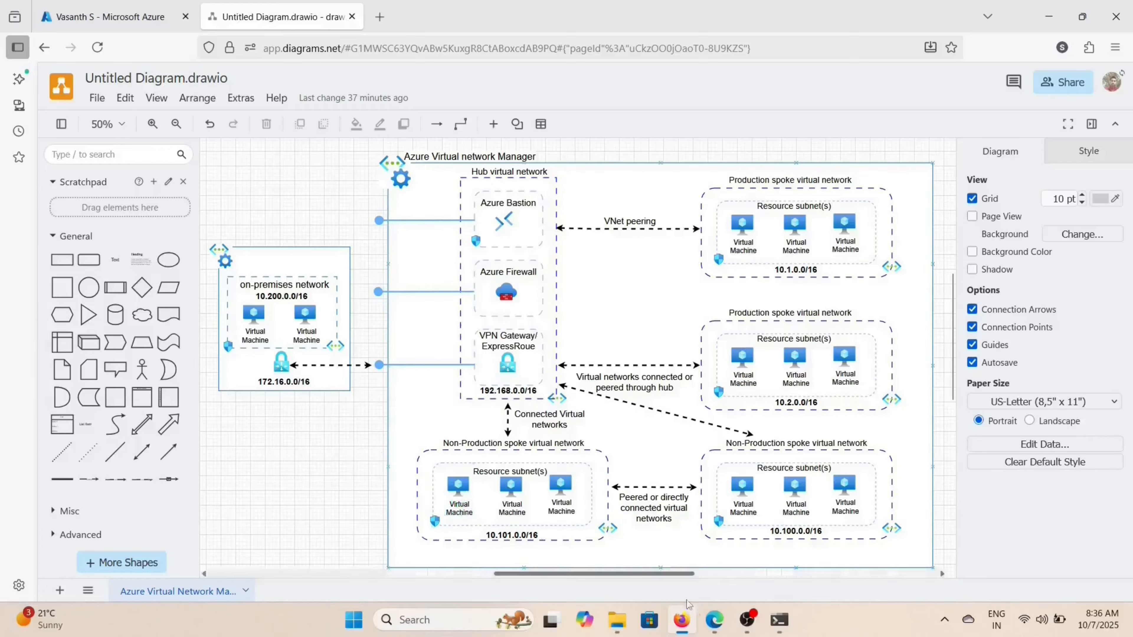
pyautogui.click(719, 630)
pyautogui.scroll(-1, 497, 489)
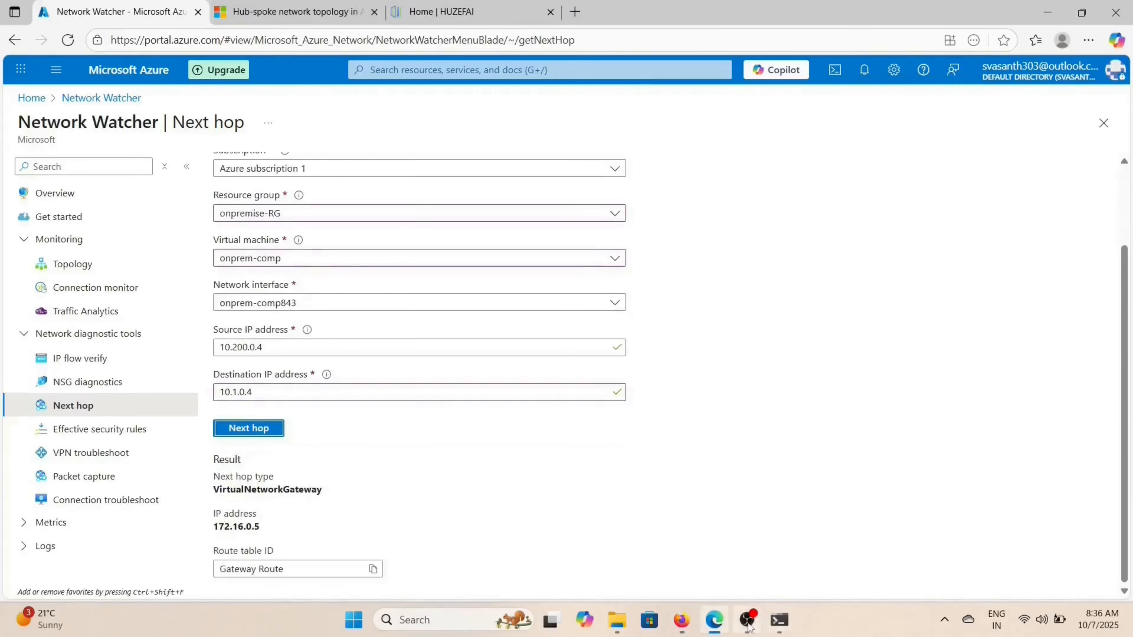
pyautogui.moveTo(753, 626)
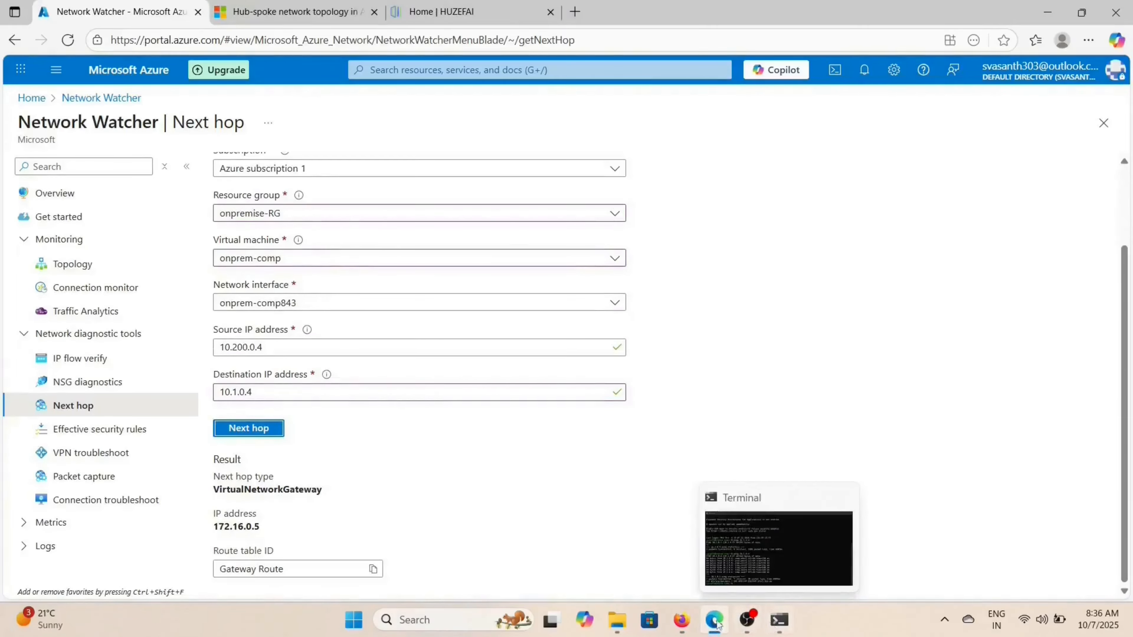
pyautogui.click(682, 622)
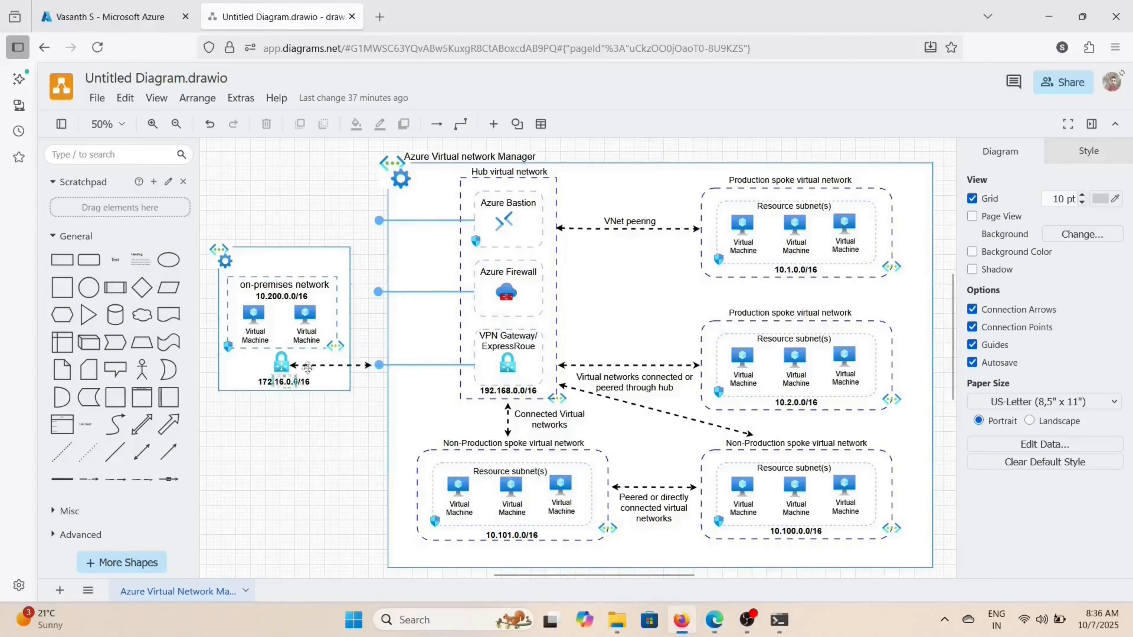